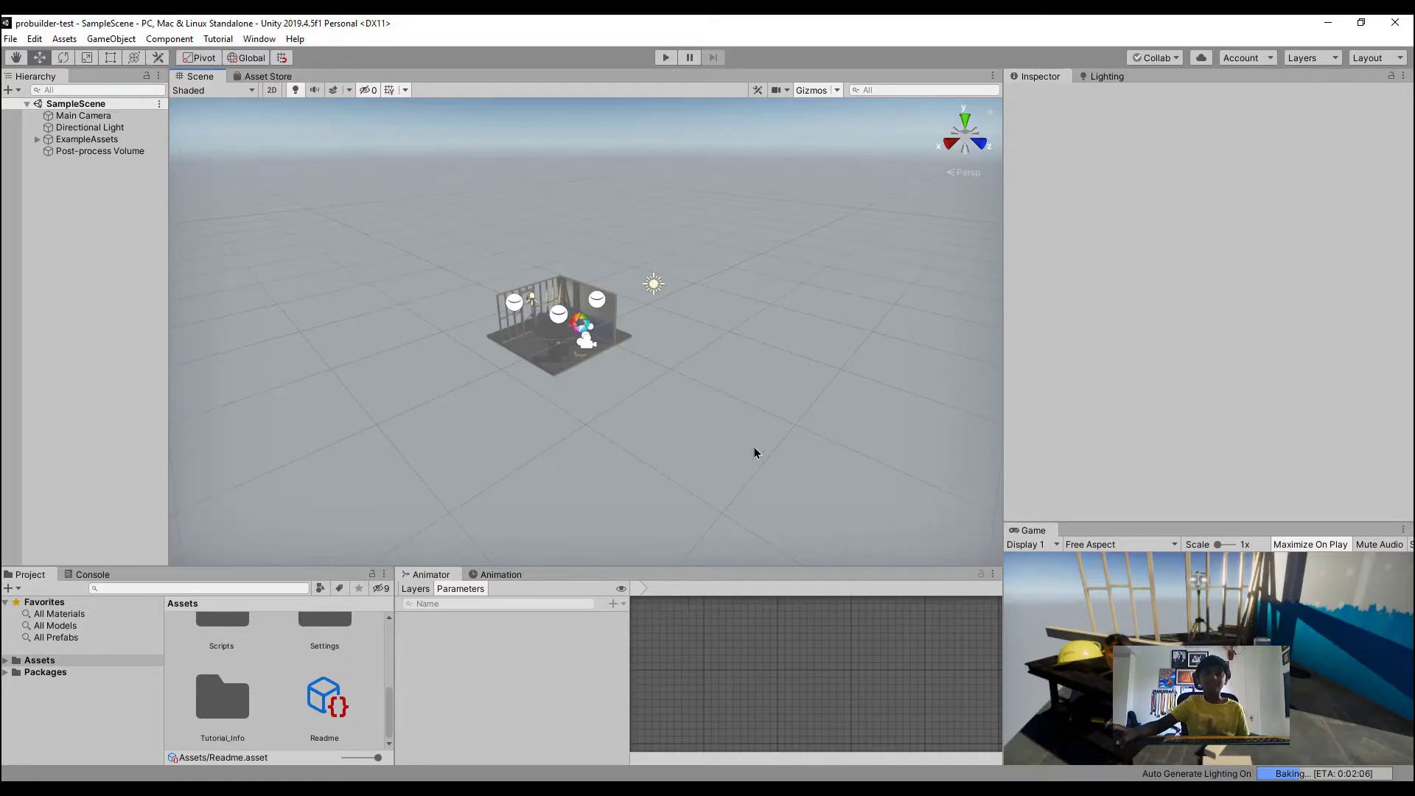
{"action": "right_click_drag", "start_coordinate": [733, 355], "coordinate": [600, 294]}
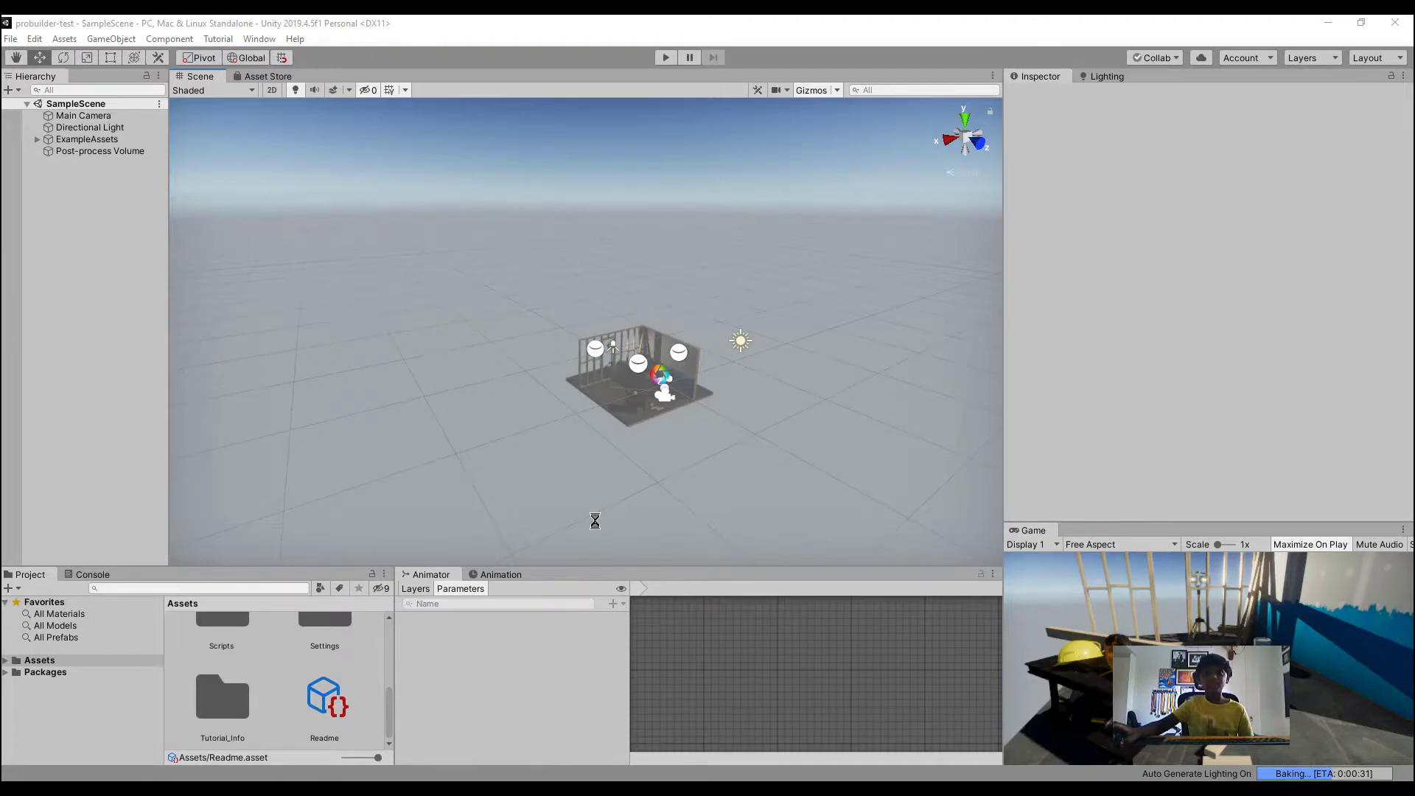
{"action": "right_click", "coordinate": [631, 495]}
{"action": "right_click_drag", "start_coordinate": [621, 358], "coordinate": [666, 400]}
{"action": "key", "text": "w"}
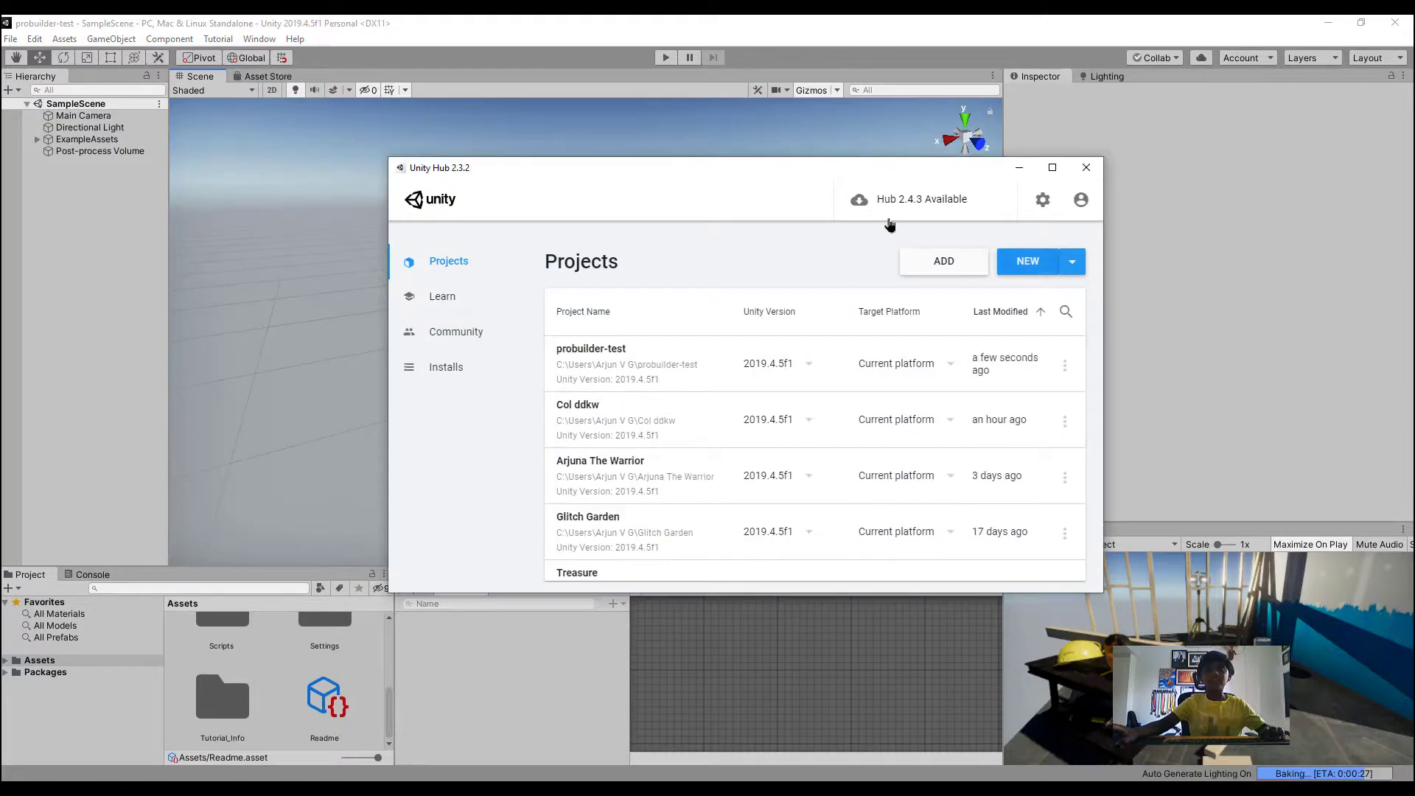
Choose the 3D With Extras template for a new project in Unity Hub, and close Unity Hub without creating the project
{"action": "left_click", "coordinate": [1017, 265]}
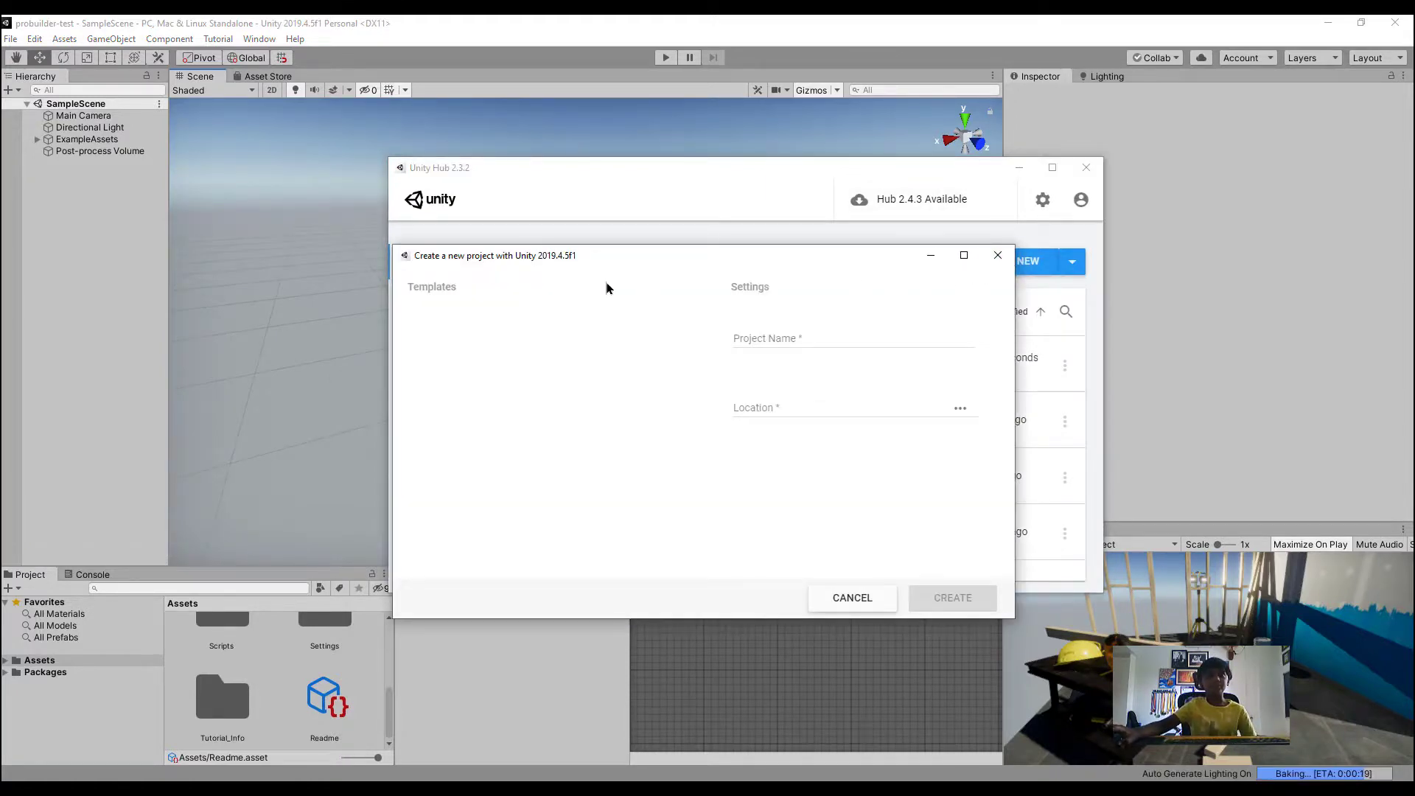
{"action": "left_click", "coordinate": [790, 335]}
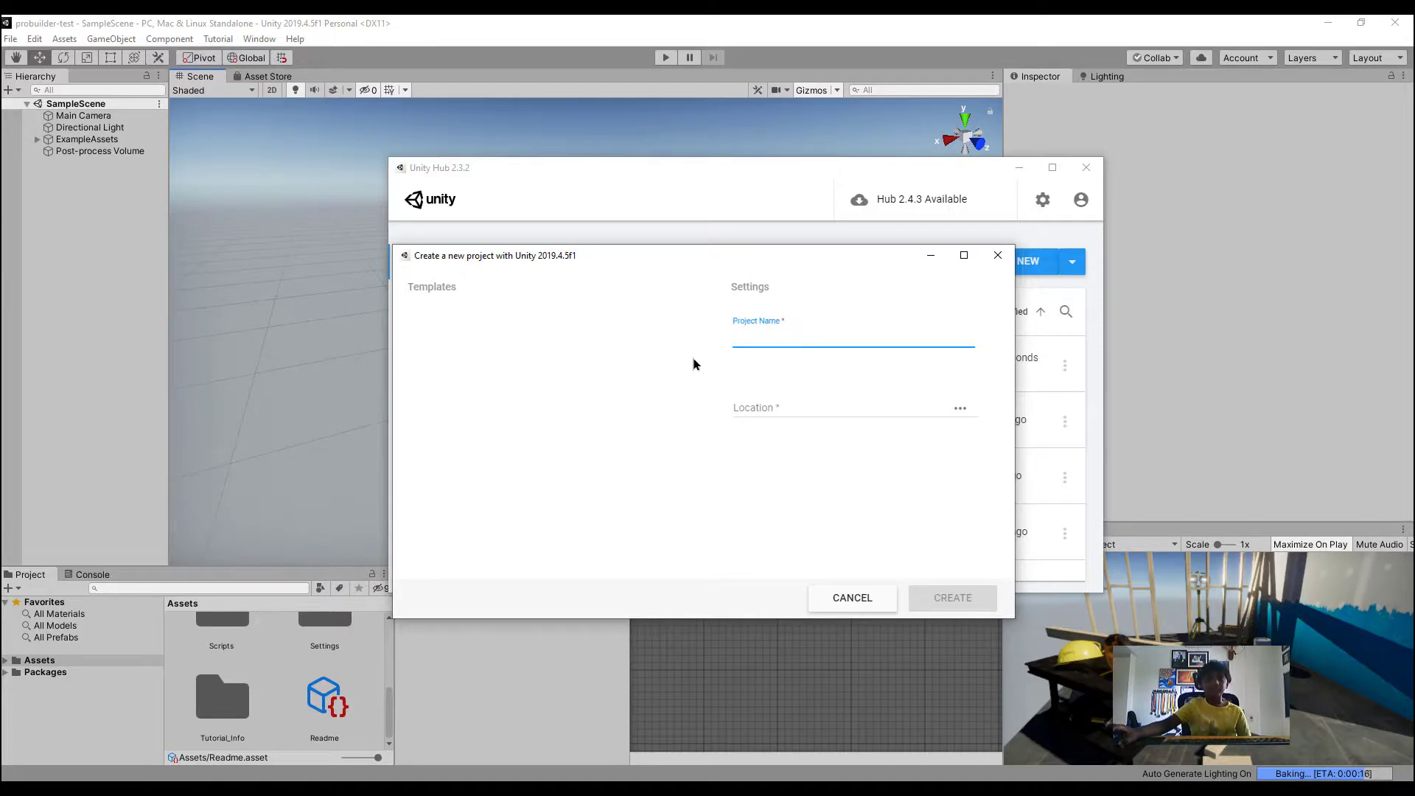
{"action": "left_click", "coordinate": [620, 351]}
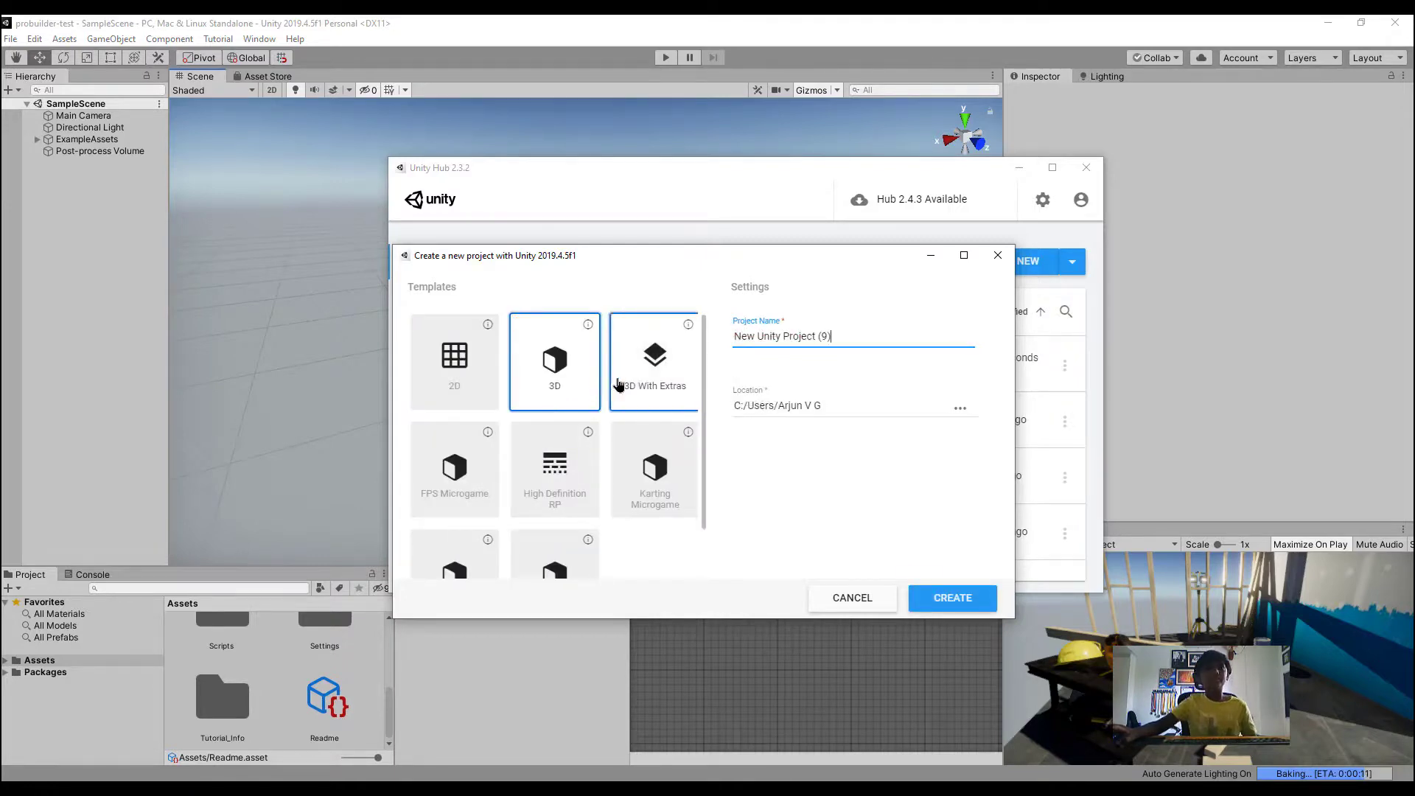
{"action": "left_click", "coordinate": [626, 380]}
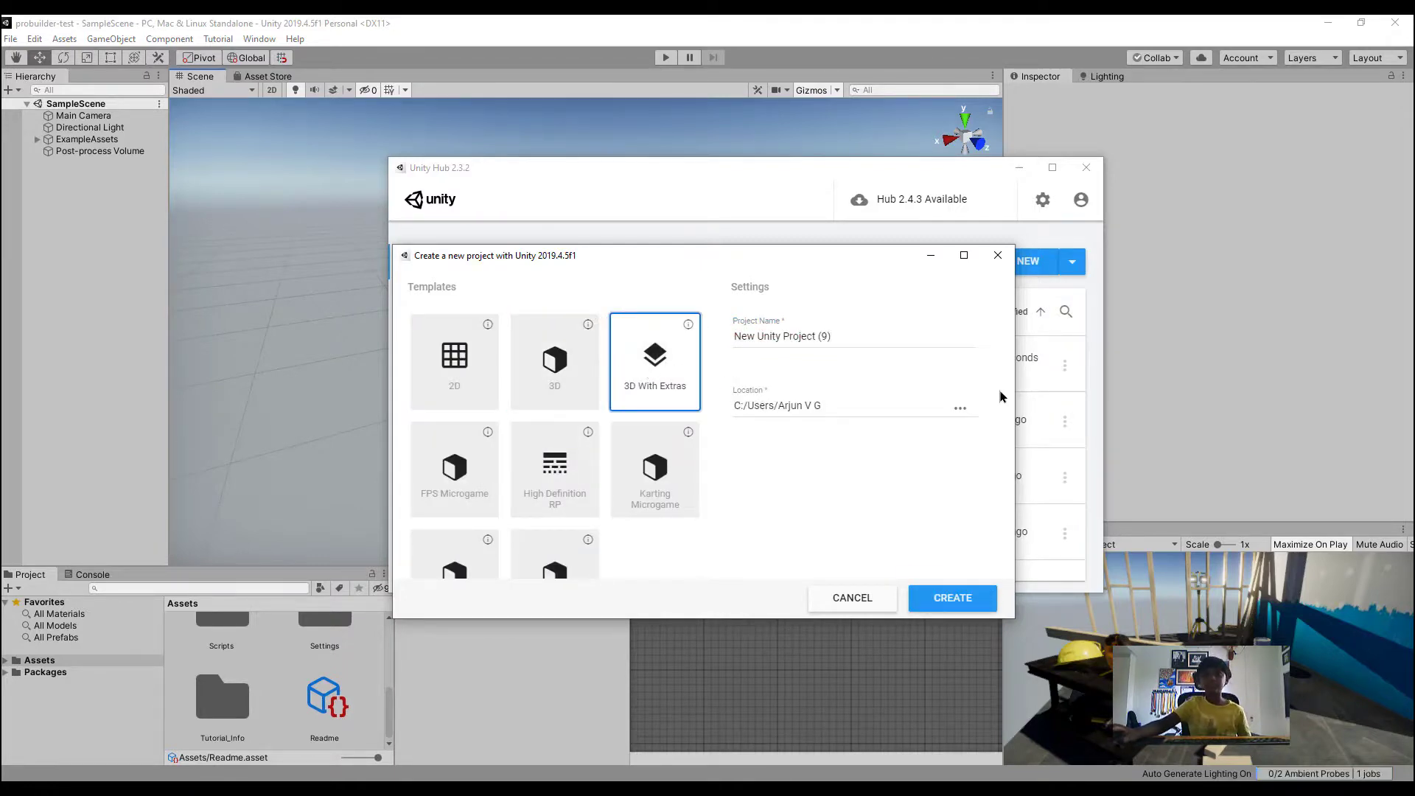
{"action": "left_click", "coordinate": [998, 255]}
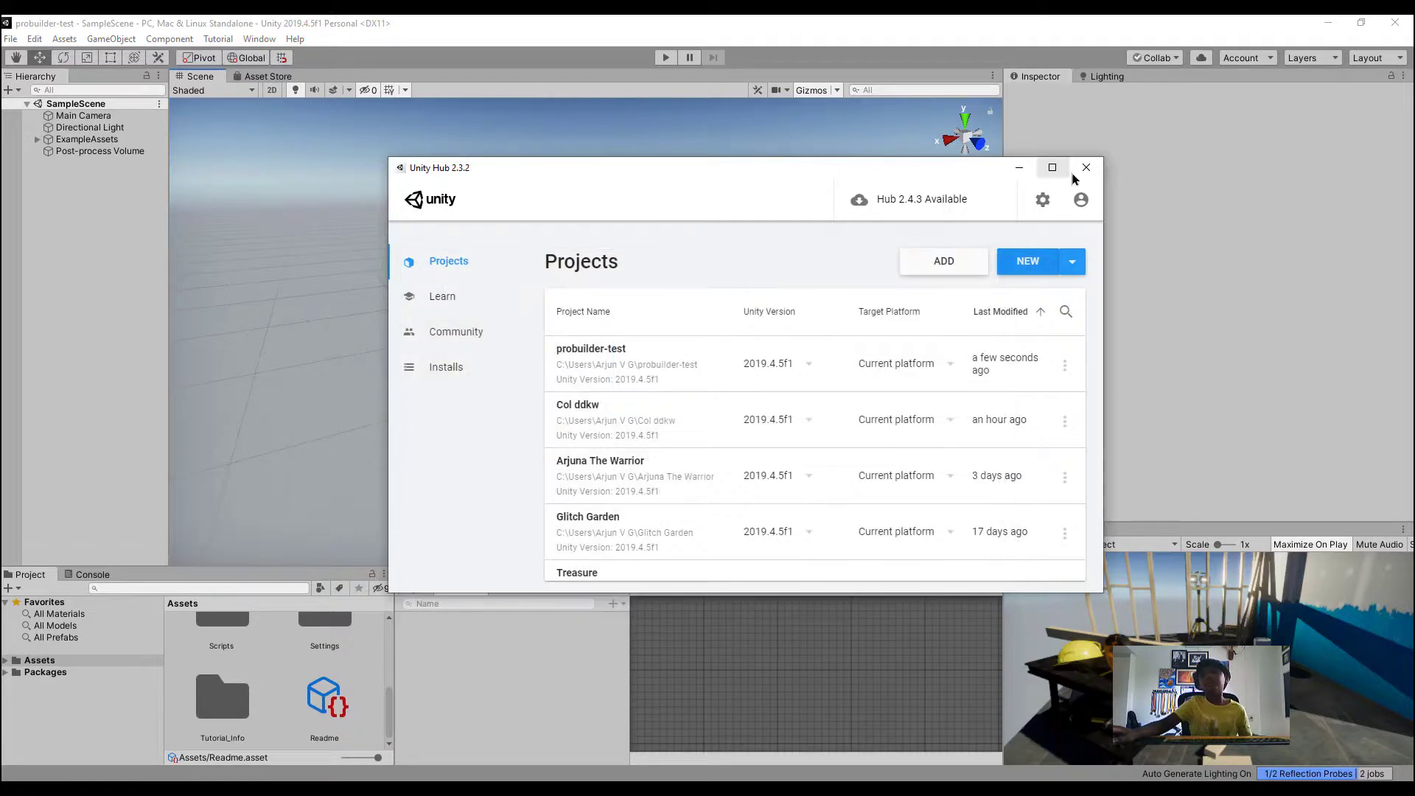
{"action": "left_click", "coordinate": [1086, 167]}
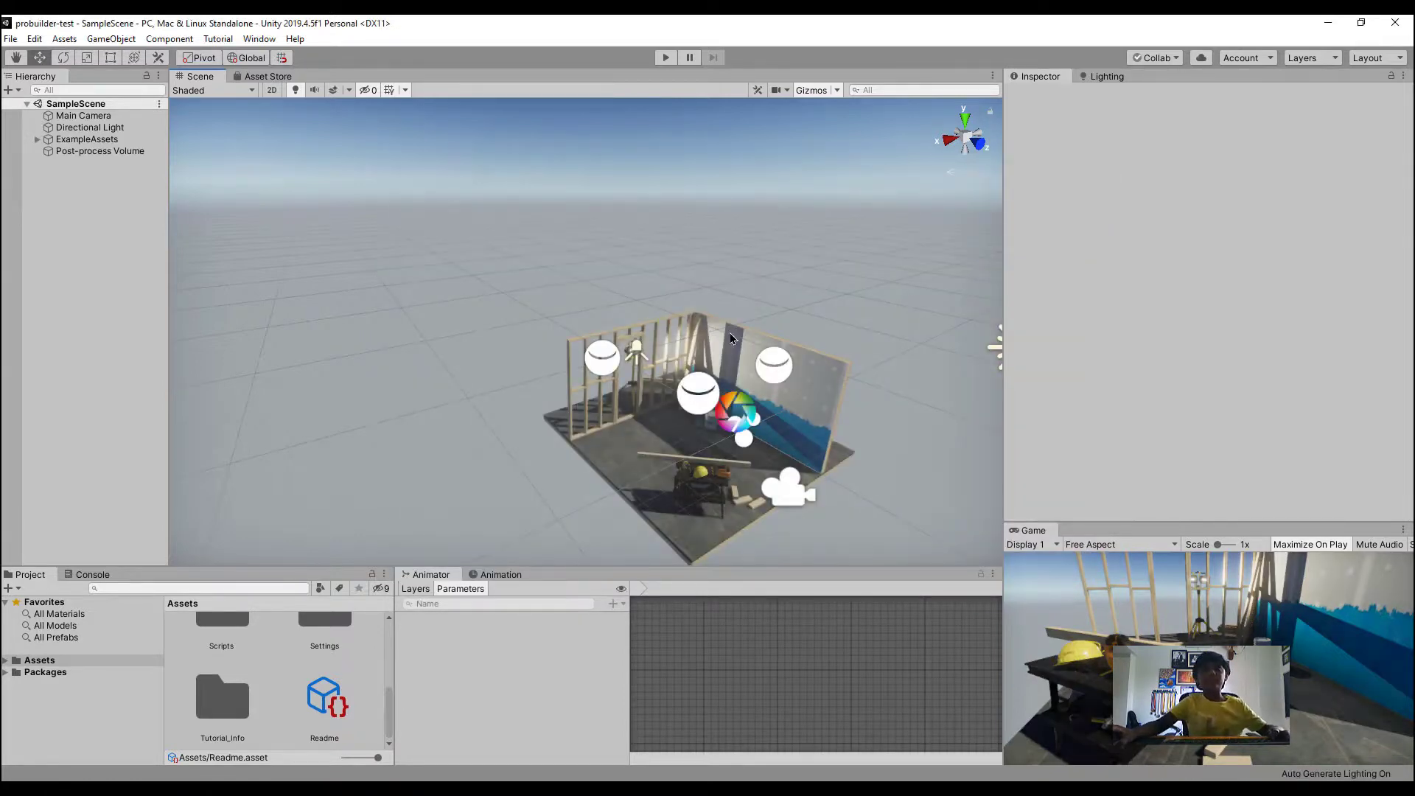
Delete the ExampleAssets object with its workshop set from SampleScene
{"action": "left_click", "coordinate": [729, 333]}
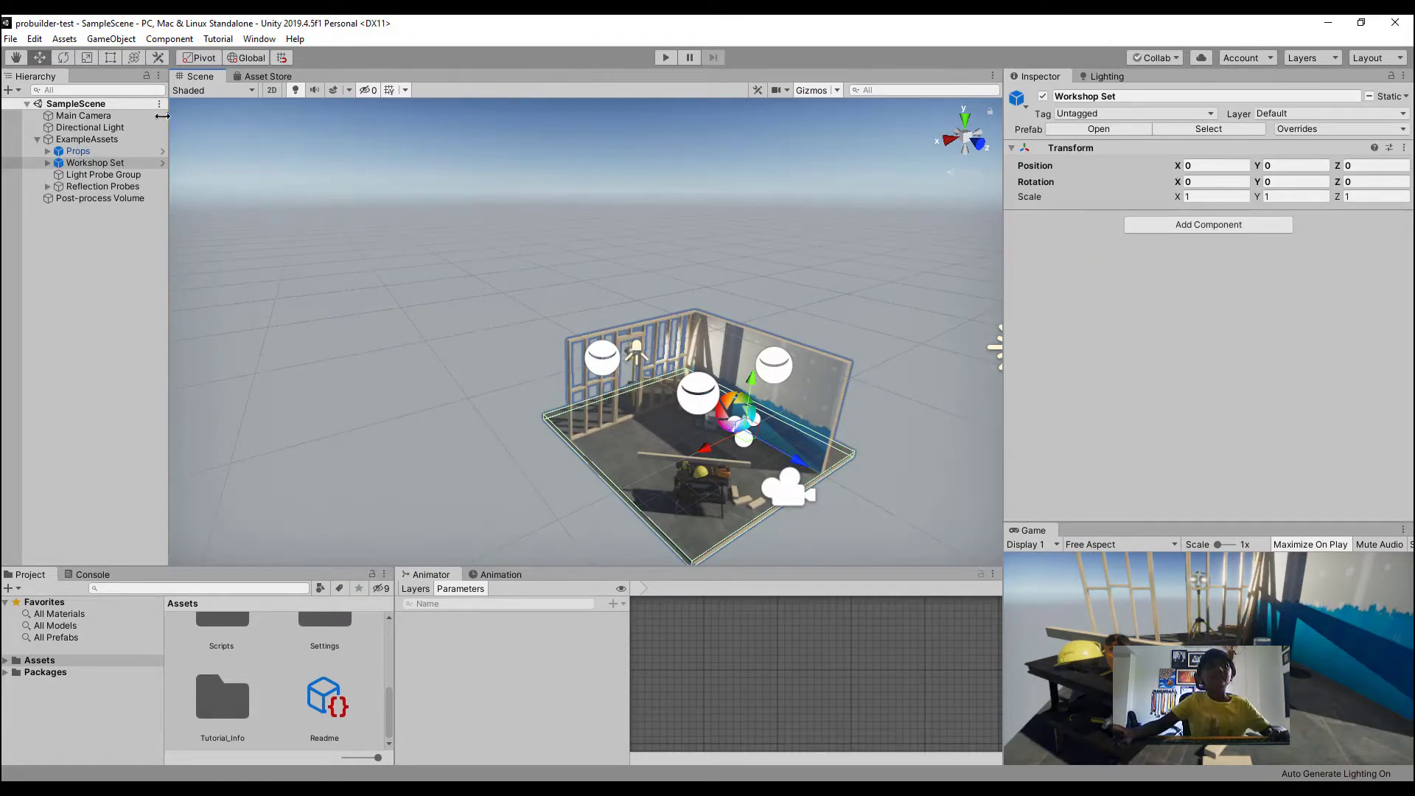
{"action": "left_click", "coordinate": [87, 140]}
{"action": "key", "text": "Delete"}
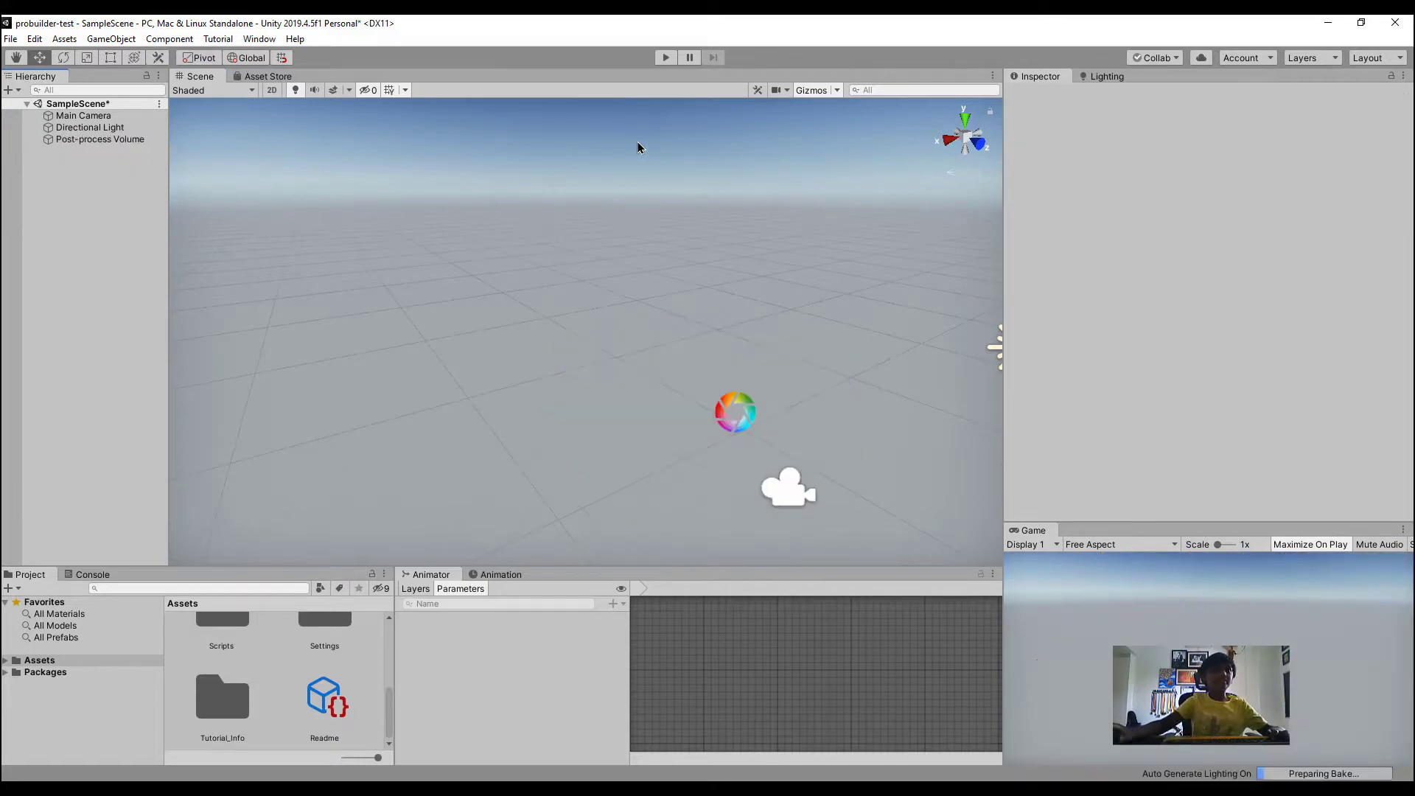
Select the Main Camera and review its components down to the Post-process Layer and Simple Camera Controller script
{"action": "right_click_drag", "start_coordinate": [639, 142], "coordinate": [731, 179]}
{"action": "scroll", "coordinate": [720, 201], "scroll_direction": "up", "scroll_amount": 6}
{"action": "scroll", "coordinate": [719, 200], "scroll_direction": "down", "scroll_amount": 10}
{"action": "key", "text": "w"}
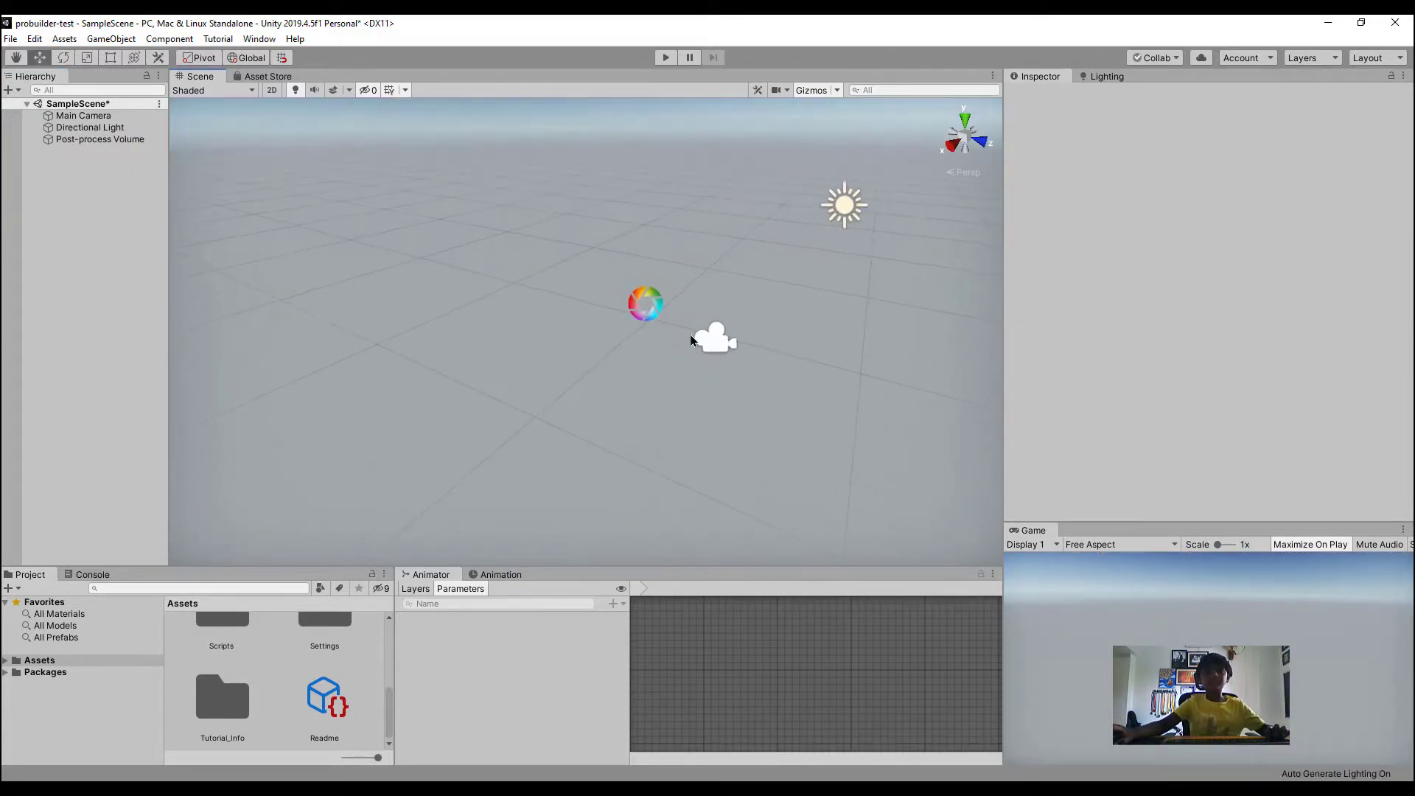
{"action": "left_click", "coordinate": [720, 349]}
{"action": "scroll", "coordinate": [1098, 364], "scroll_direction": "down", "scroll_amount": 10}
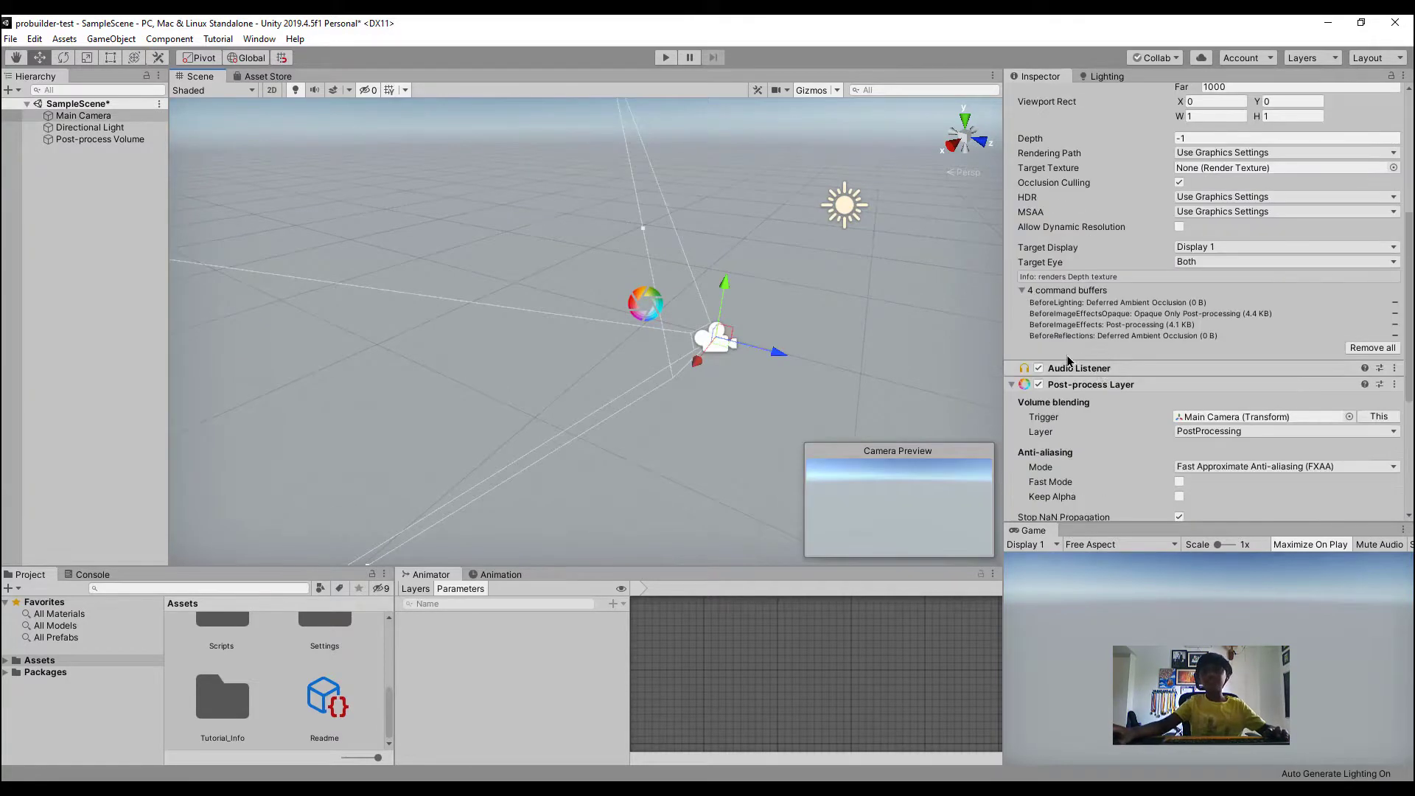
{"action": "scroll", "coordinate": [1104, 368], "scroll_direction": "down", "scroll_amount": 3}
{"action": "scroll", "coordinate": [1104, 369], "scroll_direction": "down", "scroll_amount": 3}
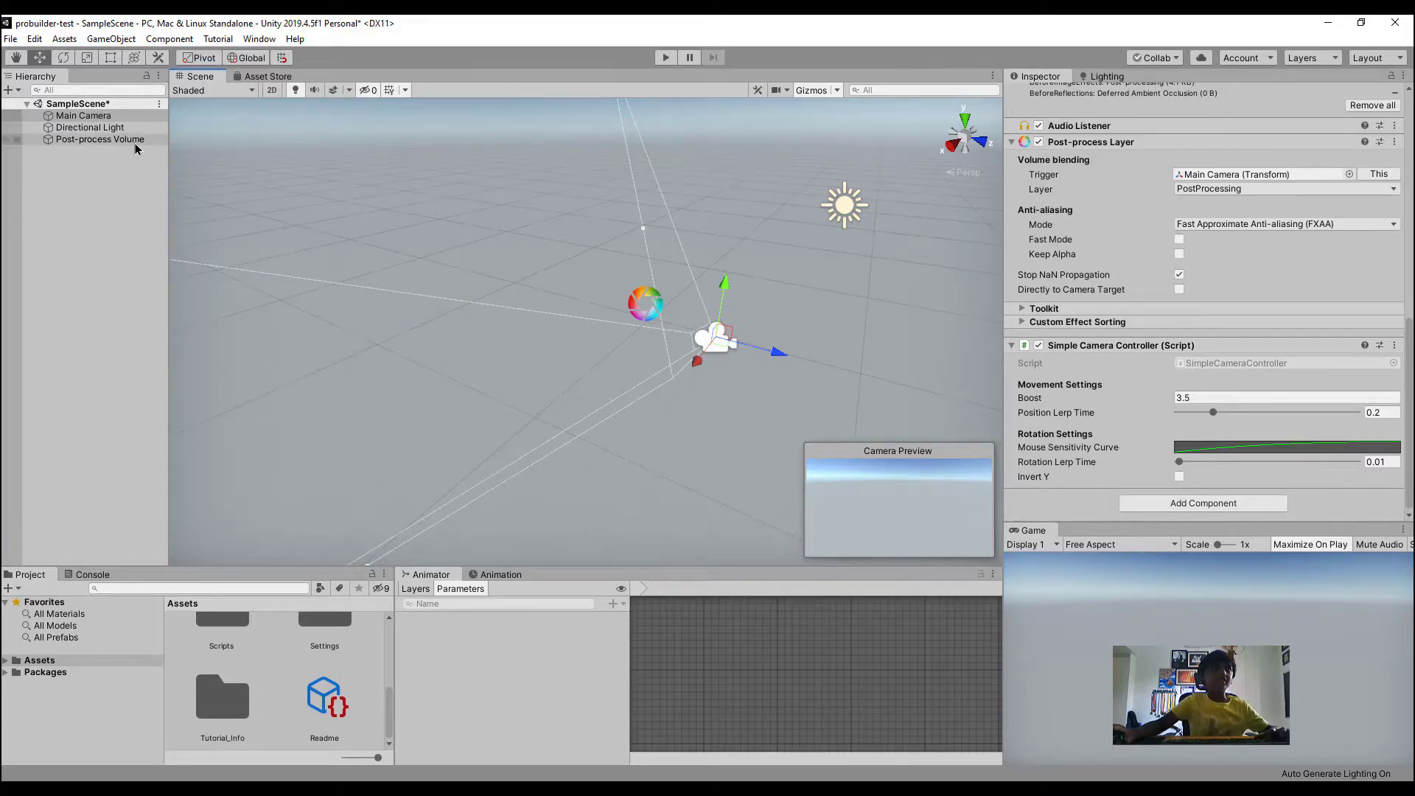
Remove the Motion Blur override from the Post-process Volume
{"action": "left_click", "coordinate": [100, 139]}
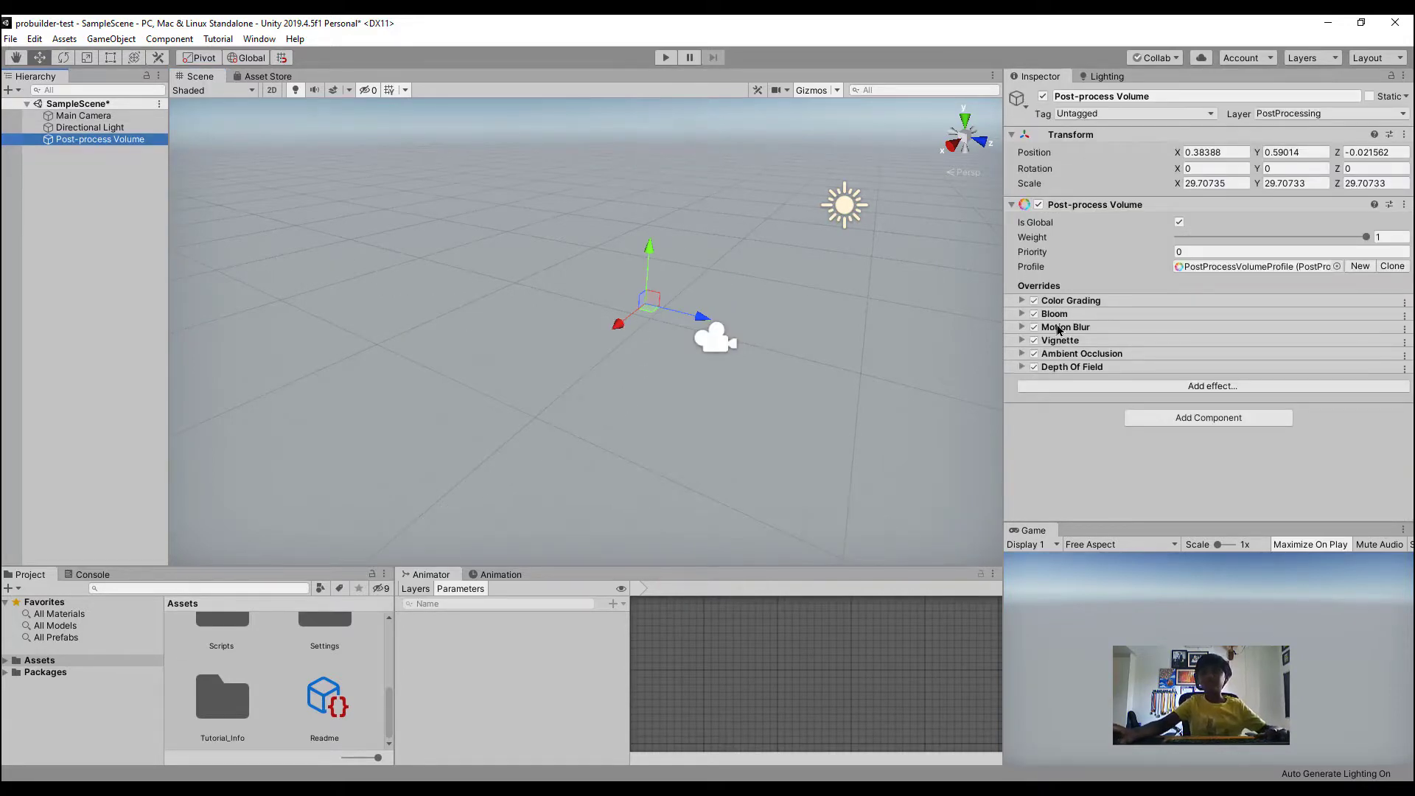
{"action": "left_click", "coordinate": [1020, 334]}
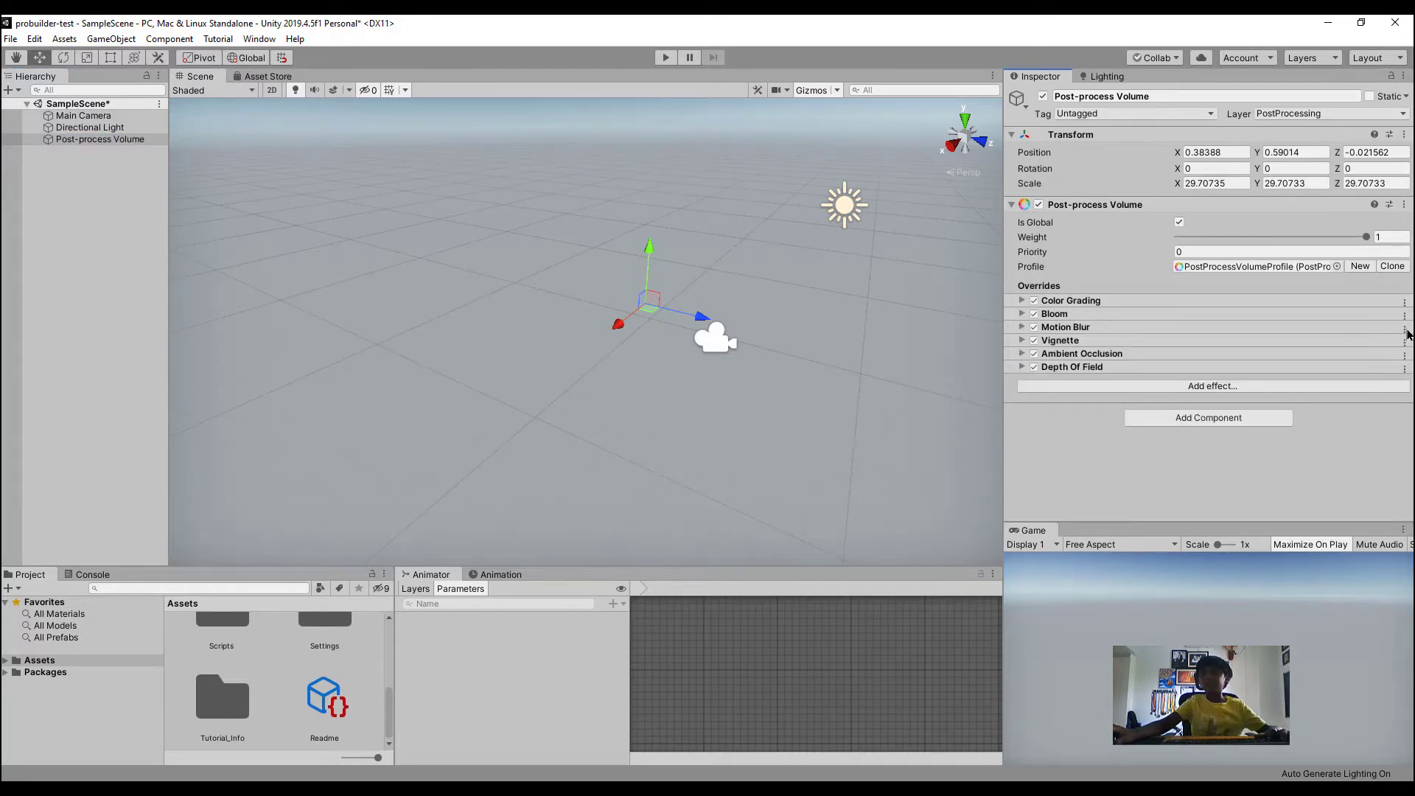
{"action": "left_click", "coordinate": [1405, 331]}
{"action": "left_click", "coordinate": [1386, 364]}
Open the Package Manager and close the leftover Visual Studio window of the Col ddkw project
{"action": "left_click_drag", "start_coordinate": [764, 318], "coordinate": [737, 345], "text": "alt"}
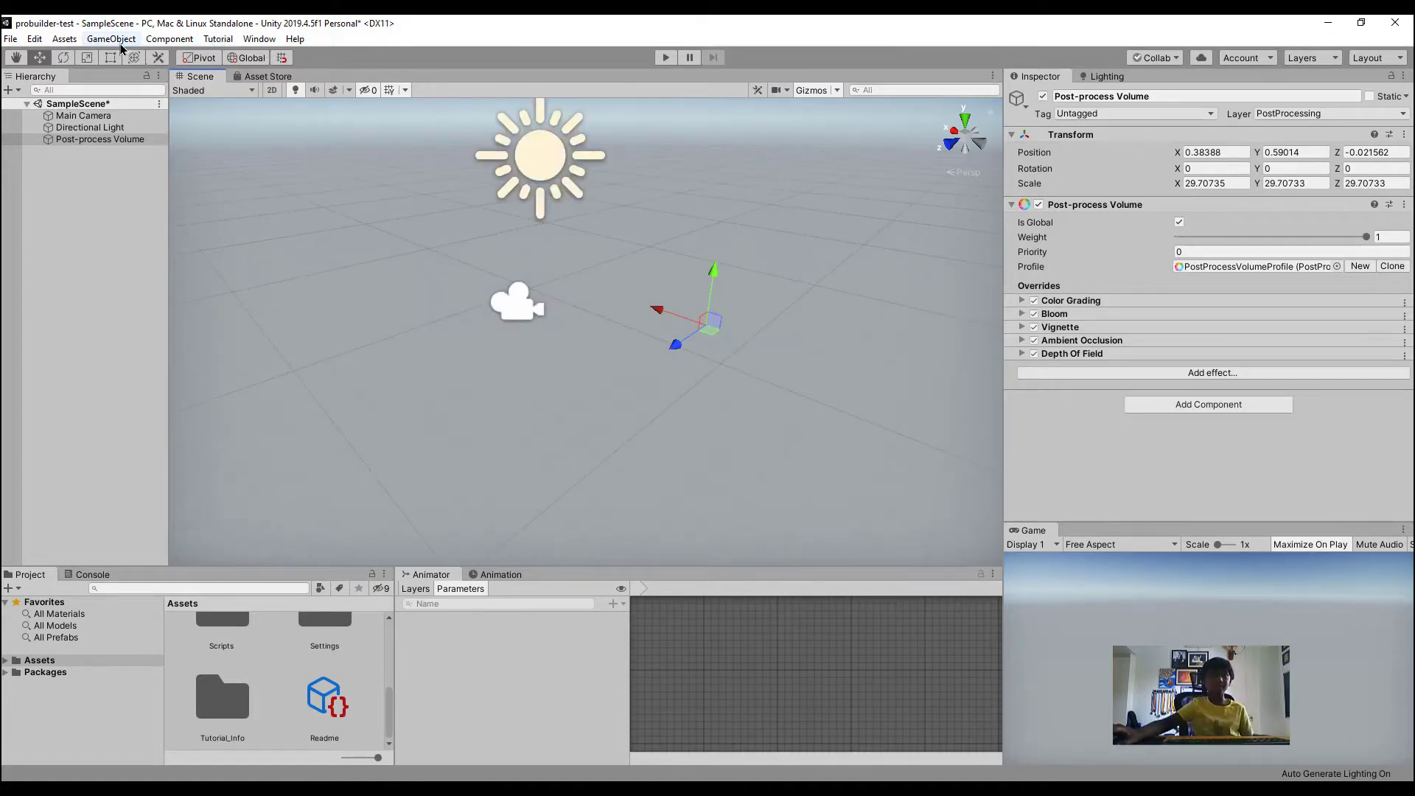
{"action": "left_click", "coordinate": [258, 40]}
{"action": "left_click", "coordinate": [313, 132]}
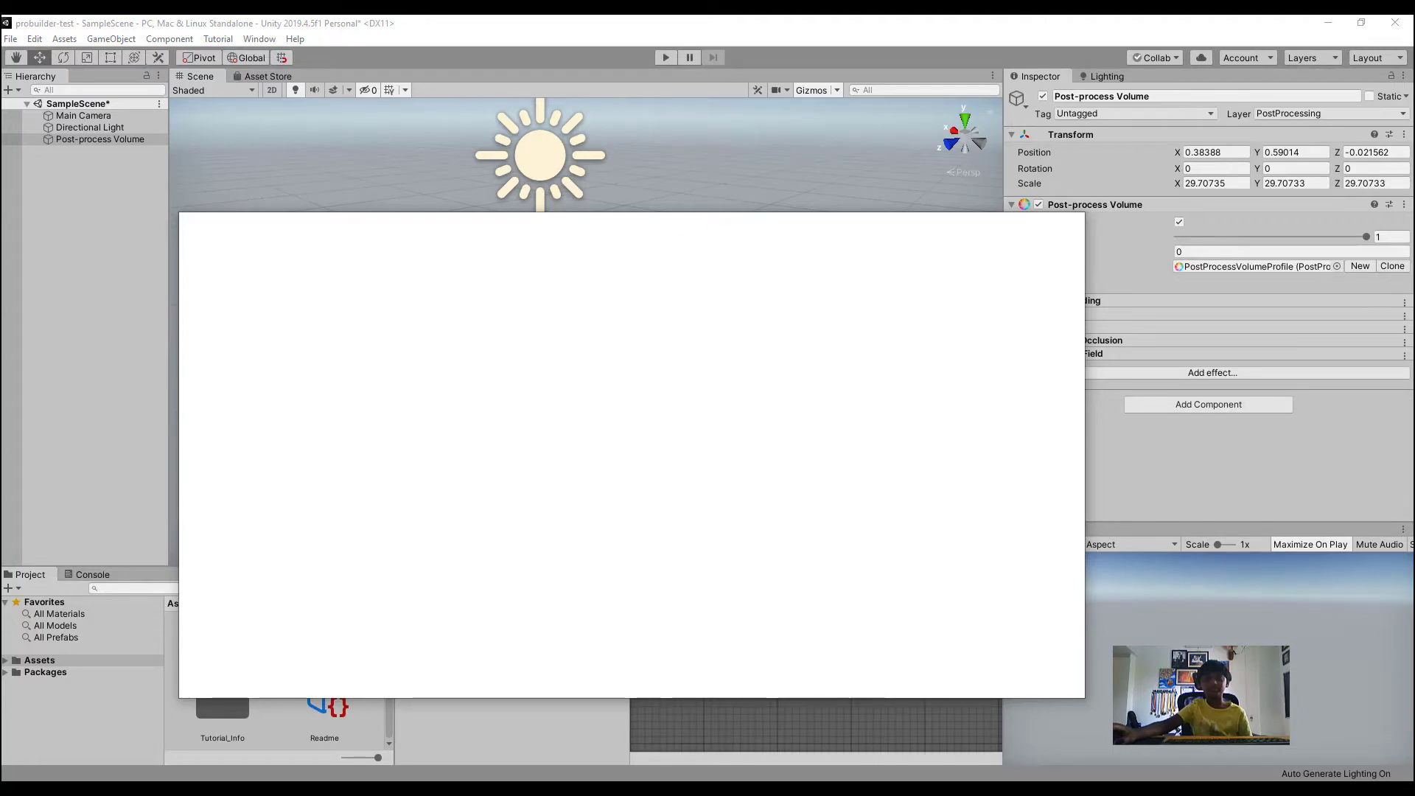
{"action": "mouse_move", "coordinate": [826, 785]}
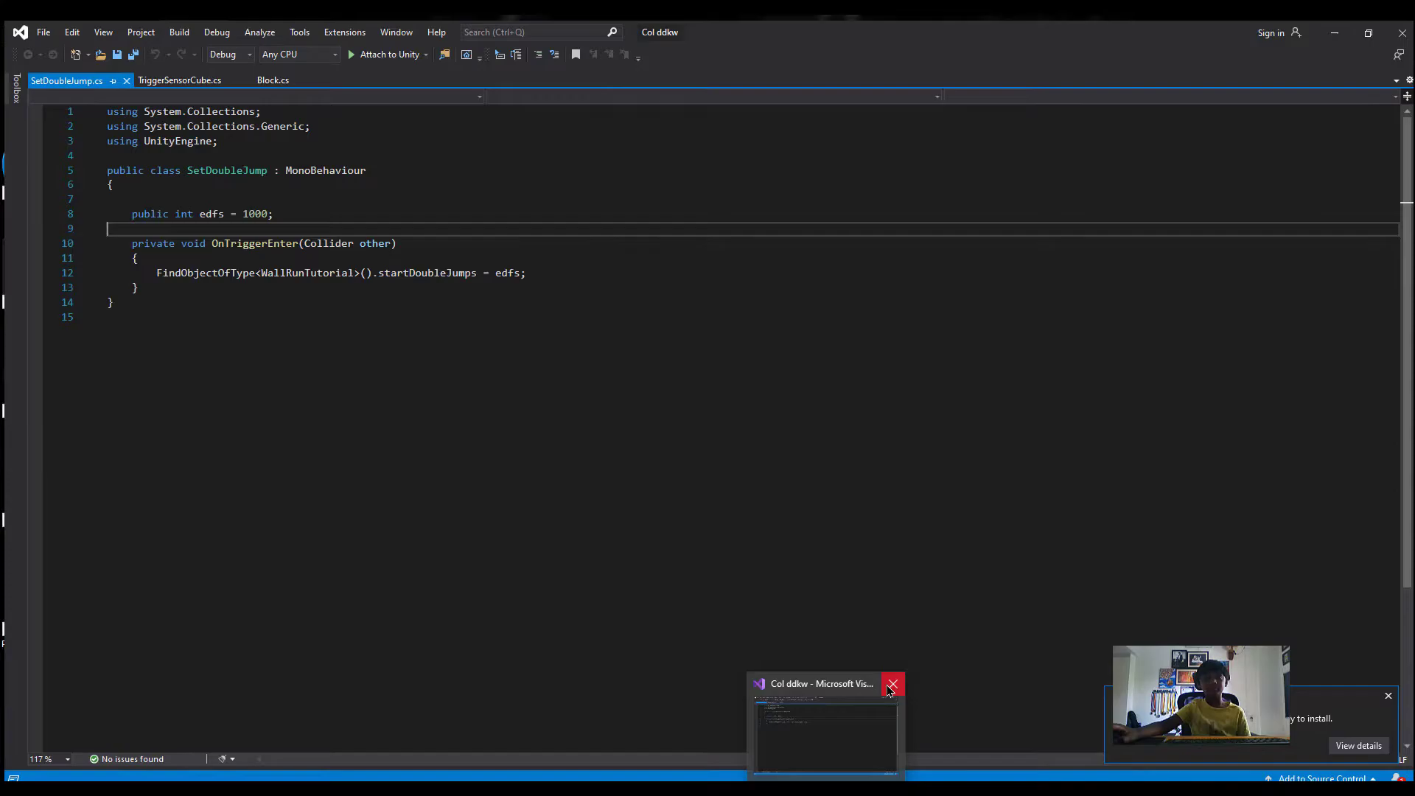
{"action": "left_click", "coordinate": [892, 685]}
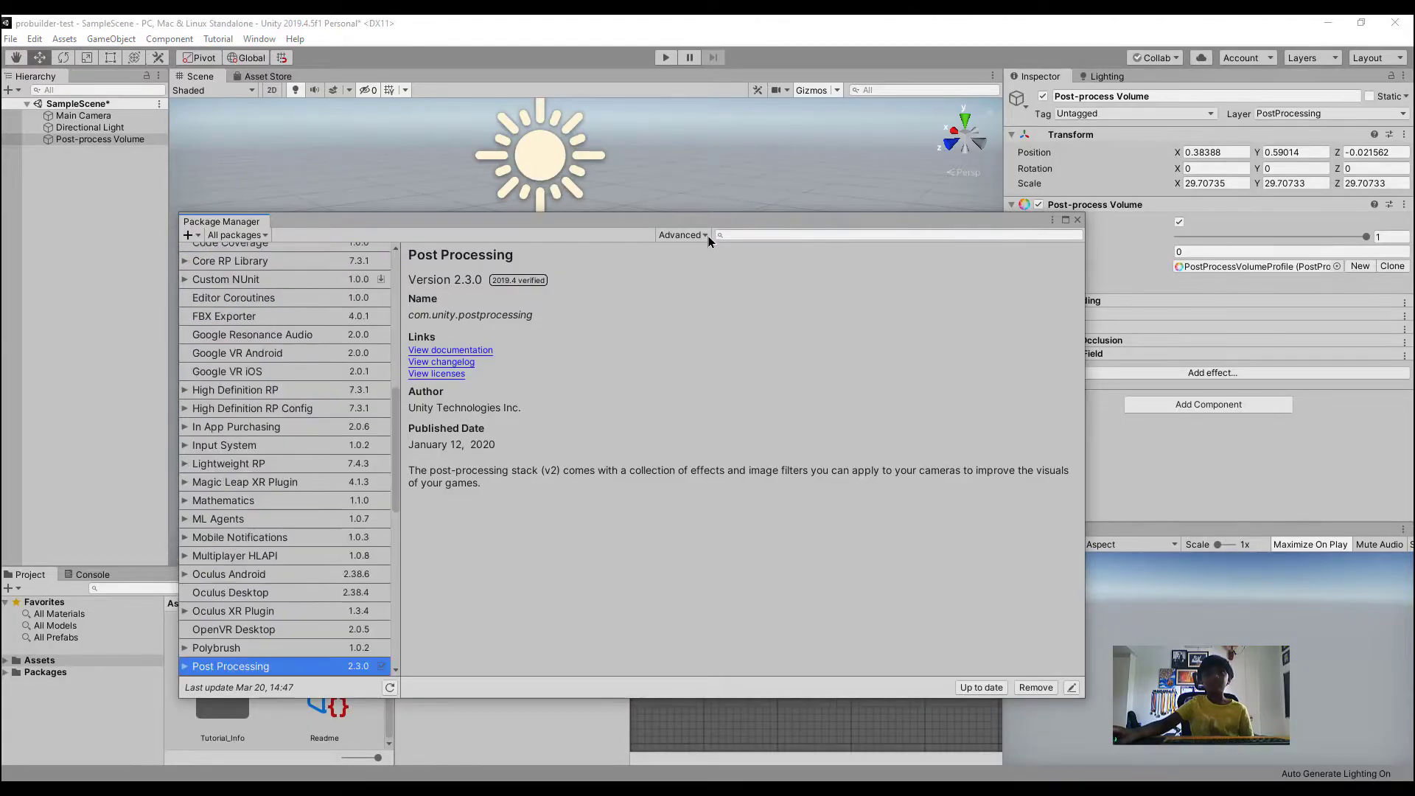
Enable preview packages, search for "pro", and install the ProBuilder 4.2.3 package
{"action": "left_click", "coordinate": [702, 238]}
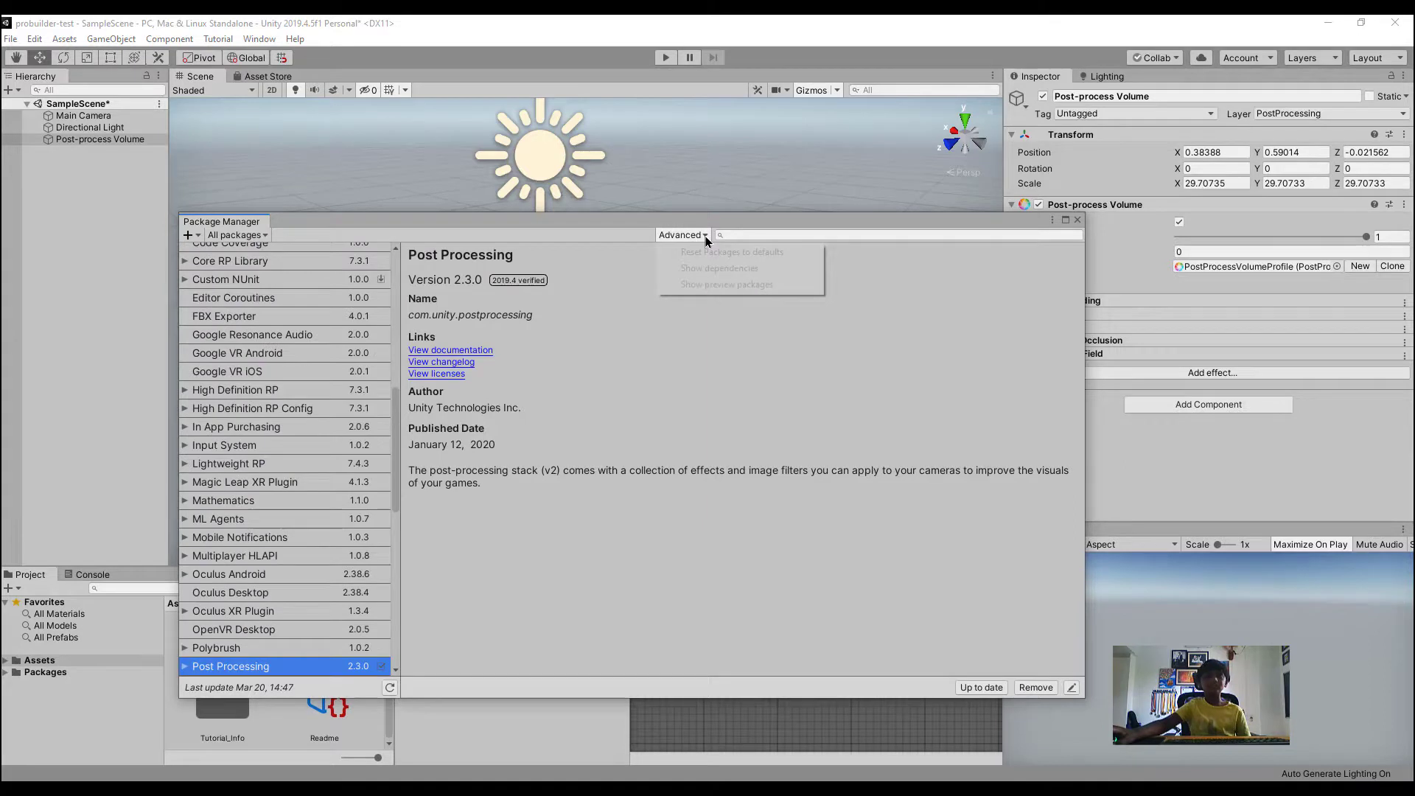
{"action": "left_click", "coordinate": [797, 287]}
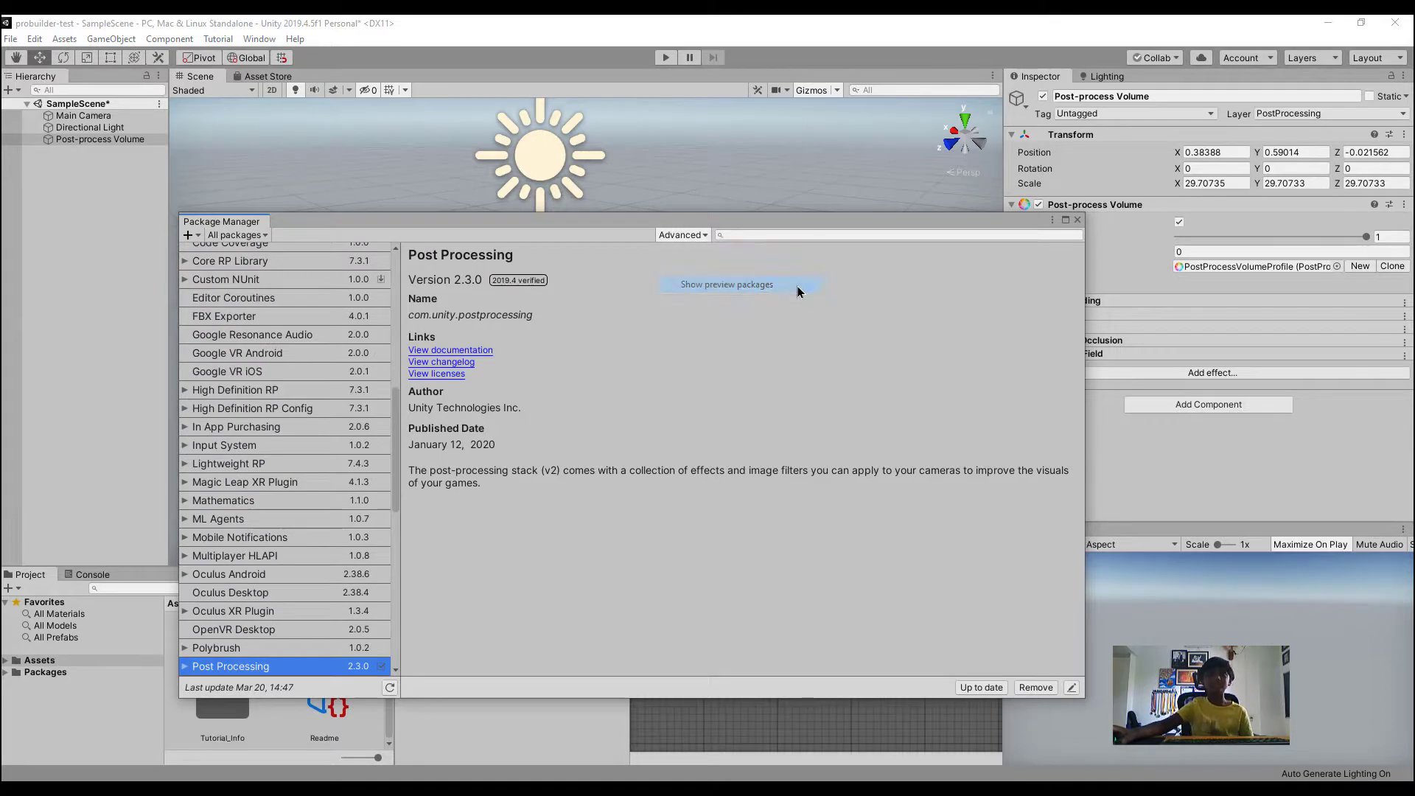
{"action": "left_click", "coordinate": [739, 238]}
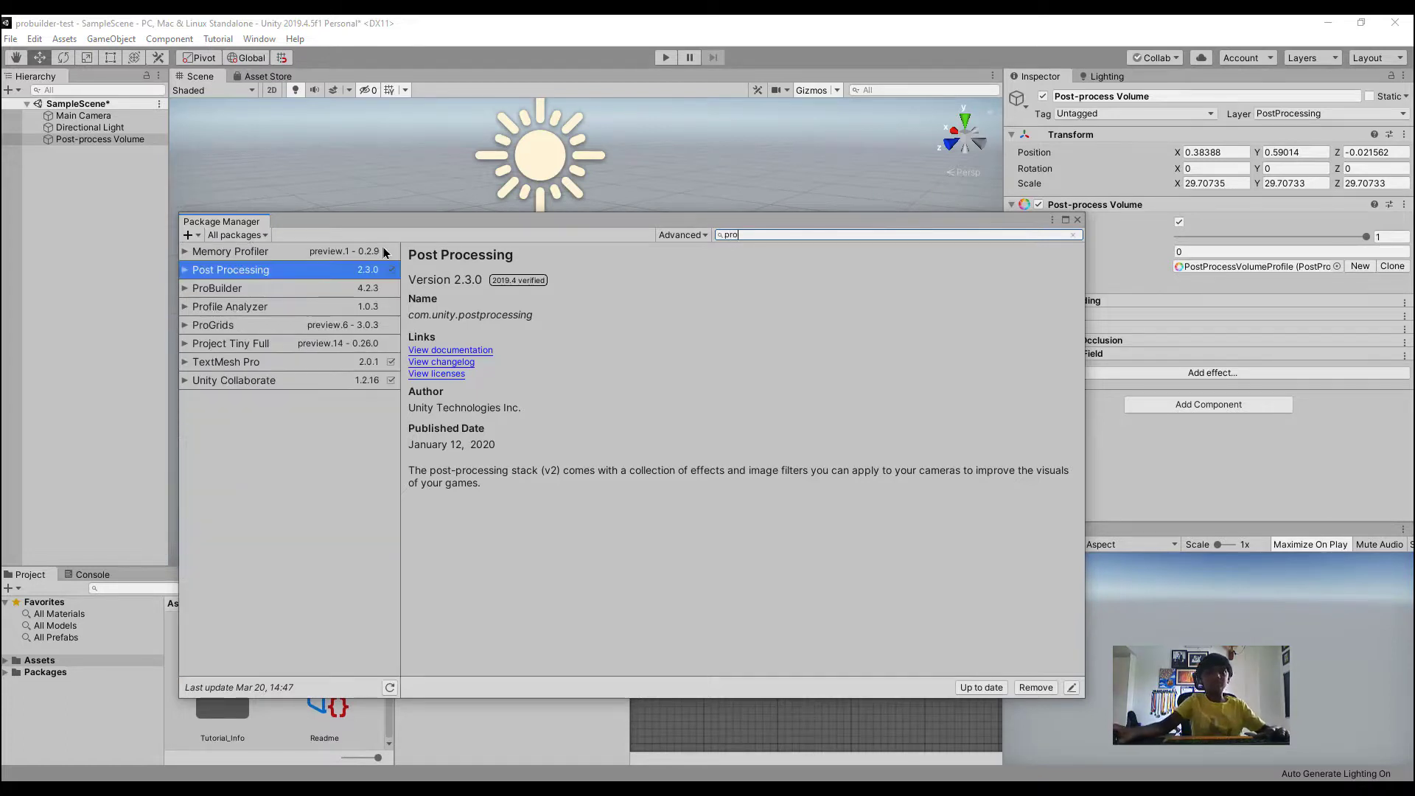
{"action": "left_click", "coordinate": [284, 288]}
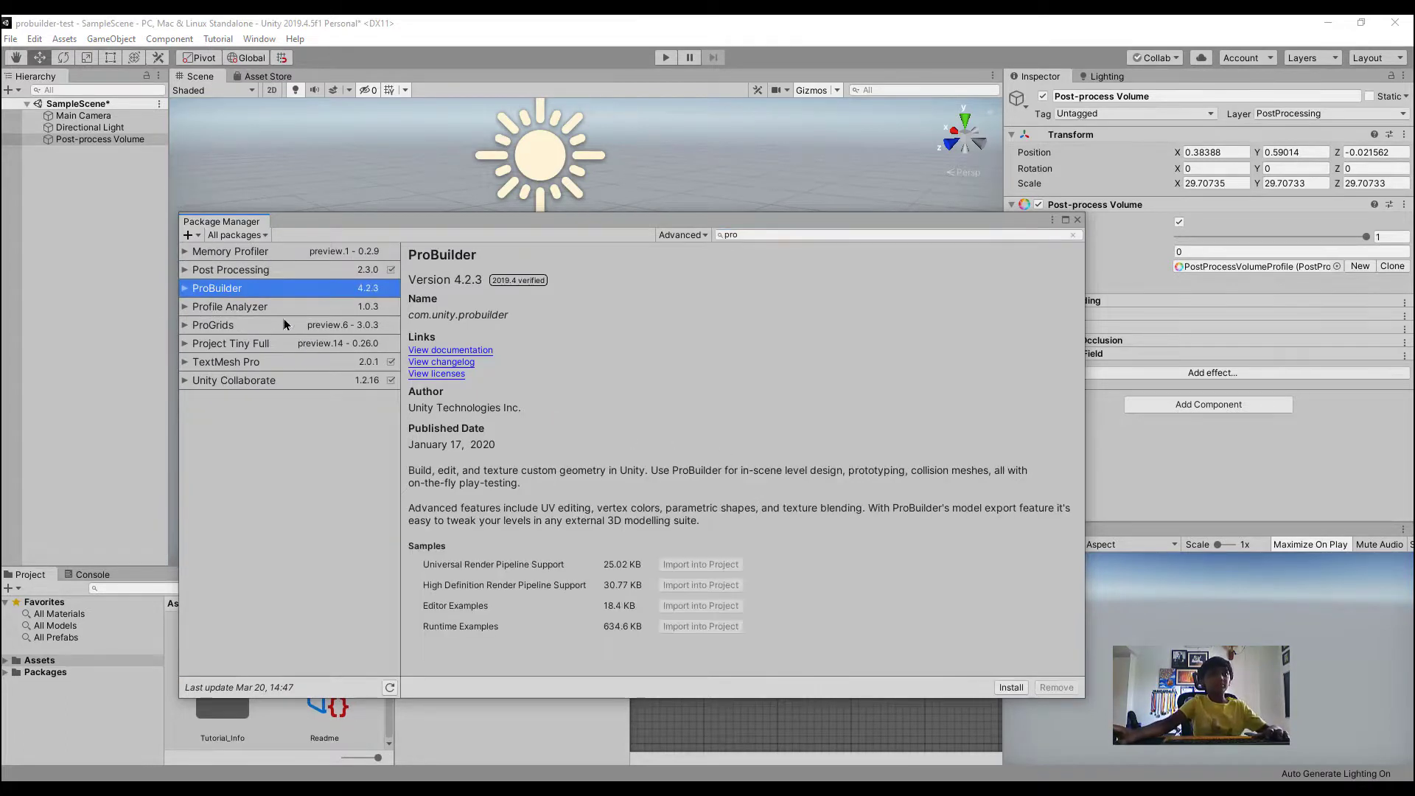
{"action": "left_click", "coordinate": [1010, 689]}
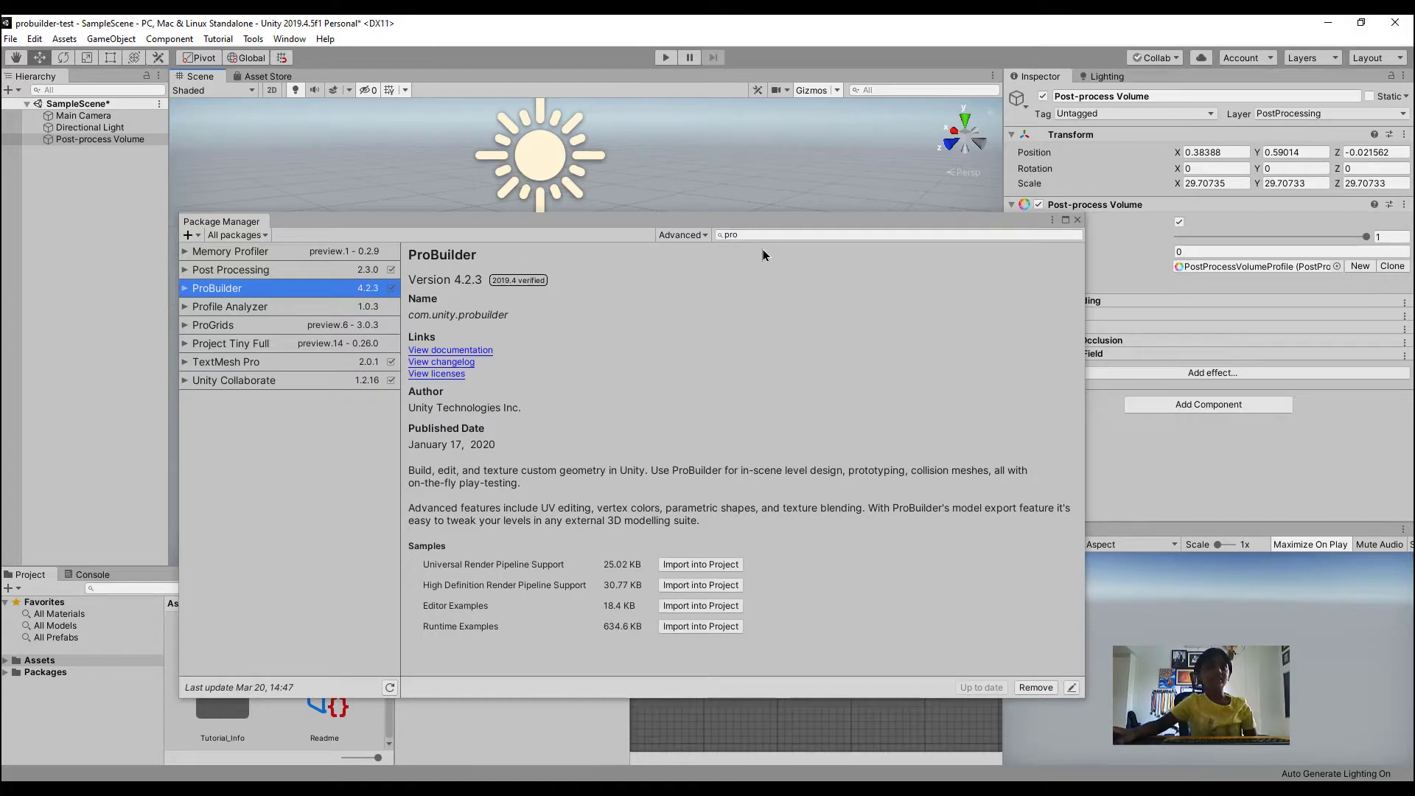
{"action": "left_click", "coordinate": [253, 38]}
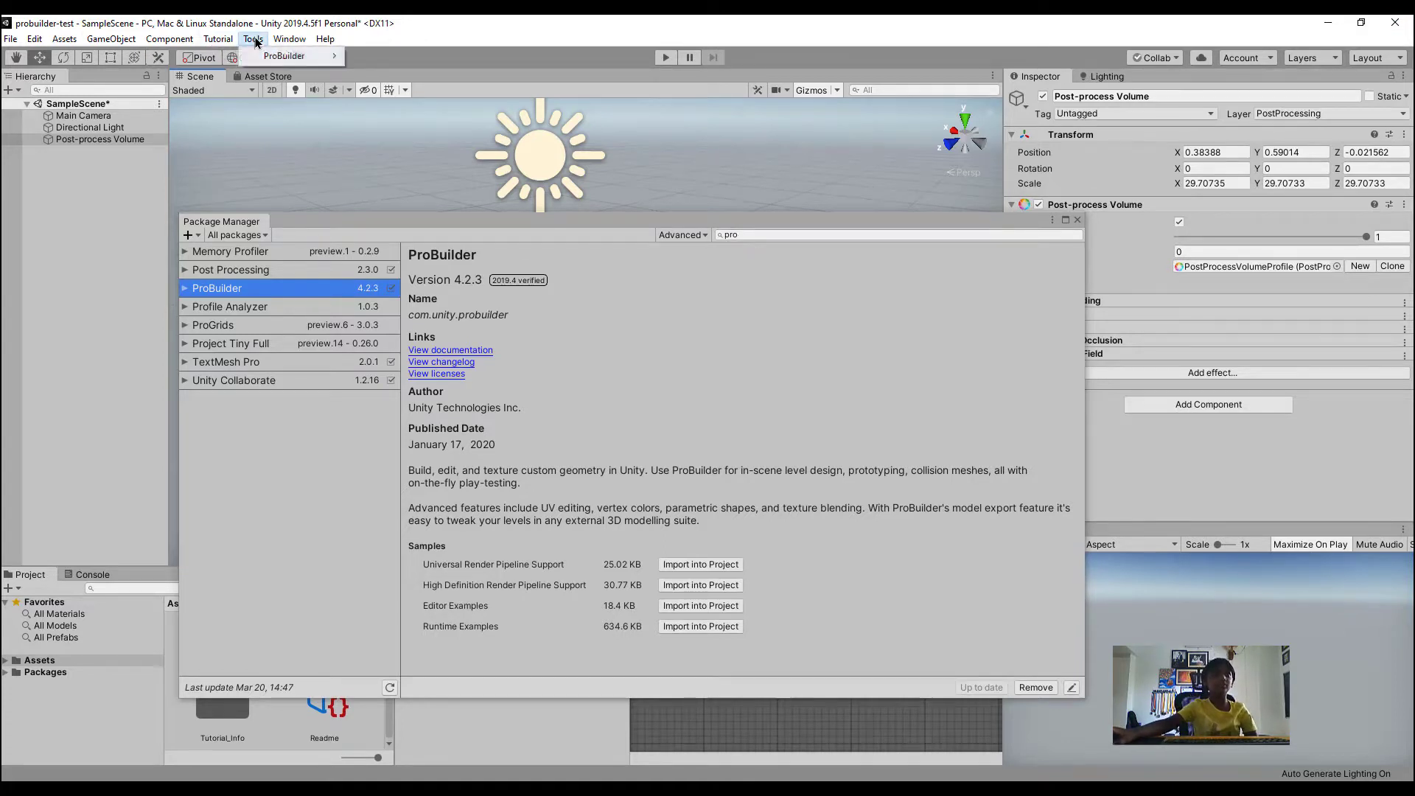
{"action": "mouse_move", "coordinate": [287, 56]}
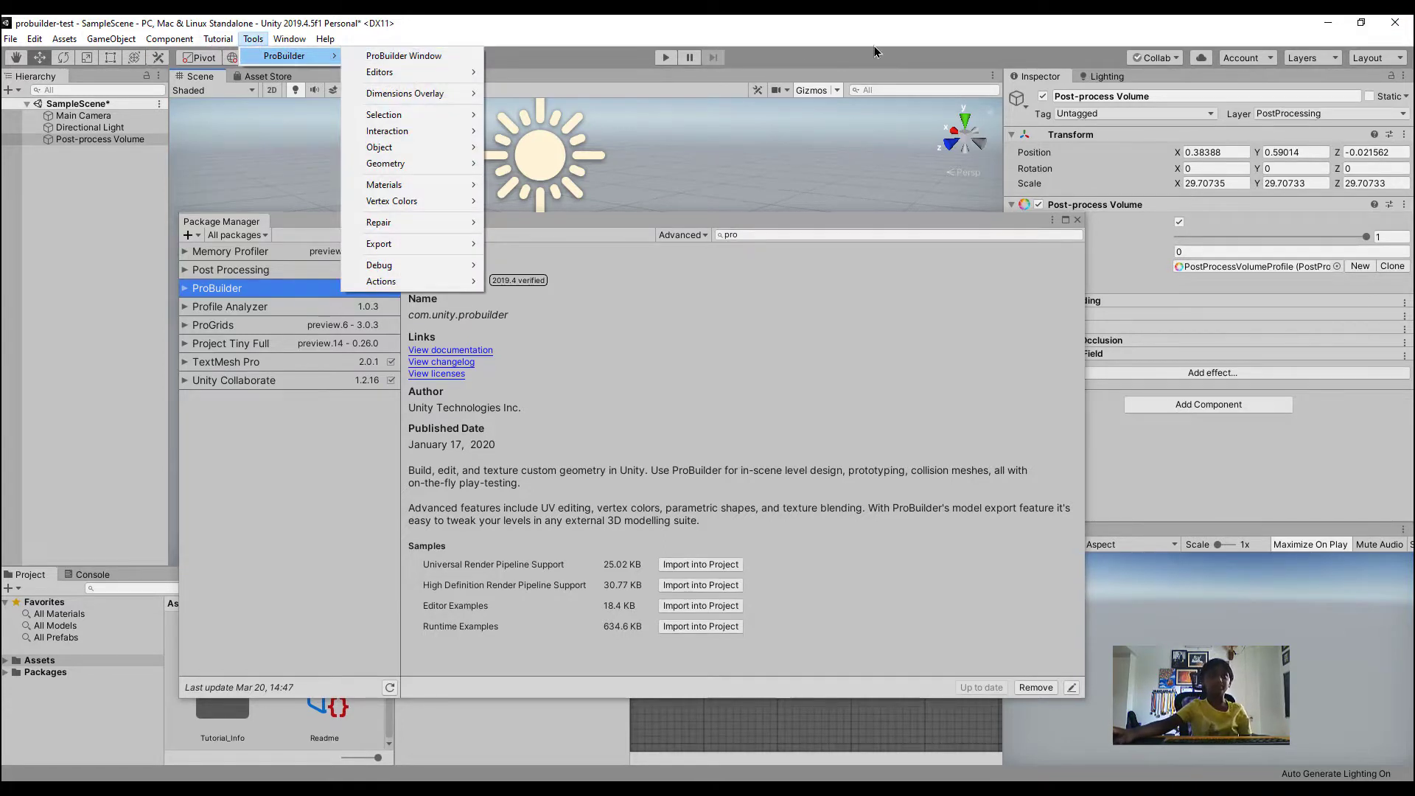
{"action": "left_click", "coordinate": [692, 447]}
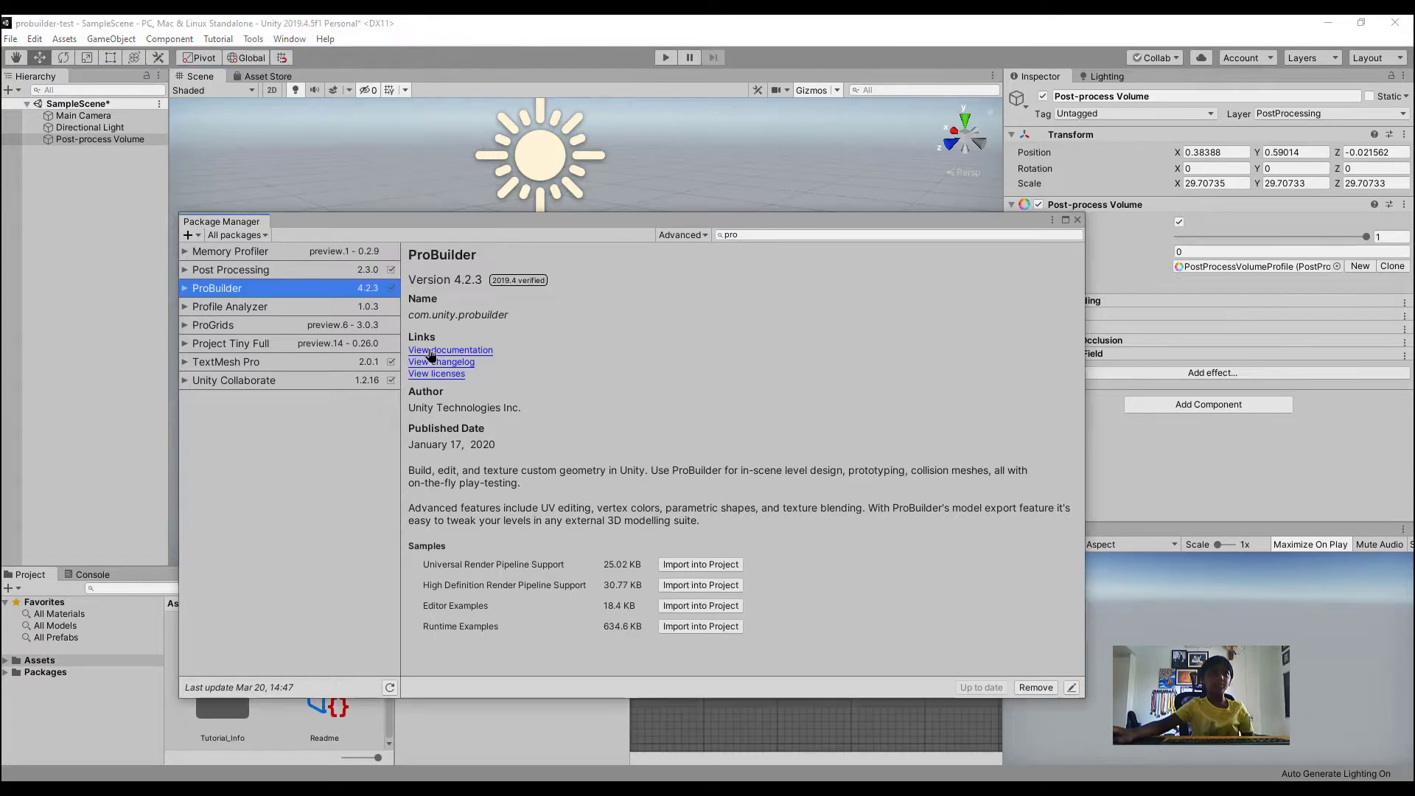
Install the ProGrids preview.6 - 3.0.3 package and close the Package Manager
{"action": "left_click", "coordinate": [230, 325]}
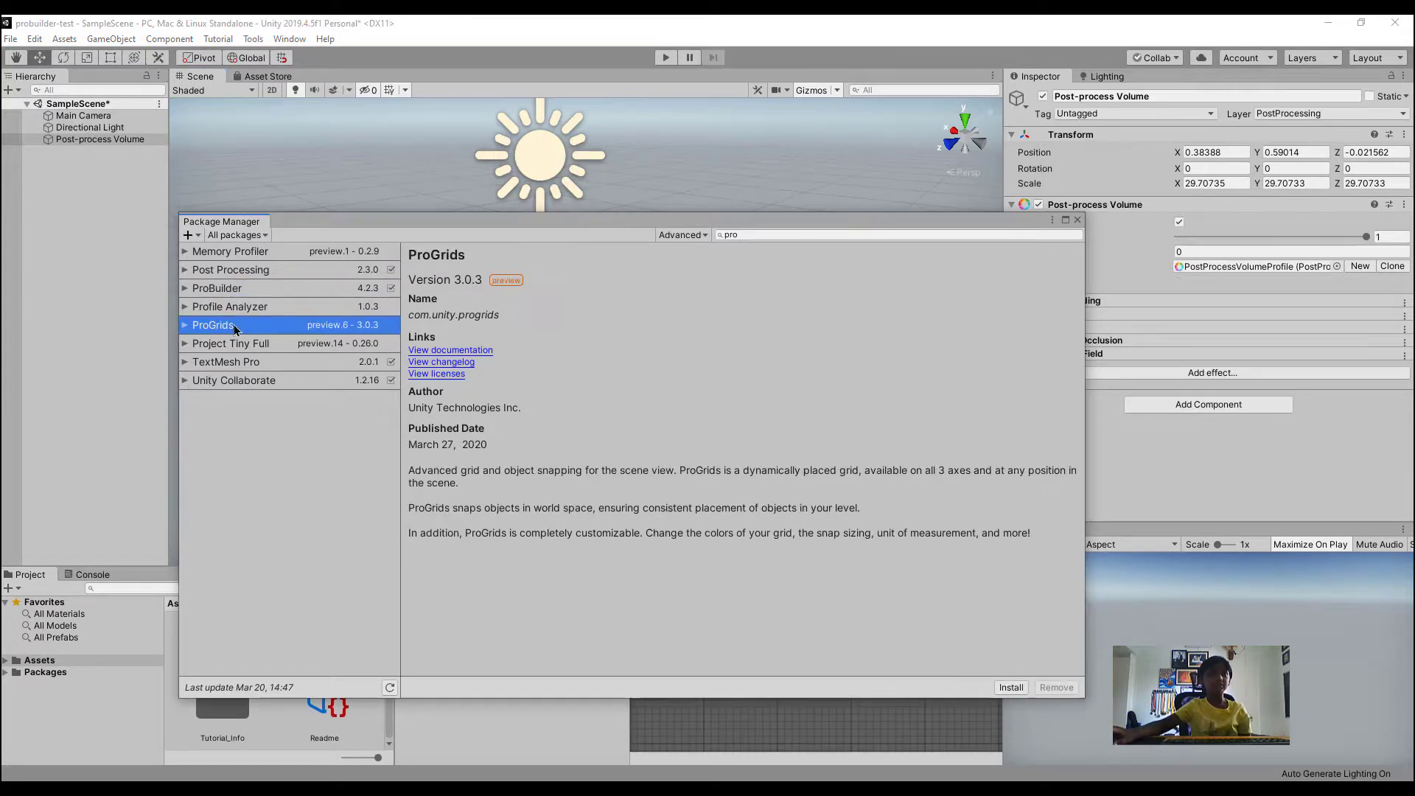
{"action": "left_click", "coordinate": [1012, 687]}
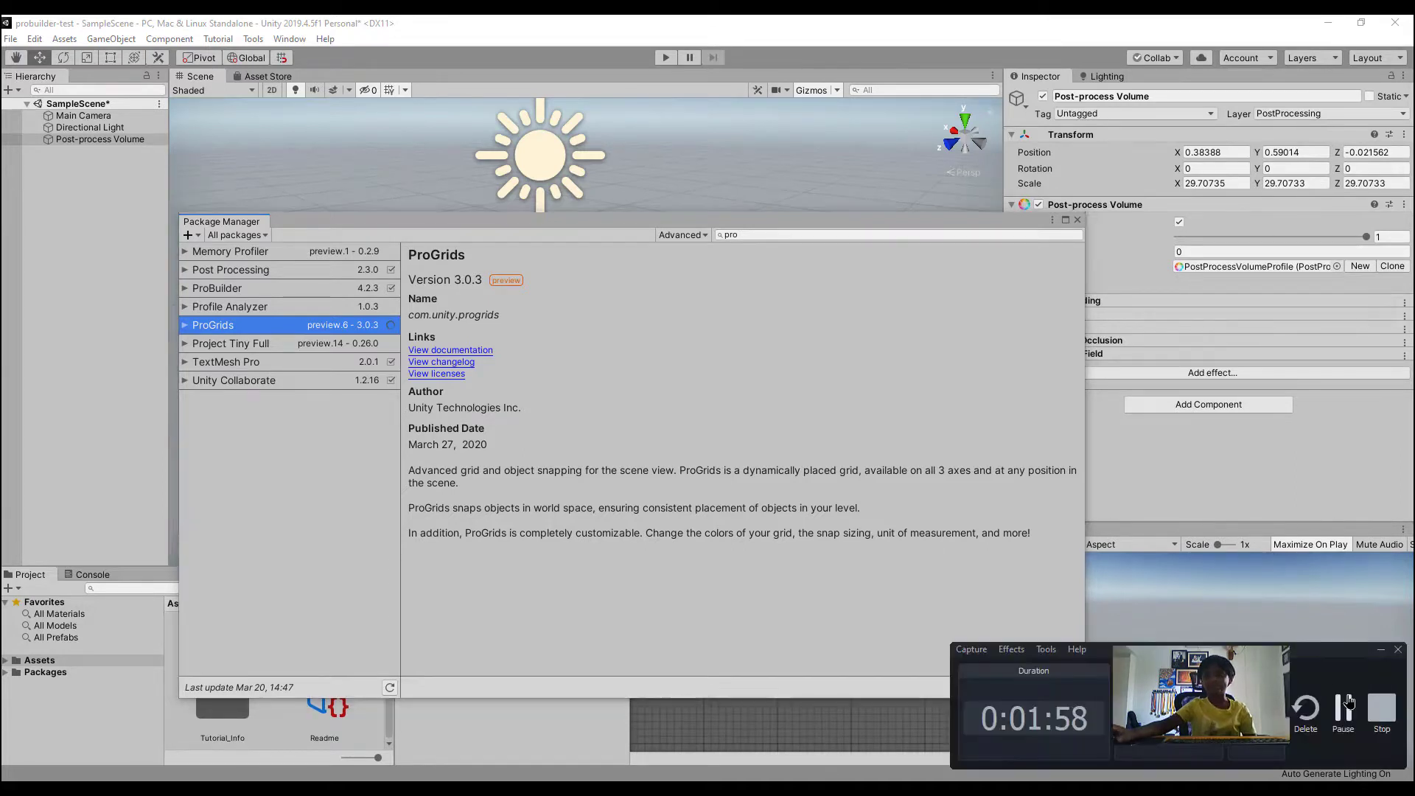
{"action": "left_click", "coordinate": [251, 37]}
{"action": "mouse_move", "coordinate": [252, 41]}
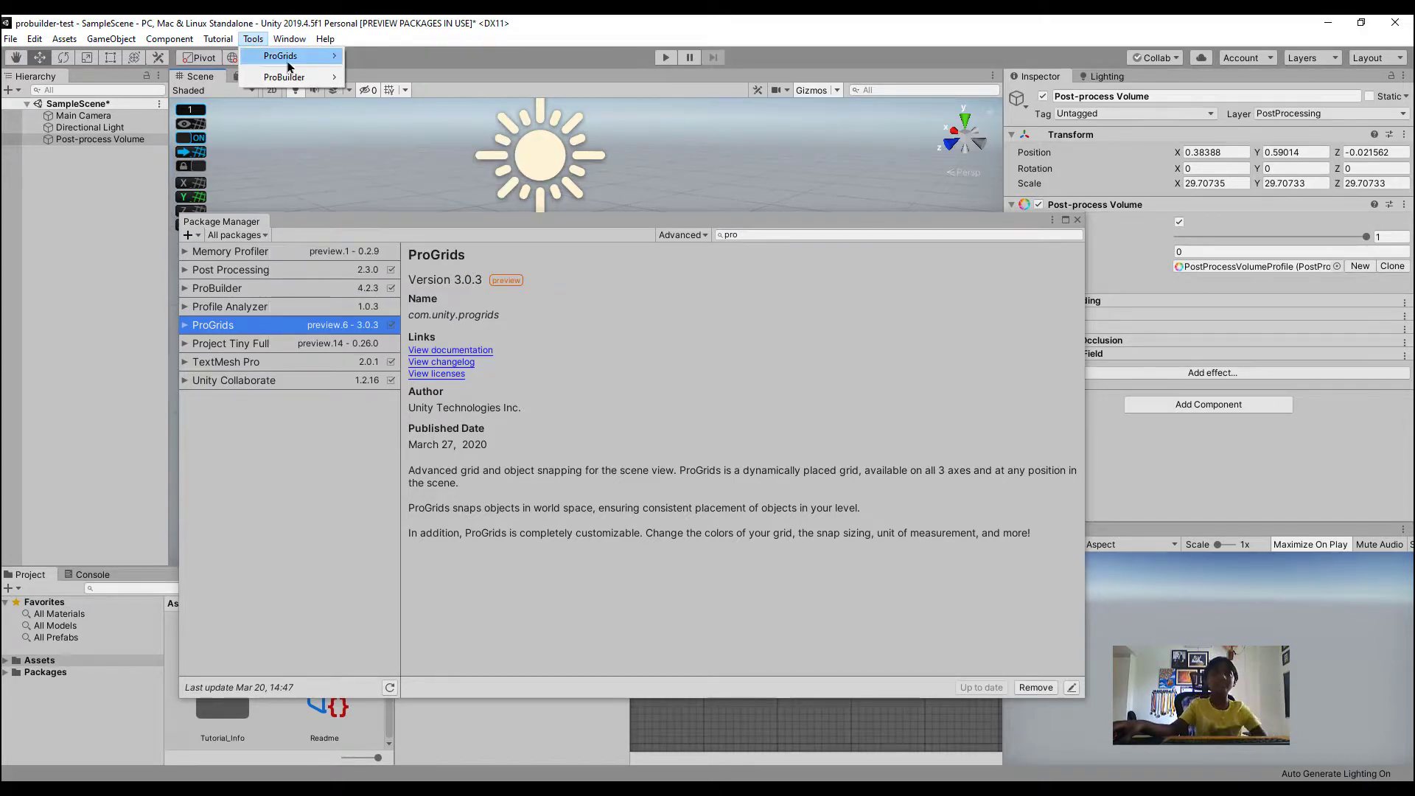
{"action": "mouse_move", "coordinate": [294, 84]}
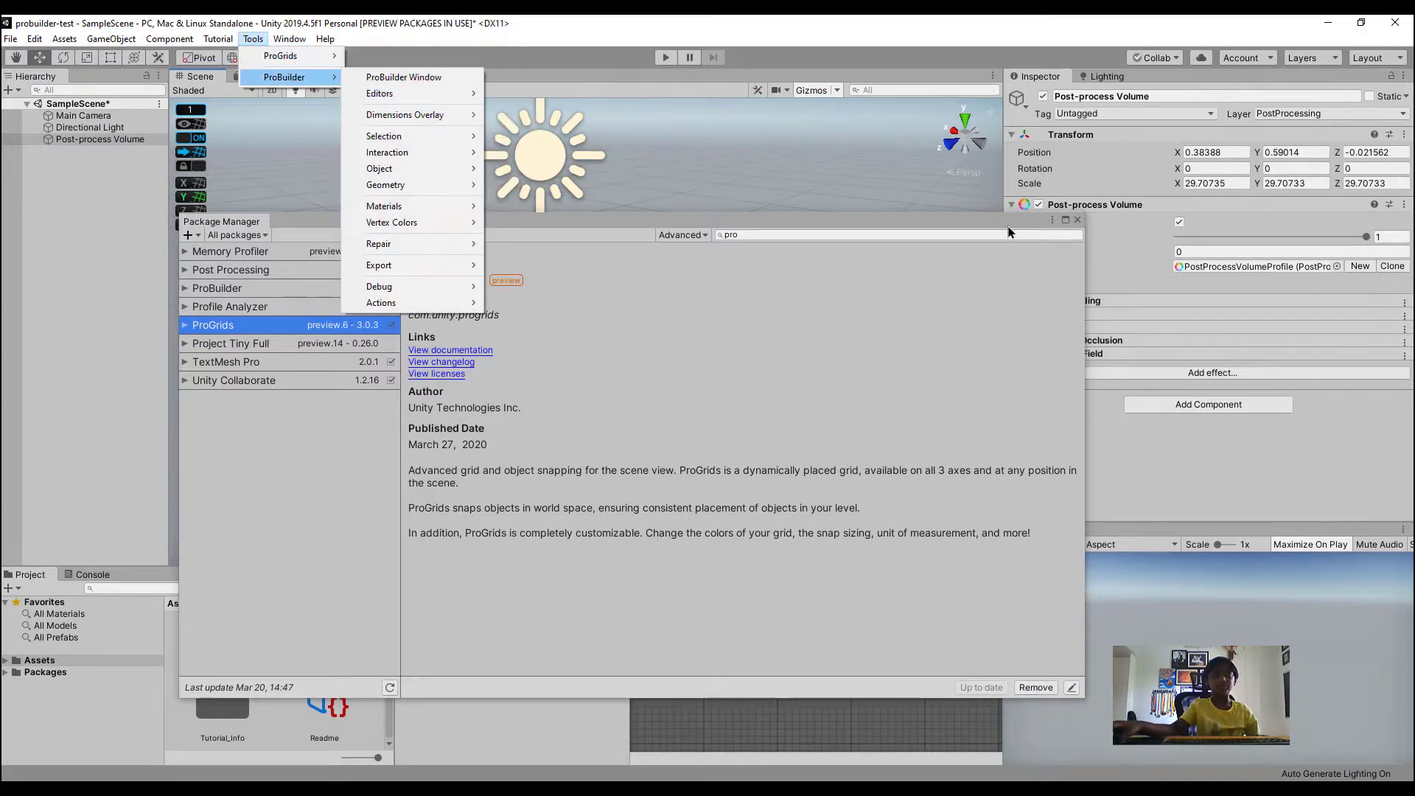
{"action": "left_click", "coordinate": [1079, 224]}
{"action": "left_click", "coordinate": [1078, 220]}
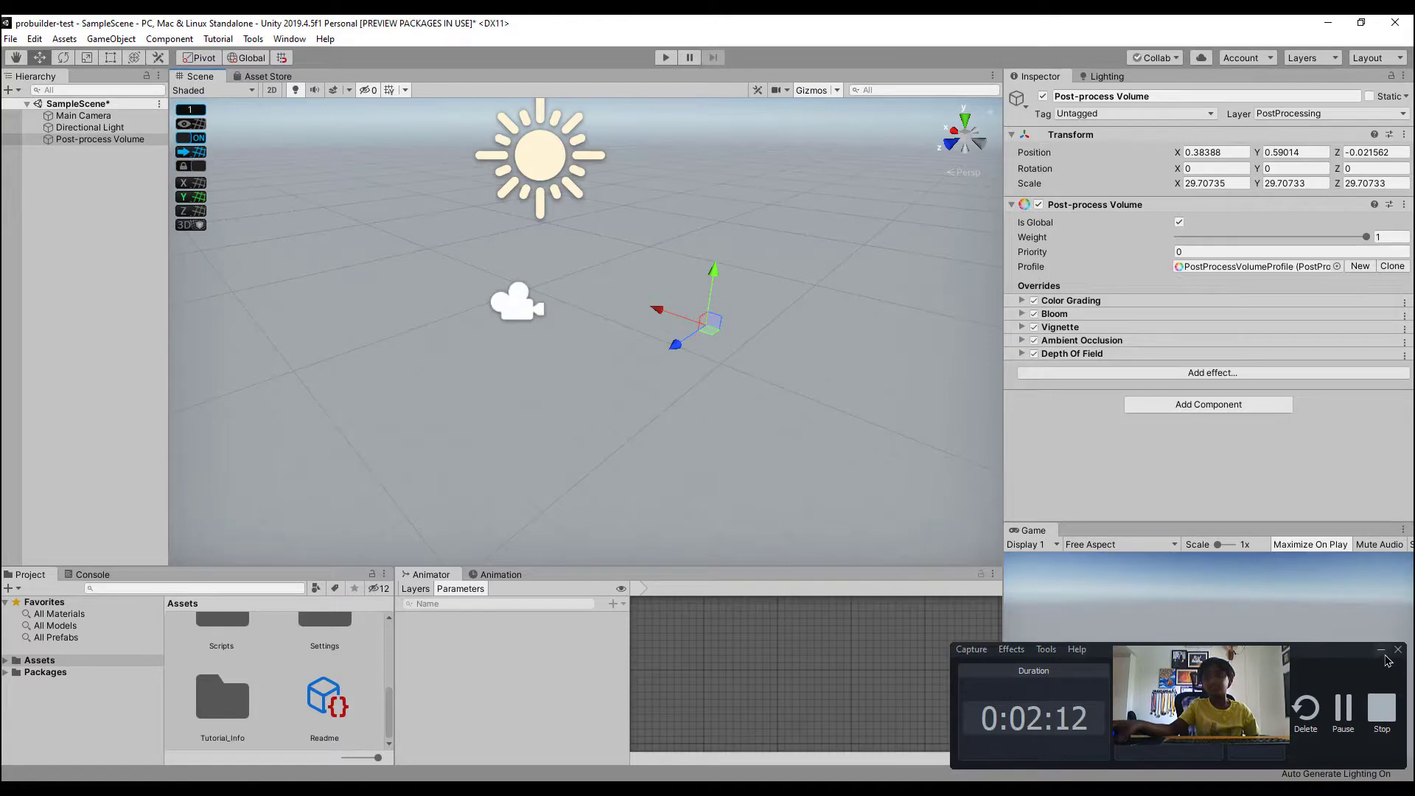
Maximize the Scene view to fill the editor
{"action": "left_click", "coordinate": [1382, 651]}
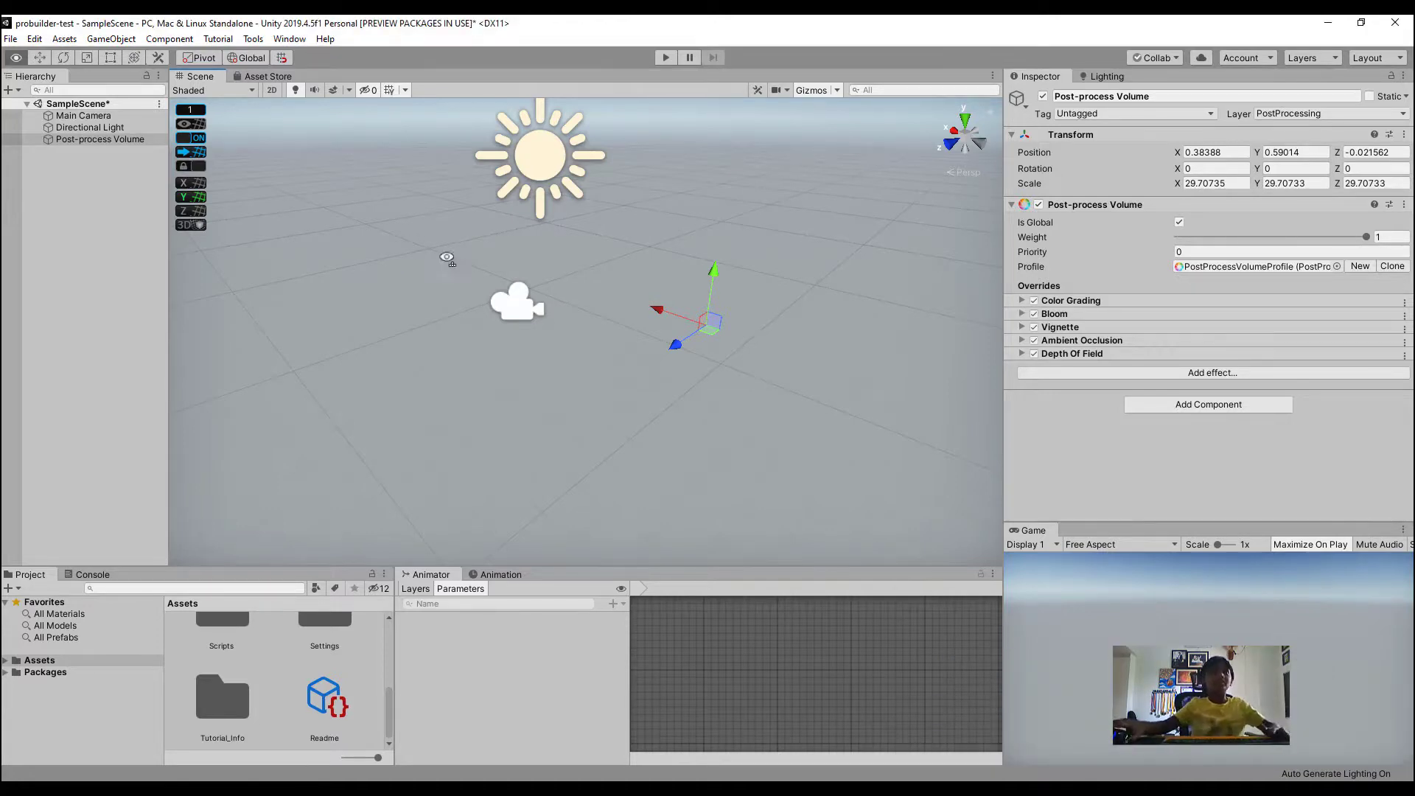
{"action": "left_click_drag", "start_coordinate": [447, 258], "coordinate": [570, 223], "text": "alt"}
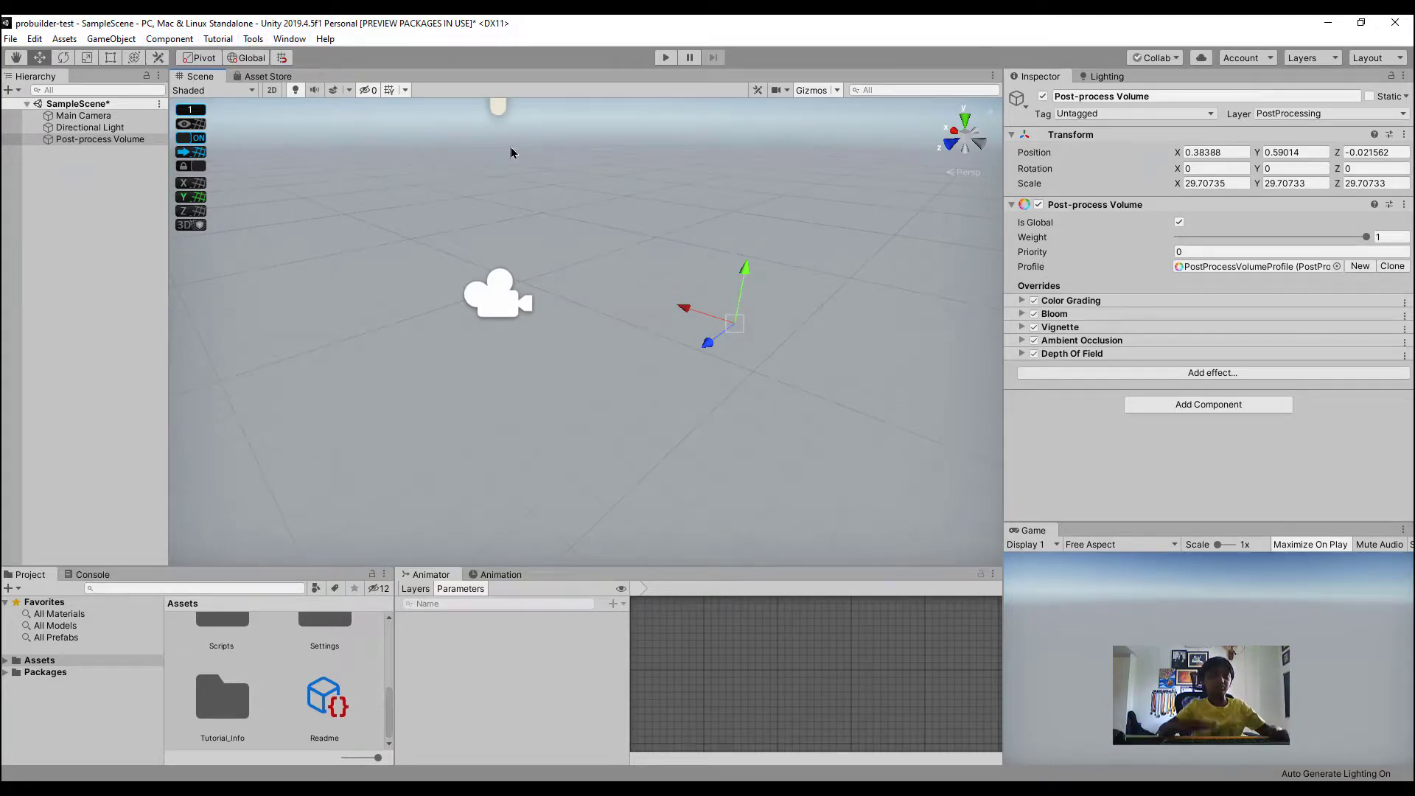
{"action": "key", "text": "shift+space"}
{"action": "scroll", "coordinate": [456, 250], "scroll_direction": "down", "scroll_amount": 7}
{"action": "scroll", "coordinate": [456, 249], "scroll_direction": "up", "scroll_amount": 4}
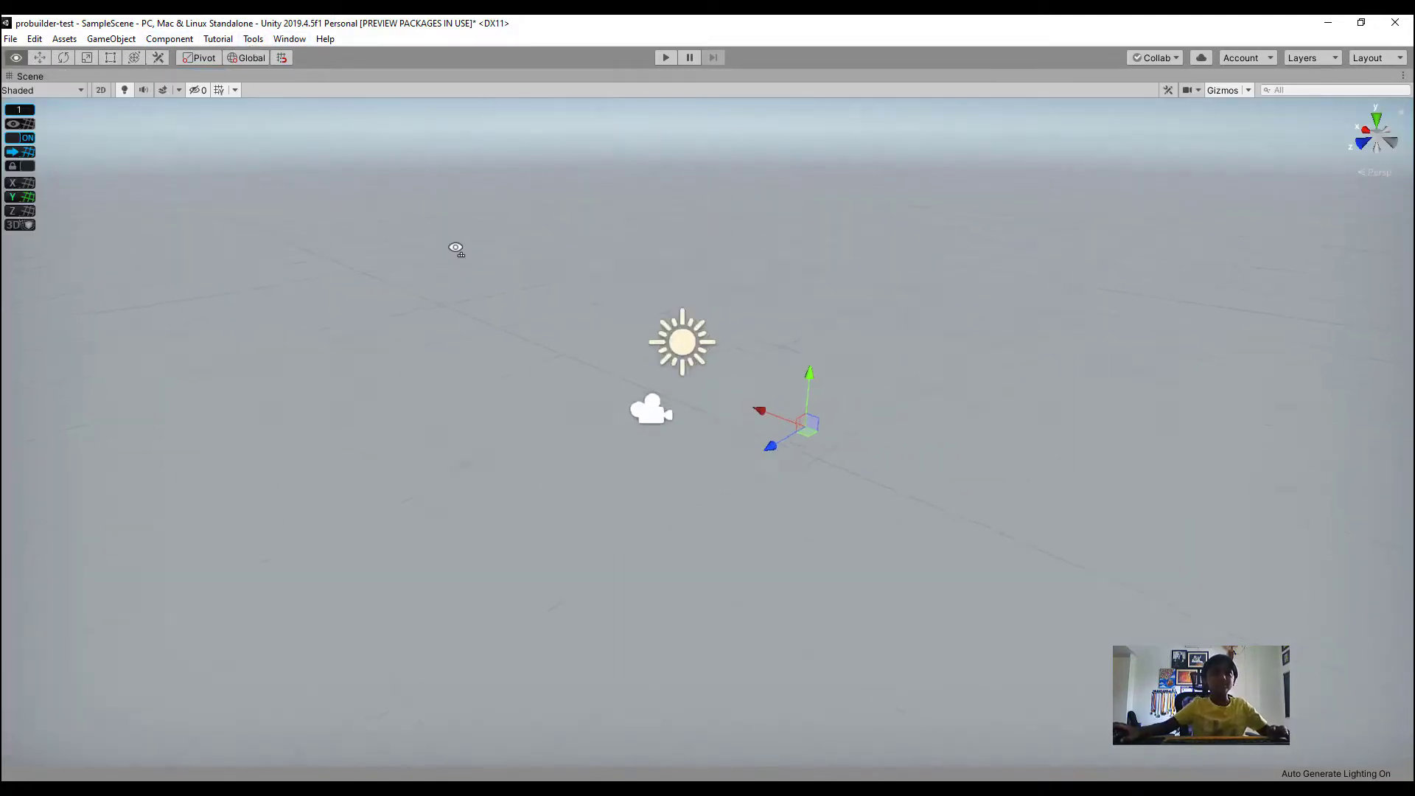
{"action": "left_click", "coordinate": [559, 174]}
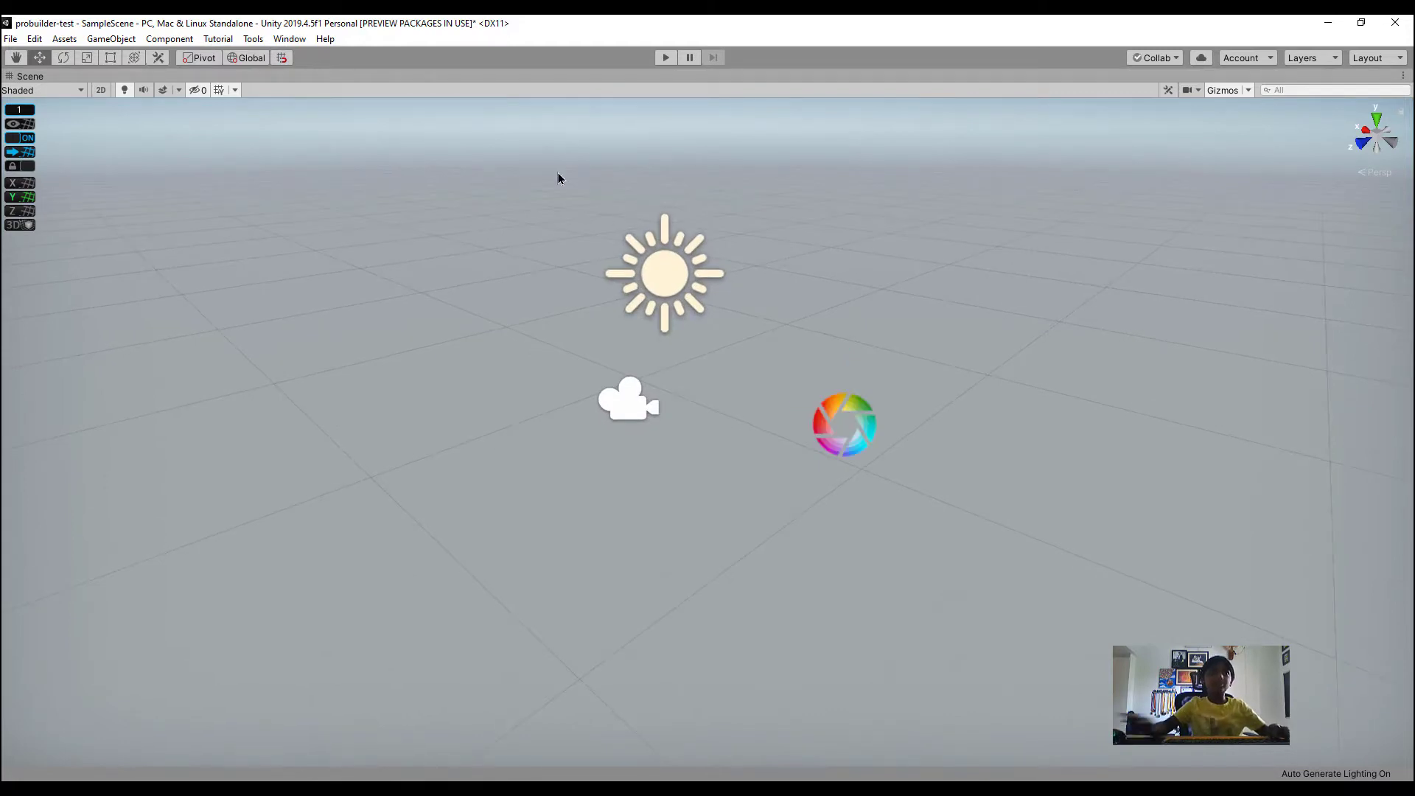
{"action": "key", "text": "shift+space"}
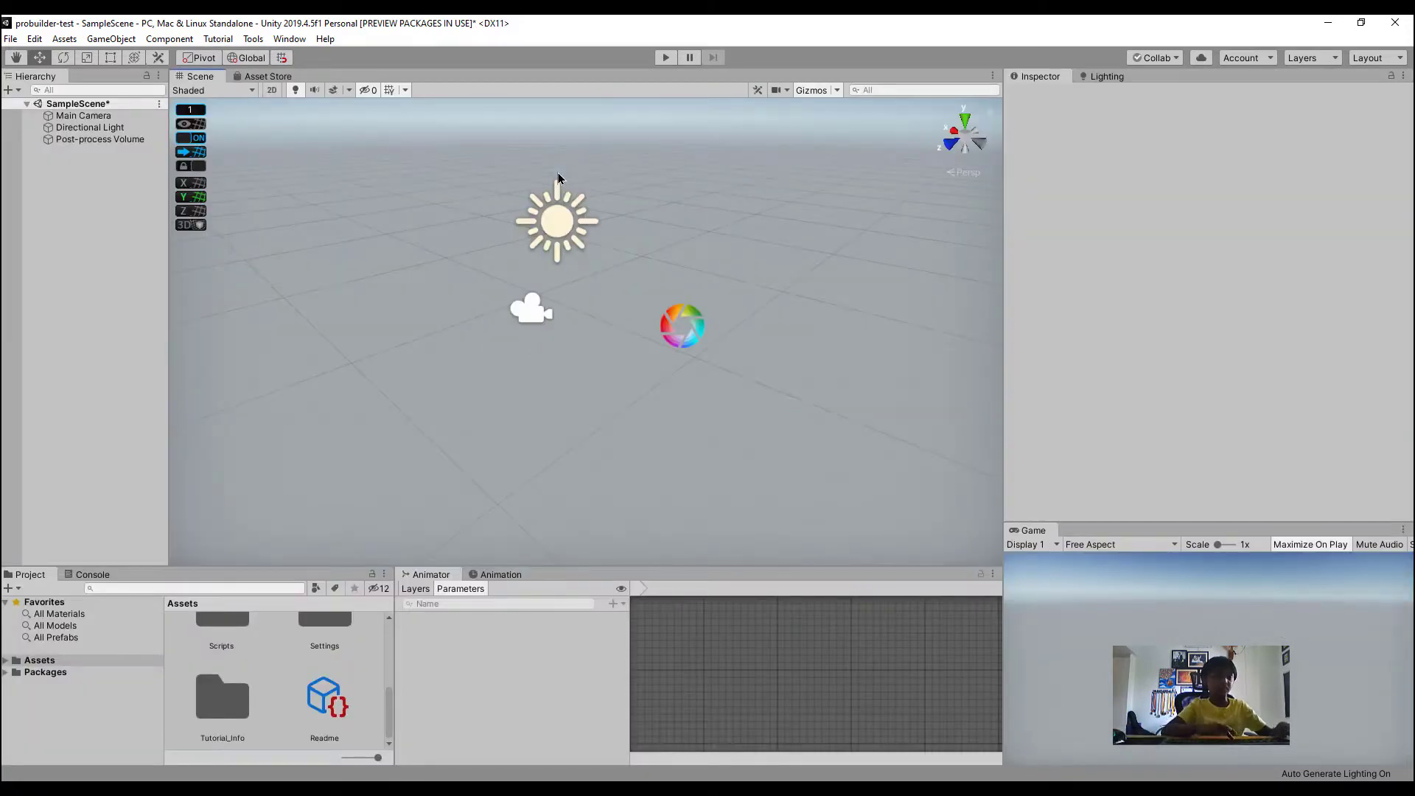
{"action": "key", "text": "shift+space"}
{"action": "right_click_drag", "start_coordinate": [560, 179], "coordinate": [573, 189]}
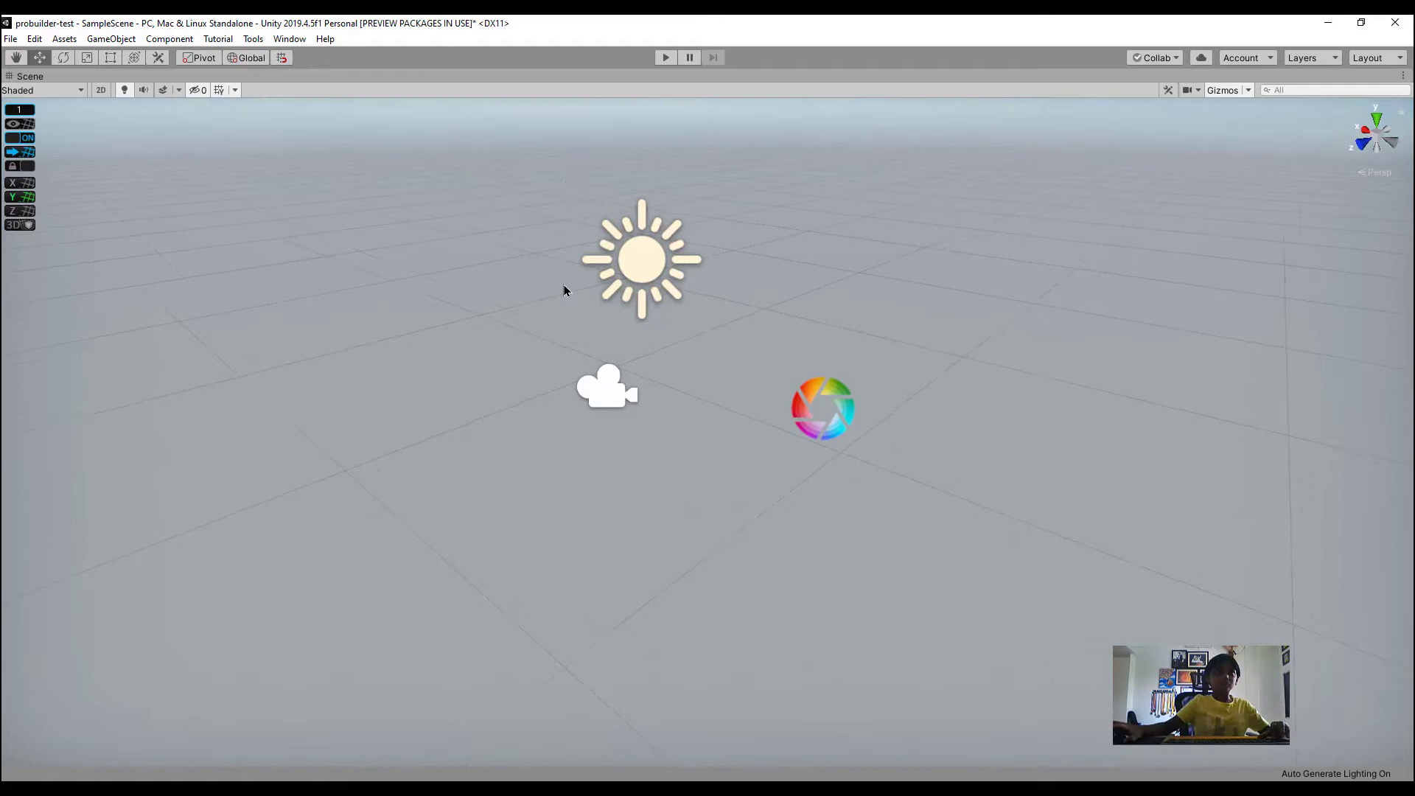
Open the ProBuilder window and the ProGrids window
{"action": "left_click", "coordinate": [250, 38]}
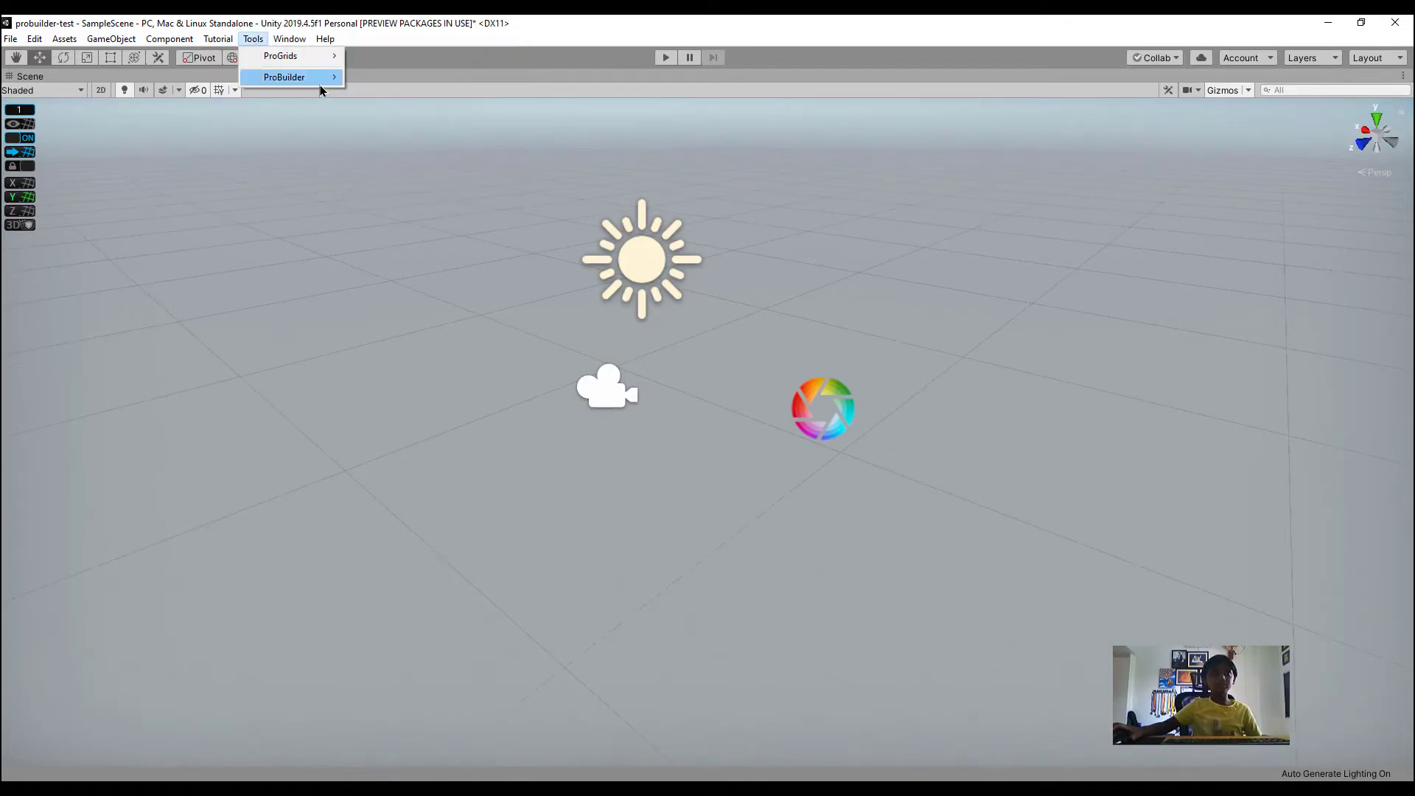
{"action": "mouse_move", "coordinate": [319, 86]}
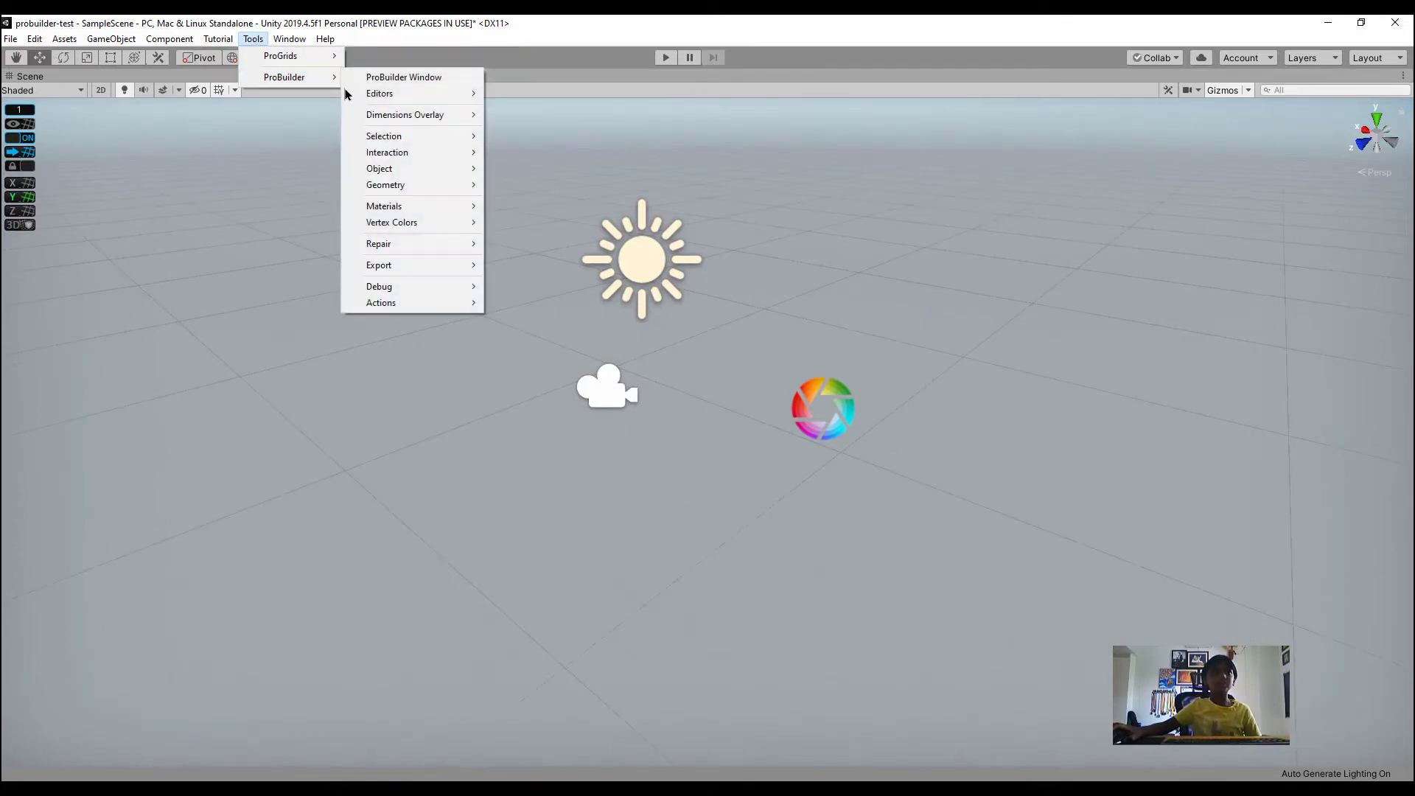
{"action": "left_click", "coordinate": [402, 78]}
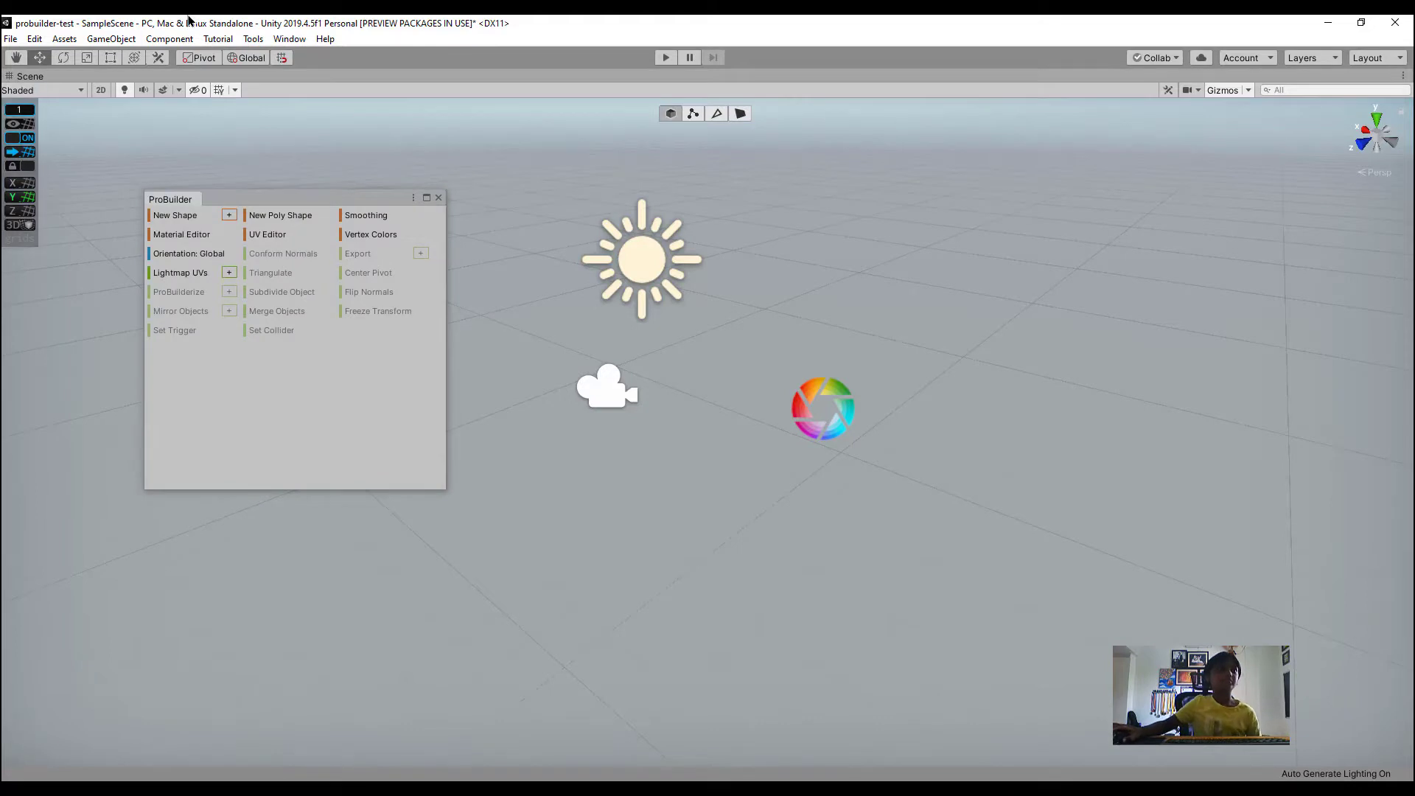
{"action": "left_click", "coordinate": [253, 39]}
{"action": "mouse_move", "coordinate": [280, 56]}
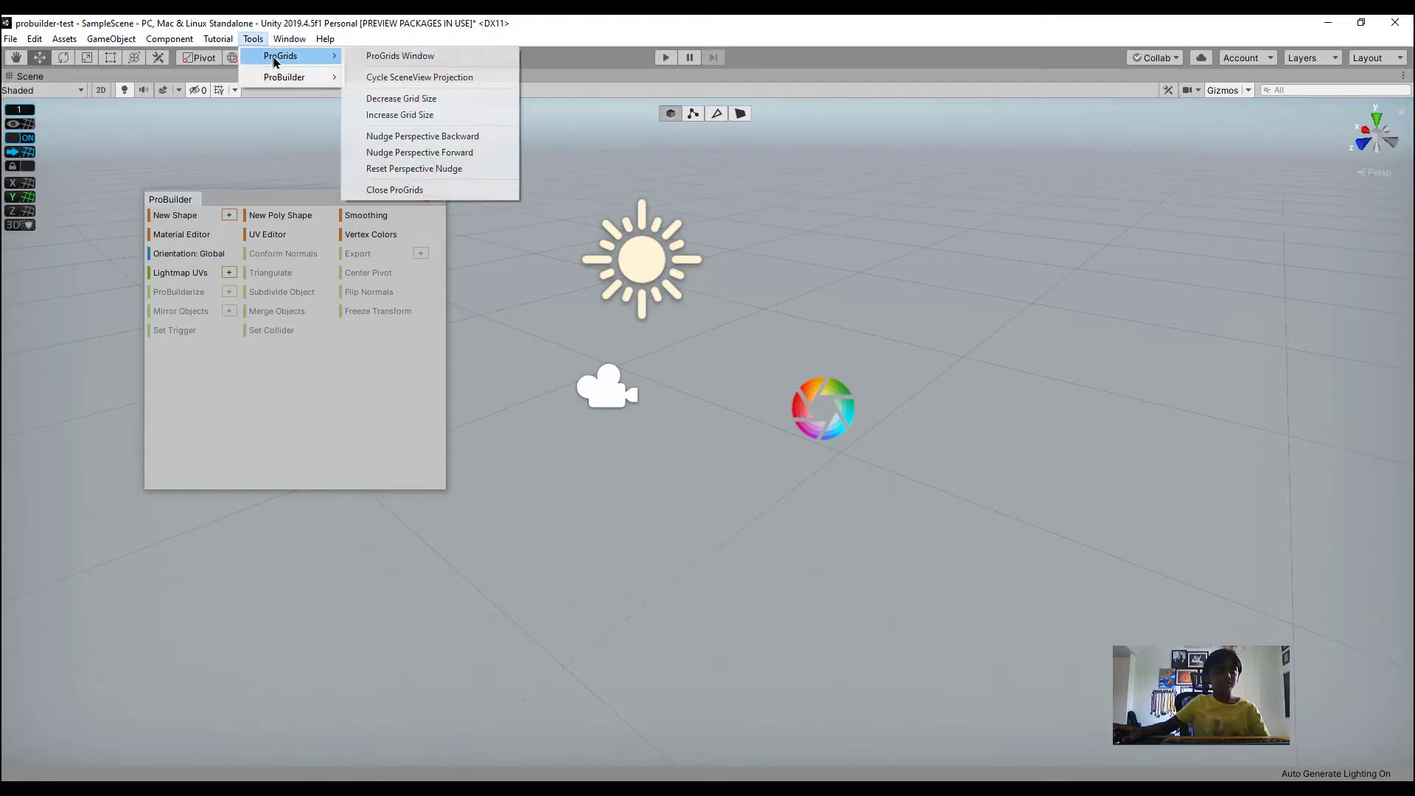
{"action": "left_click", "coordinate": [391, 59]}
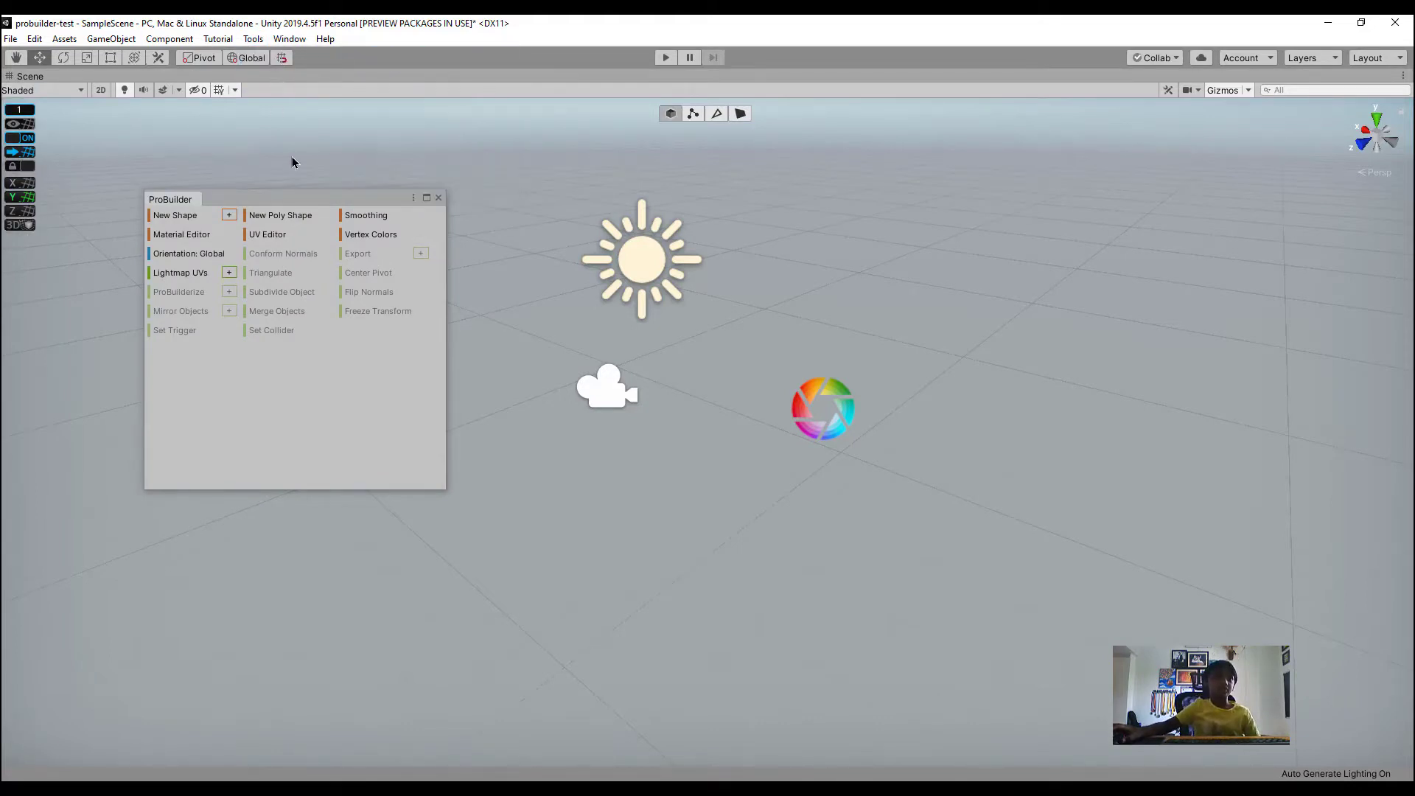
Switch the ProBuilder window to icon mode, then resize and reposition it beside the ProGrids controls
{"action": "left_click", "coordinate": [414, 197]}
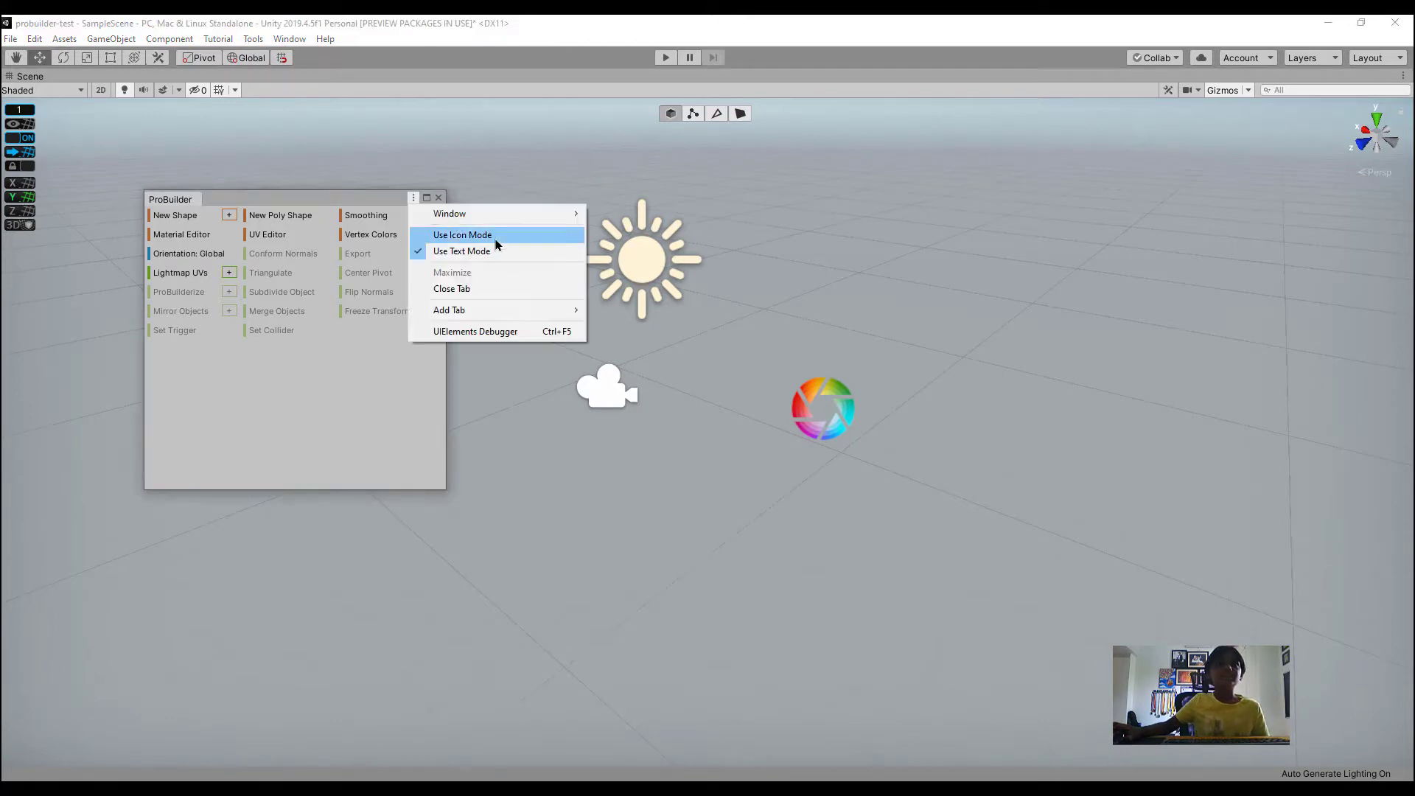
{"action": "left_click", "coordinate": [496, 235]}
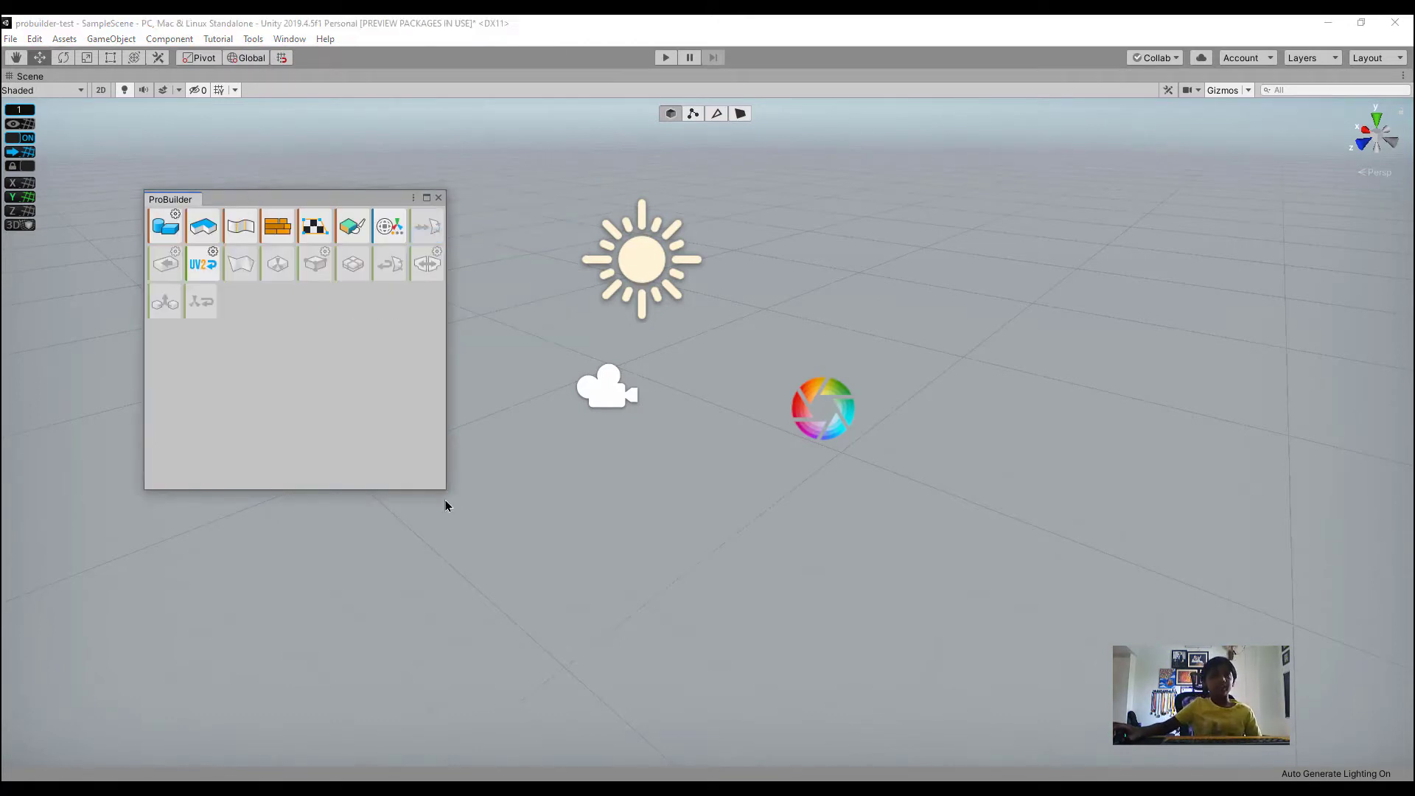
{"action": "left_click_drag", "start_coordinate": [449, 488], "coordinate": [288, 581]}
{"action": "left_click_drag", "start_coordinate": [221, 203], "coordinate": [142, 161]}
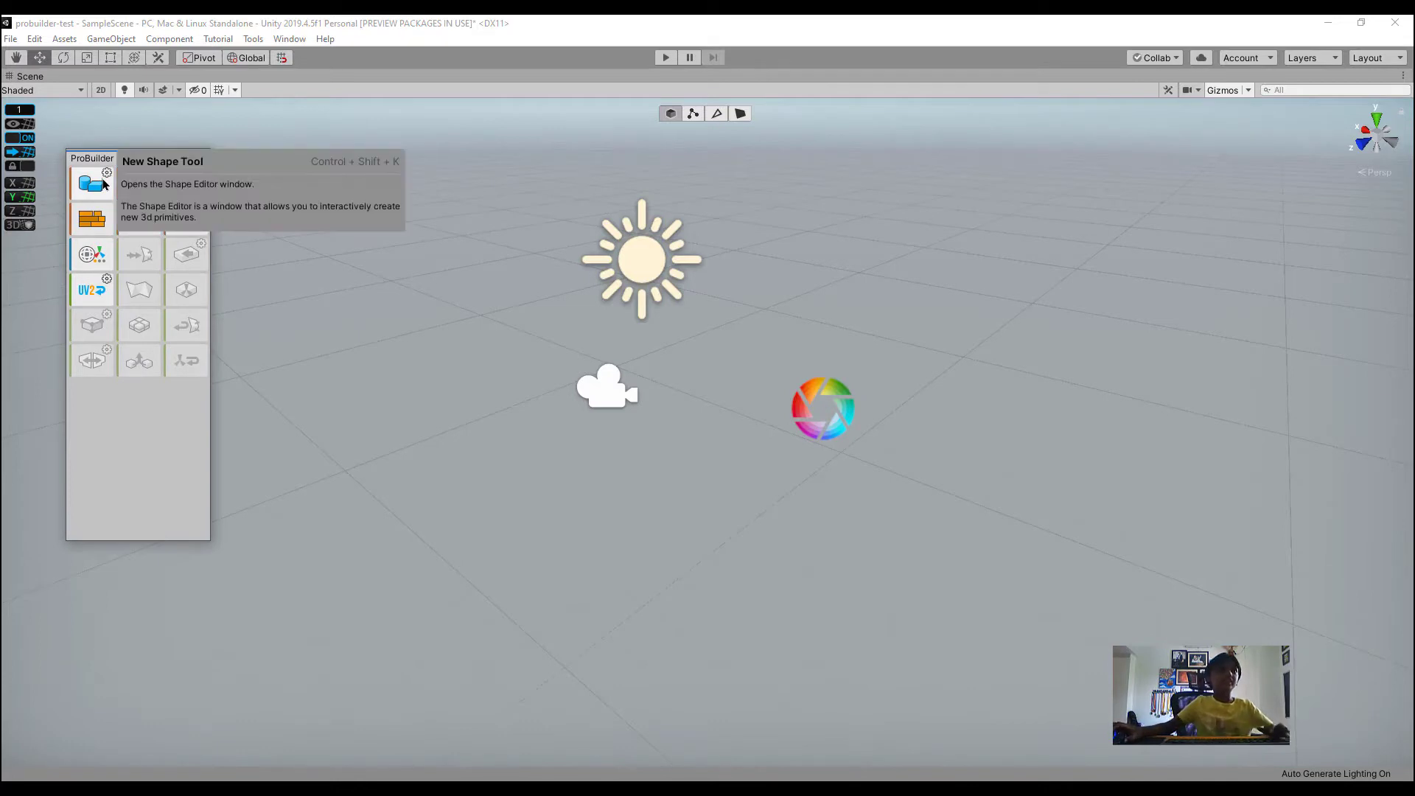
{"action": "left_click_drag", "start_coordinate": [214, 254], "coordinate": [374, 276]}
Add a 1 × 1 × 1 ProBuilder cube to the scene
{"action": "right_click_drag", "start_coordinate": [651, 260], "coordinate": [920, 253]}
{"action": "key", "text": "w"}
{"action": "key", "text": "a"}
{"action": "key", "text": "s"}
{"action": "key", "text": "s"}
Disable Fog in the scene's Lighting Settings, then return to the Inspector and maximize the Scene view
{"action": "key", "text": "shift+space"}
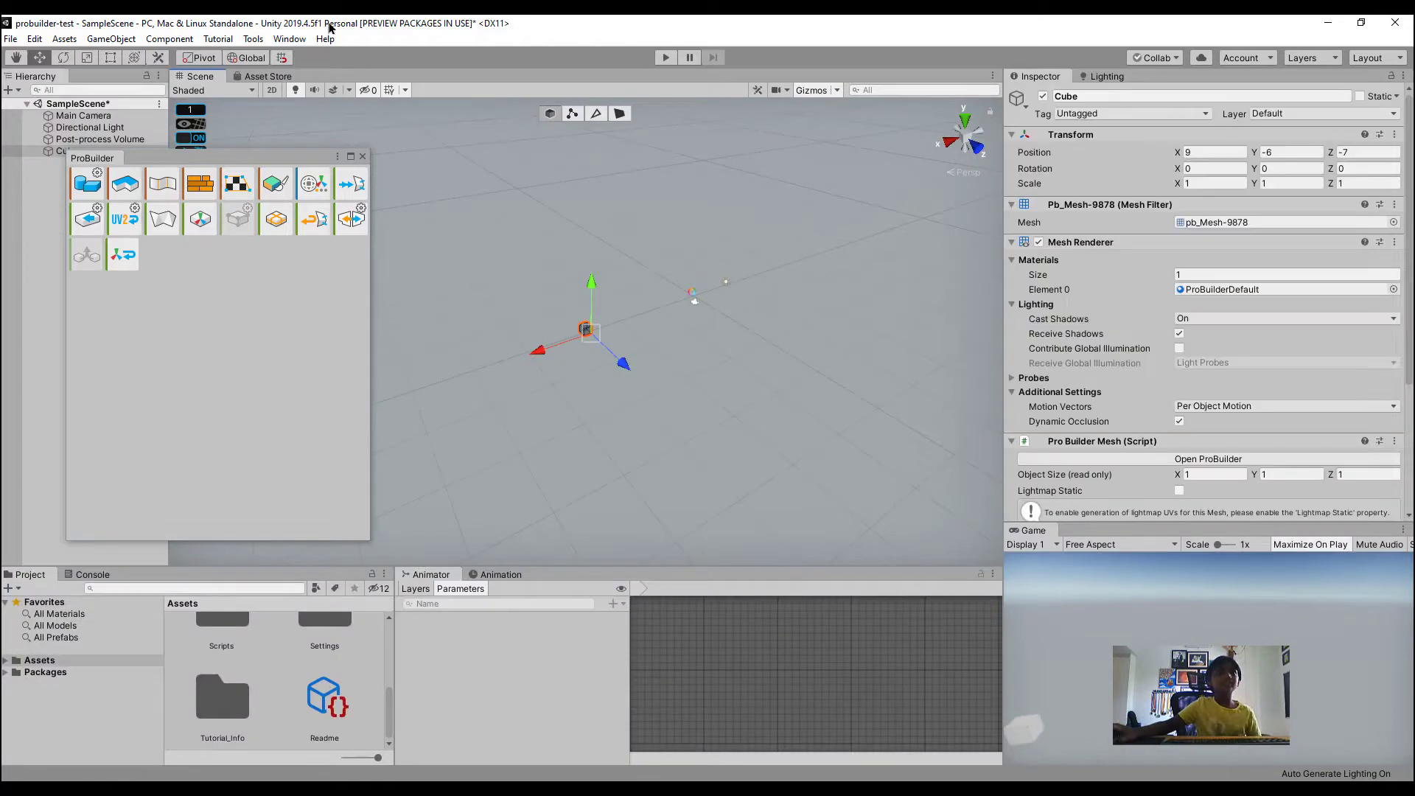
{"action": "left_click", "coordinate": [289, 38]}
{"action": "mouse_move", "coordinate": [364, 209]}
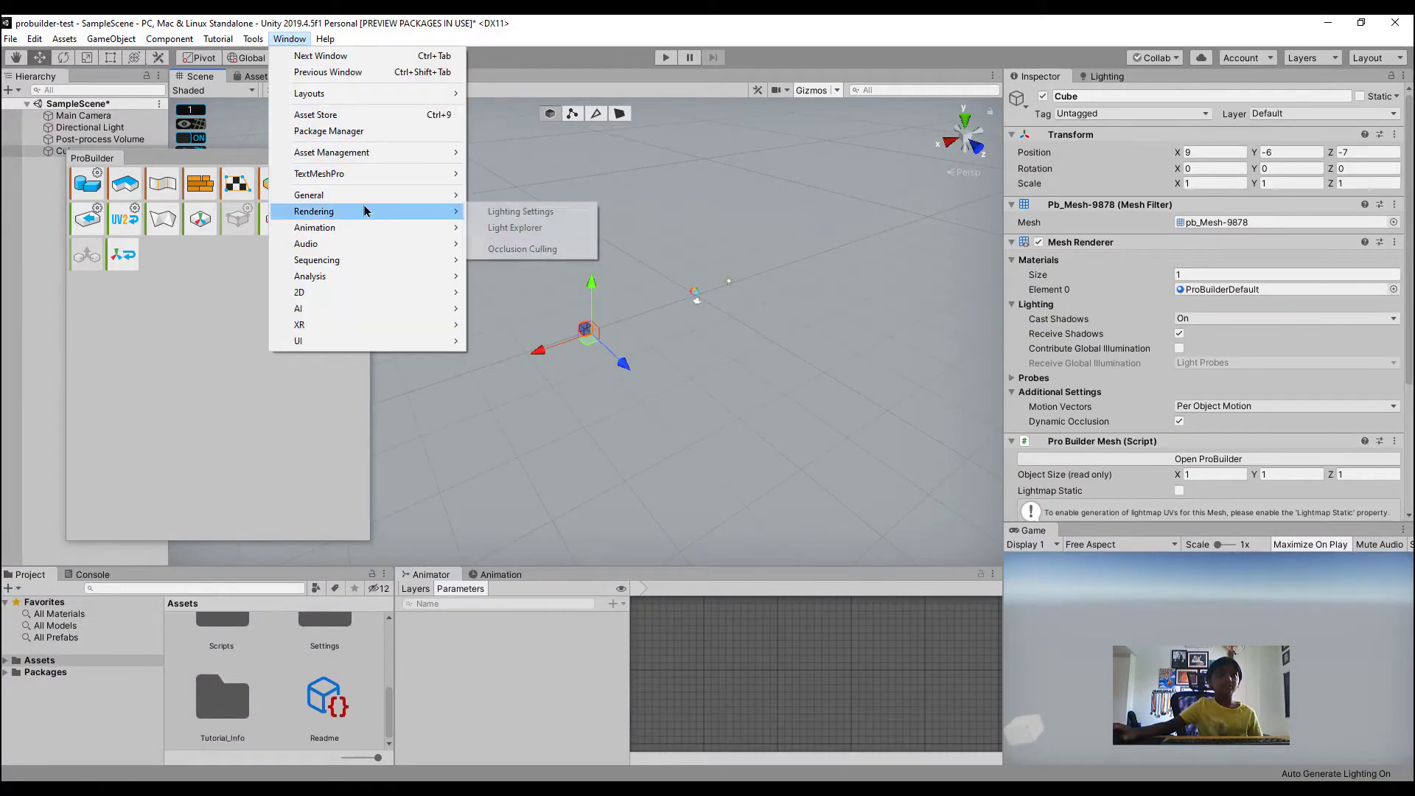
{"action": "left_click", "coordinate": [503, 211]}
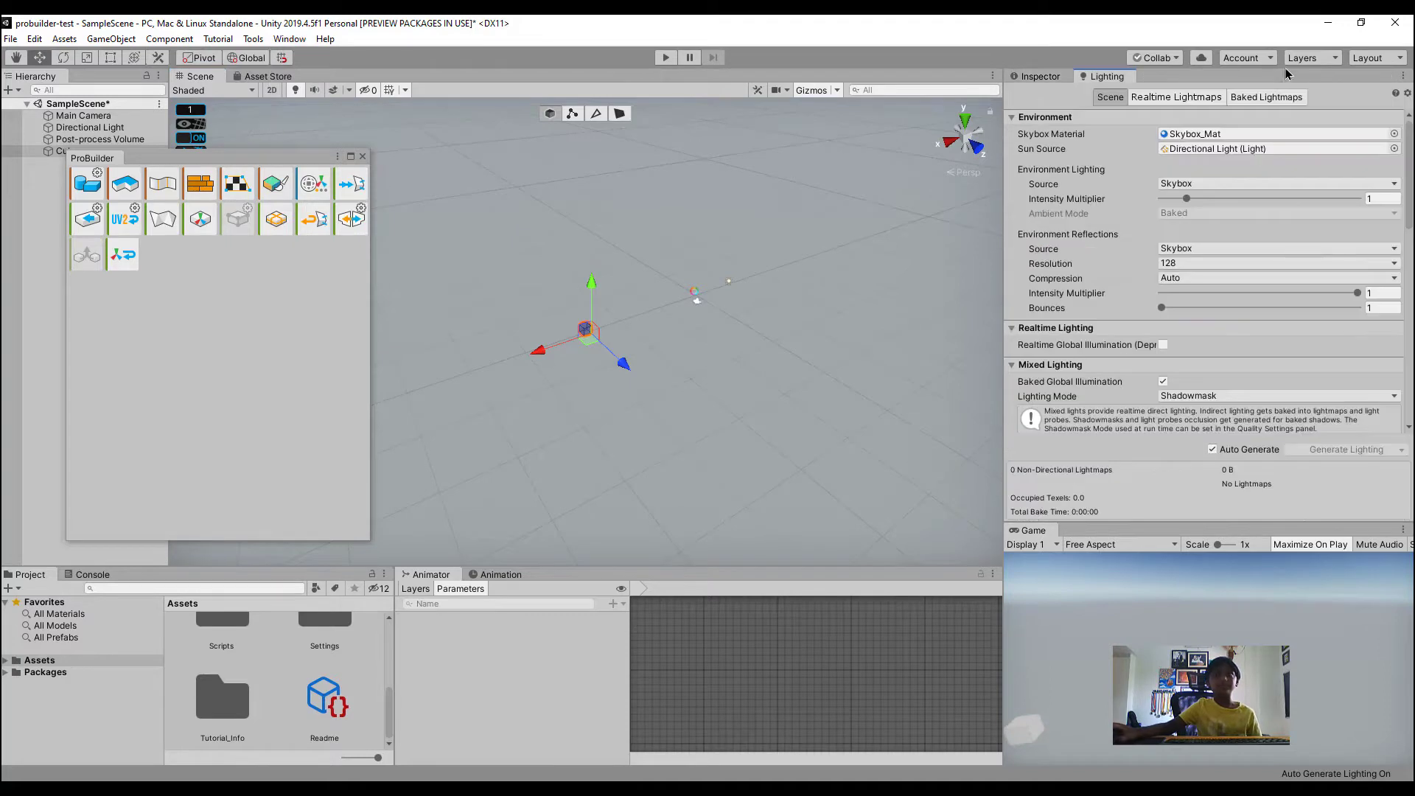
{"action": "scroll", "coordinate": [1141, 382], "scroll_direction": "down", "scroll_amount": 10}
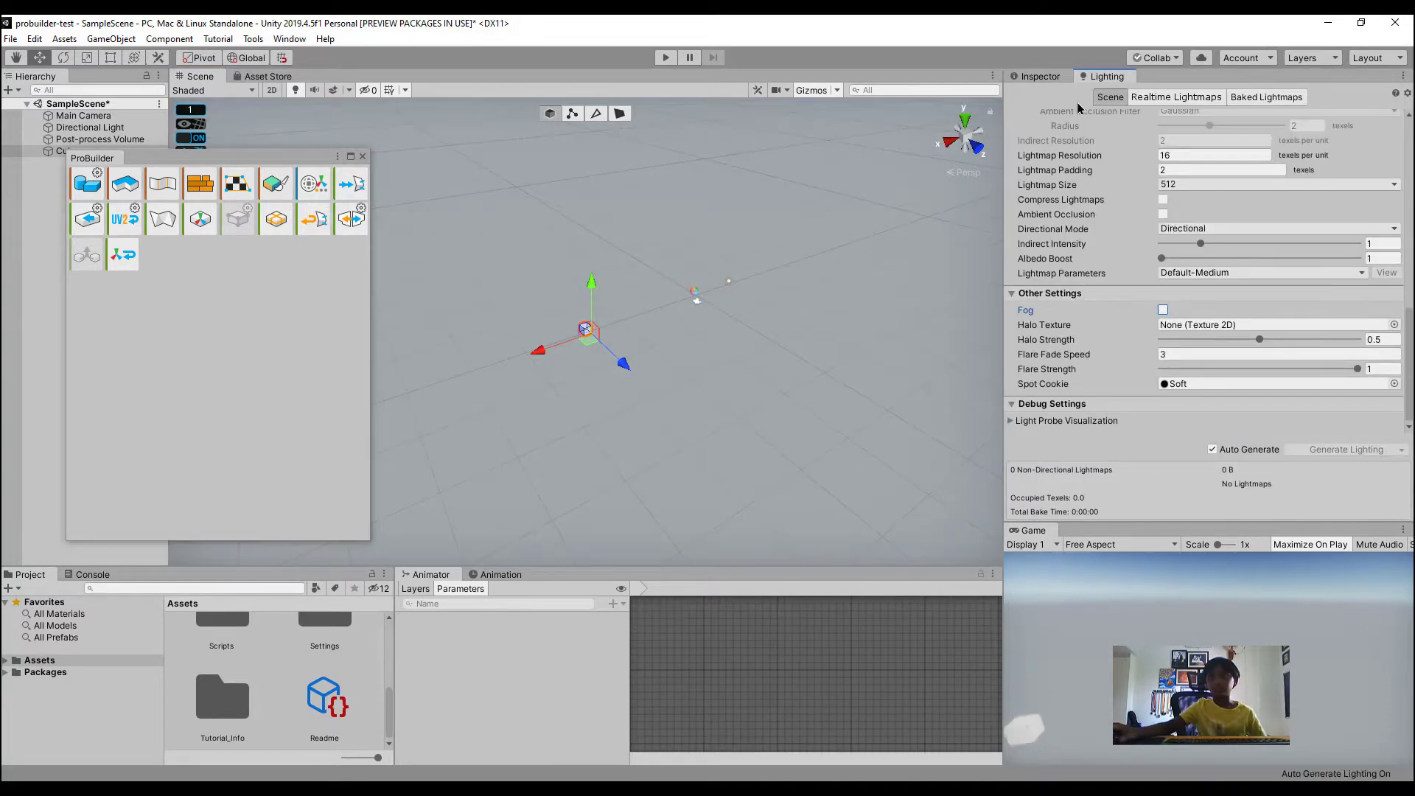
{"action": "left_click", "coordinate": [1038, 77]}
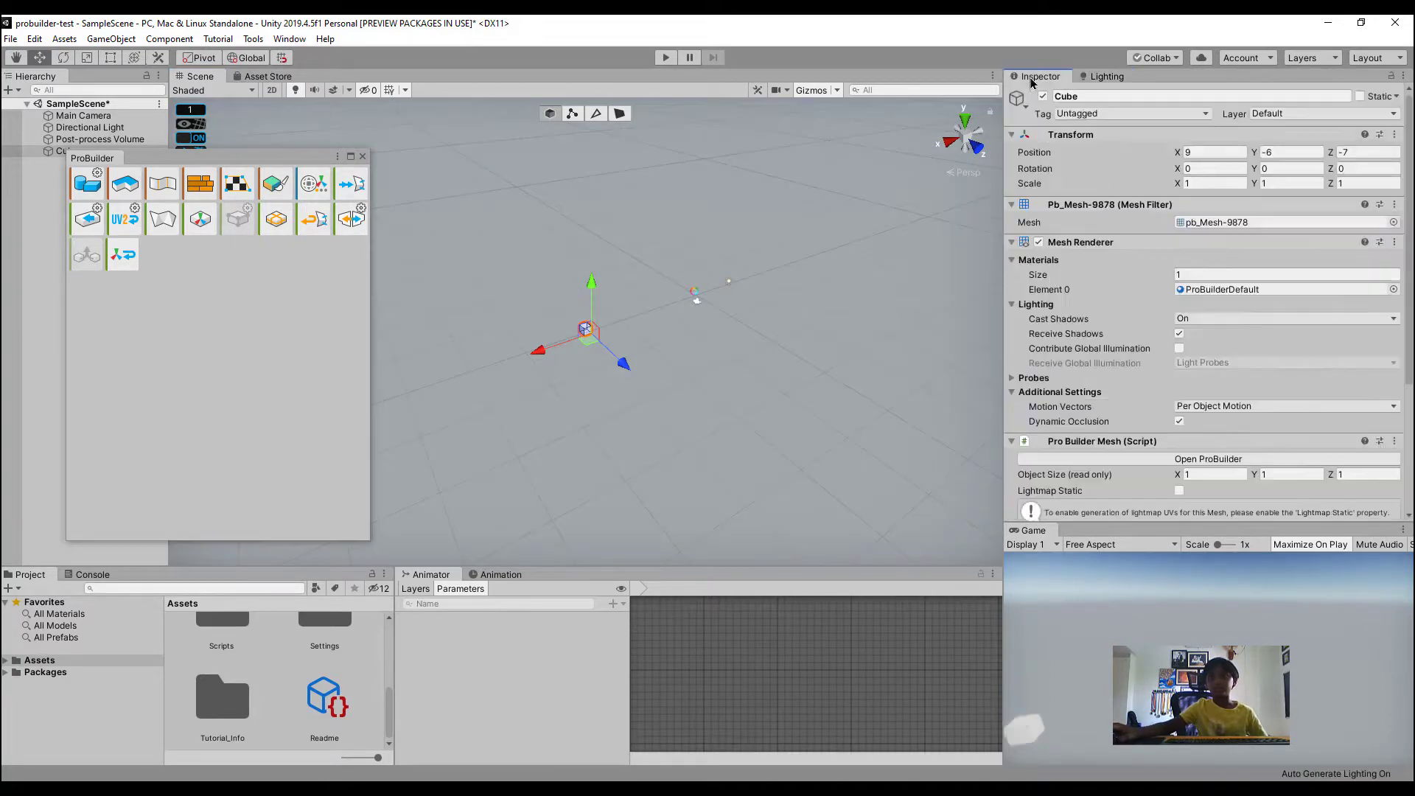
{"action": "key", "text": "shift+space"}
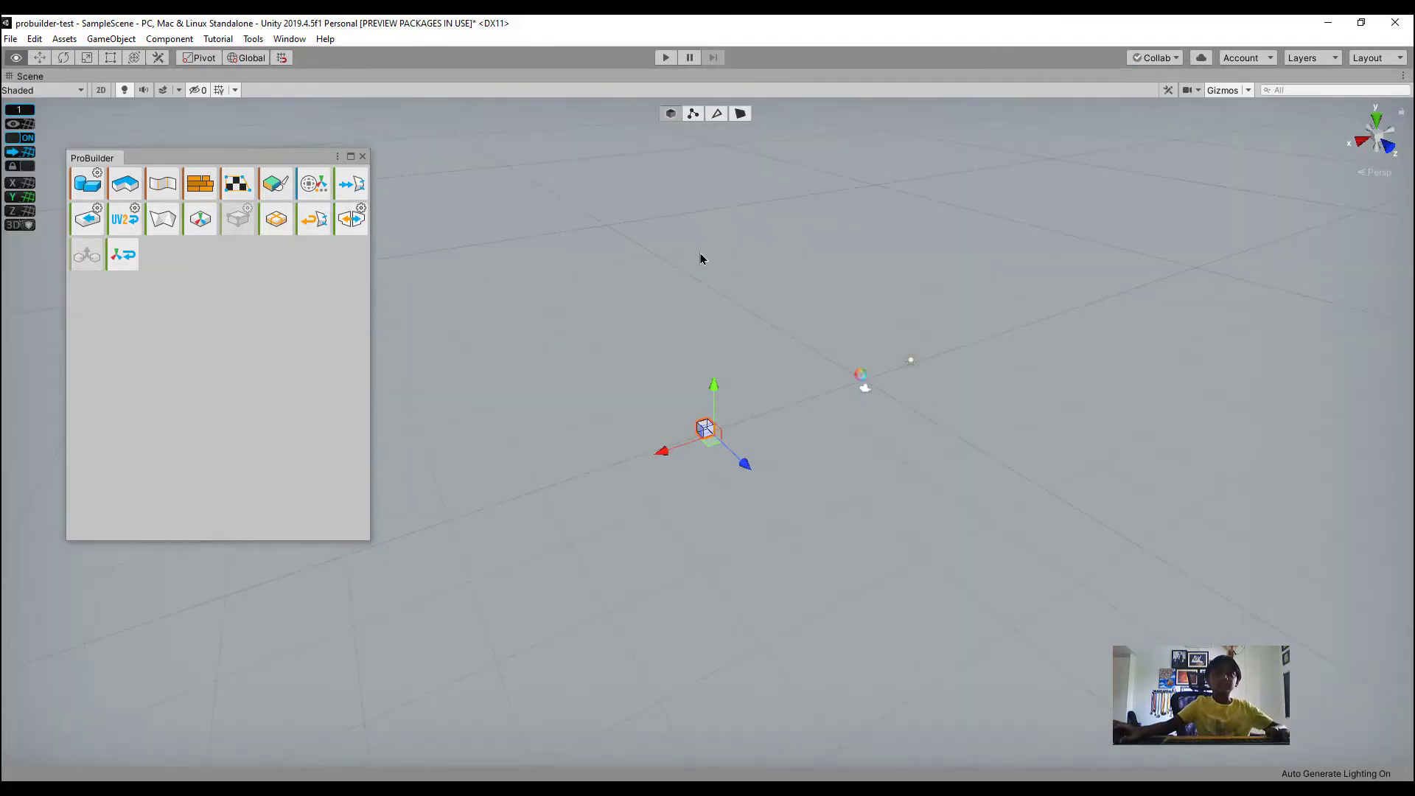
Frame the cube, try moving one of its upper corner vertices onto the neighbouring corner, and undo the move
{"action": "key", "text": "f"}
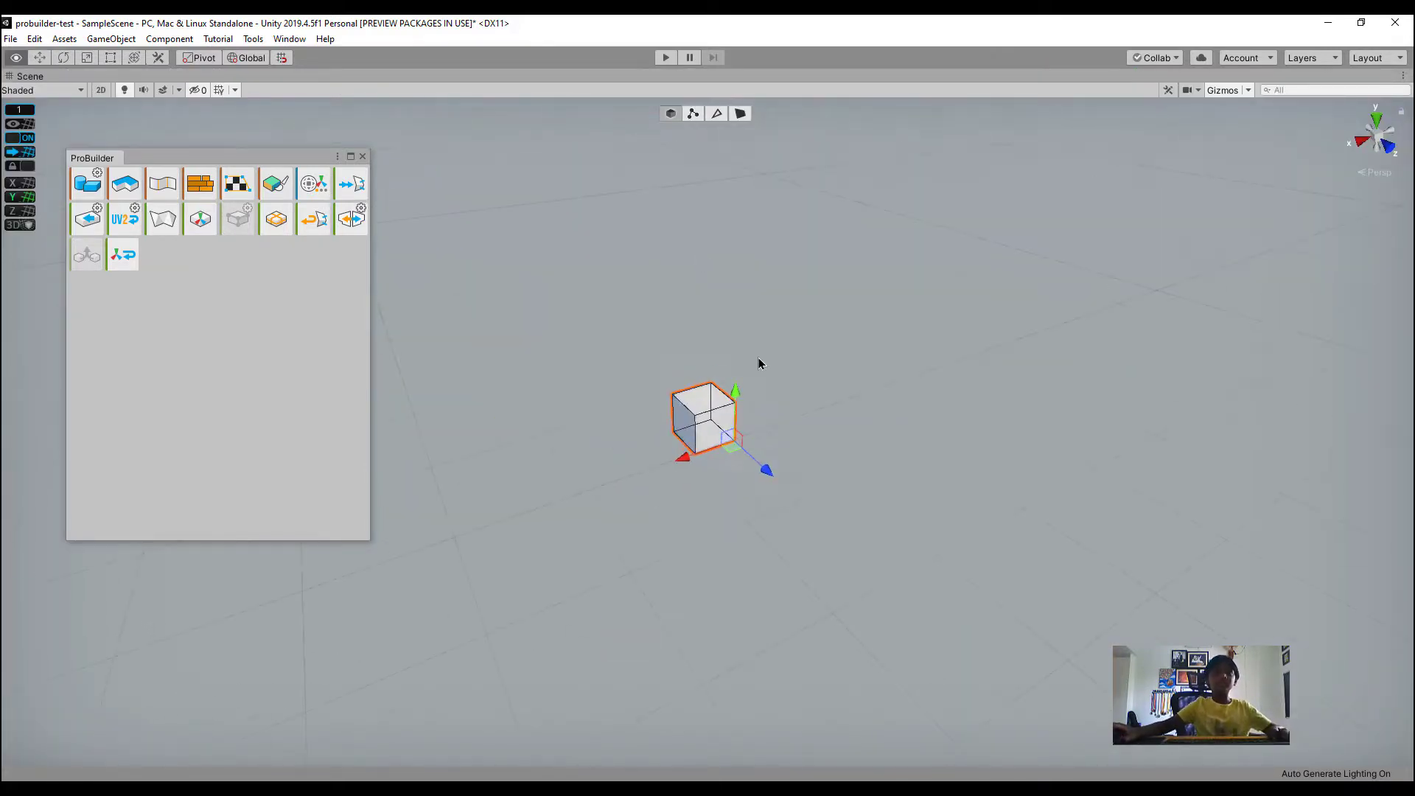
{"action": "key", "text": "w"}
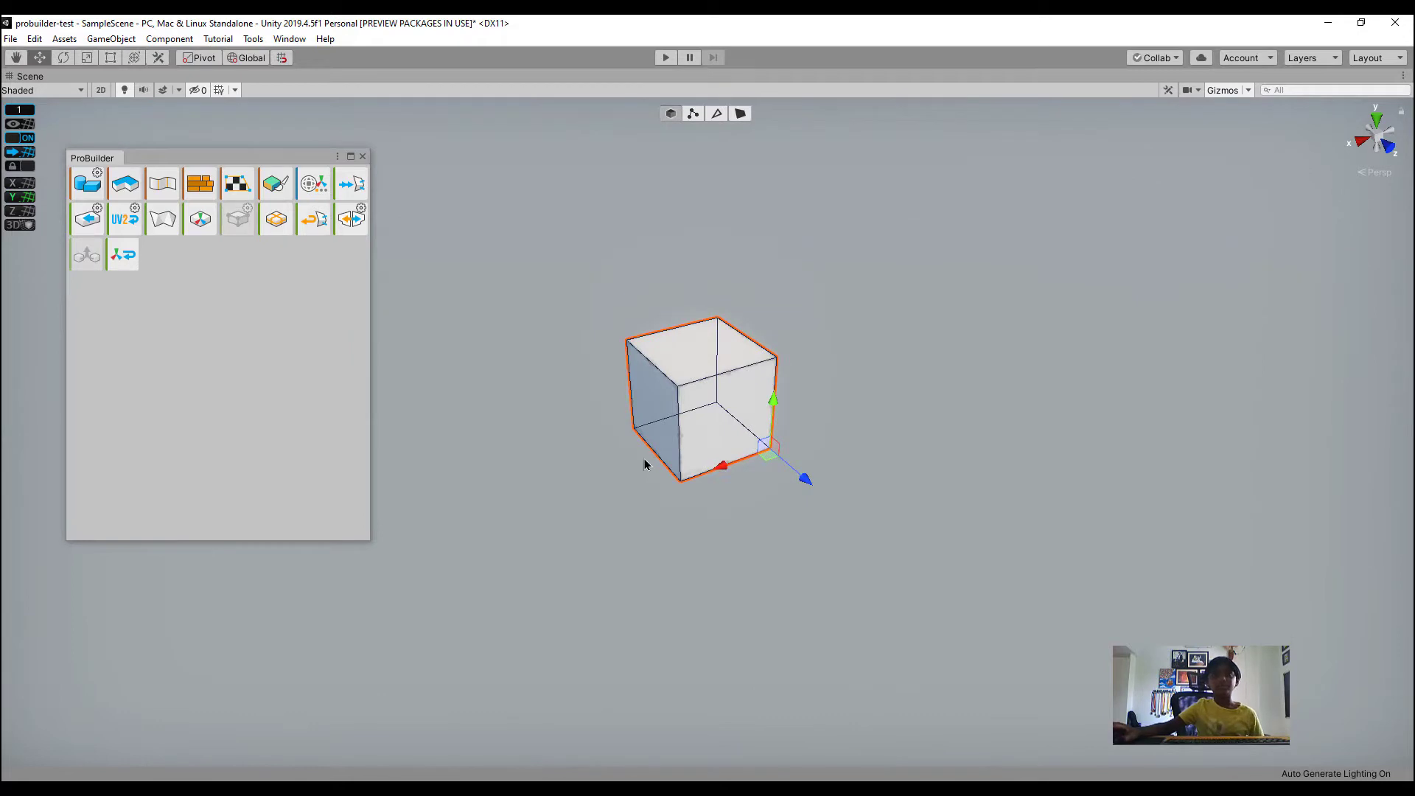
{"action": "scroll", "coordinate": [647, 466], "scroll_direction": "down", "scroll_amount": 2}
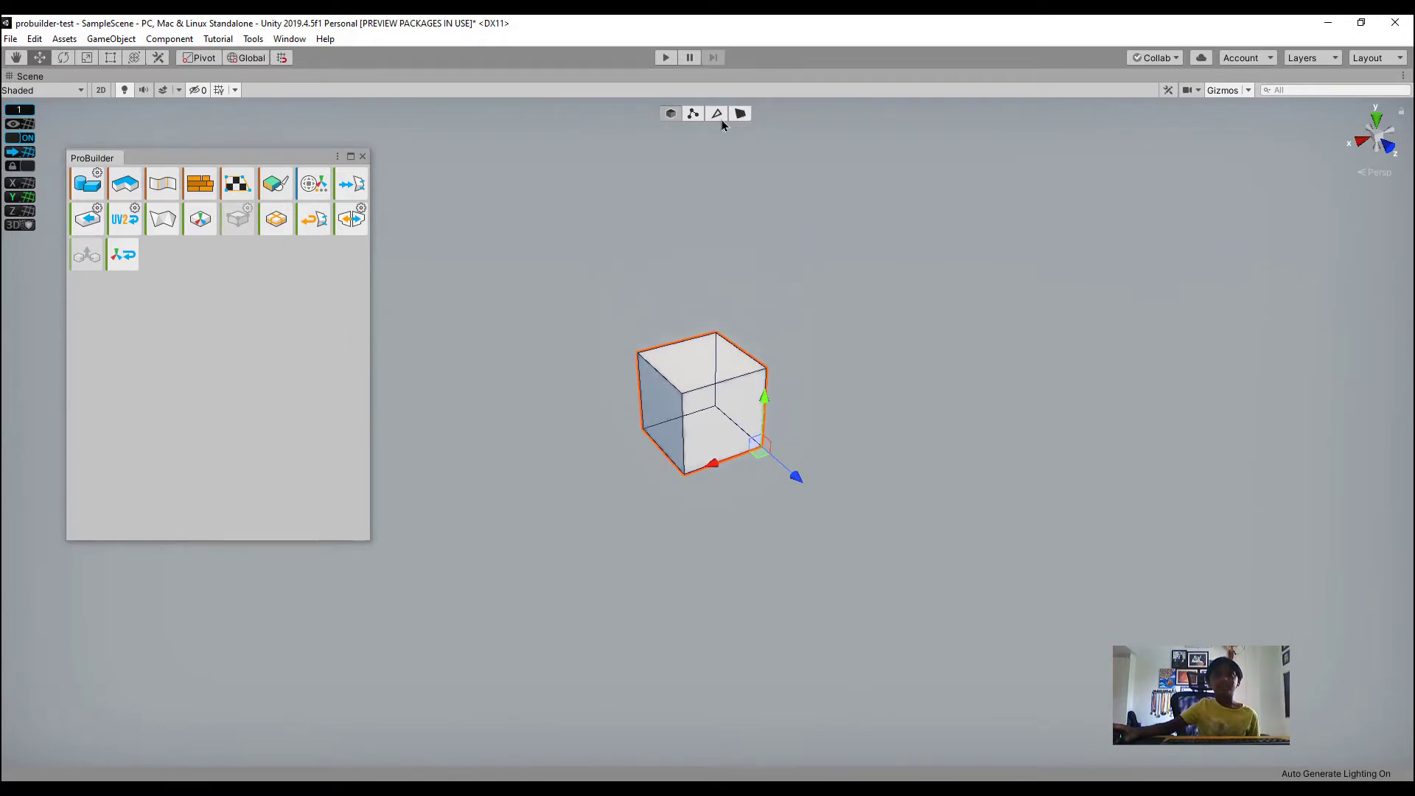
{"action": "left_click", "coordinate": [693, 116]}
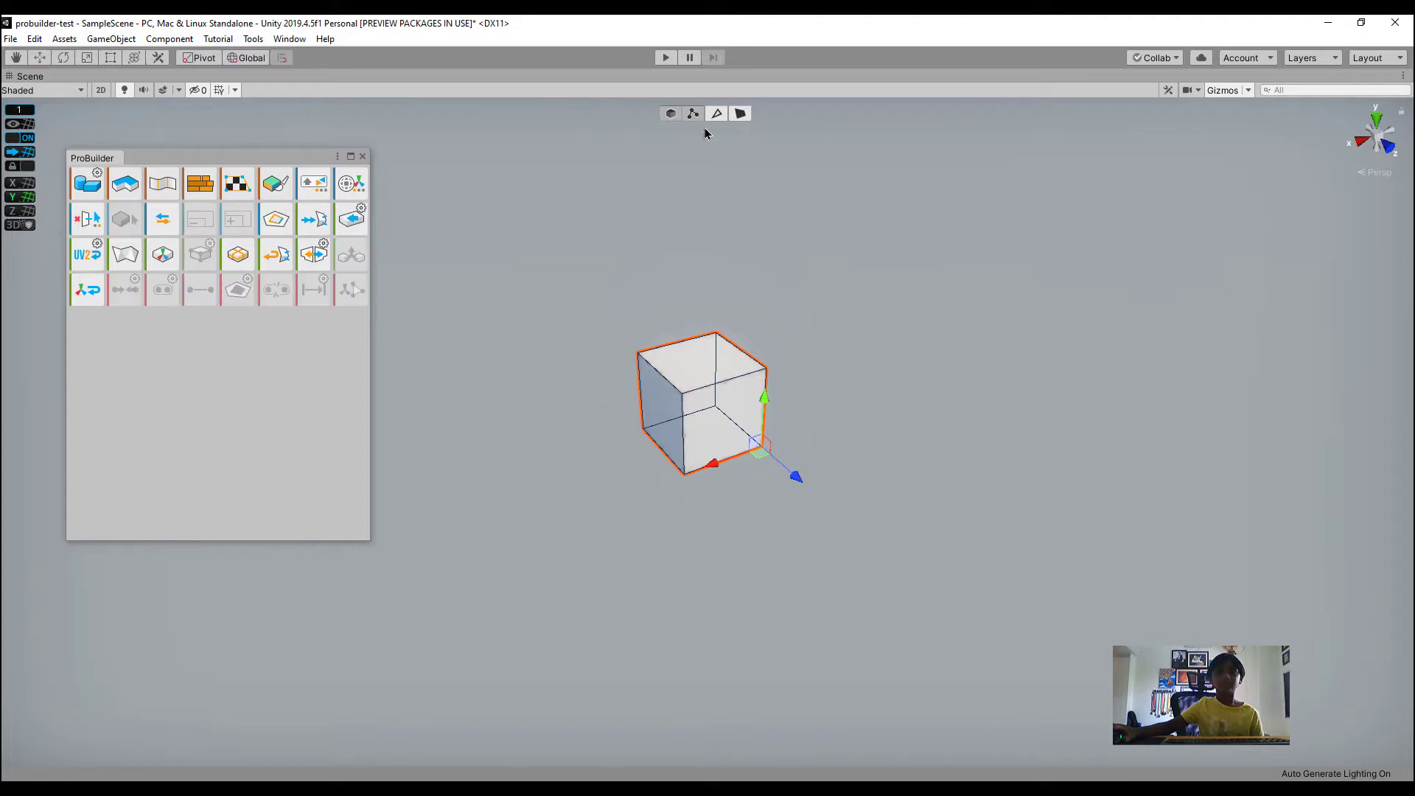
{"action": "left_click", "coordinate": [683, 397]}
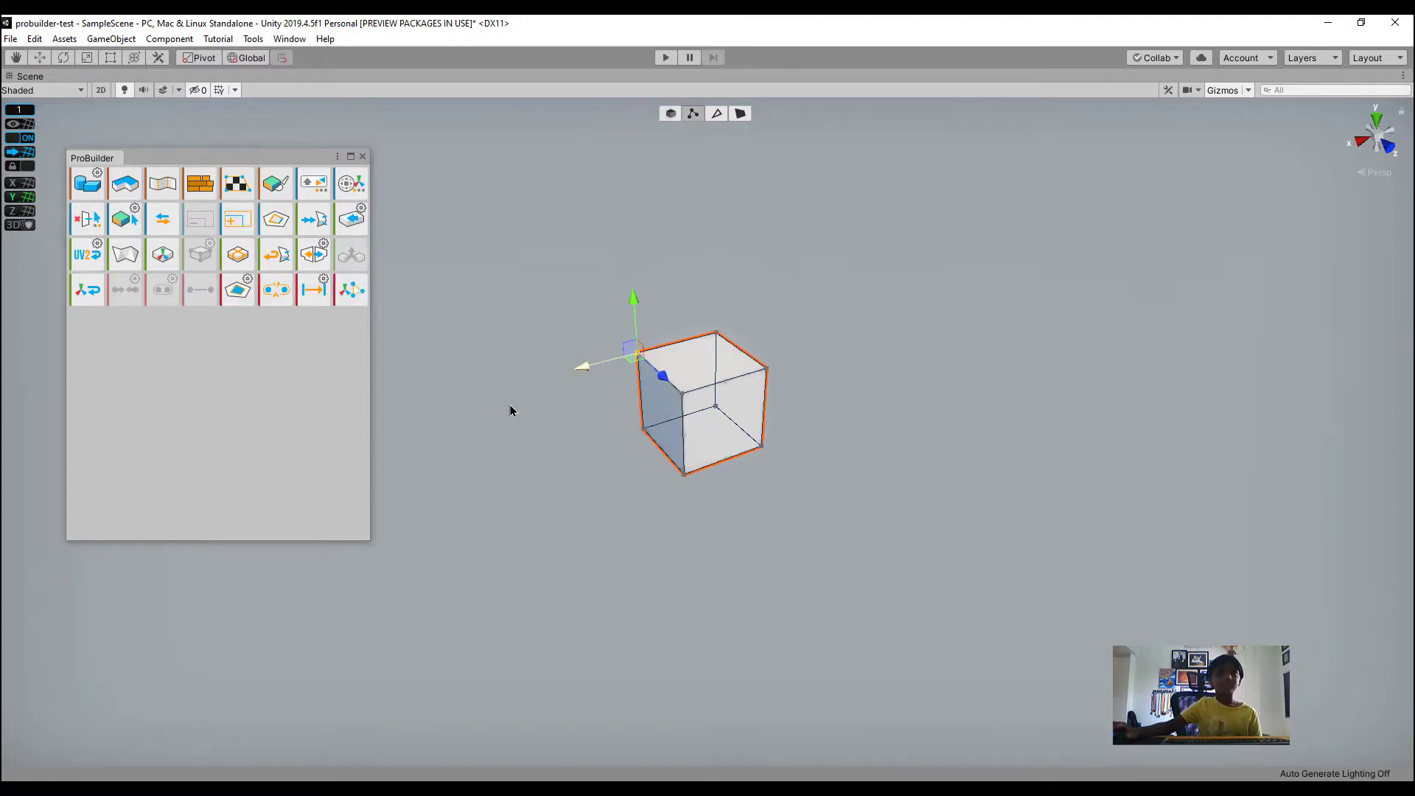
{"action": "left_click_drag", "start_coordinate": [511, 417], "coordinate": [684, 373]}
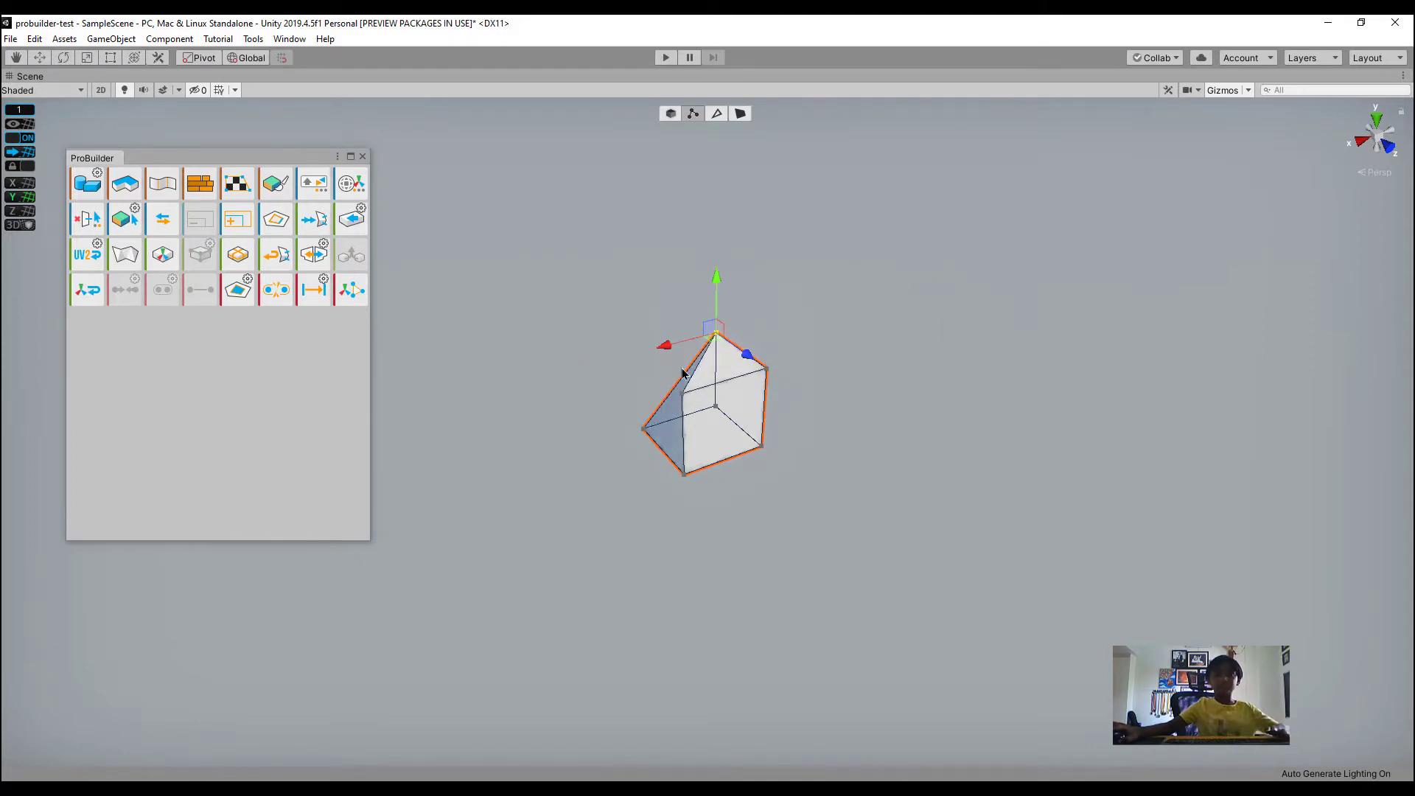
{"action": "key", "text": "ctrl+z"}
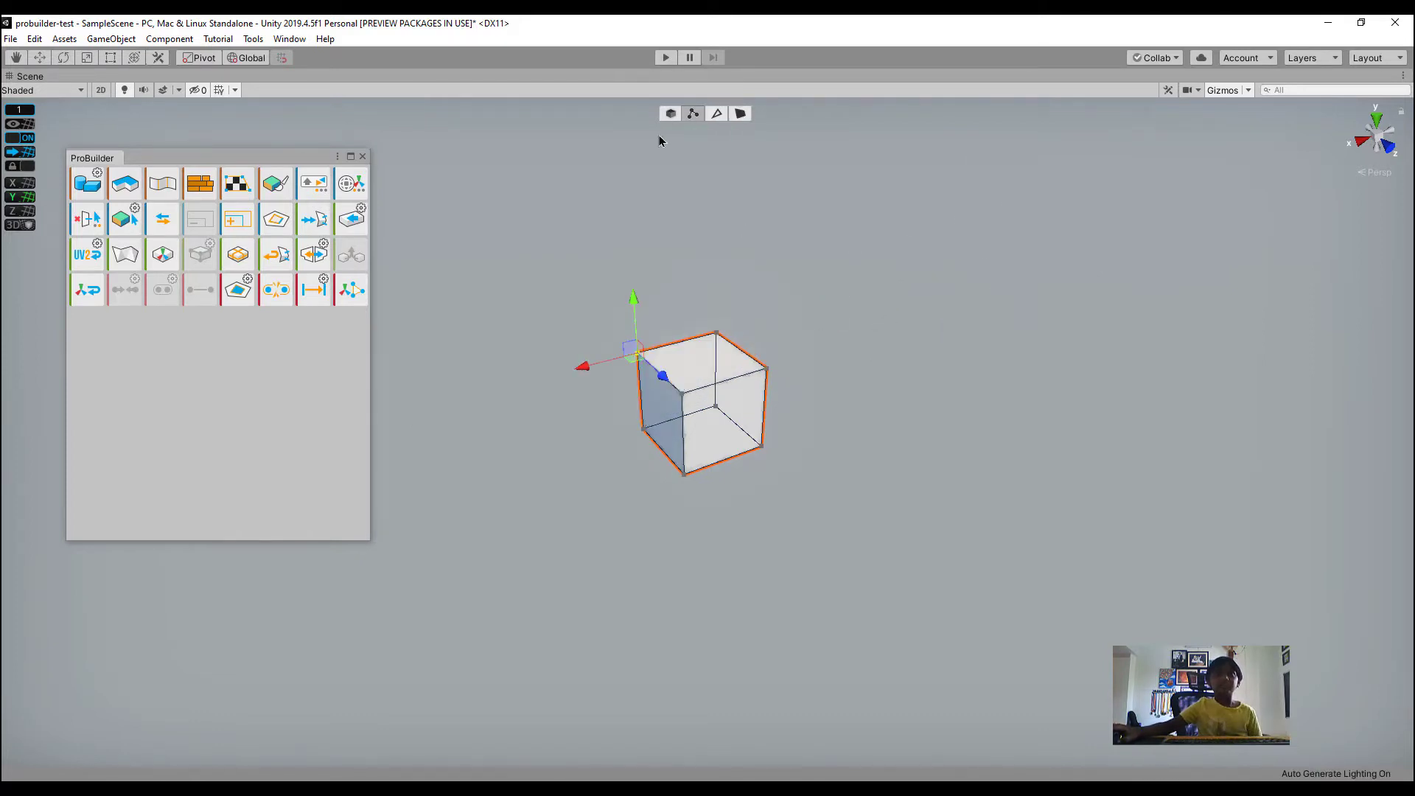
Turn off ProGrids snapping, try moving the cube's upper back edge in edge selection mode, and undo that move
{"action": "left_click", "coordinate": [9, 139]}
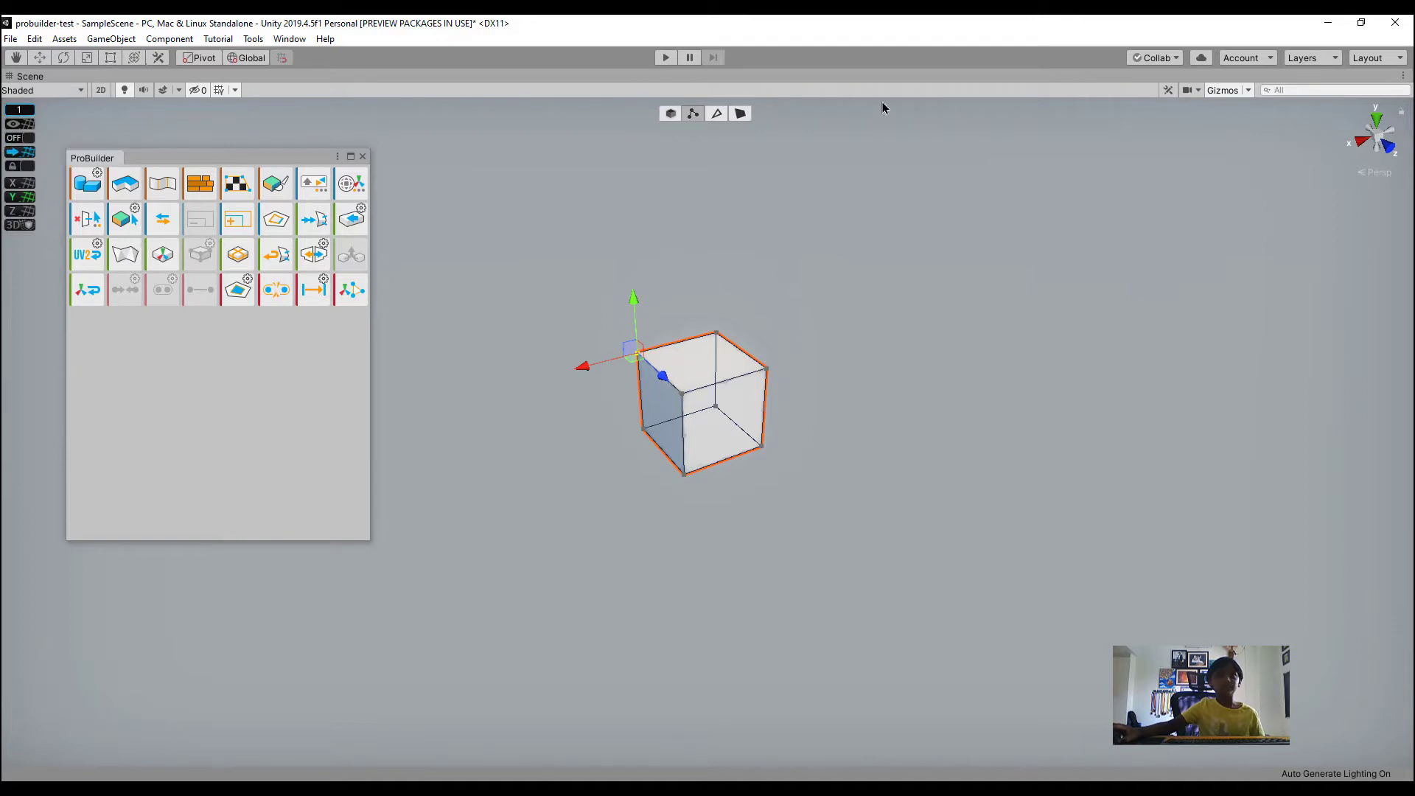
{"action": "left_click", "coordinate": [732, 113]}
{"action": "left_click", "coordinate": [683, 358]}
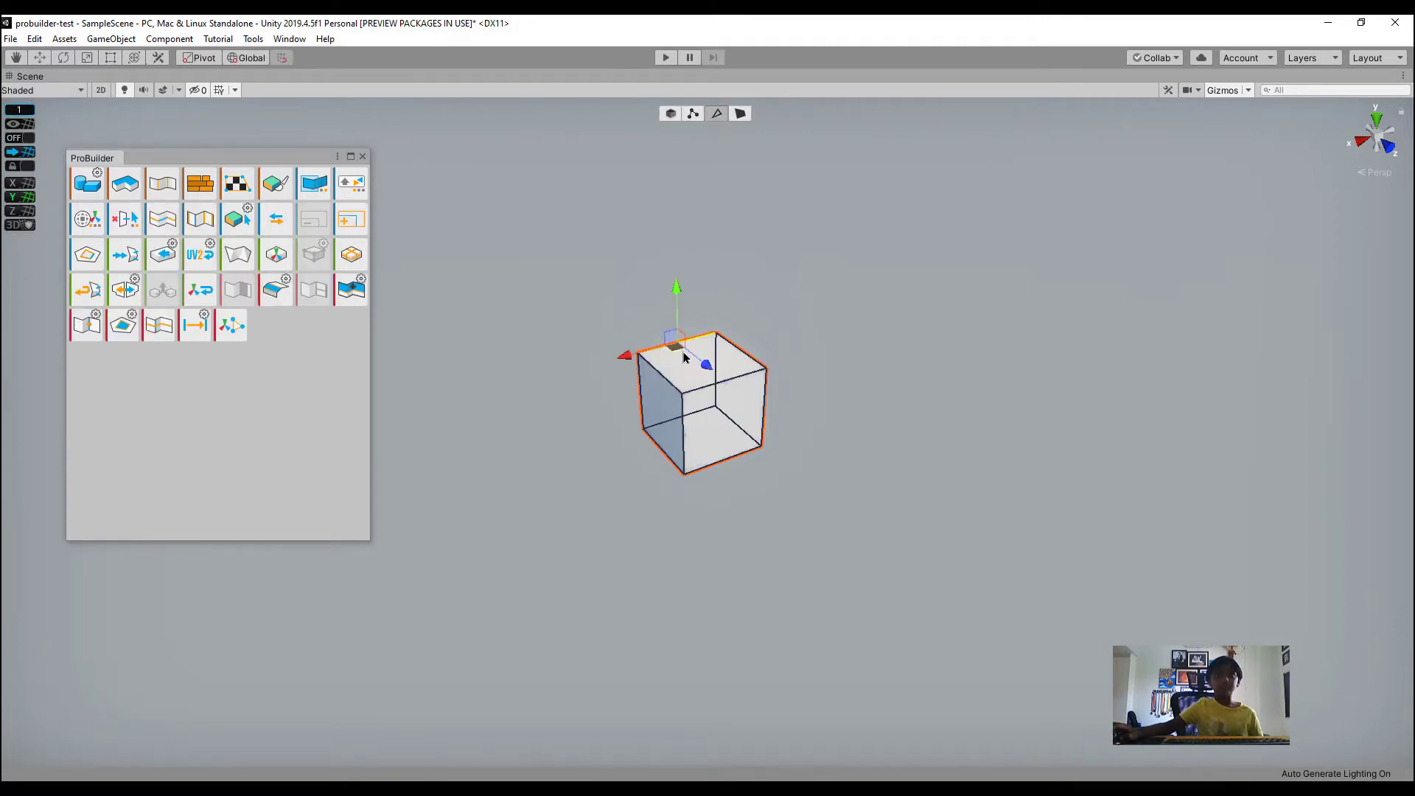
{"action": "left_click_drag", "start_coordinate": [702, 372], "coordinate": [667, 204]}
{"action": "key", "text": "ctrl+z"}
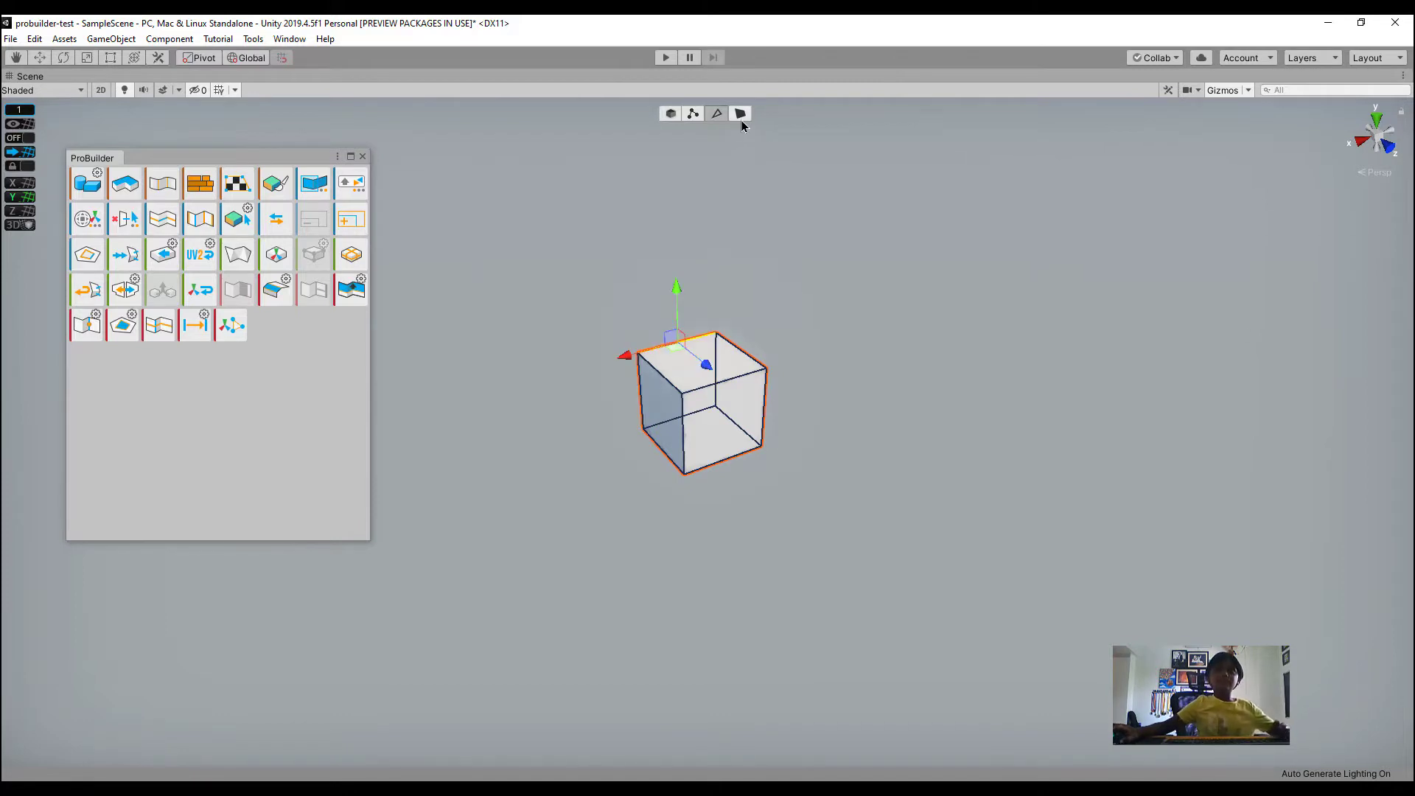
Lower the cube's top face slightly in face selection mode, then delete the whole cube in object mode
{"action": "left_click", "coordinate": [740, 113]}
{"action": "left_click", "coordinate": [719, 365]}
{"action": "mouse_move", "coordinate": [706, 307]}
{"action": "left_mouse_down"}
{"action": "mouse_move", "coordinate": [723, 154]}
{"action": "mouse_move", "coordinate": [732, 317]}
{"action": "left_mouse_up"}
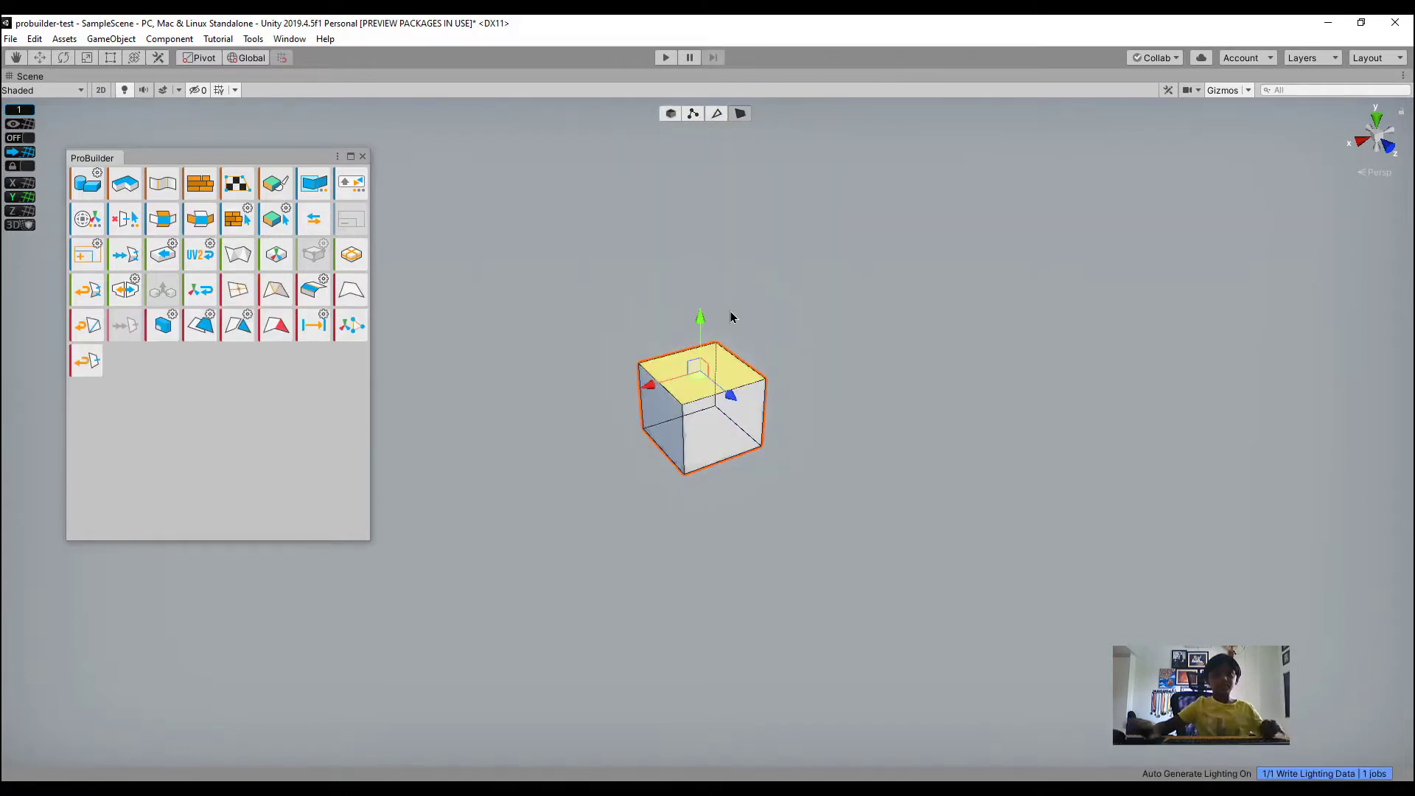
{"action": "left_click", "coordinate": [732, 317]}
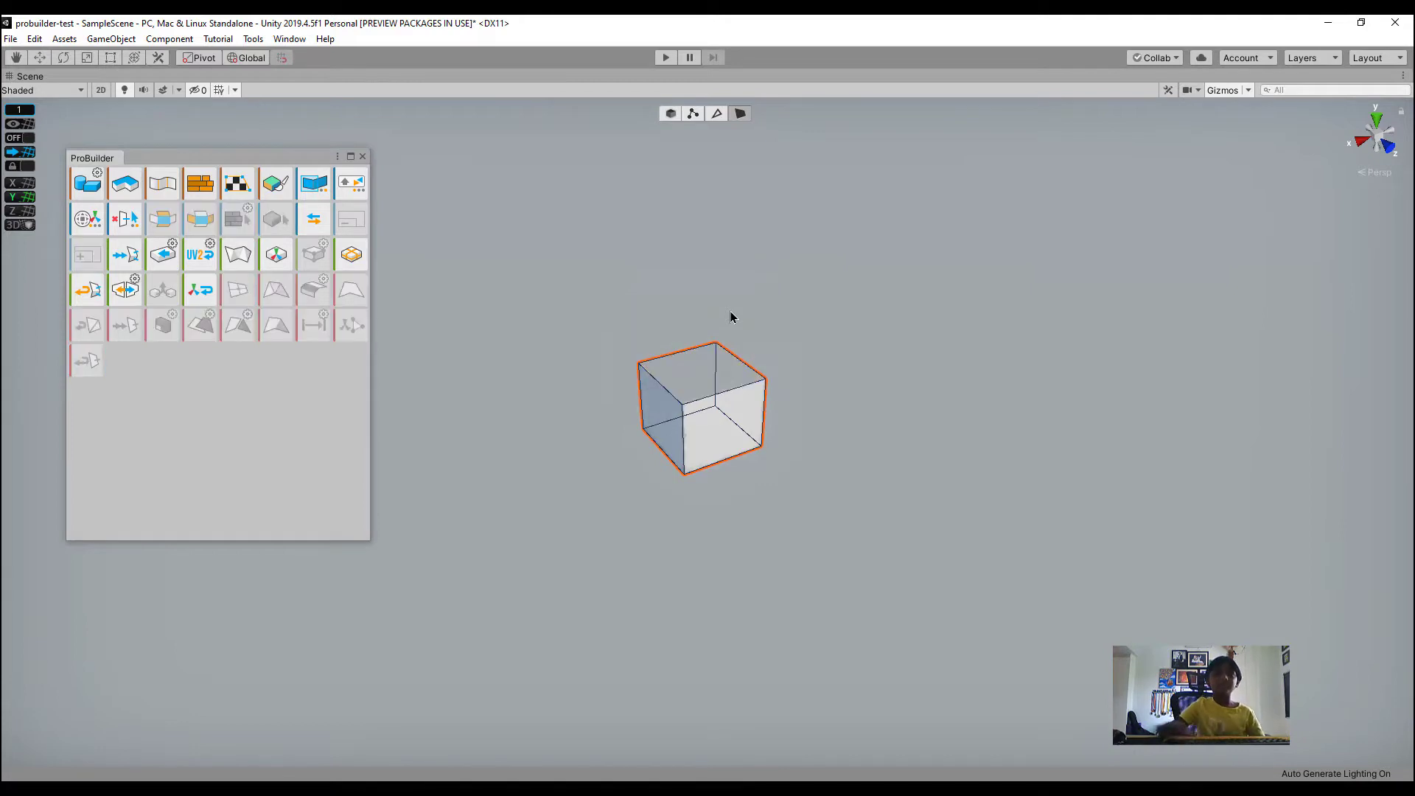
{"action": "left_click", "coordinate": [670, 115]}
{"action": "key", "text": "Delete"}
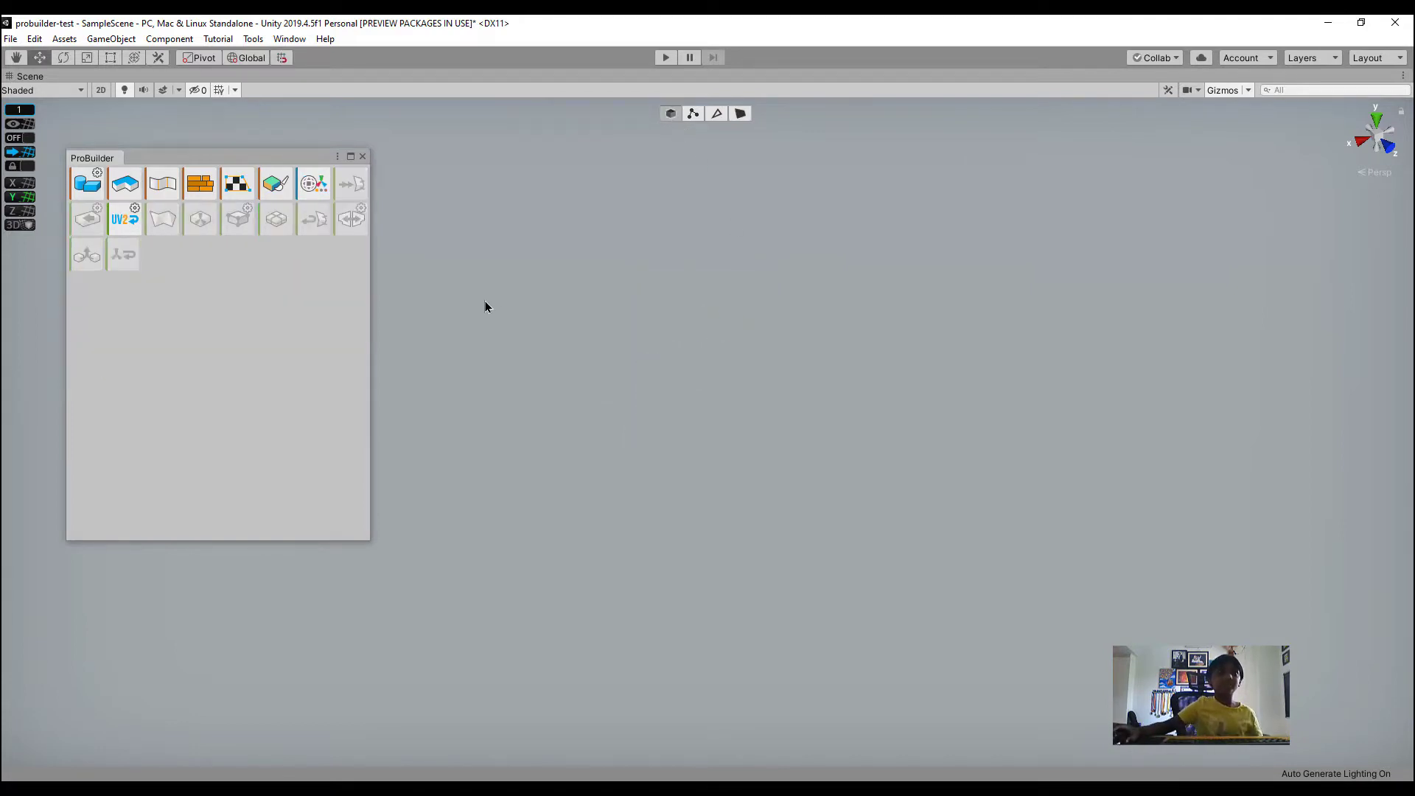
Start a new cube with the Shape Tool and set its size to X 1, Y 1, Z 1
{"action": "left_click", "coordinate": [87, 185]}
{"action": "right_click_drag", "start_coordinate": [515, 257], "coordinate": [560, 274]}
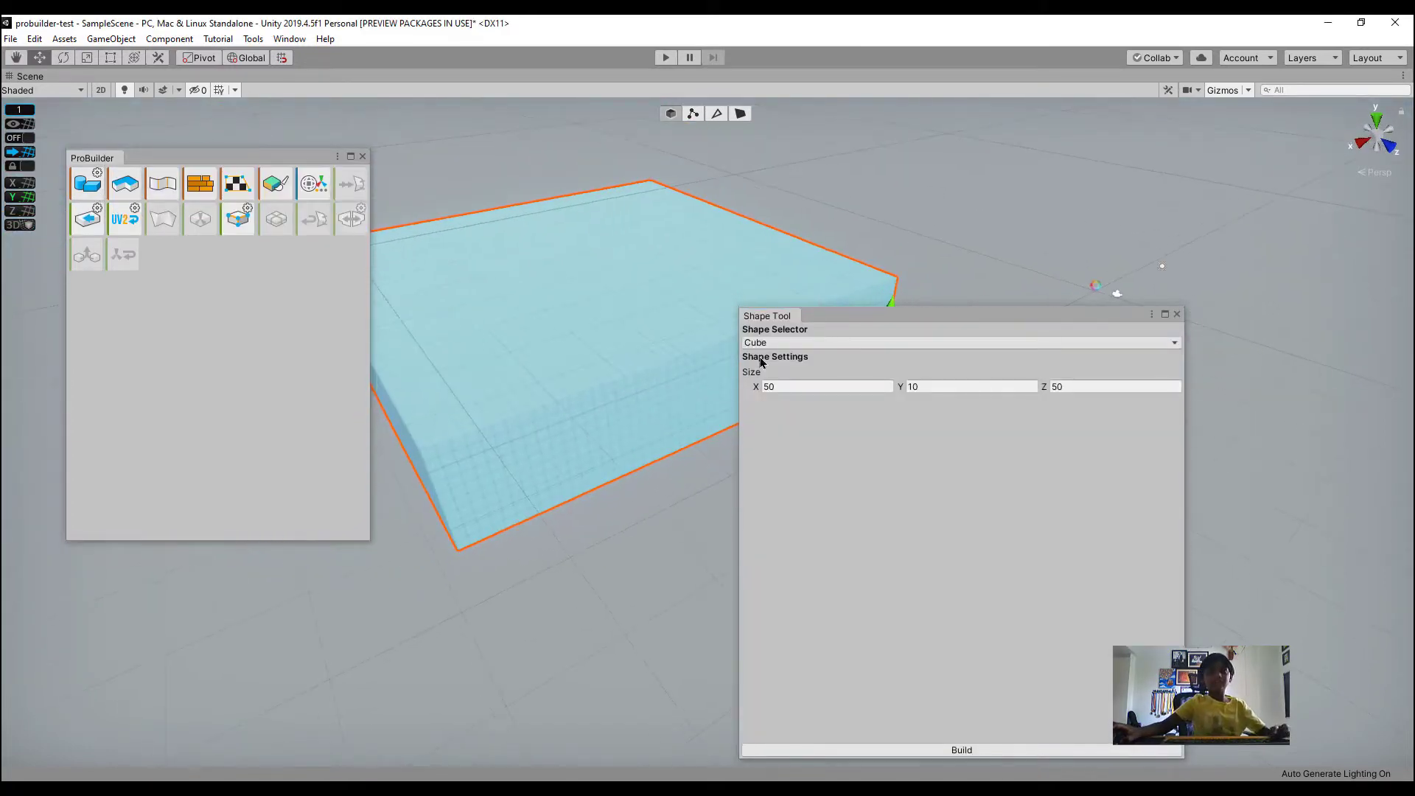
{"action": "left_click", "coordinate": [826, 379]}
{"action": "type", "text": "1"}
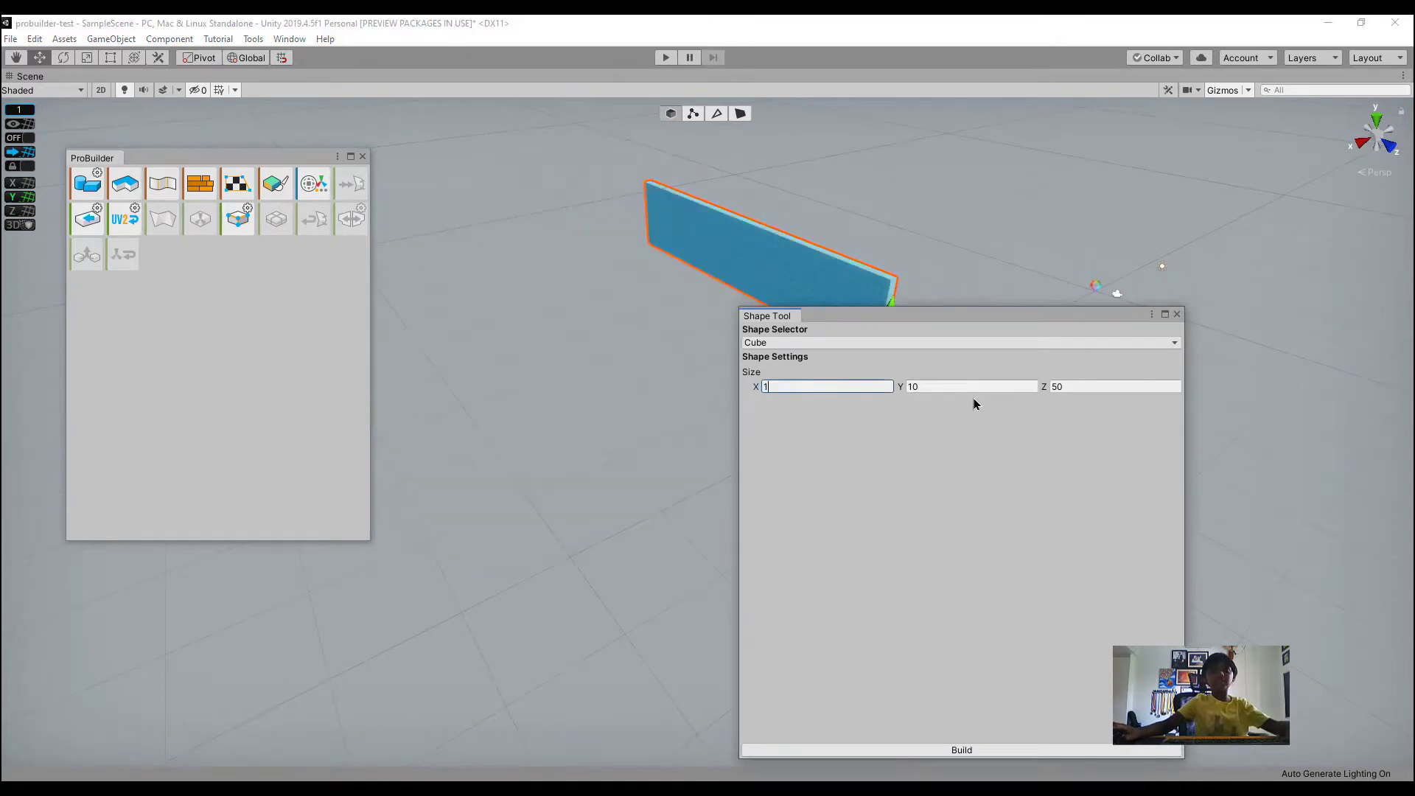
{"action": "key", "text": "Tab"}
{"action": "type", "text": "11"}
{"action": "right_click_drag", "start_coordinate": [676, 370], "coordinate": [872, 407]}
{"action": "right_click_drag", "start_coordinate": [626, 389], "coordinate": [763, 369]}
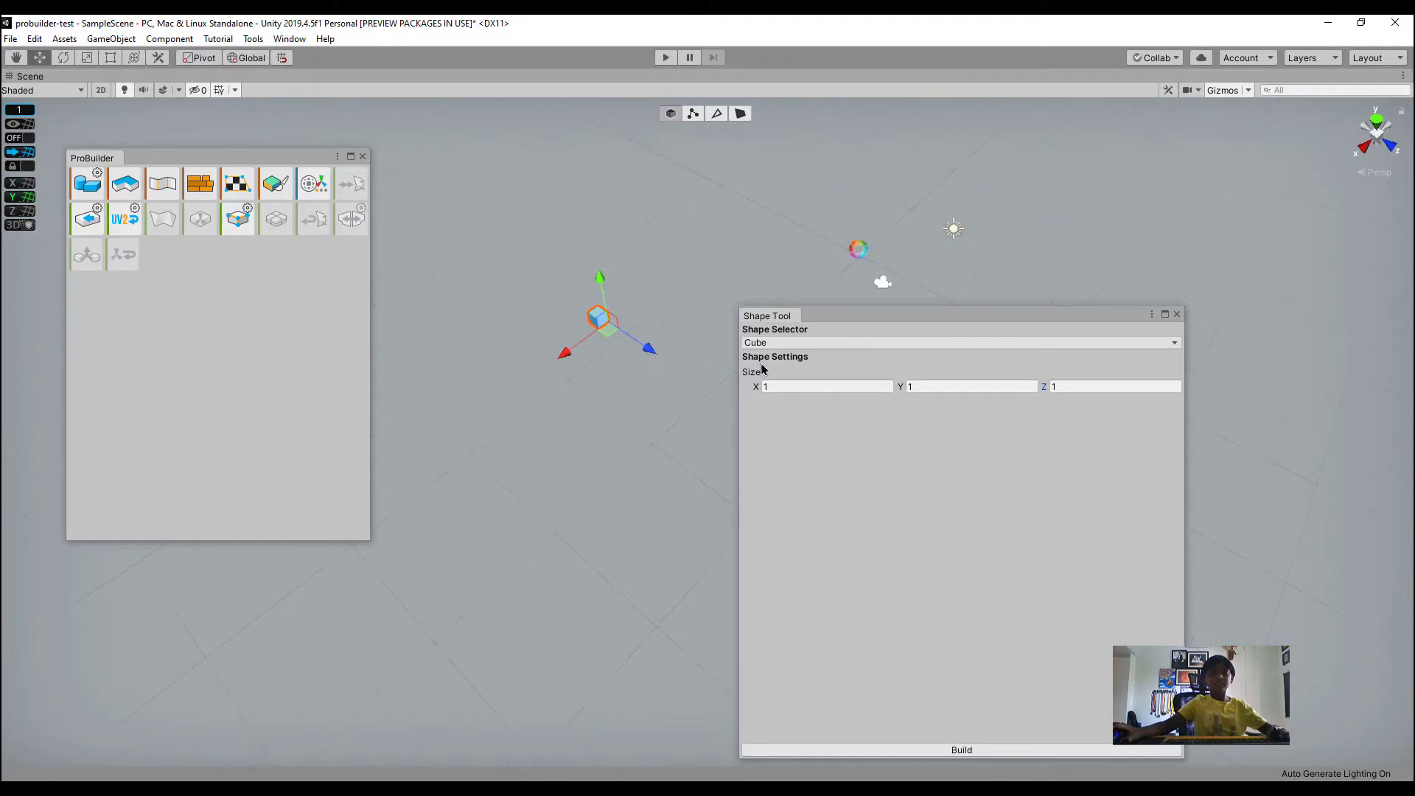
Set the new cube's X and Z sizes to 50 to form a flat floor slab
{"action": "left_click", "coordinate": [807, 389]}
{"action": "type", "text": "50"}
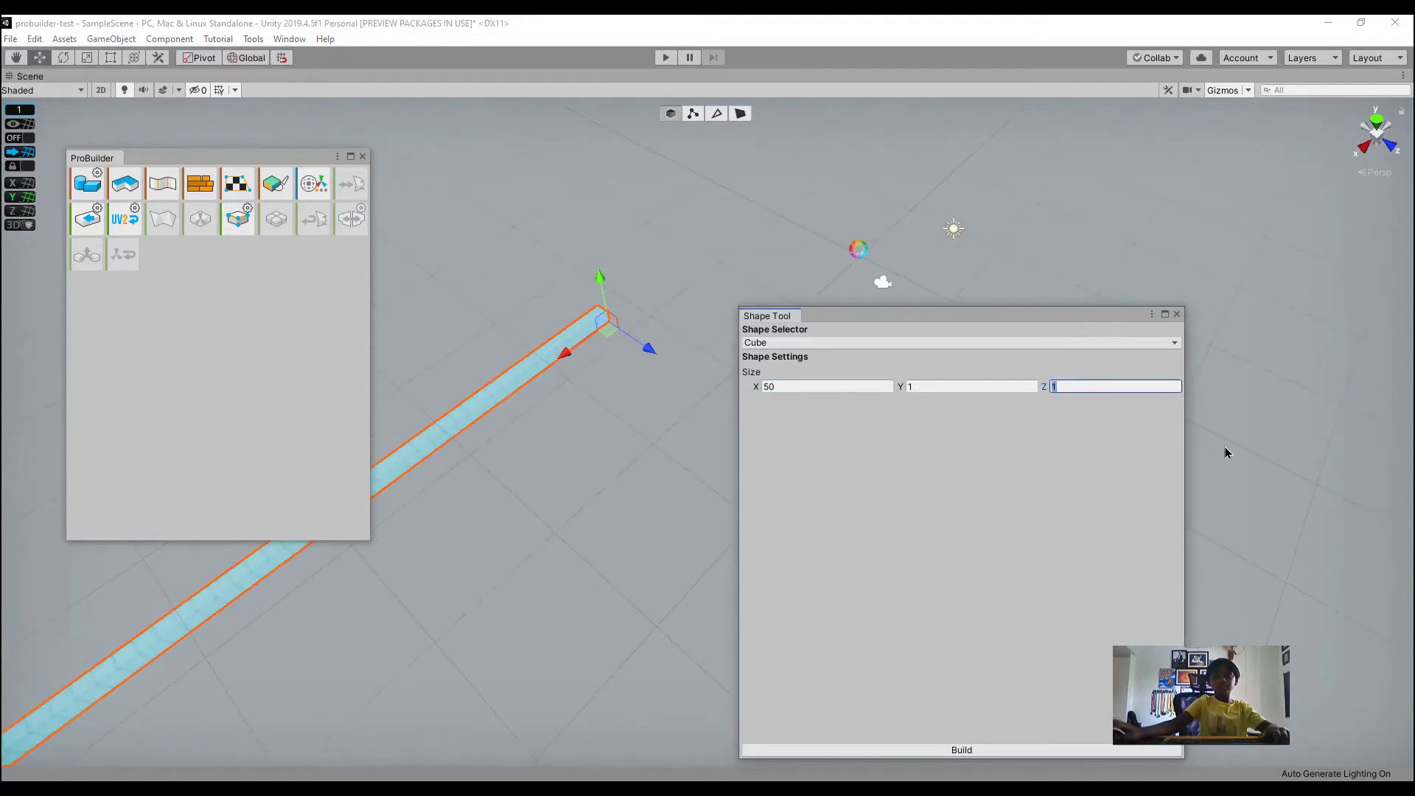
{"action": "type", "text": "50"}
{"action": "right_click_drag", "start_coordinate": [784, 468], "coordinate": [523, 373]}
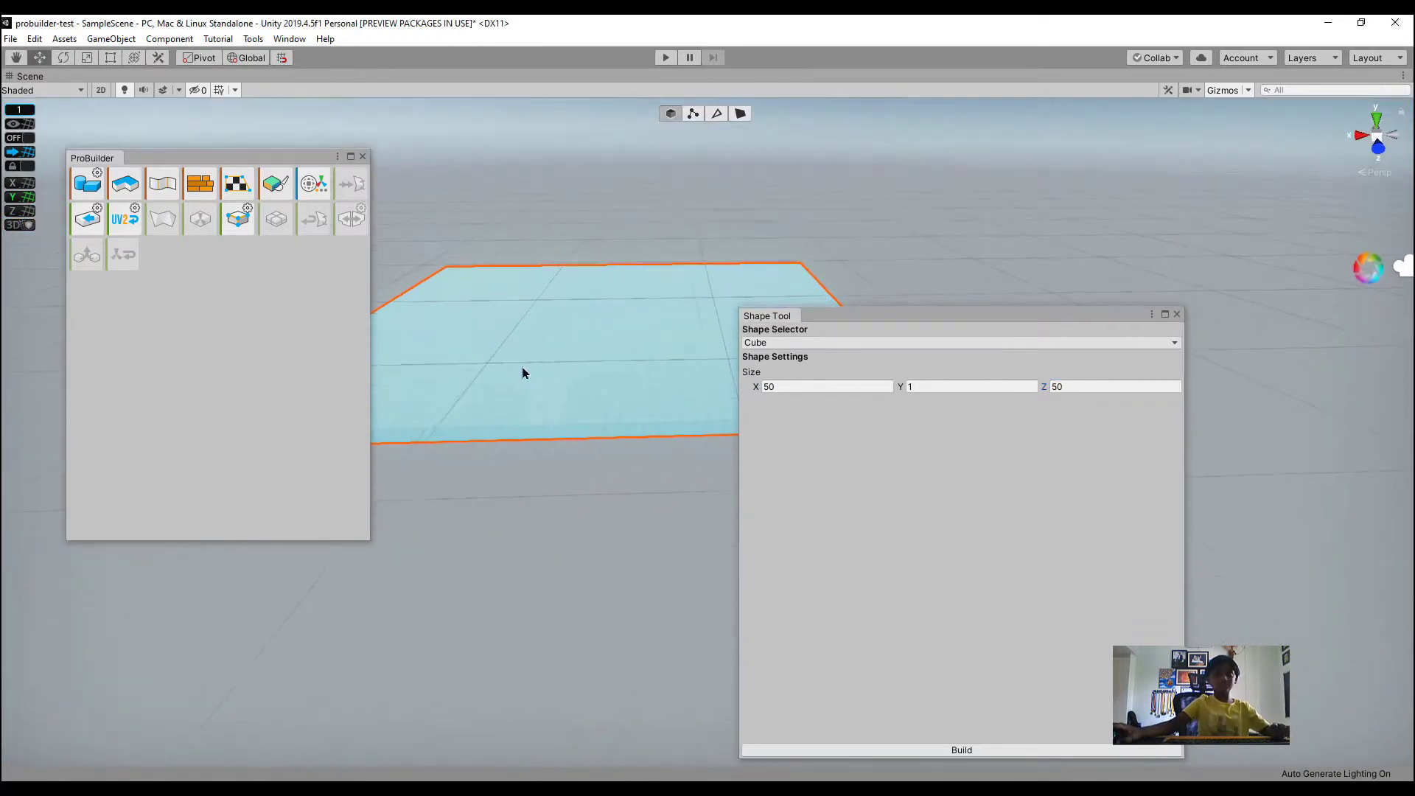
Build the 50 × 1 × 50 floor slab, close the Shape Tool, and deselect the slab
{"action": "left_click", "coordinate": [949, 751]}
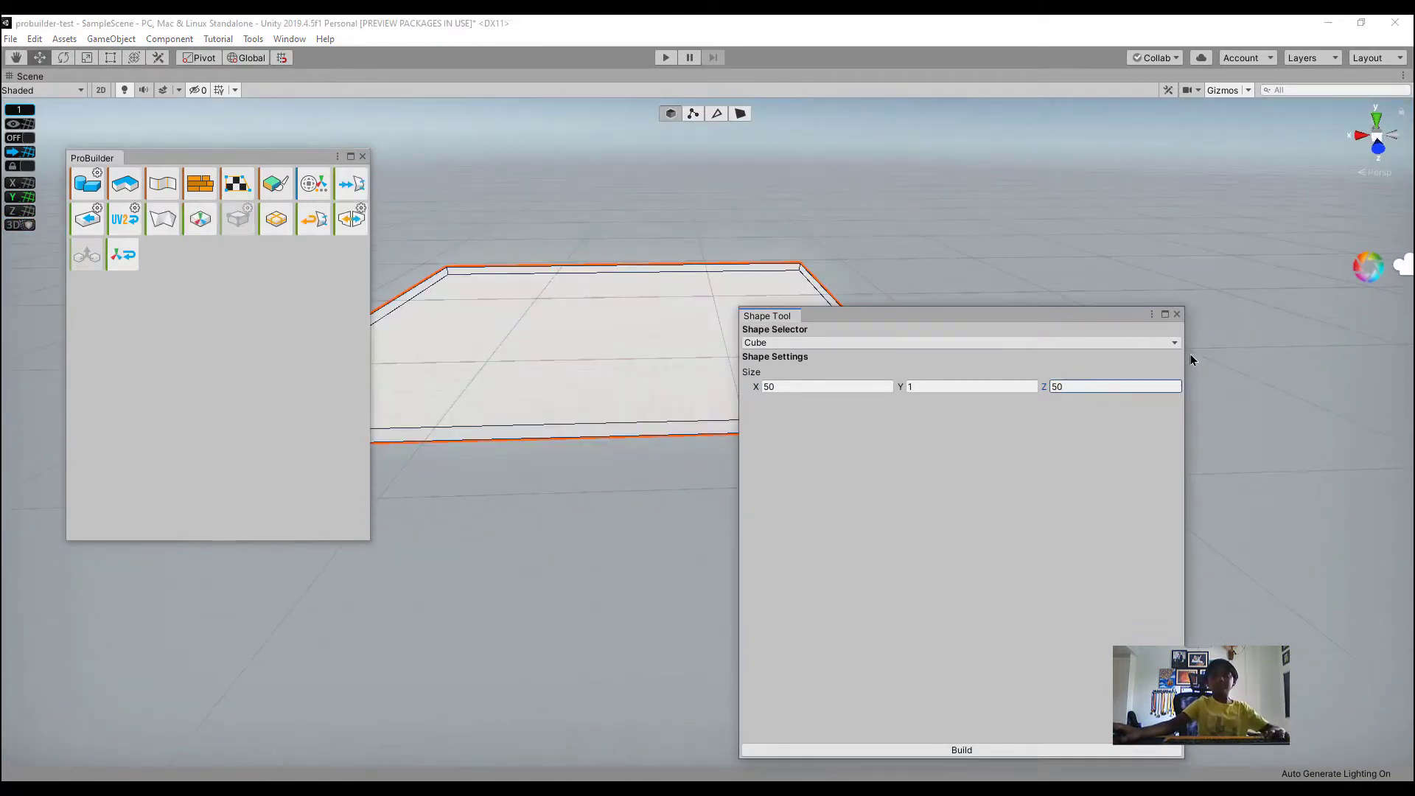
{"action": "left_click", "coordinate": [1177, 314]}
{"action": "scroll", "coordinate": [1178, 317], "scroll_direction": "up", "scroll_amount": 6}
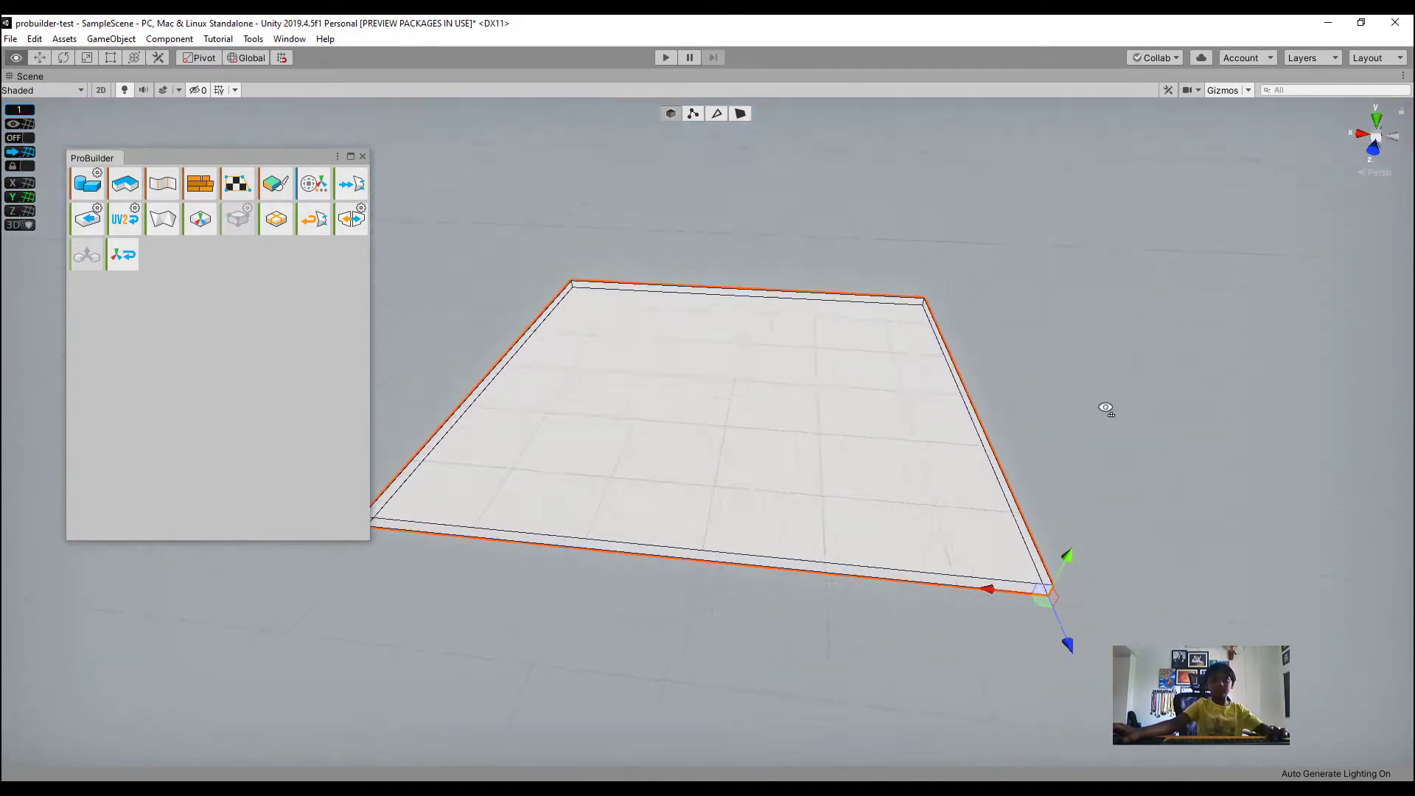
{"action": "left_click", "coordinate": [1155, 313]}
{"action": "right_click_drag", "start_coordinate": [1154, 313], "coordinate": [965, 193]}
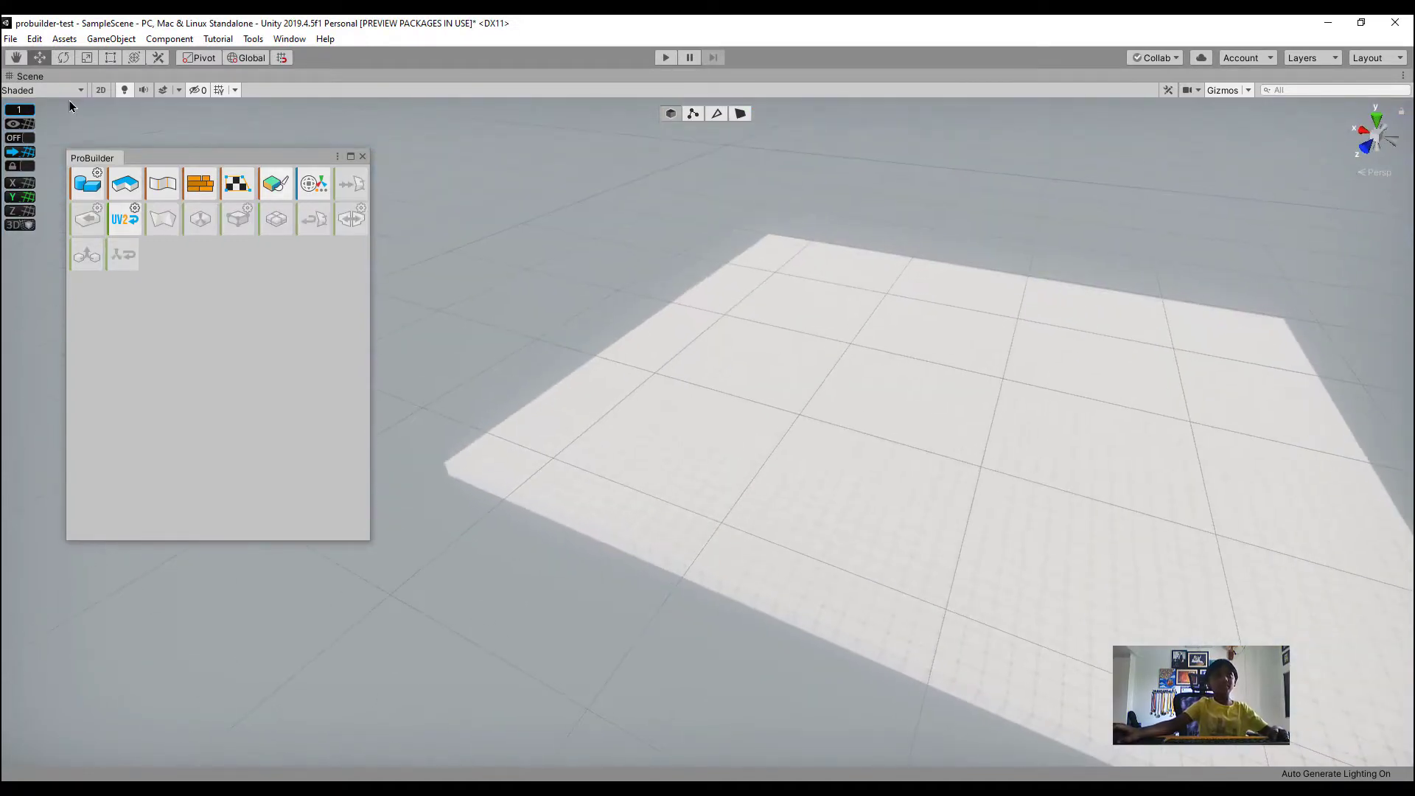
{"action": "left_click", "coordinate": [27, 139]}
{"action": "right_click_drag", "start_coordinate": [759, 233], "coordinate": [800, 233]}
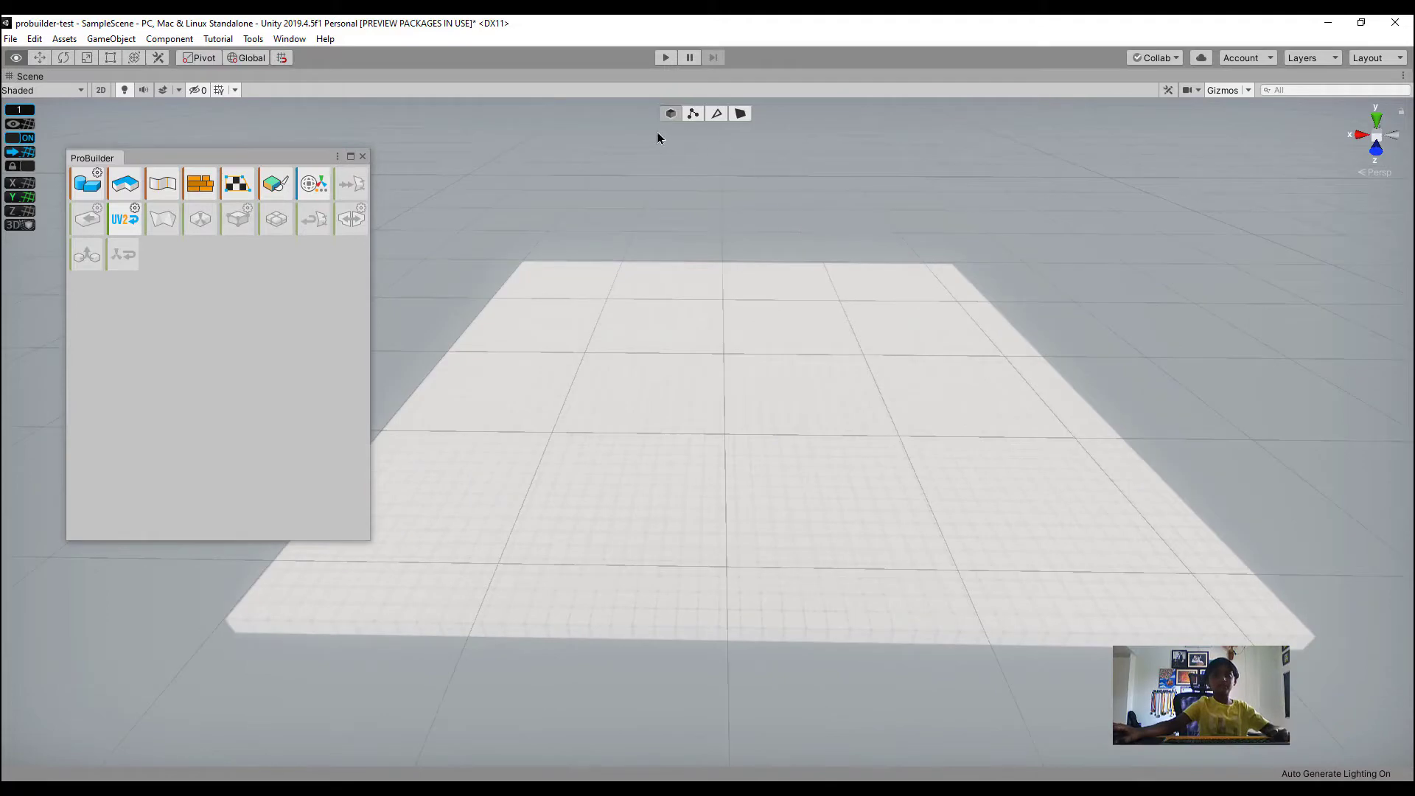
{"action": "key", "text": "a"}
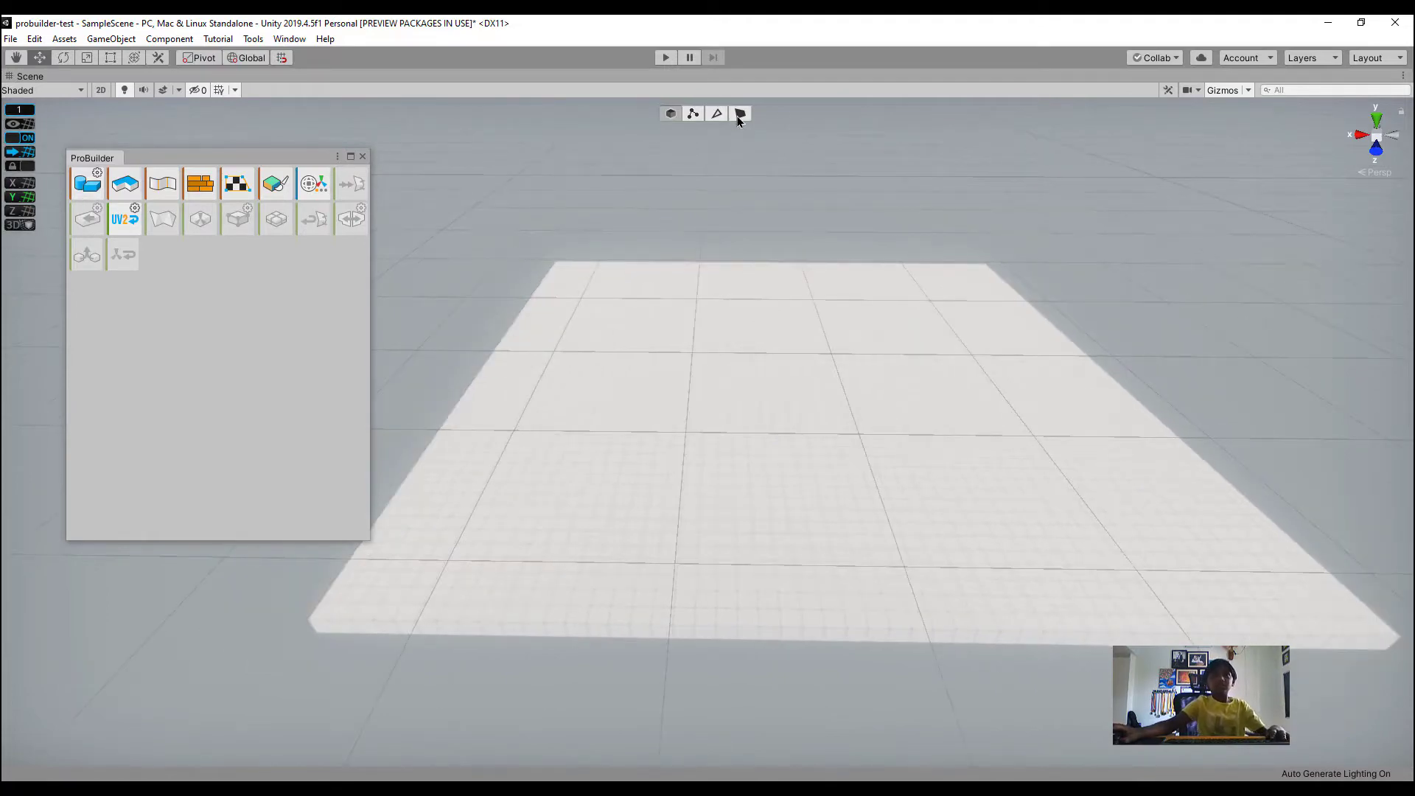
{"action": "left_click", "coordinate": [27, 139]}
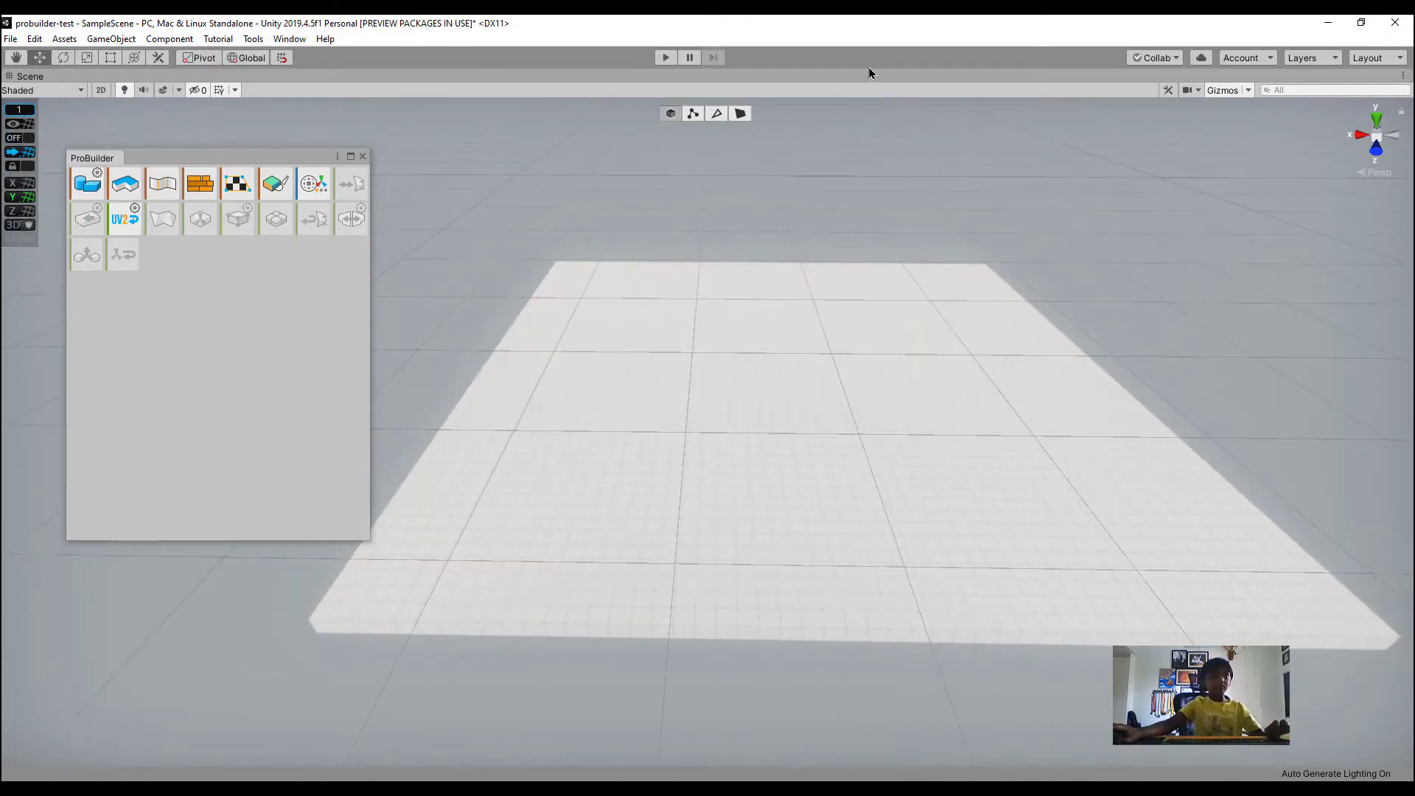
In edge selection mode, insert an edge loop across the slab's back edge and shift it close to one side to form a narrow strip
{"action": "left_click", "coordinate": [716, 116]}
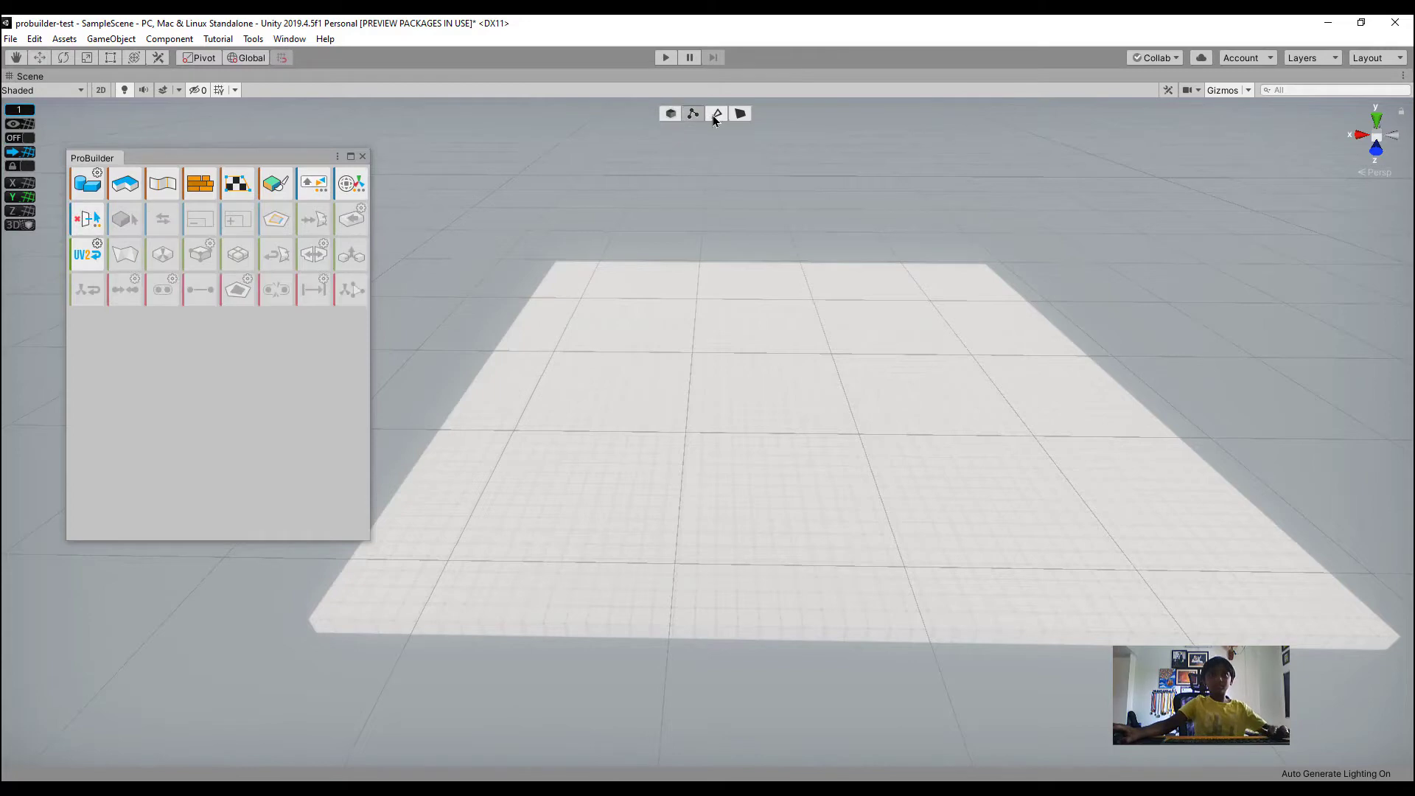
{"action": "left_click", "coordinate": [713, 263]}
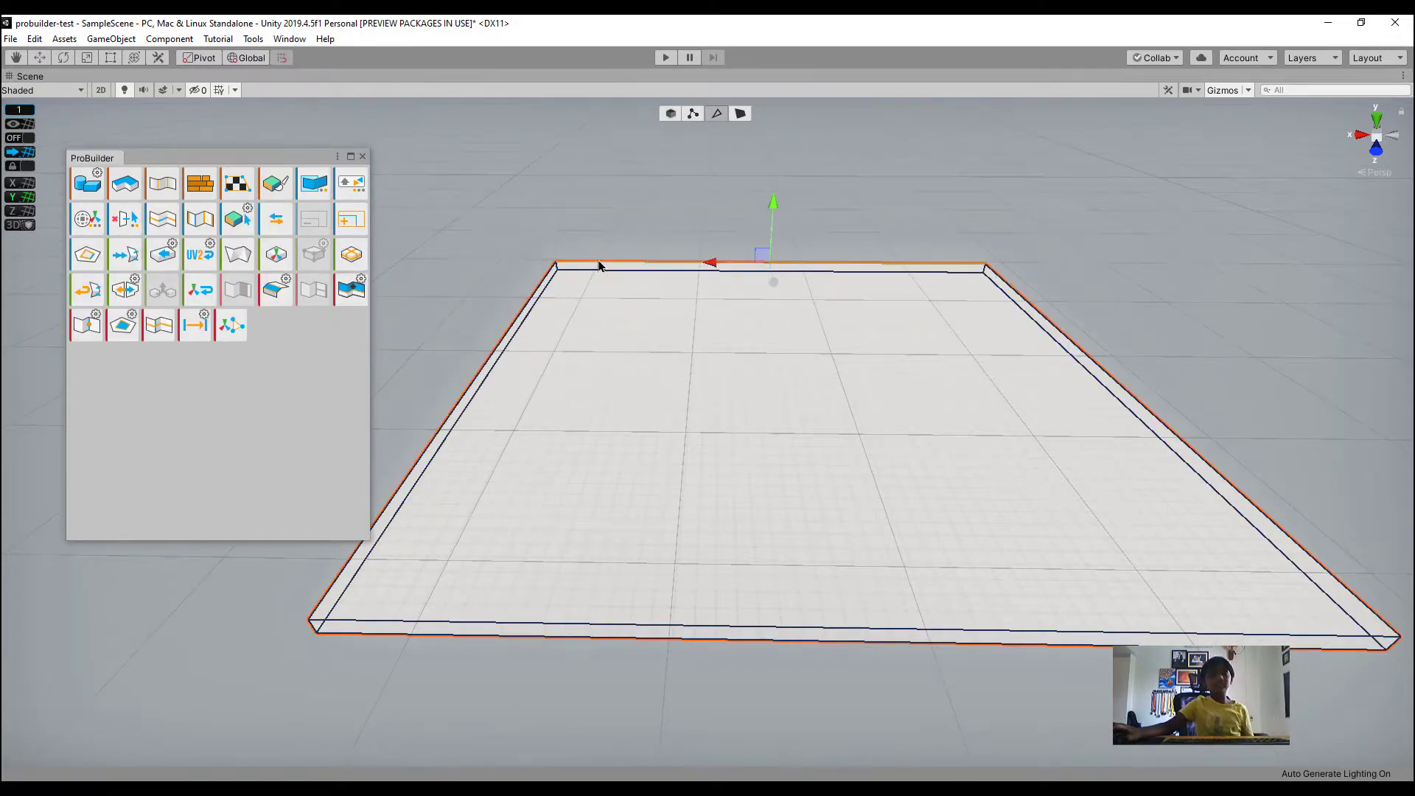
{"action": "left_click", "coordinate": [160, 334]}
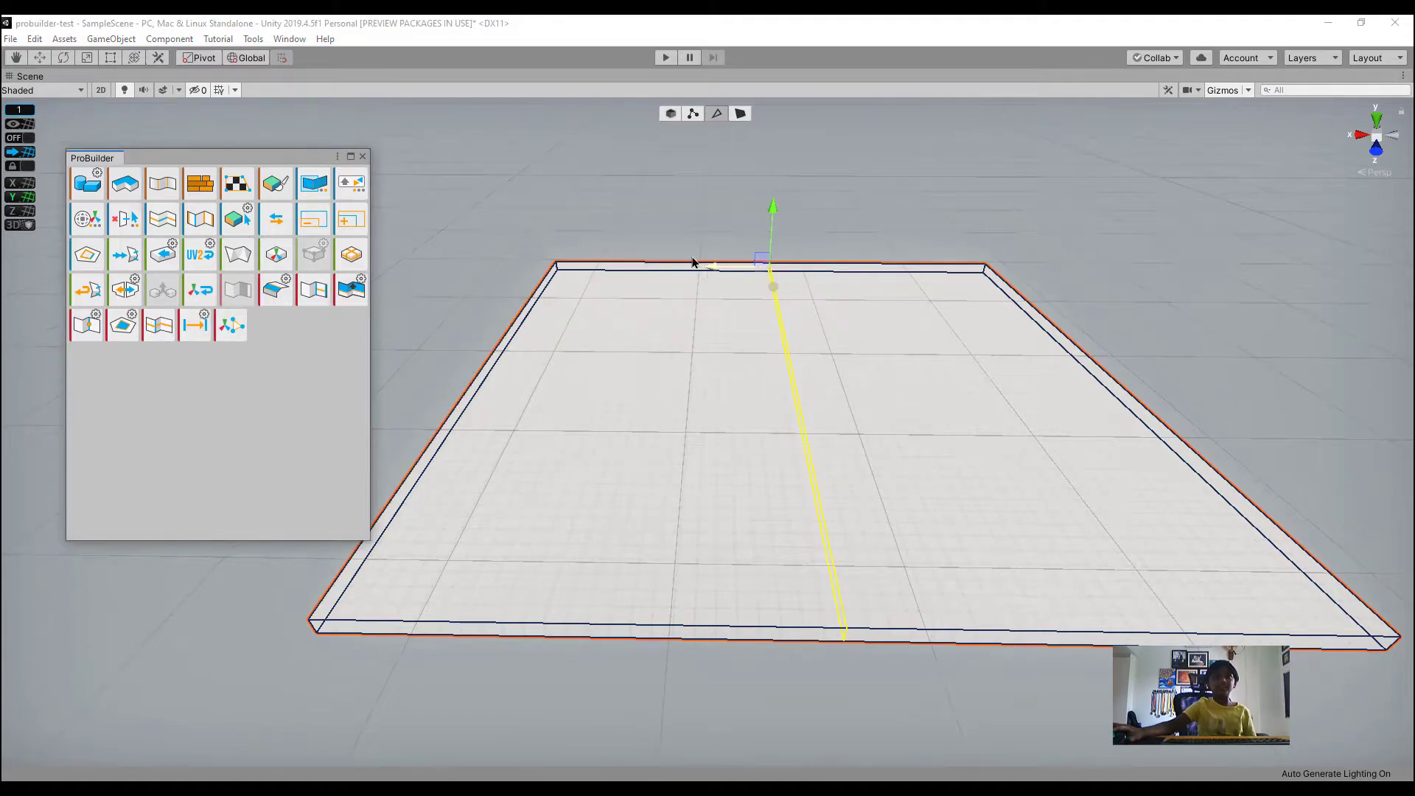
{"action": "left_click_drag", "start_coordinate": [678, 288], "coordinate": [742, 371]}
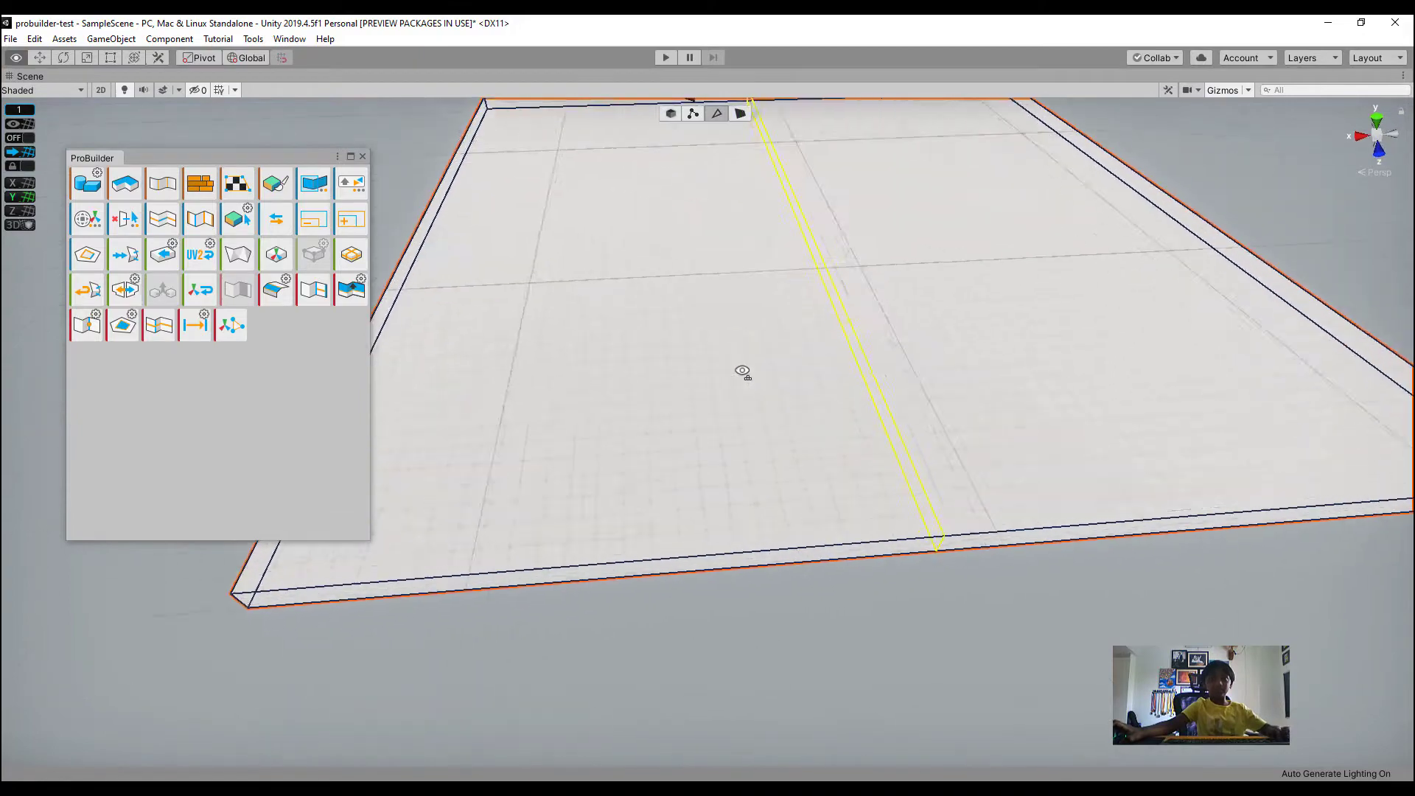
{"action": "right_click_drag", "start_coordinate": [743, 371], "coordinate": [709, 374]}
{"action": "key", "text": "q"}
{"action": "key", "text": "e"}
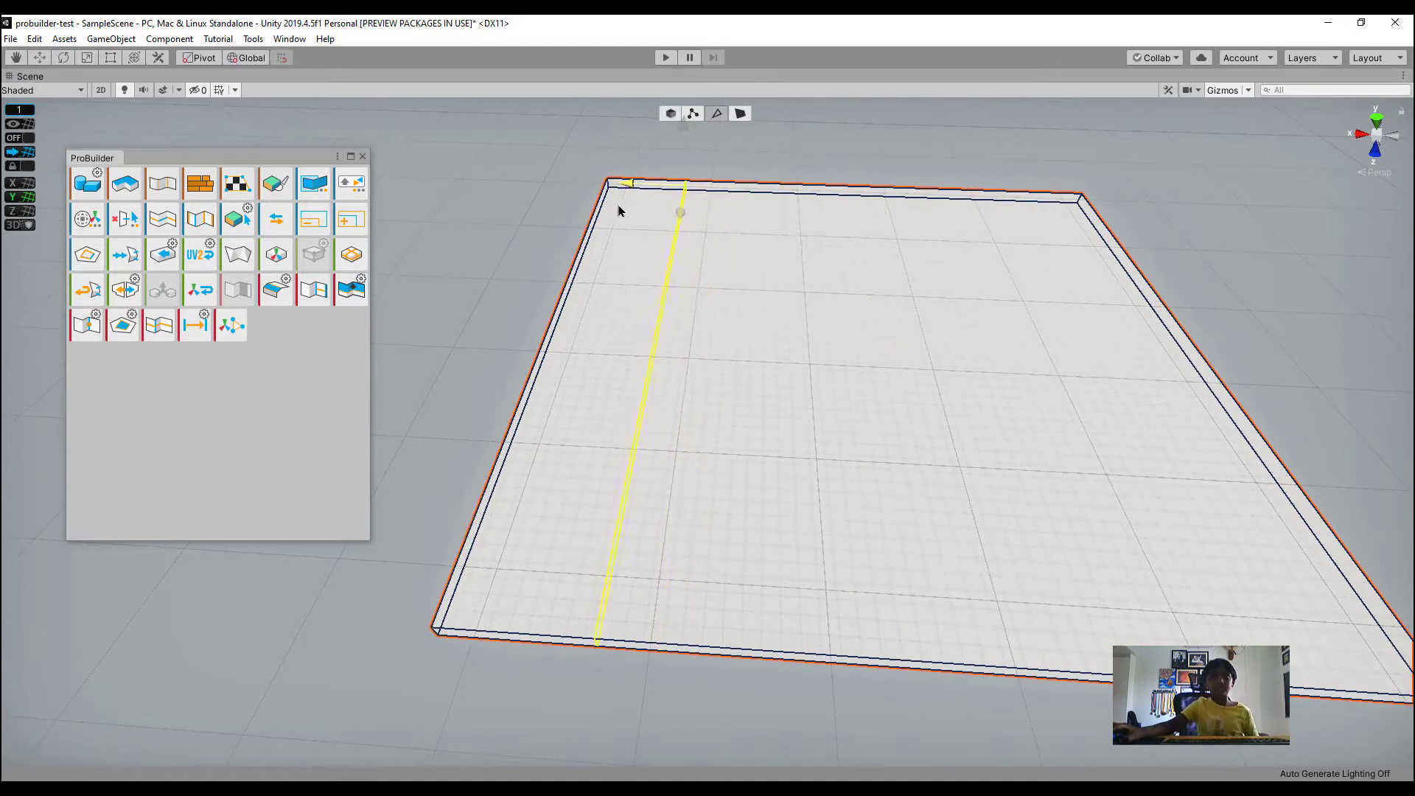
Insert a second edge loop from the slab's long side edge, crossing the first, and move it close to the front edge
{"action": "left_click", "coordinate": [522, 401]}
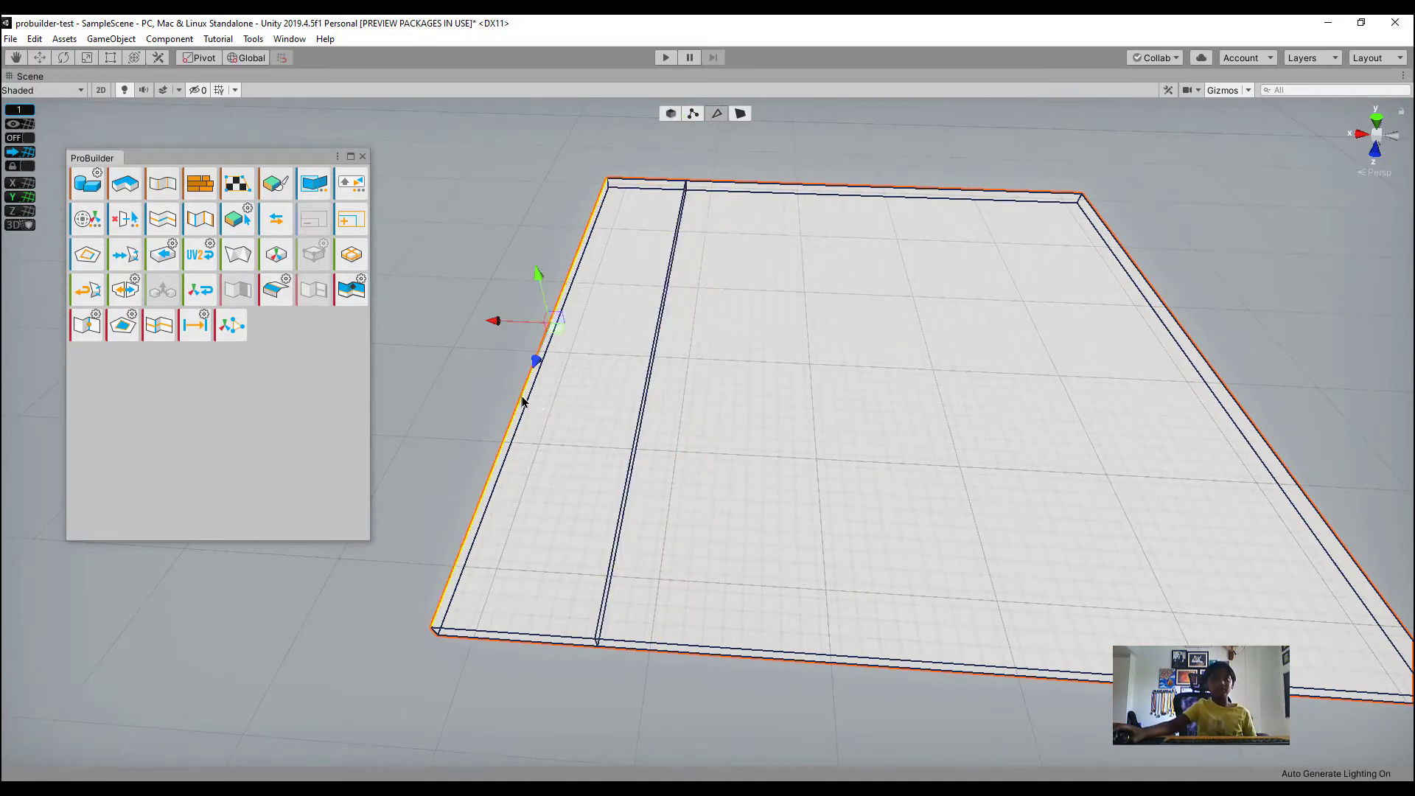
{"action": "left_click", "coordinate": [171, 338]}
{"action": "left_click_drag", "start_coordinate": [927, 380], "coordinate": [912, 366]}
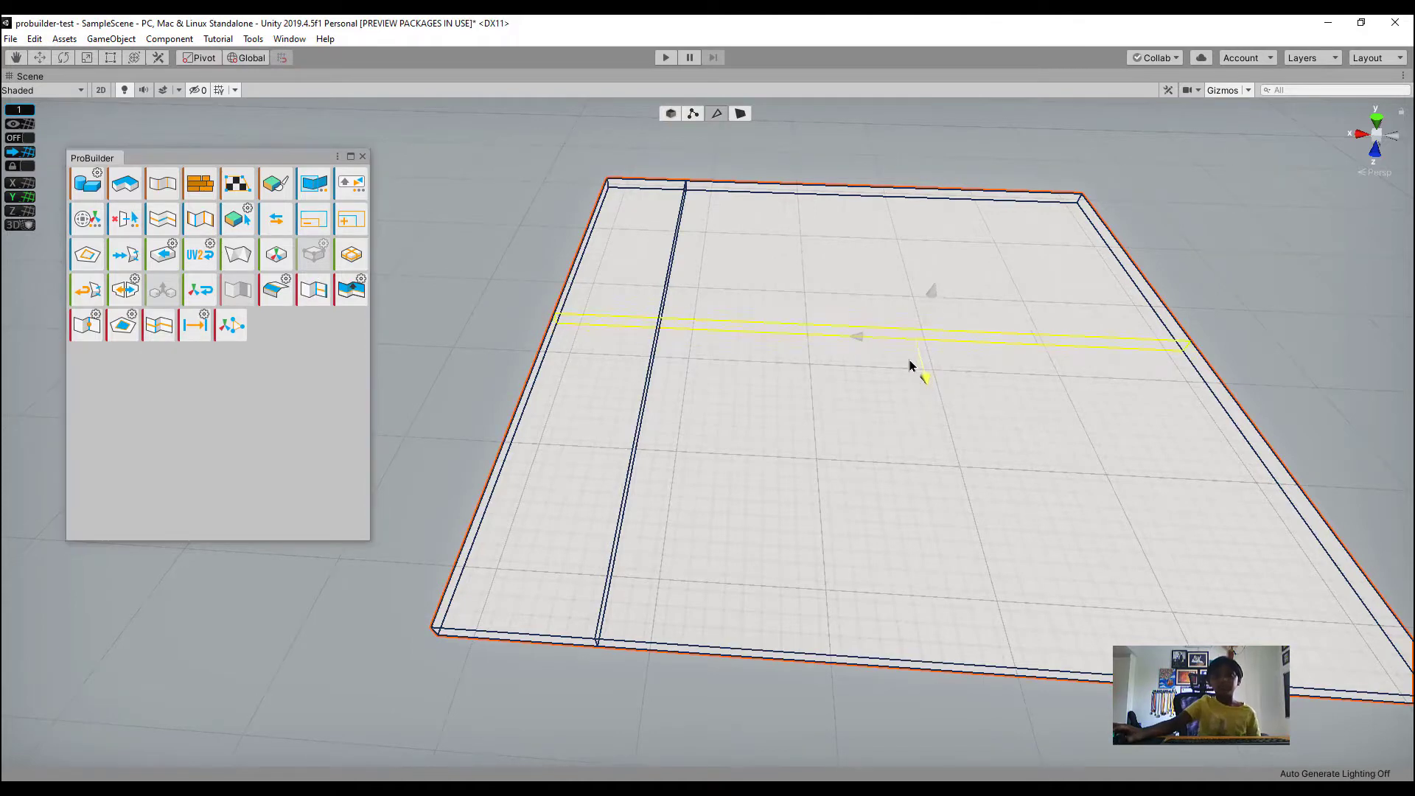
{"action": "left_click_drag", "start_coordinate": [961, 545], "coordinate": [988, 524]}
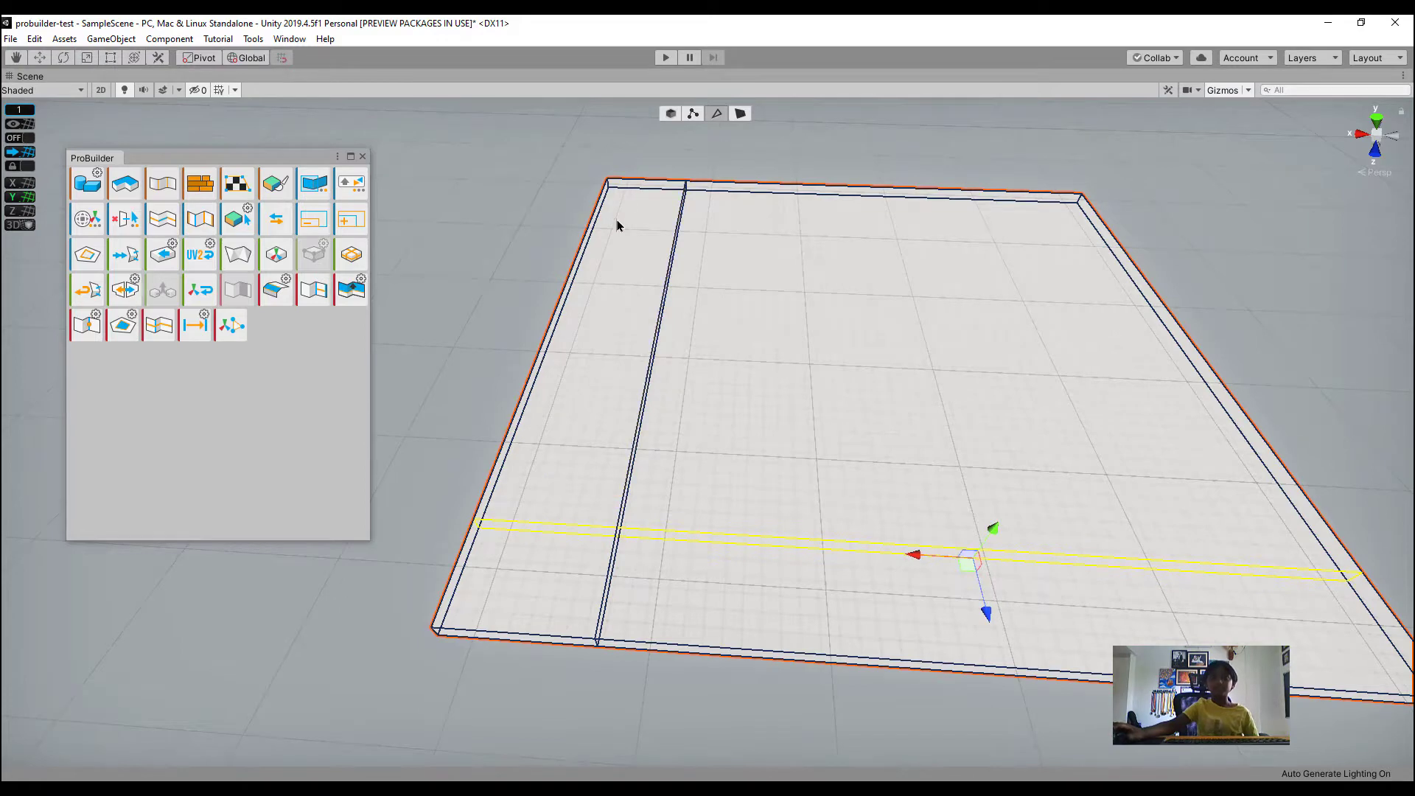
Extrude the long side strip's top face and undo it, then try raising the face without extruding and undo that move
{"action": "right_click_drag", "start_coordinate": [652, 246], "coordinate": [648, 128]}
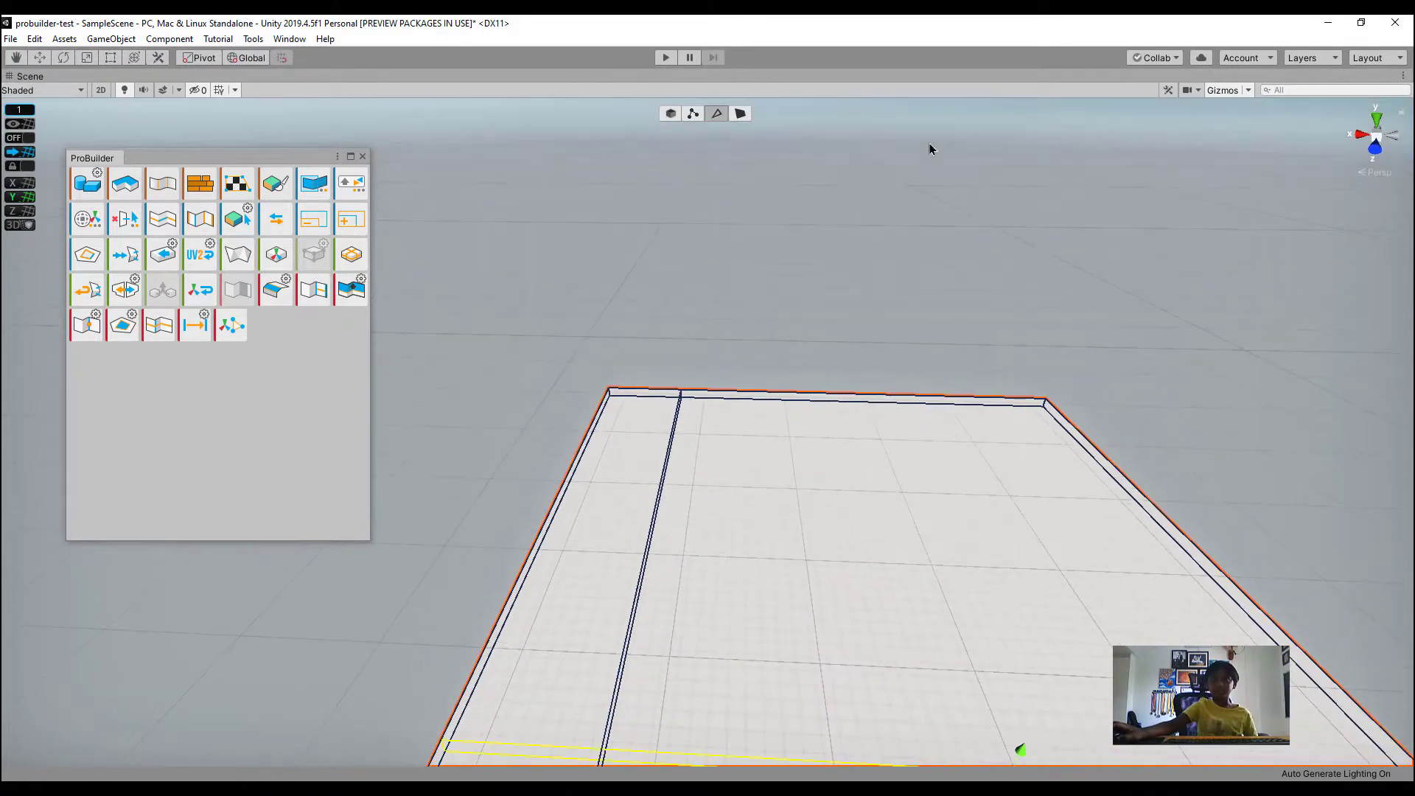
{"action": "right_click_drag", "start_coordinate": [931, 148], "coordinate": [895, 250]}
{"action": "left_click", "coordinate": [742, 114]}
{"action": "left_click", "coordinate": [641, 435]}
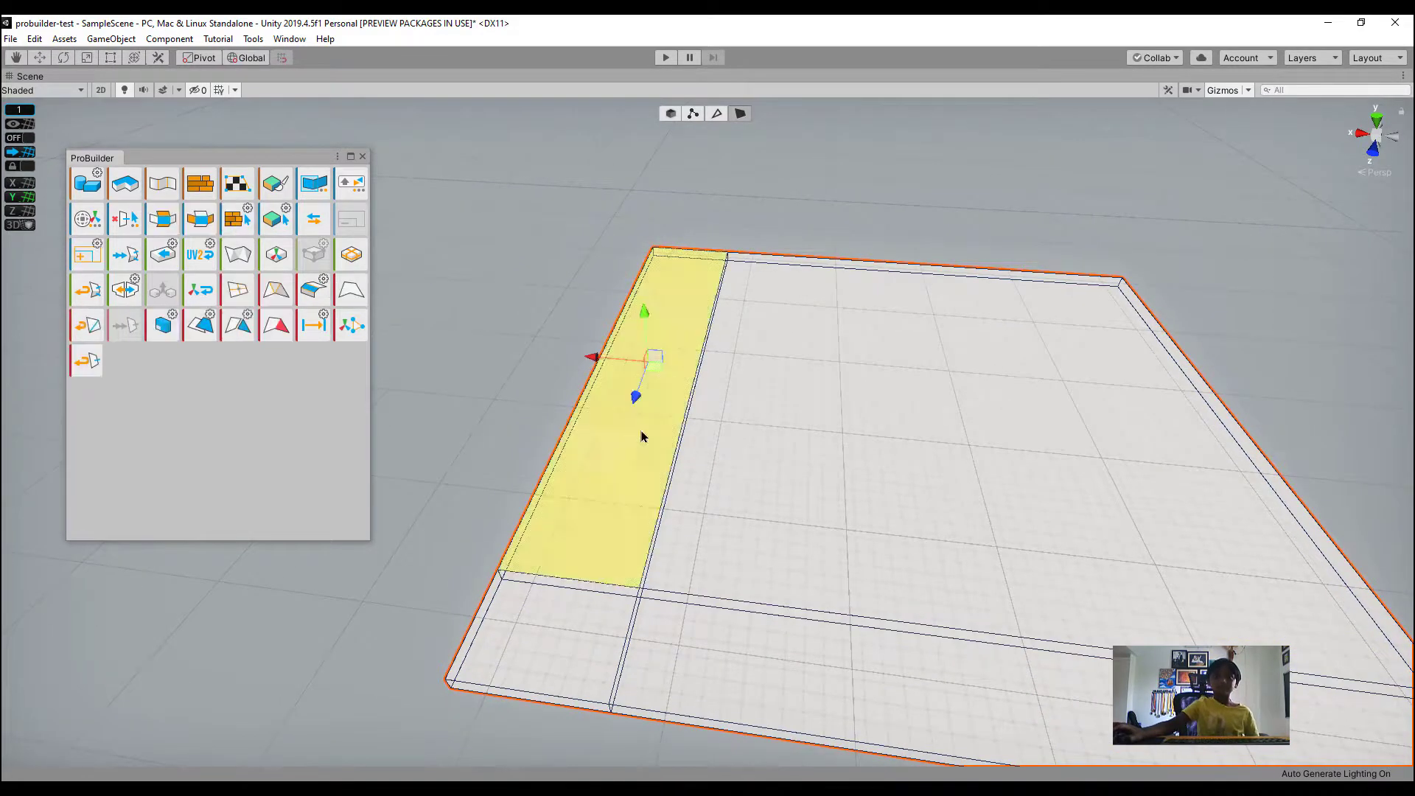
{"action": "left_click", "coordinate": [162, 326]}
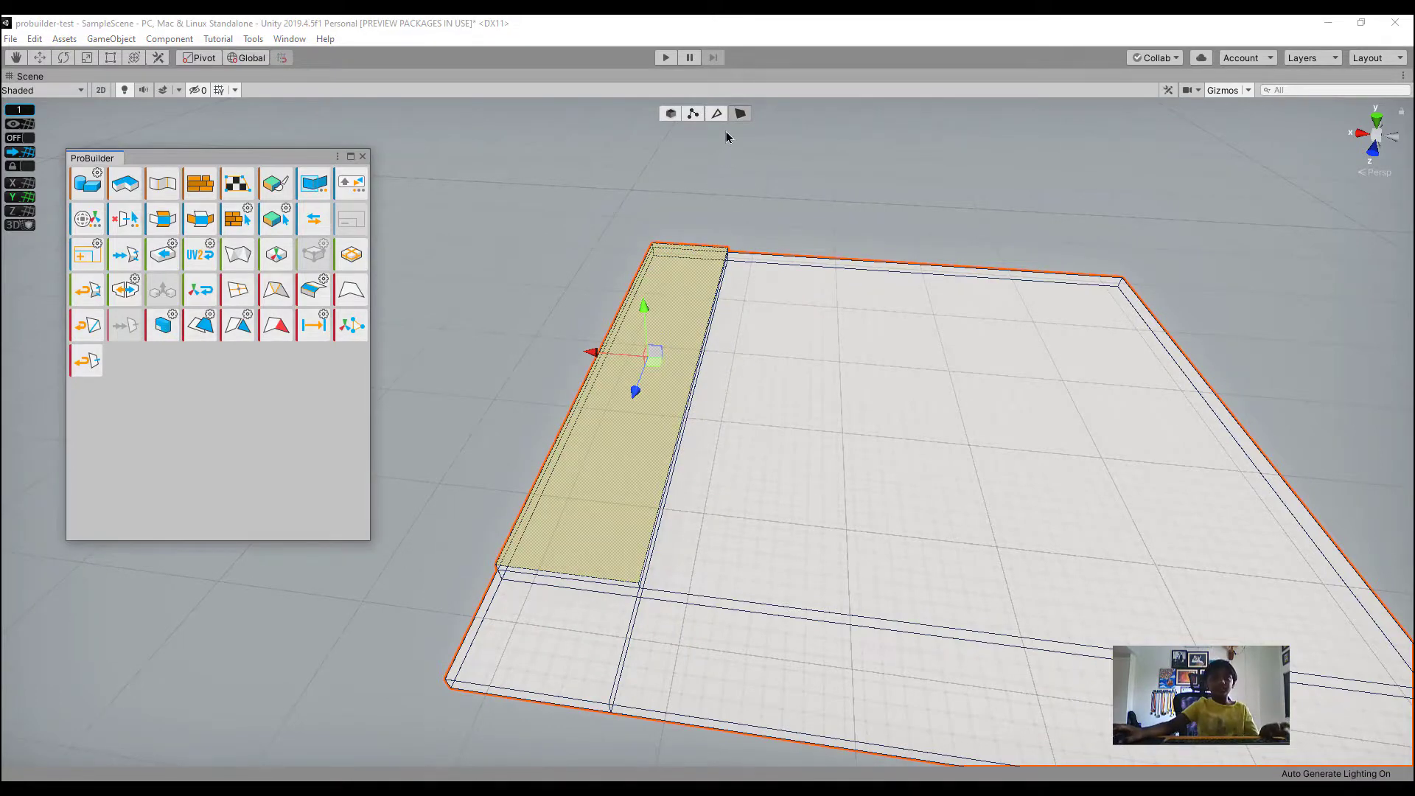
{"action": "key", "text": "ctrl+z"}
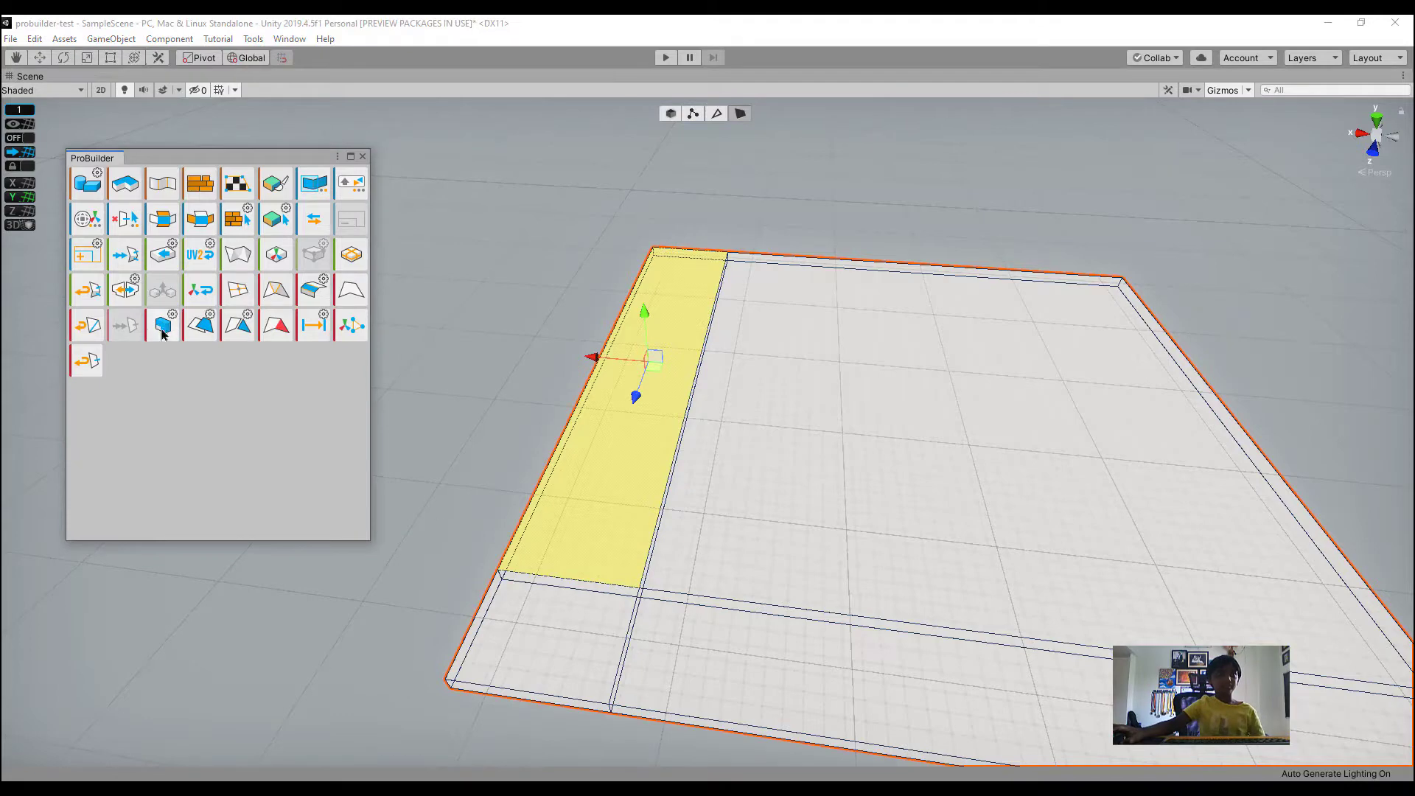
{"action": "left_click_drag", "start_coordinate": [644, 317], "coordinate": [634, 236]}
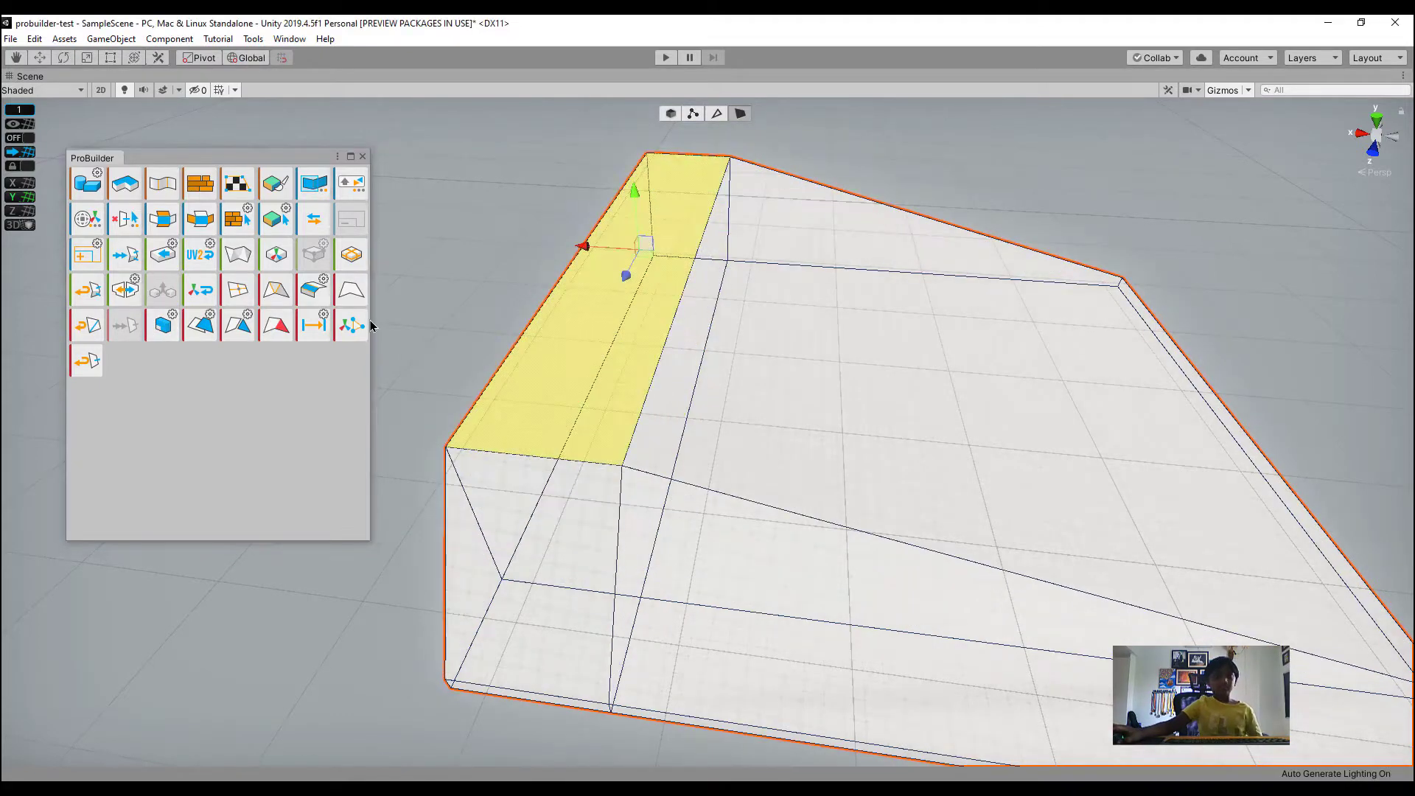
{"action": "key", "text": "ctrl+z"}
Extrude the long strip's top face, pull it up into a tall wall, and undo both operations
{"action": "left_click", "coordinate": [163, 325]}
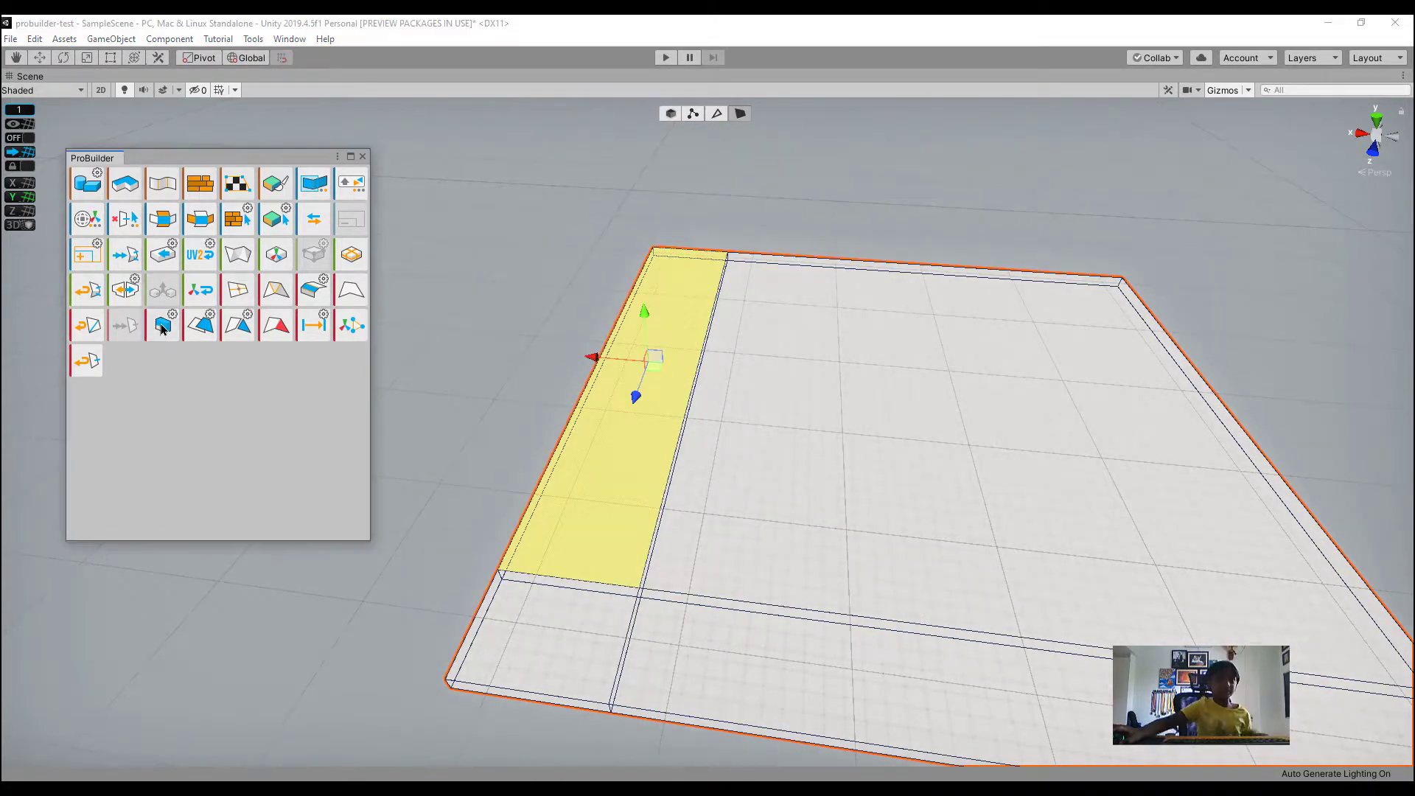
{"action": "left_click_drag", "start_coordinate": [644, 315], "coordinate": [723, 218]}
{"action": "right_click_drag", "start_coordinate": [775, 327], "coordinate": [398, 266]}
{"action": "key", "text": "d"}
{"action": "key", "text": "a"}
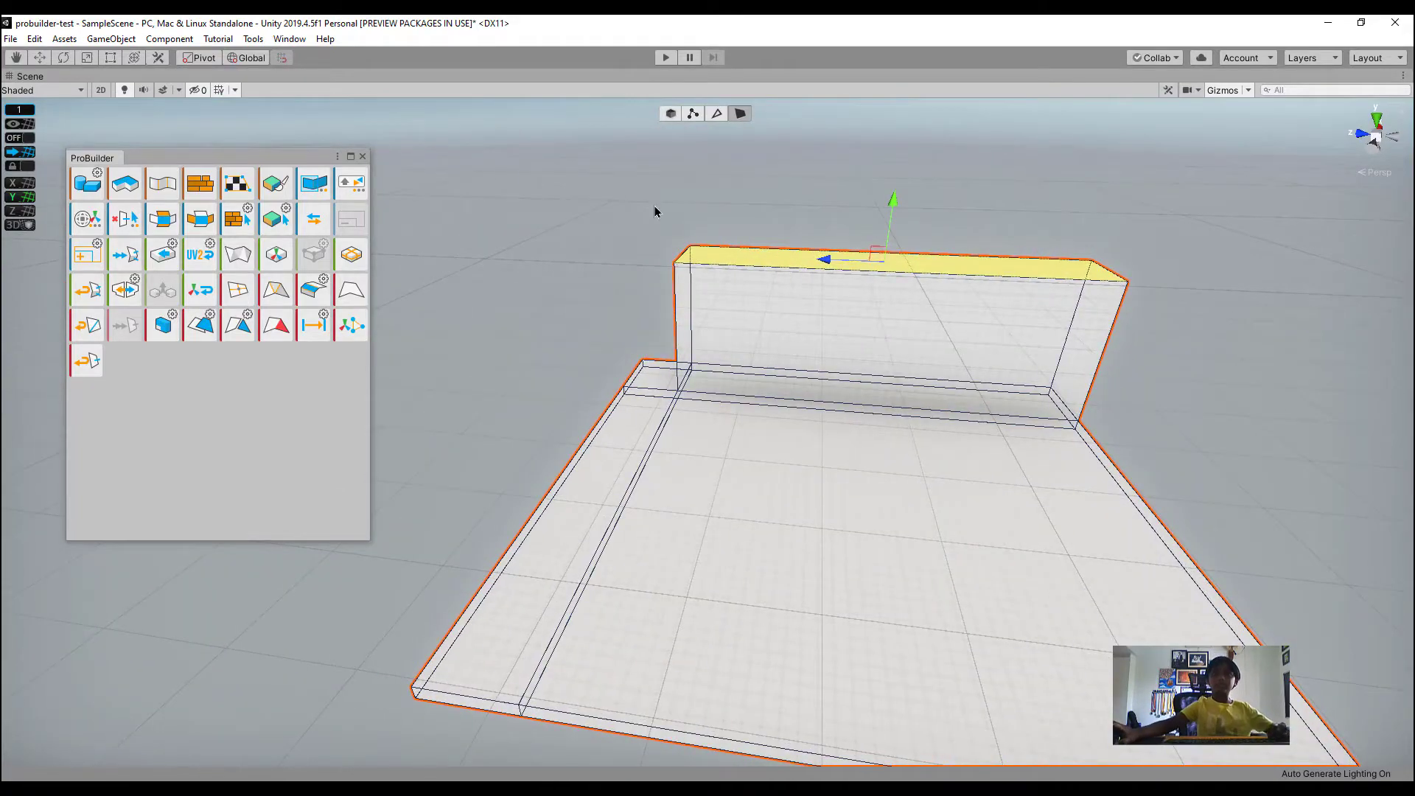
{"action": "key", "text": "ctrl+z"}
{"action": "key", "text": "ctrl+z"}
Try pulling up the short end edge at the strip's outer corner in edge selection mode, and undo the move
{"action": "right_click_drag", "start_coordinate": [719, 164], "coordinate": [725, 155]}
{"action": "key", "text": "w"}
{"action": "left_click", "coordinate": [718, 117]}
{"action": "right_click_drag", "start_coordinate": [840, 313], "coordinate": [943, 409]}
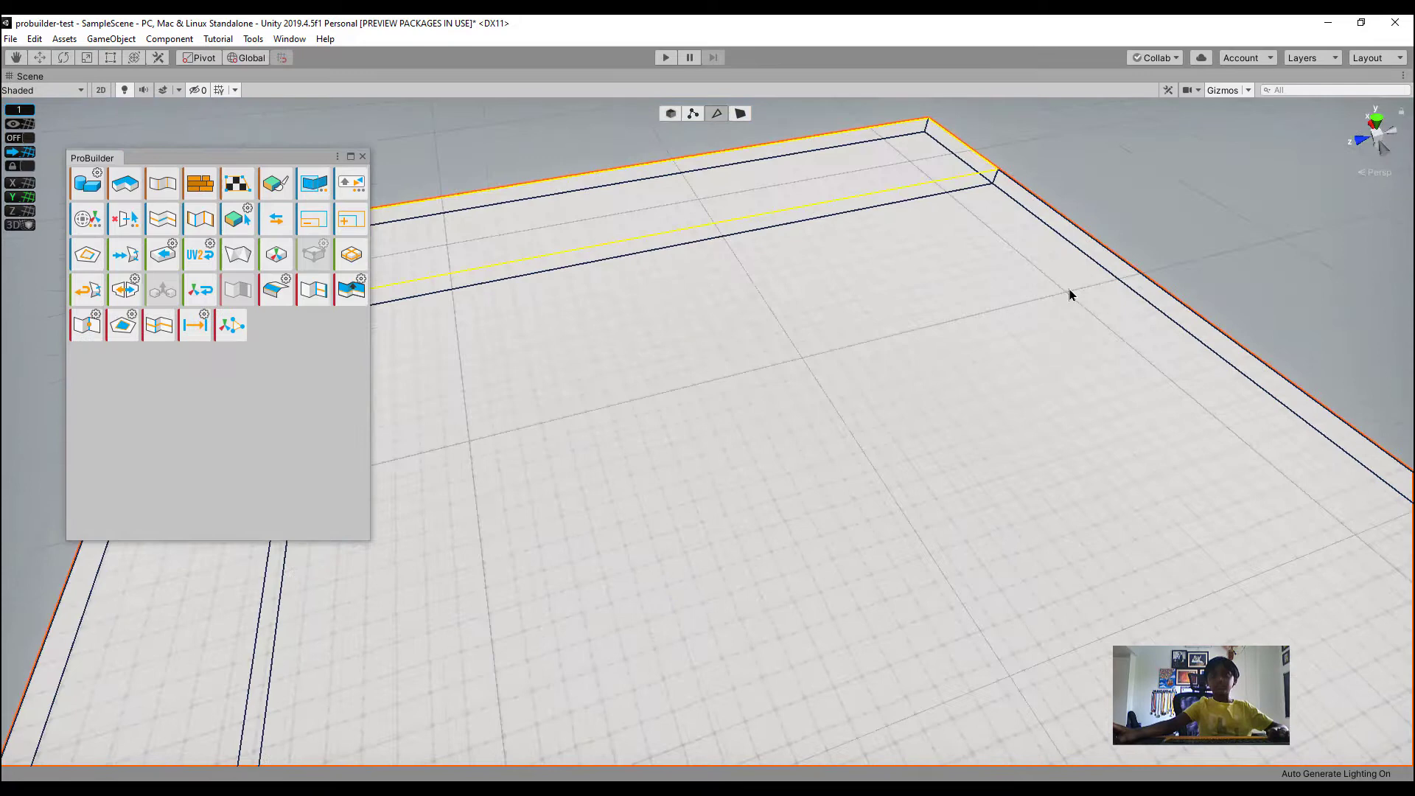
{"action": "left_click", "coordinate": [973, 159]}
{"action": "right_click_drag", "start_coordinate": [1006, 308], "coordinate": [970, 258]}
{"action": "key", "text": "s"}
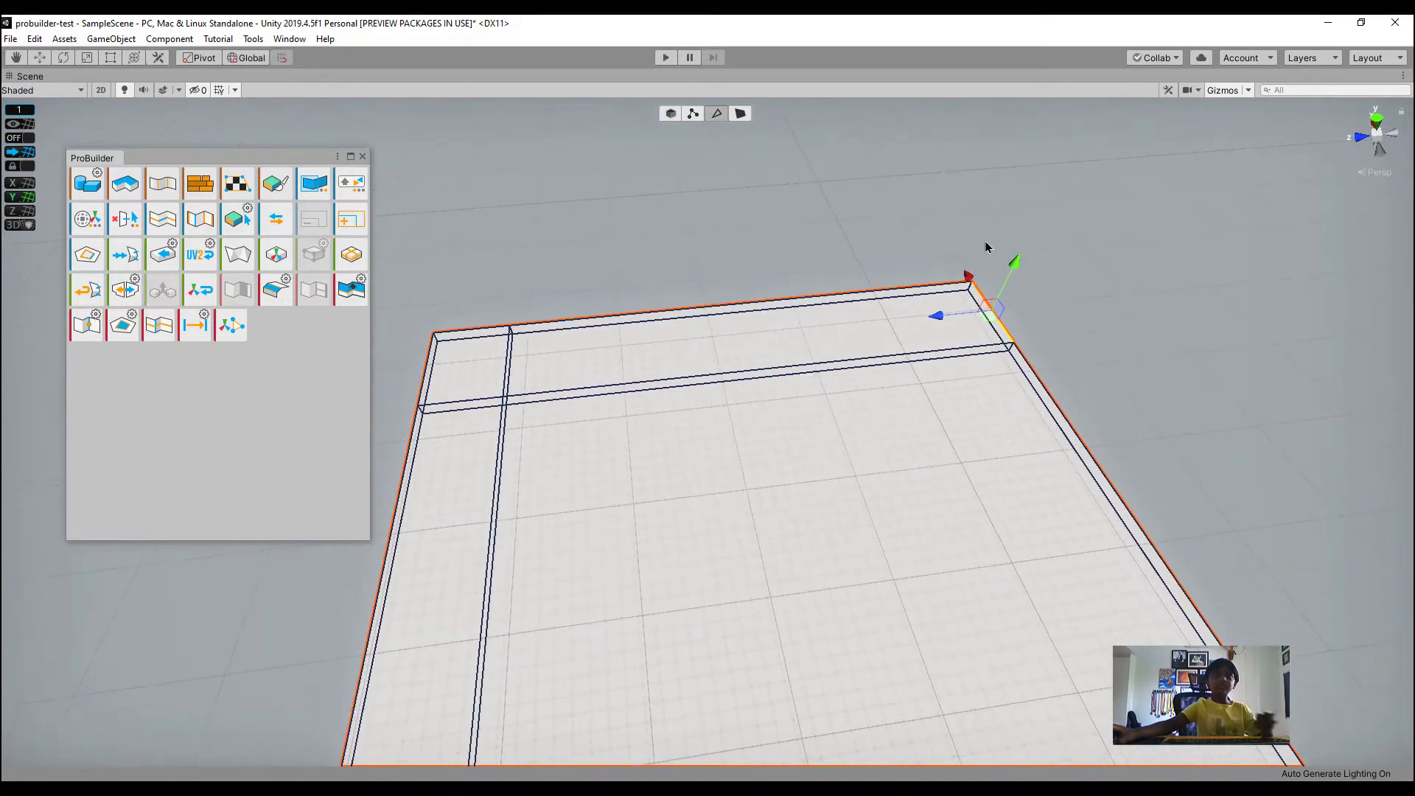
{"action": "right_click_drag", "start_coordinate": [958, 398], "coordinate": [976, 335]}
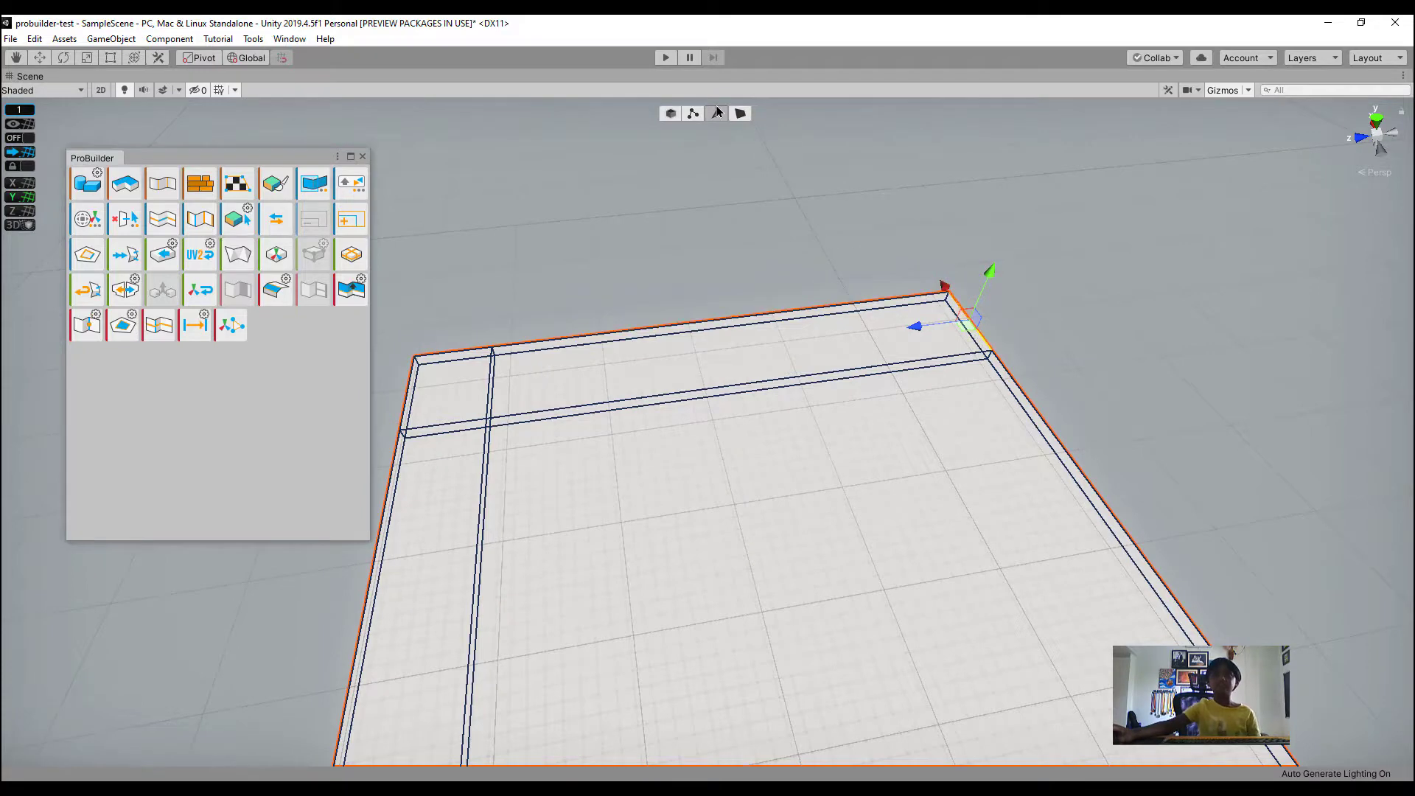
{"action": "scroll", "coordinate": [967, 457], "scroll_direction": "down", "scroll_amount": 2}
{"action": "left_click_drag", "start_coordinate": [969, 275], "coordinate": [1049, 84]}
{"action": "right_click_drag", "start_coordinate": [891, 319], "coordinate": [648, 280]}
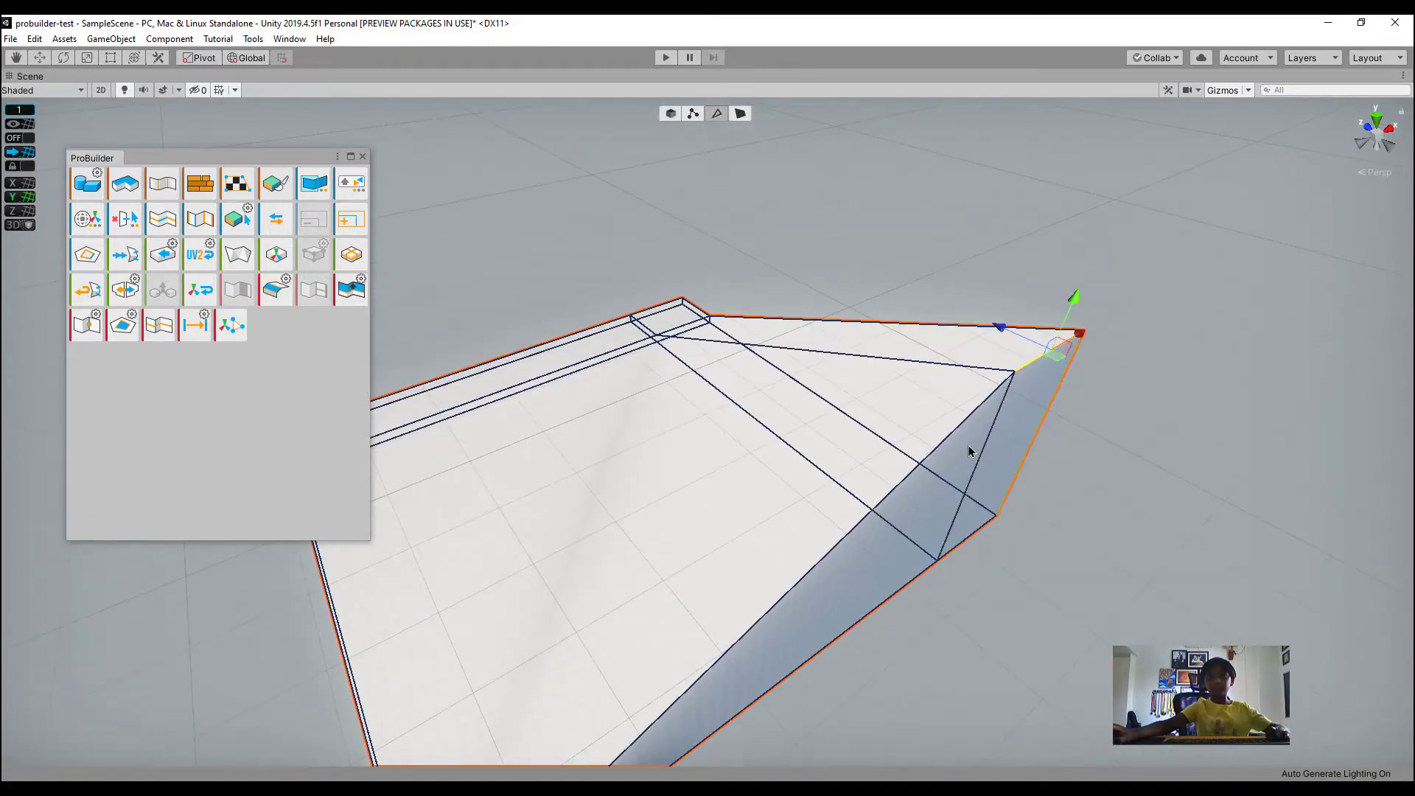
{"action": "right_click_drag", "start_coordinate": [969, 451], "coordinate": [757, 96]}
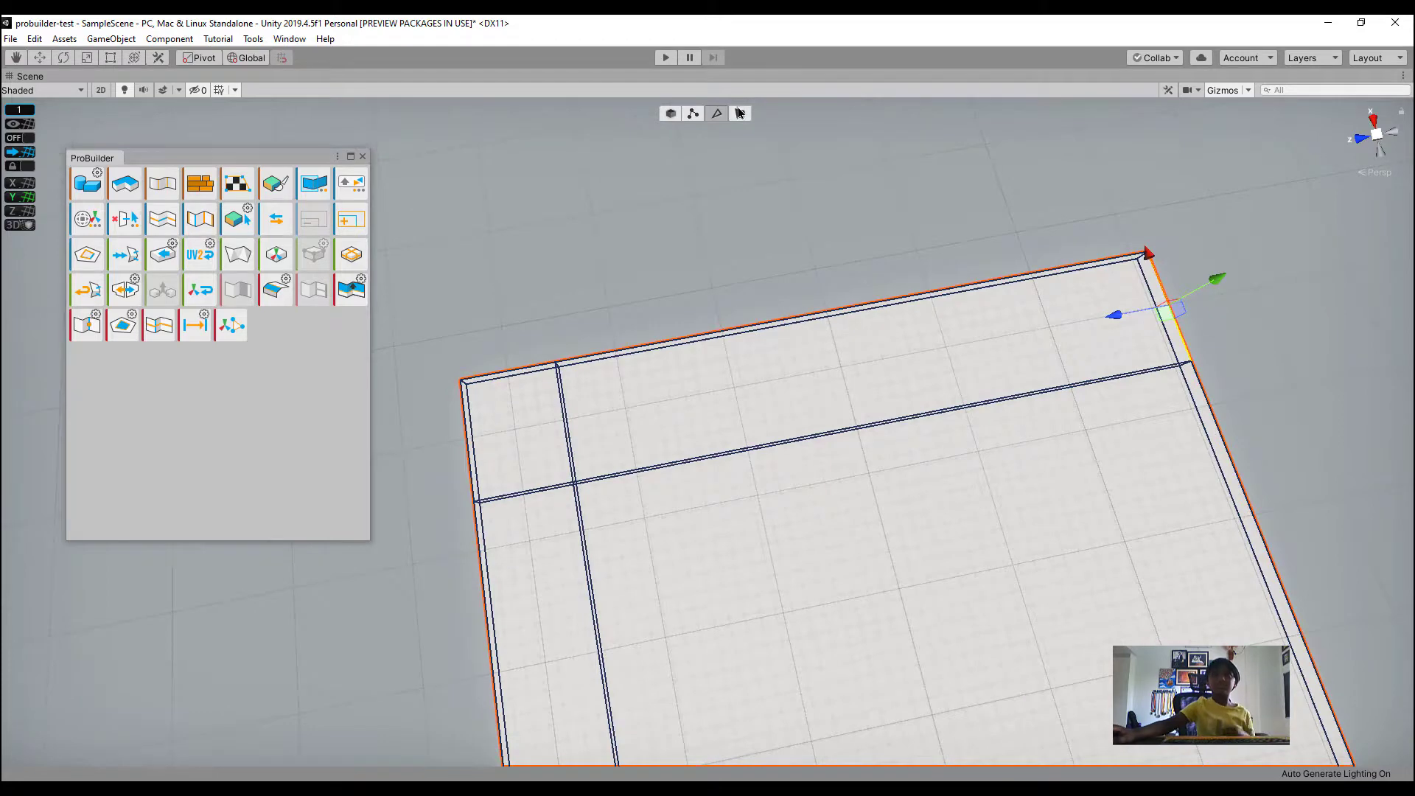
In face selection mode, extrude the long strip's top face slightly upward as a first low step
{"action": "left_click", "coordinate": [740, 113]}
{"action": "left_click", "coordinate": [869, 369]}
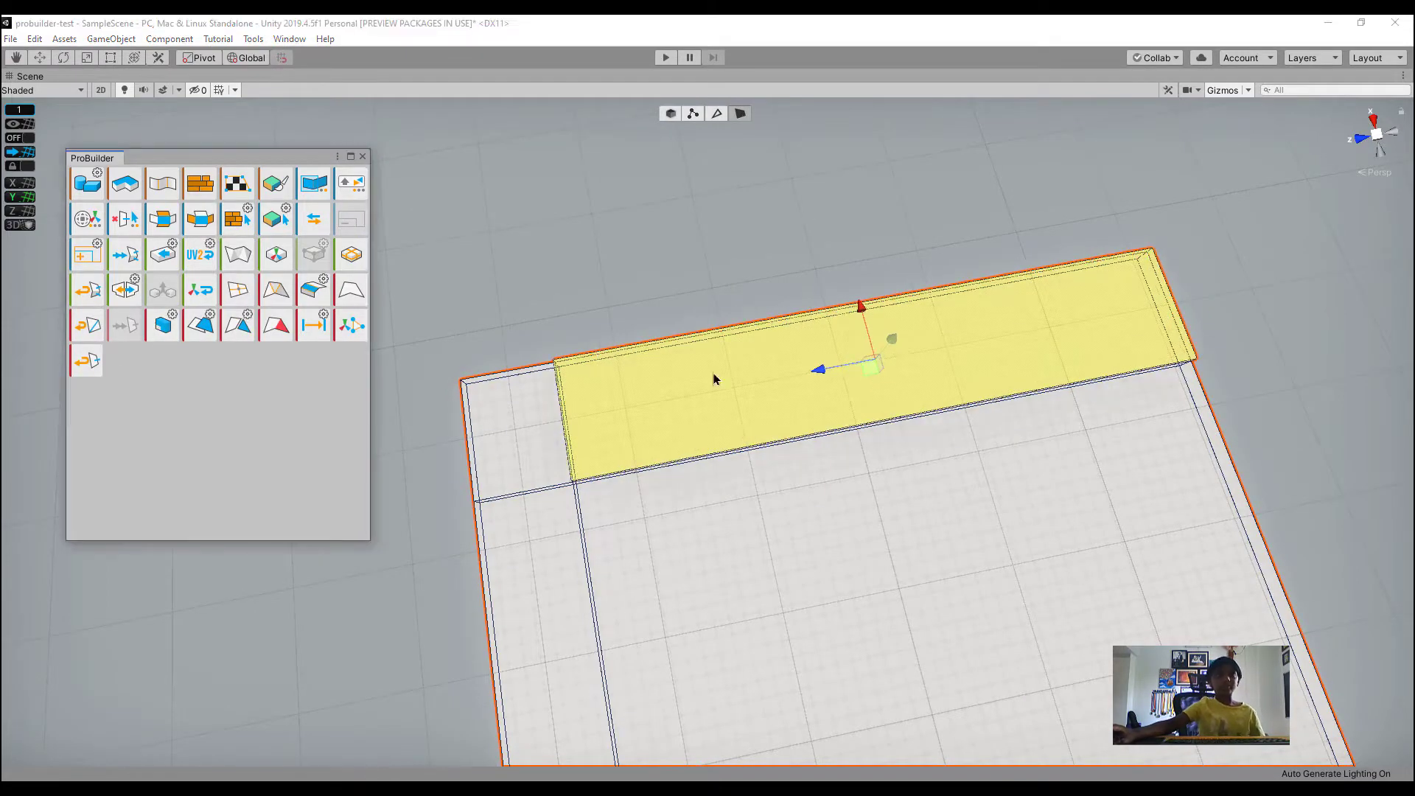
{"action": "left_click_drag", "start_coordinate": [894, 356], "coordinate": [858, 139], "text": "shift"}
{"action": "scroll", "coordinate": [857, 139], "scroll_direction": "up", "scroll_amount": 8}
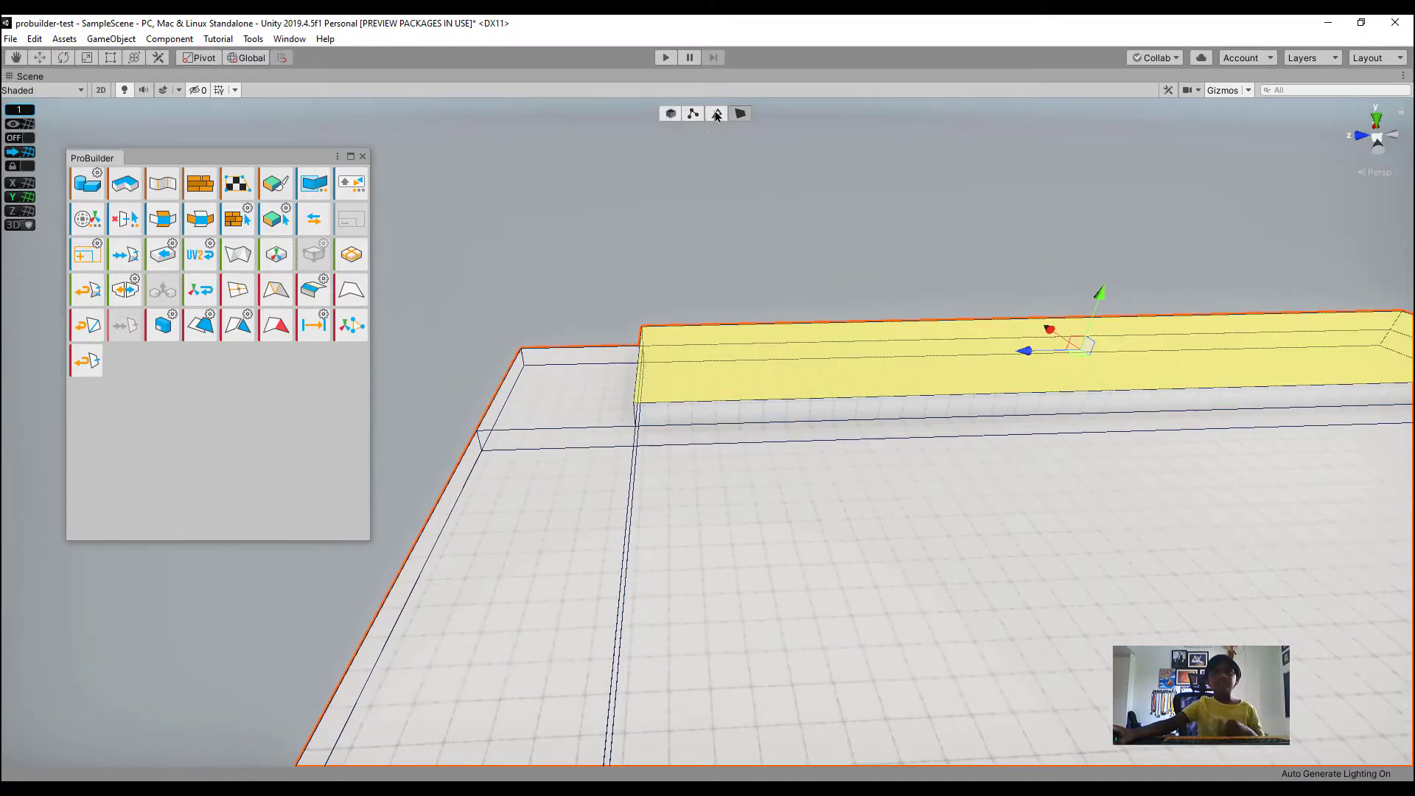
Insert an edge loop across the raised step and move it close to the step's end to mark a narrow tread
{"action": "left_click", "coordinate": [716, 114]}
{"action": "left_click", "coordinate": [761, 324]}
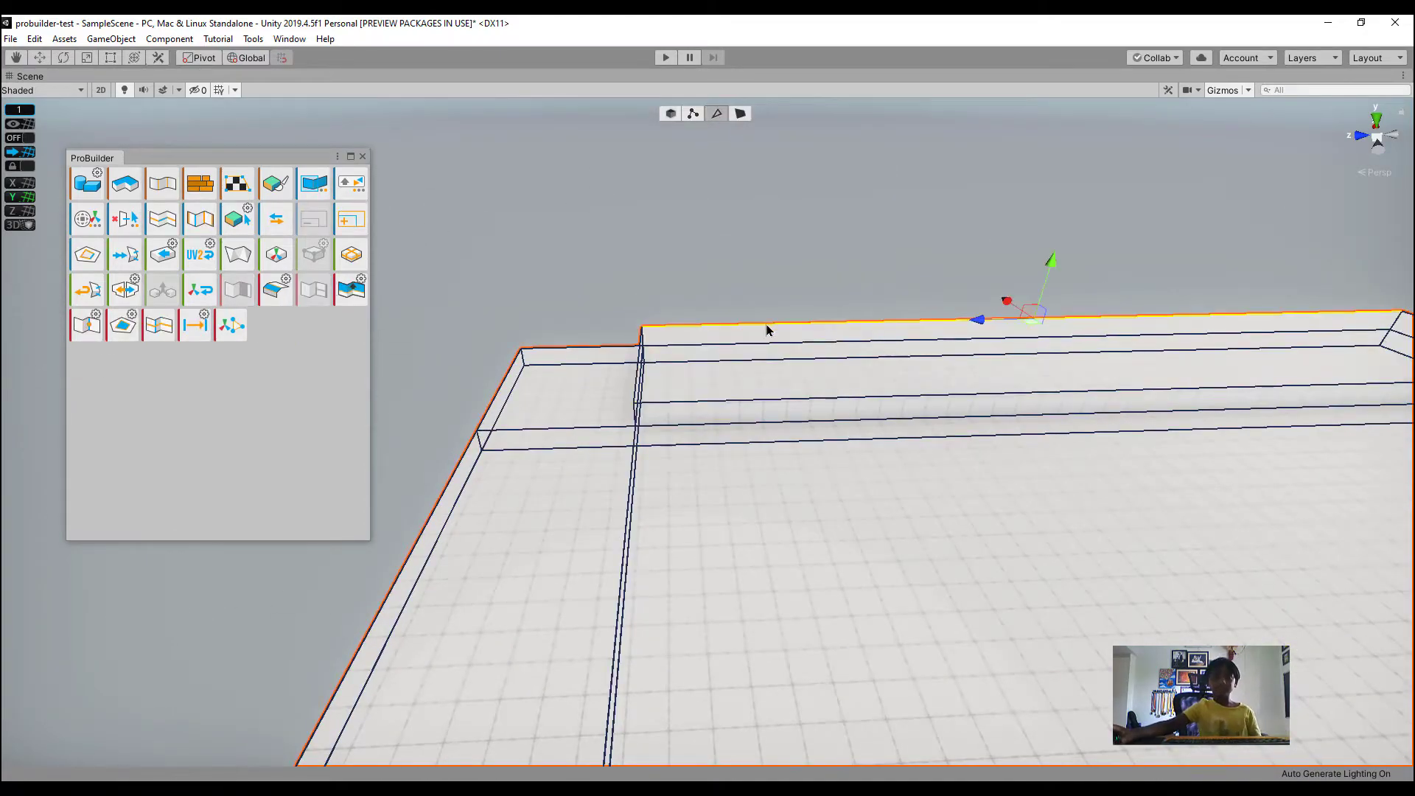
{"action": "left_click", "coordinate": [162, 323]}
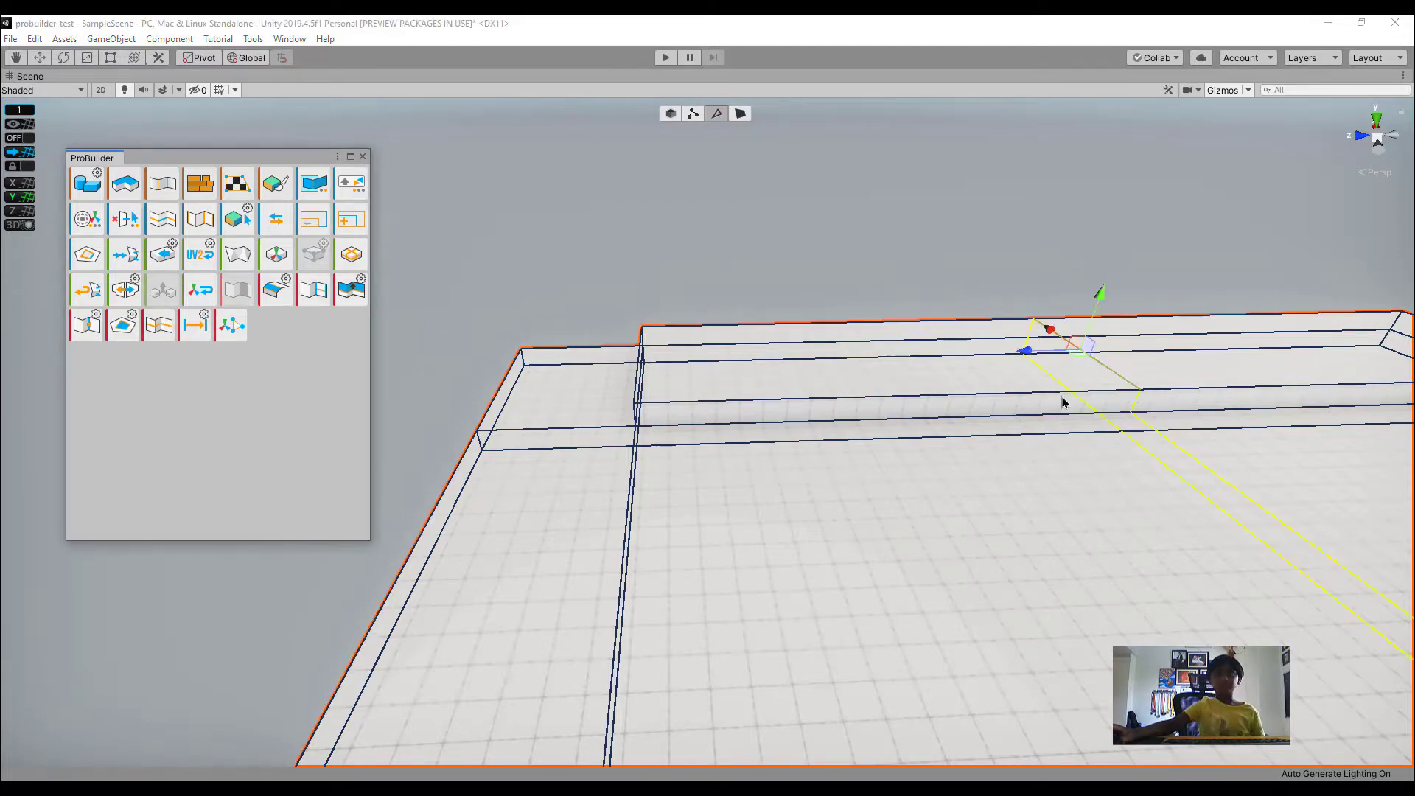
{"action": "left_click_drag", "start_coordinate": [1023, 353], "coordinate": [742, 388]}
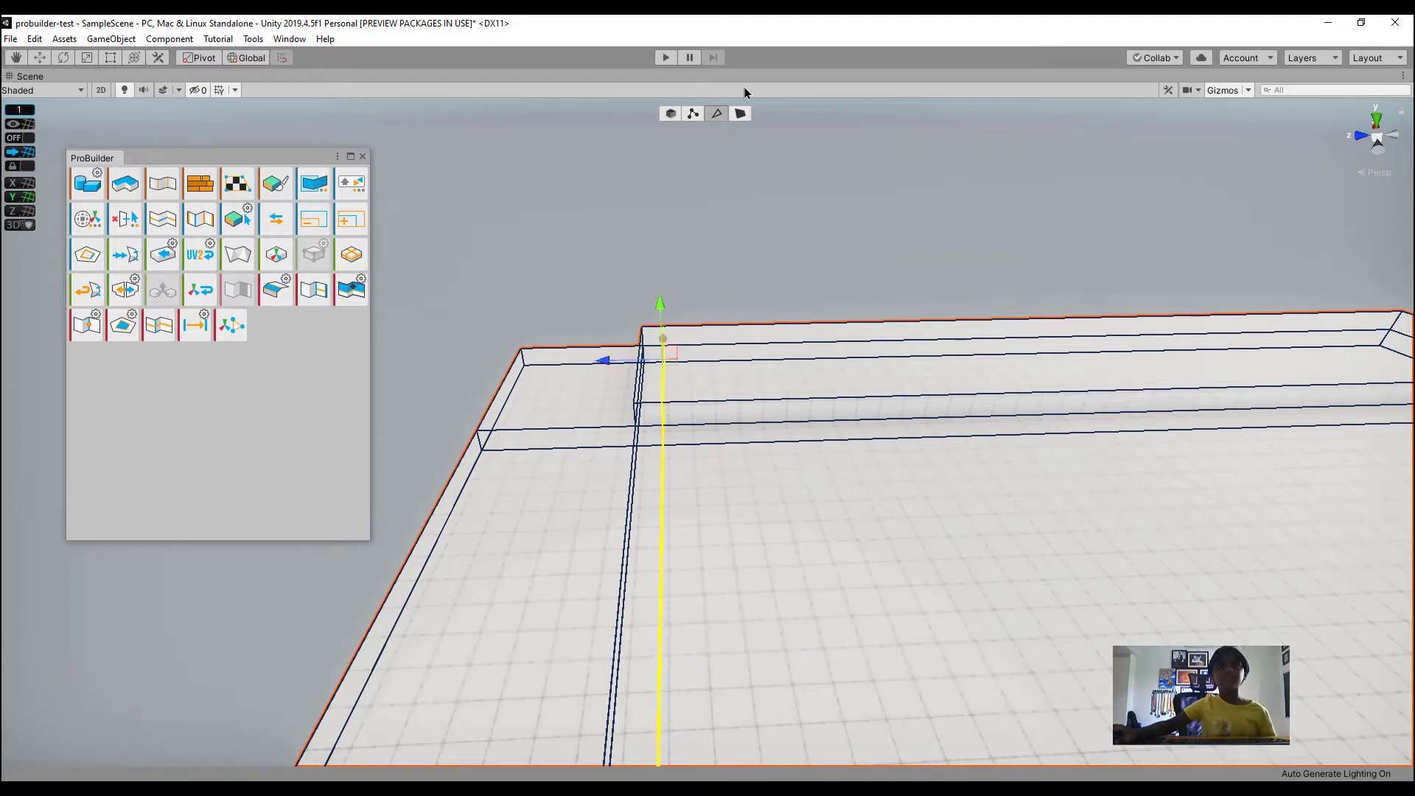
Extrude the raised block's large top face beyond the narrow tread and lift it slightly to form the second step
{"action": "left_click", "coordinate": [741, 114]}
{"action": "left_click", "coordinate": [786, 386]}
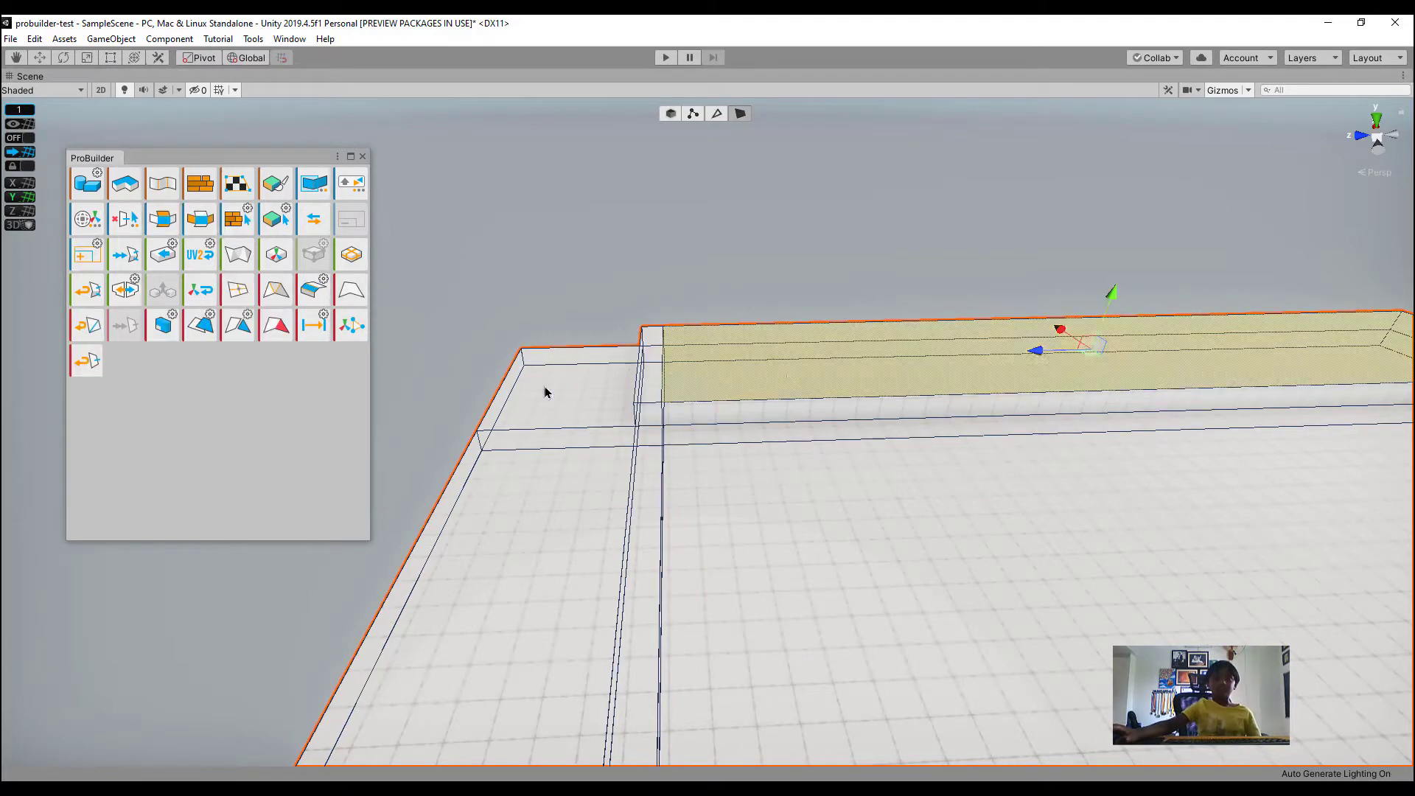
{"action": "left_click", "coordinate": [188, 329]}
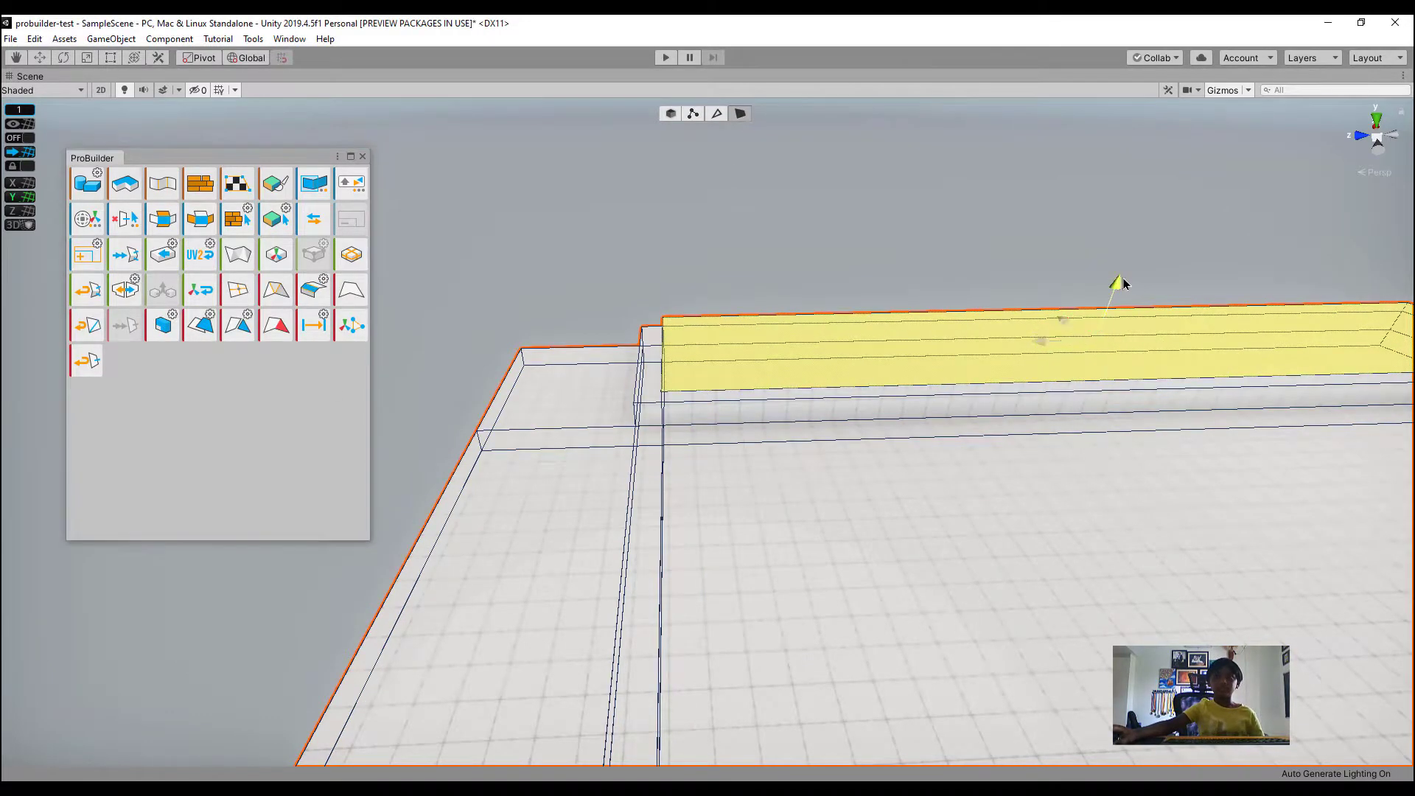
{"action": "left_click_drag", "start_coordinate": [1115, 281], "coordinate": [1120, 272]}
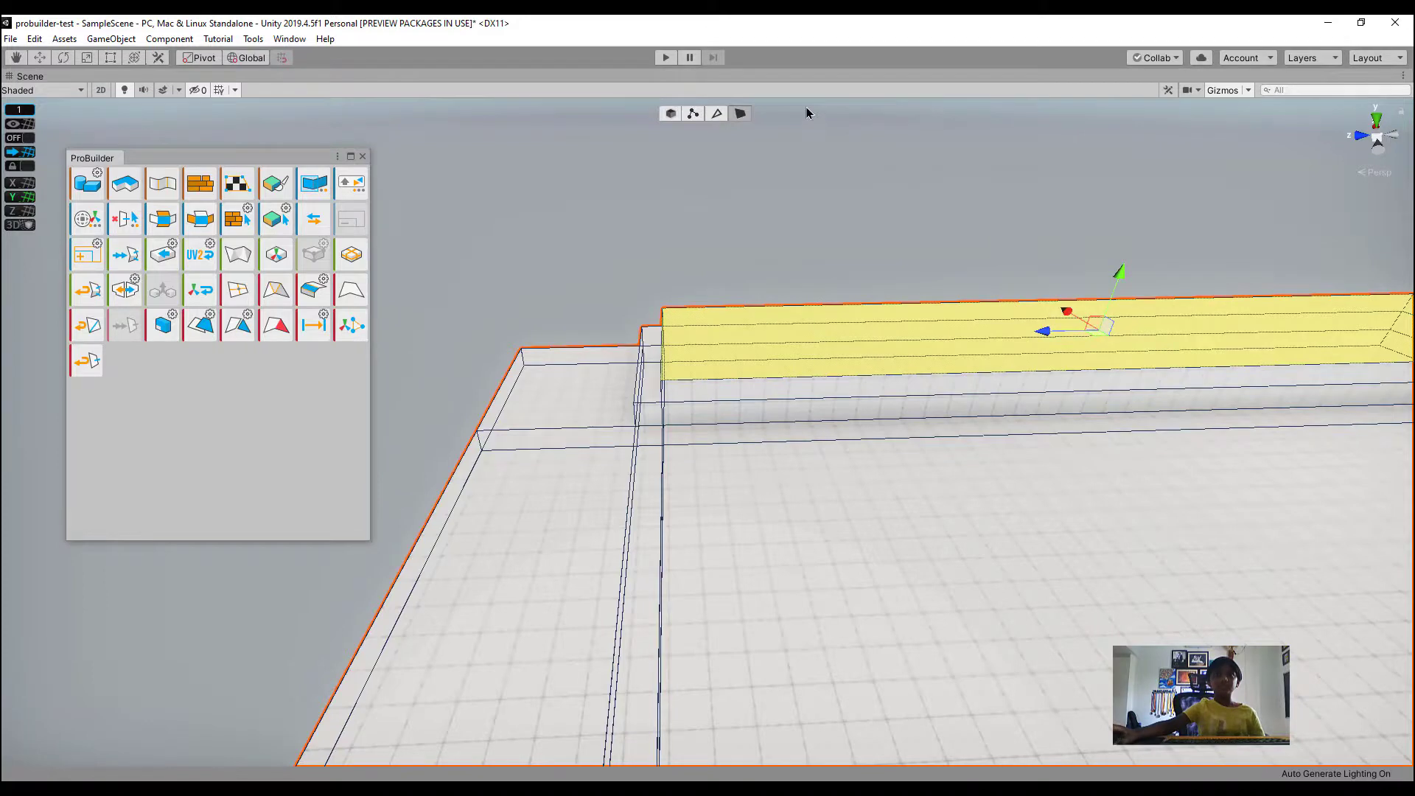
Insert an edge loop across the second step's block and move it close to the step's end to mark another narrow tread
{"action": "left_click", "coordinate": [752, 309]}
{"action": "left_click", "coordinate": [159, 327]}
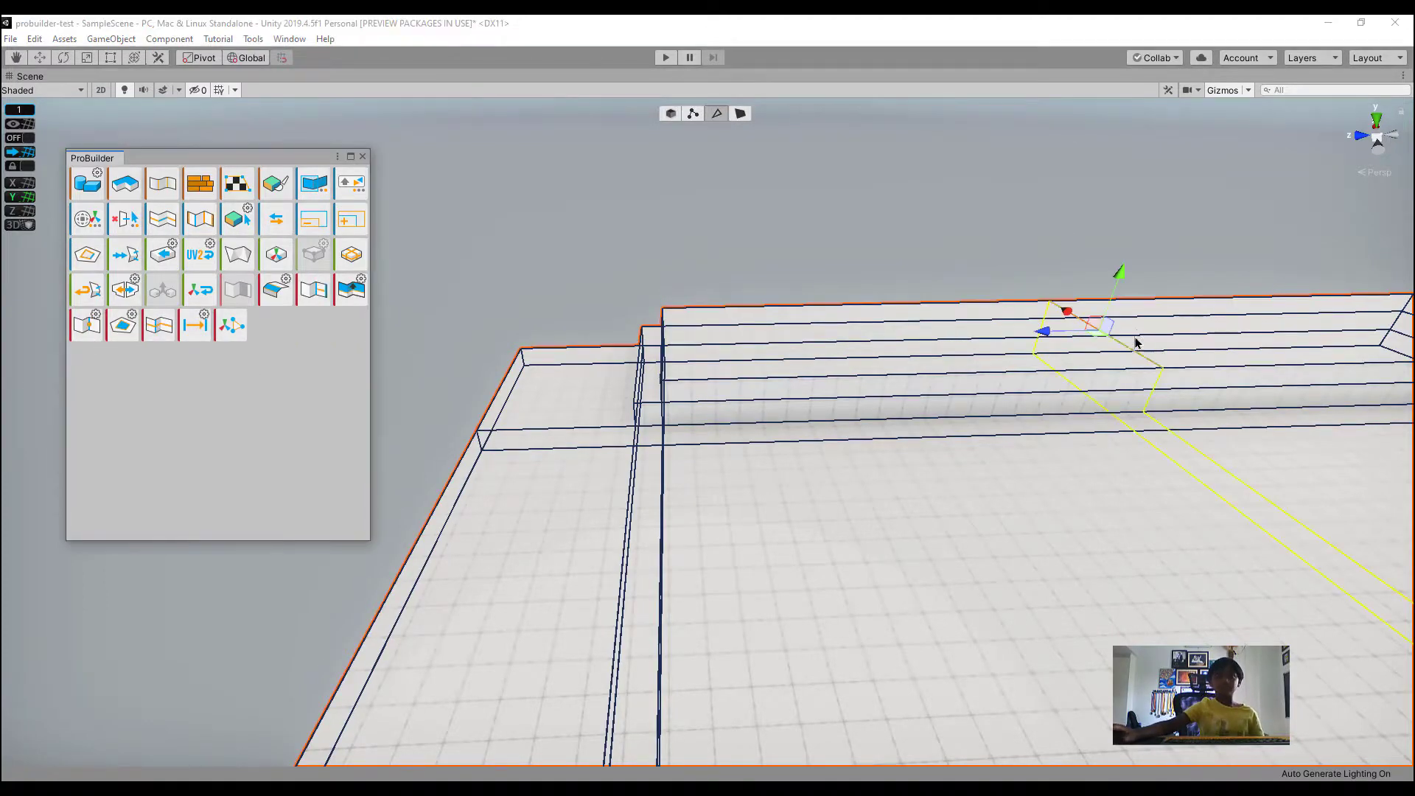
{"action": "left_click_drag", "start_coordinate": [1045, 332], "coordinate": [883, 375]}
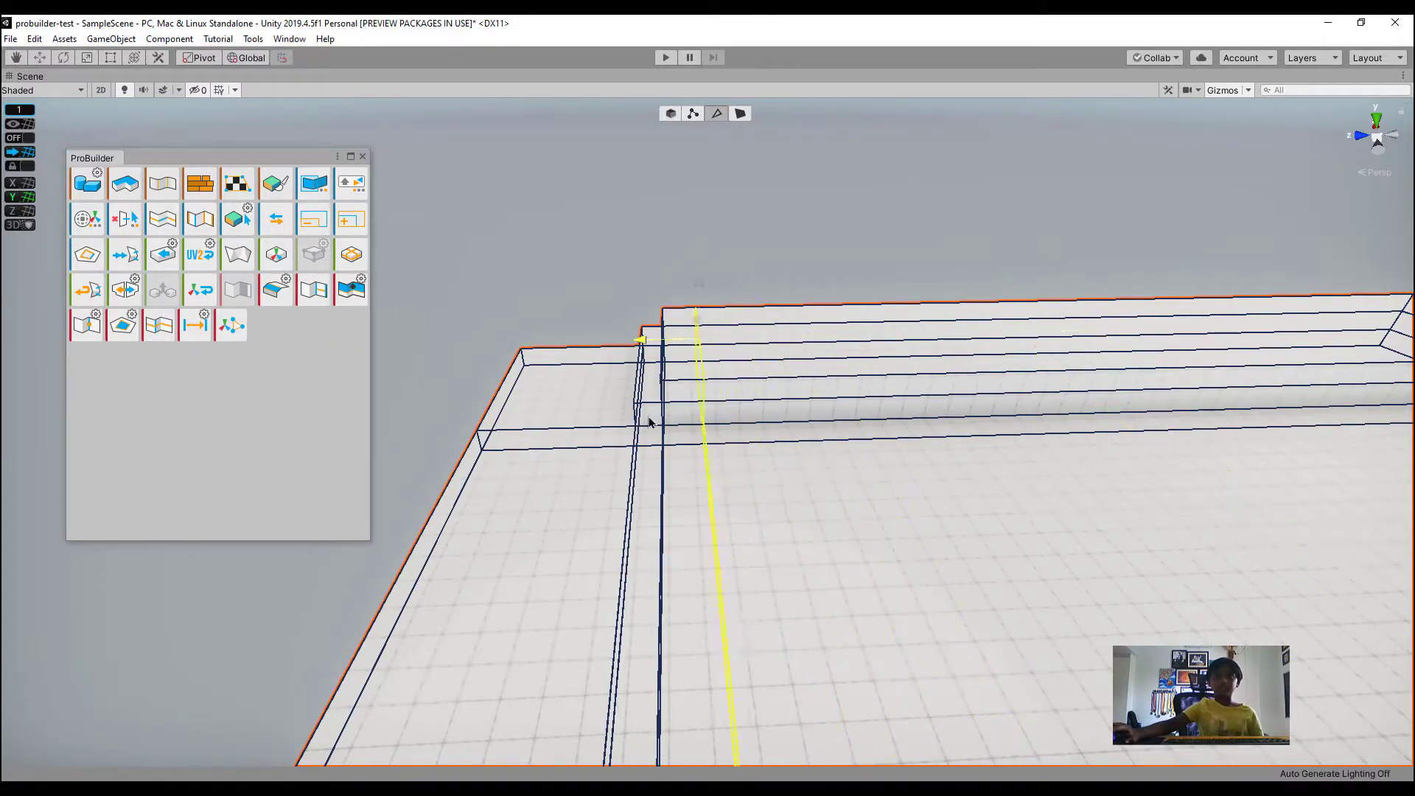
{"action": "left_click_drag", "start_coordinate": [648, 421], "coordinate": [638, 426]}
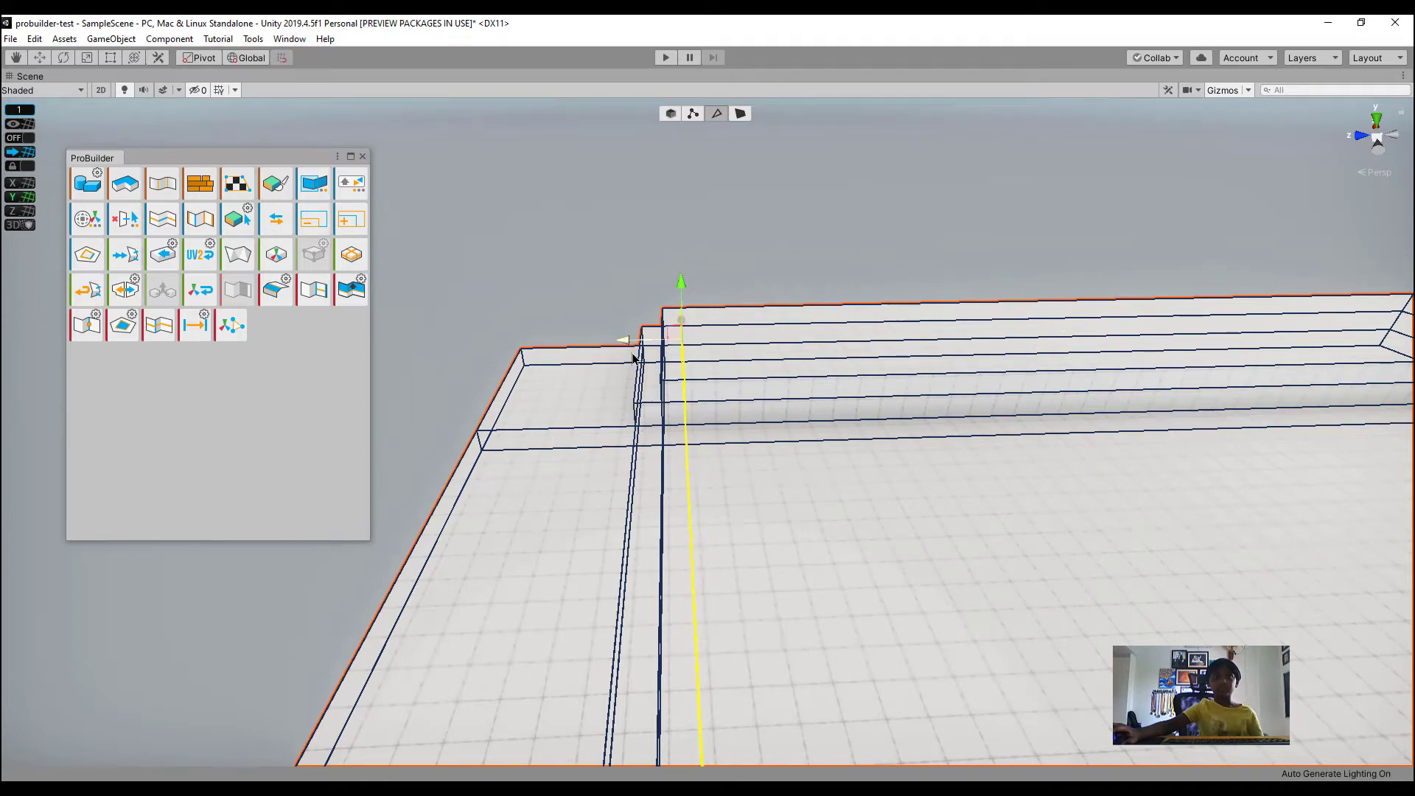
In face selection mode, extrude the block's large top face beyond the new tread and lift it slightly as the third step
{"action": "left_click", "coordinate": [740, 113]}
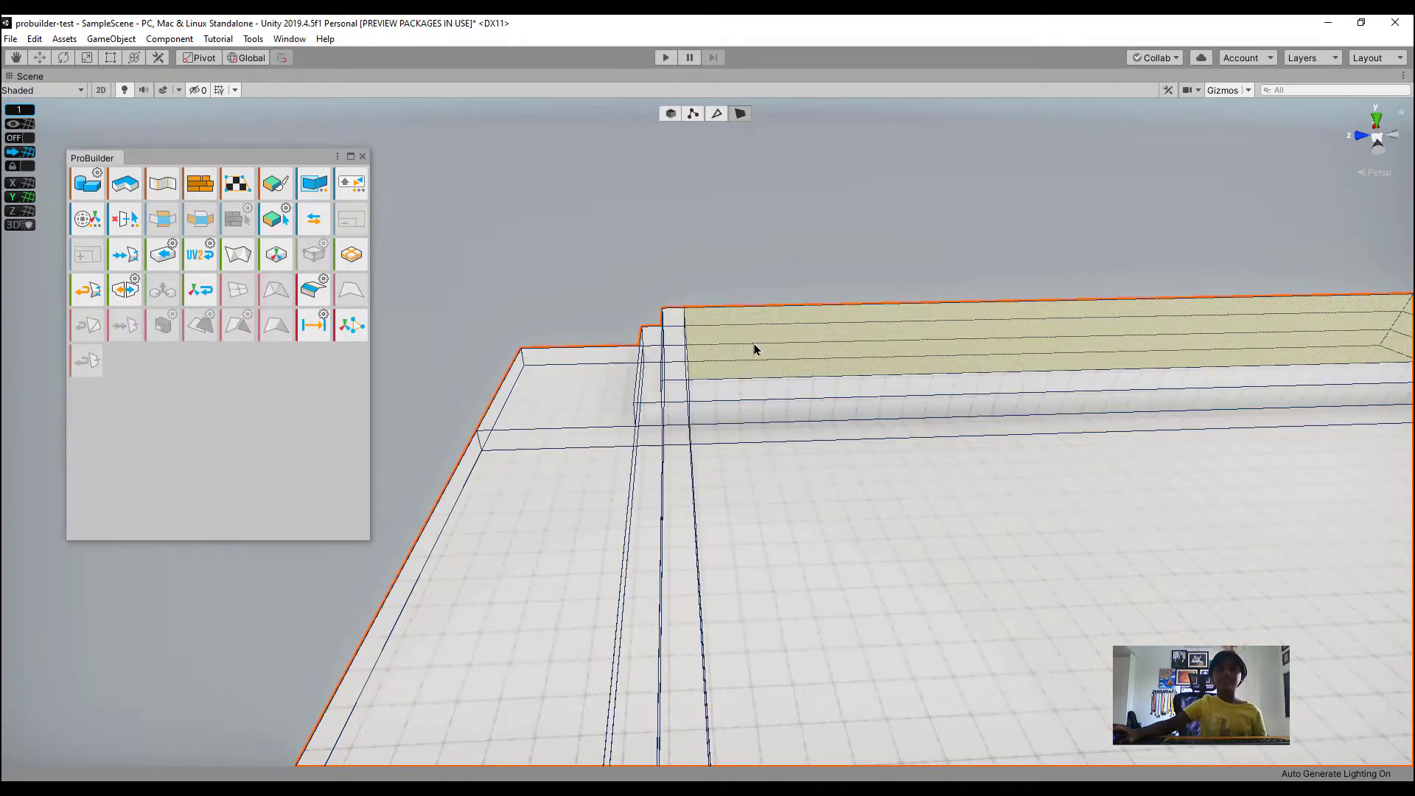
{"action": "left_click", "coordinate": [752, 347]}
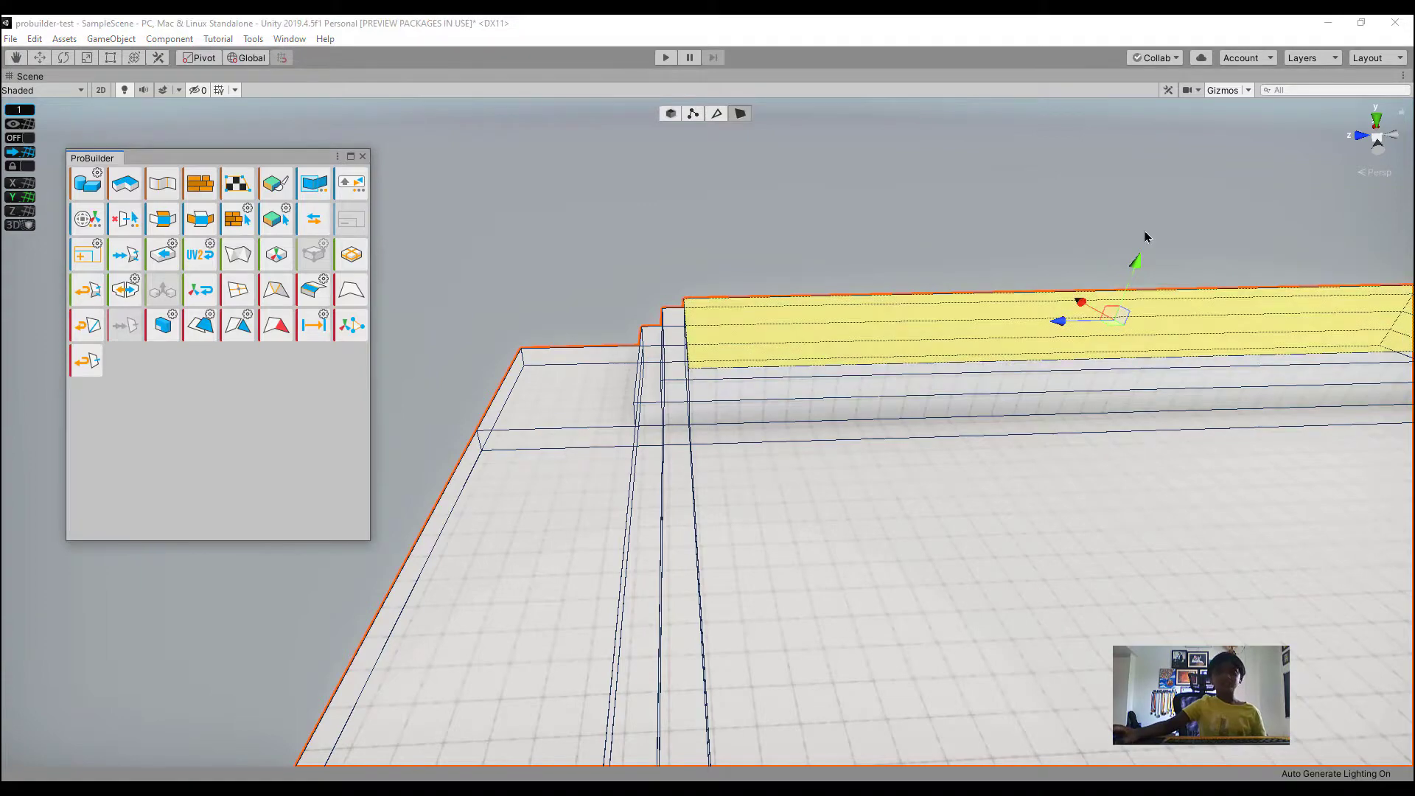
{"action": "left_click_drag", "start_coordinate": [1135, 264], "coordinate": [919, 363]}
{"action": "right_click_drag", "start_coordinate": [919, 362], "coordinate": [899, 362]}
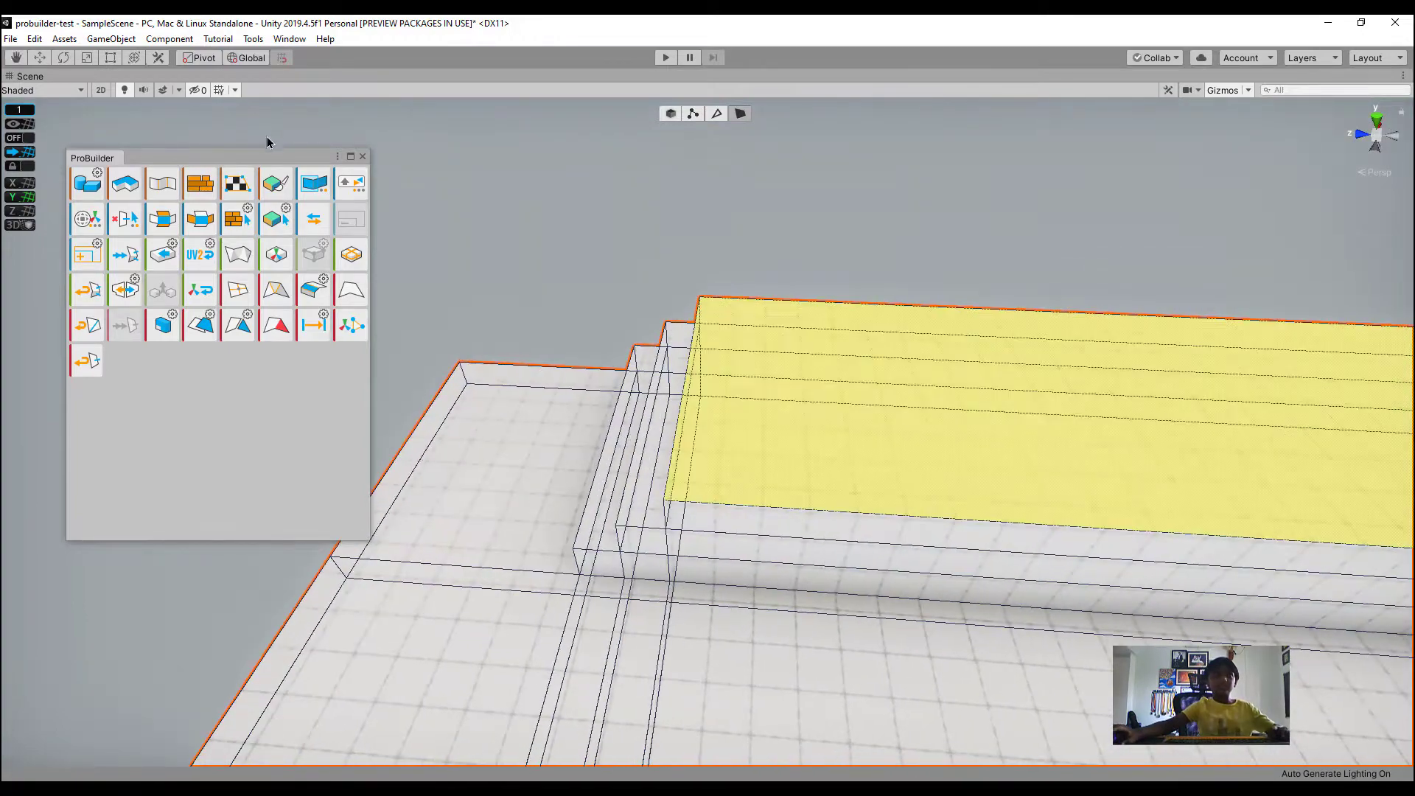
Build a Stair shape with 42 steps, about 3.69 wide, 5.31 high and 6.8 deep, and close the shape settings
{"action": "left_click", "coordinate": [87, 184]}
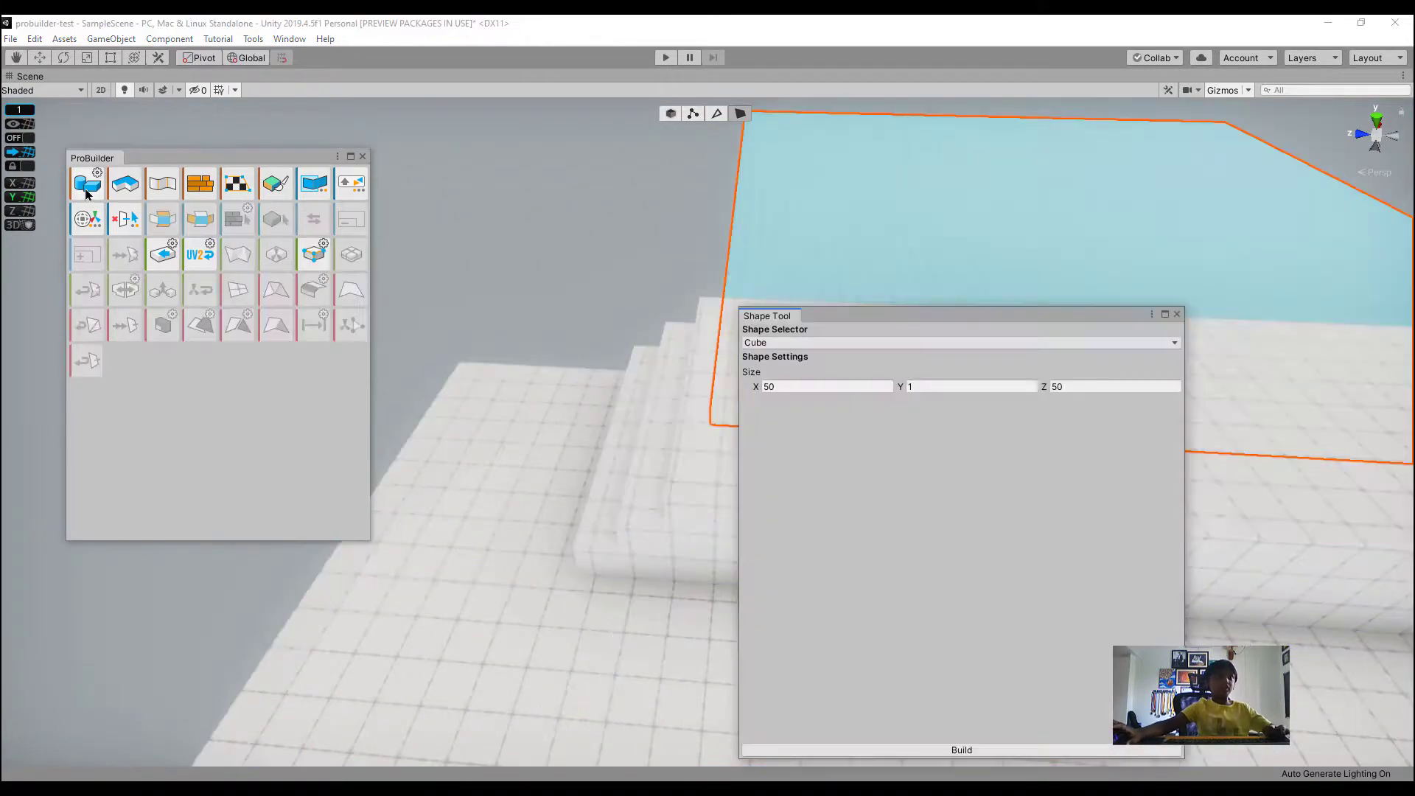
{"action": "left_click", "coordinate": [762, 344]}
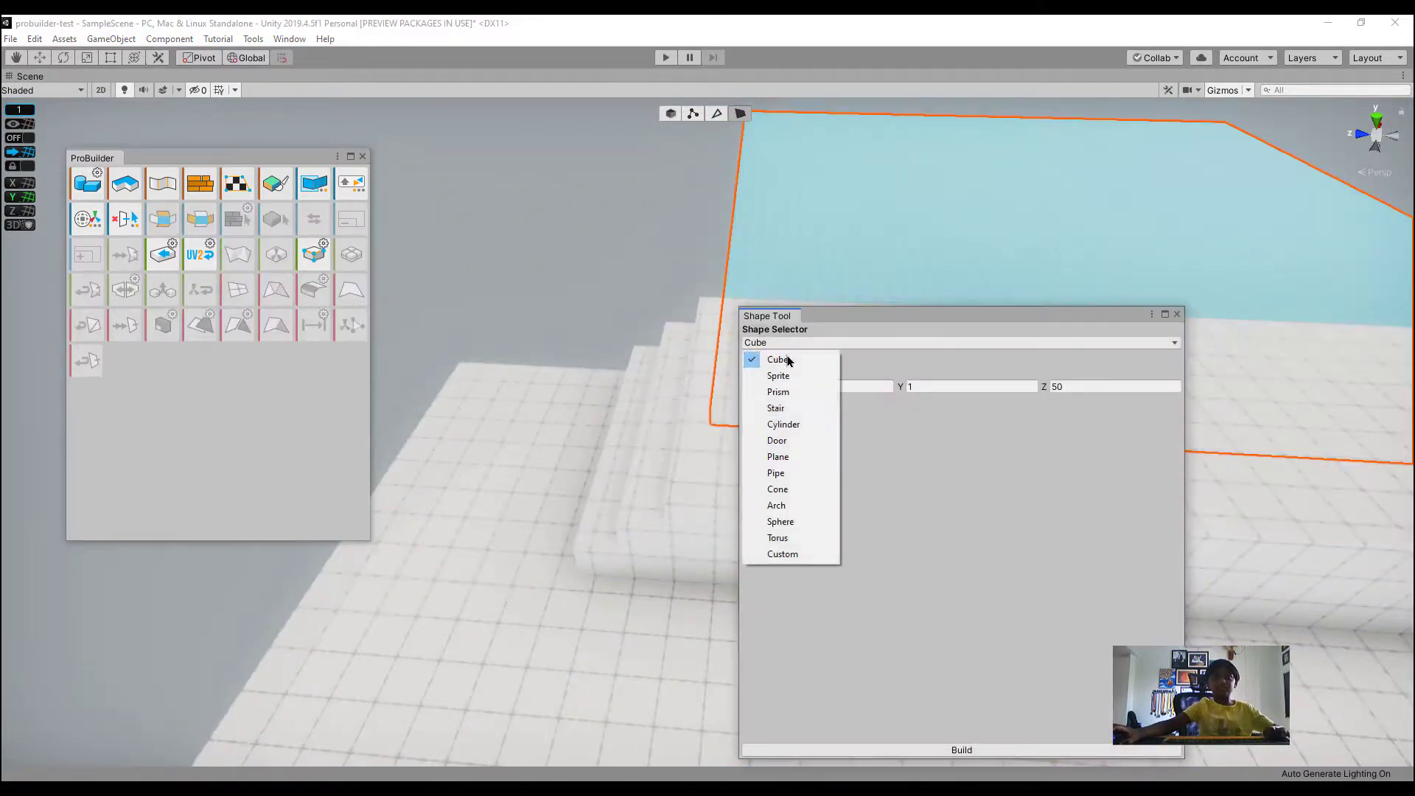
{"action": "left_click", "coordinate": [792, 410]}
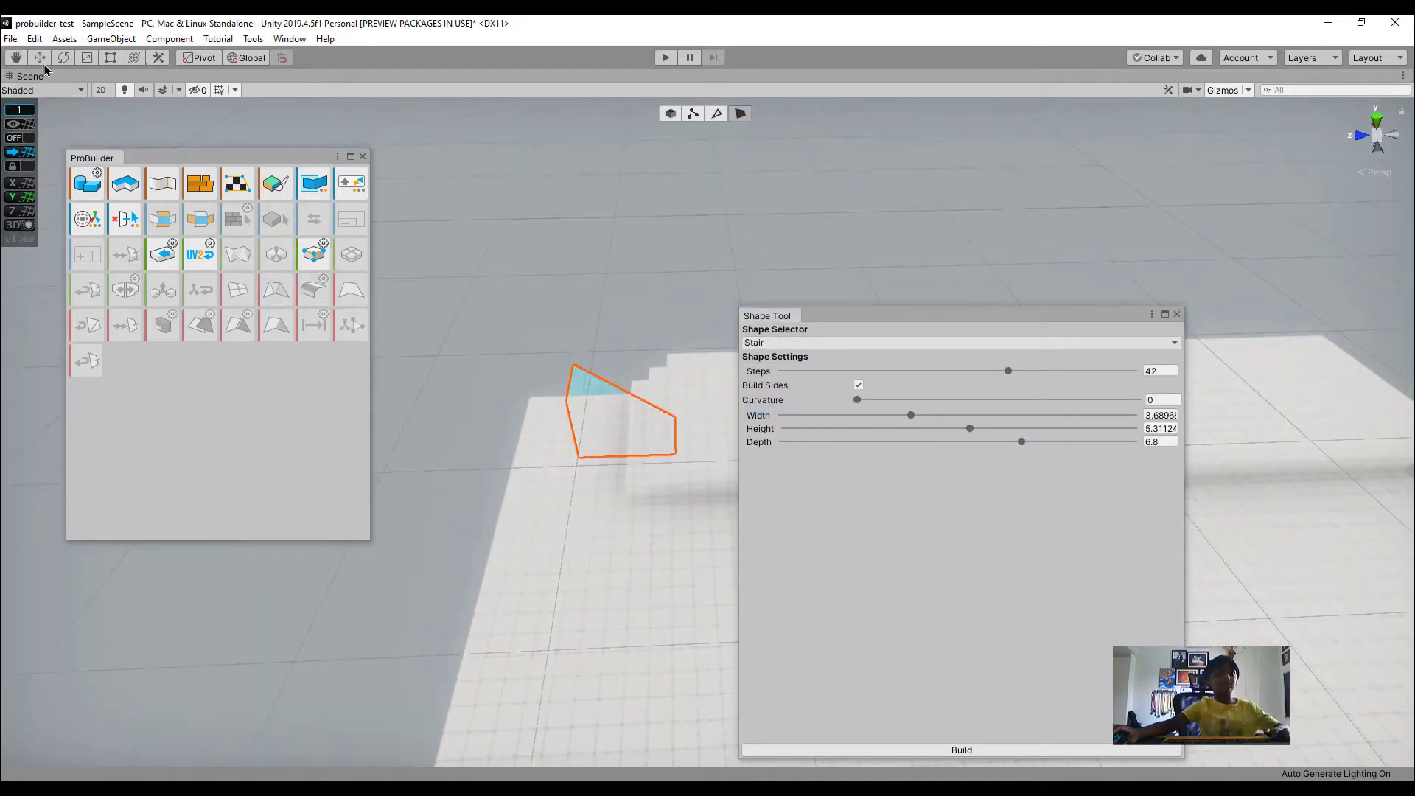
{"action": "left_click", "coordinate": [972, 749]}
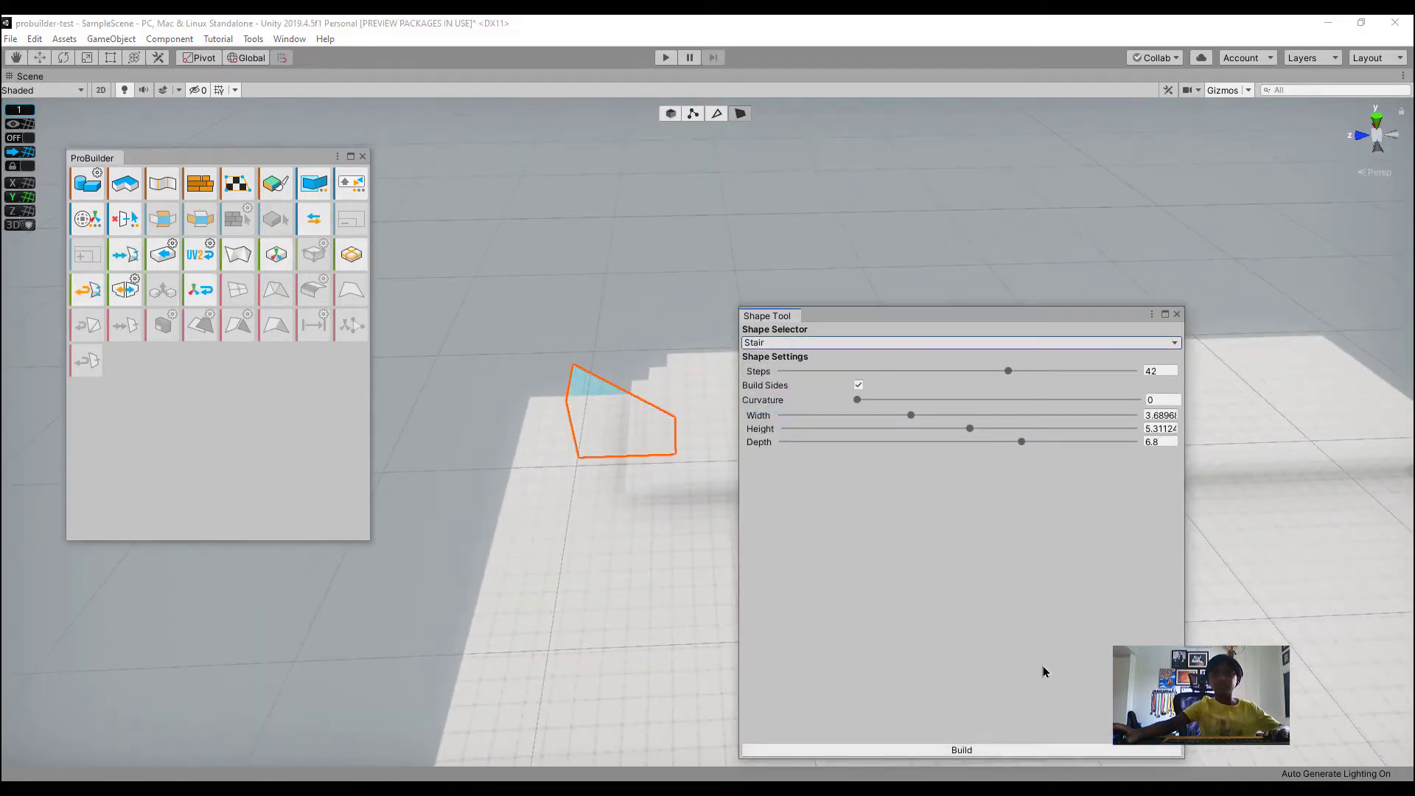
{"action": "left_click", "coordinate": [1177, 315]}
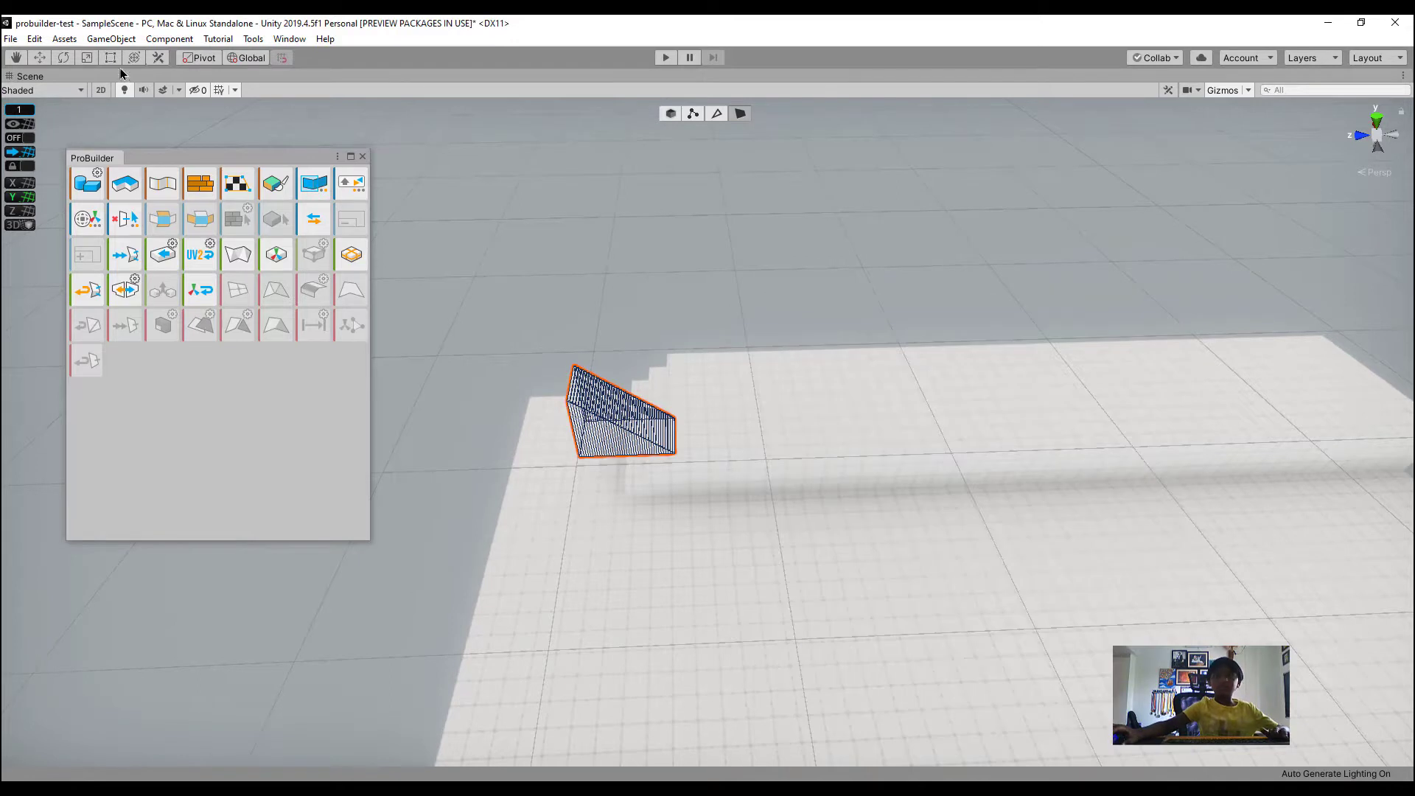
In object selection mode, raise the new staircase above the platform, and view it in vertex, edge and face selection modes
{"action": "left_click", "coordinate": [671, 116]}
{"action": "left_click_drag", "start_coordinate": [710, 451], "coordinate": [767, 305]}
{"action": "key", "text": "f"}
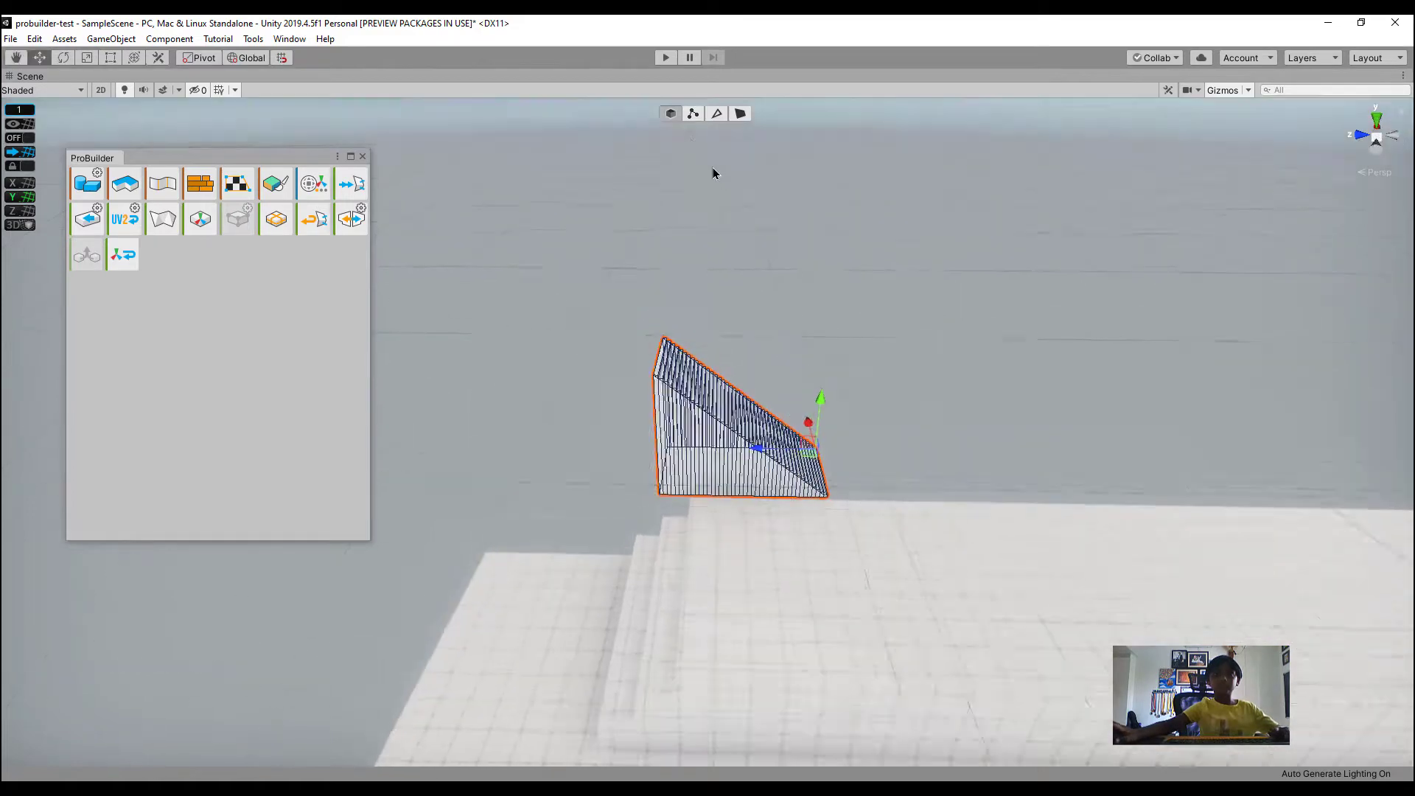
{"action": "left_click", "coordinate": [694, 115]}
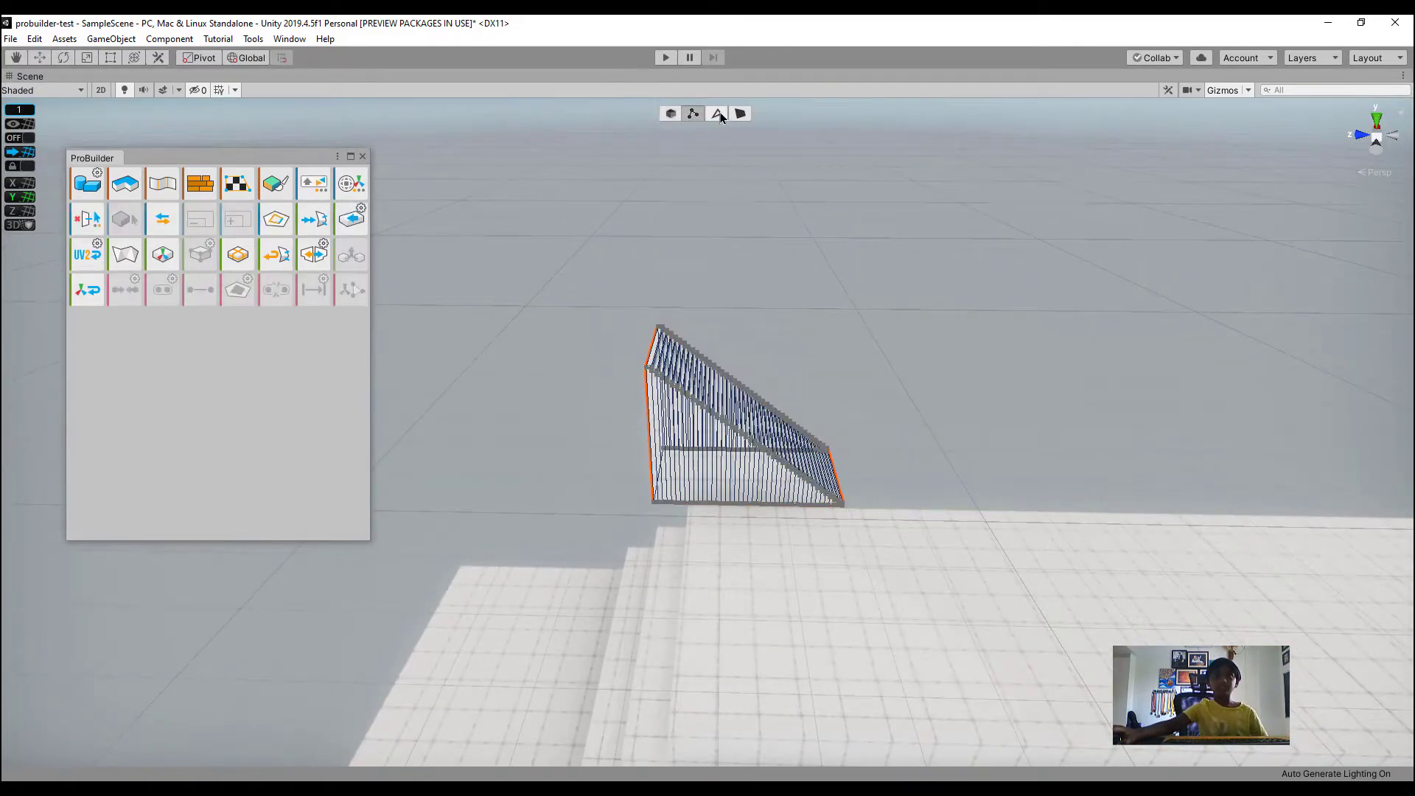
{"action": "left_click", "coordinate": [717, 114]}
{"action": "left_click", "coordinate": [741, 114]}
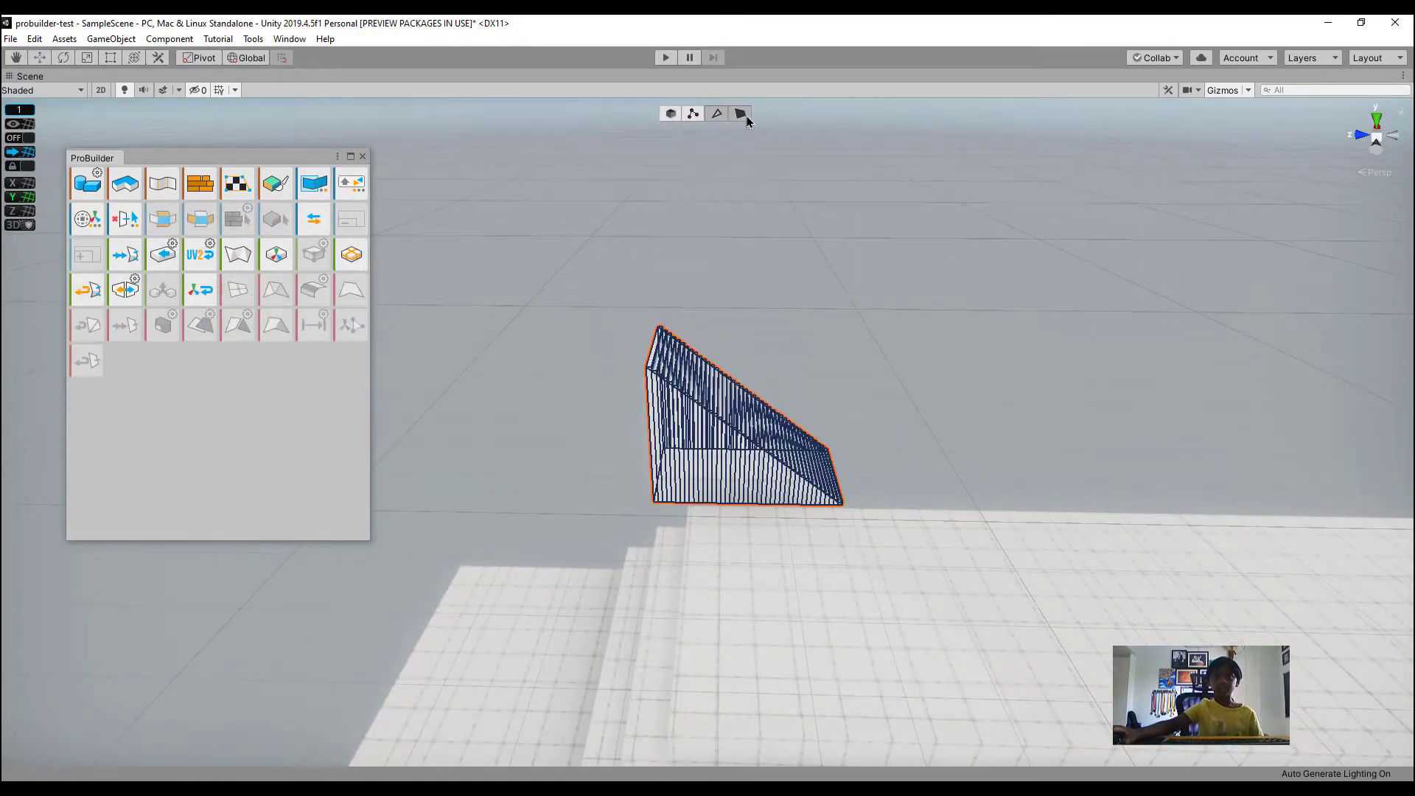
{"action": "left_click", "coordinate": [671, 115]}
Try turning the staircase and positioning it on the raised platform behind the extruded steps, and delete it
{"action": "left_click_drag", "start_coordinate": [660, 258], "coordinate": [890, 254], "text": "alt"}
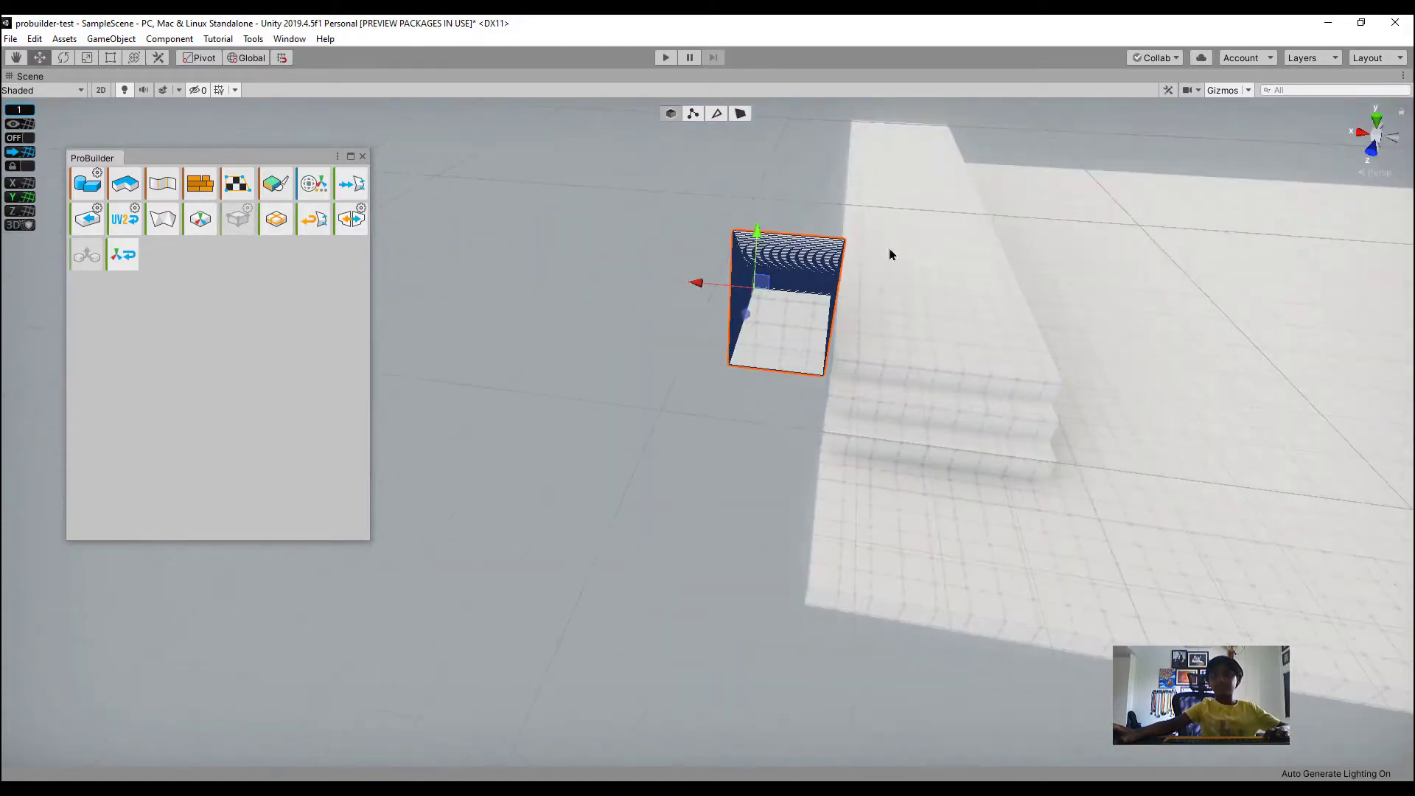
{"action": "left_click_drag", "start_coordinate": [768, 301], "coordinate": [918, 273]}
{"action": "right_click_drag", "start_coordinate": [1029, 212], "coordinate": [1029, 212]}
{"action": "key", "text": "w"}
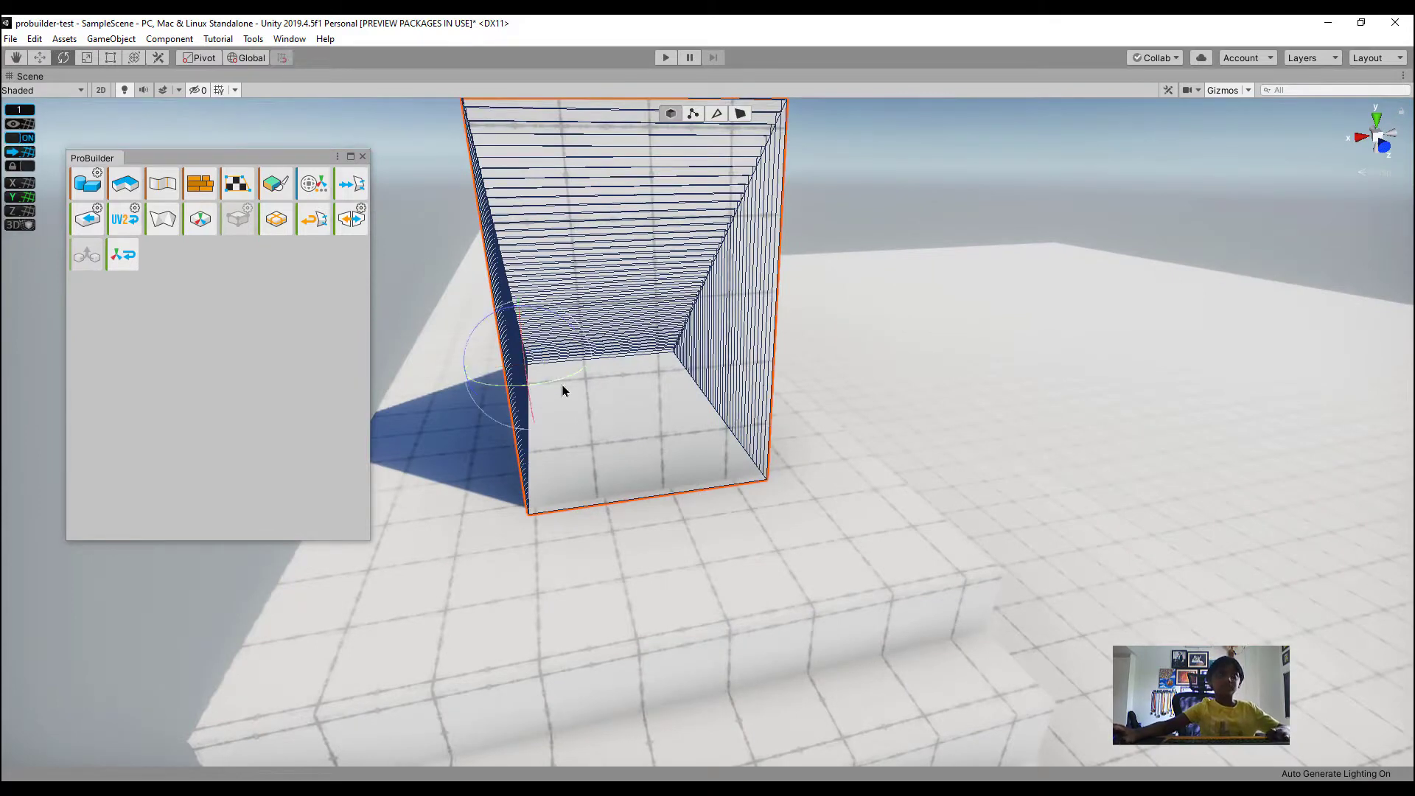
{"action": "left_click_drag", "start_coordinate": [764, 401], "coordinate": [635, 483]}
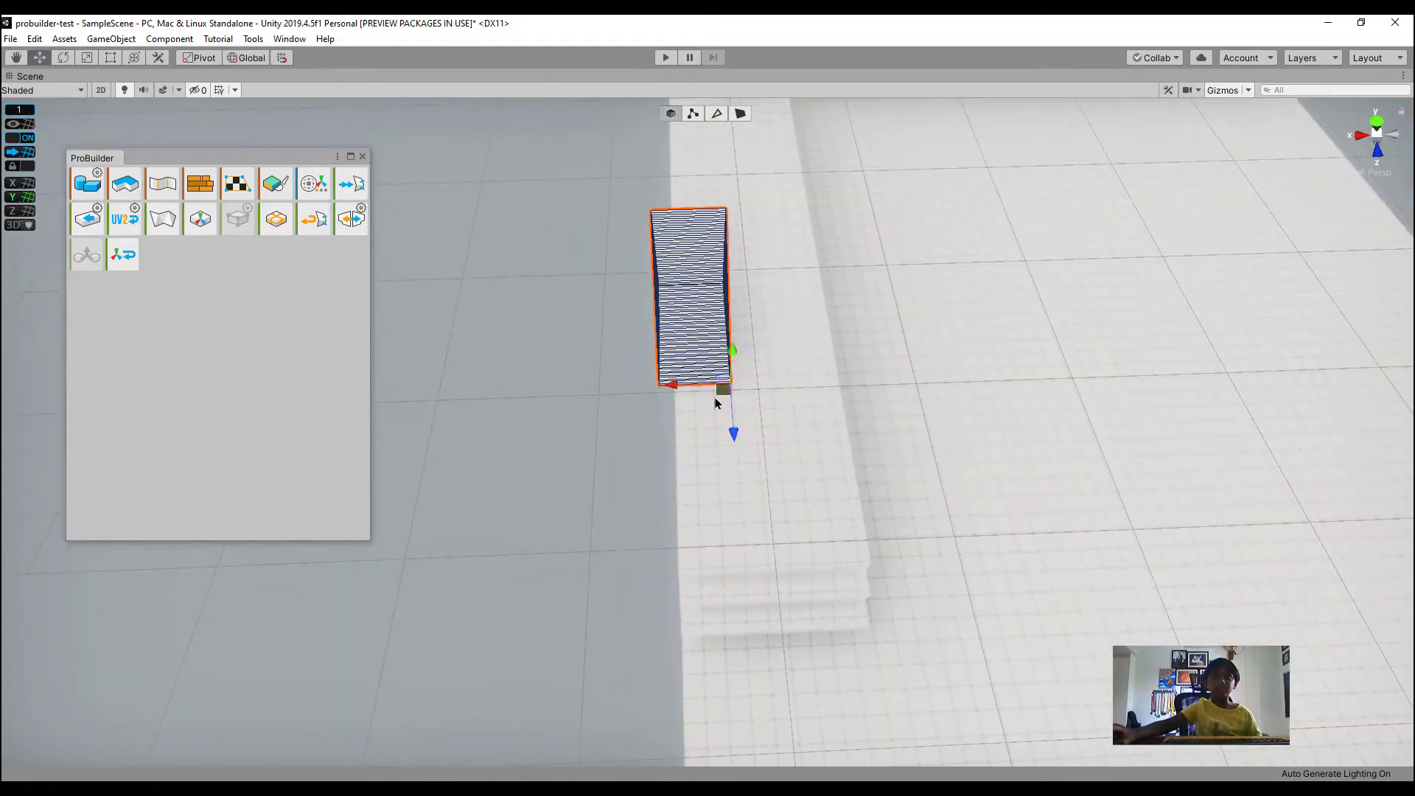
{"action": "left_click_drag", "start_coordinate": [717, 396], "coordinate": [441, 417]}
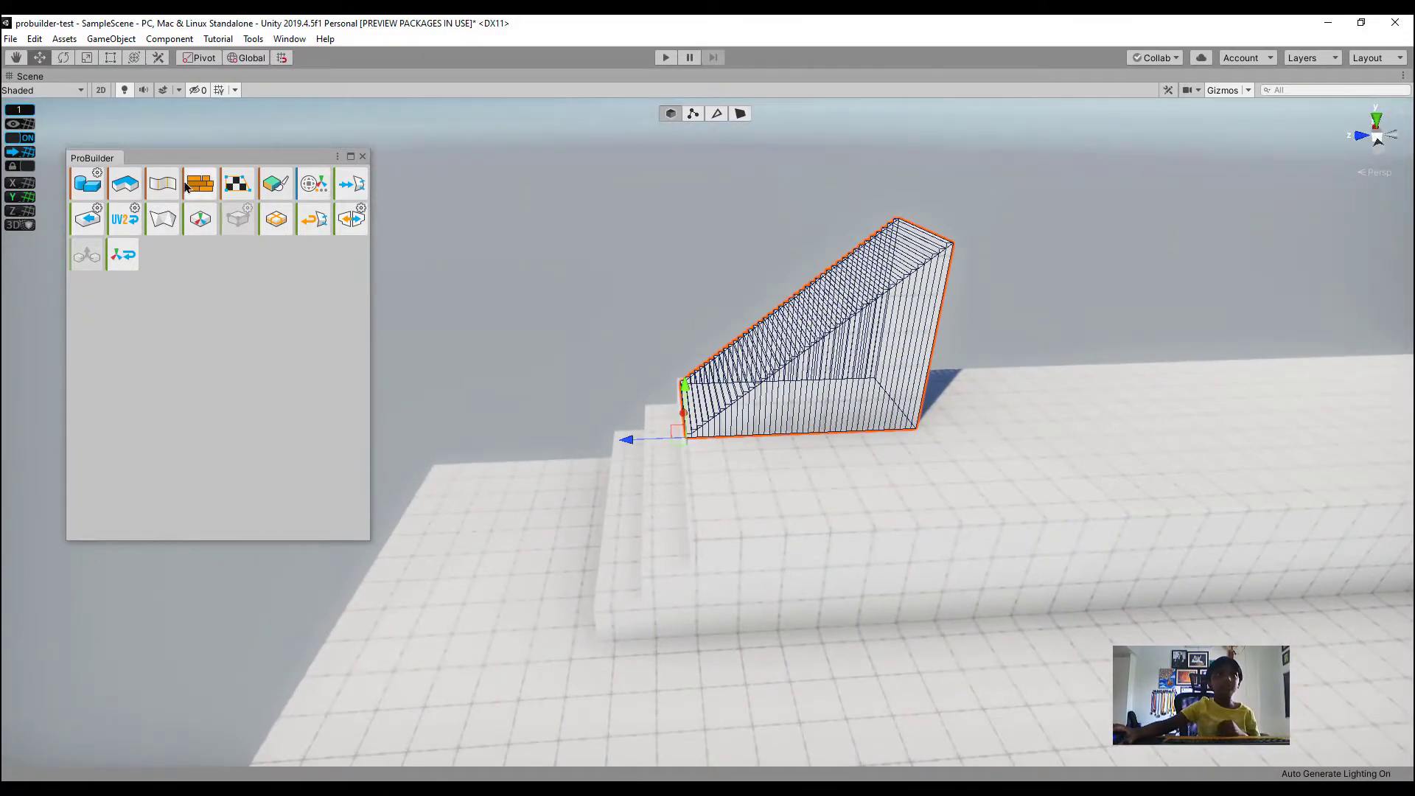
{"action": "key", "text": "Delete"}
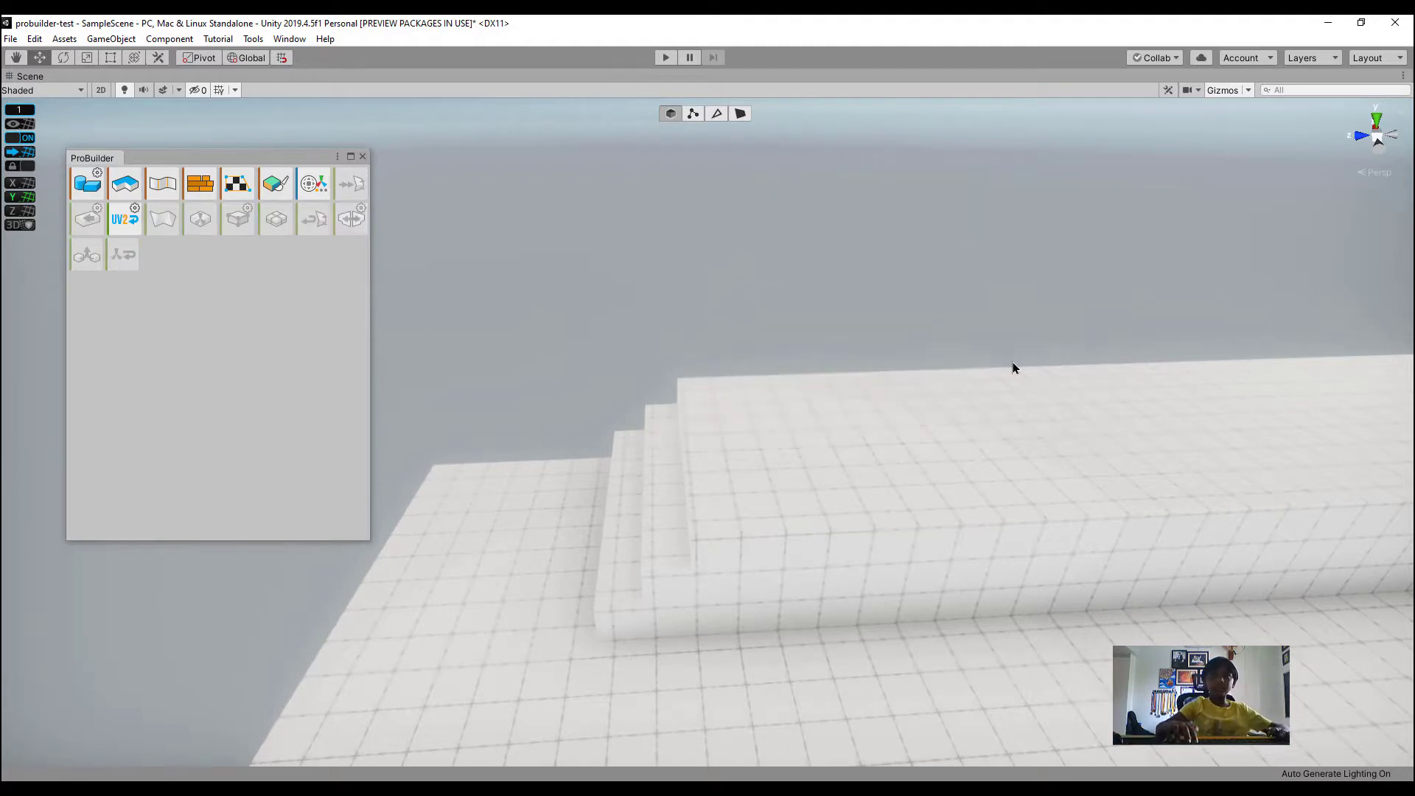
Start a new Stair shape with 14 steps, height about 9.09, depth 10 and width about 4.69
{"action": "left_click", "coordinate": [87, 188]}
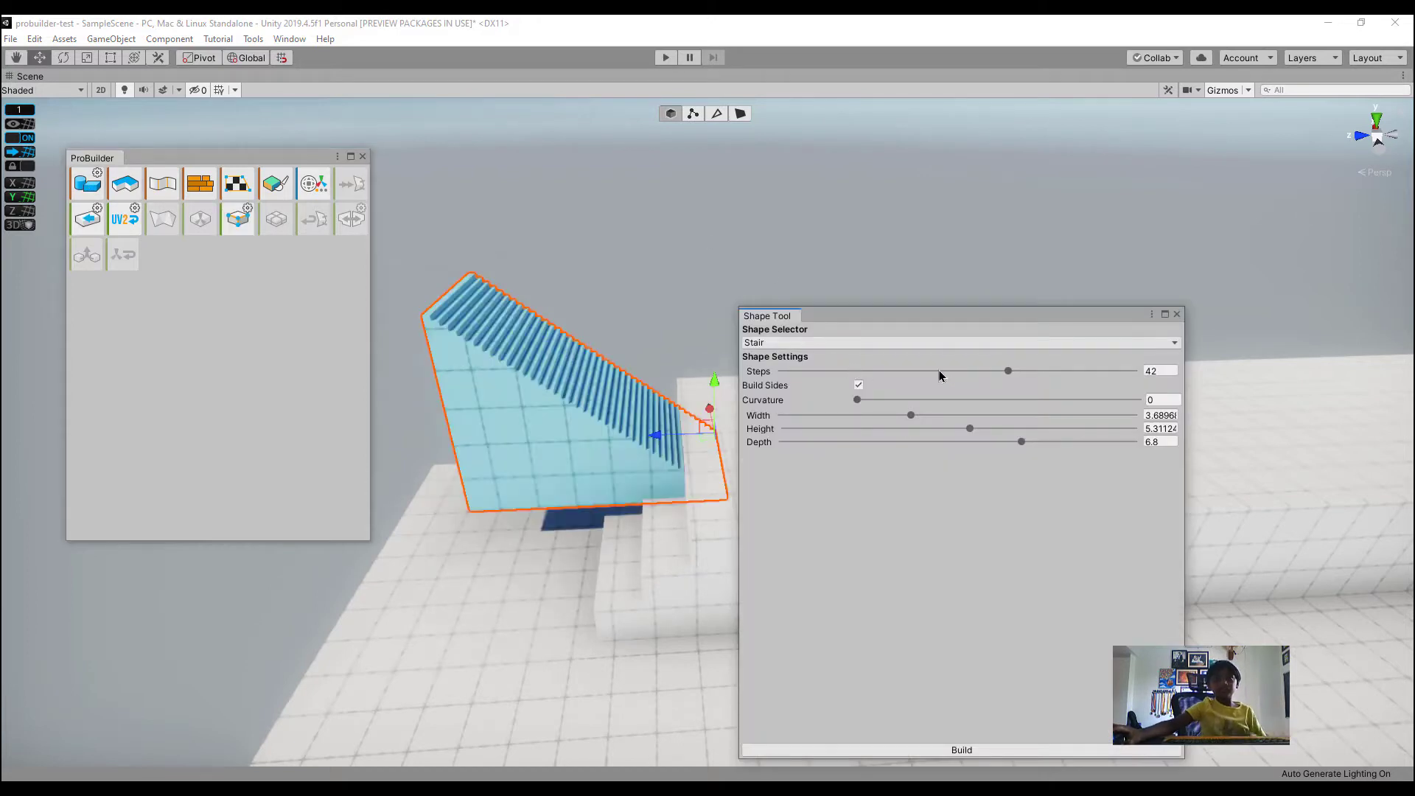
{"action": "left_click_drag", "start_coordinate": [1009, 379], "coordinate": [855, 395]}
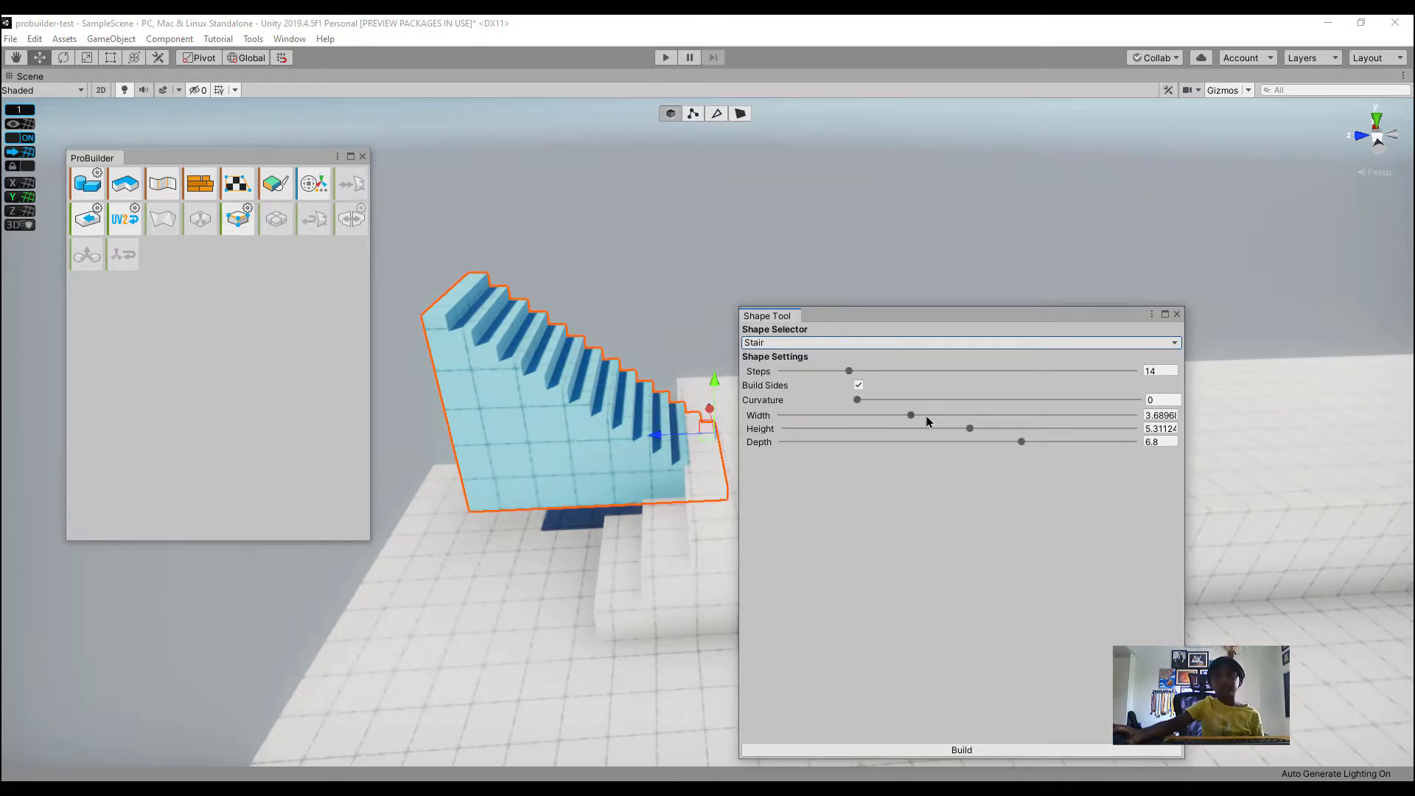
{"action": "left_click_drag", "start_coordinate": [981, 432], "coordinate": [1105, 442]}
{"action": "left_click_drag", "start_coordinate": [1017, 442], "coordinate": [1209, 461]}
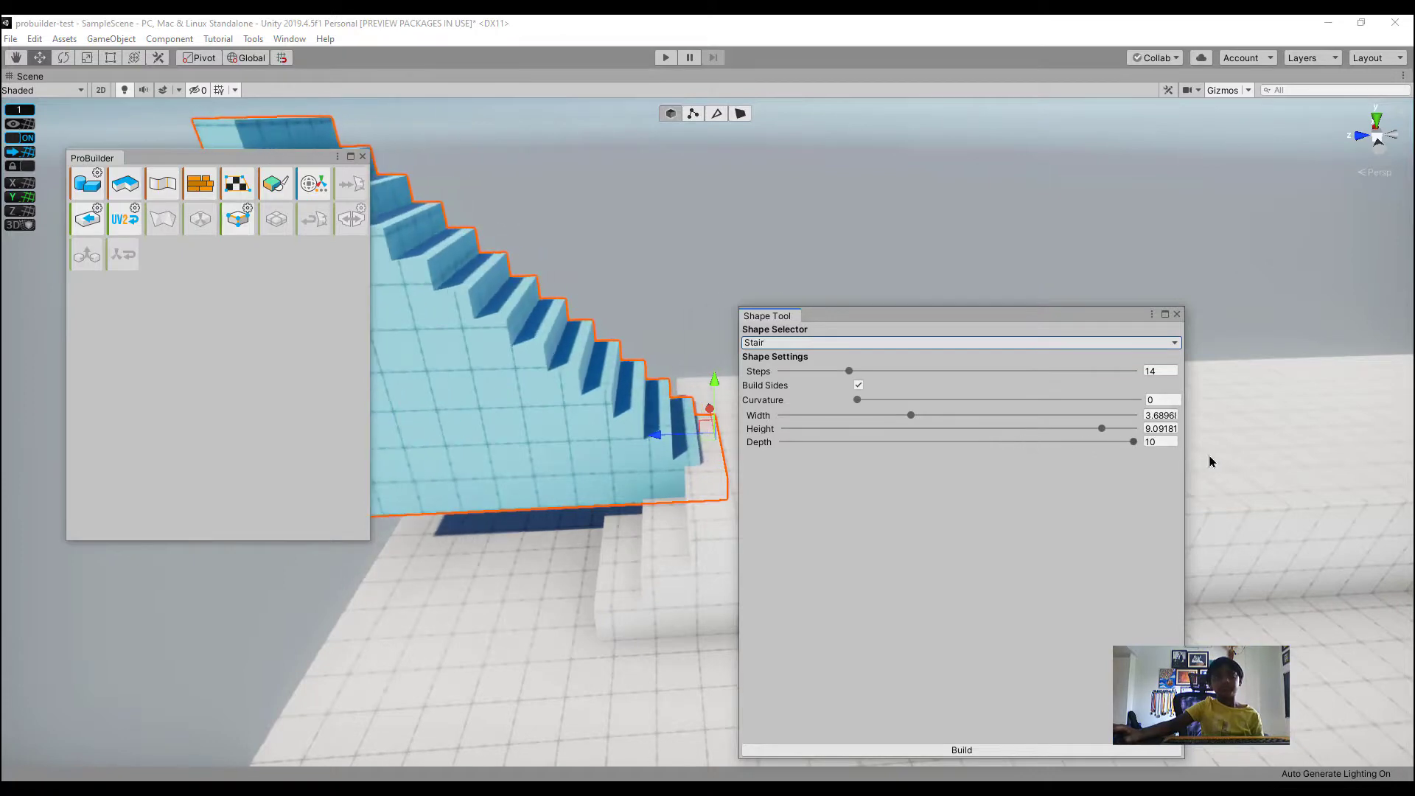
{"action": "left_click_drag", "start_coordinate": [913, 417], "coordinate": [946, 471]}
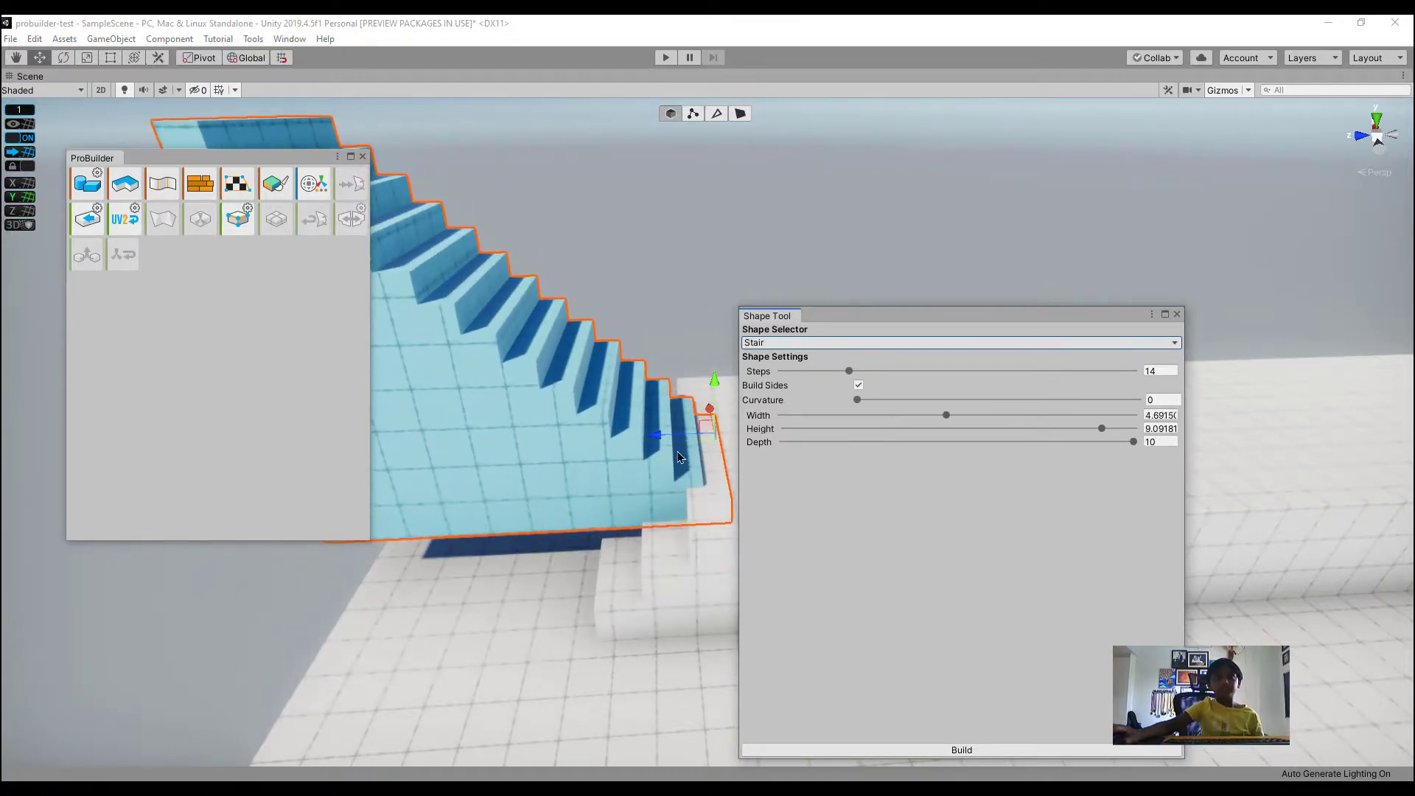
Shift the stair preview sideways to the platform's outer edge and widen it to about 8.33
{"action": "right_click_drag", "start_coordinate": [682, 460], "coordinate": [790, 486]}
{"action": "key", "text": "a"}
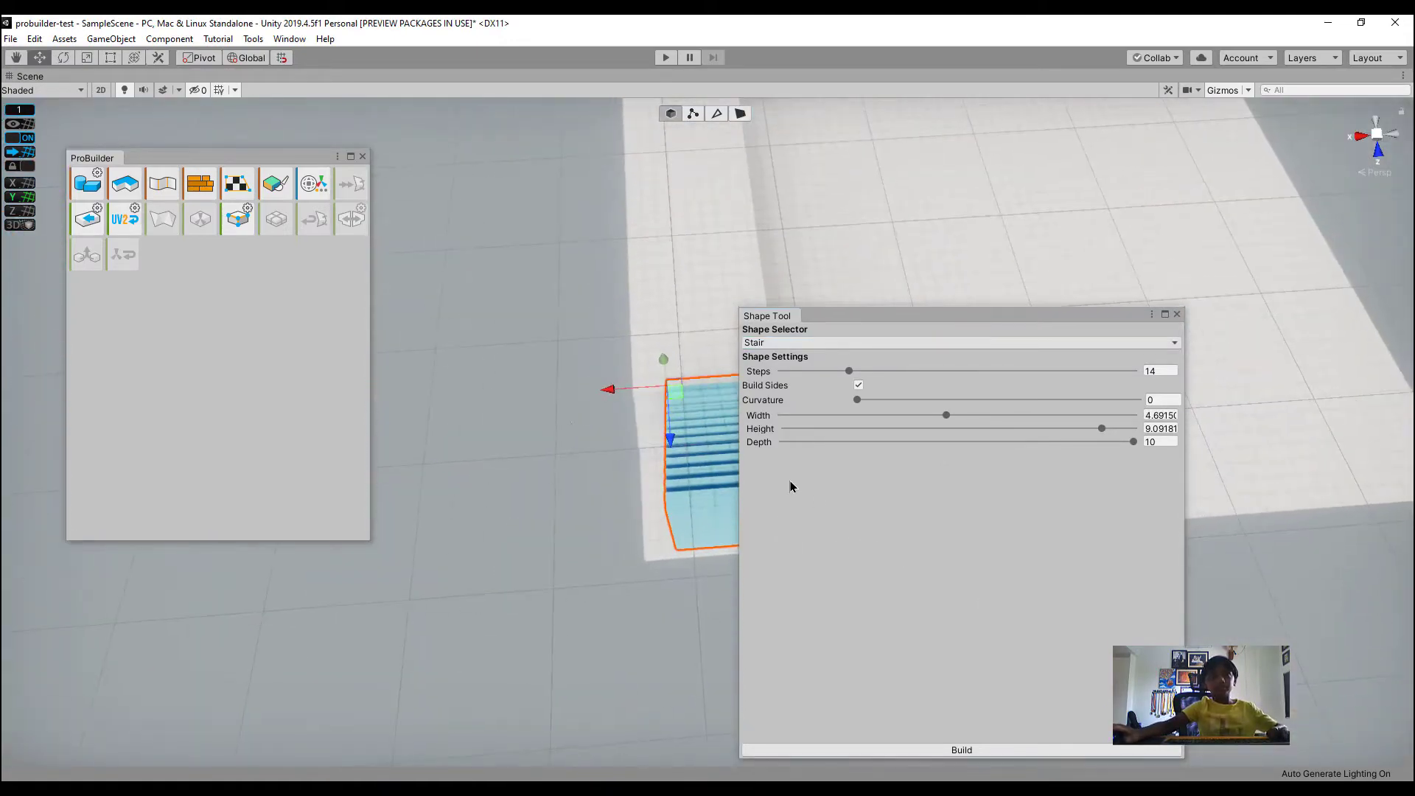
{"action": "left_click_drag", "start_coordinate": [596, 404], "coordinate": [583, 408]}
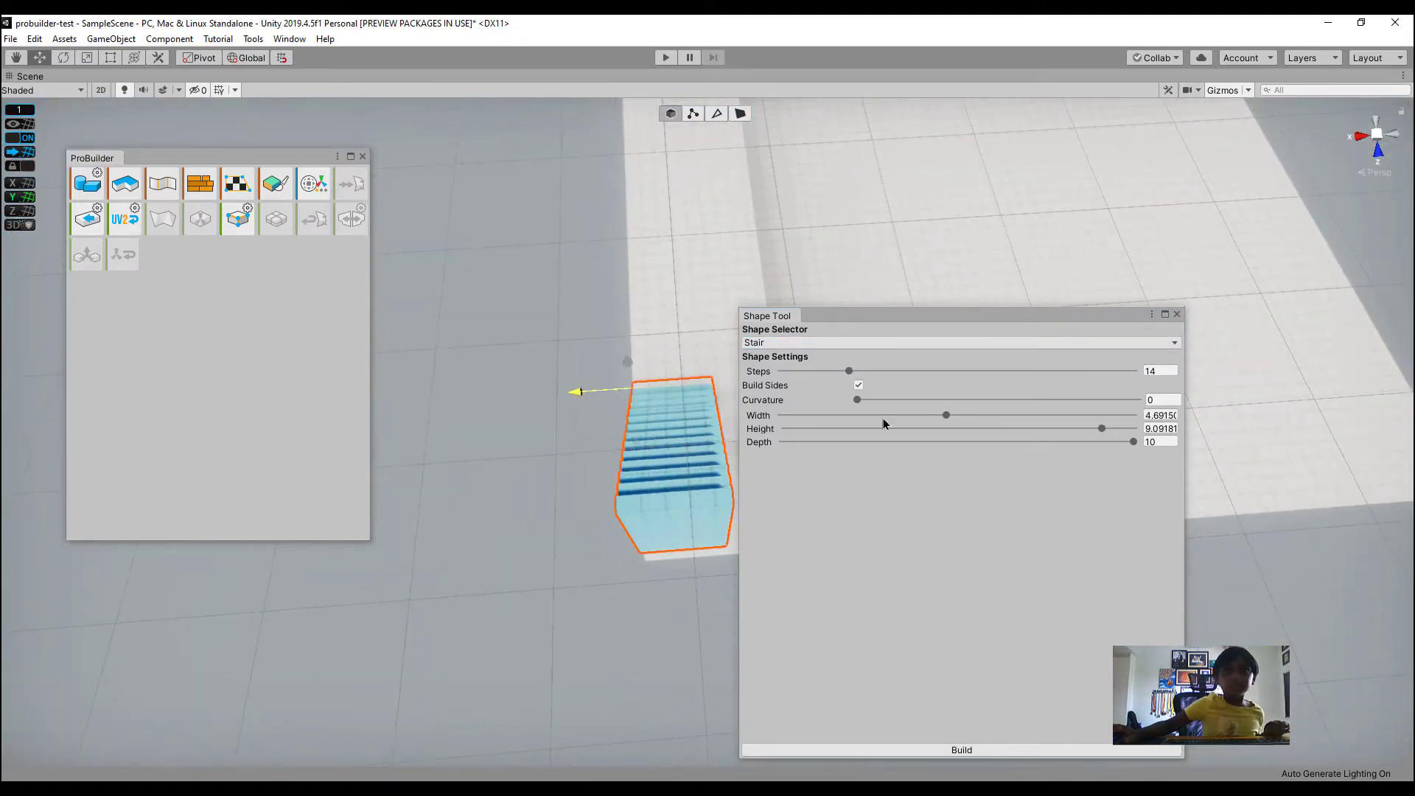
{"action": "left_click_drag", "start_coordinate": [950, 421], "coordinate": [988, 422]}
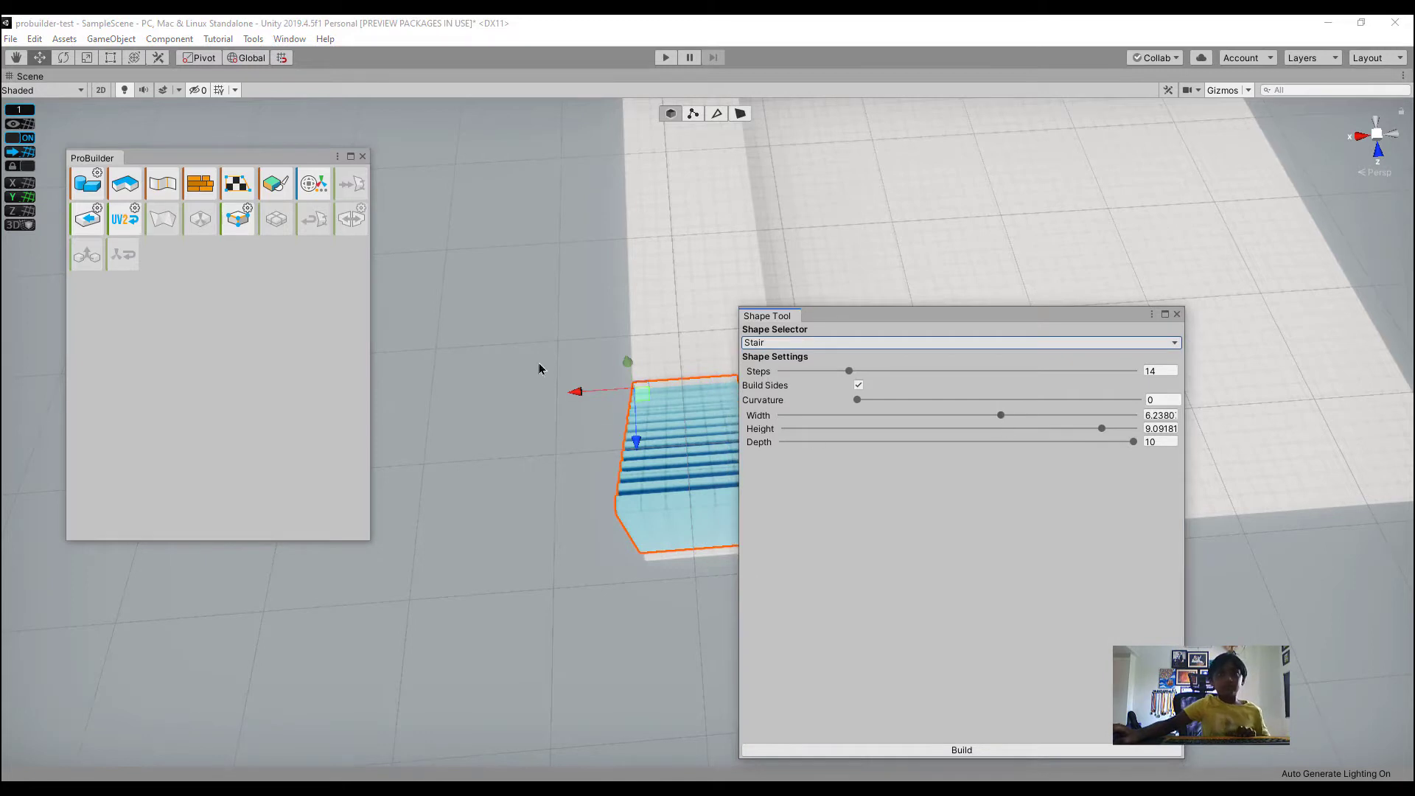
{"action": "right_click_drag", "start_coordinate": [538, 368], "coordinate": [524, 369]}
{"action": "left_click_drag", "start_coordinate": [1008, 414], "coordinate": [1042, 422]}
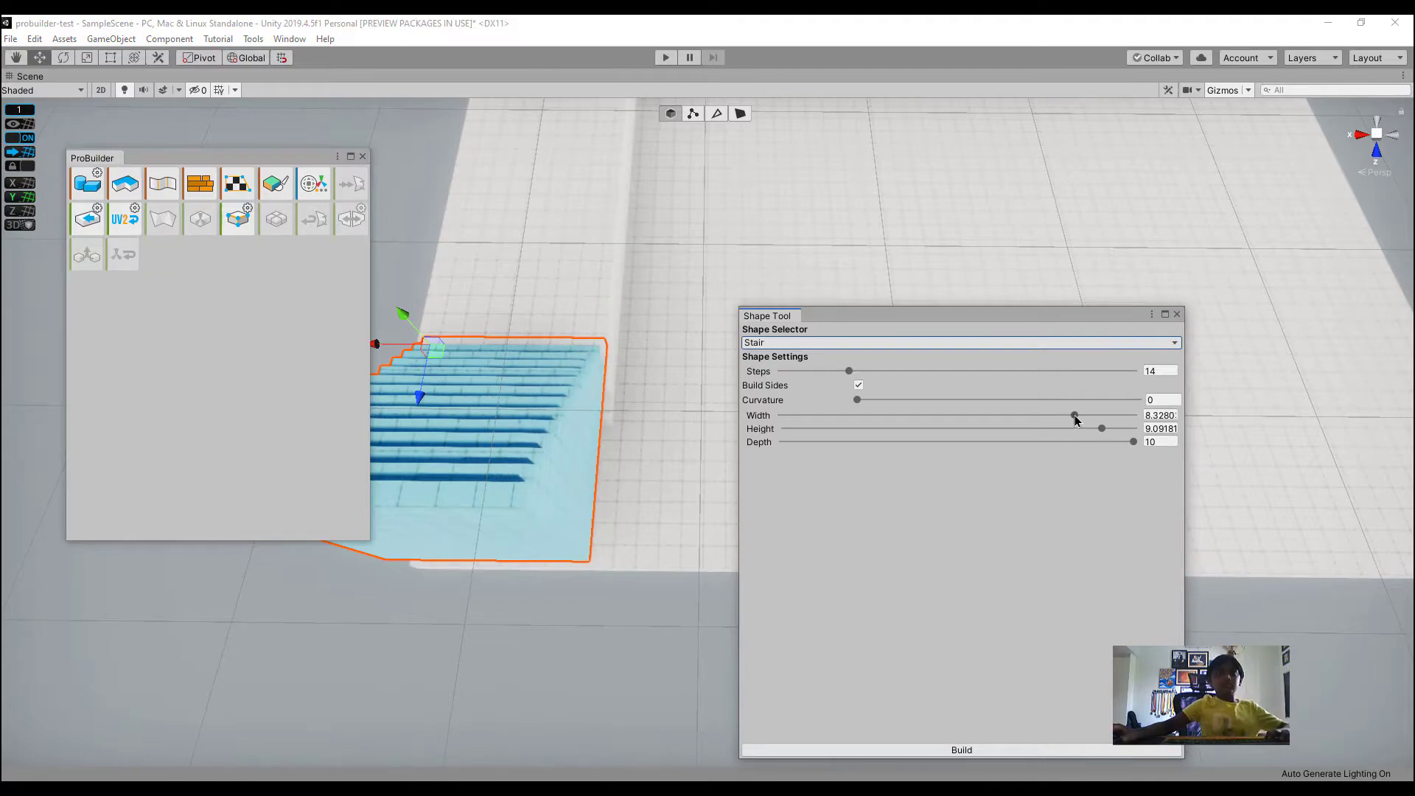
Build the 14-step staircase from the current settings and close the shape settings
{"action": "right_click_drag", "start_coordinate": [638, 375], "coordinate": [899, 729]}
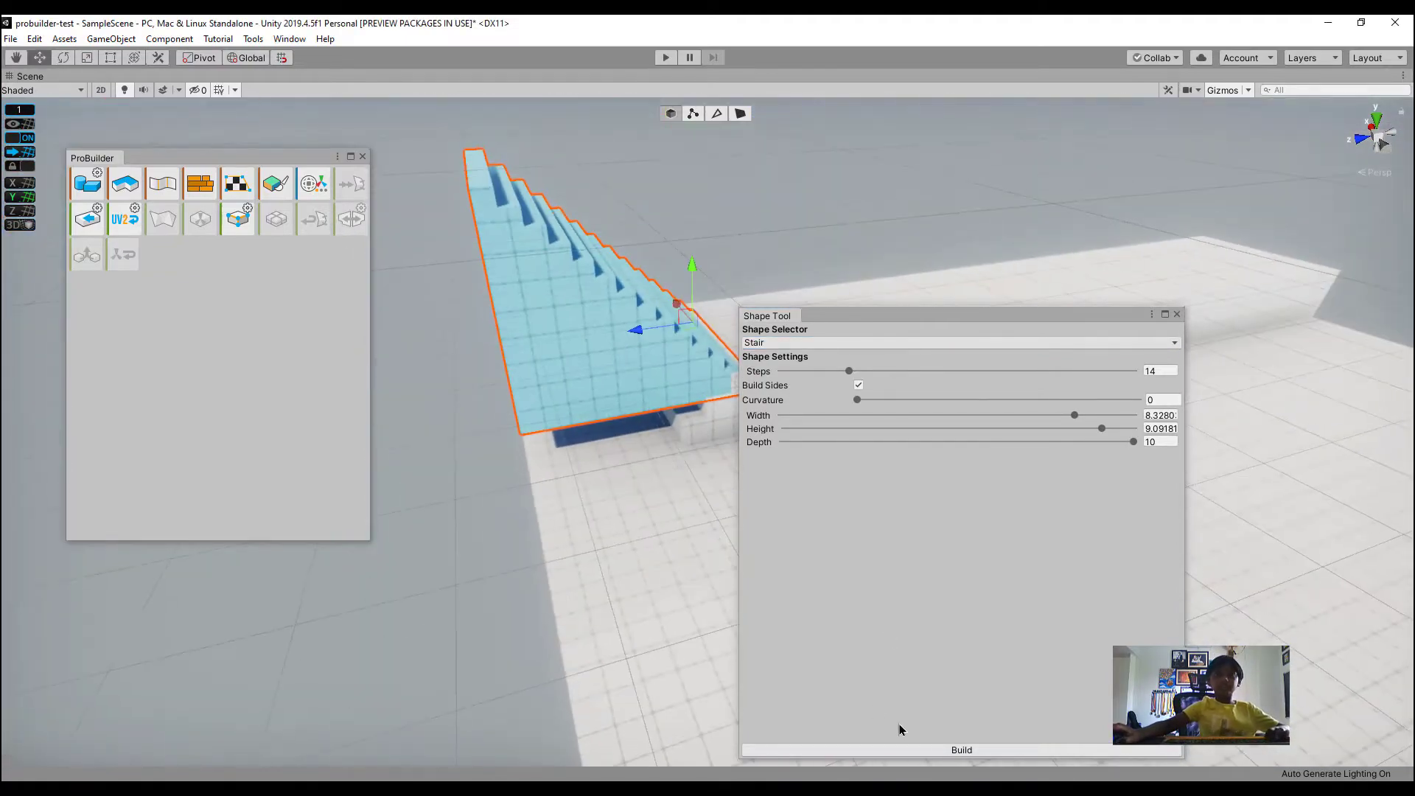
{"action": "left_click", "coordinate": [971, 750]}
{"action": "left_click", "coordinate": [1177, 316]}
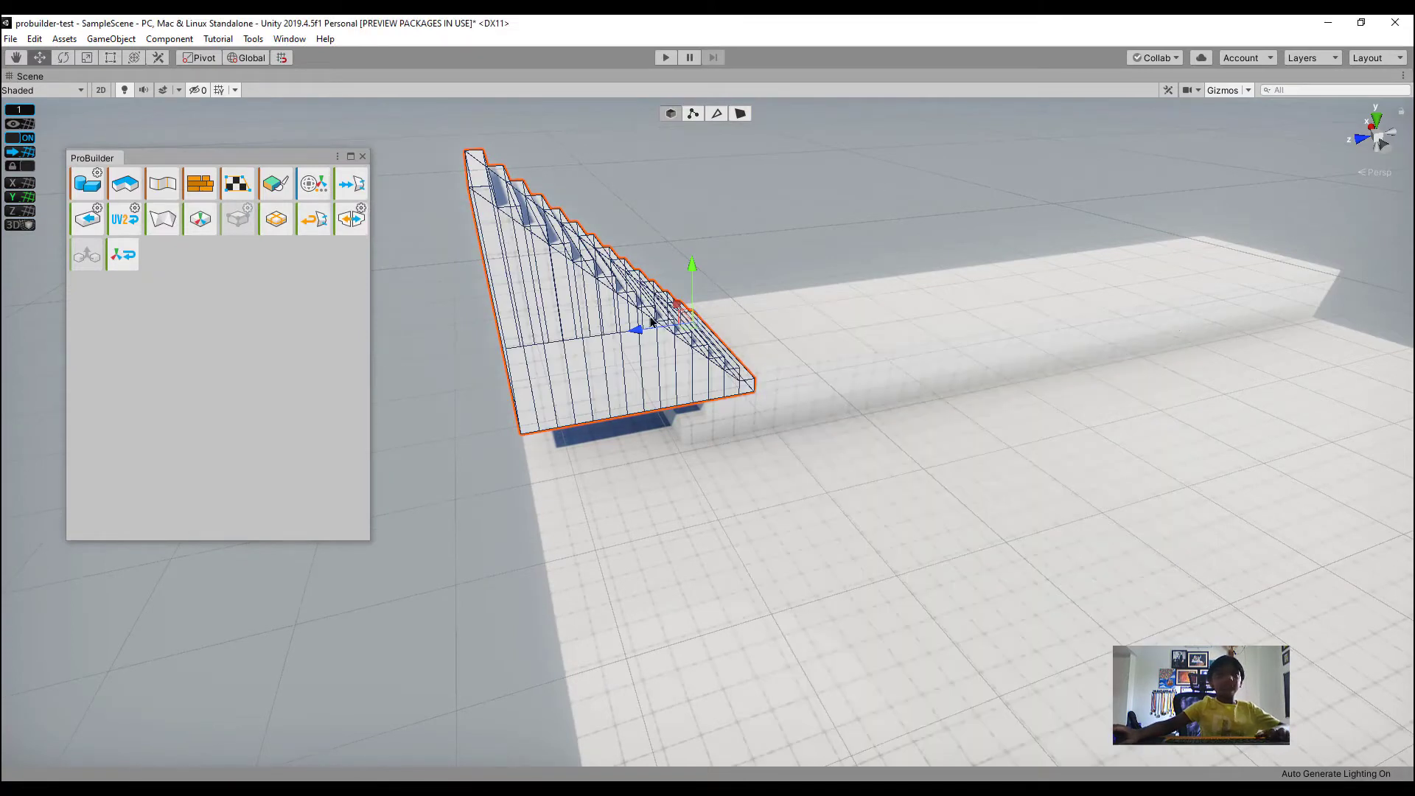
Rotate the 14-step staircase so it climbs away from the extruded steps, and move it onto the raised platform
{"action": "right_click_drag", "start_coordinate": [627, 359], "coordinate": [791, 404]}
{"action": "left_click_drag", "start_coordinate": [532, 378], "coordinate": [540, 385]}
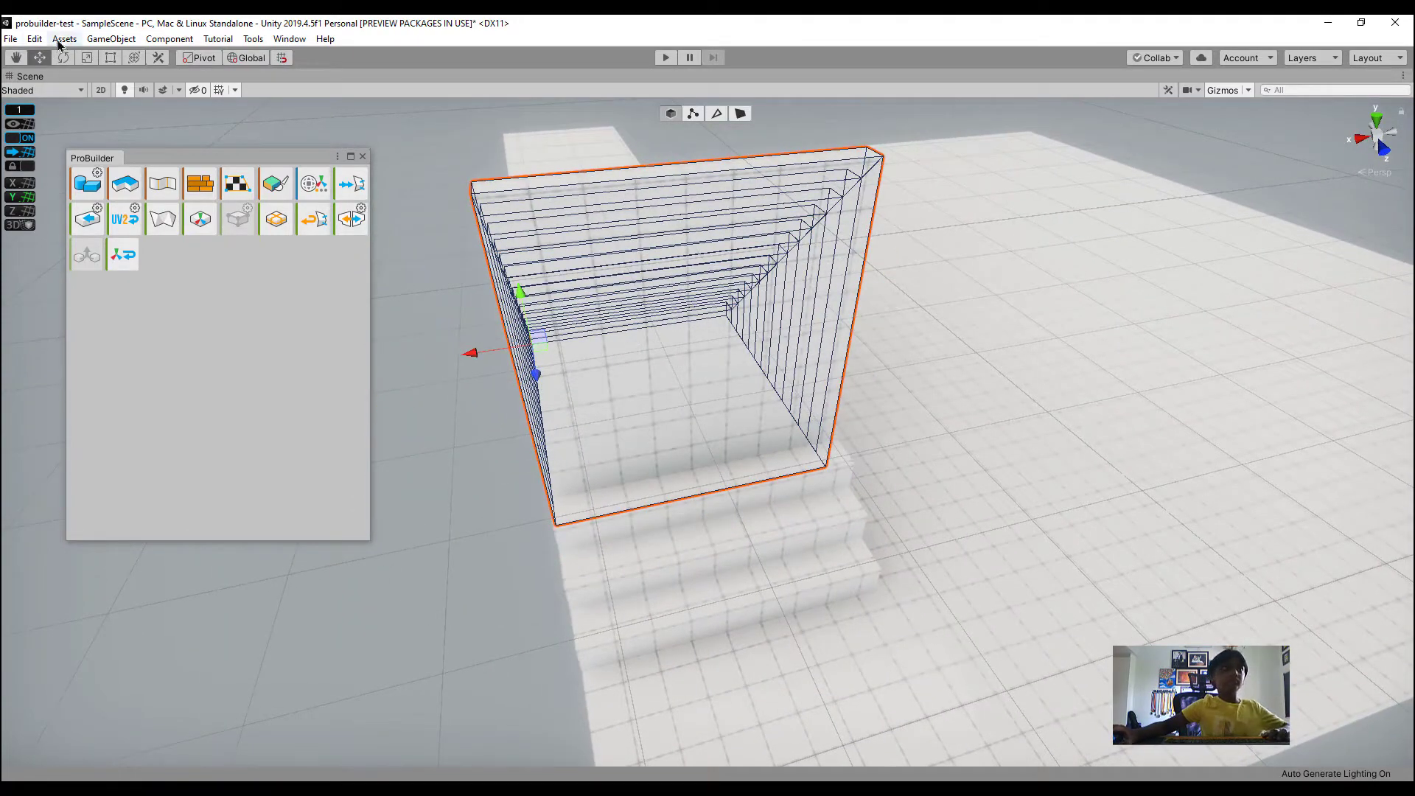
{"action": "left_click_drag", "start_coordinate": [563, 366], "coordinate": [264, 425]}
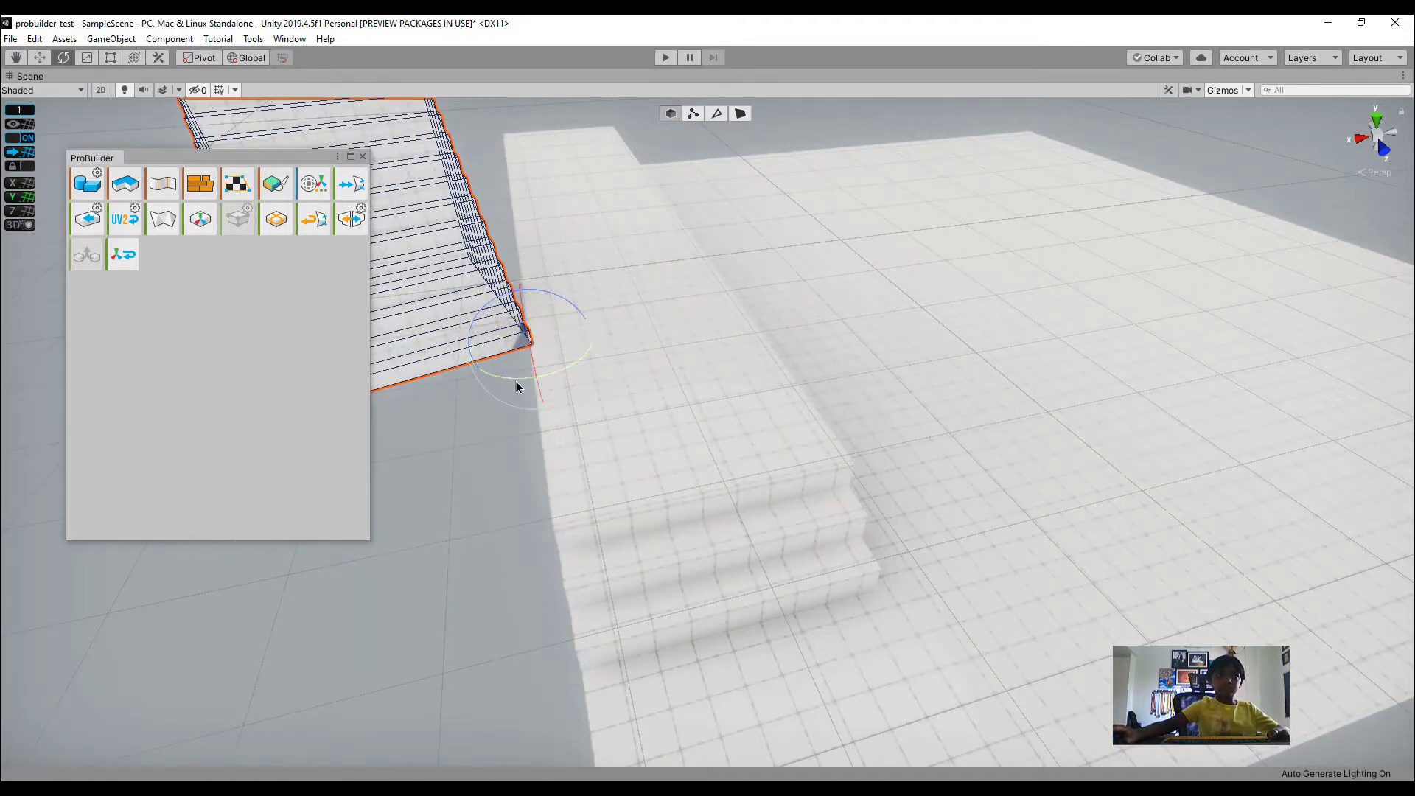
{"action": "left_click_drag", "start_coordinate": [516, 387], "coordinate": [492, 396]}
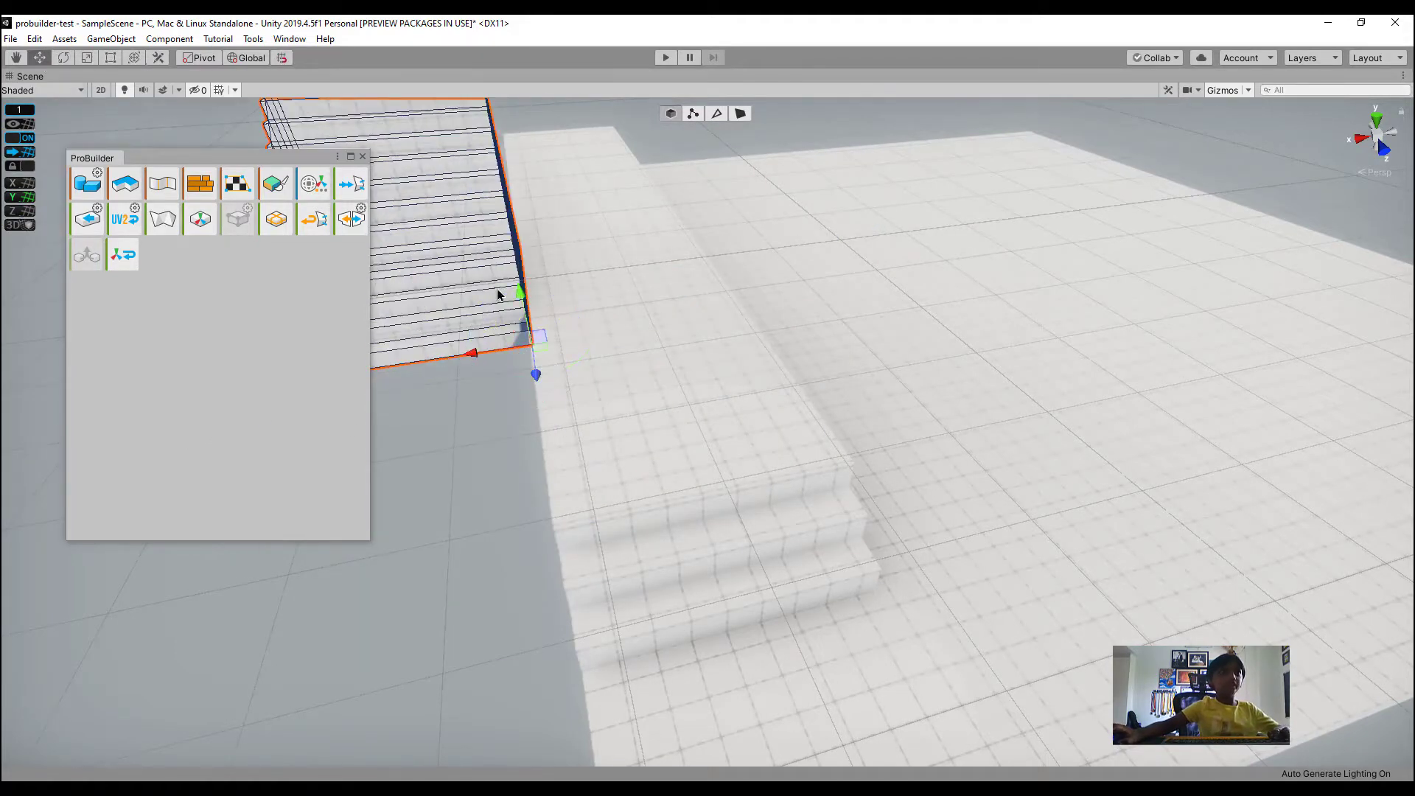
{"action": "left_click_drag", "start_coordinate": [548, 353], "coordinate": [835, 489]}
Turn off ProGrids snapping and fine-position the staircase on the platform behind the top extruded step, near the inner side edge
{"action": "left_click", "coordinate": [20, 138]}
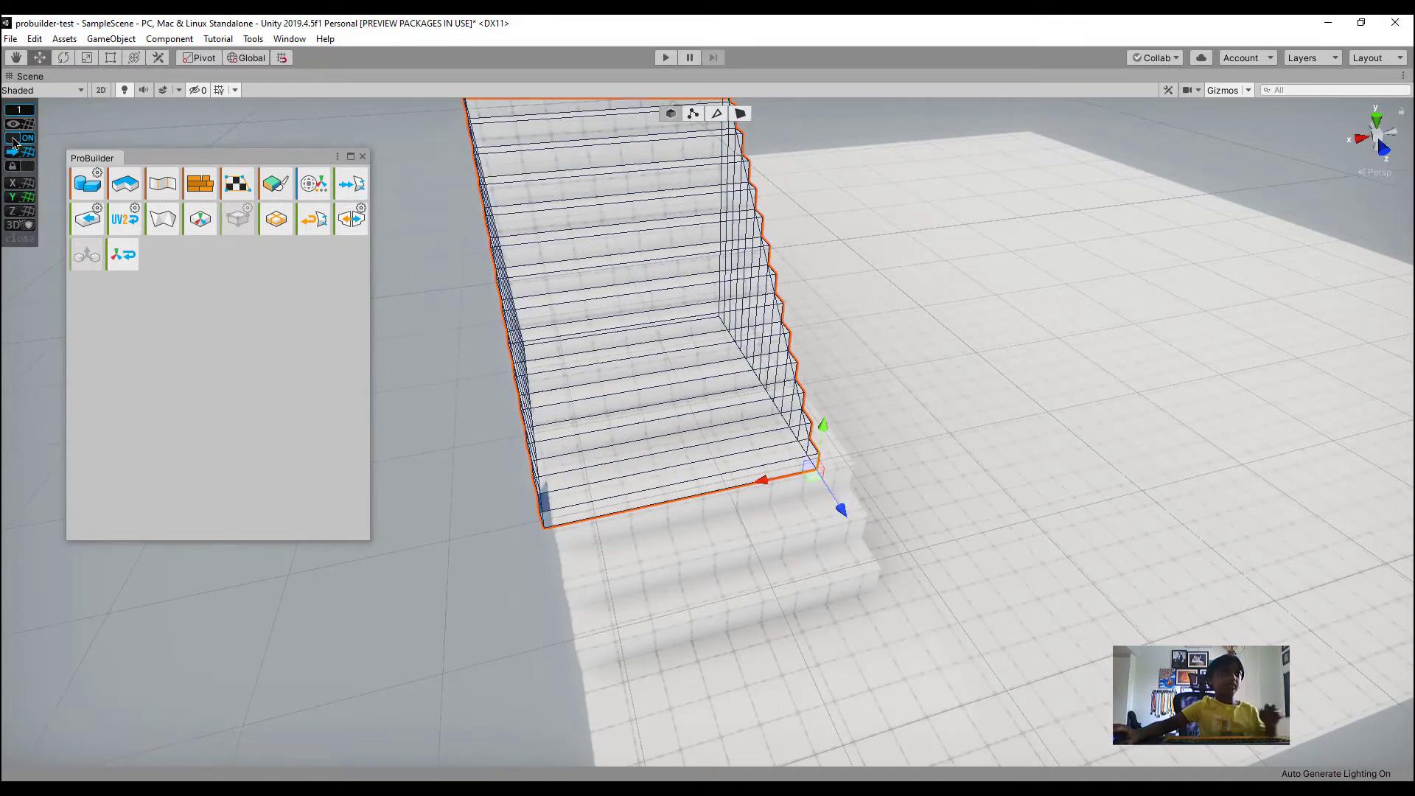
{"action": "left_click_drag", "start_coordinate": [751, 492], "coordinate": [604, 153]}
{"action": "right_click_drag", "start_coordinate": [700, 148], "coordinate": [941, 210]}
{"action": "key", "text": "s"}
{"action": "left_click_drag", "start_coordinate": [921, 388], "coordinate": [985, 347]}
{"action": "right_click_drag", "start_coordinate": [985, 346], "coordinate": [968, 322]}
{"action": "key", "text": "a"}
{"action": "key", "text": "d"}
{"action": "right_click_drag", "start_coordinate": [862, 326], "coordinate": [823, 390]}
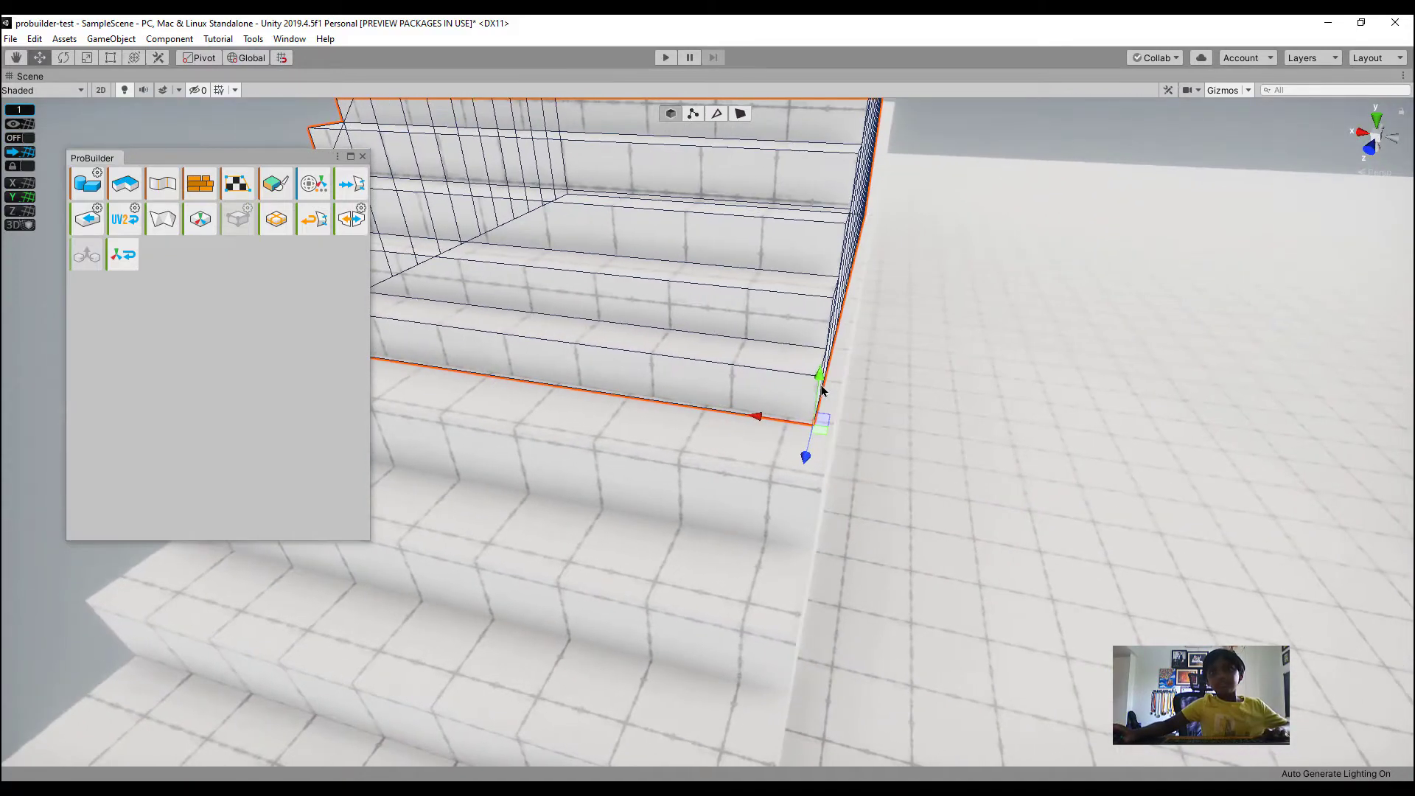
Switch to face selection, try picking the lowest side faces of the staircase, and undo the last pick
{"action": "left_click", "coordinate": [743, 112]}
{"action": "key", "text": "d"}
{"action": "right_click_drag", "start_coordinate": [882, 199], "coordinate": [667, 200]}
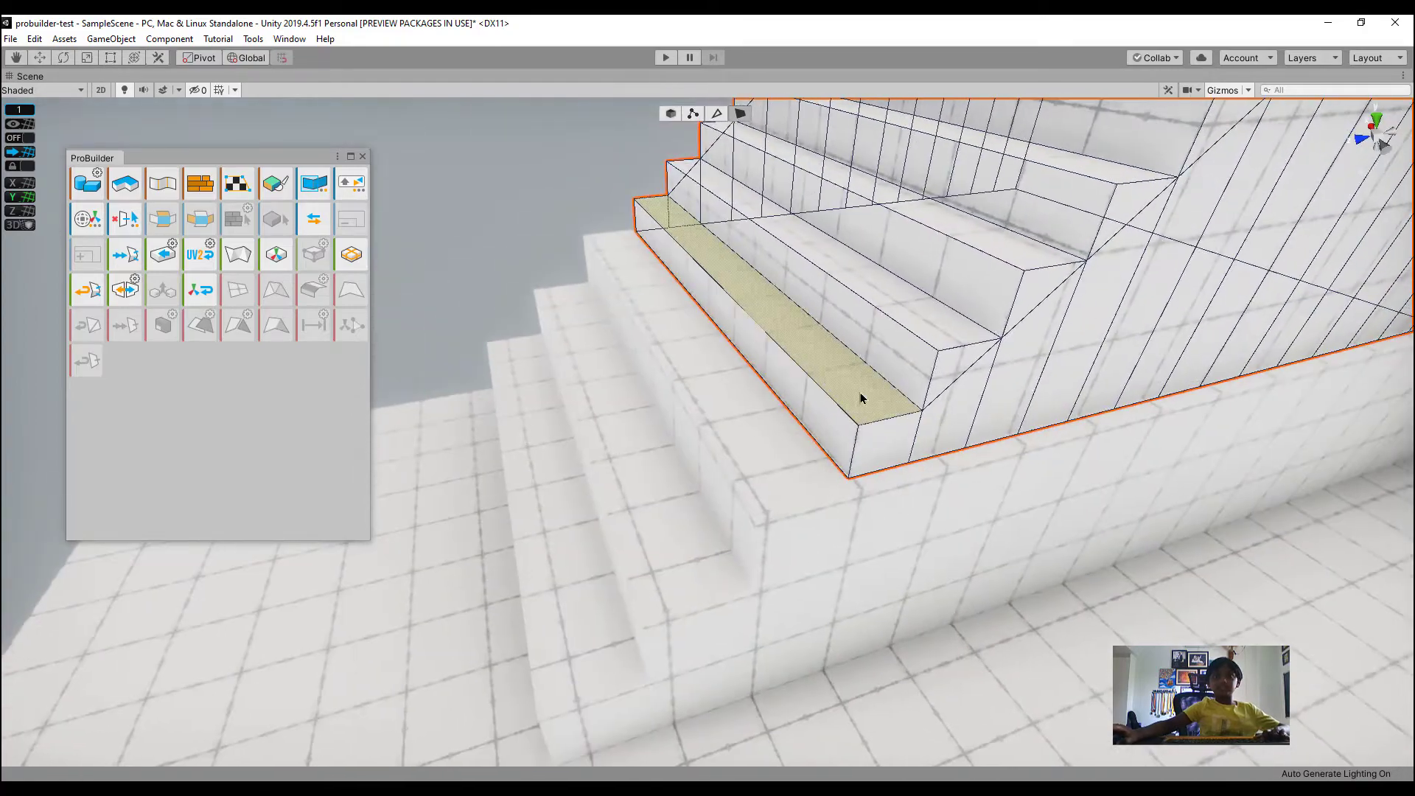
{"action": "left_click", "coordinate": [884, 435]}
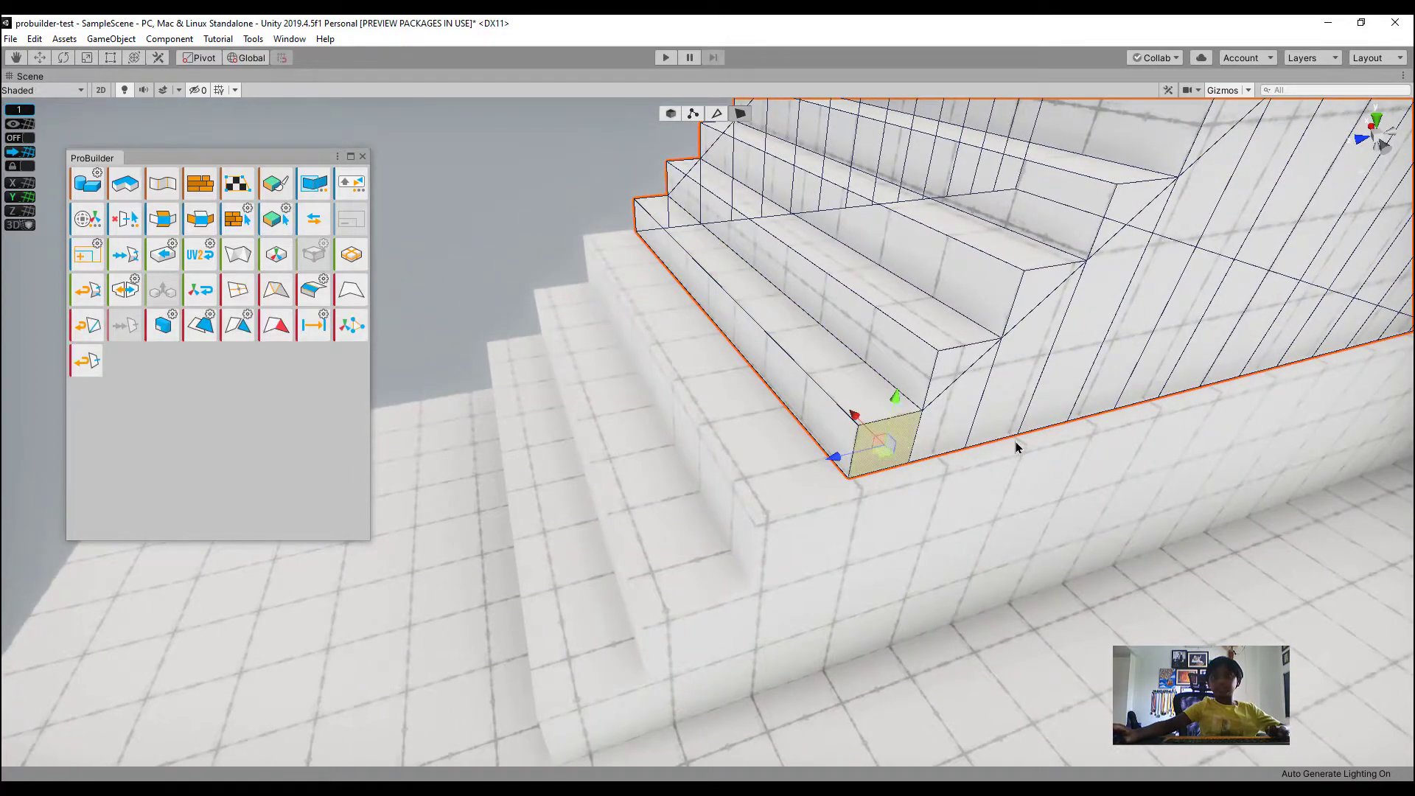
{"action": "left_click", "coordinate": [931, 374], "text": "shift"}
{"action": "key", "text": "d"}
{"action": "right_click_drag", "start_coordinate": [973, 401], "coordinate": [578, 332]}
{"action": "key", "text": "a"}
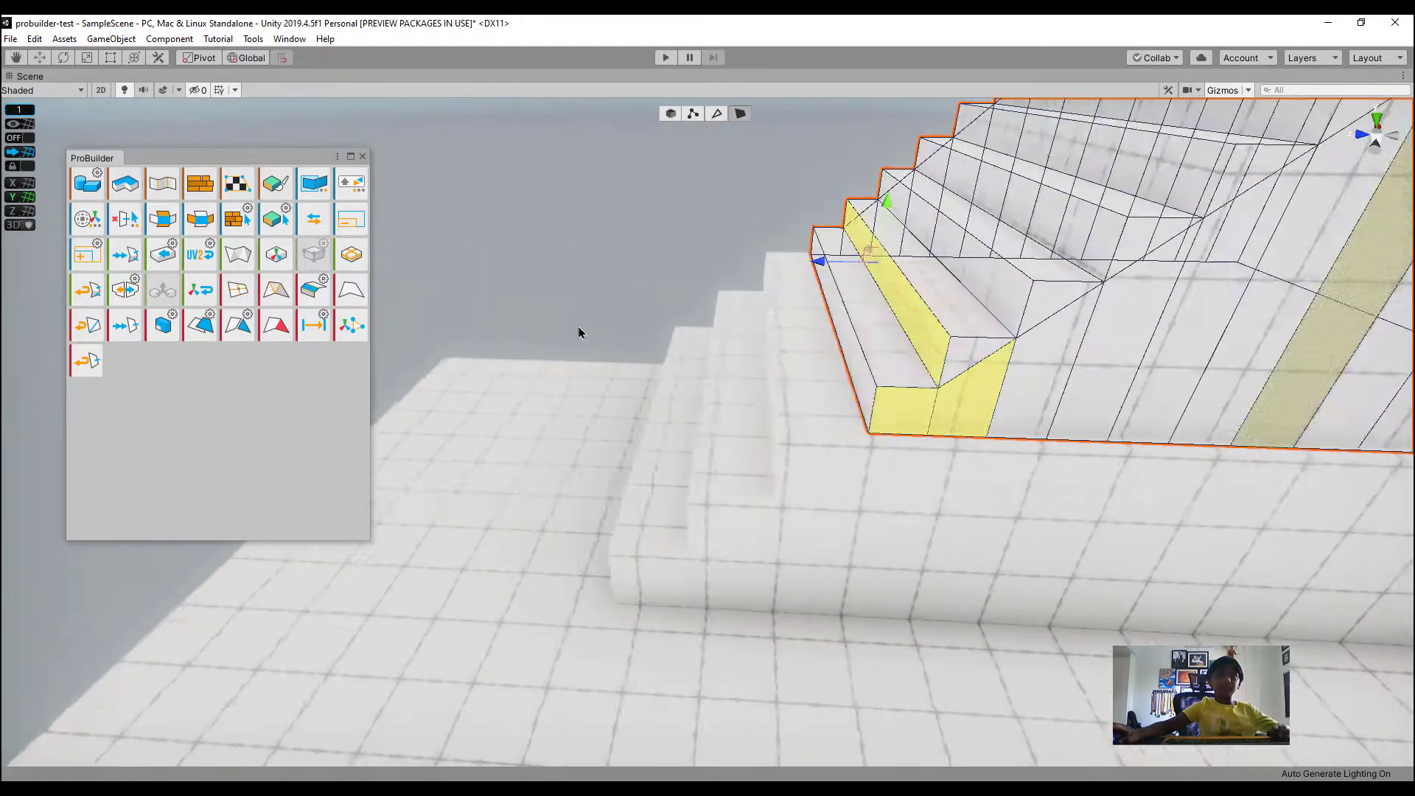
{"action": "key", "text": "ctrl+z"}
Set the handle position to Center and select all the staircase's side faces facing the open floor
{"action": "key", "text": "z"}
{"action": "right_click_drag", "start_coordinate": [860, 202], "coordinate": [983, 341]}
{"action": "key", "text": "s"}
{"action": "left_click", "coordinate": [1028, 322]}
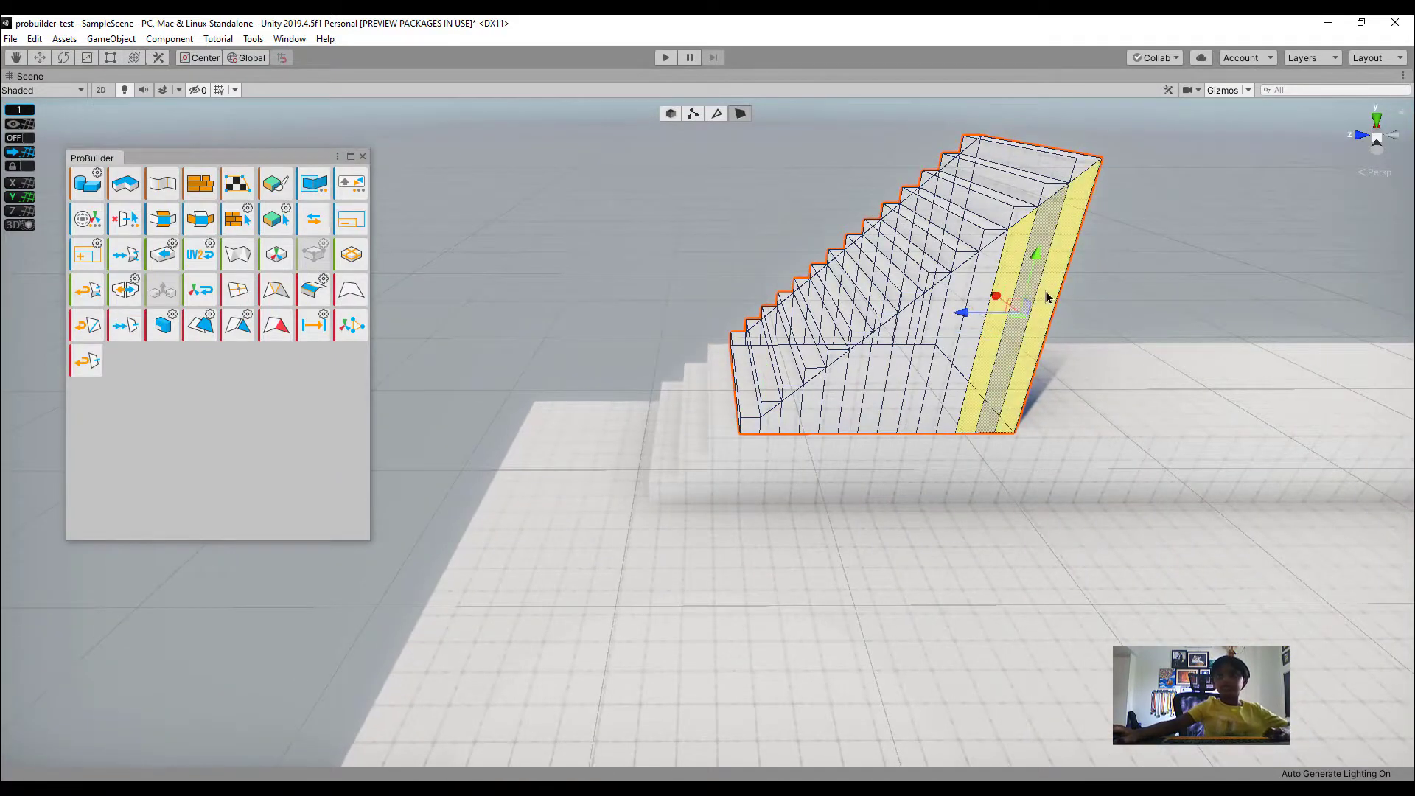
{"action": "left_click", "coordinate": [977, 289], "text": "shift"}
{"action": "left_click", "coordinate": [953, 303], "text": "shift"}
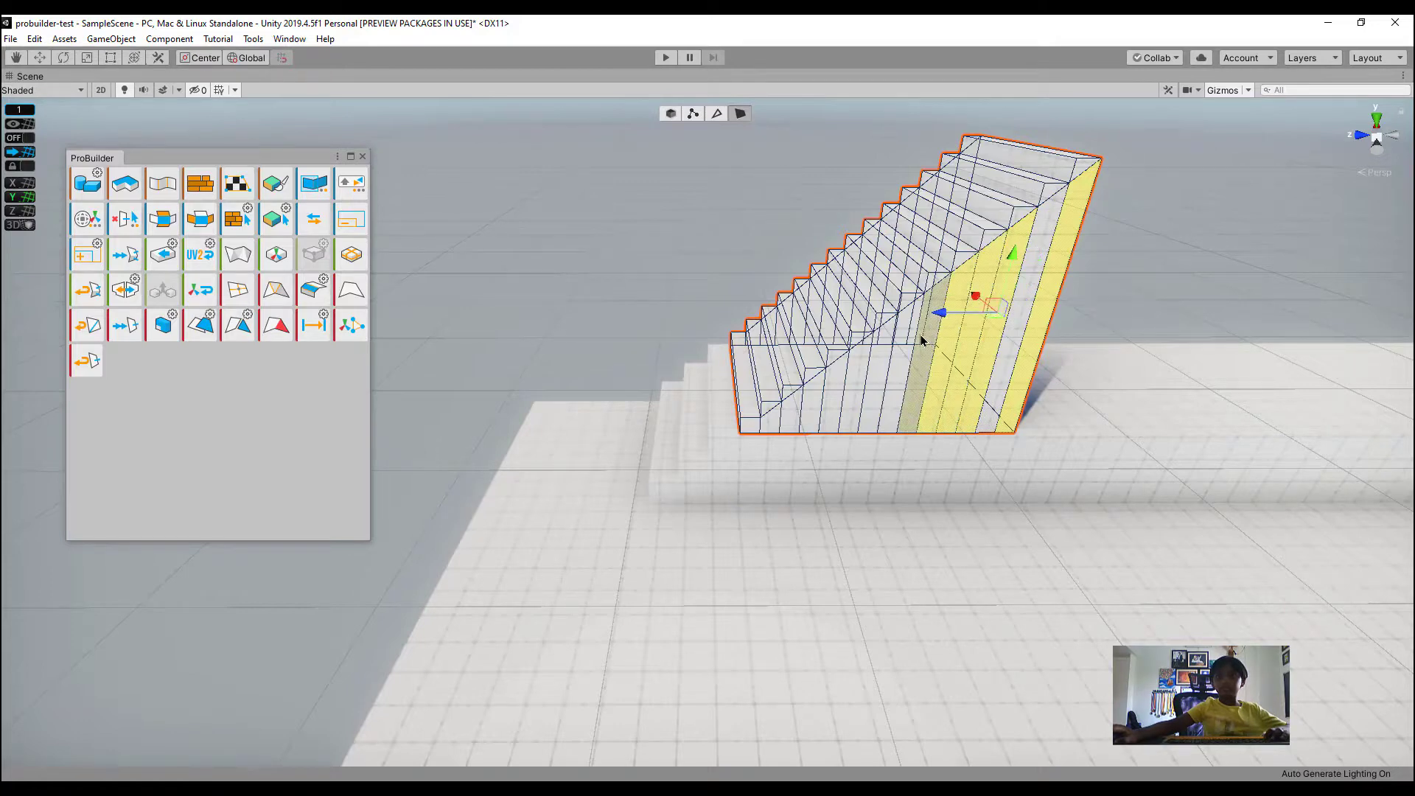
{"action": "left_click", "coordinate": [918, 343], "text": "shift"}
{"action": "left_click", "coordinate": [893, 366], "text": "shift"}
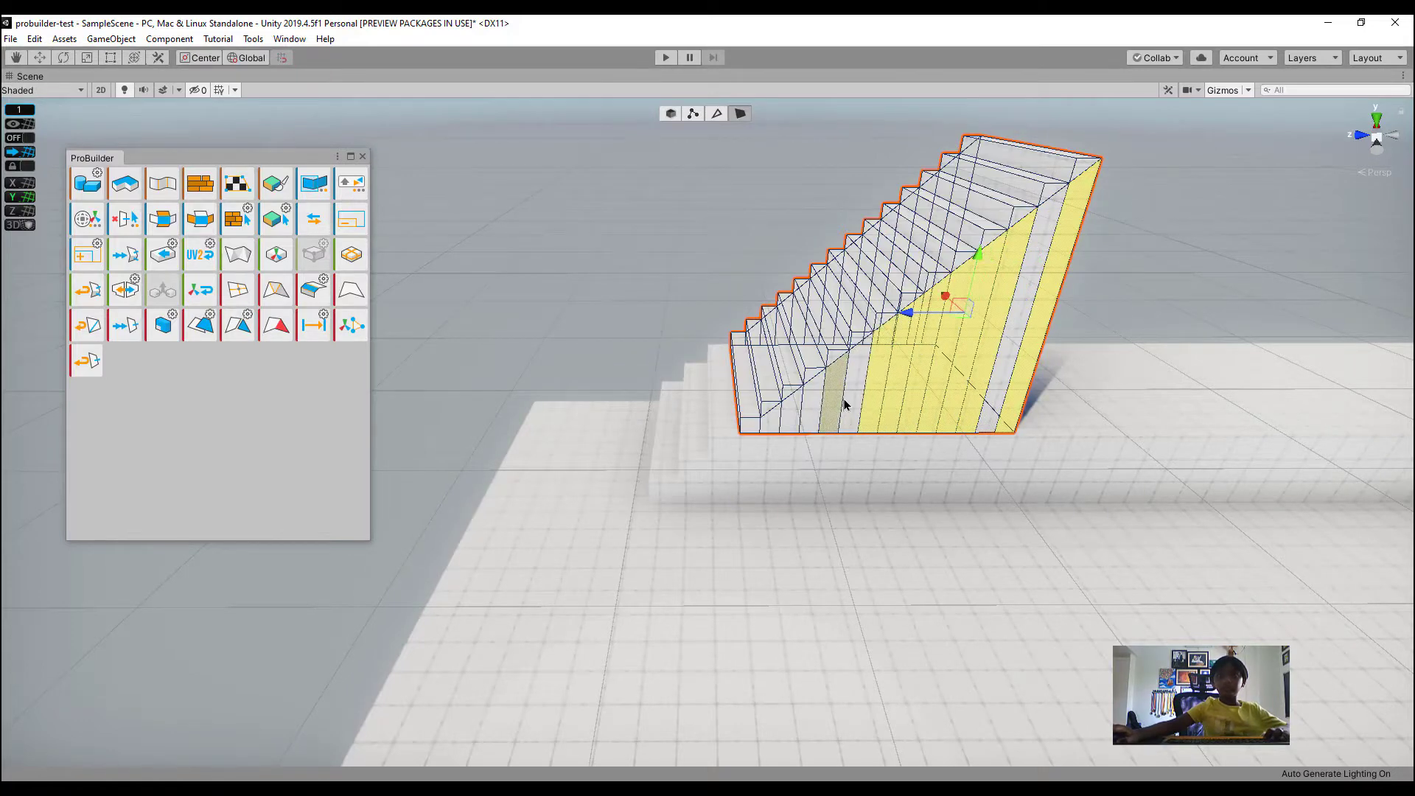
{"action": "left_click", "coordinate": [844, 406], "text": "shift"}
{"action": "left_click", "coordinate": [826, 406], "text": "shift"}
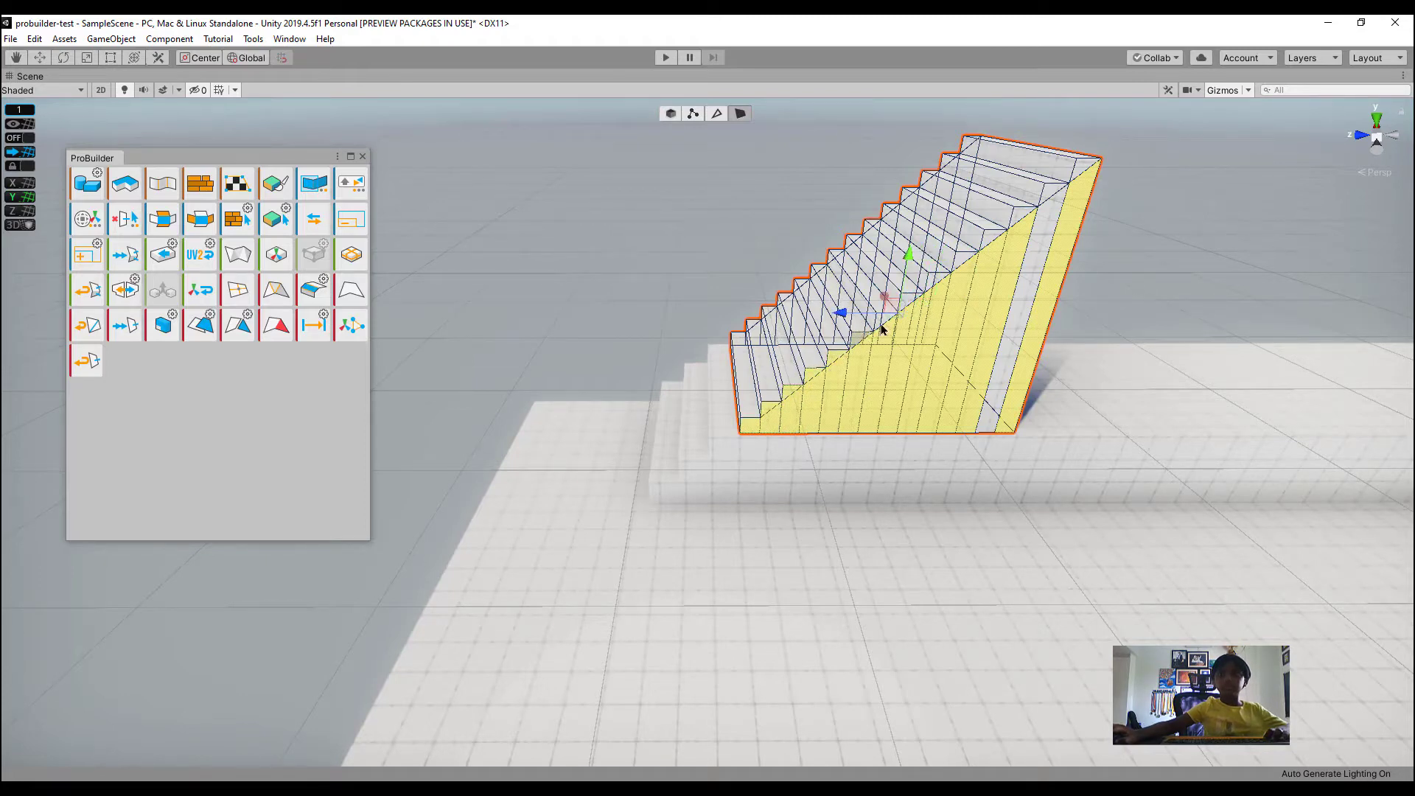
{"action": "right_click_drag", "start_coordinate": [877, 332], "coordinate": [966, 275]}
{"action": "scroll", "coordinate": [765, 388], "scroll_direction": "up", "scroll_amount": 5}
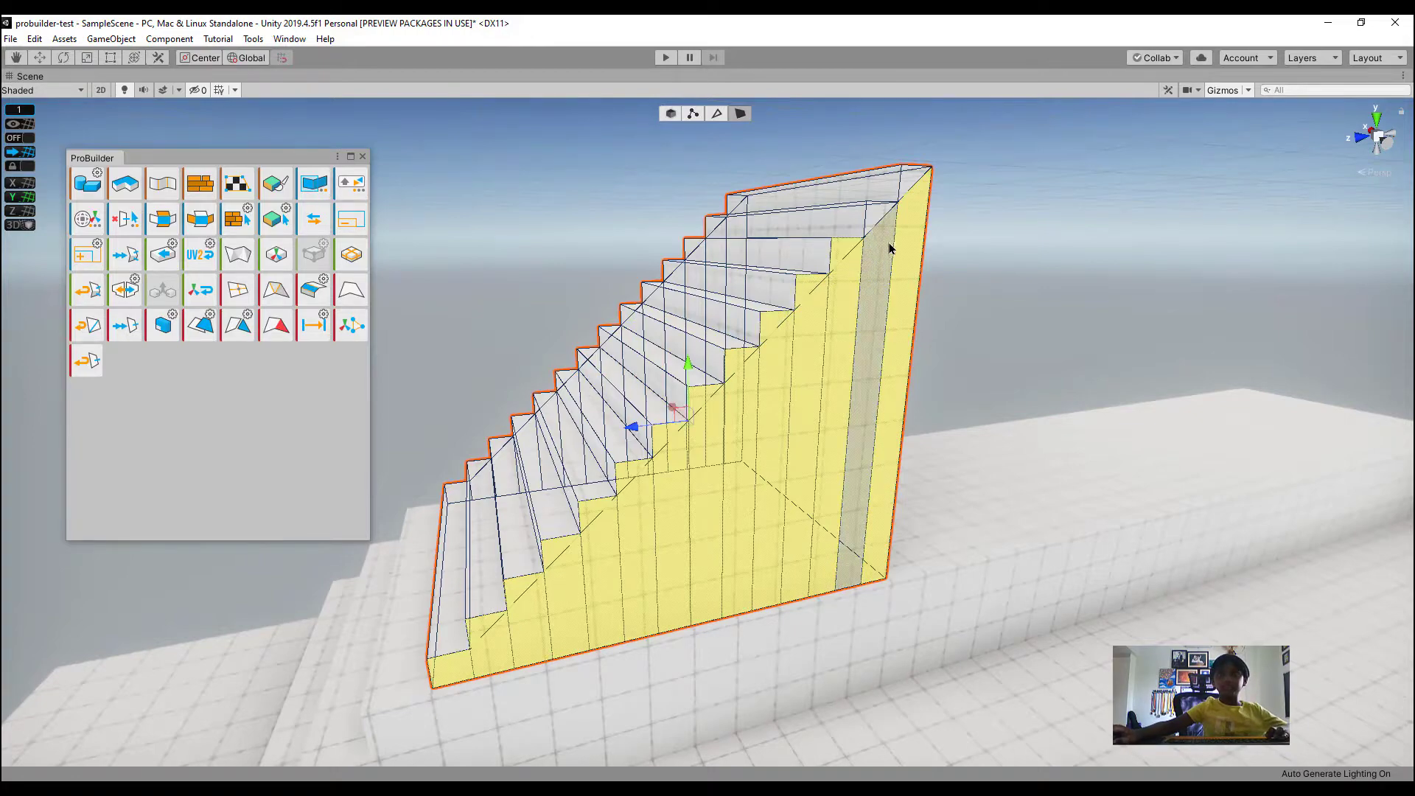
{"action": "right_click_drag", "start_coordinate": [861, 286], "coordinate": [921, 379]}
{"action": "key", "text": "s"}
{"action": "key", "text": "a"}
Extrude the selected staircase side faces outward and move them back slightly to line up with the side of the extruded steps below
{"action": "left_click", "coordinate": [162, 333]}
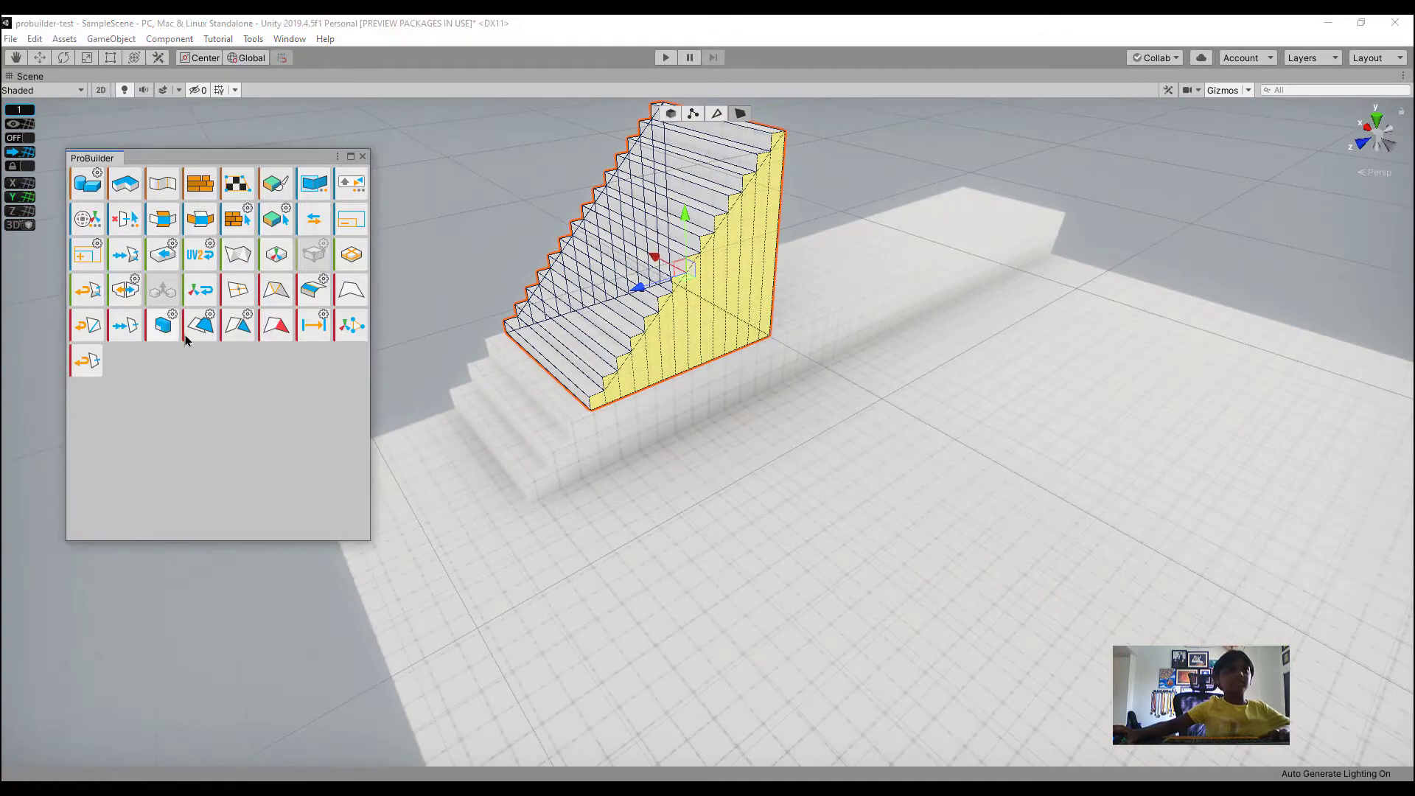
{"action": "right_click_drag", "start_coordinate": [689, 417], "coordinate": [819, 475]}
{"action": "key", "text": "w"}
{"action": "key", "text": "a"}
{"action": "key", "text": "d"}
{"action": "right_click_drag", "start_coordinate": [657, 328], "coordinate": [787, 136]}
{"action": "key", "text": "s"}
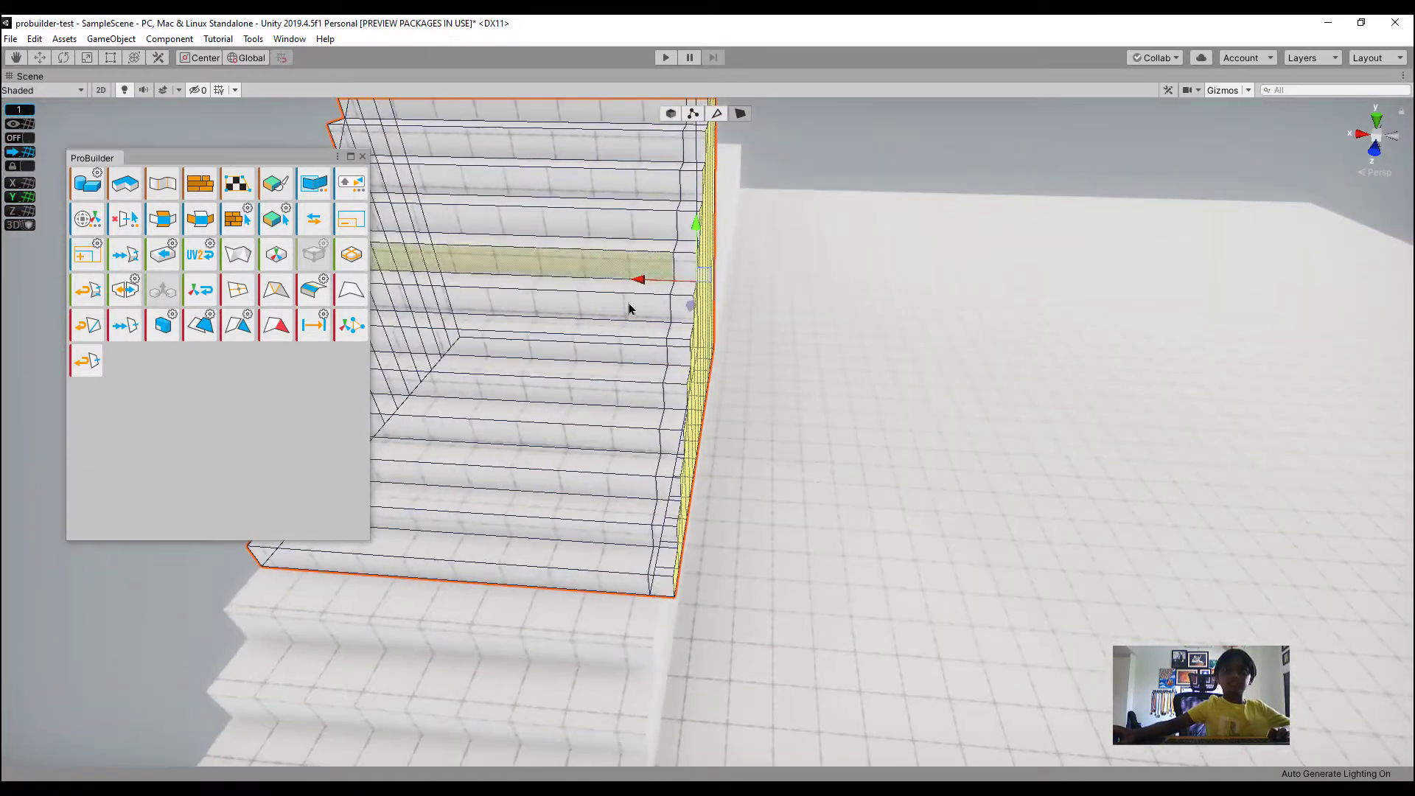
{"action": "left_click_drag", "start_coordinate": [632, 280], "coordinate": [617, 286]}
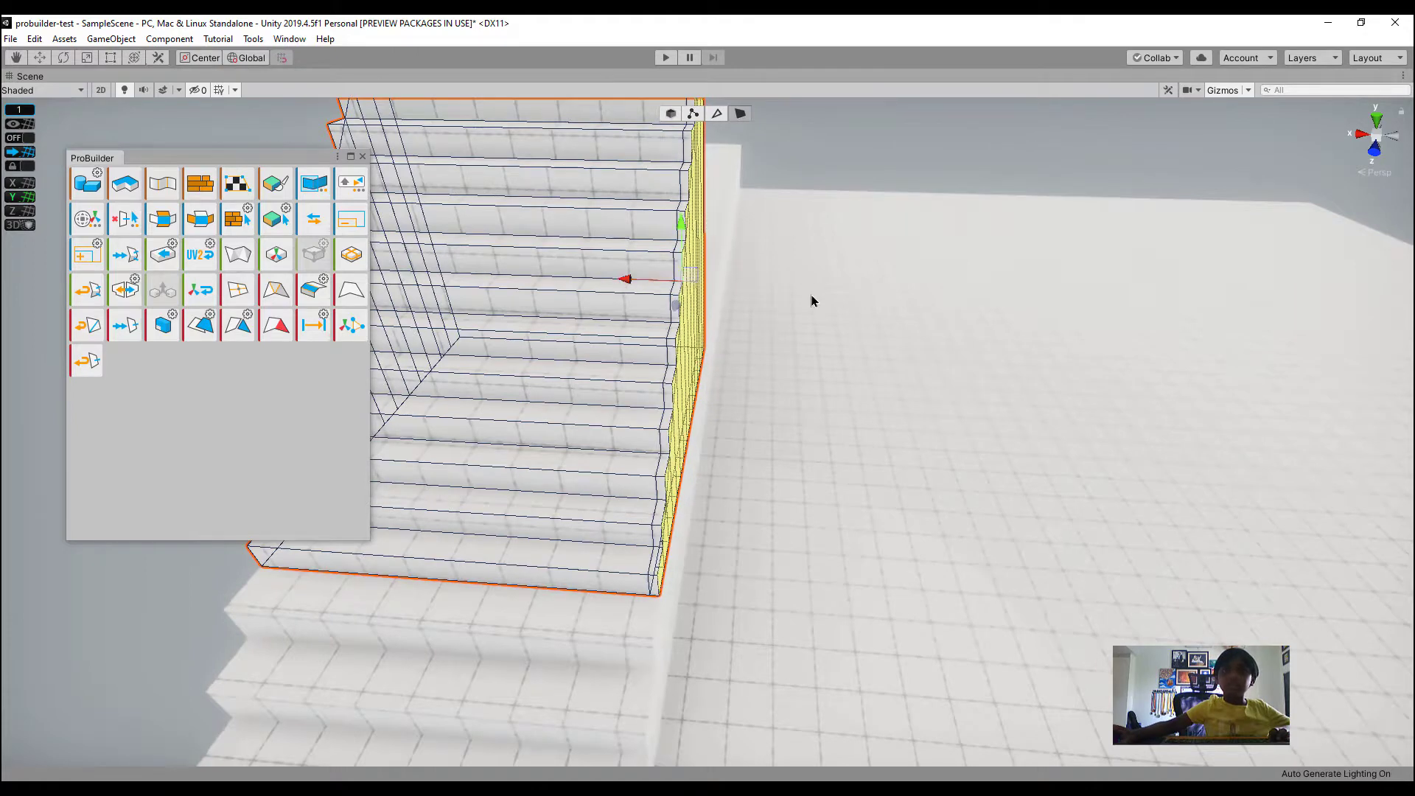
Deselect the staircase and select the top face of the raised platform it stands on
{"action": "right_click_drag", "start_coordinate": [817, 223], "coordinate": [755, 157]}
{"action": "left_click", "coordinate": [754, 157]}
{"action": "key", "text": "s"}
{"action": "right_click_drag", "start_coordinate": [695, 399], "coordinate": [697, 409]}
{"action": "key", "text": "d"}
{"action": "right_click_drag", "start_coordinate": [756, 267], "coordinate": [376, 418]}
{"action": "key", "text": "a"}
{"action": "key", "text": "w"}
{"action": "key", "text": "d"}
{"action": "key", "text": "s"}
{"action": "key", "text": "d"}
{"action": "left_click", "coordinate": [767, 445]}
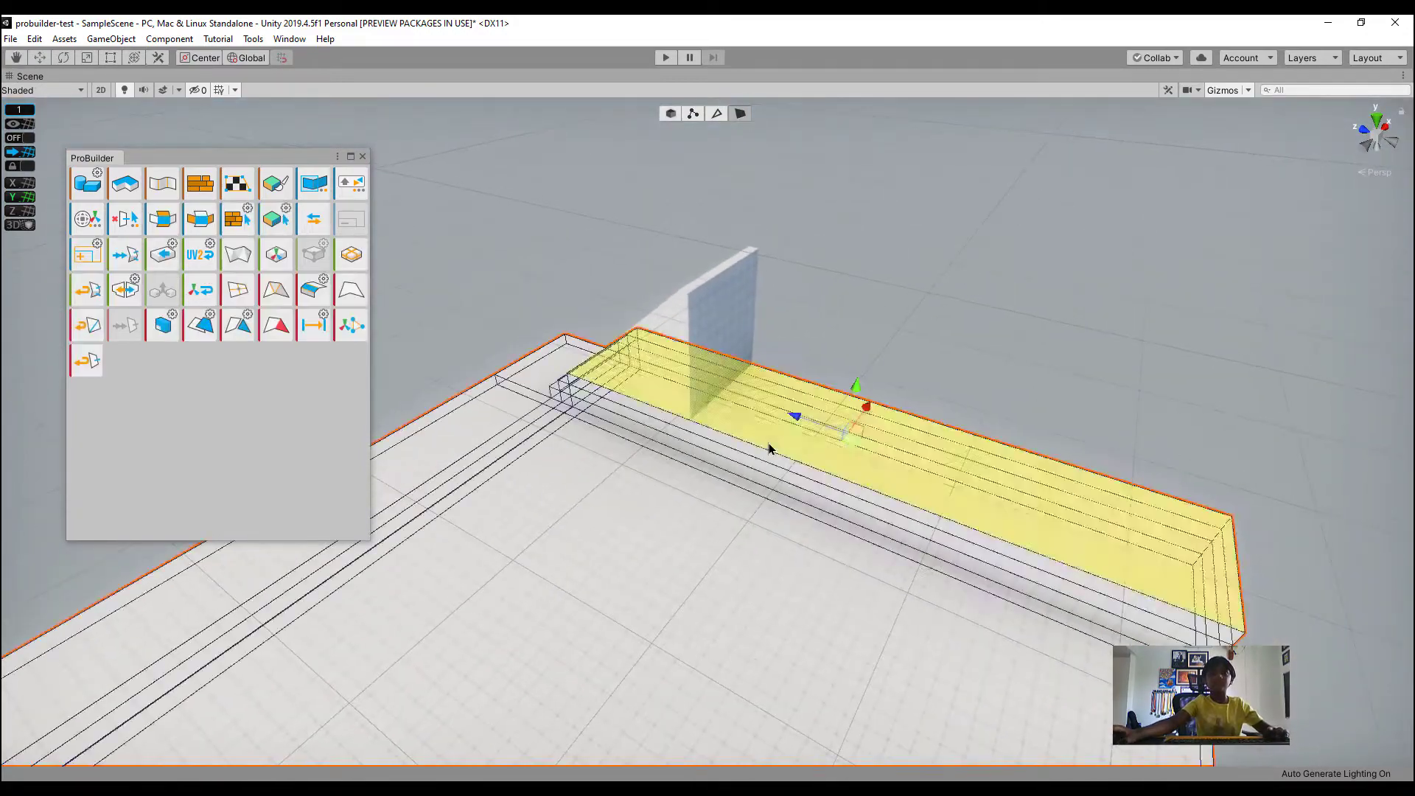
{"action": "right_click_drag", "start_coordinate": [781, 432], "coordinate": [732, 248]}
{"action": "key", "text": "w"}
{"action": "key", "text": "s"}
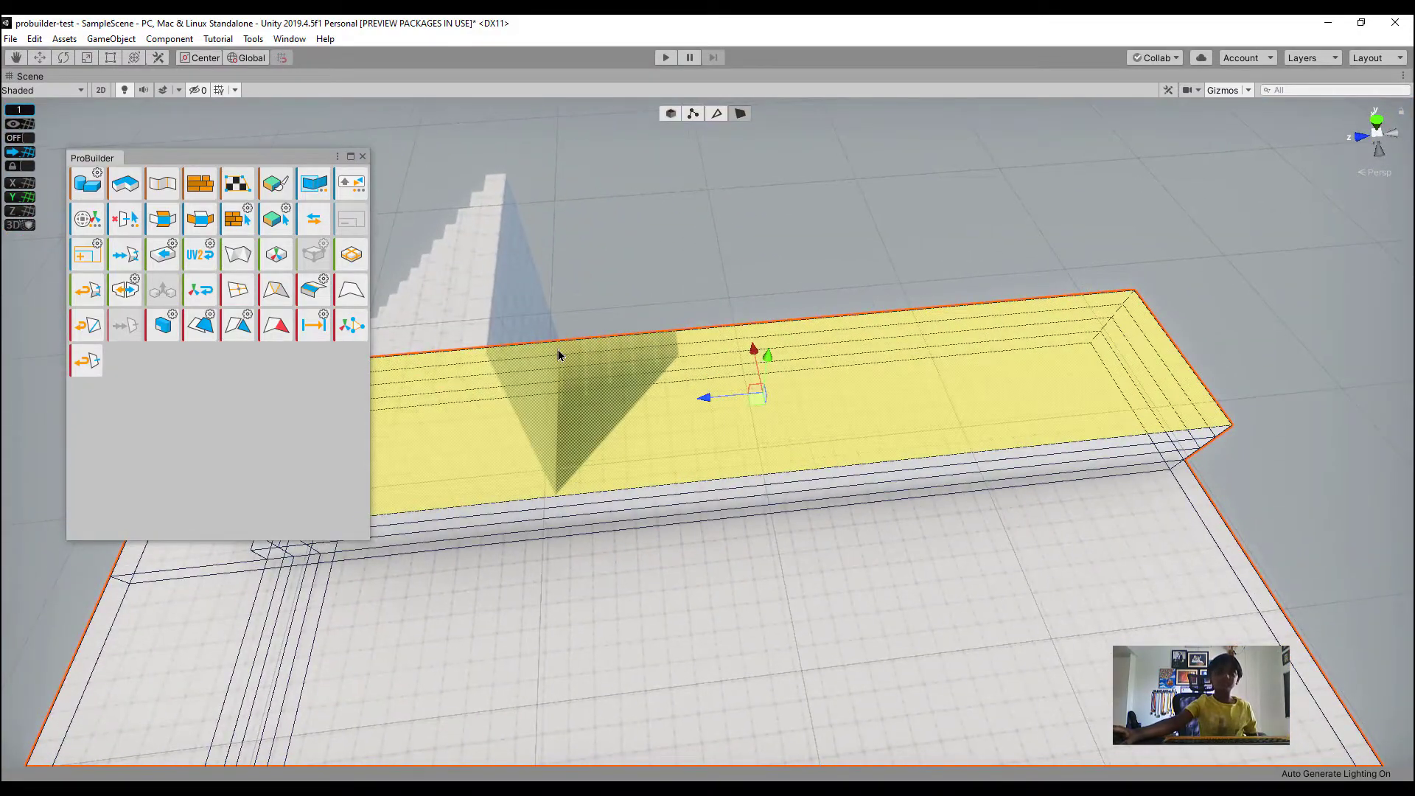
Insert an edge loop from the platform's long outer edge and slide it level with the back of the staircase
{"action": "left_click", "coordinate": [715, 115]}
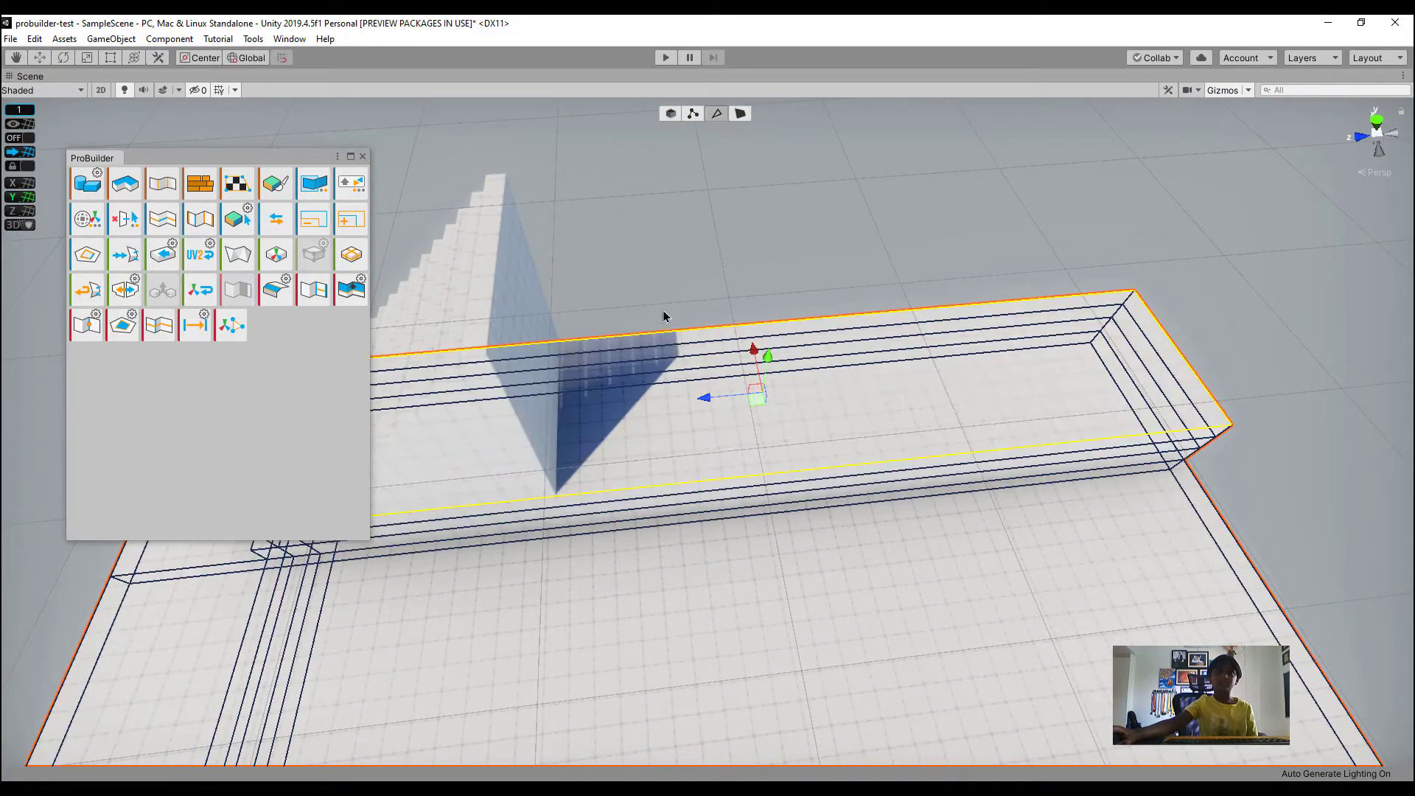
{"action": "left_click", "coordinate": [546, 354]}
{"action": "left_click", "coordinate": [164, 334]}
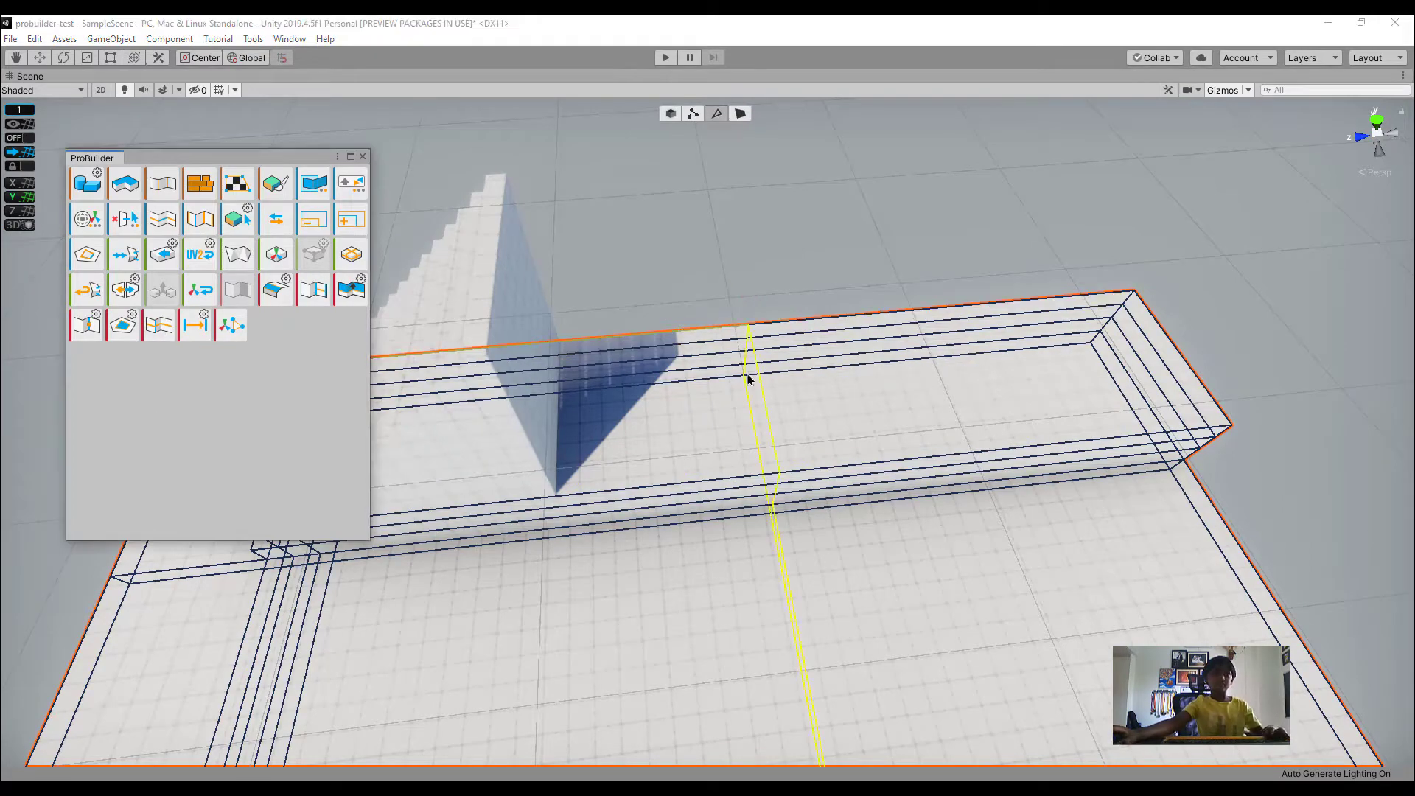
{"action": "right_click_drag", "start_coordinate": [818, 490], "coordinate": [774, 575]}
{"action": "key", "text": "s"}
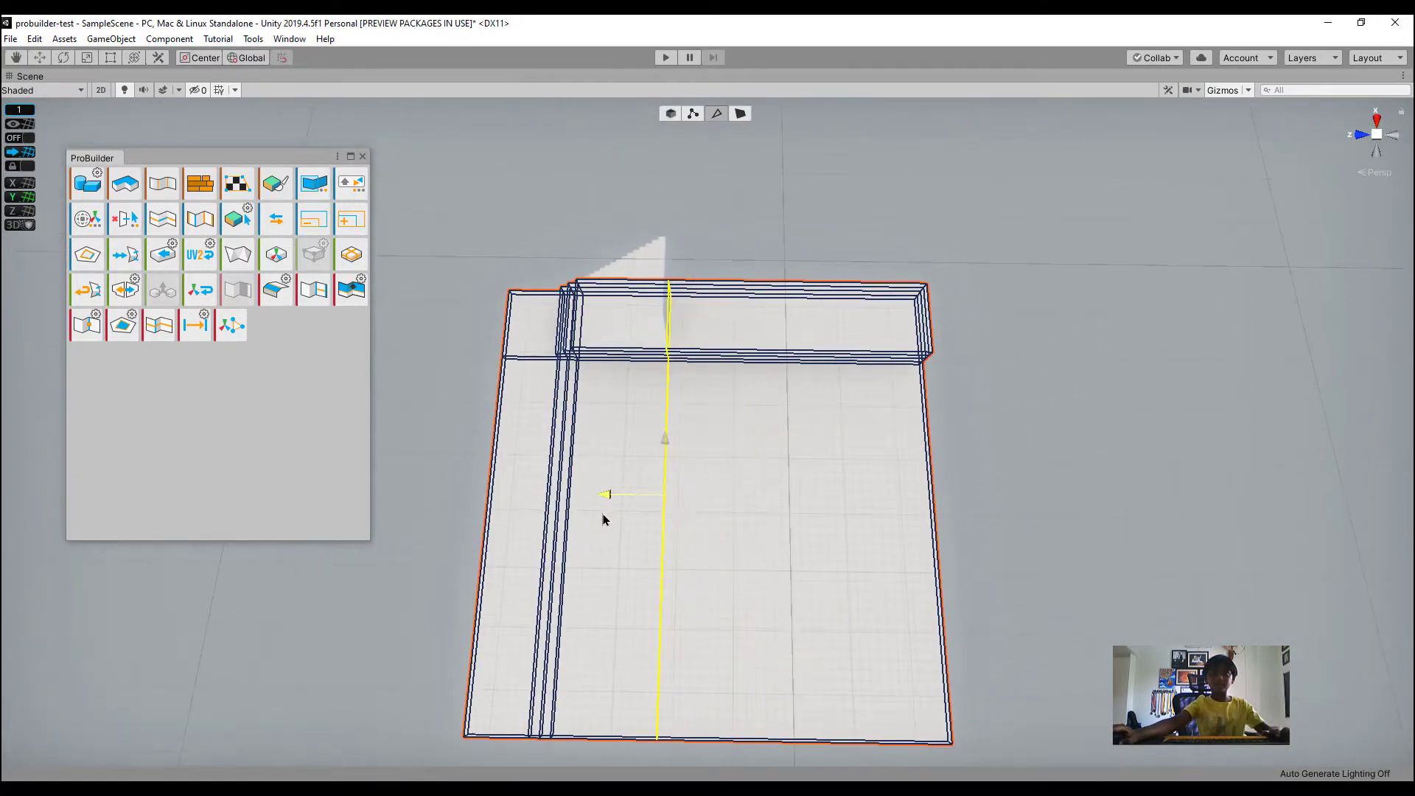
{"action": "right_click_drag", "start_coordinate": [621, 492], "coordinate": [745, 224]}
Extrude the platform's top face behind the staircase and raise it to the height of the top stair
{"action": "left_click", "coordinate": [760, 224]}
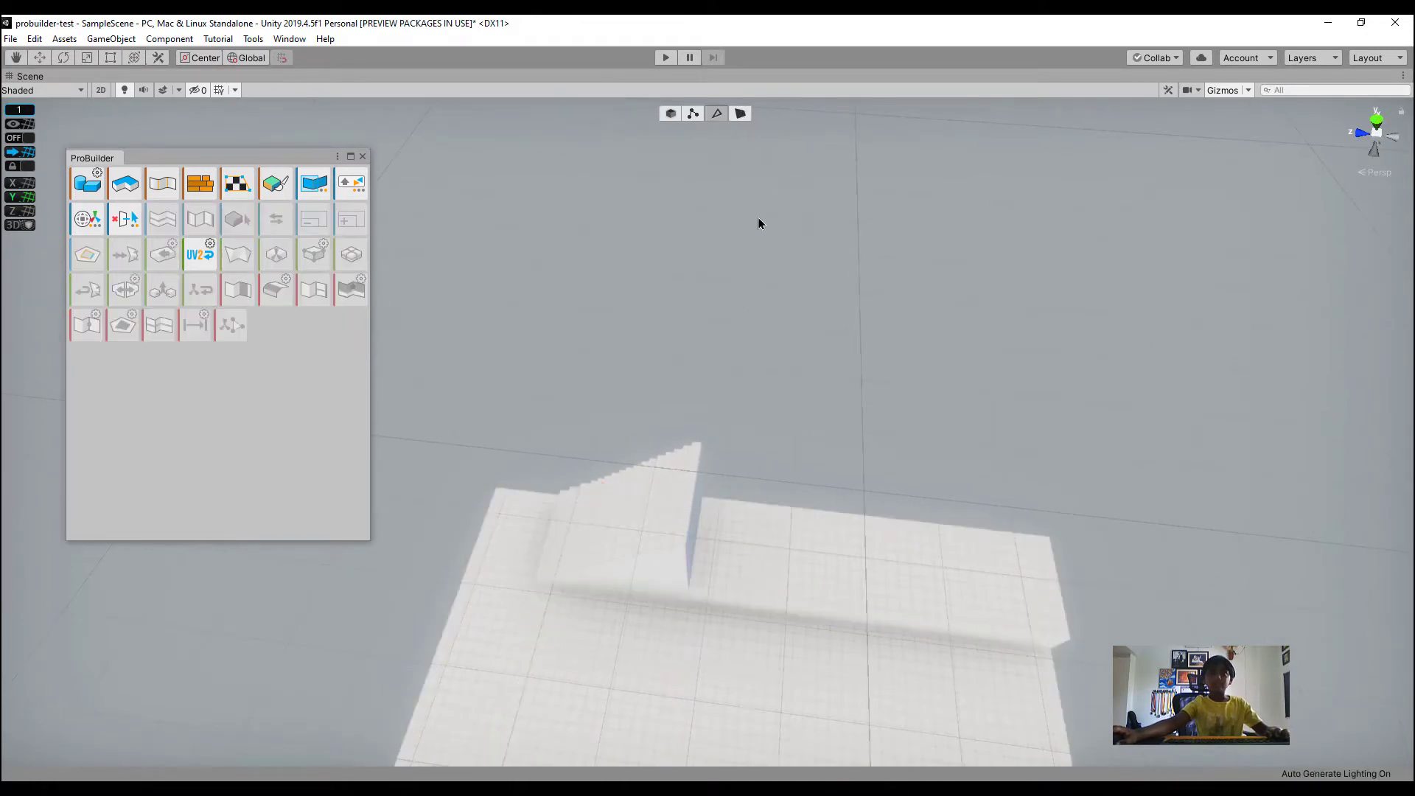
{"action": "left_click", "coordinate": [793, 540]}
{"action": "left_click", "coordinate": [154, 330]}
{"action": "right_click_drag", "start_coordinate": [799, 504], "coordinate": [1017, 340]}
{"action": "key", "text": "w"}
{"action": "left_click_drag", "start_coordinate": [994, 289], "coordinate": [1029, 96]}
{"action": "key", "text": "a"}
{"action": "right_click_drag", "start_coordinate": [779, 372], "coordinate": [1065, 276]}
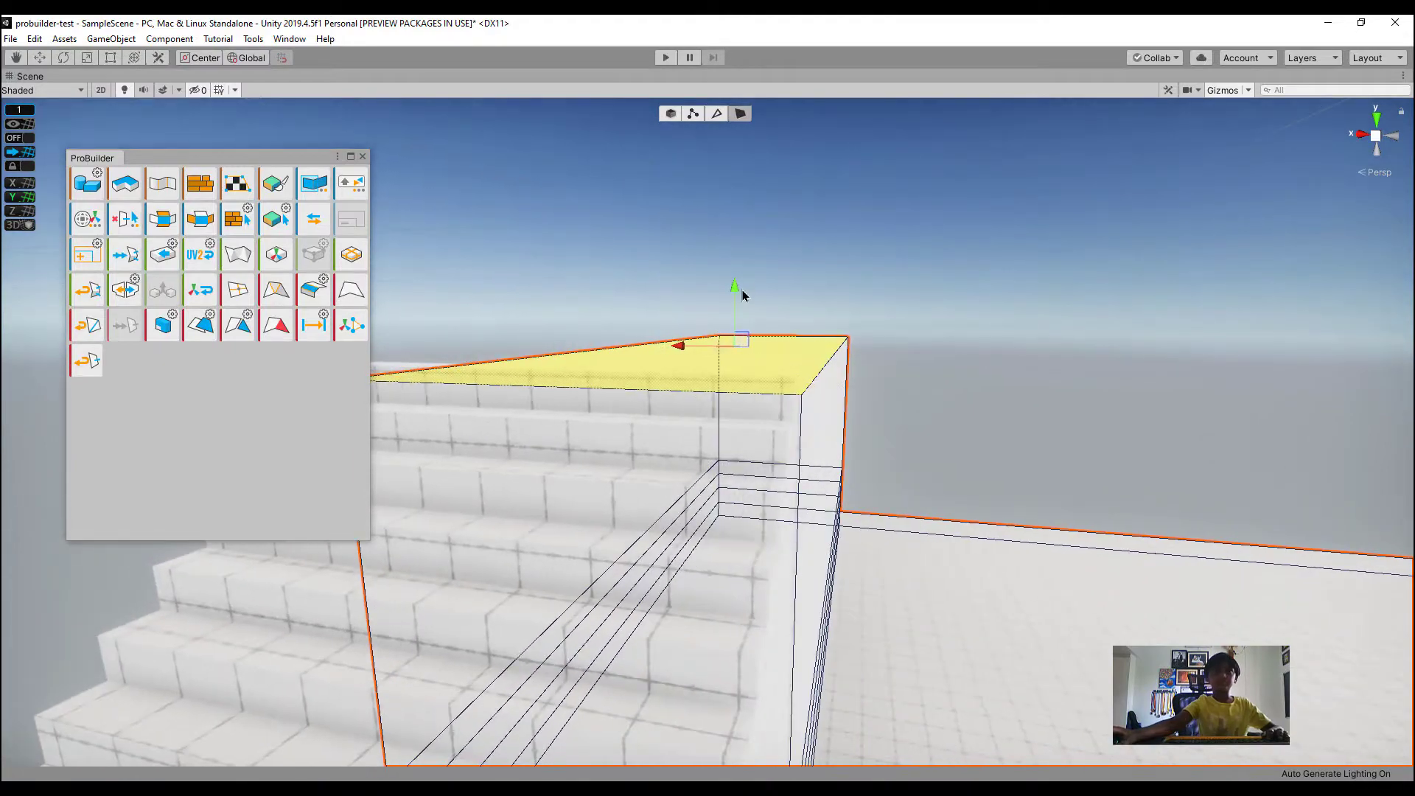
{"action": "left_click_drag", "start_coordinate": [742, 295], "coordinate": [742, 288]}
Insert an edge loop across the top of the raised block and slide it close to the staircase end
{"action": "key", "text": "e"}
{"action": "right_click_drag", "start_coordinate": [756, 290], "coordinate": [445, 546]}
{"action": "right_click_drag", "start_coordinate": [789, 546], "coordinate": [737, 534]}
{"action": "key", "text": "w"}
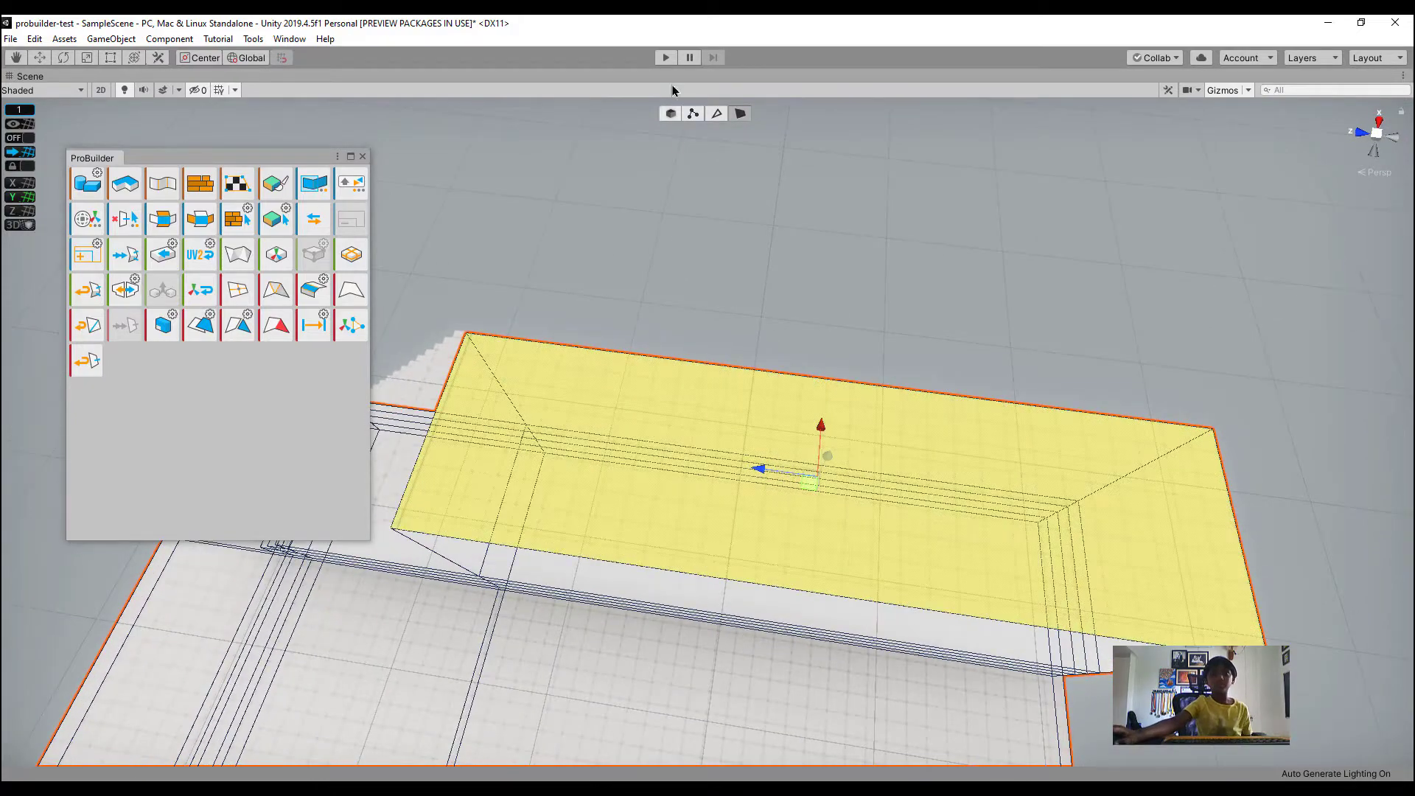
{"action": "left_click", "coordinate": [718, 115]}
{"action": "left_click", "coordinate": [717, 370]}
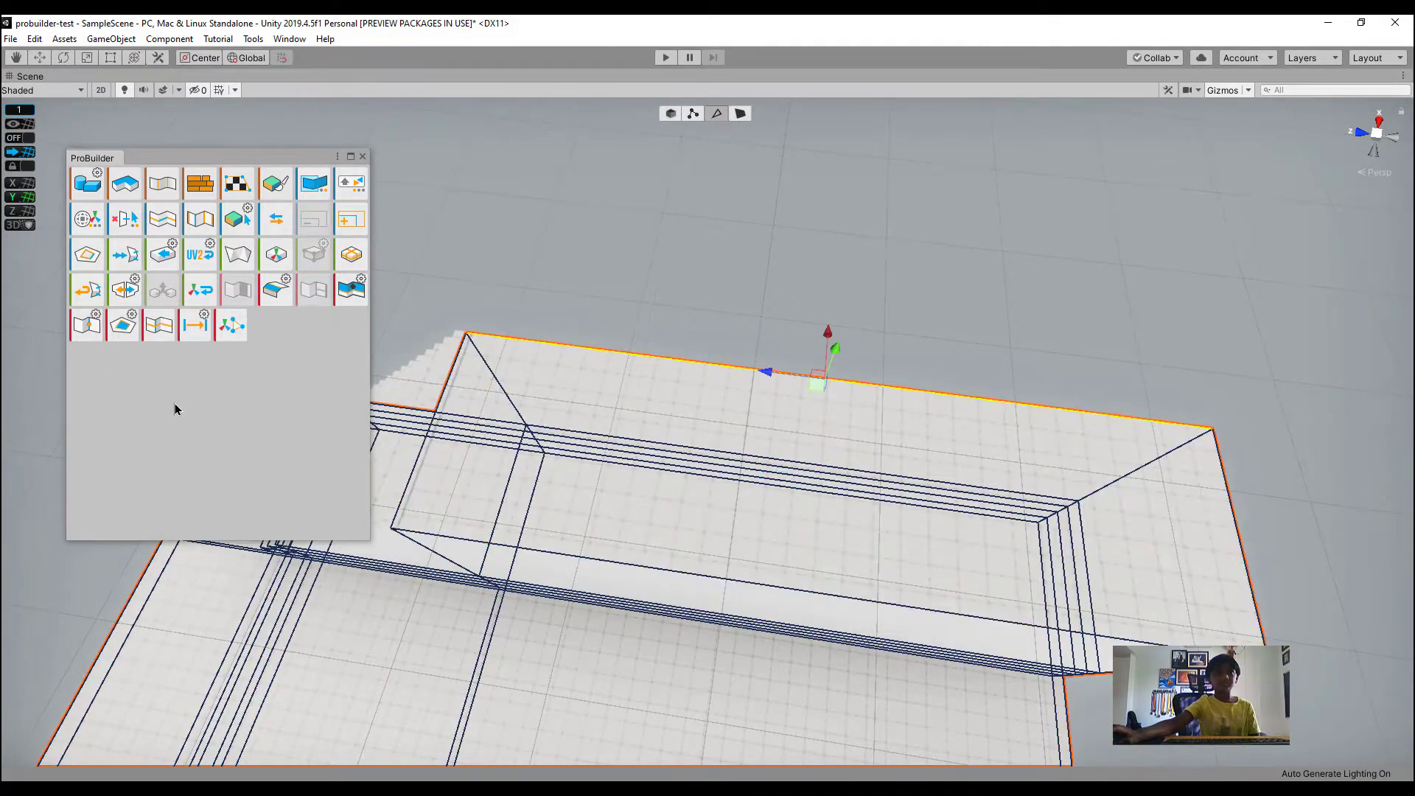
{"action": "left_click", "coordinate": [147, 327]}
{"action": "right_click_drag", "start_coordinate": [859, 660], "coordinate": [1159, 592]}
{"action": "key", "text": "s"}
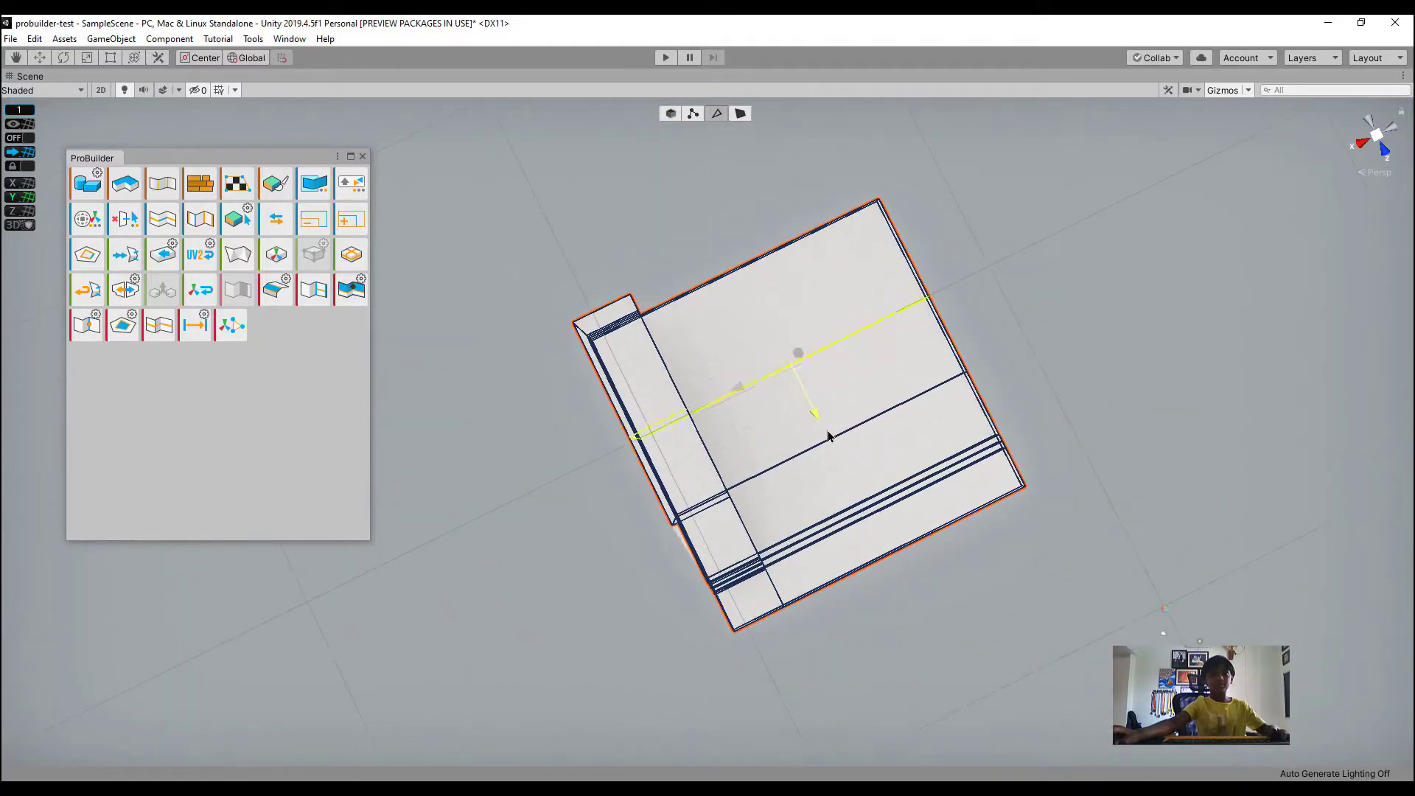
{"action": "right_click_drag", "start_coordinate": [744, 469], "coordinate": [111, 431]}
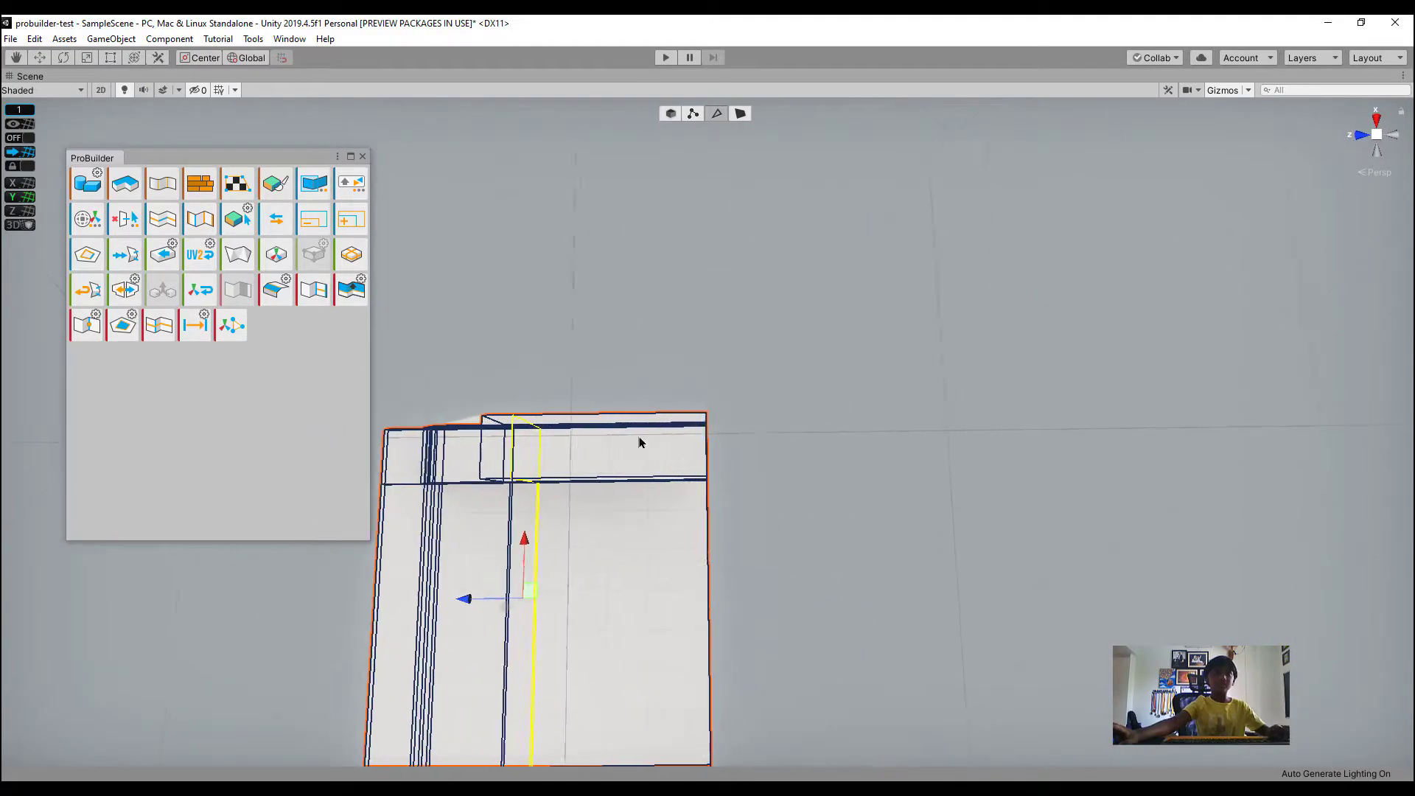
Insert a second edge loop across the block and slide it close to the end farthest from the staircase
{"action": "key", "text": "a"}
{"action": "right_click_drag", "start_coordinate": [641, 442], "coordinate": [767, 505]}
{"action": "left_click", "coordinate": [172, 322]}
{"action": "key", "text": "s"}
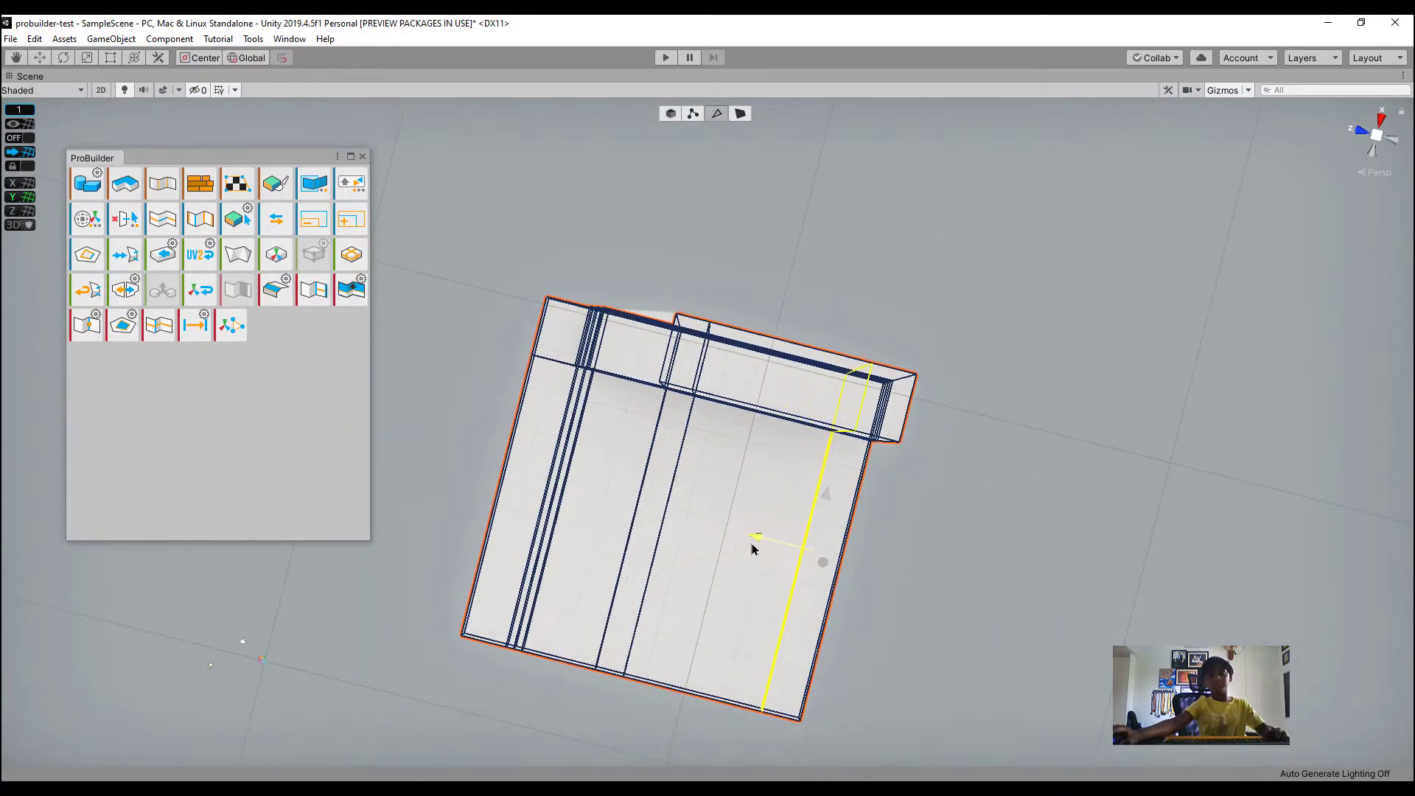
Insert two lengthwise edge loops along the block and slide one near each of its long sides
{"action": "left_click", "coordinate": [768, 340]}
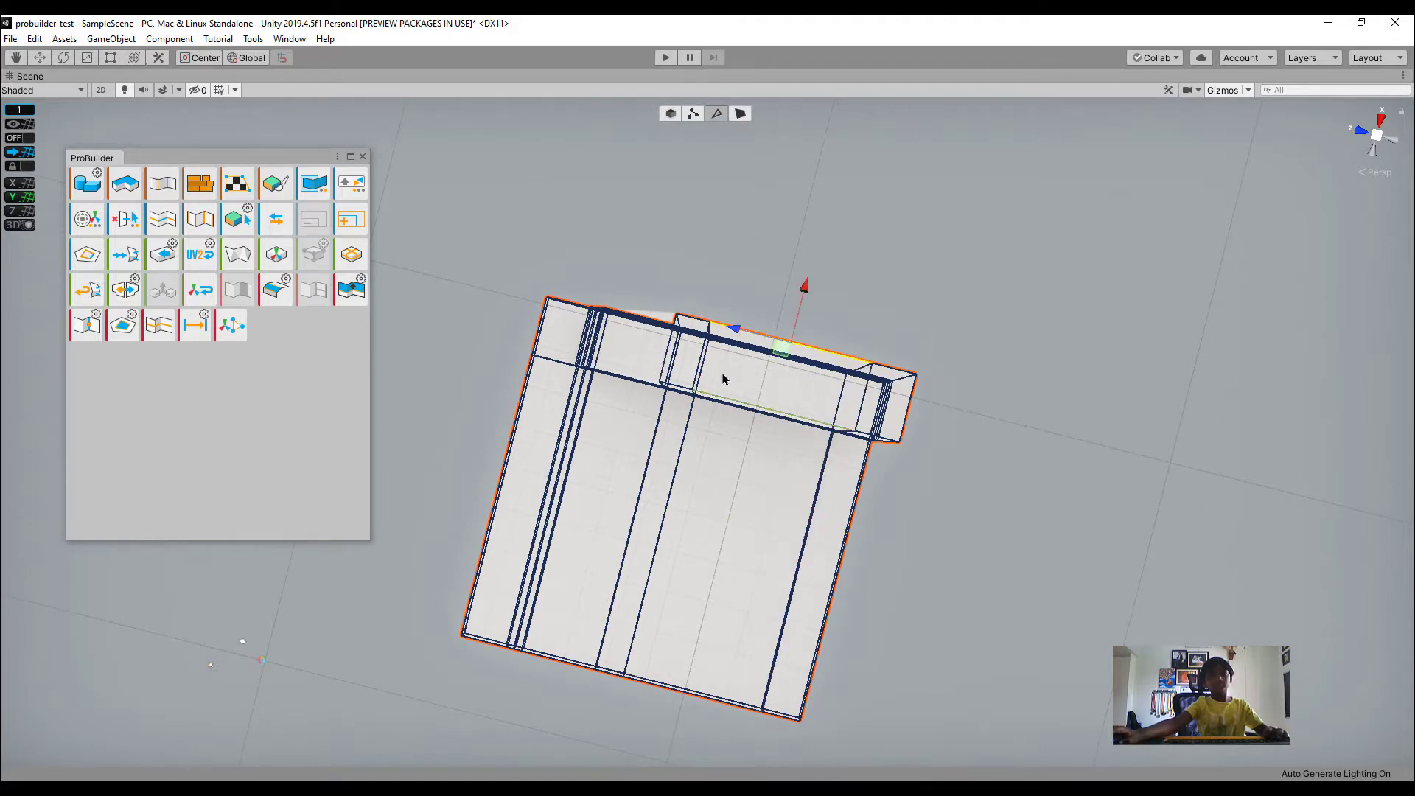
{"action": "right_click_drag", "start_coordinate": [699, 364], "coordinate": [905, 400]}
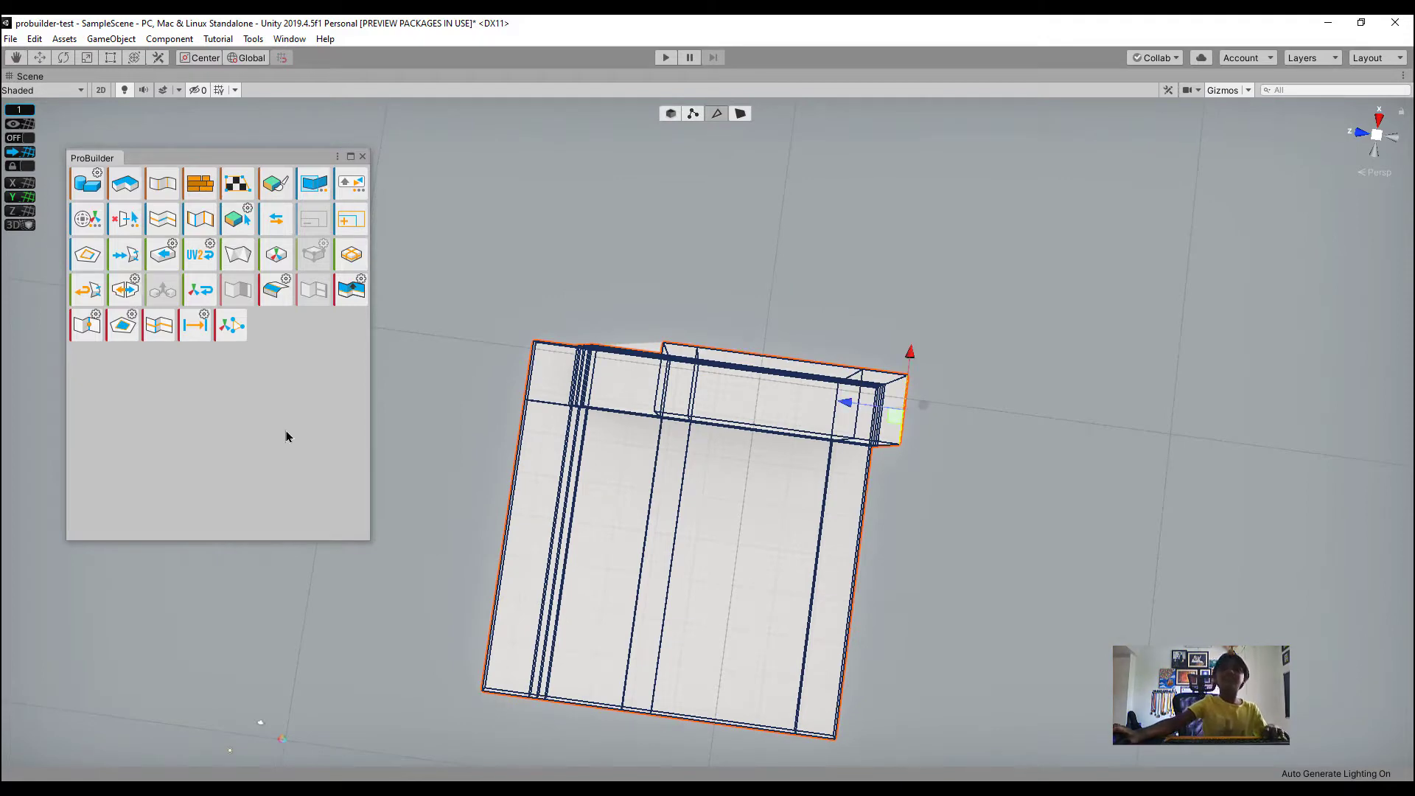
{"action": "left_click", "coordinate": [158, 336]}
{"action": "right_click_drag", "start_coordinate": [659, 372], "coordinate": [632, 438]}
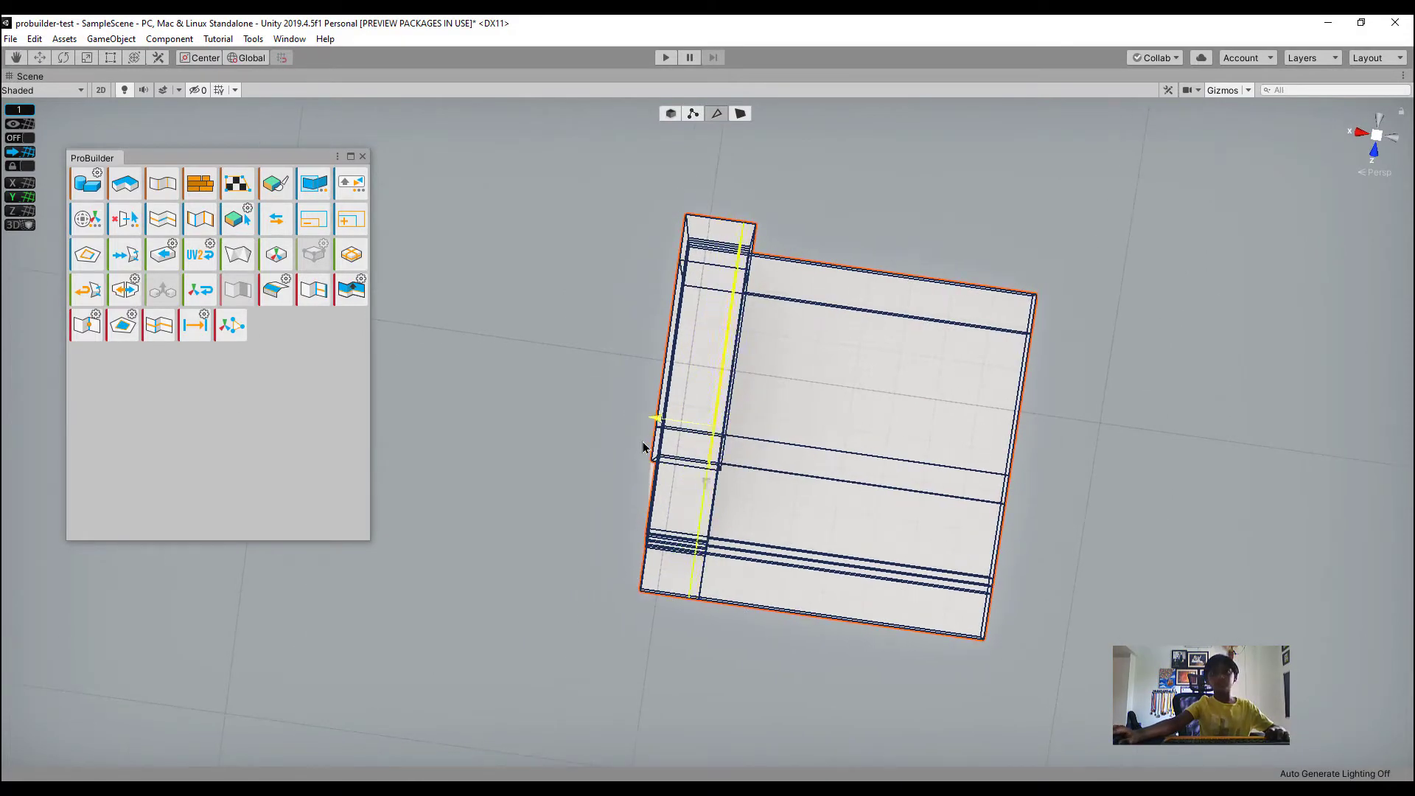
{"action": "left_click", "coordinate": [596, 253]}
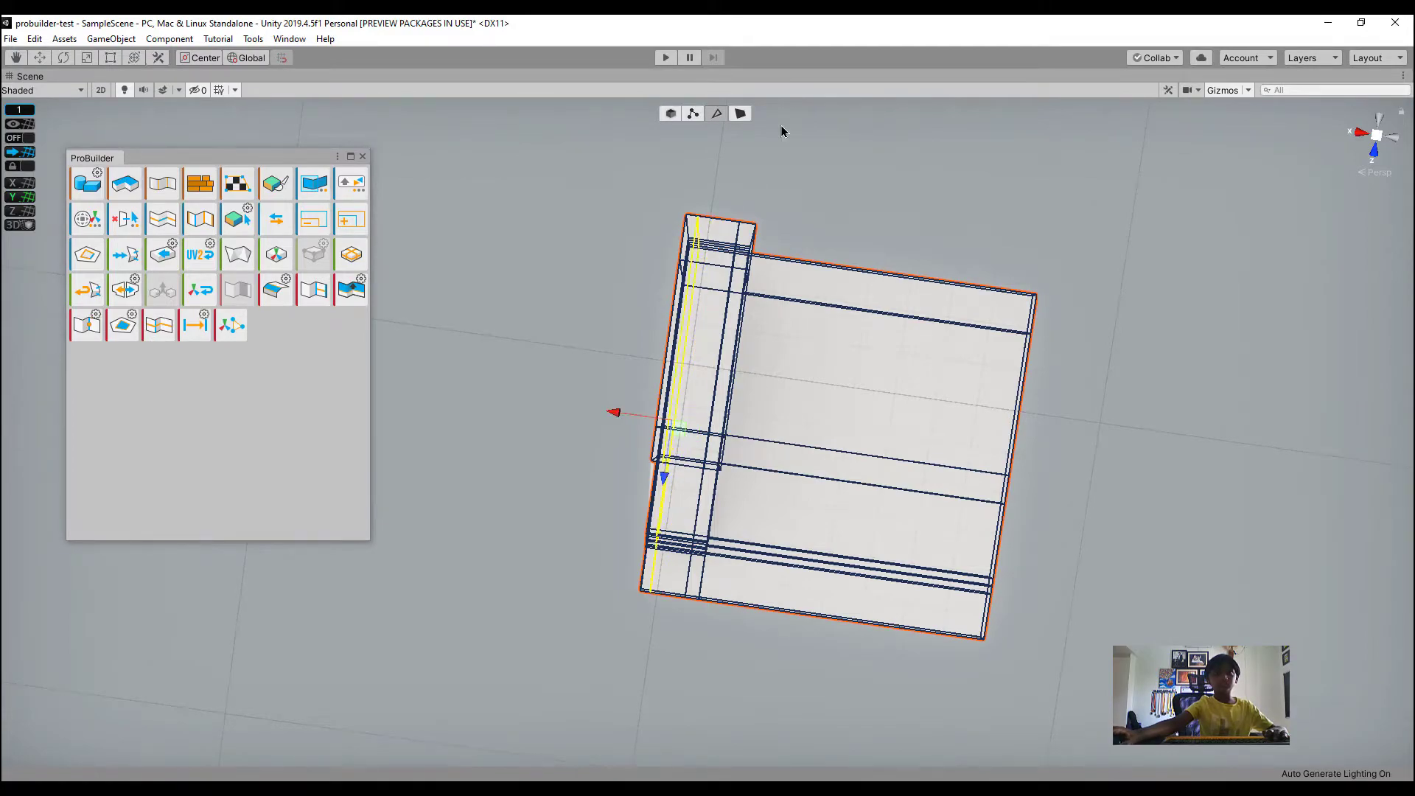
Select the inner top face enclosed by the edge loops and push it down to form a deep rectangular pit
{"action": "left_click", "coordinate": [739, 115]}
{"action": "left_click", "coordinate": [702, 338]}
{"action": "right_click_drag", "start_coordinate": [783, 344], "coordinate": [887, 215]}
{"action": "key", "text": "w"}
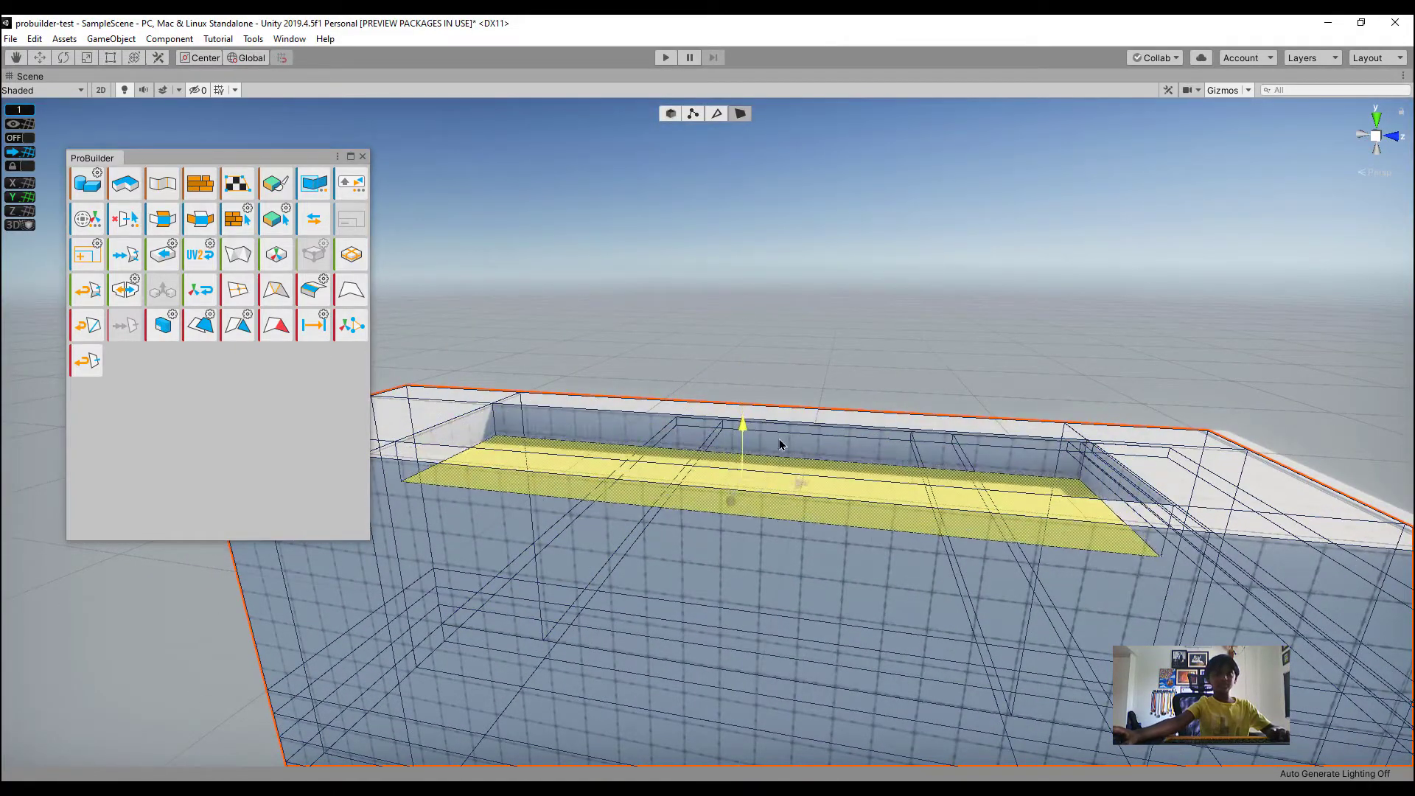
{"action": "left_click", "coordinate": [838, 310]}
{"action": "right_click_drag", "start_coordinate": [838, 310], "coordinate": [772, 459]}
{"action": "left_click", "coordinate": [770, 459]}
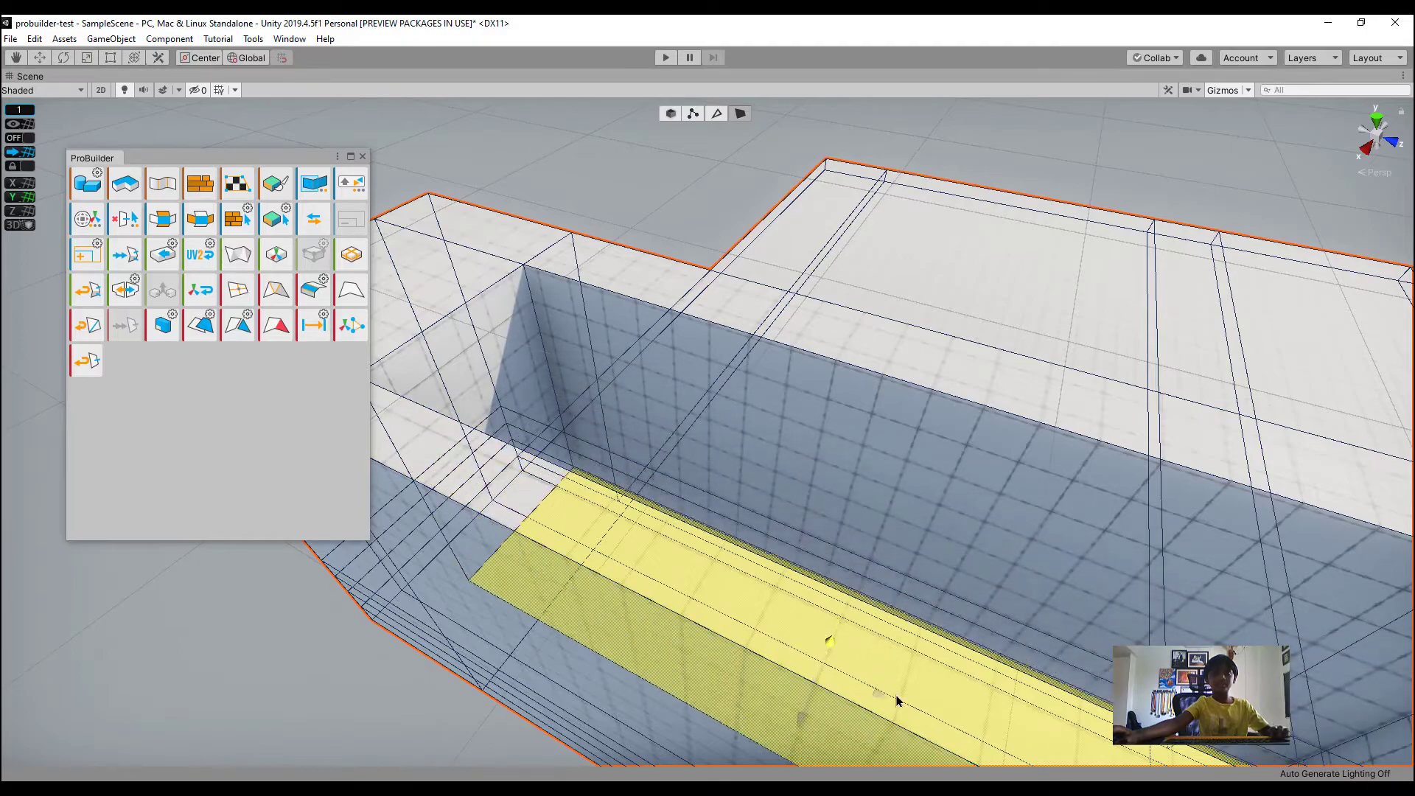
{"action": "right_click_drag", "start_coordinate": [897, 701], "coordinate": [950, 346]}
Insert two edge loops crosswise through the raised block and its pit, sliding the first along the block
{"action": "key", "text": "e"}
{"action": "right_click", "coordinate": [739, 228]}
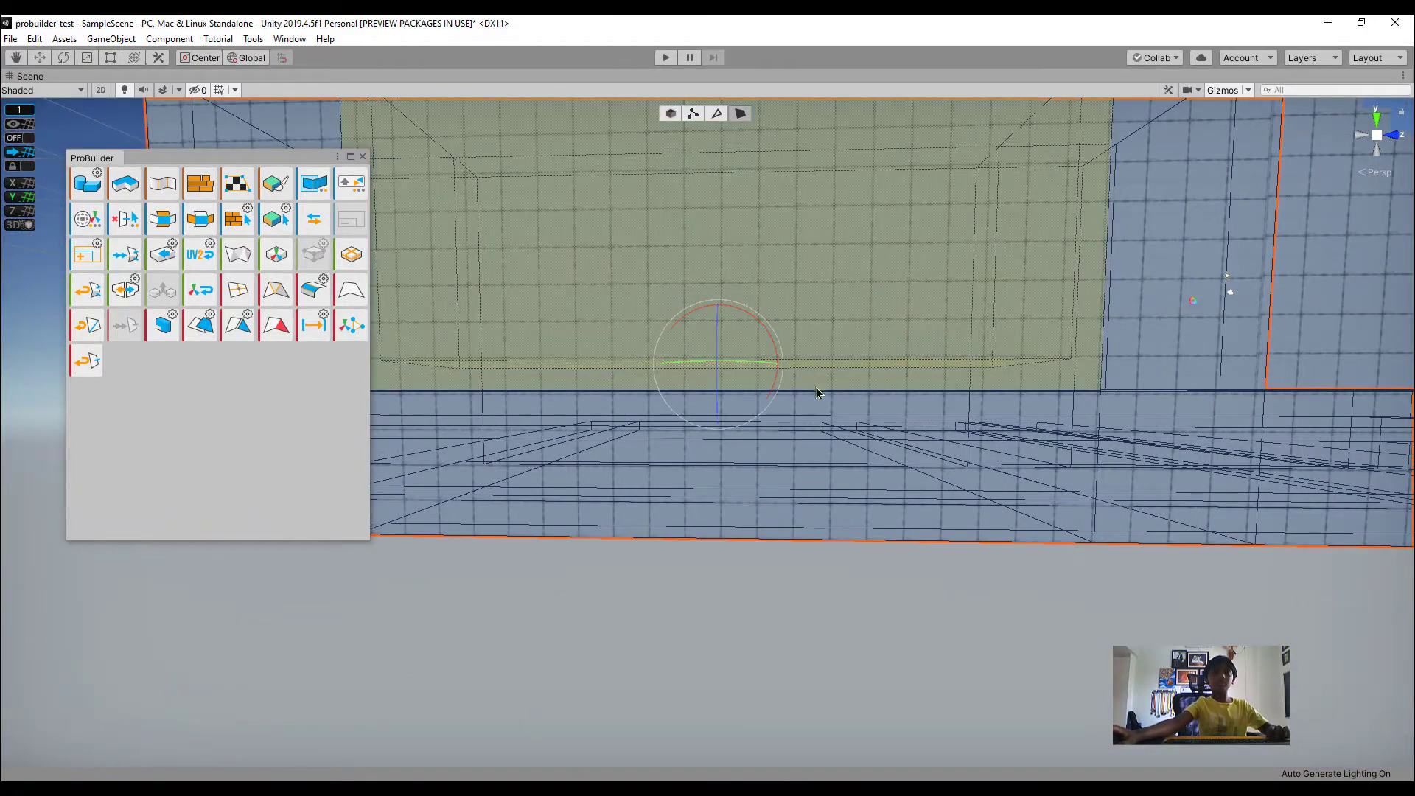
{"action": "right_click_drag", "start_coordinate": [817, 393], "coordinate": [712, 238]}
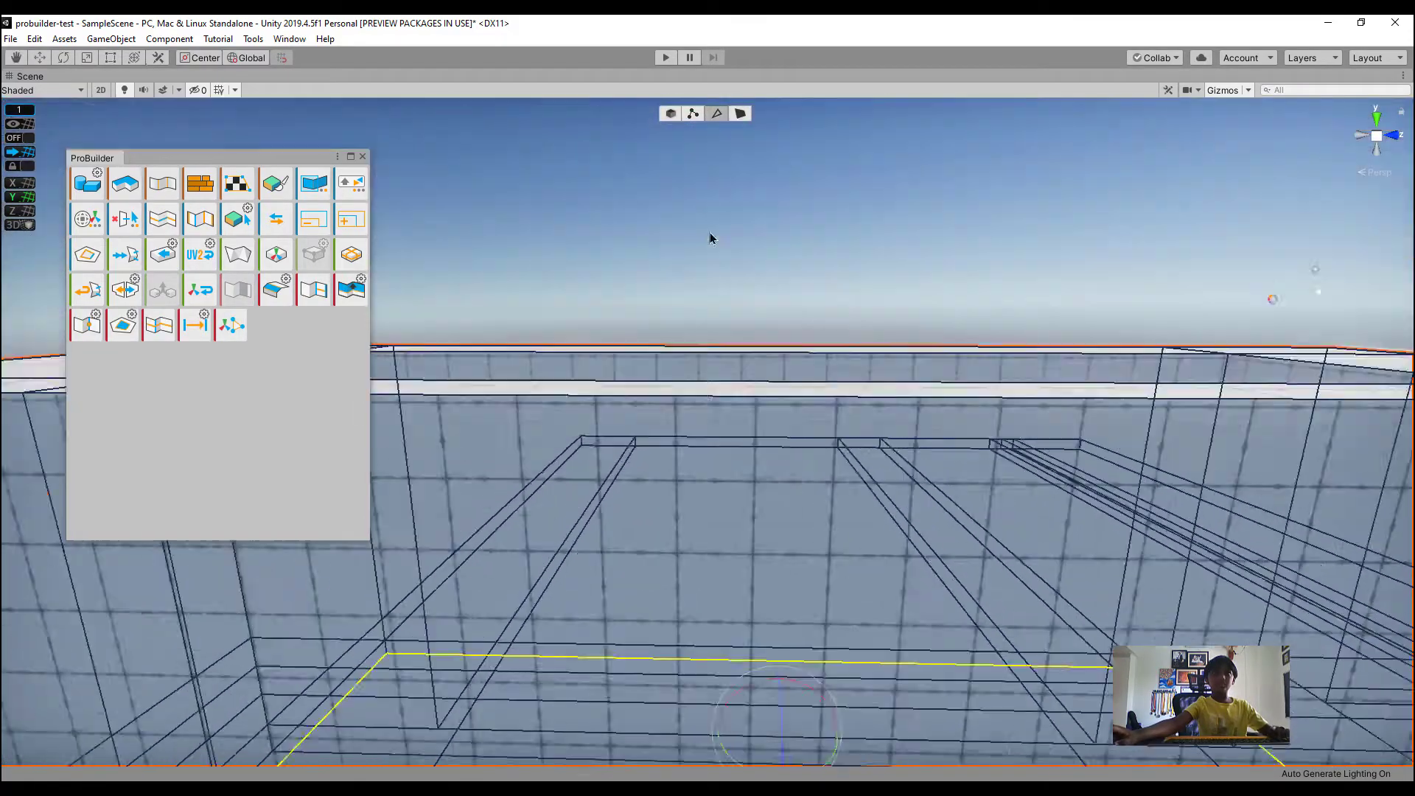
{"action": "scroll", "coordinate": [715, 332], "scroll_direction": "down", "scroll_amount": 3}
{"action": "right_click_drag", "start_coordinate": [724, 424], "coordinate": [701, 420]}
{"action": "scroll", "coordinate": [700, 416], "scroll_direction": "up", "scroll_amount": 3}
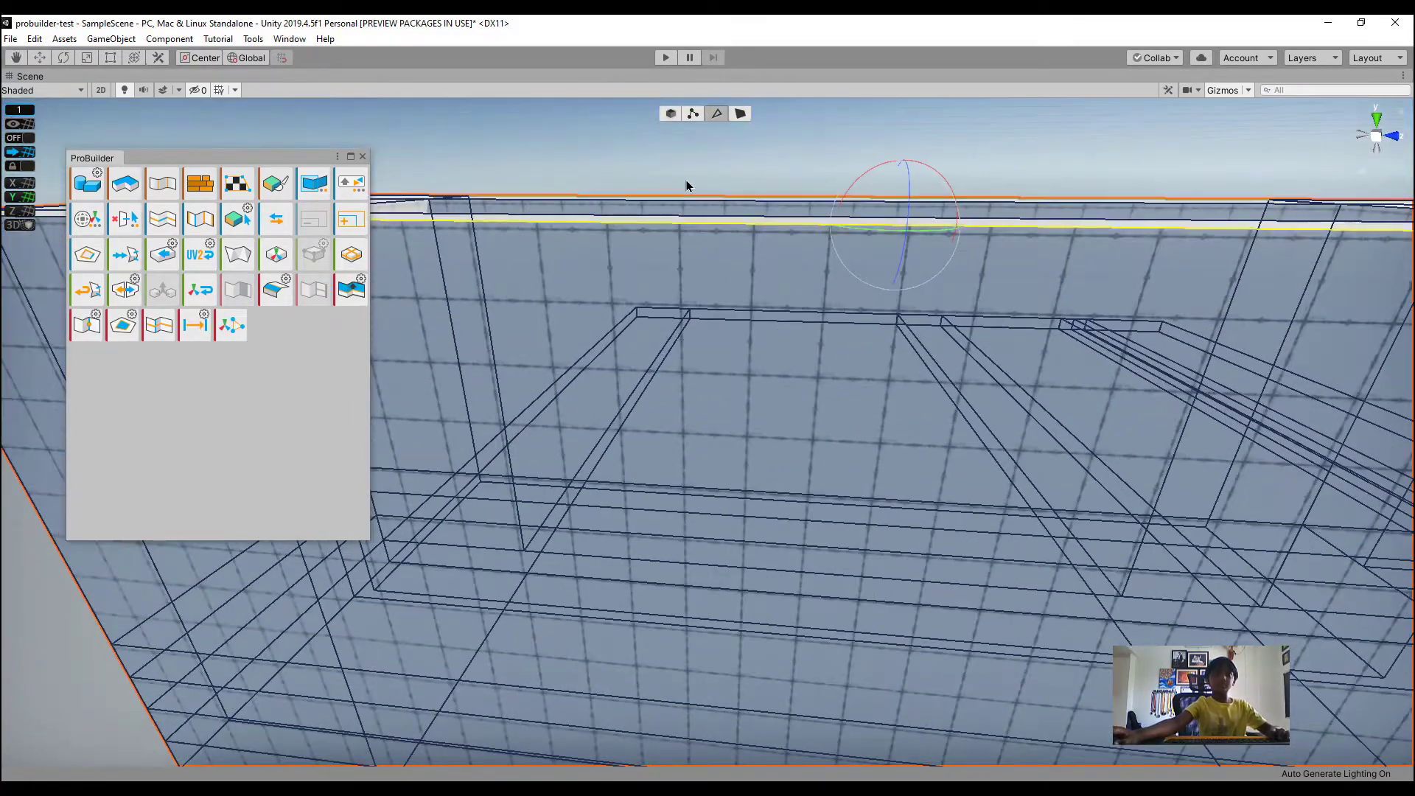
{"action": "middle_click_drag", "start_coordinate": [688, 184], "coordinate": [697, 374]}
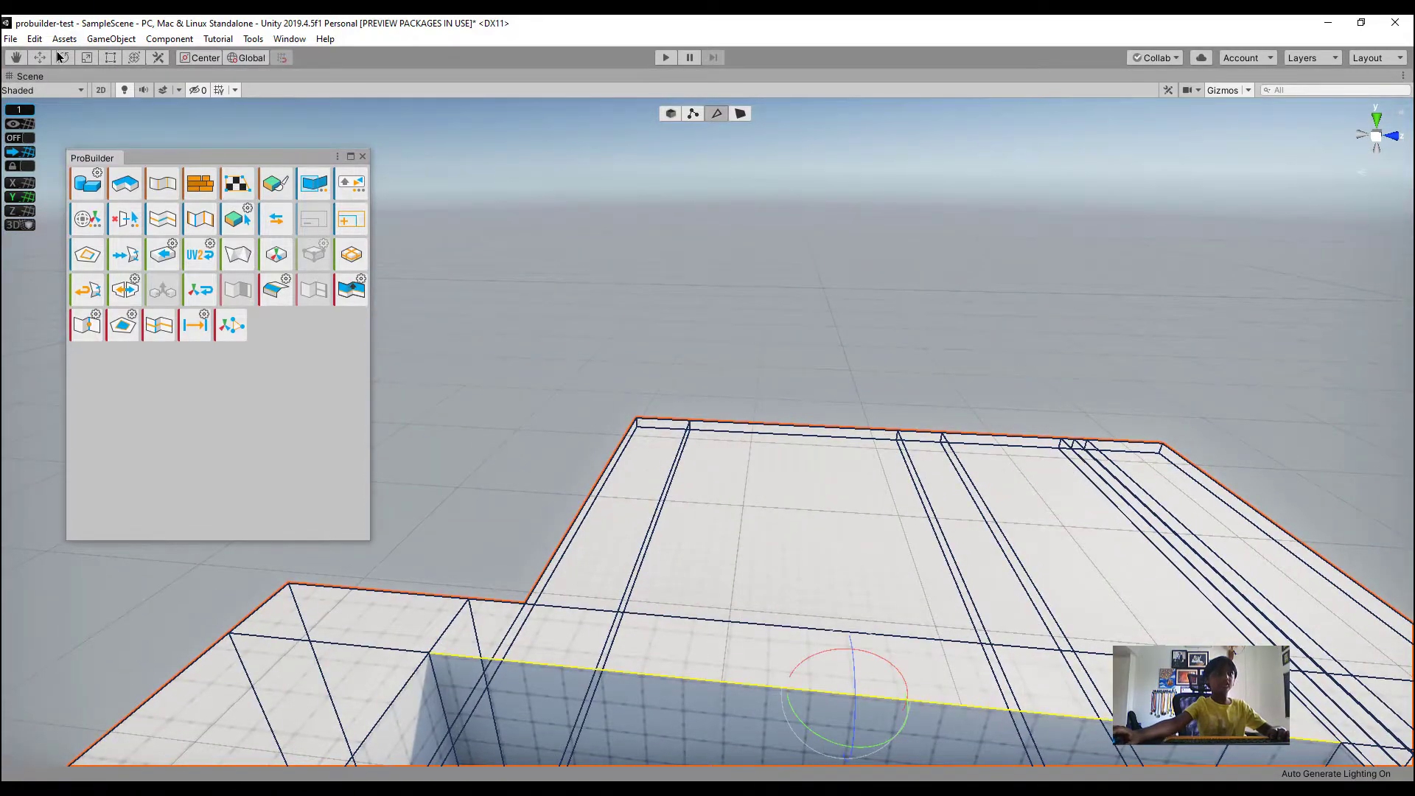
{"action": "key", "text": "q"}
{"action": "right_click_drag", "start_coordinate": [701, 233], "coordinate": [698, 238]}
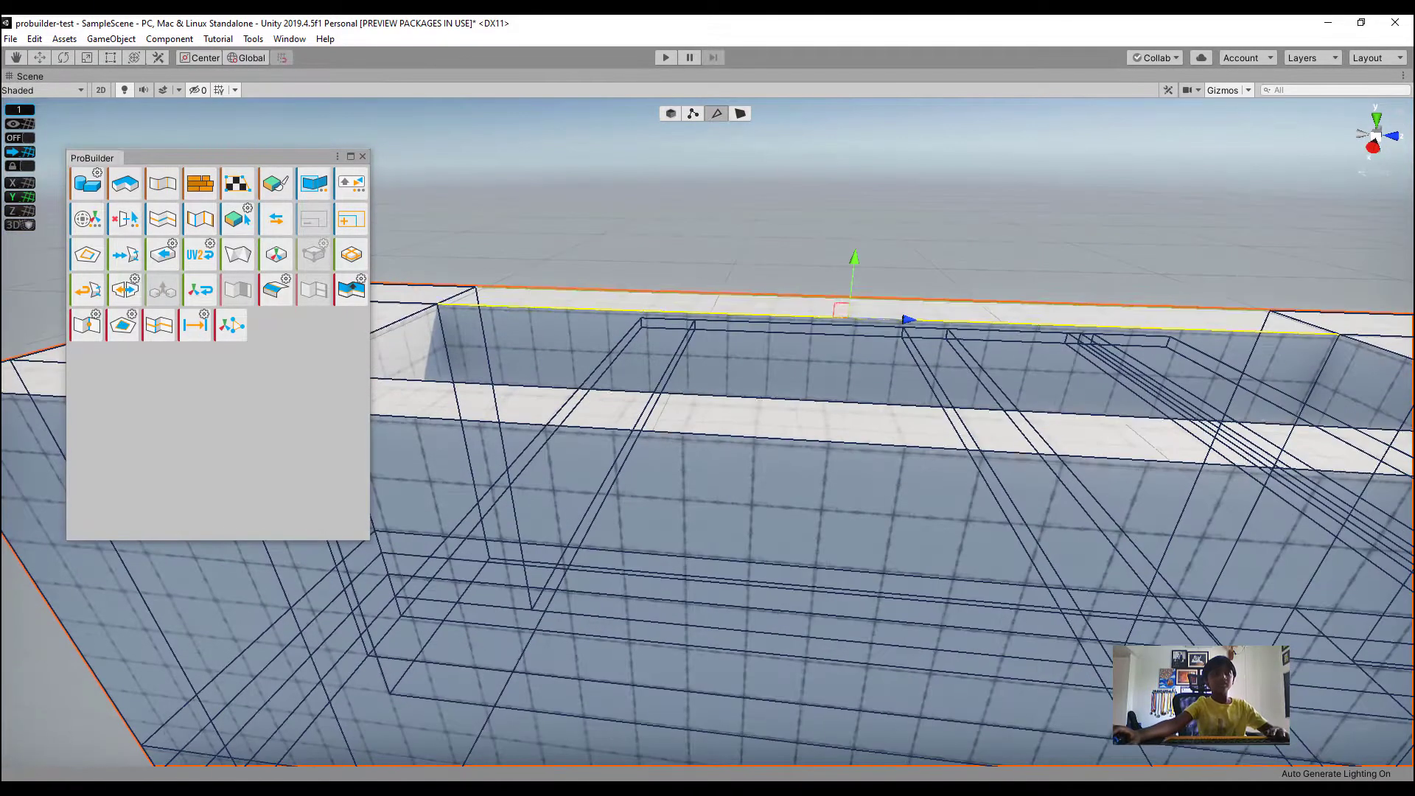
{"action": "left_click", "coordinate": [134, 332]}
{"action": "left_click_drag", "start_coordinate": [914, 300], "coordinate": [811, 335], "text": "alt"}
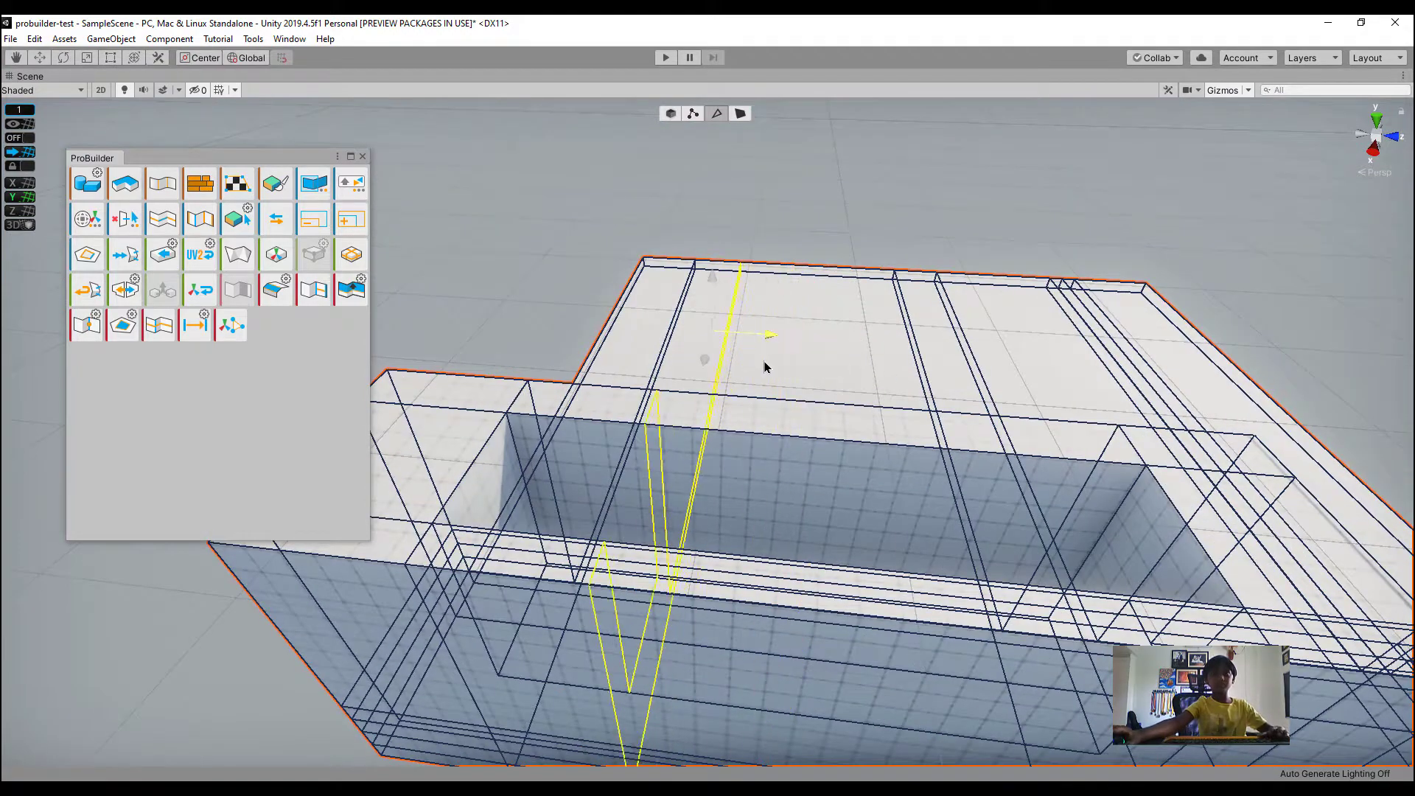
{"action": "left_click", "coordinate": [165, 324]}
Select the pit's wall face between the new loops, and insert a horizontal edge loop around the pit's inner walls
{"action": "left_click", "coordinate": [740, 115]}
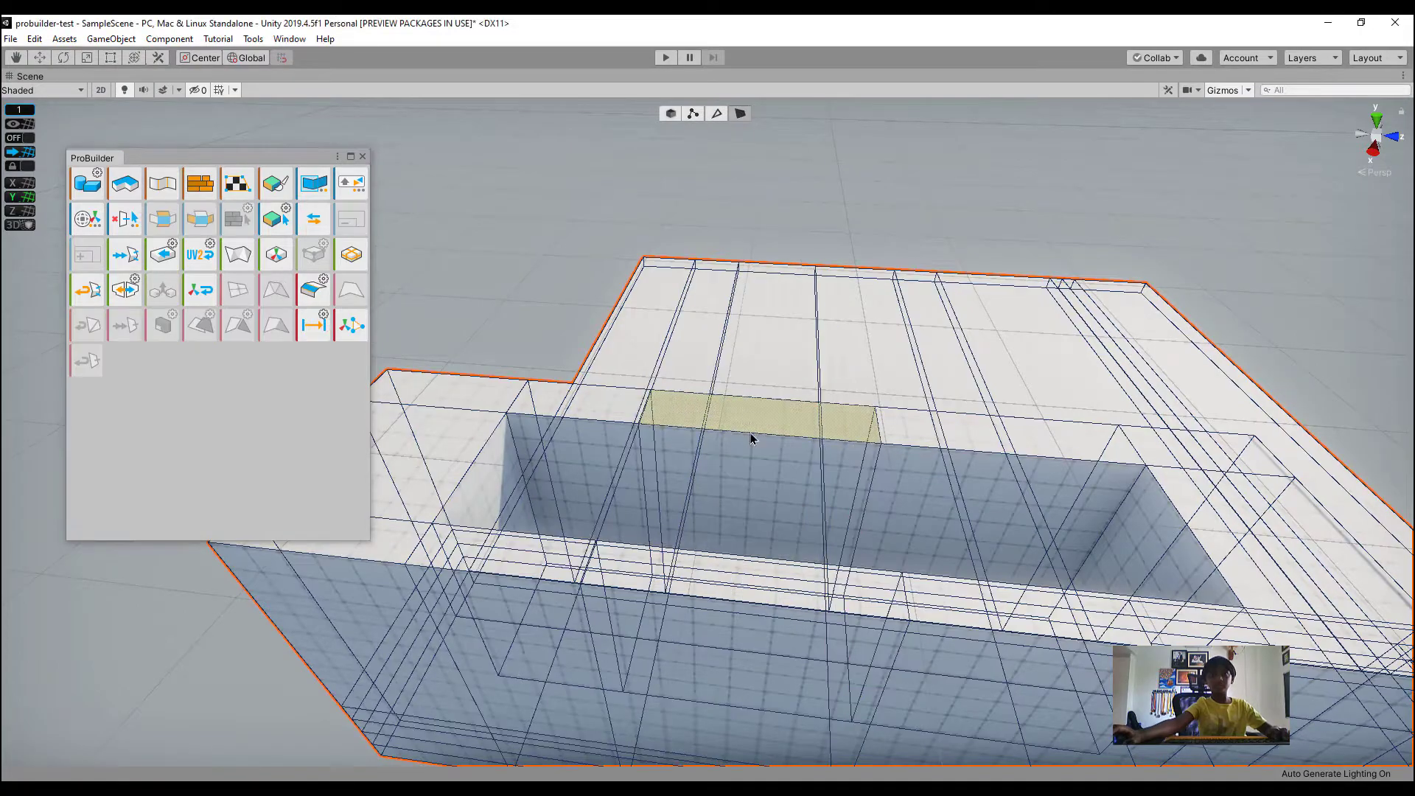
{"action": "left_click", "coordinate": [750, 457]}
{"action": "left_click_drag", "start_coordinate": [751, 457], "coordinate": [769, 398], "text": "alt"}
{"action": "key", "text": "w"}
{"action": "right_click_drag", "start_coordinate": [768, 397], "coordinate": [852, 395]}
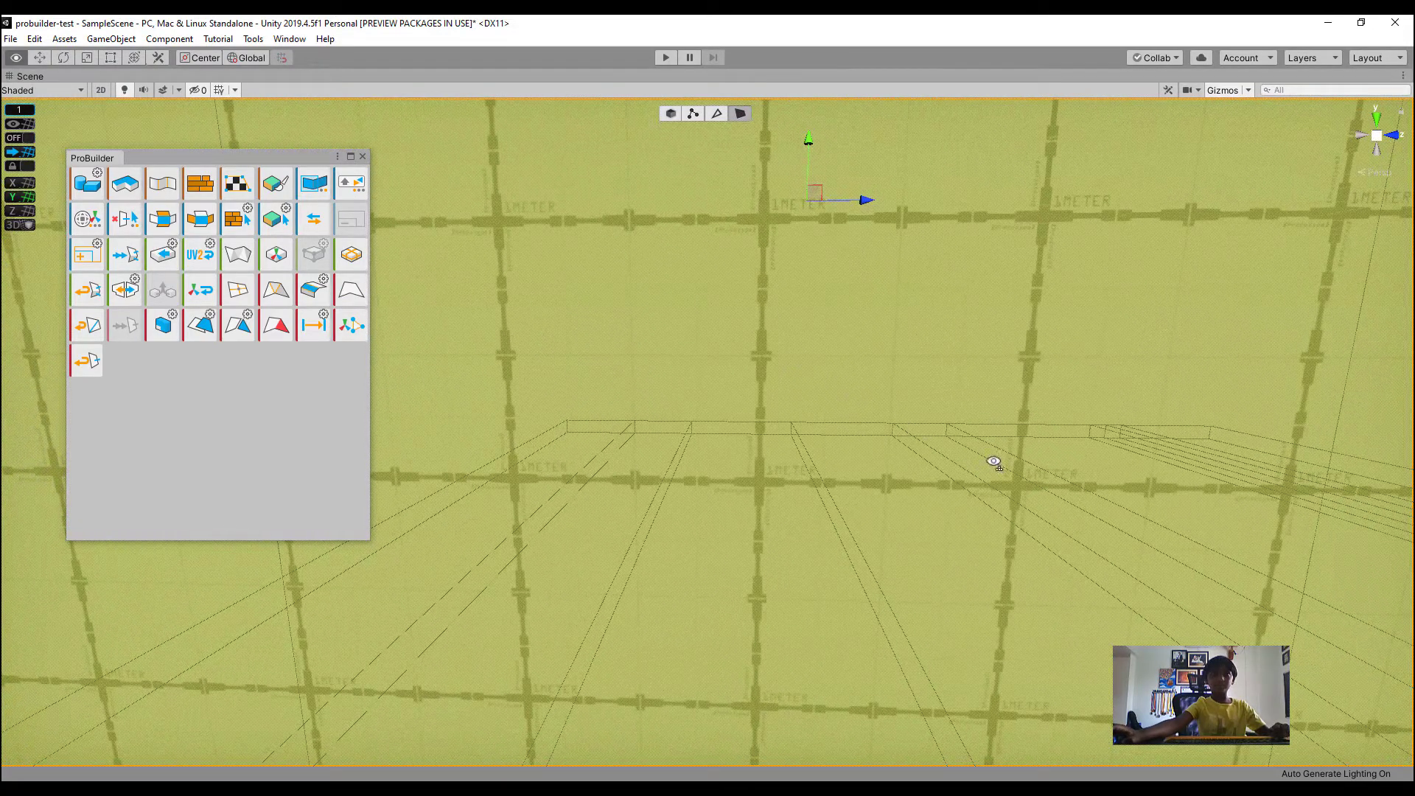
{"action": "key", "text": "f"}
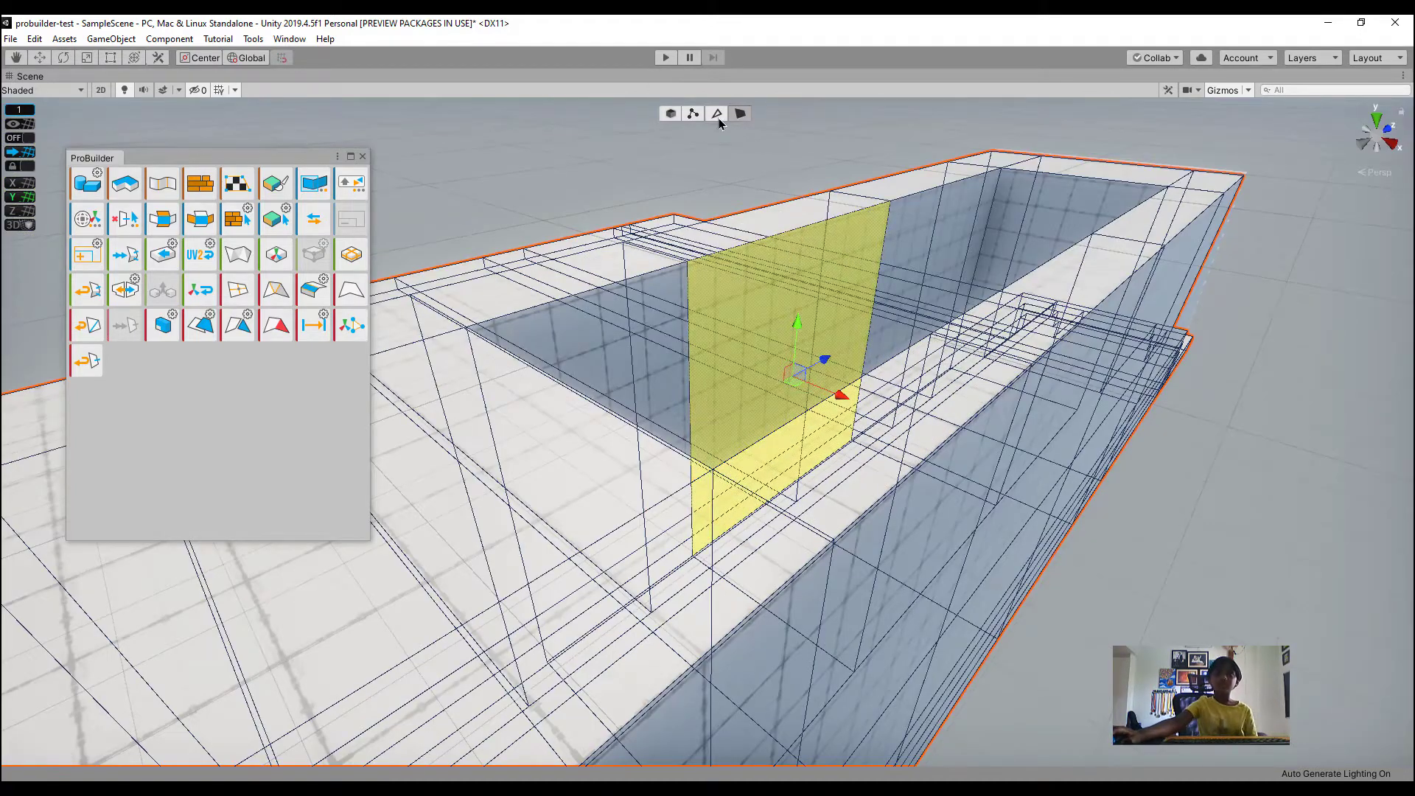
{"action": "left_click", "coordinate": [718, 116]}
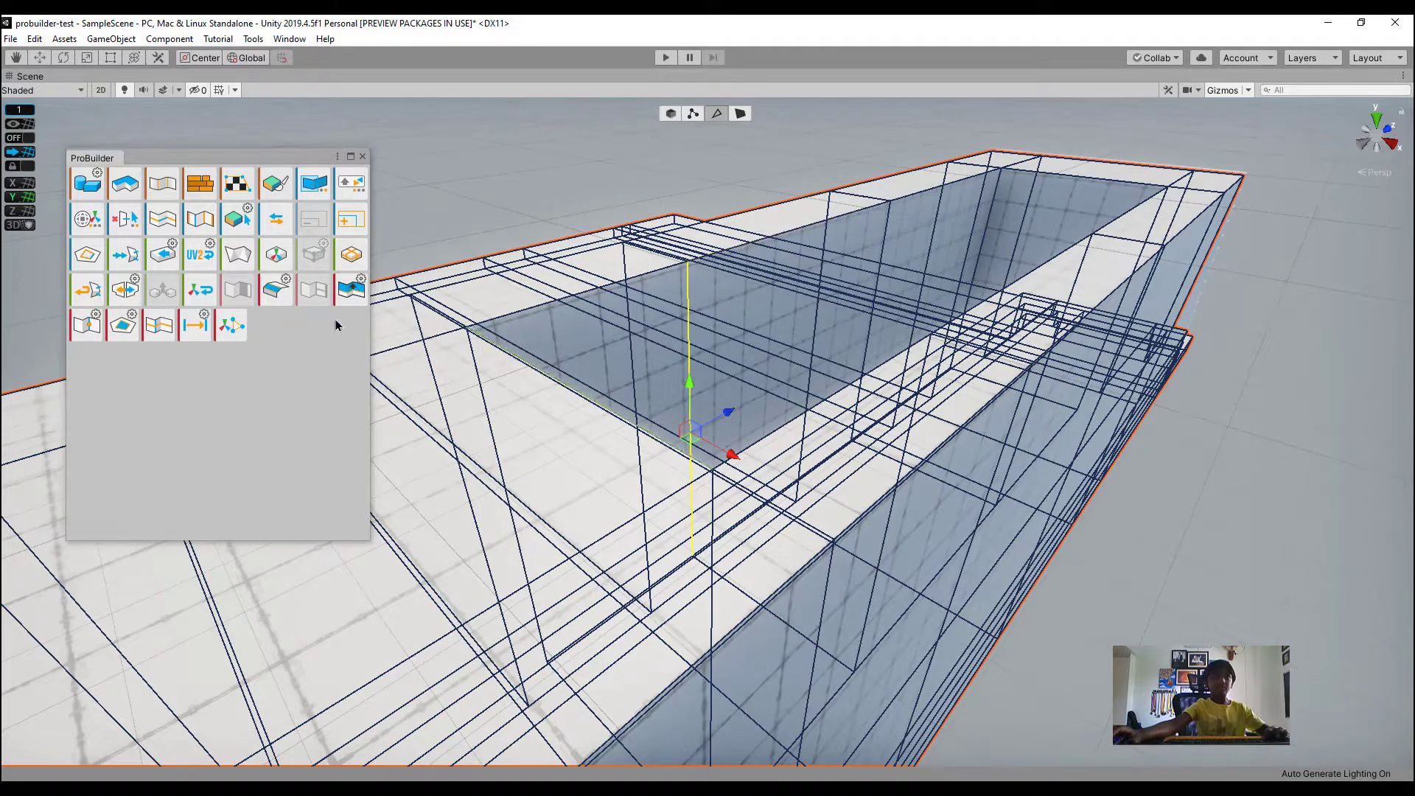
{"action": "right_click_drag", "start_coordinate": [666, 295], "coordinate": [792, 347]}
{"action": "key", "text": "d"}
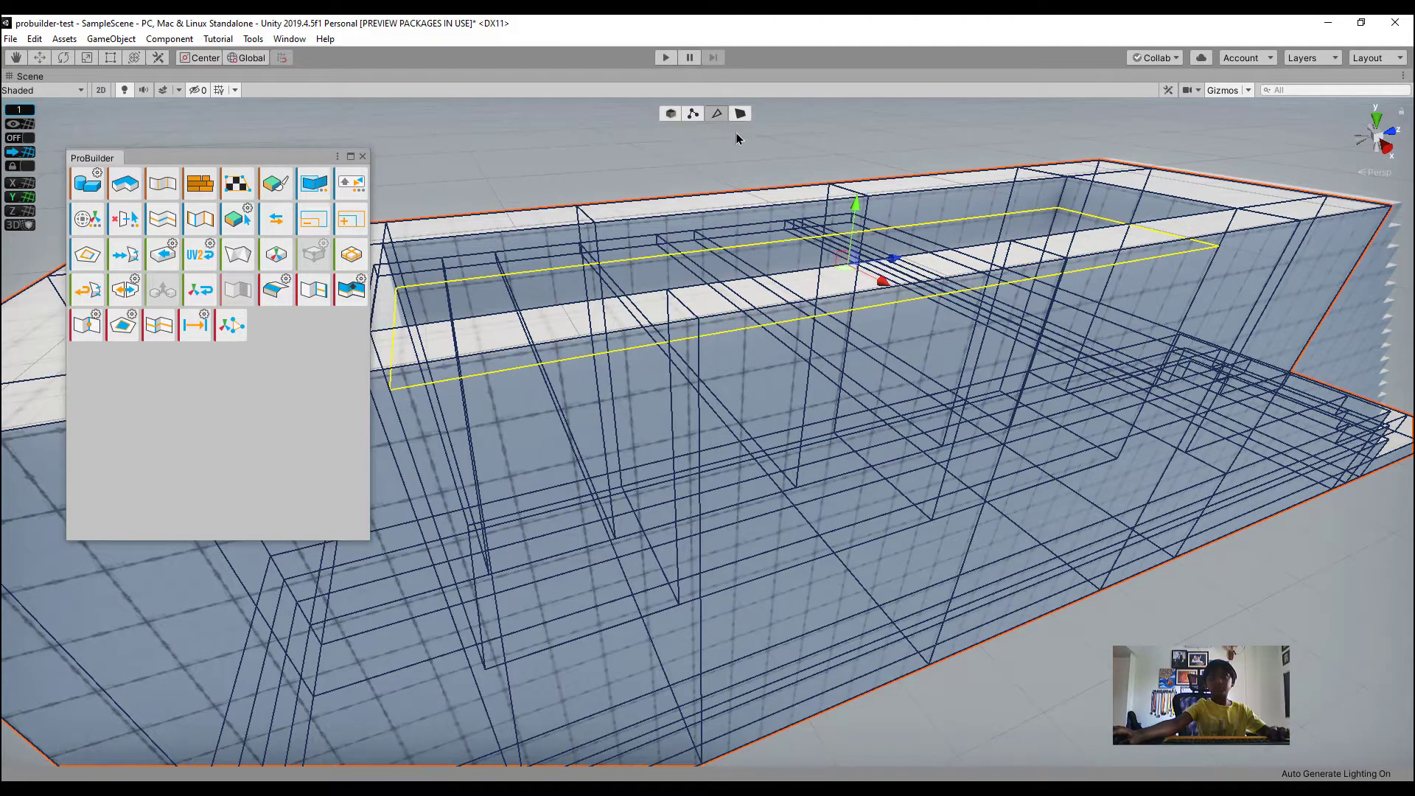
Select the wall face inside the pit that is bounded by the new edge loops
{"action": "left_click", "coordinate": [741, 115]}
{"action": "key", "text": "w"}
{"action": "right_click_drag", "start_coordinate": [768, 145], "coordinate": [768, 147]}
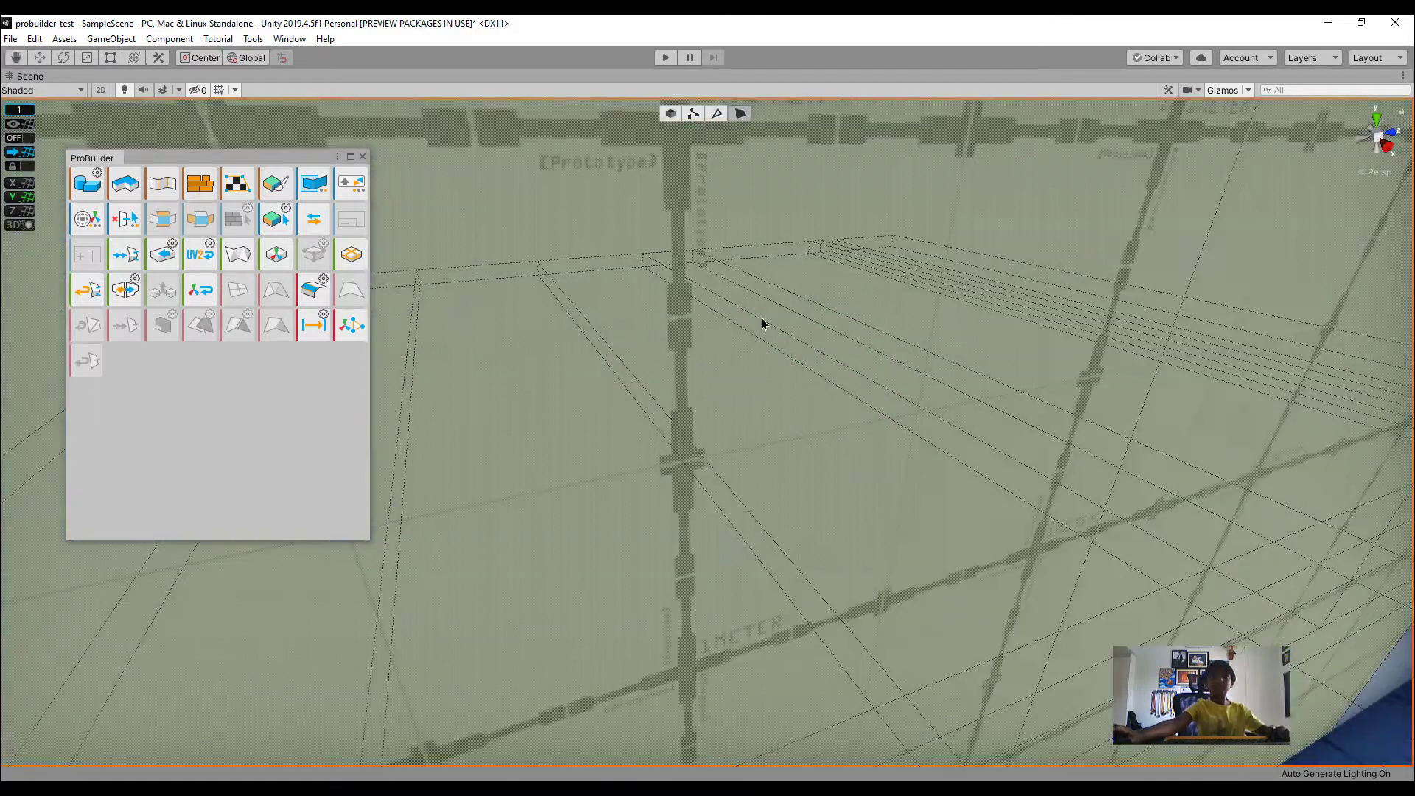
{"action": "left_click", "coordinate": [762, 323]}
{"action": "key", "text": "s"}
{"action": "right_click_drag", "start_coordinate": [762, 324], "coordinate": [1045, 370]}
{"action": "key", "text": "a"}
{"action": "right_click_drag", "start_coordinate": [879, 368], "coordinate": [1102, 281]}
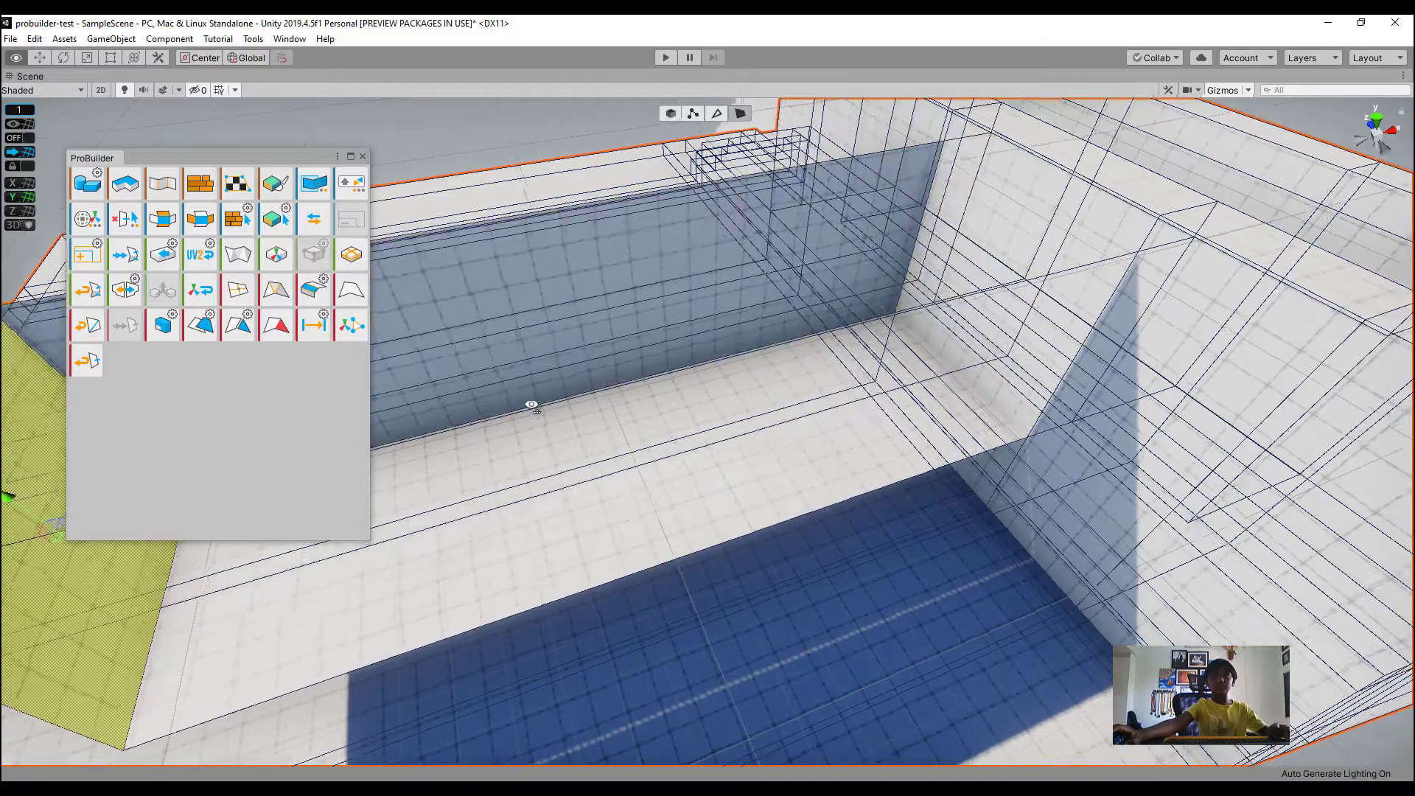
Select the adjoining wall faces between the edge loops and delete them to open the block's side
{"action": "right_click_drag", "start_coordinate": [532, 405], "coordinate": [670, 290]}
{"action": "left_click", "coordinate": [632, 288]}
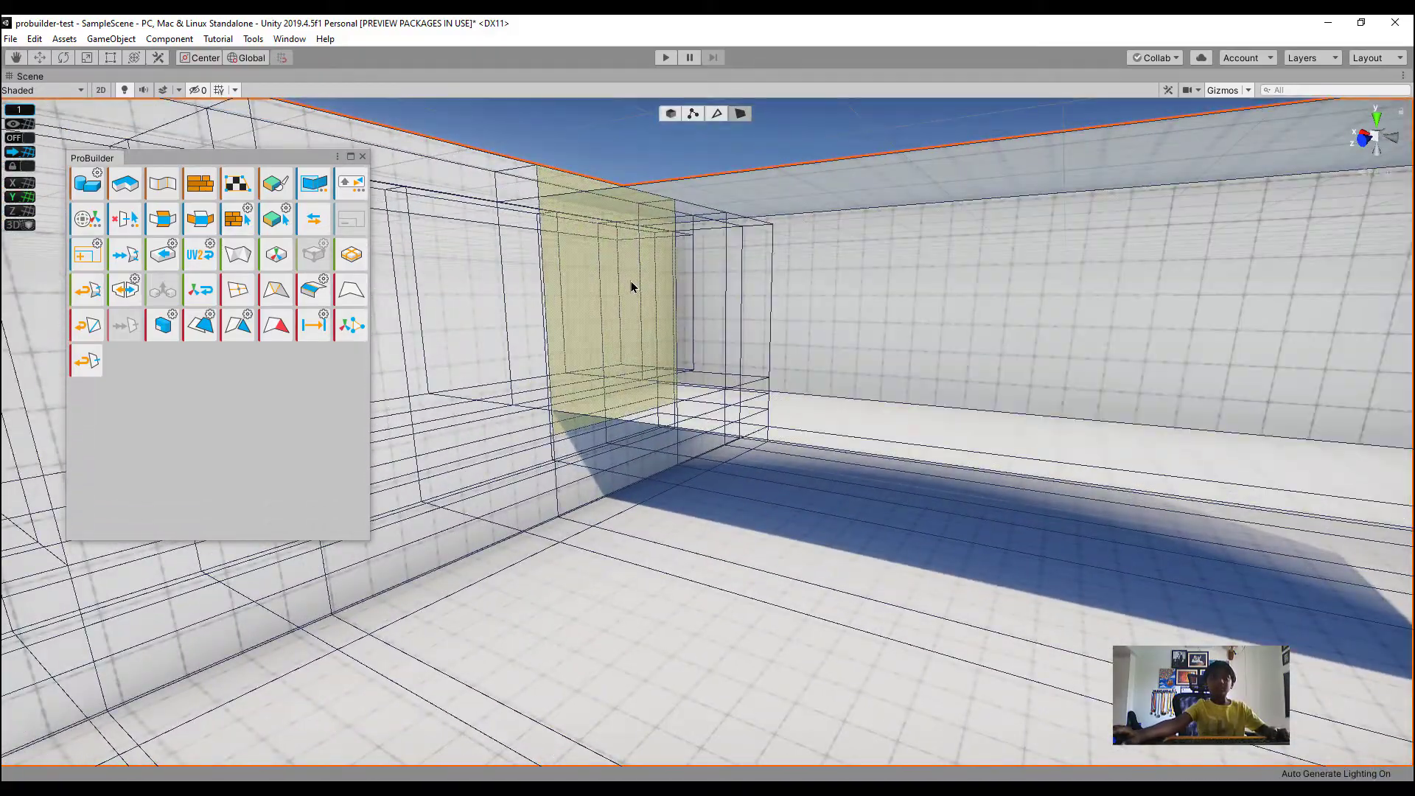
{"action": "key", "text": "f"}
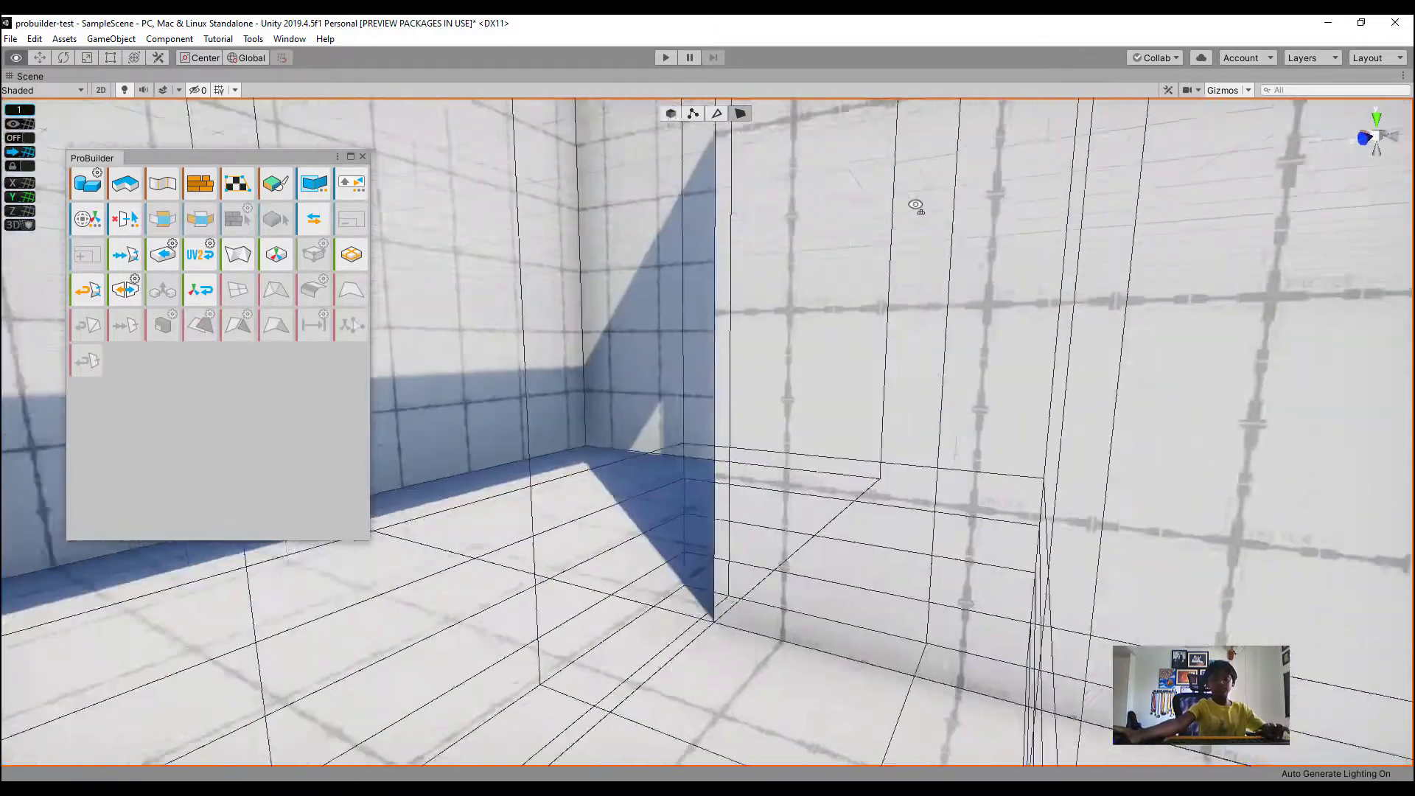
{"action": "right_click_drag", "start_coordinate": [915, 206], "coordinate": [995, 299]}
{"action": "left_click", "coordinate": [902, 427]}
{"action": "right_click_drag", "start_coordinate": [901, 430], "coordinate": [903, 374]}
{"action": "left_click", "coordinate": [751, 137], "text": "shift"}
{"action": "key", "text": "Delete"}
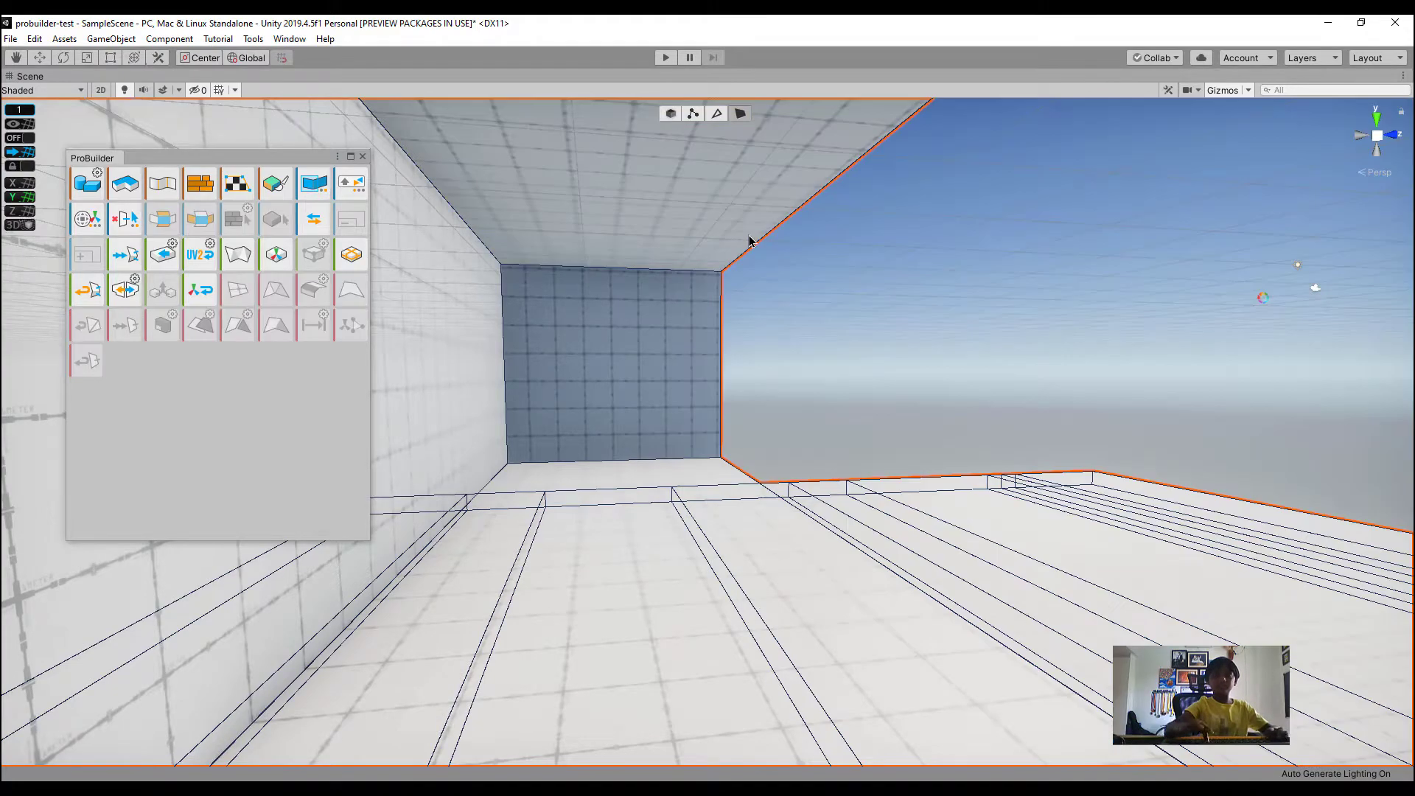
Delete the remaining wall faces around the opening, including the long inner wall
{"action": "right_click_drag", "start_coordinate": [679, 298], "coordinate": [493, 295]}
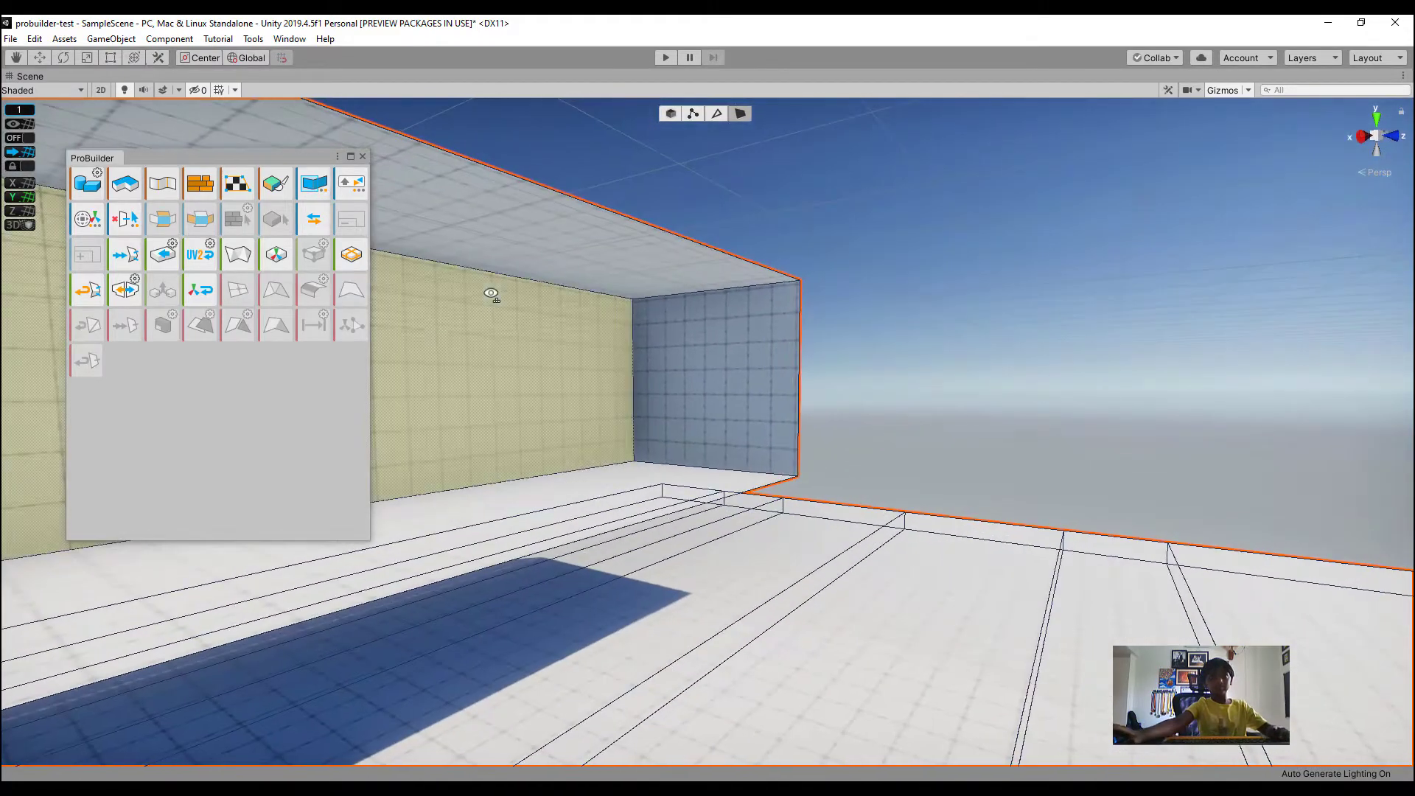
{"action": "left_click", "coordinate": [427, 326]}
{"action": "key", "text": "Delete"}
{"action": "right_click_drag", "start_coordinate": [427, 329], "coordinate": [361, 277]}
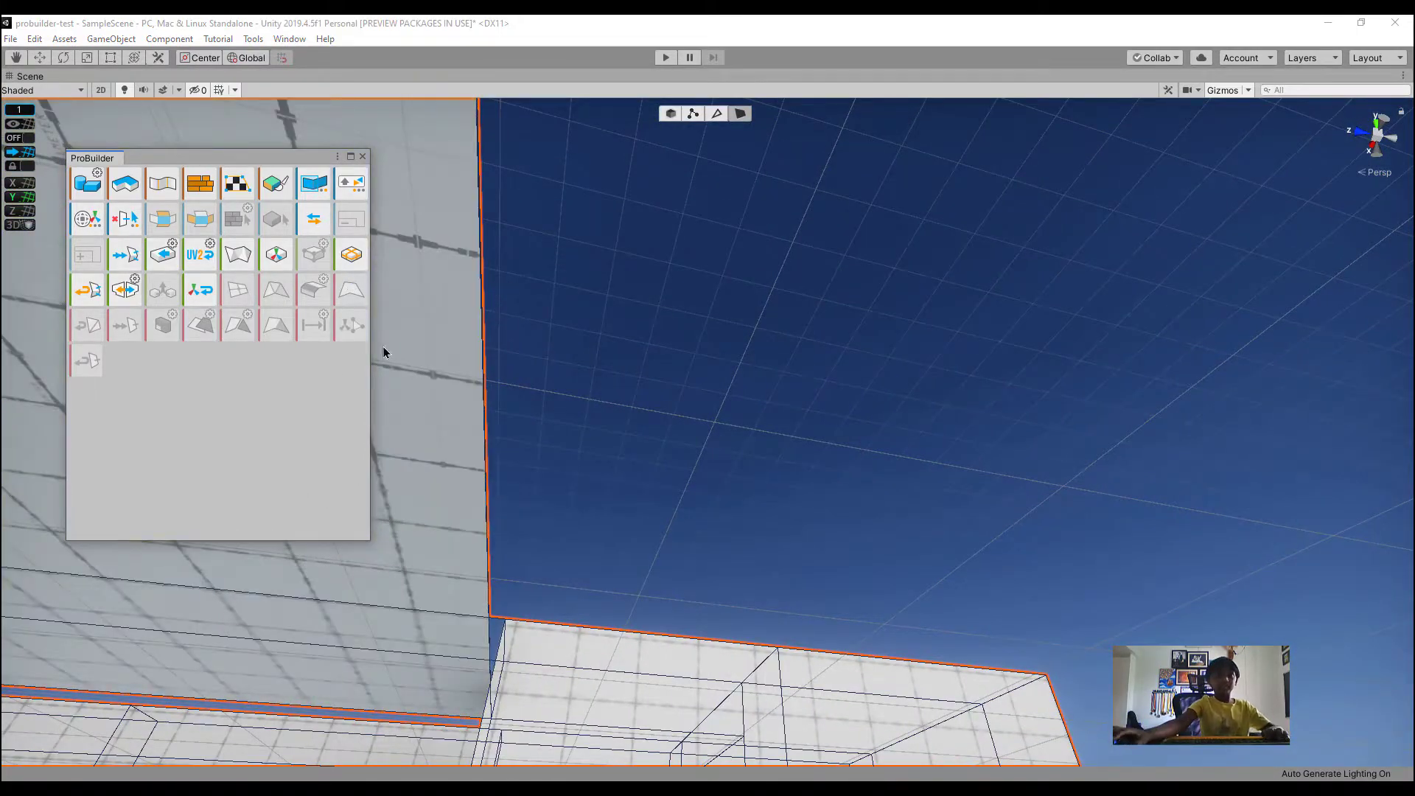
{"action": "left_click", "coordinate": [401, 363]}
{"action": "key", "text": "Delete"}
{"action": "mouse_move", "coordinate": [652, 488]}
{"action": "right_mouse_down"}
{"action": "mouse_move", "coordinate": [663, 606]}
{"action": "mouse_move", "coordinate": [855, 688]}
{"action": "mouse_move", "coordinate": [944, 704]}
{"action": "mouse_move", "coordinate": [1113, 404]}
{"action": "mouse_move", "coordinate": [1042, 373]}
{"action": "mouse_move", "coordinate": [1010, 316]}
{"action": "mouse_move", "coordinate": [1049, 392]}
{"action": "mouse_move", "coordinate": [745, 499]}
{"action": "mouse_move", "coordinate": [1099, 464]}
{"action": "mouse_move", "coordinate": [1001, 427]}
{"action": "mouse_move", "coordinate": [629, 454]}
{"action": "mouse_move", "coordinate": [579, 411]}
{"action": "mouse_move", "coordinate": [903, 420]}
{"action": "mouse_move", "coordinate": [932, 442]}
{"action": "mouse_move", "coordinate": [936, 320]}
{"action": "right_mouse_up"}
{"action": "left_click", "coordinate": [1057, 393]}
{"action": "key", "text": "Delete"}
Extrude the long horizontal platform face at the opening, move it vertically to give the platform thickness, and clear the selection
{"action": "left_click", "coordinate": [771, 504]}
{"action": "right_click_drag", "start_coordinate": [863, 351], "coordinate": [877, 663]}
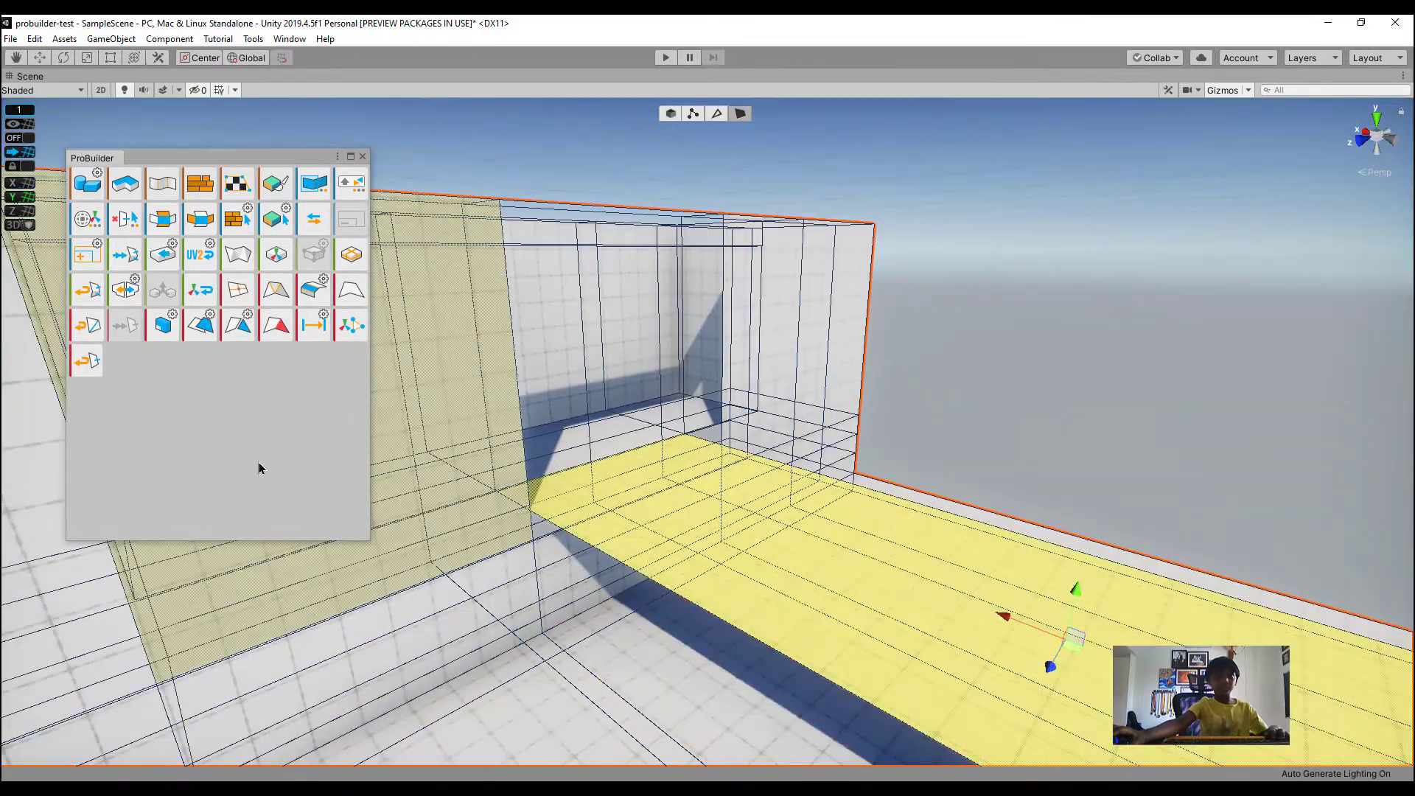
{"action": "left_click", "coordinate": [160, 339]}
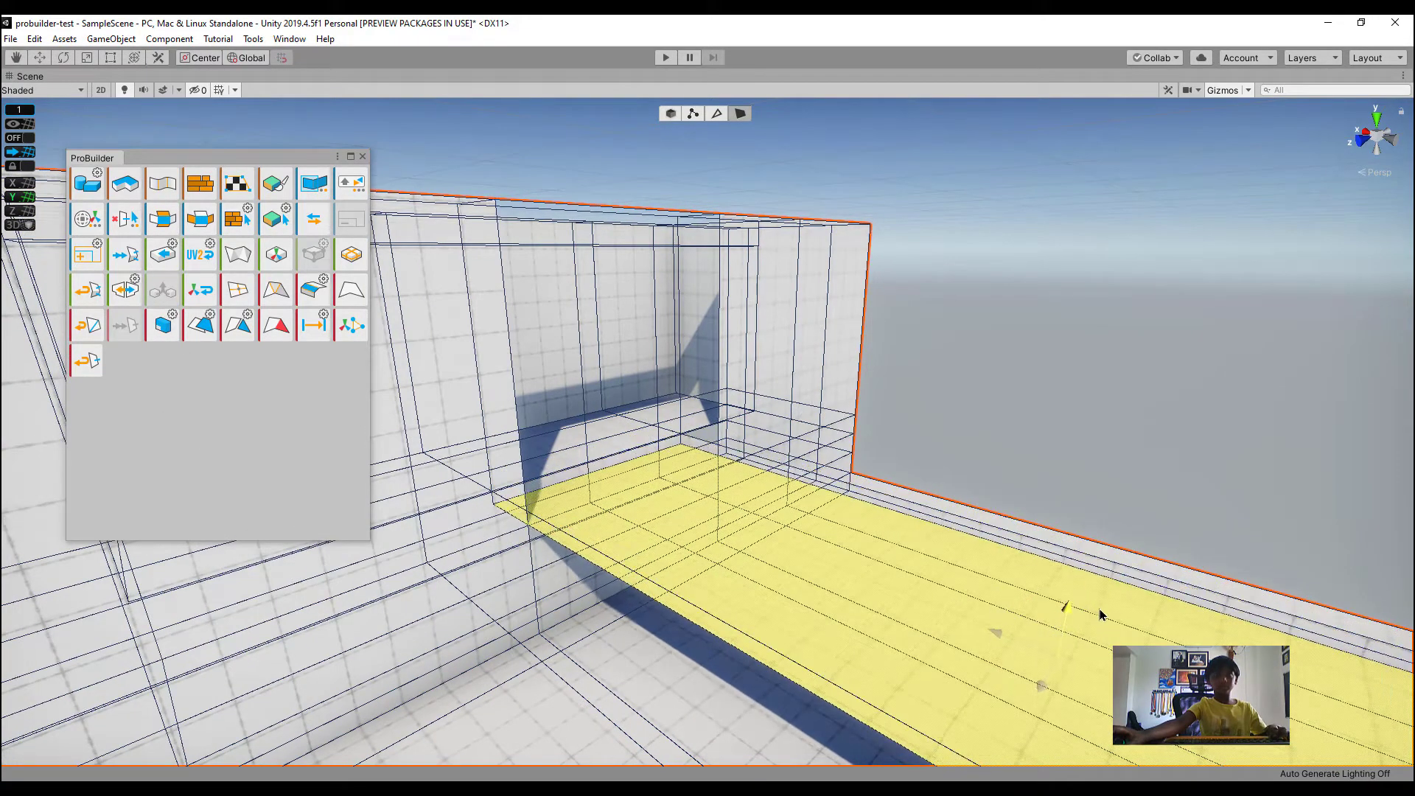
{"action": "left_click_drag", "start_coordinate": [1104, 616], "coordinate": [1087, 586]}
{"action": "left_click", "coordinate": [1132, 414]}
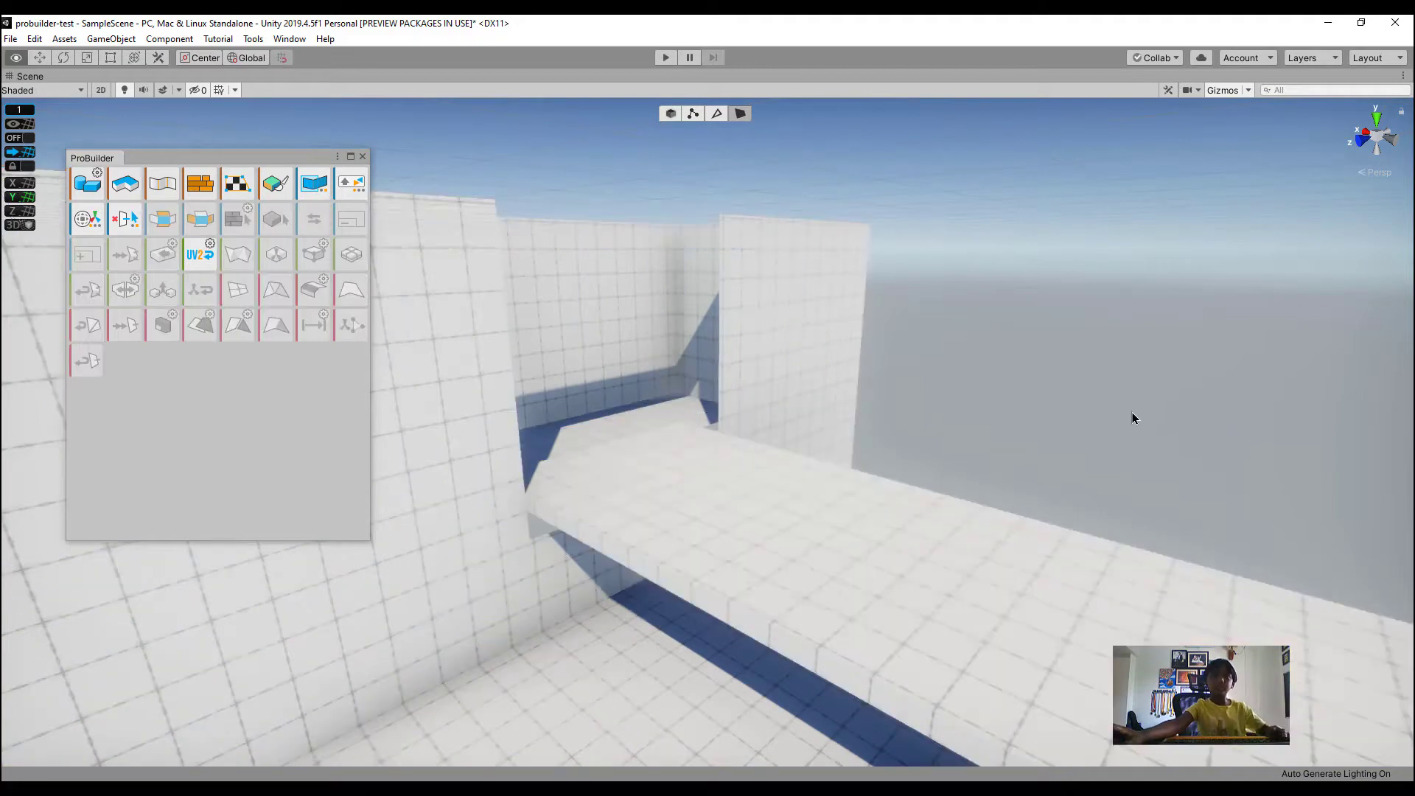
Extrude the narrow edge face of the floor beside the raised block outward into a long walkway
{"action": "scroll", "coordinate": [1132, 414], "scroll_direction": "down", "scroll_amount": 3}
{"action": "key", "text": "w"}
{"action": "right_click_drag", "start_coordinate": [1132, 414], "coordinate": [867, 672]}
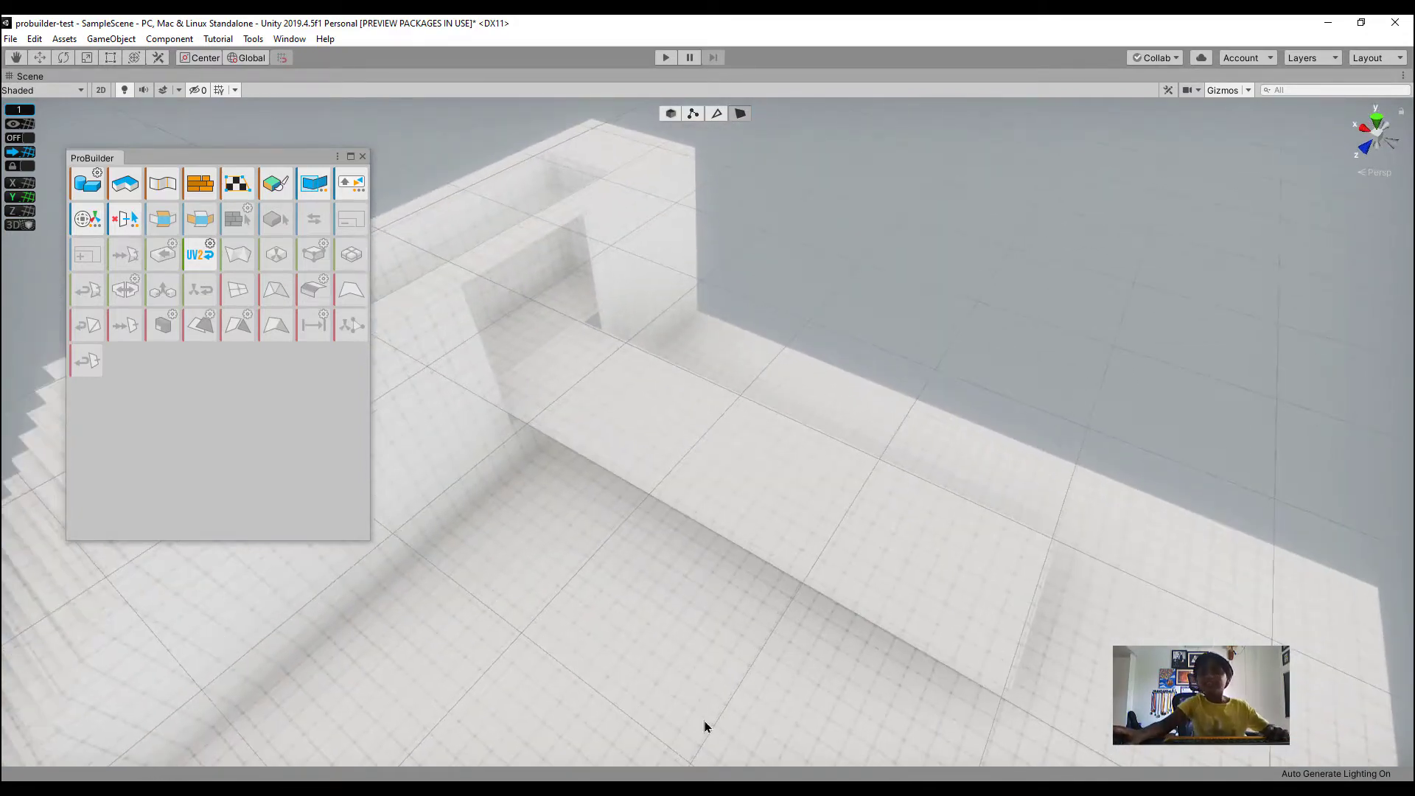
{"action": "left_click", "coordinate": [620, 624]}
{"action": "right_click_drag", "start_coordinate": [620, 624], "coordinate": [927, 632]}
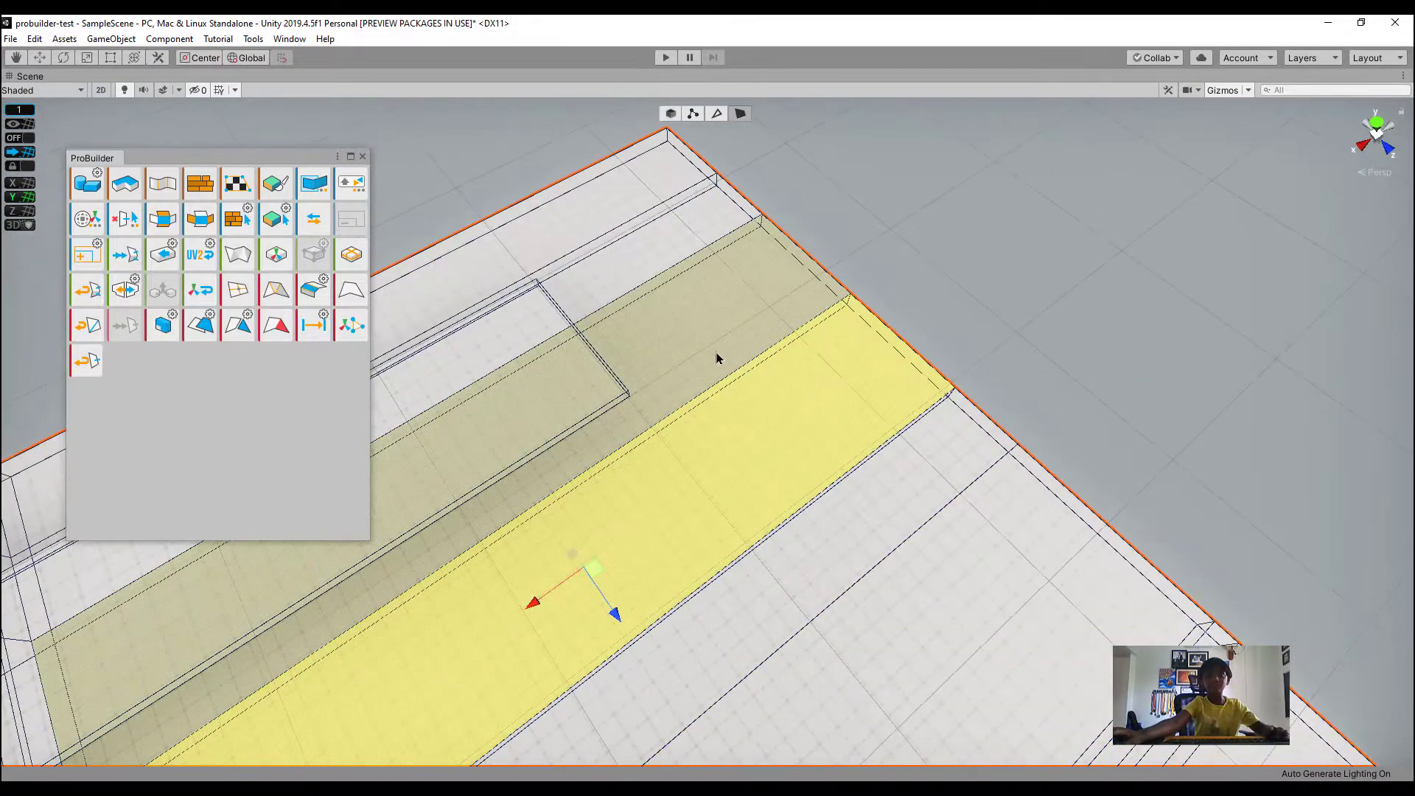
{"action": "right_click_drag", "start_coordinate": [717, 356], "coordinate": [836, 374]}
{"action": "left_click", "coordinate": [1258, 221]}
{"action": "left_click", "coordinate": [673, 469]}
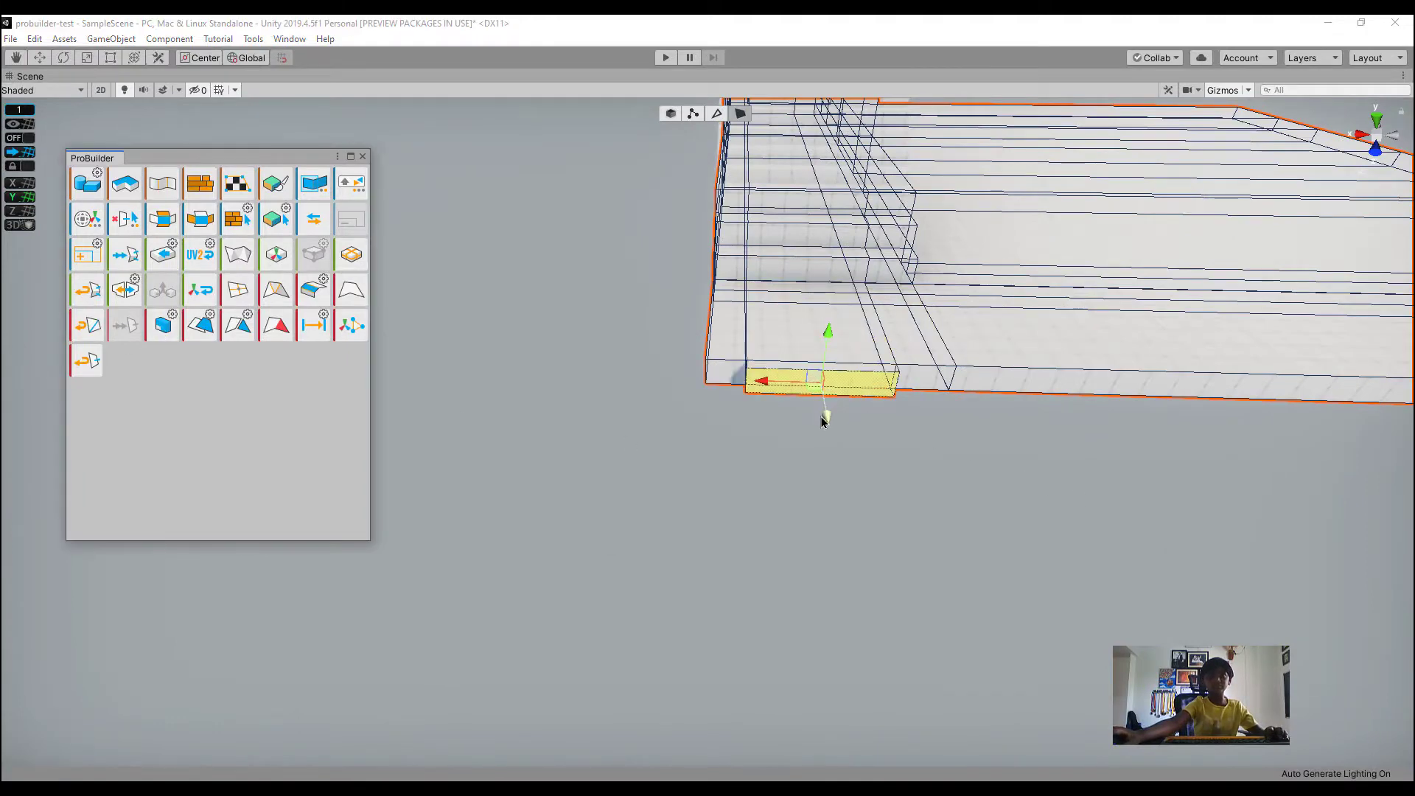
{"action": "left_click_drag", "start_coordinate": [824, 418], "coordinate": [864, 645], "text": "shift"}
{"action": "scroll", "coordinate": [884, 577], "scroll_direction": "down", "scroll_amount": 6}
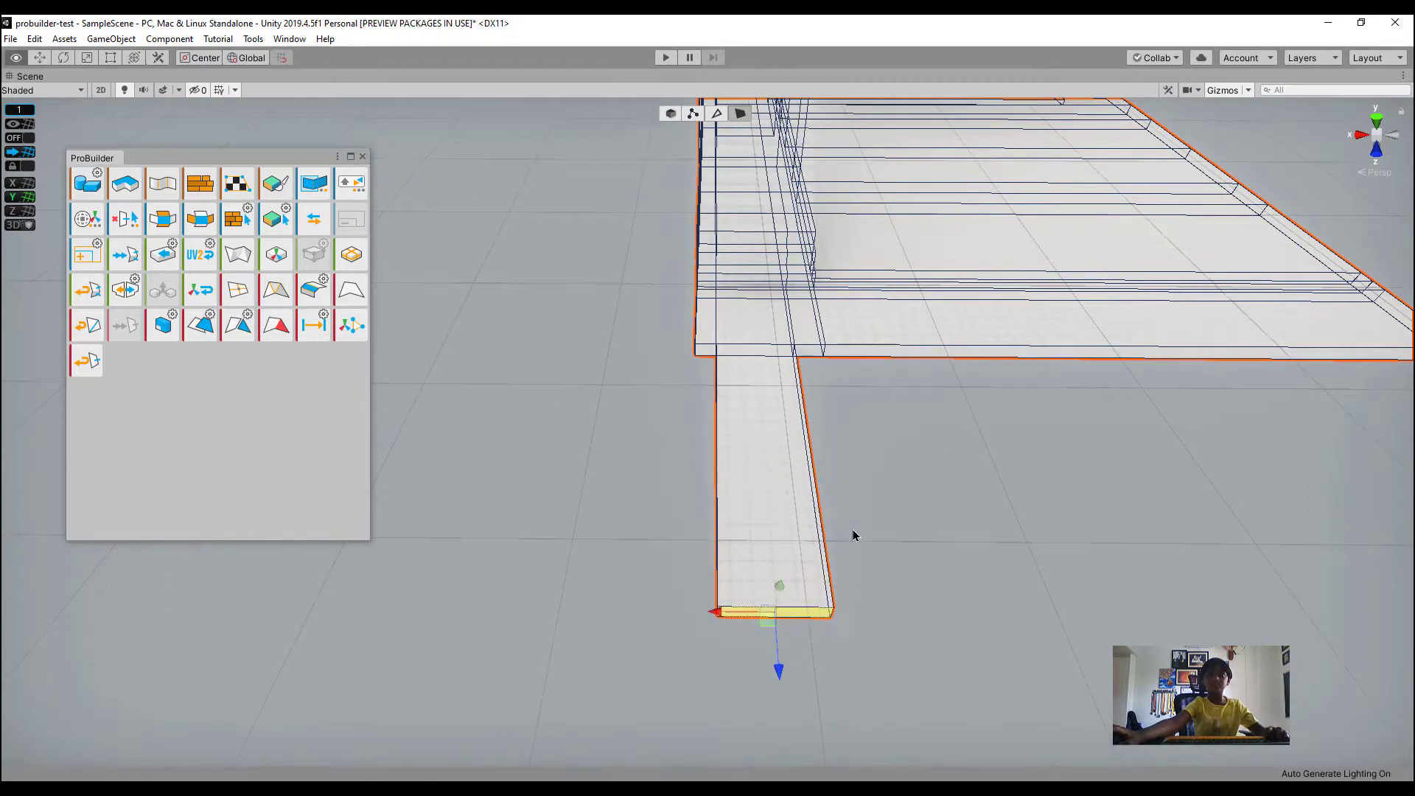
{"action": "left_click_drag", "start_coordinate": [852, 530], "coordinate": [749, 432], "text": "alt"}
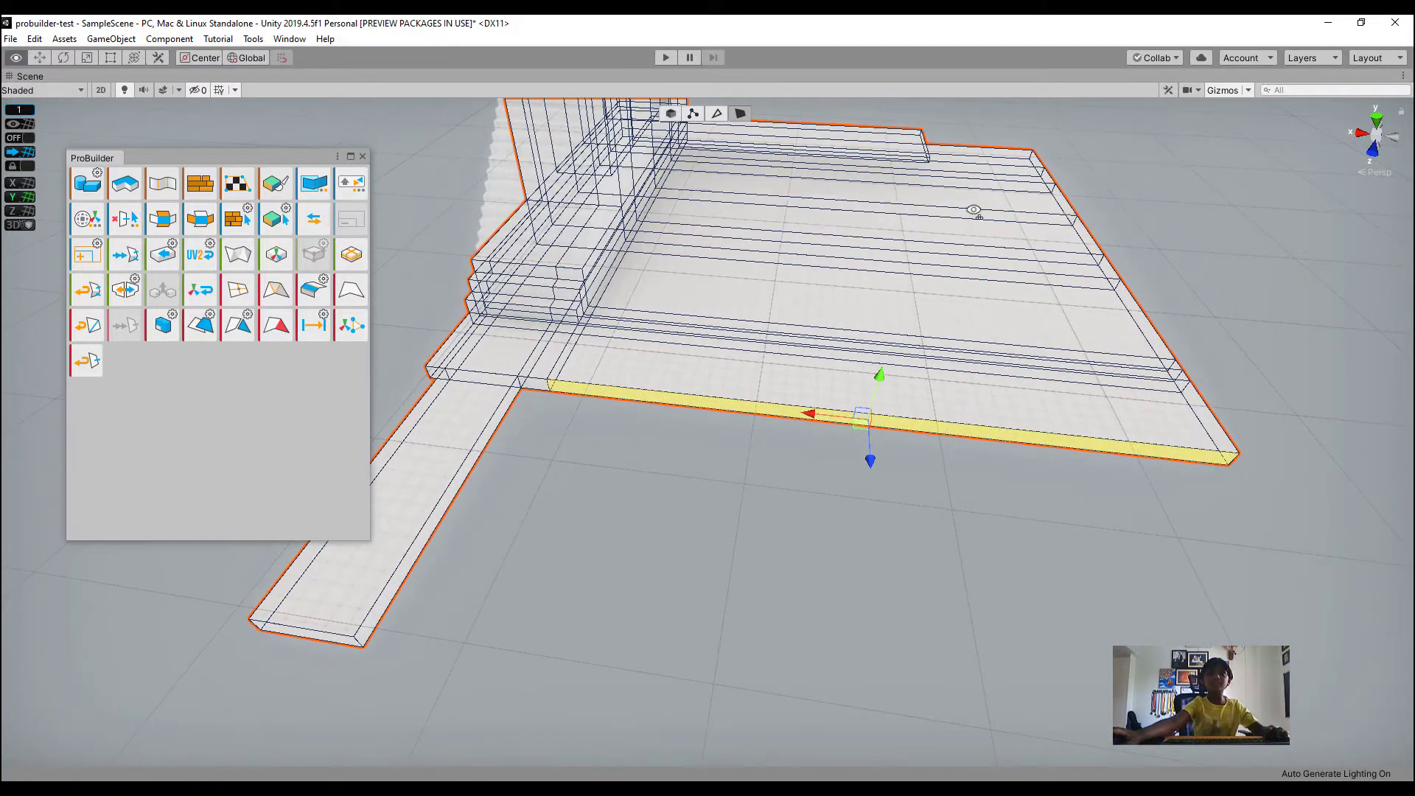
Extrude the end face of the raised platform lengthwise until it reaches well past the floor's edge
{"action": "key", "text": "d"}
{"action": "right_click_drag", "start_coordinate": [974, 210], "coordinate": [851, 221]}
{"action": "key", "text": "w"}
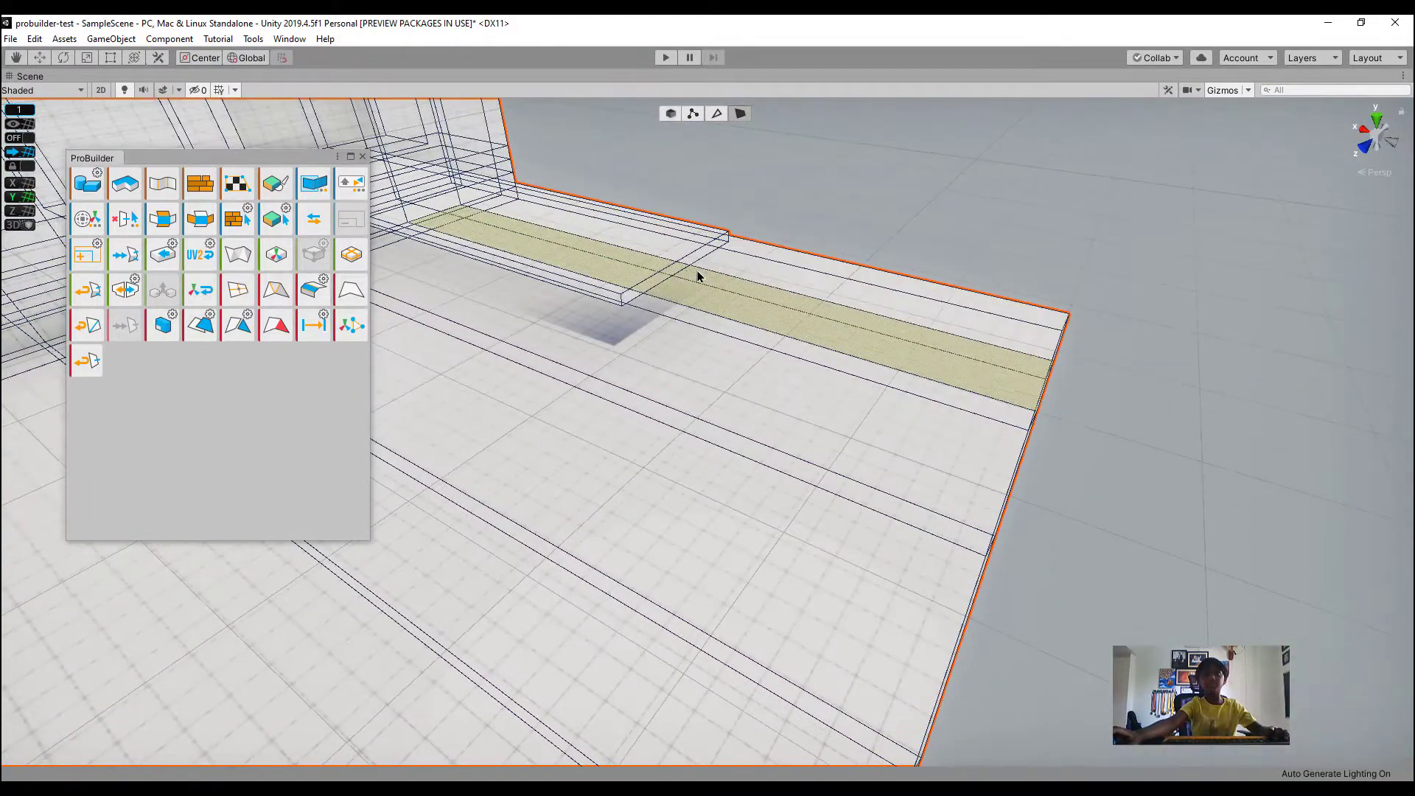
{"action": "left_click", "coordinate": [697, 275]}
{"action": "left_click", "coordinate": [164, 327]}
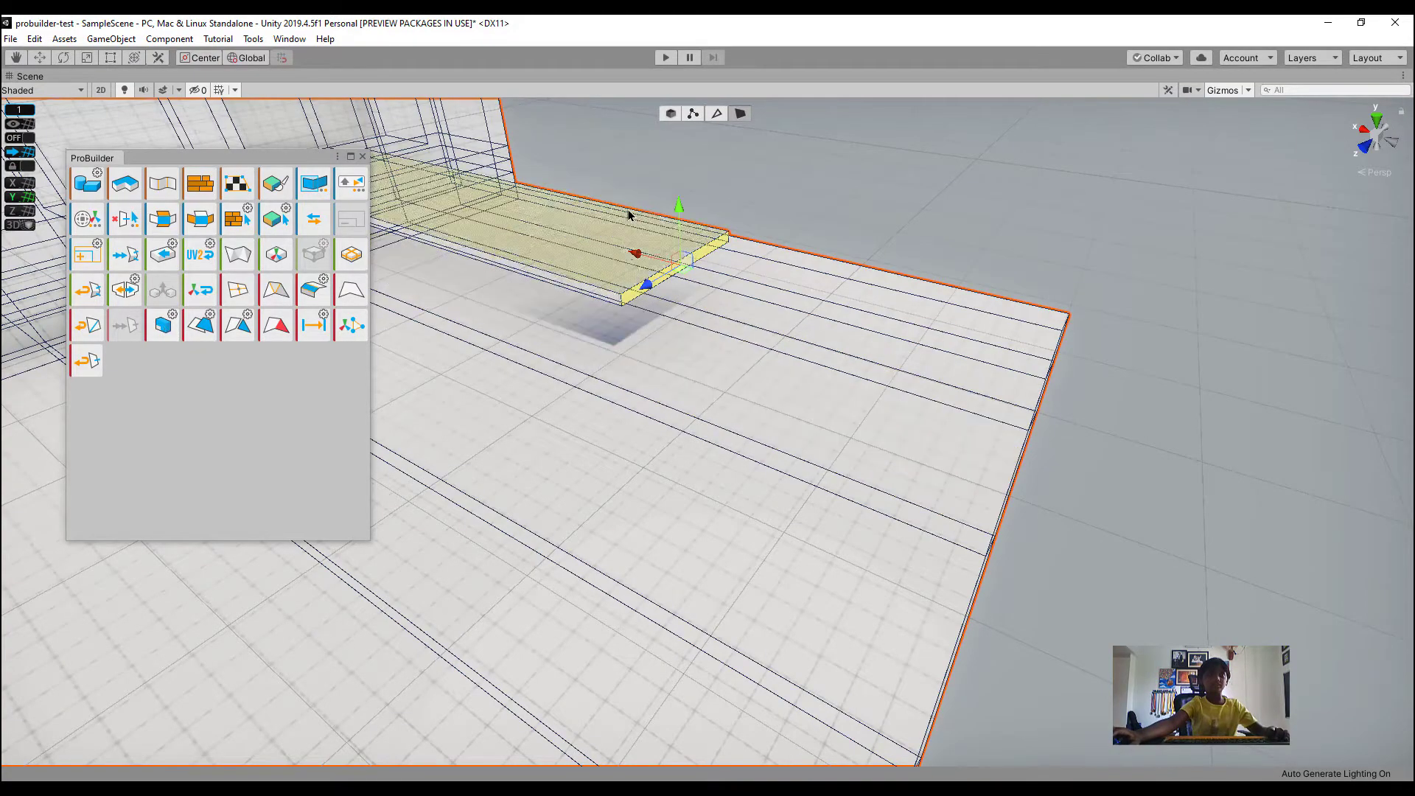
{"action": "left_click_drag", "start_coordinate": [1020, 400], "coordinate": [1087, 415]}
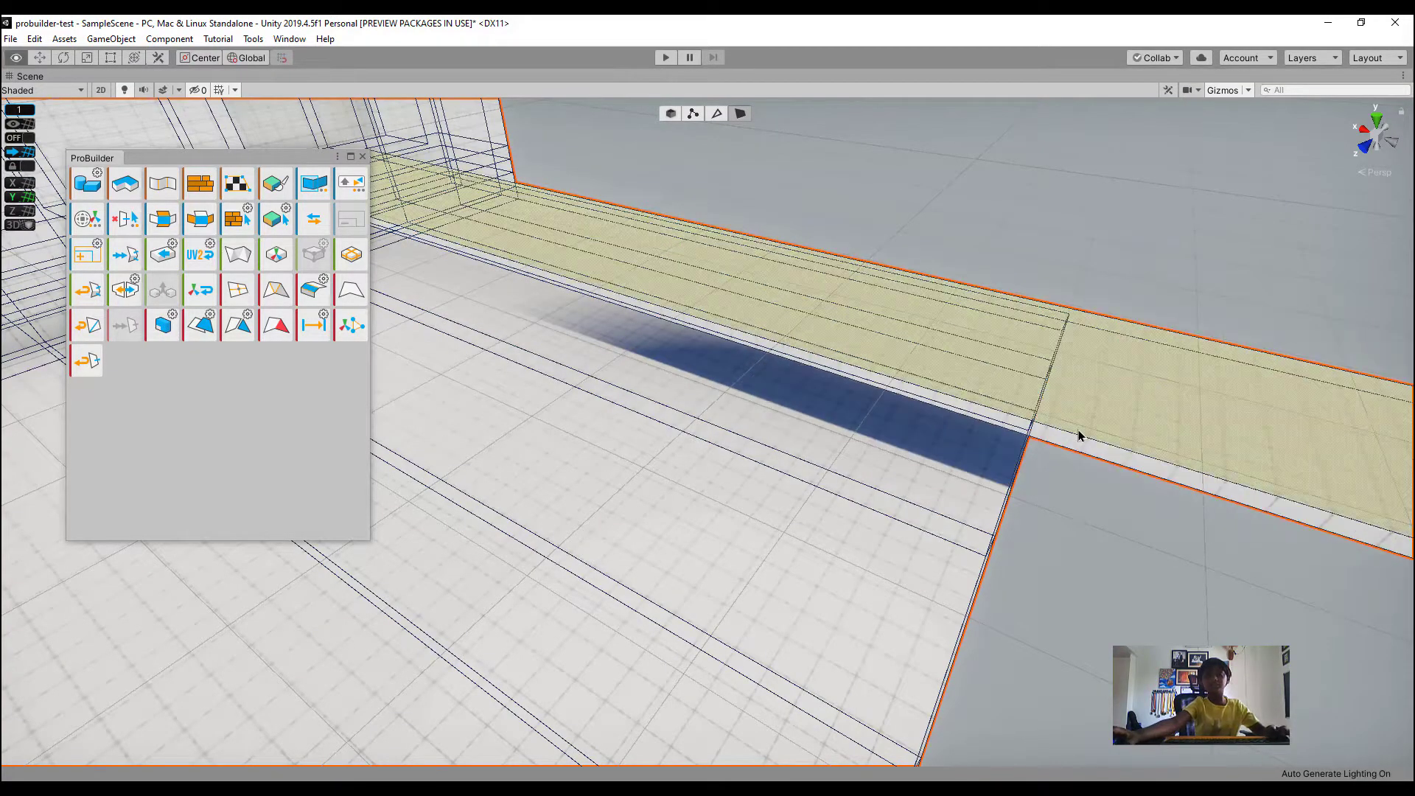
Insert two edge loops across the long walkway, placing them a short distance apart near the floor
{"action": "key", "text": "s"}
{"action": "right_click_drag", "start_coordinate": [1079, 433], "coordinate": [1058, 314]}
{"action": "left_click", "coordinate": [892, 305]}
{"action": "key", "text": "a"}
{"action": "key", "text": "w"}
{"action": "left_click_drag", "start_coordinate": [816, 547], "coordinate": [1050, 479], "text": "alt"}
{"action": "right_click_drag", "start_coordinate": [538, 403], "coordinate": [766, 147]}
{"action": "left_click", "coordinate": [906, 418]}
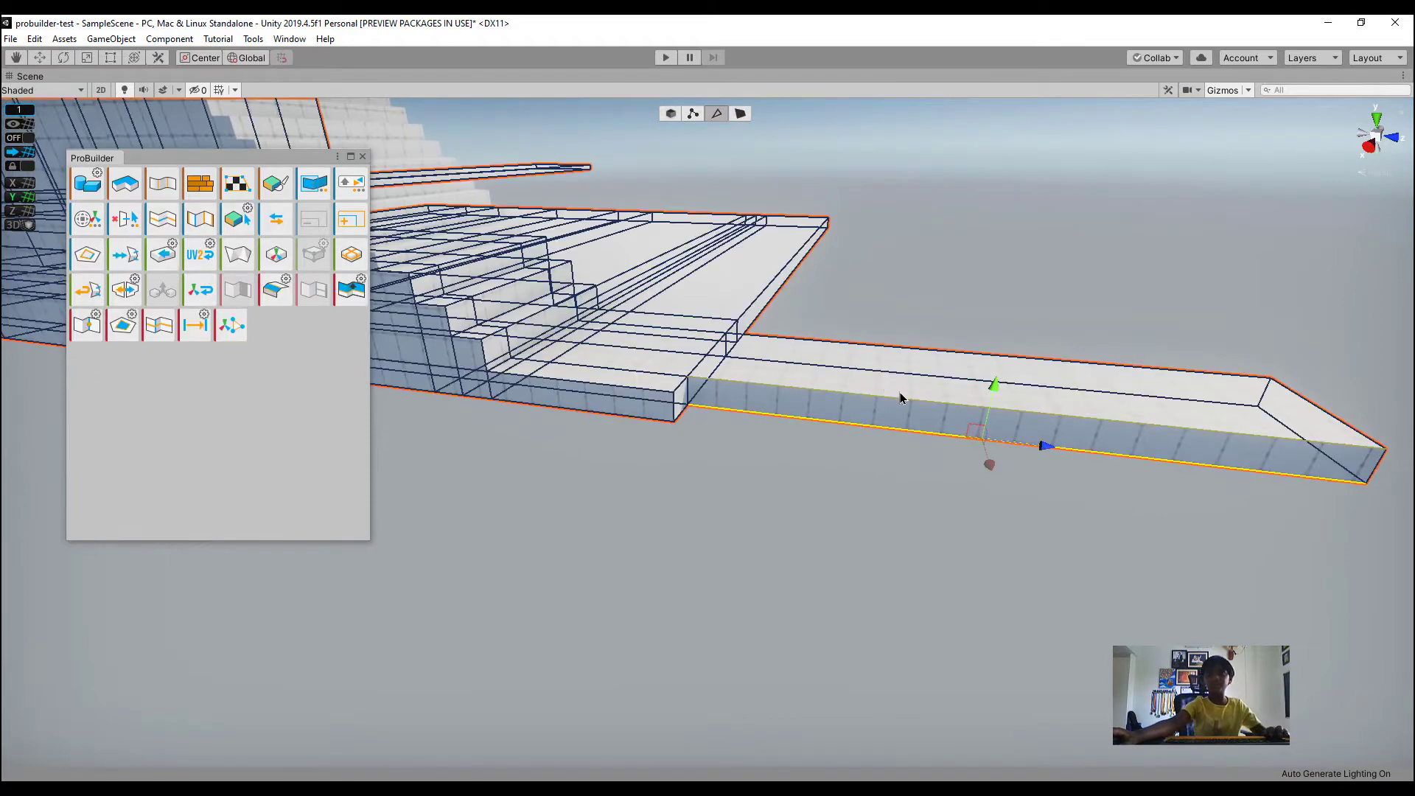
{"action": "right_click_drag", "start_coordinate": [879, 428], "coordinate": [962, 408]}
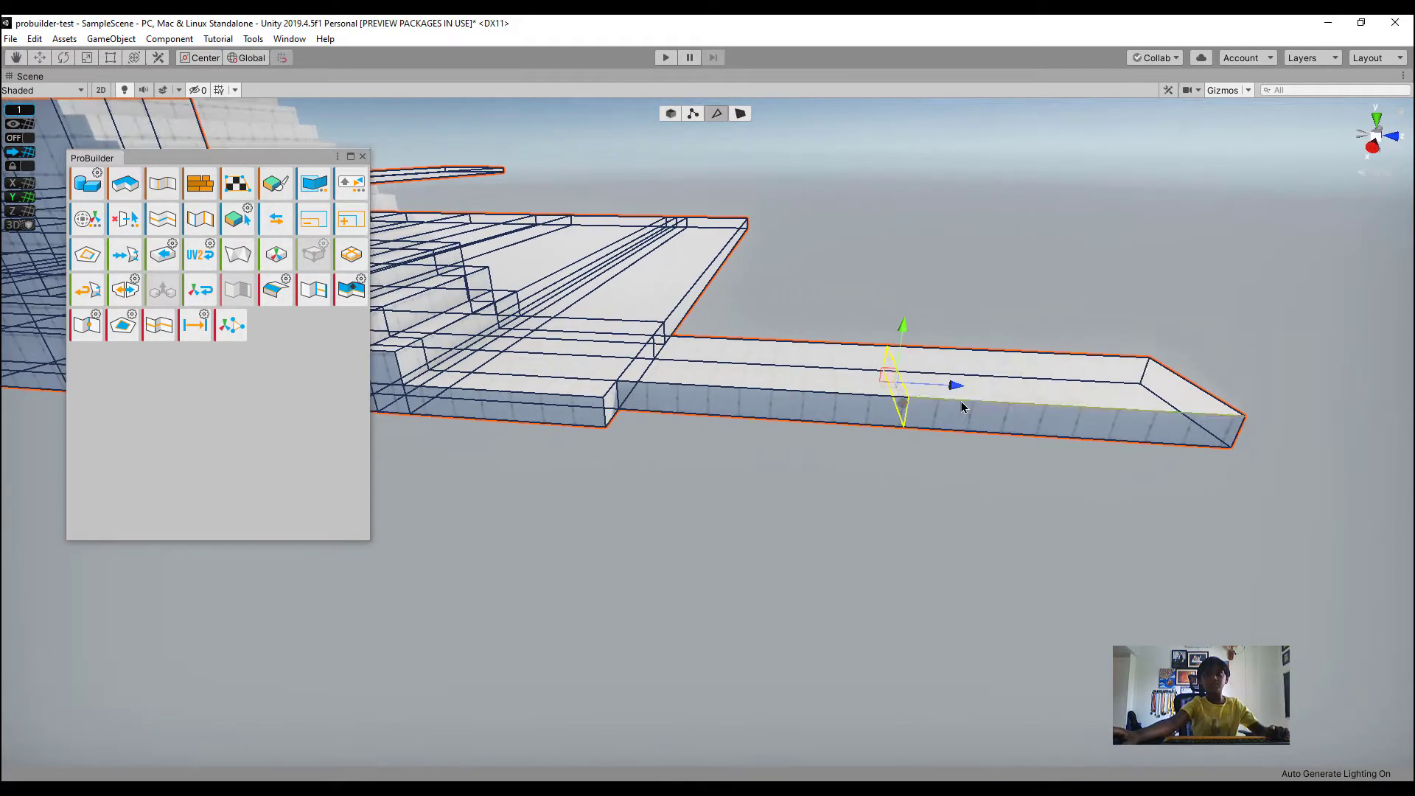
Extrude the walkway's side face between the two edge loops outward into a long side branch, and clear the selection
{"action": "left_click", "coordinate": [740, 115]}
{"action": "left_click", "coordinate": [781, 421]}
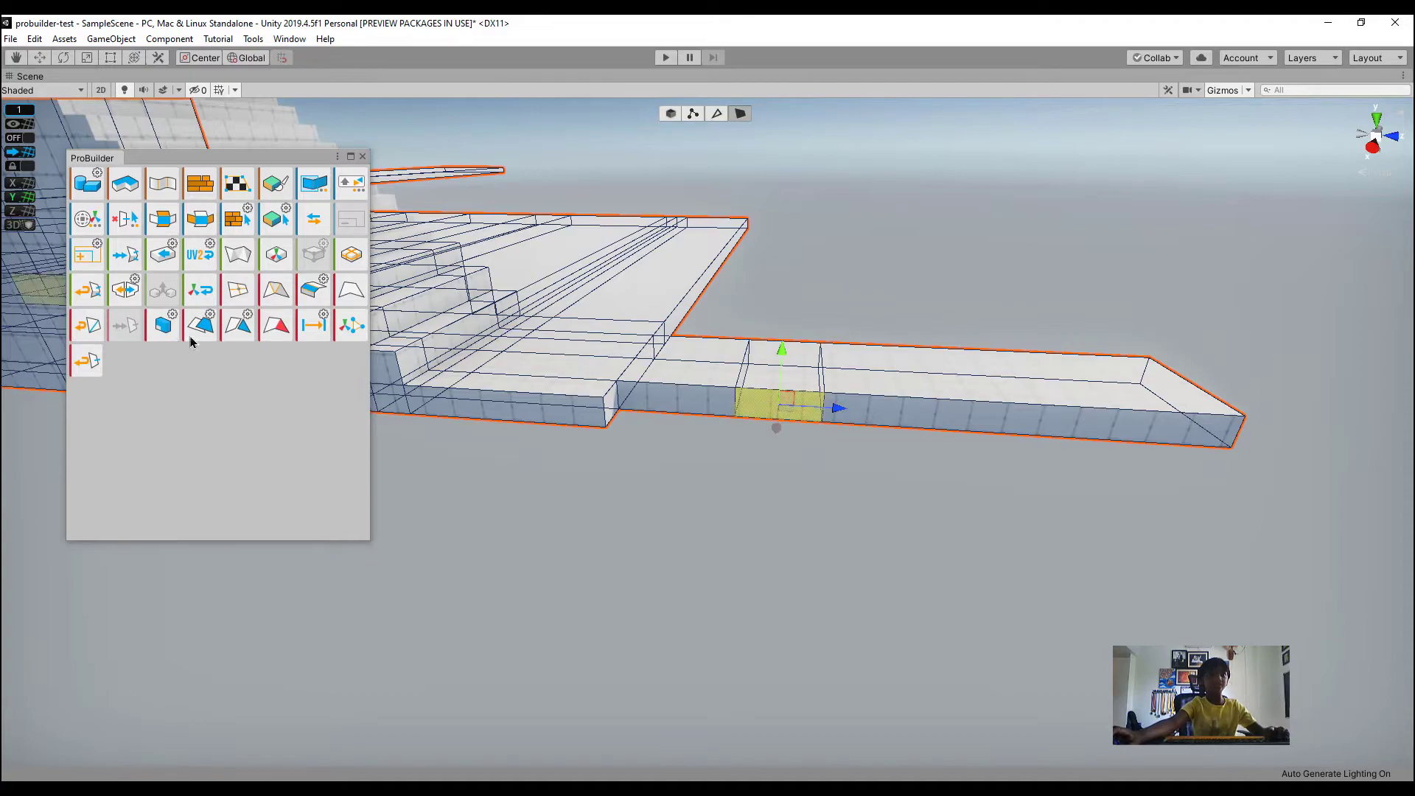
{"action": "left_click_drag", "start_coordinate": [773, 442], "coordinate": [772, 616], "text": "shift"}
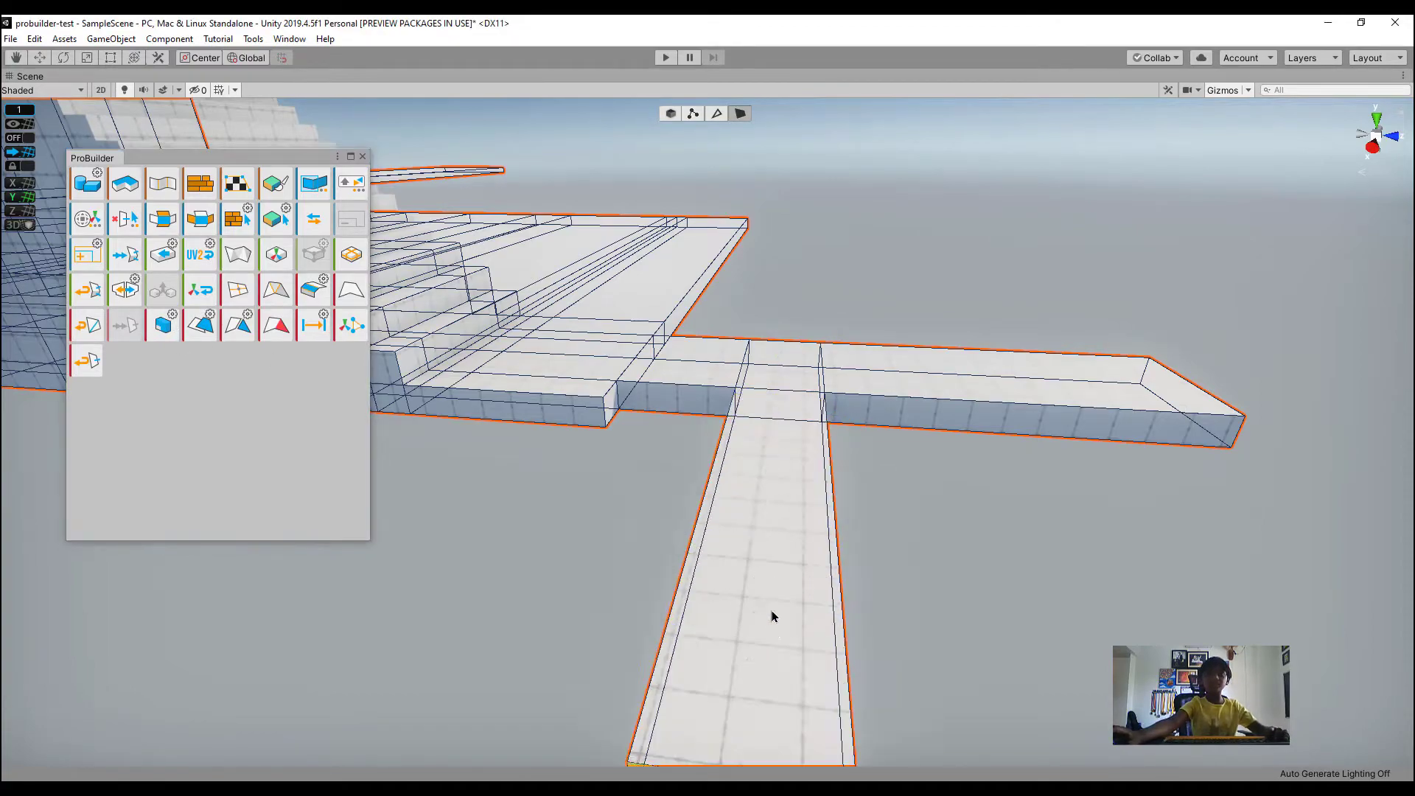
{"action": "left_click_drag", "start_coordinate": [1036, 437], "coordinate": [632, 499], "text": "alt"}
{"action": "scroll", "coordinate": [631, 499], "scroll_direction": "down", "scroll_amount": 8}
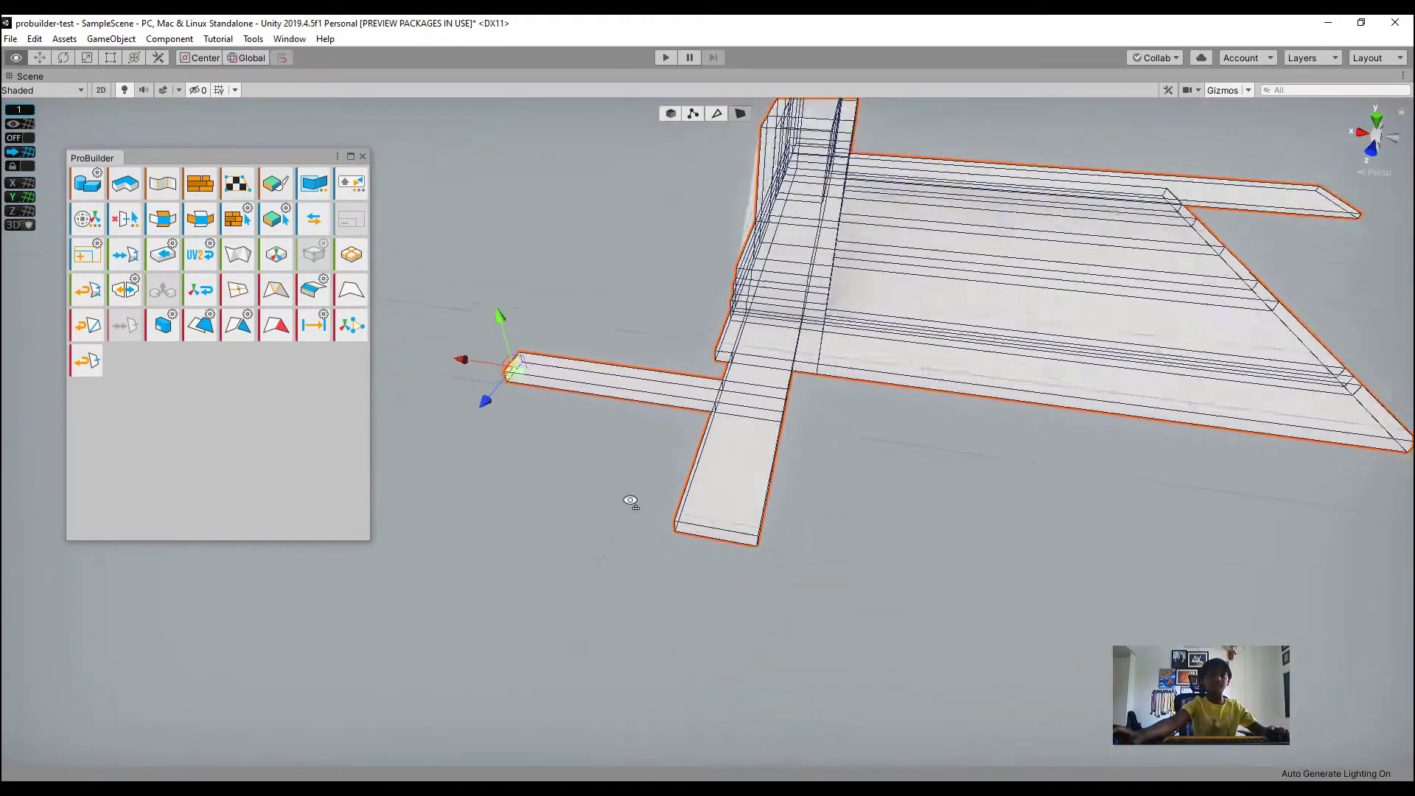
{"action": "left_click_drag", "start_coordinate": [764, 505], "coordinate": [764, 295], "text": "alt"}
{"action": "left_click", "coordinate": [877, 558]}
{"action": "left_click_drag", "start_coordinate": [877, 558], "coordinate": [726, 514], "text": "alt"}
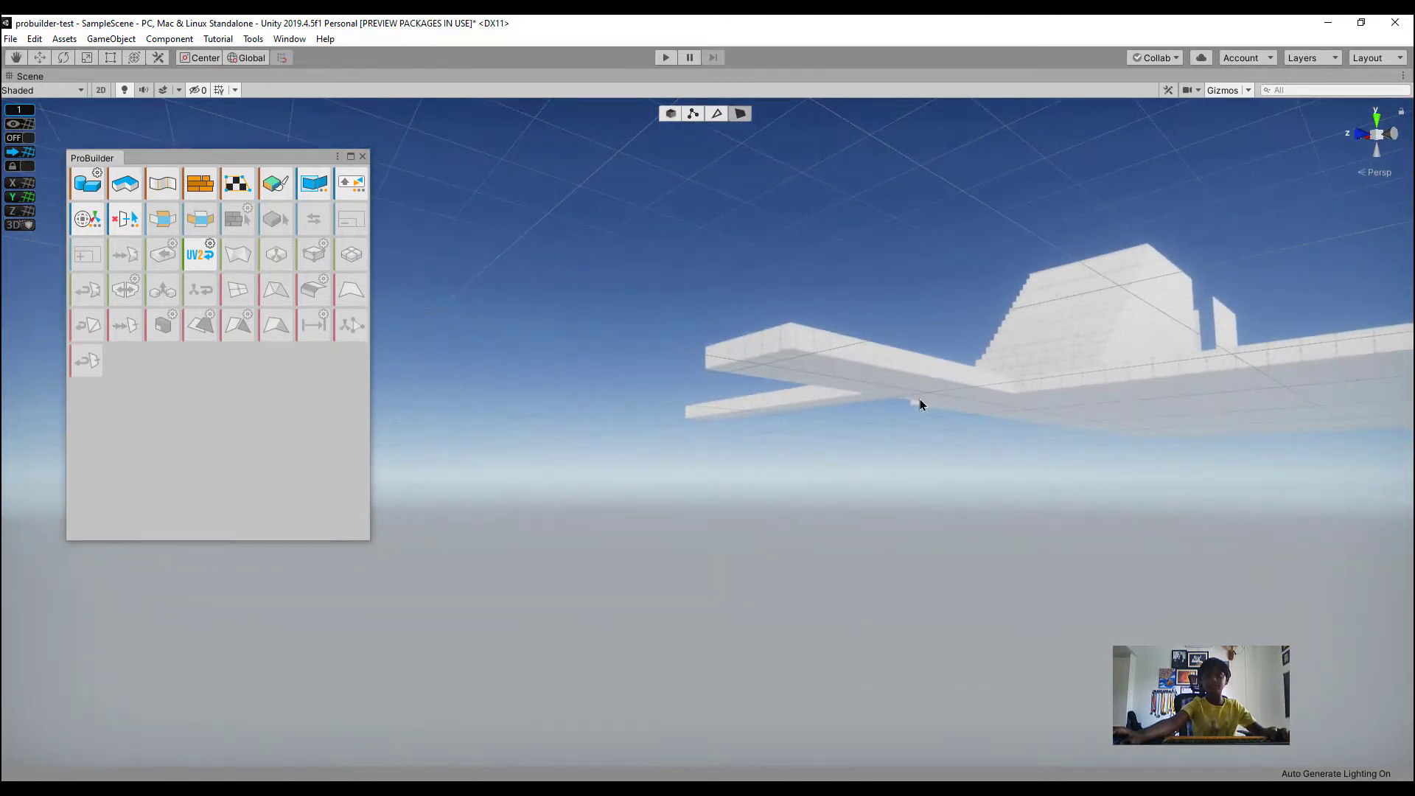
Start a new ProBuilder cylinder with a radius of 0.87 and 48 sides
{"action": "left_click_drag", "start_coordinate": [784, 341], "coordinate": [755, 247], "text": "alt"}
{"action": "left_click", "coordinate": [674, 120]}
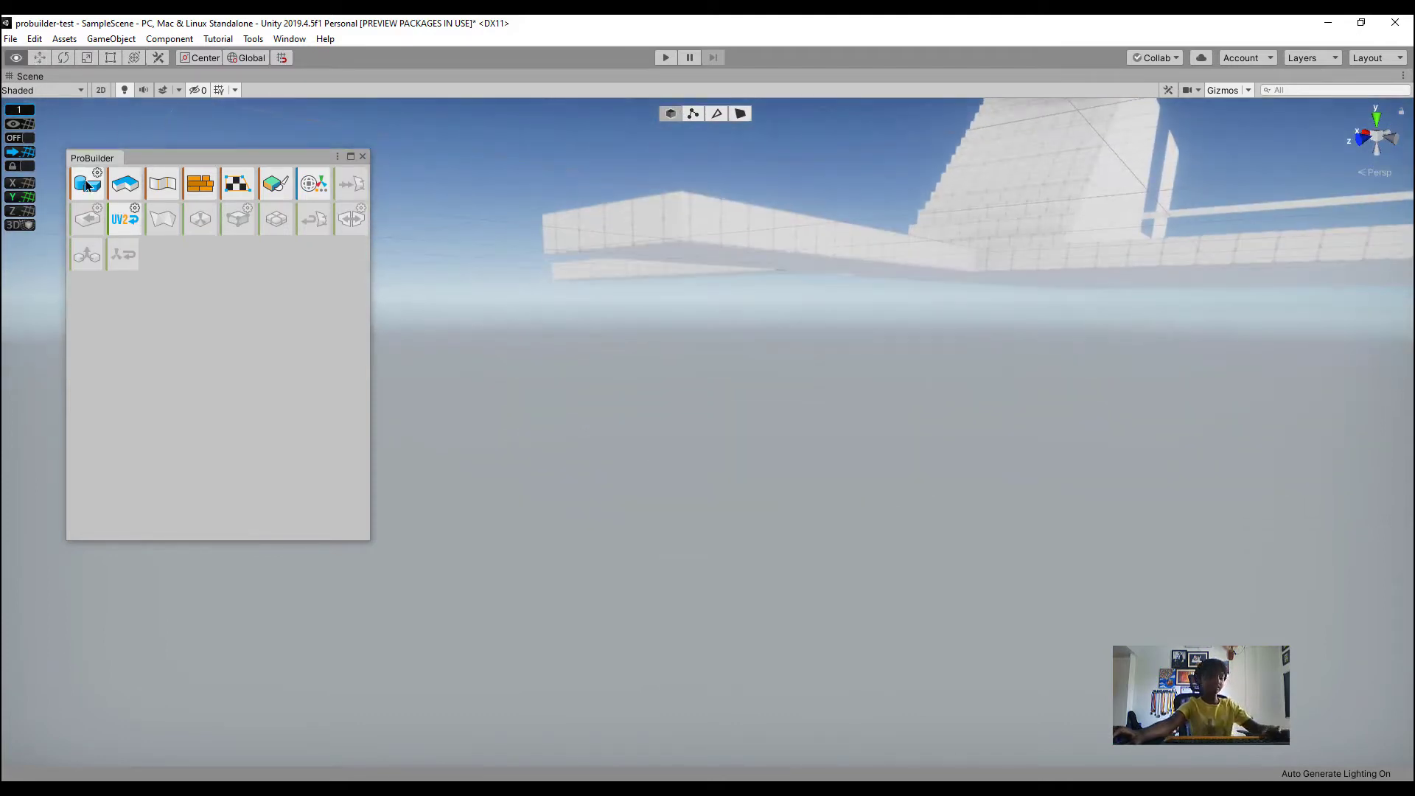
{"action": "left_click", "coordinate": [87, 185]}
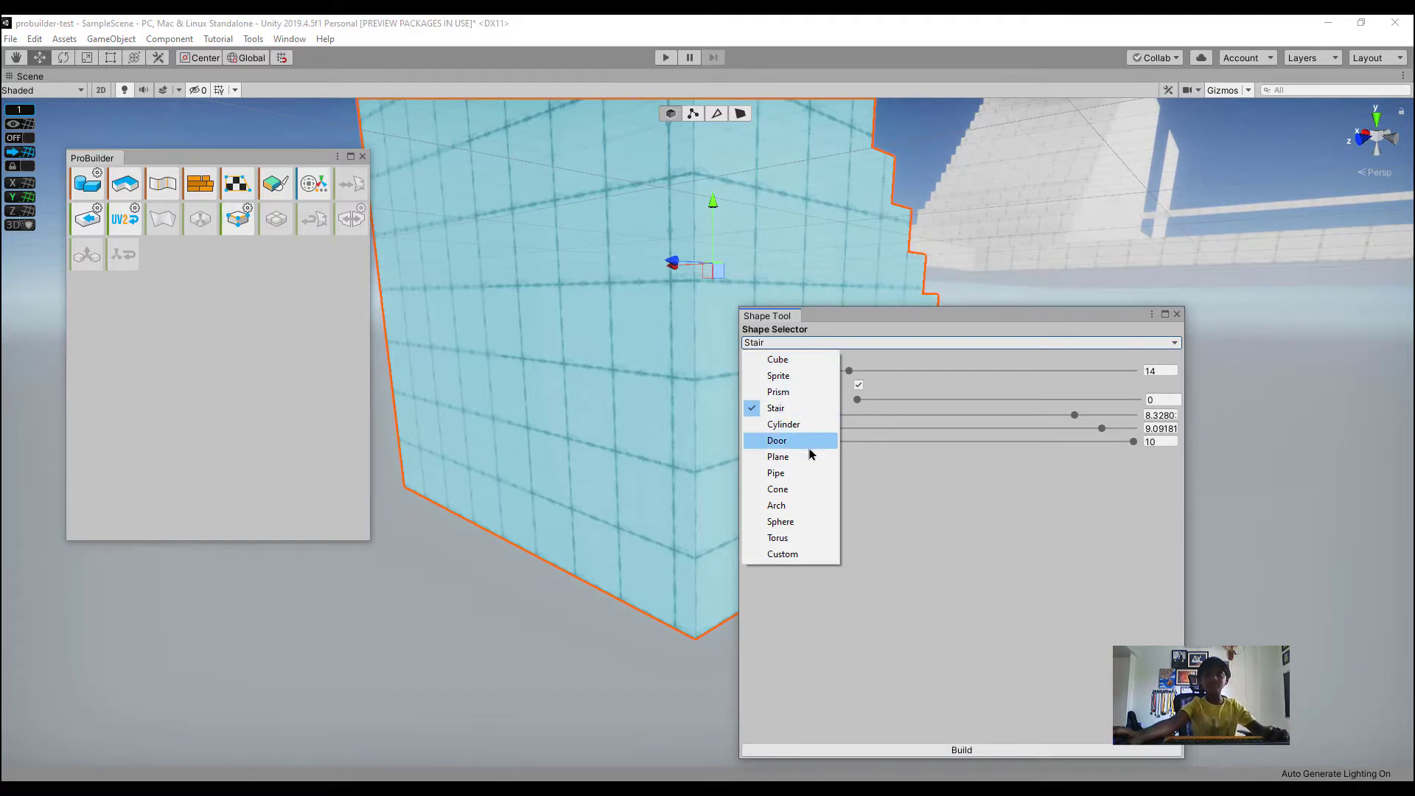
{"action": "left_click", "coordinate": [783, 424]}
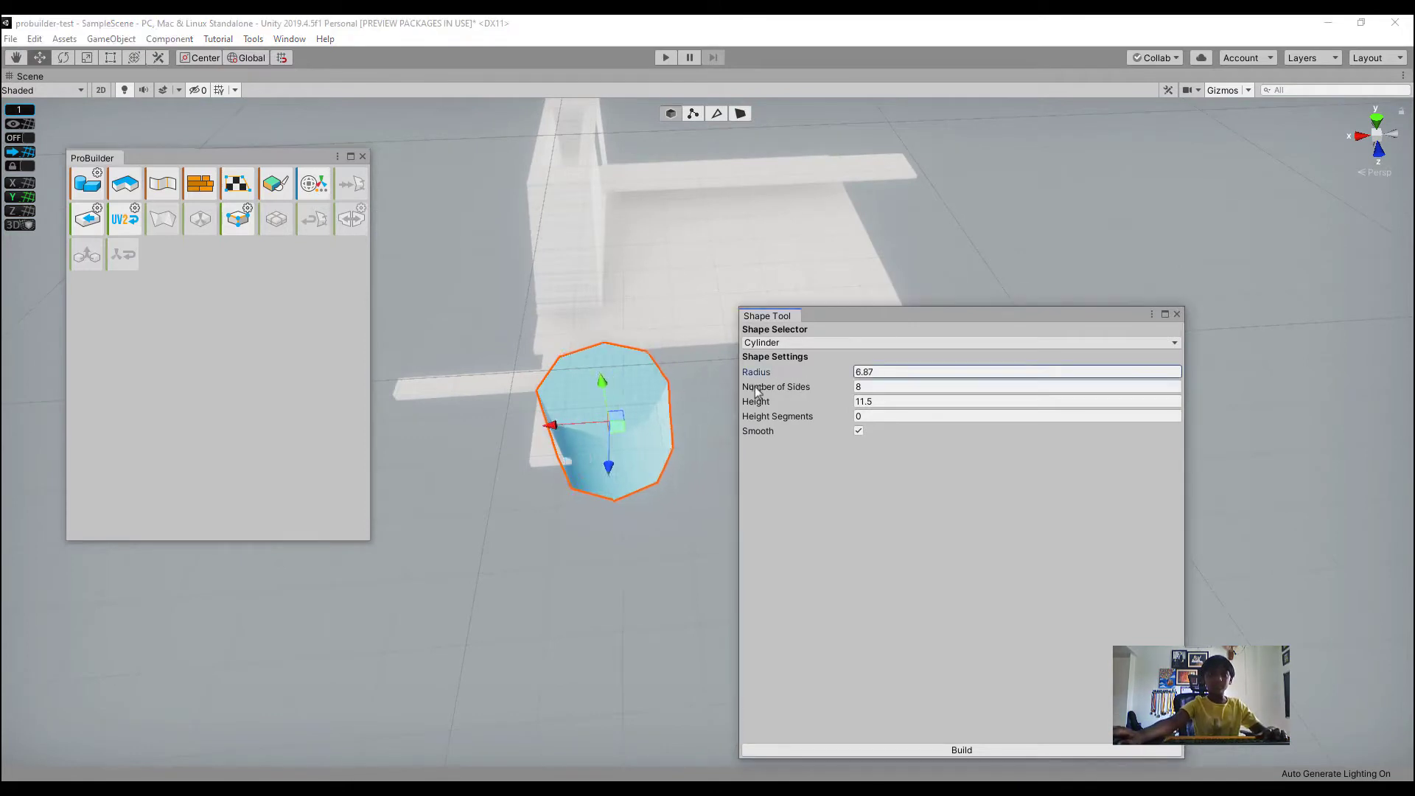
{"action": "left_click_drag", "start_coordinate": [616, 394], "coordinate": [612, 393]}
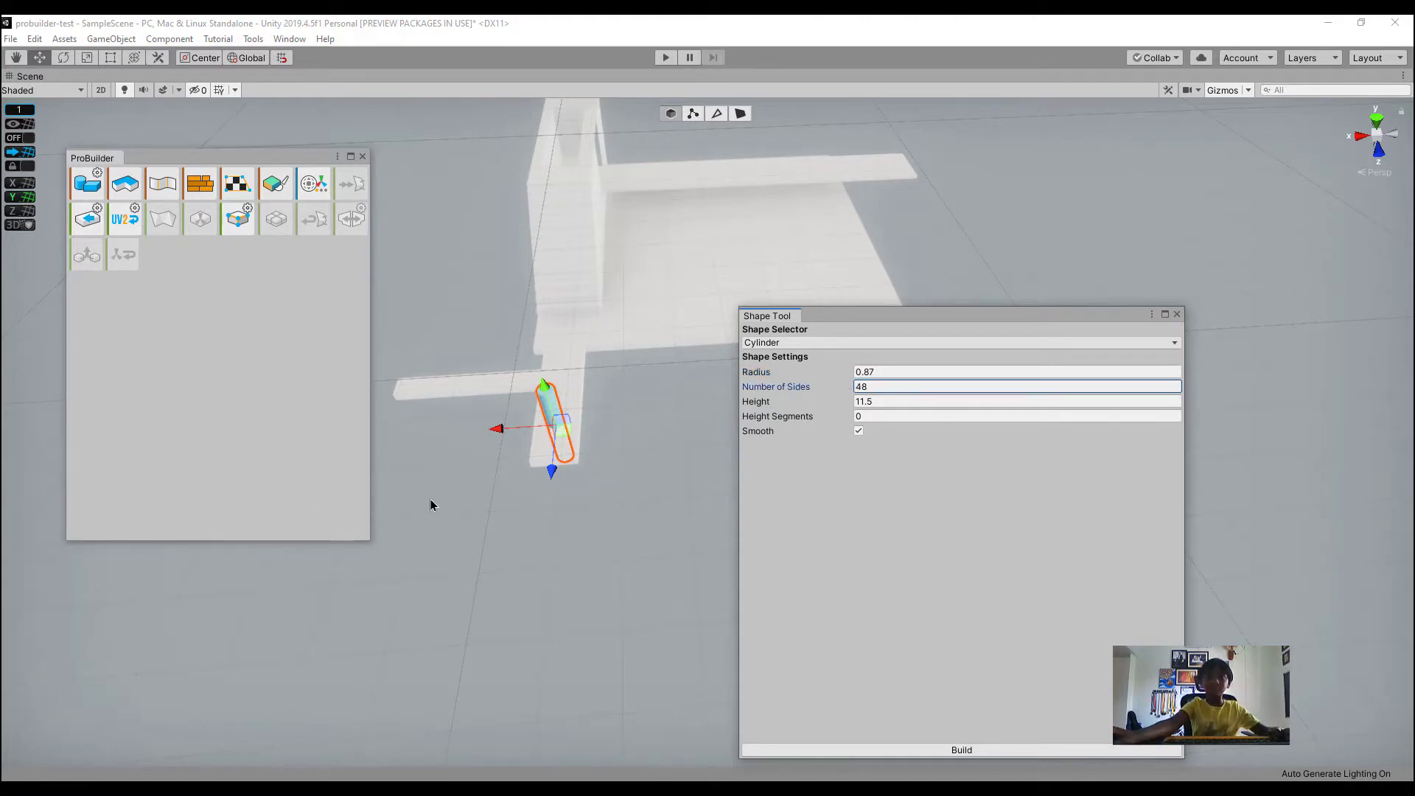
Give the cylinder 48 height segments and a height of 10.17 with Smooth enabled, and build it
{"action": "key", "text": "w"}
{"action": "right_click_drag", "start_coordinate": [432, 505], "coordinate": [796, 449]}
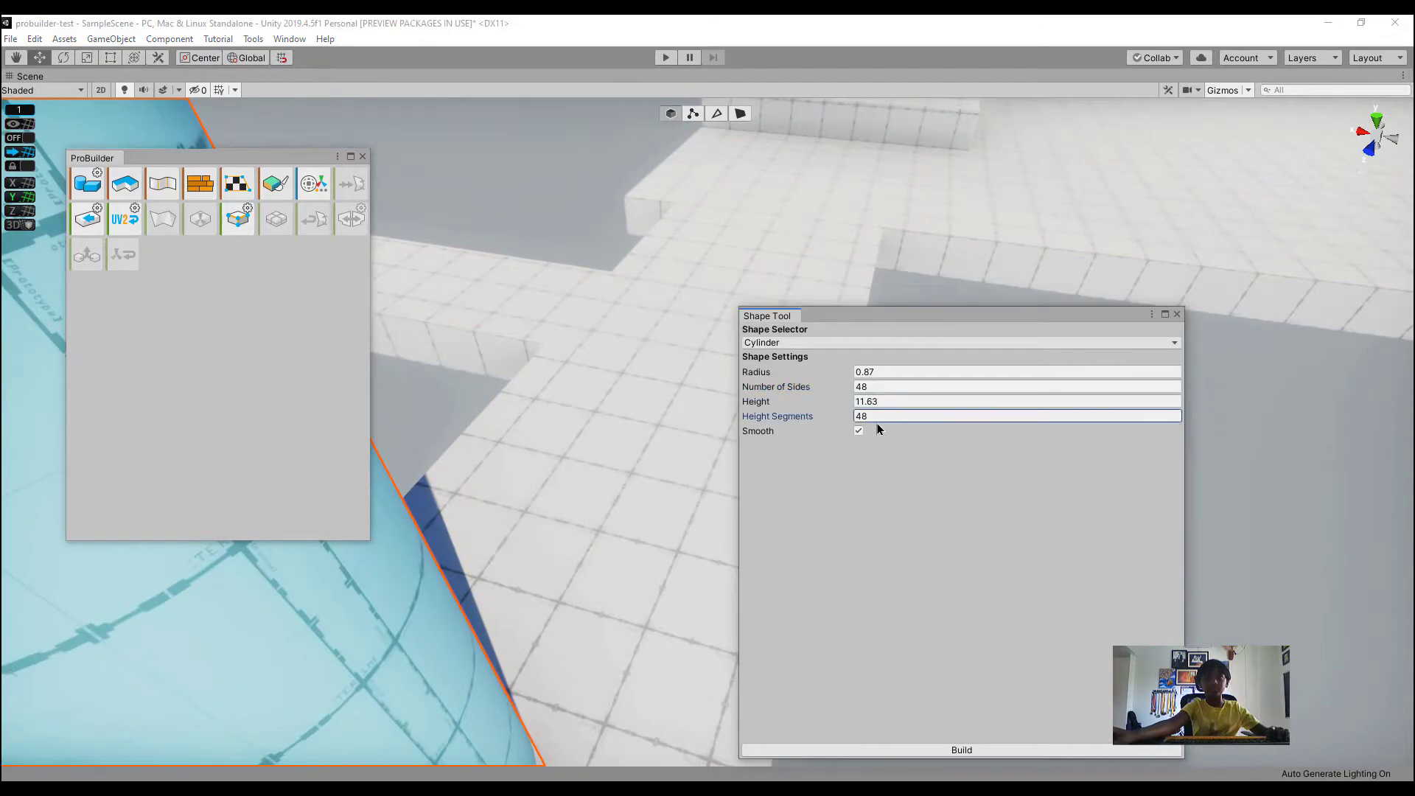
{"action": "right_click_drag", "start_coordinate": [462, 421], "coordinate": [594, 389]}
{"action": "key", "text": "s"}
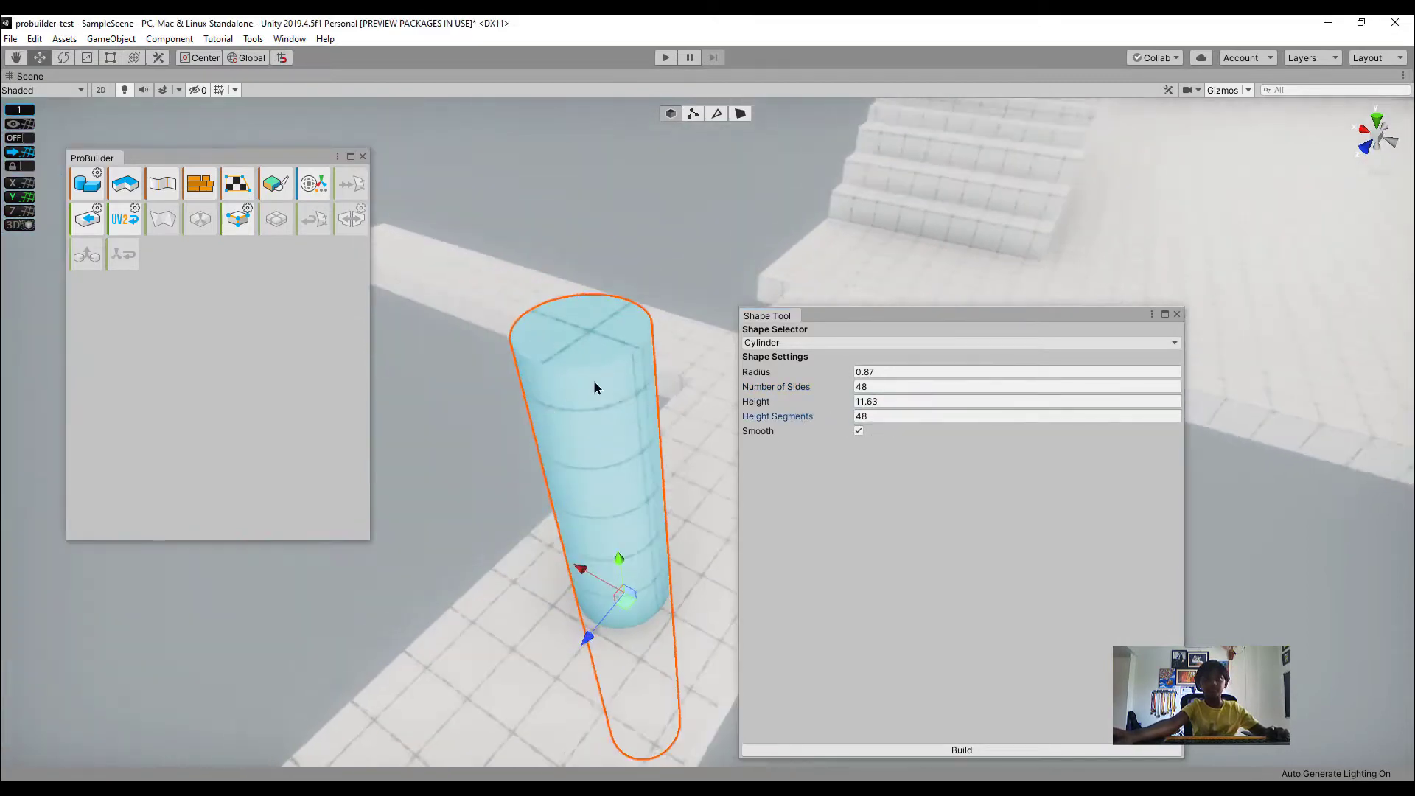
{"action": "left_click", "coordinate": [858, 431]}
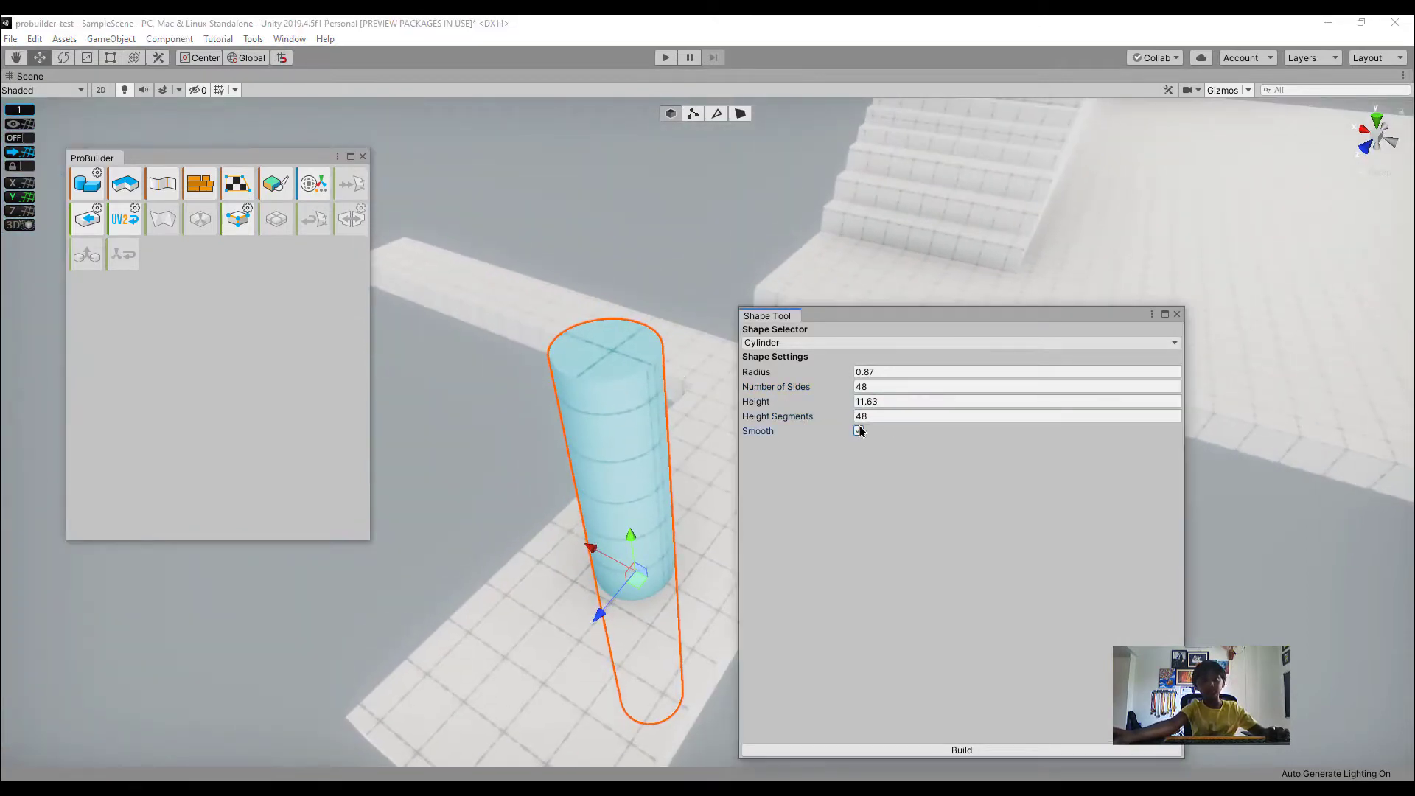
{"action": "left_click_drag", "start_coordinate": [818, 406], "coordinate": [767, 439]}
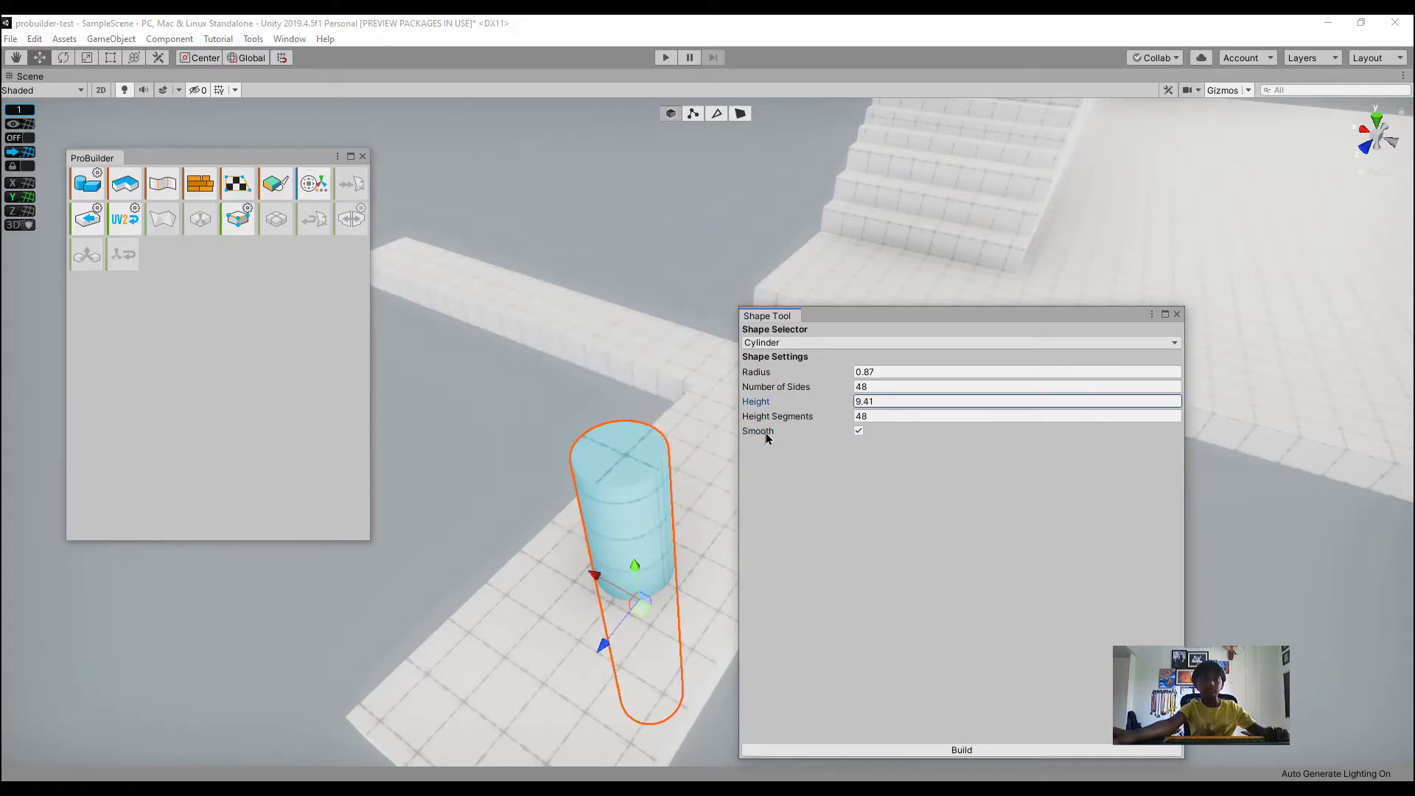
{"action": "left_click", "coordinate": [987, 749]}
{"action": "left_click", "coordinate": [1165, 314]}
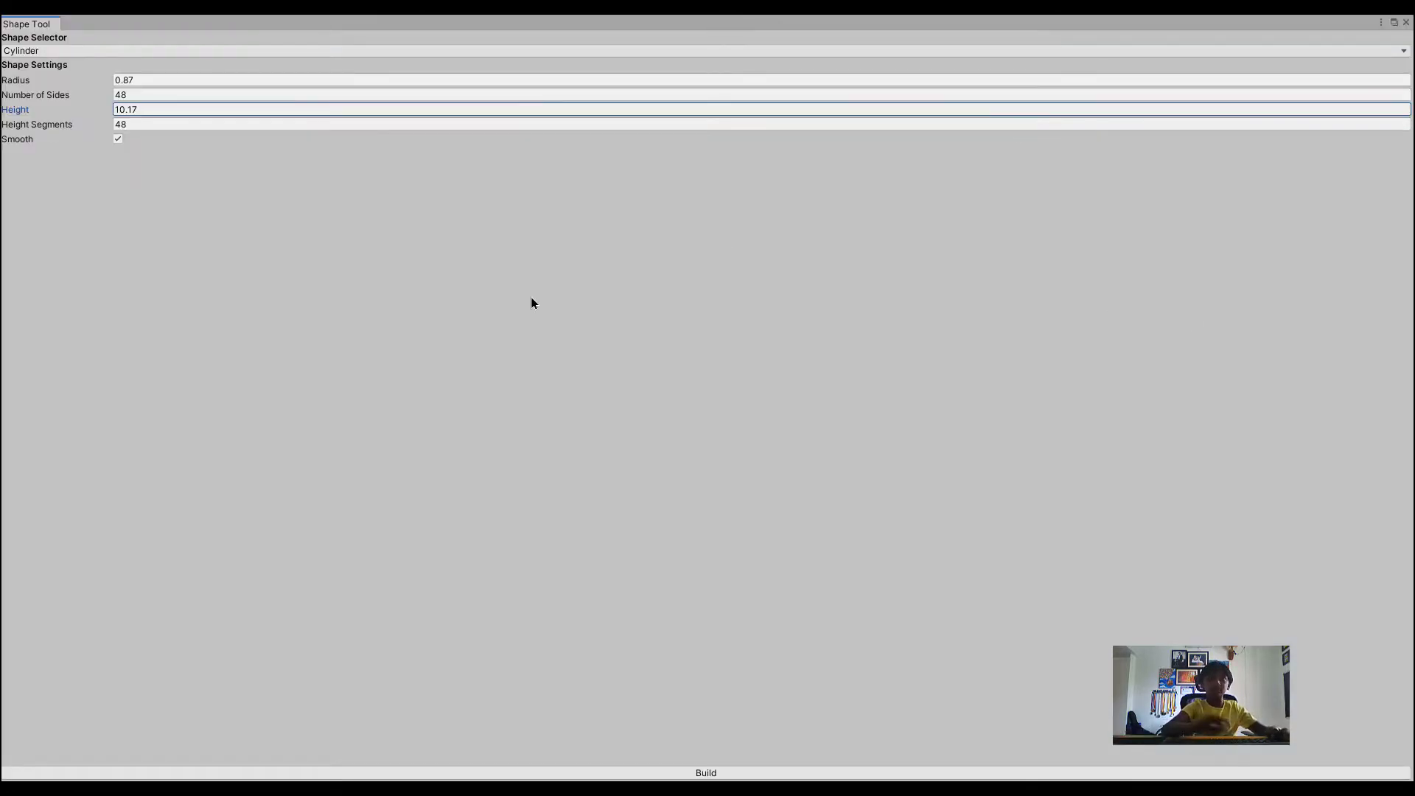
{"action": "left_click", "coordinate": [1394, 23]}
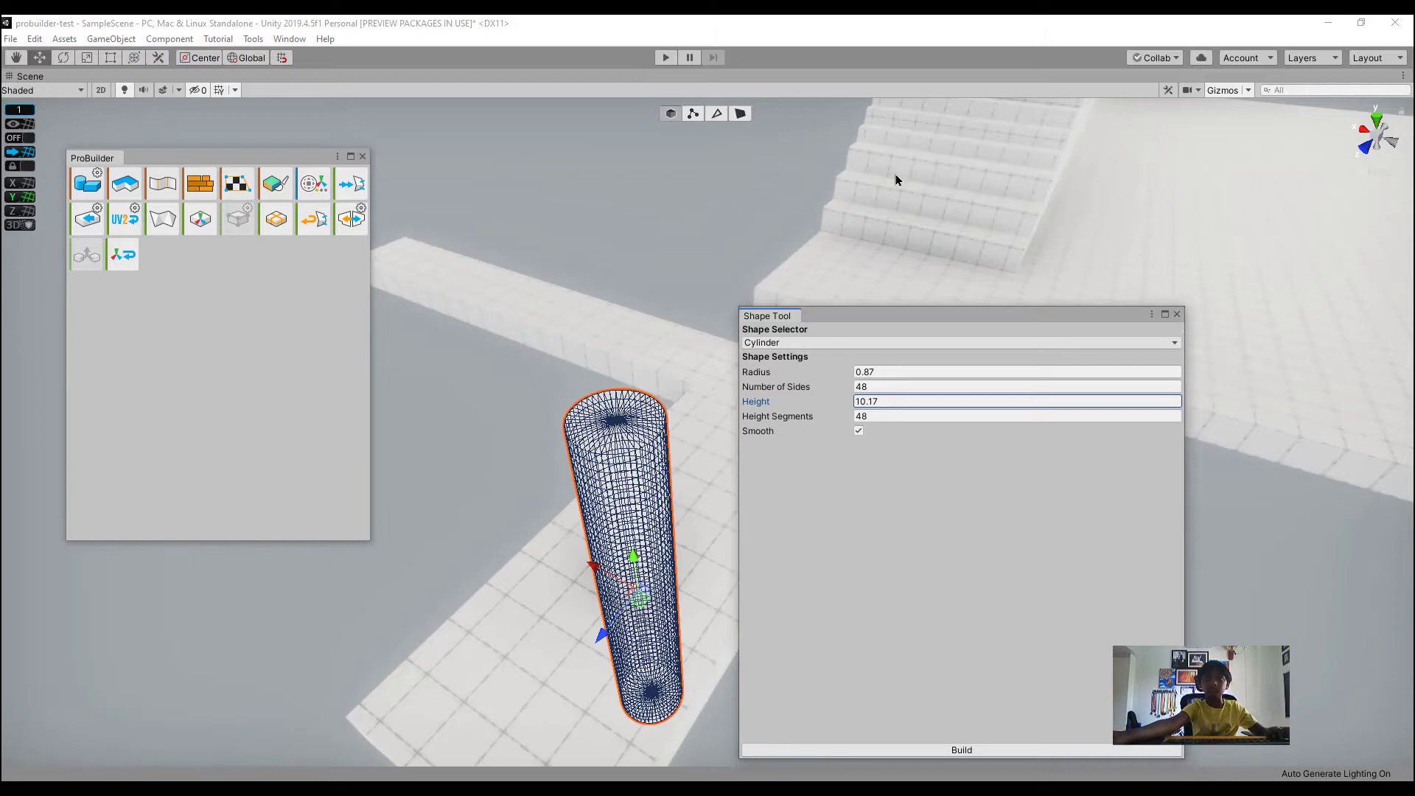
Move the cylinder down and sideways beneath the outer end of the long walkway as a support column
{"action": "left_click", "coordinate": [1177, 313]}
{"action": "right_click_drag", "start_coordinate": [1033, 338], "coordinate": [841, 398]}
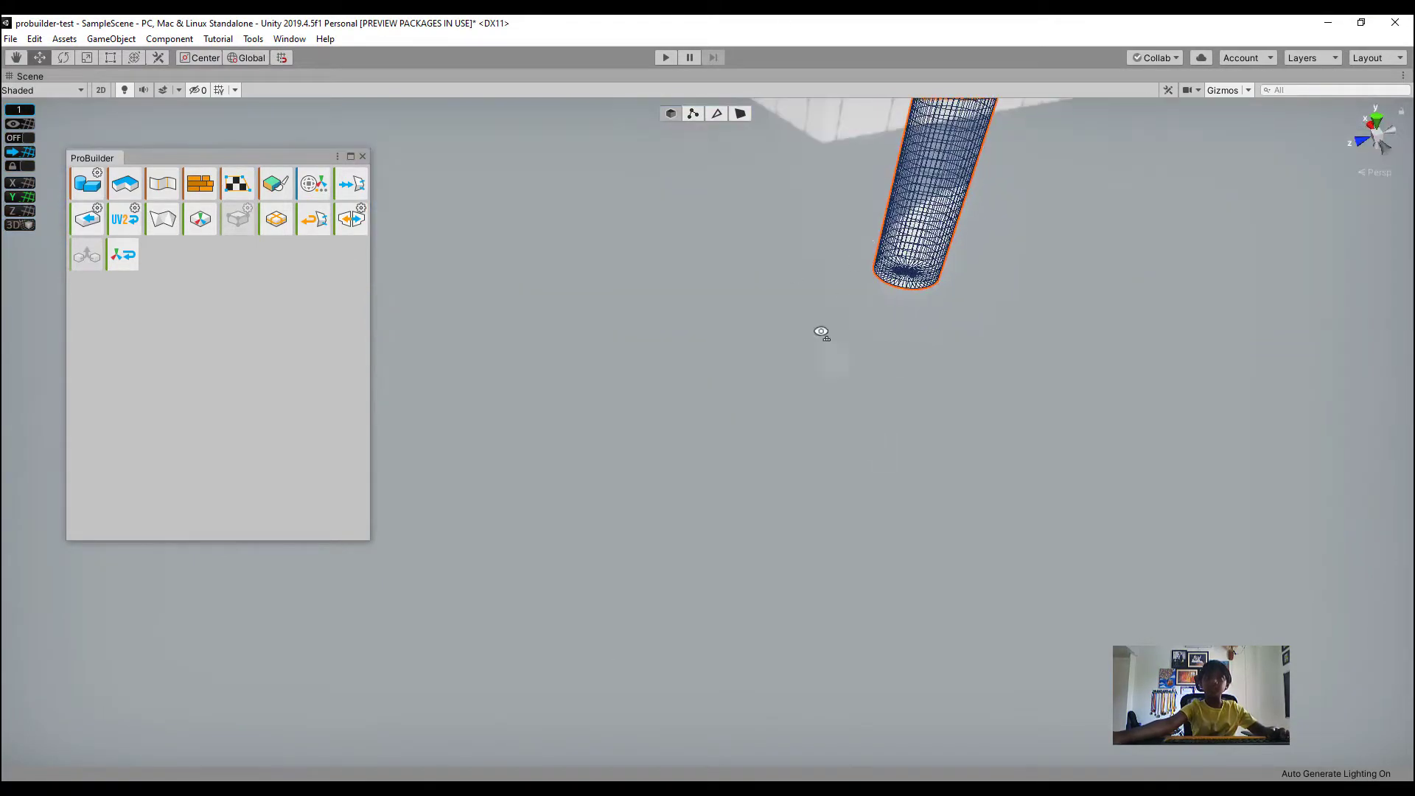
{"action": "right_click_drag", "start_coordinate": [821, 332], "coordinate": [805, 200]}
{"action": "left_click_drag", "start_coordinate": [783, 225], "coordinate": [837, 408]}
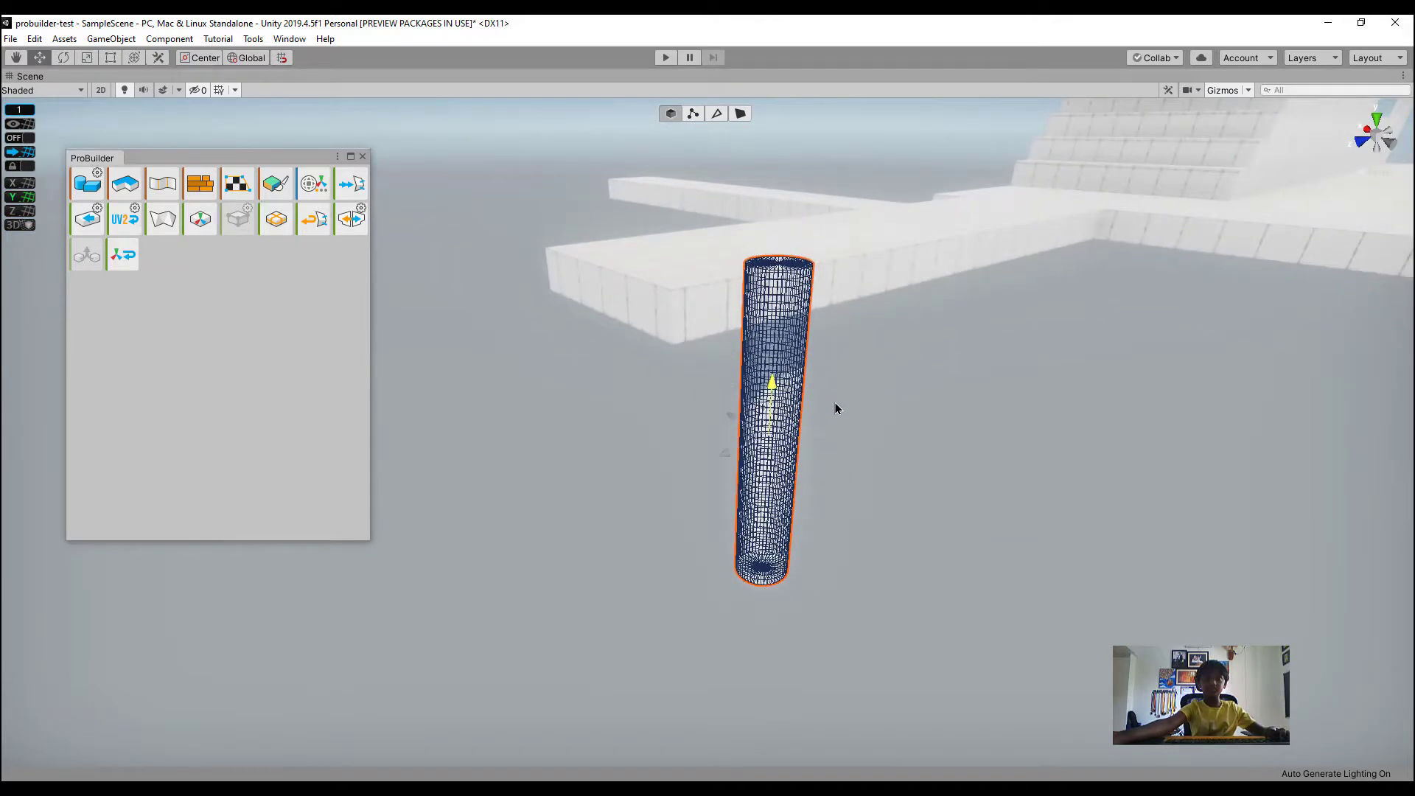
{"action": "right_click_drag", "start_coordinate": [836, 414], "coordinate": [846, 363]}
{"action": "left_click", "coordinate": [875, 483]}
{"action": "right_click_drag", "start_coordinate": [877, 488], "coordinate": [781, 489]}
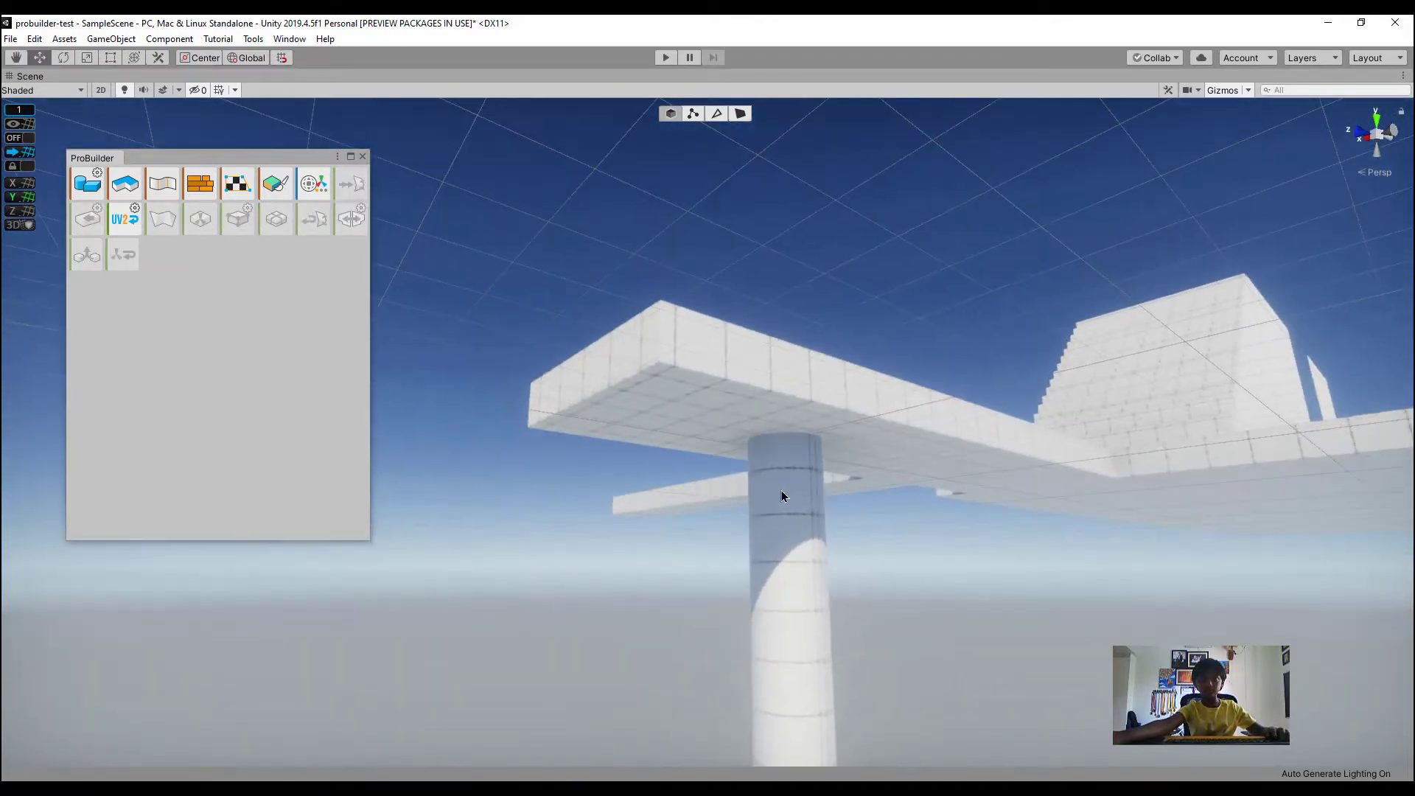
{"action": "left_click", "coordinate": [781, 492]}
{"action": "left_click_drag", "start_coordinate": [757, 667], "coordinate": [685, 679]}
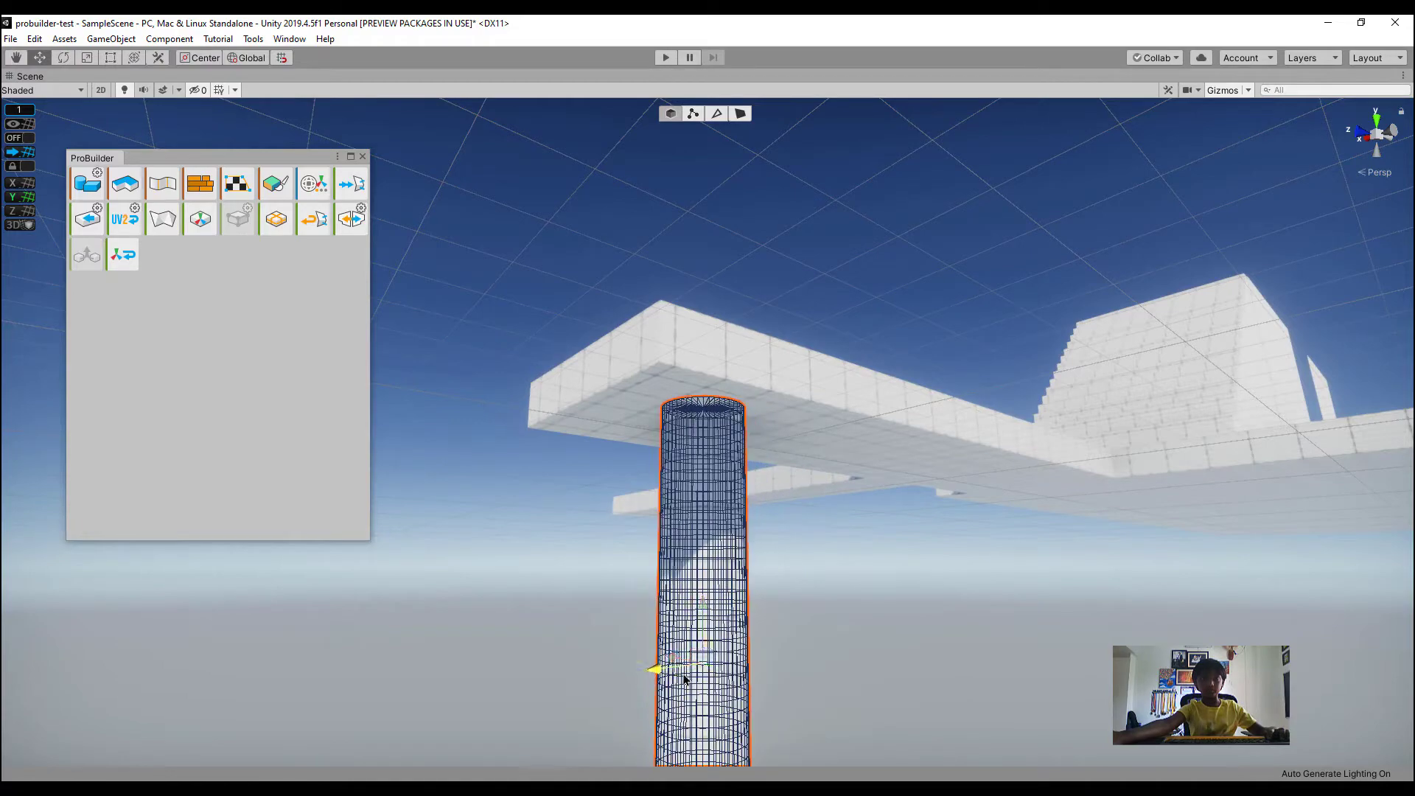
Duplicate the support column twice and space the copies along the underside of the walkway toward the floor, then clear the selection
{"action": "left_click", "coordinate": [830, 266]}
{"action": "right_click_drag", "start_coordinate": [779, 332], "coordinate": [586, 402]}
{"action": "left_click", "coordinate": [768, 385]}
{"action": "key", "text": "s"}
{"action": "left_click_drag", "start_coordinate": [618, 400], "coordinate": [995, 445]}
{"action": "left_click", "coordinate": [941, 569]}
{"action": "right_click_drag", "start_coordinate": [941, 568], "coordinate": [816, 485]}
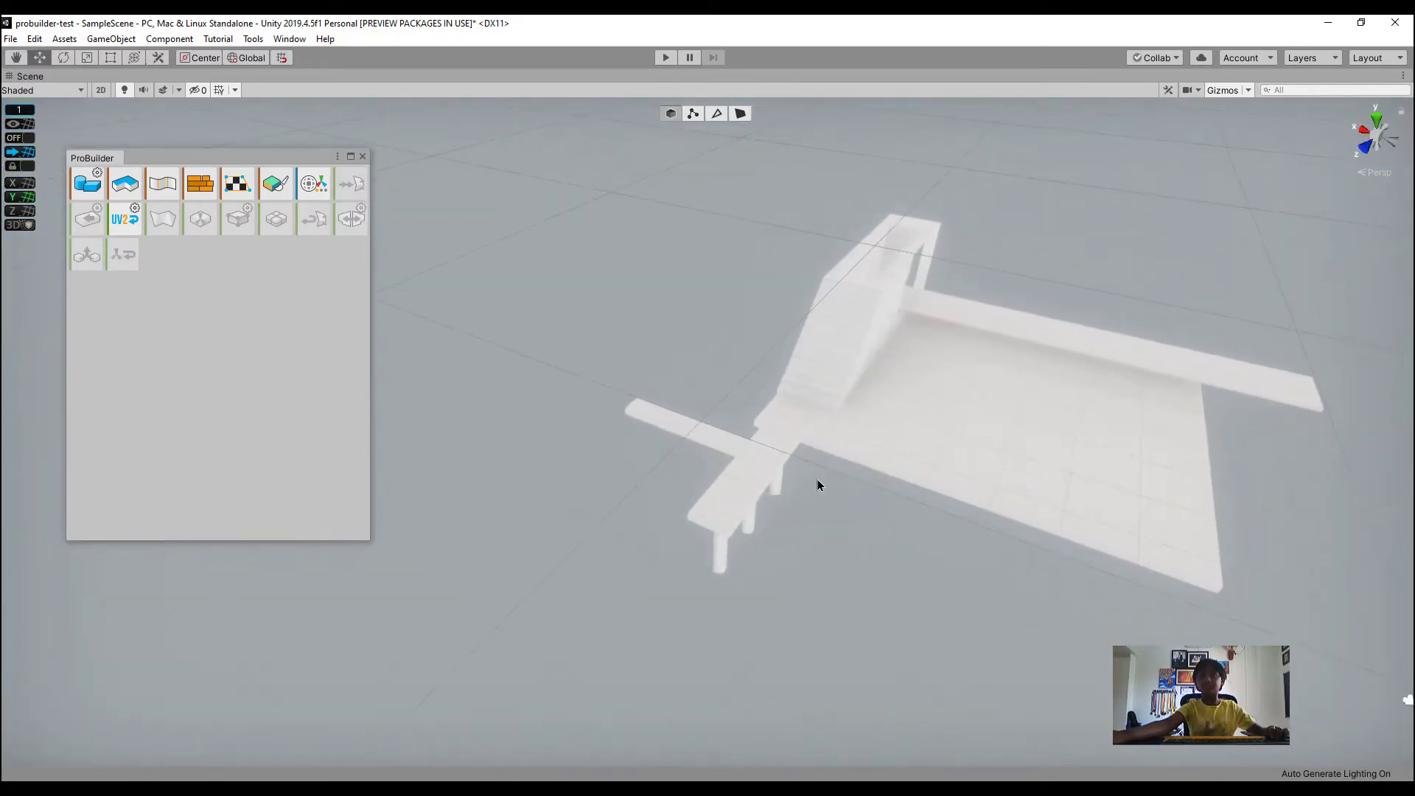
Examine the walkway, its support columns, the staircase and the floor from several angles
{"action": "right_click_drag", "start_coordinate": [704, 528], "coordinate": [859, 585]}
{"action": "right_click_drag", "start_coordinate": [758, 534], "coordinate": [1054, 479]}
{"action": "key", "text": "w"}
{"action": "key", "text": "q"}
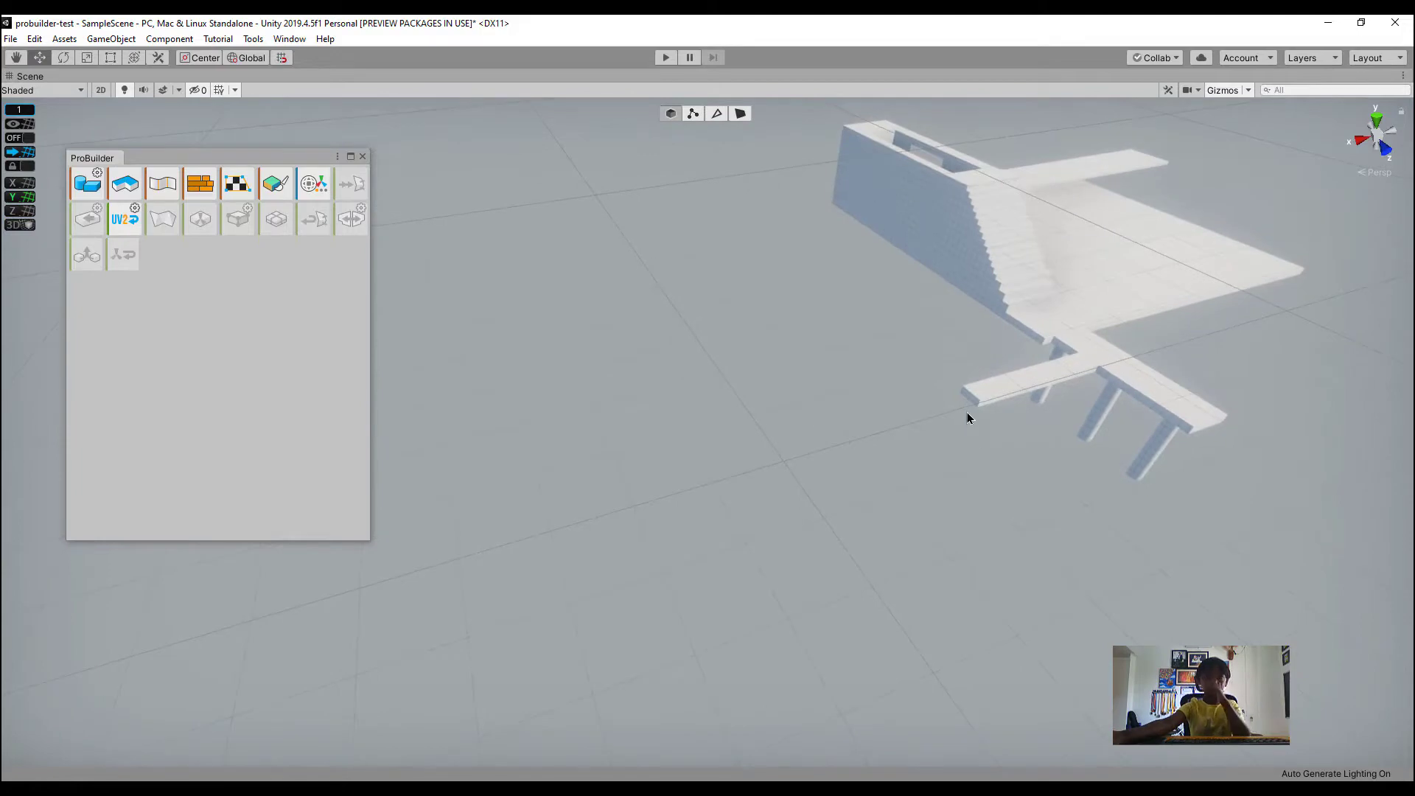
{"action": "right_click_drag", "start_coordinate": [968, 414], "coordinate": [919, 664]}
{"action": "right_click_drag", "start_coordinate": [1068, 422], "coordinate": [888, 254]}
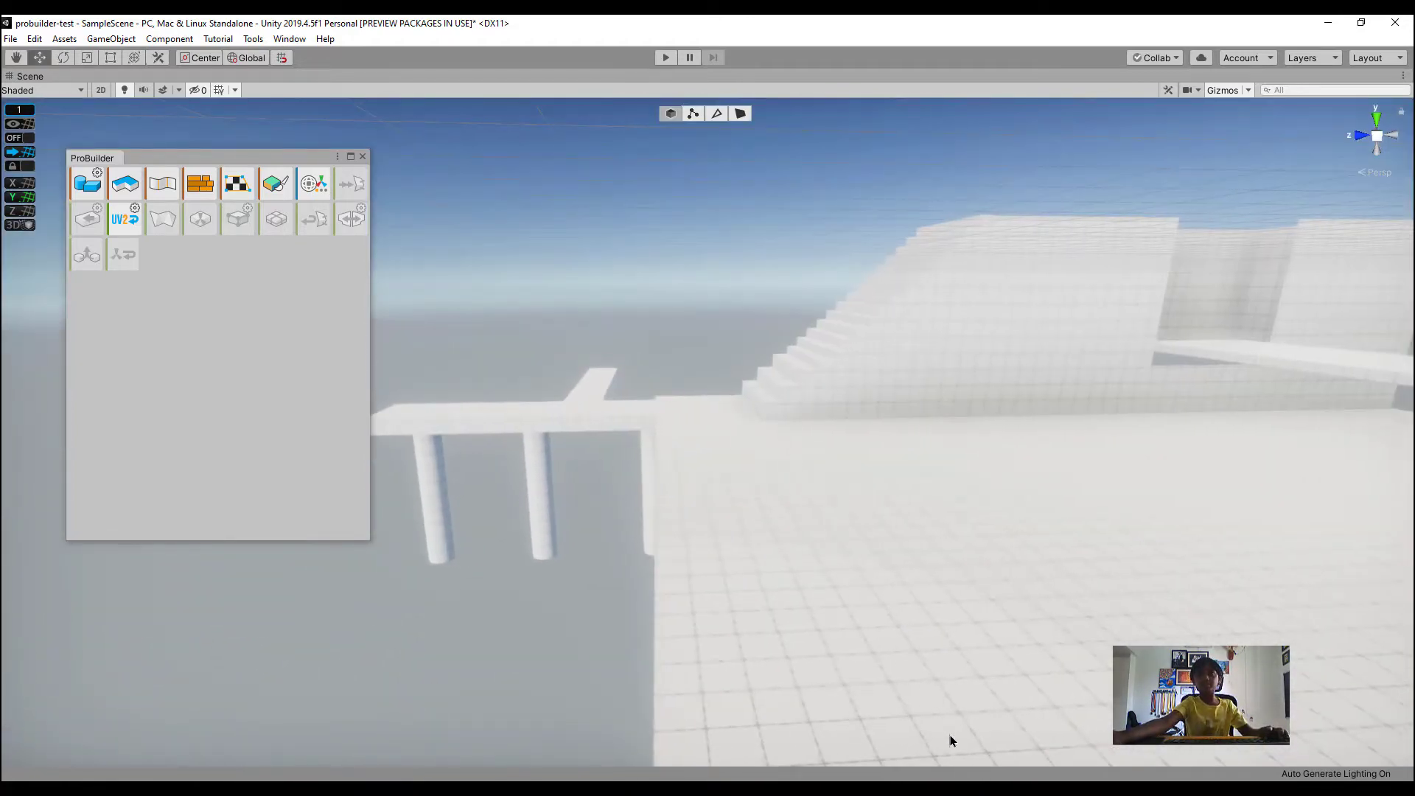
{"action": "right_click_drag", "start_coordinate": [940, 583], "coordinate": [896, 589]}
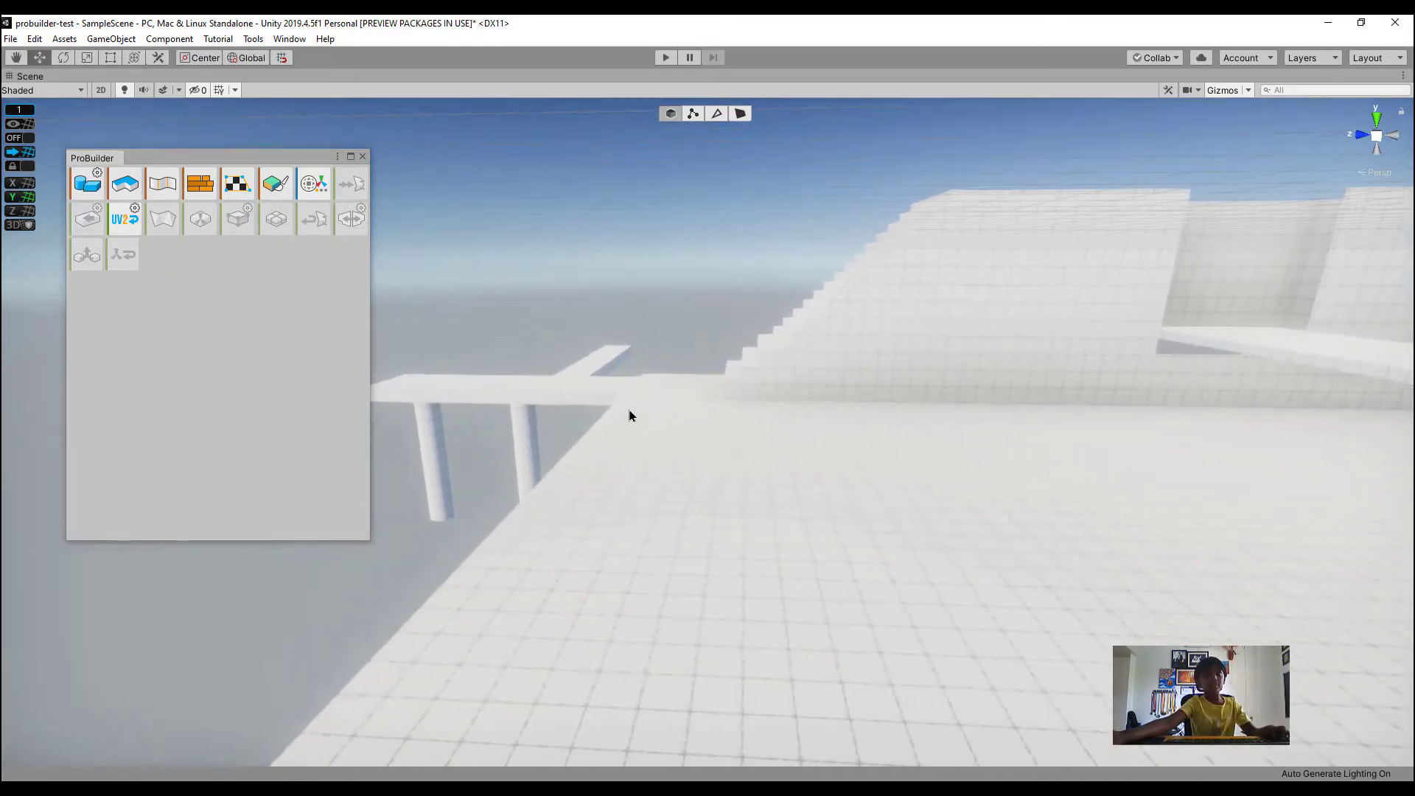
{"action": "right_click_drag", "start_coordinate": [869, 401], "coordinate": [845, 487]}
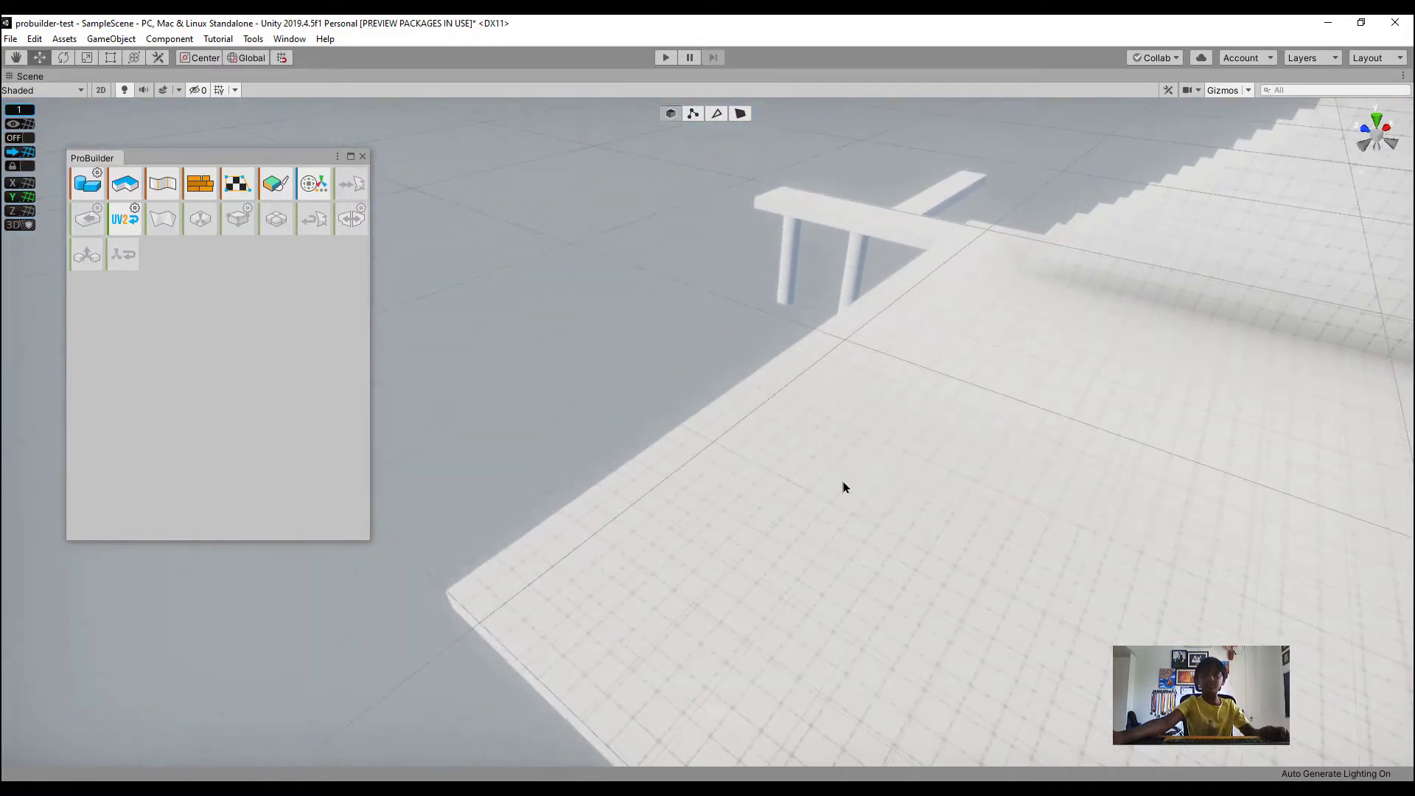
Extrude the narrow floor strip beside the outer step upward into a tall wall running along the floor
{"action": "left_click", "coordinate": [741, 114]}
{"action": "left_click", "coordinate": [765, 528]}
{"action": "key", "text": "f"}
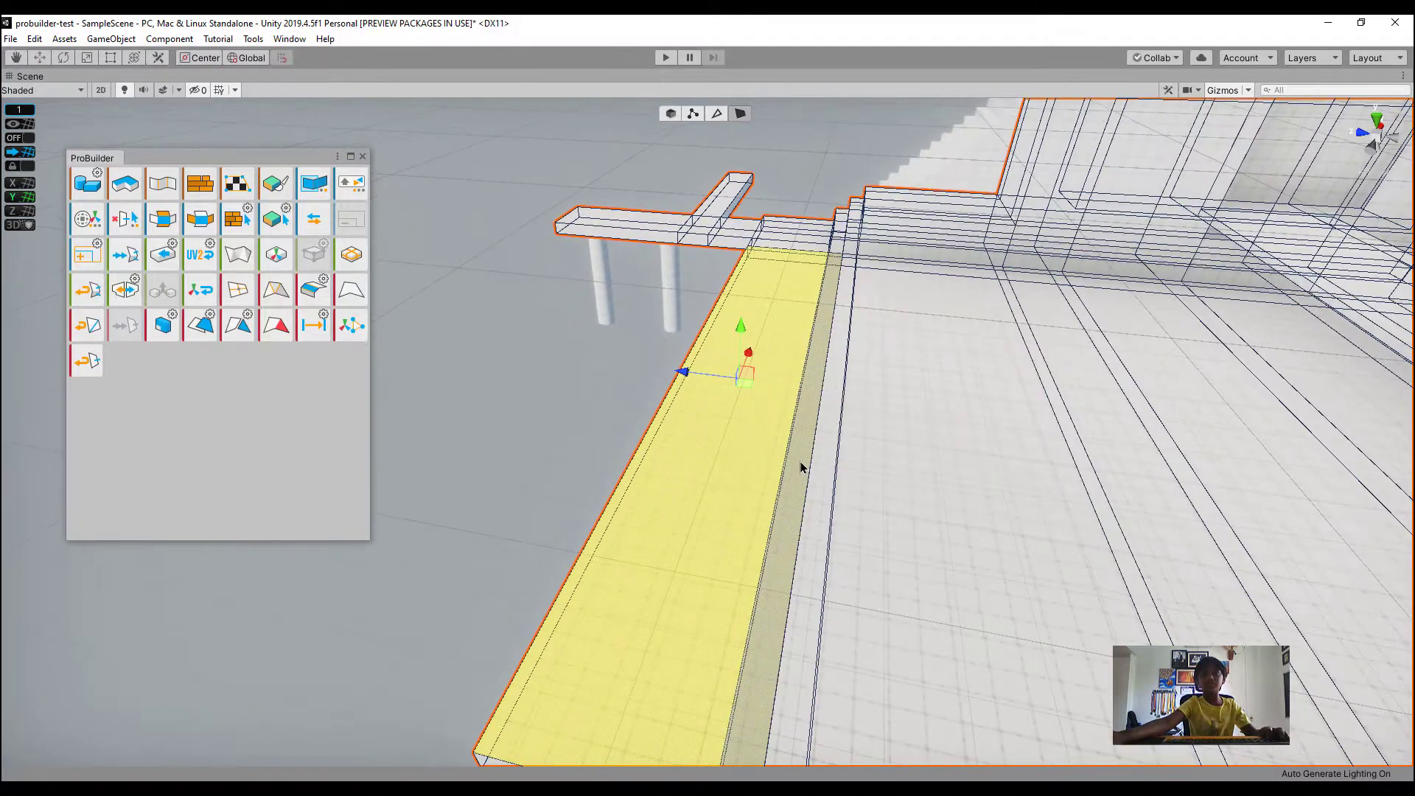
{"action": "left_click", "coordinate": [802, 465]}
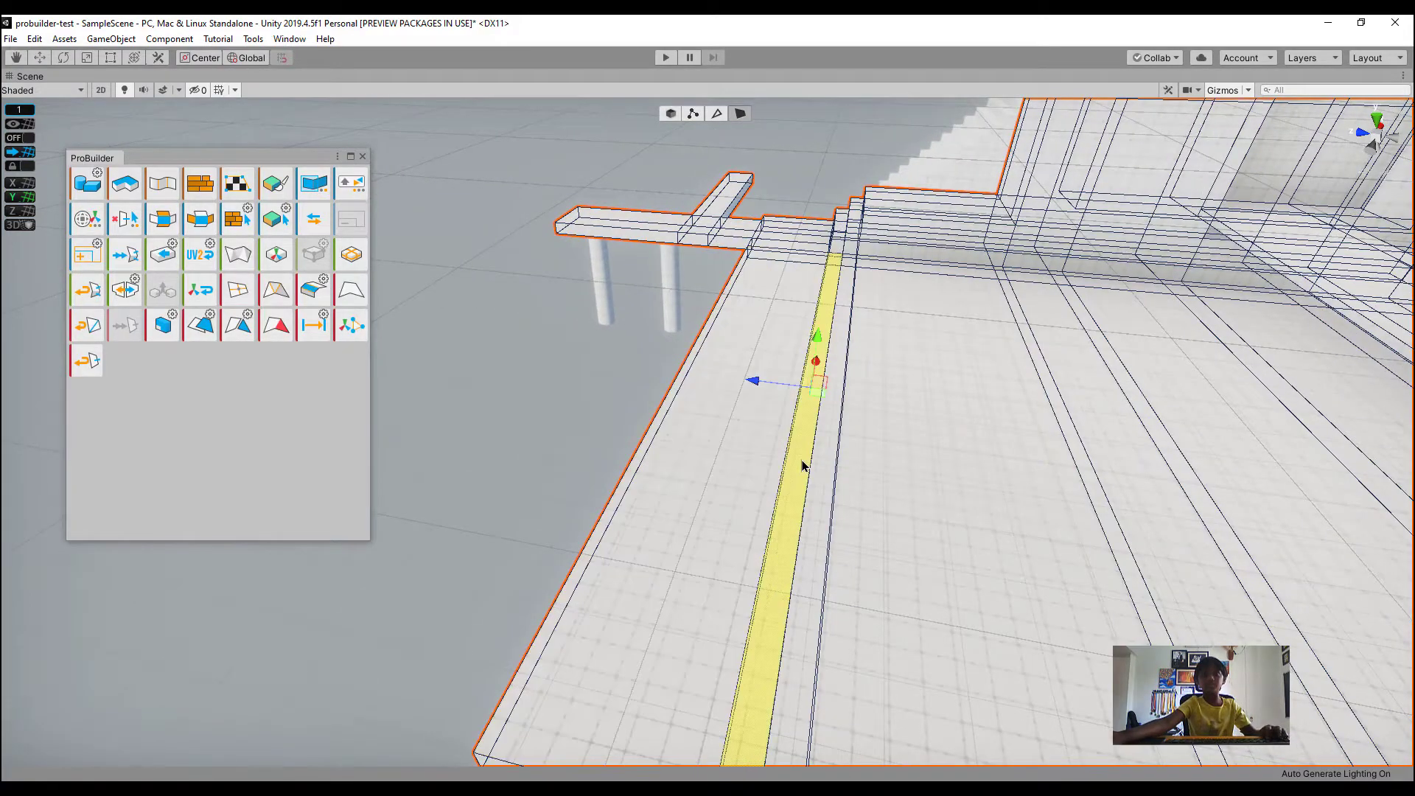
{"action": "left_click", "coordinate": [166, 332]}
{"action": "key", "text": "d"}
{"action": "right_click_drag", "start_coordinate": [864, 370], "coordinate": [670, 345]}
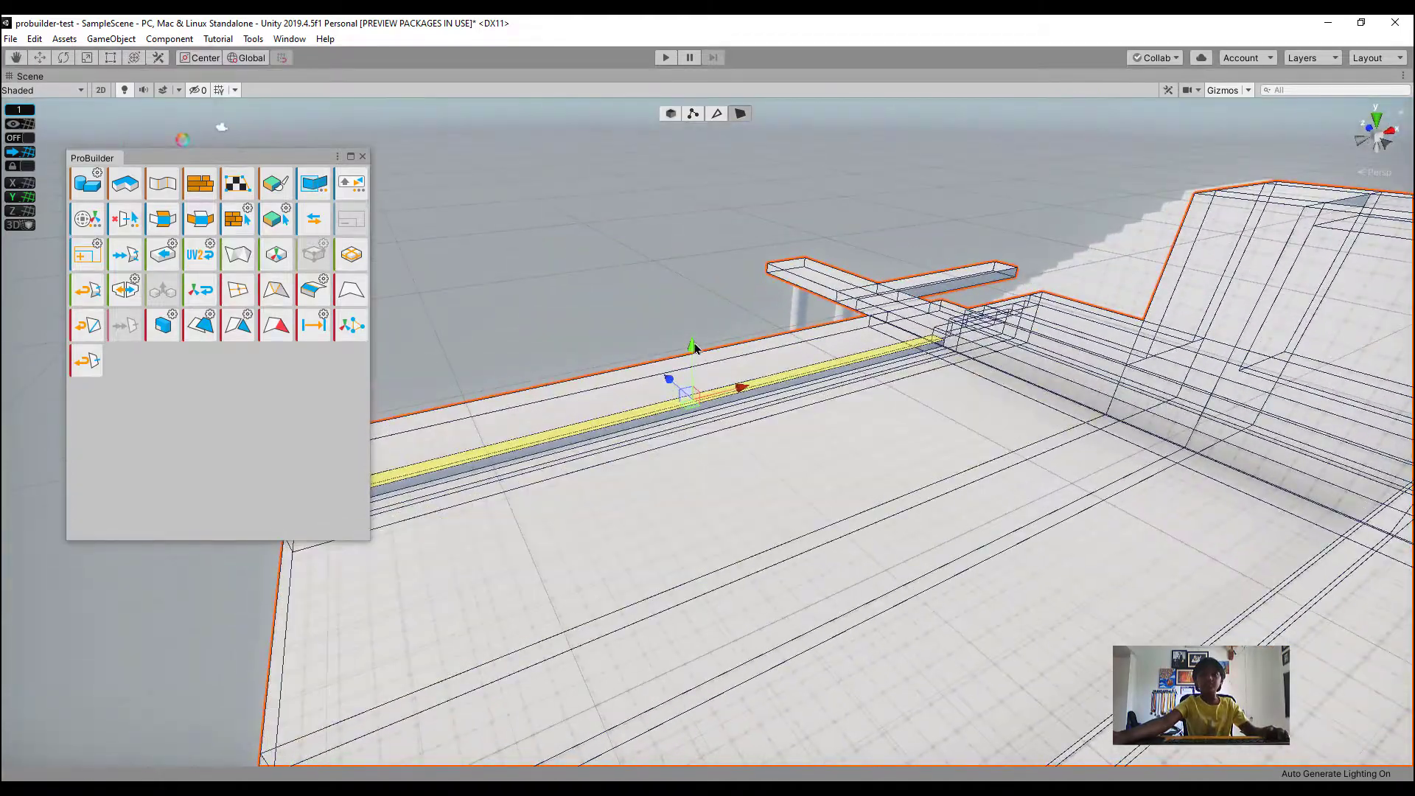
{"action": "left_click_drag", "start_coordinate": [695, 347], "coordinate": [673, 111]}
{"action": "right_click_drag", "start_coordinate": [673, 110], "coordinate": [936, 247]}
{"action": "key", "text": "a"}
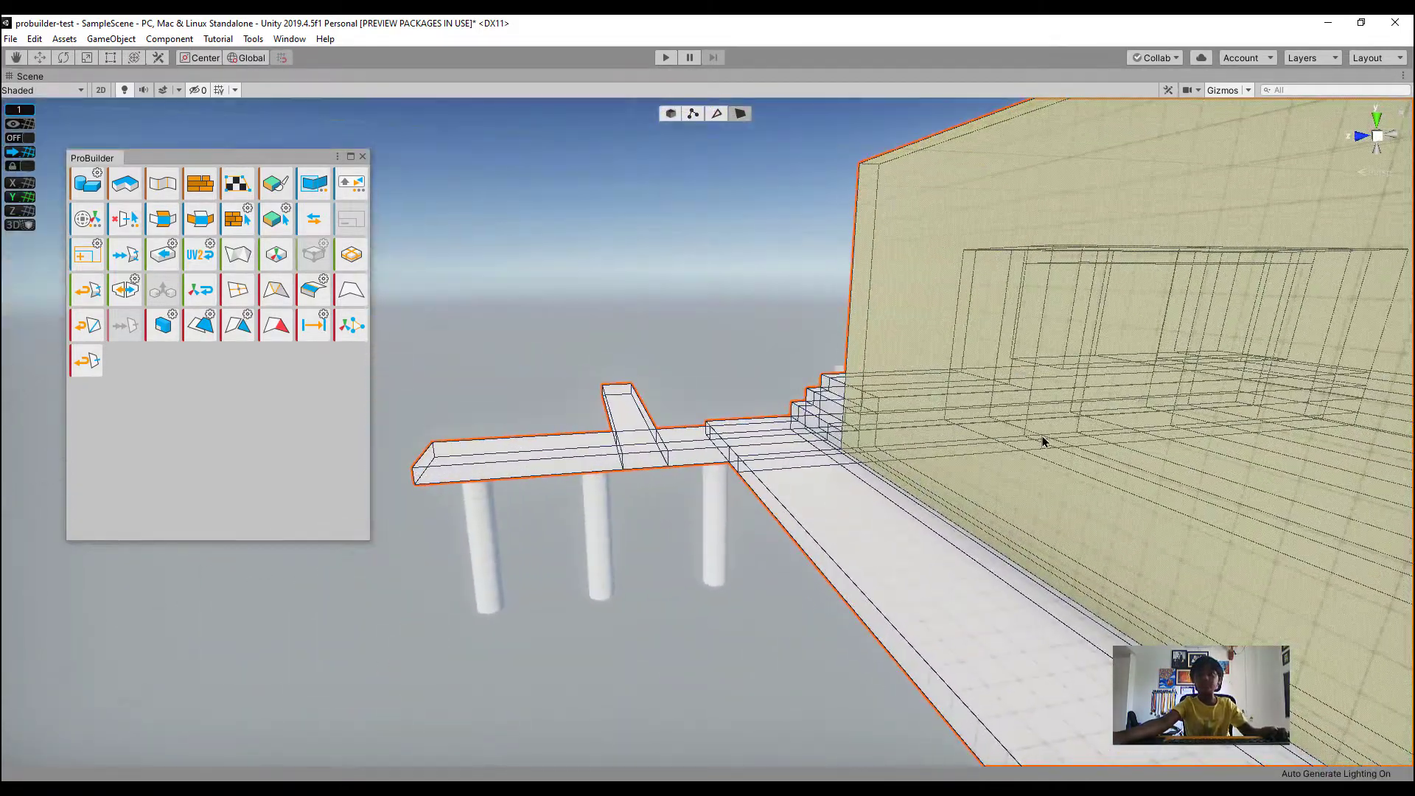
Extrude the floor's outer side faces next to the walkway outward to widen the ledge in front of the wall
{"action": "right_click_drag", "start_coordinate": [1042, 441], "coordinate": [622, 300]}
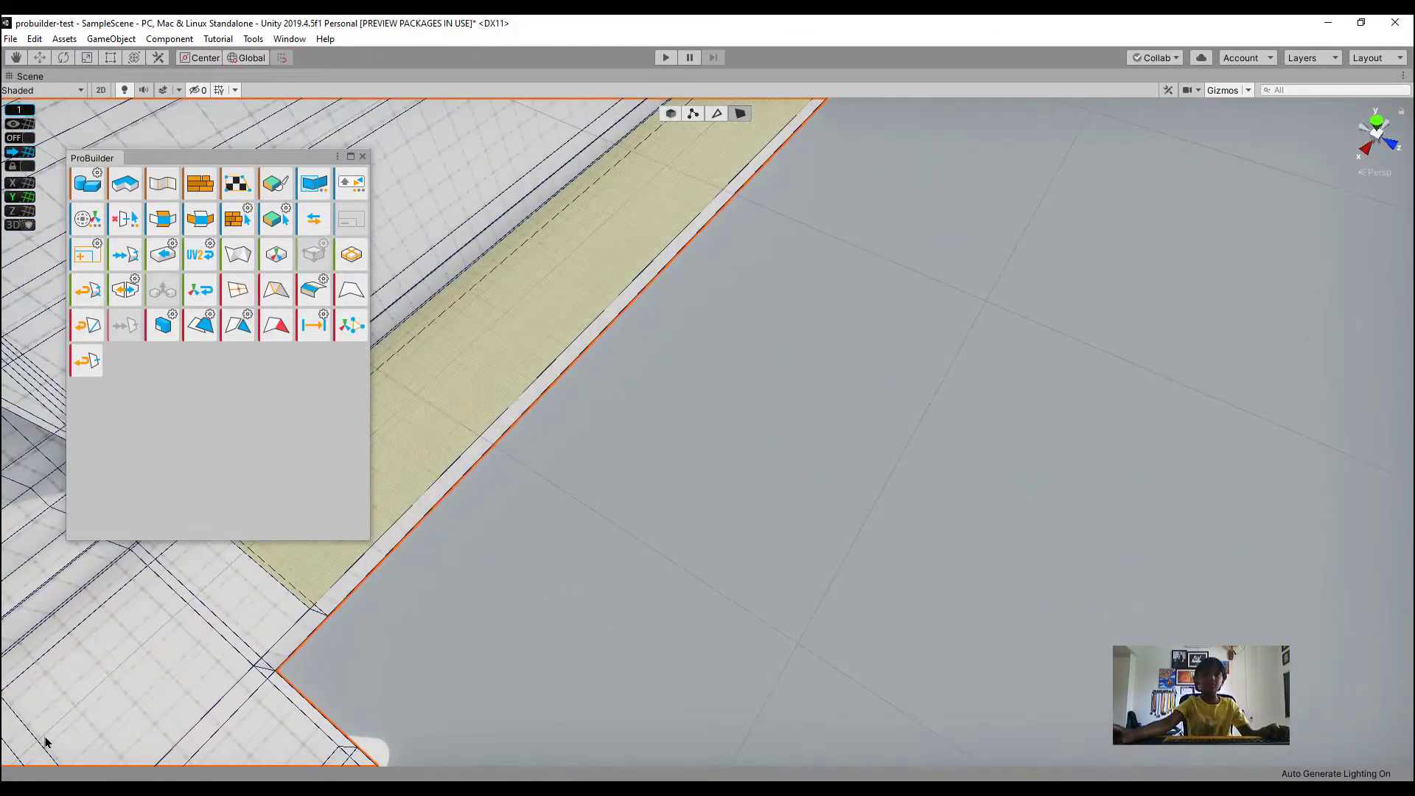
{"action": "right_click_drag", "start_coordinate": [46, 741], "coordinate": [717, 194]}
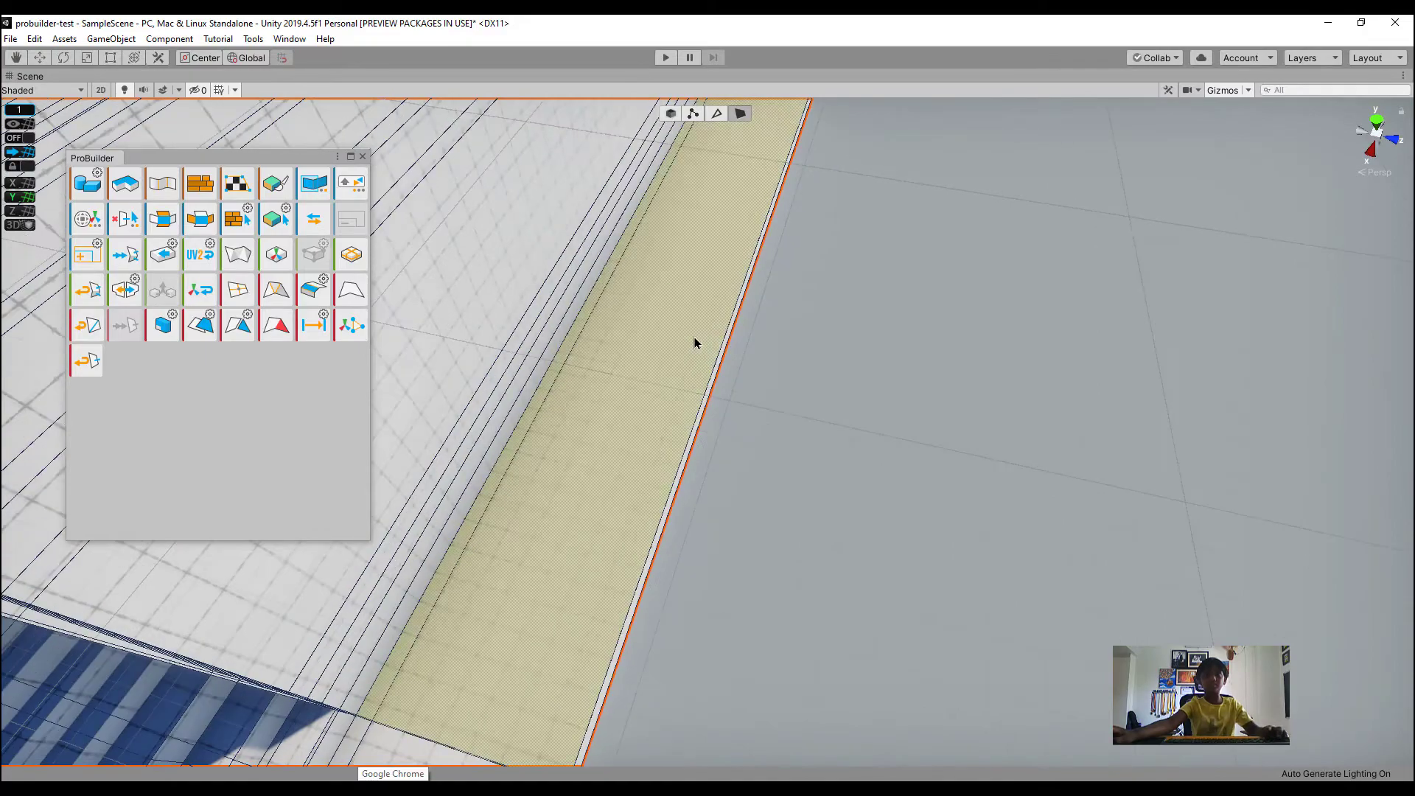
{"action": "right_click_drag", "start_coordinate": [695, 341], "coordinate": [437, 381]}
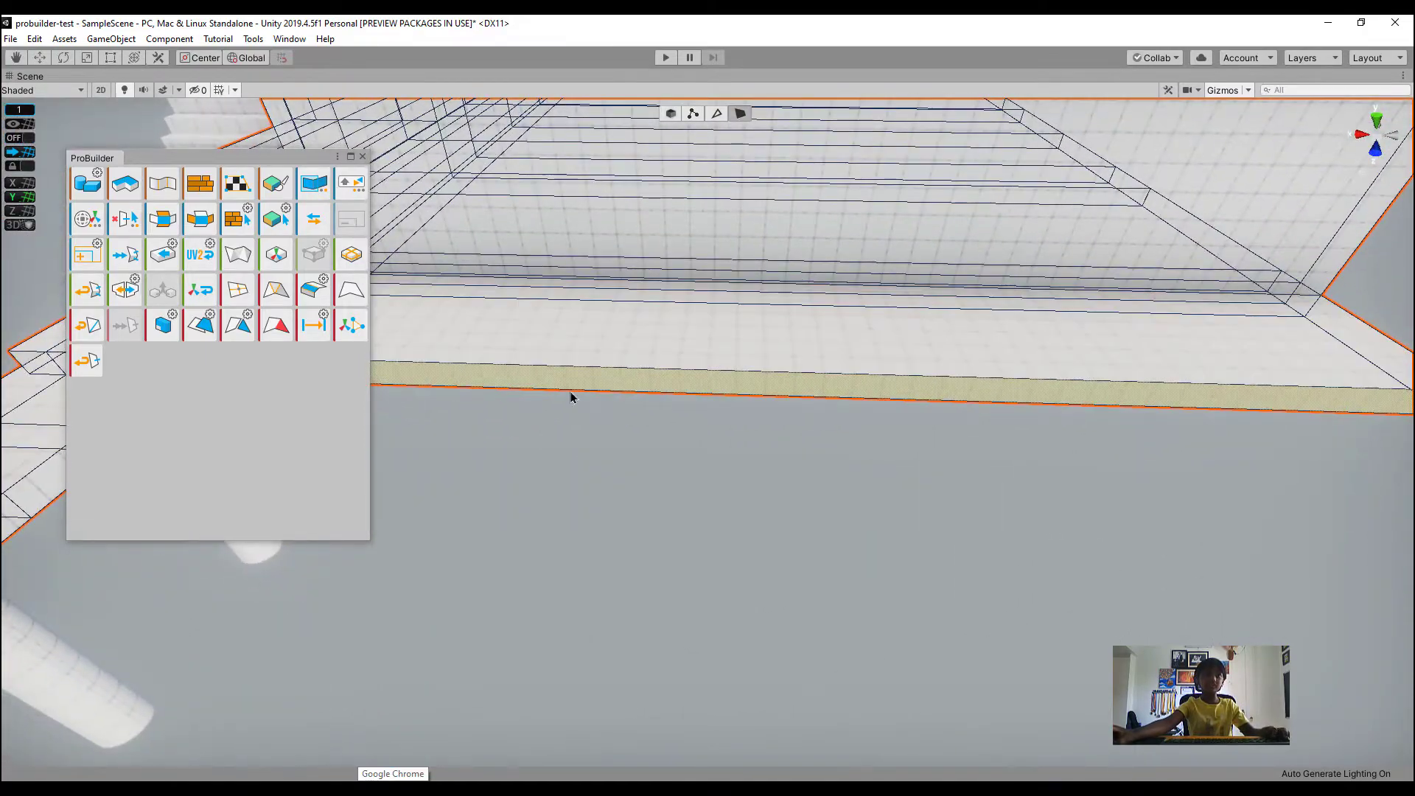
{"action": "right_click_drag", "start_coordinate": [568, 395], "coordinate": [829, 367]}
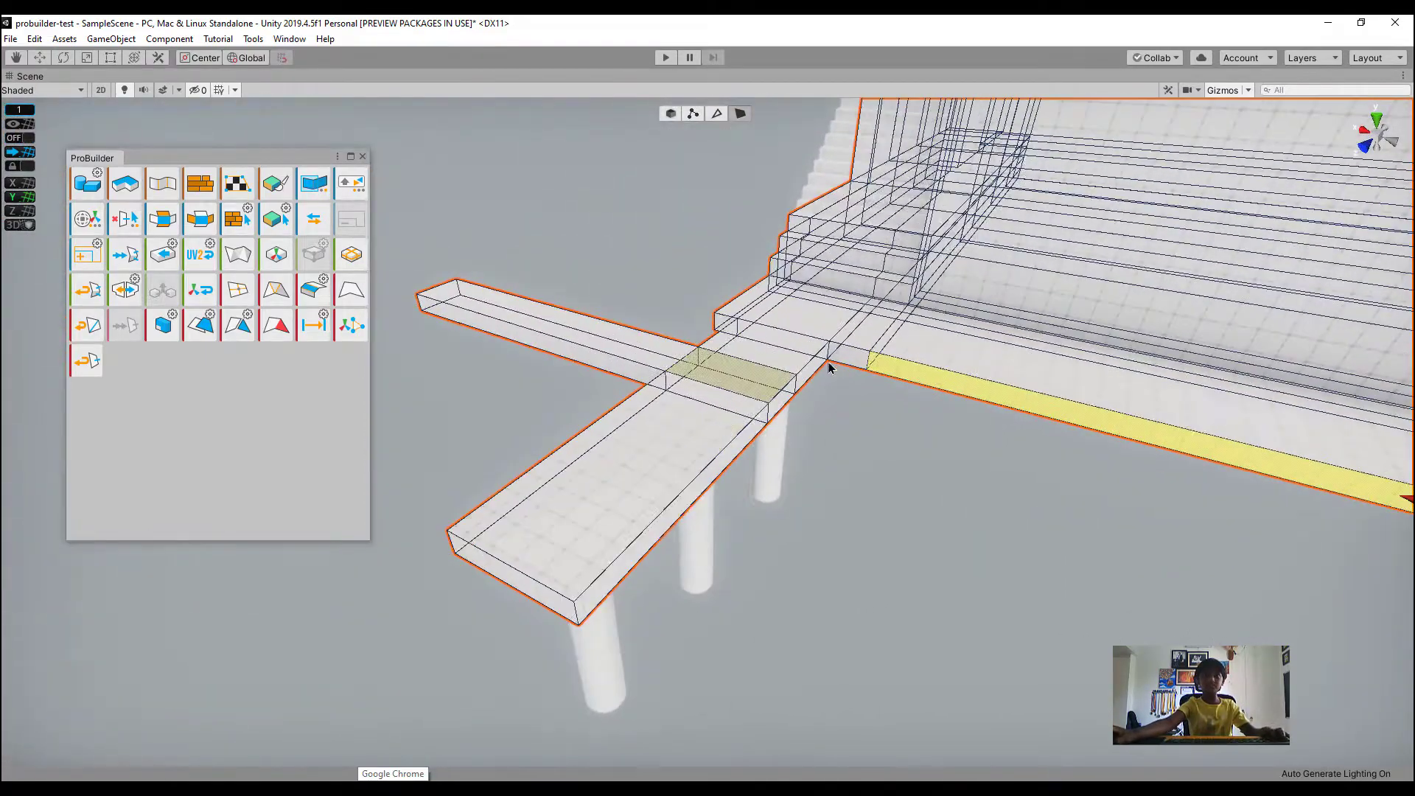
{"action": "left_click", "coordinate": [174, 322]}
{"action": "right_click_drag", "start_coordinate": [1152, 330], "coordinate": [1187, 391]}
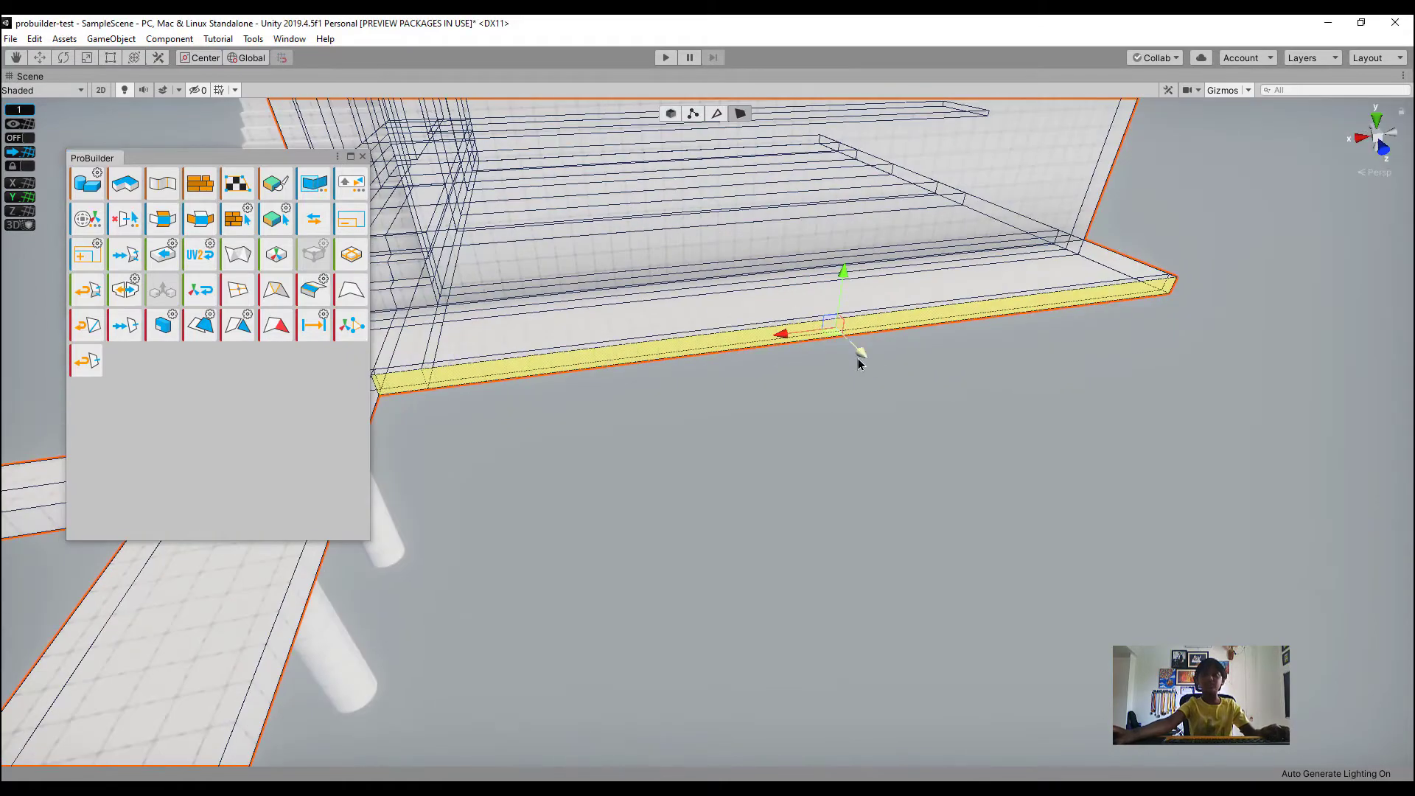
{"action": "left_click_drag", "start_coordinate": [858, 354], "coordinate": [905, 390]}
{"action": "right_click_drag", "start_coordinate": [903, 283], "coordinate": [848, 404]}
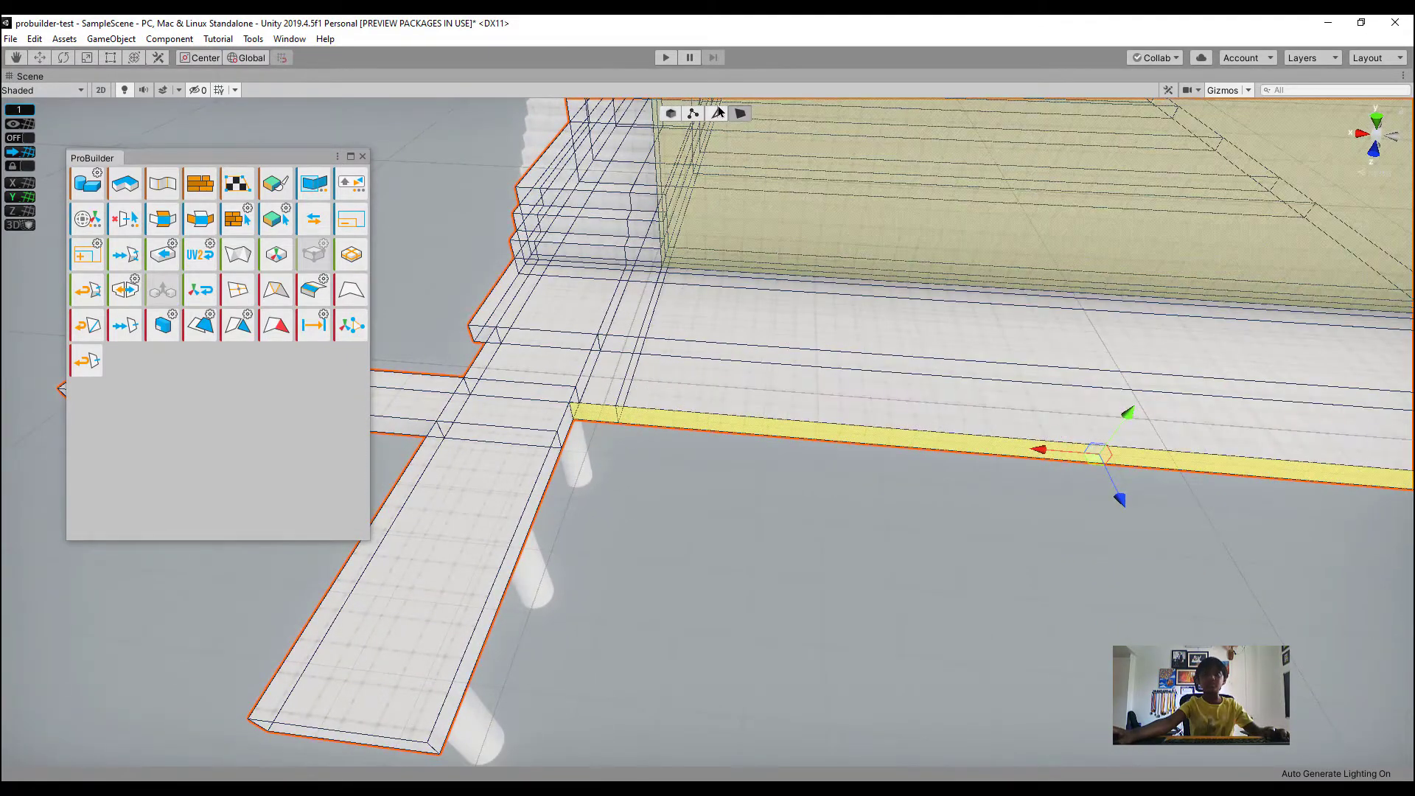
Insert an edge along the widened ledge and position it close to the outer border
{"action": "left_click", "coordinate": [717, 115]}
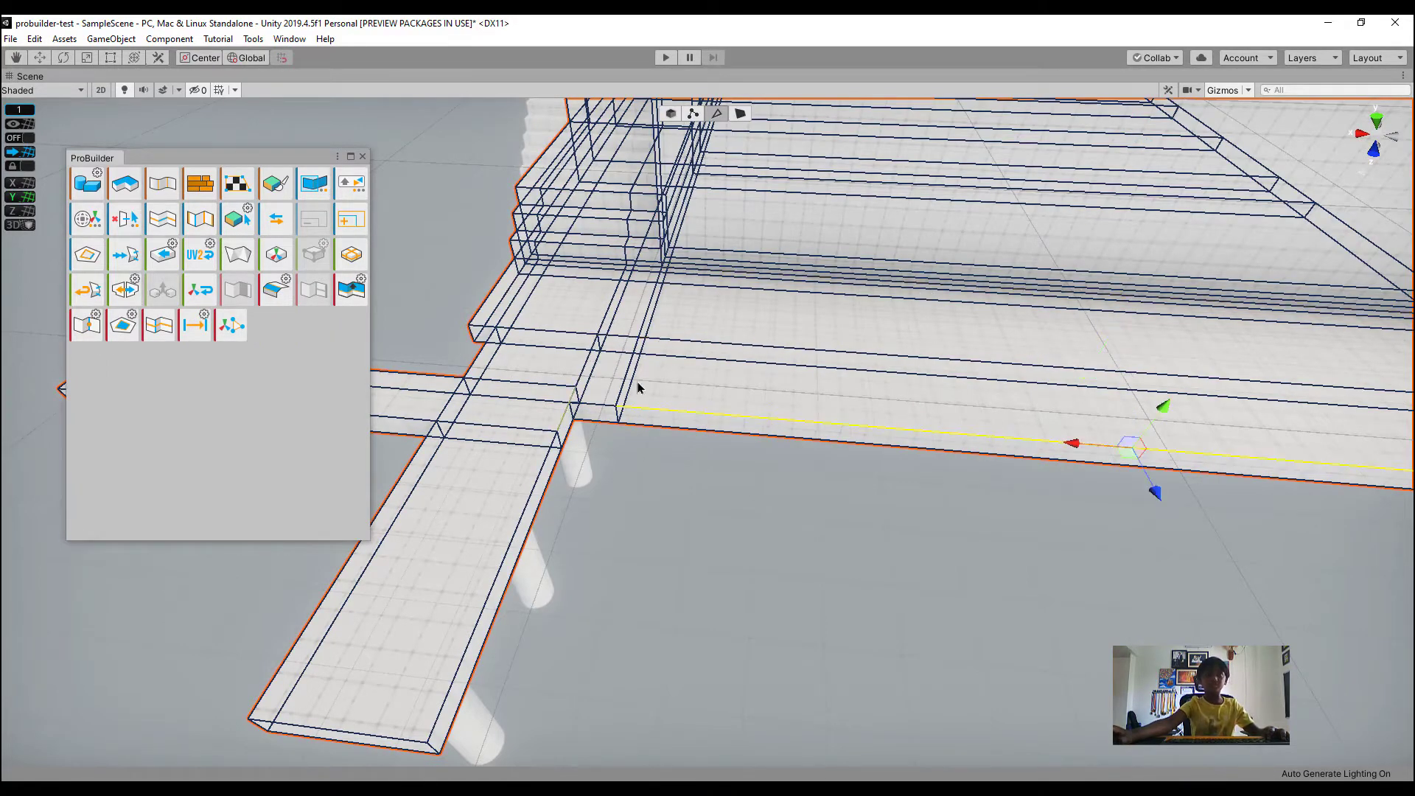
{"action": "left_click", "coordinate": [163, 327]}
{"action": "left_click_drag", "start_coordinate": [709, 360], "coordinate": [910, 396], "text": "alt"}
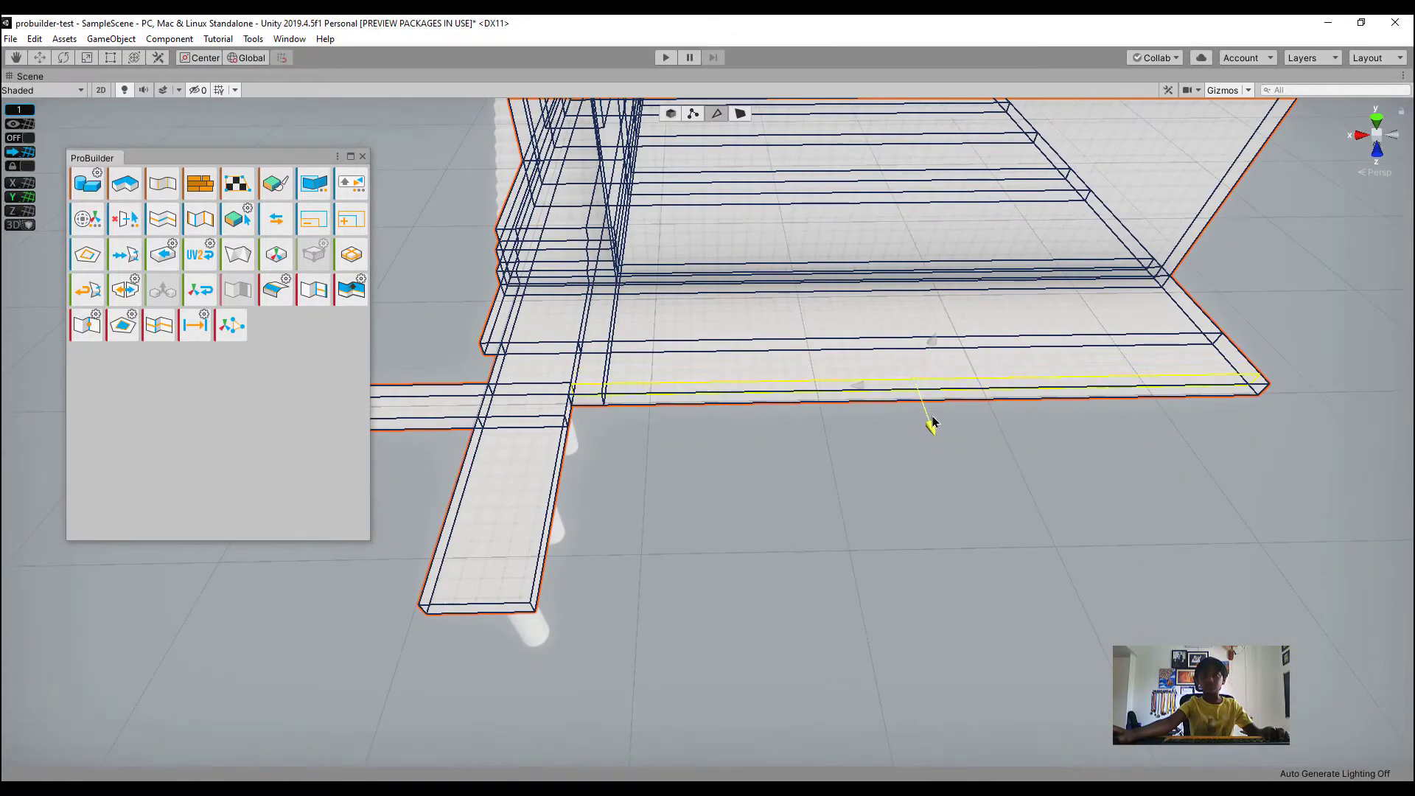
Extrude the thin strip of top faces along the ledge's outer border upward into a second tall wall
{"action": "left_click", "coordinate": [741, 114]}
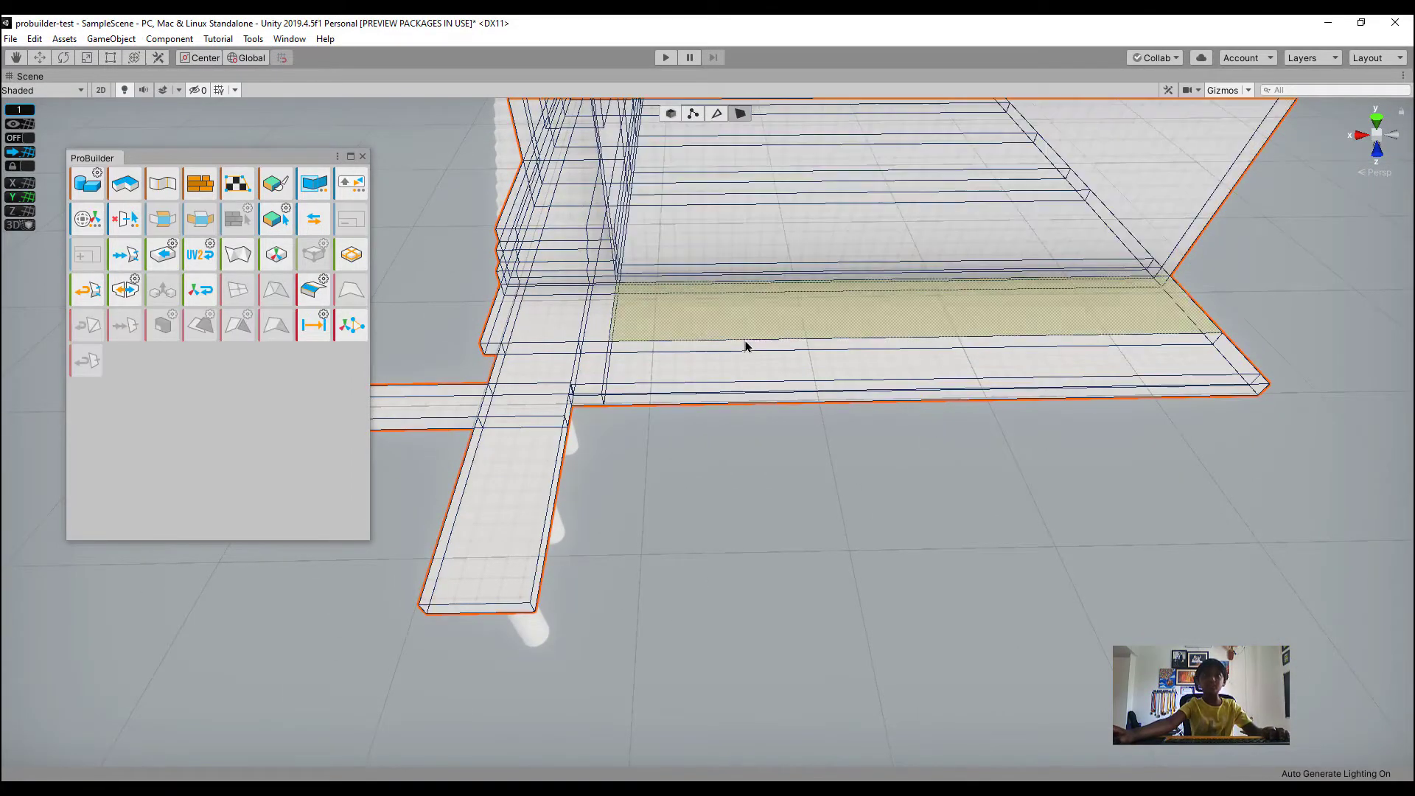
{"action": "left_click", "coordinate": [727, 389]}
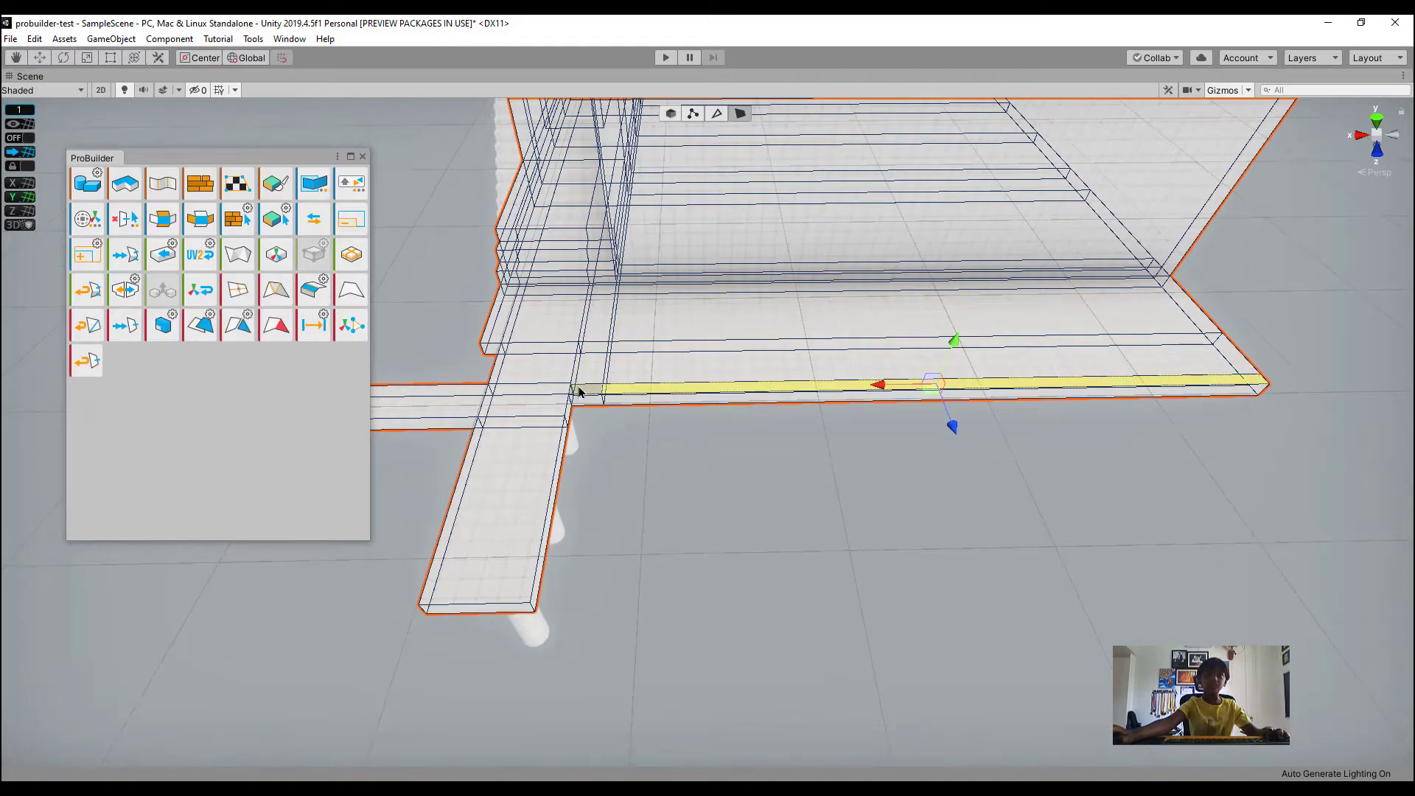
{"action": "left_click", "coordinate": [165, 331]}
{"action": "left_click_drag", "start_coordinate": [674, 498], "coordinate": [1062, 337], "text": "alt"}
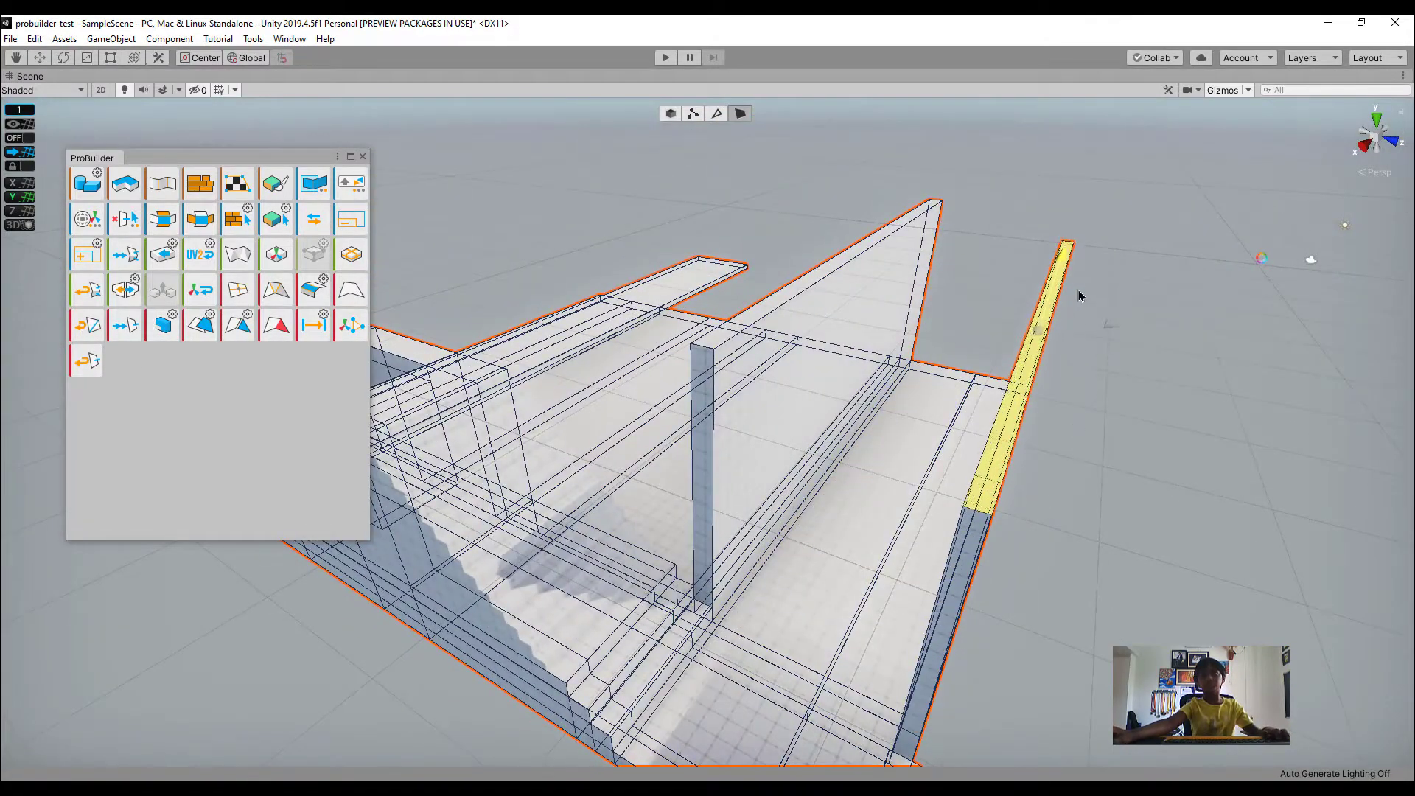
{"action": "right_click_drag", "start_coordinate": [1080, 296], "coordinate": [753, 450]}
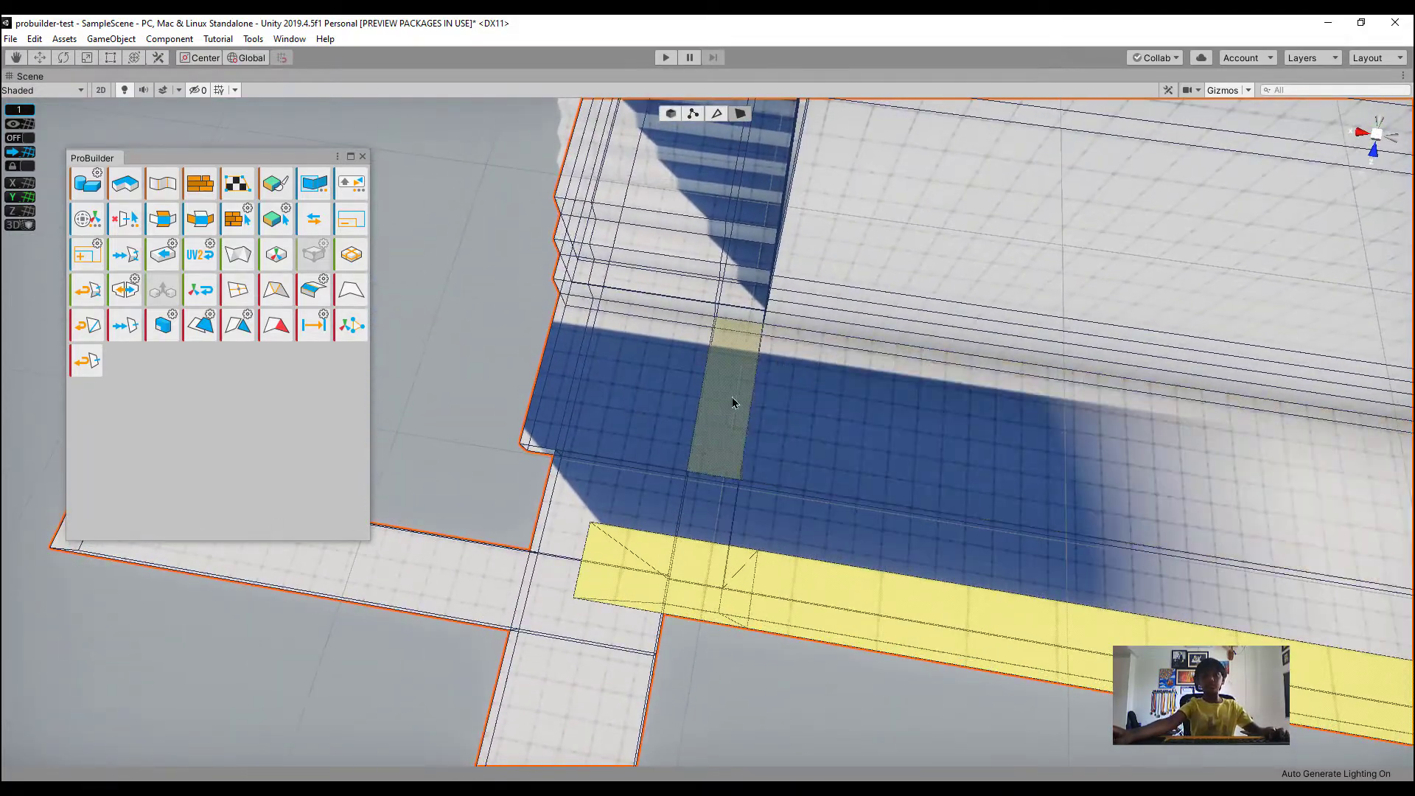
Undo the last wall extrusion and extrude only the thin strip beside the walkway upward, level with the first wall
{"action": "key", "text": "ctrl+z"}
{"action": "left_click", "coordinate": [692, 609], "text": "shift"}
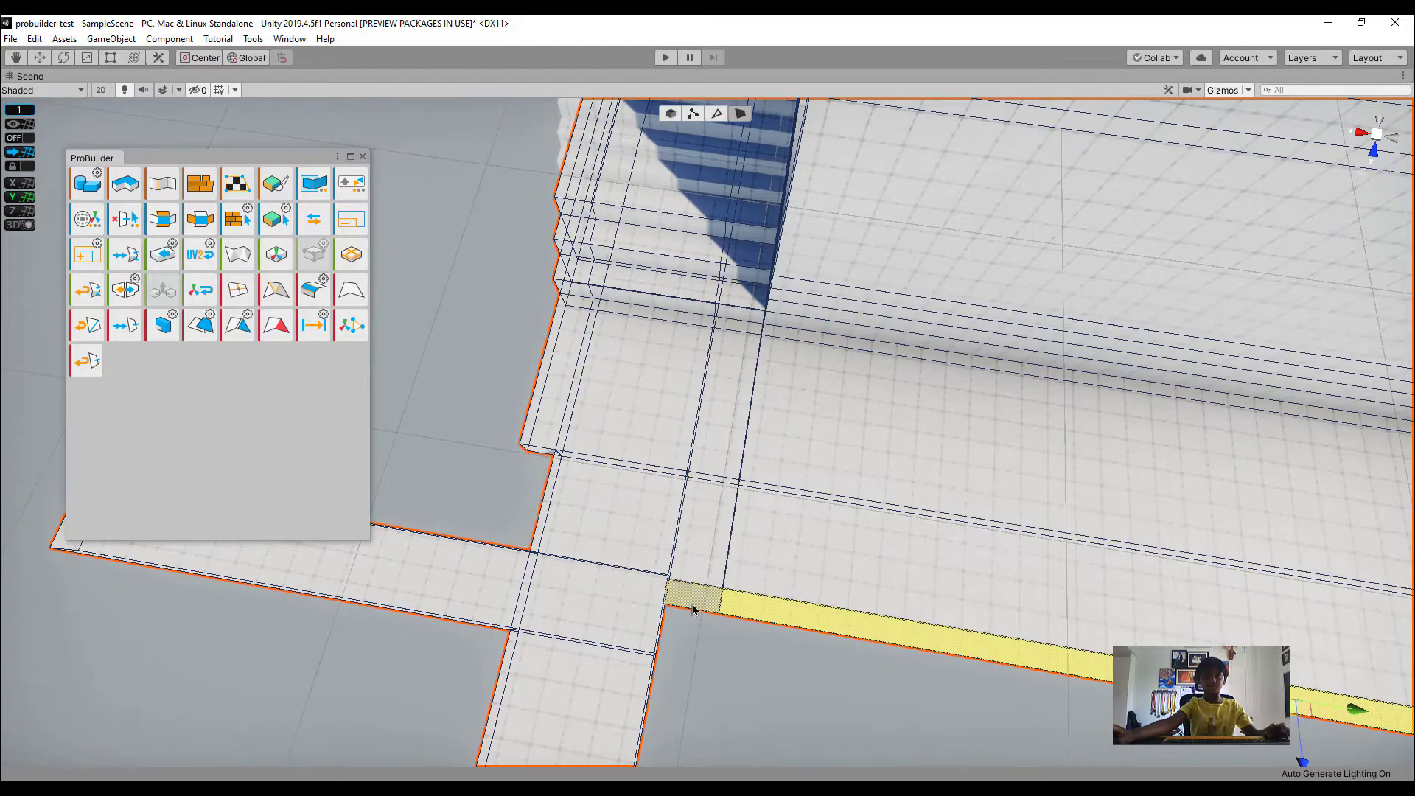
{"action": "right_click_drag", "start_coordinate": [221, 489], "coordinate": [923, 318]}
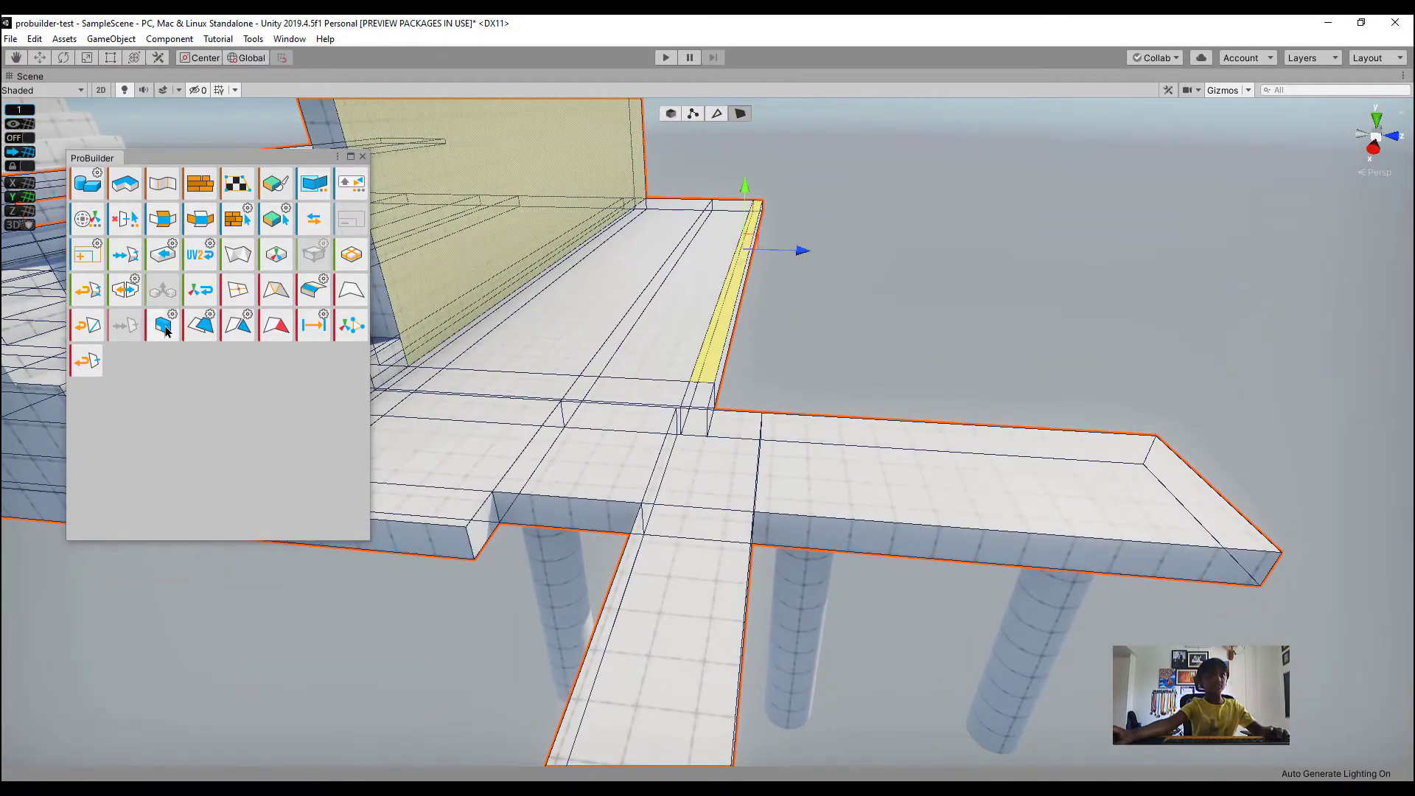
{"action": "left_click", "coordinate": [166, 332]}
{"action": "right_click_drag", "start_coordinate": [810, 330], "coordinate": [766, 295]}
{"action": "left_click_drag", "start_coordinate": [859, 462], "coordinate": [894, 278]}
{"action": "right_click_drag", "start_coordinate": [894, 278], "coordinate": [497, 382]}
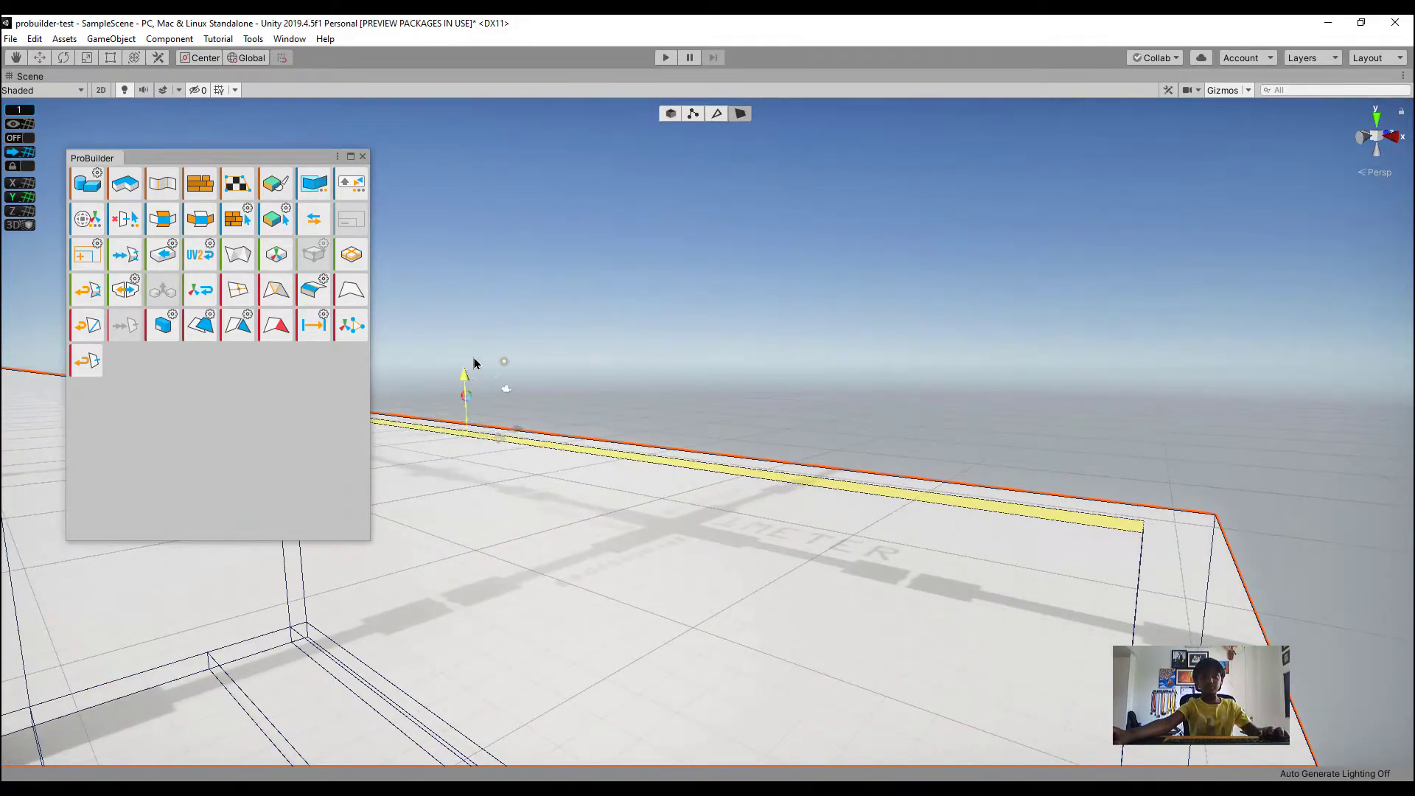
{"action": "left_click_drag", "start_coordinate": [474, 363], "coordinate": [510, 311]}
{"action": "right_click_drag", "start_coordinate": [510, 311], "coordinate": [685, 339]}
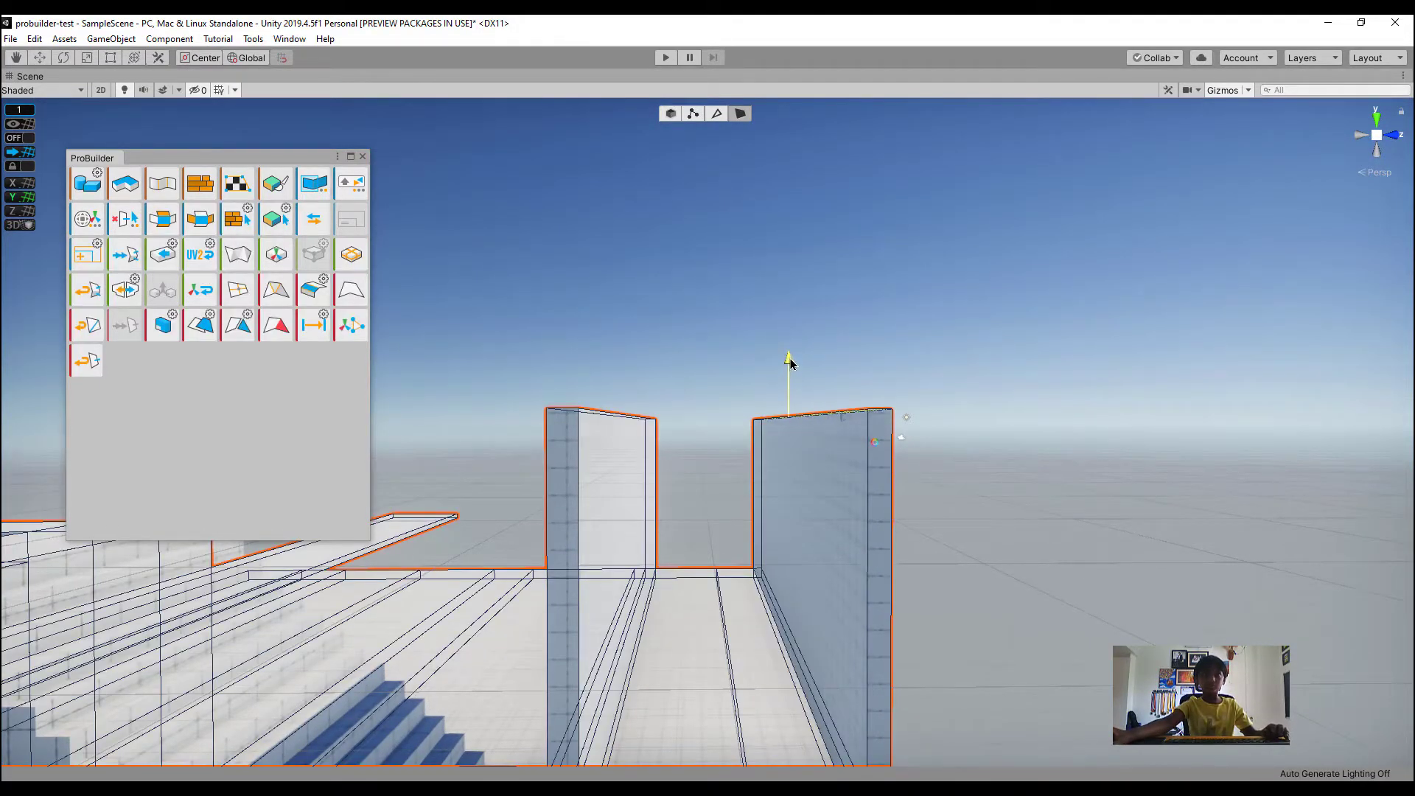
Insert an edge loop lengthwise through the corridor floor between the two tall walls
{"action": "right_click_drag", "start_coordinate": [1008, 254], "coordinate": [764, 346]}
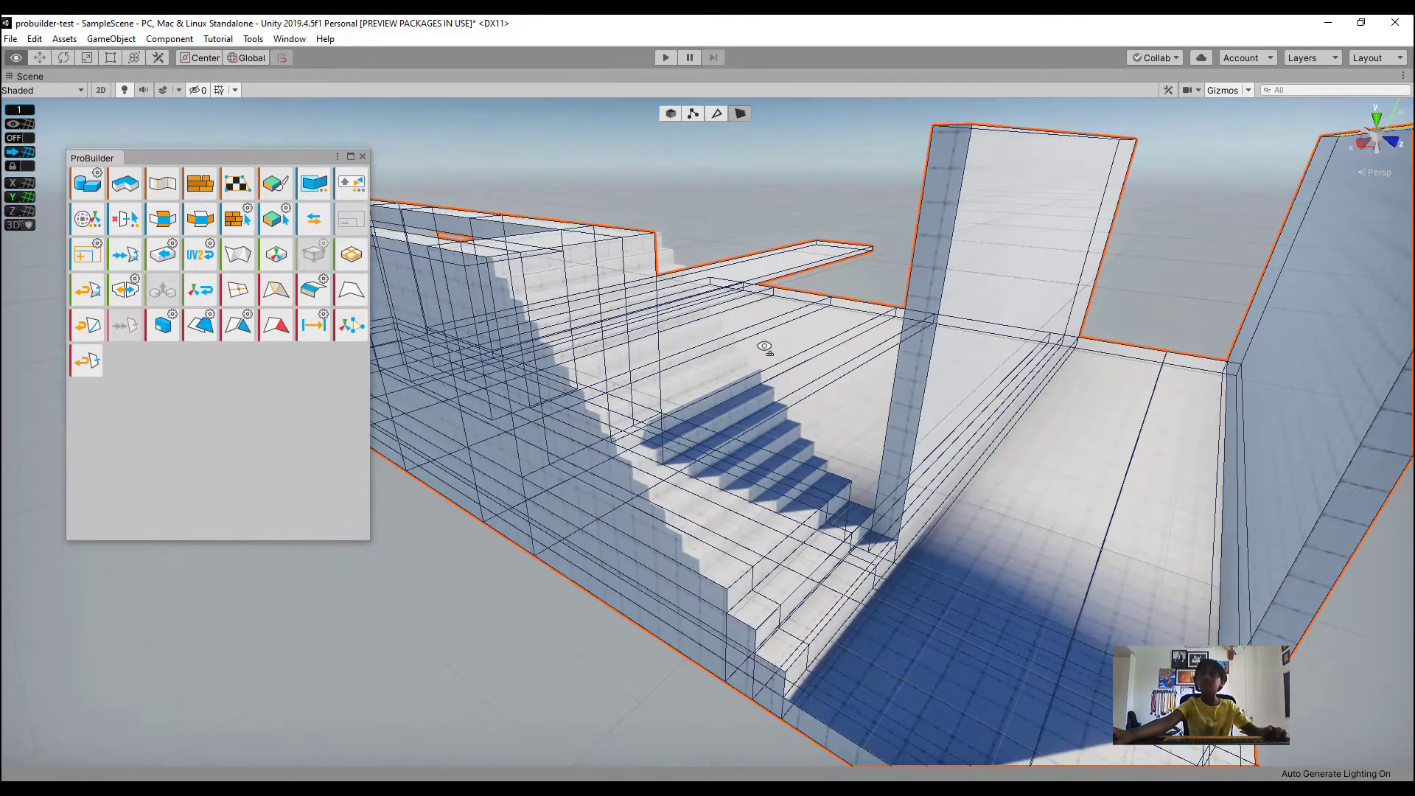
{"action": "right_click_drag", "start_coordinate": [861, 272], "coordinate": [2, 381]}
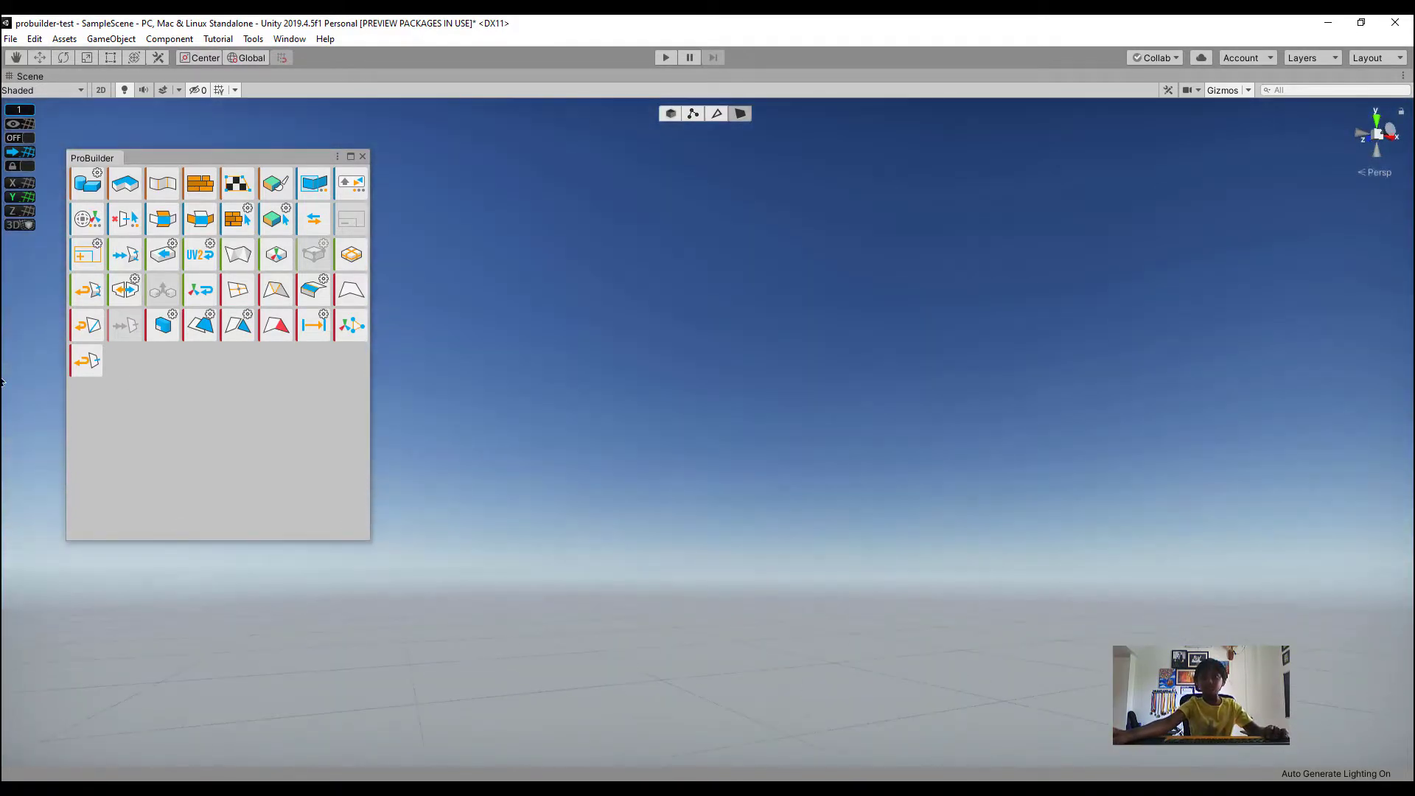
{"action": "right_click_drag", "start_coordinate": [700, 370], "coordinate": [492, 312]}
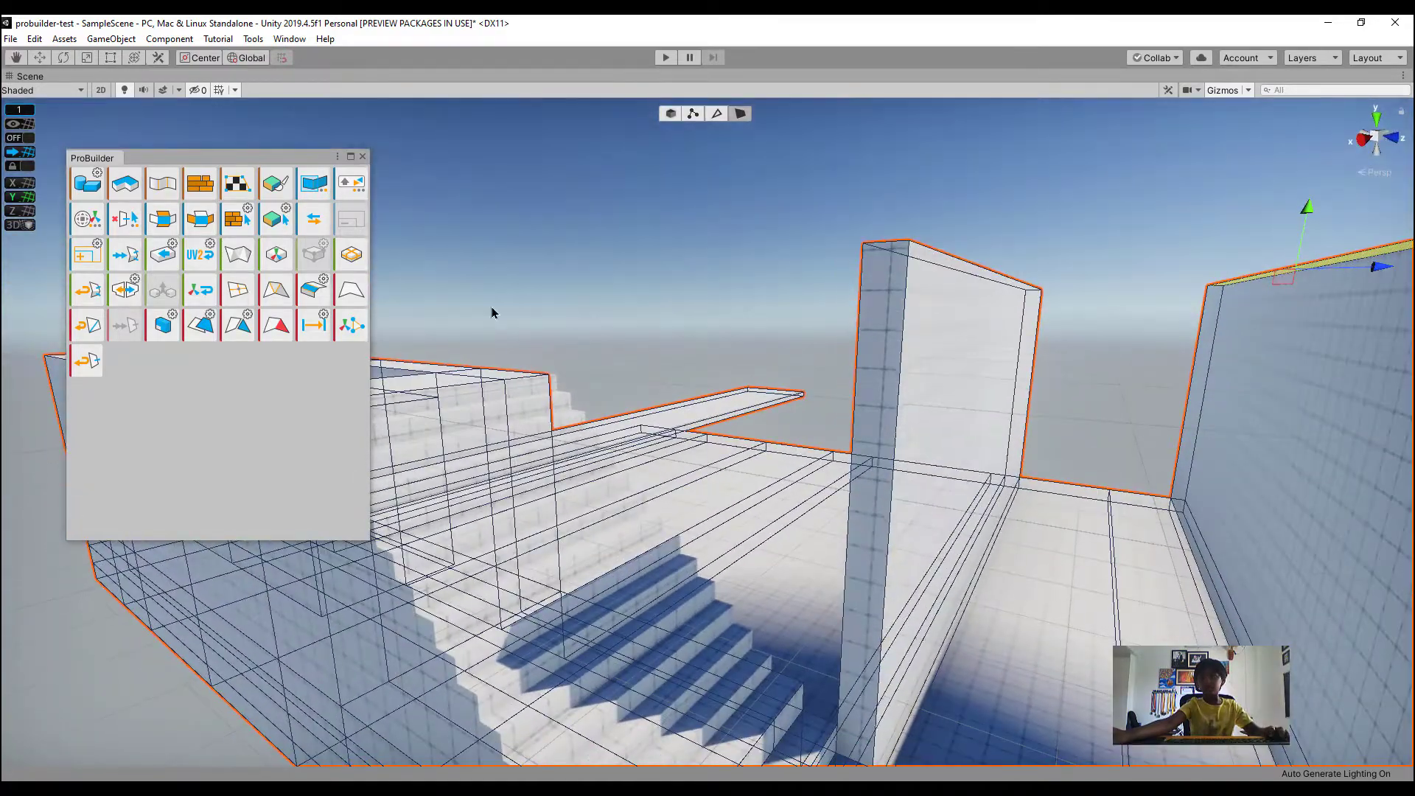
{"action": "left_click", "coordinate": [1055, 211]}
{"action": "right_click_drag", "start_coordinate": [1317, 388], "coordinate": [682, 525]}
{"action": "left_click", "coordinate": [716, 115]}
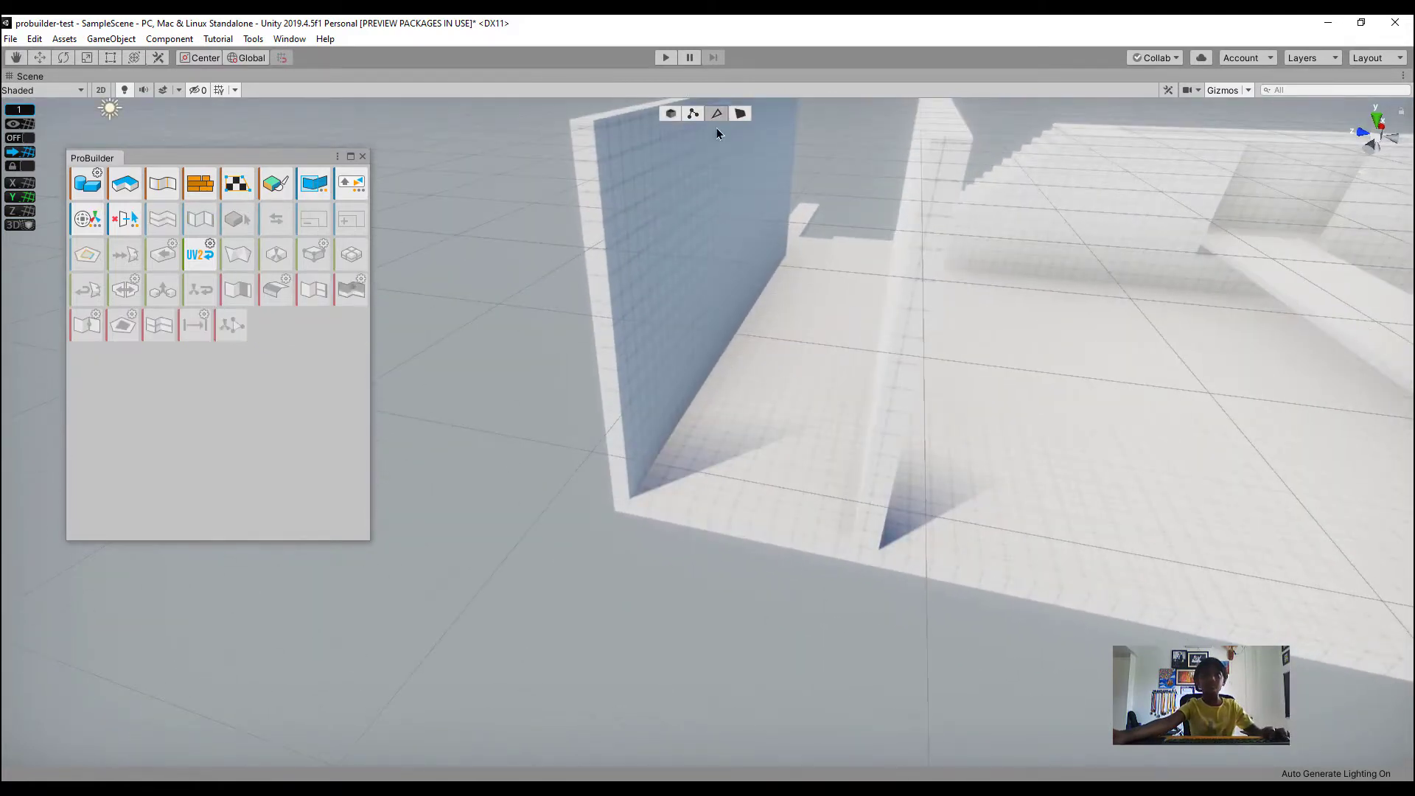
{"action": "left_click", "coordinate": [669, 508]}
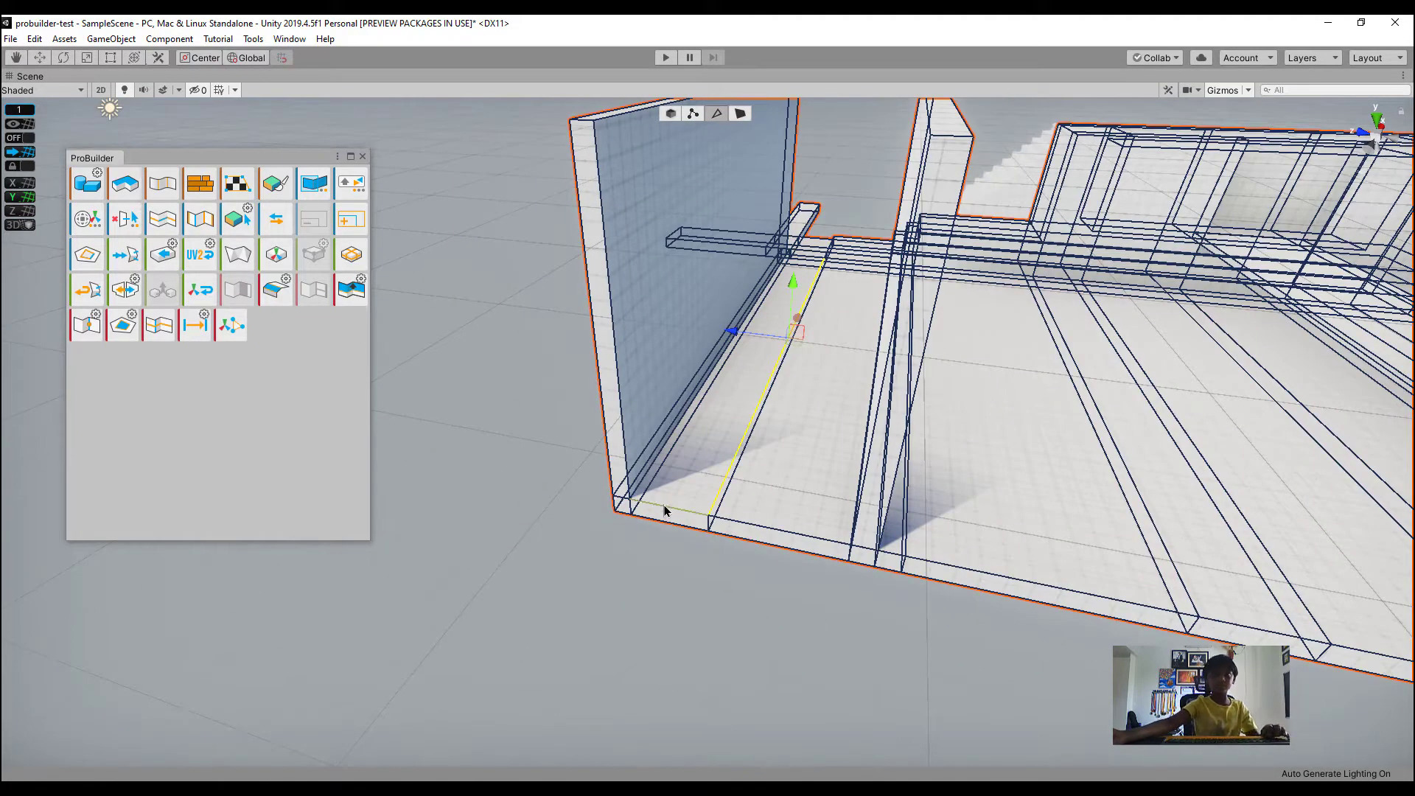
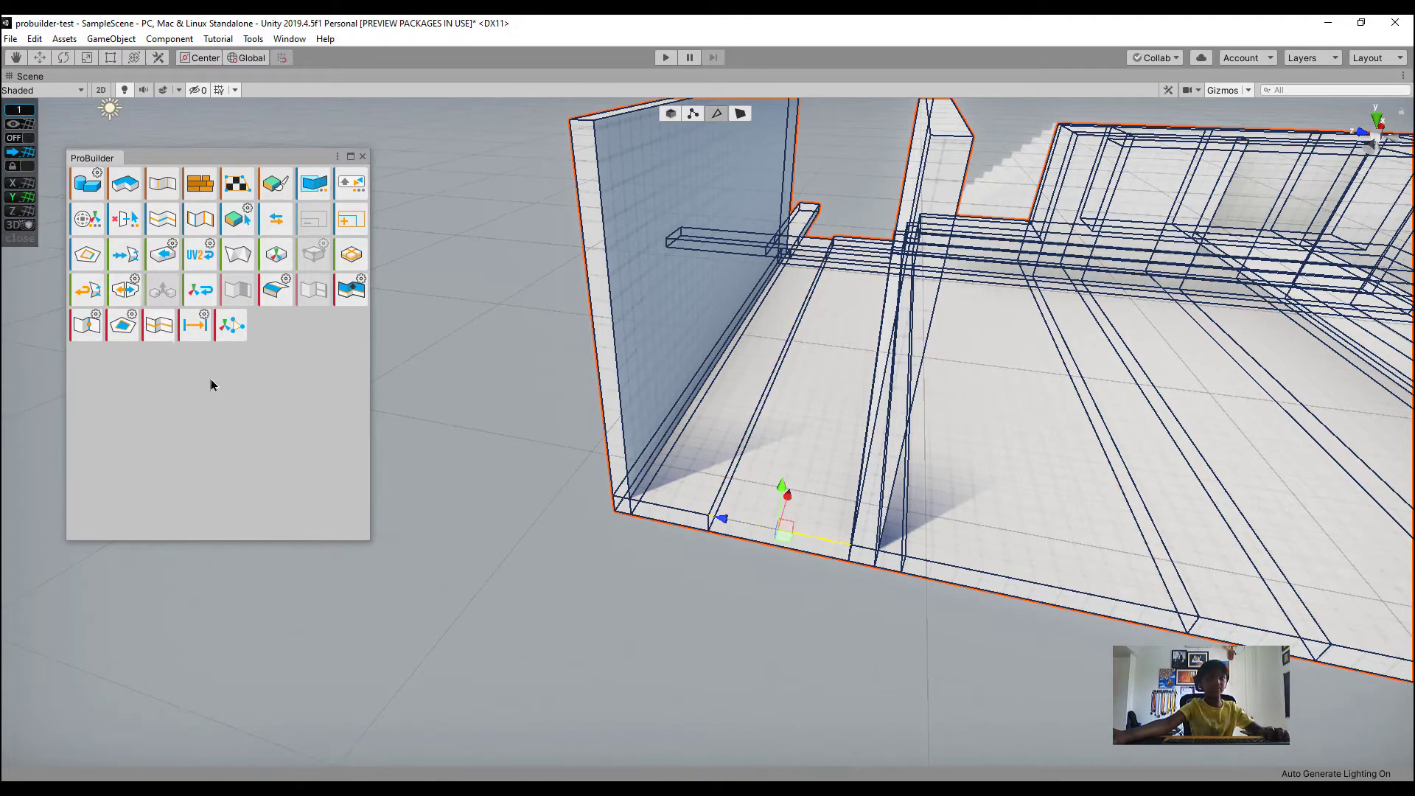
{"action": "left_click", "coordinate": [162, 338]}
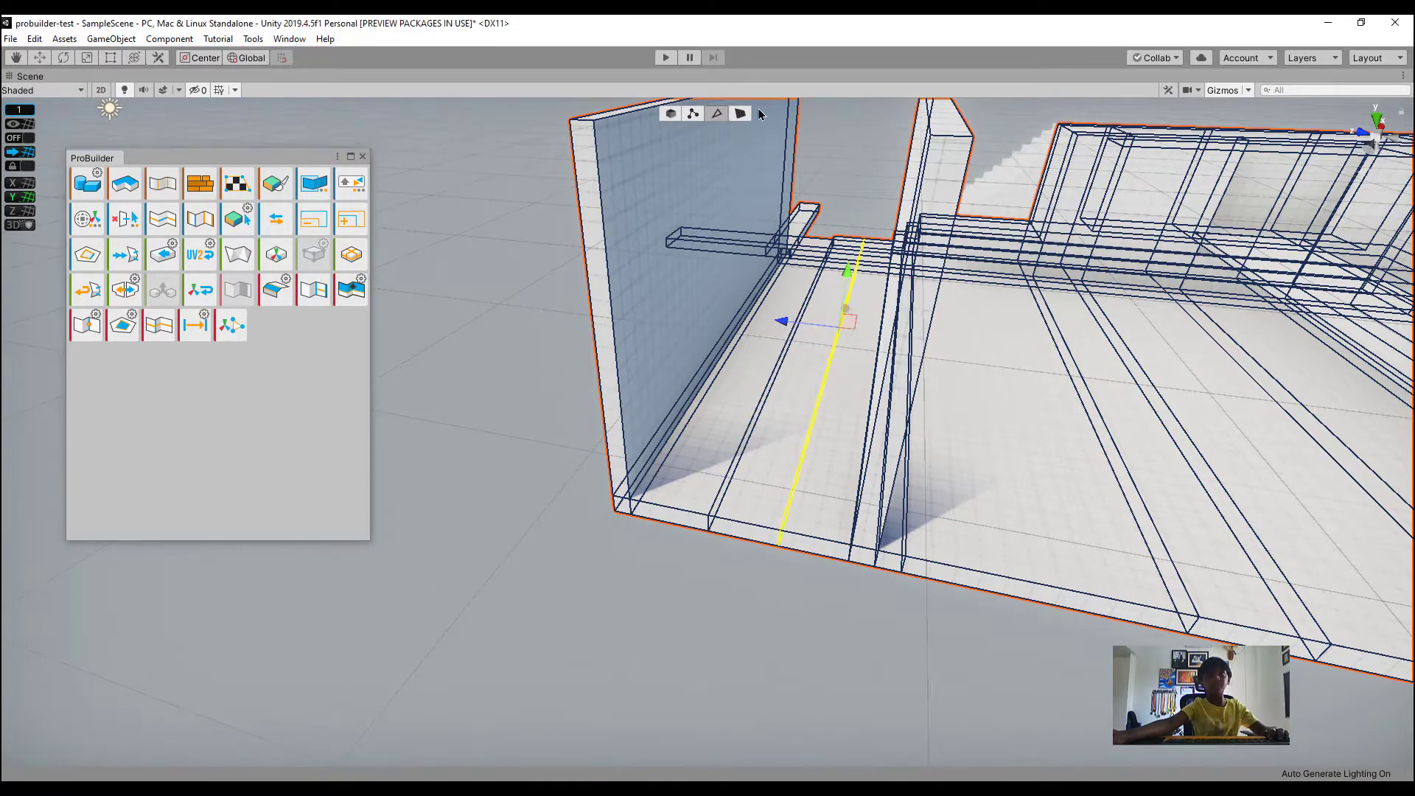
Extrude the narrow end face of the corridor floor outward into a long walkway
{"action": "left_click", "coordinate": [740, 112]}
{"action": "left_click", "coordinate": [732, 528]}
{"action": "left_click_drag", "start_coordinate": [733, 530], "coordinate": [785, 601], "text": "alt"}
{"action": "left_click", "coordinate": [165, 333]}
{"action": "left_click_drag", "start_coordinate": [701, 444], "coordinate": [679, 489], "text": "alt"}
{"action": "left_click", "coordinate": [815, 446]}
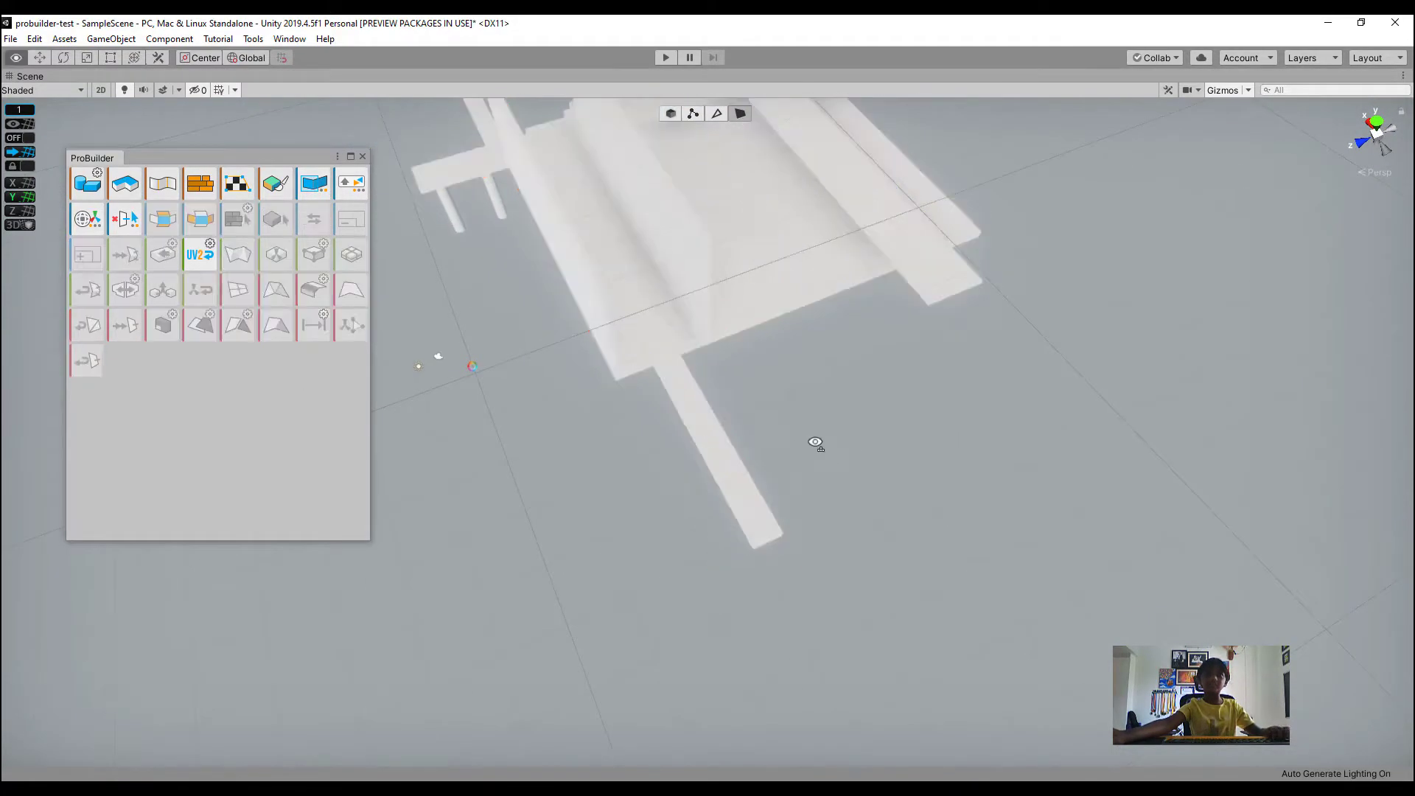
Insert an edge loop across the inner tall wall and floor, and position it close to the floor's end border
{"action": "right_click_drag", "start_coordinate": [815, 445], "coordinate": [409, 452]}
{"action": "key", "text": "w"}
{"action": "key", "text": "s"}
{"action": "key", "text": "d"}
{"action": "right_click_drag", "start_coordinate": [634, 440], "coordinate": [726, 364]}
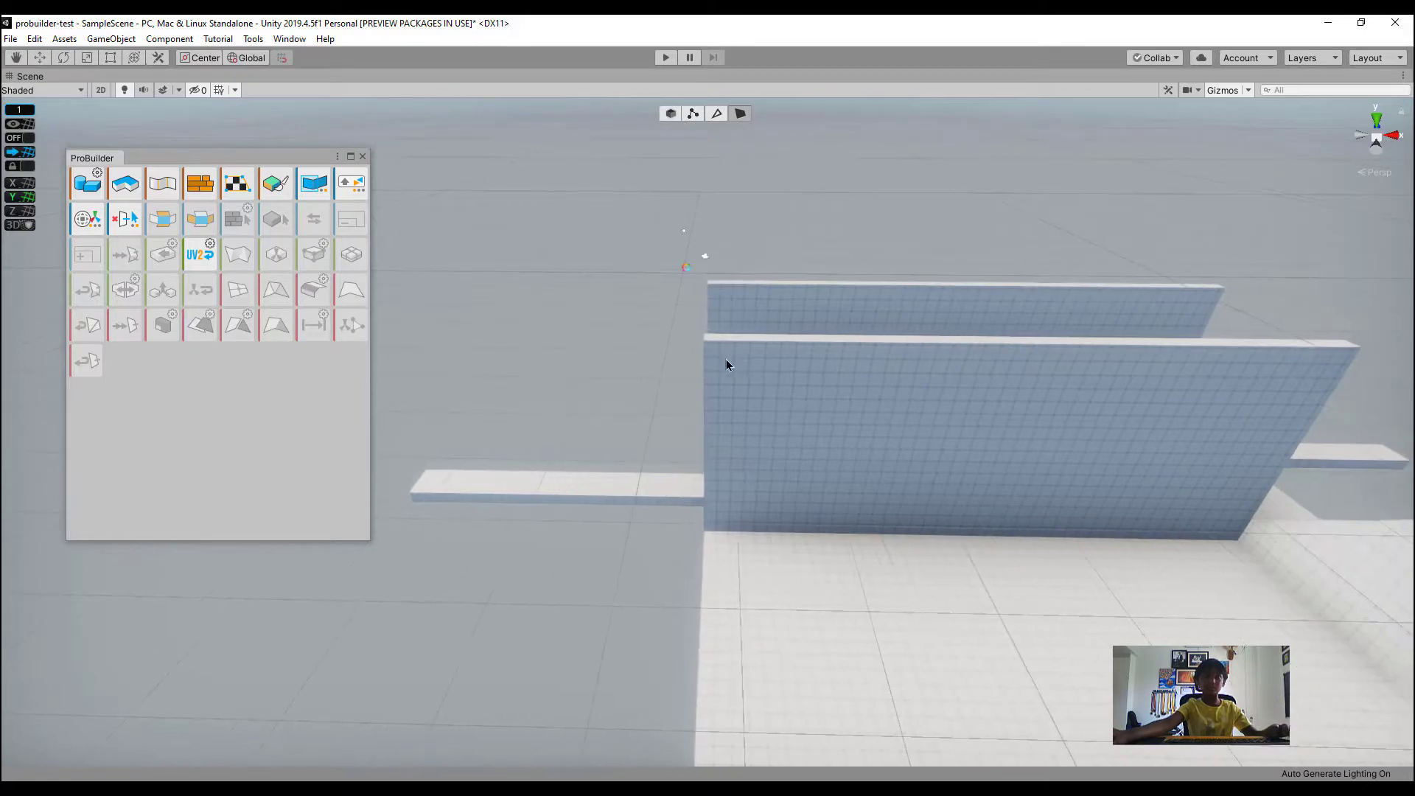
{"action": "left_click", "coordinate": [710, 362]}
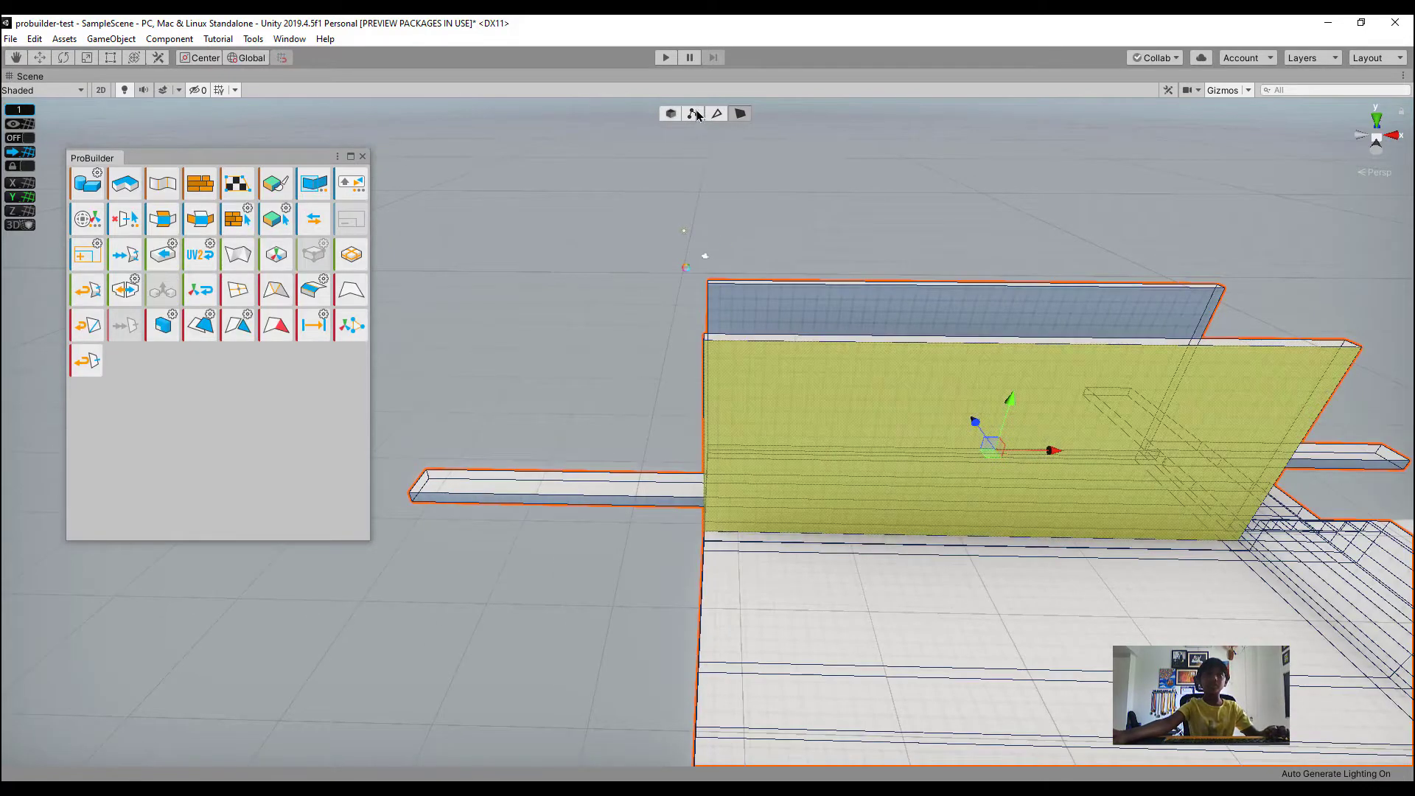
{"action": "left_click", "coordinate": [740, 113]}
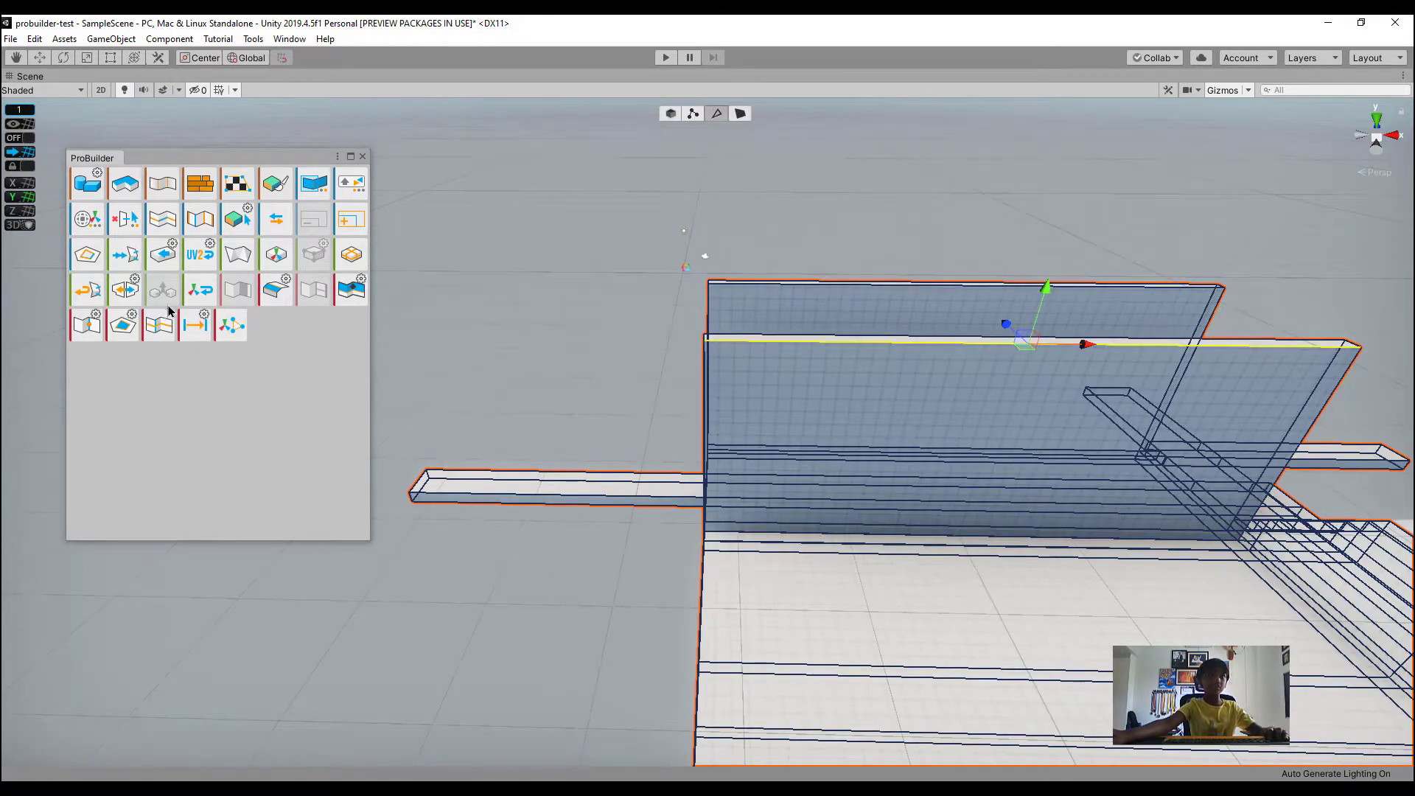
{"action": "left_click", "coordinate": [869, 382]}
{"action": "left_click_drag", "start_coordinate": [1167, 623], "coordinate": [964, 640]}
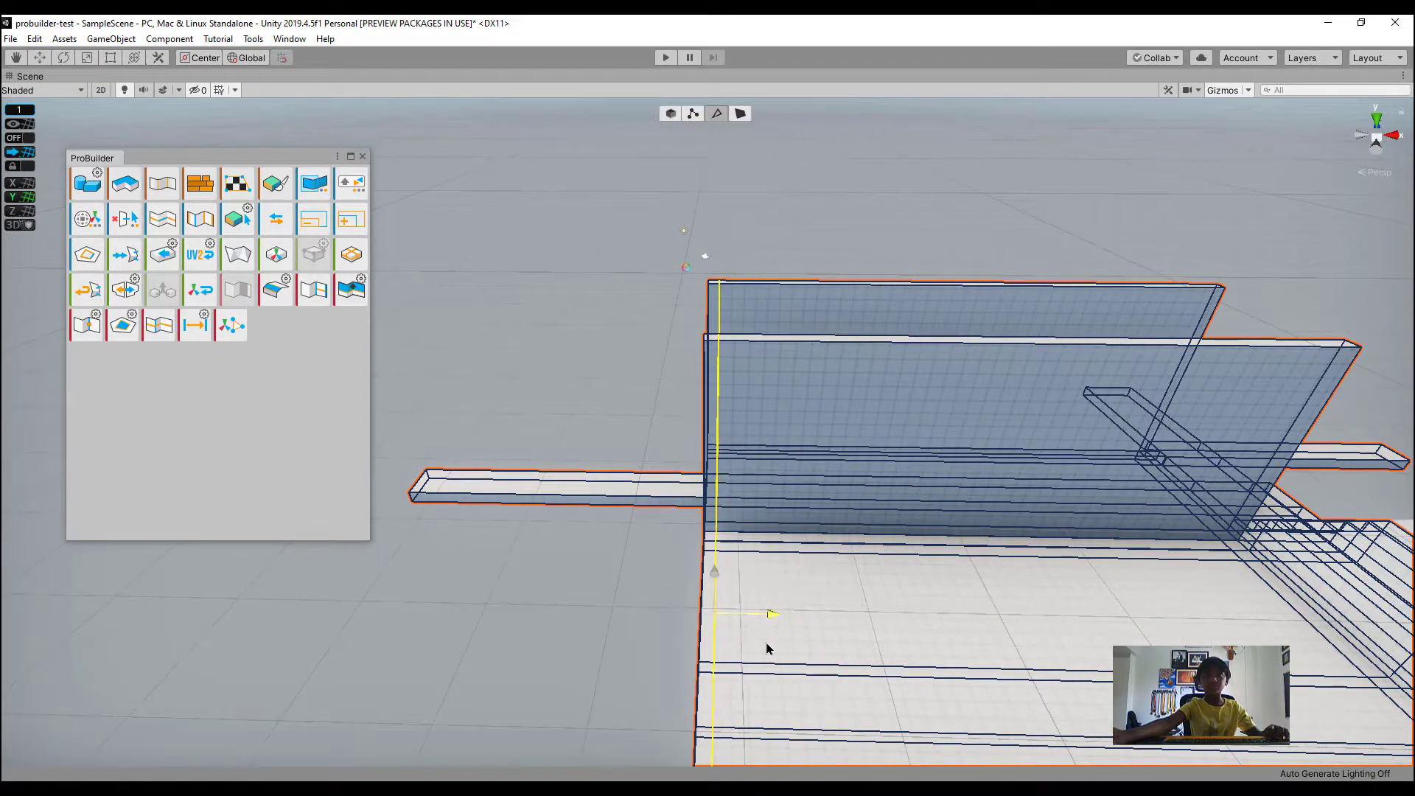
Extrude the thin end strip of the inner wall's face across the floor into a cross wall, stopping short of the far side
{"action": "left_click", "coordinate": [736, 115]}
{"action": "left_click", "coordinate": [707, 423]}
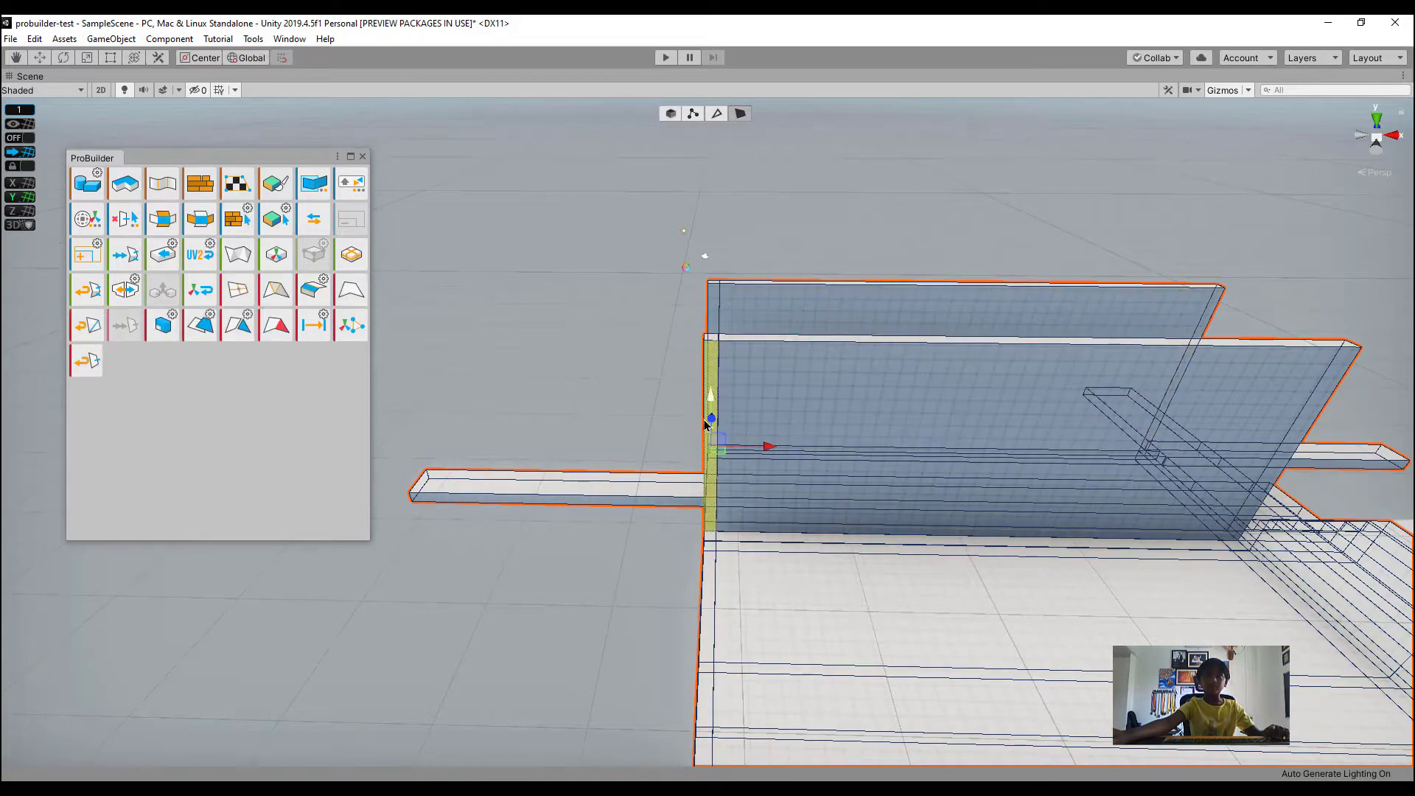
{"action": "left_click", "coordinate": [169, 332]}
{"action": "right_click_drag", "start_coordinate": [669, 369], "coordinate": [774, 313]}
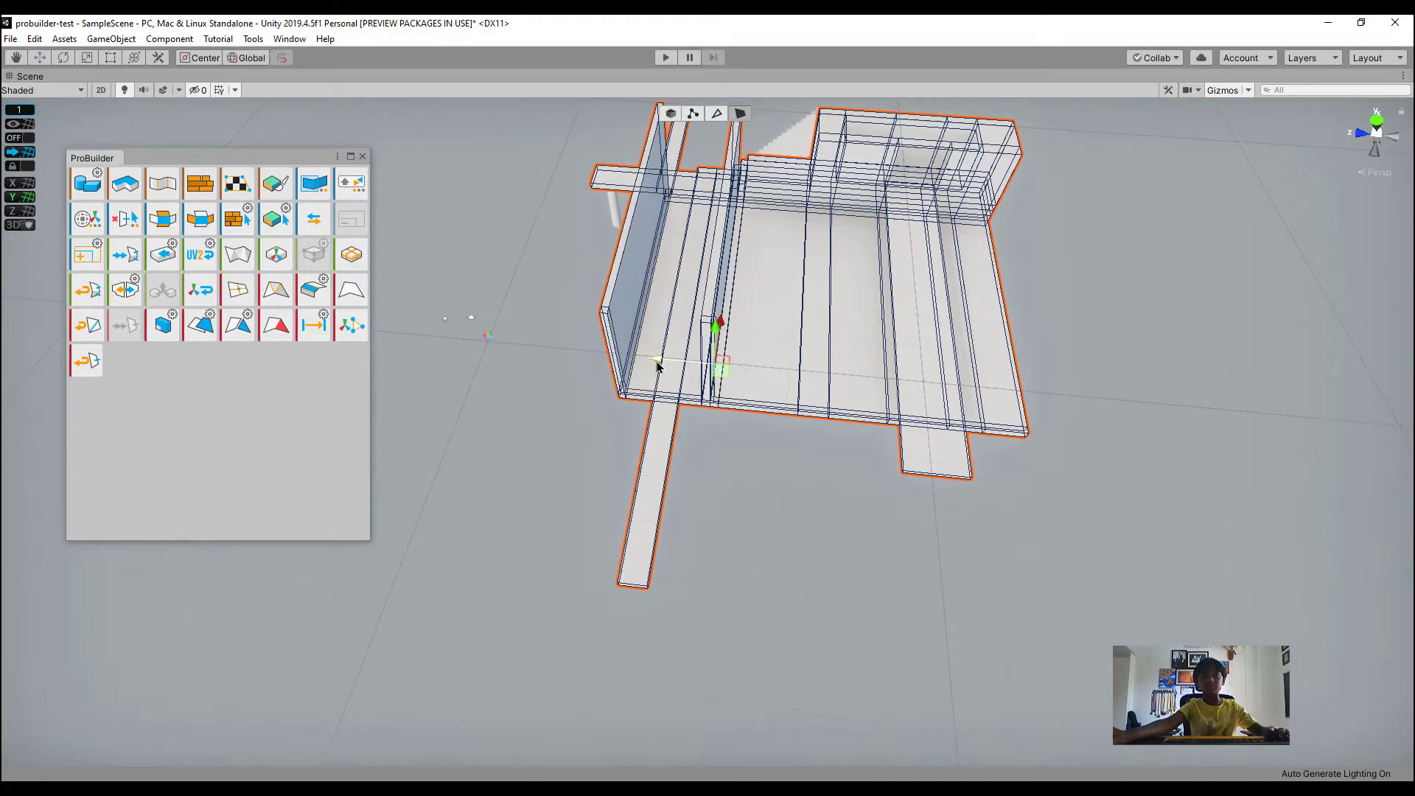
{"action": "right_click_drag", "start_coordinate": [901, 409], "coordinate": [803, 413]}
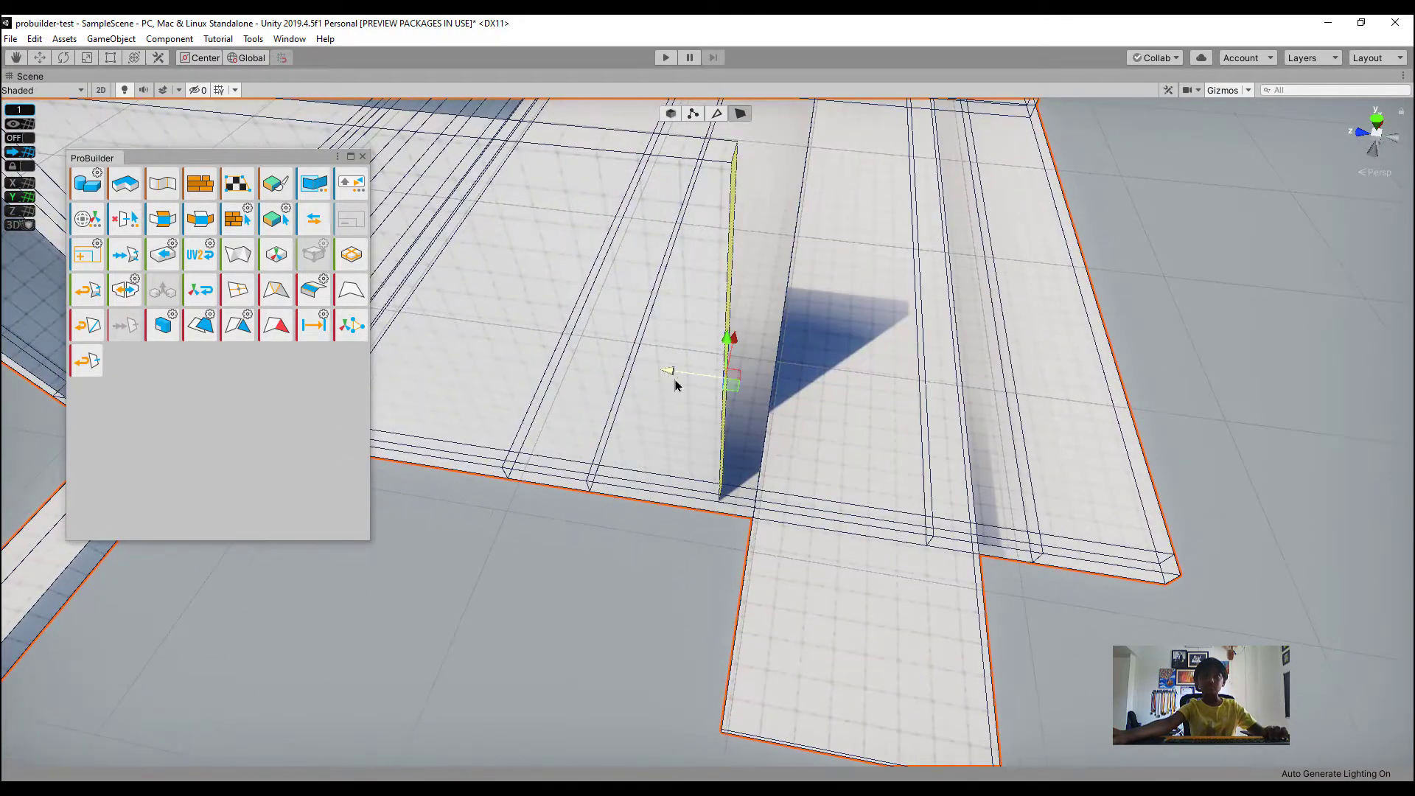
{"action": "left_click_drag", "start_coordinate": [673, 379], "coordinate": [712, 403]}
Extrude the thin border floor faces beyond the doorway gap upward into a wall as high as the cross wall
{"action": "right_click_drag", "start_coordinate": [716, 405], "coordinate": [920, 594]}
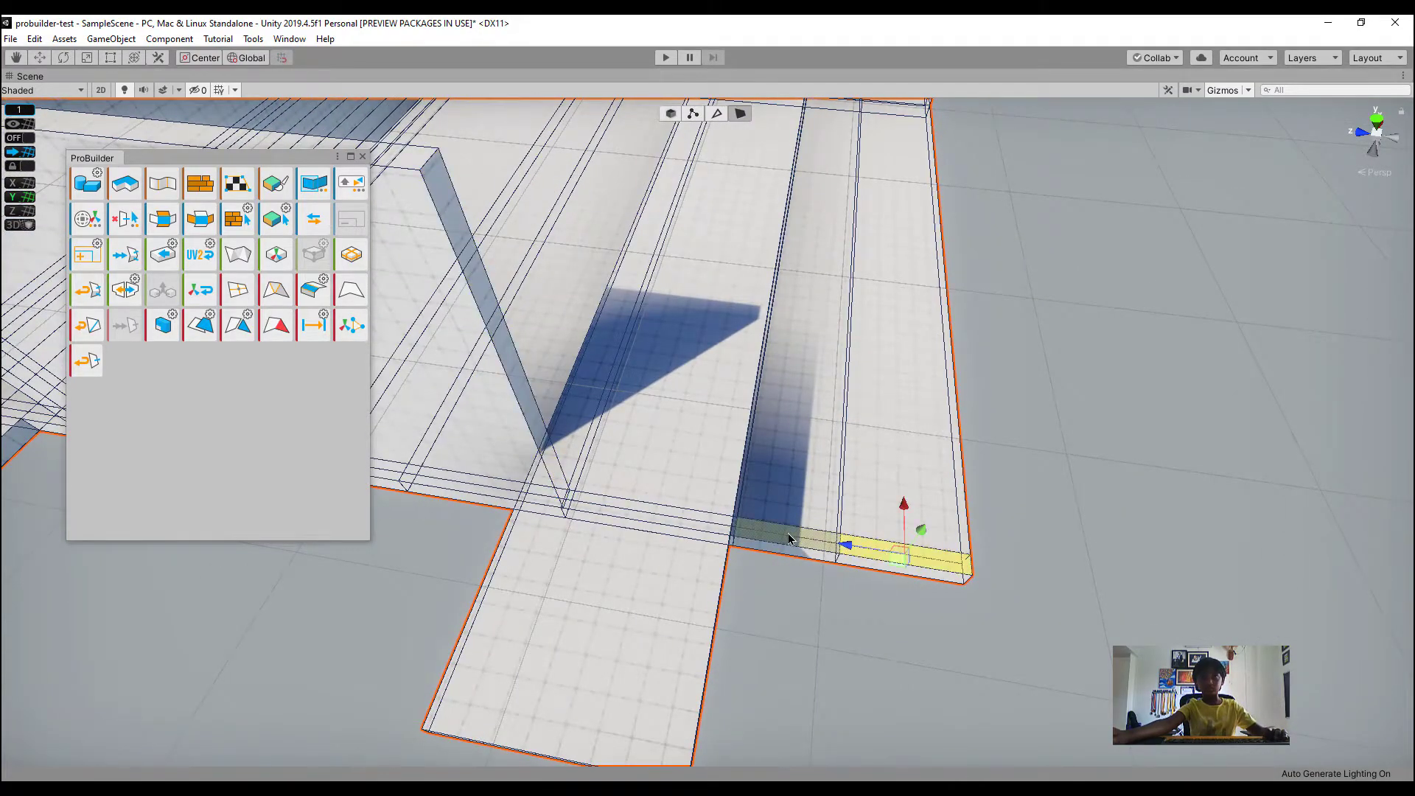
{"action": "left_click_drag", "start_coordinate": [784, 531], "coordinate": [575, 431], "text": "alt"}
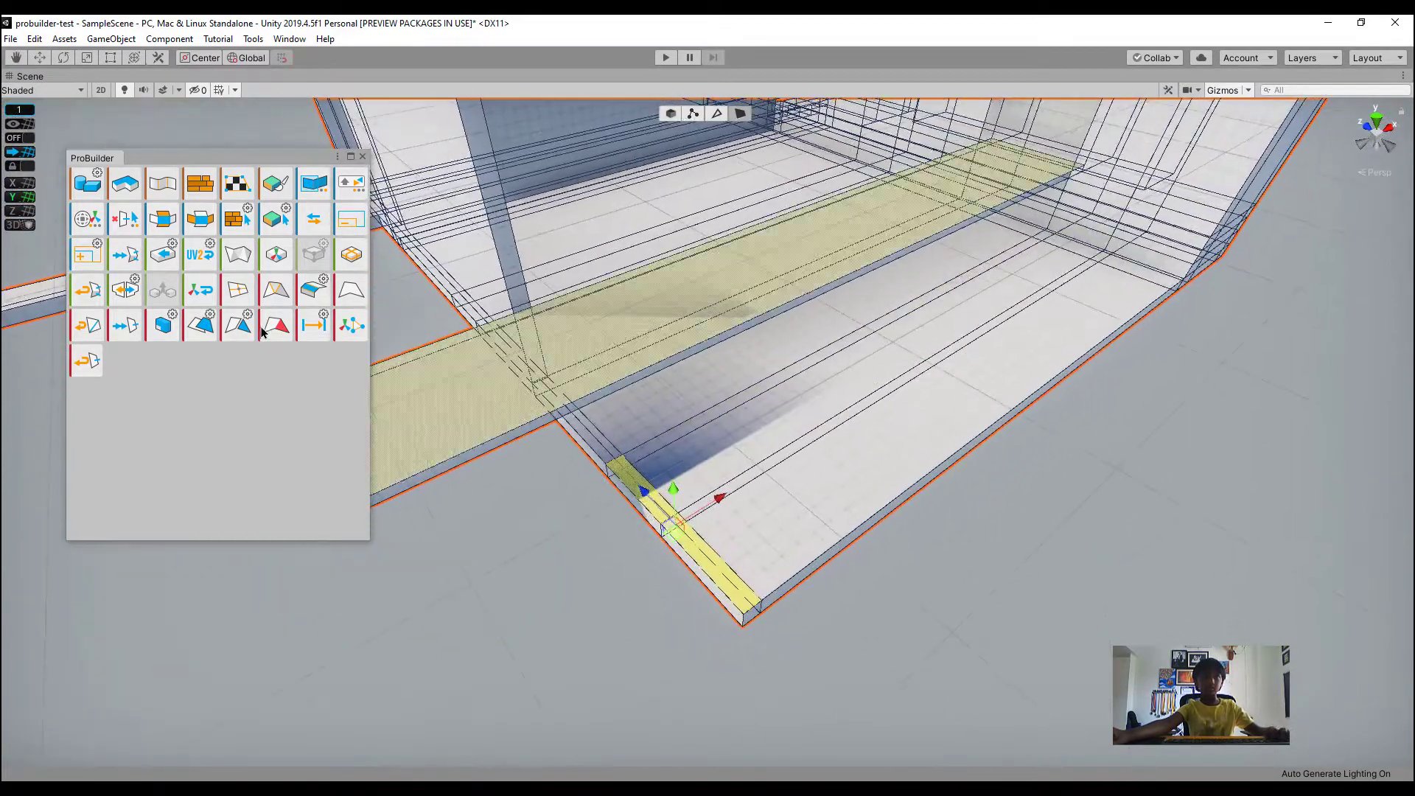
{"action": "left_click_drag", "start_coordinate": [803, 493], "coordinate": [734, 360], "text": "alt"}
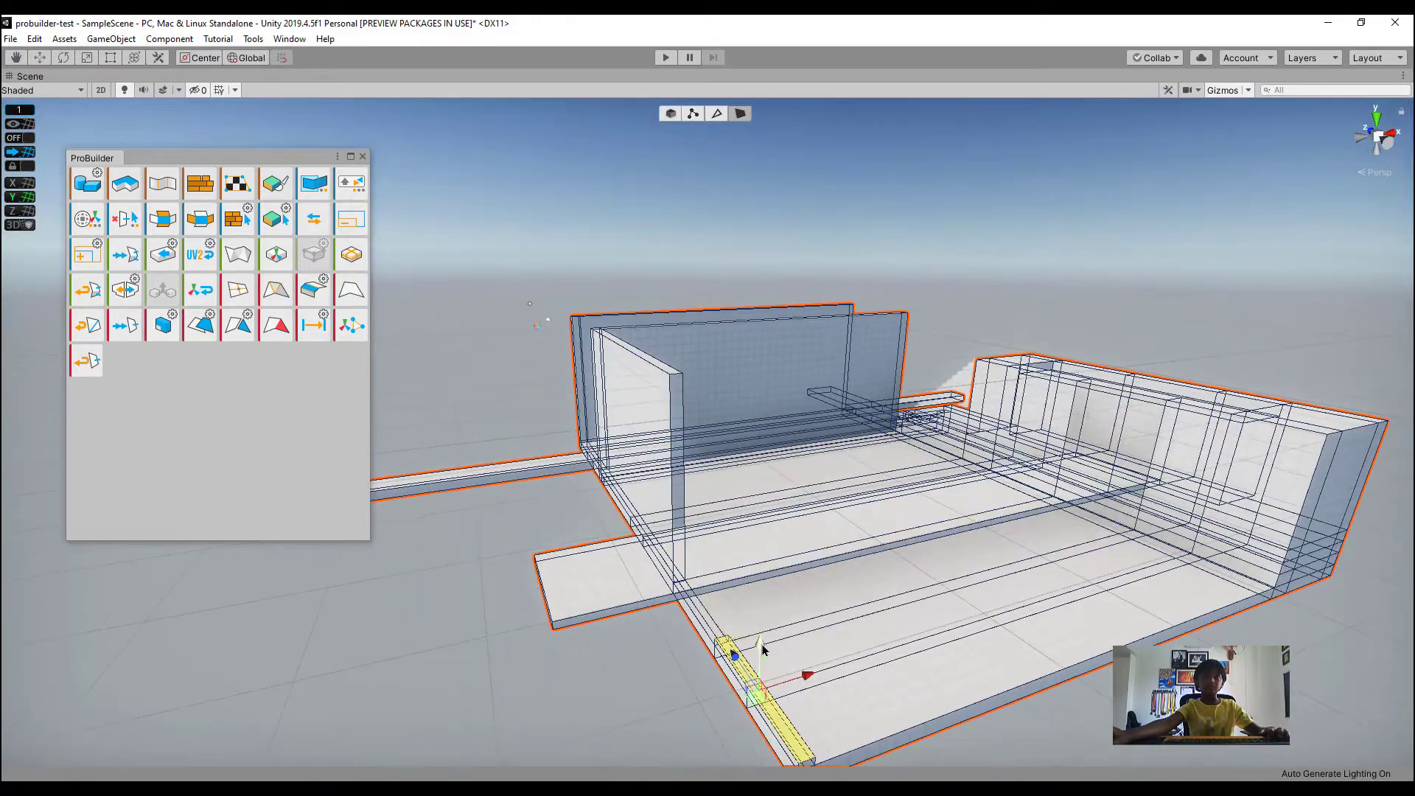
{"action": "left_click_drag", "start_coordinate": [794, 450], "coordinate": [793, 439]}
{"action": "right_click_drag", "start_coordinate": [793, 439], "coordinate": [781, 424]}
{"action": "key", "text": "w"}
{"action": "right_click_drag", "start_coordinate": [1028, 558], "coordinate": [1075, 412]}
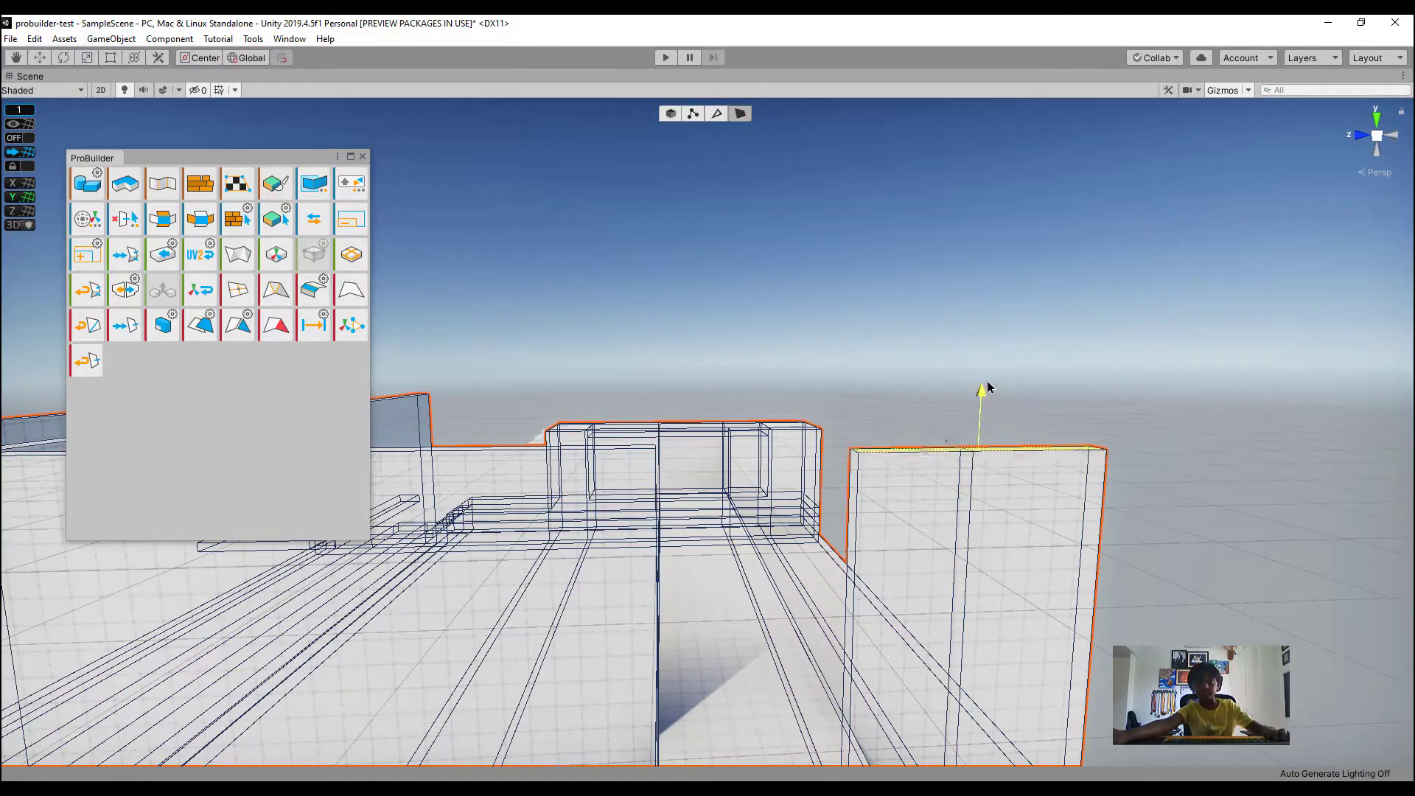
{"action": "left_click", "coordinate": [1068, 319]}
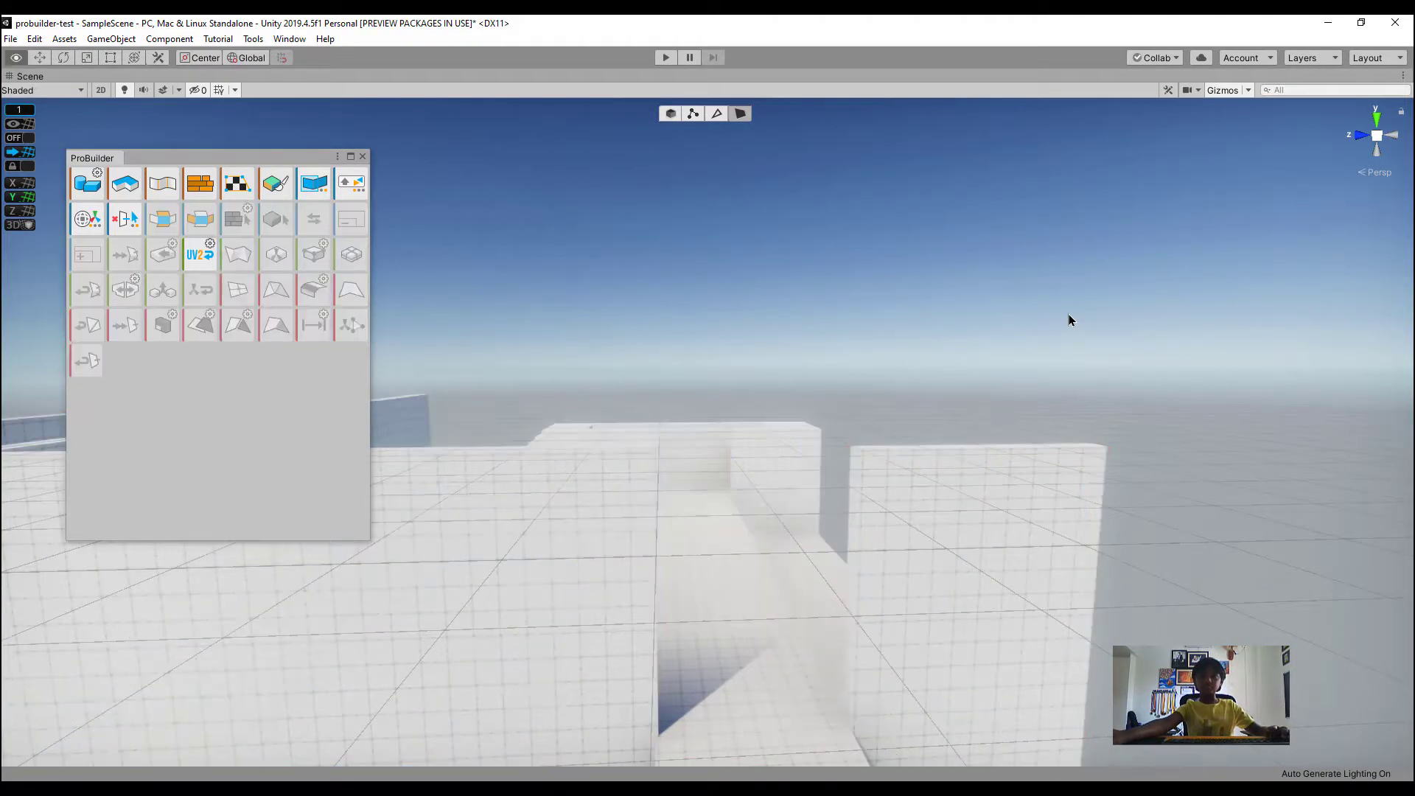
Insert a horizontal edge loop around the cross wall and raise it close to the wall's top
{"action": "right_click_drag", "start_coordinate": [1068, 319], "coordinate": [855, 349]}
{"action": "key", "text": "w"}
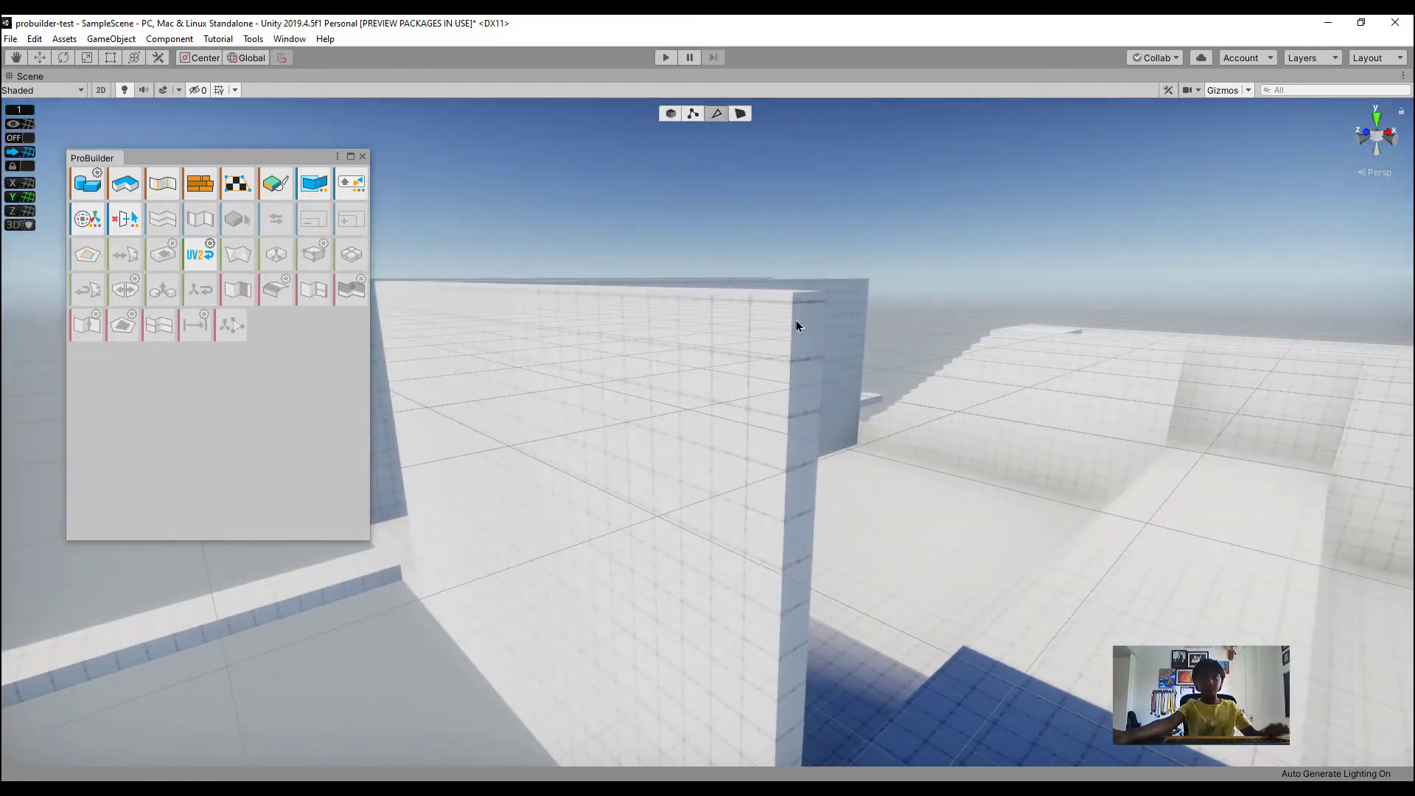
{"action": "left_click", "coordinate": [796, 324]}
{"action": "left_click", "coordinate": [158, 340]}
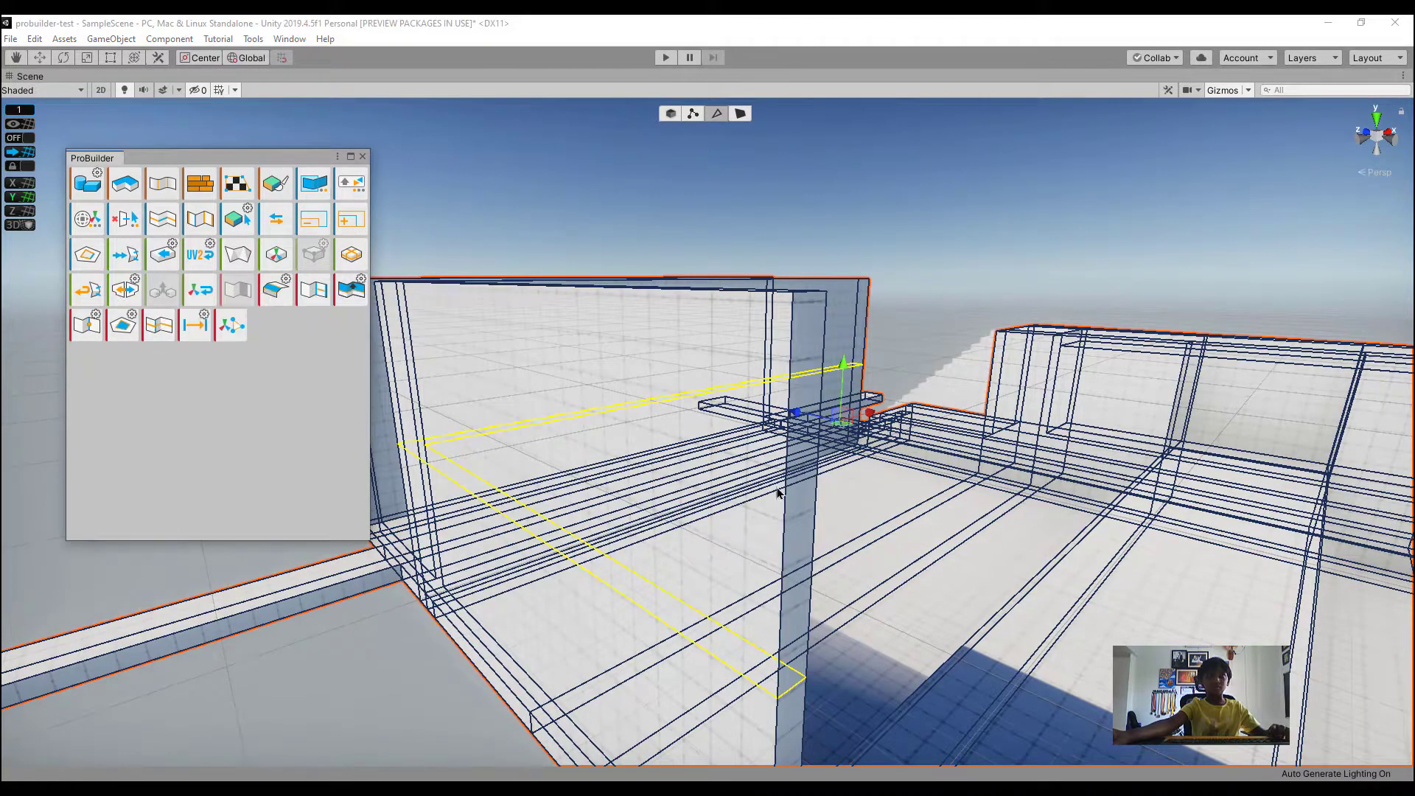
{"action": "scroll", "coordinate": [809, 496], "scroll_direction": "down", "scroll_amount": 5}
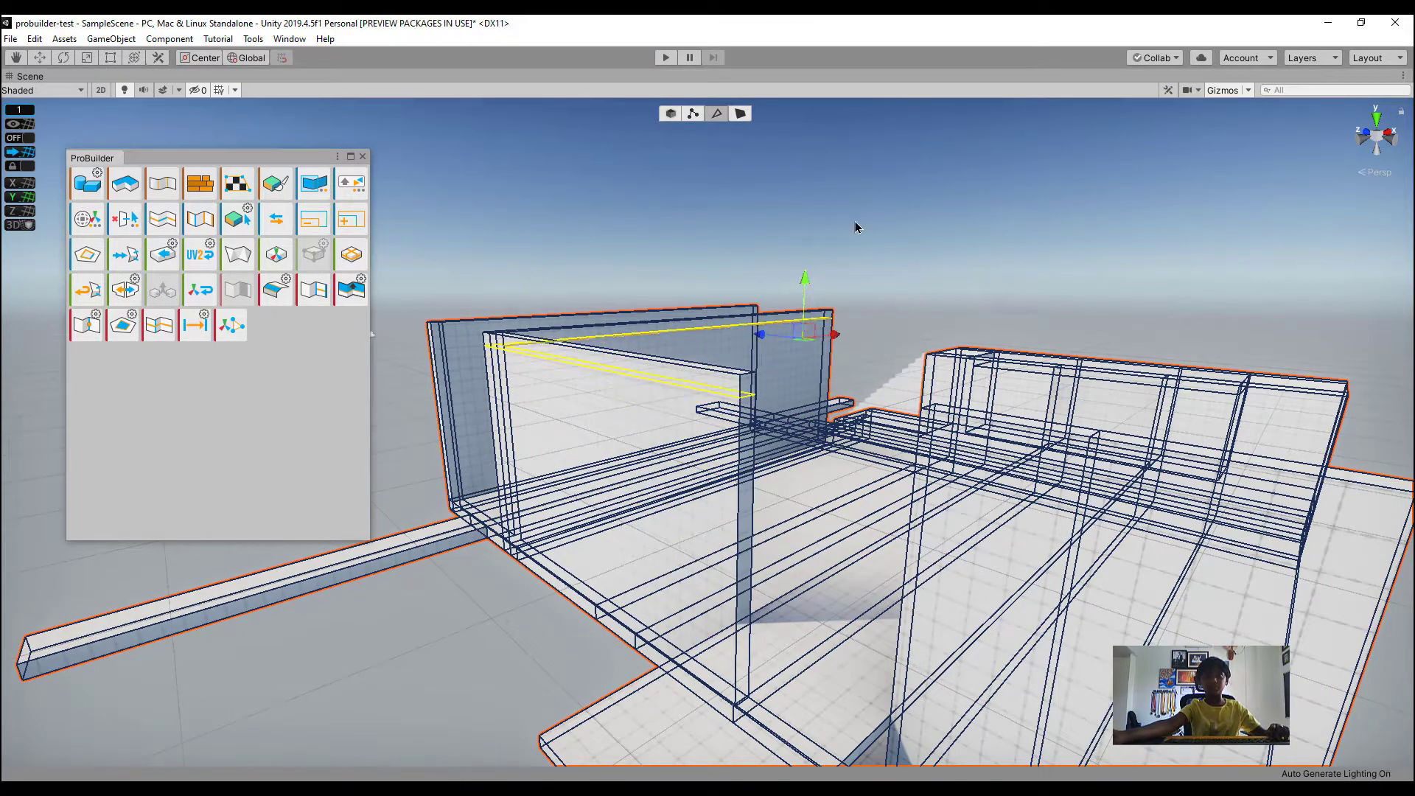
{"action": "scroll", "coordinate": [855, 227], "scroll_direction": "up", "scroll_amount": 5}
Extrude the small upper end face of the cross wall over the gap to the opposite wall, forming a doorway lintel
{"action": "left_click", "coordinate": [740, 113]}
{"action": "left_click", "coordinate": [605, 364]}
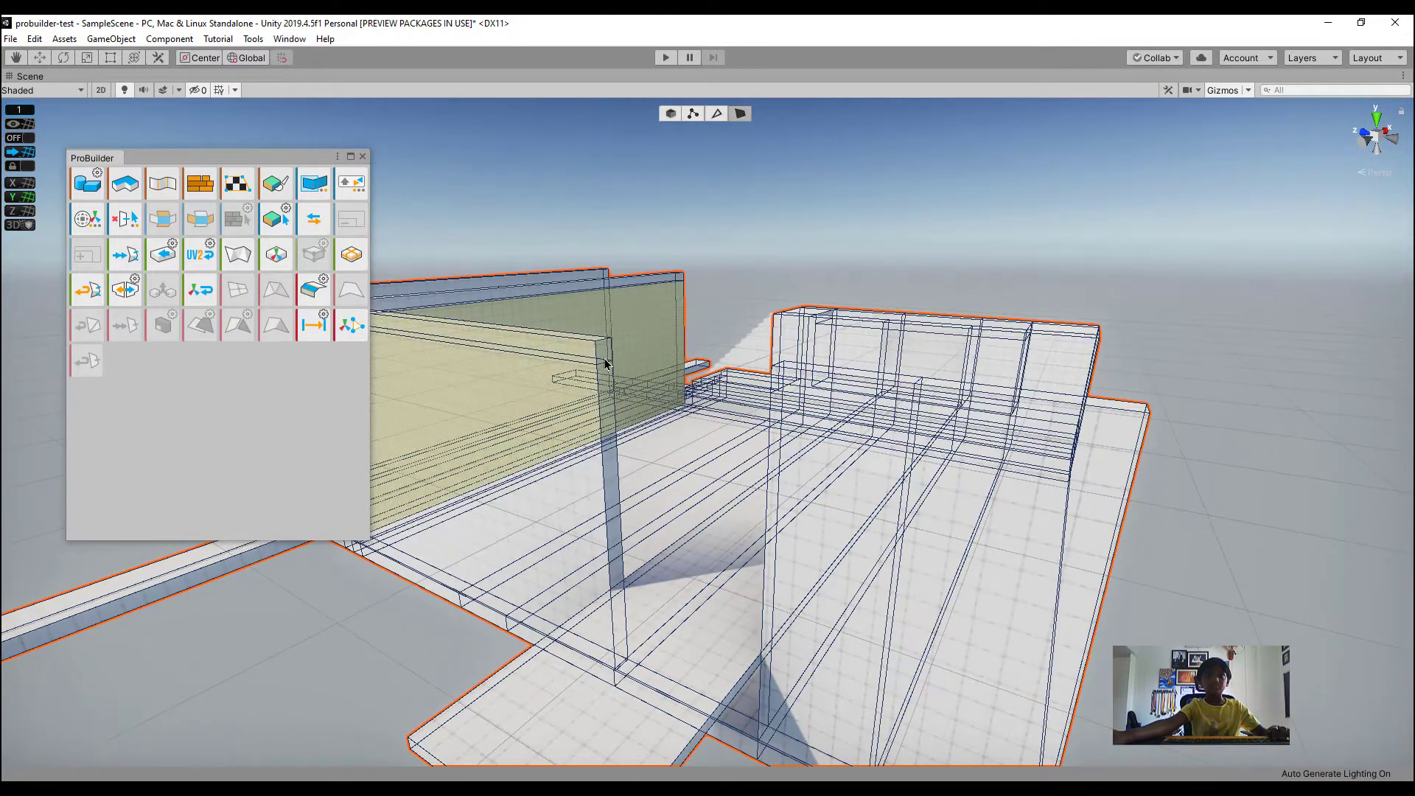
{"action": "left_click_drag", "start_coordinate": [600, 368], "coordinate": [319, 350], "text": "alt"}
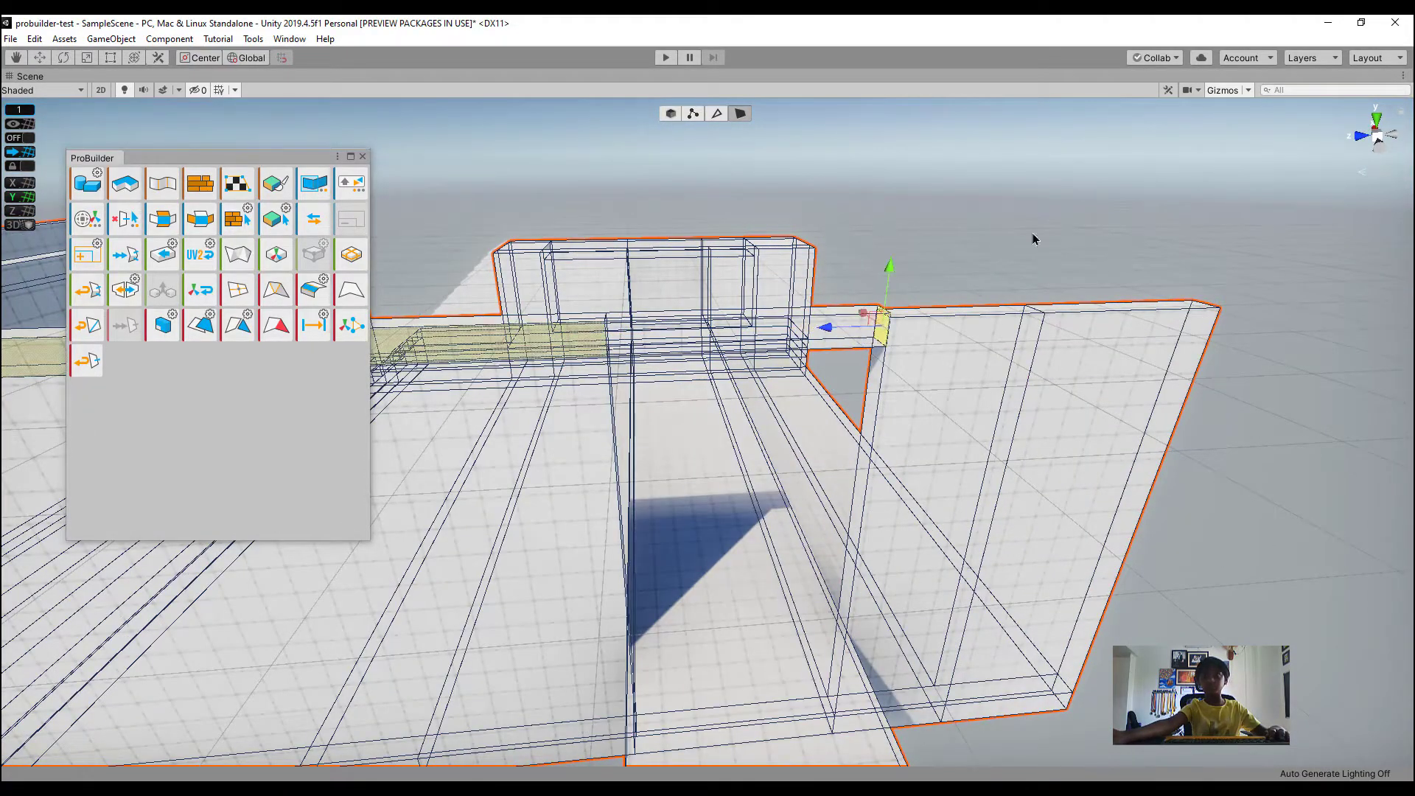
{"action": "left_click", "coordinate": [1079, 227]}
Adjust the height of both top faces of the wall beyond the doorway to line up with the lintel
{"action": "right_click_drag", "start_coordinate": [1079, 227], "coordinate": [1056, 358]}
{"action": "key", "text": "w"}
{"action": "left_click", "coordinate": [861, 535]}
{"action": "key", "text": "s"}
{"action": "right_click_drag", "start_coordinate": [850, 499], "coordinate": [835, 544]}
{"action": "left_click_drag", "start_coordinate": [924, 348], "coordinate": [934, 340]}
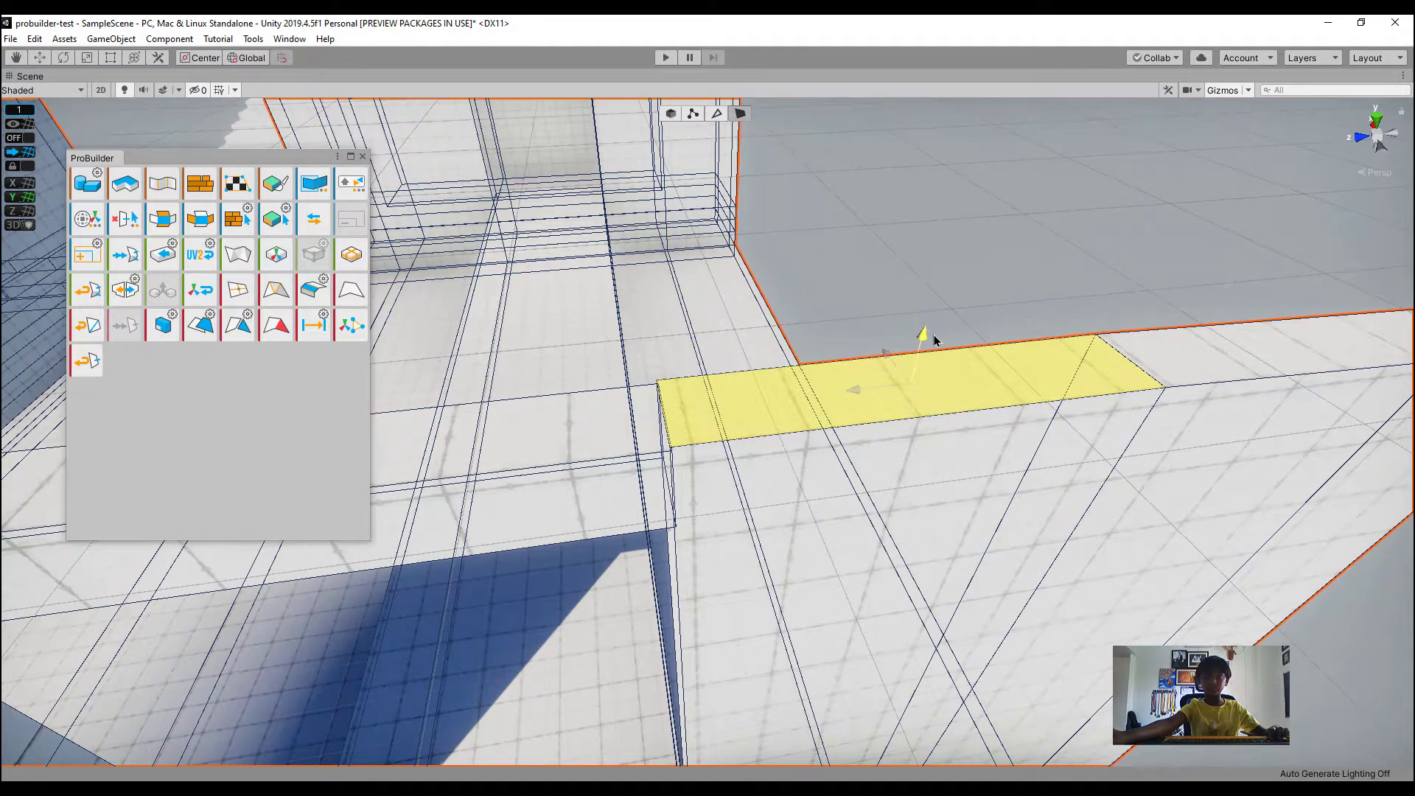
{"action": "key", "text": "ctrl+z"}
{"action": "left_click", "coordinate": [1156, 379], "text": "shift"}
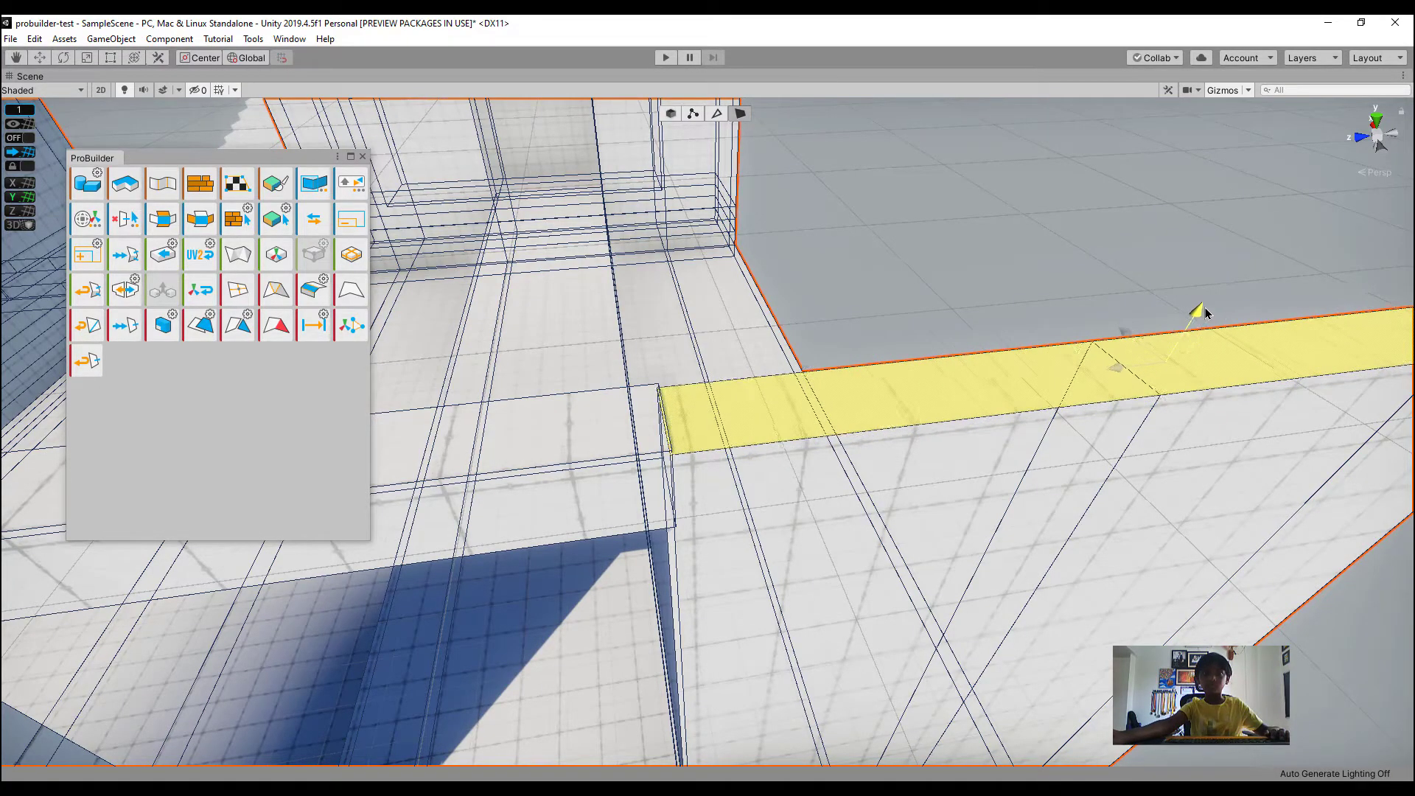
{"action": "left_click", "coordinate": [1184, 231]}
Extrude the bottom row of outer side faces below the staircase and hollowed block slightly outward to form a narrow ledge
{"action": "key", "text": "s"}
{"action": "right_click_drag", "start_coordinate": [1135, 233], "coordinate": [842, 475]}
{"action": "key", "text": "w"}
{"action": "right_click_drag", "start_coordinate": [753, 431], "coordinate": [846, 490]}
{"action": "left_click", "coordinate": [837, 497]}
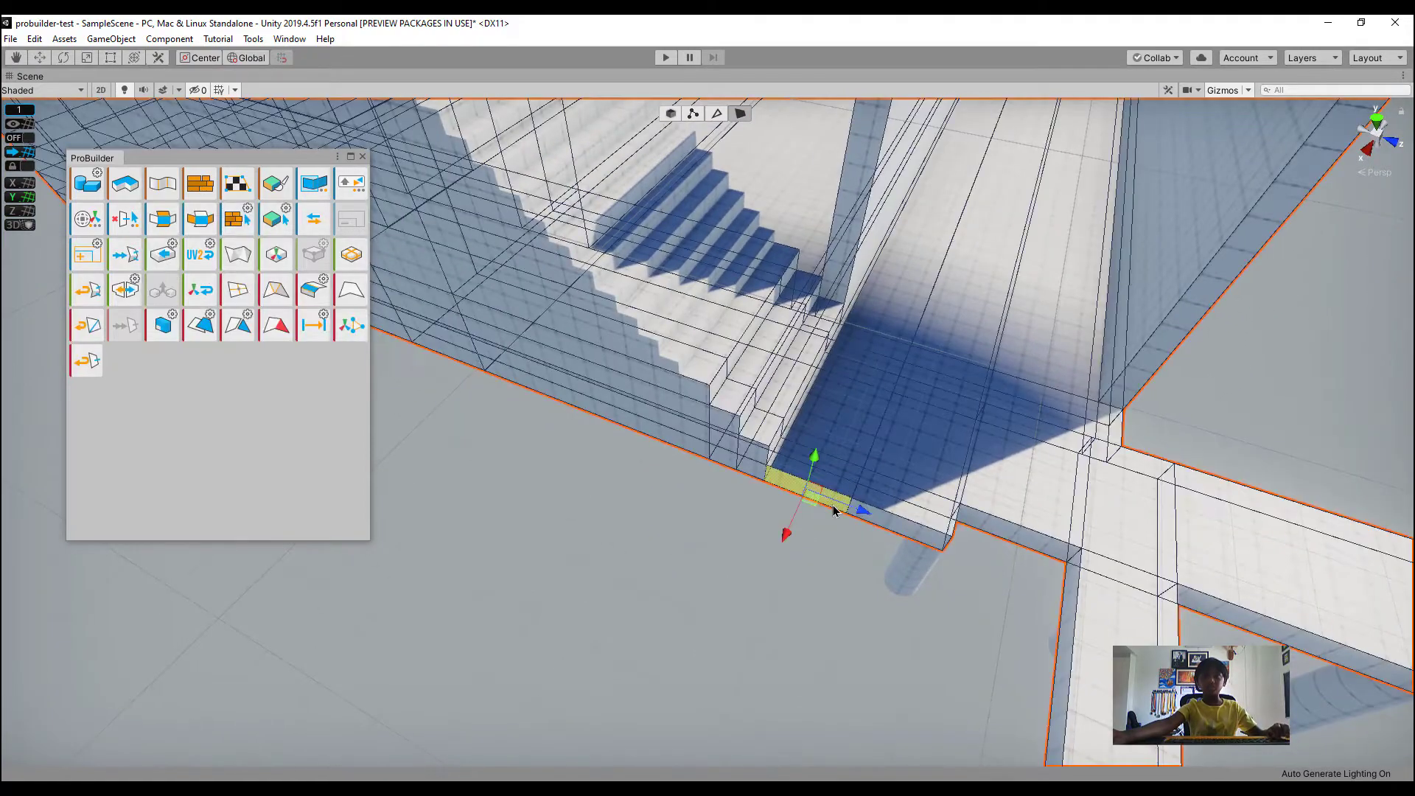
{"action": "left_click", "coordinate": [921, 542], "text": "shift"}
{"action": "right_click_drag", "start_coordinate": [921, 542], "coordinate": [790, 440]}
{"action": "left_click", "coordinate": [831, 481], "text": "shift"}
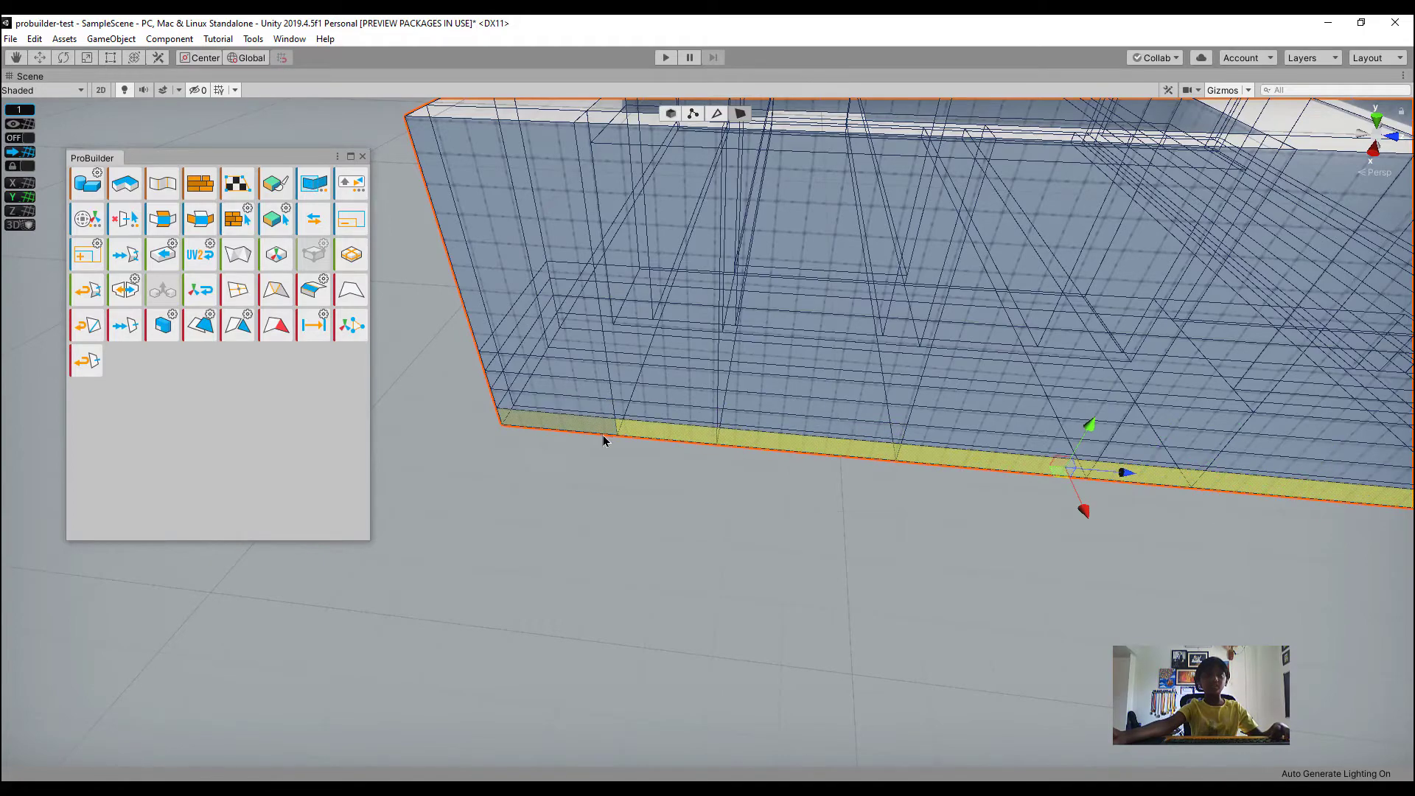
{"action": "right_click_drag", "start_coordinate": [1037, 558], "coordinate": [605, 487]}
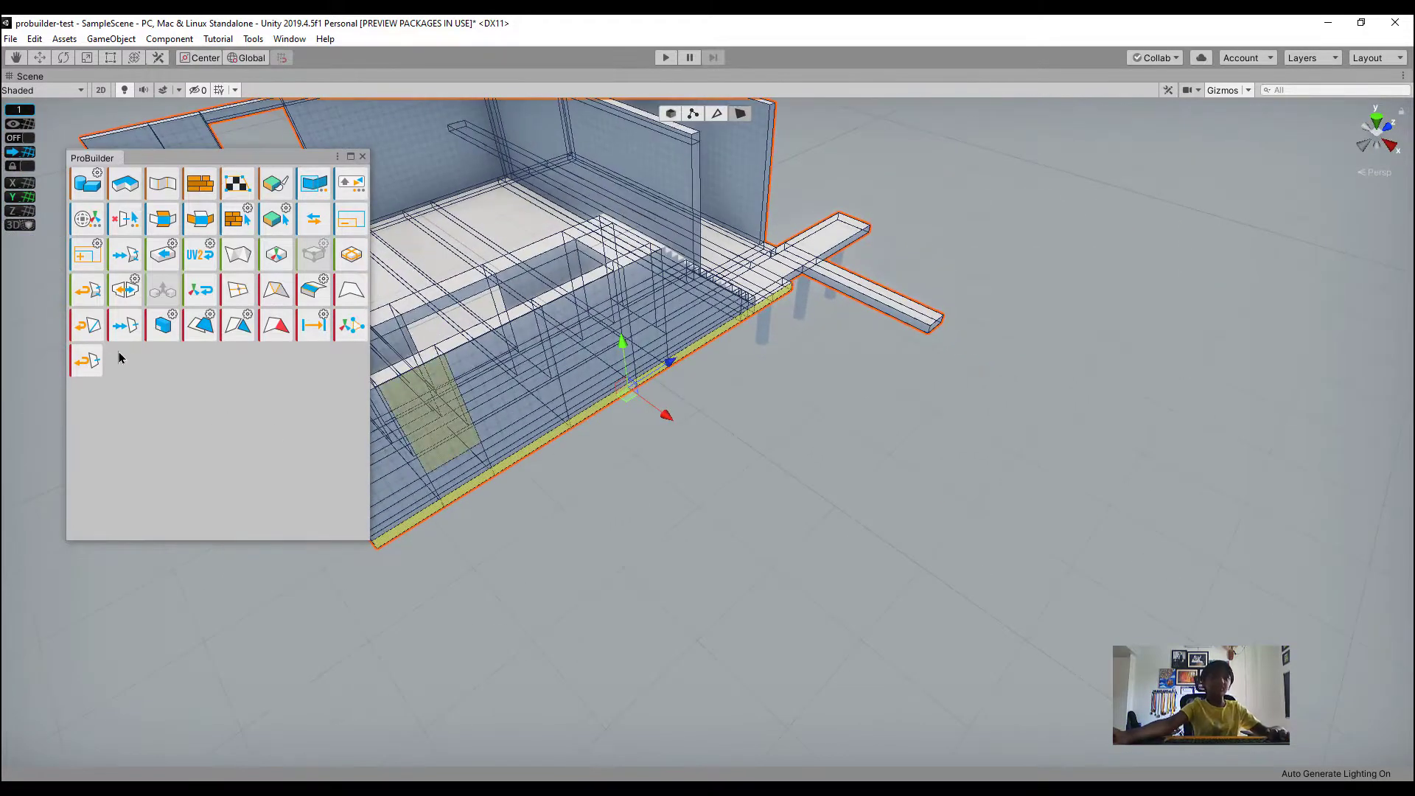
{"action": "left_click", "coordinate": [160, 333]}
{"action": "left_click_drag", "start_coordinate": [672, 416], "coordinate": [693, 426]}
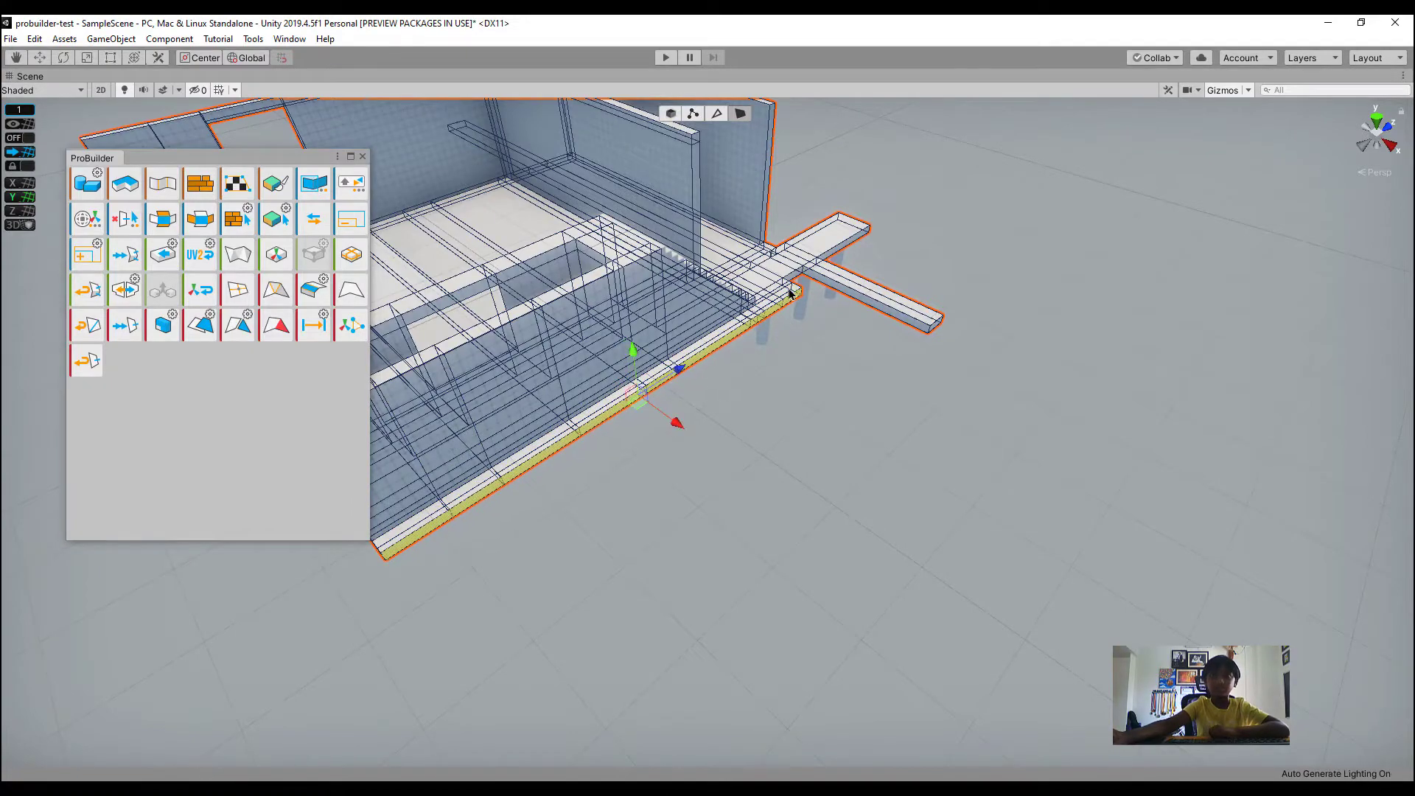
Select all top faces of the narrow ledge below the staircase and hollowed block, and extrude them upward into a wall
{"action": "right_click_drag", "start_coordinate": [804, 349], "coordinate": [535, 497]}
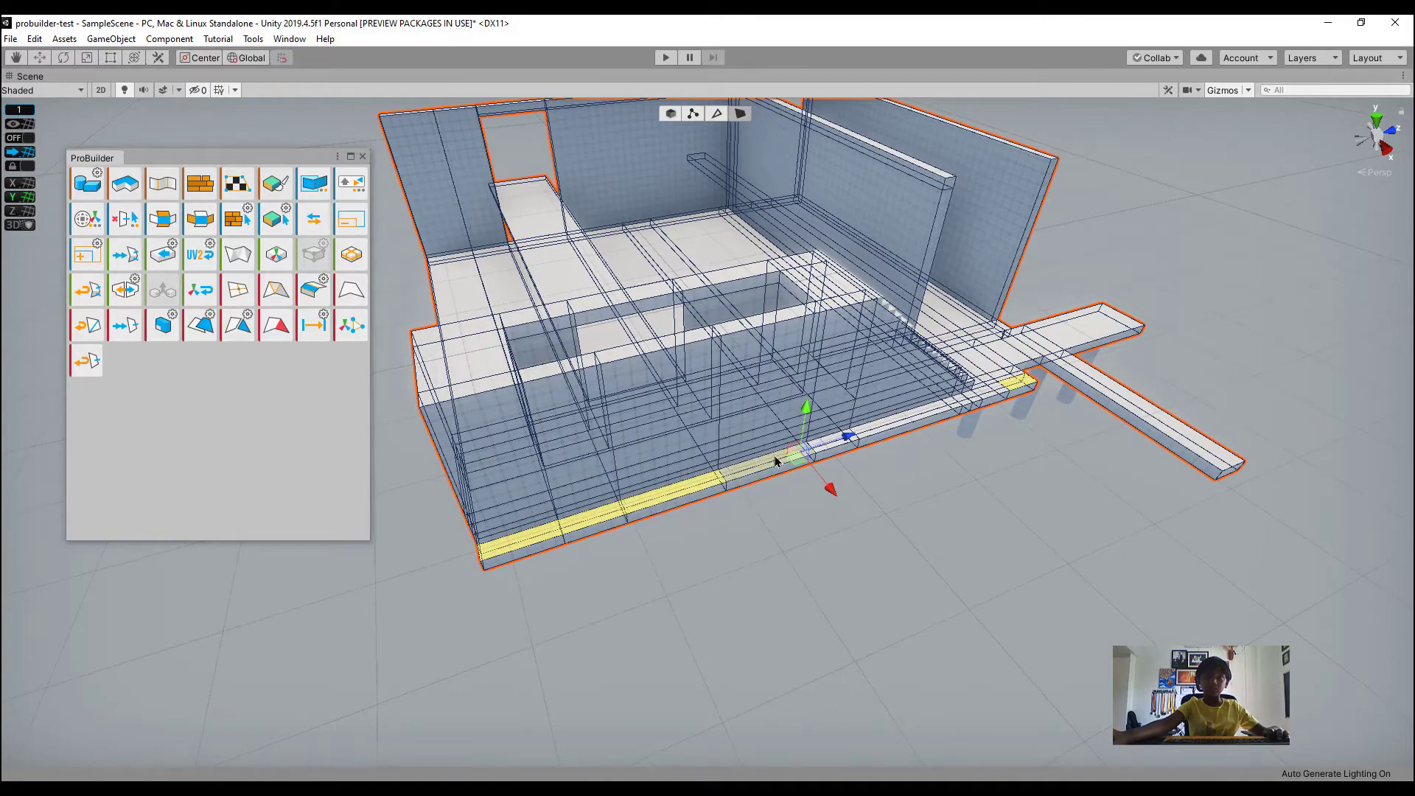
{"action": "scroll", "coordinate": [873, 443], "scroll_direction": "up", "scroll_amount": 6}
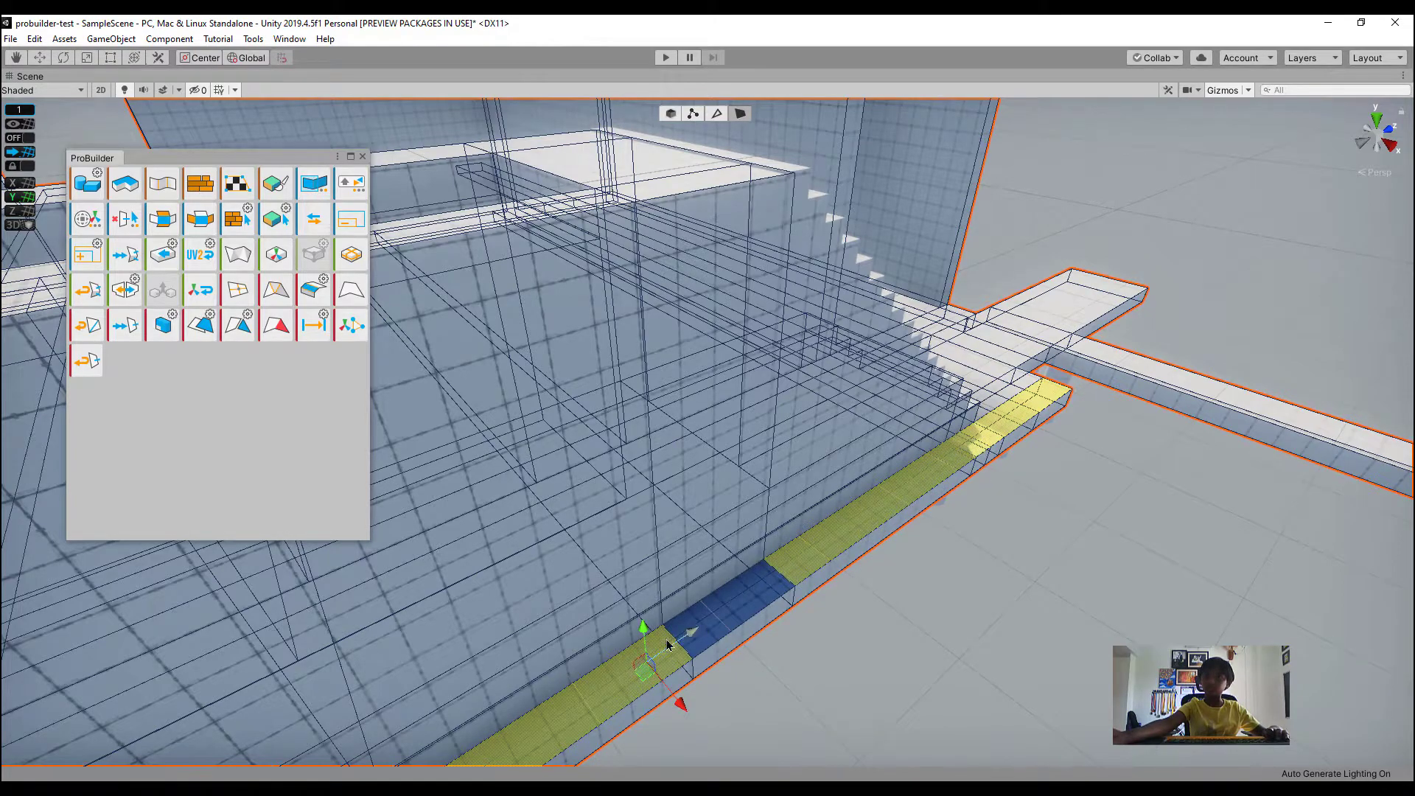
{"action": "left_click", "coordinate": [709, 631], "text": "shift"}
{"action": "left_click_drag", "start_coordinate": [767, 627], "coordinate": [783, 651], "text": "alt"}
{"action": "scroll", "coordinate": [783, 652], "scroll_direction": "down", "scroll_amount": 10}
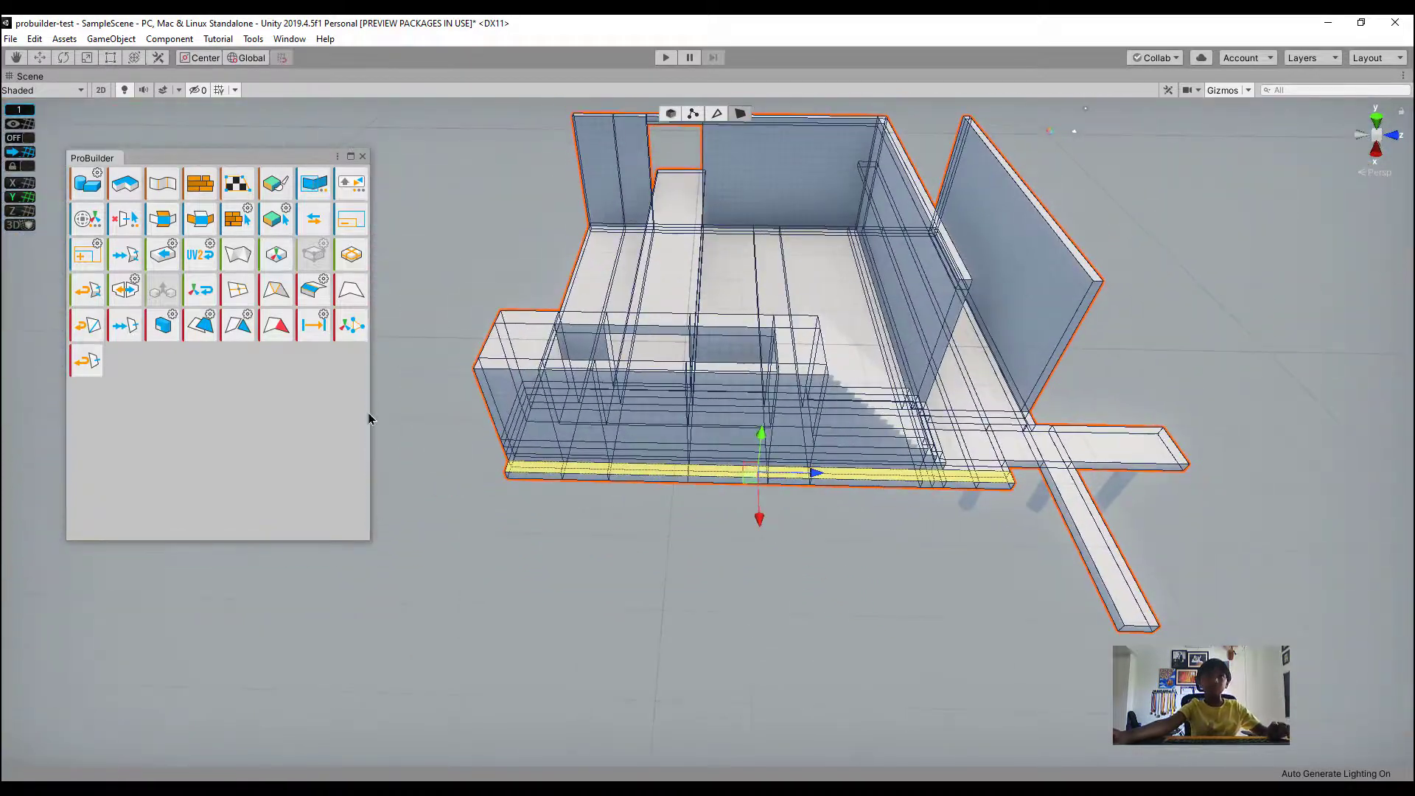
{"action": "left_click", "coordinate": [164, 323]}
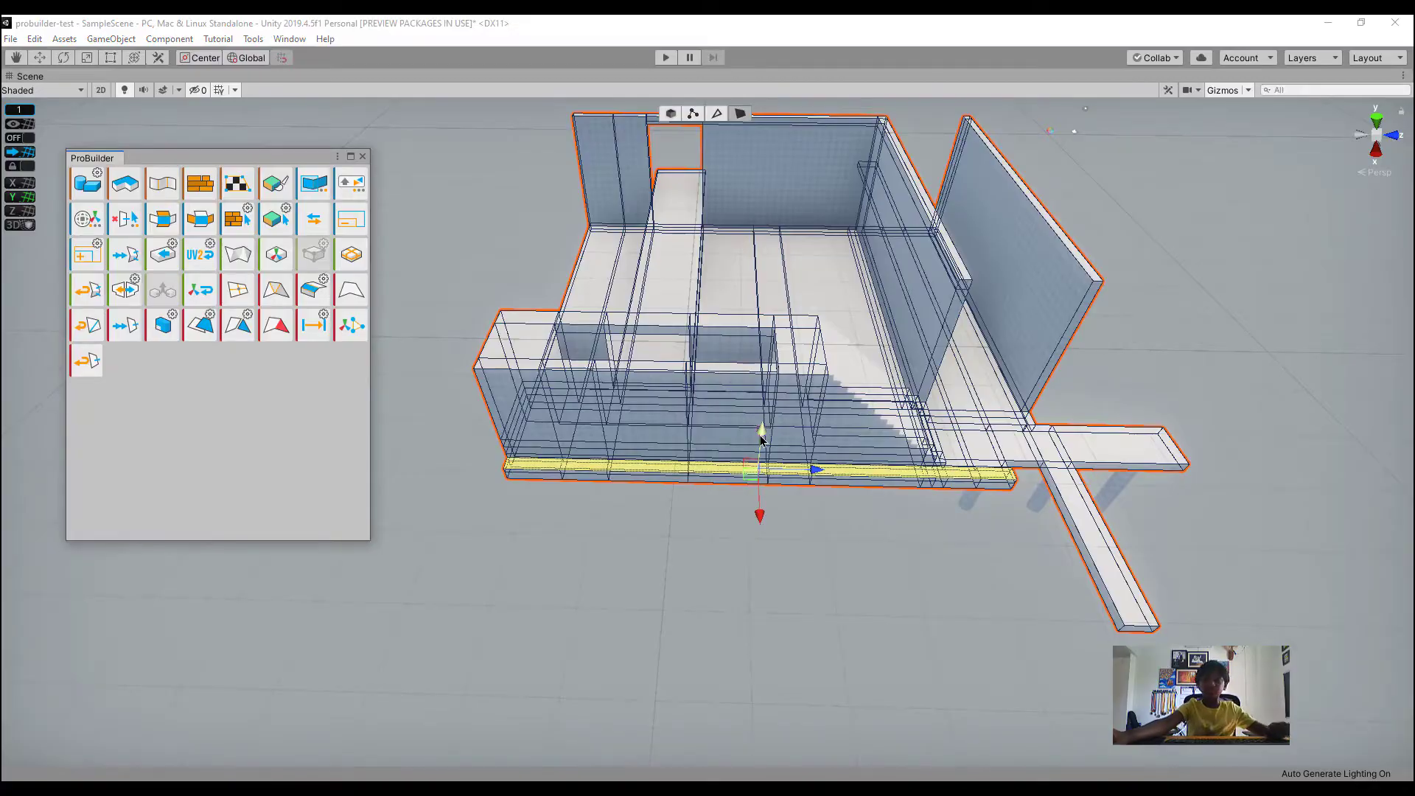
{"action": "left_click_drag", "start_coordinate": [761, 440], "coordinate": [858, 386]}
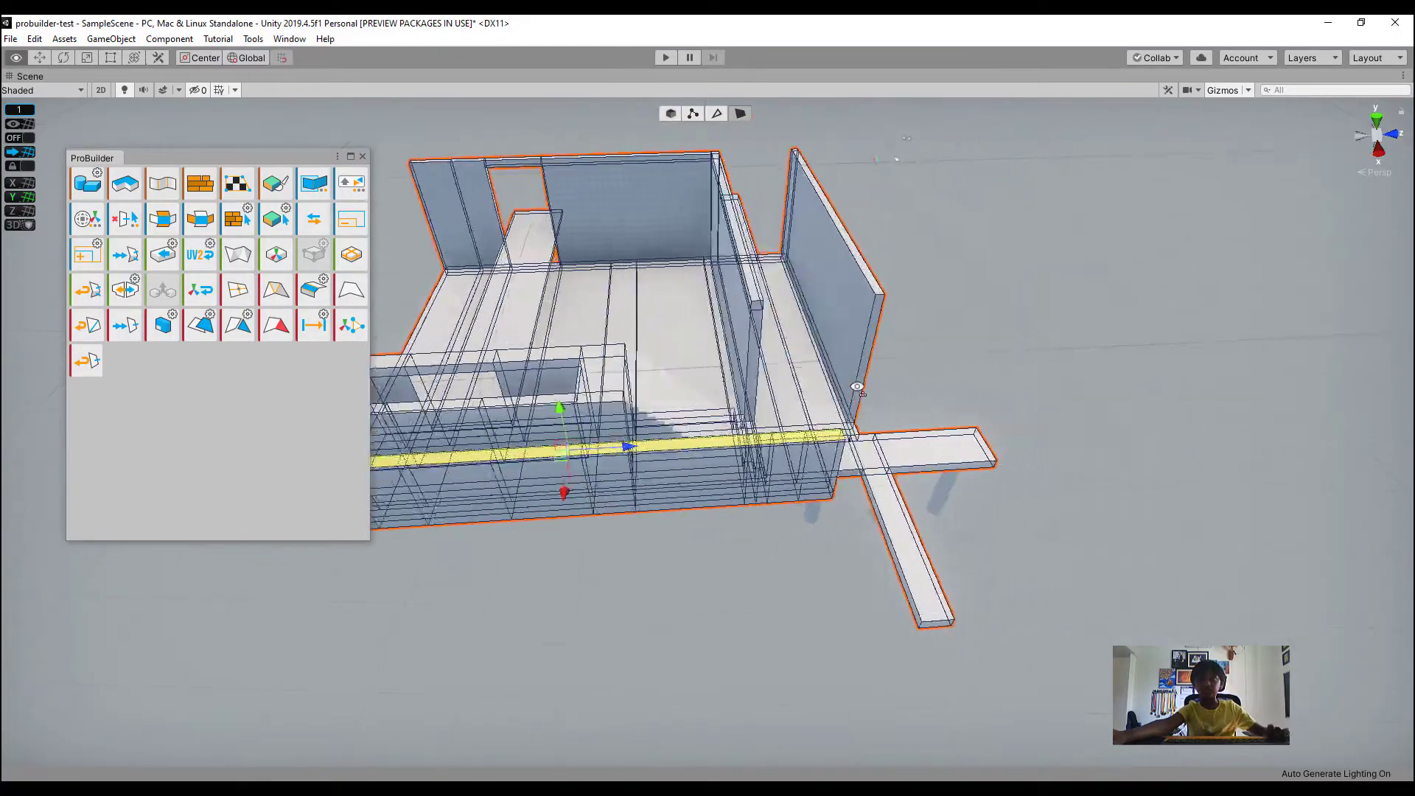
Raise the top faces of the new outer wall to line up with the tops of the other tall walls
{"action": "key", "text": "w"}
{"action": "right_click_drag", "start_coordinate": [857, 386], "coordinate": [830, 412]}
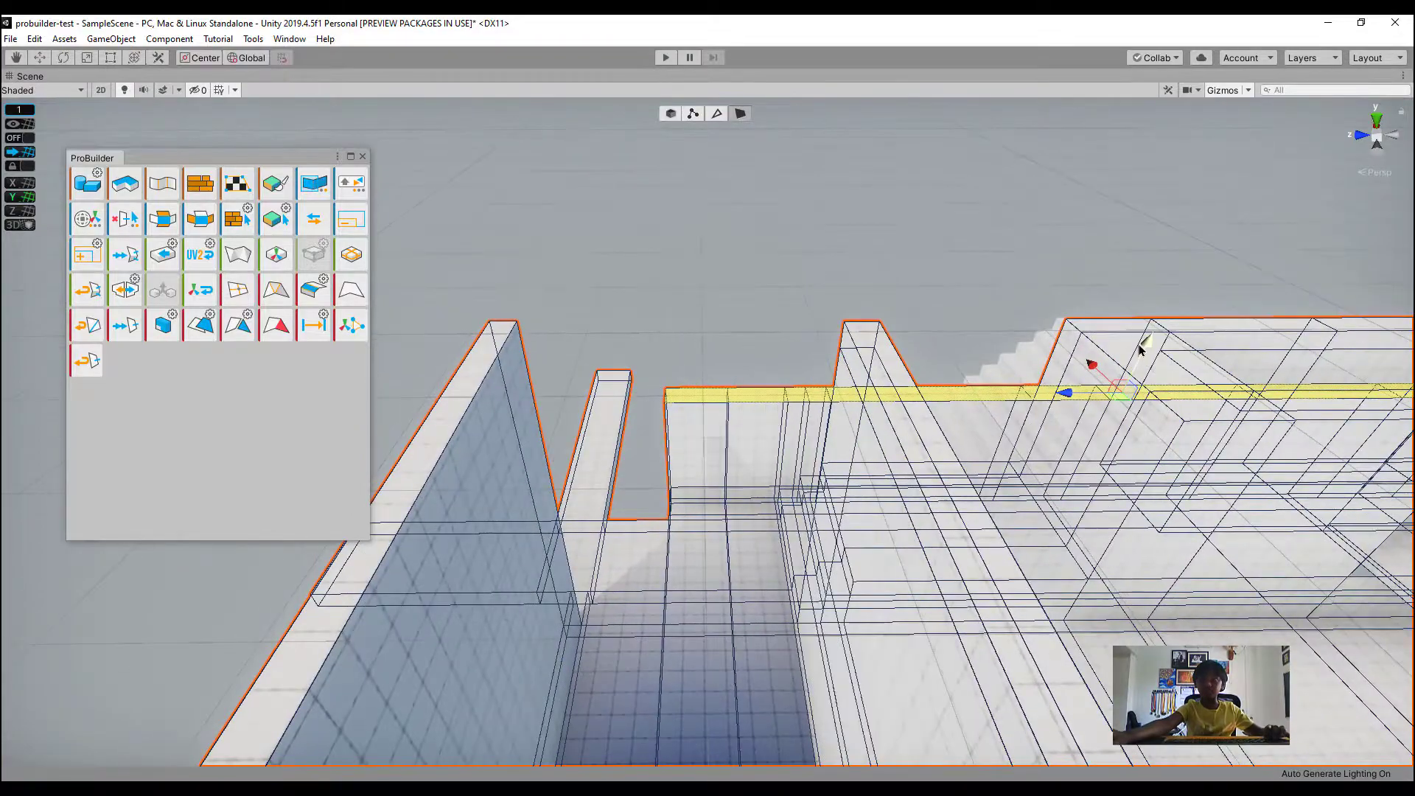
{"action": "left_click_drag", "start_coordinate": [1140, 350], "coordinate": [1185, 263]}
{"action": "right_click_drag", "start_coordinate": [1026, 420], "coordinate": [783, 185]}
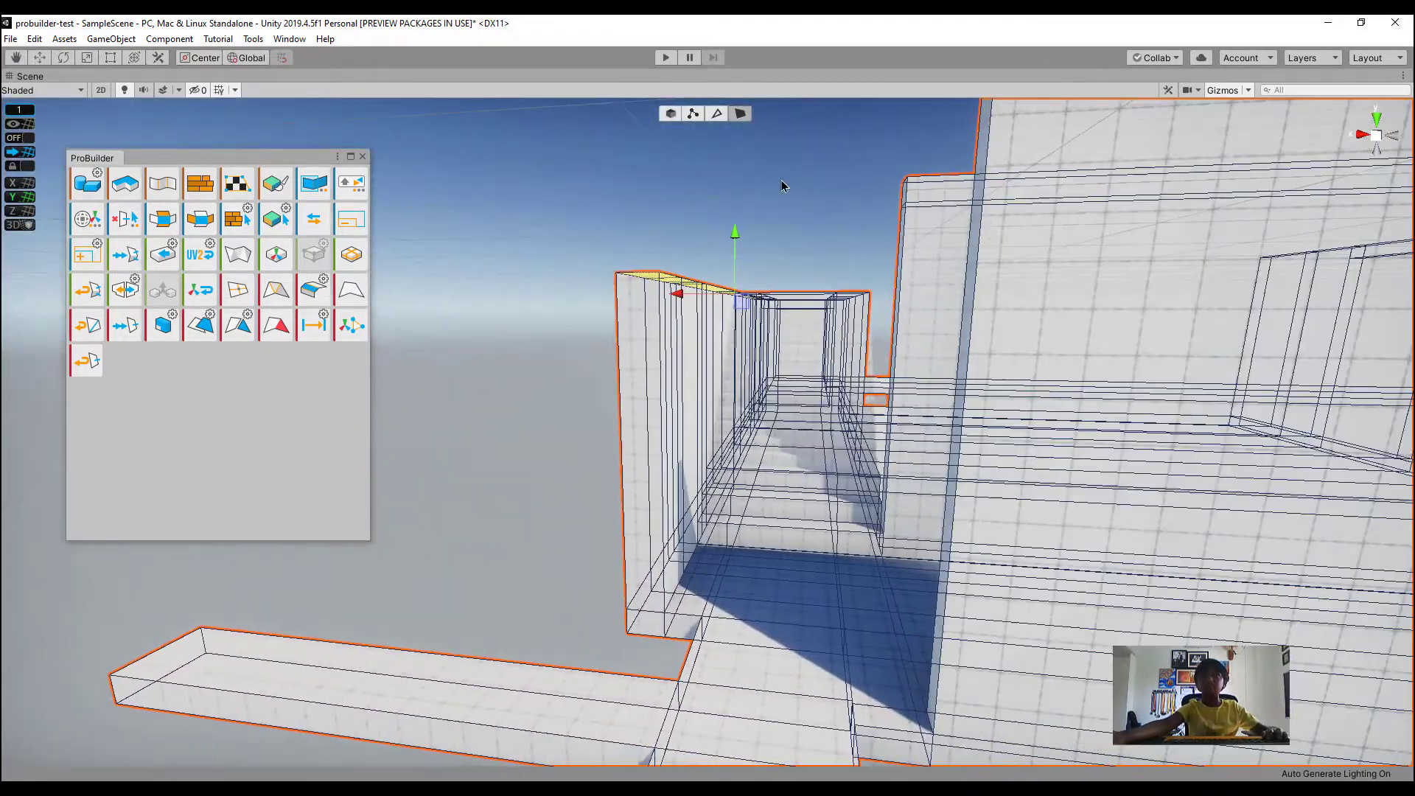
{"action": "left_click_drag", "start_coordinate": [750, 197], "coordinate": [753, 182]}
{"action": "right_click_drag", "start_coordinate": [752, 182], "coordinate": [745, 237]}
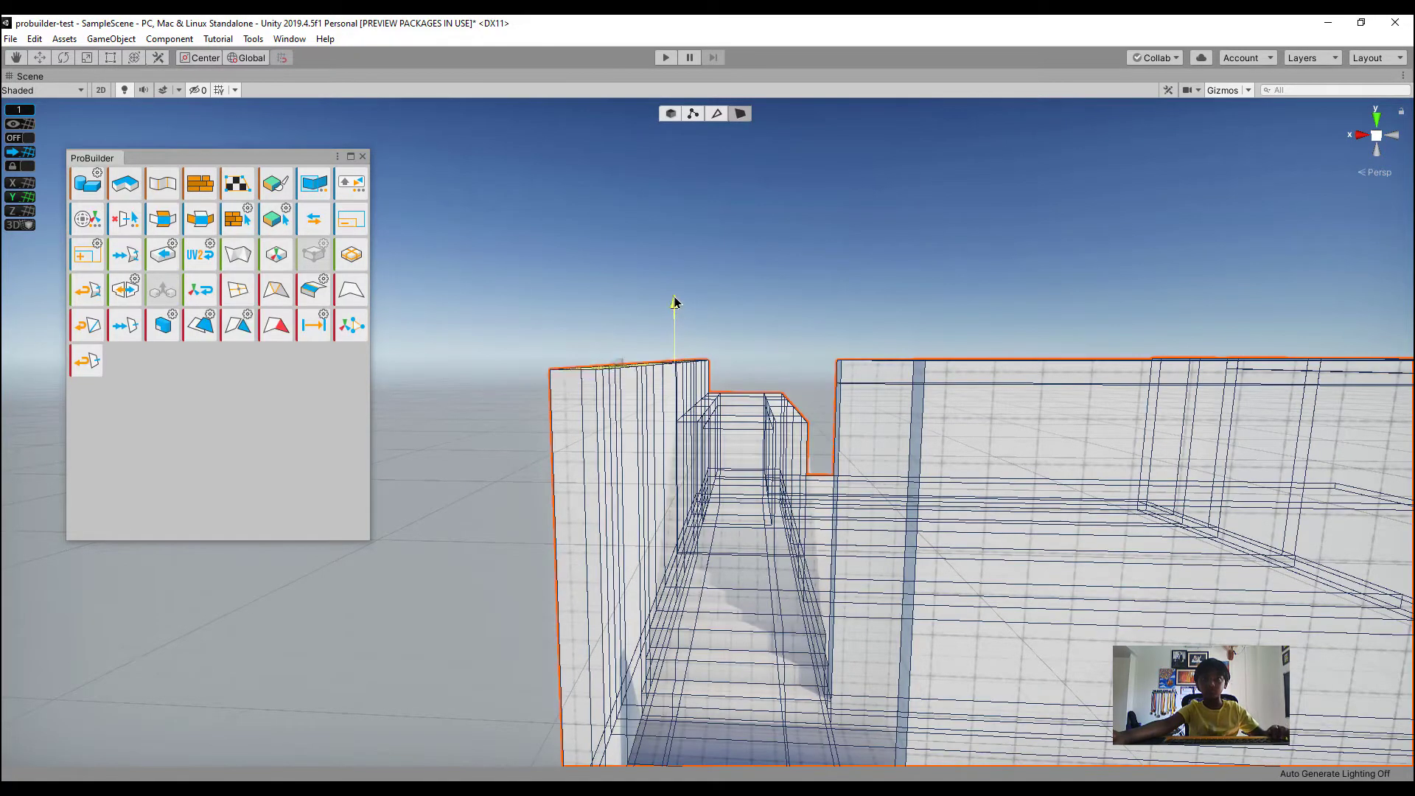
Extend the small lower end face of the new outer wall toward the crossing walkway
{"action": "left_click", "coordinate": [815, 294]}
{"action": "left_click_drag", "start_coordinate": [815, 293], "coordinate": [280, 545], "text": "alt"}
{"action": "left_click_drag", "start_coordinate": [743, 543], "coordinate": [766, 431], "text": "alt"}
{"action": "left_click", "coordinate": [895, 581]}
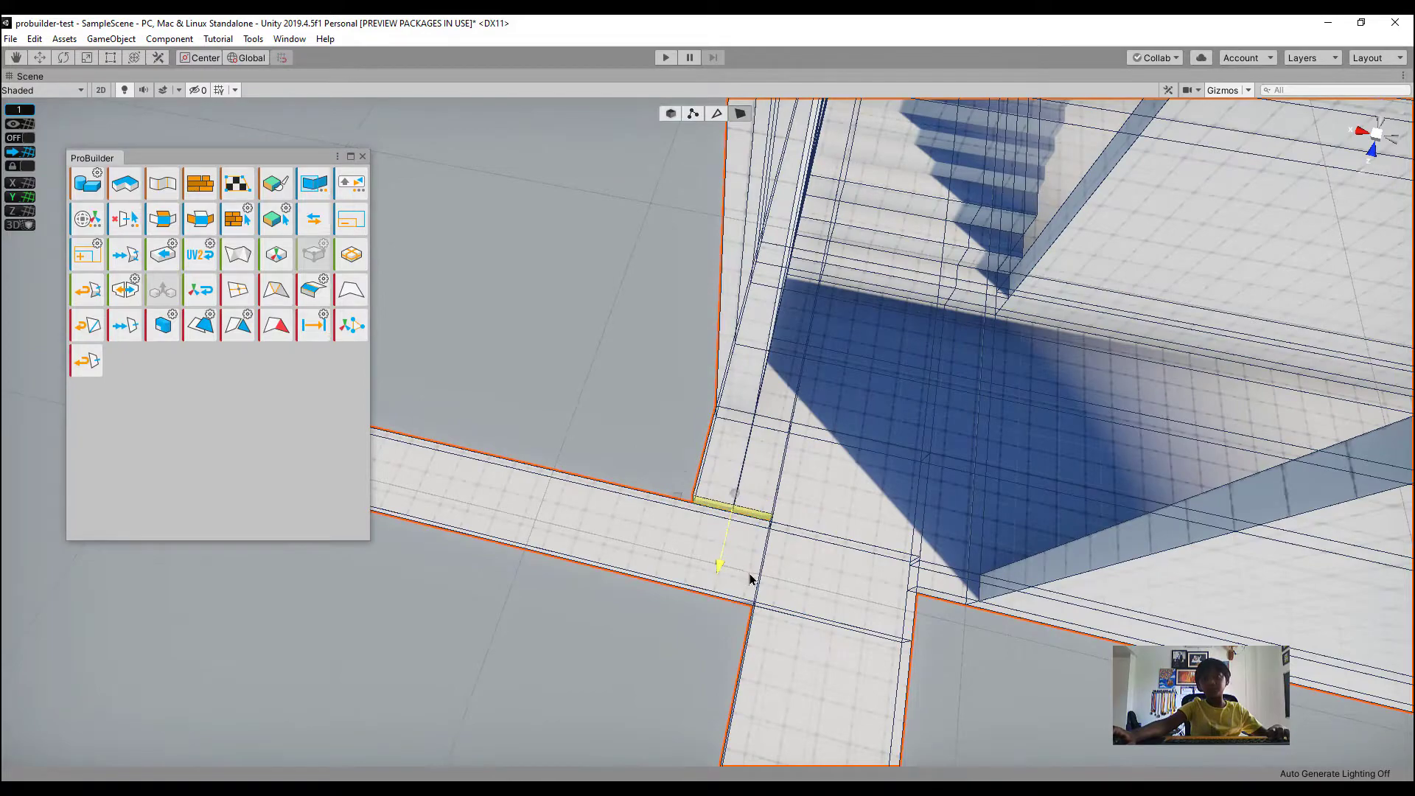
{"action": "right_click_drag", "start_coordinate": [707, 457], "coordinate": [751, 357]}
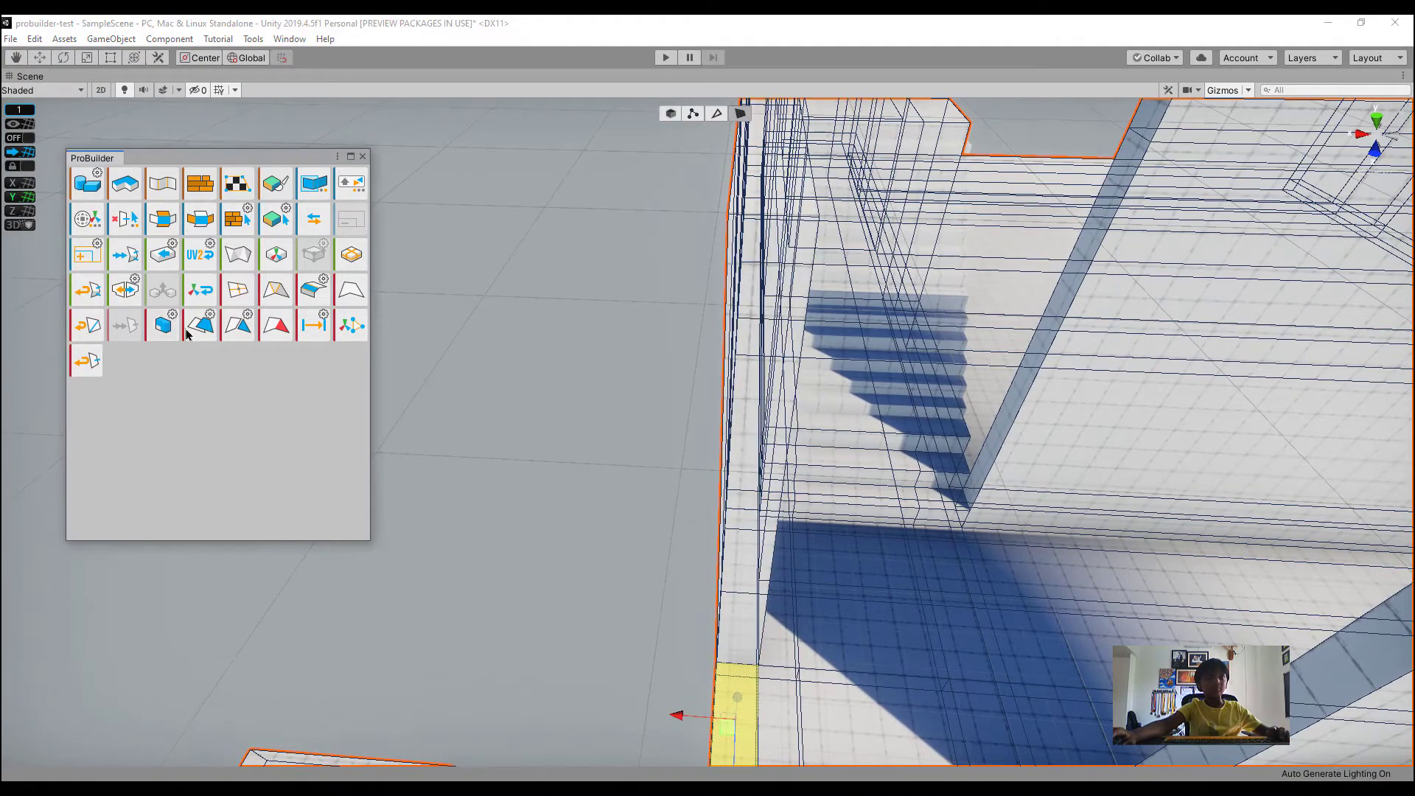
Raise the top face of the extension at the outer wall's end toward the wall's full height
{"action": "right_click_drag", "start_coordinate": [784, 553], "coordinate": [868, 622]}
{"action": "scroll", "coordinate": [862, 618], "scroll_direction": "down", "scroll_amount": 8}
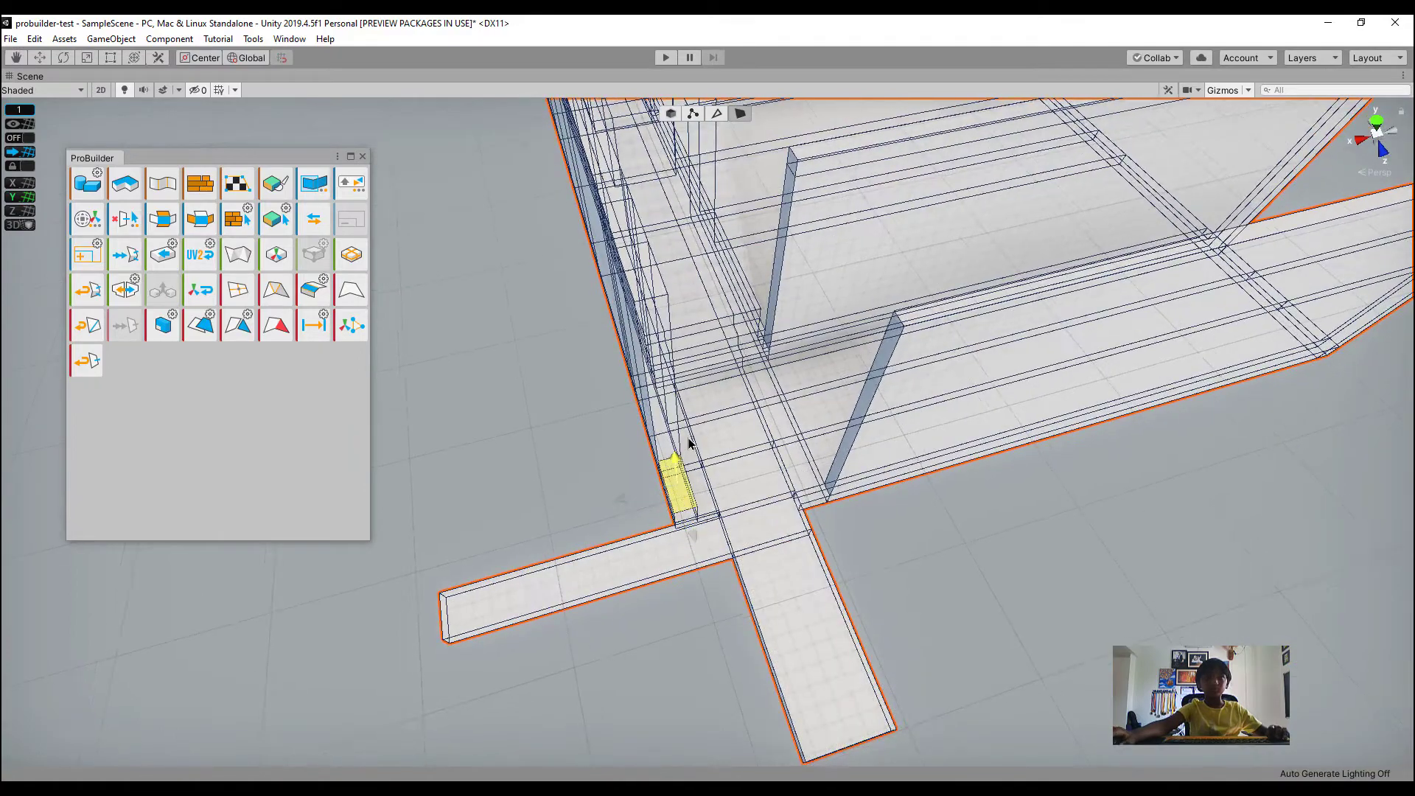
{"action": "left_click_drag", "start_coordinate": [933, 631], "coordinate": [1253, 495], "text": "alt"}
{"action": "scroll", "coordinate": [1002, 589], "scroll_direction": "up", "scroll_amount": 3}
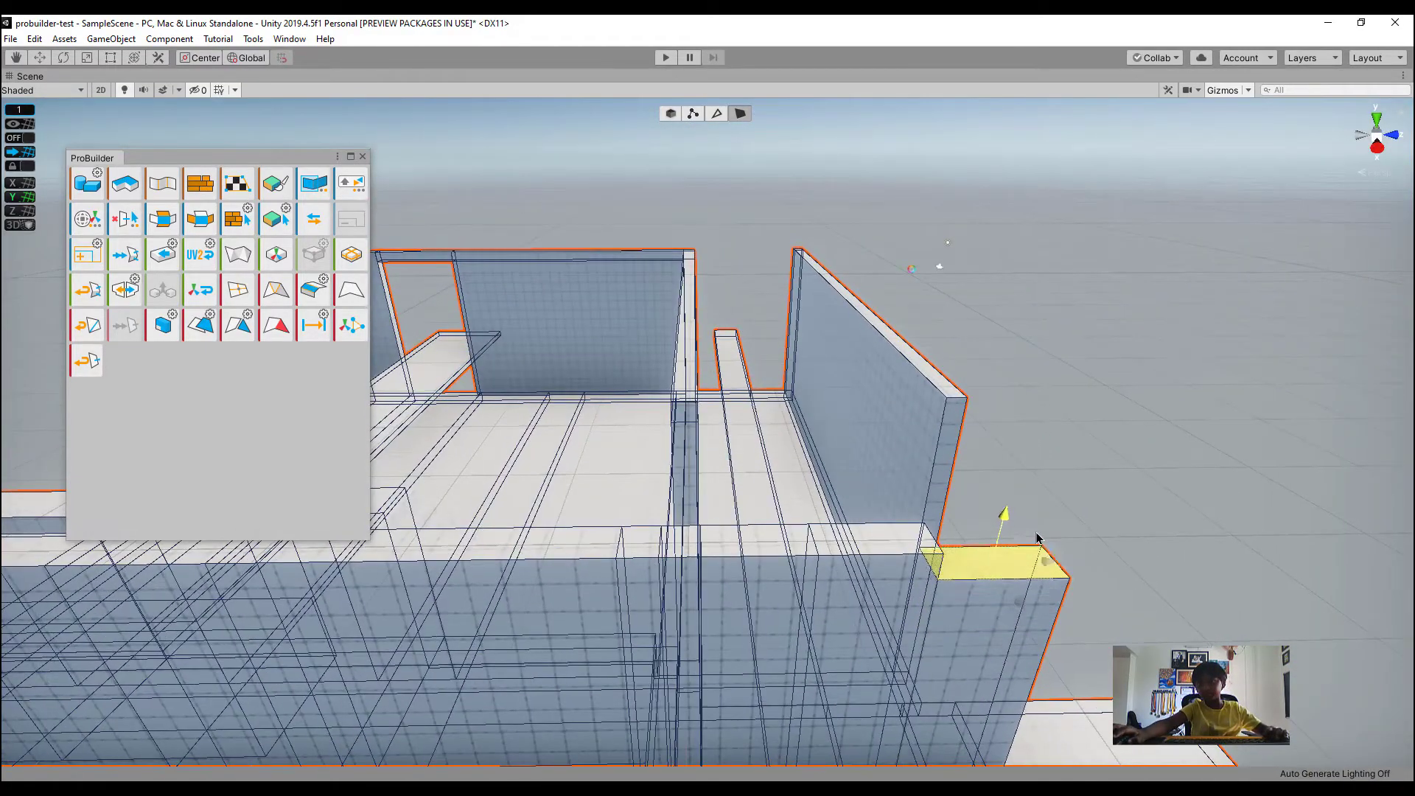
Adjust the height of the small top face at the end of the opposite wall, and clear the selection
{"action": "left_click_drag", "start_coordinate": [1063, 523], "coordinate": [918, 562], "text": "alt"}
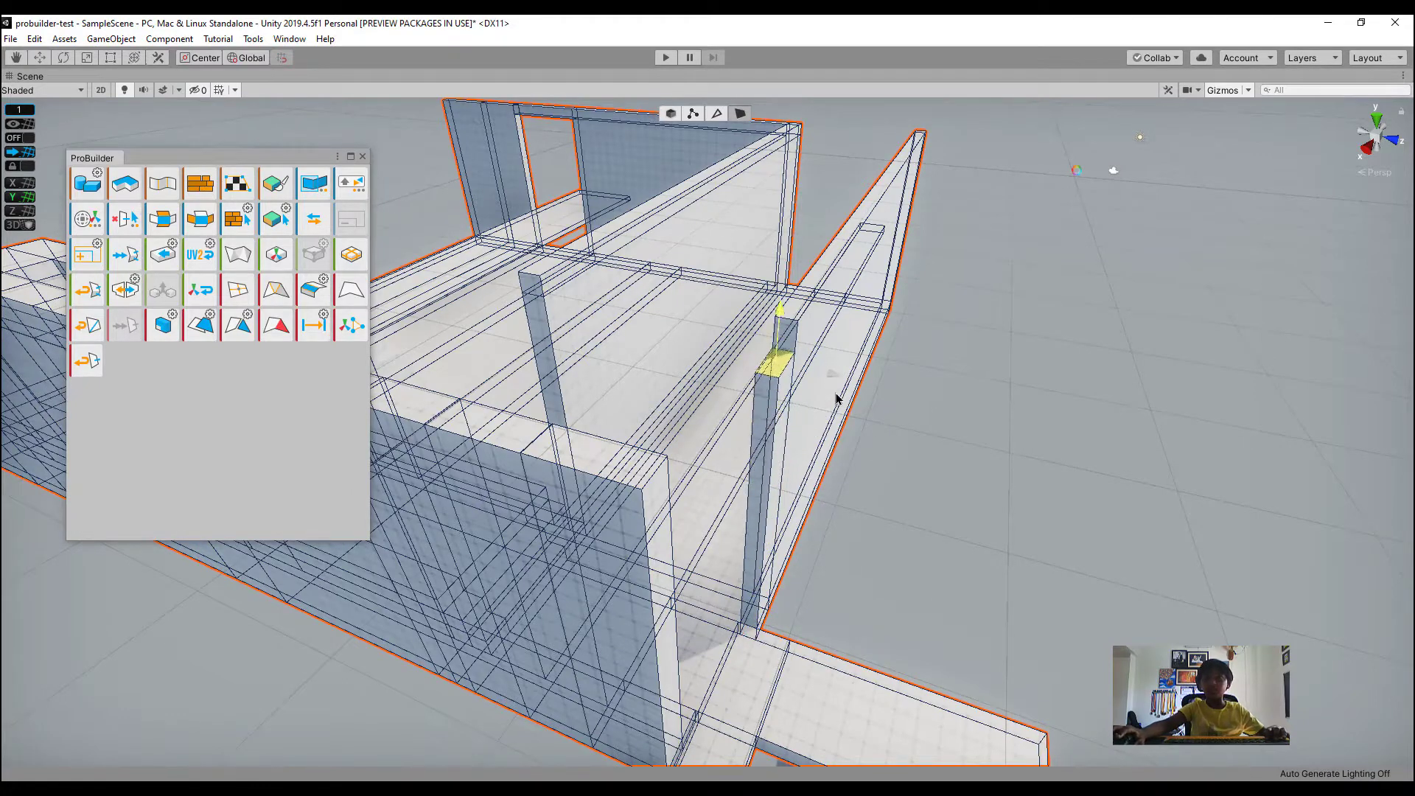
{"action": "left_click", "coordinate": [1027, 457]}
{"action": "right_click_drag", "start_coordinate": [1028, 459], "coordinate": [890, 497]}
{"action": "left_click", "coordinate": [703, 575]}
{"action": "scroll", "coordinate": [889, 497], "scroll_direction": "down", "scroll_amount": 3}
{"action": "left_click", "coordinate": [961, 723]}
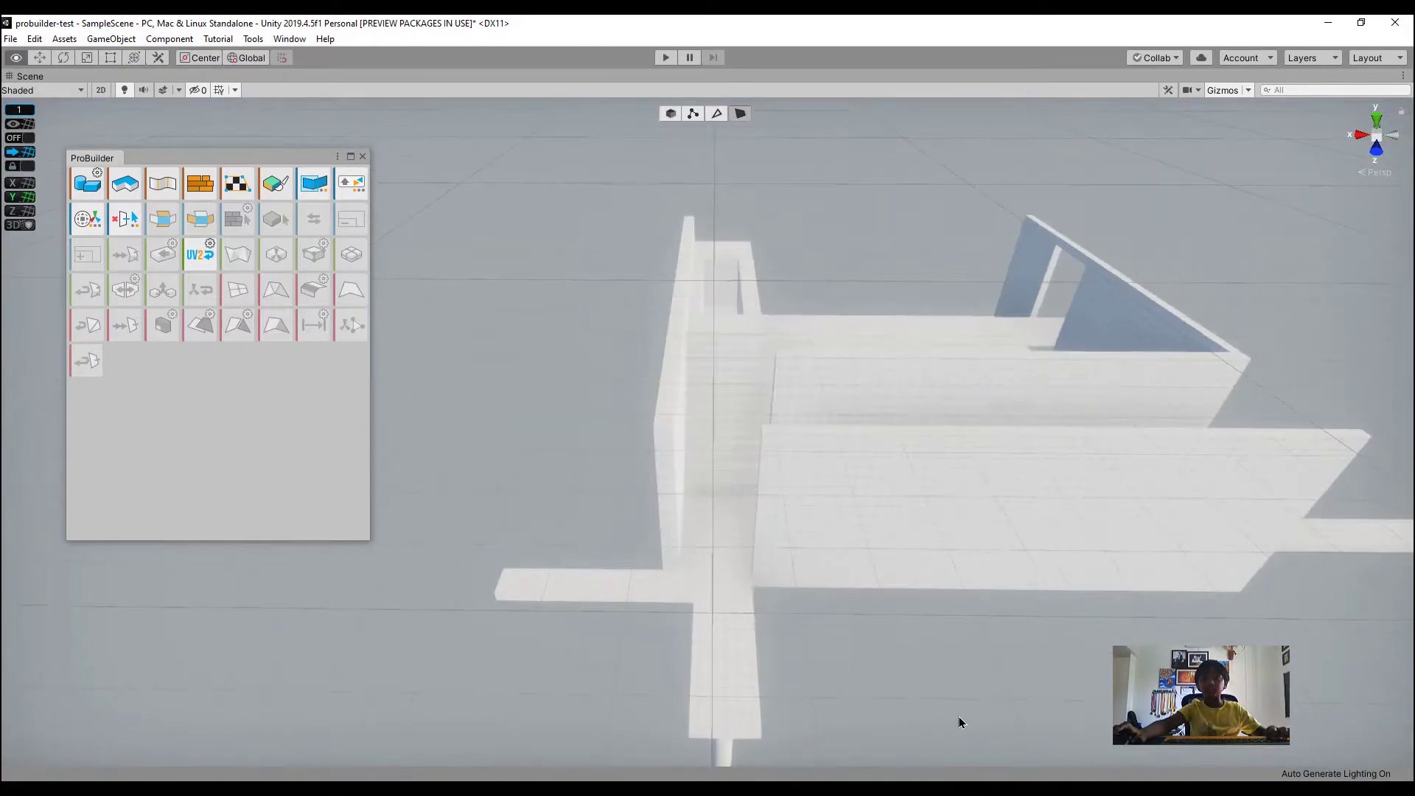
Select the narrow floor face beside the inner side of the outer wall's end, near the crossing walkway
{"action": "scroll", "coordinate": [887, 675], "scroll_direction": "up", "scroll_amount": 6}
{"action": "right_click_drag", "start_coordinate": [826, 582], "coordinate": [787, 603]}
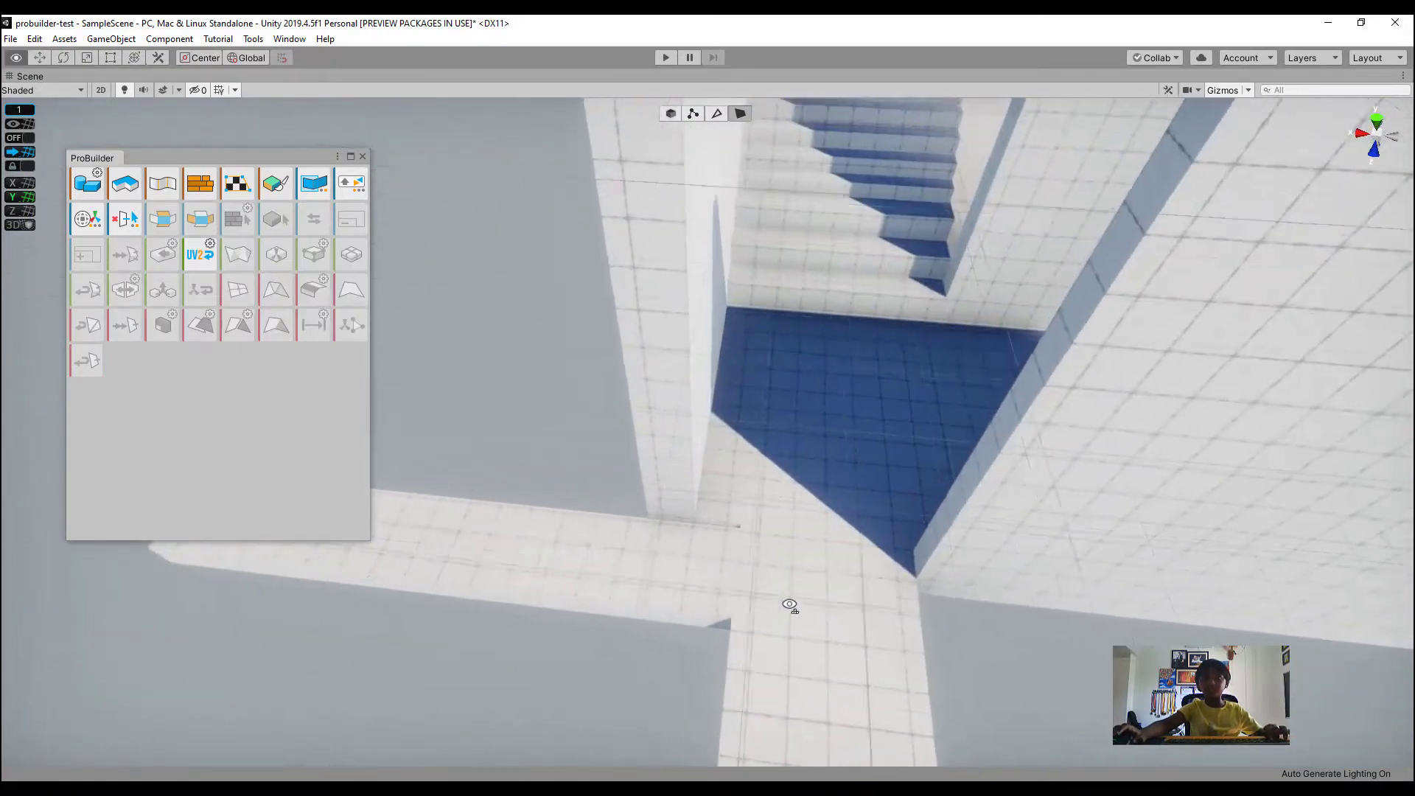
{"action": "left_click", "coordinate": [745, 600]}
{"action": "left_click", "coordinate": [729, 600]}
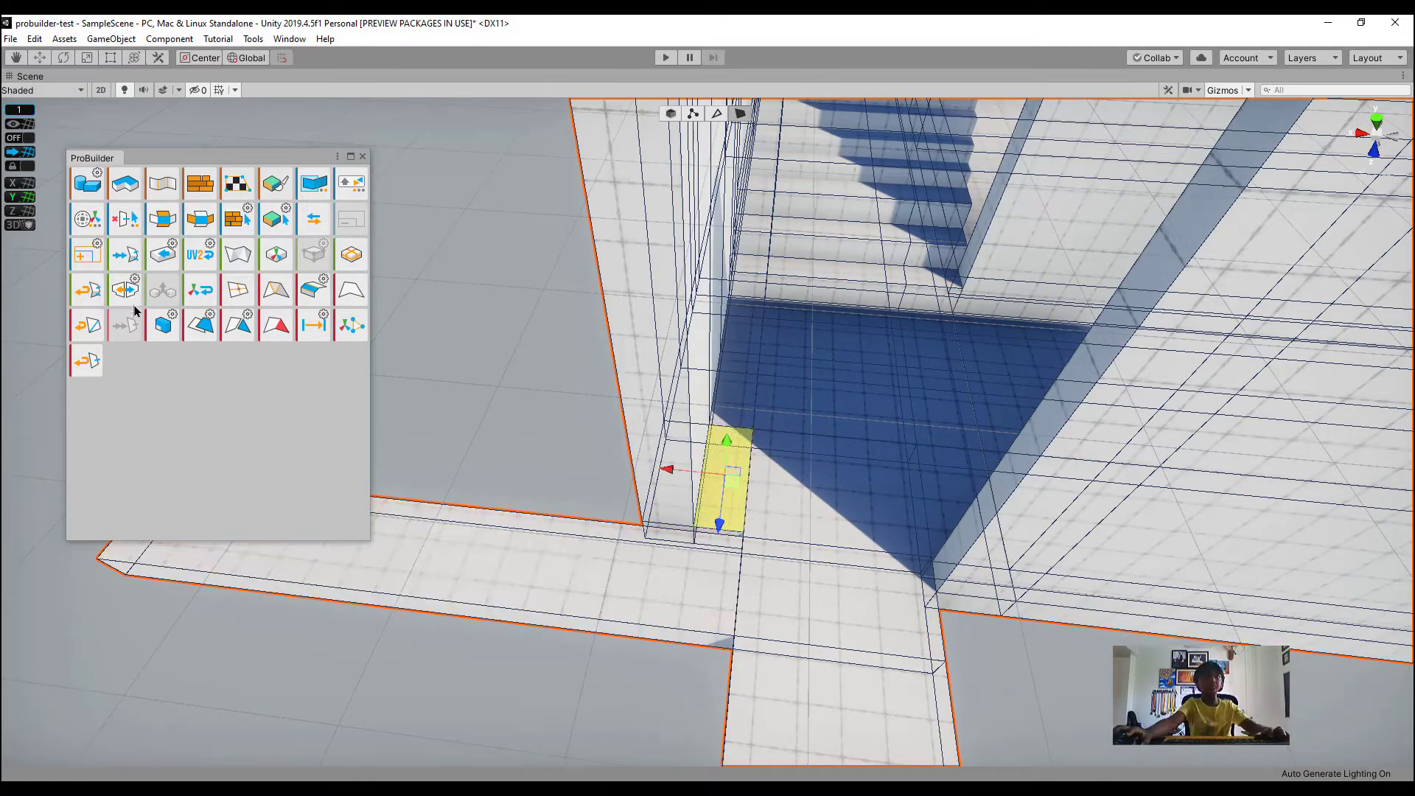
Extrude the selected narrow floor face beside the wall and pull it upward
{"action": "left_click", "coordinate": [178, 333]}
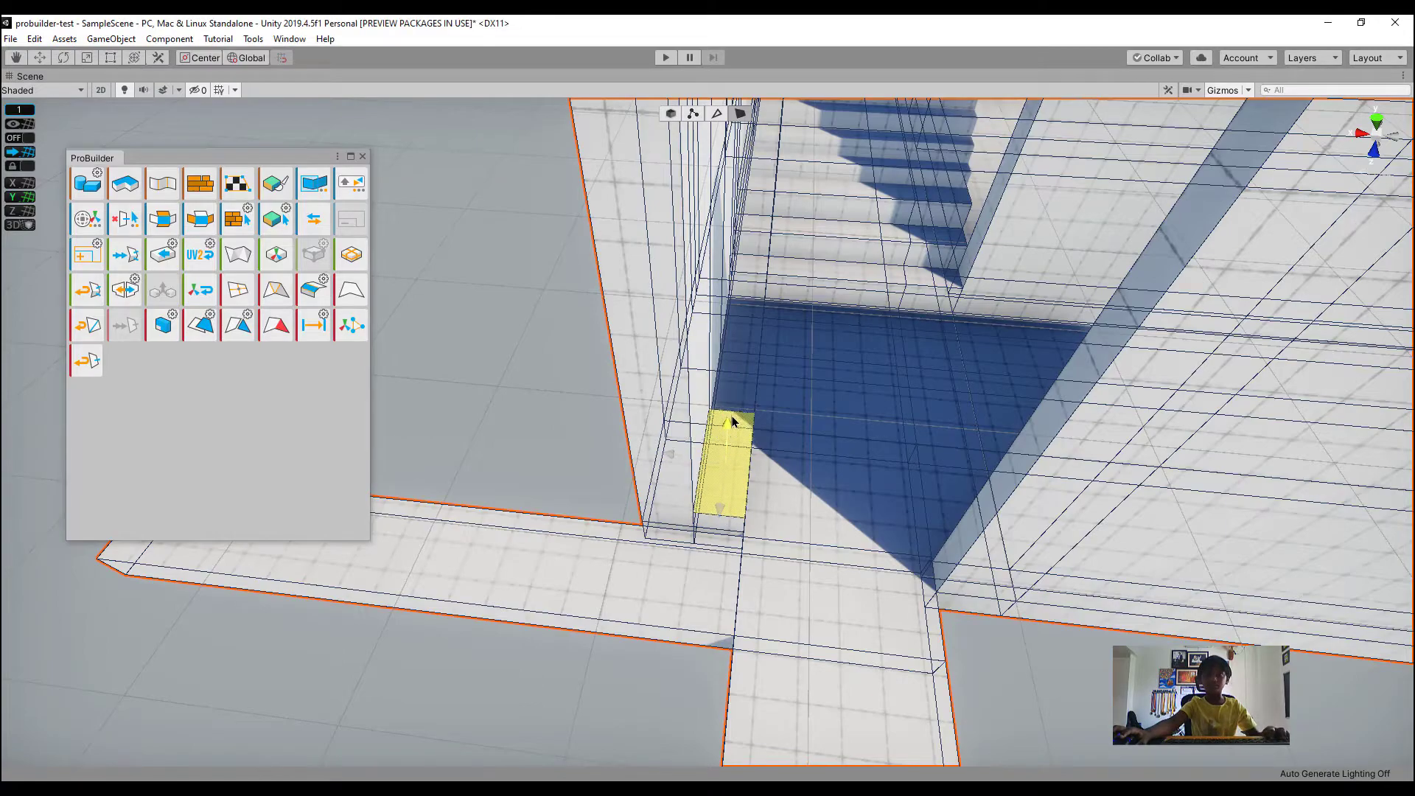
{"action": "right_click_drag", "start_coordinate": [861, 475], "coordinate": [733, 530]}
{"action": "scroll", "coordinate": [733, 531], "scroll_direction": "down", "scroll_amount": 5}
Examine the staircase, walkways and room walls from inside and outside the building
{"action": "left_click", "coordinate": [937, 659]}
{"action": "right_click_drag", "start_coordinate": [938, 659], "coordinate": [846, 538]}
{"action": "left_click", "coordinate": [877, 557]}
{"action": "key", "text": "f"}
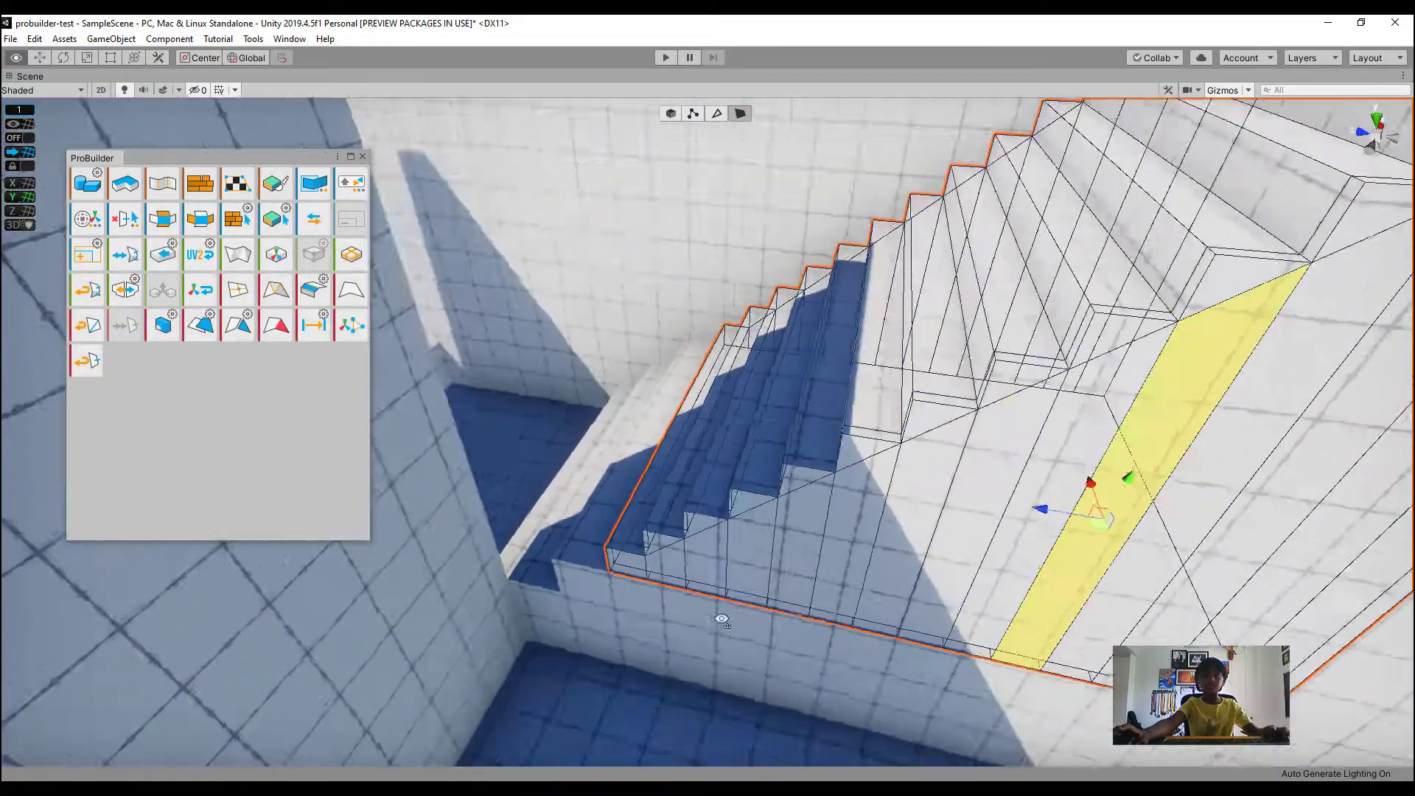
{"action": "right_click_drag", "start_coordinate": [894, 332], "coordinate": [341, 230]}
{"action": "left_click", "coordinate": [948, 225]}
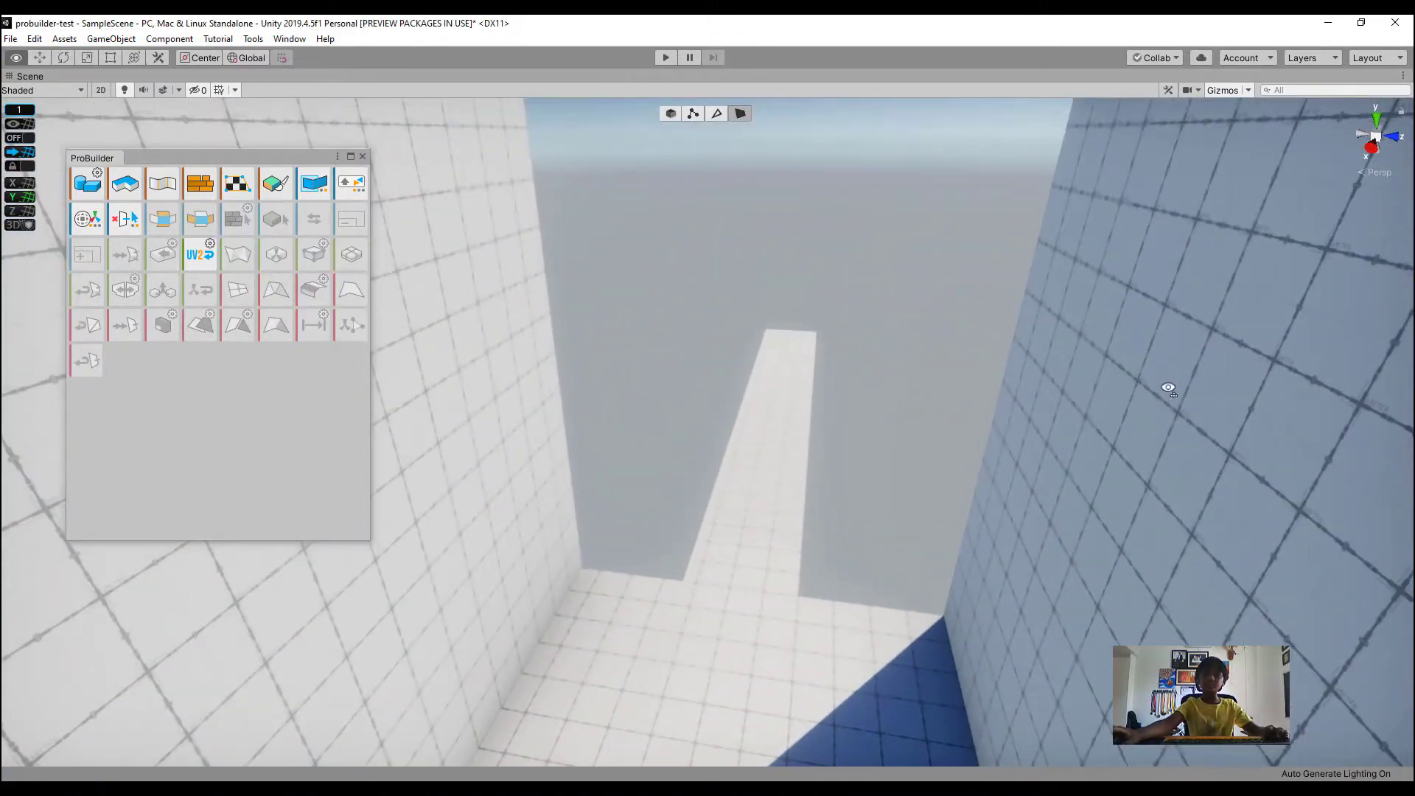
{"action": "right_click_drag", "start_coordinate": [1168, 389], "coordinate": [933, 341]}
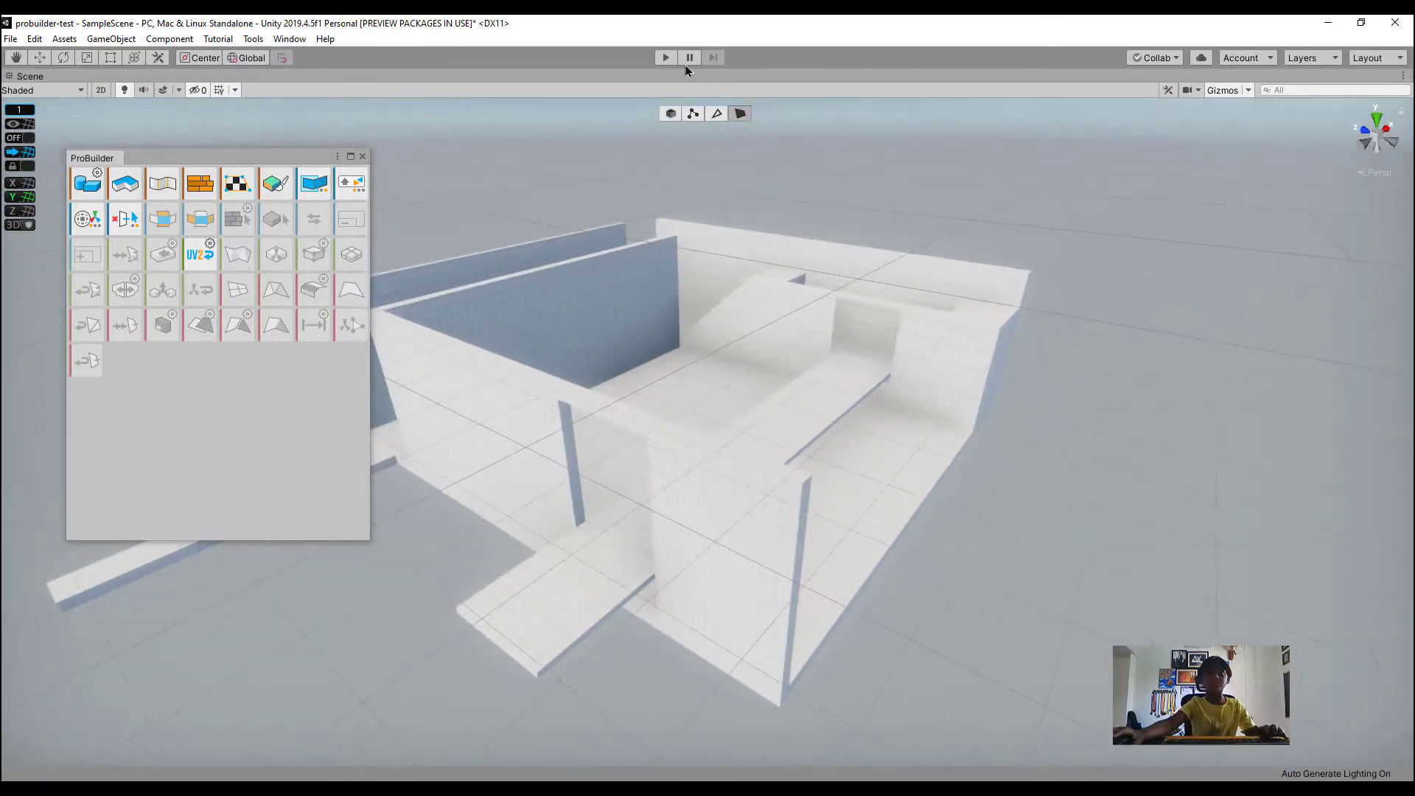
Place an edge loop near the building's open outer side and slide it close to the outer edge
{"action": "left_click", "coordinate": [982, 332]}
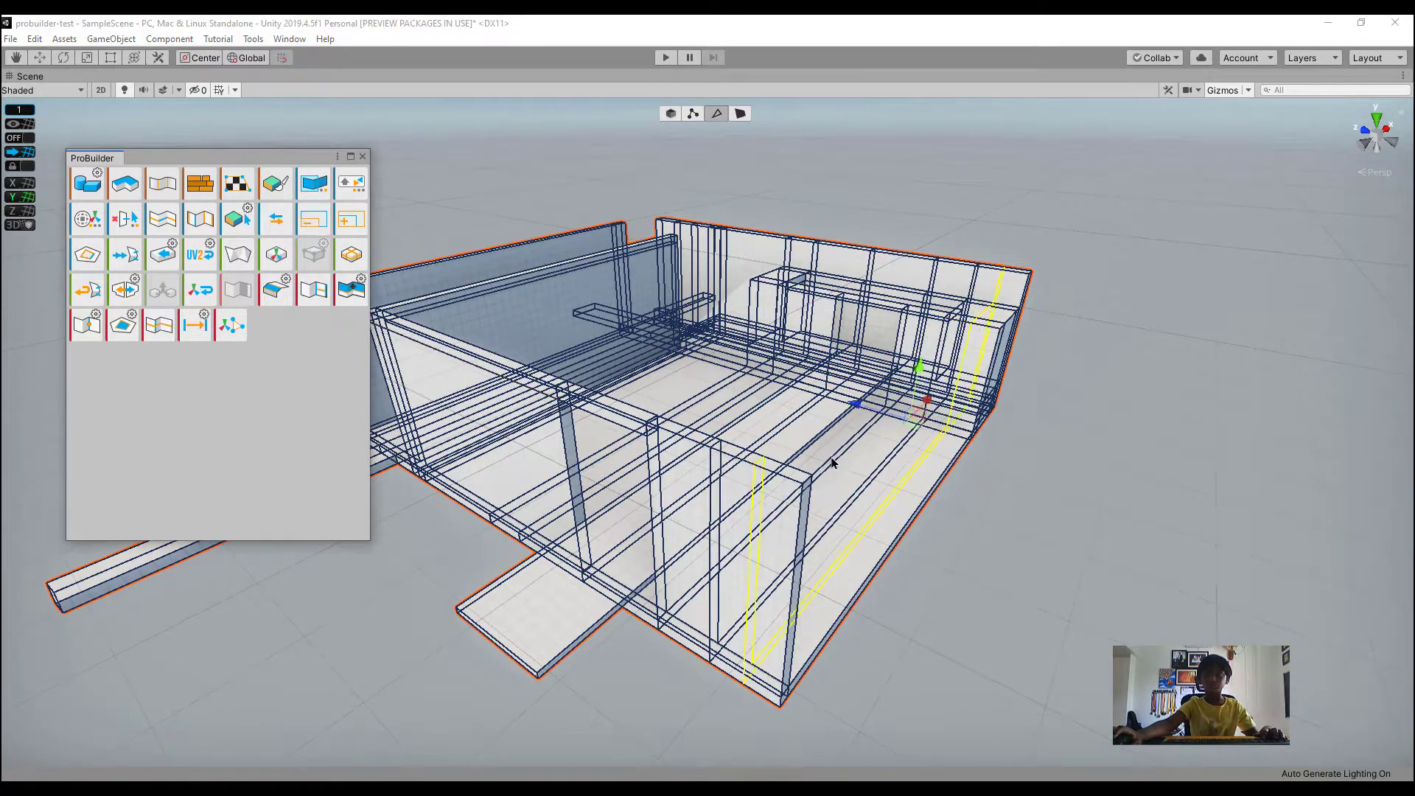
{"action": "key", "text": "f"}
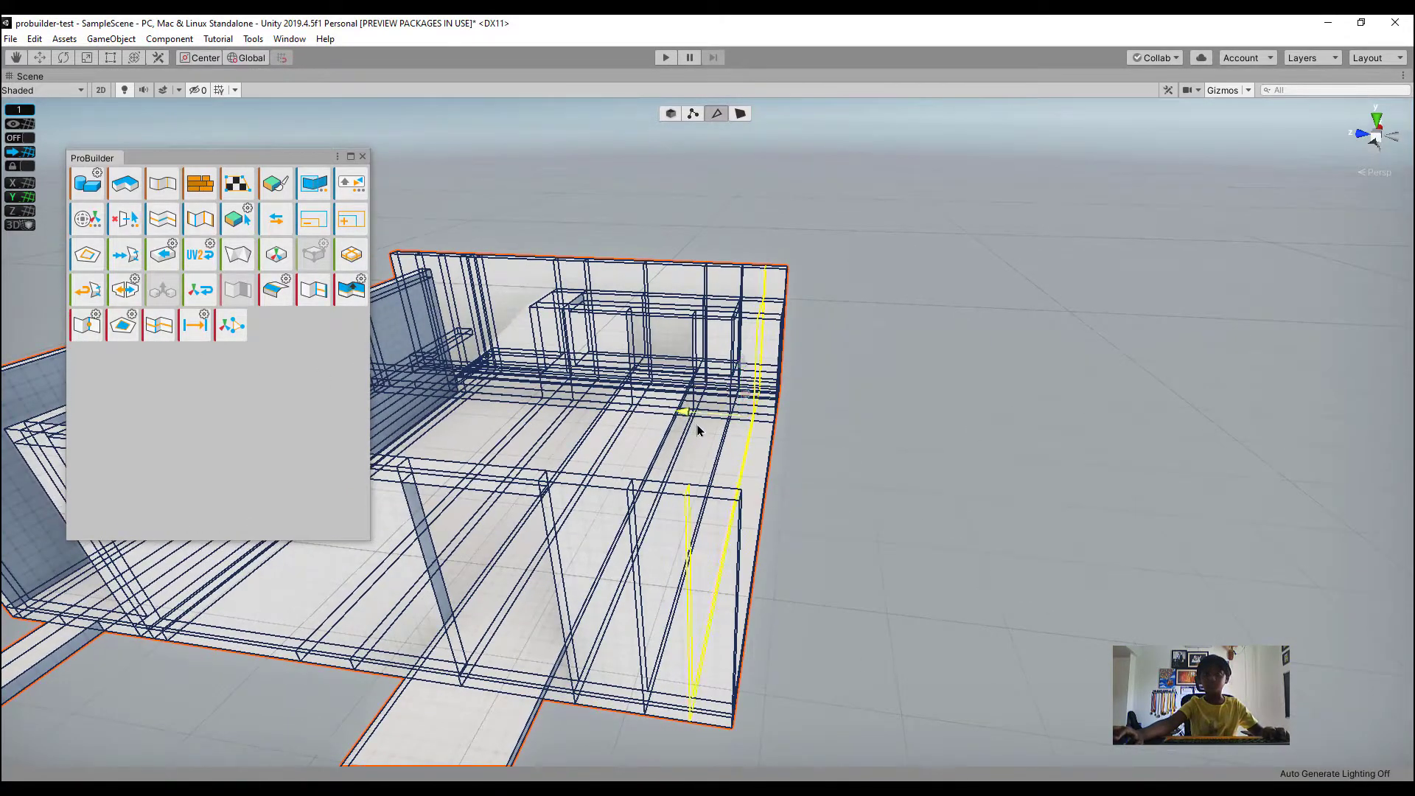
Try to extrude the narrow strip face at the end of the back wall along the open side of the building
{"action": "left_click", "coordinate": [740, 114]}
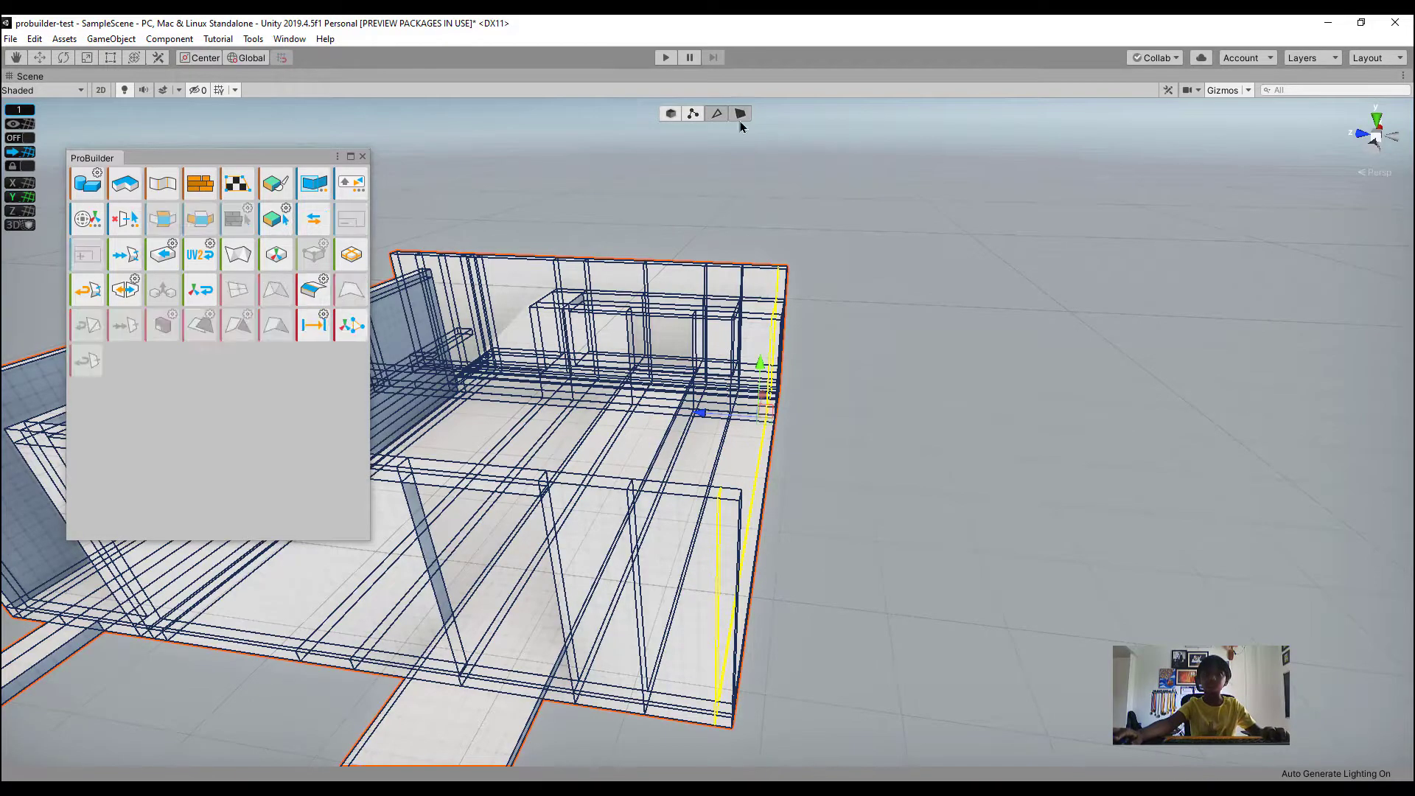
{"action": "left_click", "coordinate": [776, 361]}
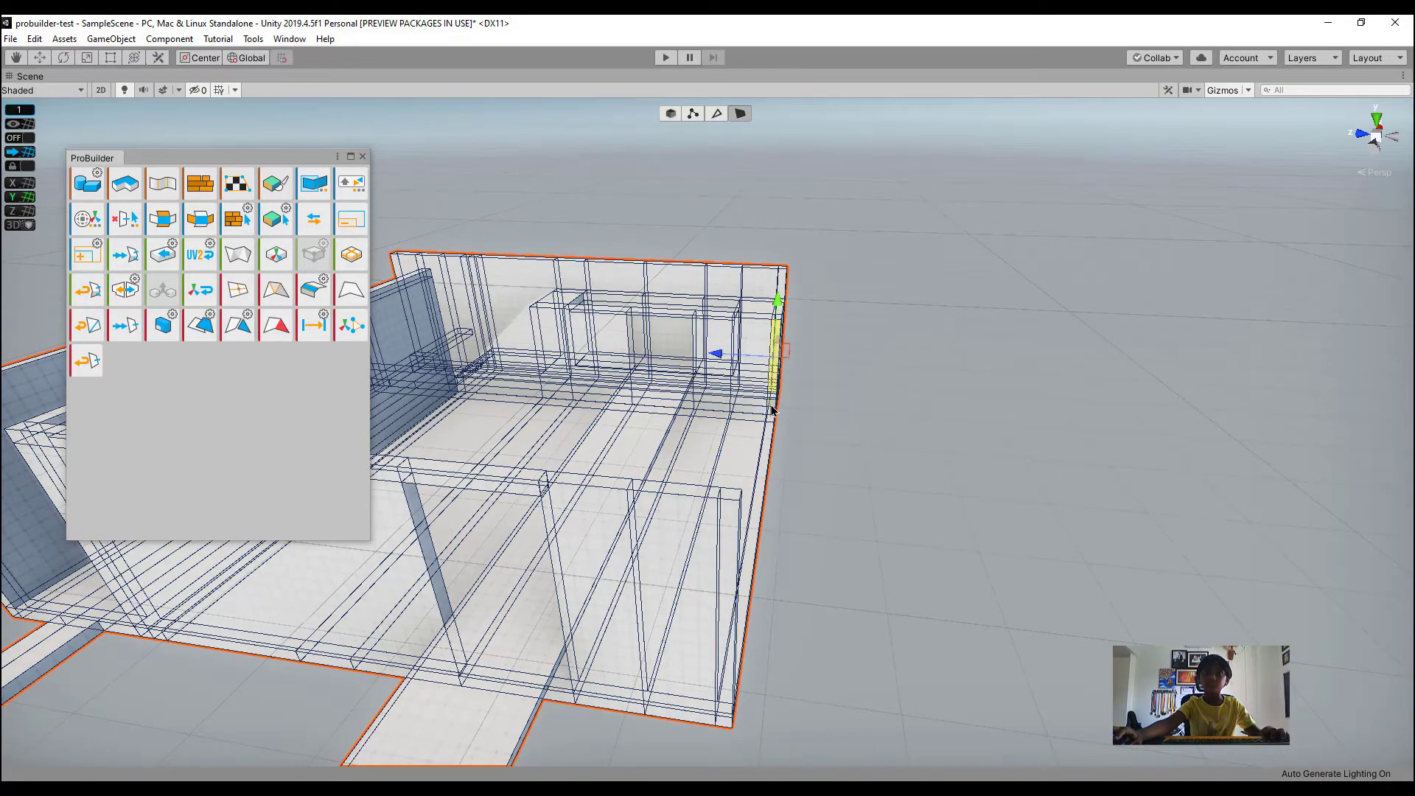
{"action": "key", "text": "f"}
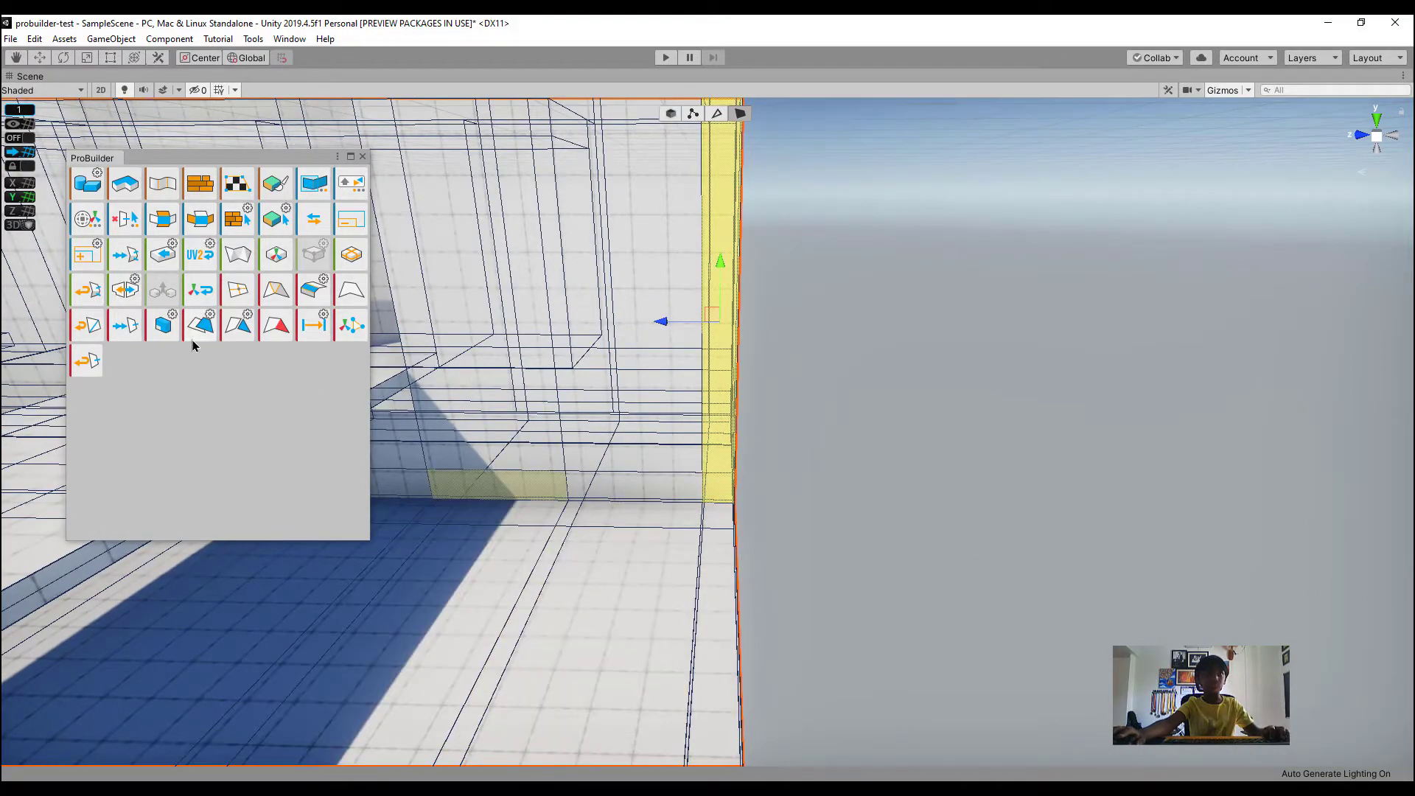
{"action": "left_click", "coordinate": [164, 327]}
{"action": "scroll", "coordinate": [1046, 445], "scroll_direction": "down", "scroll_amount": 6}
{"action": "right_click_drag", "start_coordinate": [1046, 446], "coordinate": [303, 380]}
{"action": "key", "text": "s"}
{"action": "left_click_drag", "start_coordinate": [464, 417], "coordinate": [793, 536], "text": "shift"}
Extrude the narrow end face of the doorway wall along the open side to form an outer wall
{"action": "left_click", "coordinate": [1201, 290]}
{"action": "key", "text": "w"}
{"action": "right_click_drag", "start_coordinate": [1201, 290], "coordinate": [573, 378]}
{"action": "left_click", "coordinate": [725, 376]}
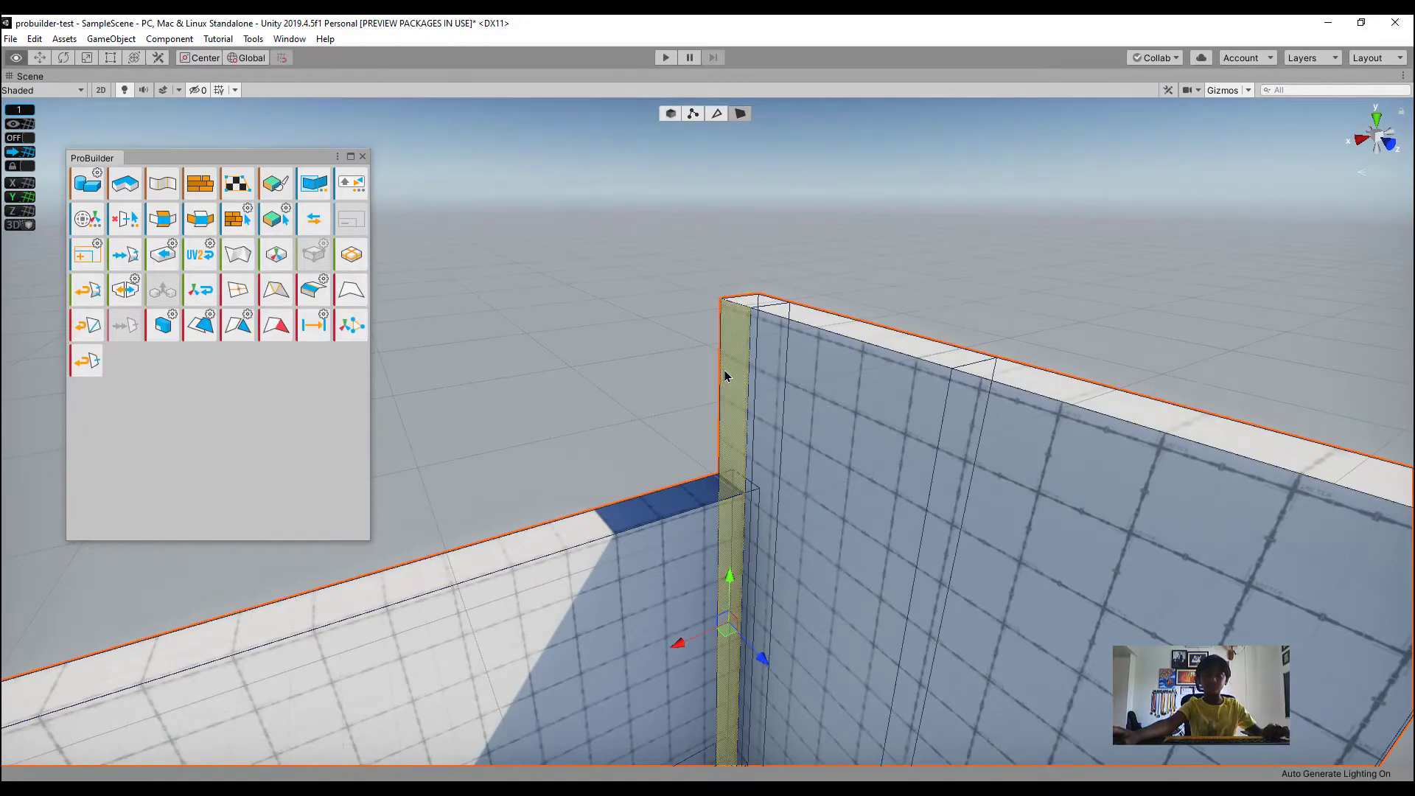
{"action": "right_click_drag", "start_coordinate": [724, 376], "coordinate": [808, 383]}
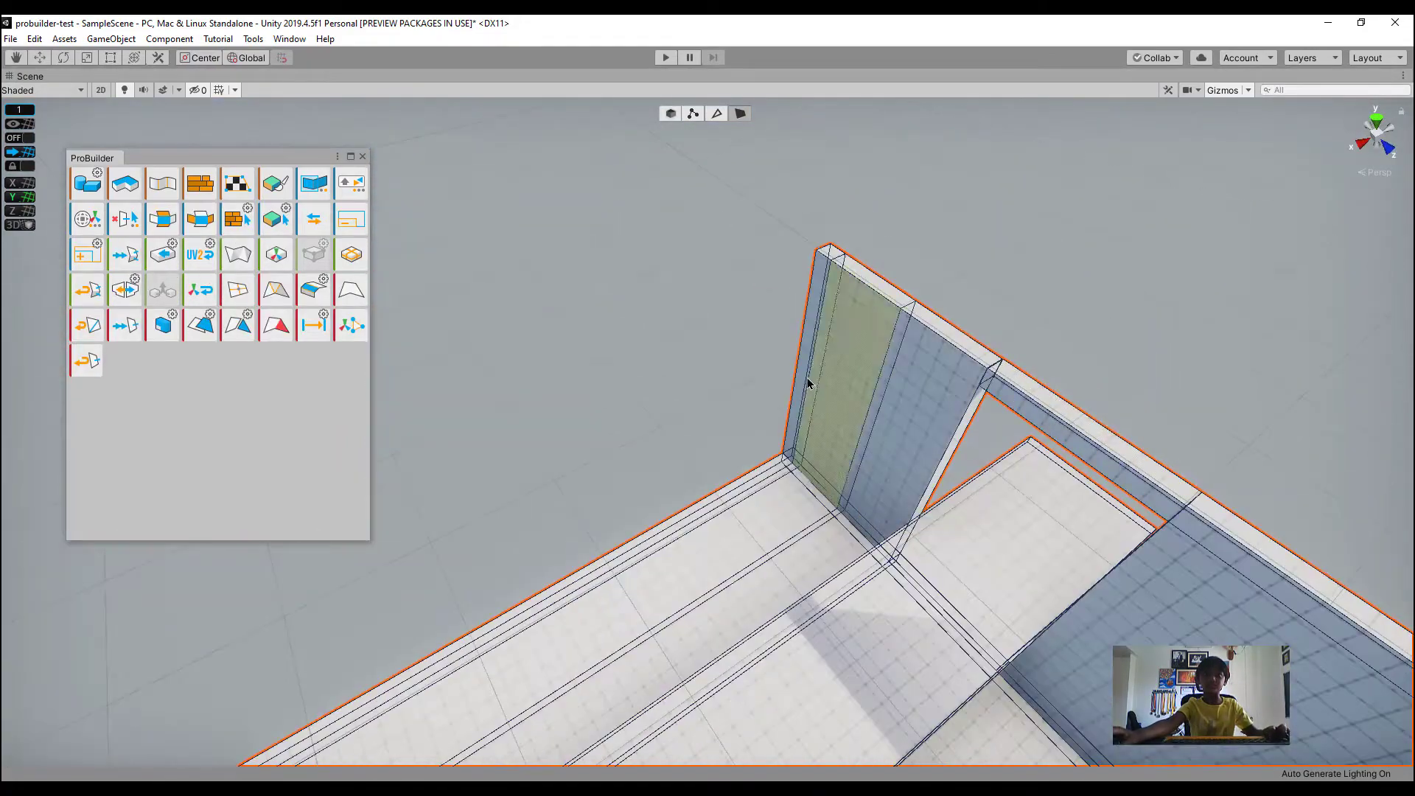
{"action": "left_click", "coordinate": [804, 378]}
{"action": "left_click", "coordinate": [163, 326]}
{"action": "right_click_drag", "start_coordinate": [626, 387], "coordinate": [553, 397]}
{"action": "left_click_drag", "start_coordinate": [808, 458], "coordinate": [451, 458]}
Select the narrow face along the bottom of the wall opening and move it upward
{"action": "left_click", "coordinate": [672, 338]}
{"action": "key", "text": "w"}
{"action": "right_click_drag", "start_coordinate": [672, 337], "coordinate": [827, 475]}
{"action": "left_click", "coordinate": [786, 466]}
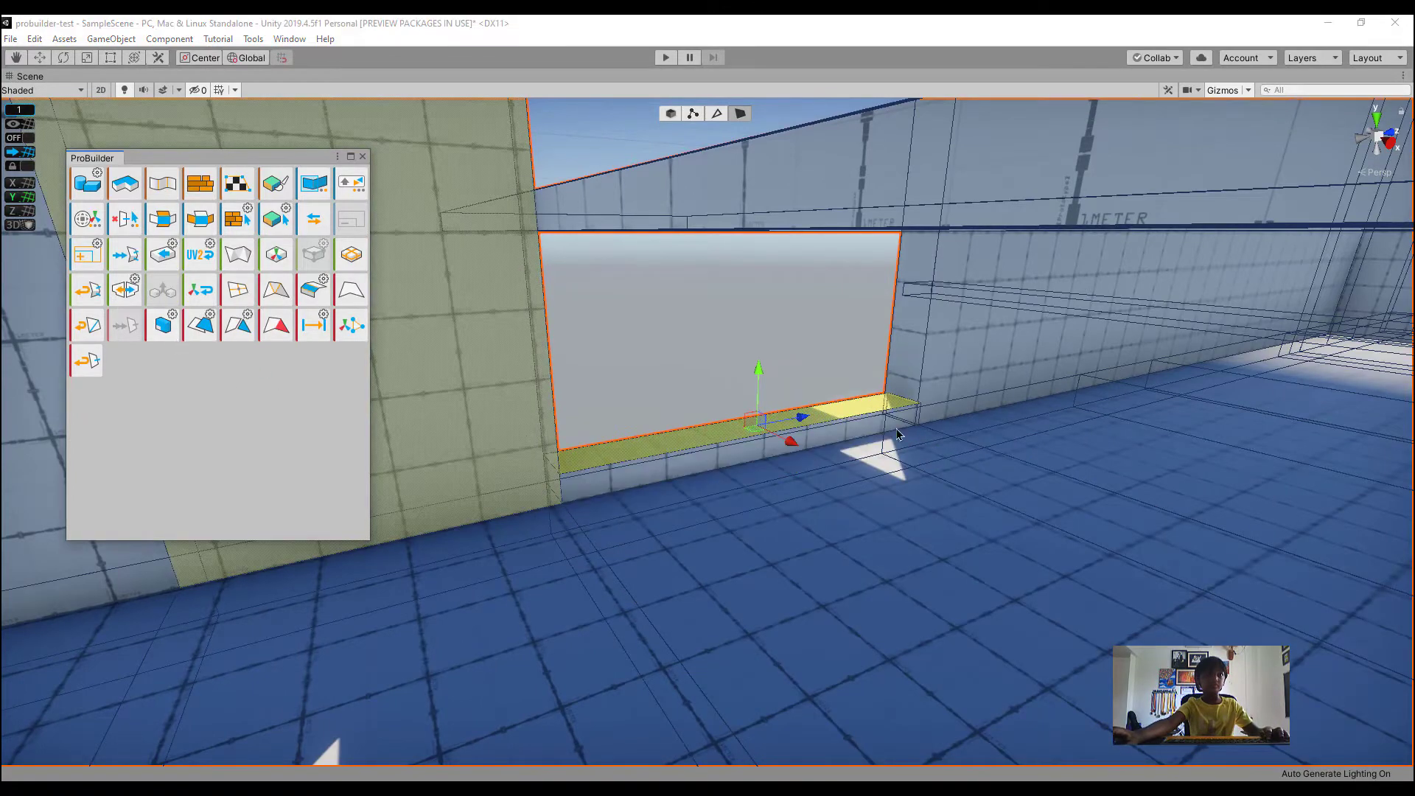
{"action": "left_click_drag", "start_coordinate": [758, 391], "coordinate": [821, 211]}
{"action": "right_click_drag", "start_coordinate": [821, 211], "coordinate": [790, 316]}
Extrude the underside face above the doorway and pull it down to lower the opening's height
{"action": "left_click", "coordinate": [767, 437]}
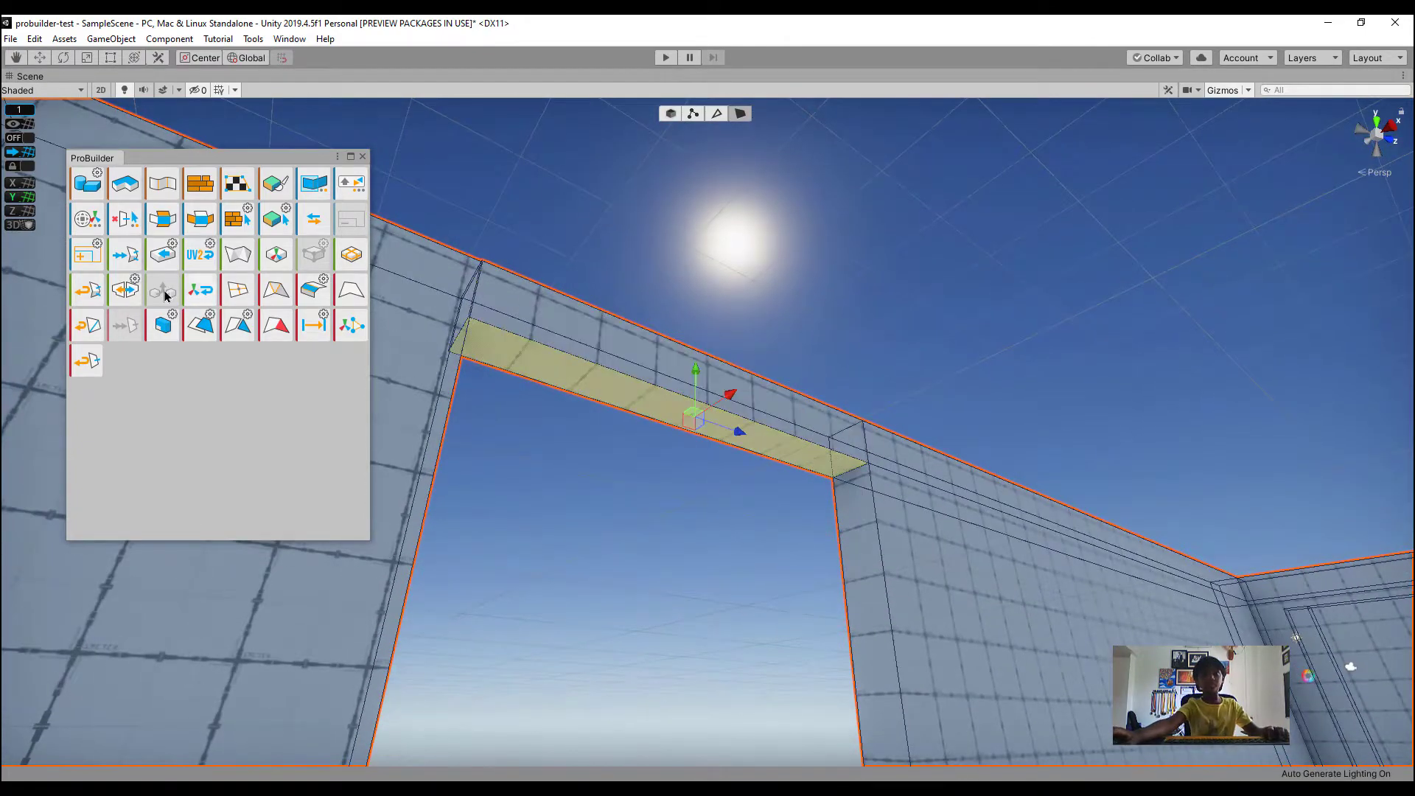
{"action": "left_click", "coordinate": [161, 324]}
{"action": "right_click_drag", "start_coordinate": [663, 366], "coordinate": [590, 597]}
{"action": "scroll", "coordinate": [591, 597], "scroll_direction": "down", "scroll_amount": 5}
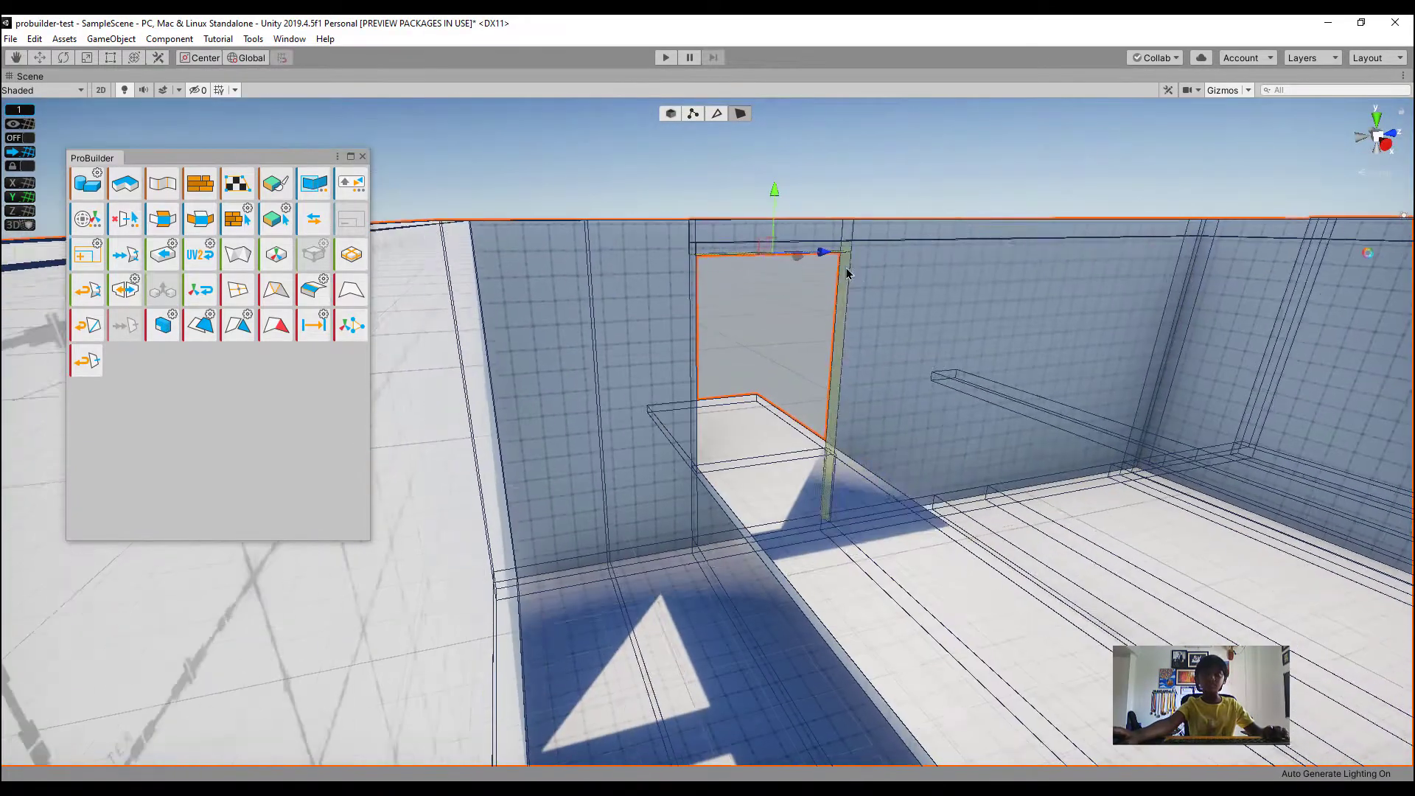
{"action": "left_click_drag", "start_coordinate": [779, 194], "coordinate": [830, 281]}
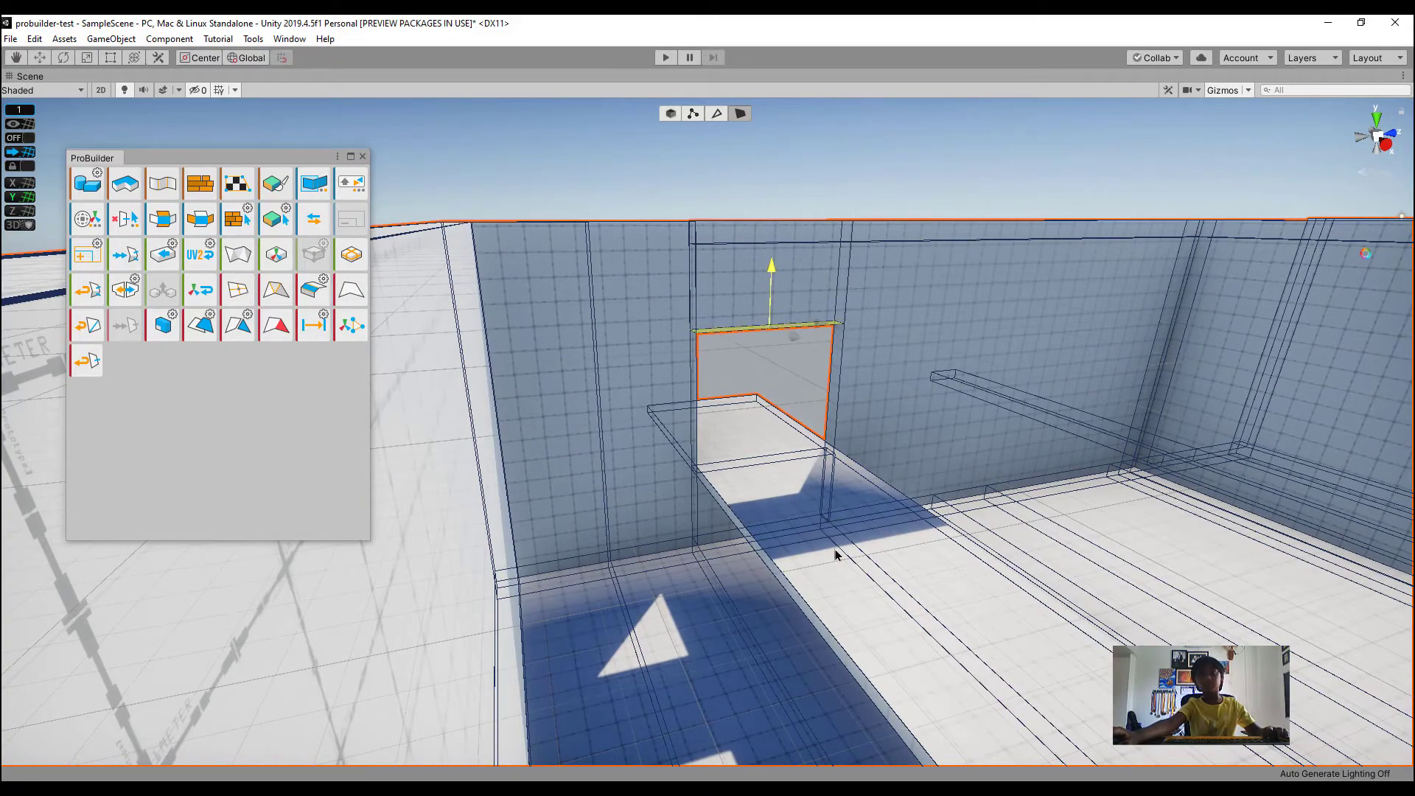
Switch to object selection and add a standard 3D cube at the doorway where the raised walkway passes through
{"action": "left_click_drag", "start_coordinate": [688, 553], "coordinate": [1267, 479], "text": "alt"}
{"action": "left_click", "coordinate": [765, 235]}
{"action": "left_click_drag", "start_coordinate": [777, 224], "coordinate": [872, 450], "text": "alt"}
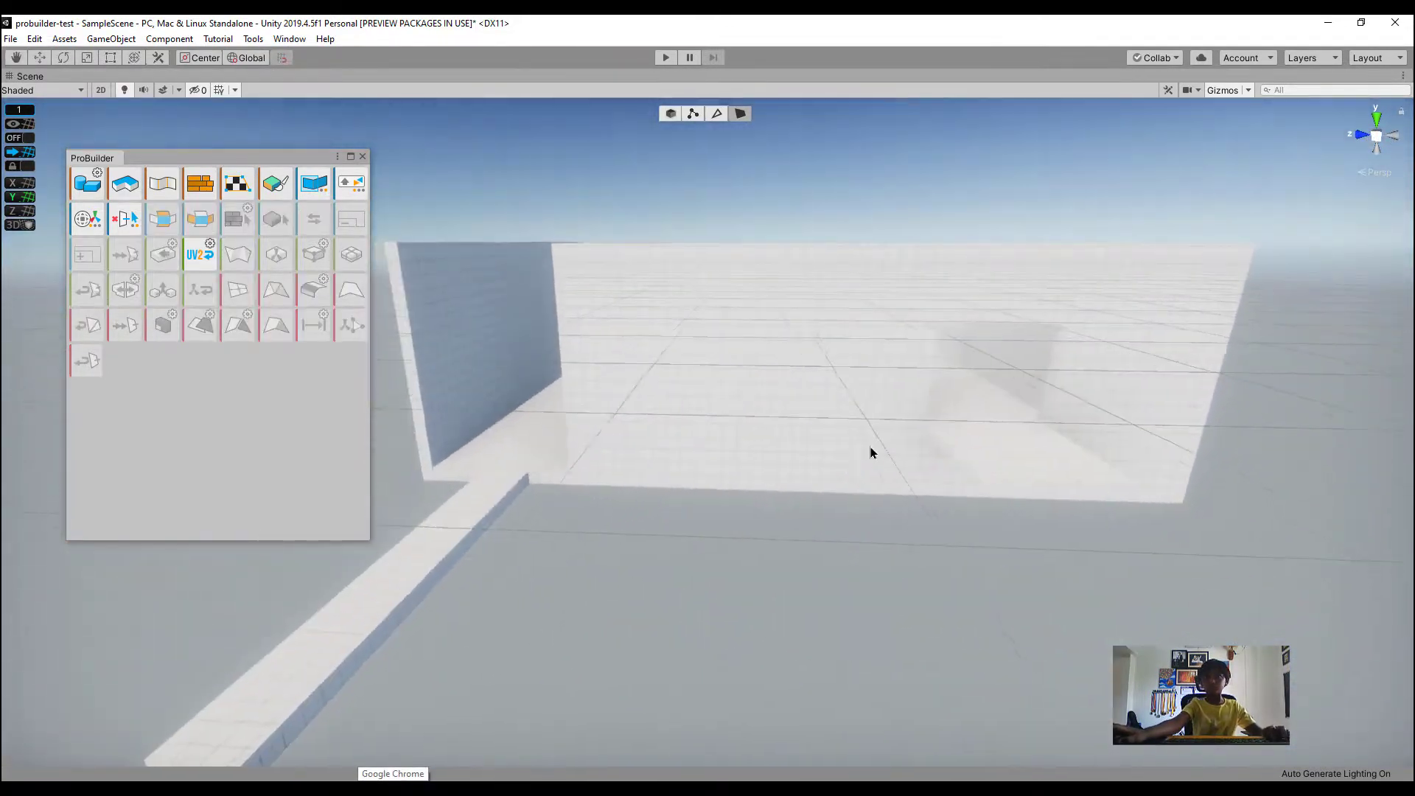
{"action": "right_click_drag", "start_coordinate": [872, 449], "coordinate": [965, 358]}
{"action": "key", "text": "w"}
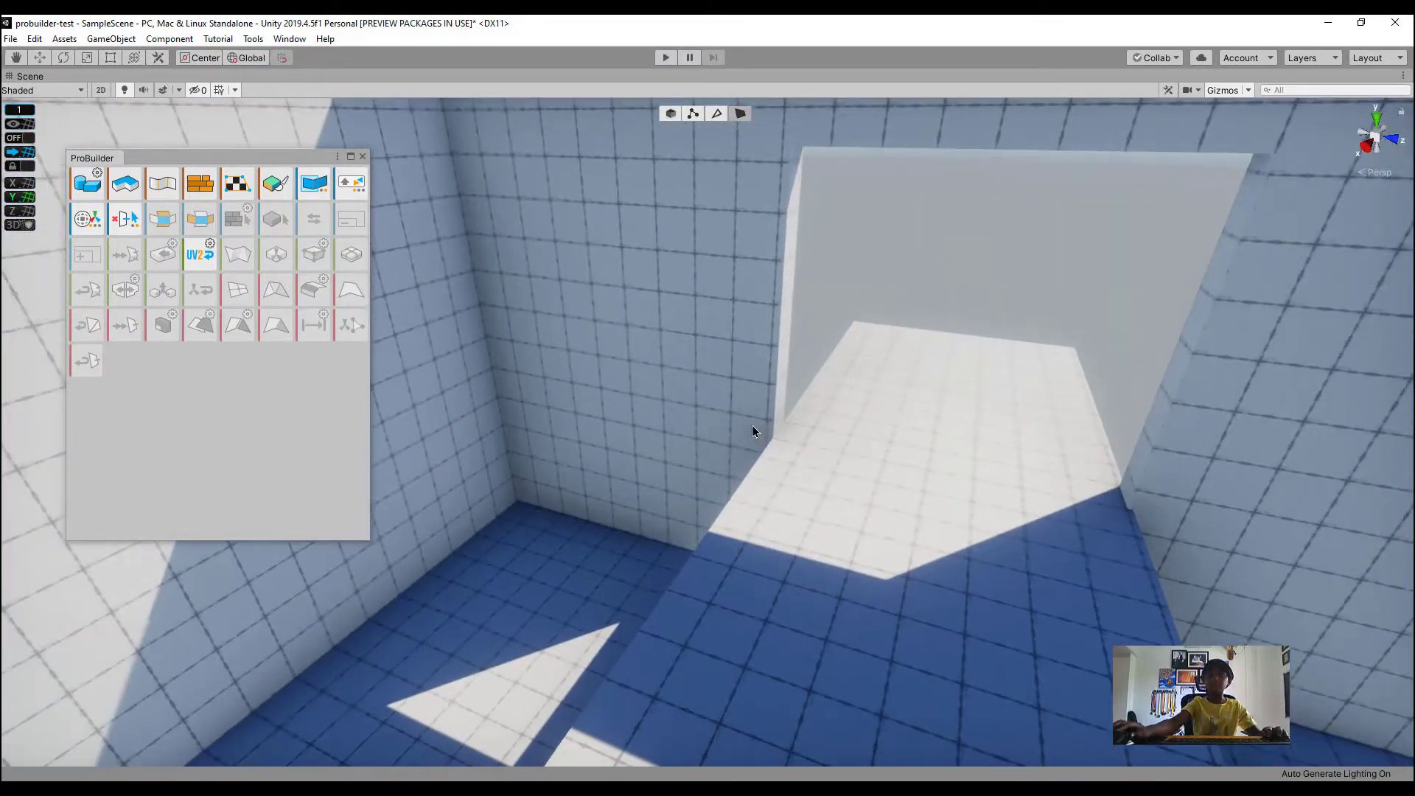
{"action": "left_click", "coordinate": [675, 117]}
{"action": "right_click_drag", "start_coordinate": [647, 394], "coordinate": [765, 370]}
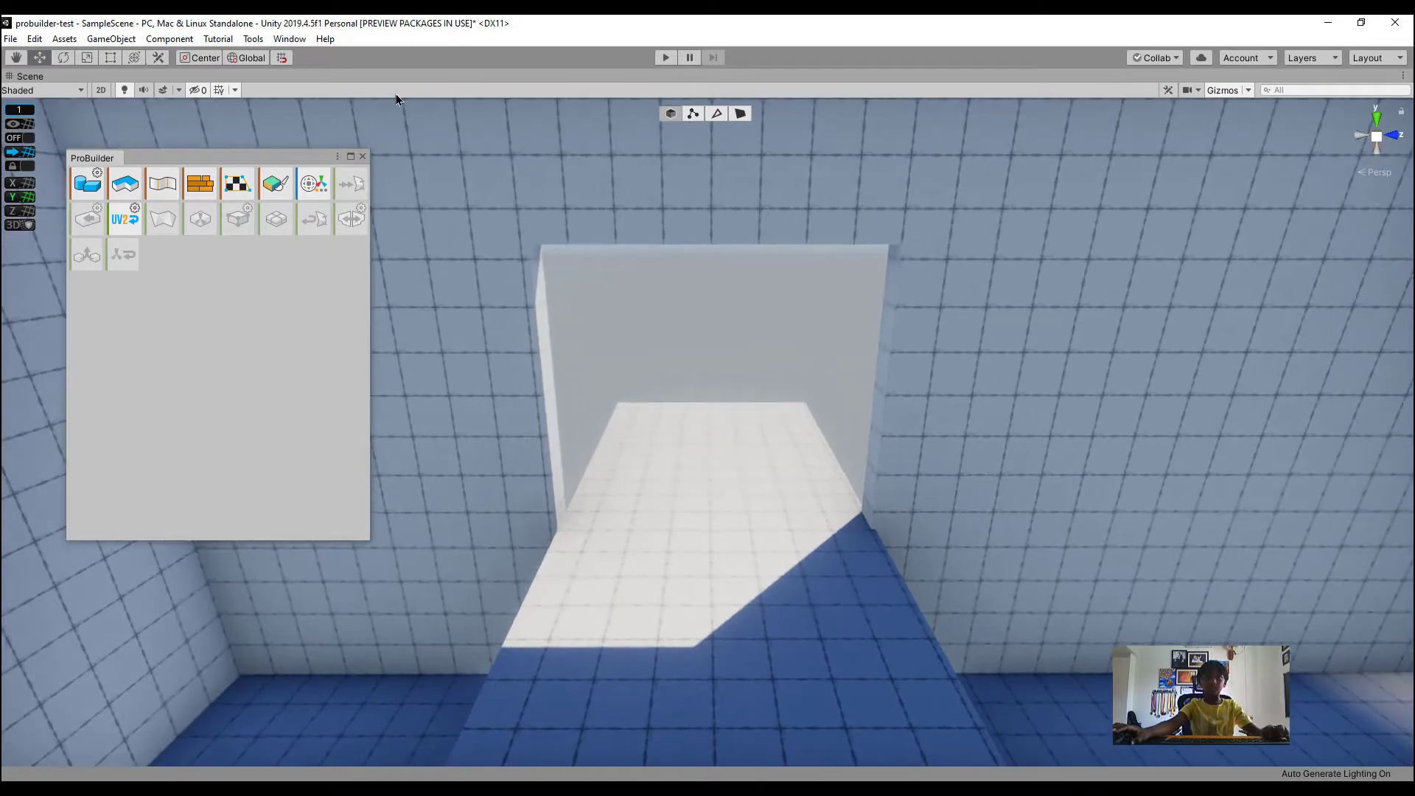
{"action": "left_click", "coordinate": [109, 39]}
{"action": "mouse_move", "coordinate": [164, 90]}
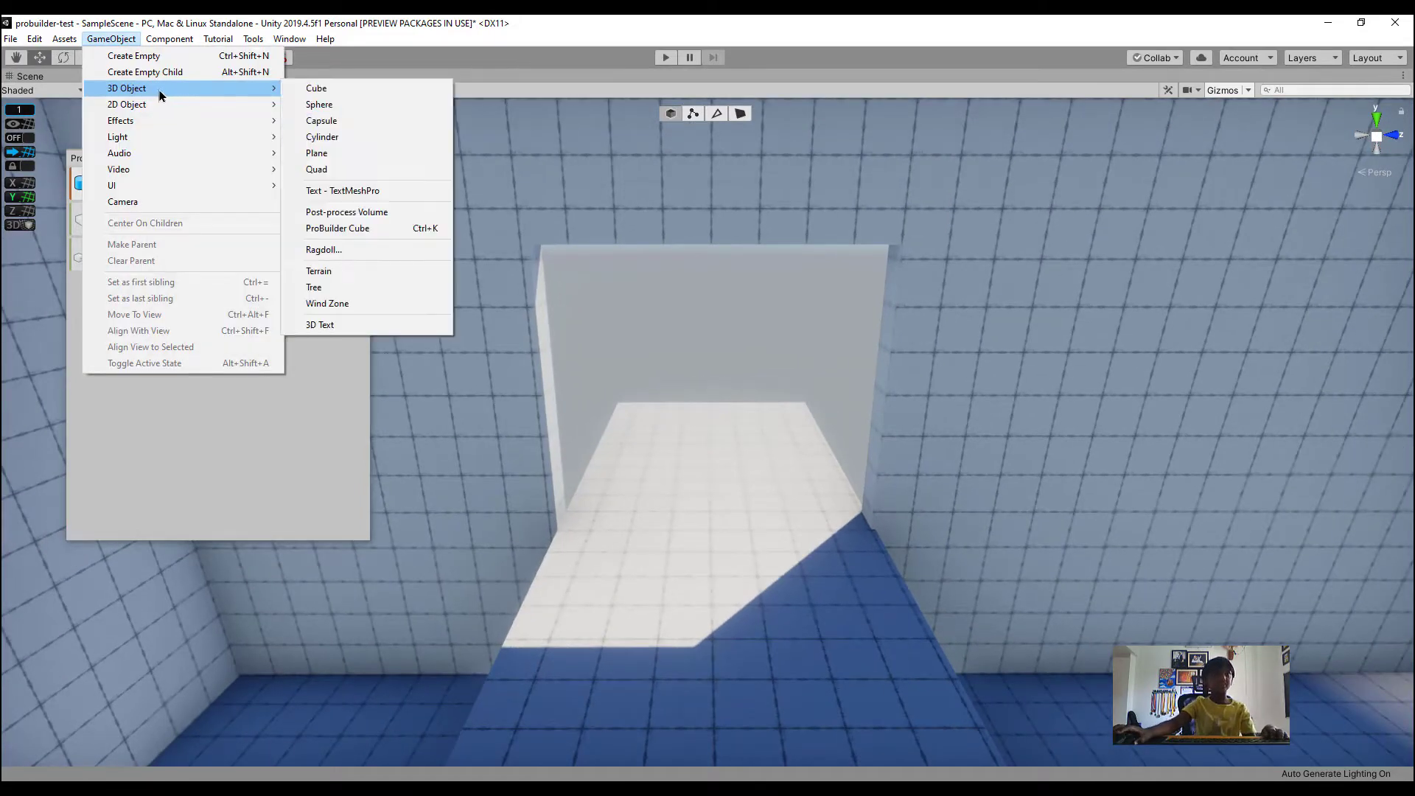
{"action": "left_click", "coordinate": [325, 89]}
{"action": "scroll", "coordinate": [806, 437], "scroll_direction": "down", "scroll_amount": 5}
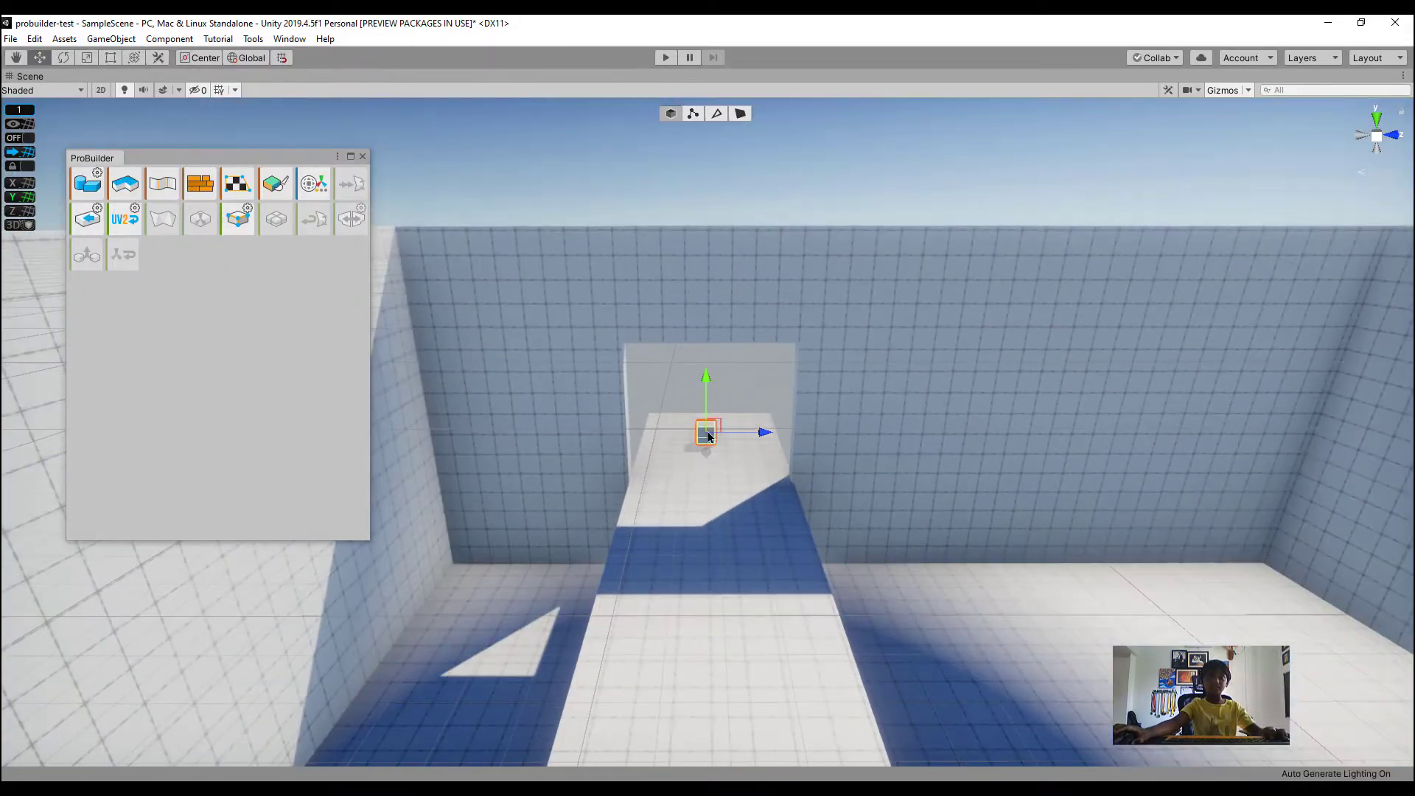
Scale the cube into a thin panel about 0.05 thick and 8.25 wide, spanning the doorway
{"action": "key", "text": "f"}
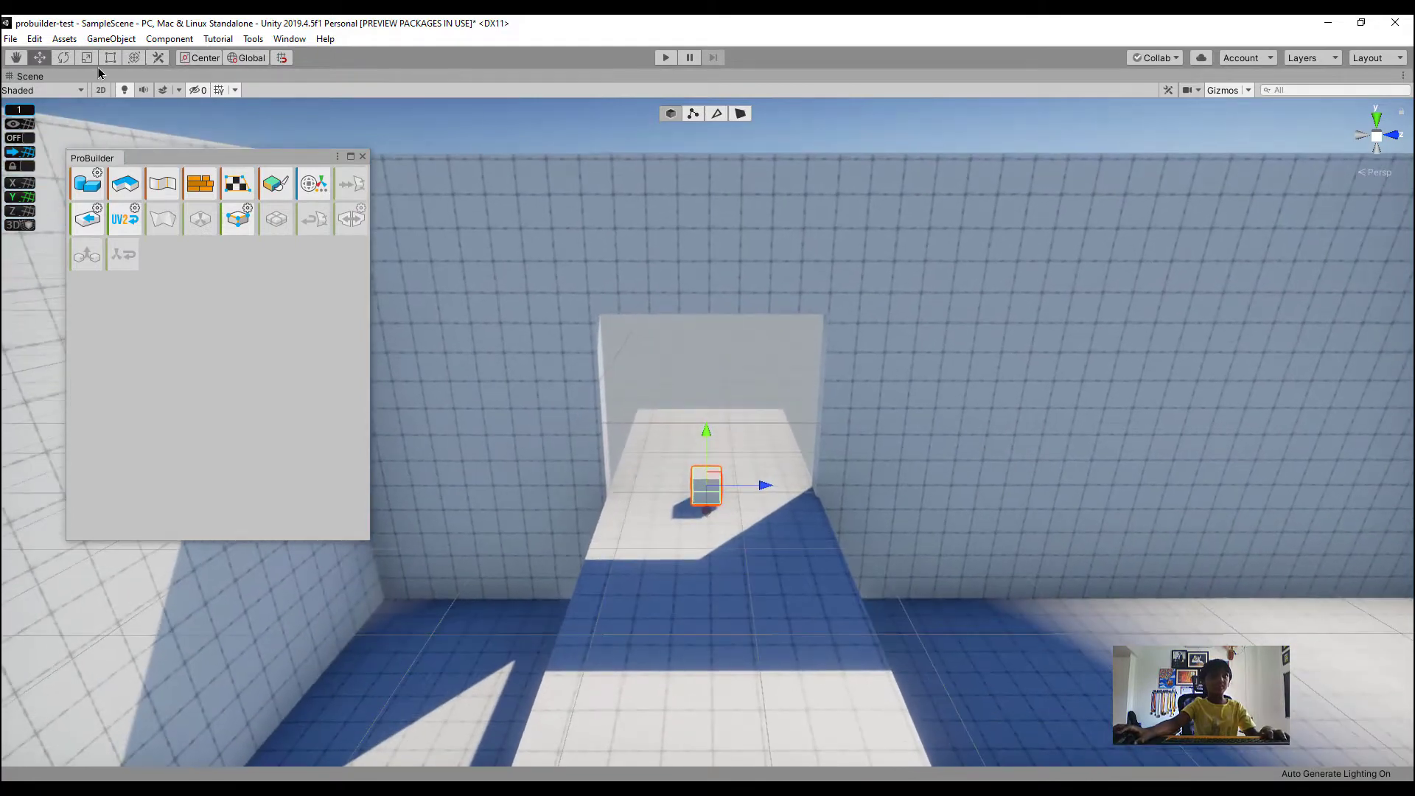
{"action": "key", "text": "r"}
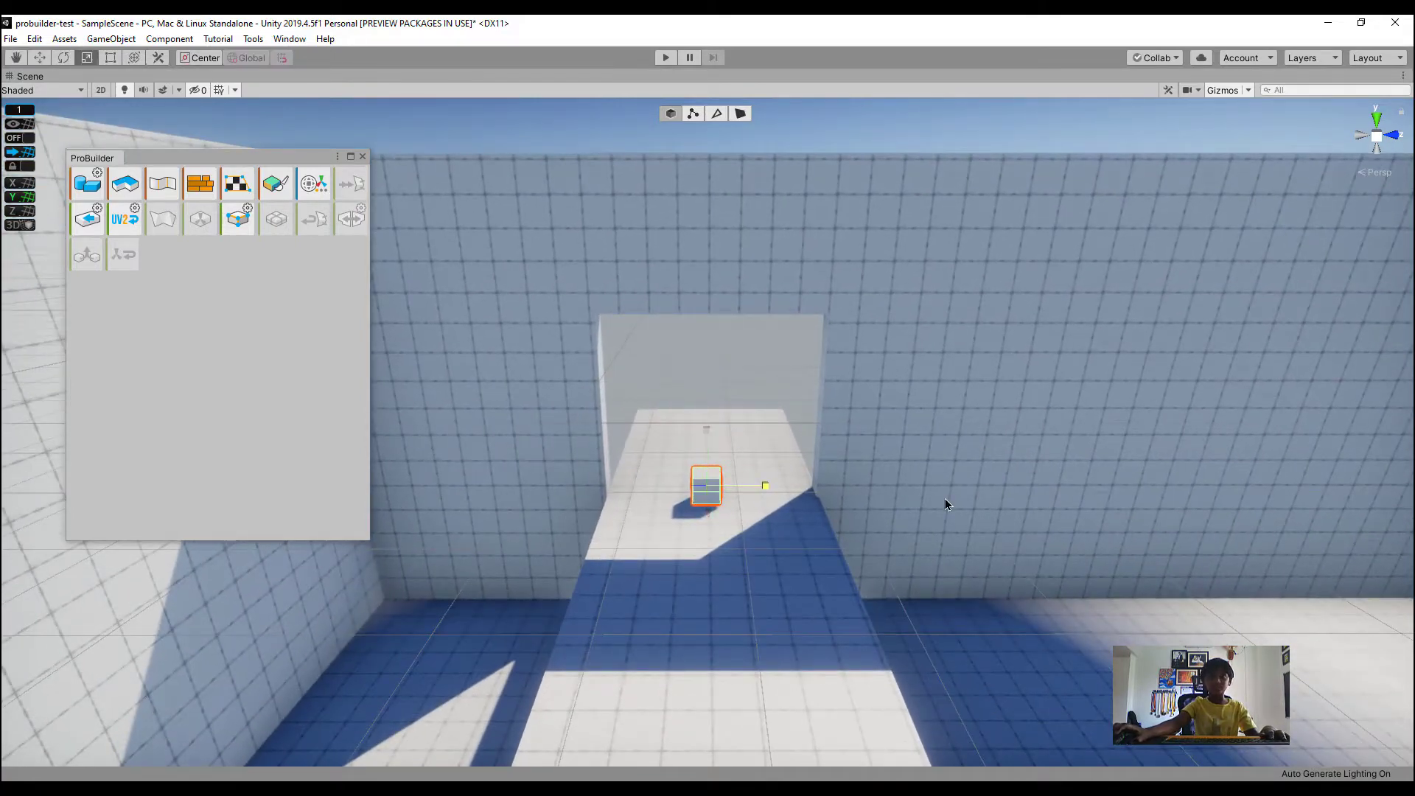
{"action": "left_click_drag", "start_coordinate": [947, 504], "coordinate": [1024, 277]}
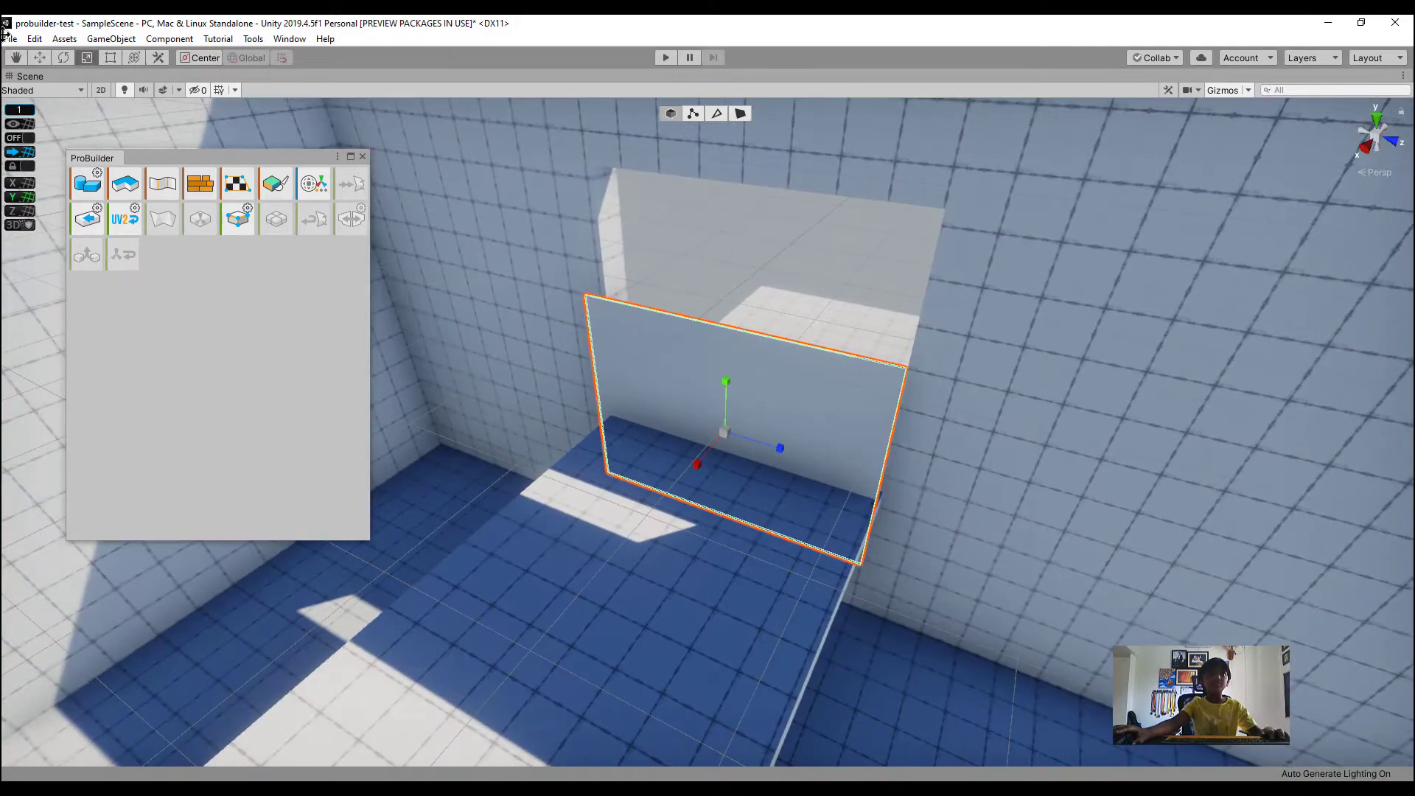
Move the thin panel up and back so it stands on the walkway inside the doorway
{"action": "left_click", "coordinate": [48, 59]}
{"action": "left_click_drag", "start_coordinate": [726, 387], "coordinate": [762, 329]}
{"action": "mouse_move", "coordinate": [705, 392]}
{"action": "left_mouse_down"}
{"action": "mouse_move", "coordinate": [740, 382]}
{"action": "mouse_move", "coordinate": [726, 392]}
{"action": "left_mouse_up"}
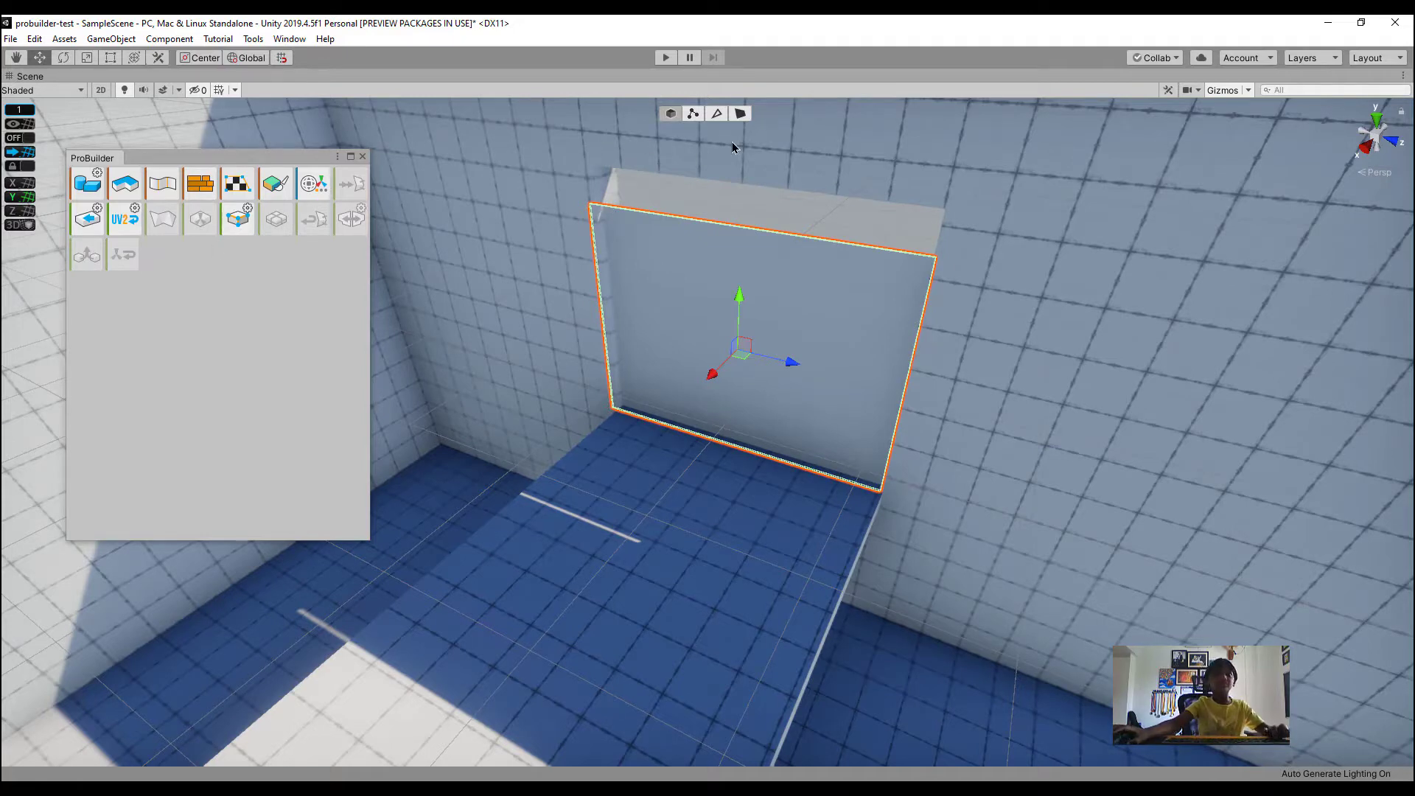
Stretch the panel's top edge with the Rect tool to fill the doorway, making it about 6.97 high
{"action": "left_click", "coordinate": [112, 59]}
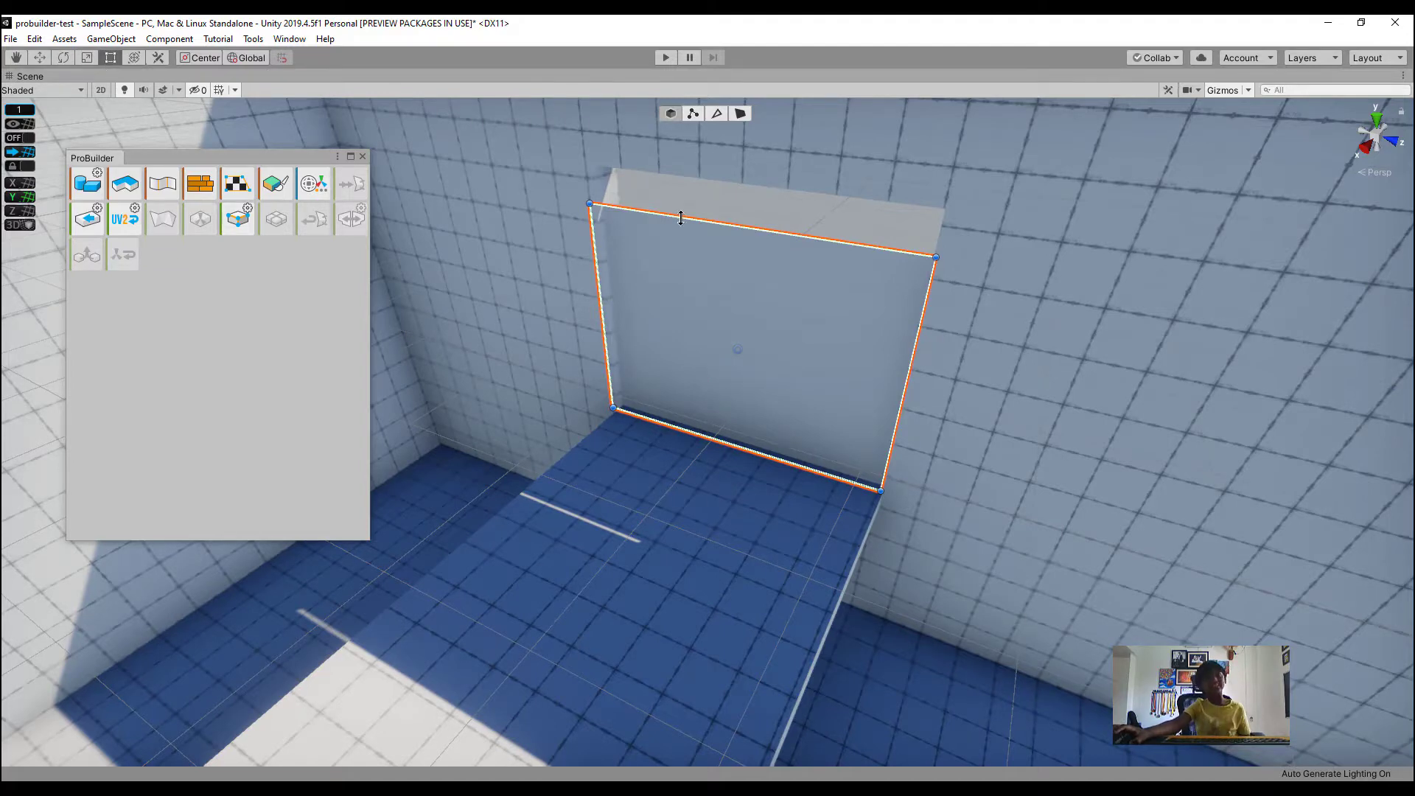
{"action": "left_click_drag", "start_coordinate": [680, 218], "coordinate": [712, 178]}
{"action": "key", "text": "s"}
{"action": "right_click_drag", "start_coordinate": [713, 177], "coordinate": [849, 251]}
{"action": "key", "text": "w"}
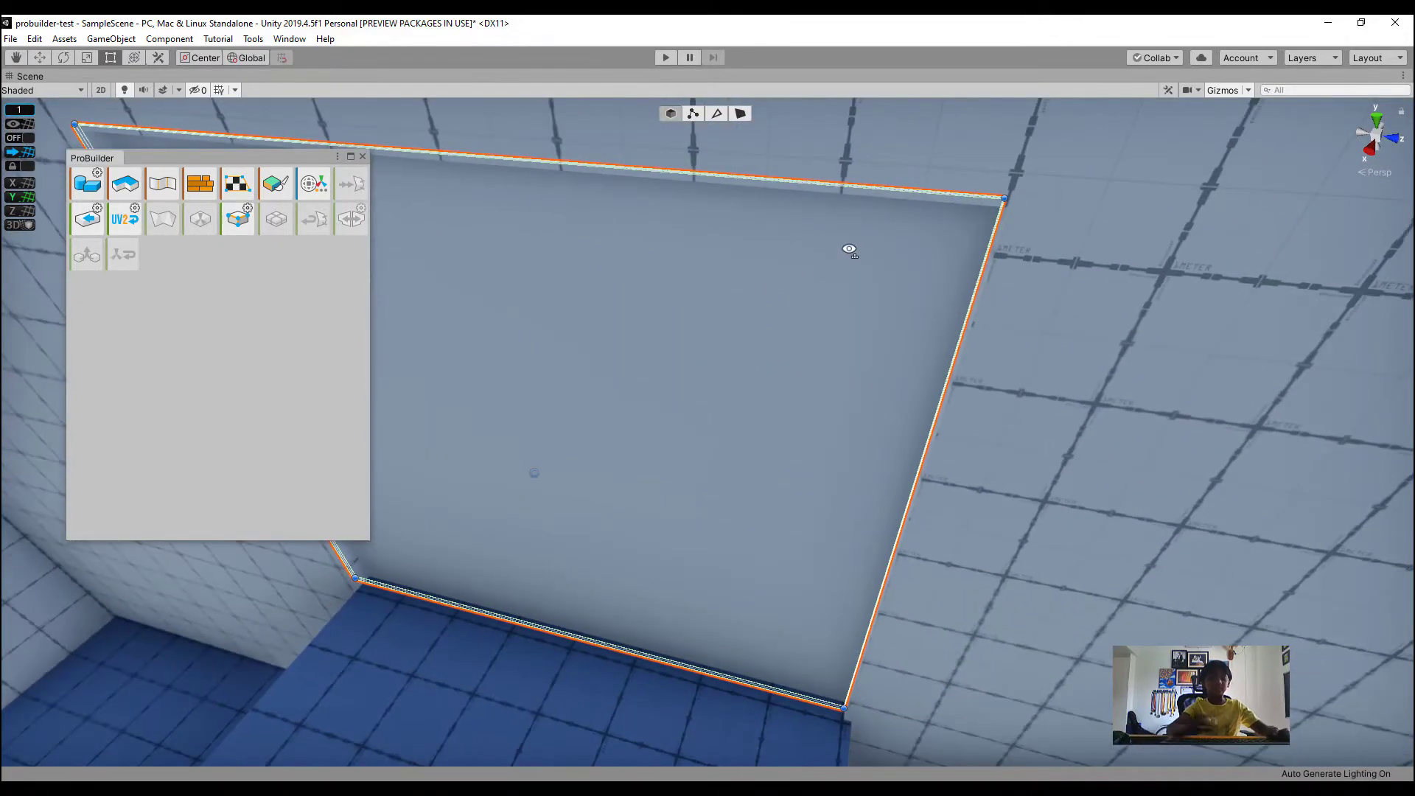
Restore the full editor layout from the maximized scene view and close the ProBuilder window
{"action": "key", "text": "shift+space"}
{"action": "key", "text": "s"}
{"action": "right_click_drag", "start_coordinate": [692, 303], "coordinate": [693, 303]}
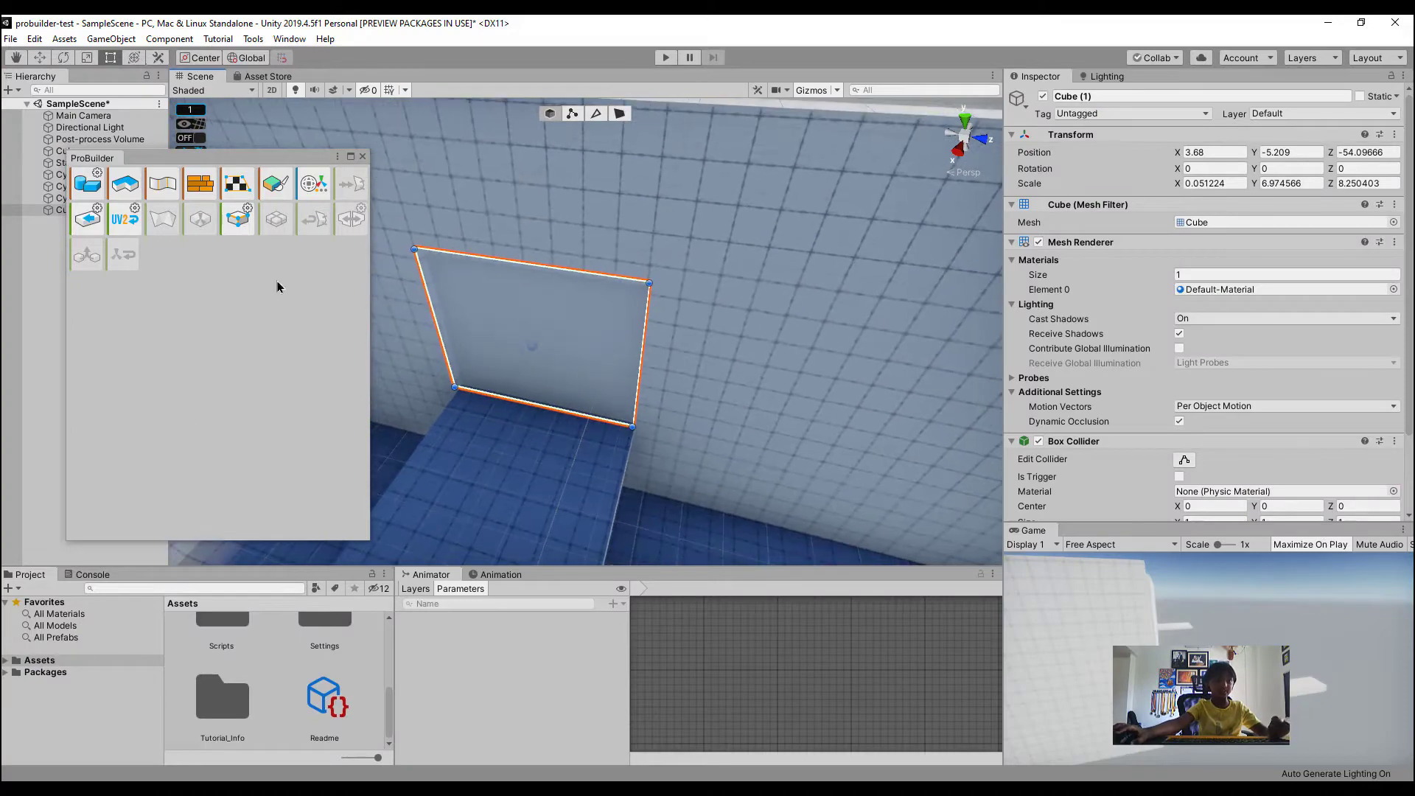
{"action": "left_click", "coordinate": [362, 156]}
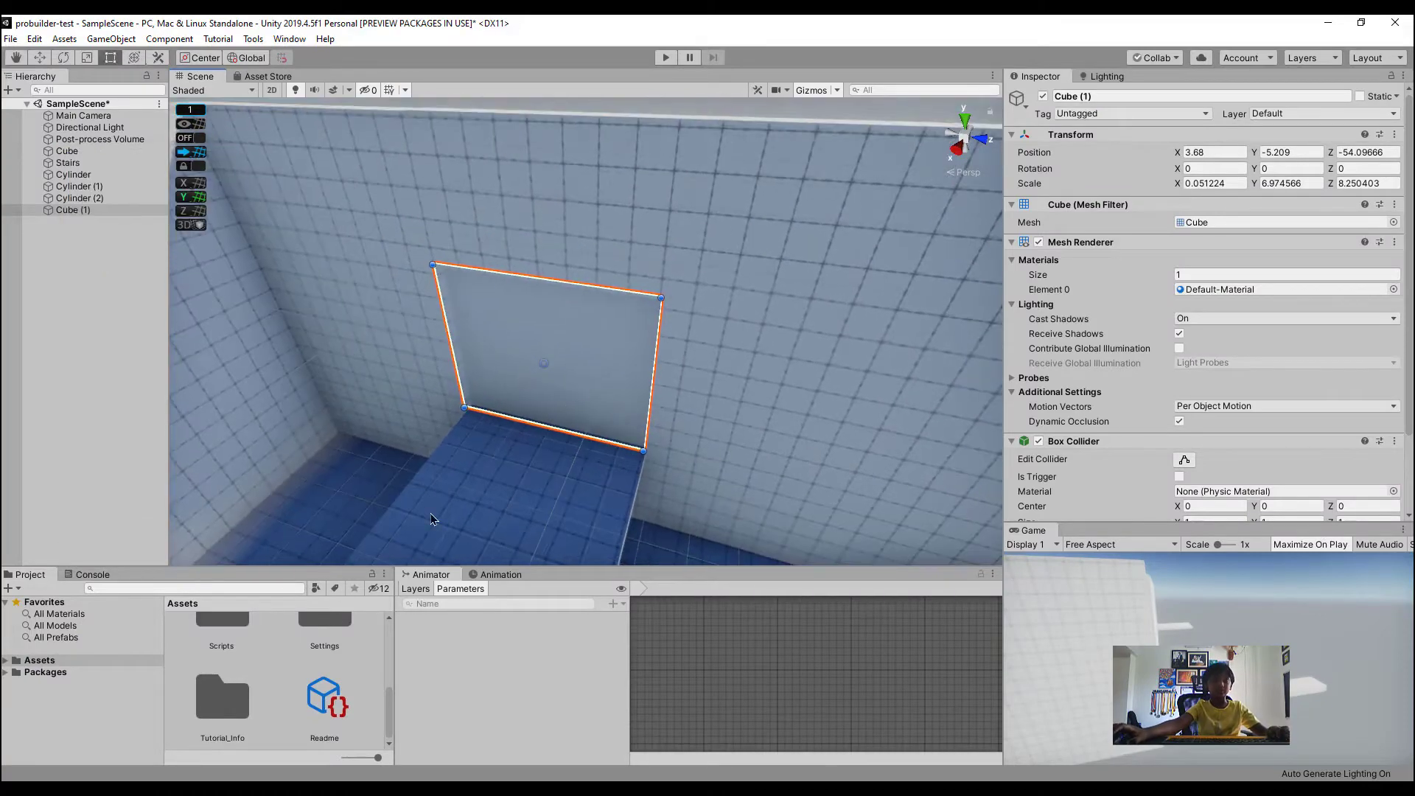
Find the Materials folder in the project's assets and open it
{"action": "scroll", "coordinate": [302, 693], "scroll_direction": "up", "scroll_amount": 3}
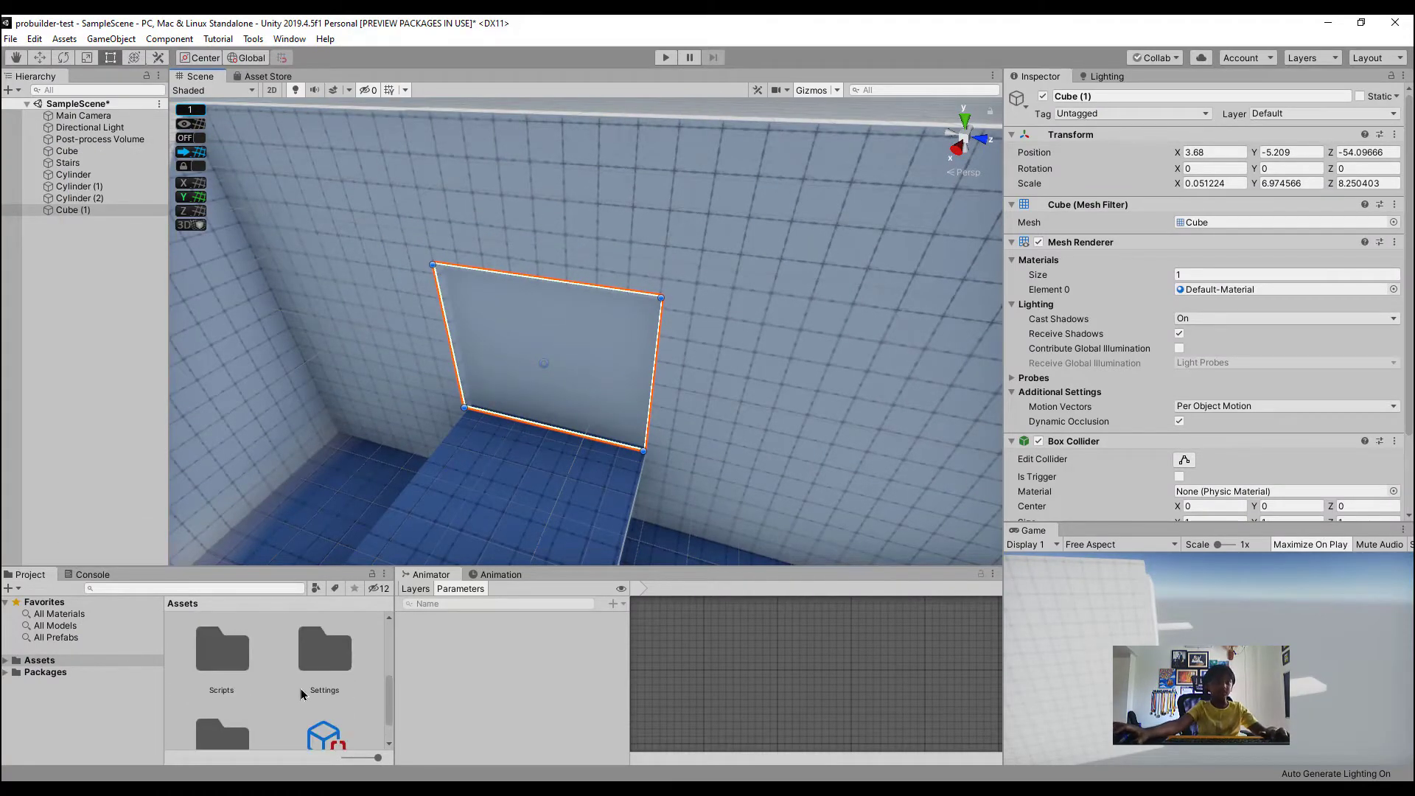
{"action": "scroll", "coordinate": [303, 693], "scroll_direction": "down", "scroll_amount": 2}
{"action": "scroll", "coordinate": [301, 693], "scroll_direction": "up", "scroll_amount": 3}
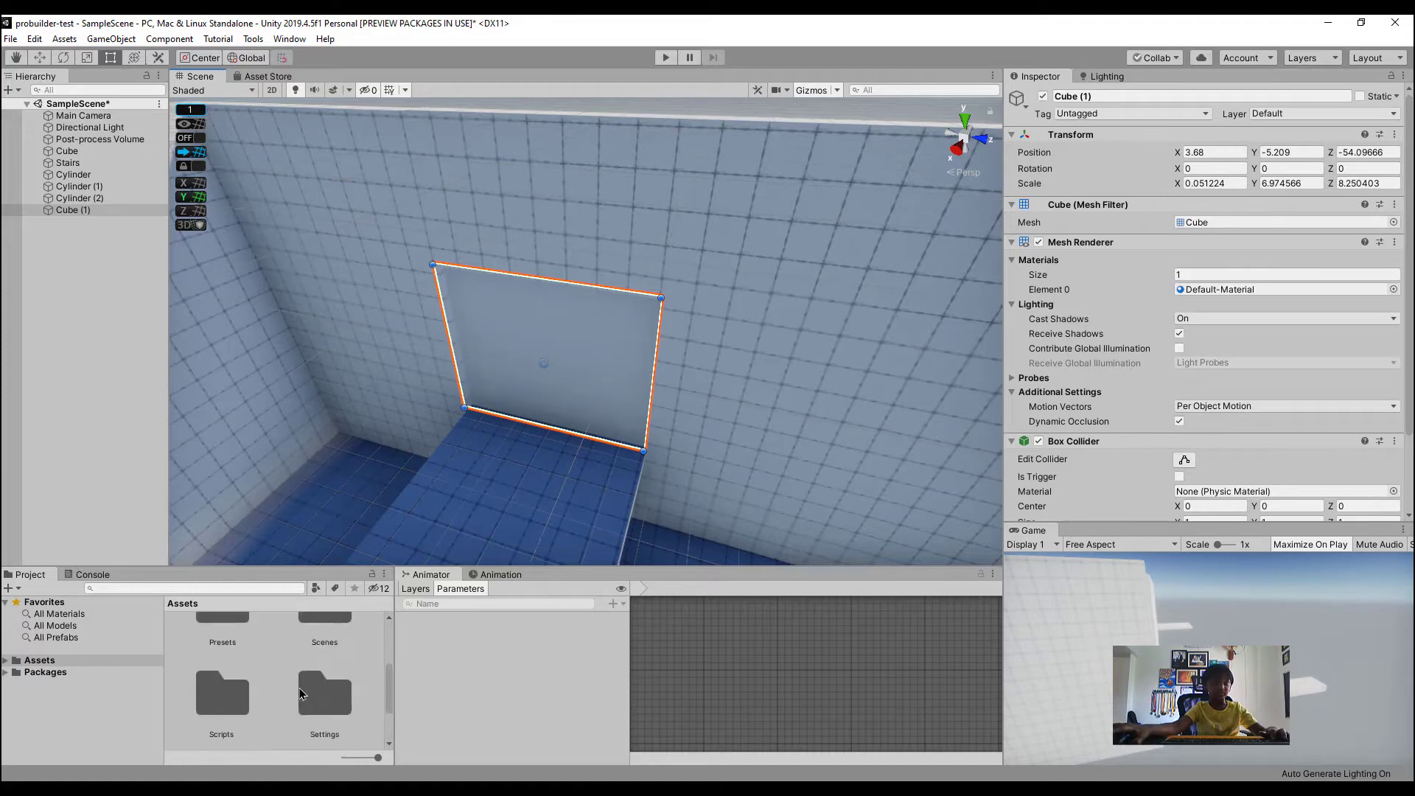
{"action": "scroll", "coordinate": [301, 694], "scroll_direction": "up", "scroll_amount": 1}
{"action": "double_click", "coordinate": [325, 657]}
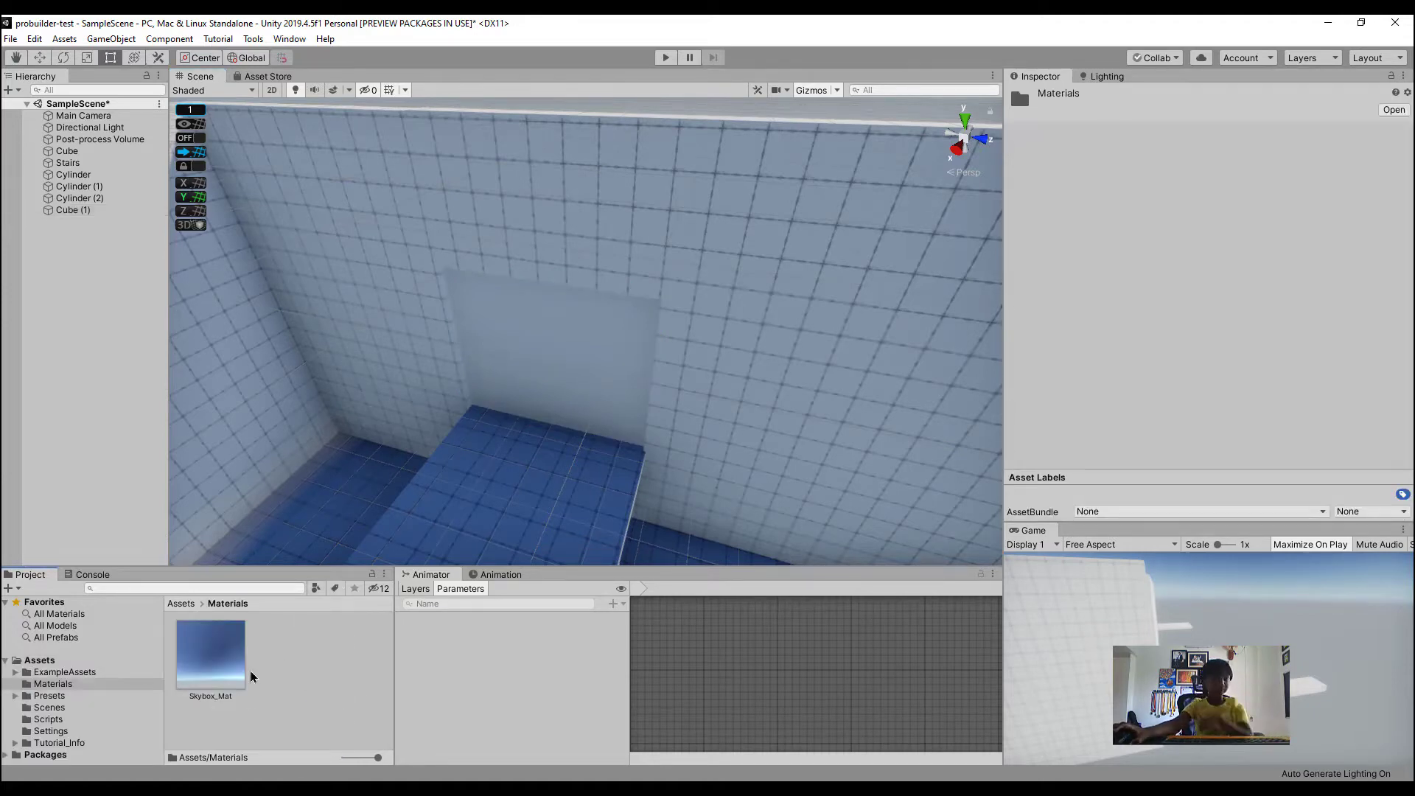
Create a new material in the Materials folder and name it Glass
{"action": "right_click", "coordinate": [279, 712]}
{"action": "right_click", "coordinate": [268, 739]}
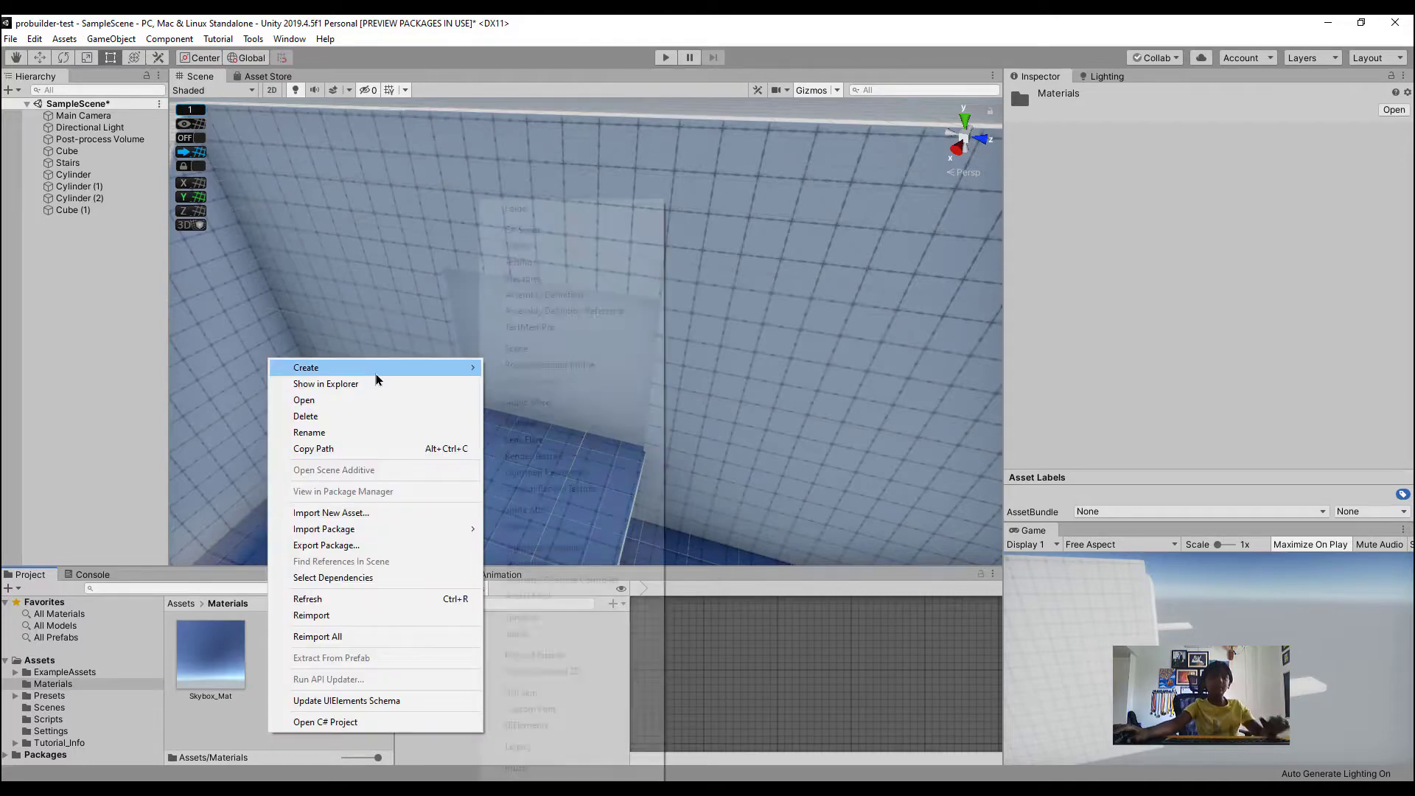
{"action": "mouse_move", "coordinate": [375, 368]}
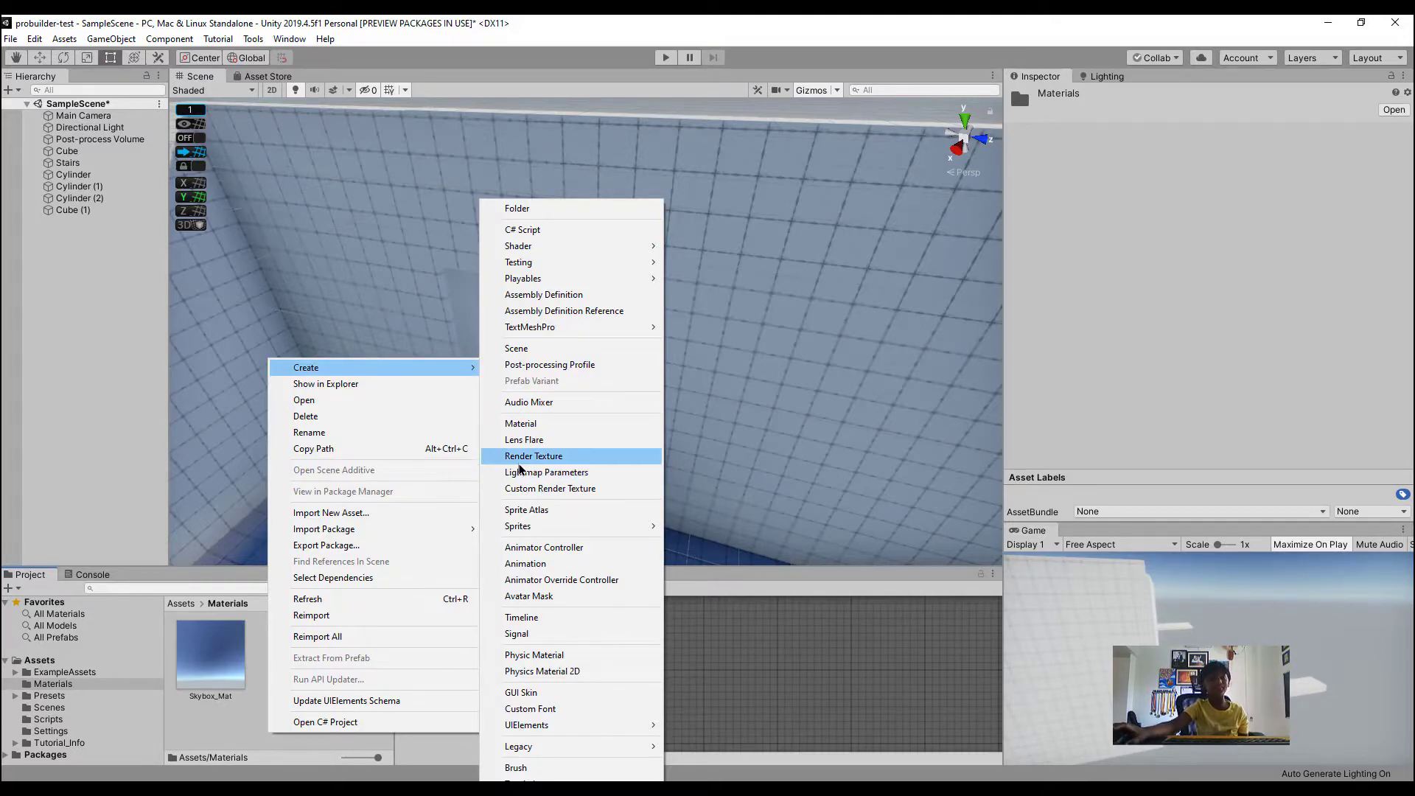
{"action": "left_click", "coordinate": [569, 426]}
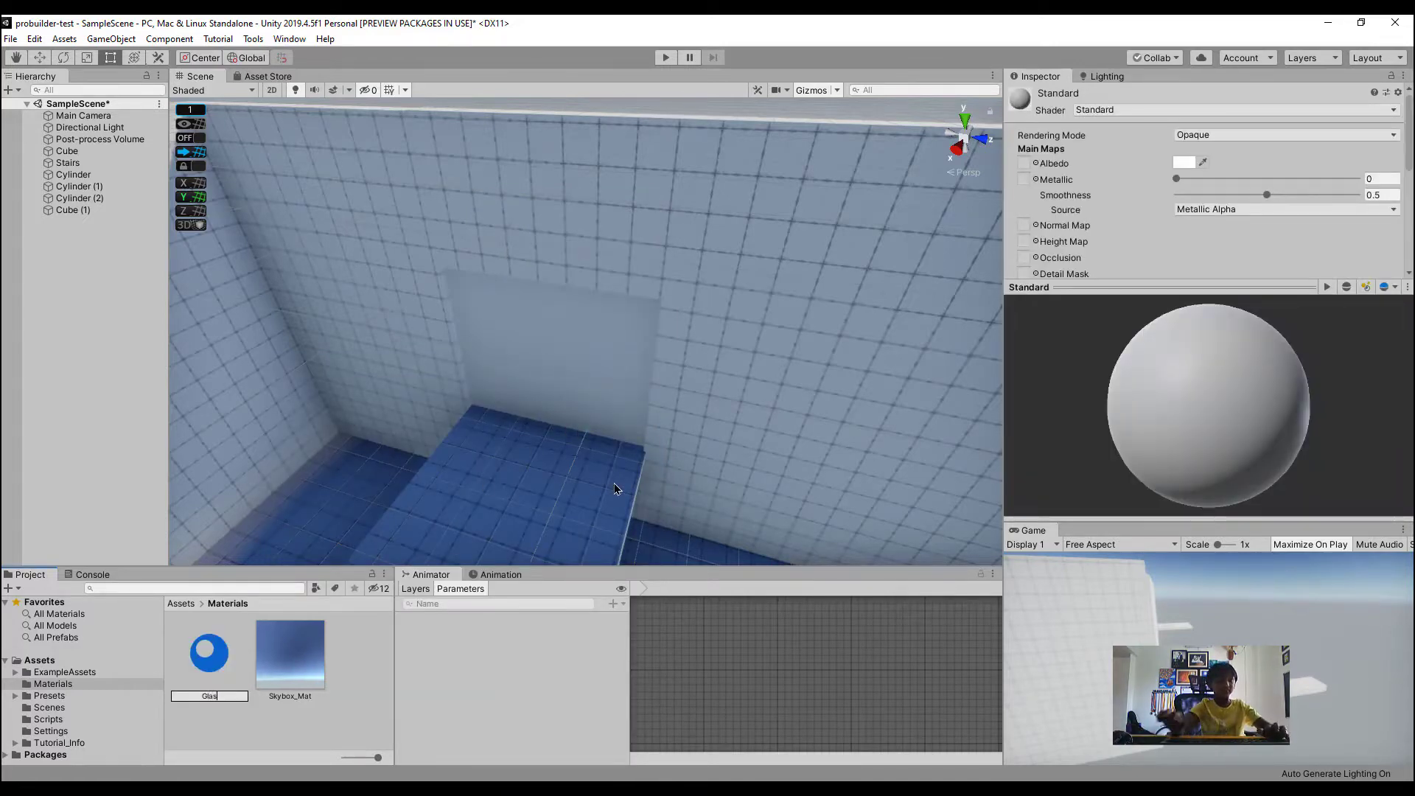
{"action": "key", "text": "Return"}
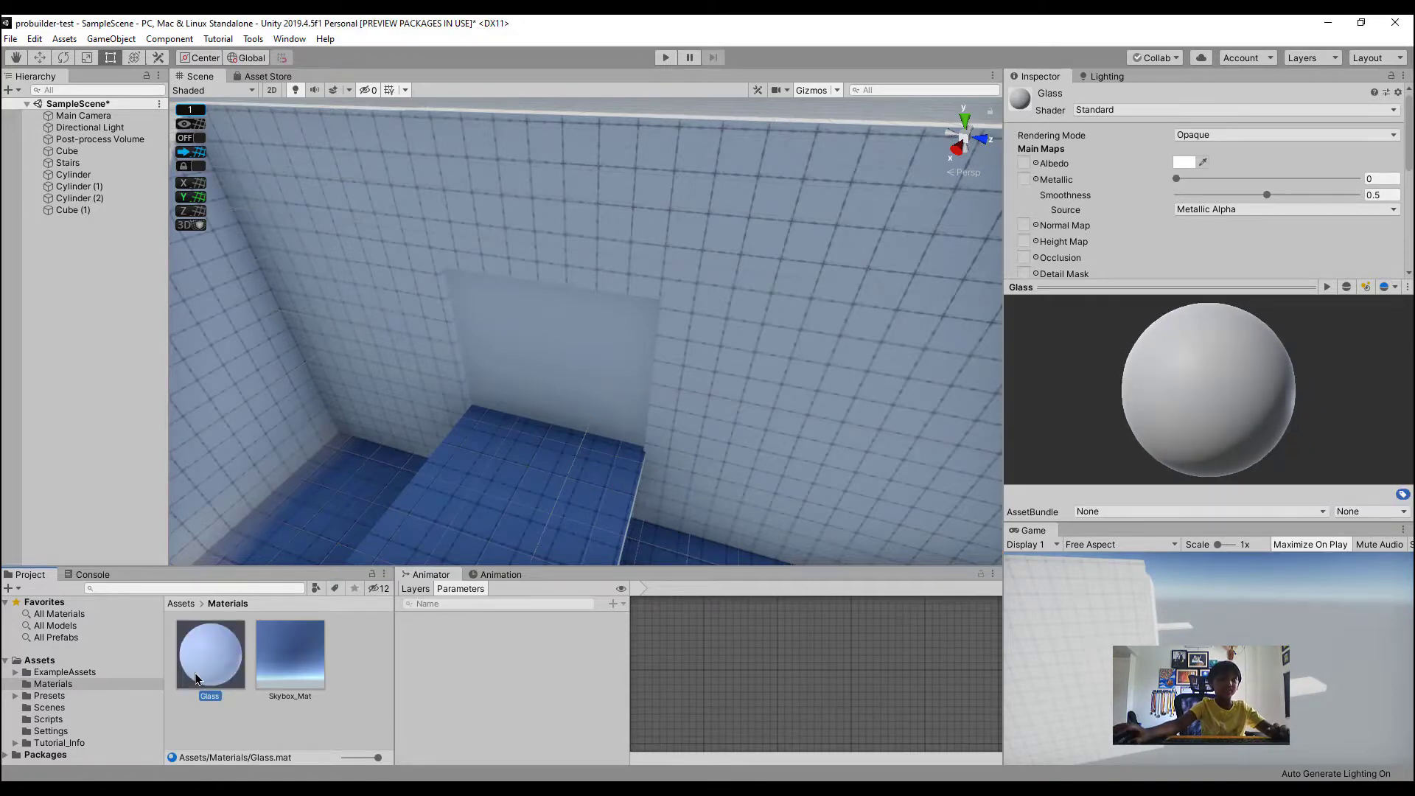
Apply the Glass material to the doorway panel and set the material's rendering mode to Transparent
{"action": "left_click_drag", "start_coordinate": [411, 449], "coordinate": [553, 335]}
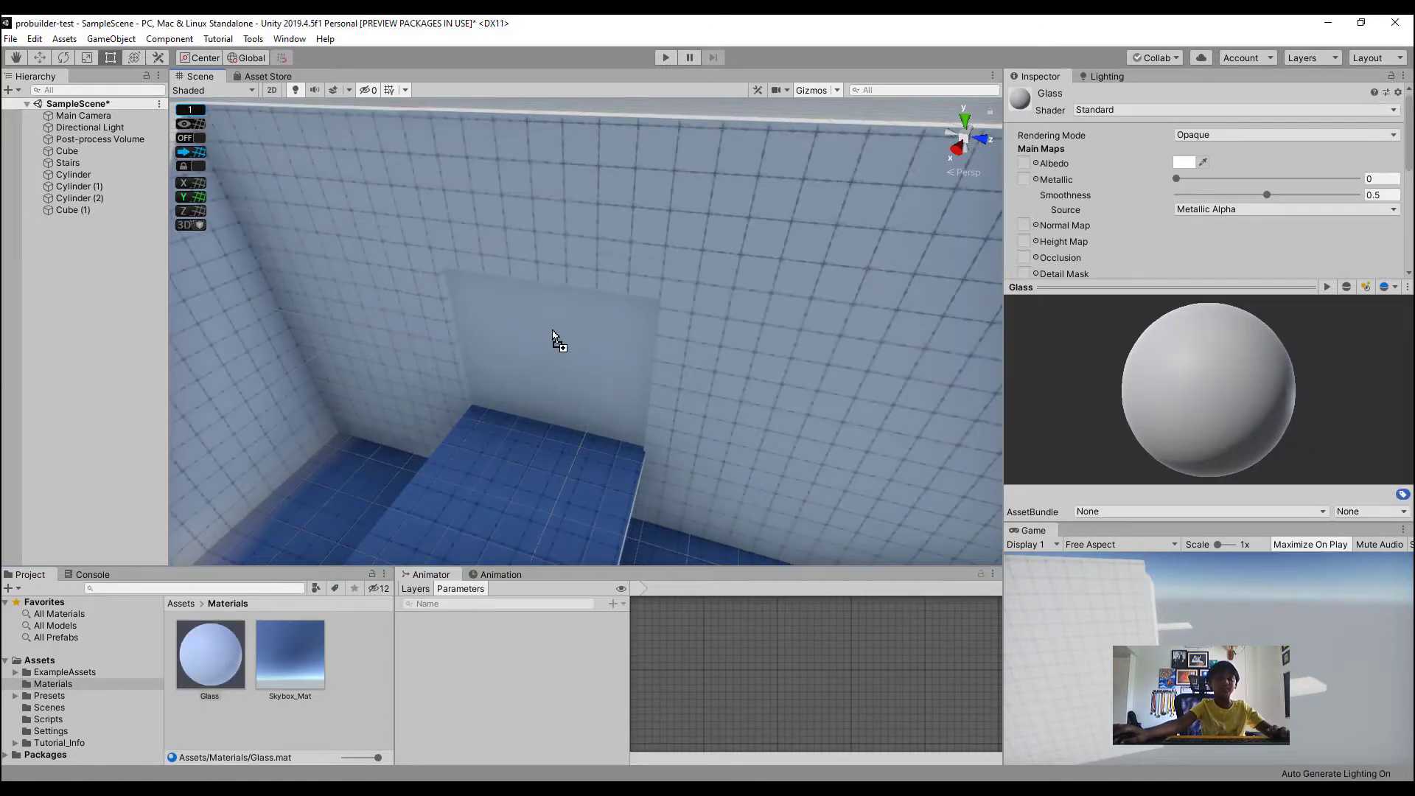
{"action": "left_click", "coordinate": [553, 336]}
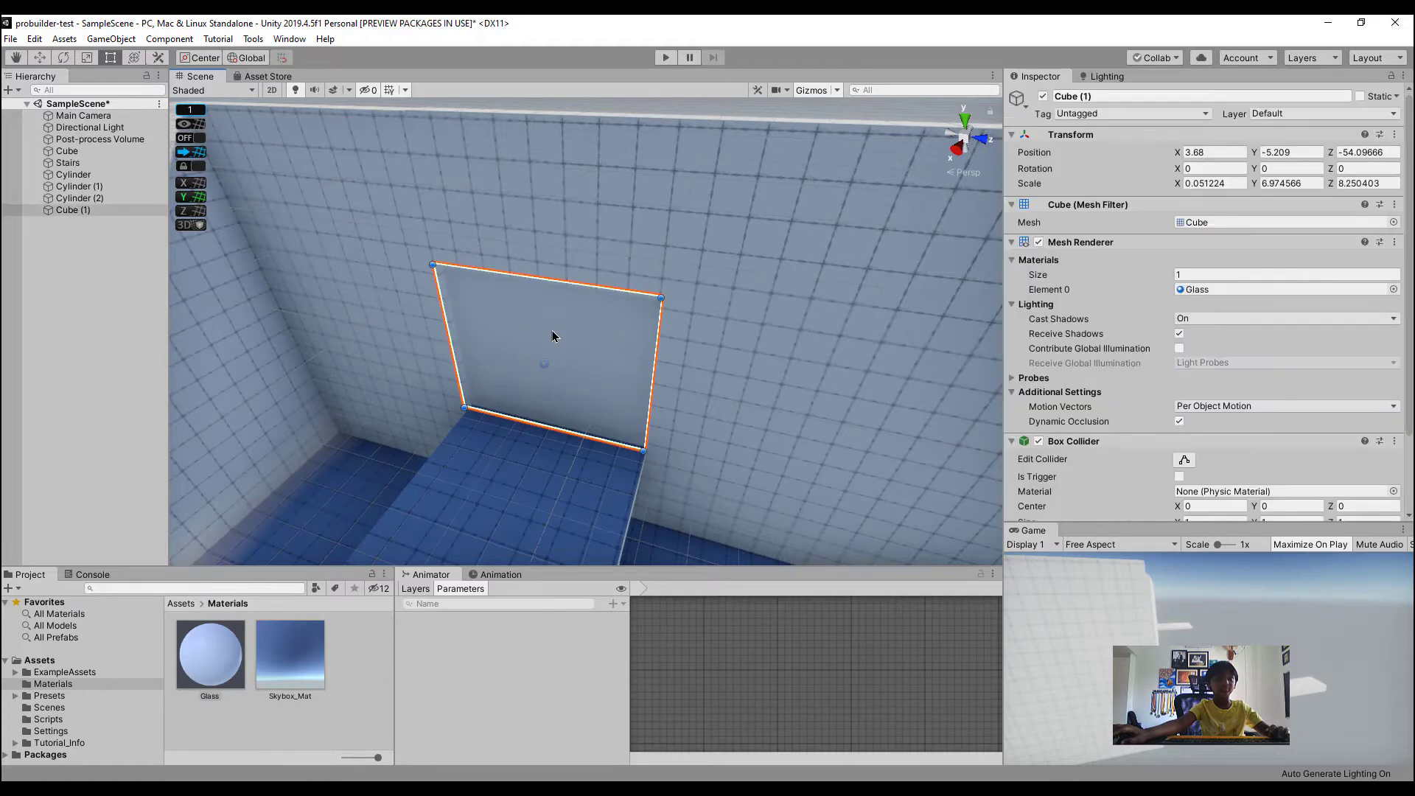
{"action": "left_click", "coordinate": [214, 663]}
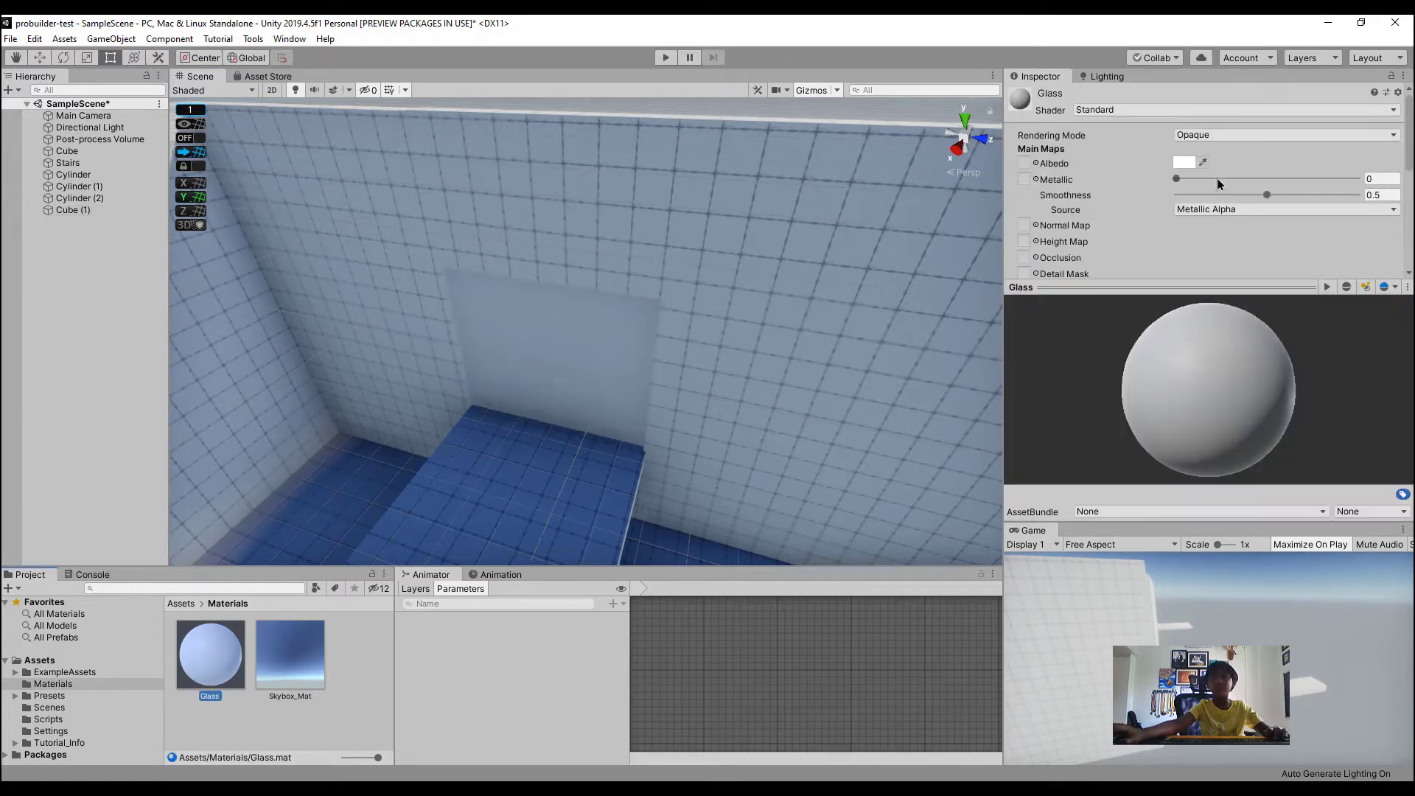
{"action": "left_click", "coordinate": [1239, 135]}
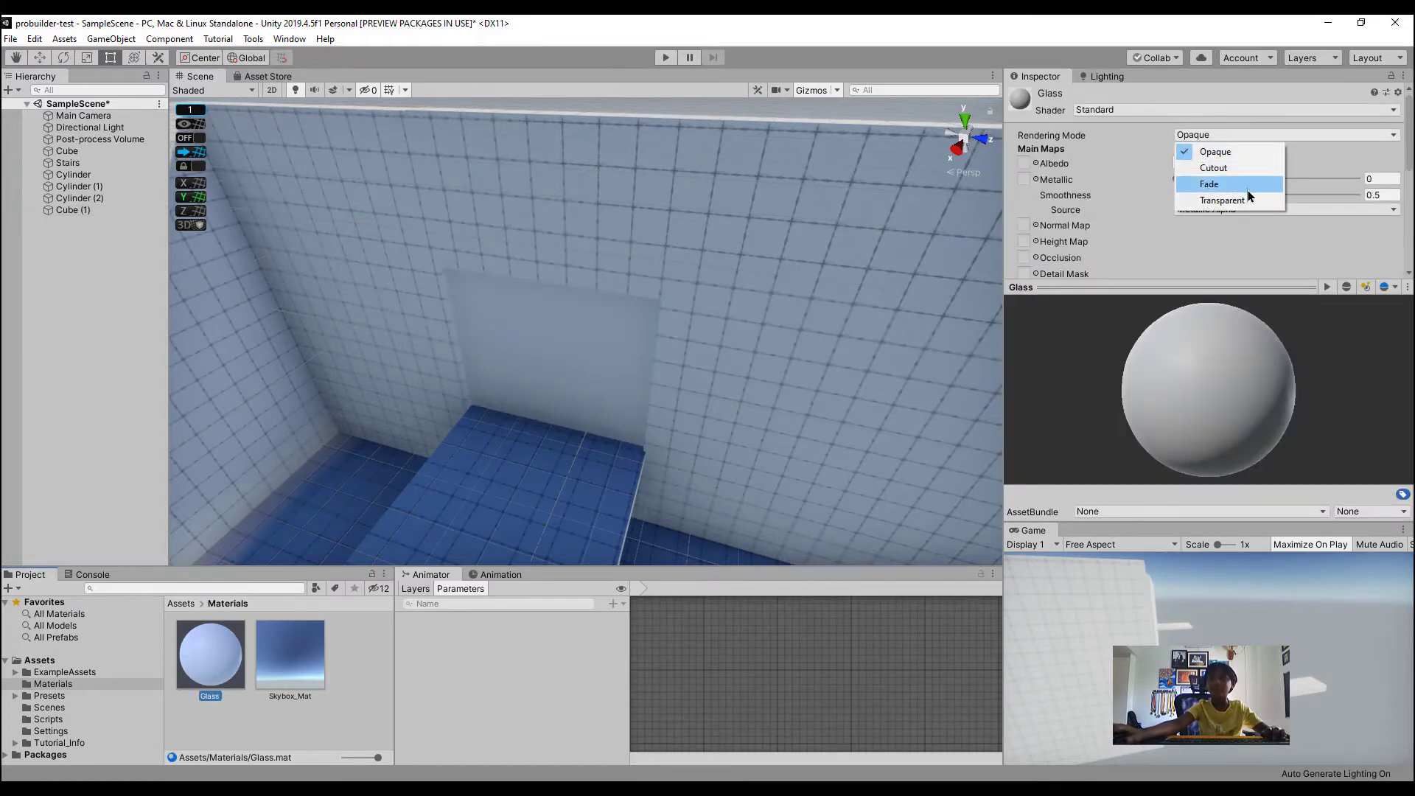
{"action": "left_click", "coordinate": [1255, 203]}
{"action": "left_click_drag", "start_coordinate": [594, 338], "coordinate": [507, 333], "text": "alt"}
{"action": "right_click_drag", "start_coordinate": [507, 333], "coordinate": [569, 304]}
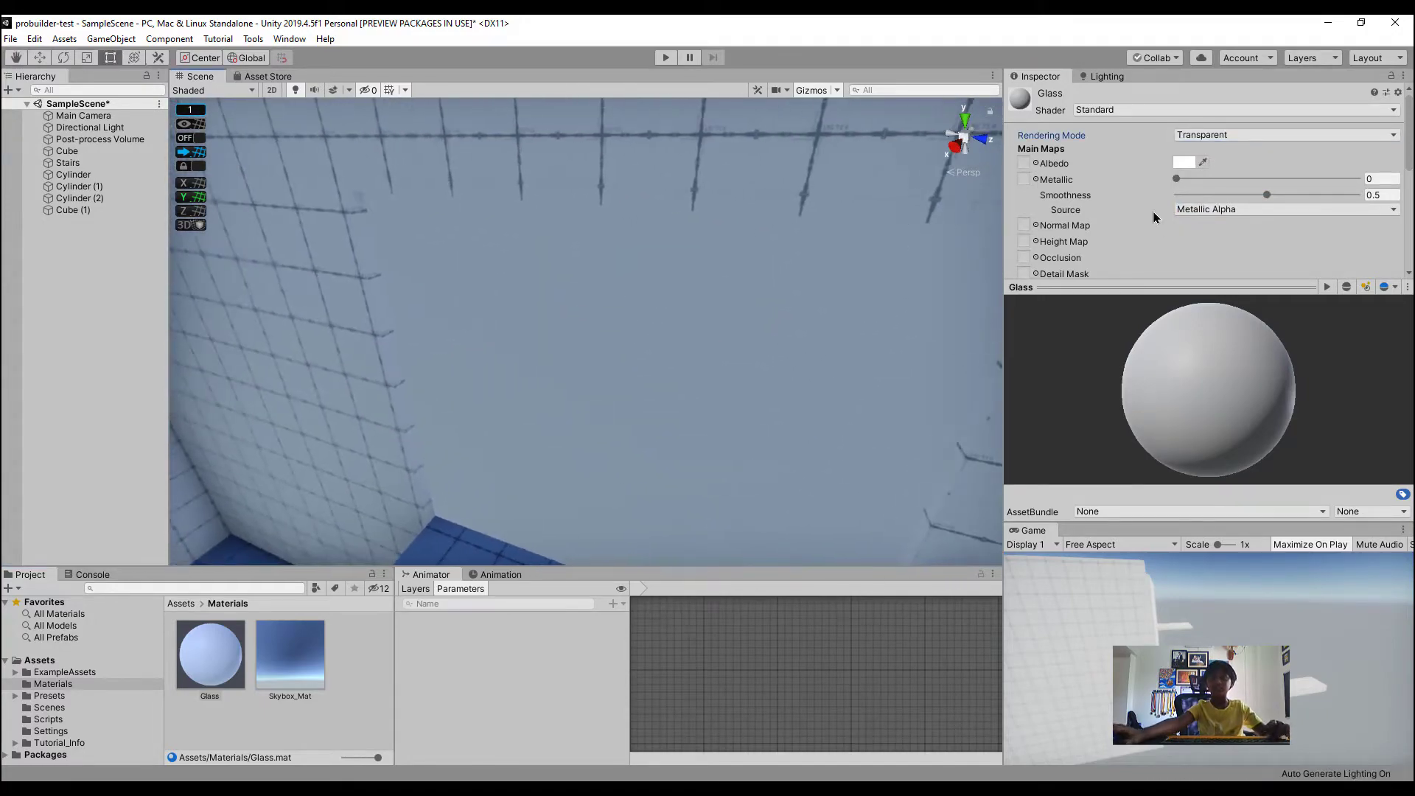
Raise the Glass material's smoothness to 1
{"action": "scroll", "coordinate": [1183, 173], "scroll_direction": "down", "scroll_amount": 3}
{"action": "scroll", "coordinate": [1191, 180], "scroll_direction": "up", "scroll_amount": 3}
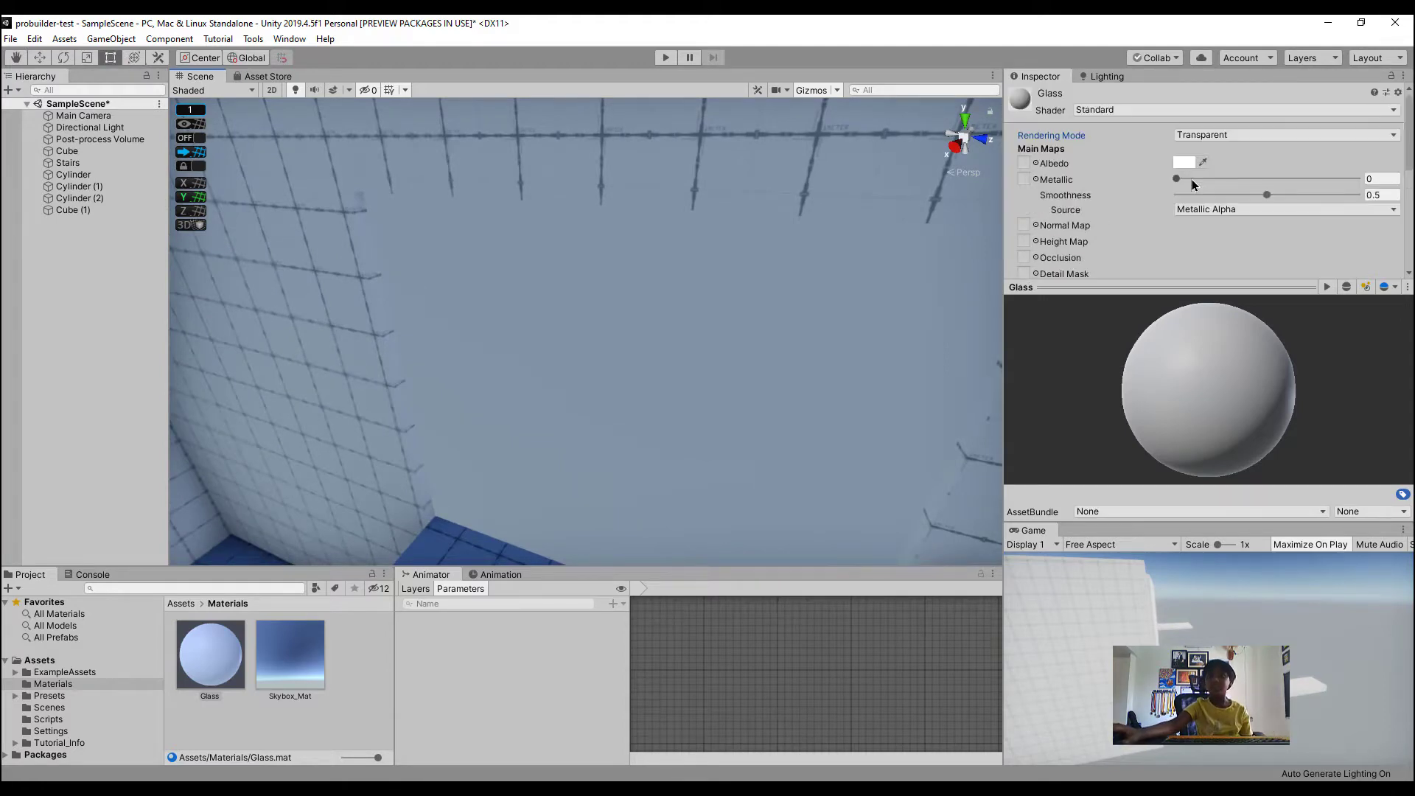
{"action": "left_click_drag", "start_coordinate": [1266, 194], "coordinate": [1360, 195]}
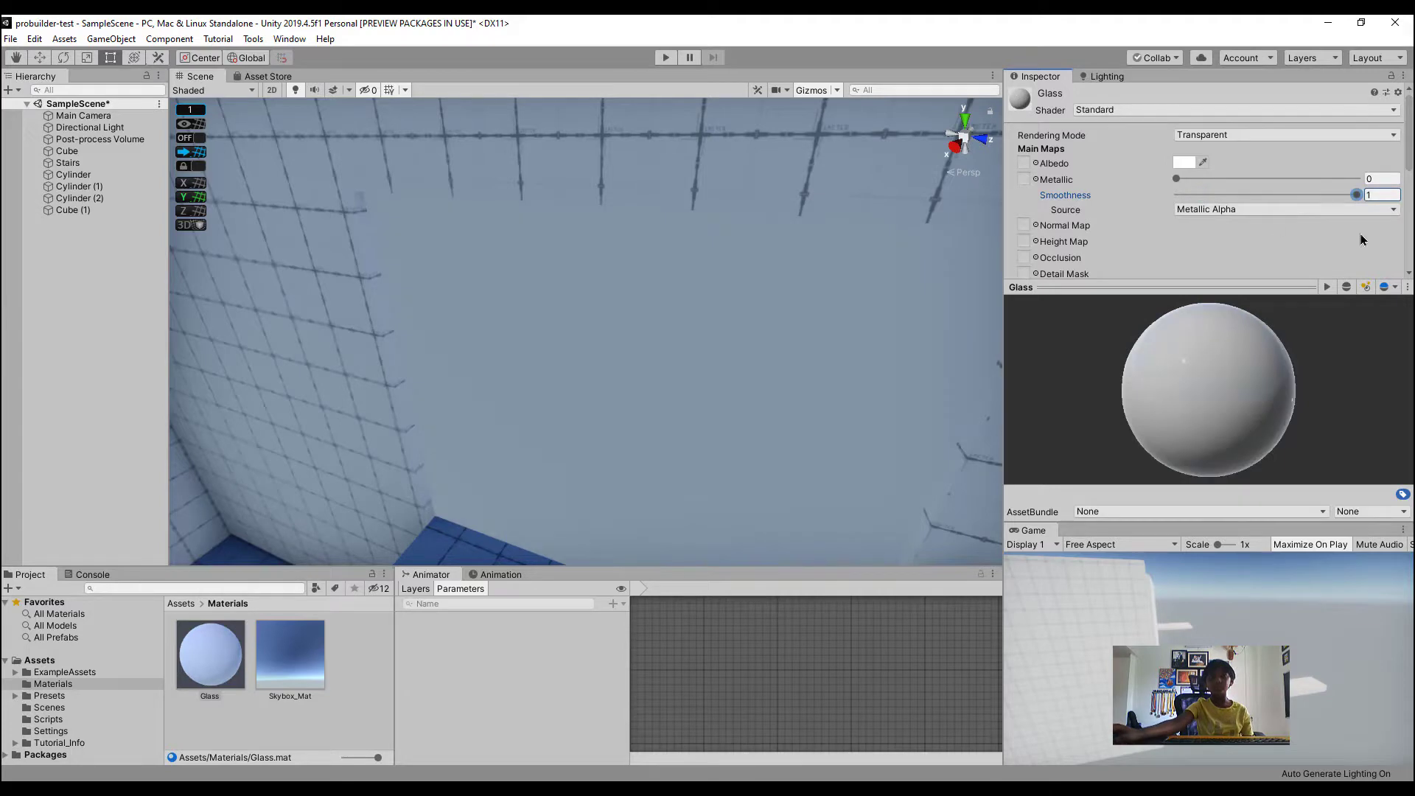
{"action": "right_click_drag", "start_coordinate": [593, 295], "coordinate": [597, 302]}
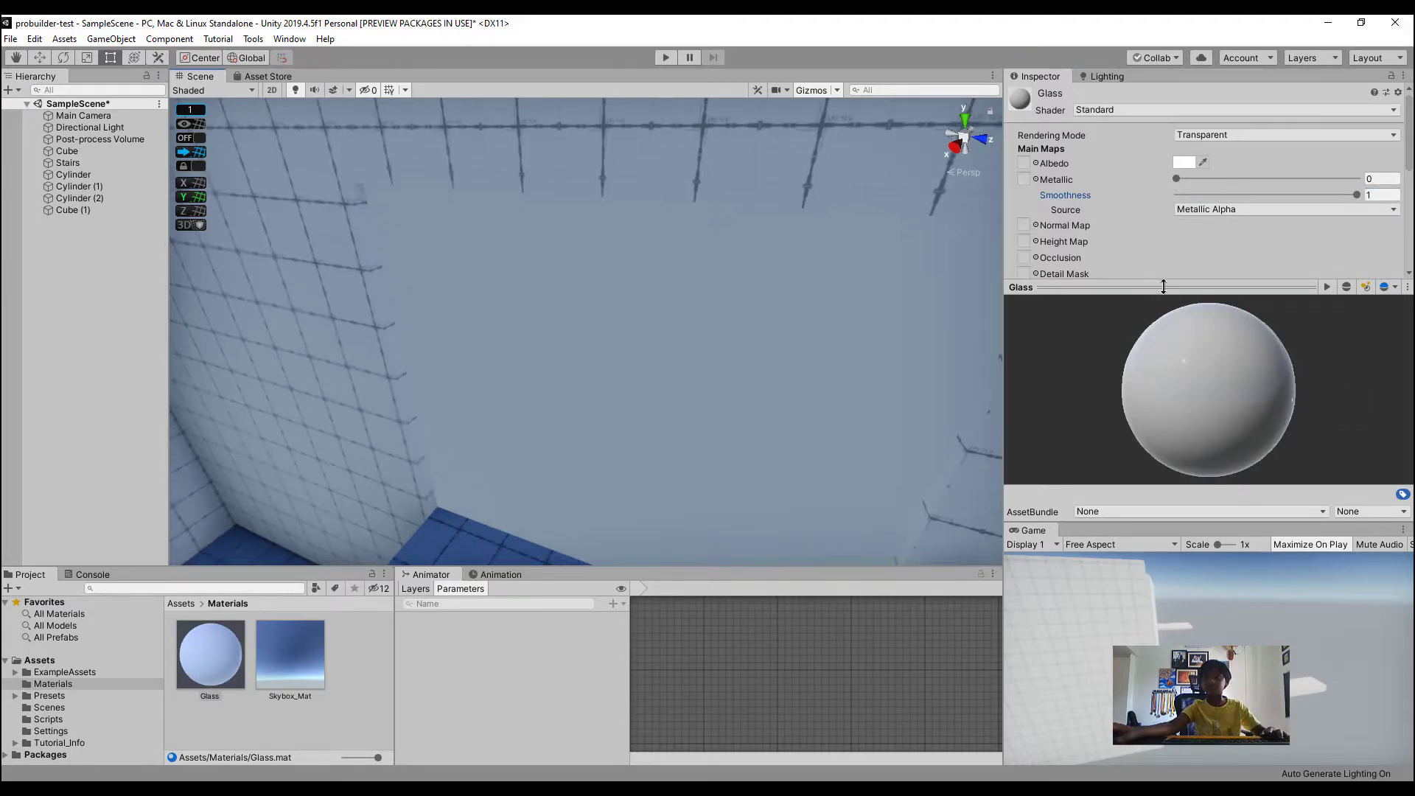
Shrink the material preview and examine the Glass material's remaining settings and rendering mode options
{"action": "left_click_drag", "start_coordinate": [1163, 287], "coordinate": [1208, 422]}
{"action": "scroll", "coordinate": [1219, 375], "scroll_direction": "down", "scroll_amount": 5}
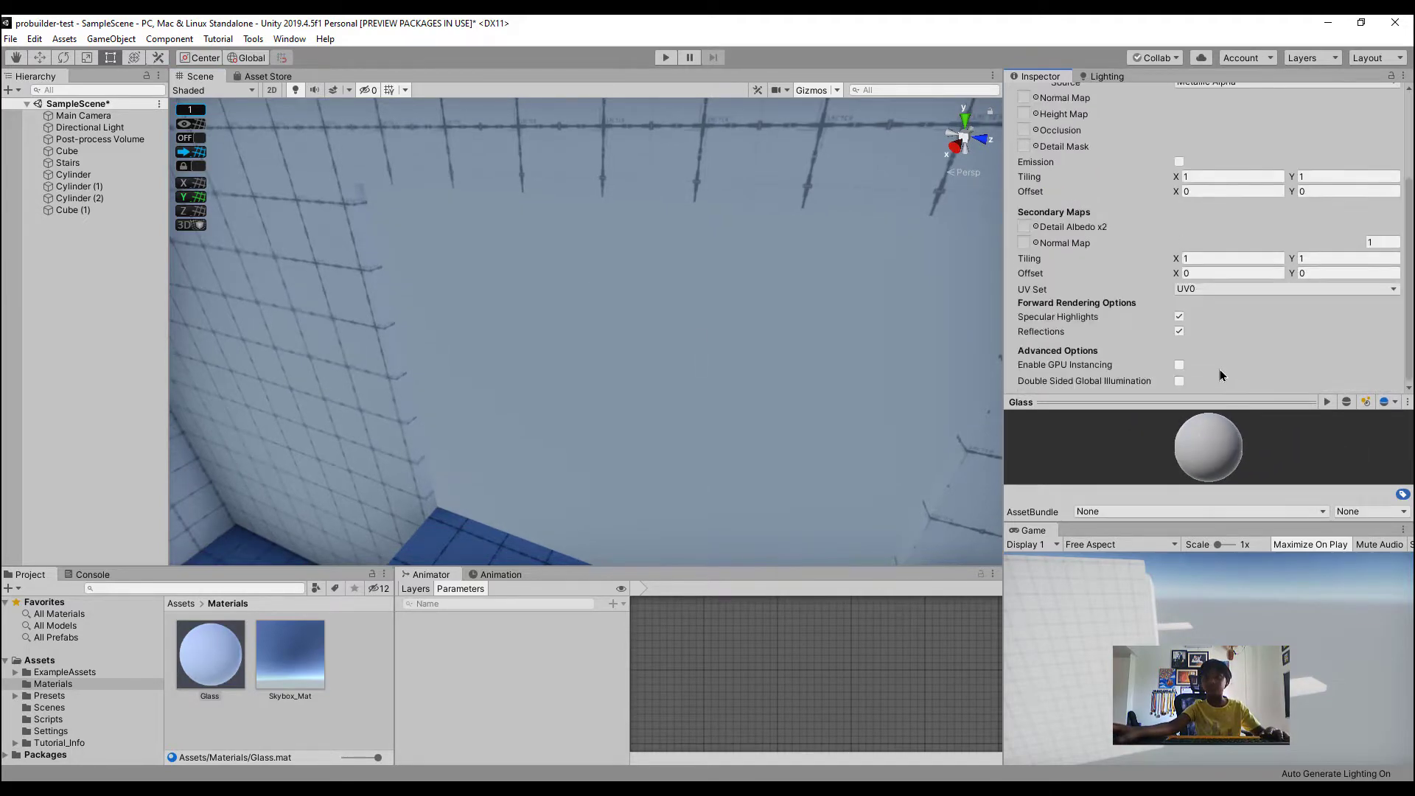
{"action": "scroll", "coordinate": [1220, 365], "scroll_direction": "up", "scroll_amount": 5}
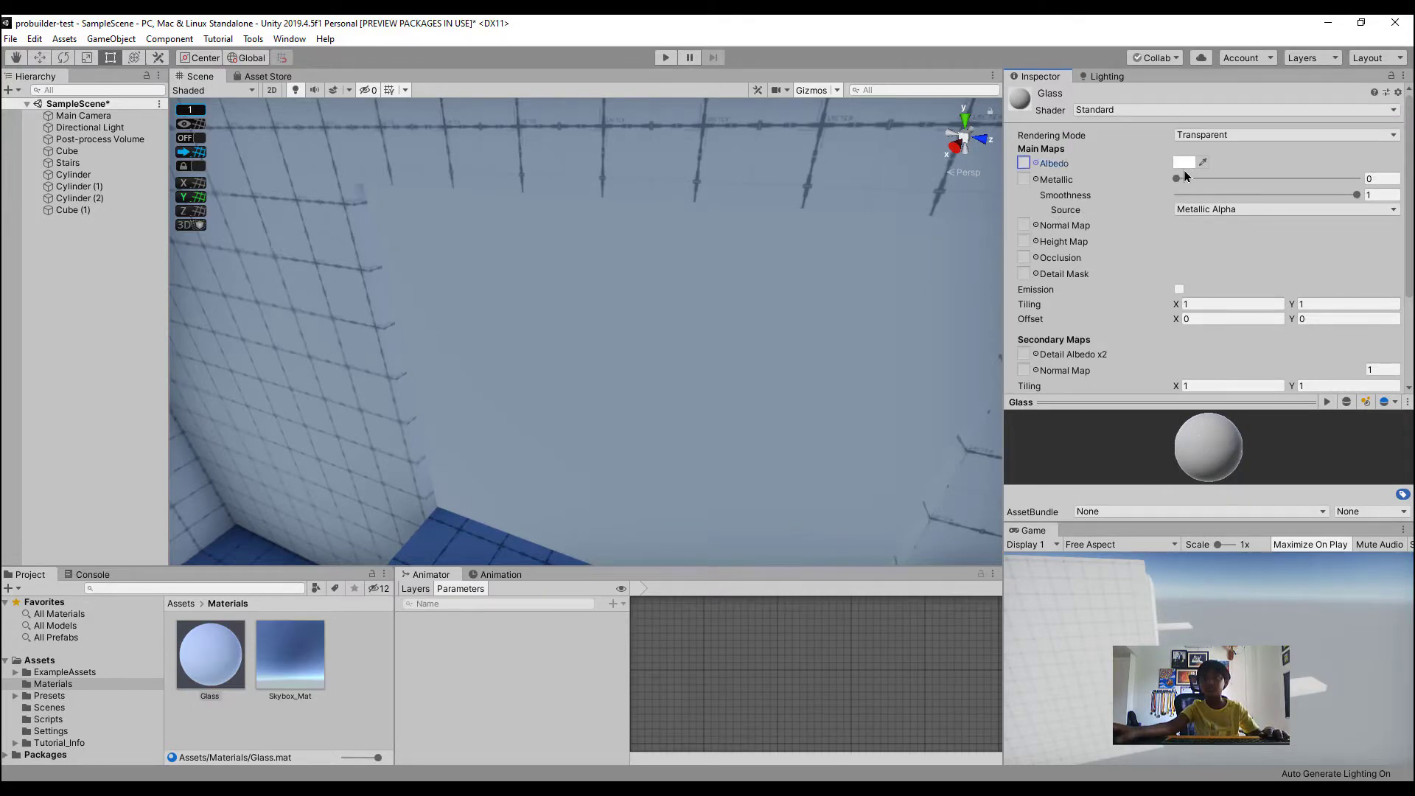
{"action": "left_click_drag", "start_coordinate": [1177, 179], "coordinate": [1041, 175]}
{"action": "left_click", "coordinate": [1236, 136]}
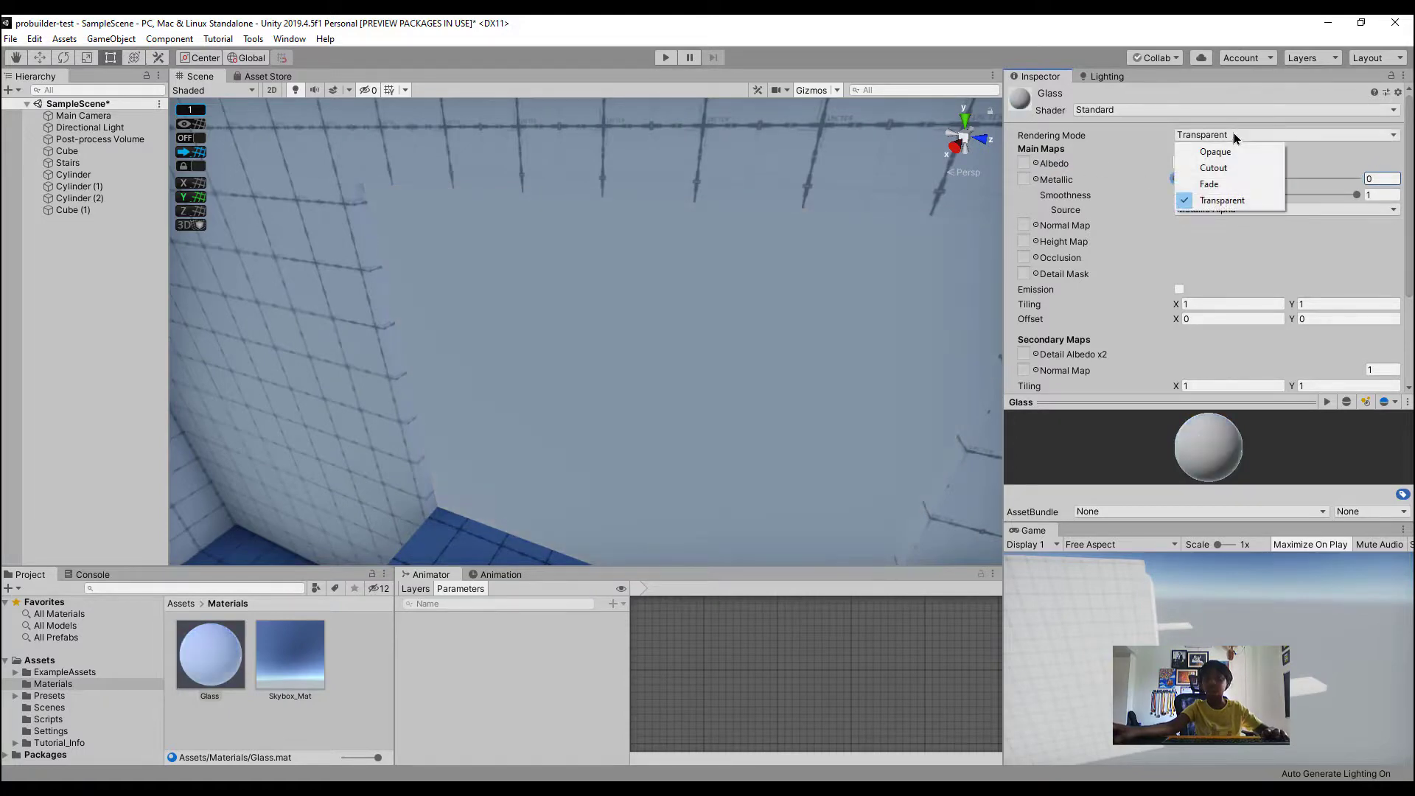
{"action": "left_click", "coordinate": [1348, 173]}
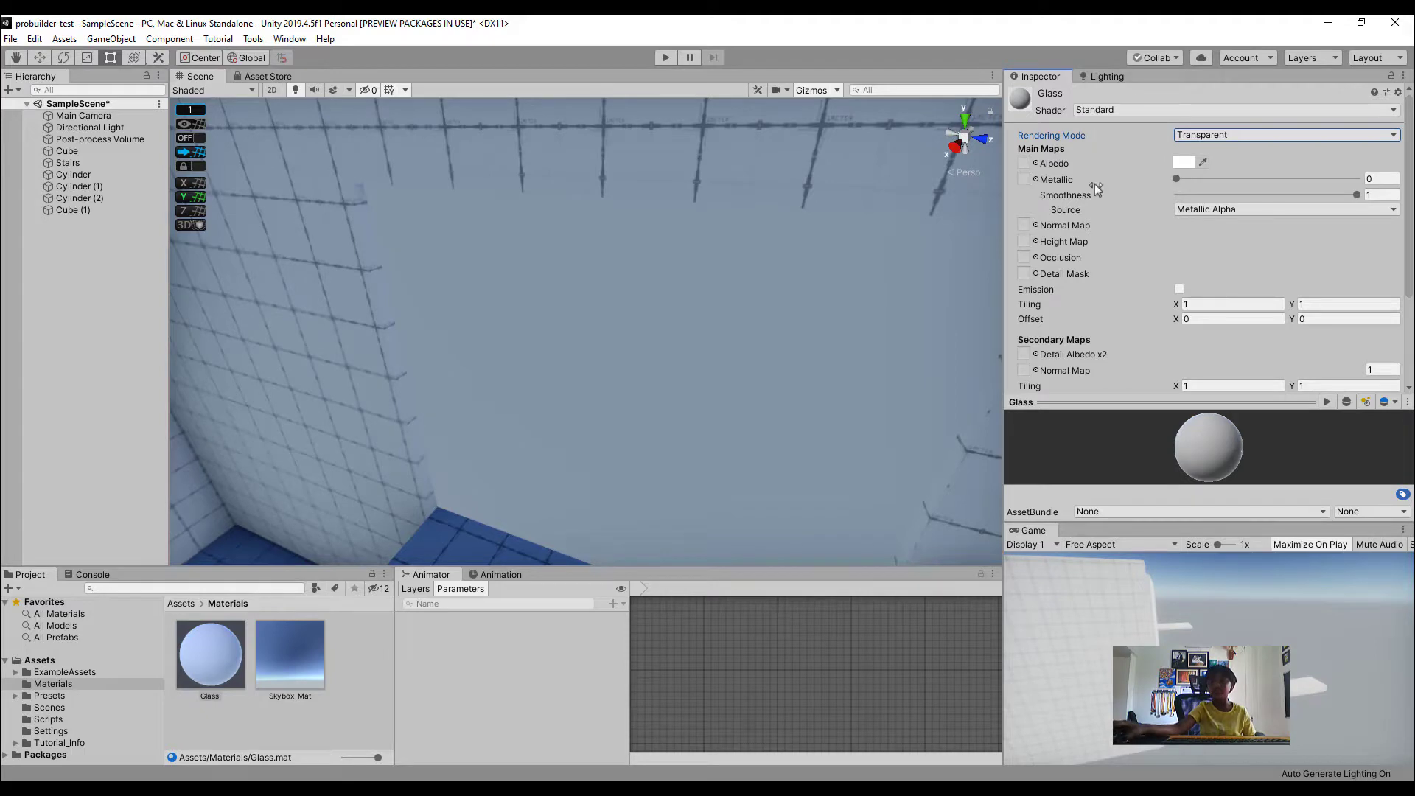
Lower the Glass material's smoothness to 0 and try metallic at 1 before bringing it back to 0
{"action": "left_click_drag", "start_coordinate": [1101, 194], "coordinate": [739, 204]}
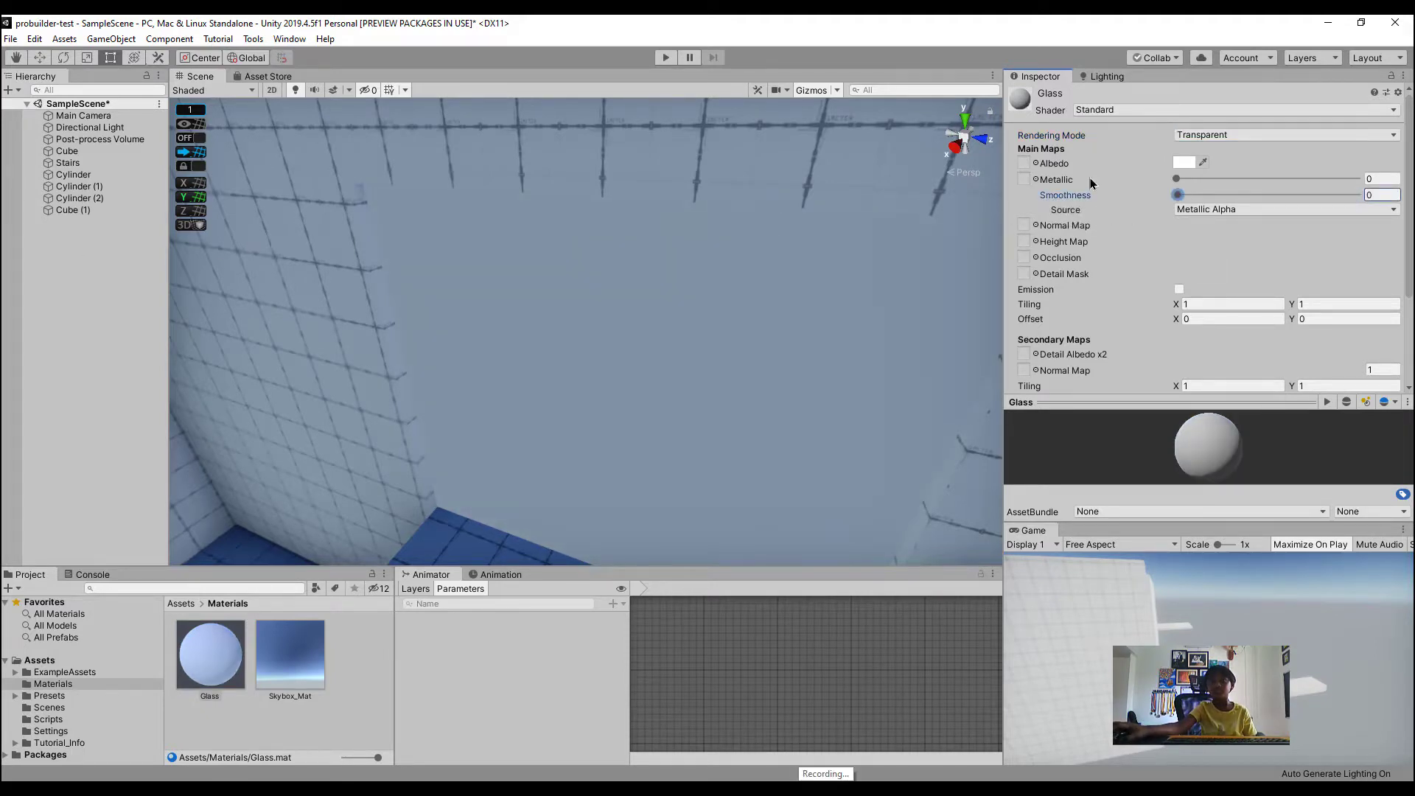
{"action": "left_click", "coordinate": [1135, 185]}
{"action": "left_click_drag", "start_coordinate": [1177, 179], "coordinate": [1358, 167]}
{"action": "right_click_drag", "start_coordinate": [729, 203], "coordinate": [907, 249]}
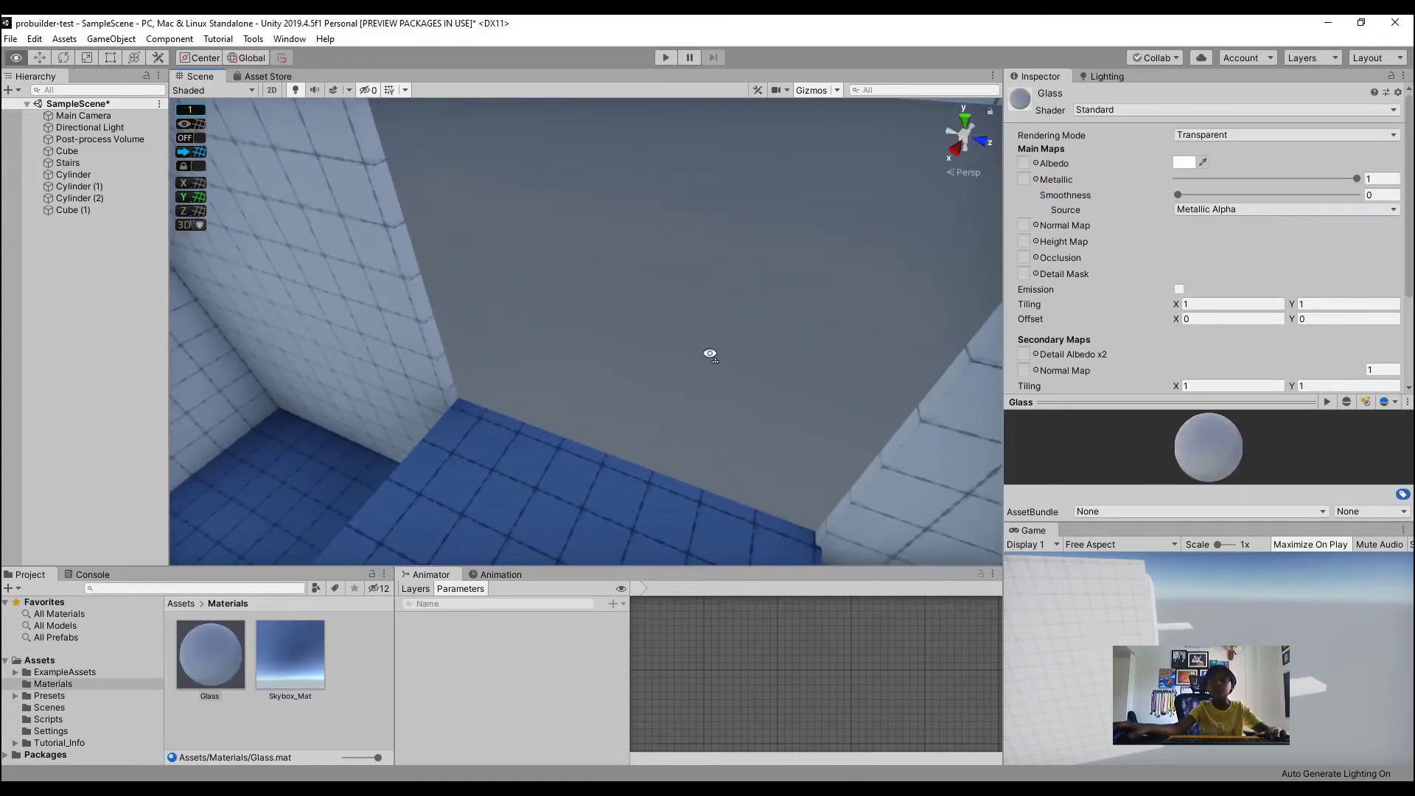
{"action": "left_click", "coordinate": [1179, 185]}
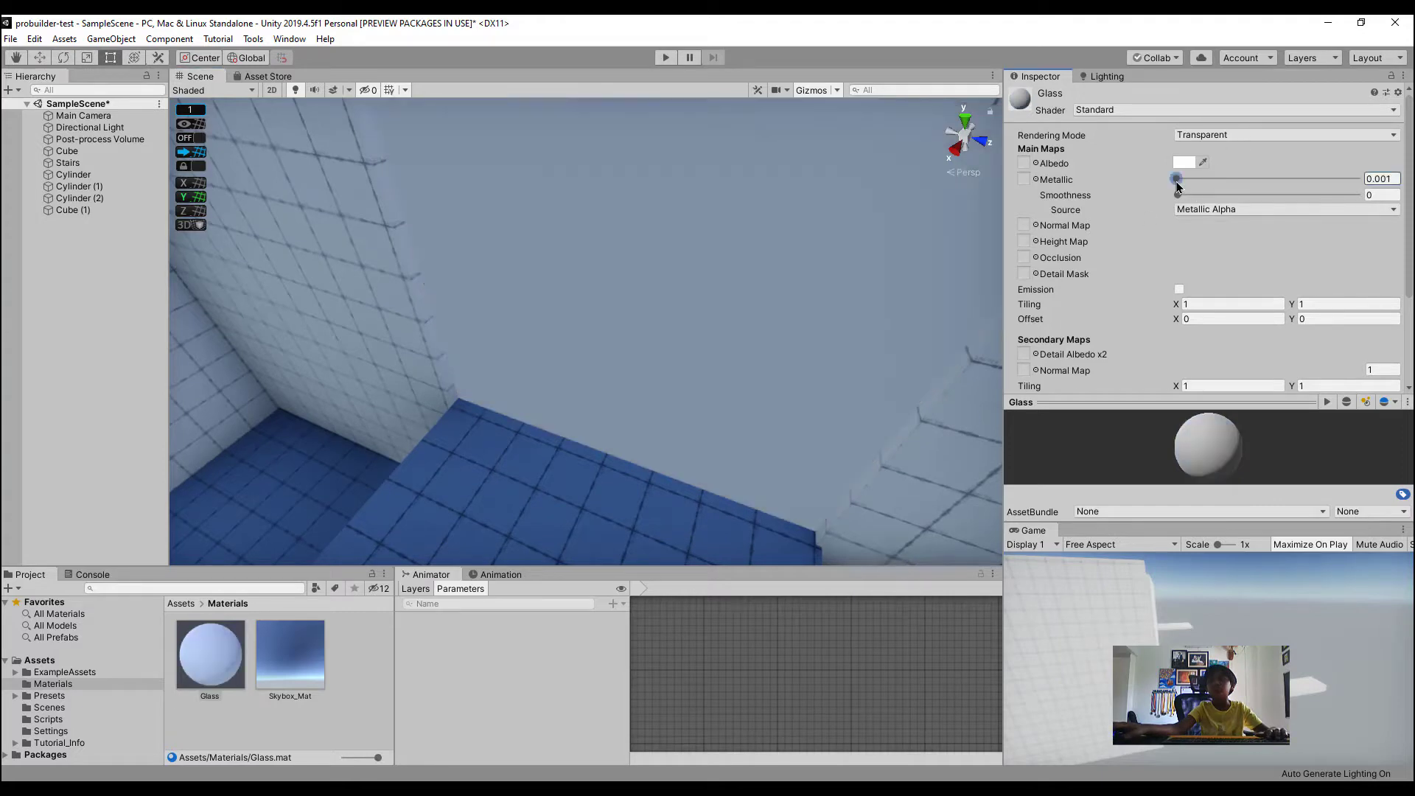
{"action": "right_click_drag", "start_coordinate": [844, 174], "coordinate": [1023, 186]}
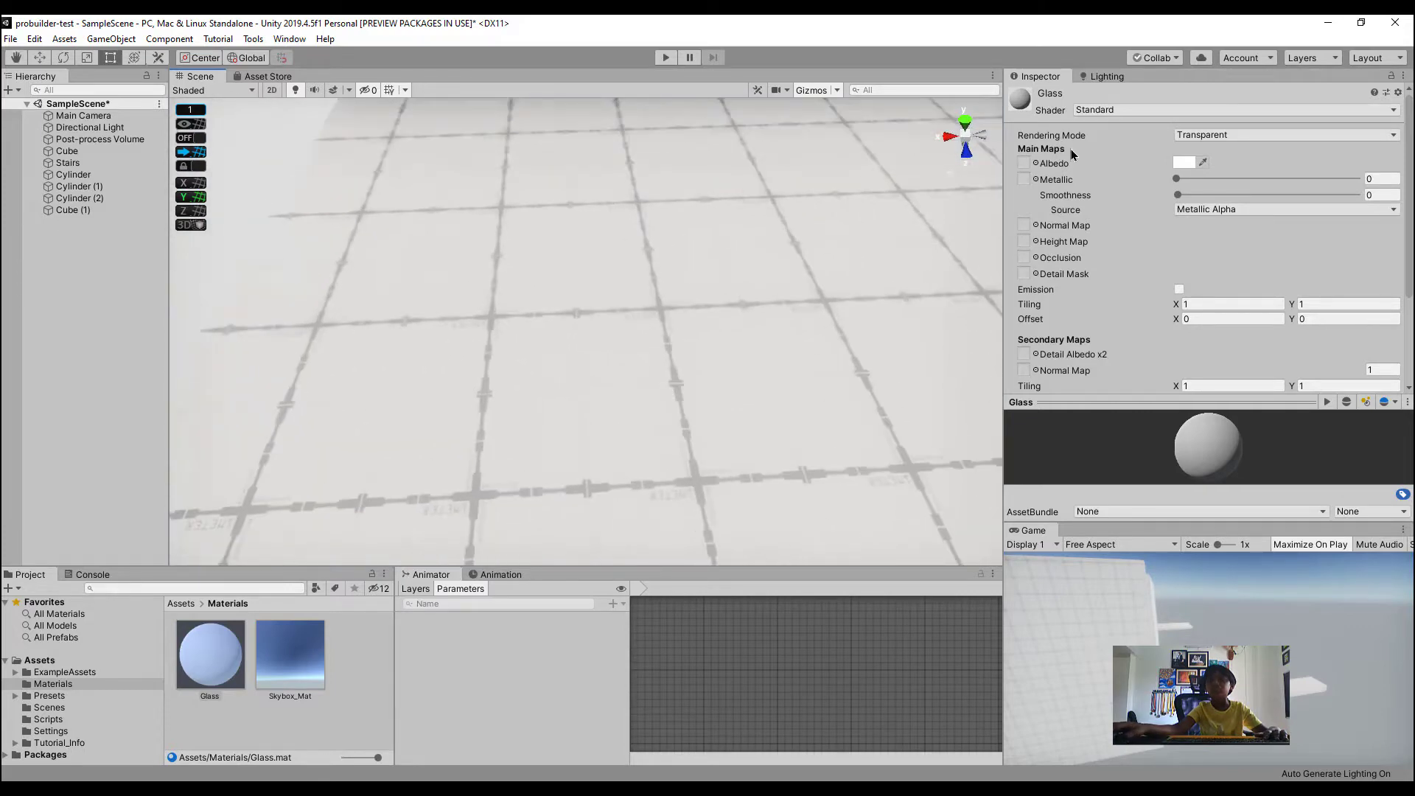
{"action": "left_click", "coordinate": [1036, 163]}
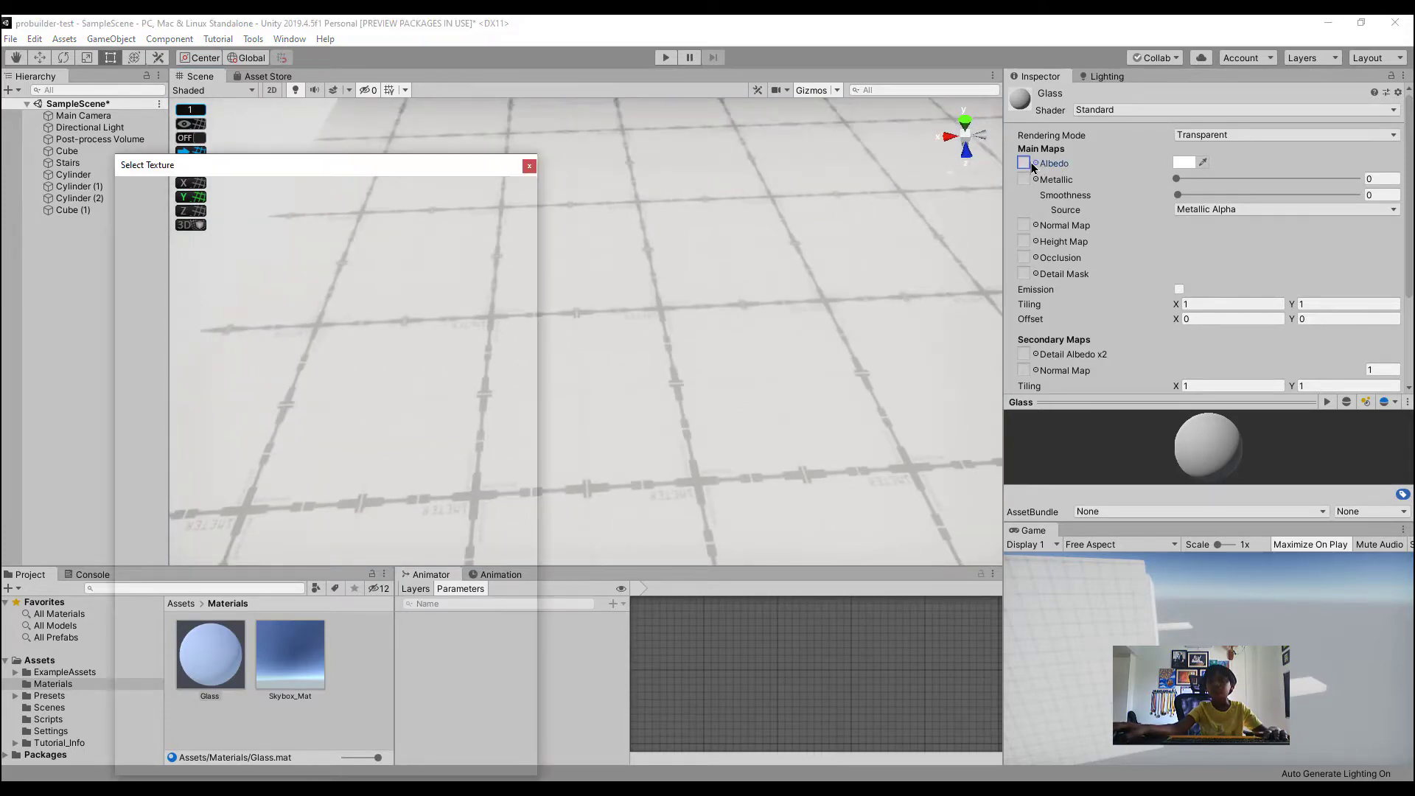
{"action": "left_click", "coordinate": [890, 134]}
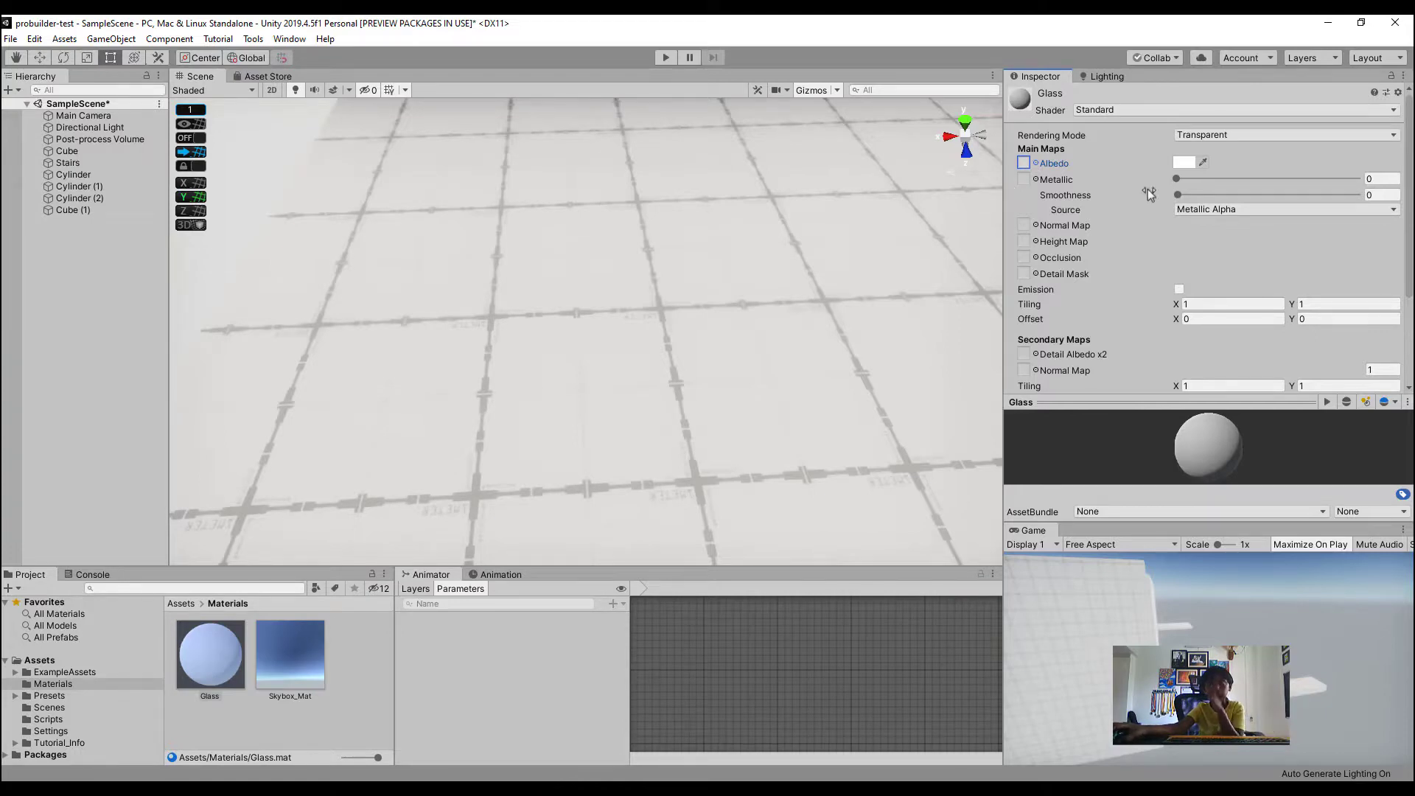
{"action": "scroll", "coordinate": [1148, 188], "scroll_direction": "down", "scroll_amount": 3}
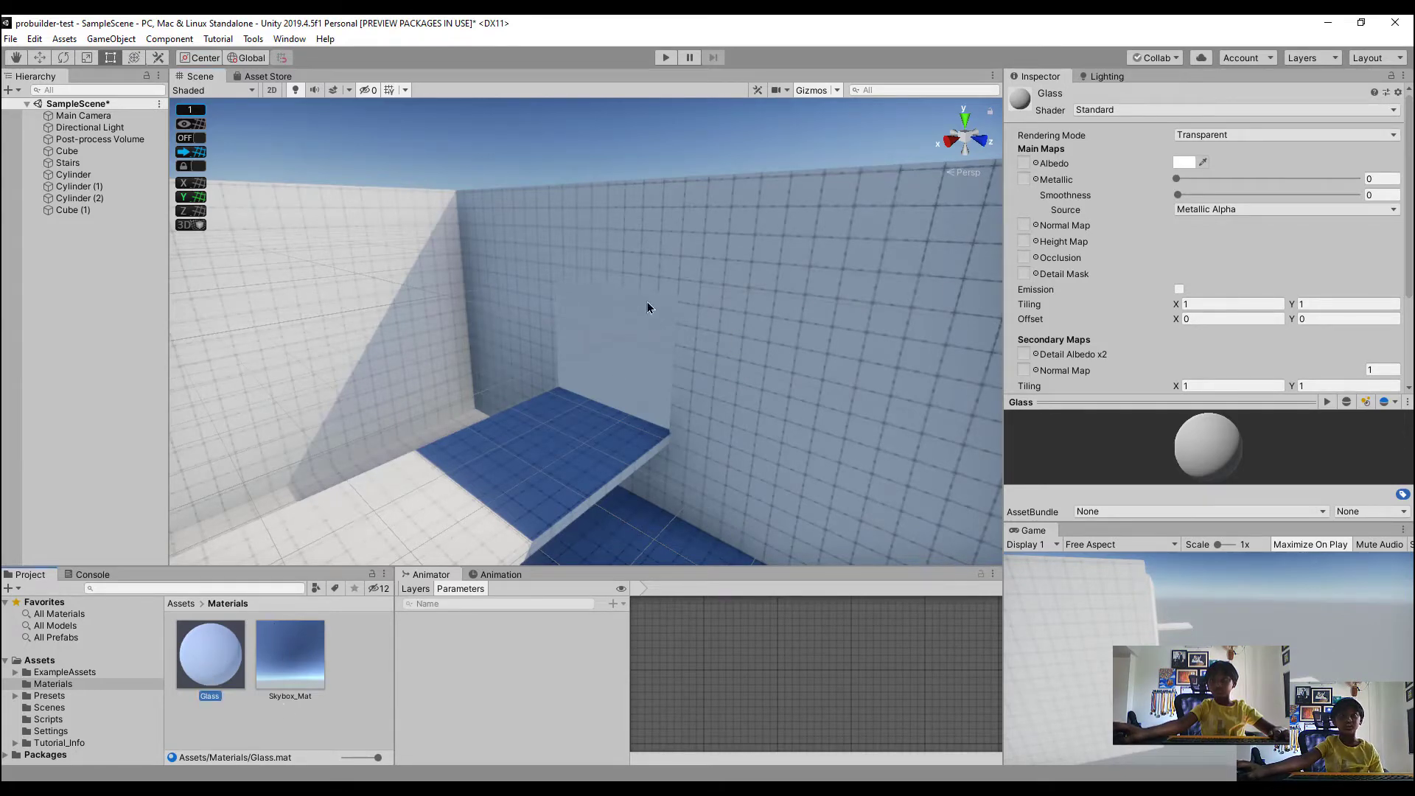
Make the doorway glass see-through by lowering the Glass material's albedo alpha to 0
{"action": "left_click", "coordinate": [1187, 163]}
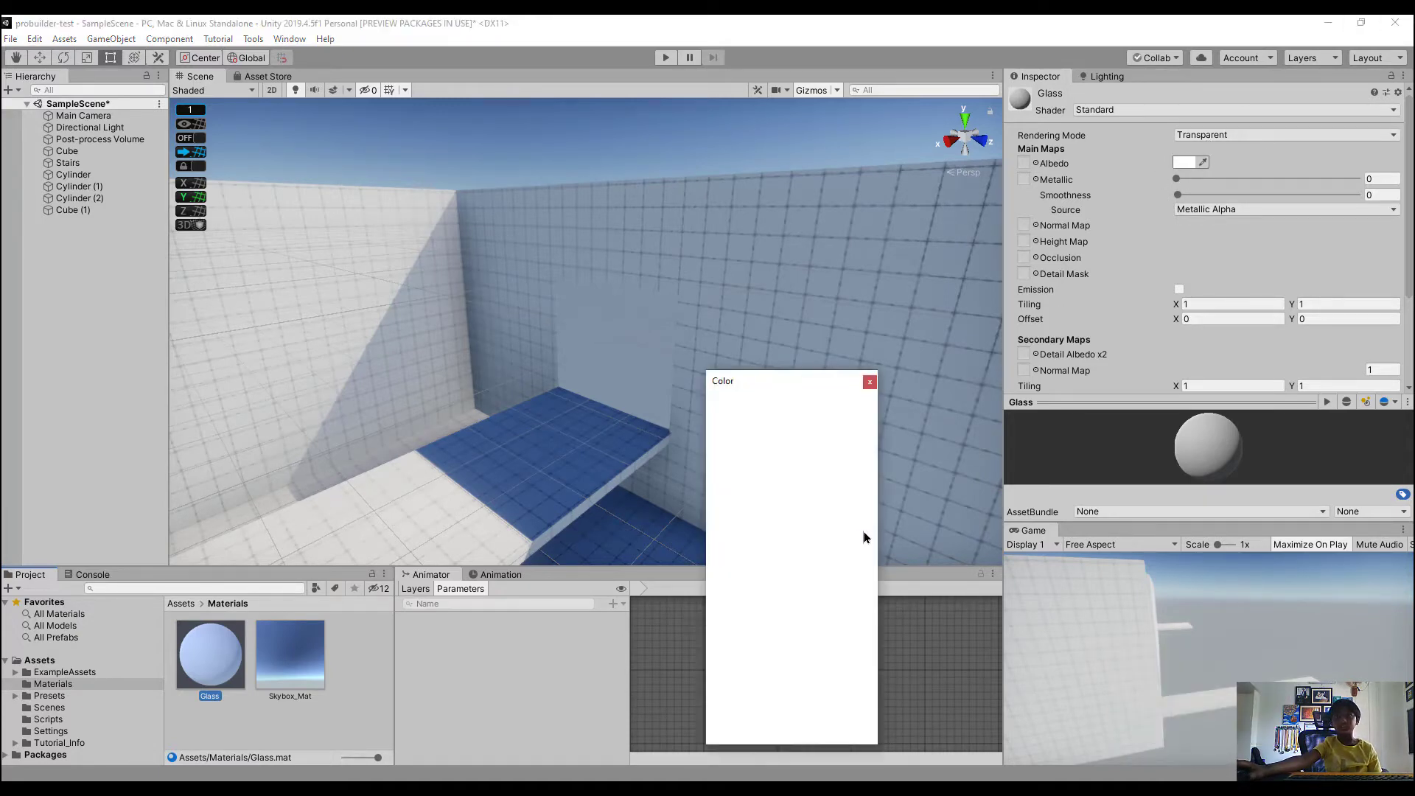
{"action": "left_click_drag", "start_coordinate": [741, 686], "coordinate": [629, 678]}
{"action": "left_click", "coordinate": [491, 665]}
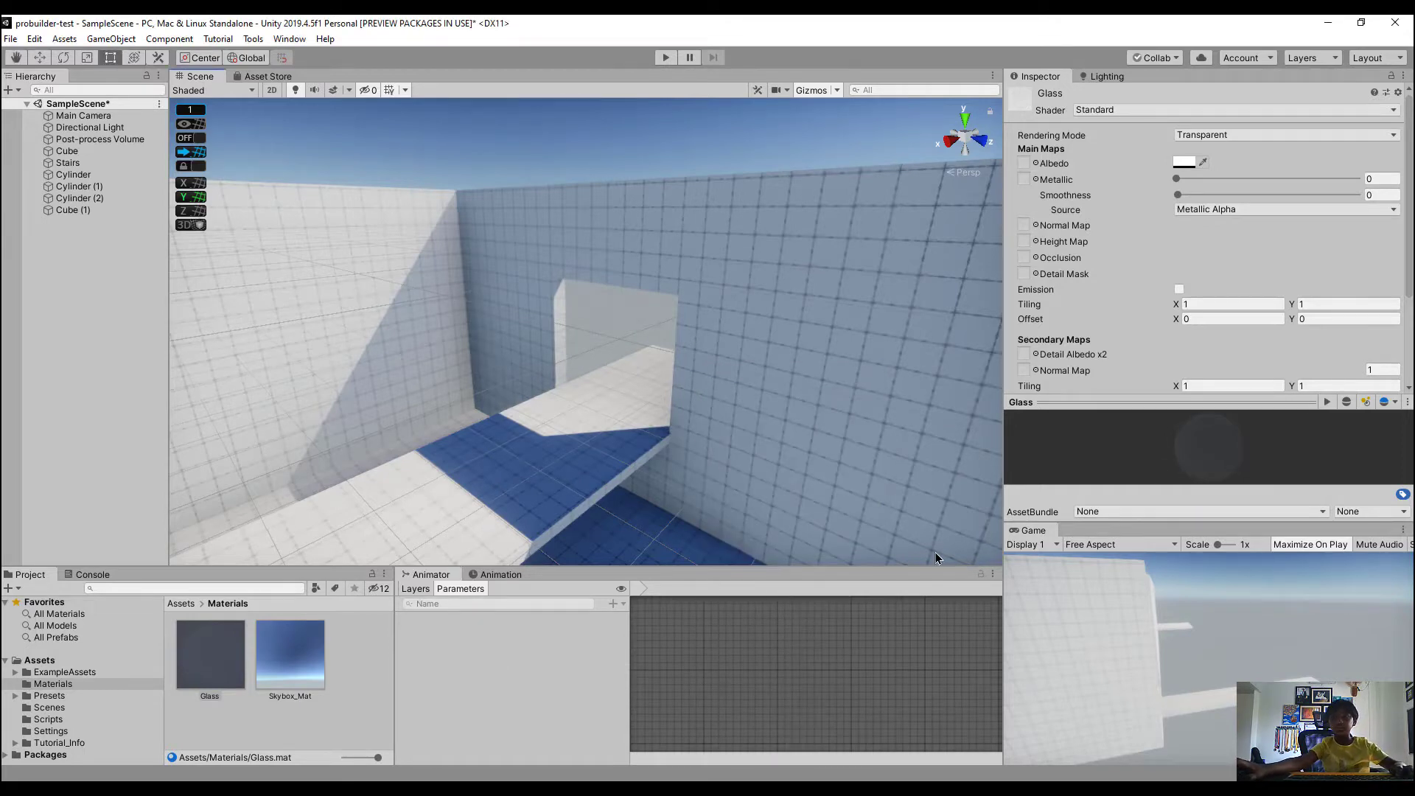
{"action": "right_click_drag", "start_coordinate": [935, 551], "coordinate": [516, 516]}
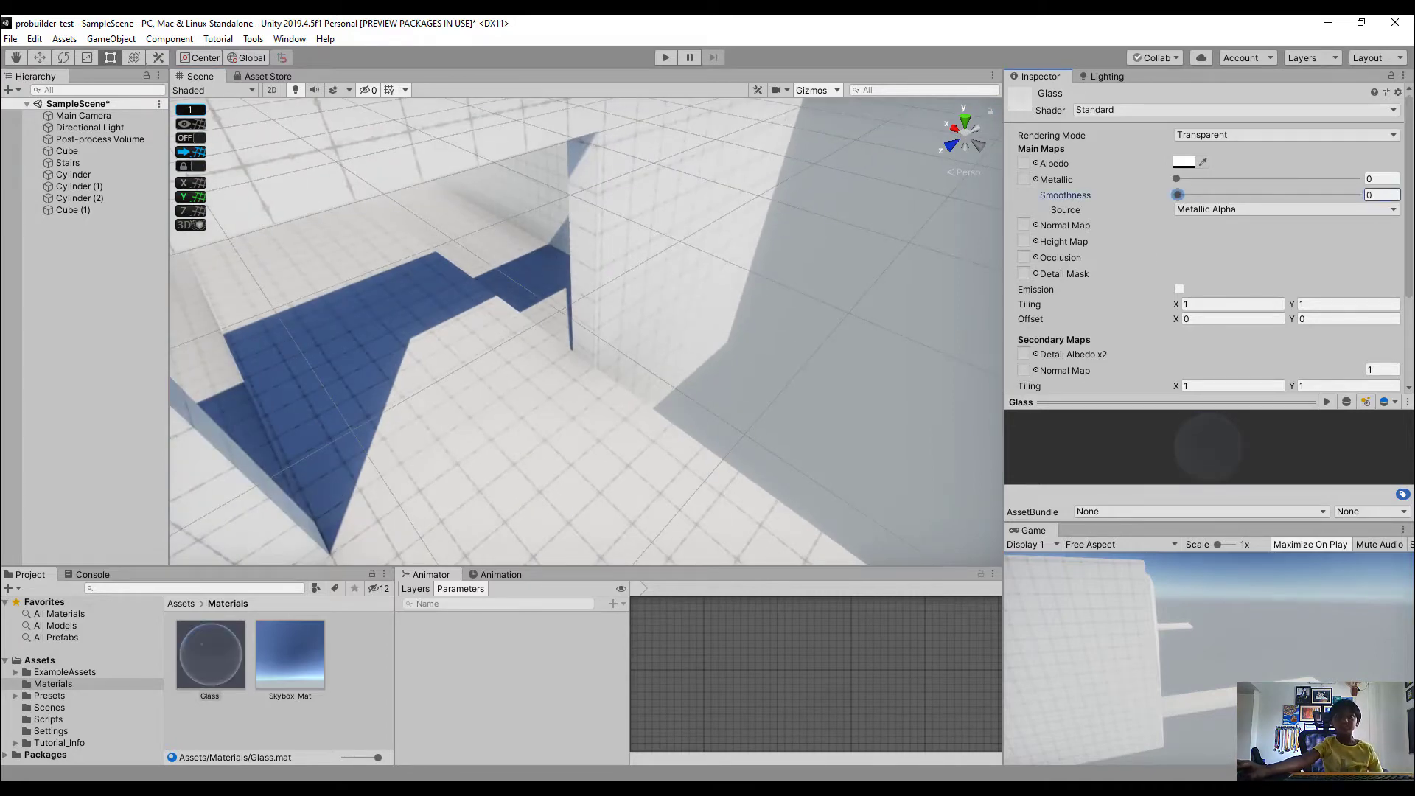
Set the Glass material's metallic to about 0.674 and its smoothness to 1
{"action": "left_click_drag", "start_coordinate": [1203, 179], "coordinate": [1298, 181]}
{"action": "right_click_drag", "start_coordinate": [607, 359], "coordinate": [770, 295]}
{"action": "left_click_drag", "start_coordinate": [1227, 178], "coordinate": [1298, 193]}
Try a fully saturated cyan tint for the Glass material's albedo color
{"action": "left_click", "coordinate": [1184, 163]}
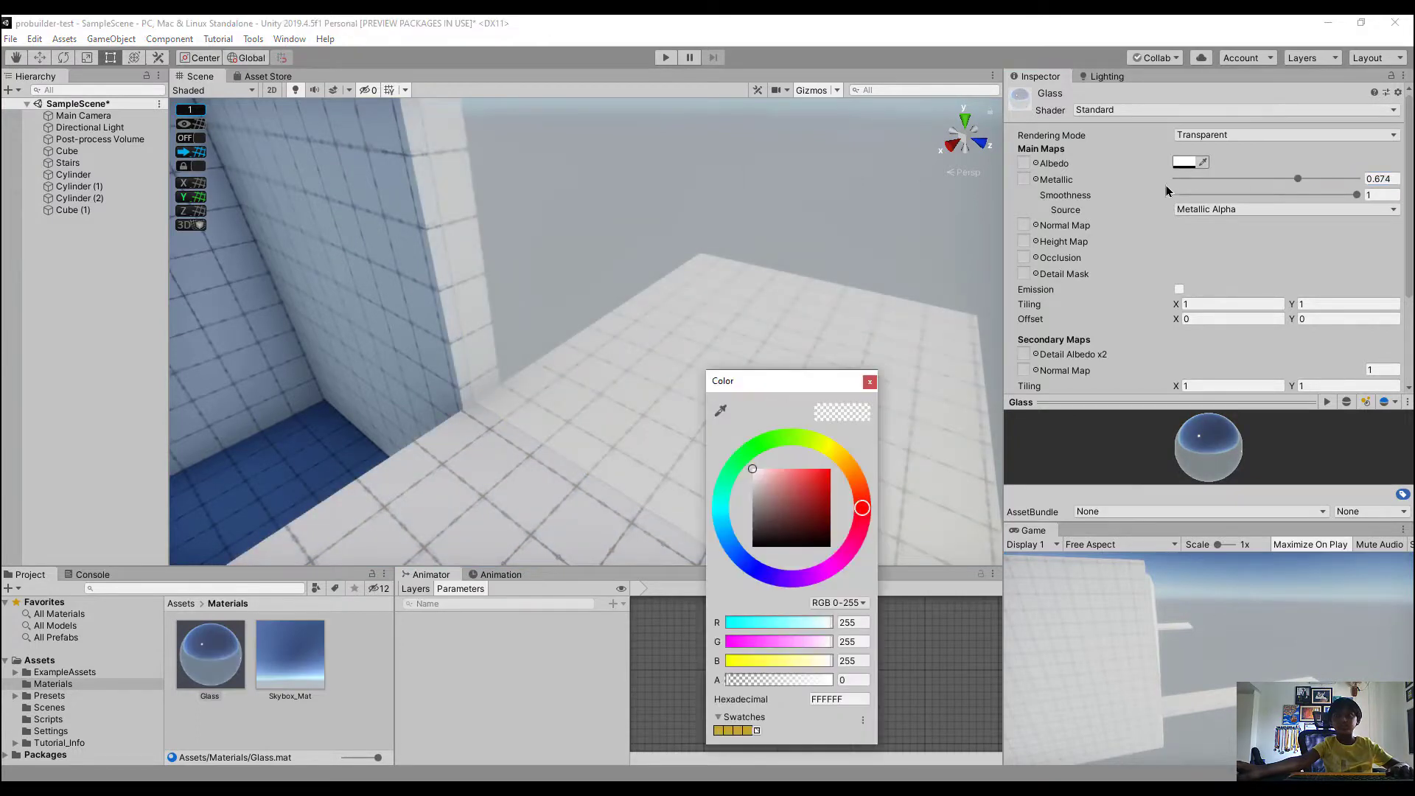
{"action": "mouse_move", "coordinate": [770, 505]}
{"action": "left_mouse_down"}
{"action": "mouse_move", "coordinate": [786, 480]}
{"action": "mouse_move", "coordinate": [820, 501]}
{"action": "mouse_move", "coordinate": [865, 409]}
{"action": "left_mouse_up"}
{"action": "left_click", "coordinate": [722, 504]}
{"action": "right_click_drag", "start_coordinate": [516, 253], "coordinate": [723, 358]}
{"action": "scroll", "coordinate": [723, 359], "scroll_direction": "down", "scroll_amount": 3}
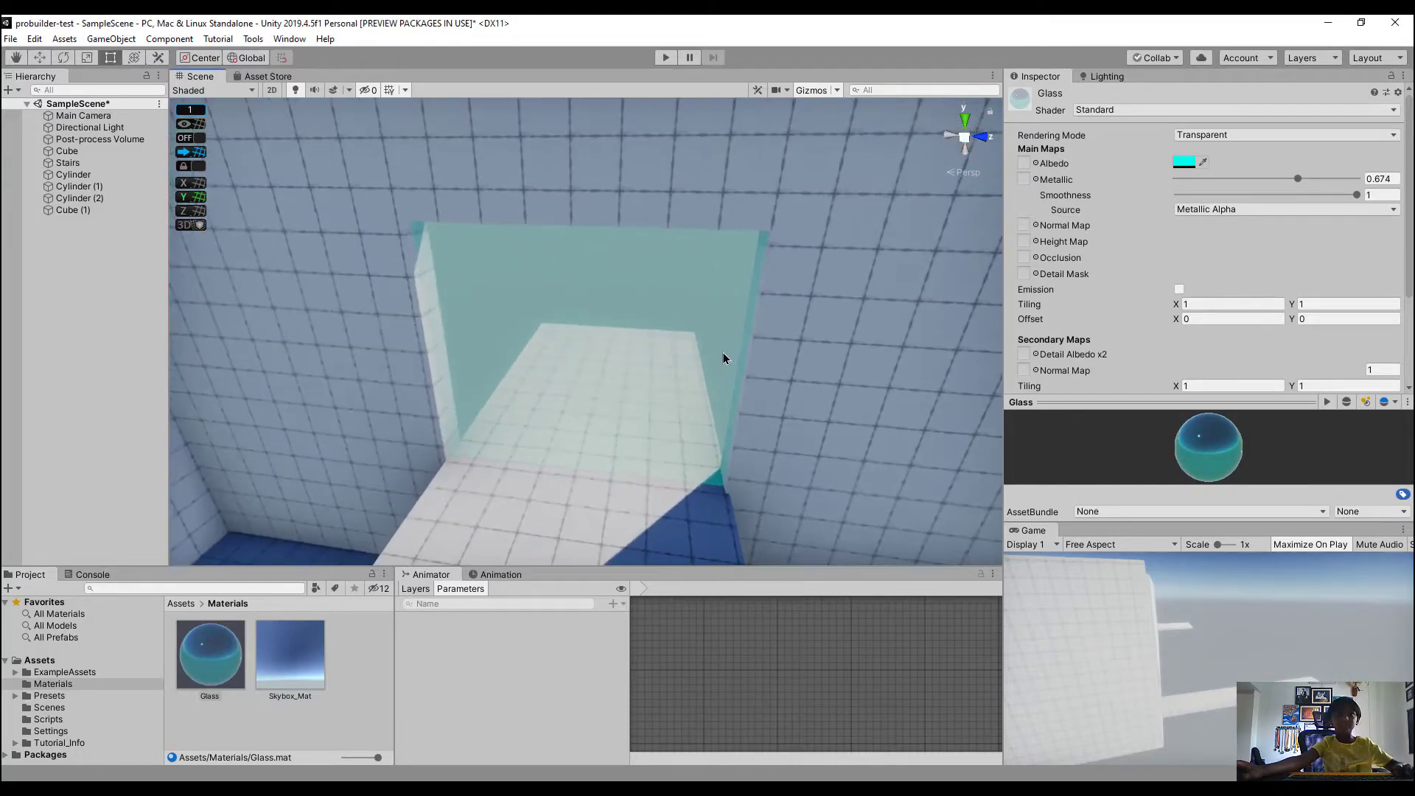
Try green, cyan and red albedo tints on the Glass material, then return the color to white (FFFFFF)
{"action": "left_click", "coordinate": [1177, 163]}
{"action": "left_click", "coordinate": [795, 442]}
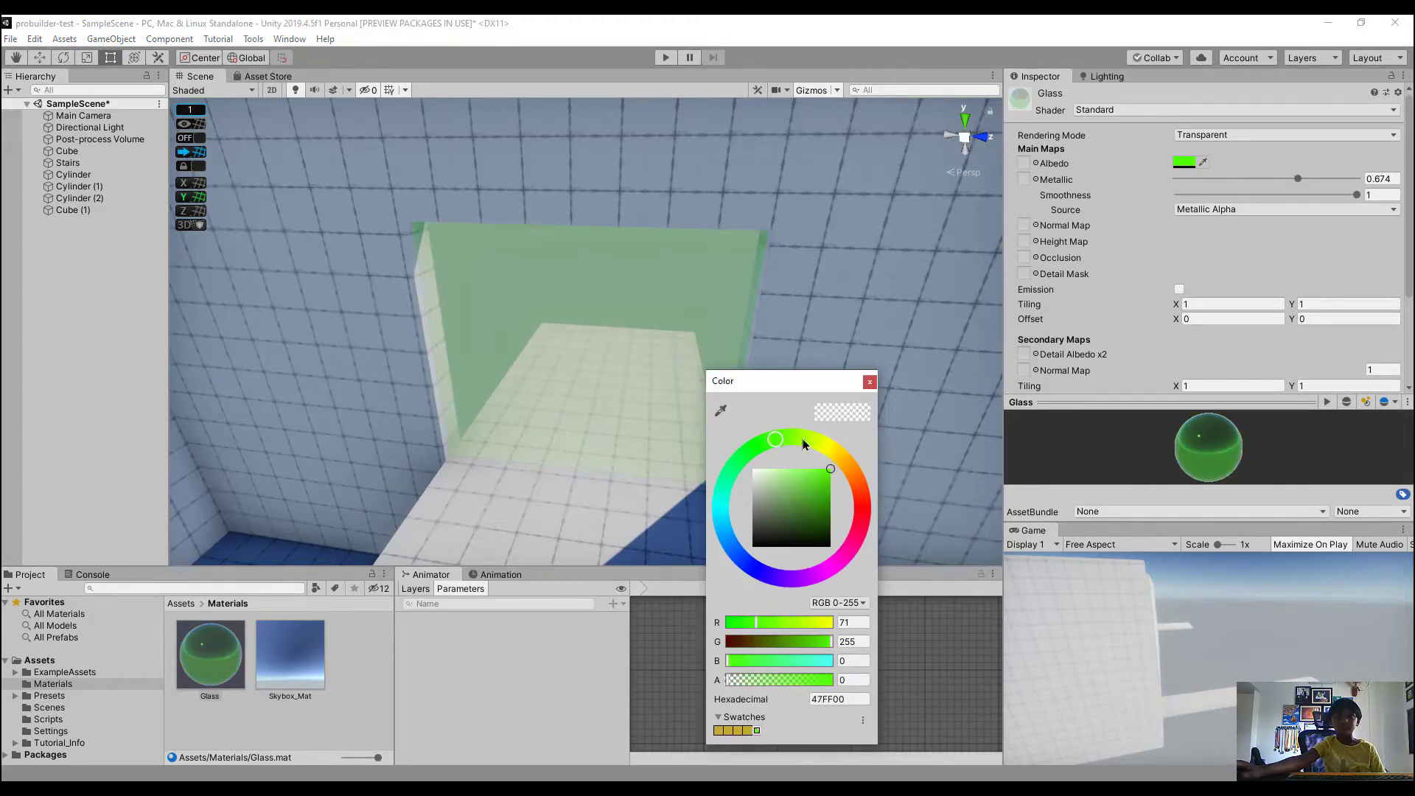
{"action": "mouse_move", "coordinate": [803, 445]}
{"action": "left_mouse_down"}
{"action": "mouse_move", "coordinate": [844, 446]}
{"action": "mouse_move", "coordinate": [688, 437]}
{"action": "left_mouse_up"}
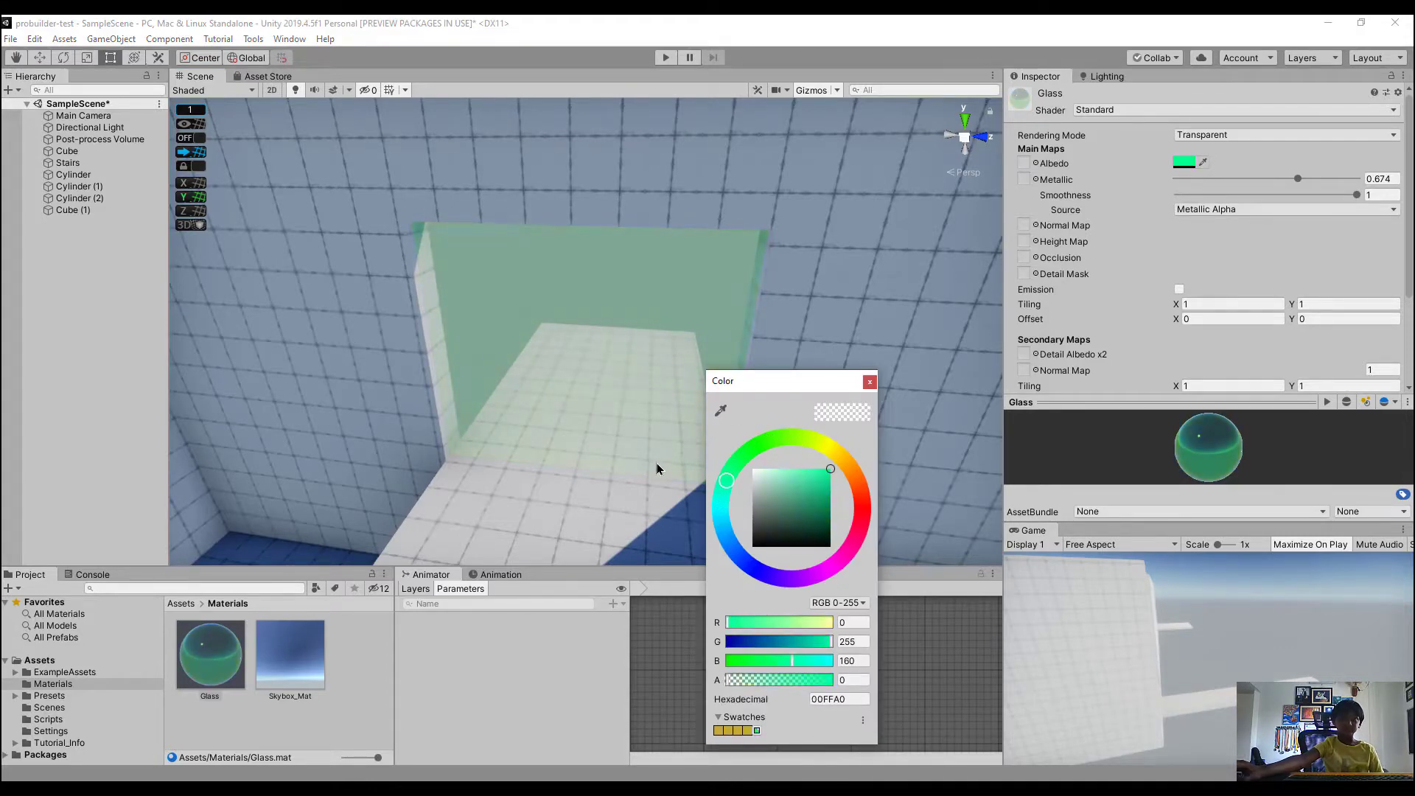
{"action": "mouse_move", "coordinate": [635, 519]}
{"action": "left_mouse_down"}
{"action": "mouse_move", "coordinate": [623, 532]}
{"action": "mouse_move", "coordinate": [547, 462]}
{"action": "left_mouse_up"}
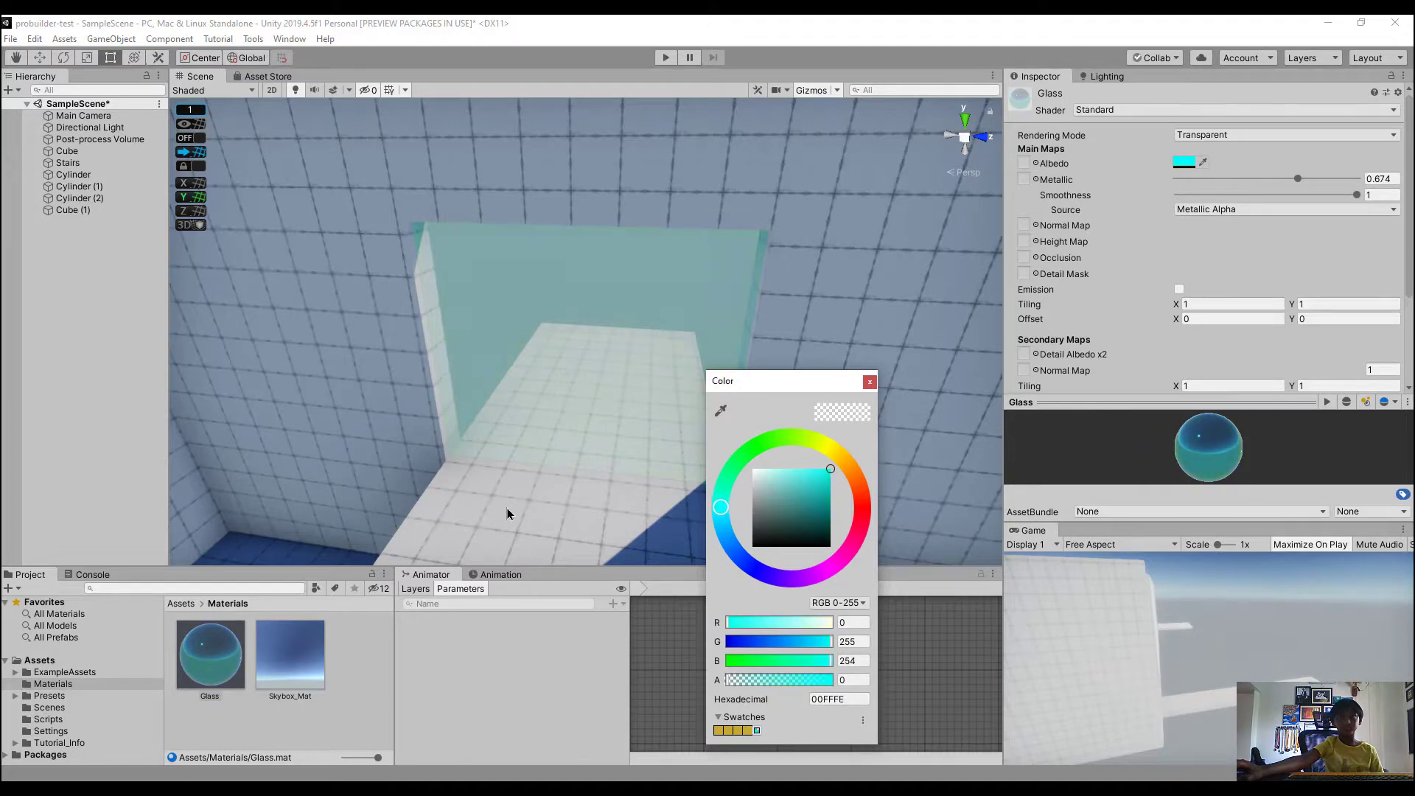
{"action": "mouse_move", "coordinate": [507, 514]}
{"action": "left_mouse_down"}
{"action": "mouse_move", "coordinate": [810, 648]}
{"action": "mouse_move", "coordinate": [1162, 590]}
{"action": "left_mouse_up"}
{"action": "left_click_drag", "start_coordinate": [754, 527], "coordinate": [133, 159]}
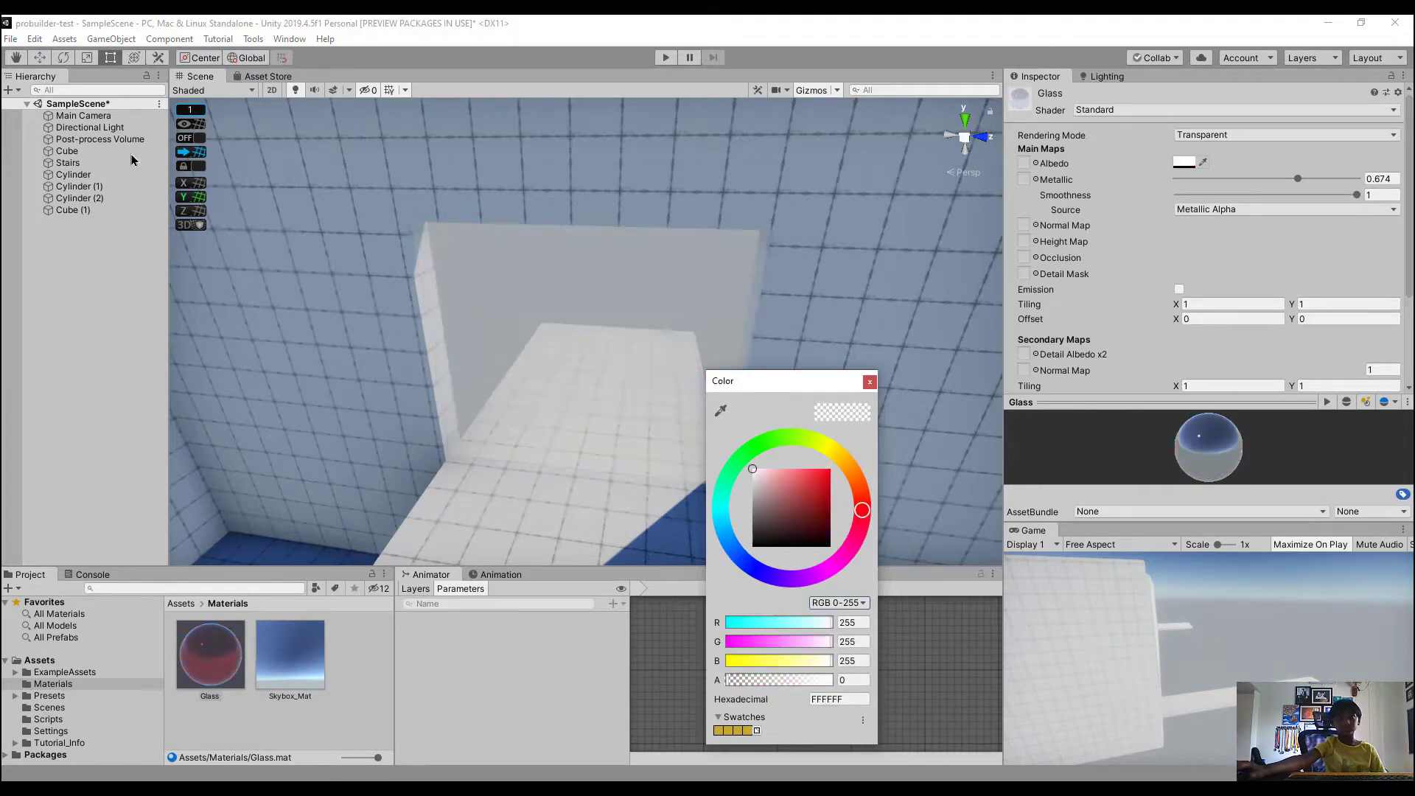
{"action": "left_click", "coordinate": [620, 230]}
Give the Glass material's albedo a soft teal-green tint with alpha 0 and check the doorway panel in the level
{"action": "left_click_drag", "start_coordinate": [639, 290], "coordinate": [243, 321], "text": "alt"}
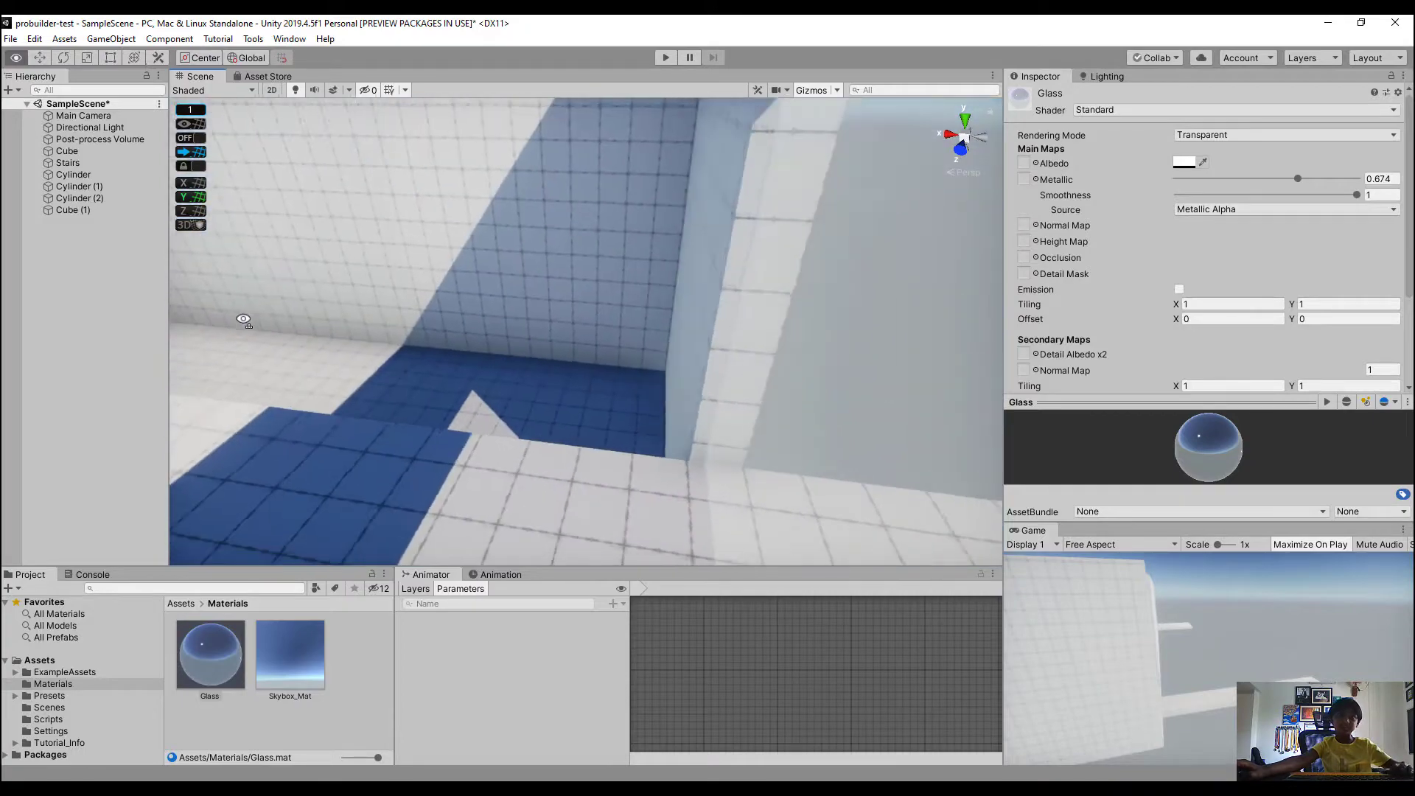
{"action": "right_click_drag", "start_coordinate": [244, 321], "coordinate": [560, 321]}
{"action": "left_click", "coordinate": [740, 294]}
{"action": "right_click_drag", "start_coordinate": [744, 295], "coordinate": [1068, 221]}
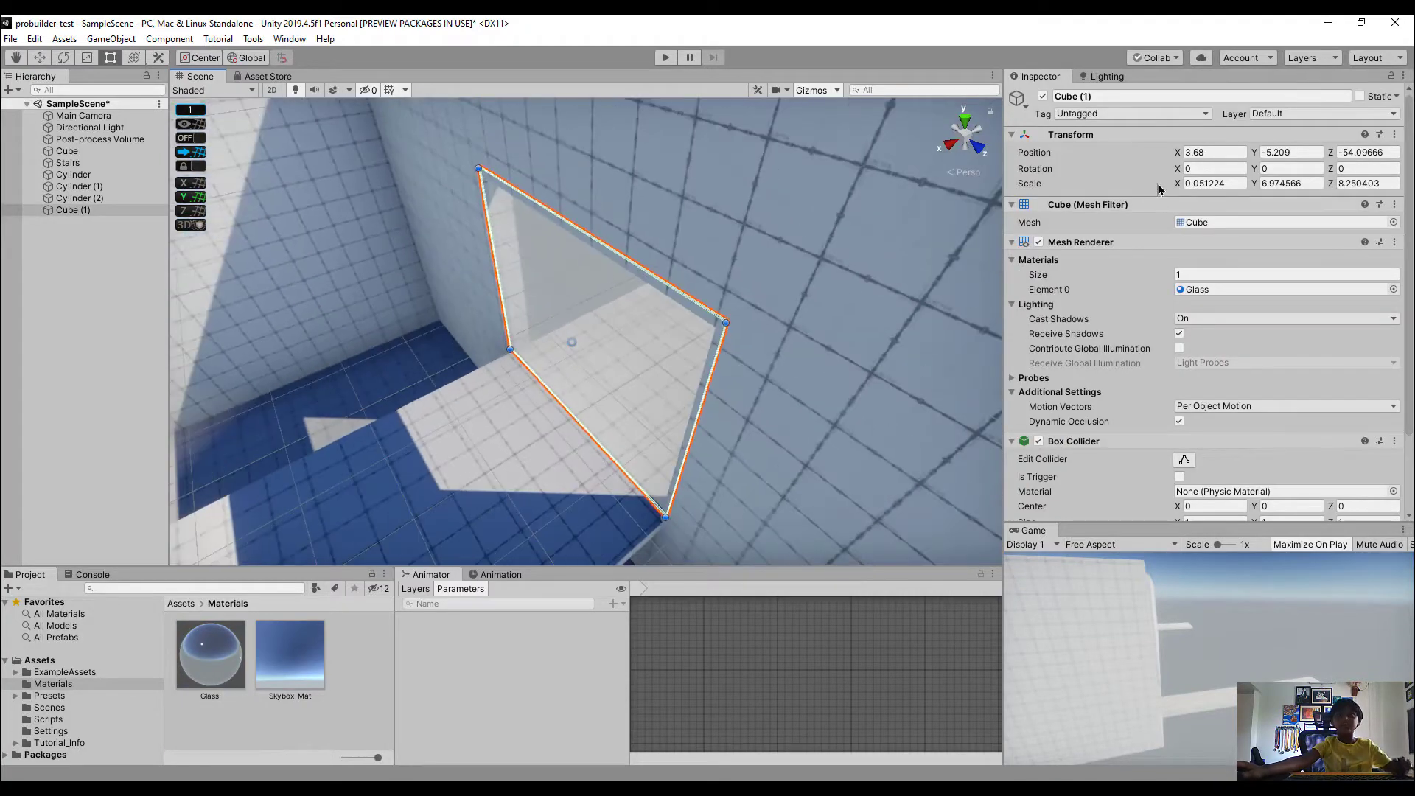
{"action": "left_click", "coordinate": [230, 635]}
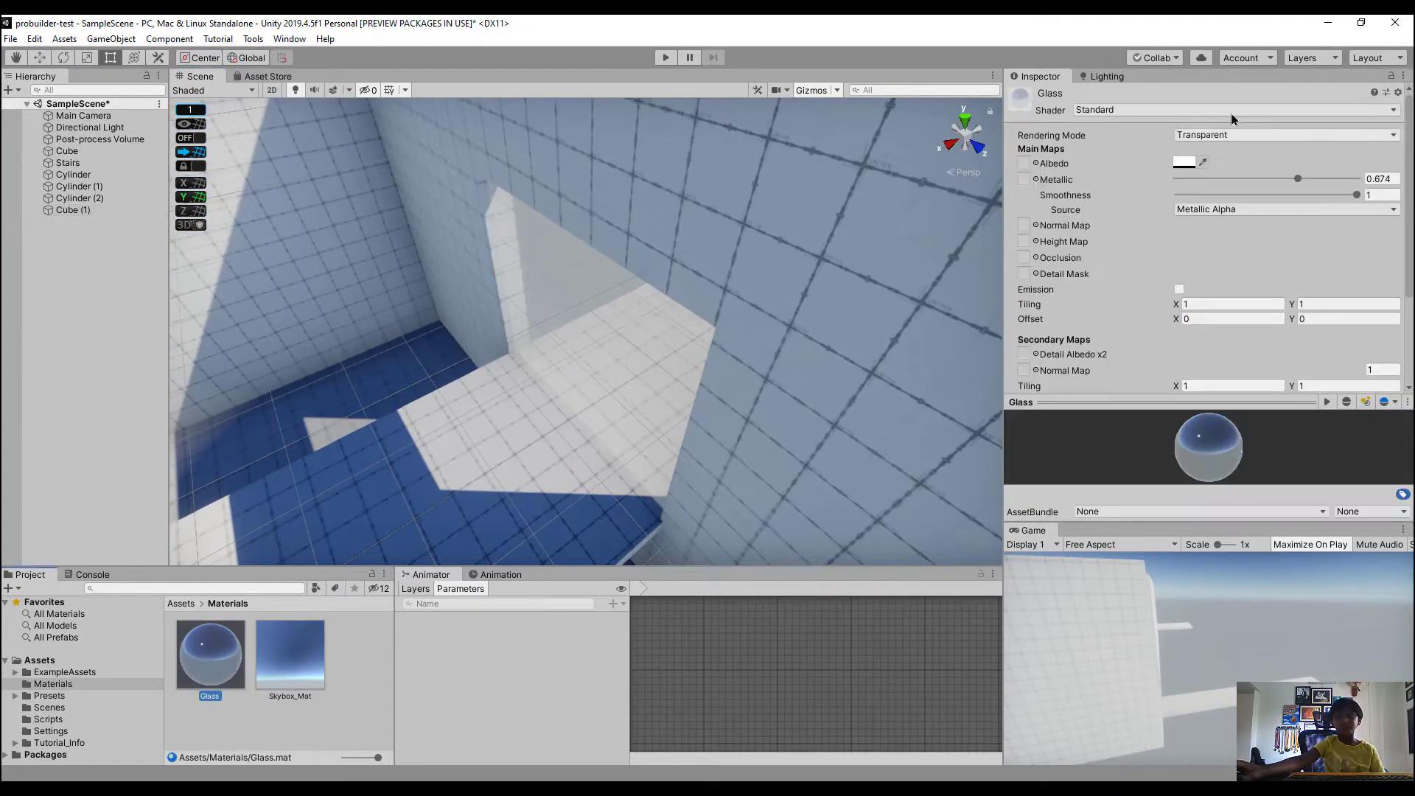
{"action": "left_click", "coordinate": [1187, 162]}
{"action": "left_click", "coordinate": [783, 501]}
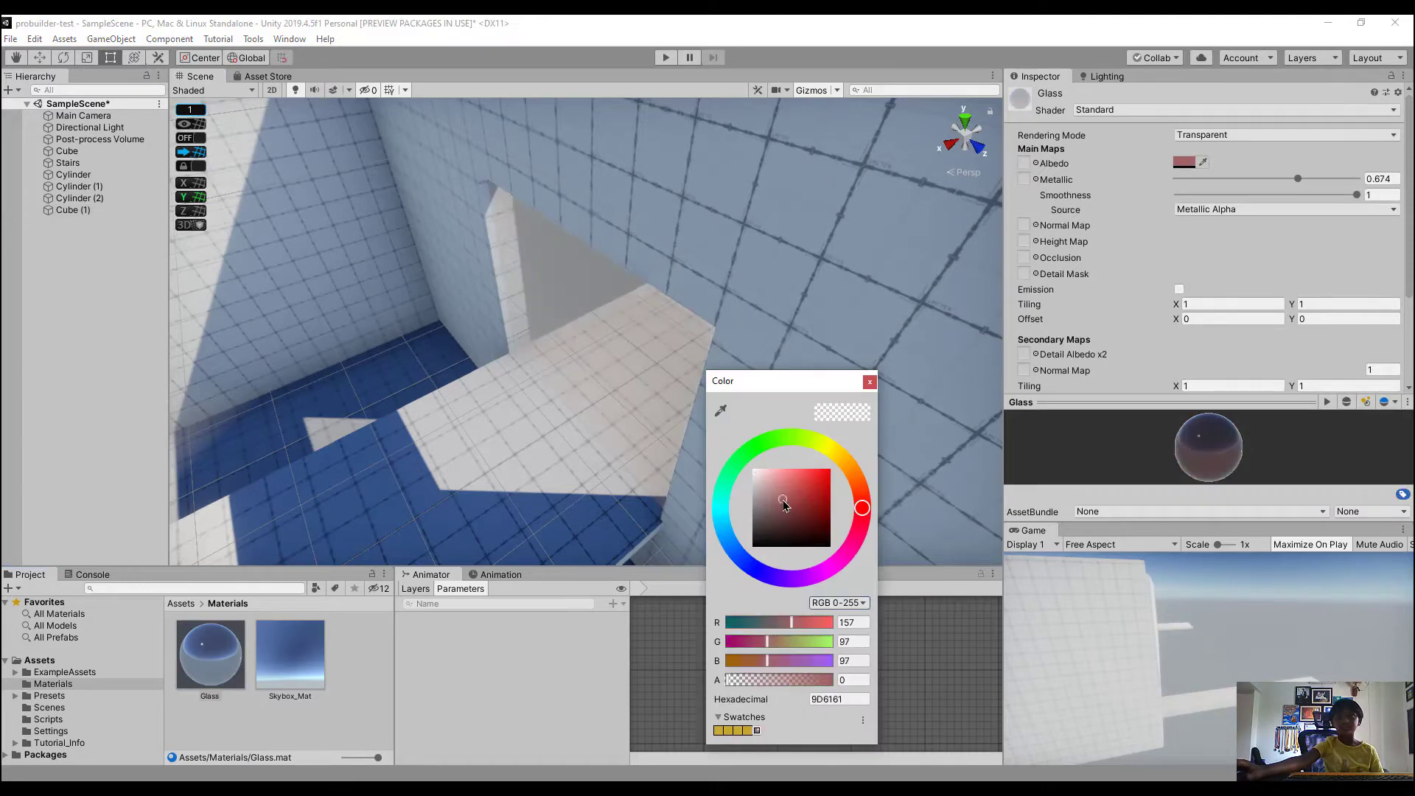
{"action": "left_click", "coordinate": [787, 437]}
{"action": "mouse_move", "coordinate": [785, 503]}
{"action": "left_mouse_down"}
{"action": "mouse_move", "coordinate": [830, 492]}
{"action": "mouse_move", "coordinate": [801, 504]}
{"action": "mouse_move", "coordinate": [817, 493]}
{"action": "mouse_move", "coordinate": [731, 494]}
{"action": "left_mouse_up"}
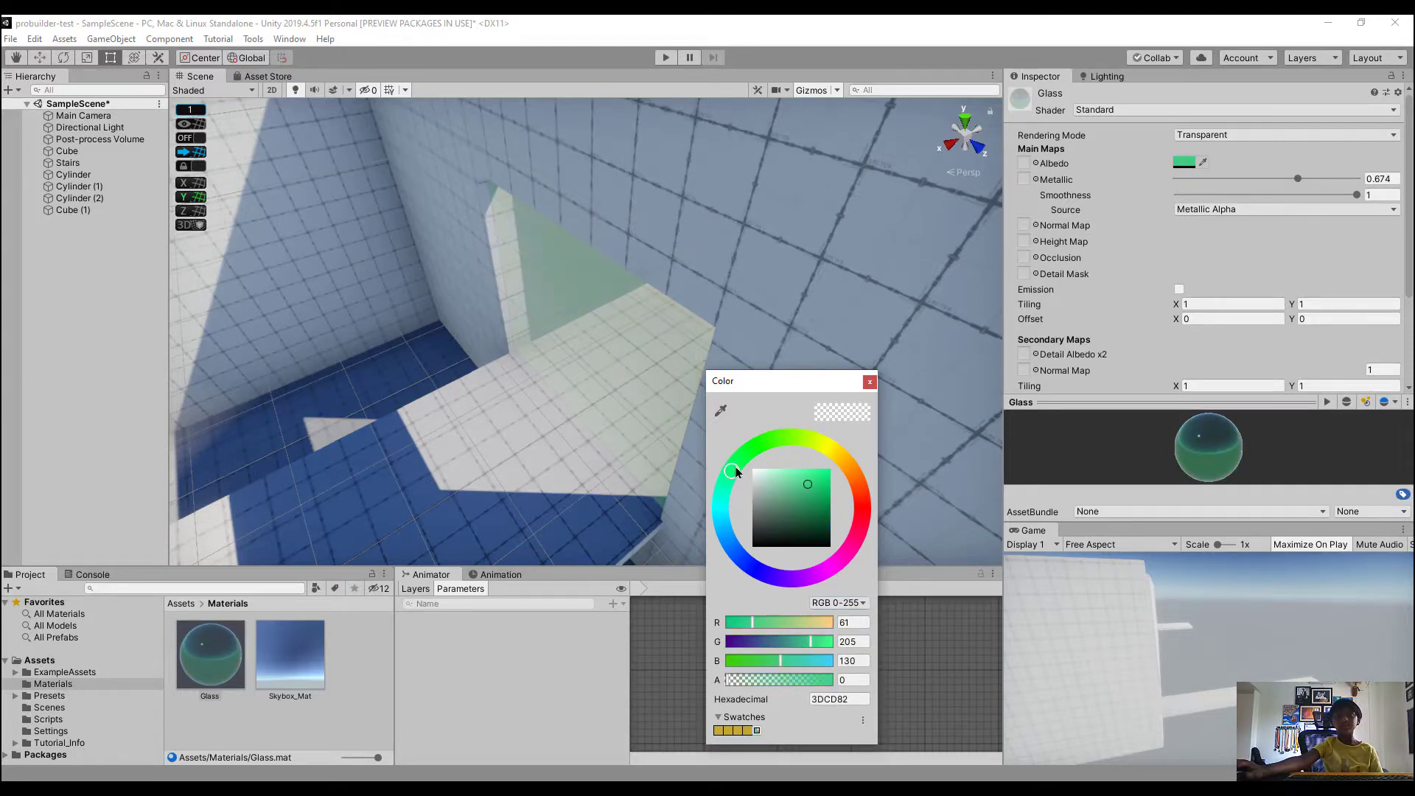
{"action": "left_click_drag", "start_coordinate": [736, 473], "coordinate": [716, 503]}
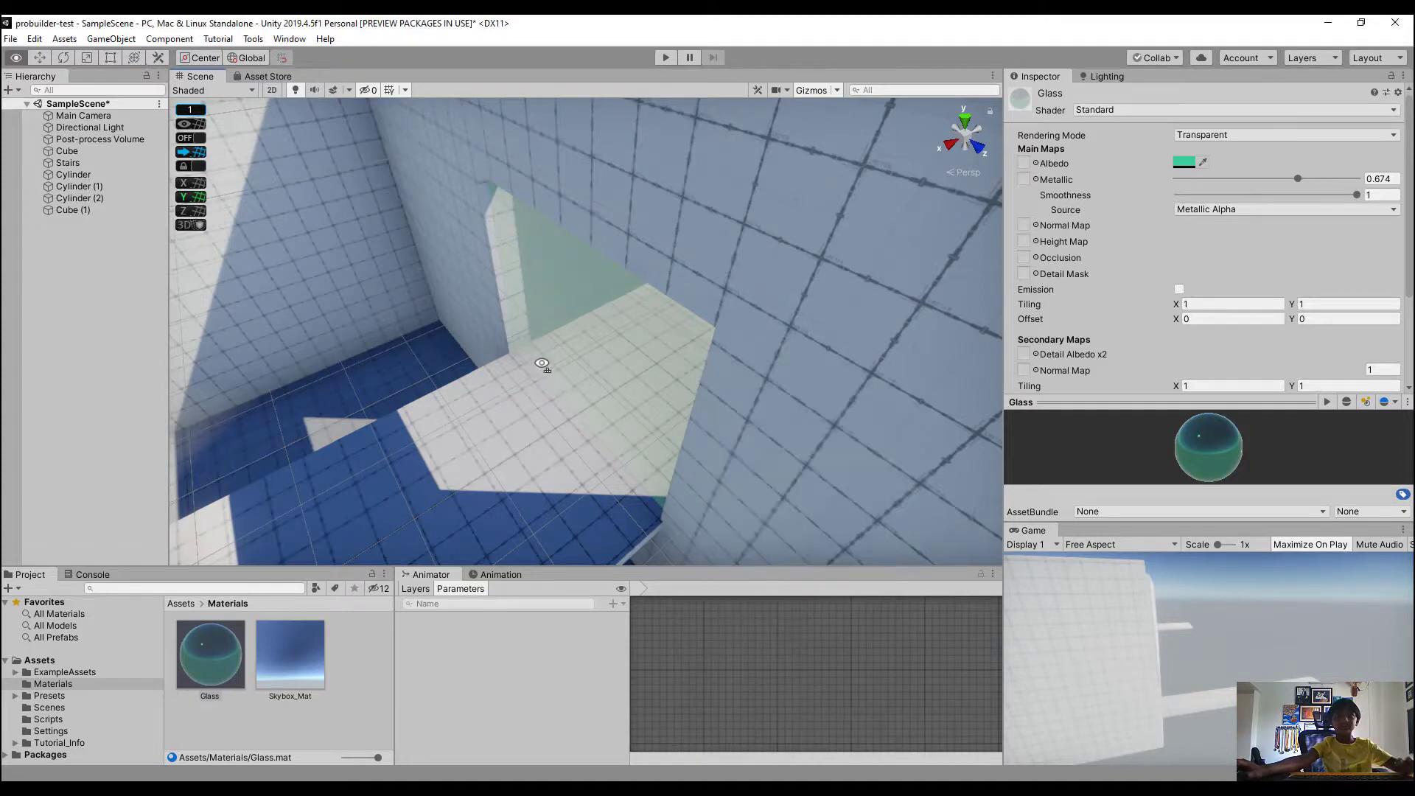
{"action": "left_click_drag", "start_coordinate": [540, 357], "coordinate": [577, 367], "text": "alt"}
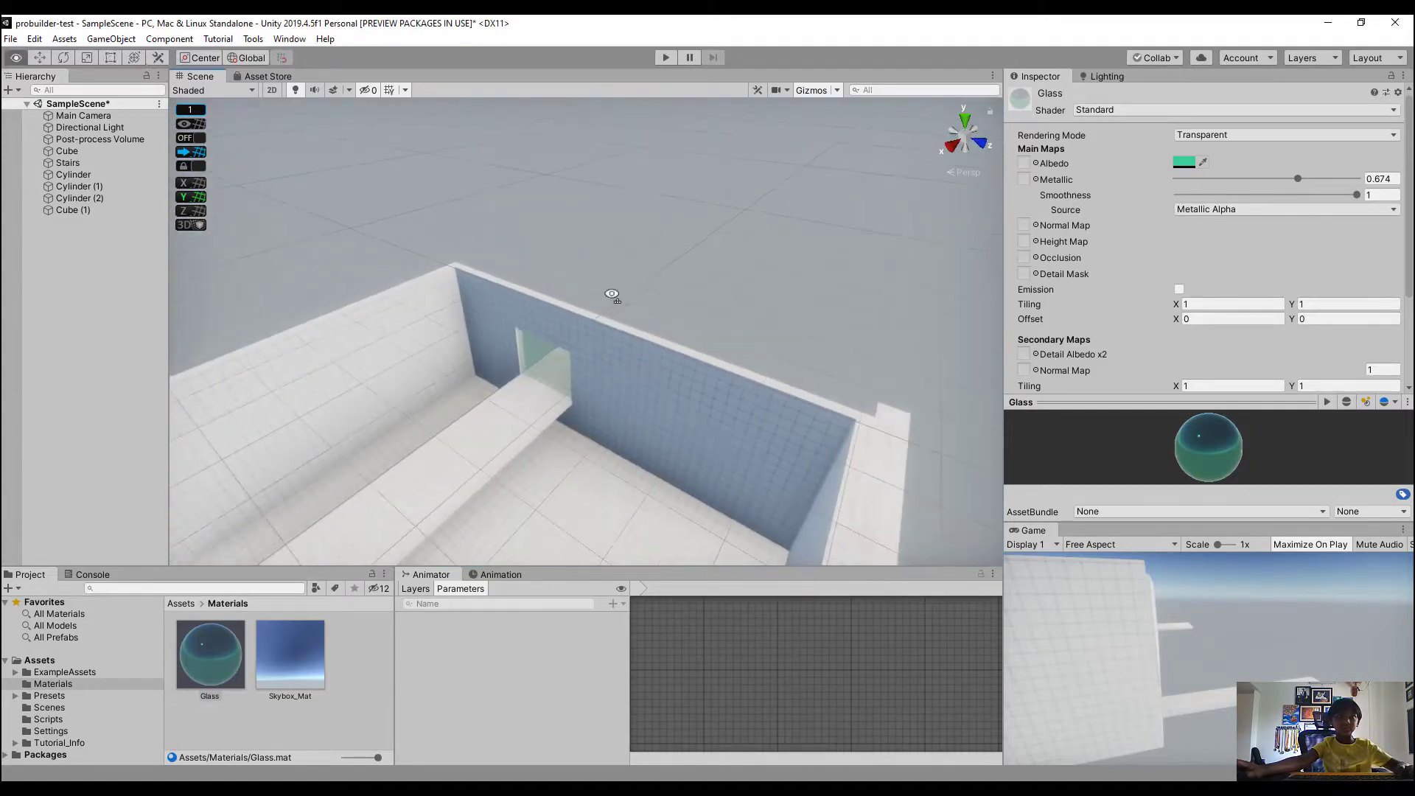
Shift the Glass material's albedo to a brighter, more saturated teal-green
{"action": "scroll", "coordinate": [653, 276], "scroll_direction": "up", "scroll_amount": 5, "text": "alt"}
{"action": "left_click_drag", "start_coordinate": [638, 295], "coordinate": [665, 312], "text": "alt"}
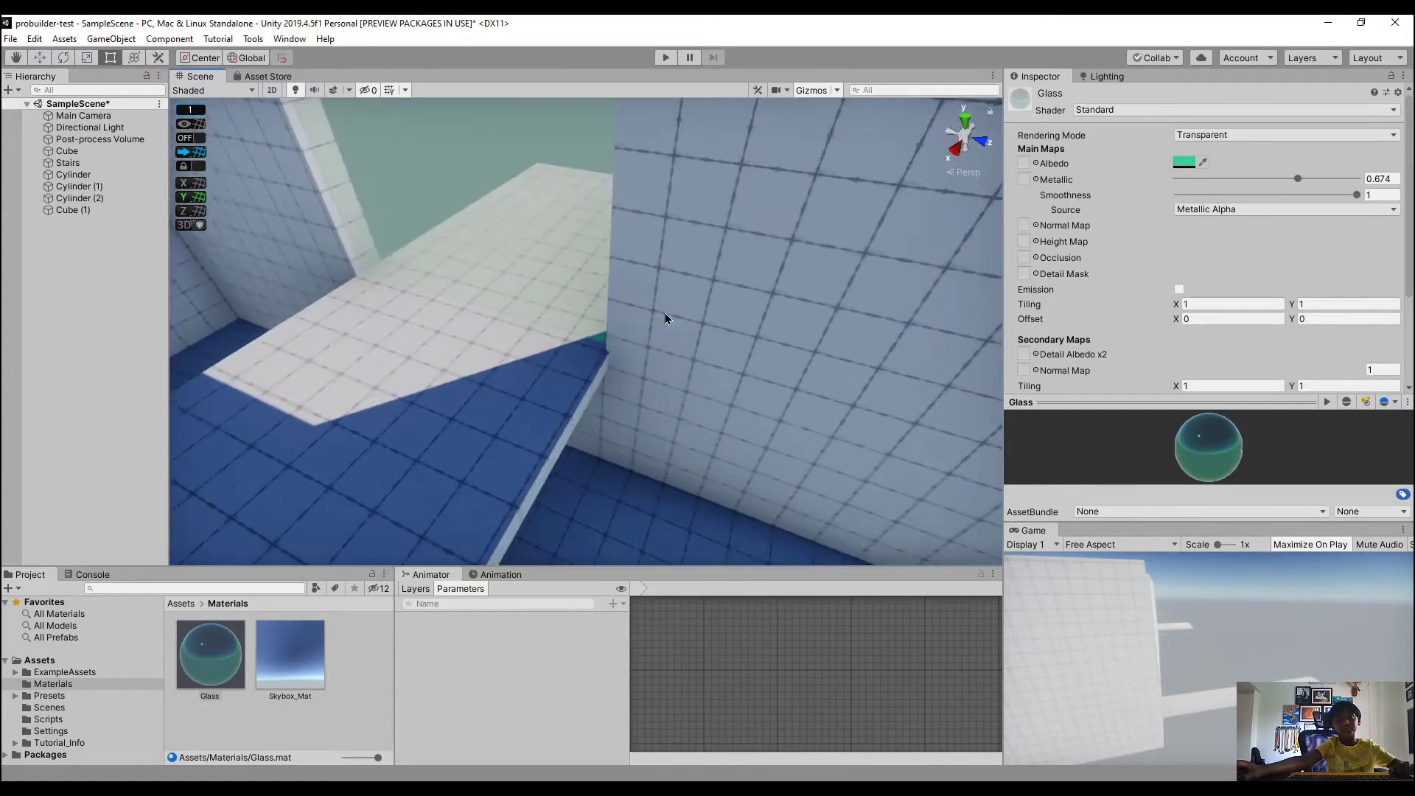
{"action": "left_click", "coordinate": [576, 263]}
{"action": "left_click", "coordinate": [210, 655]}
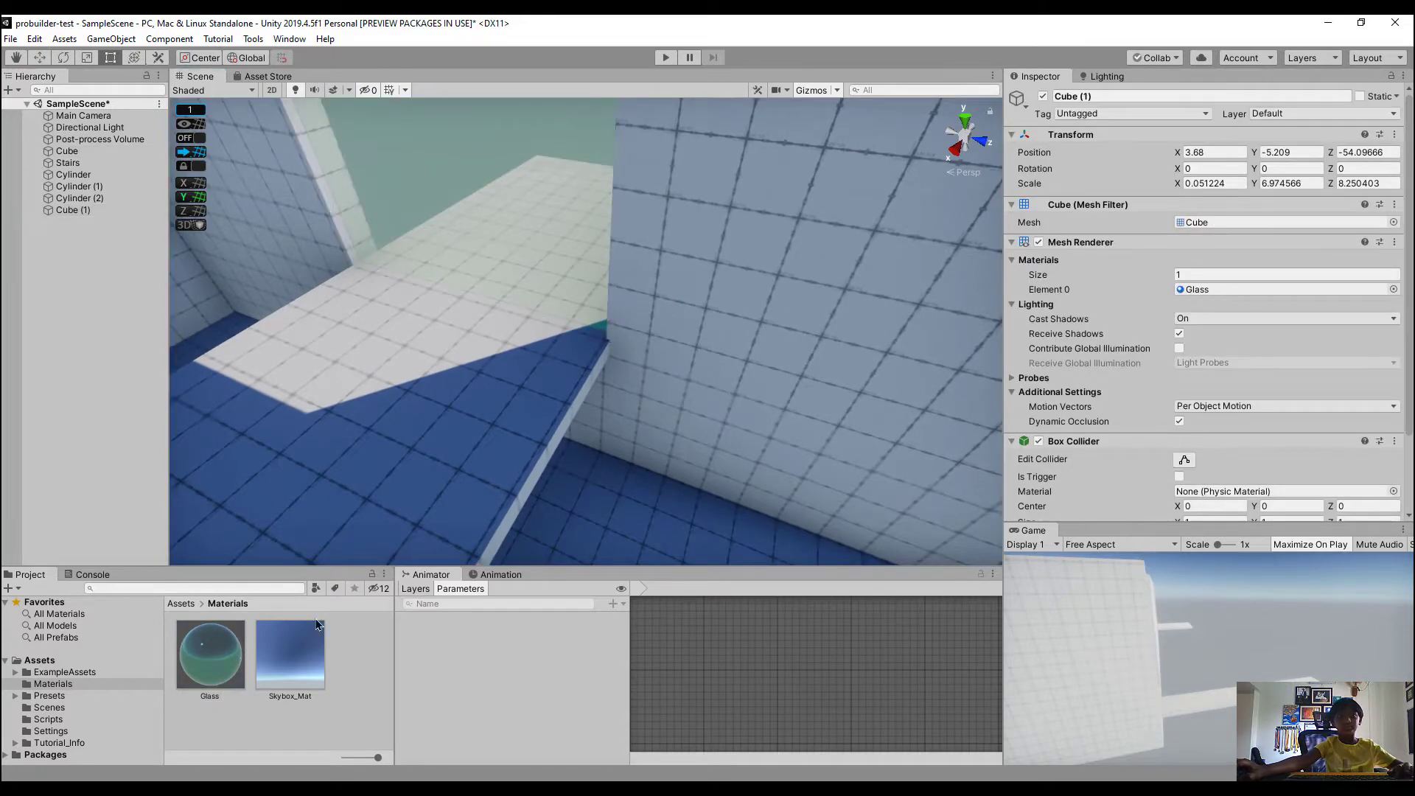
{"action": "left_click", "coordinate": [1183, 161]}
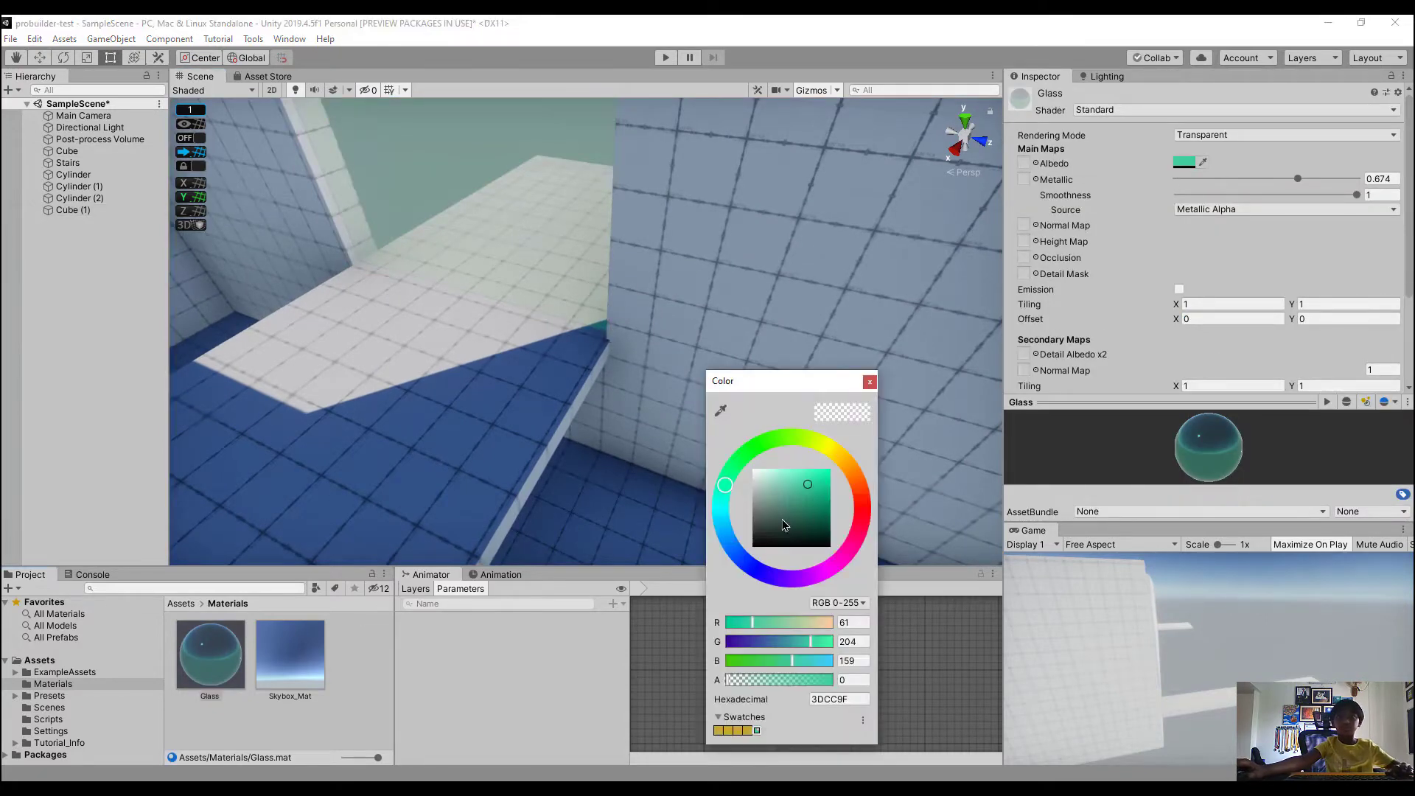
{"action": "left_click_drag", "start_coordinate": [804, 494], "coordinate": [1102, 178]}
Move the glass doorway panel along X to 44.85, over to the opening at the opposite end of the walkway
{"action": "mouse_move", "coordinate": [588, 301]}
{"action": "right_mouse_down"}
{"action": "mouse_move", "coordinate": [653, 297]}
{"action": "mouse_move", "coordinate": [589, 304]}
{"action": "right_mouse_up"}
{"action": "key", "text": "s"}
{"action": "left_click", "coordinate": [563, 306]}
{"action": "left_click", "coordinate": [562, 306]}
{"action": "right_click_drag", "start_coordinate": [706, 300], "coordinate": [15, 22]}
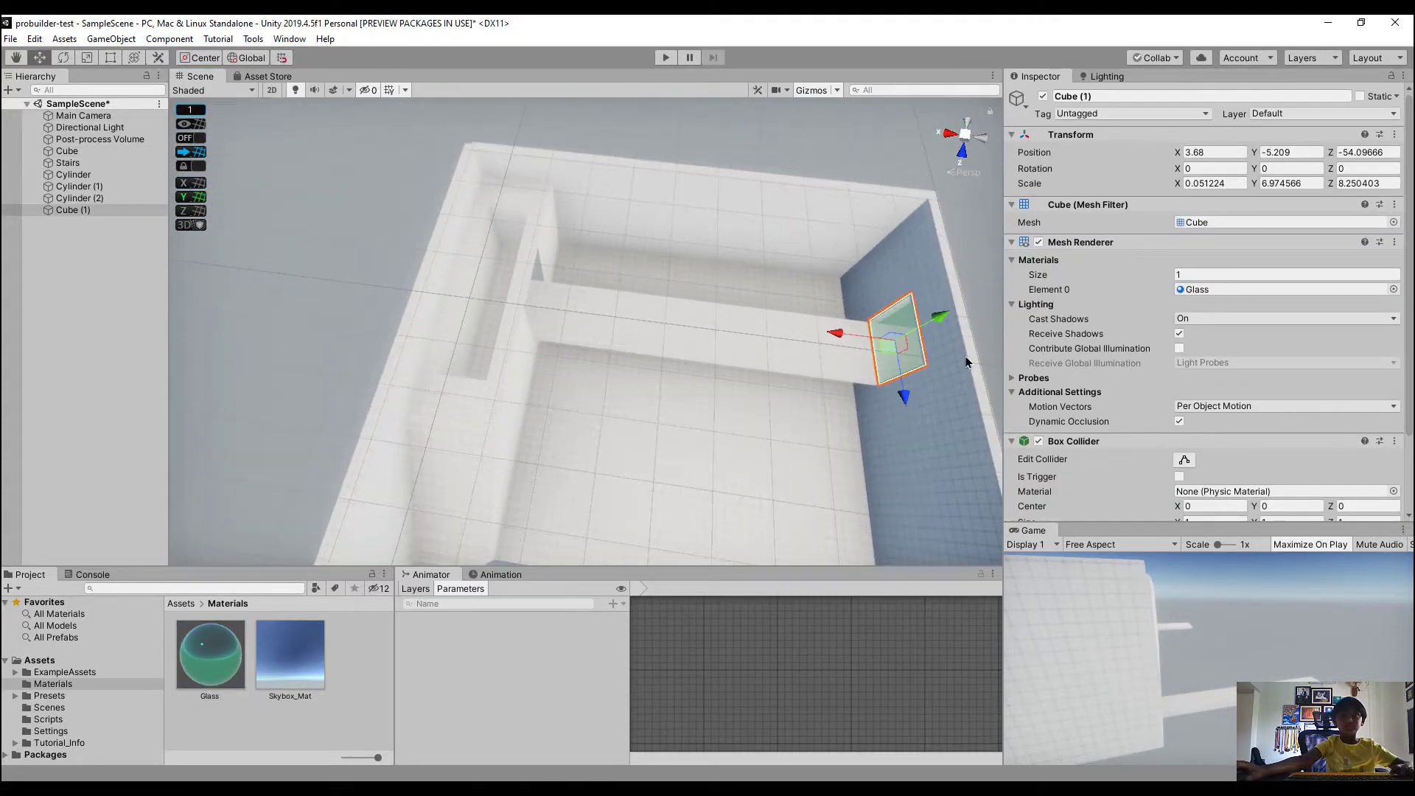
{"action": "left_click_drag", "start_coordinate": [766, 337], "coordinate": [451, 351]}
{"action": "right_click_drag", "start_coordinate": [452, 351], "coordinate": [629, 329]}
{"action": "left_click_drag", "start_coordinate": [568, 281], "coordinate": [616, 291]}
{"action": "right_click_drag", "start_coordinate": [753, 264], "coordinate": [745, 249]}
{"action": "left_click", "coordinate": [852, 166]}
{"action": "key", "text": "ctrl+z"}
{"action": "key", "text": "ctrl+z"}
{"action": "right_click_drag", "start_coordinate": [818, 195], "coordinate": [754, 259]}
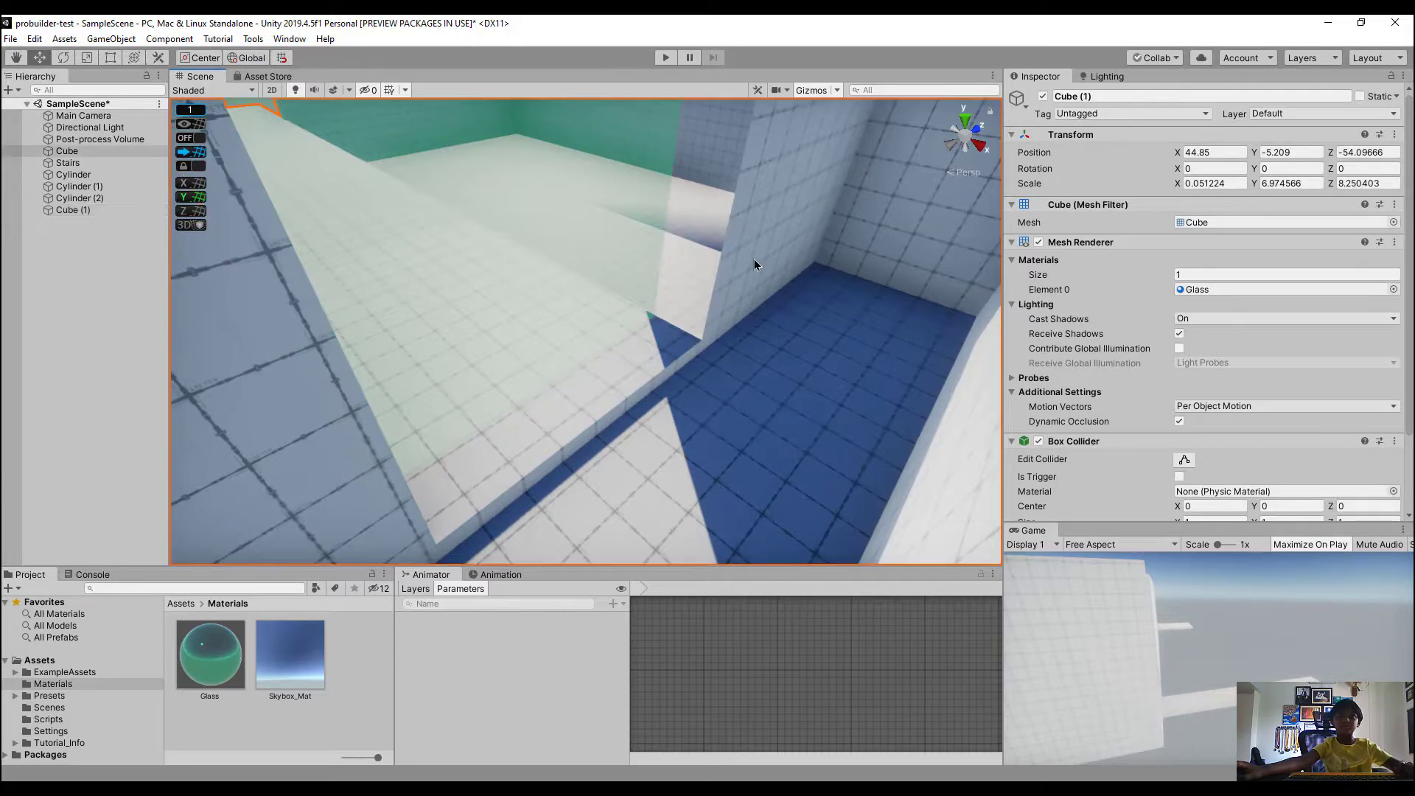
Select the main level mesh and open the ProBuilder toolset
{"action": "left_click", "coordinate": [754, 259]}
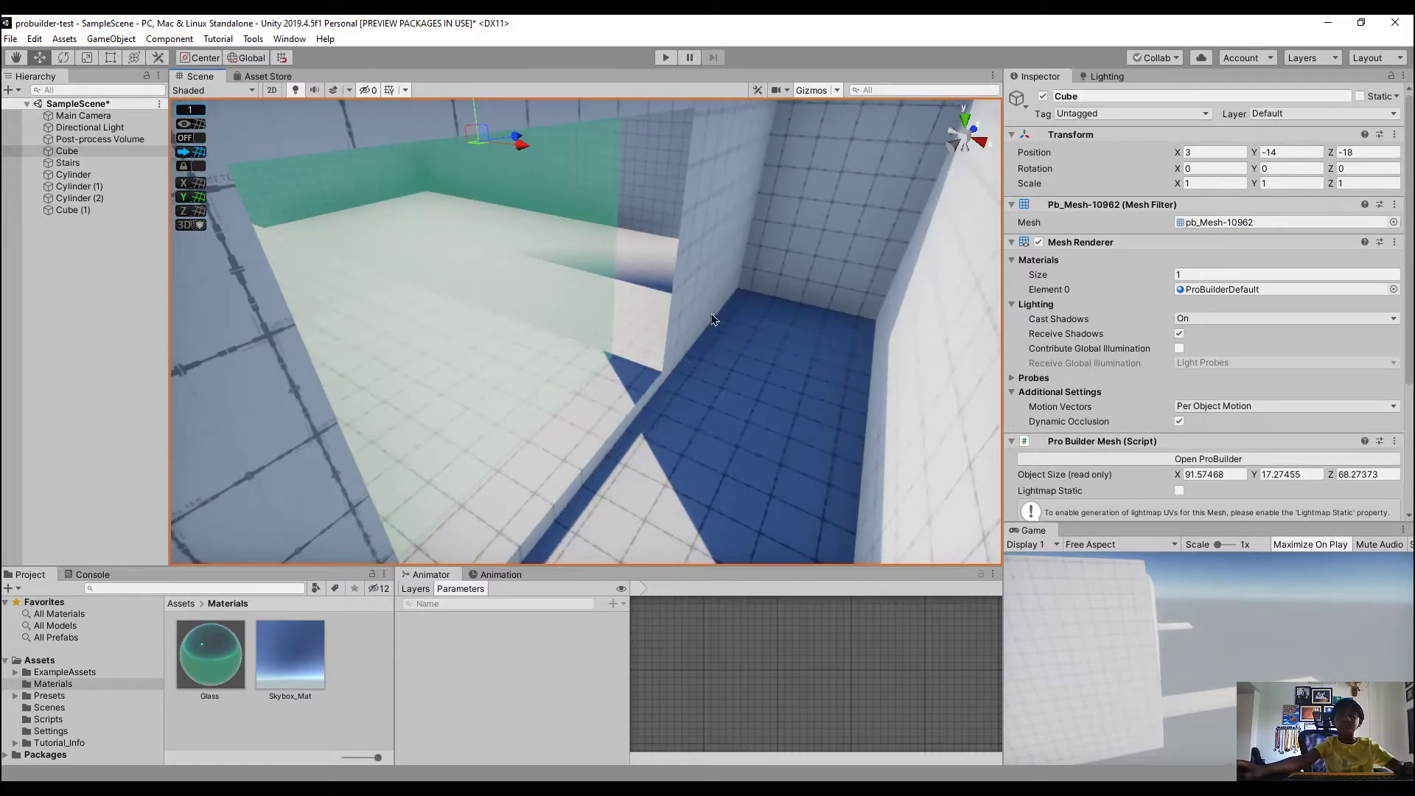
{"action": "right_click_drag", "start_coordinate": [712, 319], "coordinate": [702, 211]}
{"action": "left_click", "coordinate": [252, 38]}
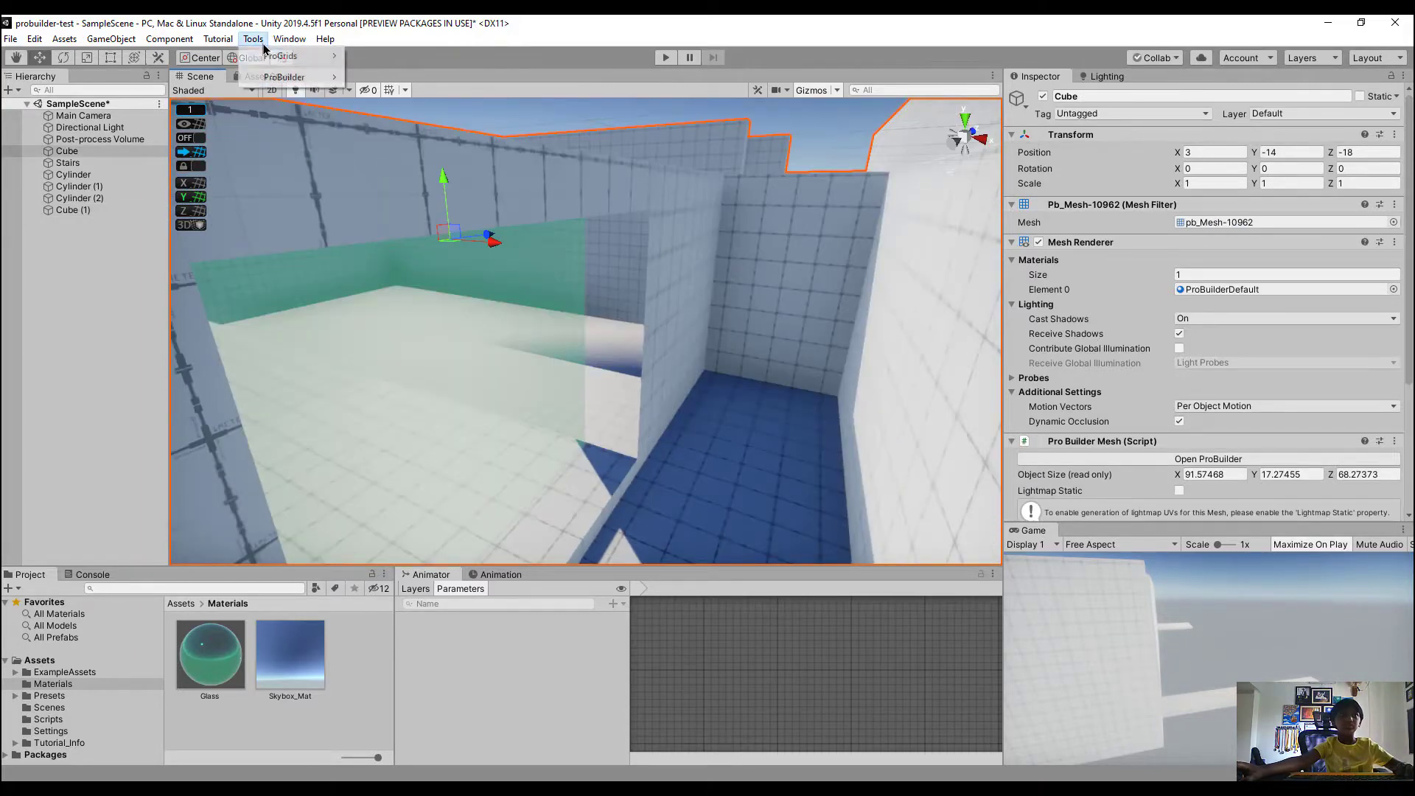
{"action": "mouse_move", "coordinate": [284, 76]}
{"action": "left_click", "coordinate": [387, 77]}
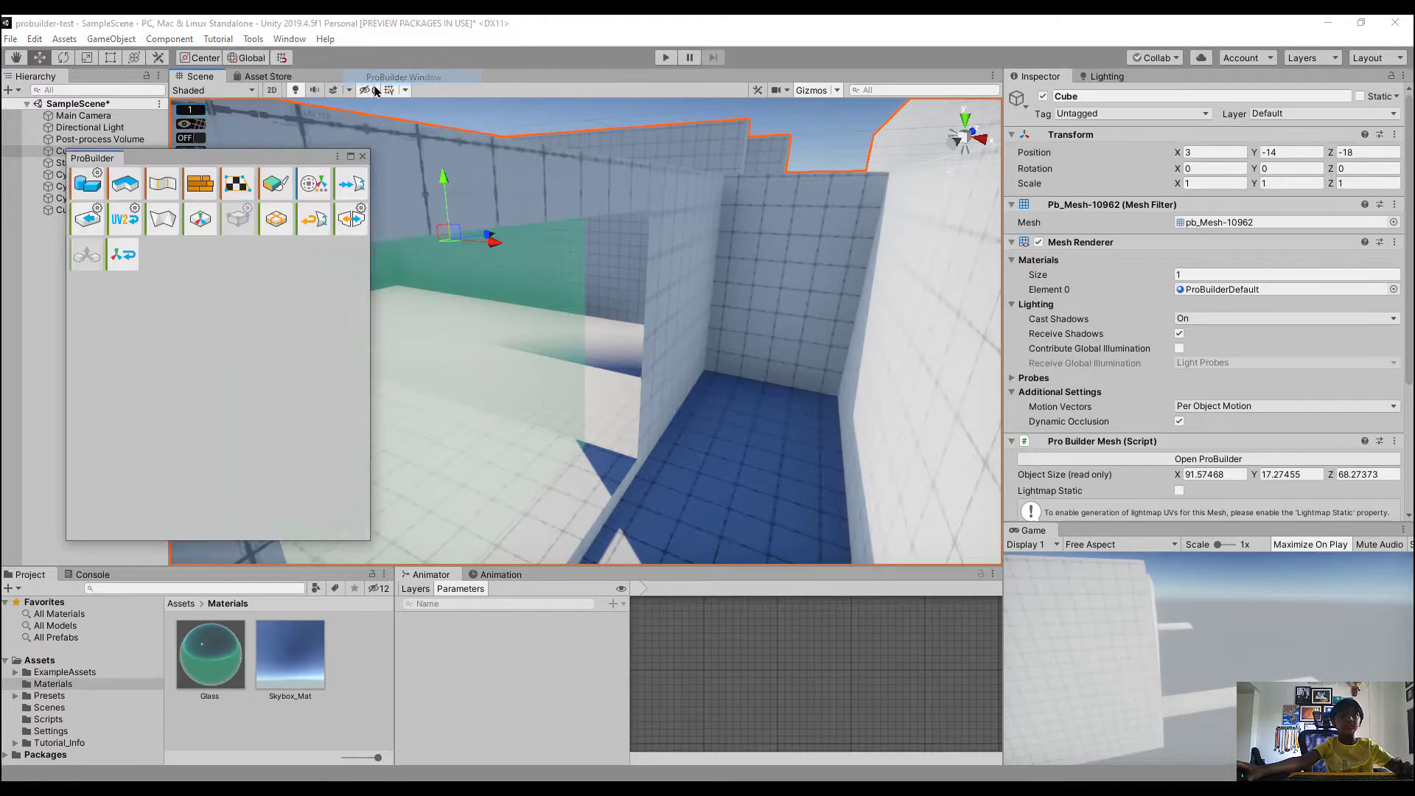
Extrude the two wall faces on either side of the doorway opening outward
{"action": "left_click", "coordinate": [619, 113]}
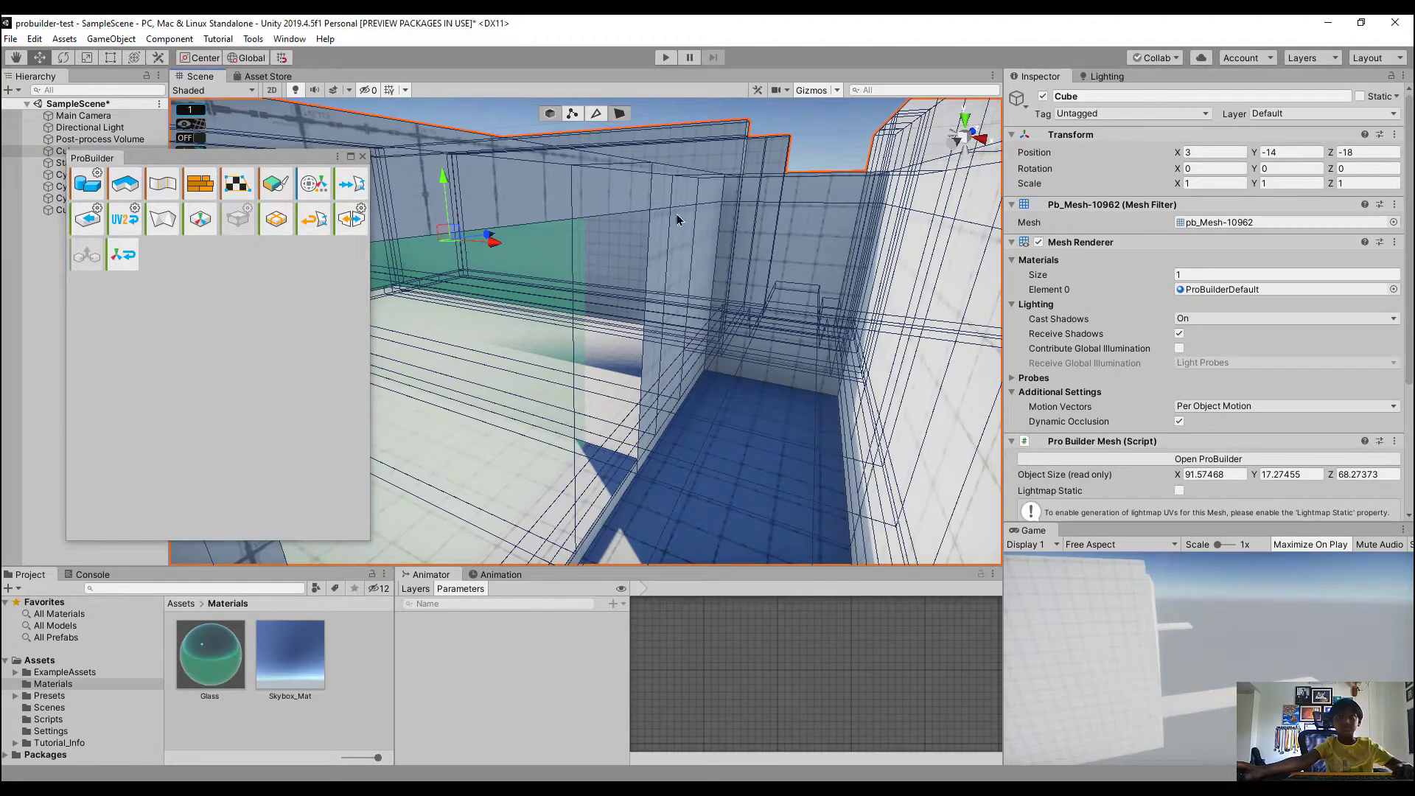
{"action": "left_click", "coordinate": [681, 222]}
{"action": "right_click_drag", "start_coordinate": [641, 184], "coordinate": [540, 366]}
{"action": "scroll", "coordinate": [539, 361], "scroll_direction": "down", "scroll_amount": 2}
{"action": "left_click", "coordinate": [537, 356], "text": "shift"}
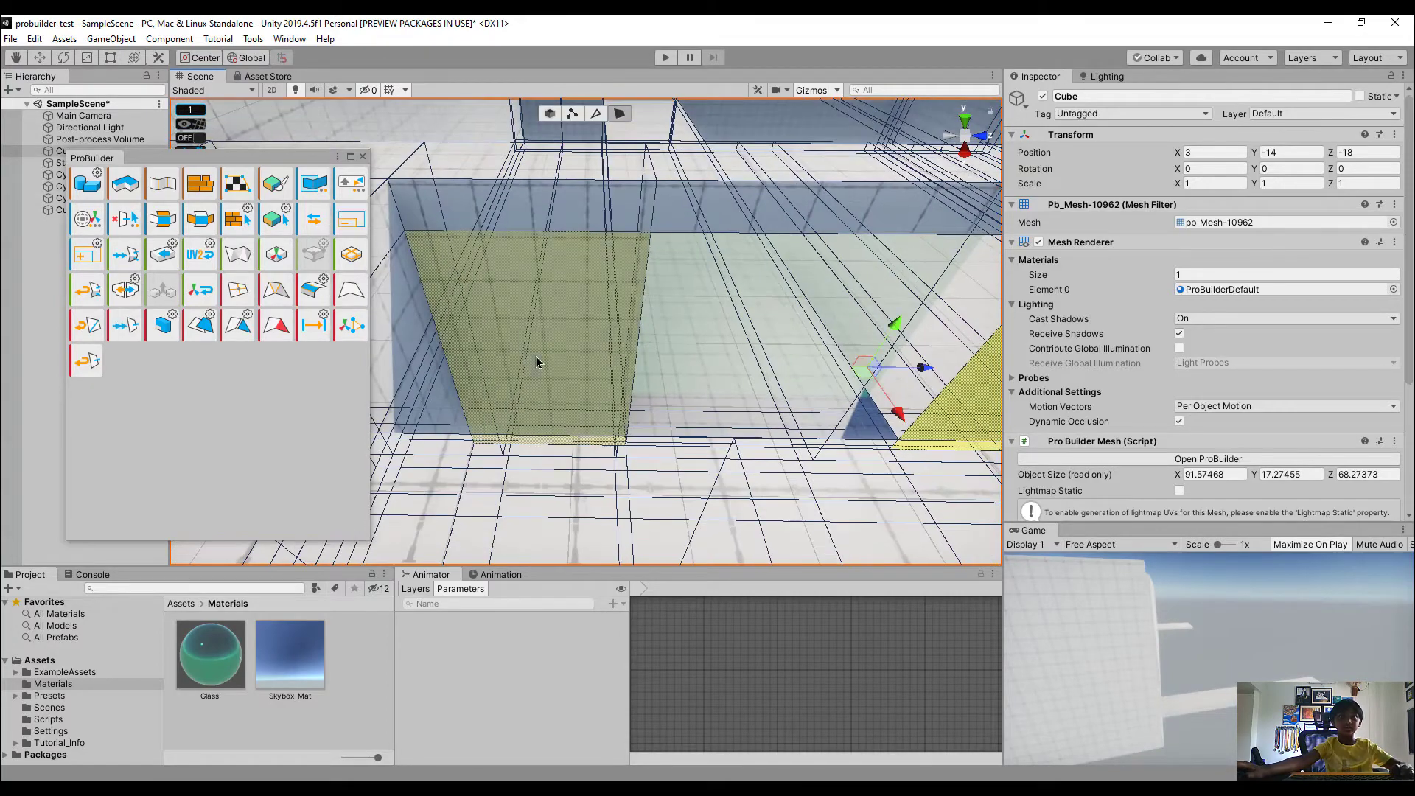
{"action": "right_click_drag", "start_coordinate": [664, 283], "coordinate": [882, 287]}
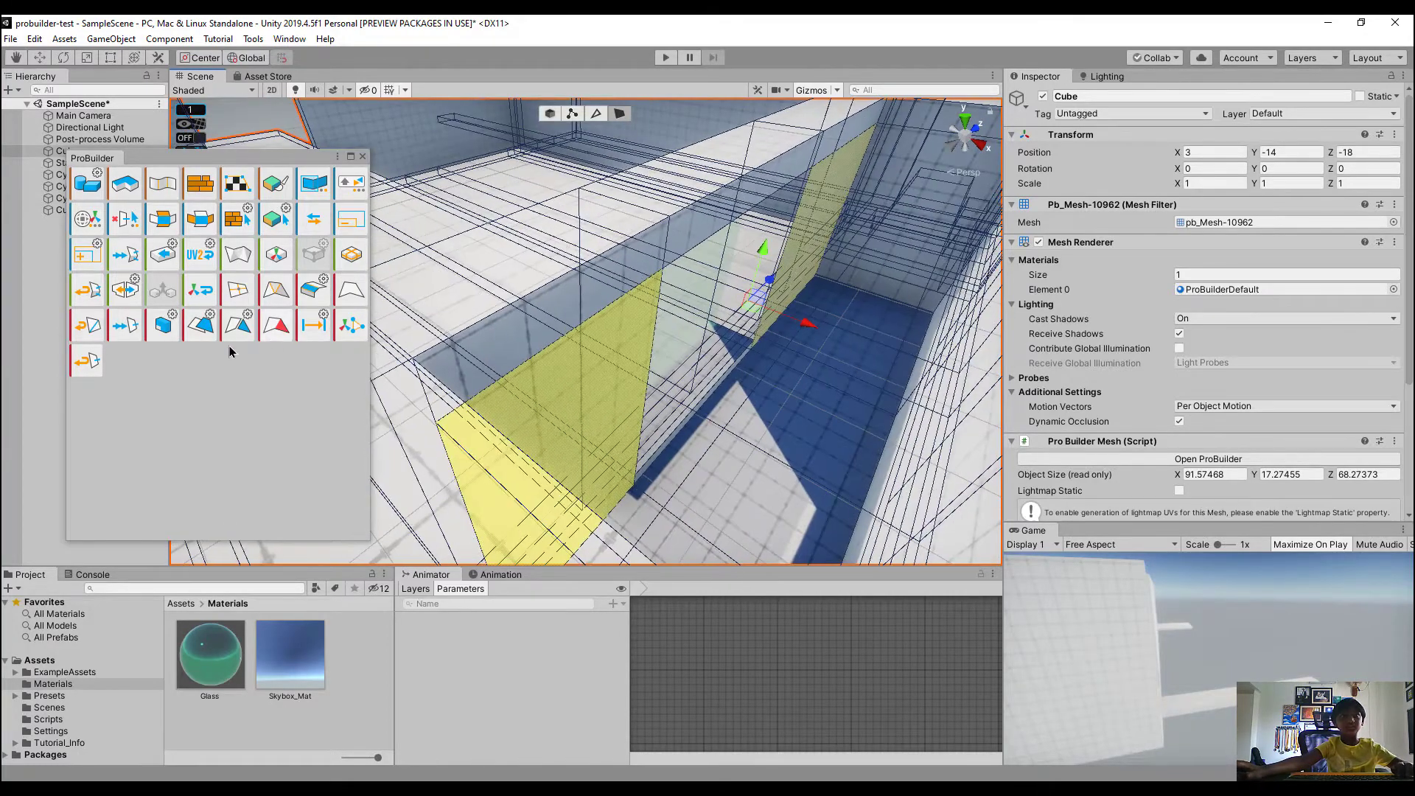
{"action": "left_click", "coordinate": [156, 330]}
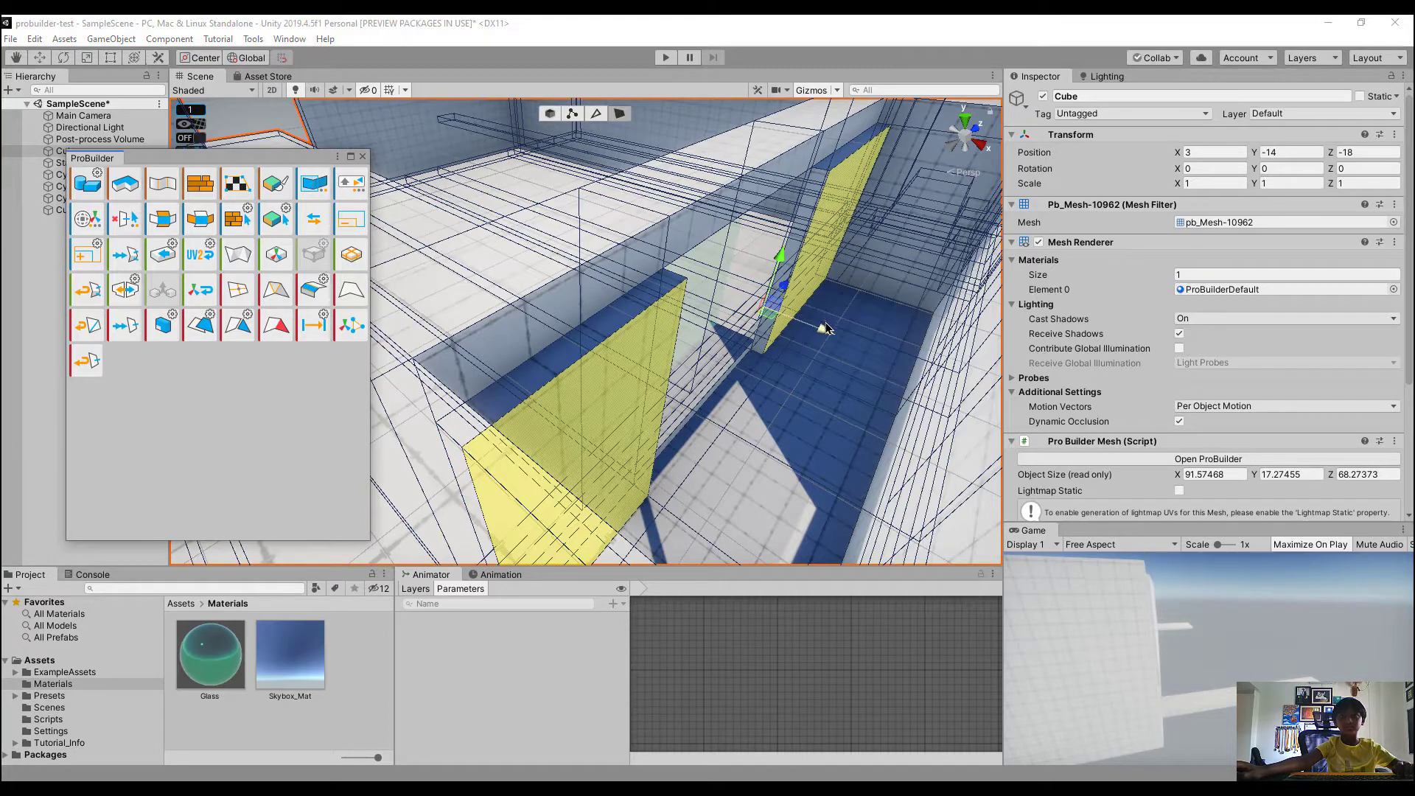
Move the glass panel along X to 46.83 so it sits between the extruded wall sections
{"action": "left_click", "coordinate": [562, 118]}
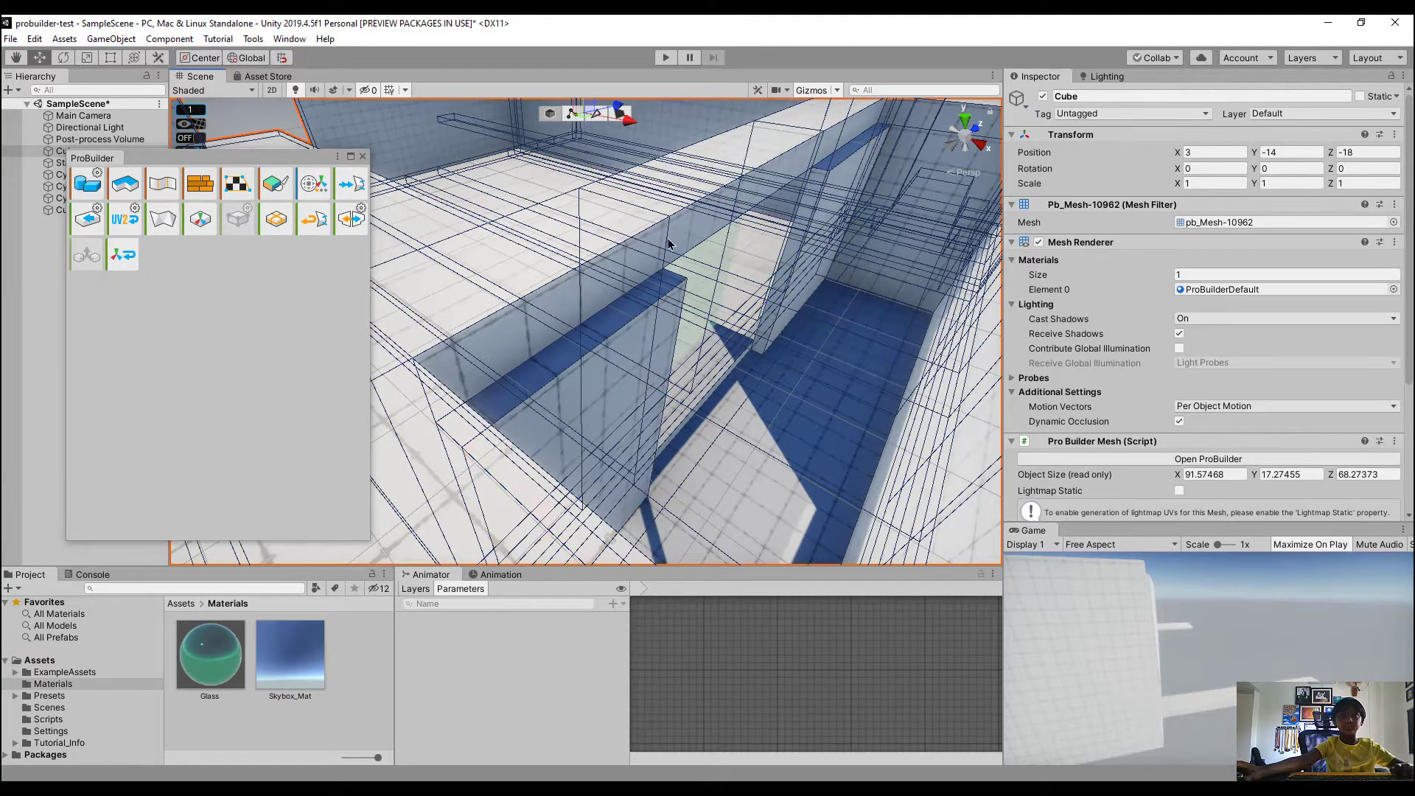
{"action": "left_click", "coordinate": [691, 274]}
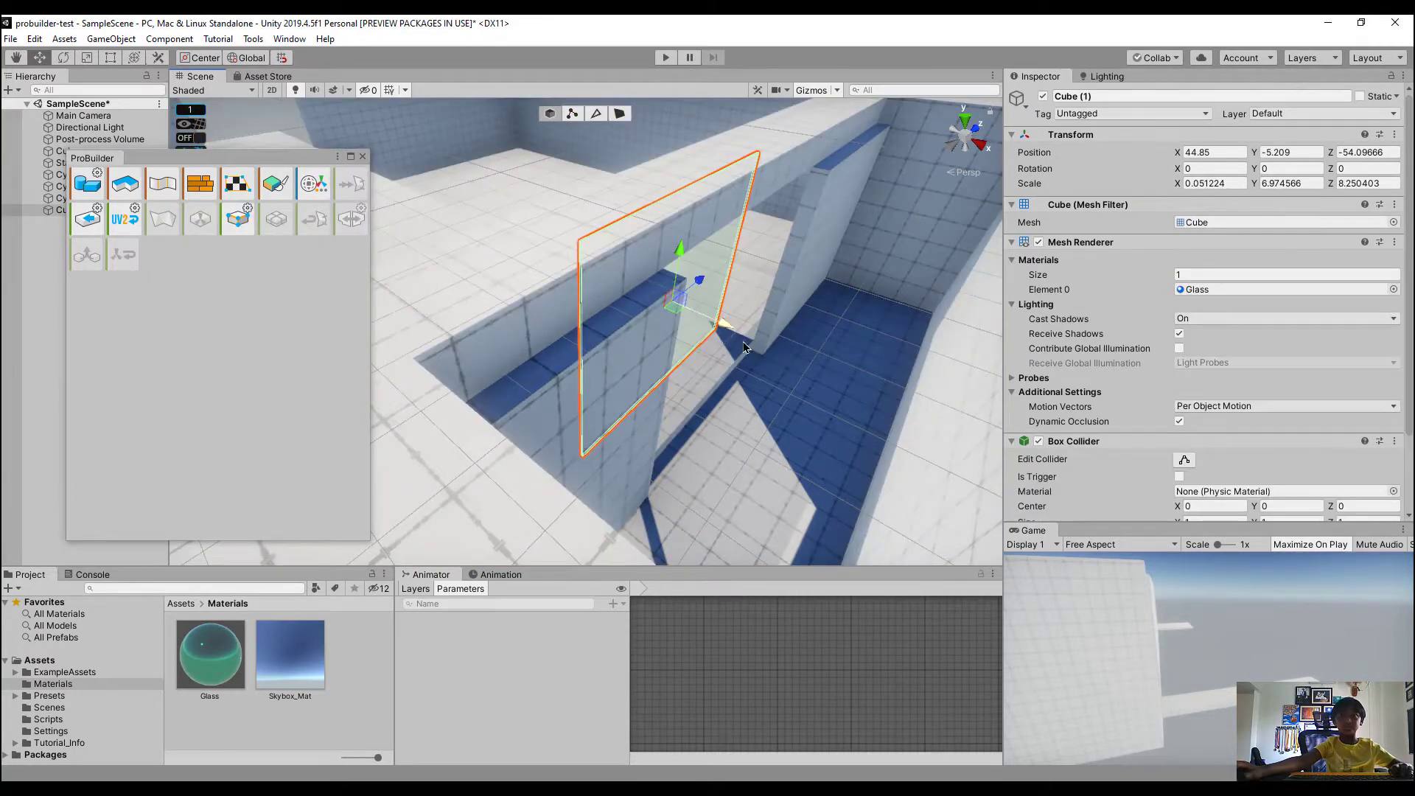
{"action": "left_click_drag", "start_coordinate": [744, 347], "coordinate": [778, 363]}
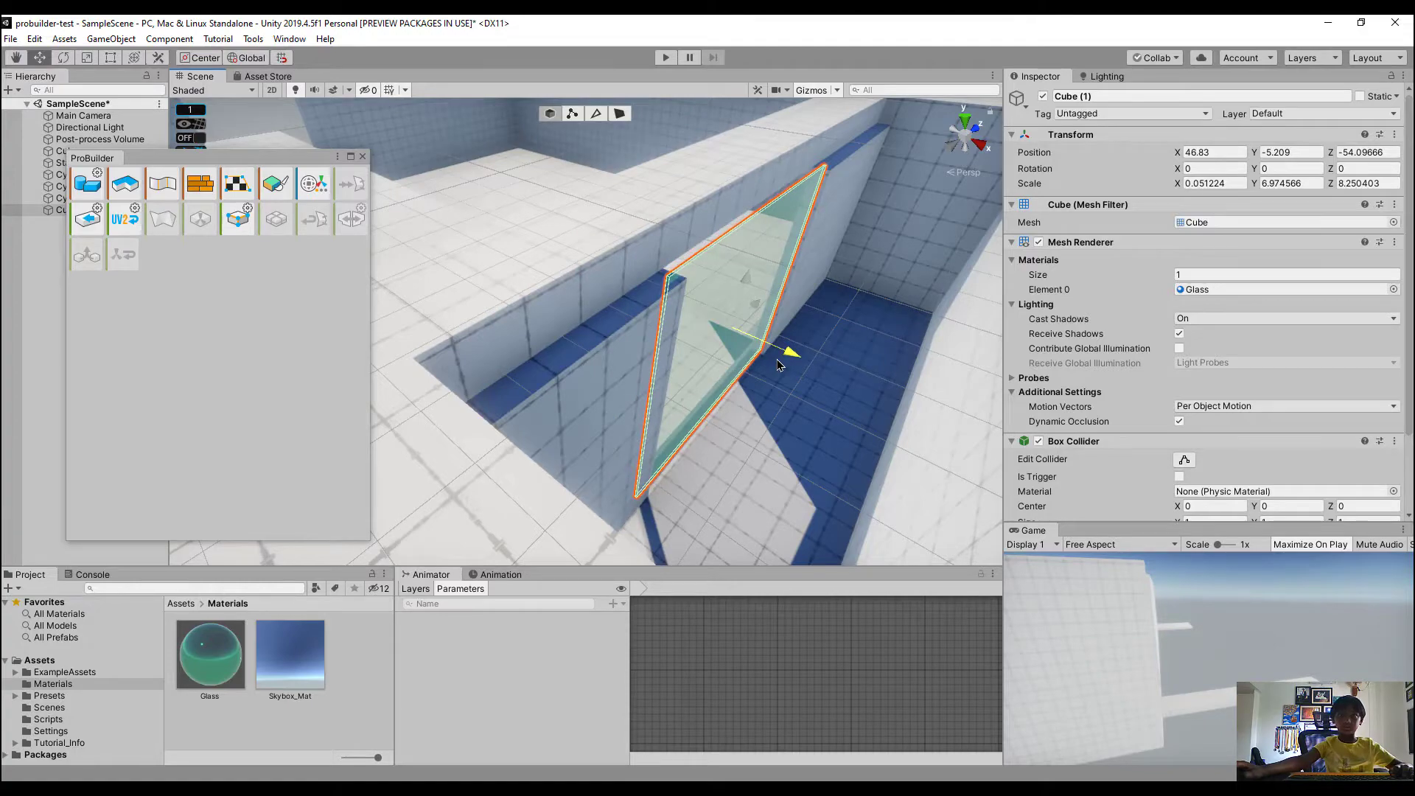
Extrude the wall face above the doorway opening outward over the glass panel
{"action": "right_click_drag", "start_coordinate": [778, 363], "coordinate": [712, 235]}
{"action": "left_click", "coordinate": [722, 179]}
{"action": "right_click_drag", "start_coordinate": [746, 291], "coordinate": [624, 342]}
{"action": "left_click", "coordinate": [606, 305]}
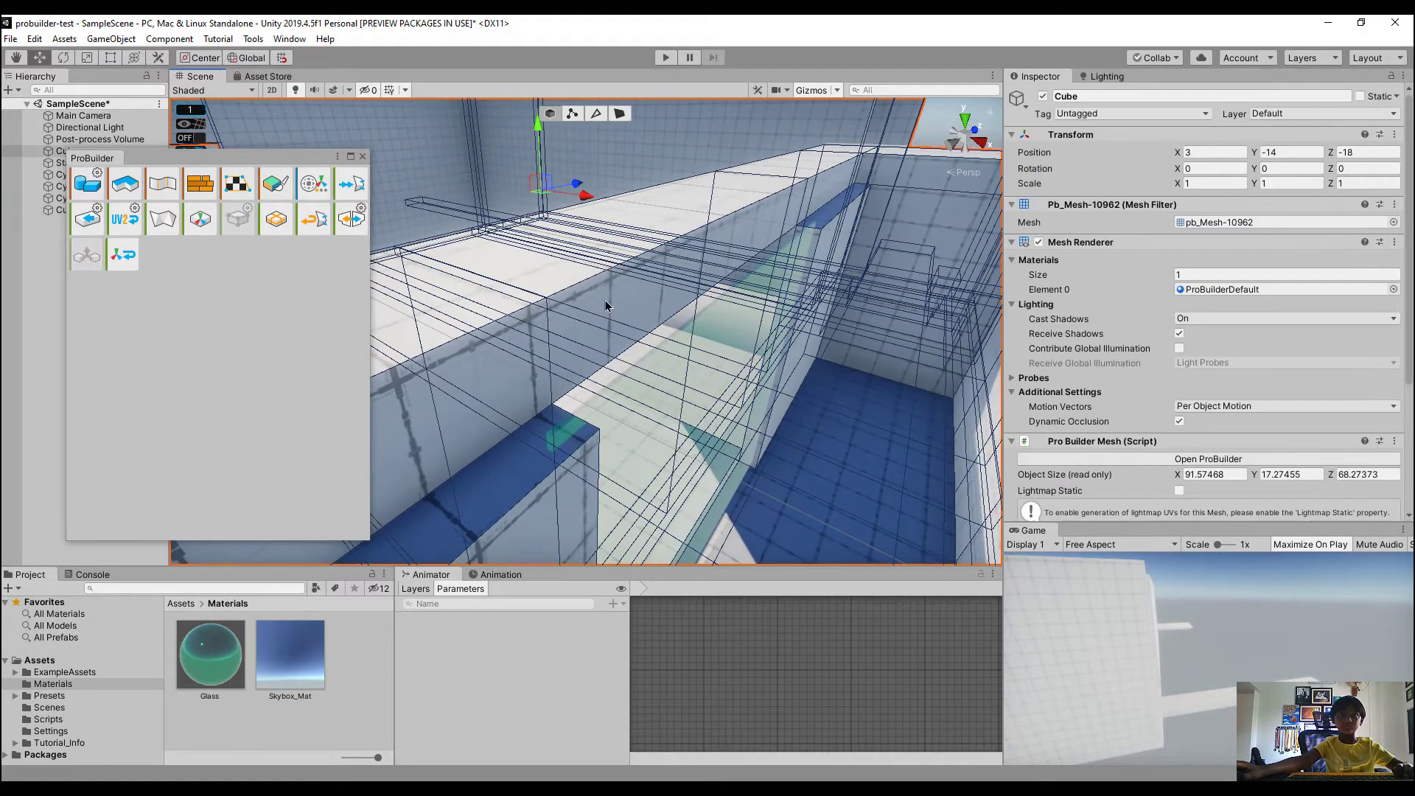
{"action": "left_click", "coordinate": [619, 111]}
{"action": "left_click", "coordinate": [602, 330]}
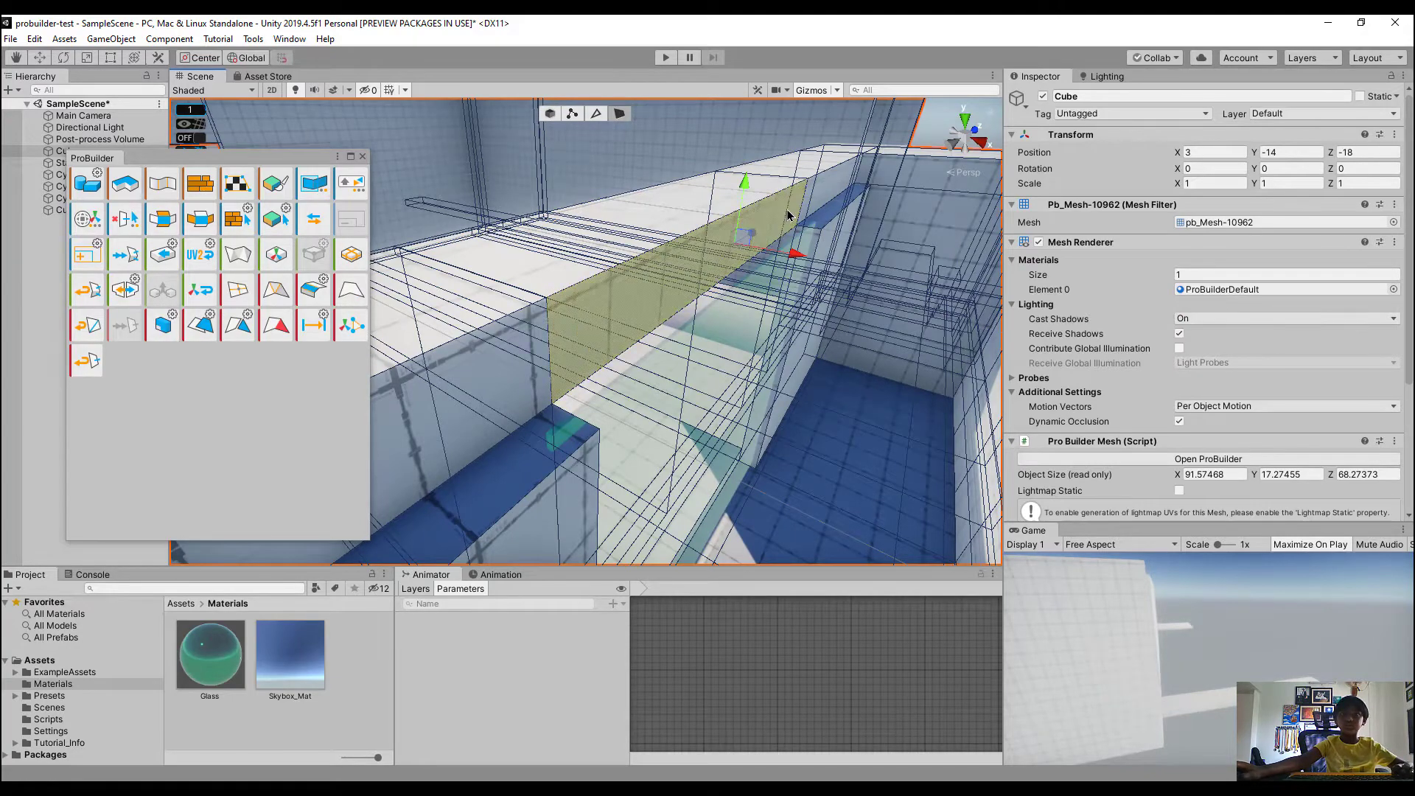
{"action": "left_click", "coordinate": [538, 361], "text": "shift"}
{"action": "right_click_drag", "start_coordinate": [708, 317], "coordinate": [605, 343]}
{"action": "left_click", "coordinate": [606, 325]}
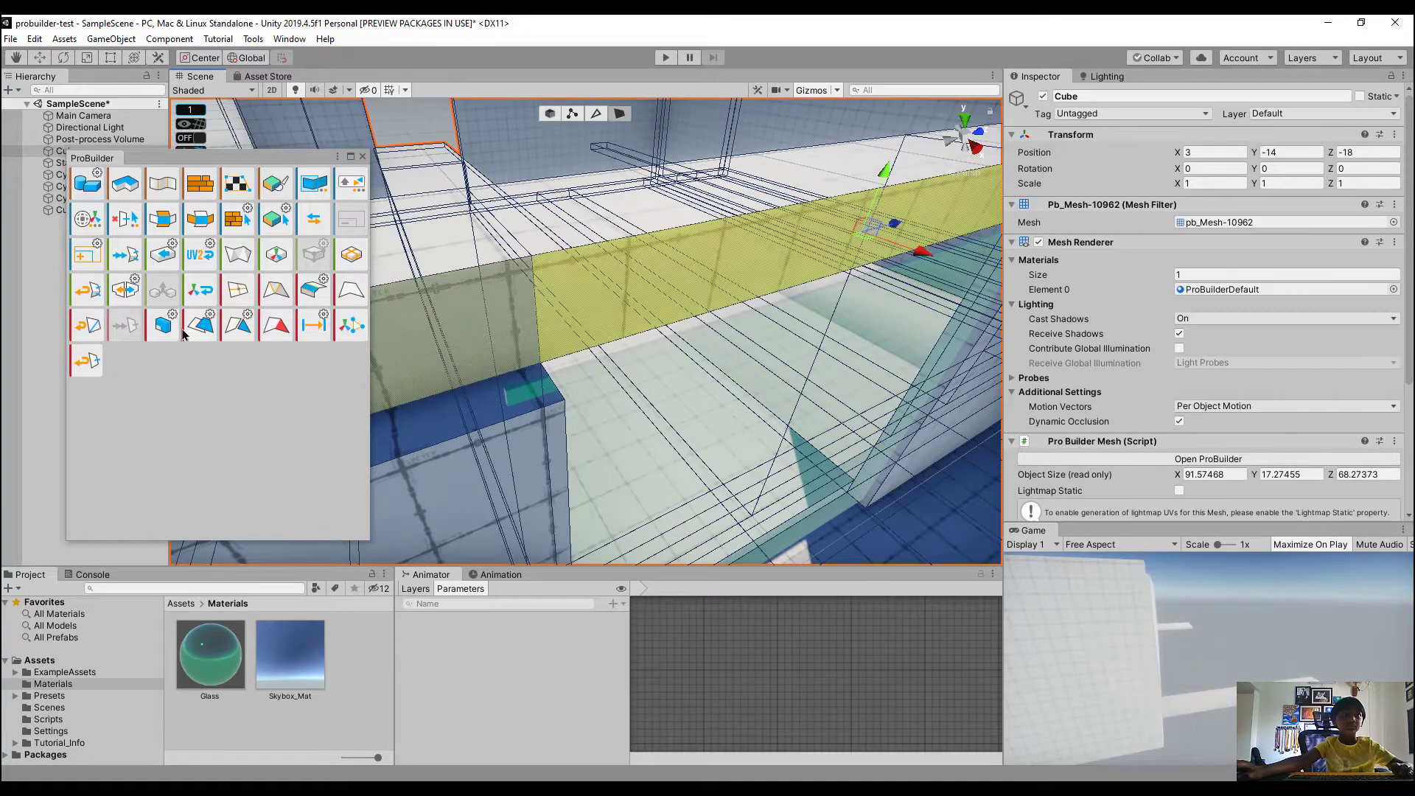
{"action": "left_click", "coordinate": [159, 324]}
{"action": "left_click_drag", "start_coordinate": [974, 273], "coordinate": [966, 276]}
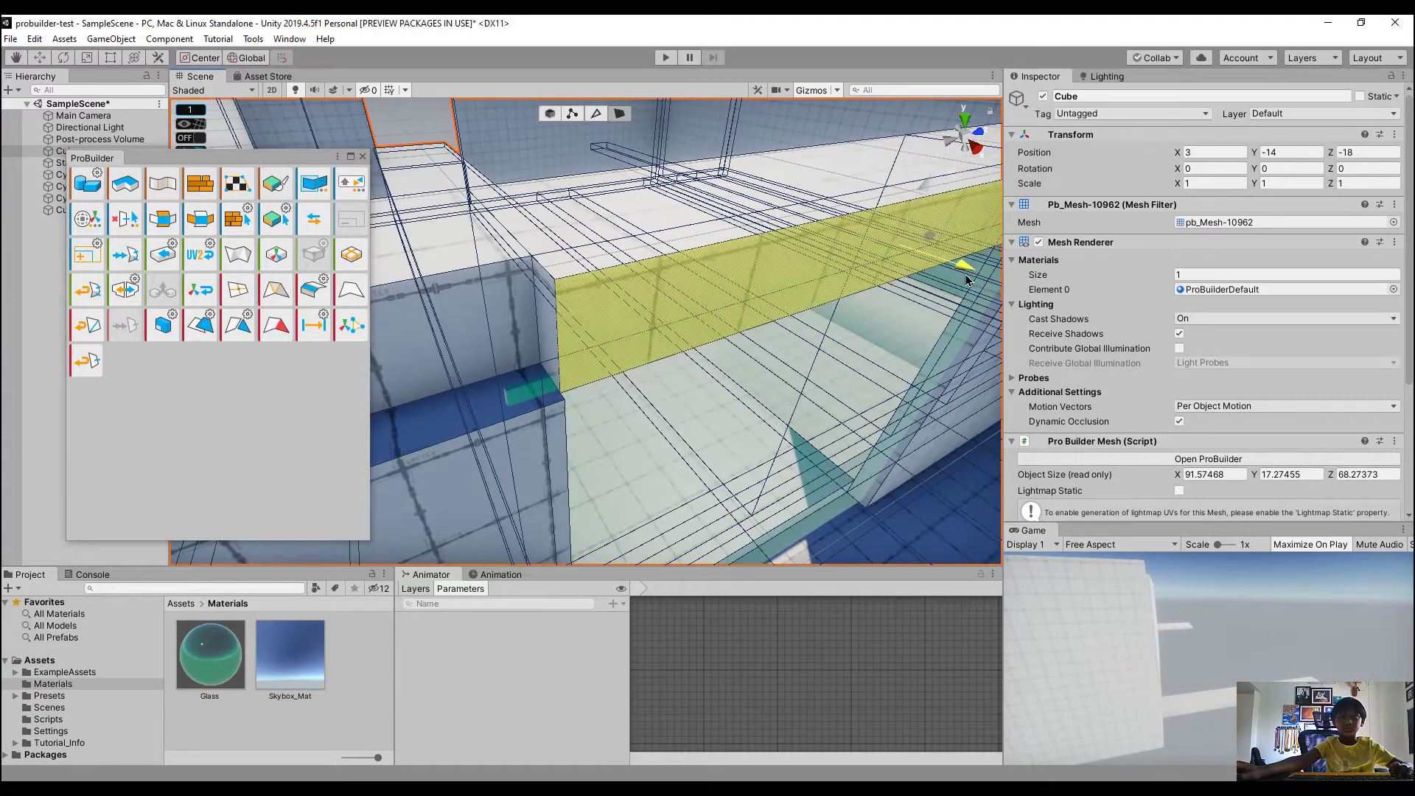
Extrude the top ledge faces of the wall sections beside the doorway upward
{"action": "left_click", "coordinate": [525, 388]}
{"action": "left_click_drag", "start_coordinate": [656, 365], "coordinate": [395, 369], "text": "alt"}
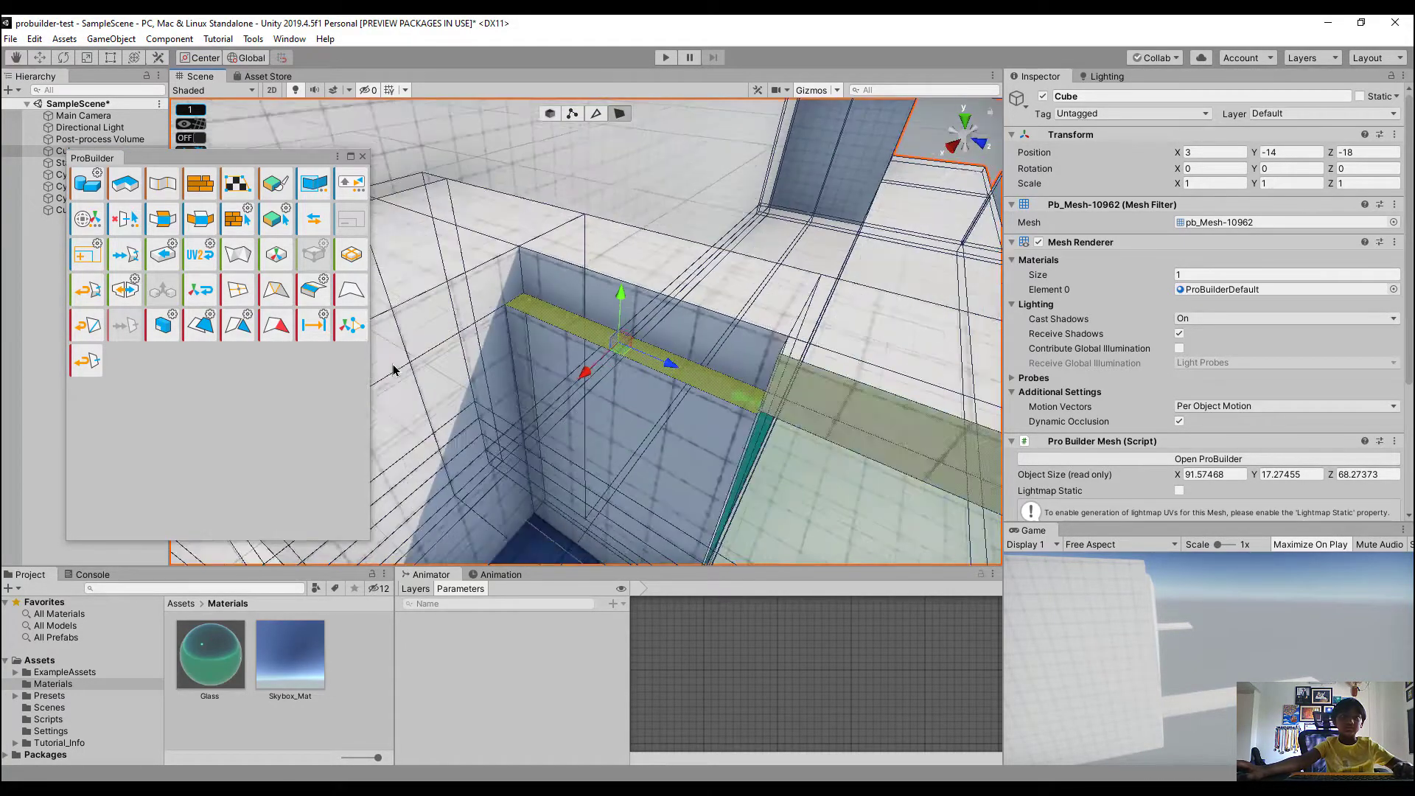
{"action": "left_click", "coordinate": [160, 324]}
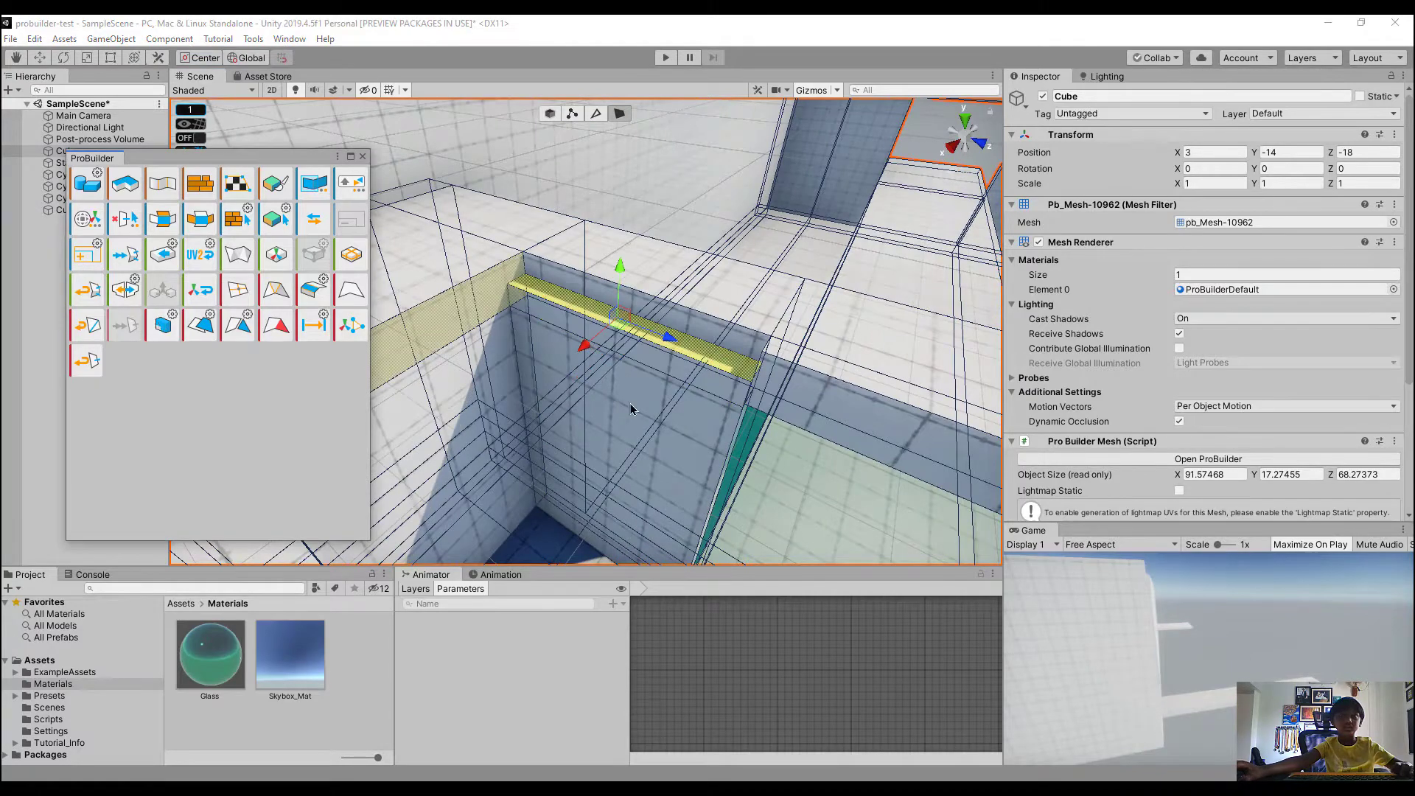
{"action": "left_click_drag", "start_coordinate": [631, 409], "coordinate": [838, 403], "text": "alt"}
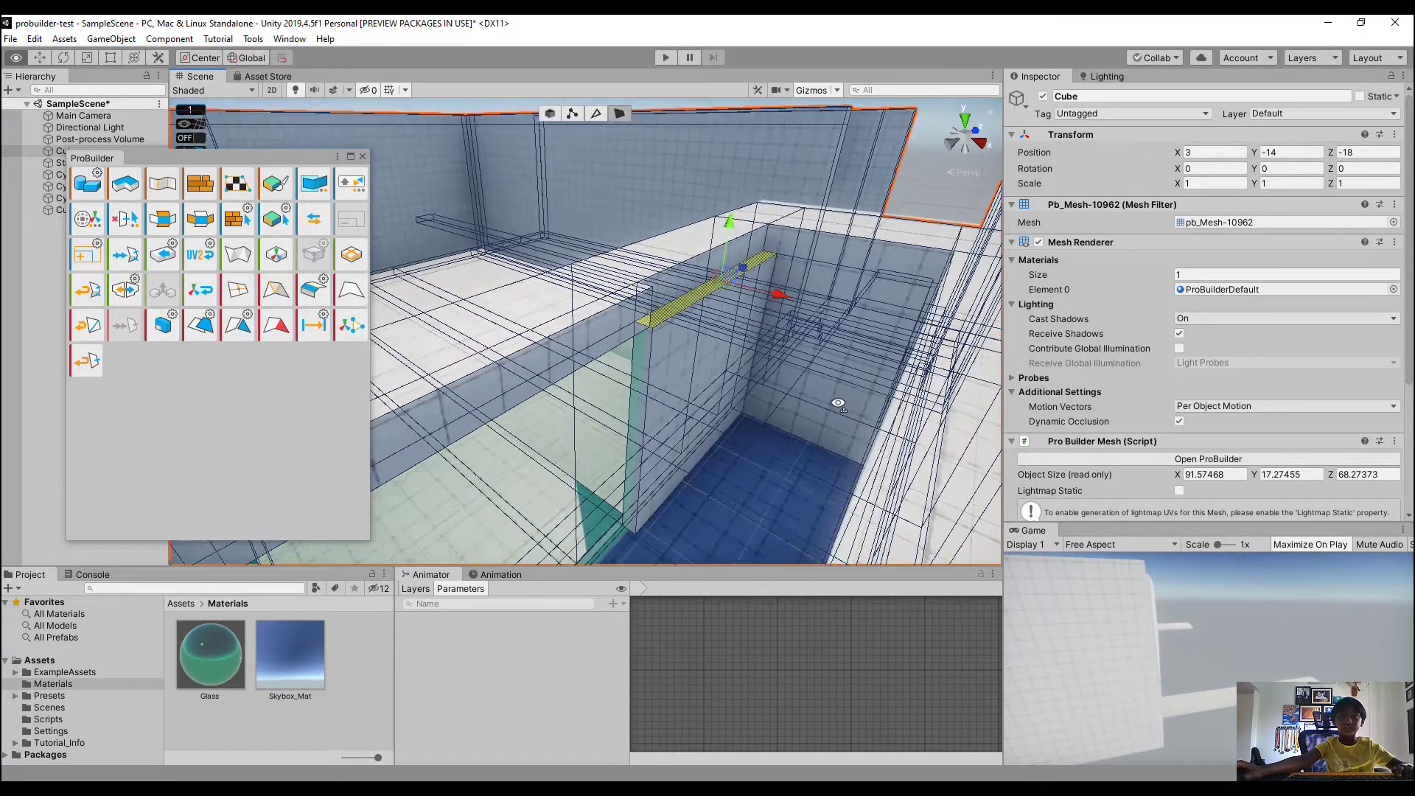
{"action": "key", "text": "w"}
{"action": "left_click", "coordinate": [168, 329]}
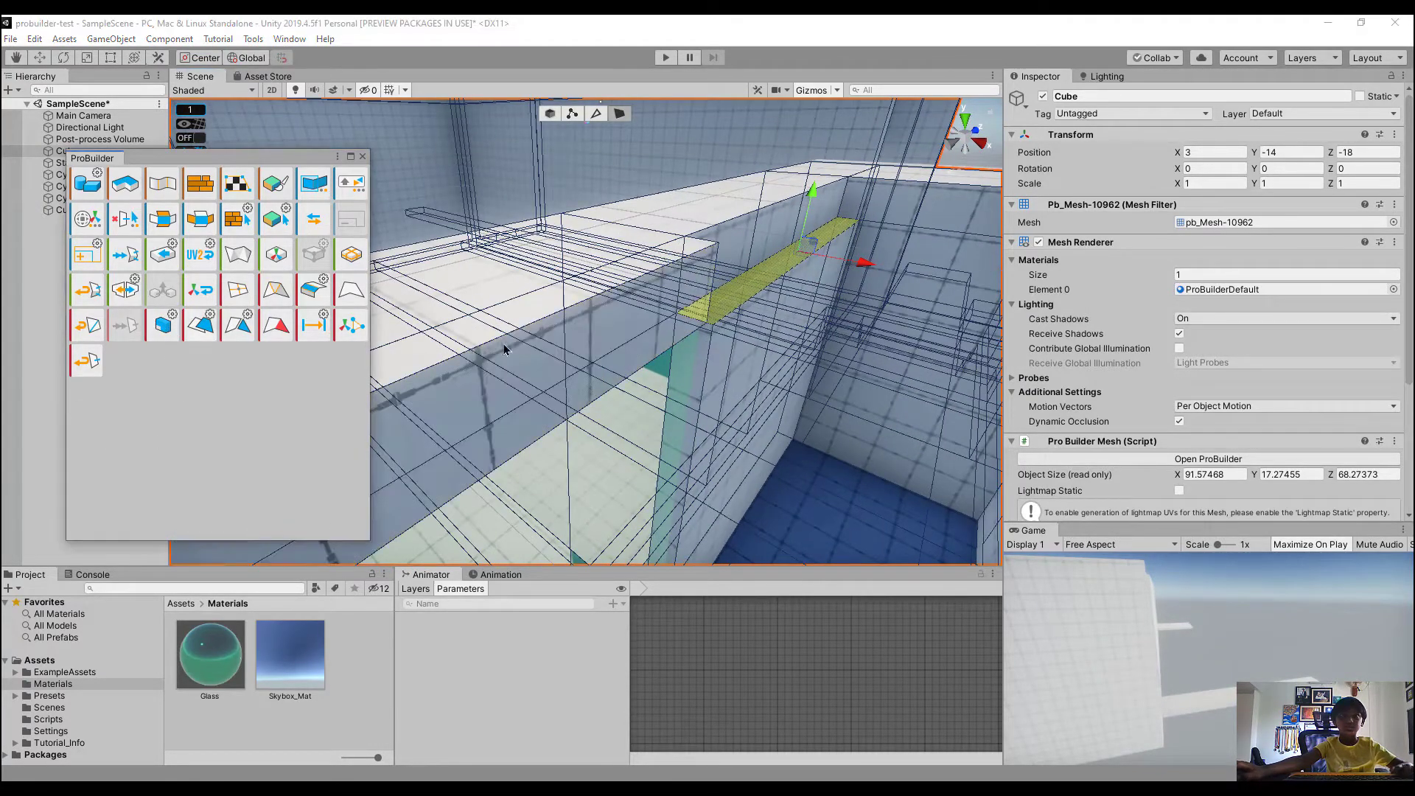
{"action": "right_click_drag", "start_coordinate": [741, 429], "coordinate": [822, 352]}
{"action": "left_click", "coordinate": [163, 331]}
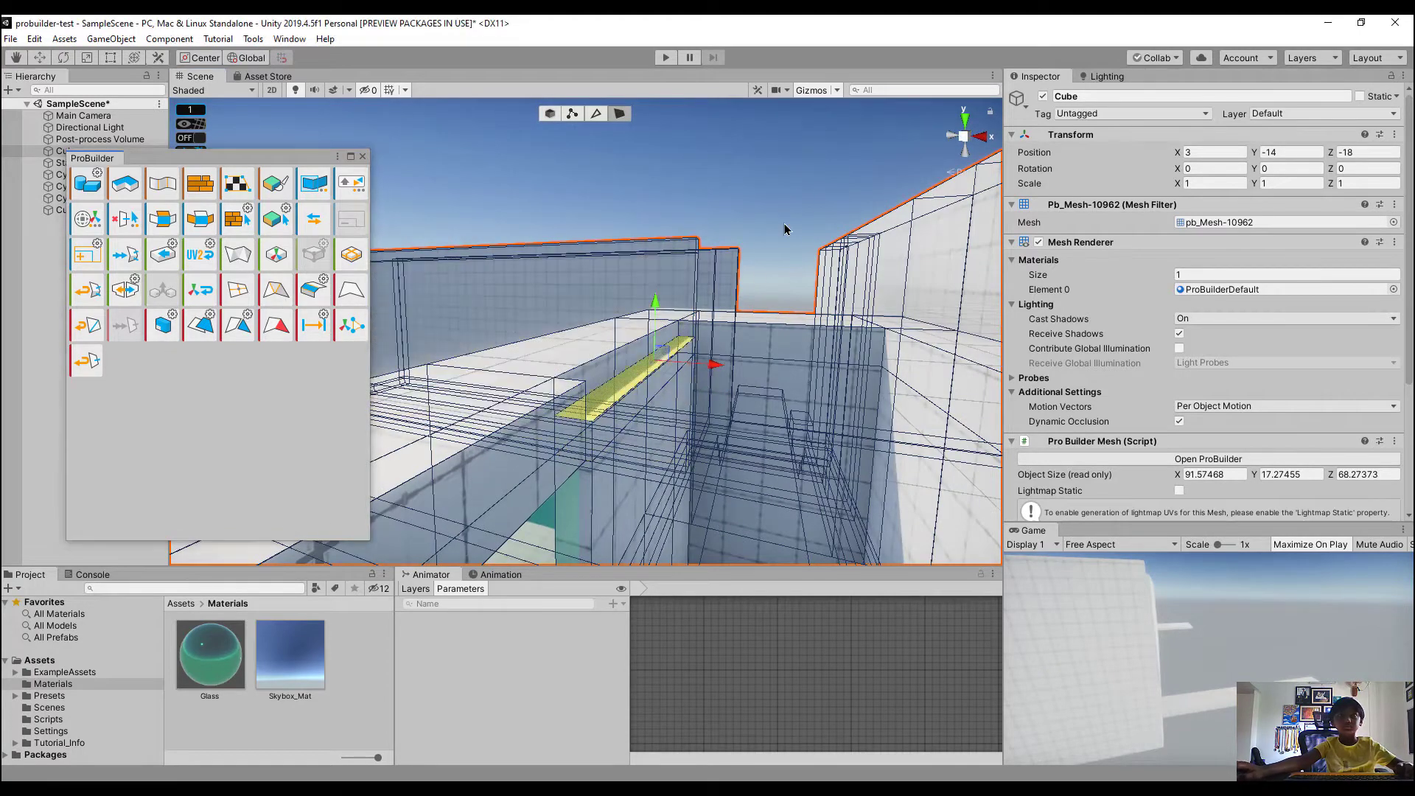
{"action": "left_click", "coordinate": [784, 228]}
Duplicate the Glass material and drop the copy onto the doorway panel
{"action": "key", "text": "s"}
{"action": "right_click_drag", "start_coordinate": [783, 228], "coordinate": [522, 339]}
{"action": "key", "text": "w"}
{"action": "left_click", "coordinate": [218, 651]}
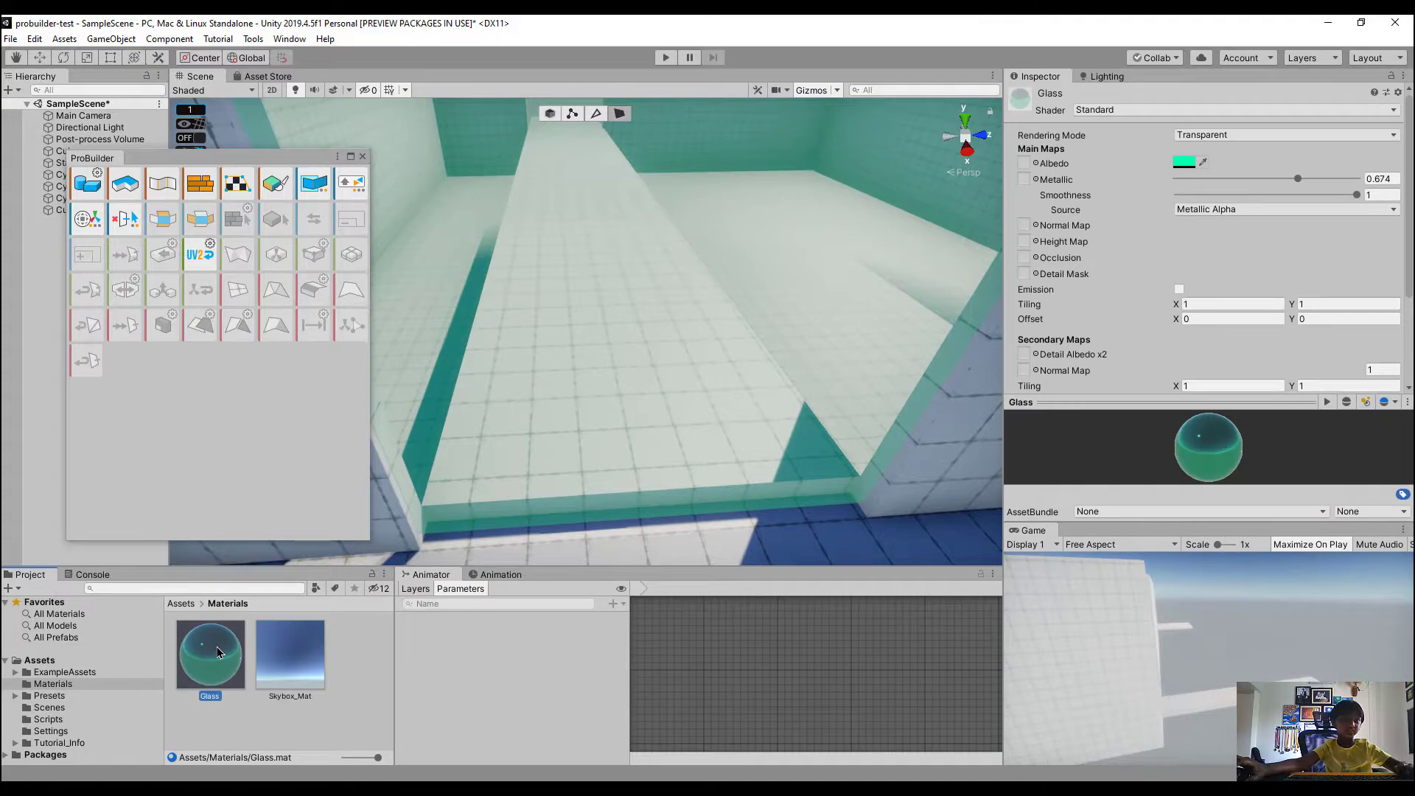
{"action": "key", "text": "ctrl+d"}
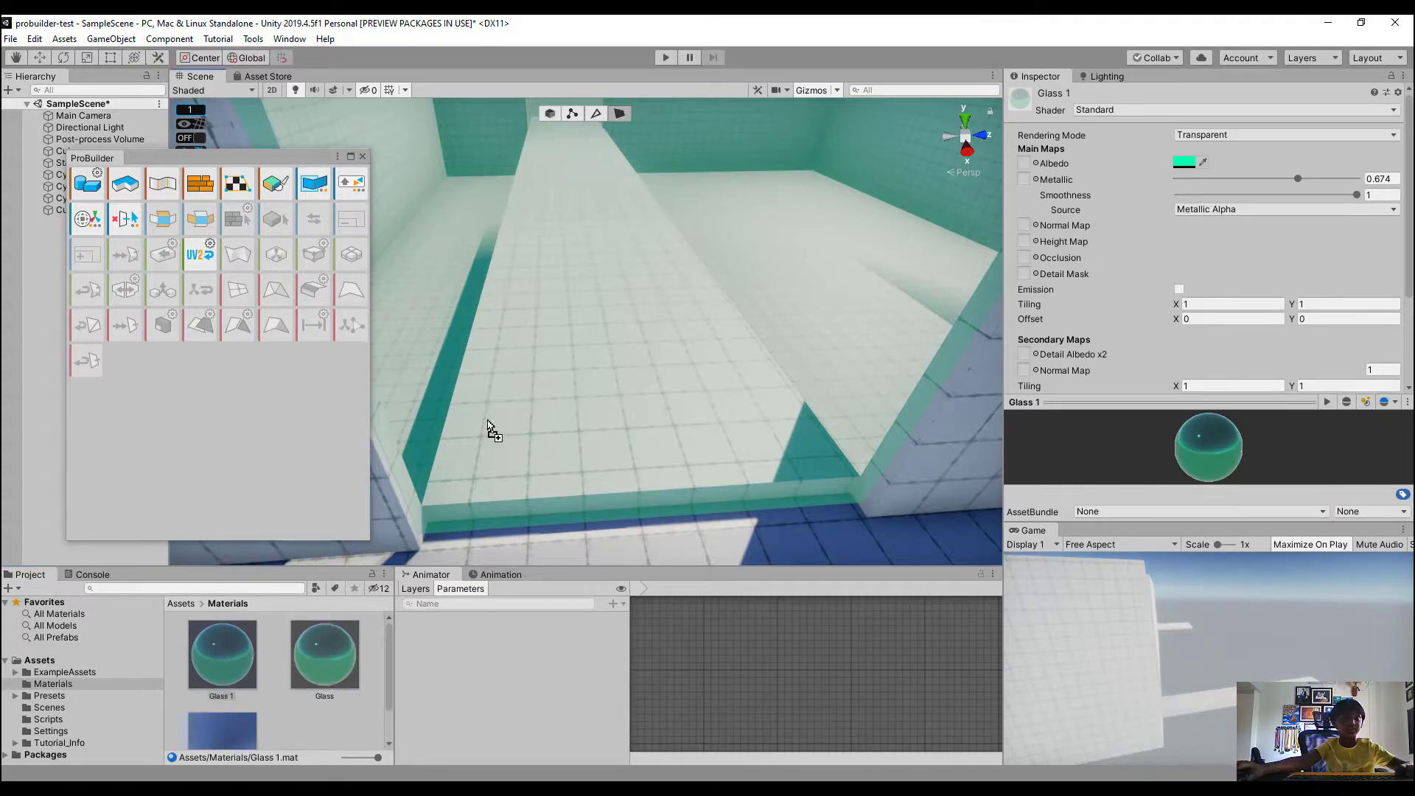
{"action": "left_click_drag", "start_coordinate": [523, 406], "coordinate": [568, 388]}
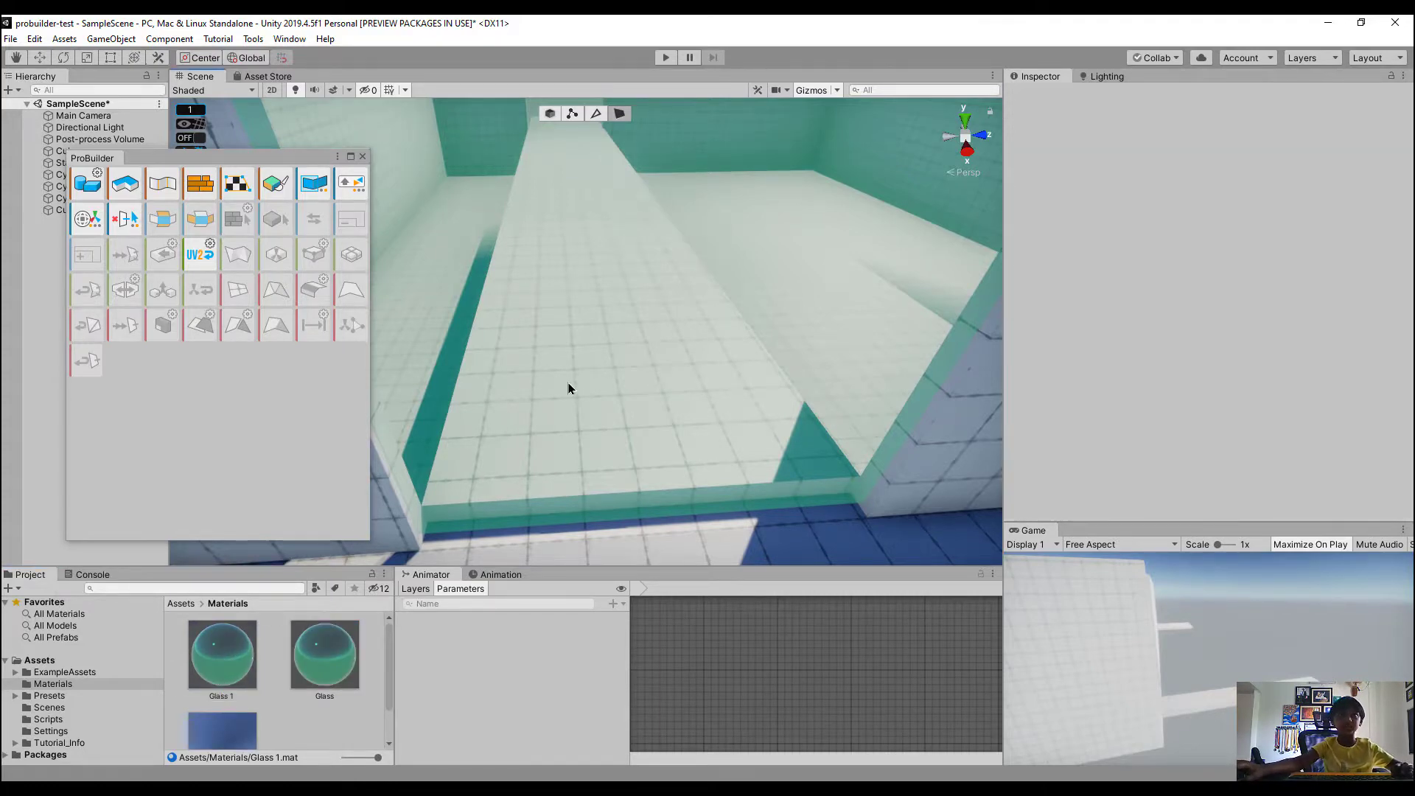
Return to object editing and change the Glass 1 material's albedo to white
{"action": "left_click", "coordinate": [568, 389]}
{"action": "left_click", "coordinate": [548, 116]}
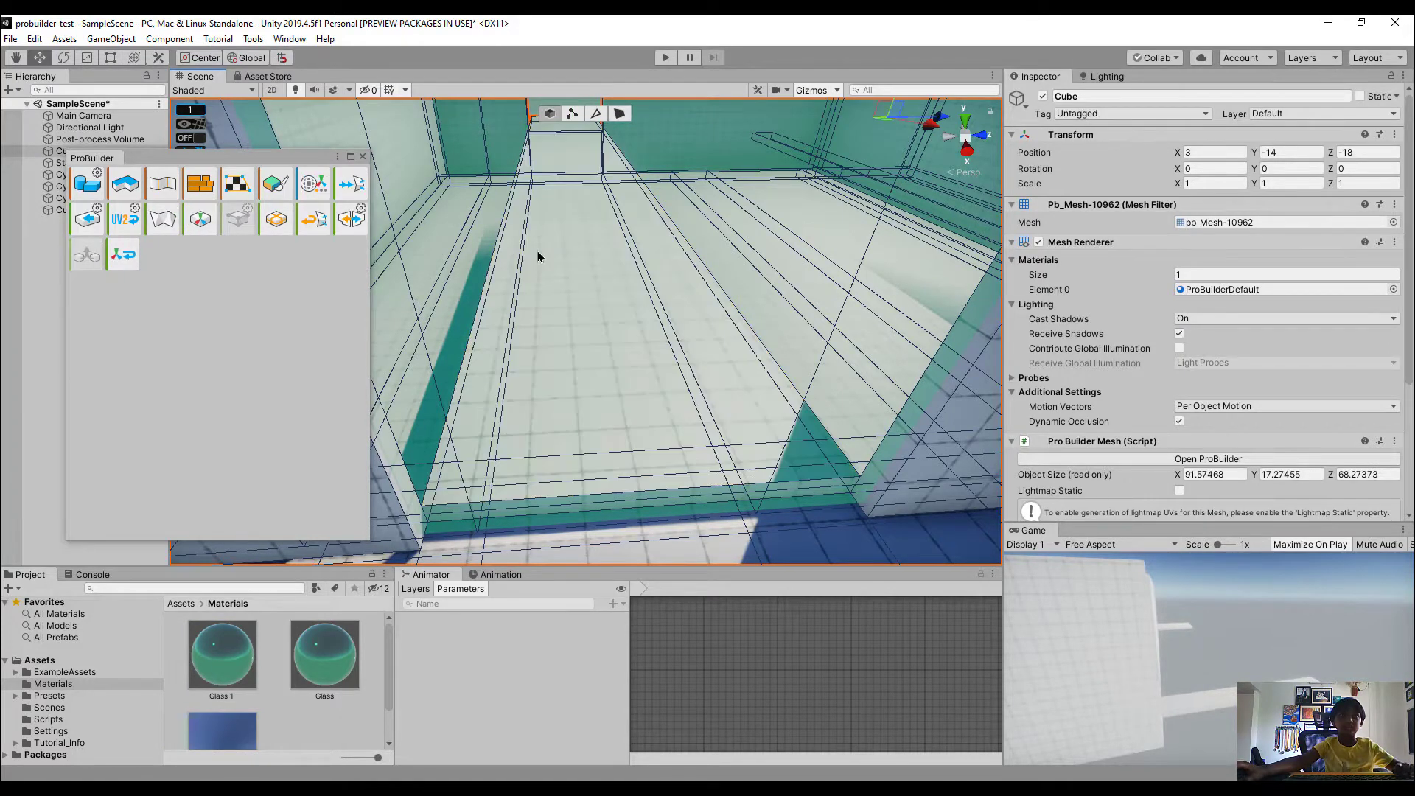
{"action": "left_click", "coordinate": [538, 258]}
{"action": "left_click", "coordinate": [230, 660]}
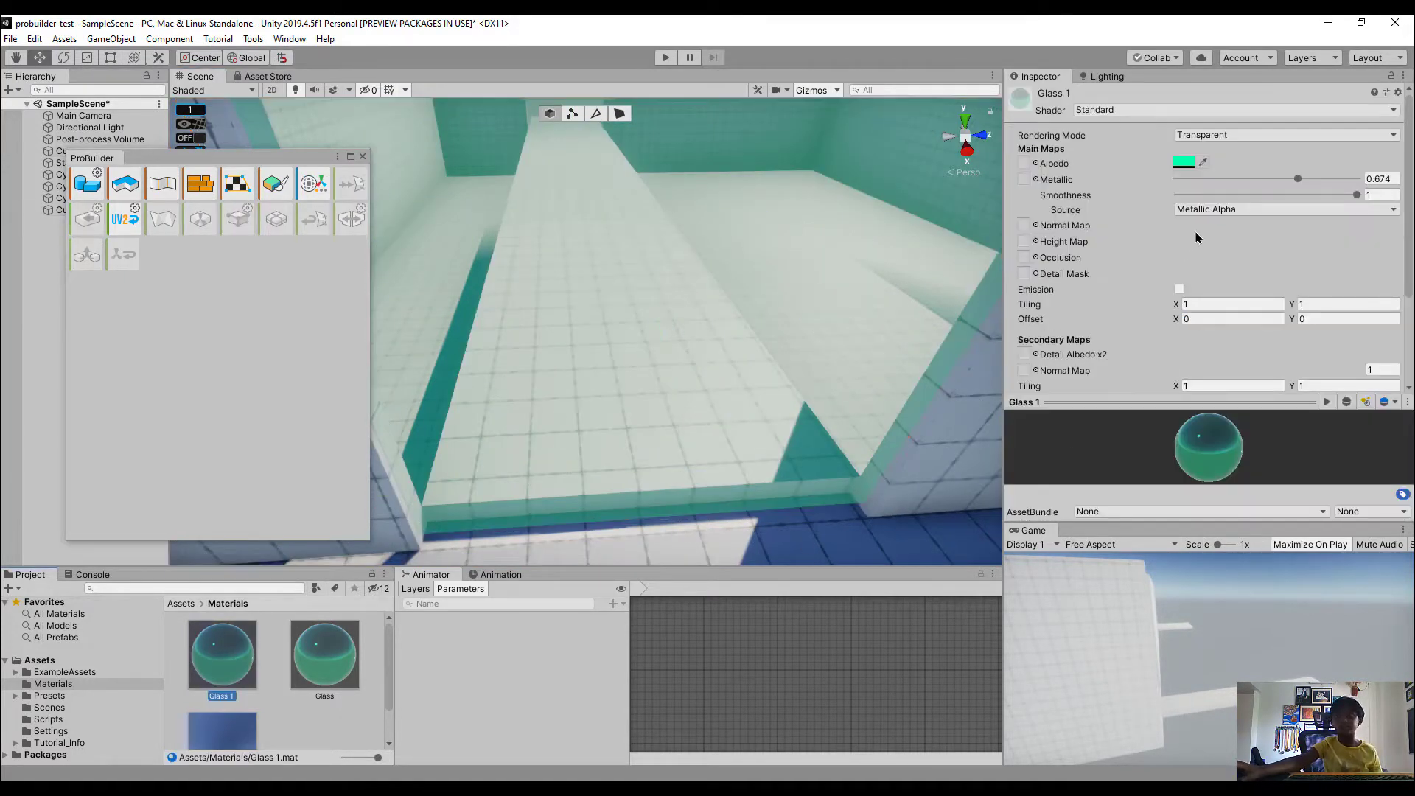
{"action": "left_click", "coordinate": [1192, 163]}
{"action": "left_click_drag", "start_coordinate": [770, 505], "coordinate": [730, 443]}
Apply the white-tinted Glass 1 material to the doorway panel
{"action": "right_click_drag", "start_coordinate": [607, 253], "coordinate": [545, 203]}
{"action": "key", "text": "w"}
{"action": "key", "text": "w"}
{"action": "left_click_drag", "start_coordinate": [223, 656], "coordinate": [586, 336]}
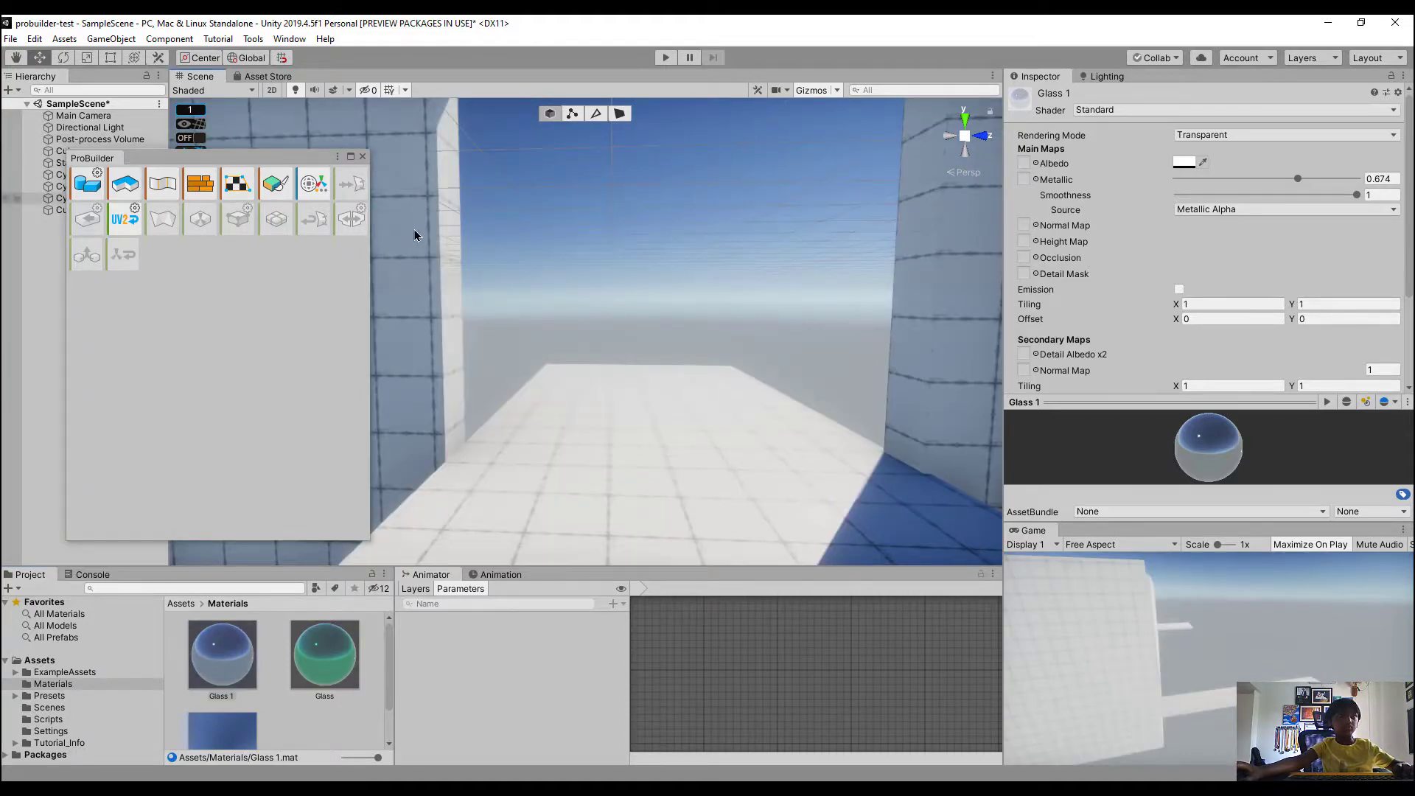
Undo and redo the latest Glass 1 changes to compare how the doorway looks
{"action": "key", "text": "ctrl+z"}
{"action": "key", "text": "ctrl+z"}
{"action": "key", "text": "ctrl+z"}
{"action": "key", "text": "s"}
{"action": "right_click_drag", "start_coordinate": [695, 215], "coordinate": [687, 343]}
{"action": "key", "text": "s"}
{"action": "mouse_move", "coordinate": [625, 496]}
{"action": "right_mouse_down"}
{"action": "mouse_move", "coordinate": [592, 491]}
{"action": "mouse_move", "coordinate": [608, 486]}
{"action": "right_mouse_up"}
{"action": "key", "text": "w"}
{"action": "key", "text": "ctrl+y"}
{"action": "key", "text": "ctrl+y"}
{"action": "key", "text": "ctrl+y"}
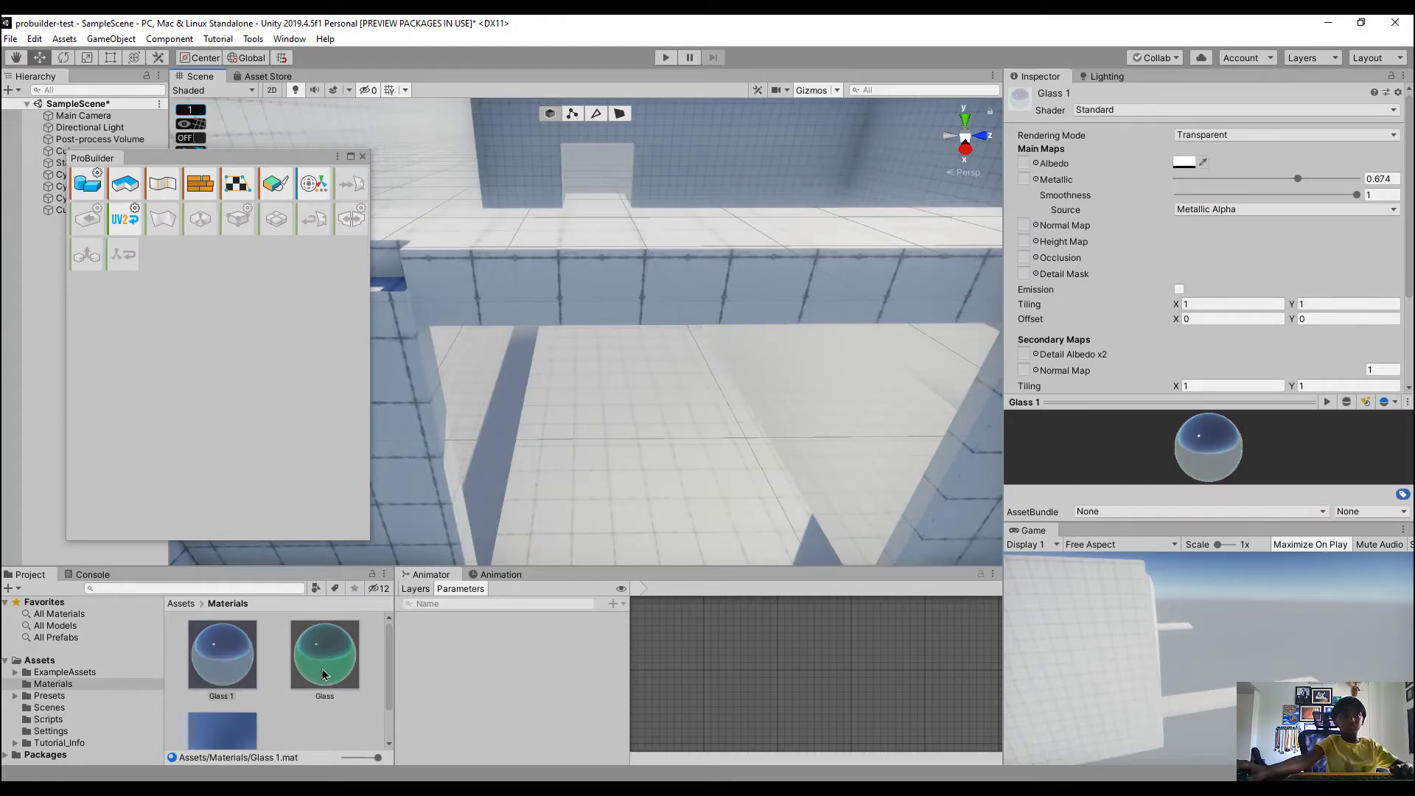
Duplicate the clear doorway panel and move the copy along X to 3.7, into the opposite doorway
{"action": "left_click", "coordinate": [575, 439]}
{"action": "right_click_drag", "start_coordinate": [655, 454], "coordinate": [901, 531]}
{"action": "scroll", "coordinate": [900, 530], "scroll_direction": "down", "scroll_amount": 10}
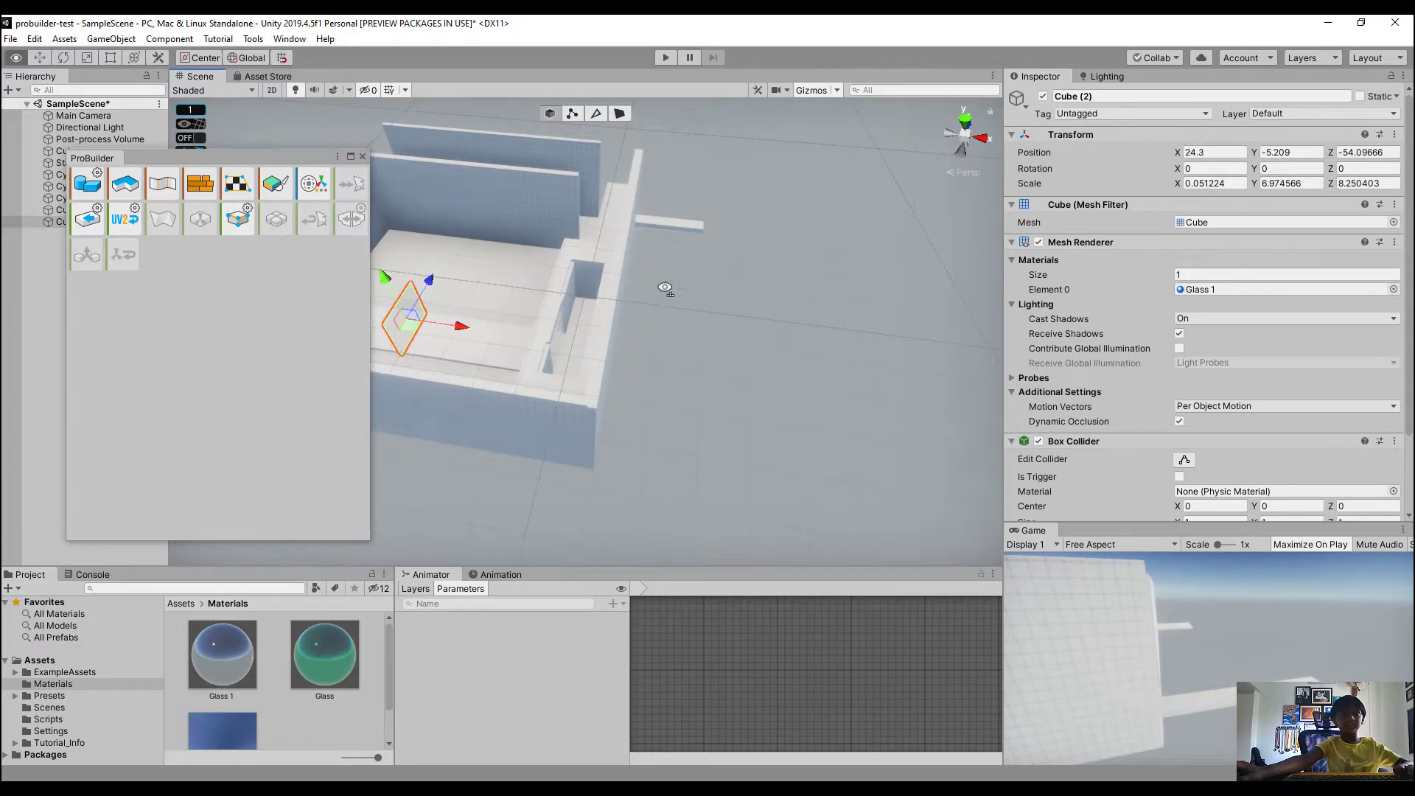
{"action": "key", "text": "f"}
{"action": "left_click_drag", "start_coordinate": [703, 463], "coordinate": [577, 384]}
{"action": "mouse_move", "coordinate": [655, 362]}
{"action": "right_mouse_down"}
{"action": "mouse_move", "coordinate": [717, 307]}
{"action": "mouse_move", "coordinate": [695, 357]}
{"action": "mouse_move", "coordinate": [661, 364]}
{"action": "right_mouse_up"}
{"action": "key", "text": "w"}
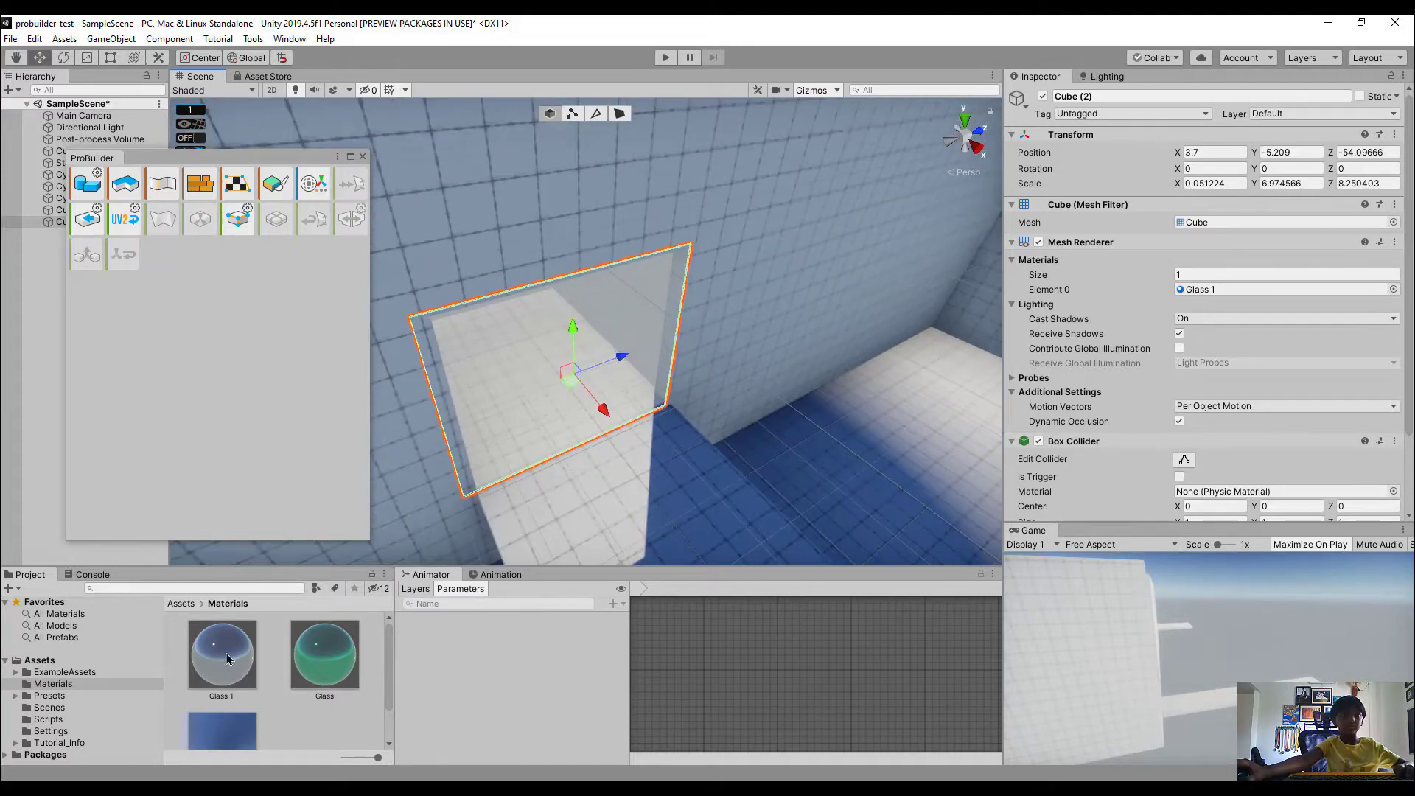
Apply the green Glass material to the copied panel, deselect it and look over the whole level
{"action": "left_click_drag", "start_coordinate": [479, 410], "coordinate": [507, 367]}
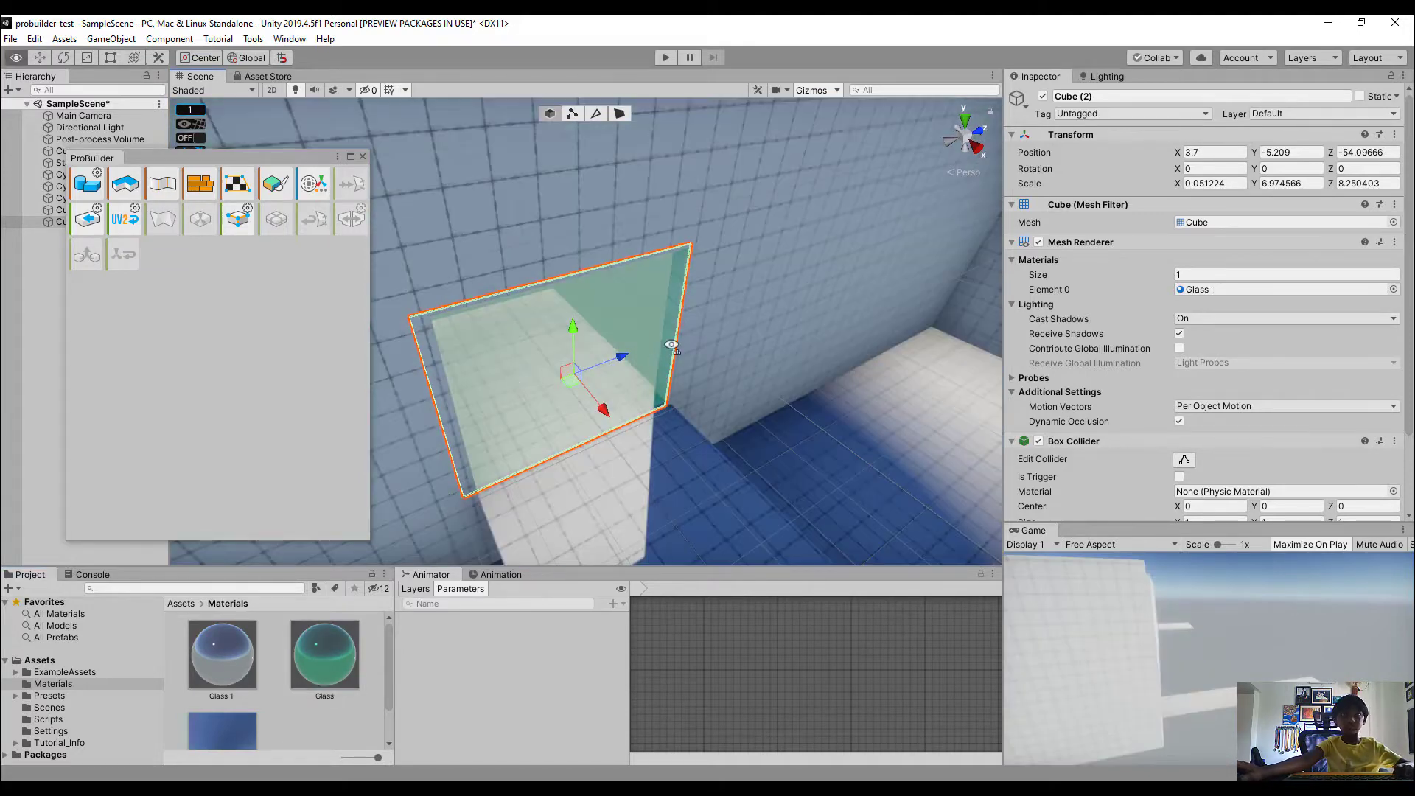
{"action": "key", "text": "s"}
{"action": "right_click_drag", "start_coordinate": [671, 345], "coordinate": [666, 222]}
{"action": "left_click", "coordinate": [772, 227]}
{"action": "key", "text": "d"}
{"action": "right_click_drag", "start_coordinate": [465, 271], "coordinate": [694, 321]}
{"action": "key", "text": "s"}
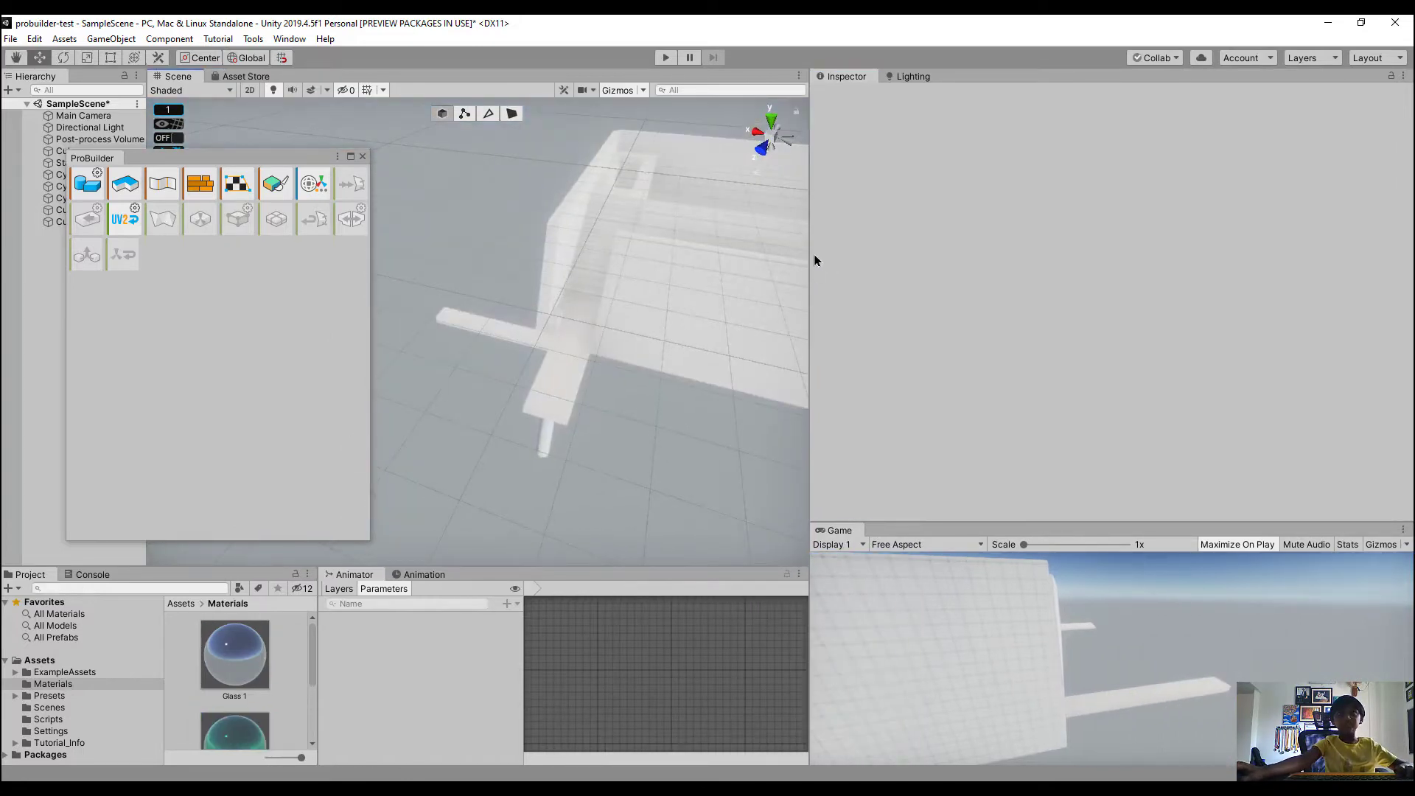
Enlarge the Scene view to full size and look over the room's floor, walls and raised walkway
{"action": "left_click_drag", "start_coordinate": [806, 252], "coordinate": [1259, 331]}
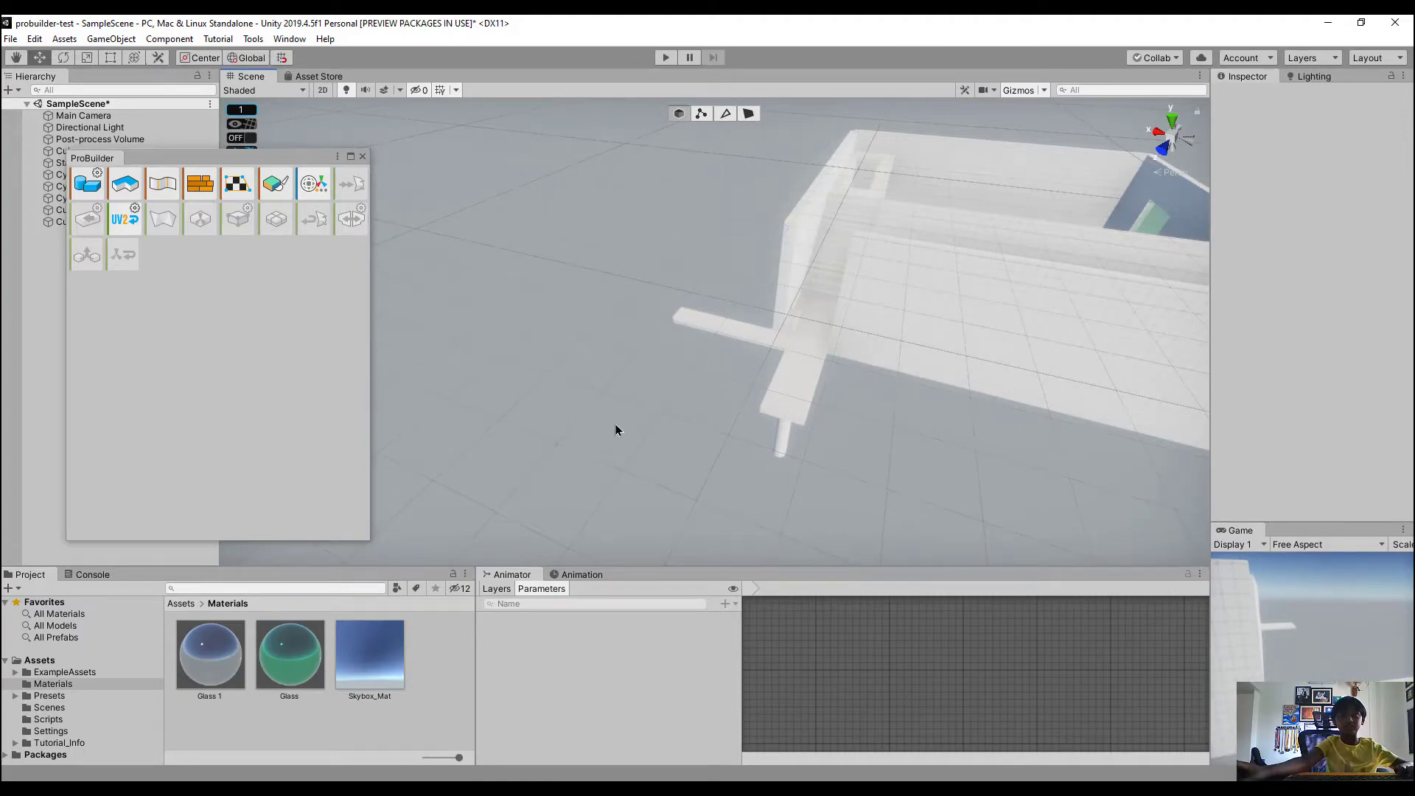
{"action": "key", "text": "shift+space"}
{"action": "right_click_drag", "start_coordinate": [616, 423], "coordinate": [418, 357]}
{"action": "right_click_drag", "start_coordinate": [634, 395], "coordinate": [820, 397]}
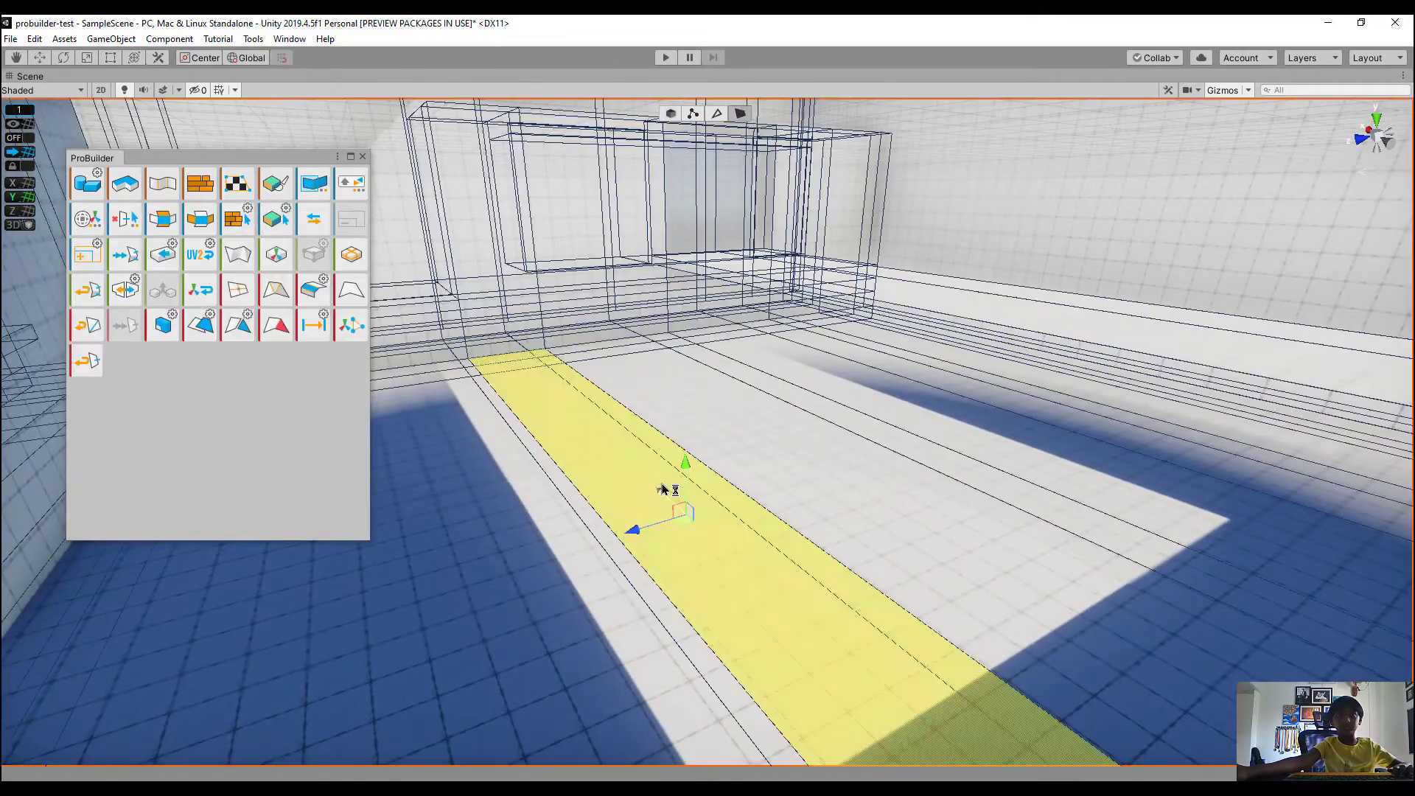
{"action": "right_click_drag", "start_coordinate": [662, 489], "coordinate": [704, 688]}
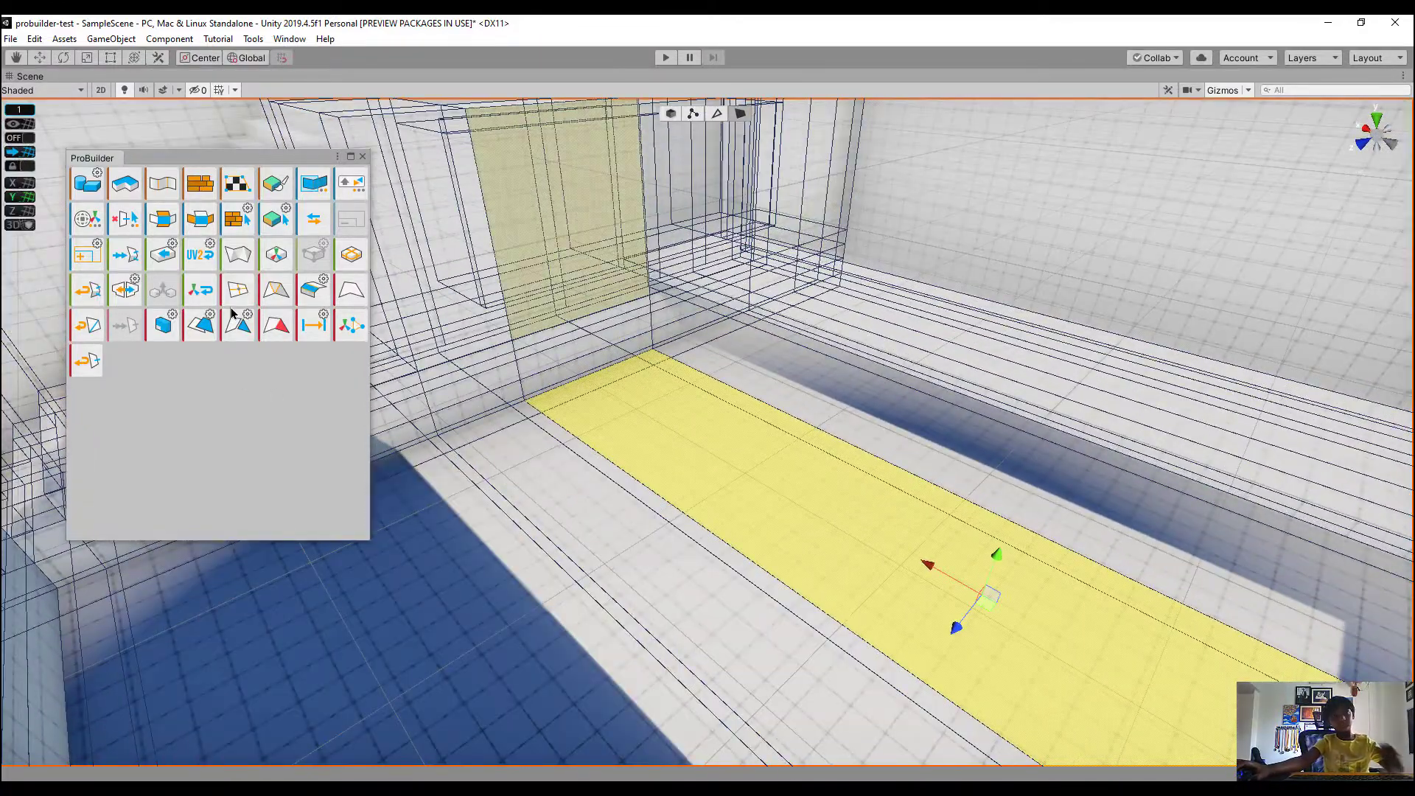
{"action": "right_click_drag", "start_coordinate": [456, 472], "coordinate": [469, 324]}
Start a new ProBuilder shape and choose Stair as its type
{"action": "left_click", "coordinate": [99, 179]}
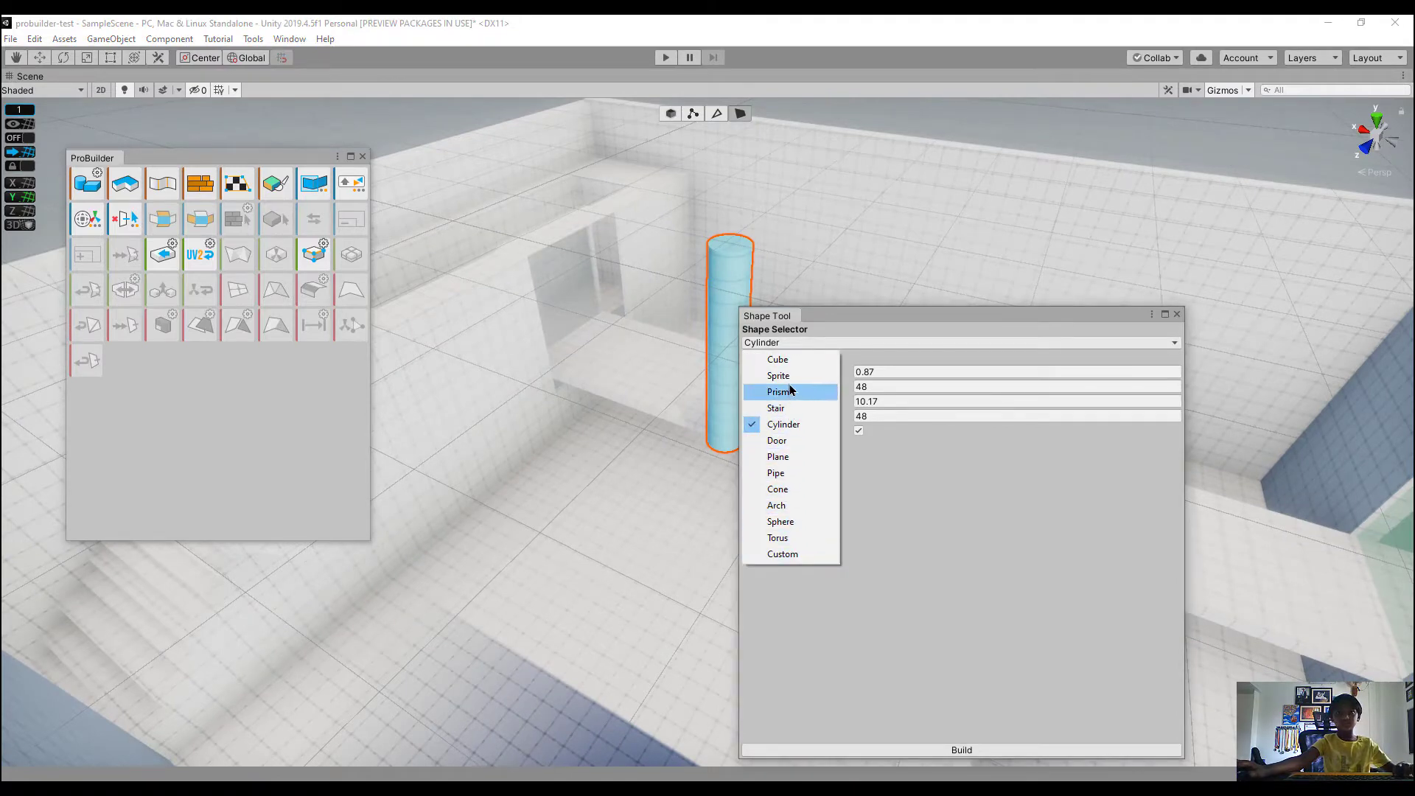
{"action": "left_click", "coordinate": [805, 415]}
{"action": "left_click_drag", "start_coordinate": [590, 442], "coordinate": [22, 508], "text": "alt"}
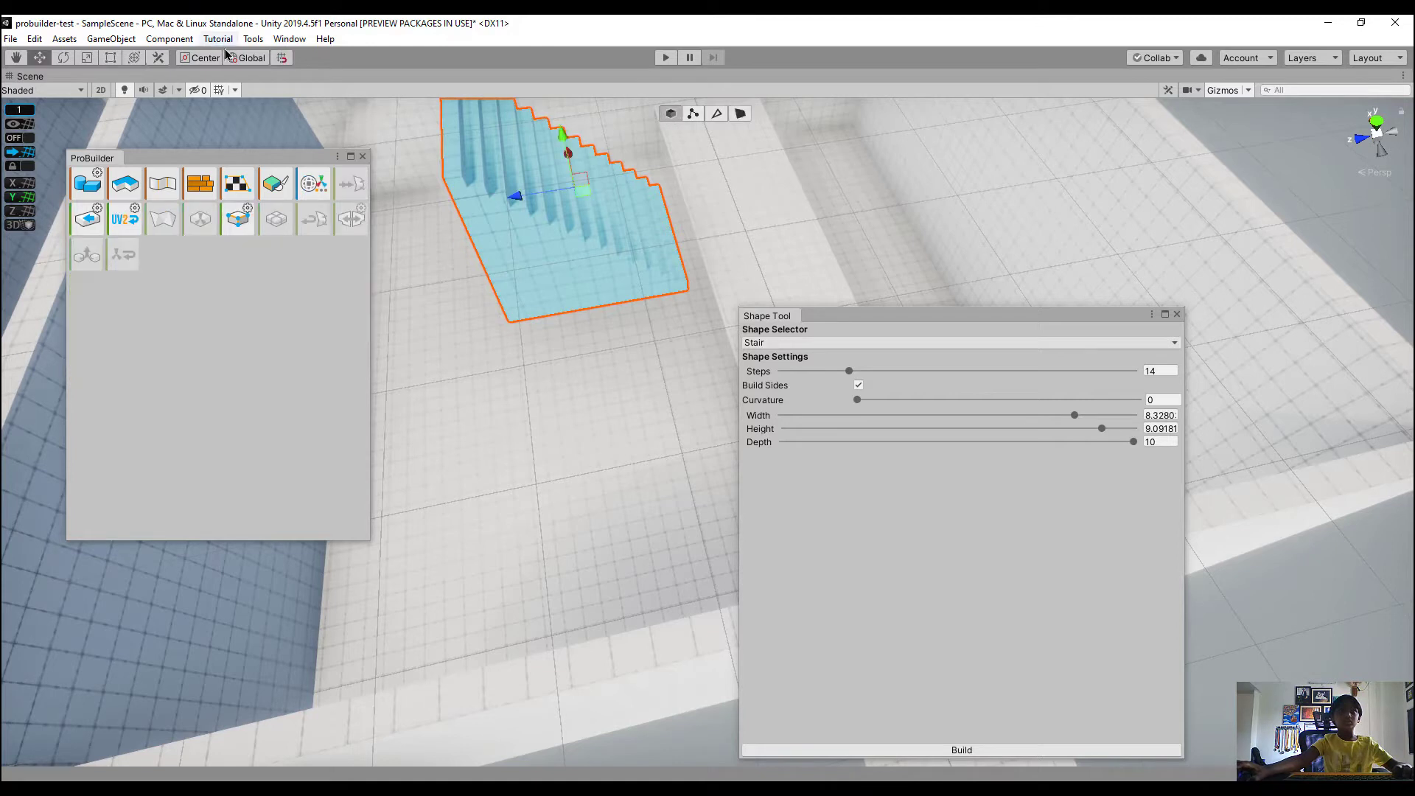
Turn the stairs around and move them along the floor to the wall beside the raised walkway
{"action": "left_click_drag", "start_coordinate": [570, 157], "coordinate": [574, 258]}
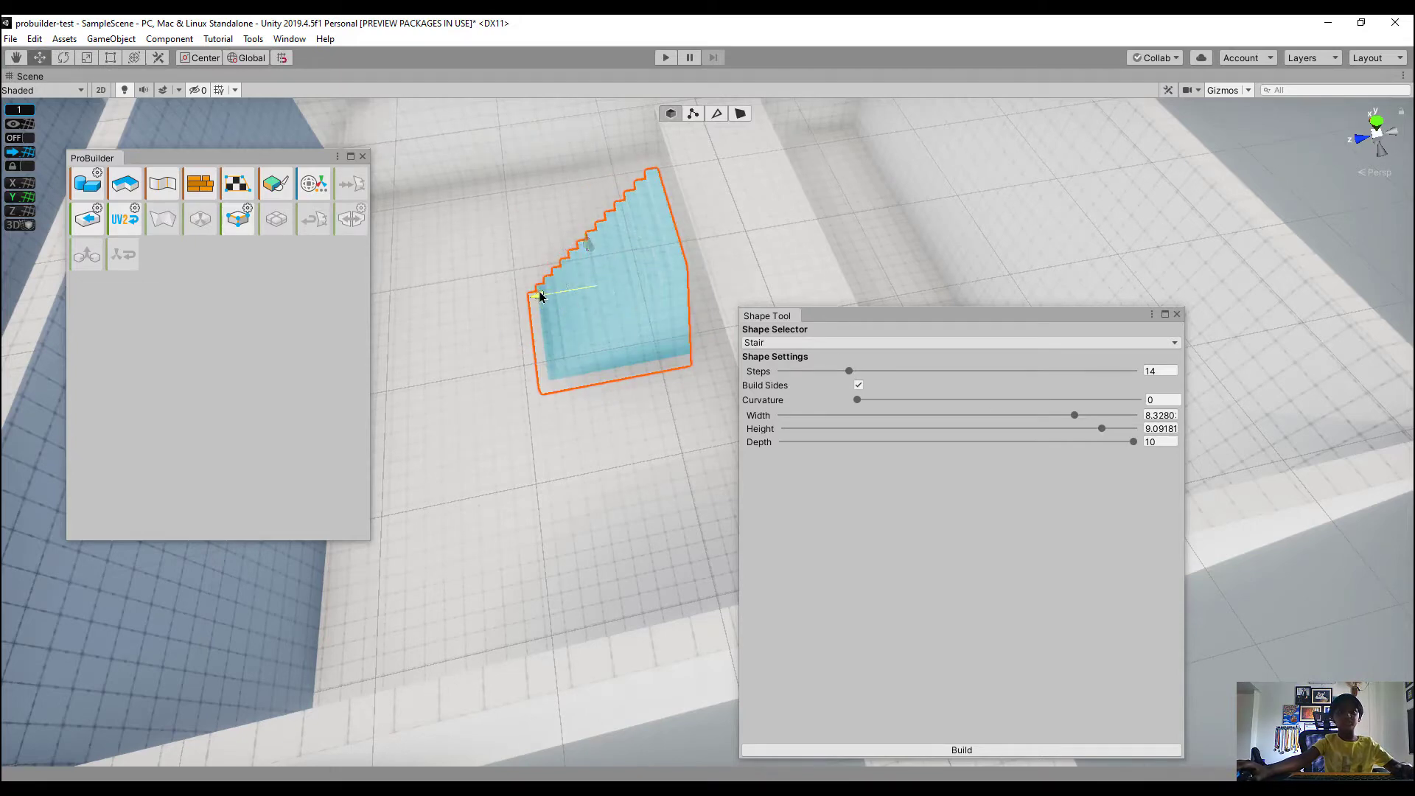
{"action": "left_click_drag", "start_coordinate": [540, 295], "coordinate": [918, 362]}
{"action": "left_click_drag", "start_coordinate": [615, 354], "coordinate": [339, 373]}
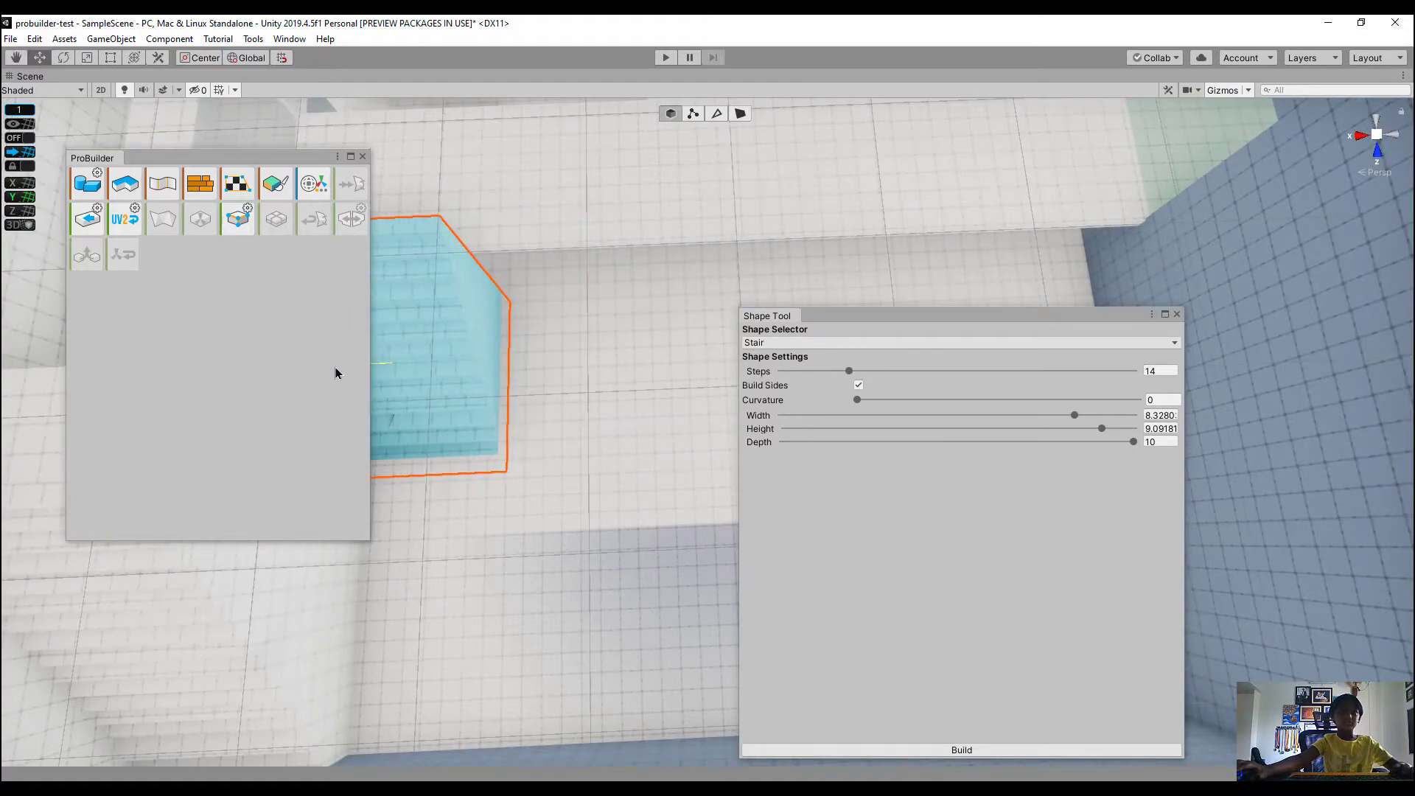
{"action": "right_click_drag", "start_coordinate": [614, 312], "coordinate": [243, 254]}
{"action": "right_click_drag", "start_coordinate": [697, 304], "coordinate": [819, 358]}
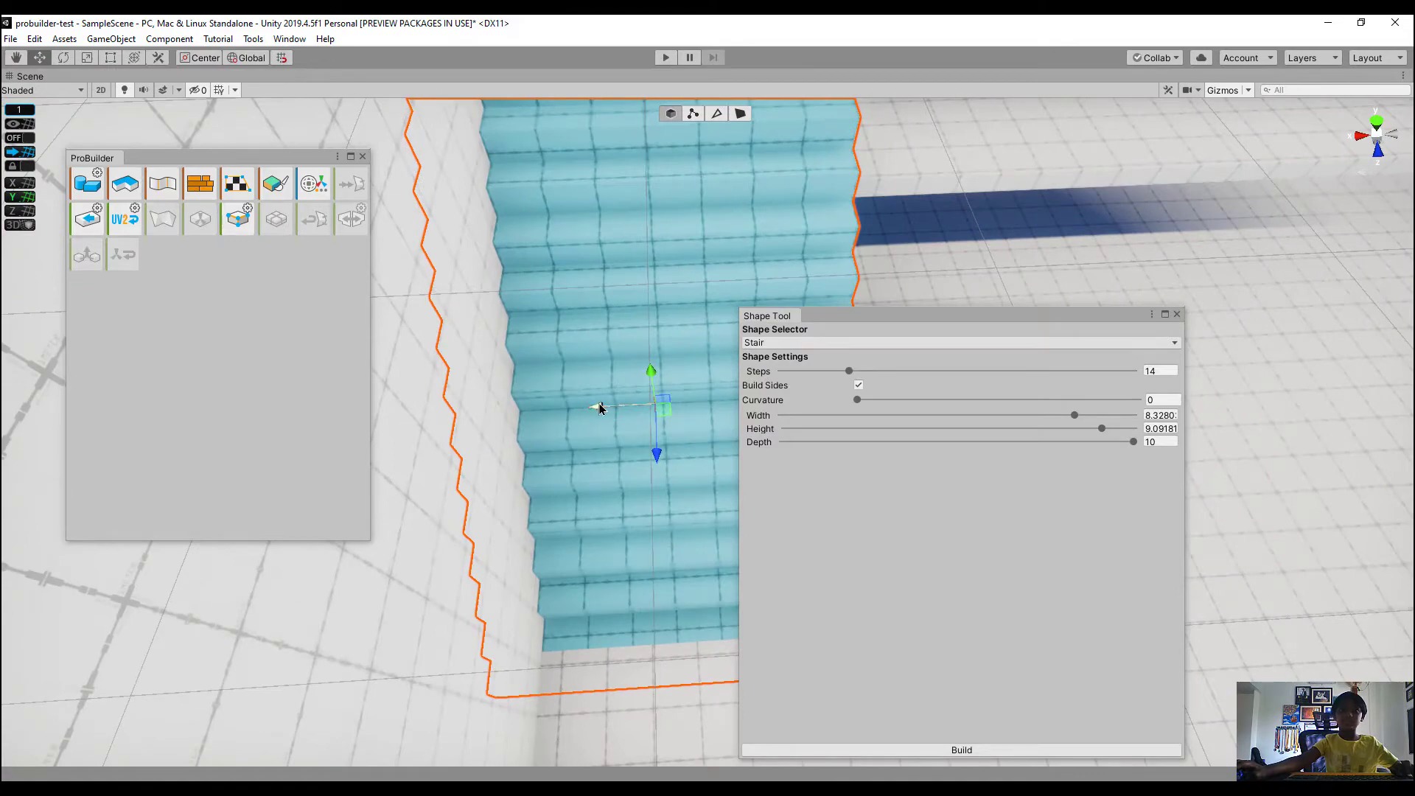
{"action": "left_click_drag", "start_coordinate": [600, 408], "coordinate": [641, 414]}
{"action": "right_click_drag", "start_coordinate": [610, 418], "coordinate": [537, 325]}
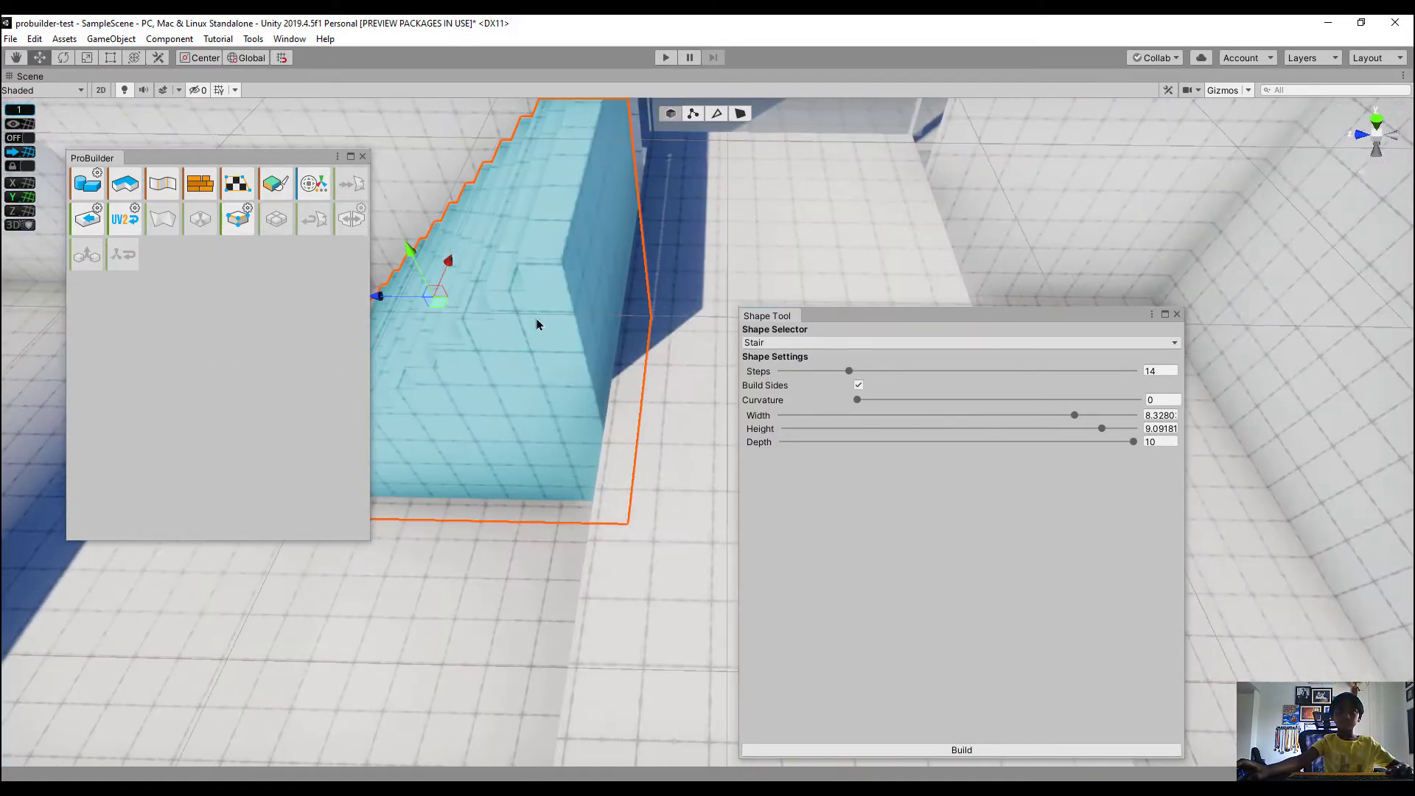
Set the stair height to about 5.65 to suit the raised walkway and close the shape settings
{"action": "right_click_drag", "start_coordinate": [646, 302], "coordinate": [601, 297]}
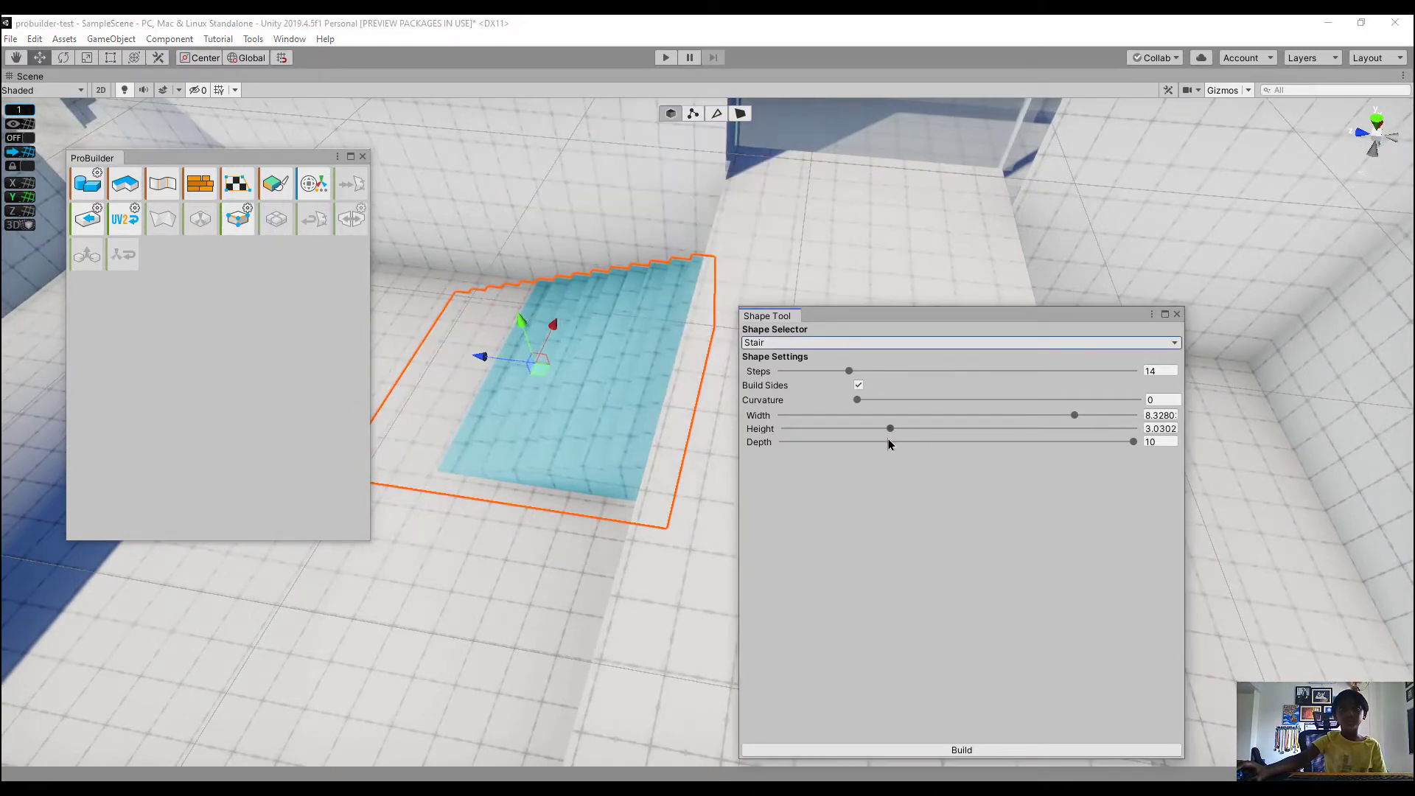
{"action": "left_click_drag", "start_coordinate": [969, 424], "coordinate": [958, 423]}
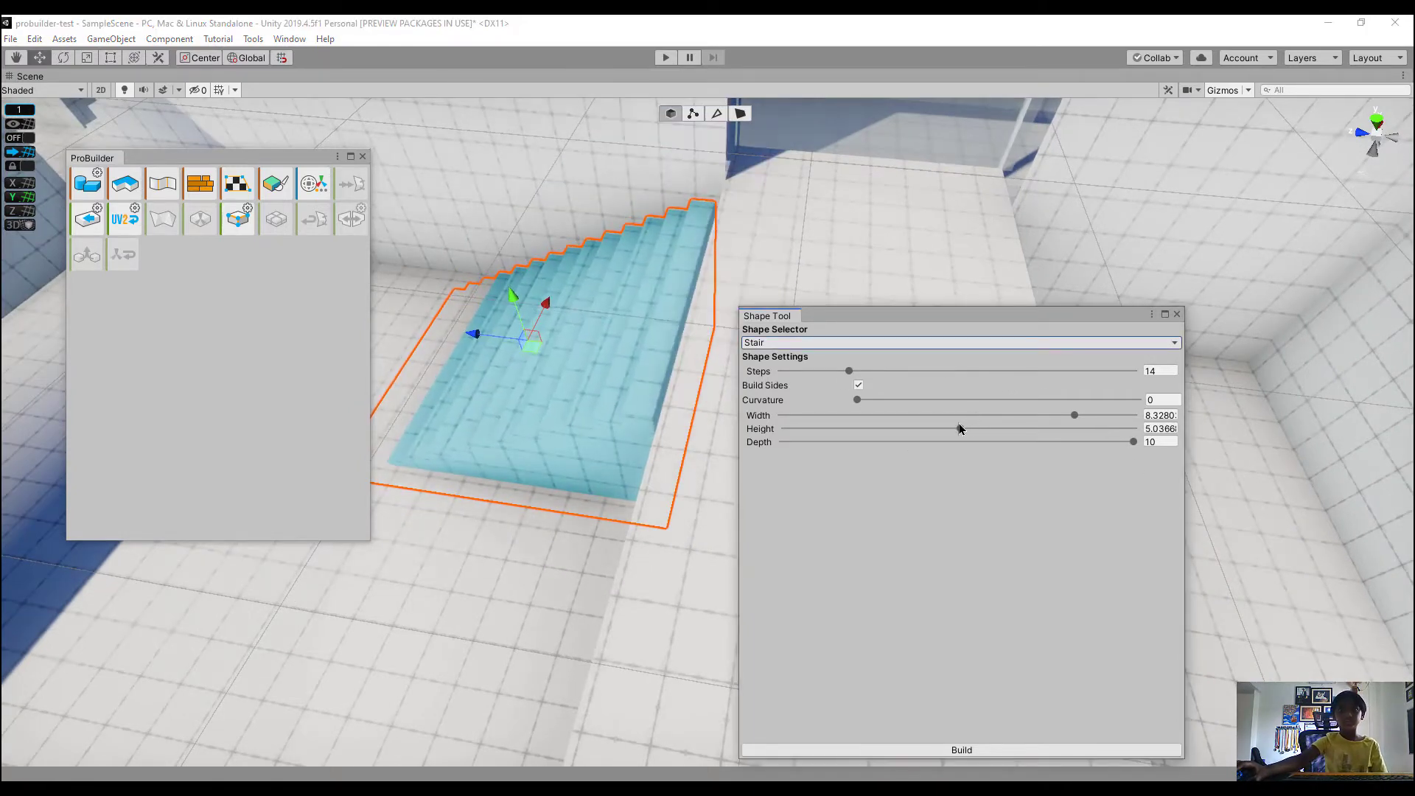
{"action": "right_click_drag", "start_coordinate": [717, 464], "coordinate": [381, 433]}
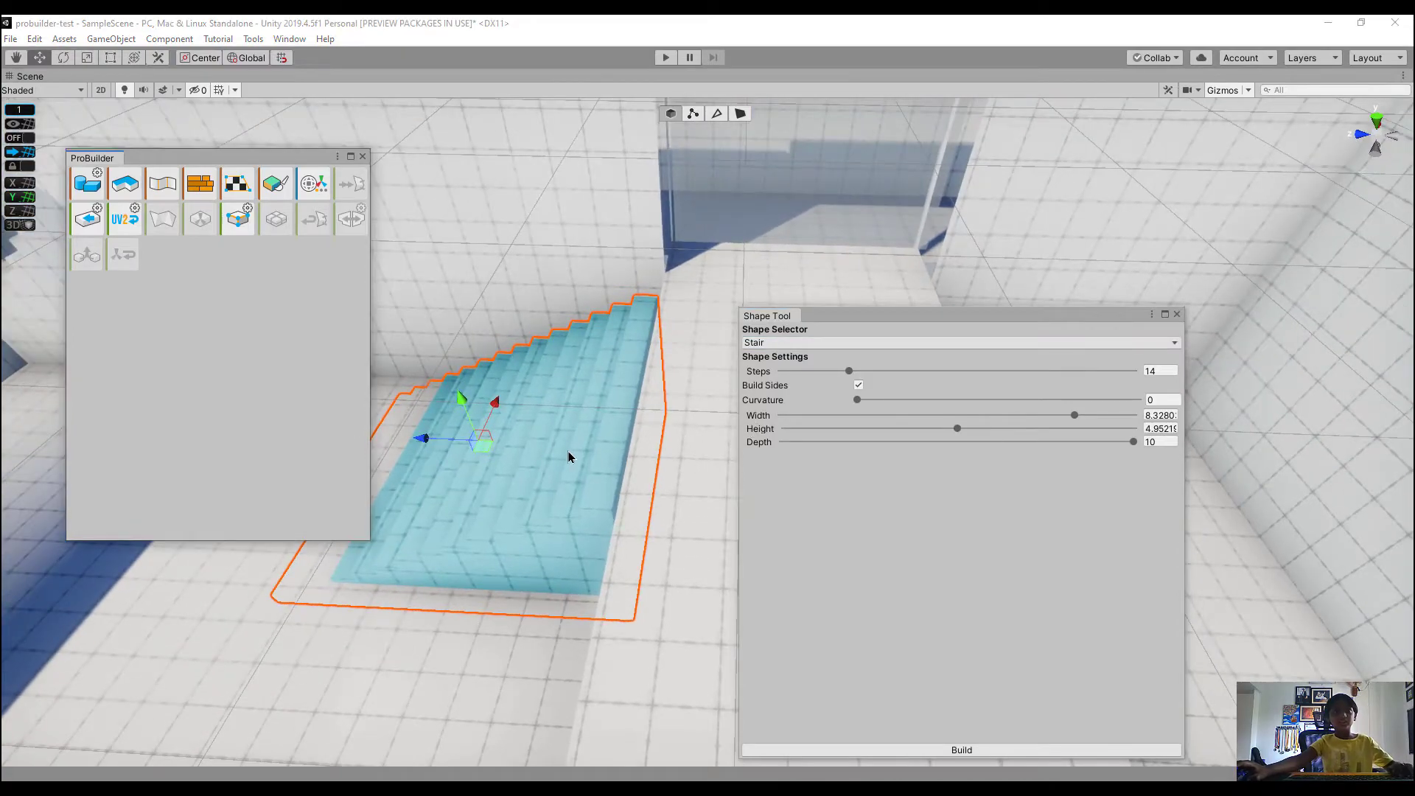
{"action": "right_click_drag", "start_coordinate": [569, 457], "coordinate": [637, 372]}
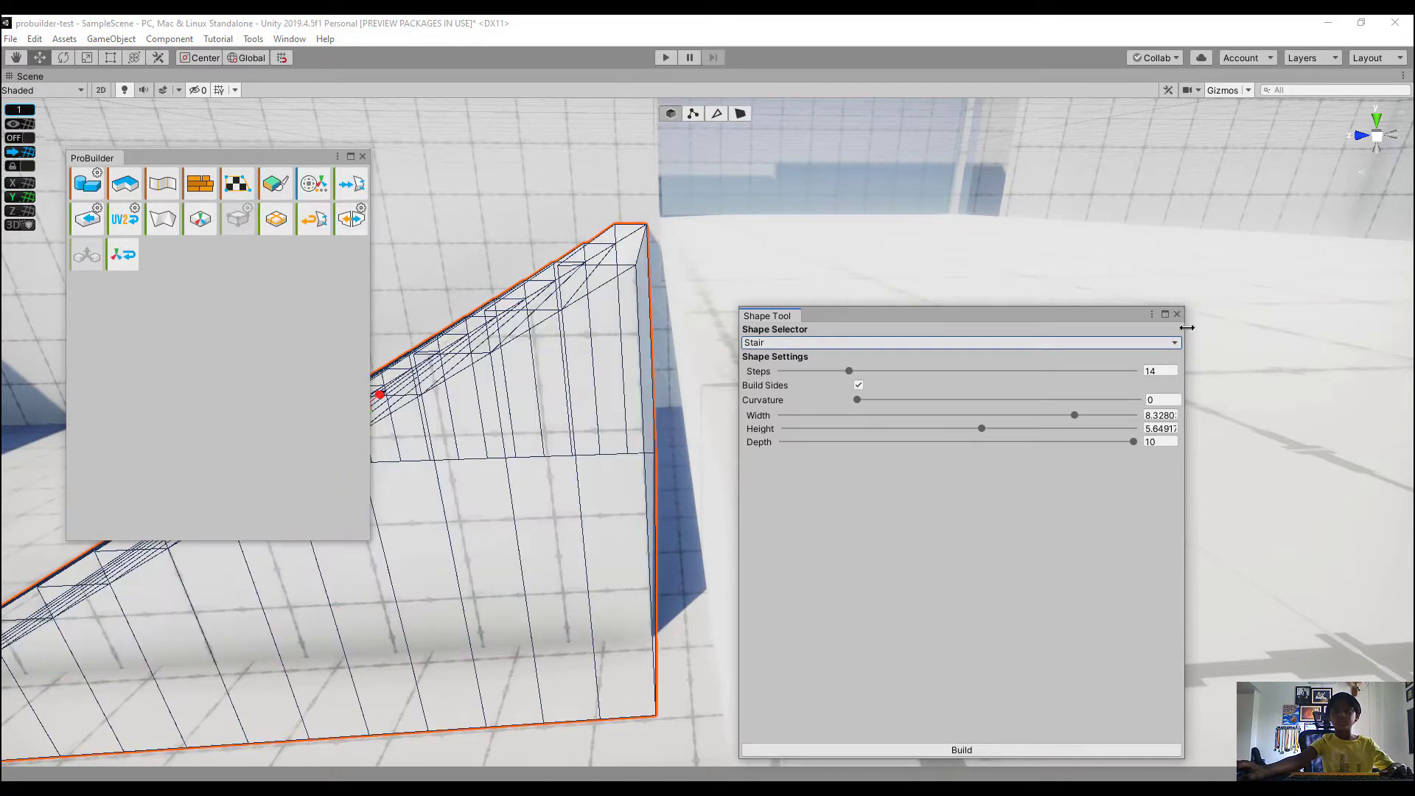
{"action": "left_click", "coordinate": [1177, 314]}
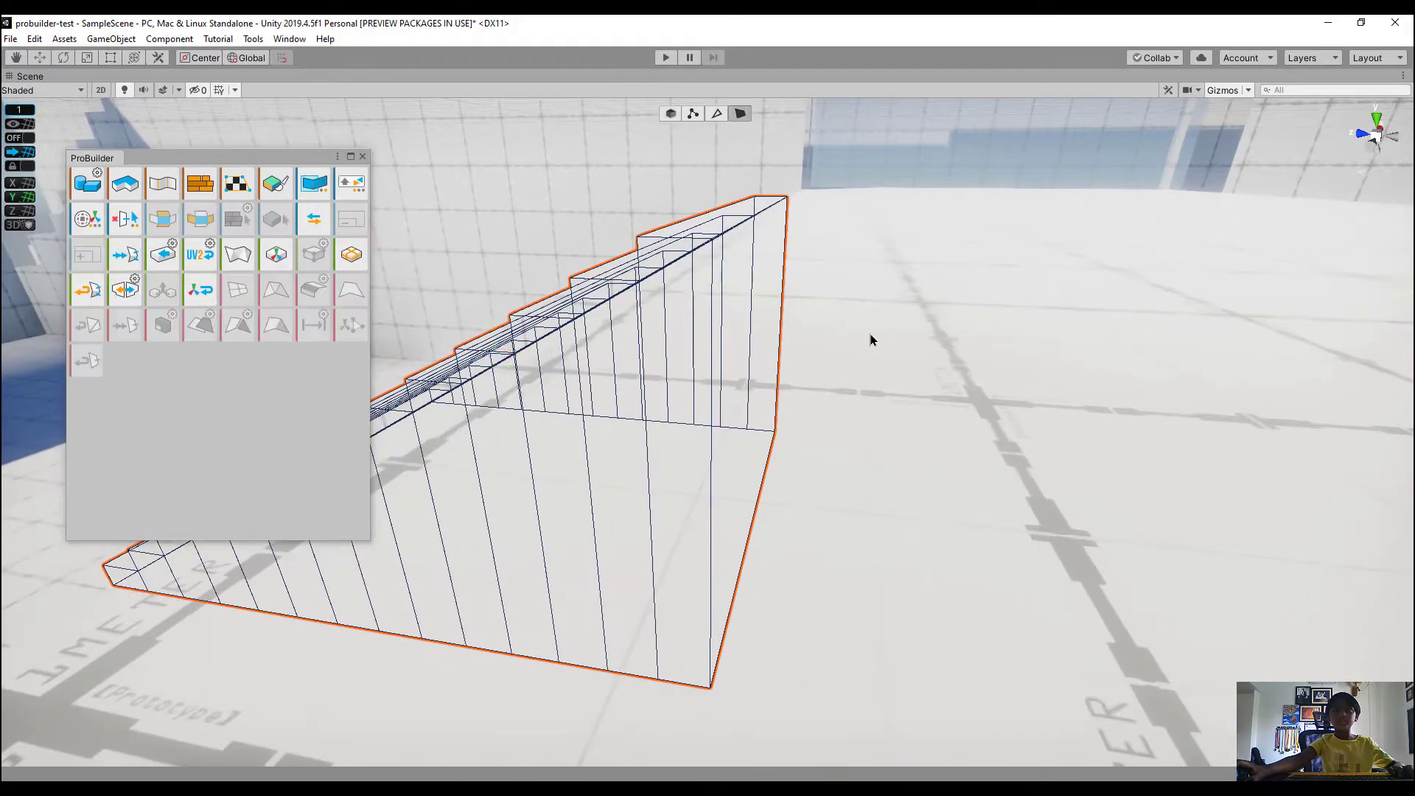
Select the tall back face of the stairs and extend it to meet the side of the walkway
{"action": "right_click_drag", "start_coordinate": [870, 339], "coordinate": [868, 319]}
{"action": "left_click", "coordinate": [759, 325]}
{"action": "right_click_drag", "start_coordinate": [759, 325], "coordinate": [730, 340]}
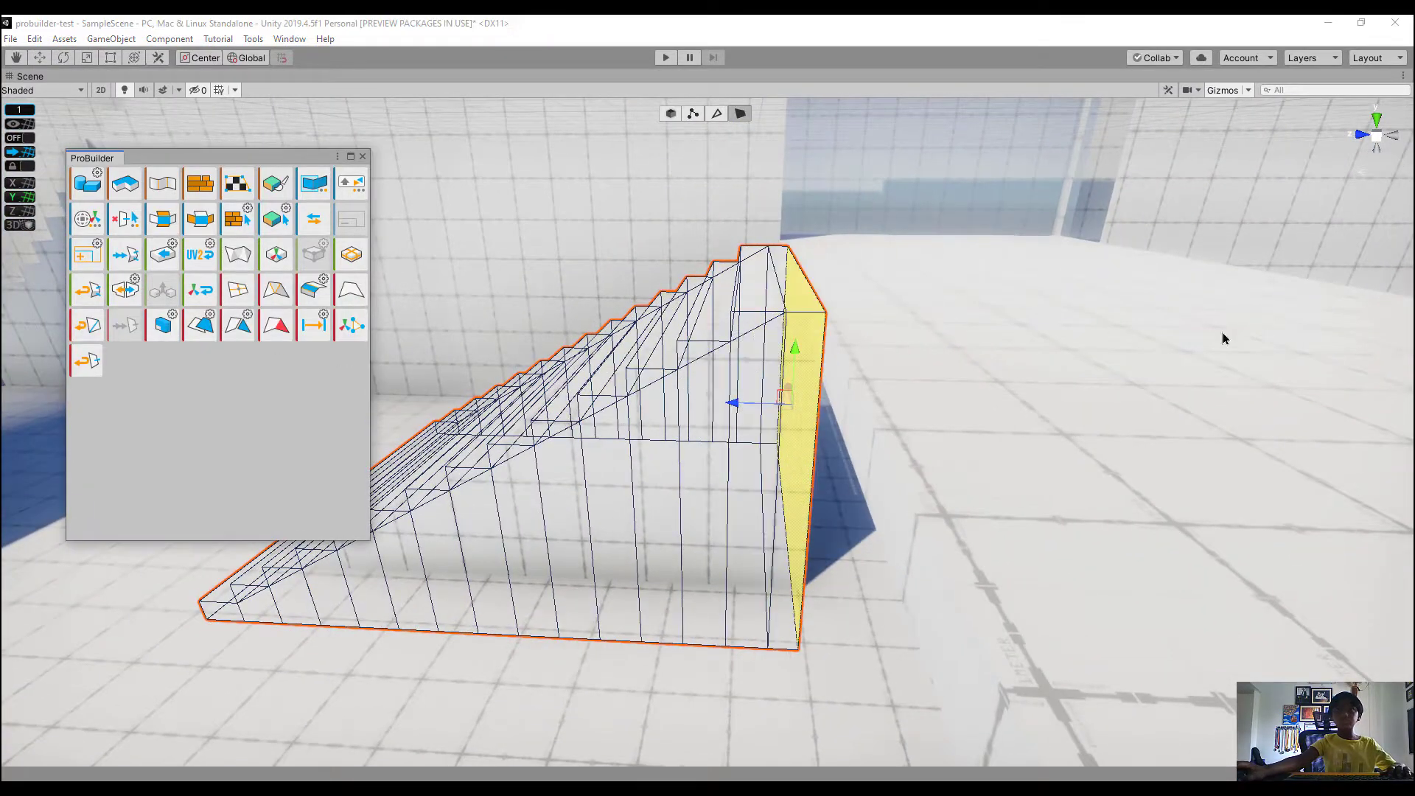
{"action": "right_click_drag", "start_coordinate": [663, 435], "coordinate": [749, 442]}
{"action": "left_click", "coordinate": [891, 288]}
Select the long face of the walkway slab and adjust its height slightly along the Y axis
{"action": "right_click_drag", "start_coordinate": [906, 382], "coordinate": [534, 509]}
{"action": "left_click", "coordinate": [798, 546]}
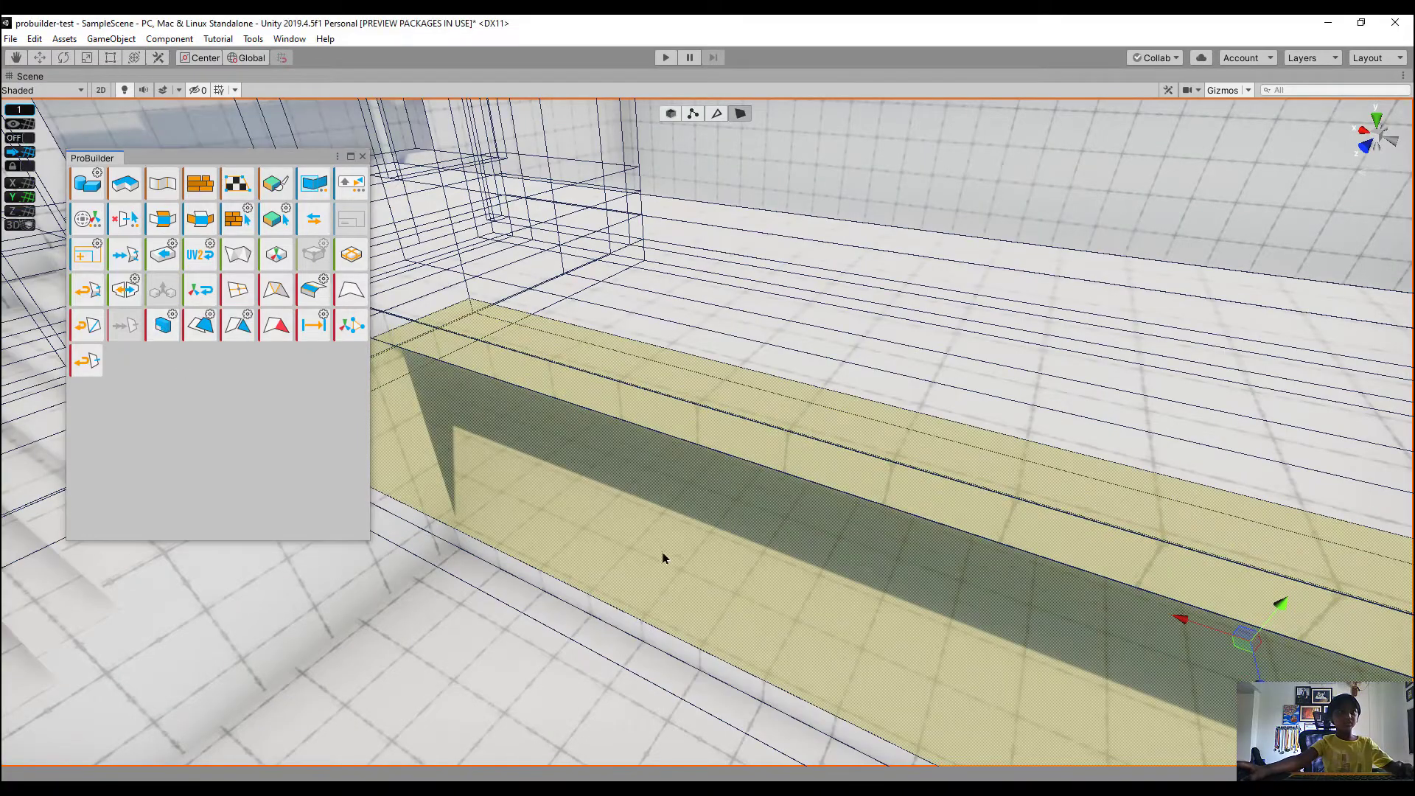
{"action": "key", "text": "f"}
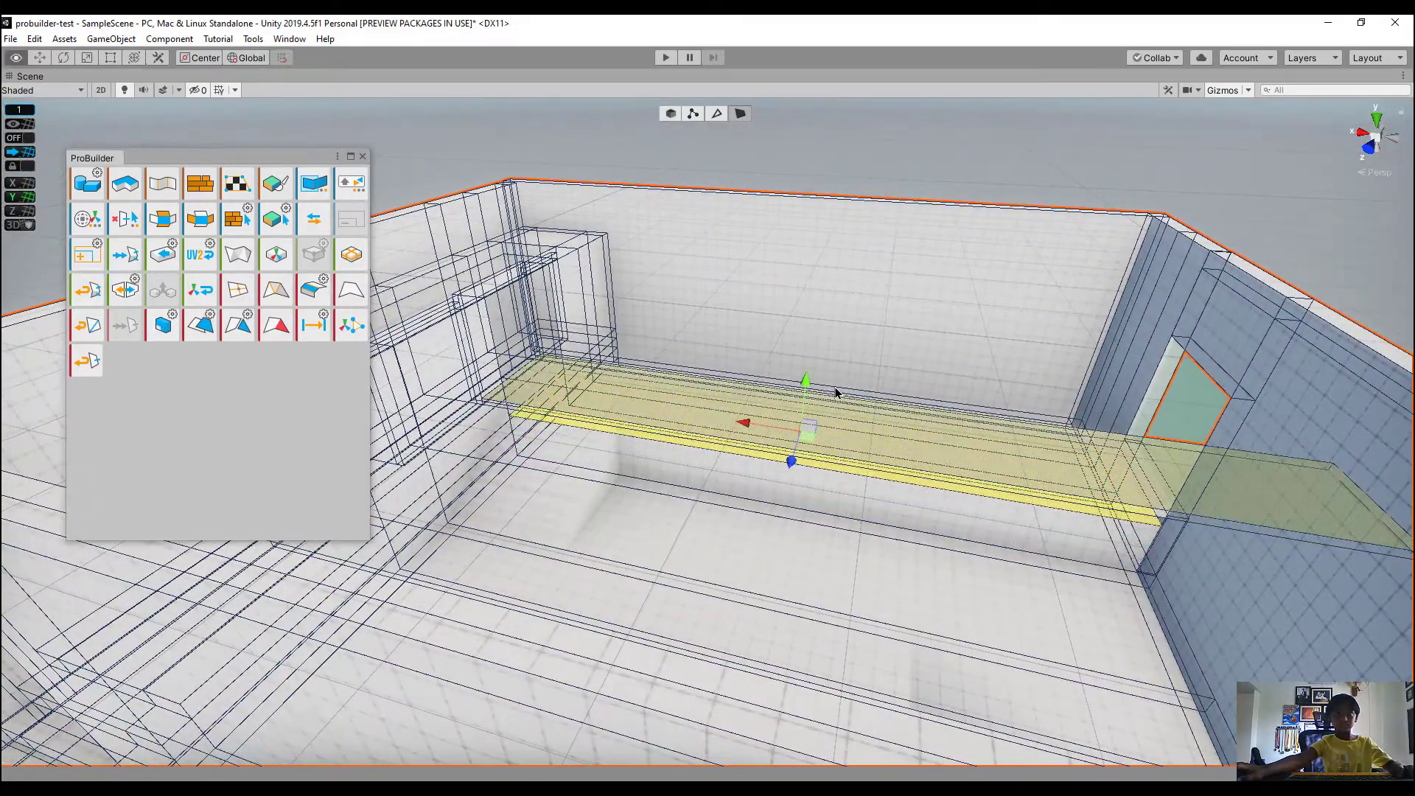
{"action": "right_click_drag", "start_coordinate": [835, 393], "coordinate": [825, 289]}
{"action": "left_click", "coordinate": [852, 196]}
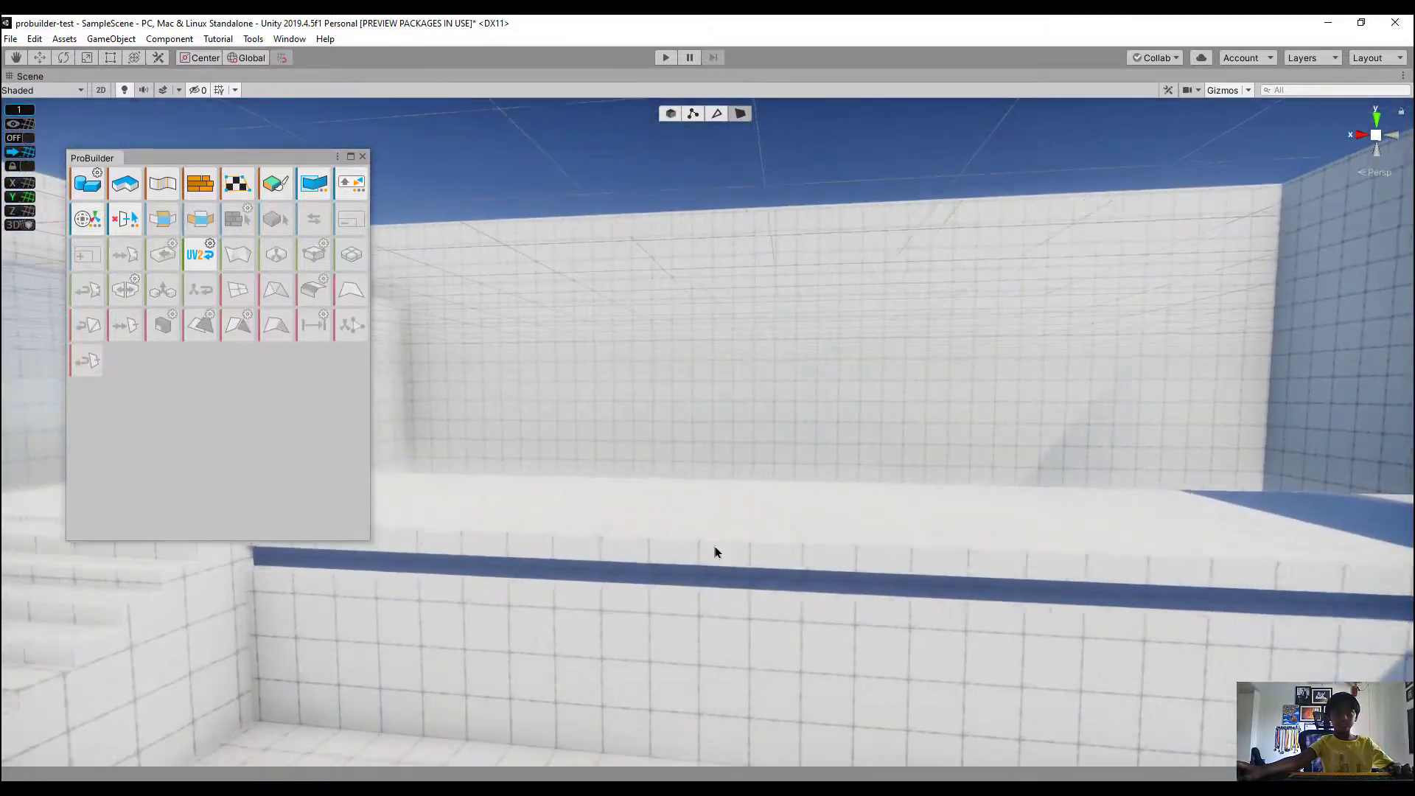
{"action": "left_click", "coordinate": [752, 551]}
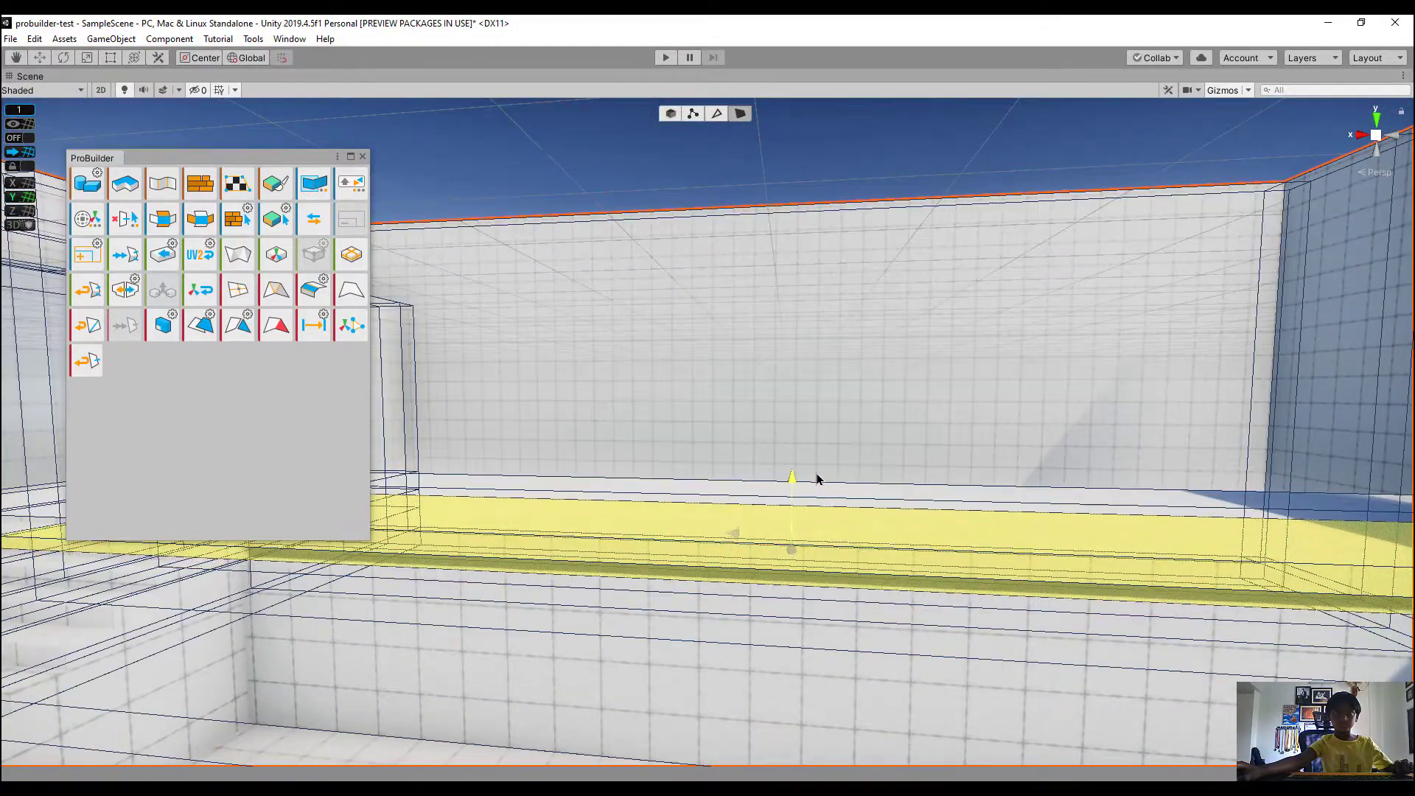
{"action": "left_click_drag", "start_coordinate": [833, 470], "coordinate": [827, 474]}
{"action": "right_click_drag", "start_coordinate": [827, 474], "coordinate": [756, 519]}
Examine the stairs, the glass doorways and the surrounding walls from several angles
{"action": "left_click", "coordinate": [849, 297]}
{"action": "key", "text": "w"}
{"action": "left_click", "coordinate": [777, 383]}
{"action": "right_click_drag", "start_coordinate": [869, 444], "coordinate": [711, 328]}
{"action": "left_click", "coordinate": [856, 232]}
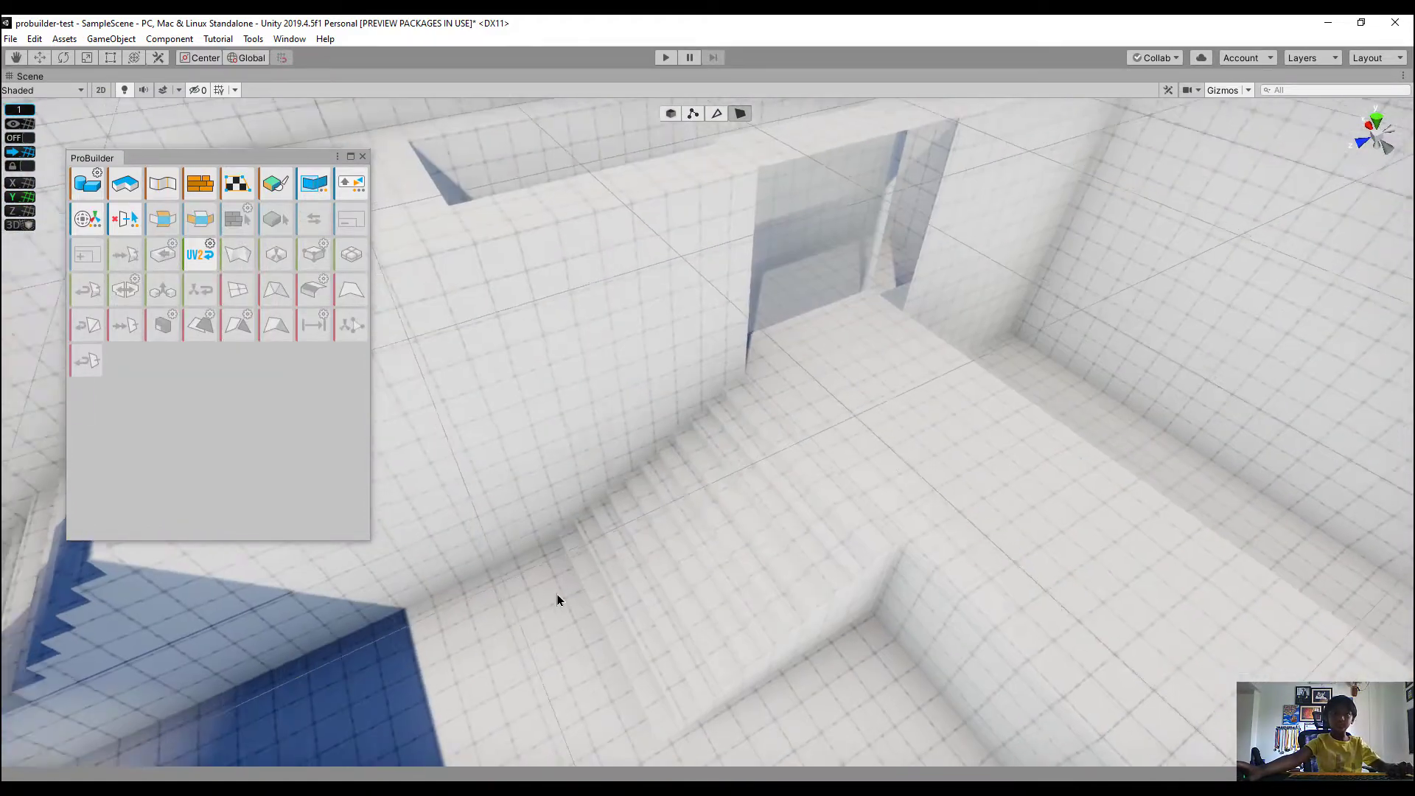
{"action": "left_click", "coordinate": [587, 357]}
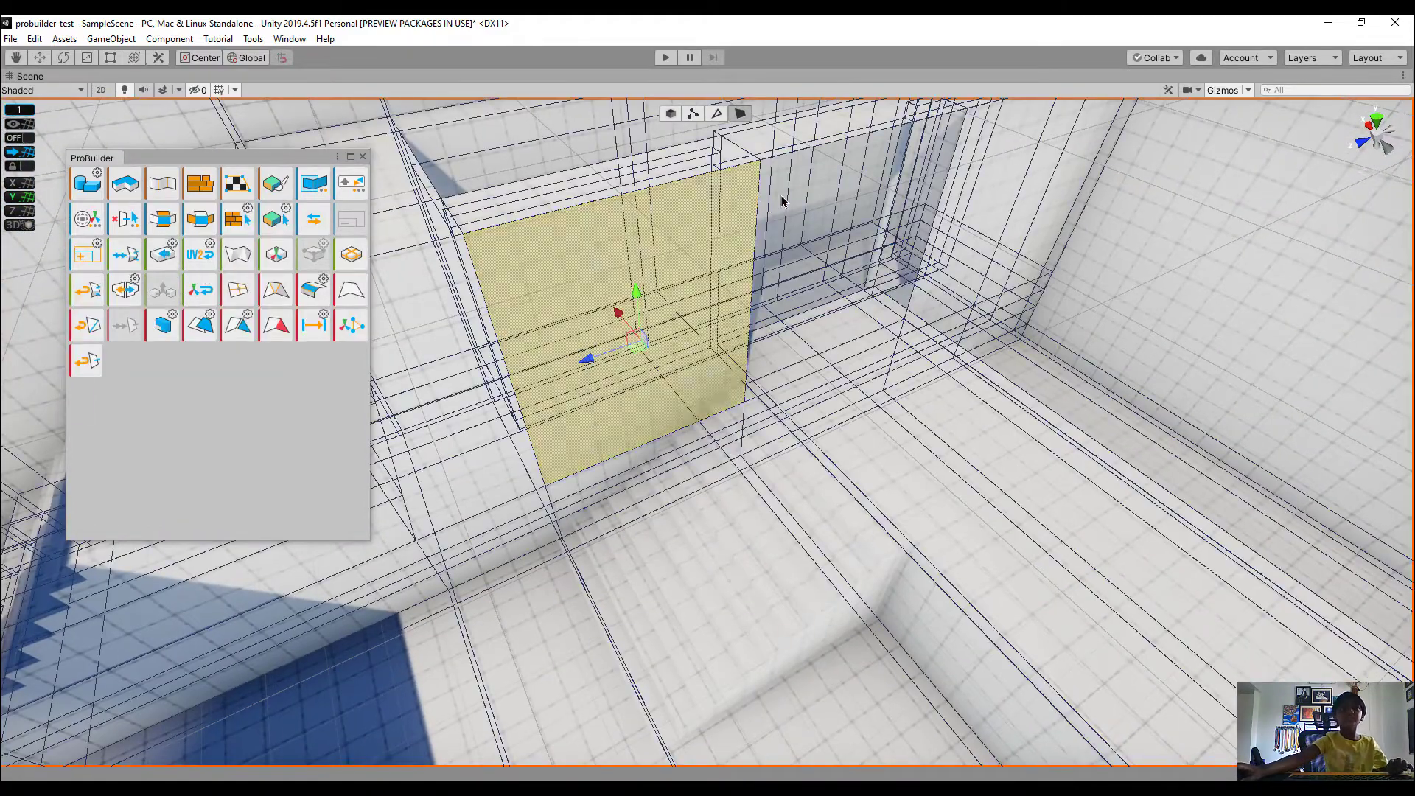
{"action": "right_click_drag", "start_coordinate": [443, 386], "coordinate": [656, 463]}
{"action": "left_click", "coordinate": [873, 214]}
{"action": "left_click", "coordinate": [656, 463]}
{"action": "right_click_drag", "start_coordinate": [843, 496], "coordinate": [648, 463]}
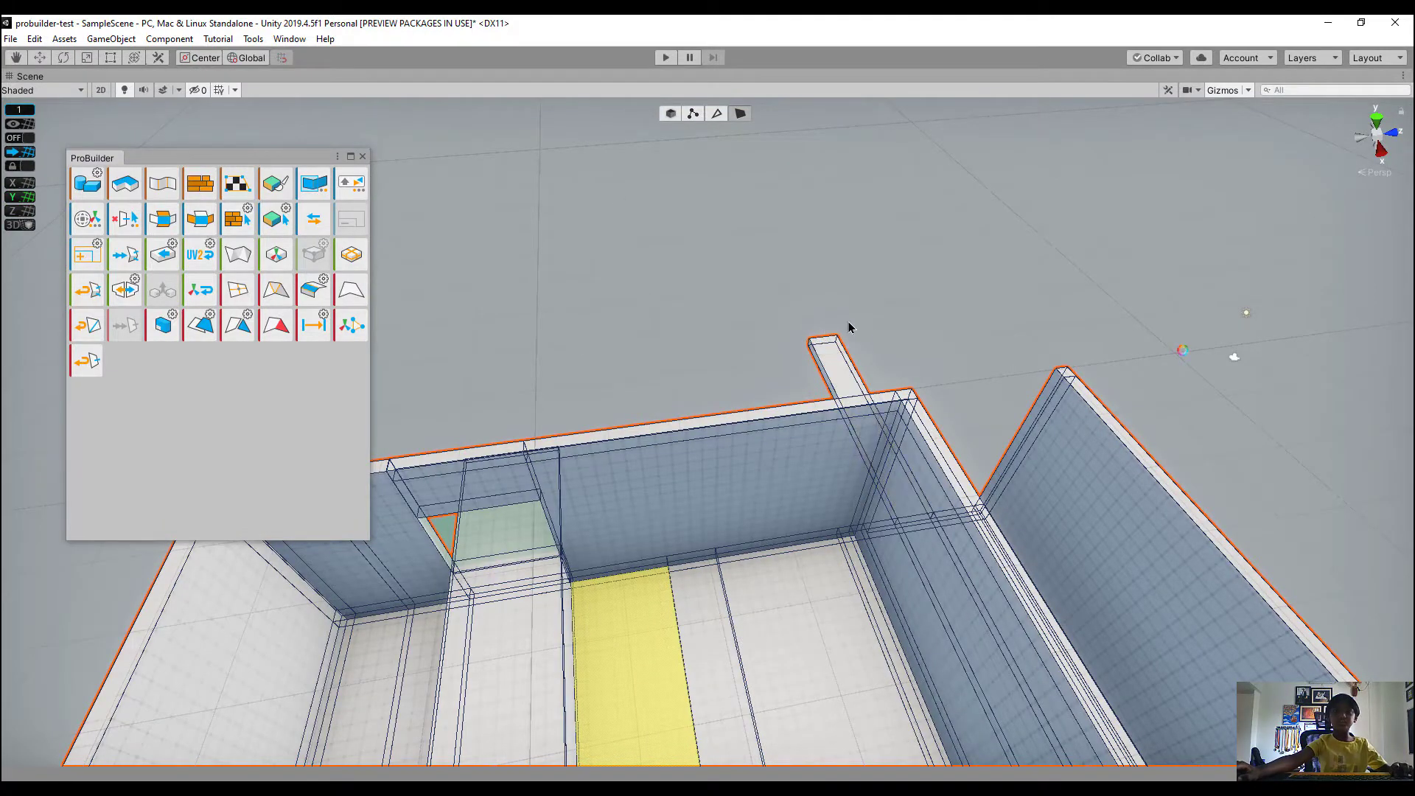
{"action": "left_click", "coordinate": [744, 169]}
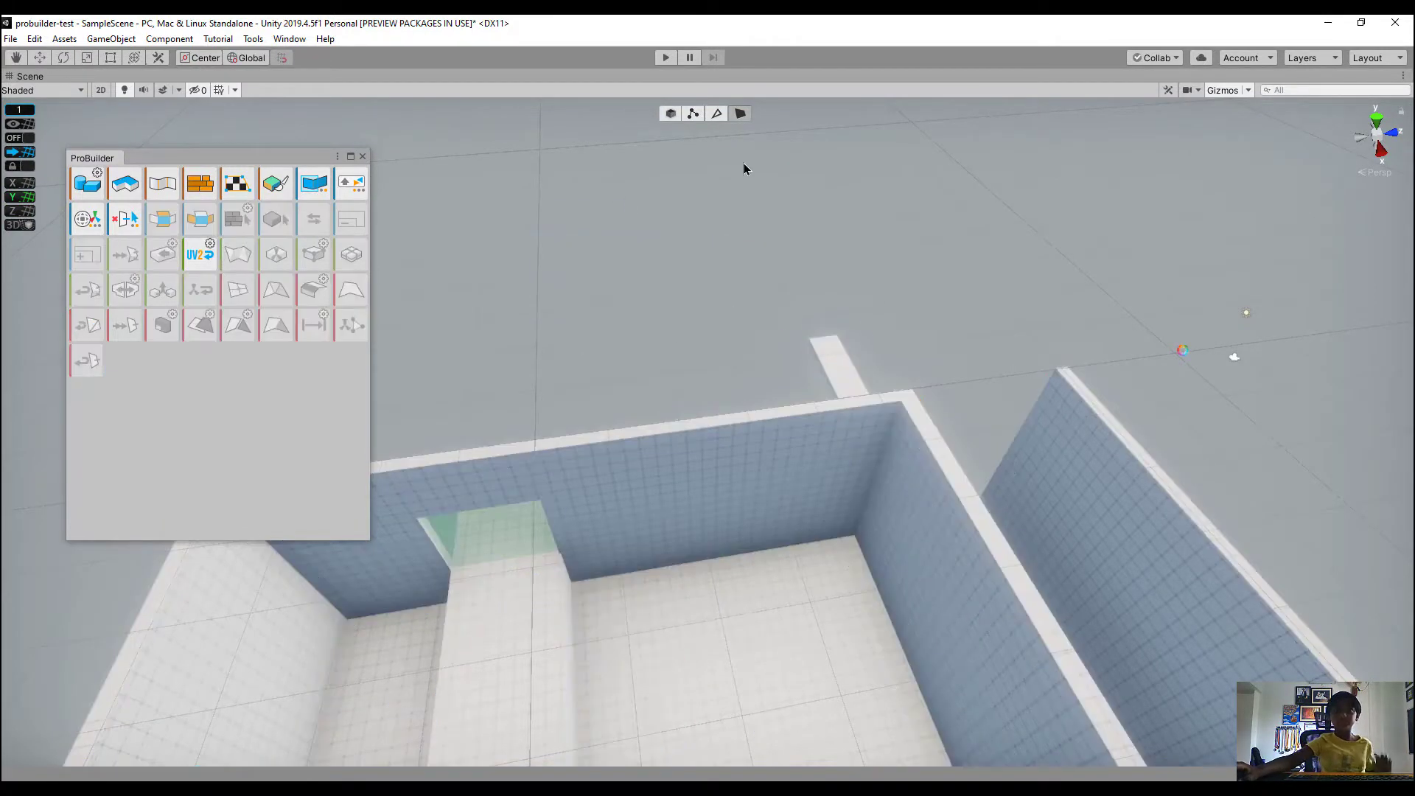
Insert two edge loops across the wall beside the green glass doorway, spaced to outline a wide opening
{"action": "left_click", "coordinate": [696, 430]}
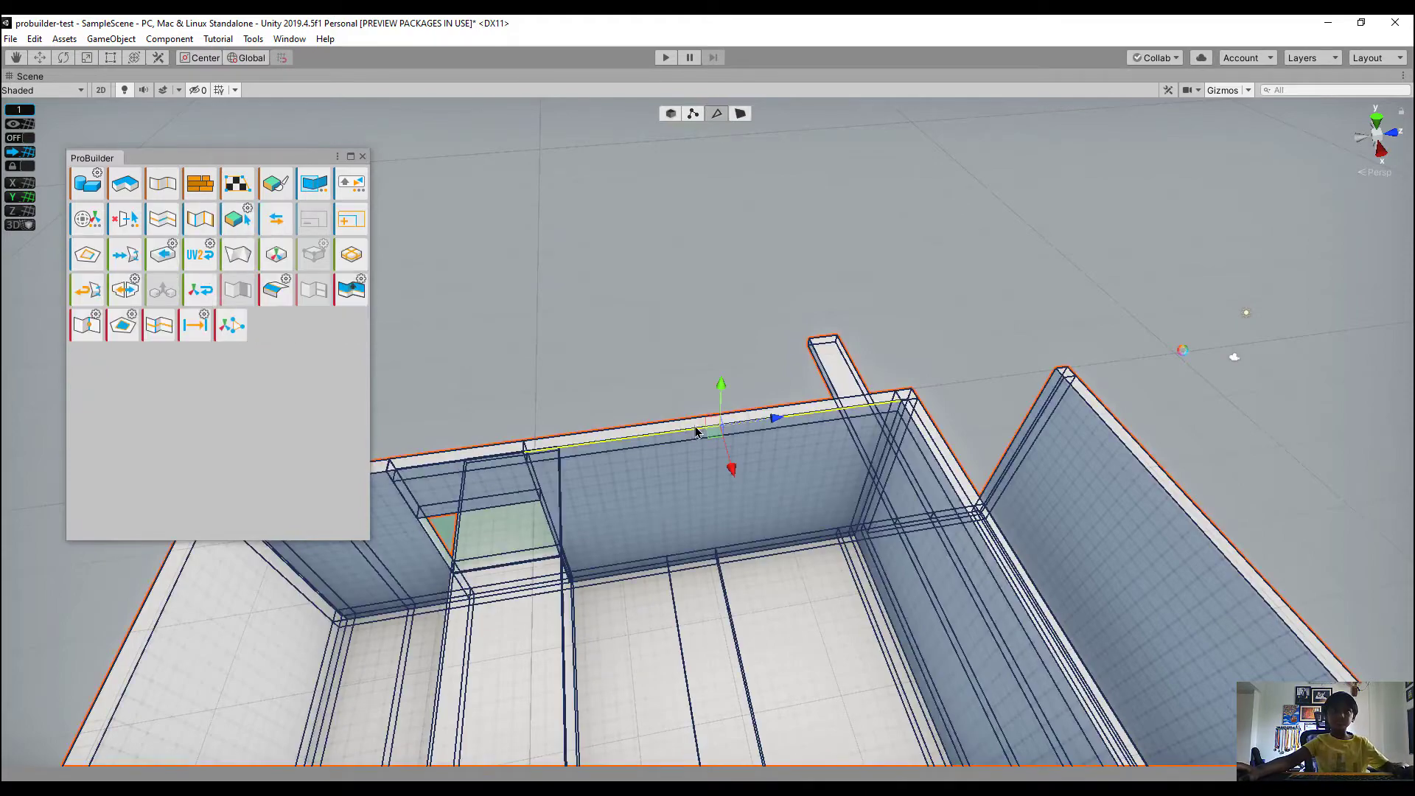
{"action": "middle_click_drag", "start_coordinate": [864, 520], "coordinate": [843, 487]}
{"action": "scroll", "coordinate": [844, 487], "scroll_direction": "up", "scroll_amount": 9}
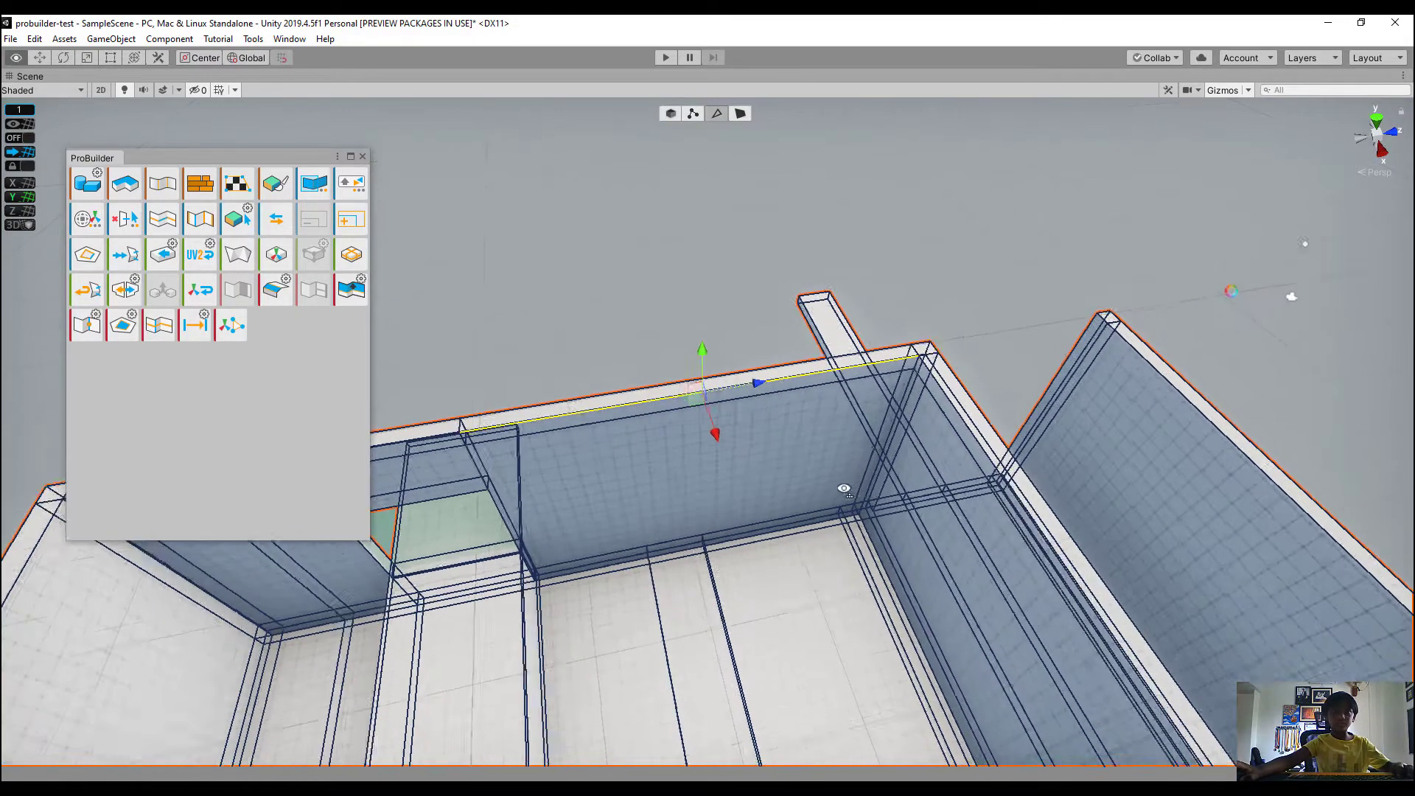
{"action": "left_click", "coordinate": [160, 327]}
{"action": "left_click_drag", "start_coordinate": [1039, 434], "coordinate": [871, 478], "text": "alt"}
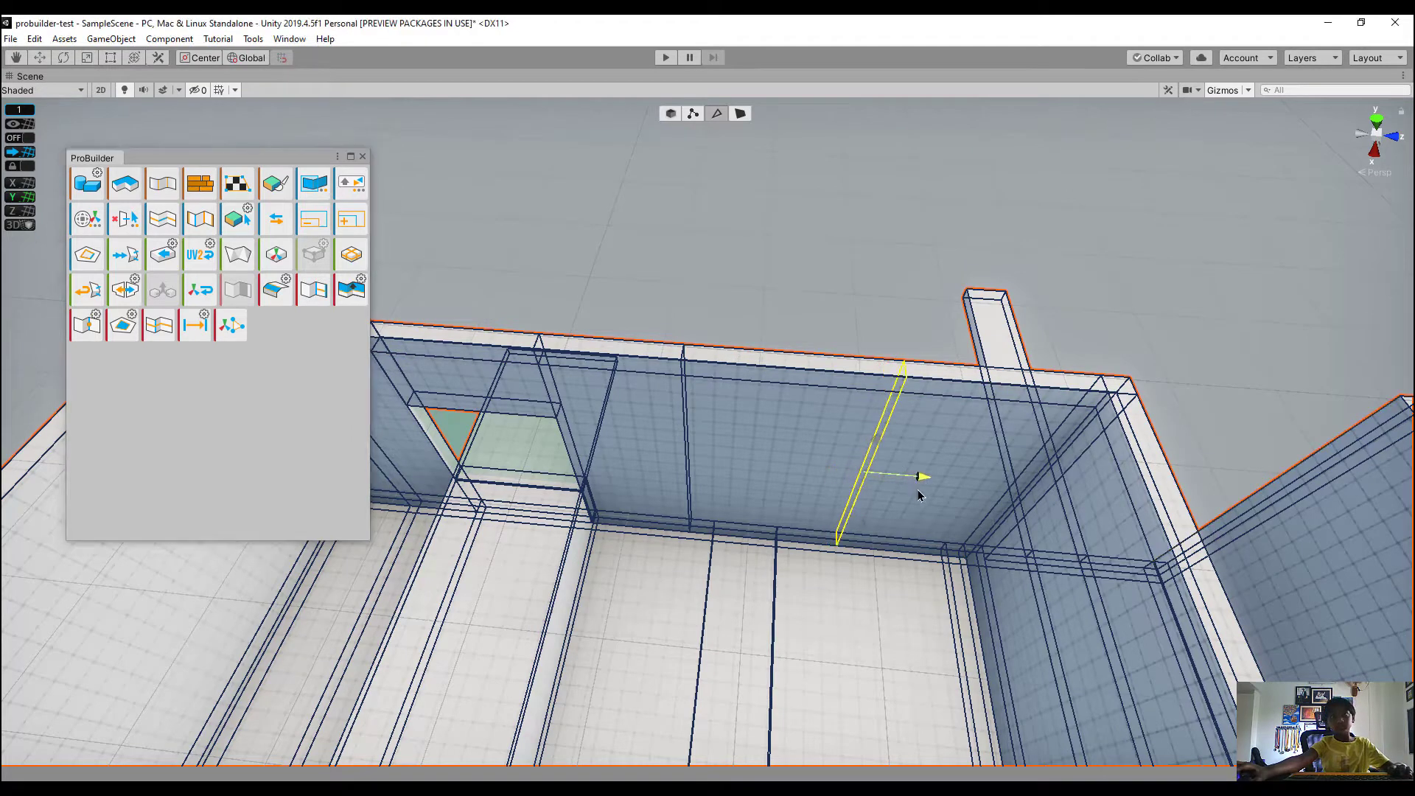
Extrude the wall face between the two edge loops outward to form a long corridor
{"action": "left_click", "coordinate": [740, 114]}
{"action": "left_click", "coordinate": [783, 443]}
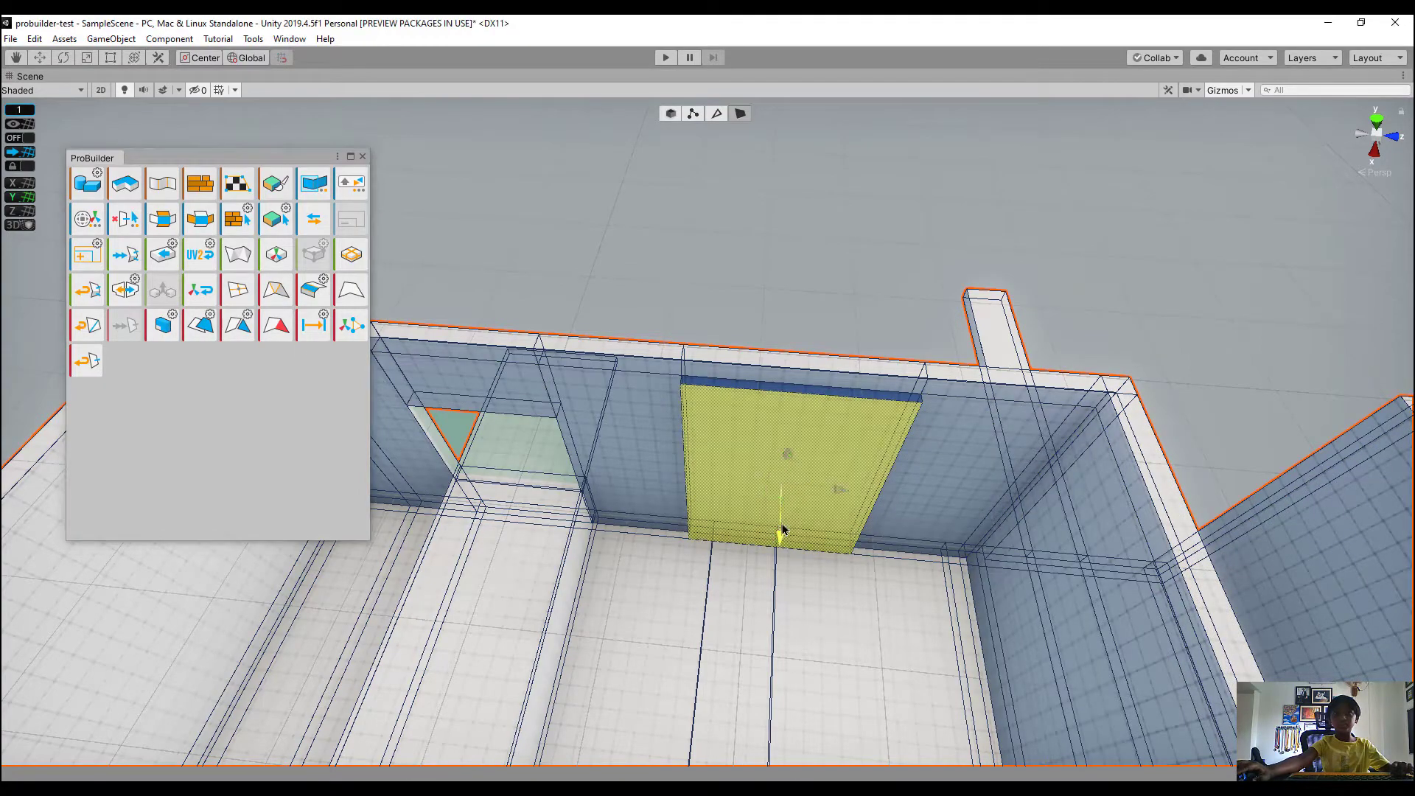
{"action": "left_click_drag", "start_coordinate": [783, 529], "coordinate": [830, 173]}
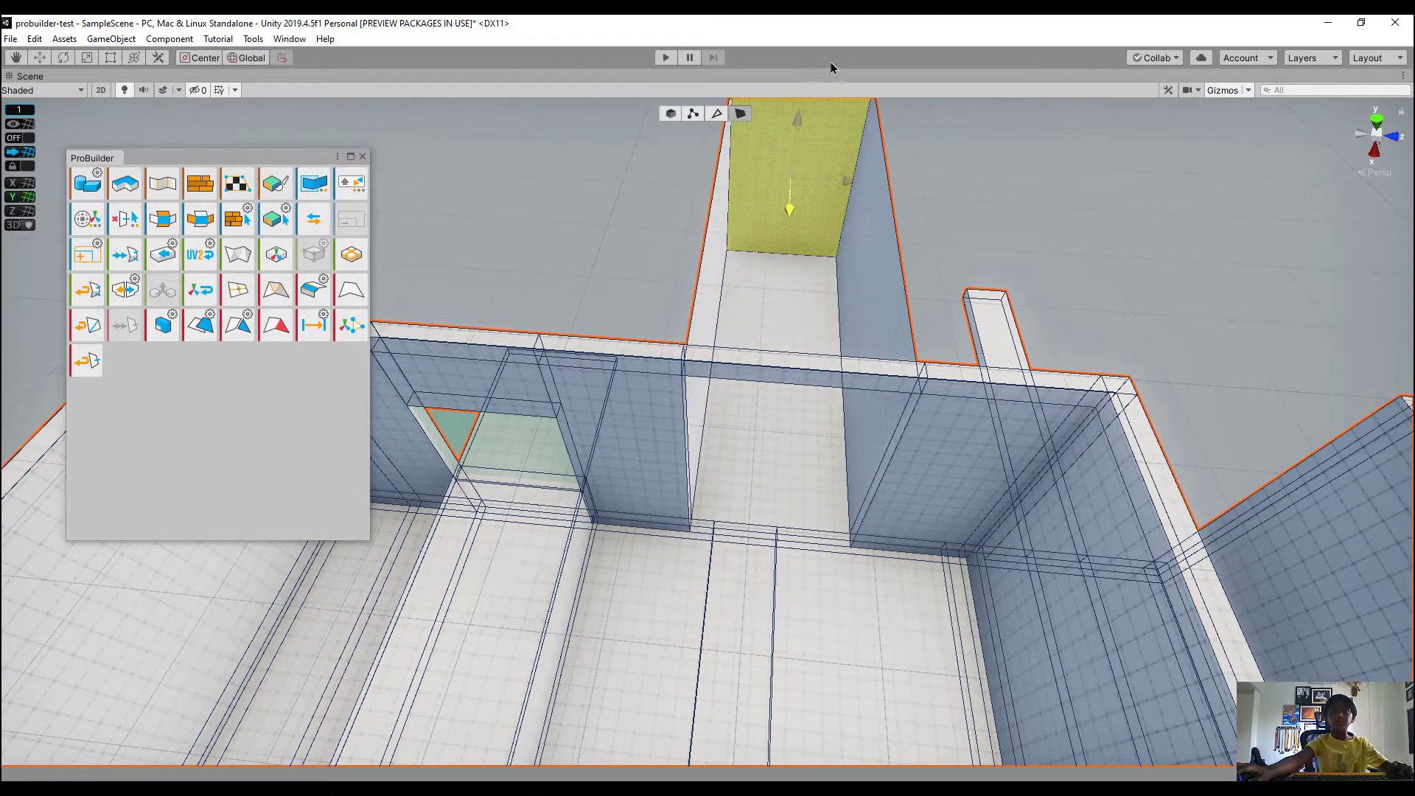
Delete the selected face of the new corridor and check the corridor from the inside
{"action": "left_click_drag", "start_coordinate": [1063, 385], "coordinate": [457, 410], "text": "alt"}
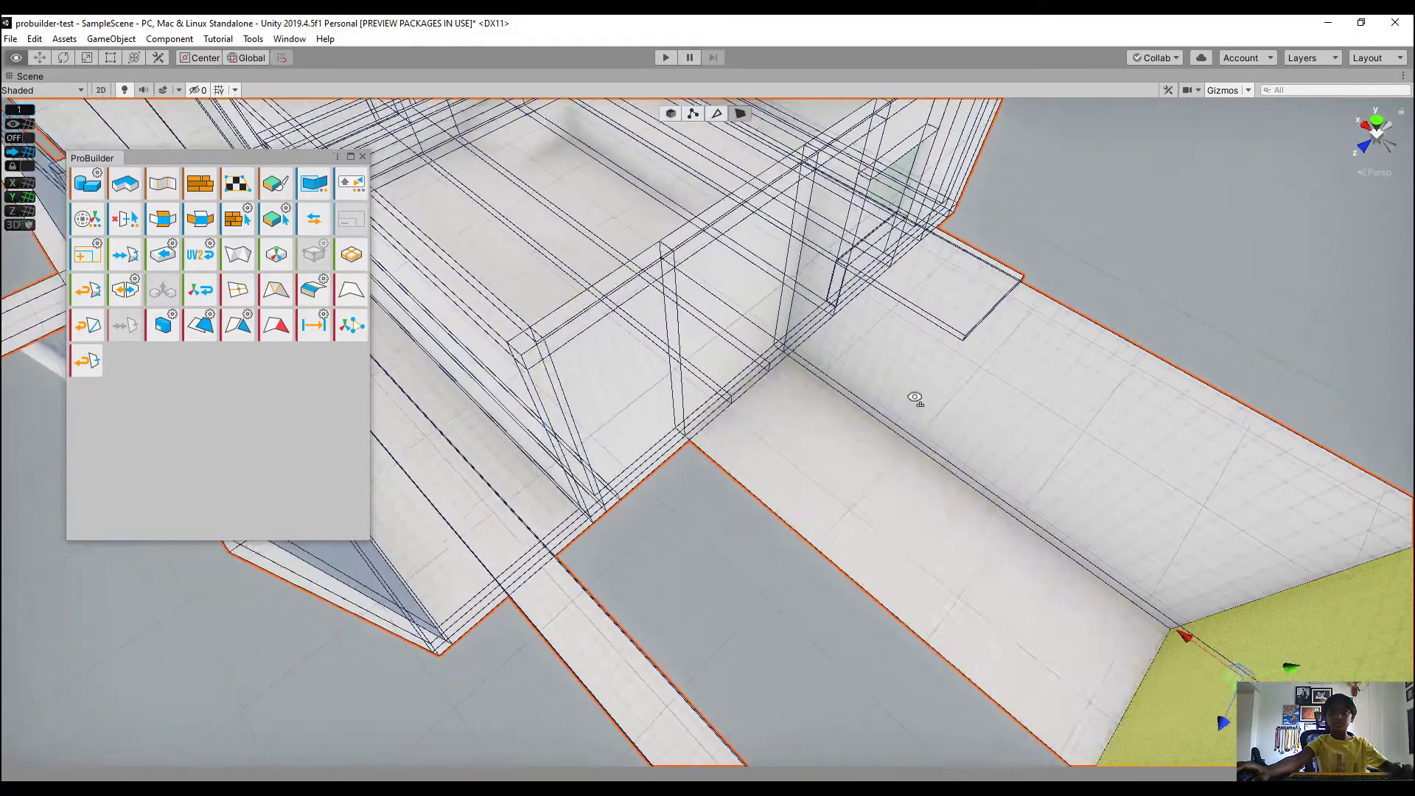
{"action": "left_click_drag", "start_coordinate": [916, 401], "coordinate": [1013, 282], "text": "alt"}
{"action": "right_click_drag", "start_coordinate": [1013, 282], "coordinate": [675, 284]}
{"action": "key", "text": "Delete"}
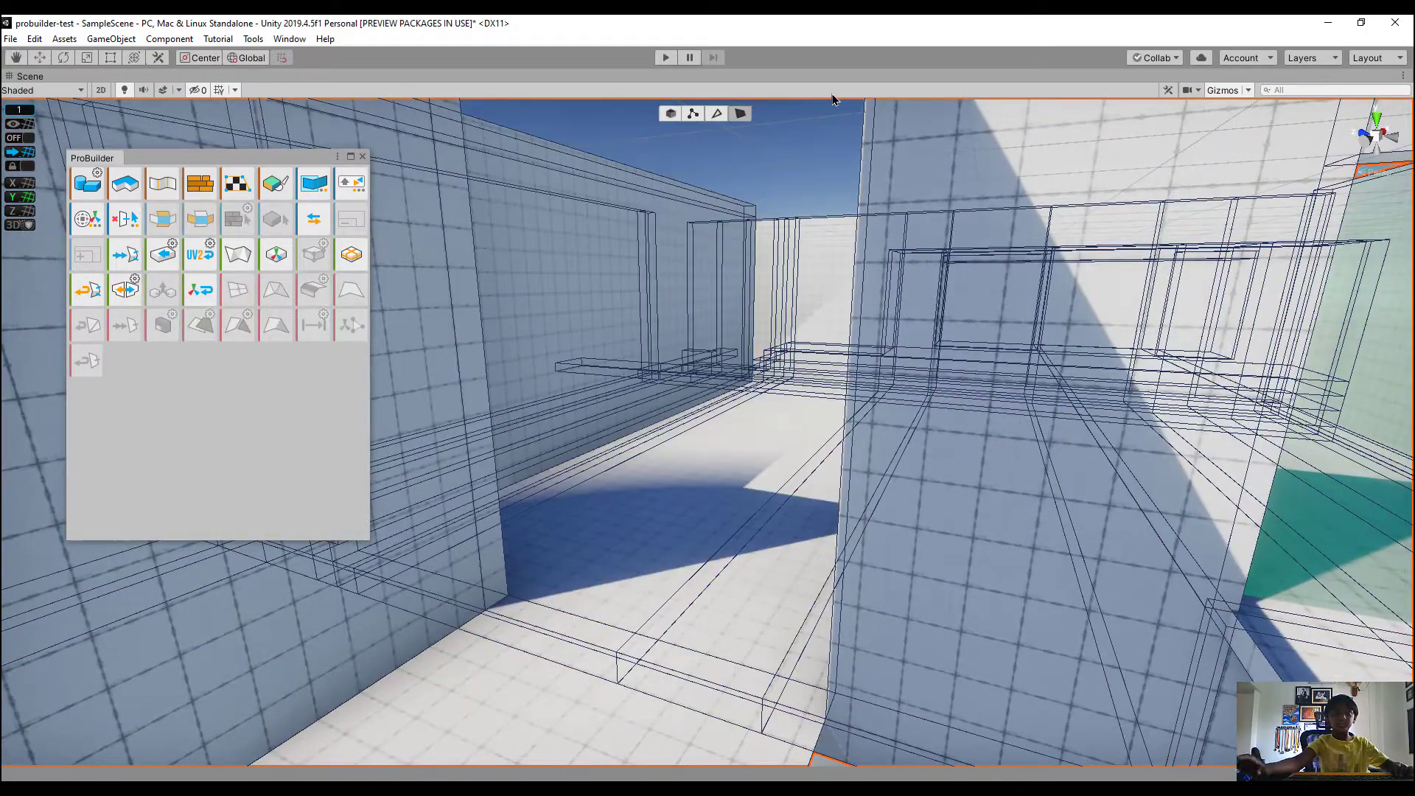
{"action": "right_click_drag", "start_coordinate": [802, 339], "coordinate": [214, 323]}
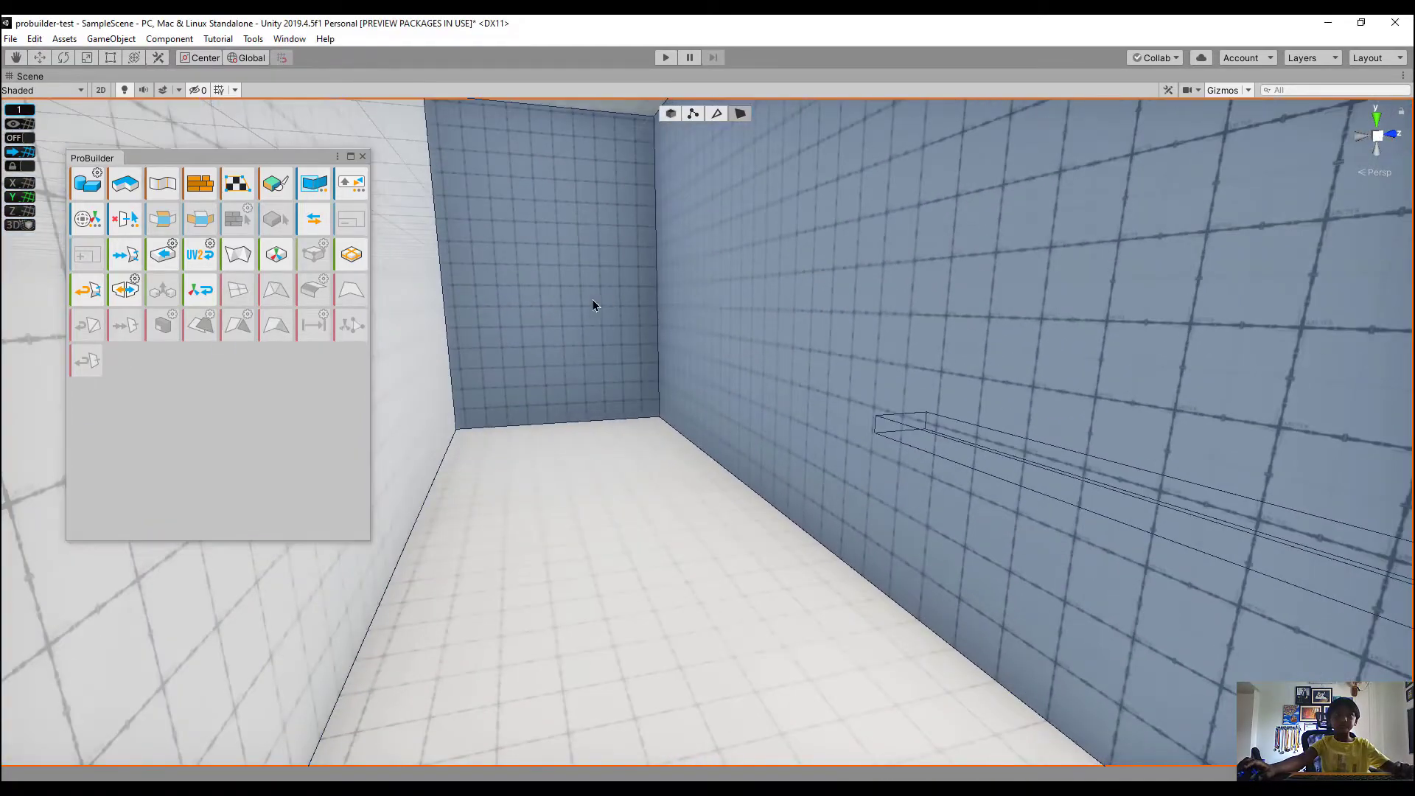
Insert an edge loop near the corridor's far end and extrude the side wall section beyond it outward into a side passage
{"action": "right_click_drag", "start_coordinate": [638, 312], "coordinate": [697, 307]}
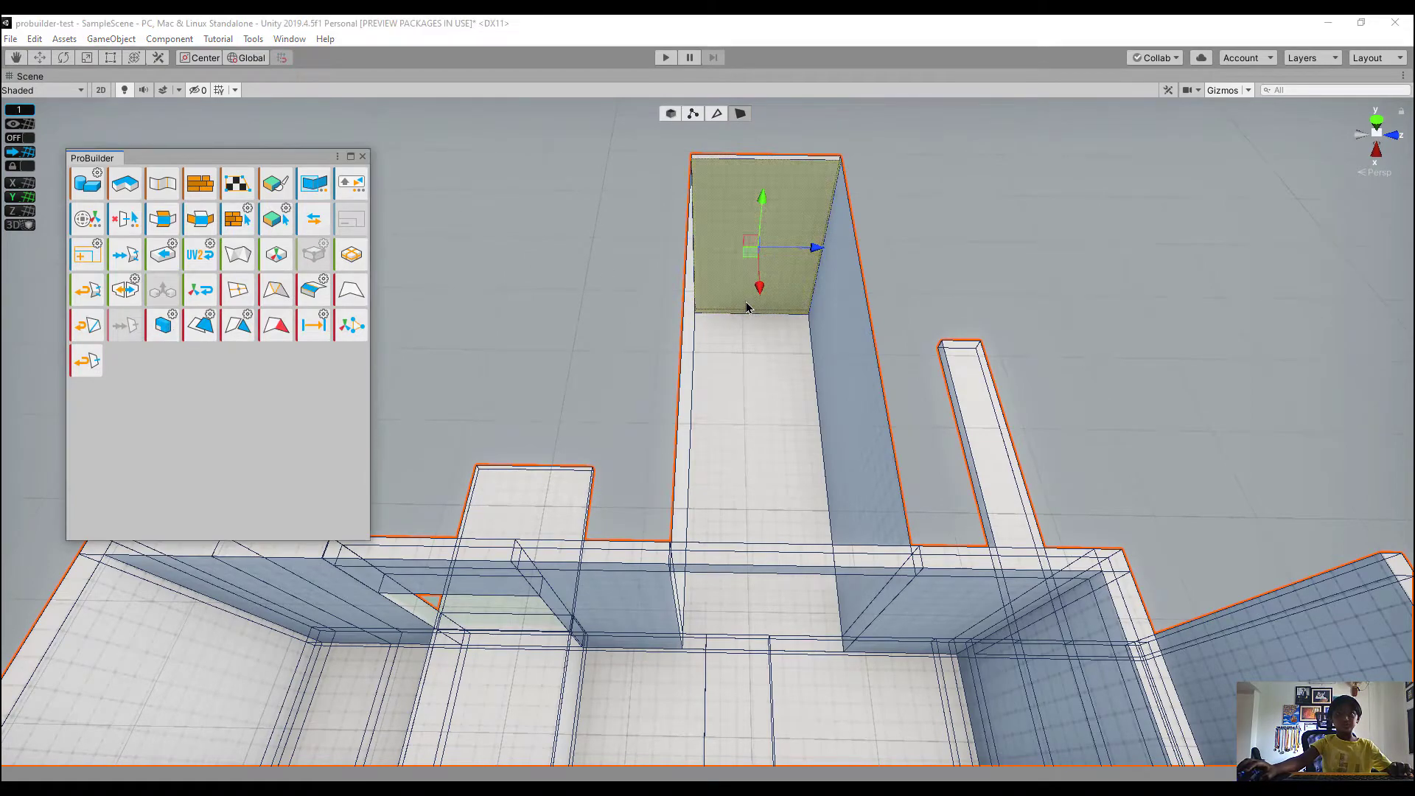
{"action": "left_click", "coordinate": [741, 112]}
{"action": "key", "text": "f"}
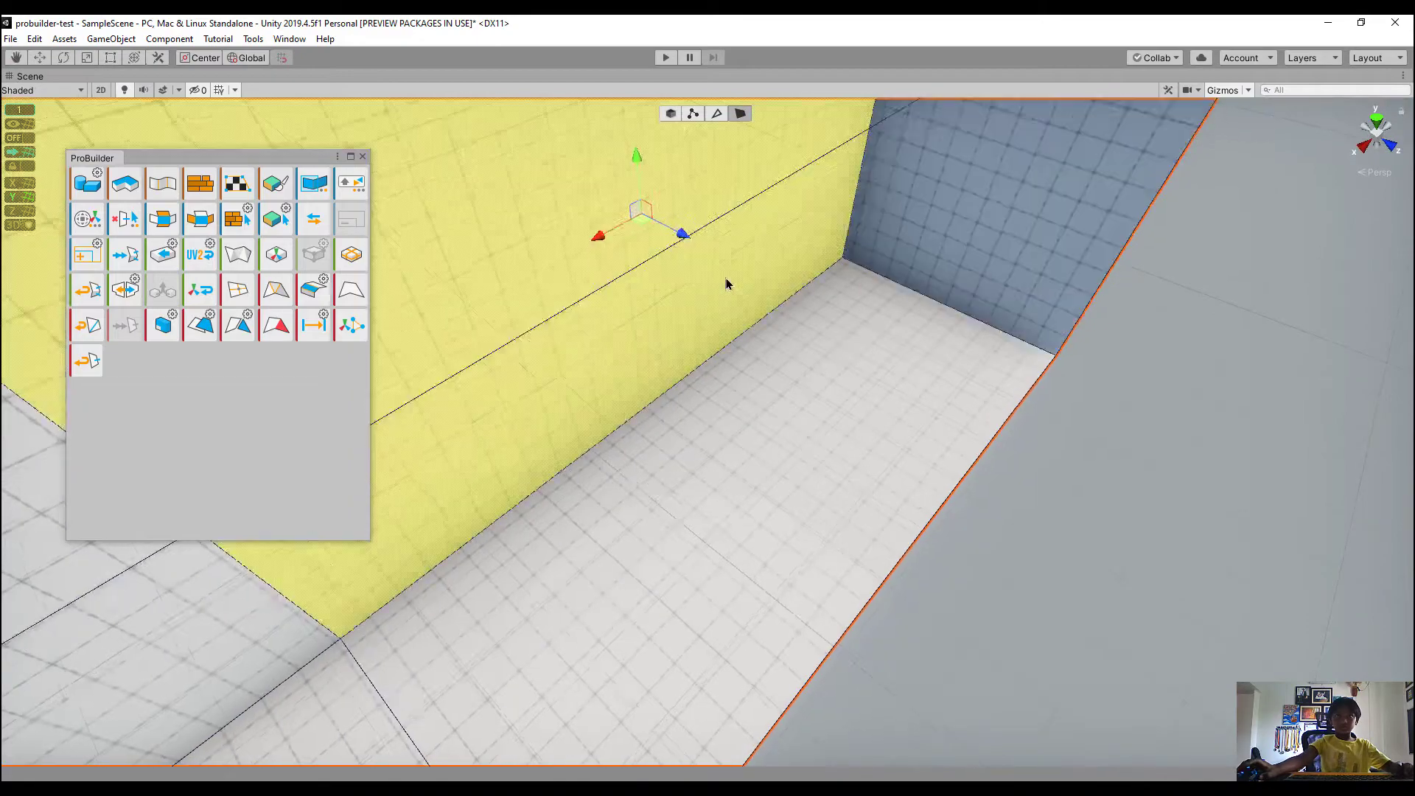
{"action": "key", "text": "s"}
{"action": "right_click_drag", "start_coordinate": [726, 283], "coordinate": [540, 255]}
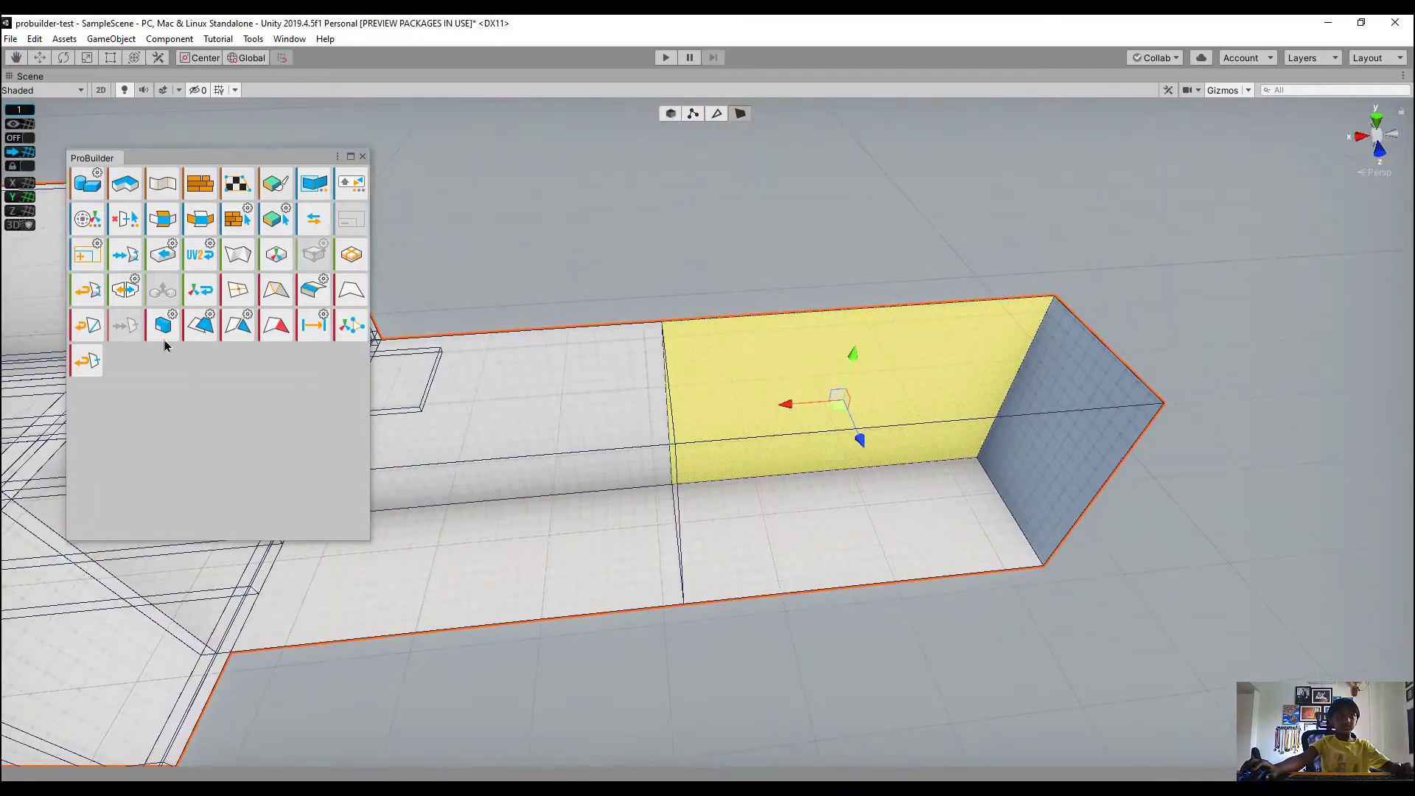
{"action": "left_click", "coordinate": [161, 322]}
{"action": "left_click_drag", "start_coordinate": [860, 441], "coordinate": [735, 177]}
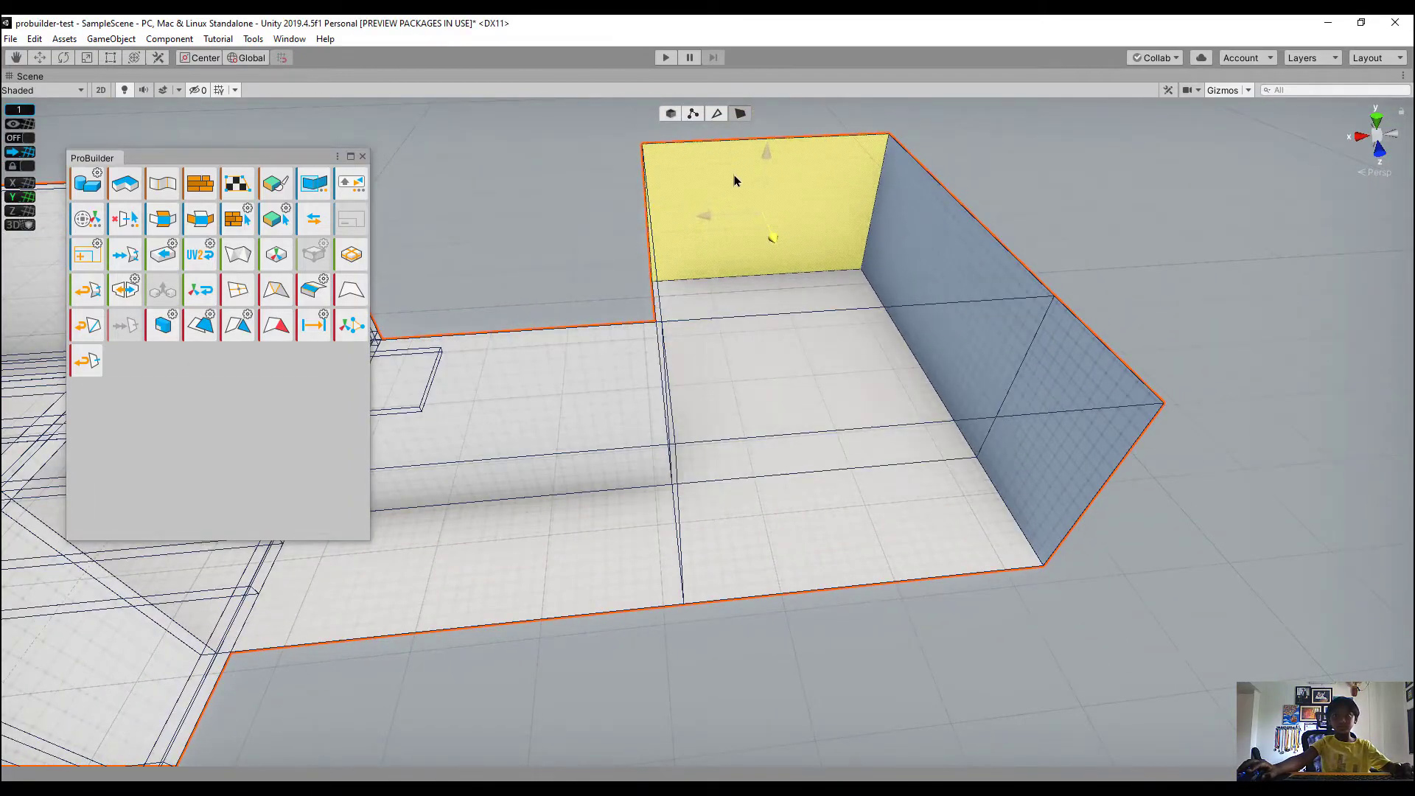
Insert an edge loop across the side passage and move it close to the passage's end wall
{"action": "right_click_drag", "start_coordinate": [886, 294], "coordinate": [815, 340]}
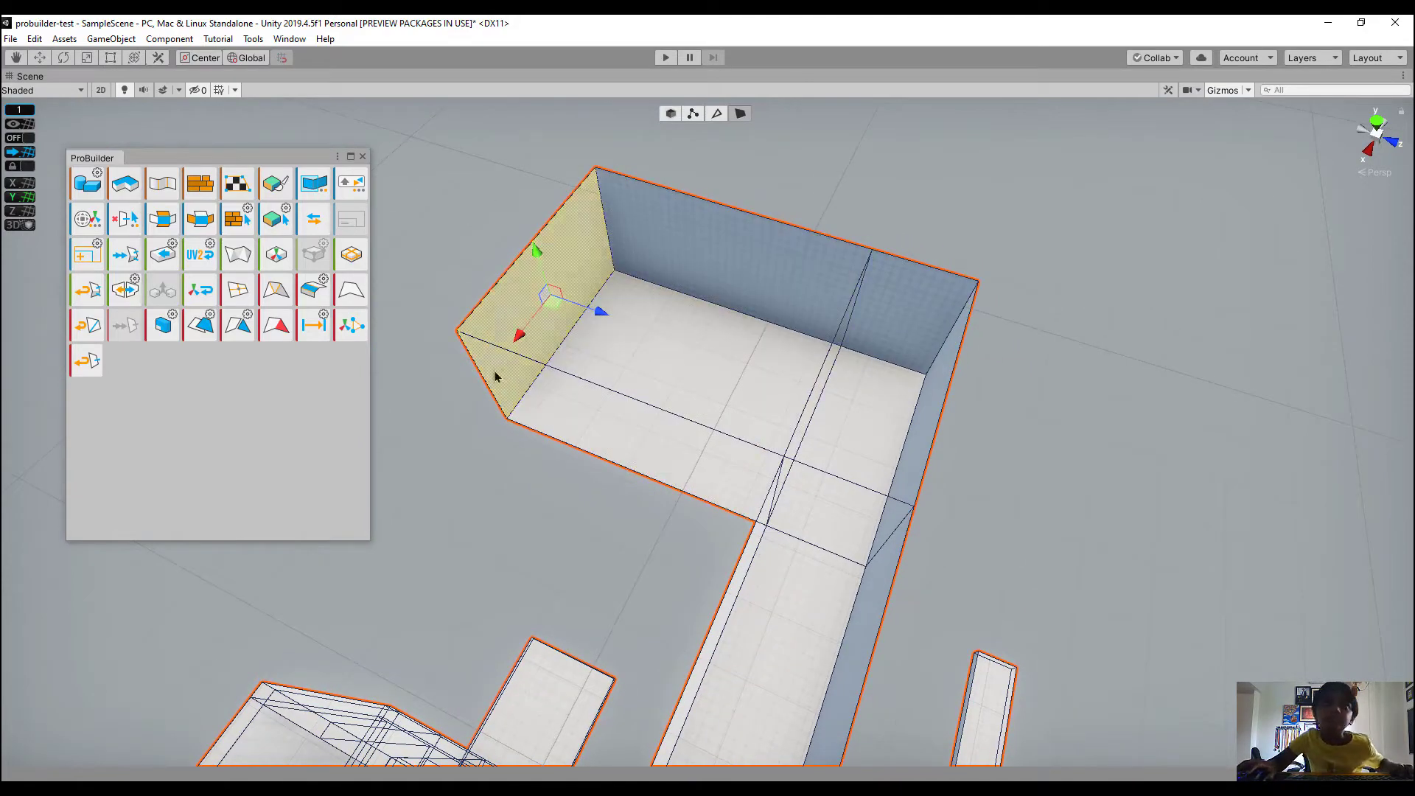
{"action": "right_click_drag", "start_coordinate": [692, 369], "coordinate": [573, 293]}
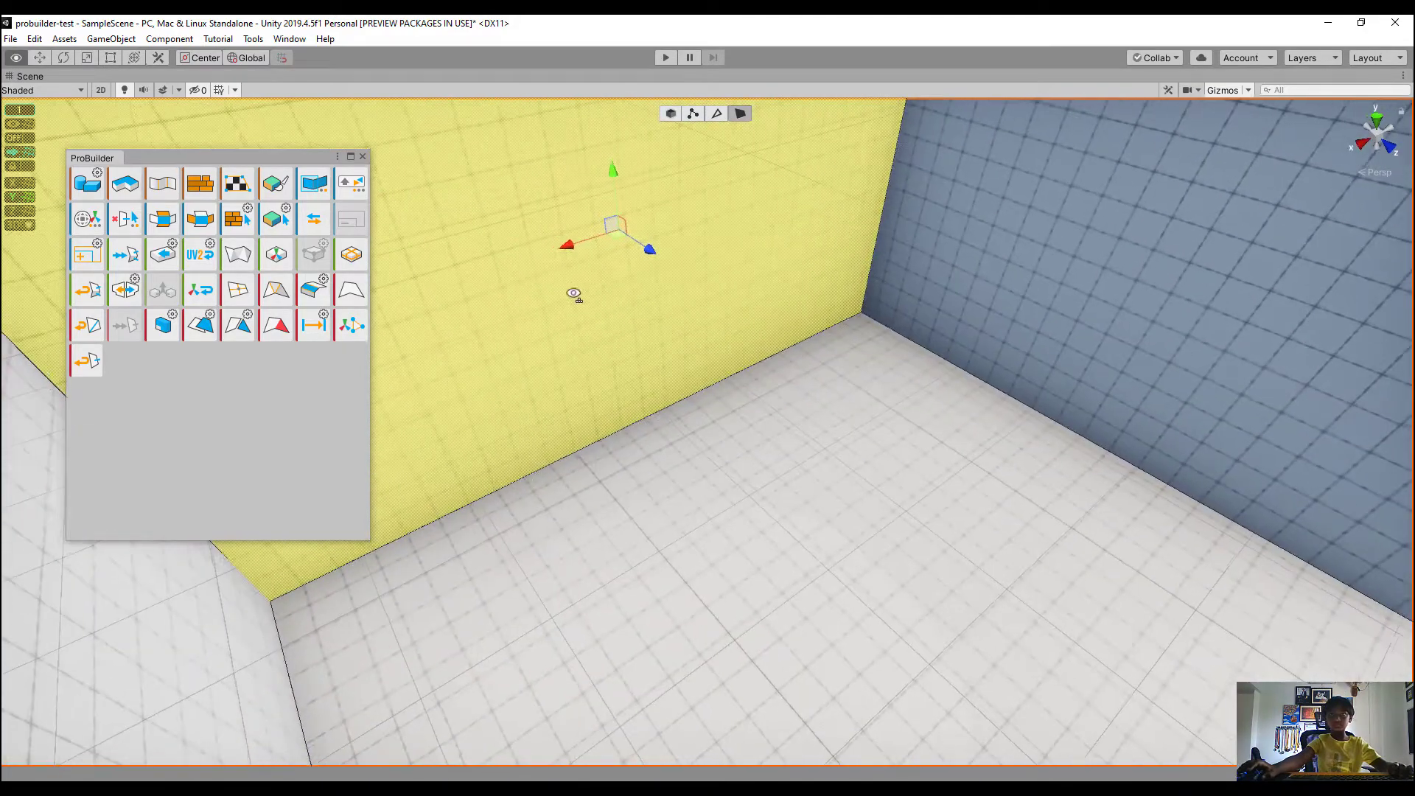
{"action": "left_click", "coordinate": [720, 118]}
{"action": "right_click_drag", "start_coordinate": [740, 319], "coordinate": [688, 383]}
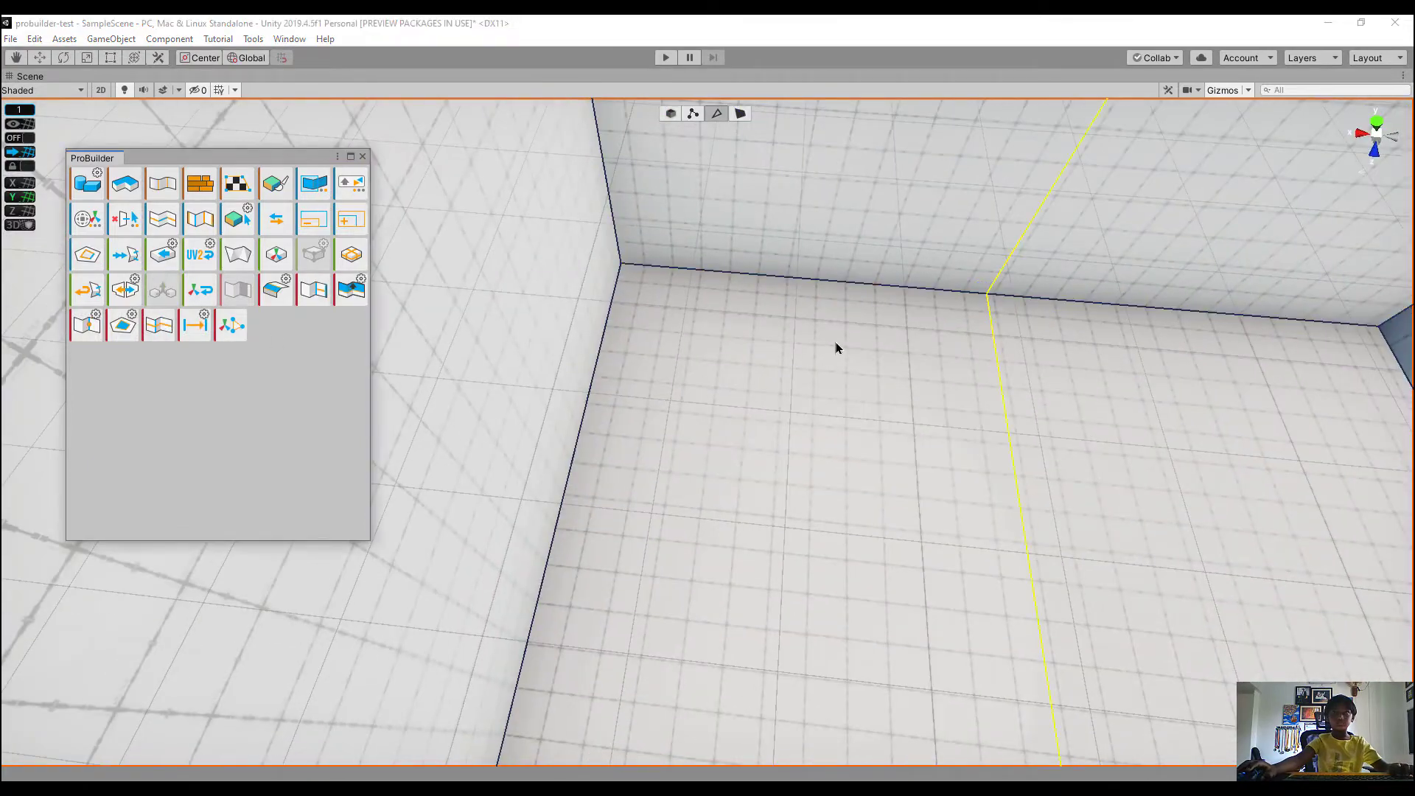
{"action": "scroll", "coordinate": [836, 348], "scroll_direction": "down", "scroll_amount": 15}
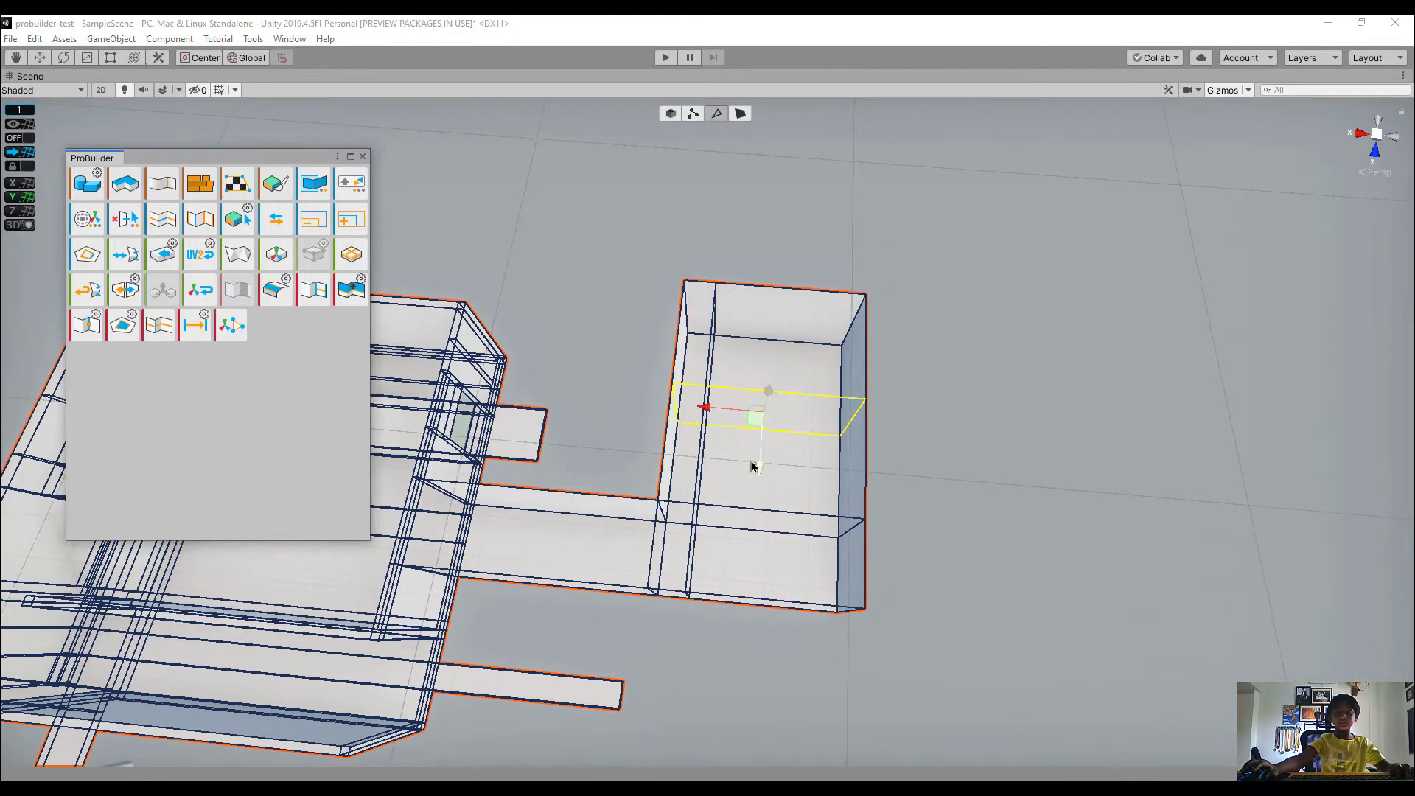
{"action": "left_click_drag", "start_coordinate": [753, 466], "coordinate": [790, 388]}
{"action": "key", "text": "w"}
{"action": "right_click_drag", "start_coordinate": [801, 404], "coordinate": [746, 190]}
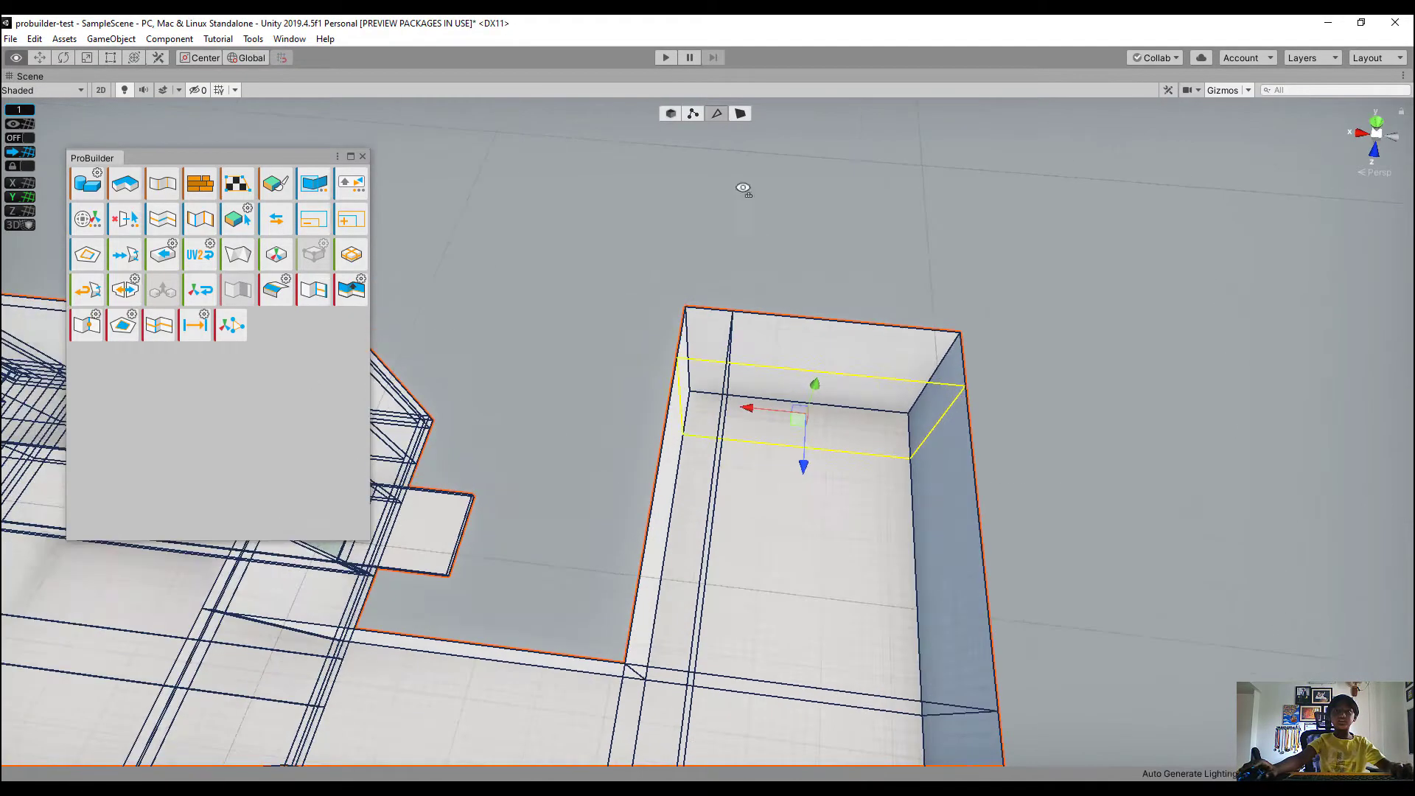
Extrude the small floor face in the side passage's far corner downward into a deep vertical shaft
{"action": "left_click", "coordinate": [740, 115]}
{"action": "left_click", "coordinate": [705, 404]}
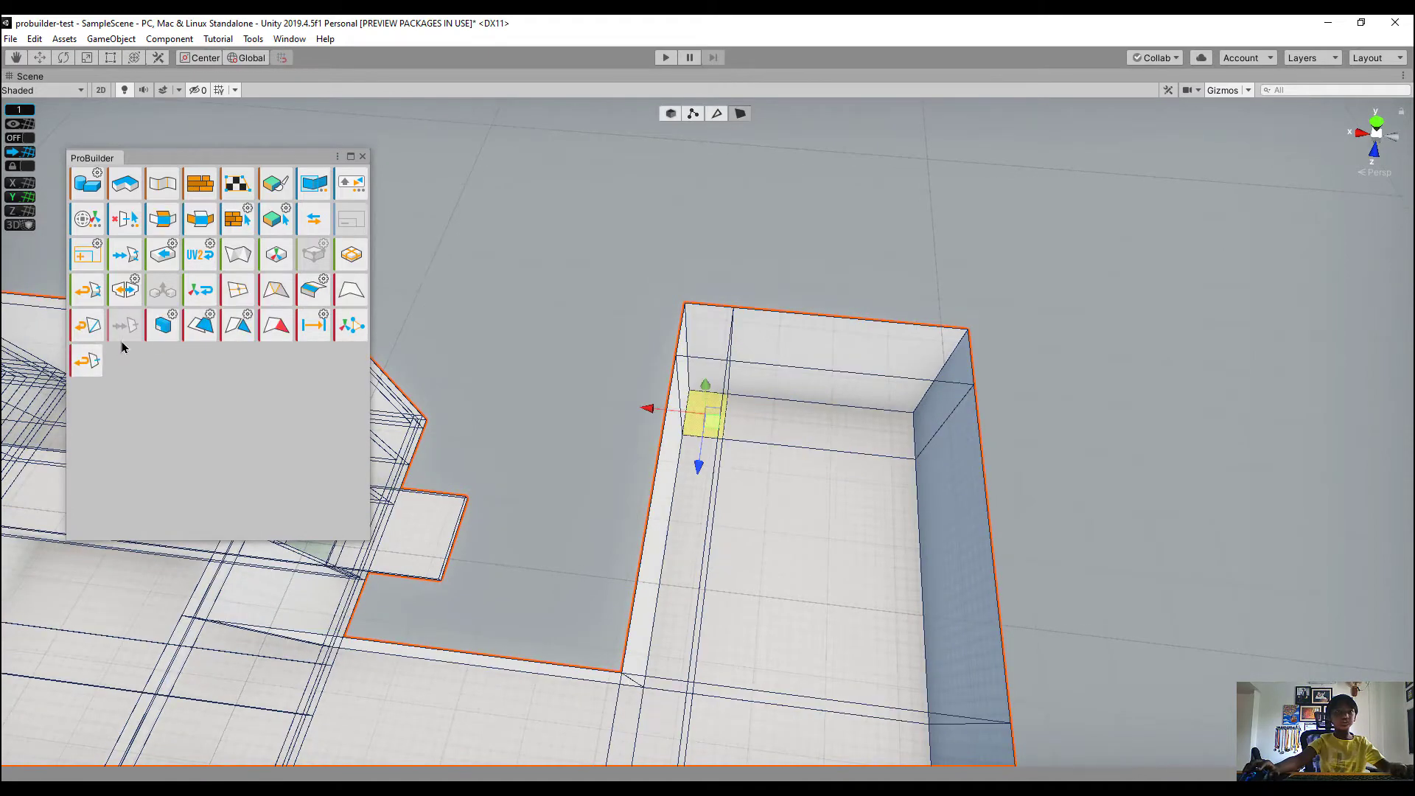
{"action": "left_click", "coordinate": [158, 328]}
{"action": "left_click_drag", "start_coordinate": [702, 399], "coordinate": [741, 614]}
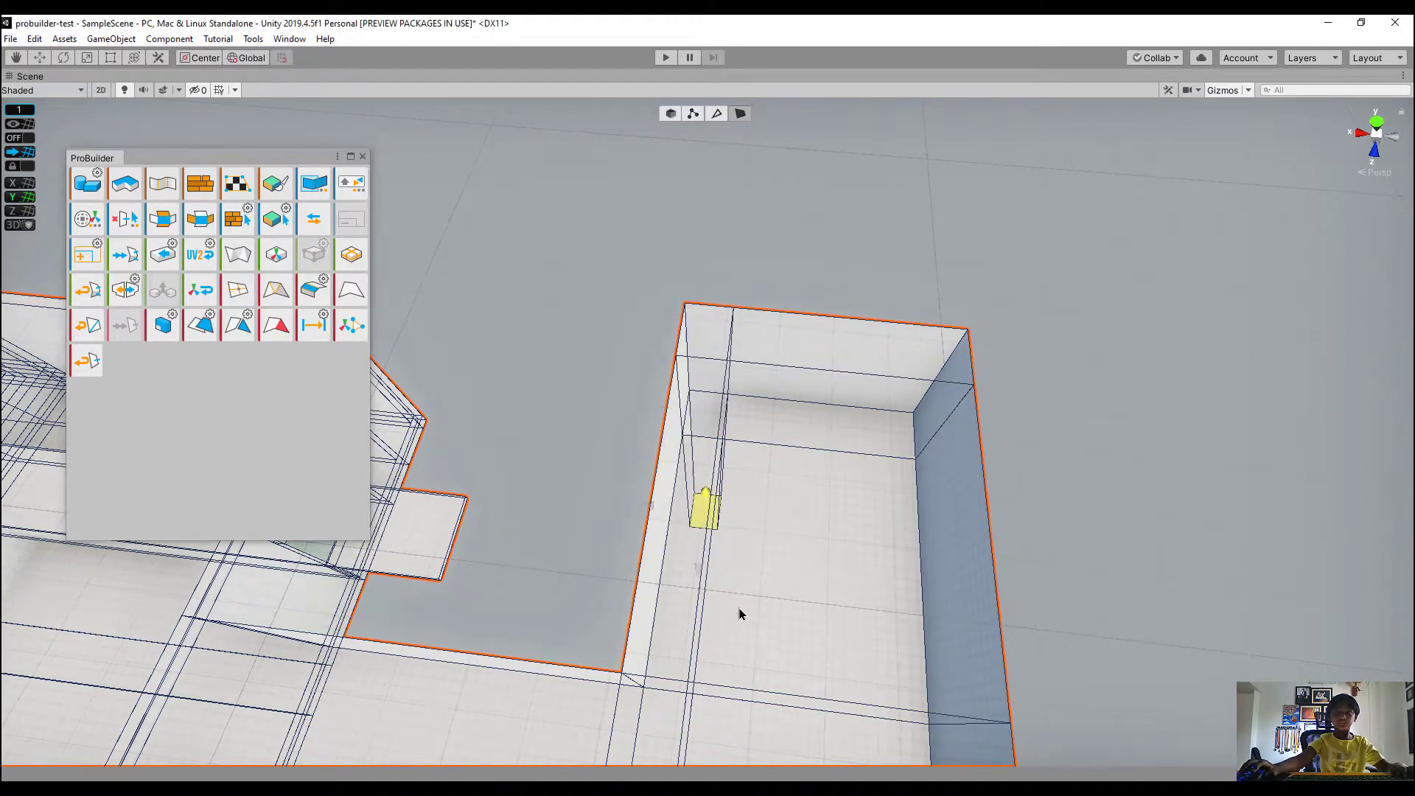
{"action": "key", "text": "w"}
{"action": "right_click_drag", "start_coordinate": [763, 666], "coordinate": [1045, 483]}
{"action": "key", "text": "s"}
{"action": "right_click_drag", "start_coordinate": [790, 611], "coordinate": [775, 450]}
Insert a horizontal edge loop around the shaft and place it below the passage floor as one edge of a window
{"action": "left_click", "coordinate": [716, 115]}
{"action": "right_click_drag", "start_coordinate": [806, 364], "coordinate": [758, 379]}
{"action": "left_click", "coordinate": [151, 331]}
{"action": "key", "text": "ctrl+z"}
{"action": "left_click", "coordinate": [662, 367]}
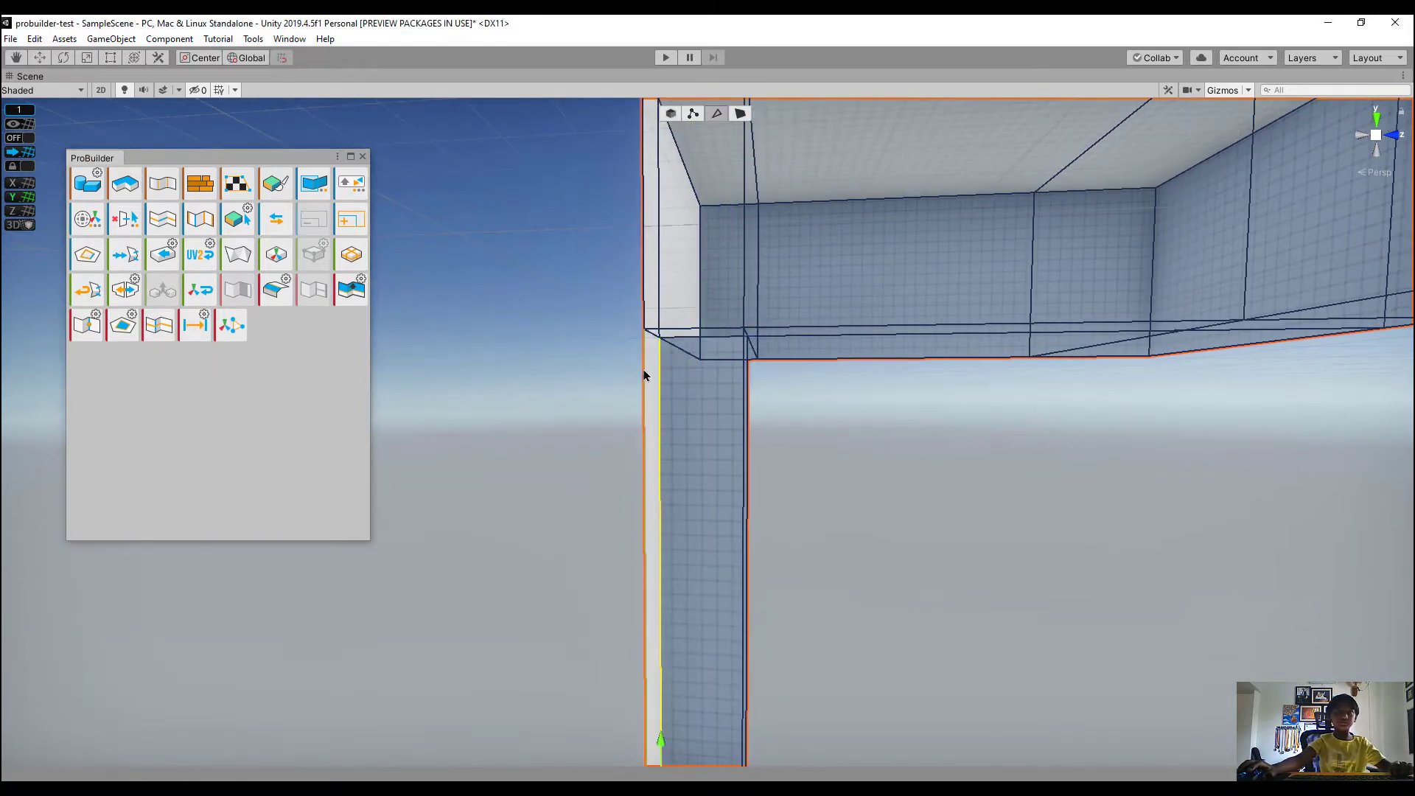
{"action": "left_click", "coordinate": [163, 335]}
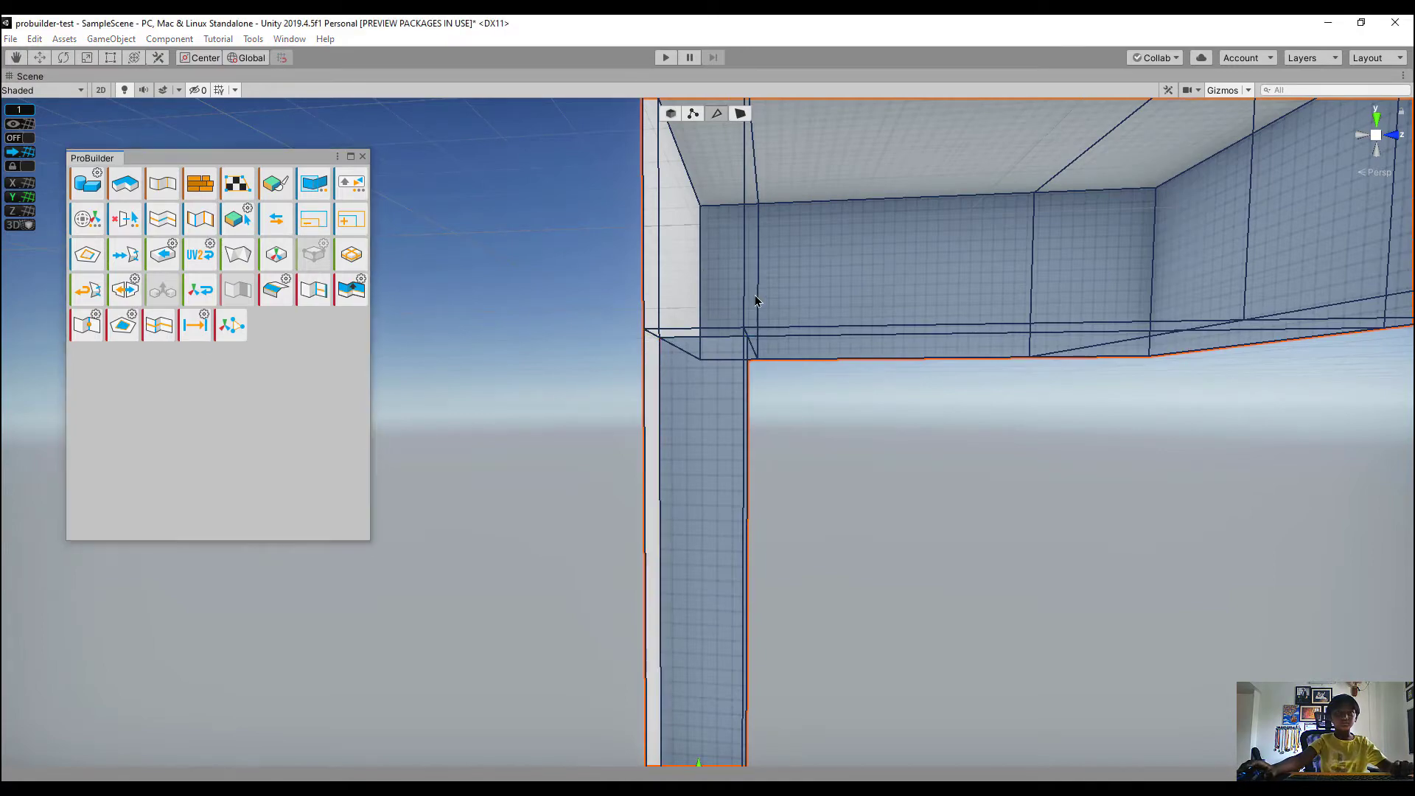
{"action": "key", "text": "f"}
{"action": "right_click_drag", "start_coordinate": [700, 455], "coordinate": [746, 616]}
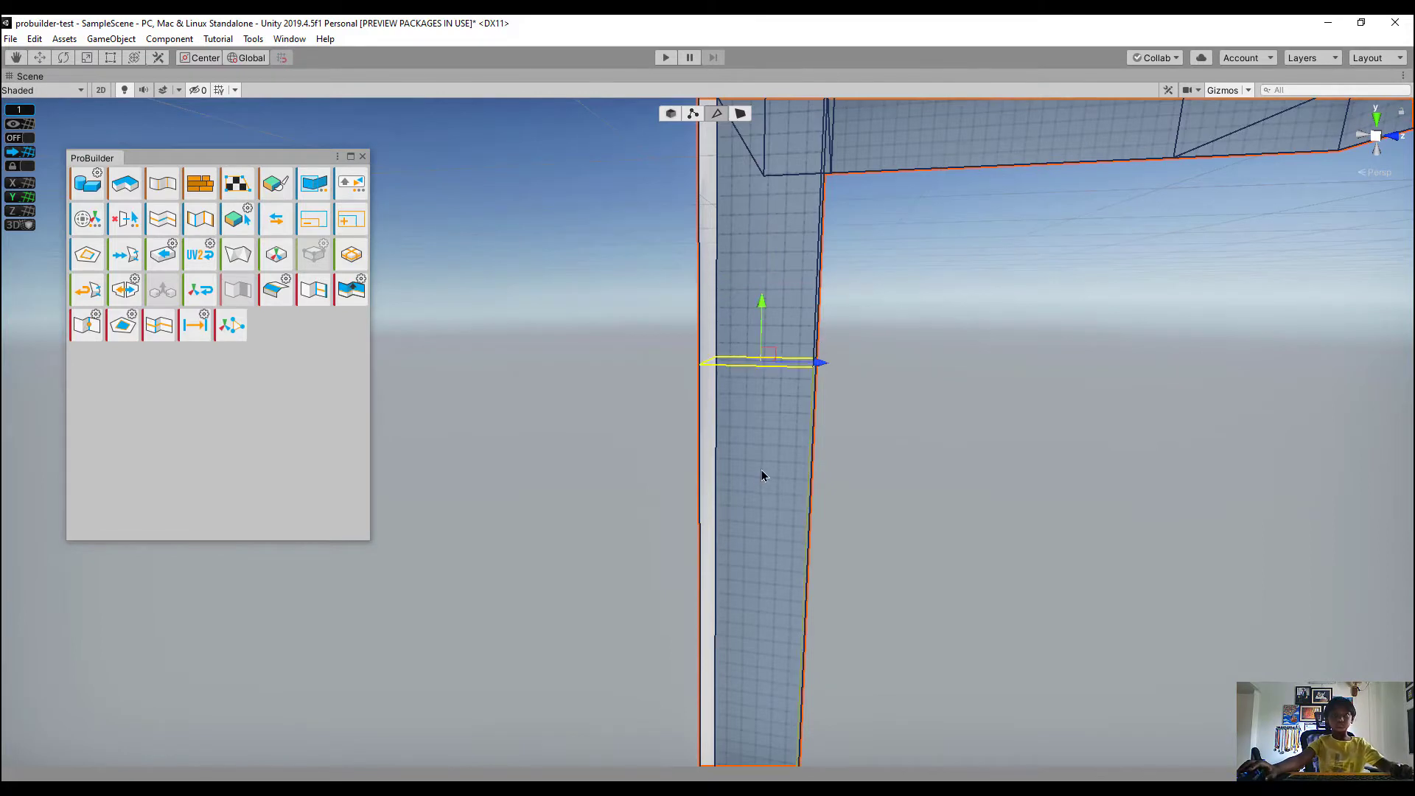
Insert a second edge loop around the lower part of the shaft and raise it to just below the first
{"action": "left_click", "coordinate": [723, 488]}
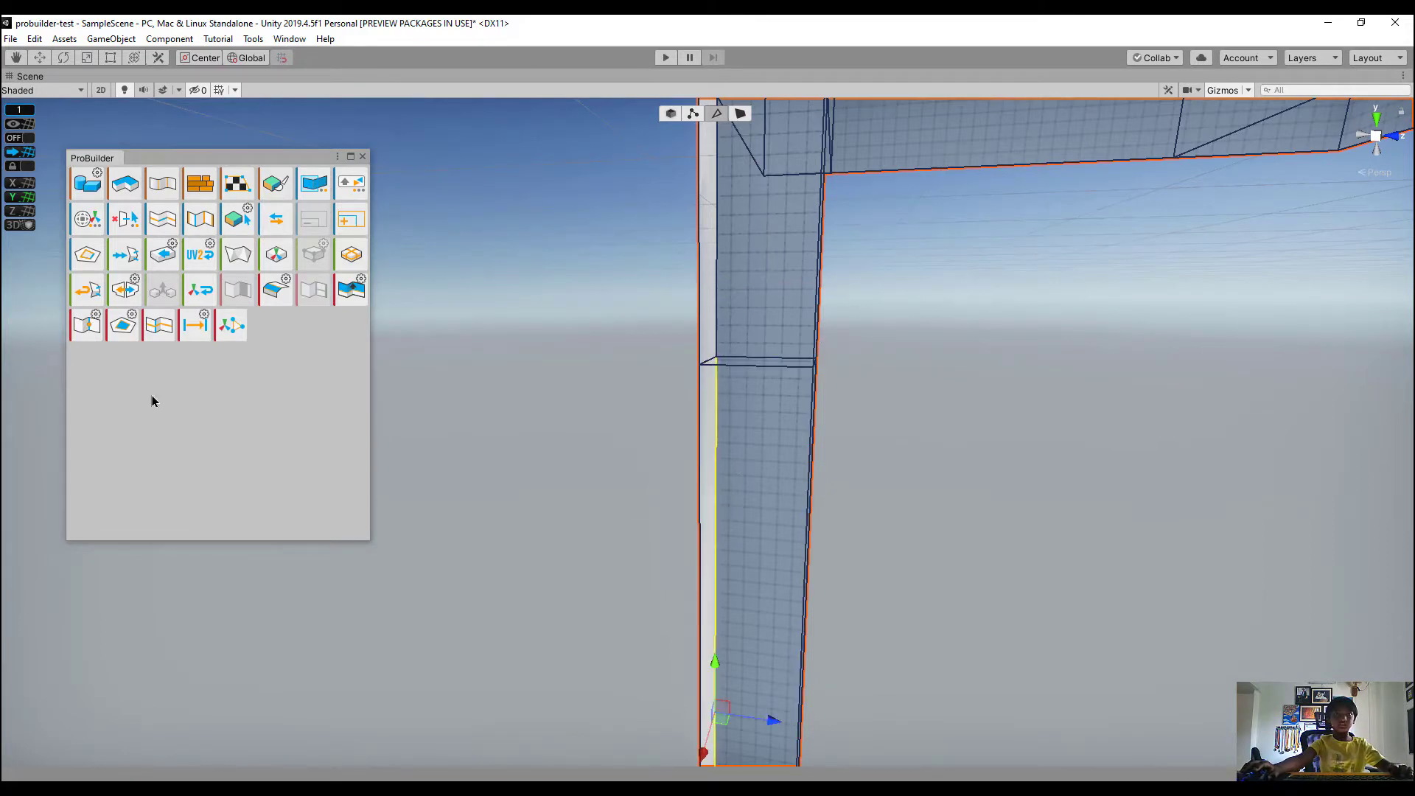
{"action": "scroll", "coordinate": [669, 430], "scroll_direction": "up", "scroll_amount": 4}
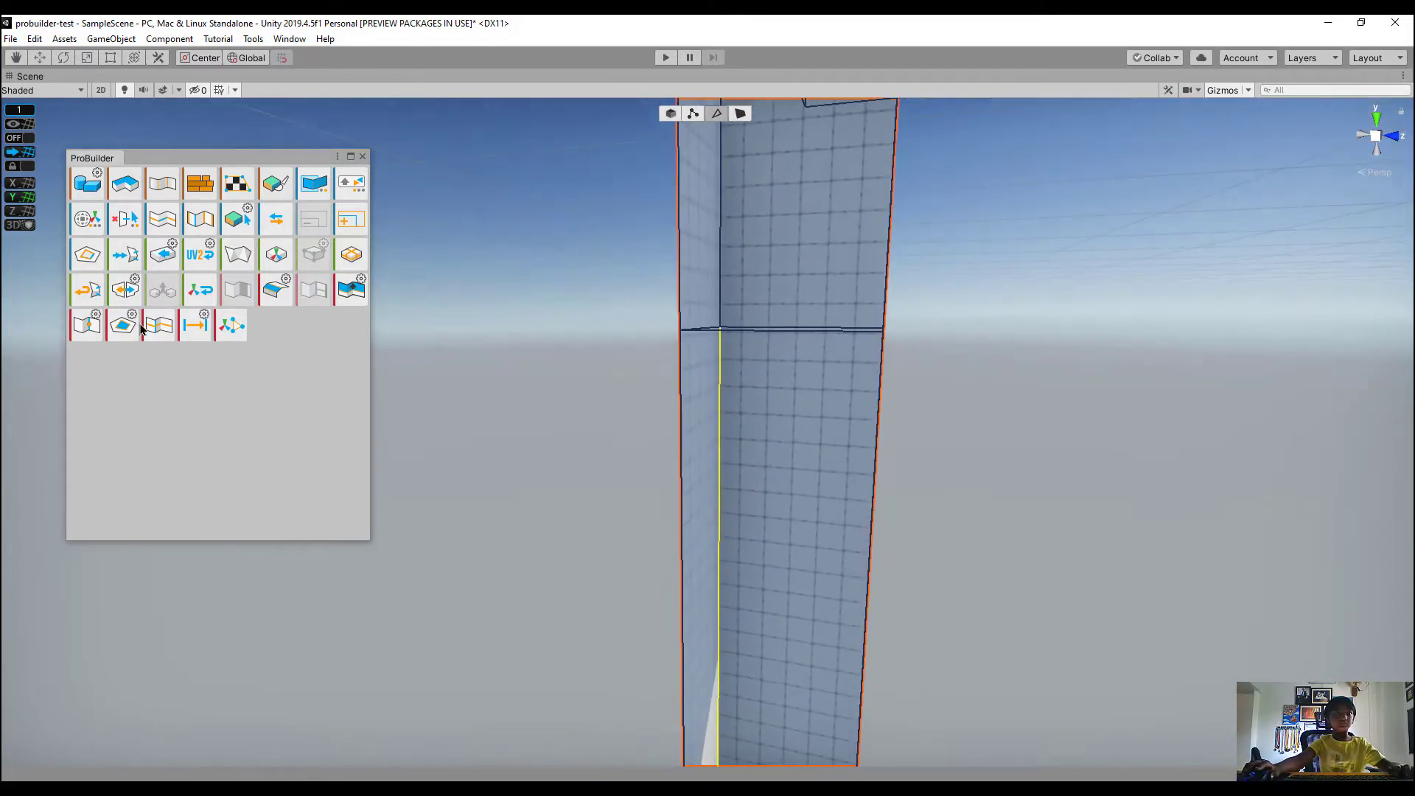
{"action": "left_click", "coordinate": [161, 326]}
{"action": "right_click_drag", "start_coordinate": [850, 410], "coordinate": [862, 585]}
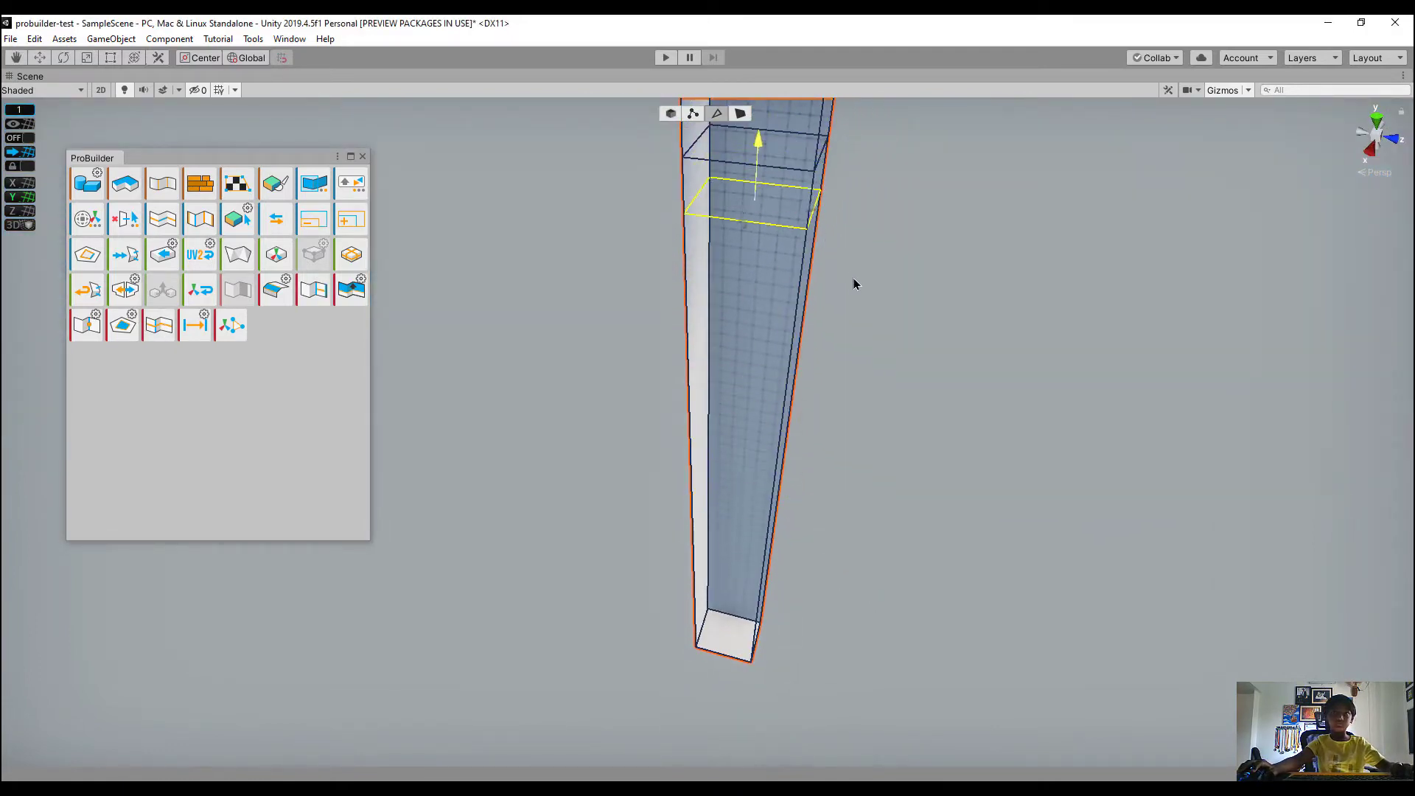
{"action": "right_click_drag", "start_coordinate": [822, 254], "coordinate": [656, 293]}
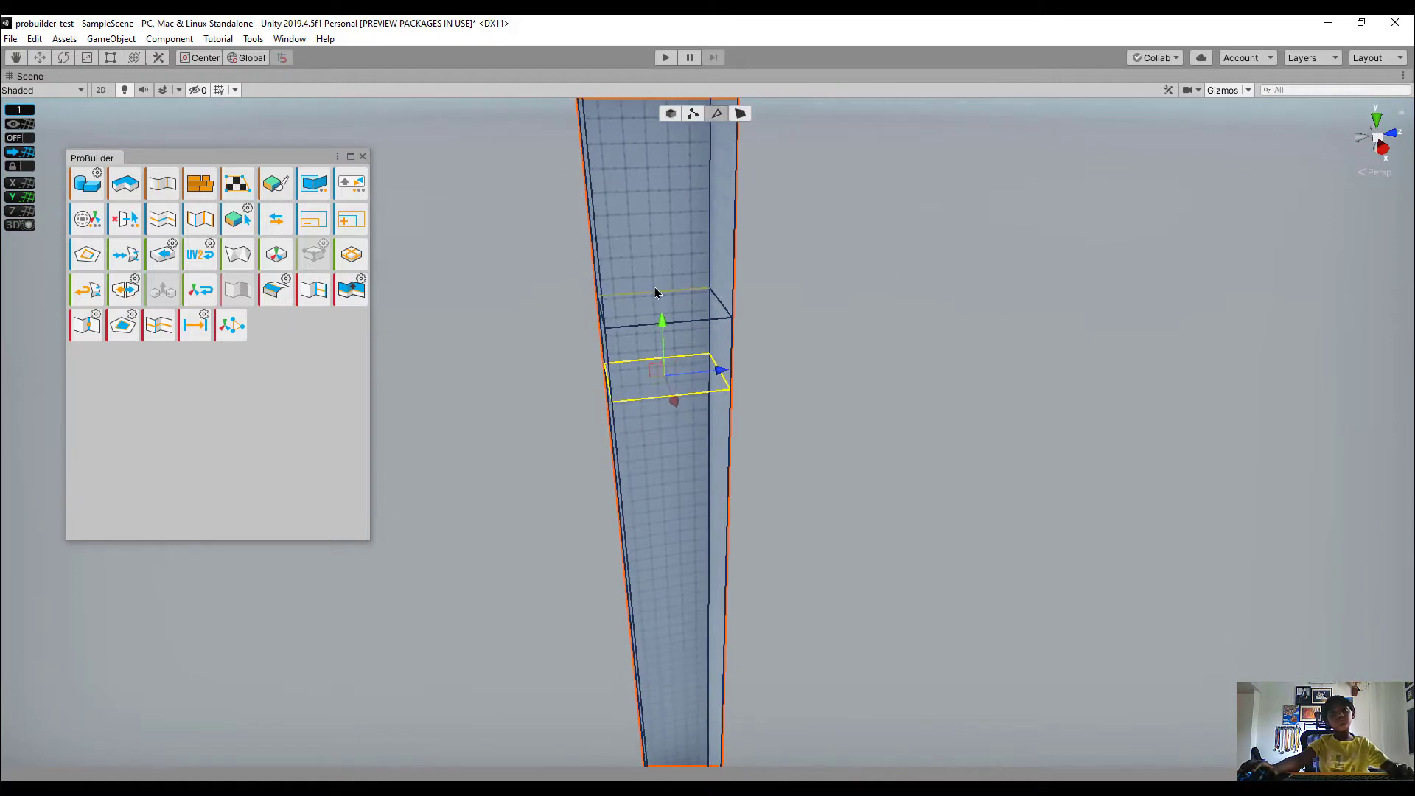
Delete the shaft wall face between the two edge loops to cut a window opening
{"action": "left_click", "coordinate": [896, 462]}
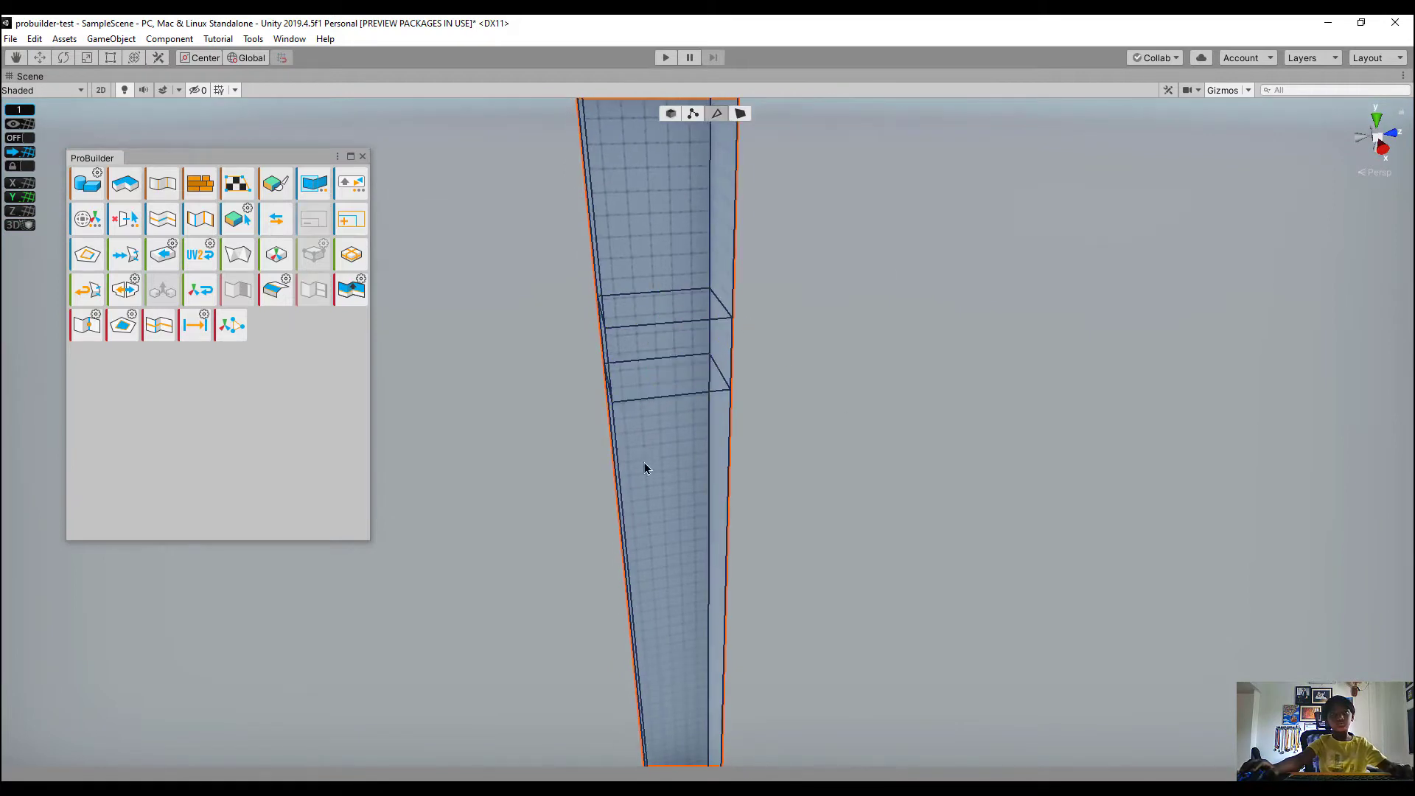
{"action": "right_click_drag", "start_coordinate": [715, 462], "coordinate": [1269, 483]}
{"action": "left_click", "coordinate": [726, 369]}
{"action": "key", "text": "Delete"}
Duplicate the clear glass pane from the room's doorway and move the copy out beside the shaft
{"action": "left_click", "coordinate": [672, 114]}
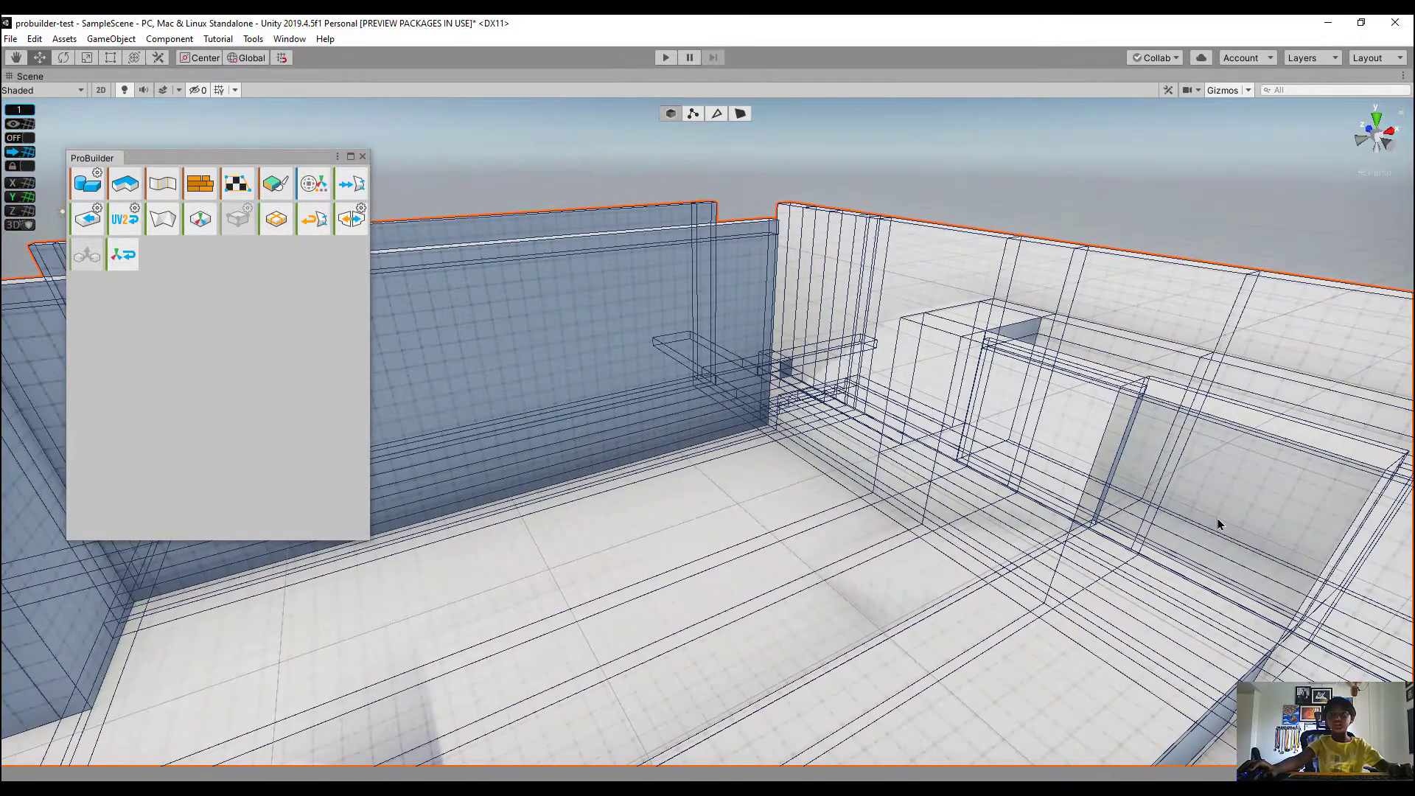
{"action": "left_click", "coordinate": [1200, 474]}
{"action": "key", "text": "s"}
{"action": "right_click_drag", "start_coordinate": [1175, 496], "coordinate": [939, 514]}
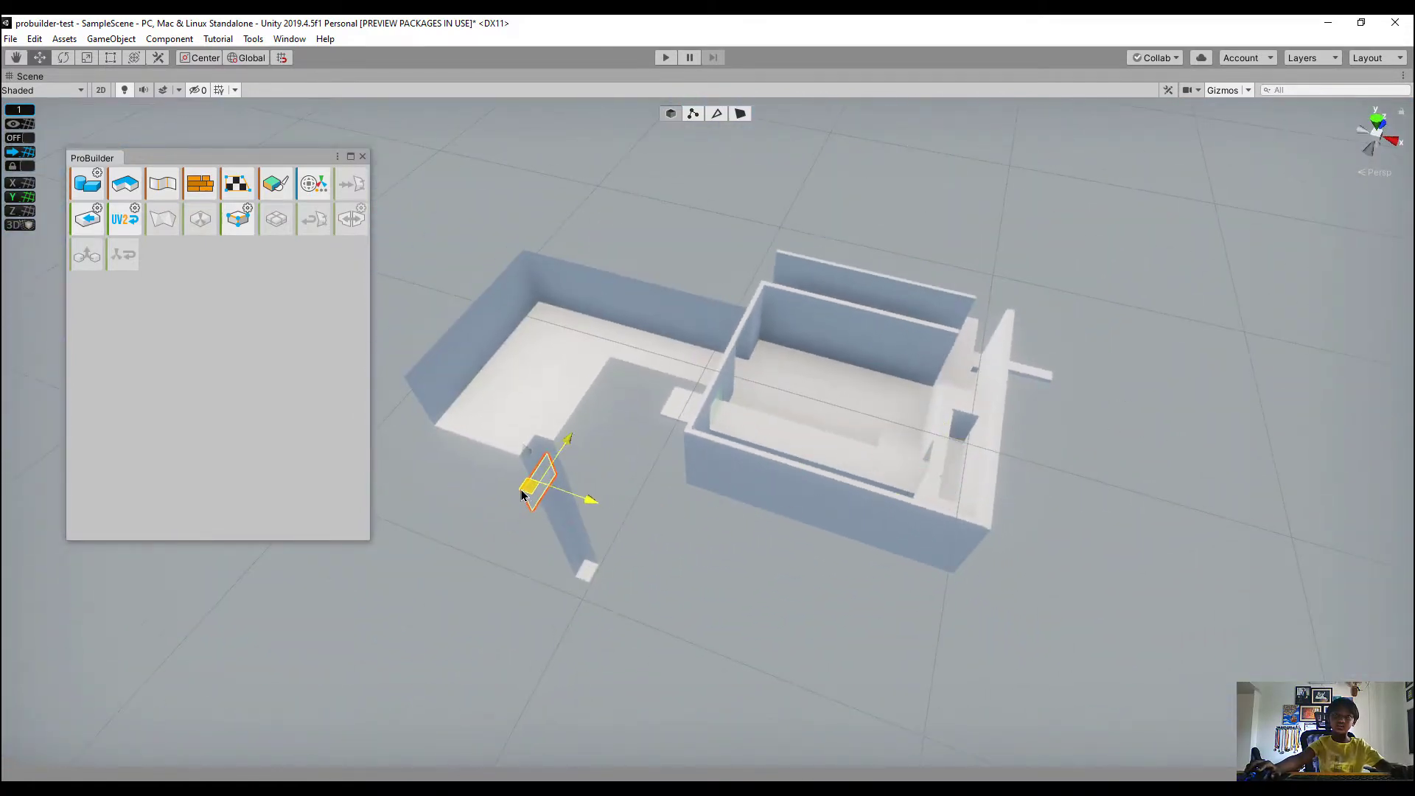
{"action": "key", "text": "w"}
{"action": "right_click_drag", "start_coordinate": [920, 459], "coordinate": [866, 473]}
{"action": "right_click_drag", "start_coordinate": [712, 455], "coordinate": [833, 41]}
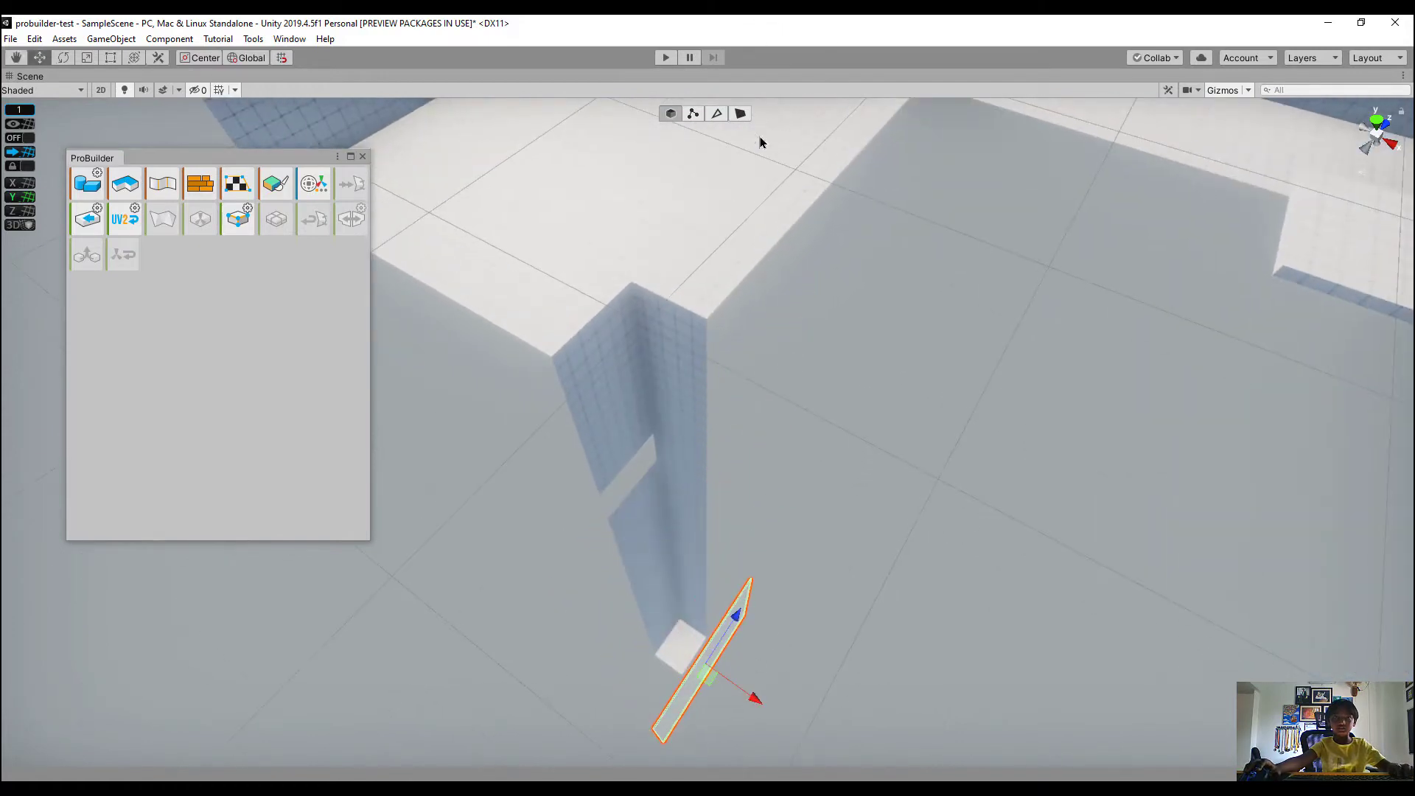
Move the copied glass pane against the shaft and lower it toward the window opening
{"action": "left_click_drag", "start_coordinate": [700, 676], "coordinate": [763, 743]}
{"action": "left_click_drag", "start_coordinate": [712, 635], "coordinate": [771, 637]}
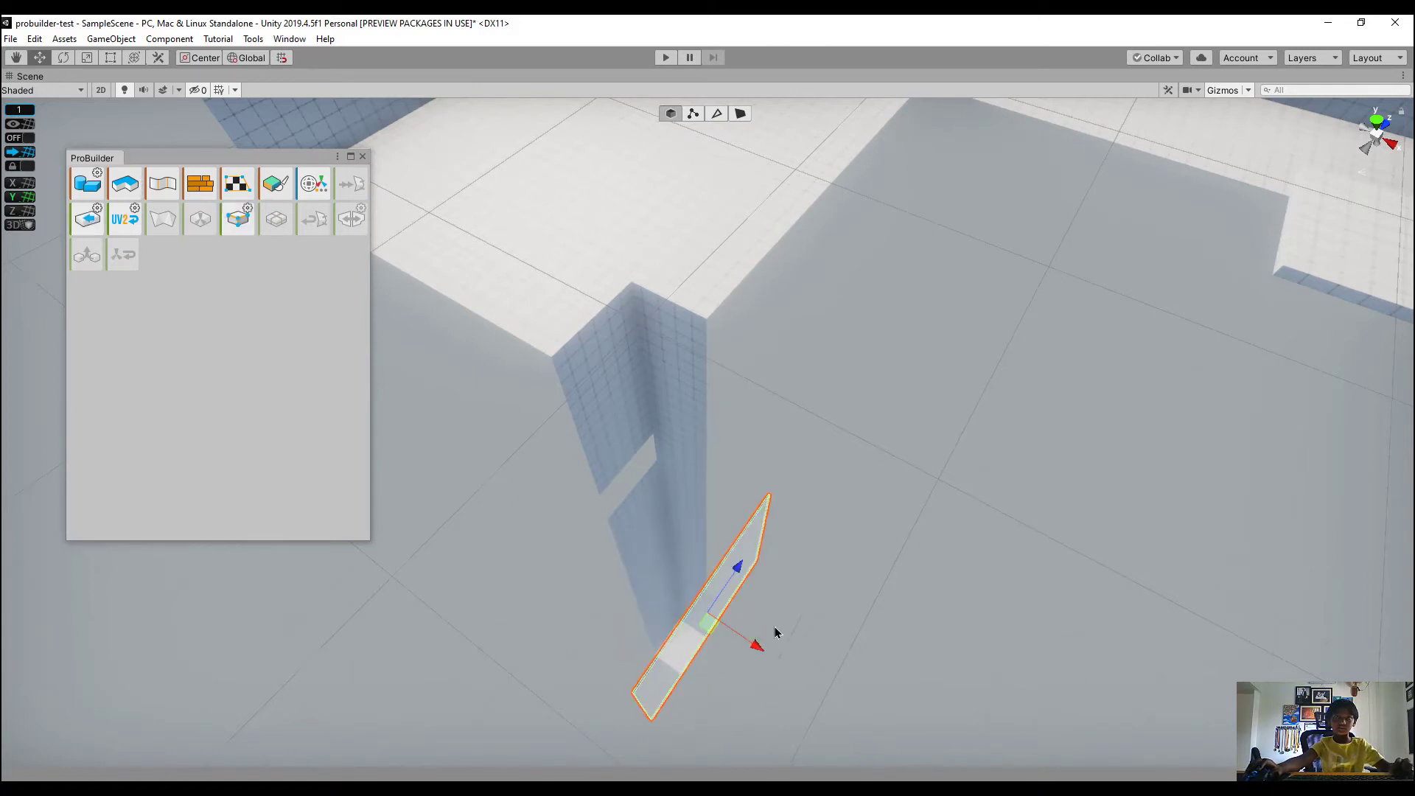
{"action": "left_click_drag", "start_coordinate": [623, 511], "coordinate": [705, 440]}
{"action": "key", "text": "w"}
{"action": "right_click_drag", "start_coordinate": [764, 414], "coordinate": [656, 495]}
{"action": "left_click_drag", "start_coordinate": [606, 511], "coordinate": [725, 773]}
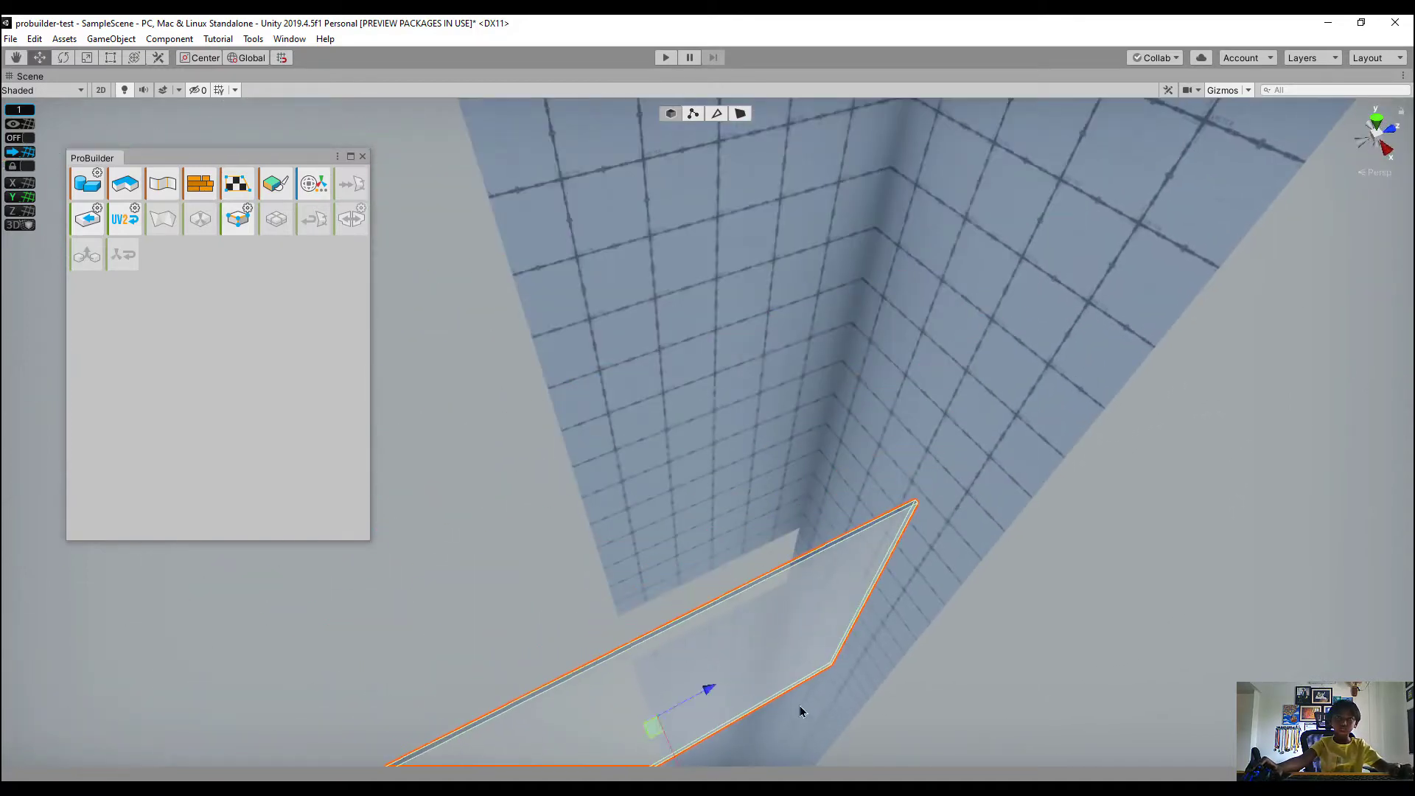
Adjust the glass pane's height and sideways position so it overlaps the shaft's window opening
{"action": "right_click_drag", "start_coordinate": [799, 709], "coordinate": [730, 707]}
{"action": "left_click_drag", "start_coordinate": [709, 658], "coordinate": [673, 474]}
{"action": "right_click_drag", "start_coordinate": [672, 474], "coordinate": [583, 318]}
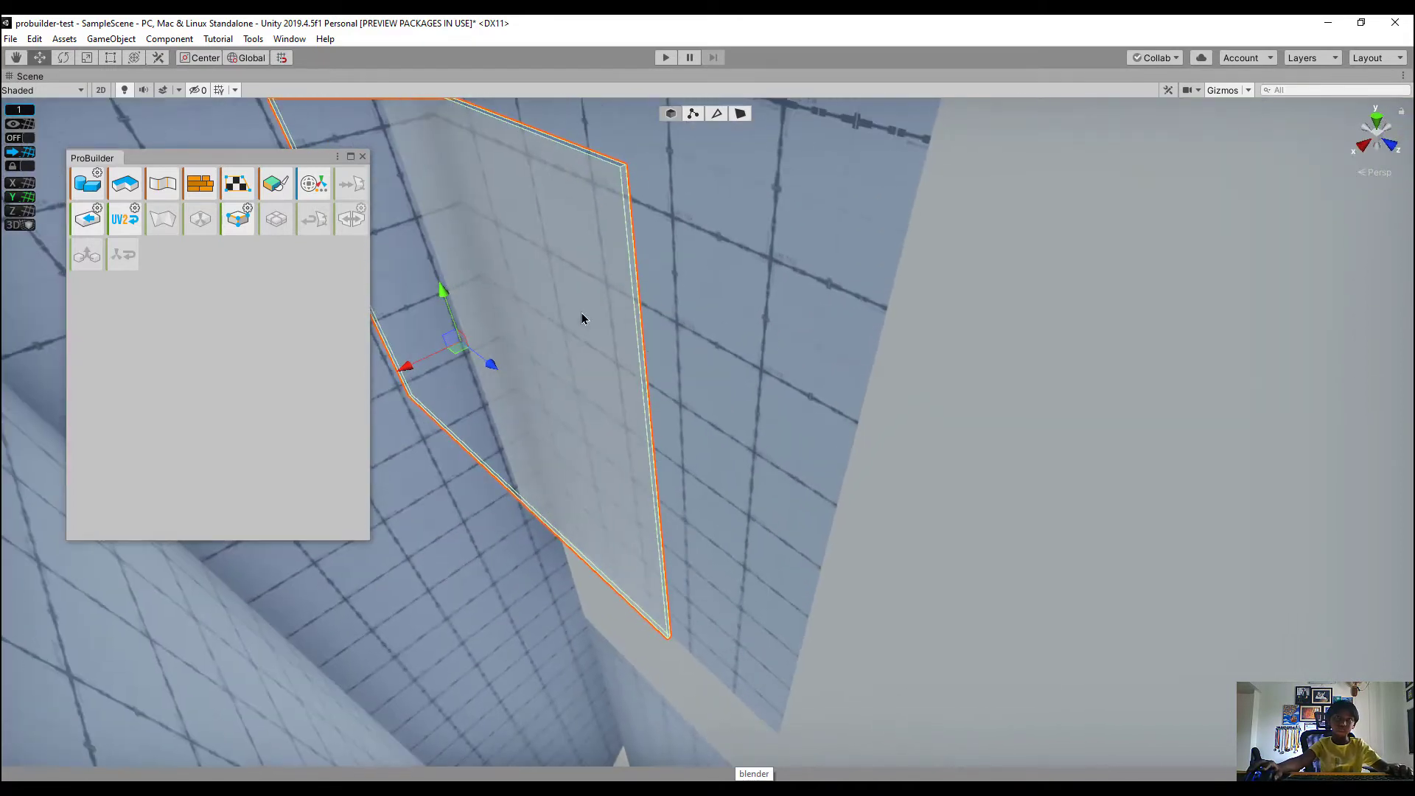
{"action": "left_click_drag", "start_coordinate": [429, 283], "coordinate": [522, 397]}
{"action": "left_click", "coordinate": [524, 395]}
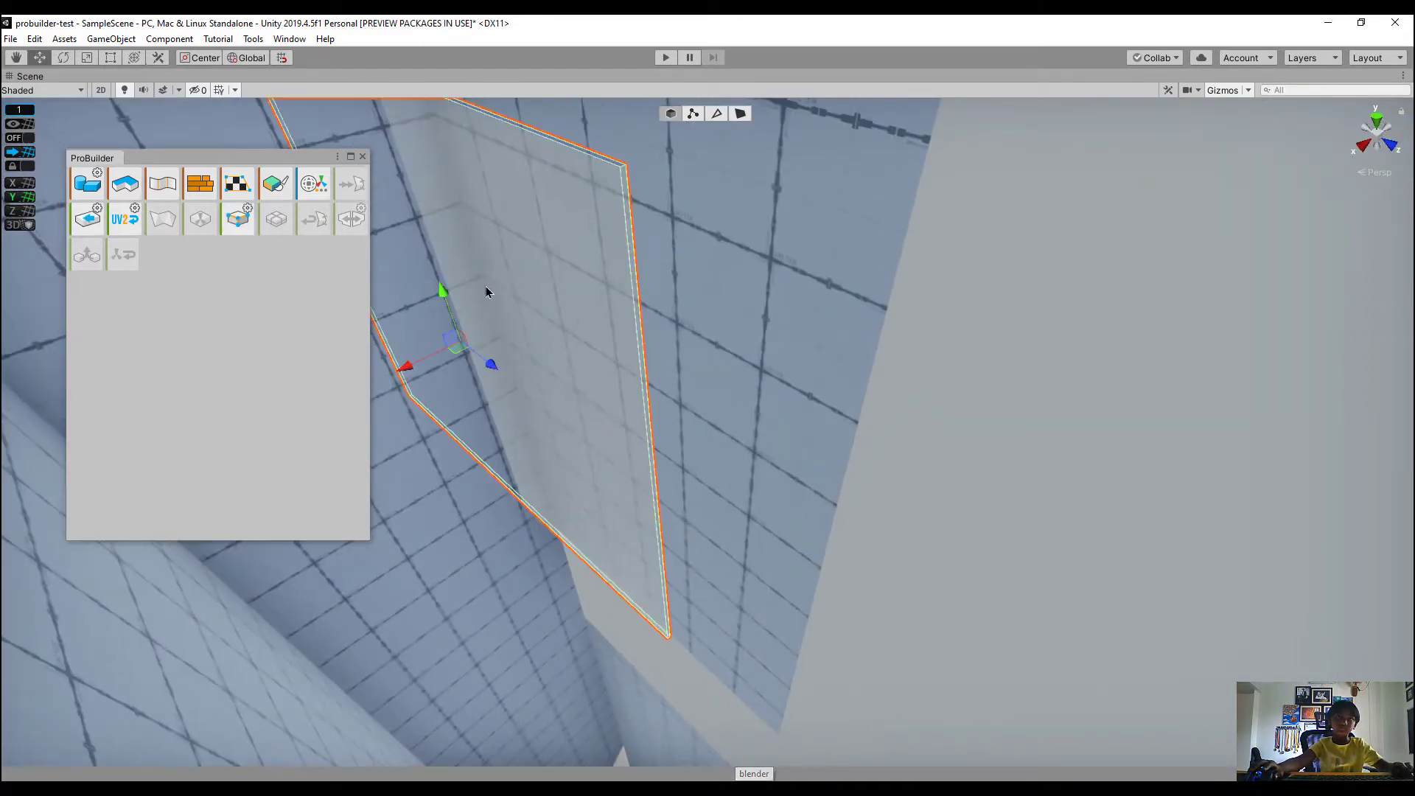
{"action": "left_click_drag", "start_coordinate": [440, 304], "coordinate": [496, 450]}
{"action": "right_click_drag", "start_coordinate": [496, 449], "coordinate": [534, 363]}
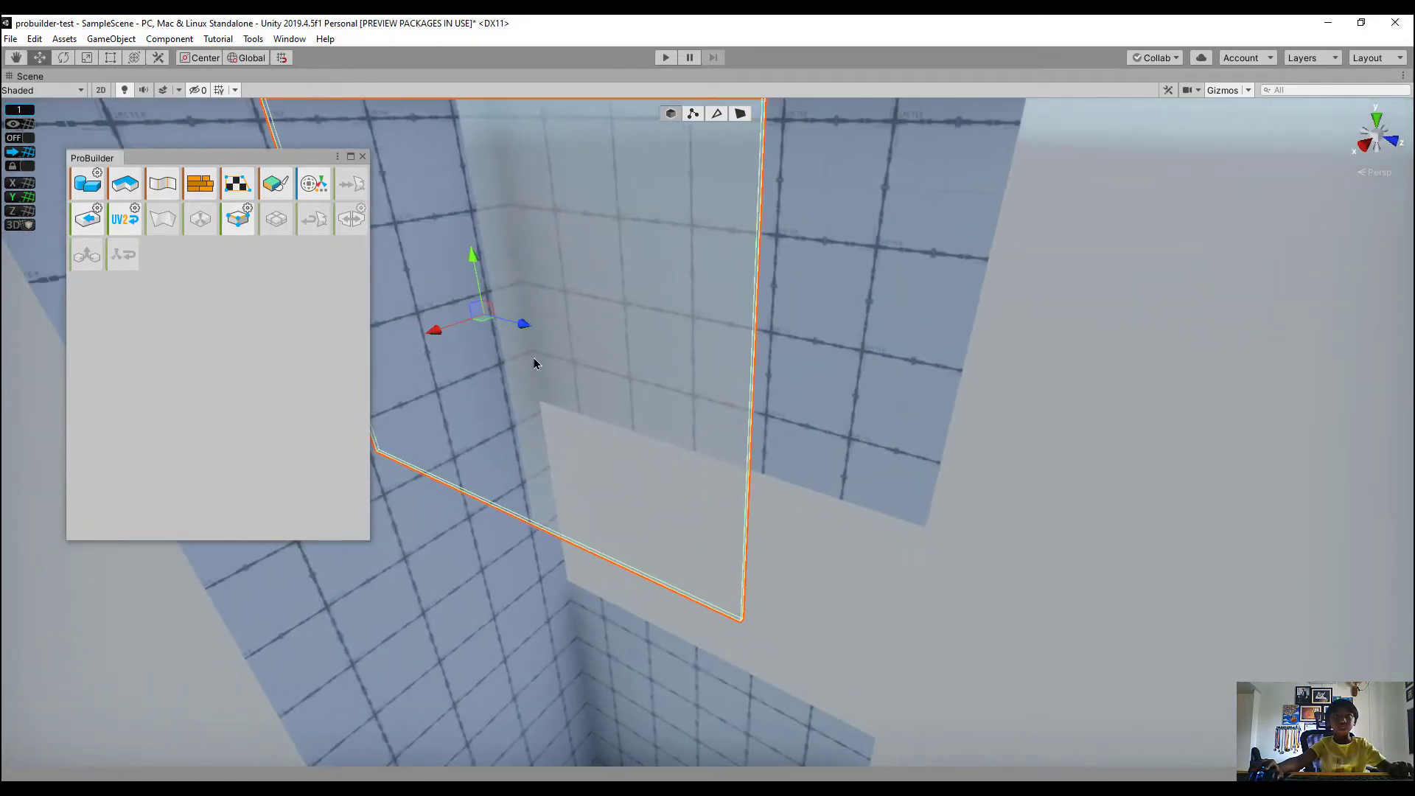
{"action": "left_click_drag", "start_coordinate": [520, 336], "coordinate": [608, 369]}
{"action": "right_click_drag", "start_coordinate": [641, 363], "coordinate": [556, 299]}
{"action": "left_click_drag", "start_coordinate": [556, 298], "coordinate": [578, 393]}
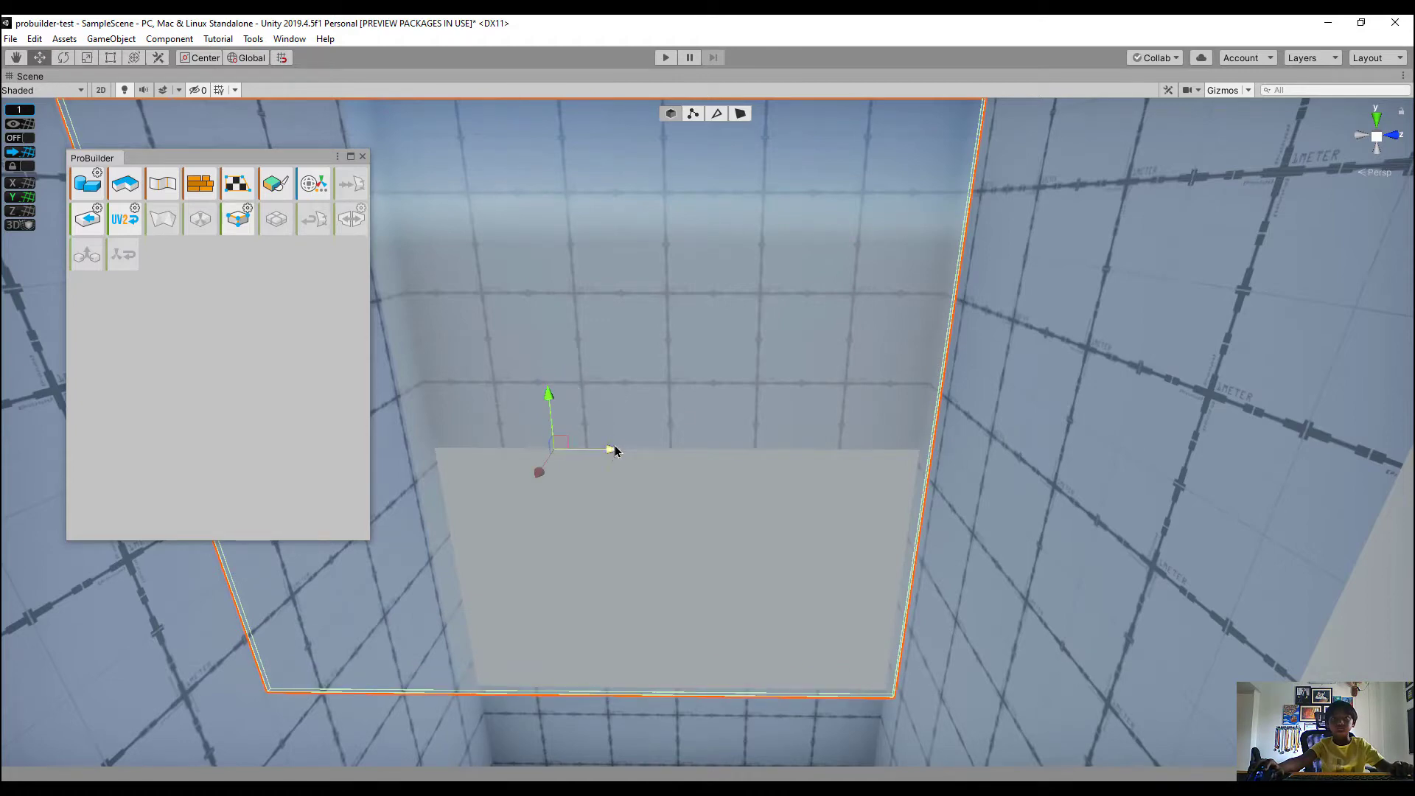
{"action": "scroll", "coordinate": [641, 429], "scroll_direction": "down", "scroll_amount": 4}
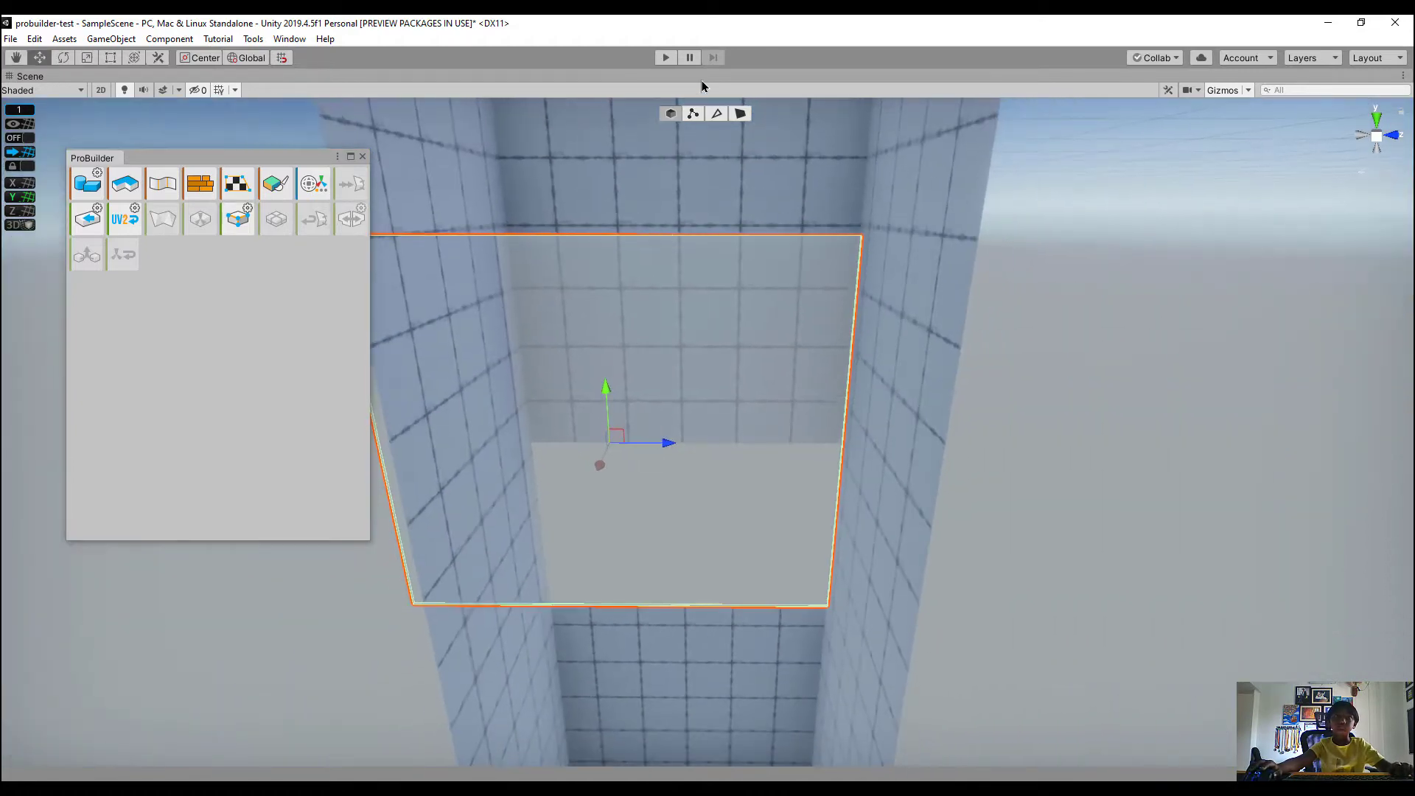
Resize the glass pane with the Rect tool so its edges match the shaft's window opening
{"action": "left_click", "coordinate": [106, 64]}
{"action": "key", "text": "a"}
{"action": "right_click_drag", "start_coordinate": [700, 244], "coordinate": [604, 338]}
{"action": "left_click_drag", "start_coordinate": [576, 331], "coordinate": [720, 364]}
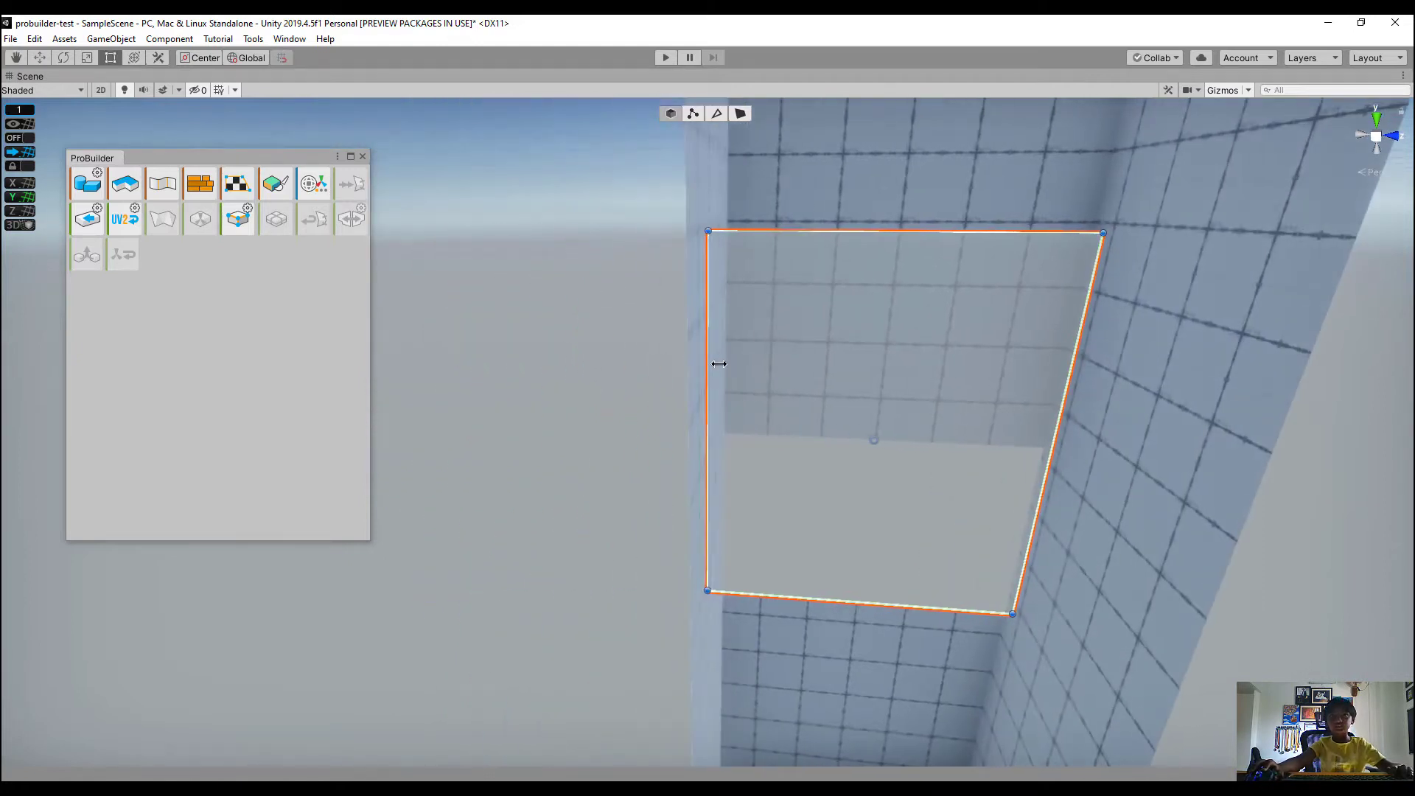
{"action": "left_click_drag", "start_coordinate": [849, 232], "coordinate": [906, 443]}
{"action": "key", "text": "d"}
{"action": "right_click_drag", "start_coordinate": [923, 445], "coordinate": [958, 442]}
{"action": "key", "text": "w"}
{"action": "key", "text": "s"}
{"action": "scroll", "coordinate": [878, 459], "scroll_direction": "up", "scroll_amount": 5}
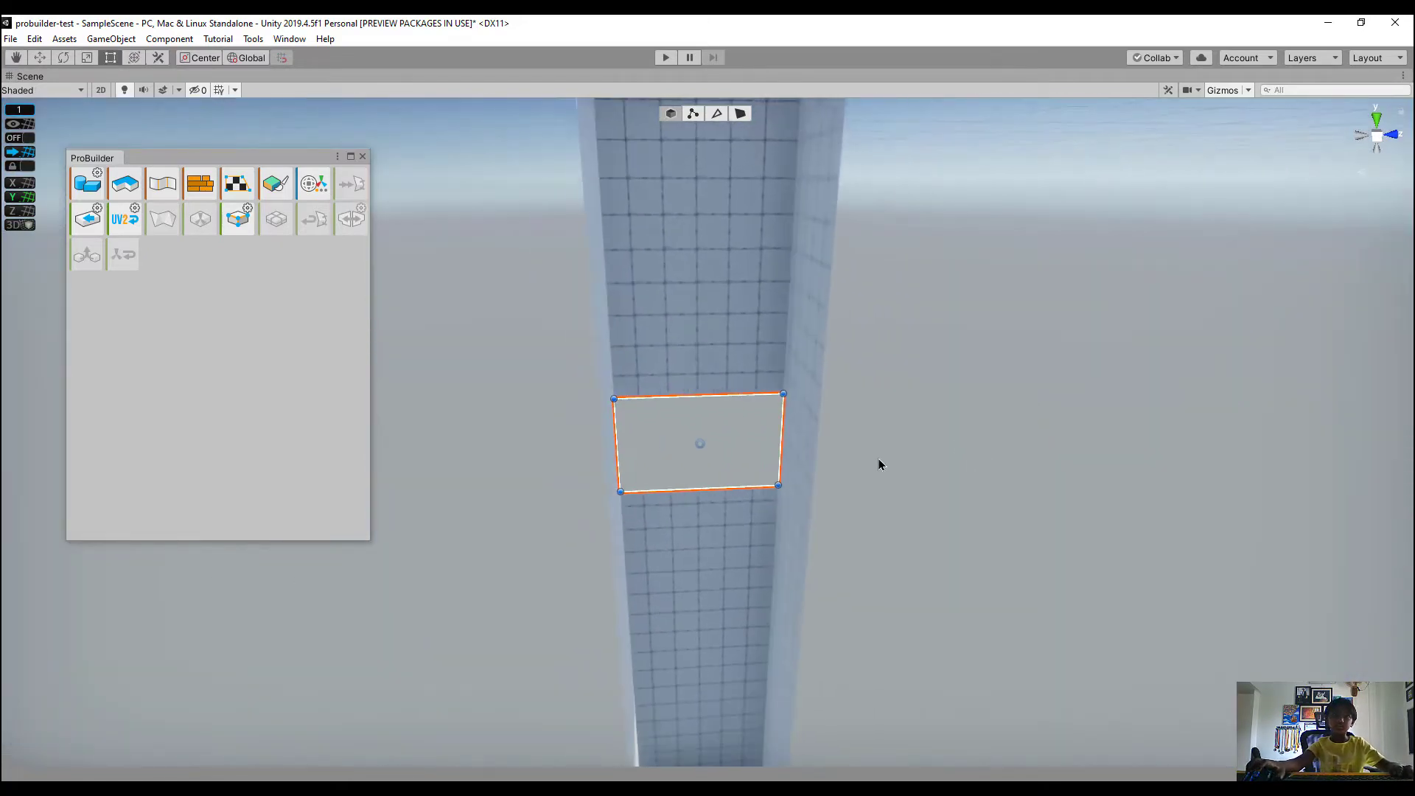
Duplicate the Glass 1 material and apply the copy to the glass pane in the shaft window
{"action": "key", "text": "shift+space"}
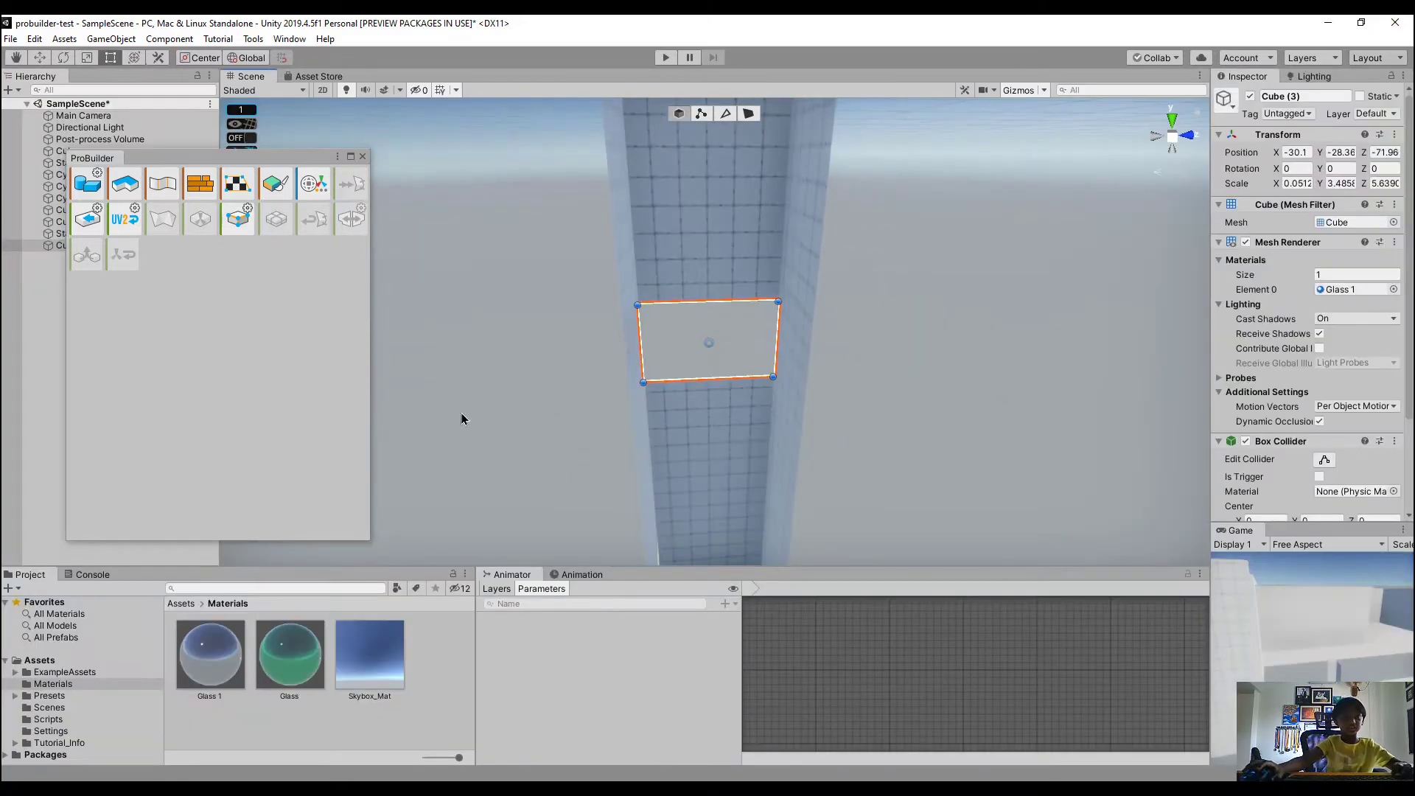
{"action": "left_click", "coordinate": [207, 666]}
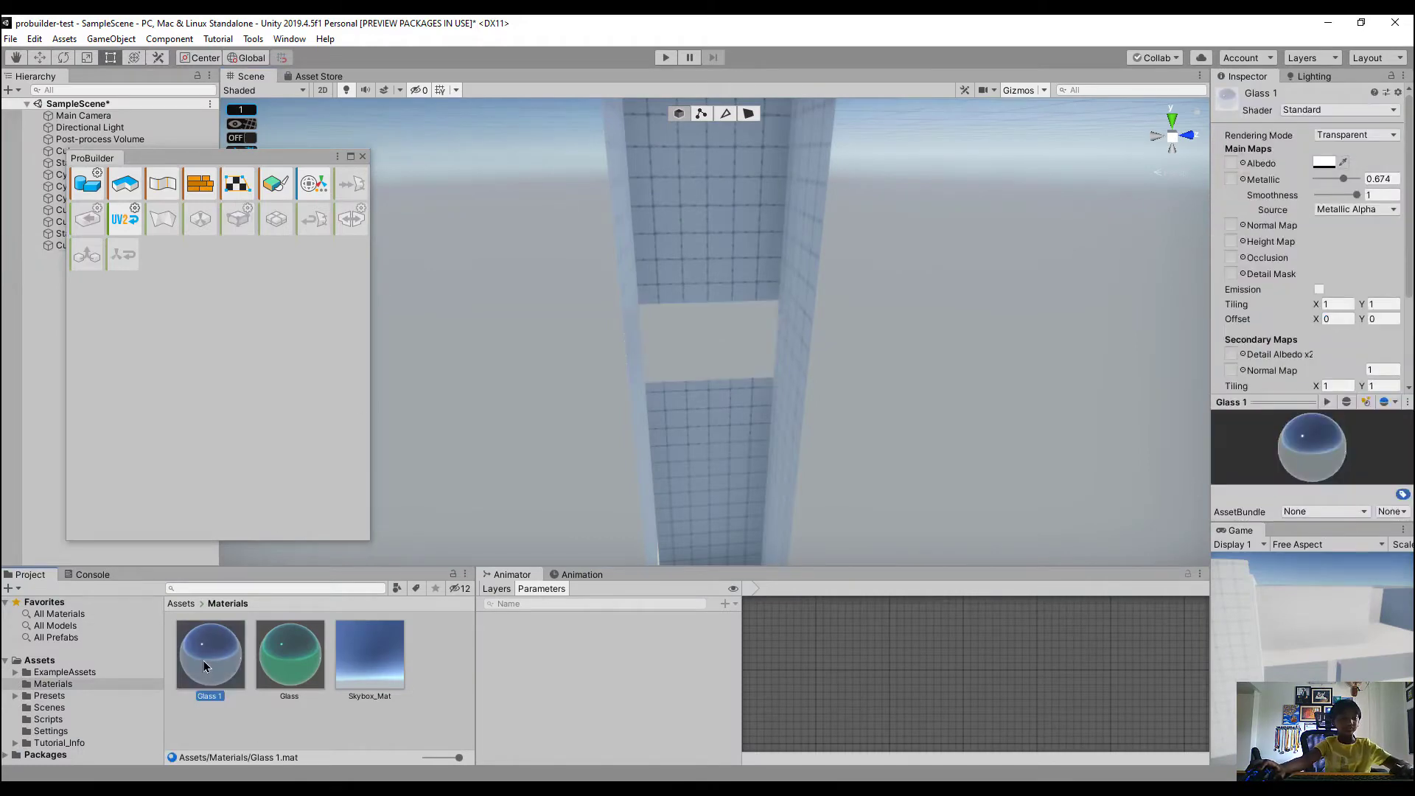
{"action": "key", "text": "ctrl+d"}
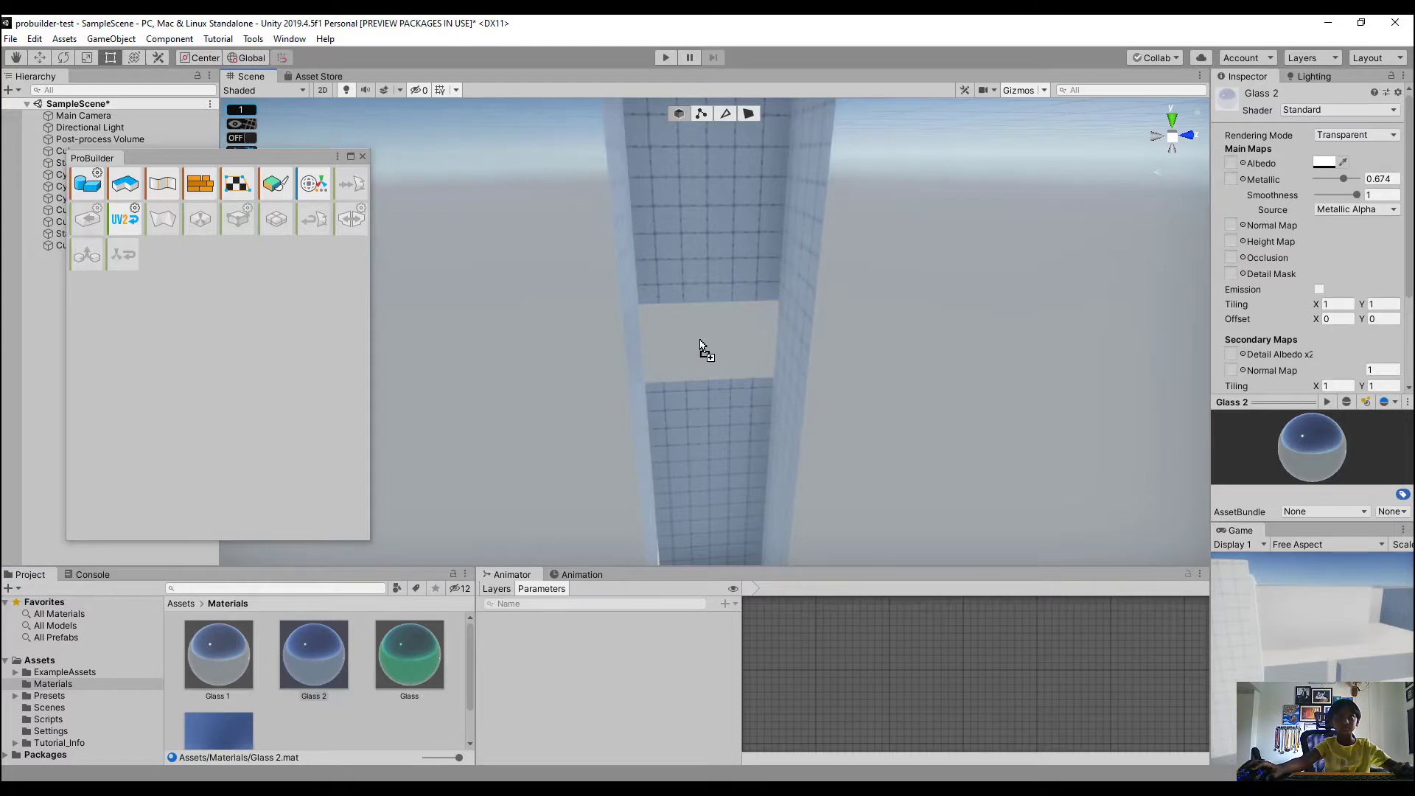
{"action": "left_click_drag", "start_coordinate": [699, 345], "coordinate": [700, 346]}
{"action": "key", "text": "w"}
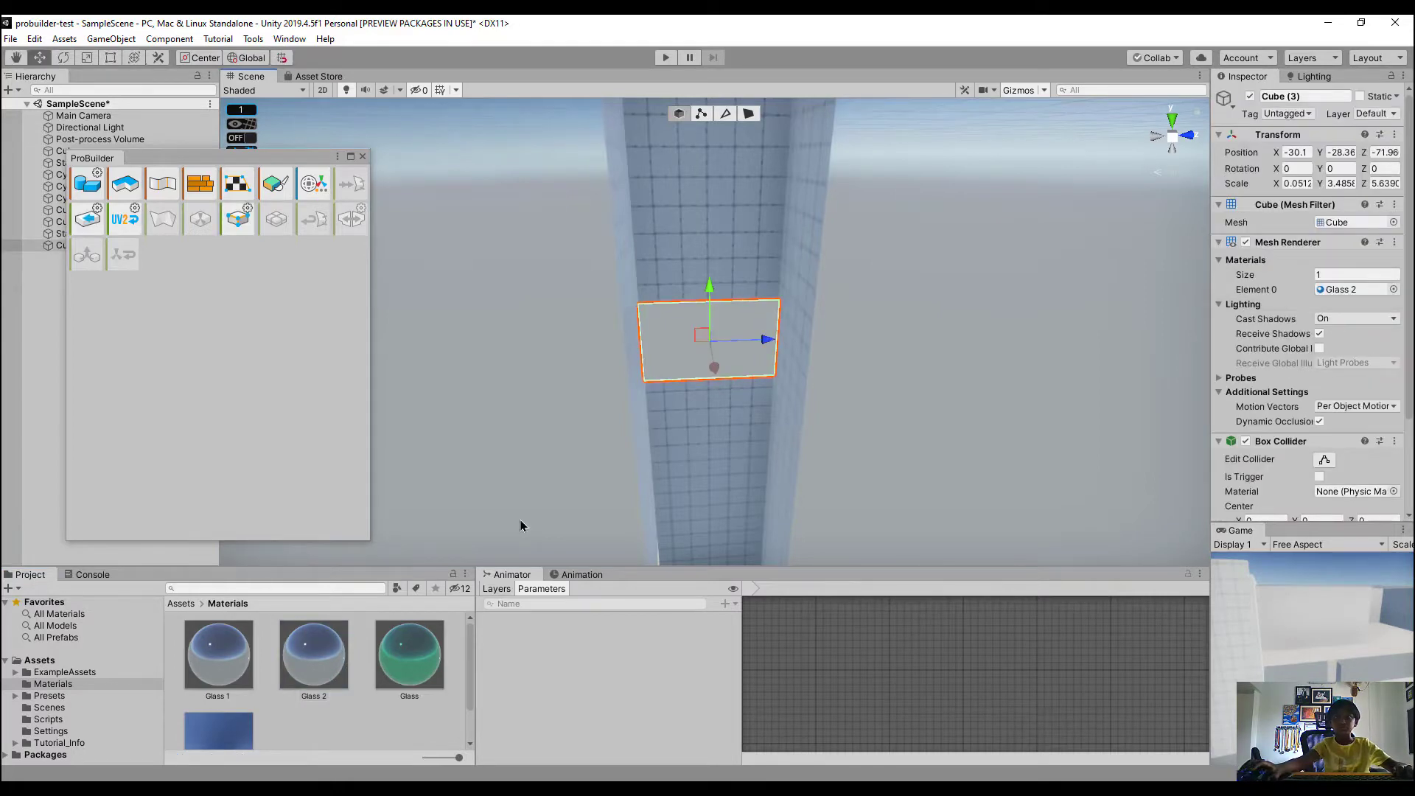
Set the Glass 2 material's albedo colour to blue 008BFF and check the tinted pane on the shaft
{"action": "left_click", "coordinate": [336, 624]}
{"action": "left_click", "coordinate": [1325, 164]}
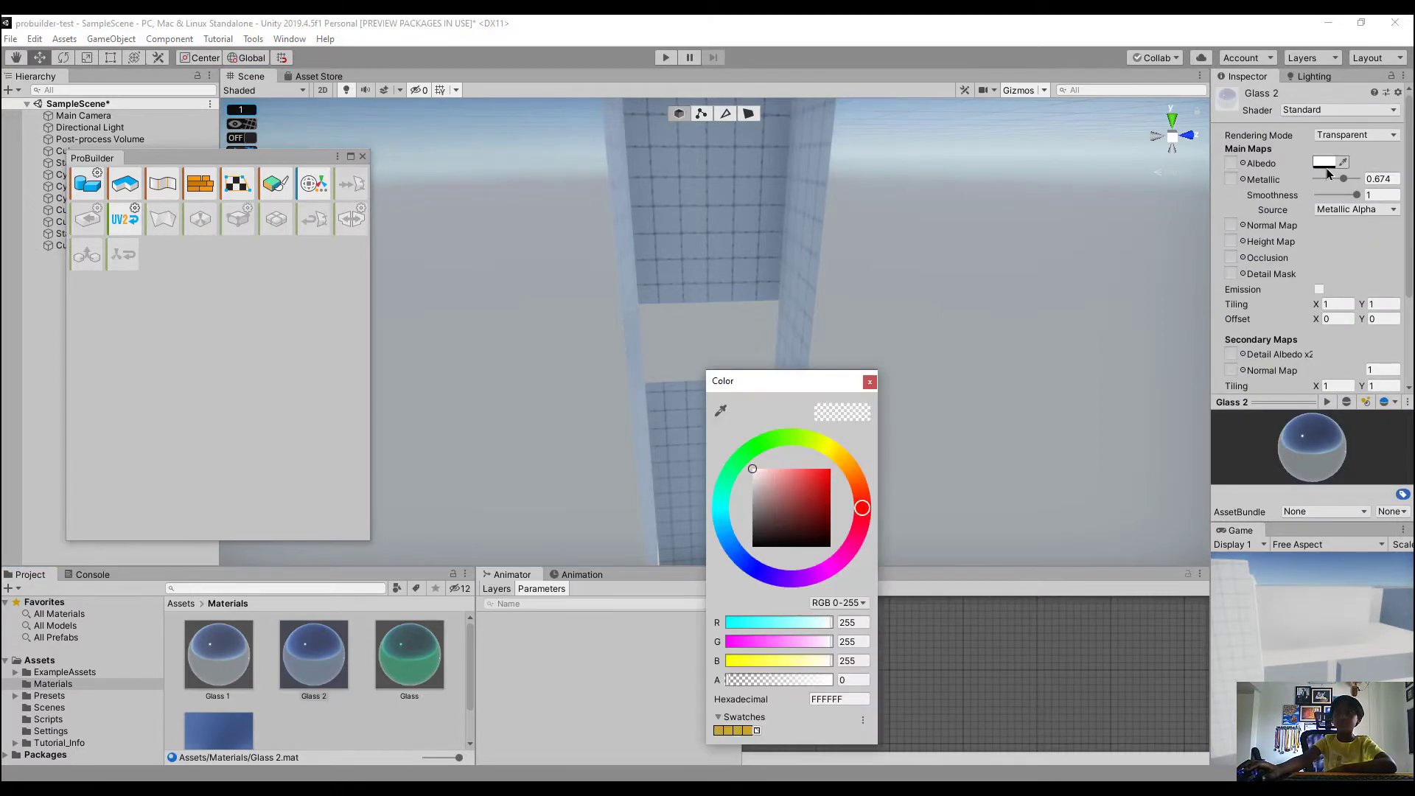
{"action": "left_click_drag", "start_coordinate": [734, 524], "coordinate": [734, 550]}
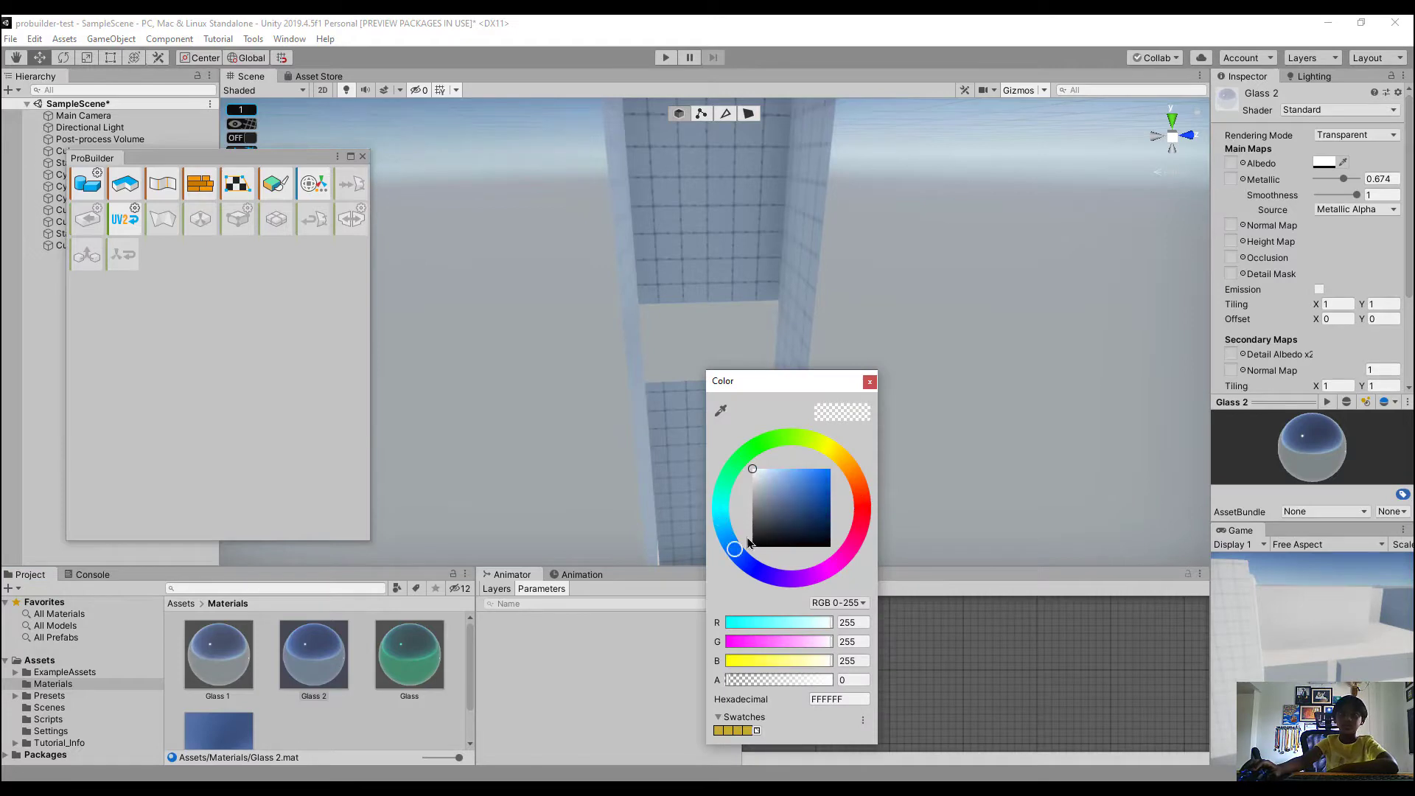
{"action": "left_click", "coordinate": [807, 471]}
{"action": "left_click_drag", "start_coordinate": [809, 480], "coordinate": [831, 468]}
{"action": "left_click_drag", "start_coordinate": [732, 541], "coordinate": [729, 545]}
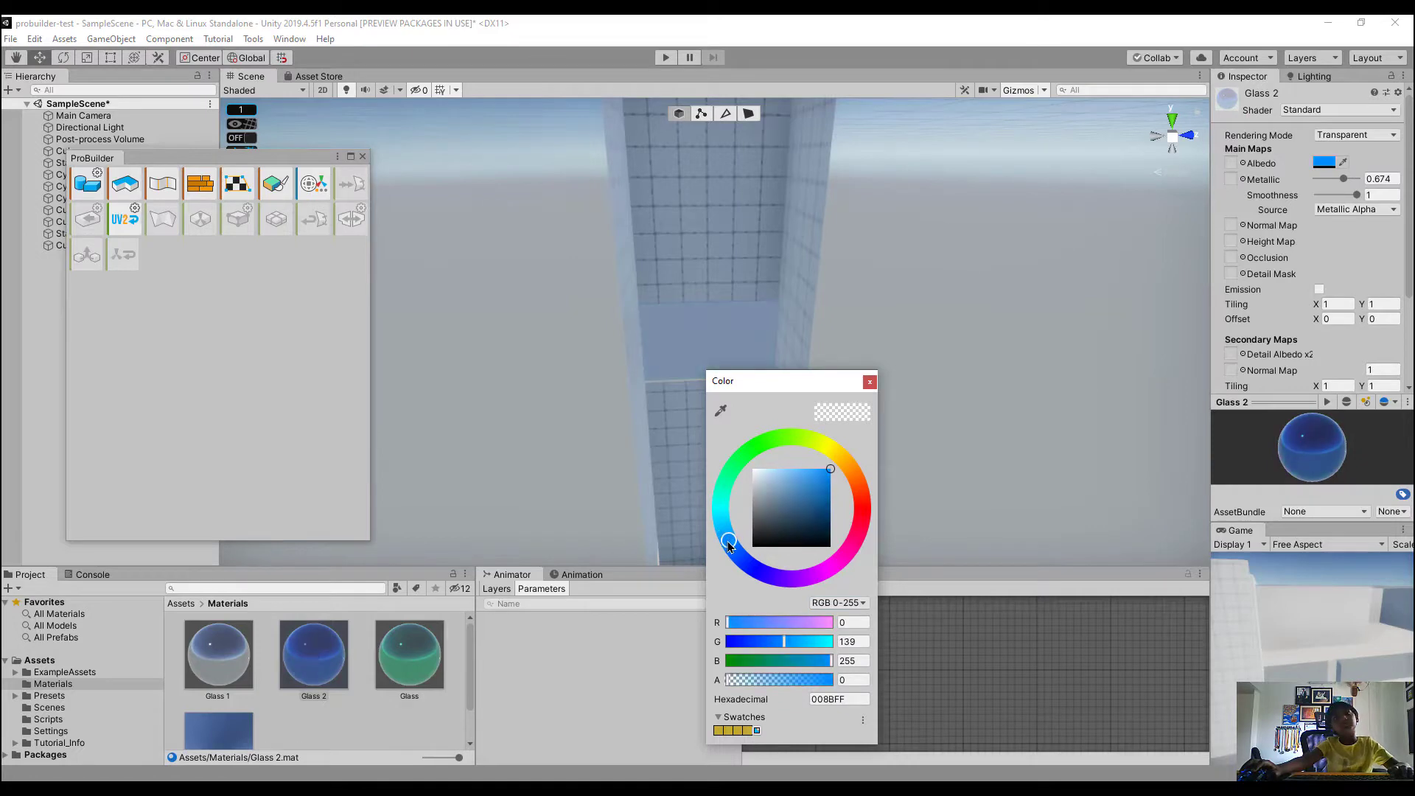
{"action": "left_click", "coordinate": [869, 381]}
{"action": "left_click", "coordinate": [891, 371]}
{"action": "right_click_drag", "start_coordinate": [894, 372], "coordinate": [656, 175]}
{"action": "key", "text": "w"}
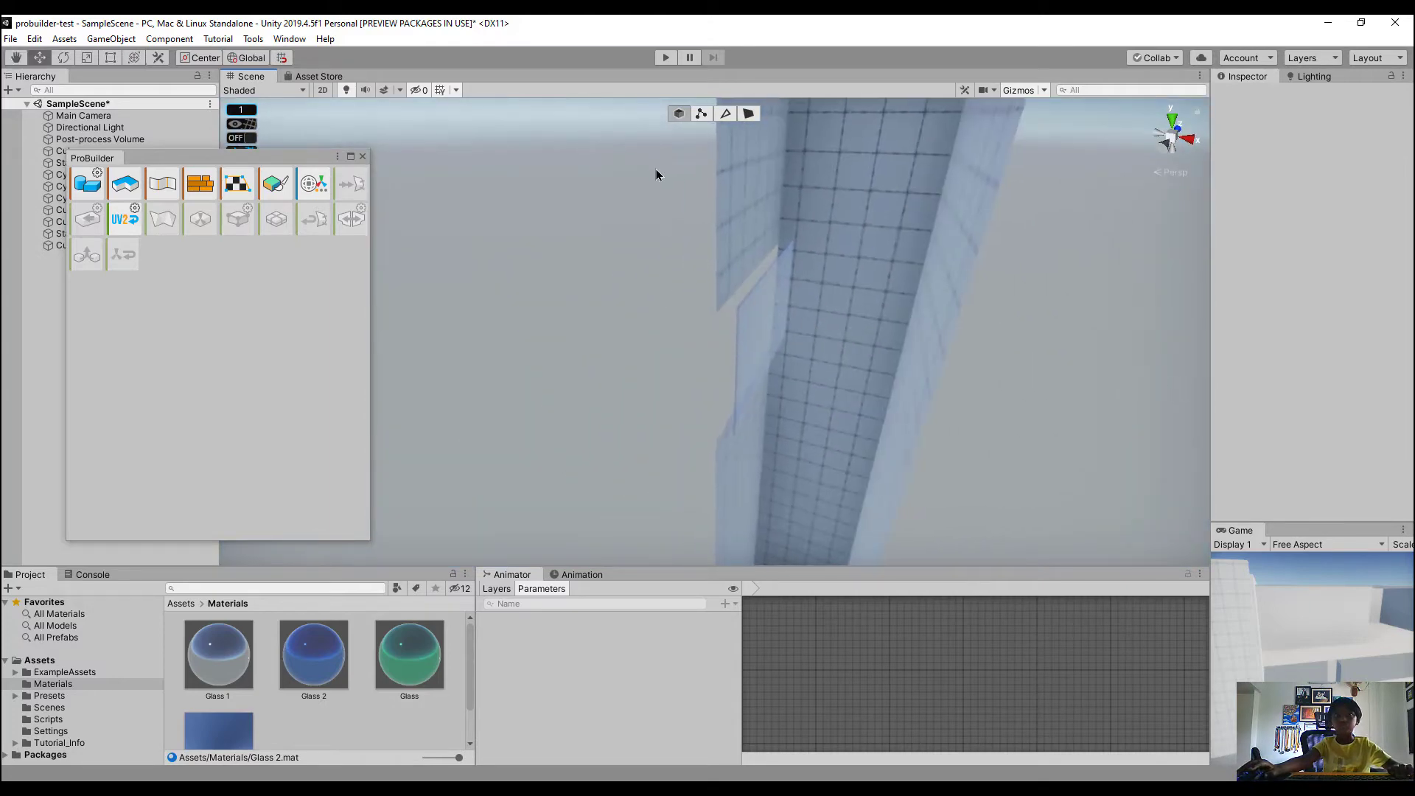
Move the glass pane sideways along X to about -30.57 so it sits in the shaft wall's window opening
{"action": "left_click", "coordinate": [789, 343]}
{"action": "key", "text": "f"}
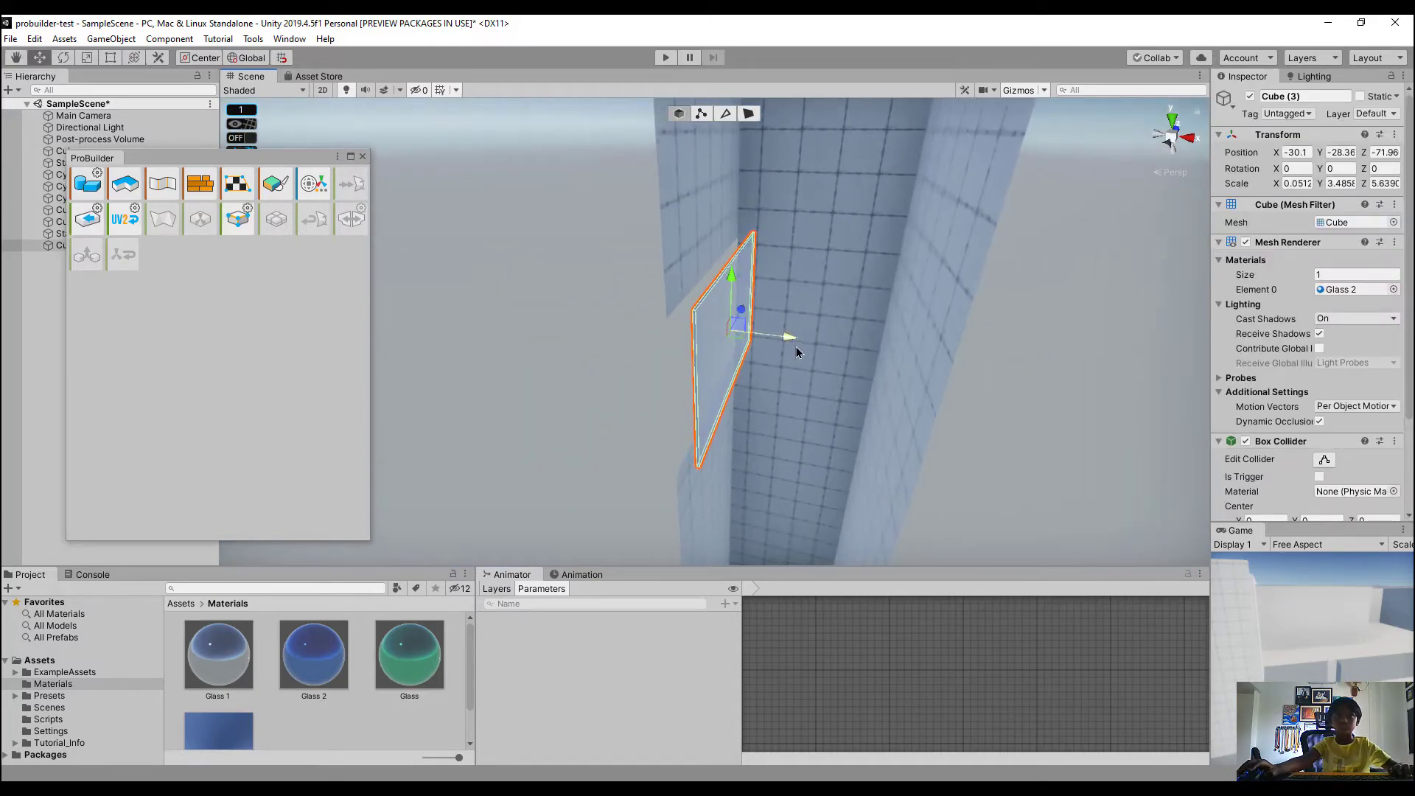
{"action": "left_click_drag", "start_coordinate": [788, 348], "coordinate": [778, 352]}
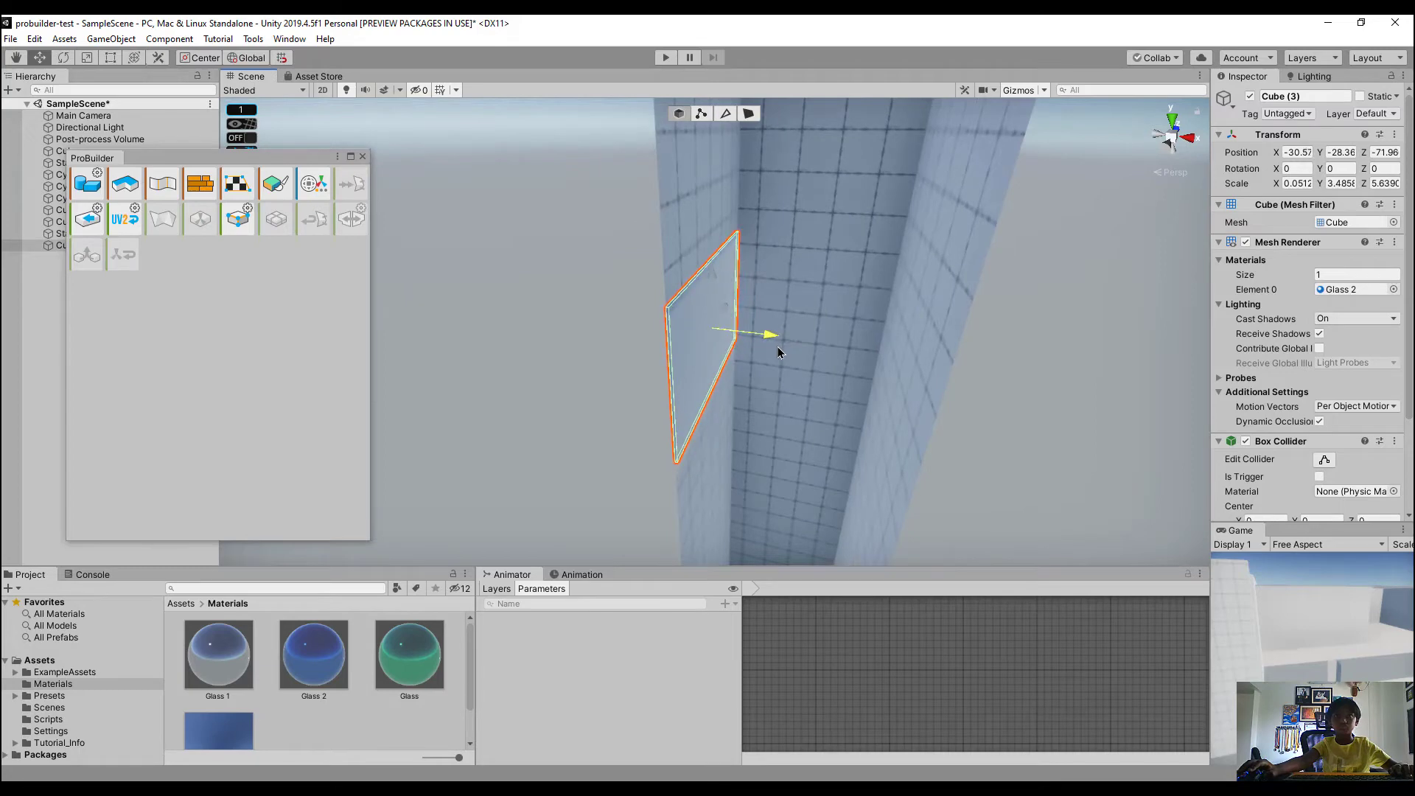
{"action": "left_click", "coordinate": [989, 376]}
{"action": "key", "text": "w"}
{"action": "right_click_drag", "start_coordinate": [1079, 373], "coordinate": [750, 332]}
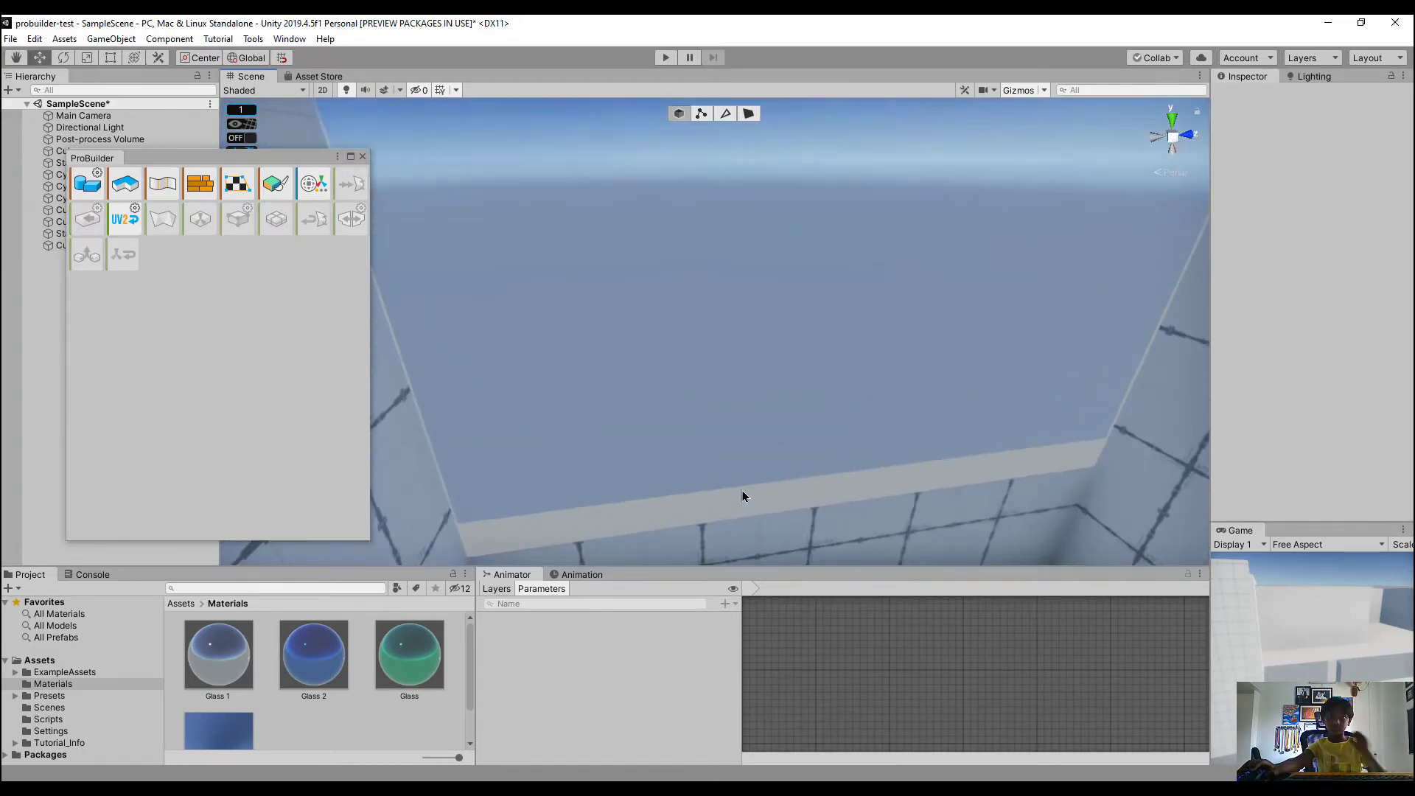
Lower the glass pane to a Y position of about -28.72 to meet the bottom of the window opening
{"action": "left_click", "coordinate": [737, 528]}
{"action": "left_click", "coordinate": [710, 365]}
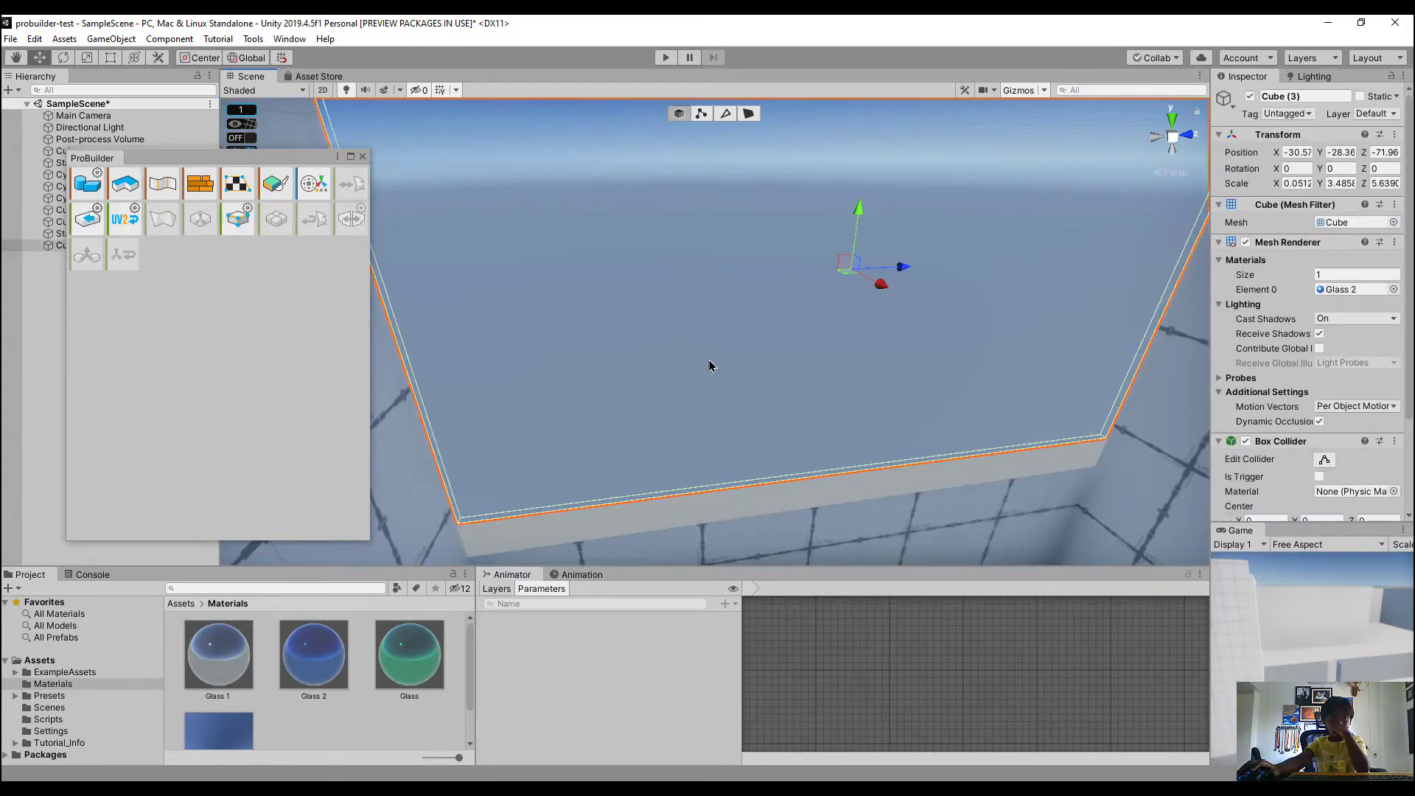
{"action": "right_click_drag", "start_coordinate": [710, 358], "coordinate": [832, 315]}
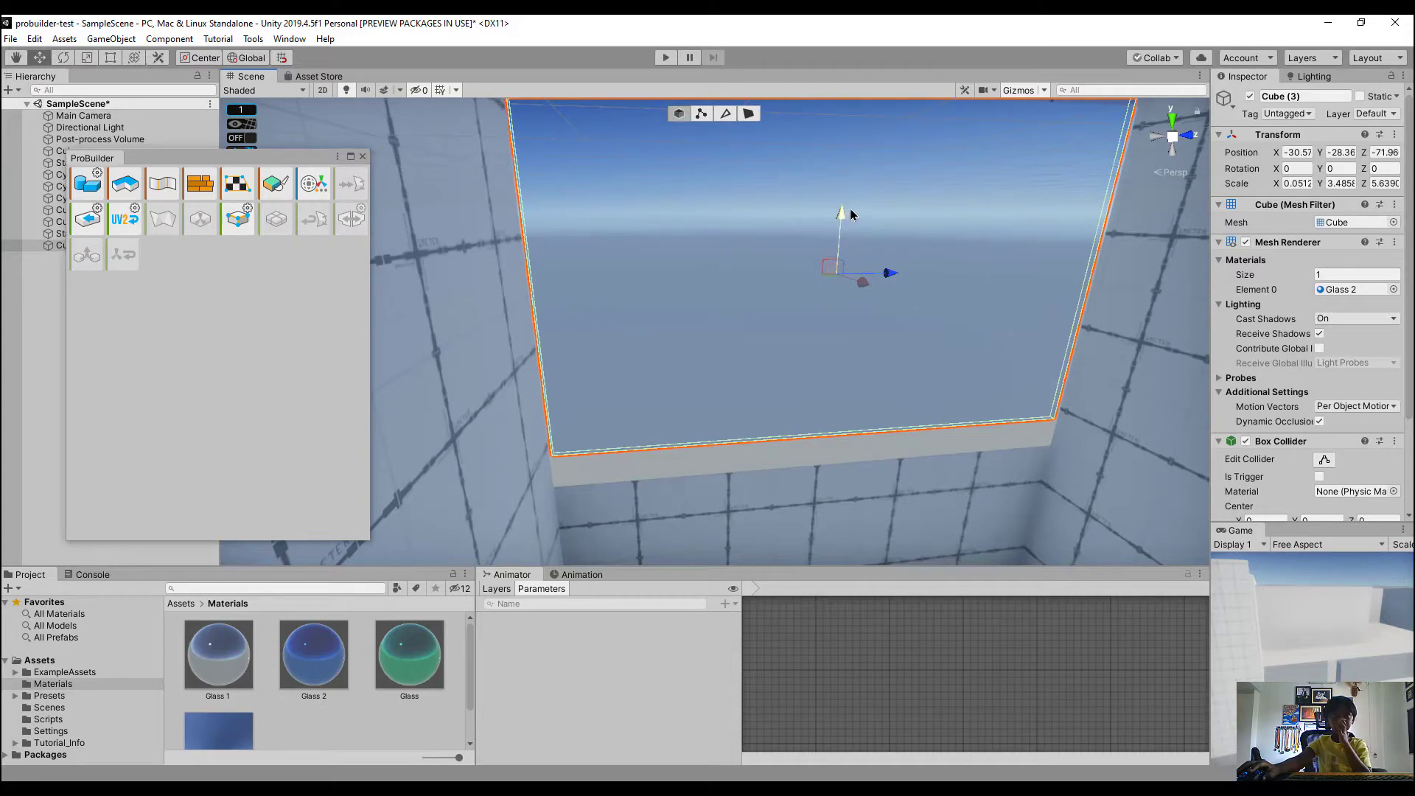
{"action": "left_click_drag", "start_coordinate": [851, 214], "coordinate": [859, 251]}
Stretch the glass pane's upper edge with the Rect tool to a Y scale of about 3.56, closing the gap at the opening's top
{"action": "right_click_drag", "start_coordinate": [865, 237], "coordinate": [1027, 216]}
{"action": "left_click", "coordinate": [856, 245]}
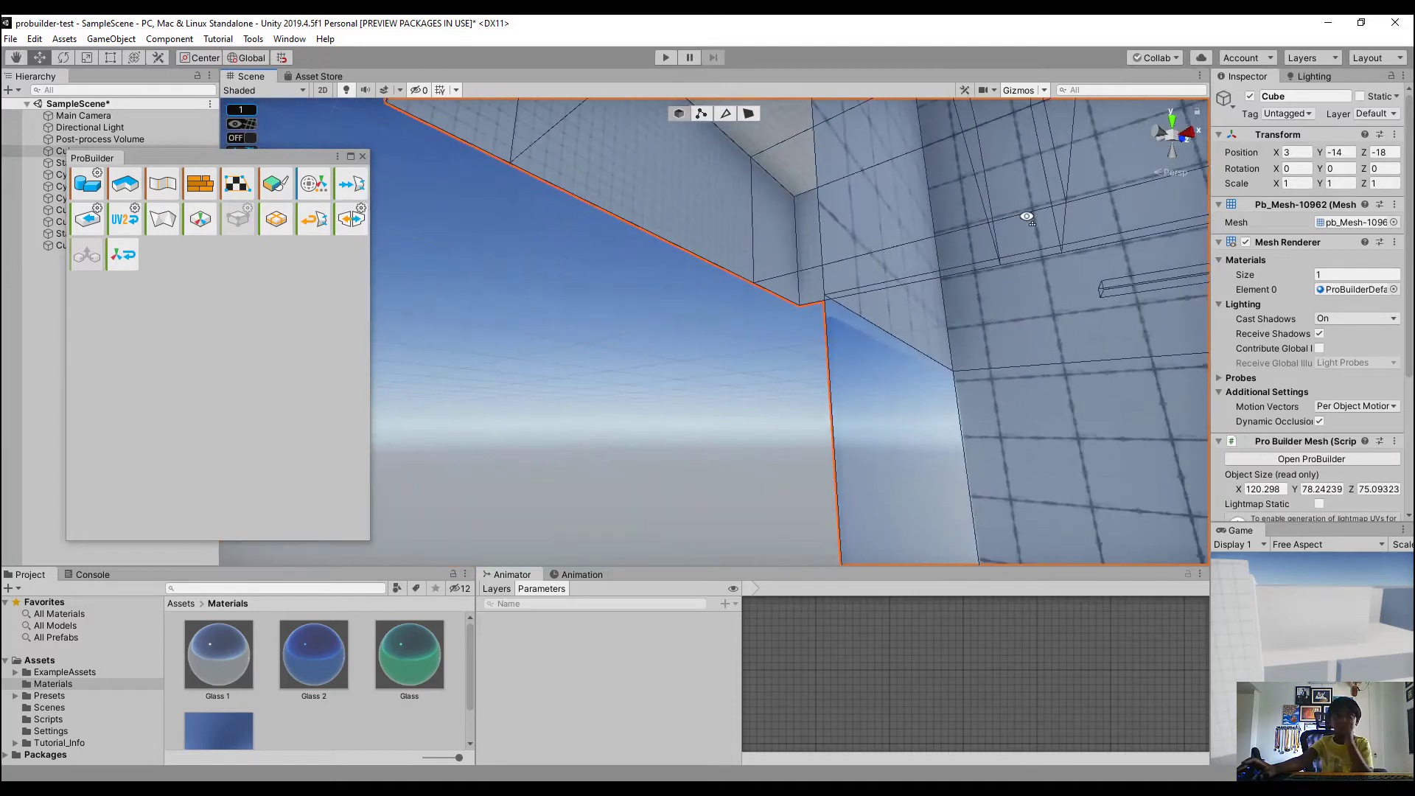
{"action": "left_click", "coordinate": [888, 341]}
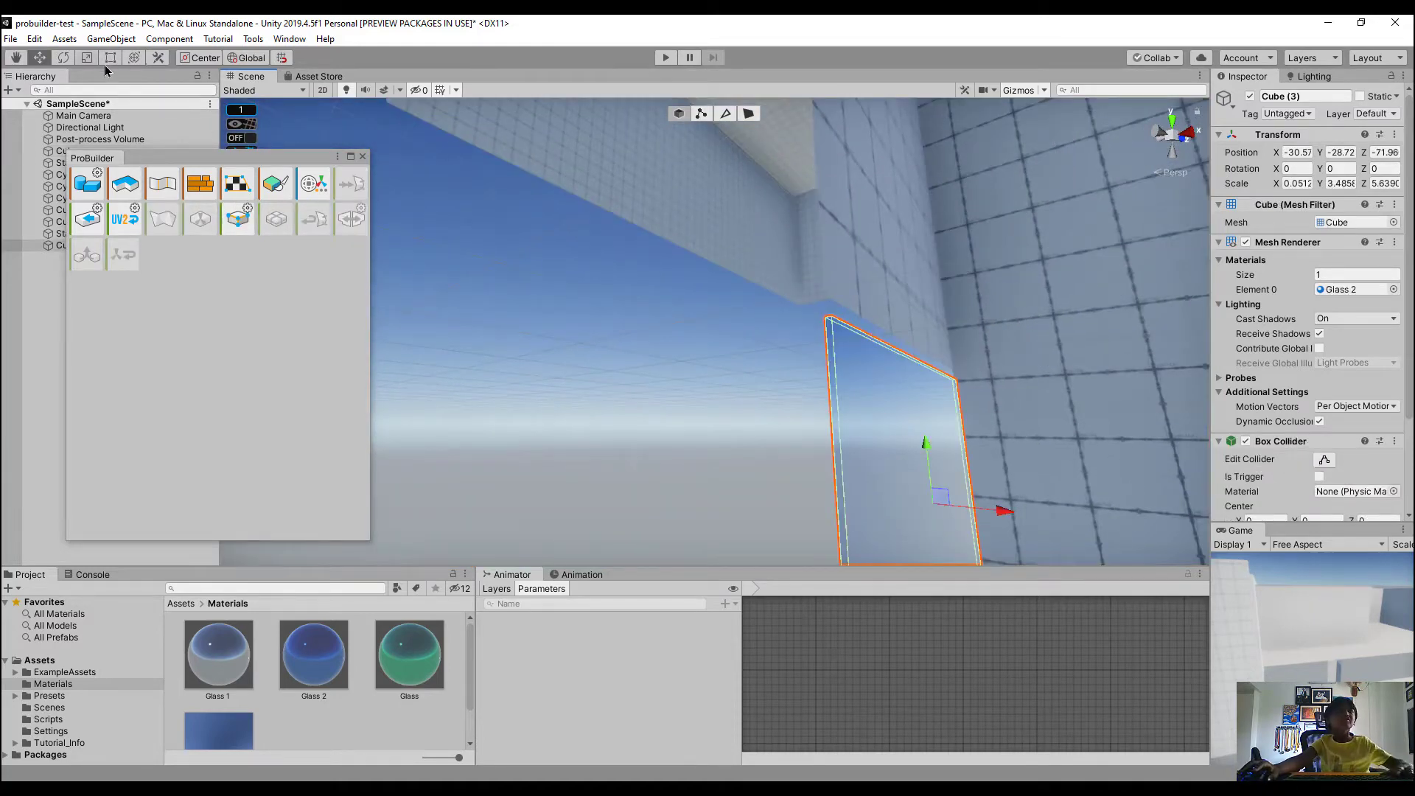
{"action": "left_click", "coordinate": [935, 366]}
{"action": "left_click", "coordinate": [914, 376]}
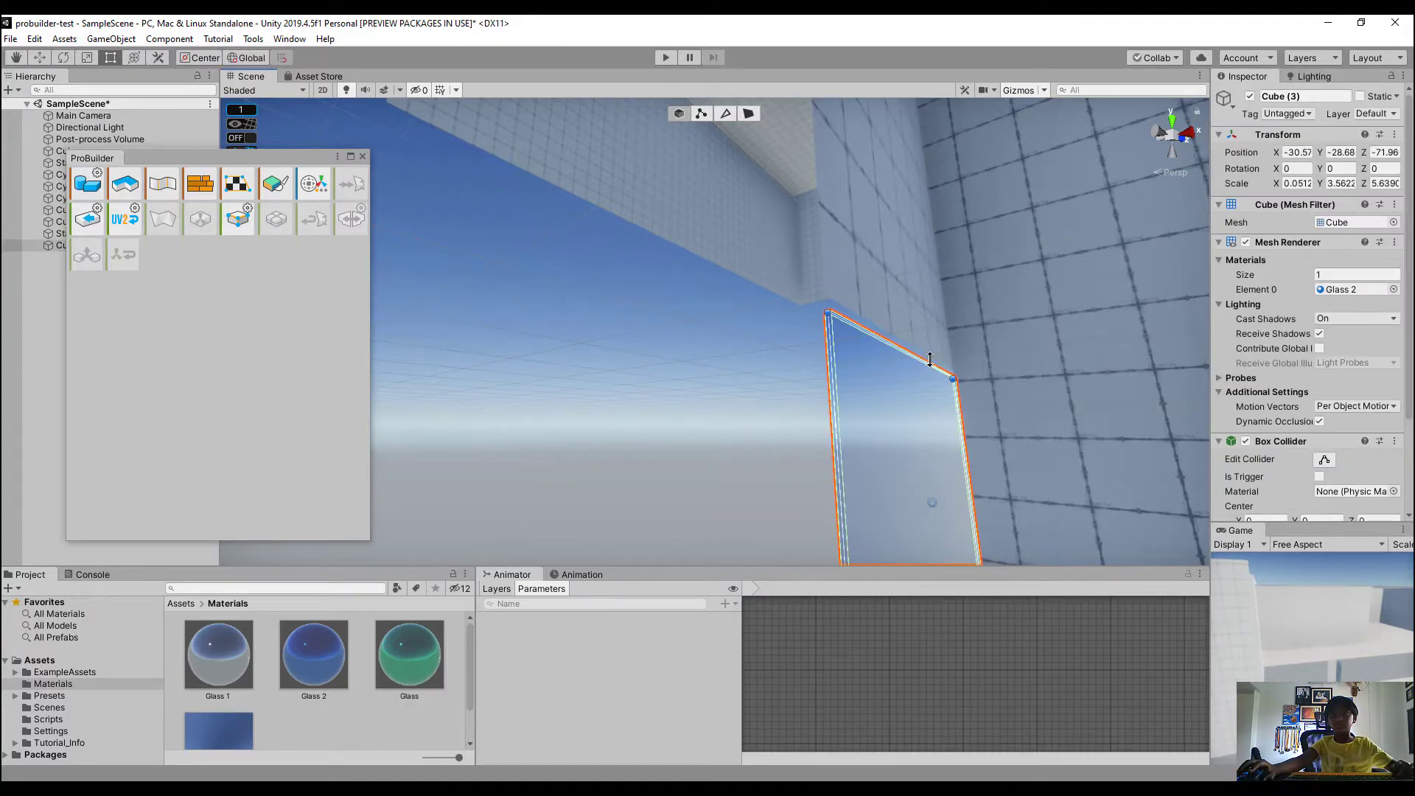
Check the fit of the glass pane in the shaft window from inside and from farther away
{"action": "left_click", "coordinate": [678, 389]}
{"action": "right_click_drag", "start_coordinate": [678, 389], "coordinate": [839, 416]}
{"action": "key", "text": "a"}
{"action": "key", "text": "d"}
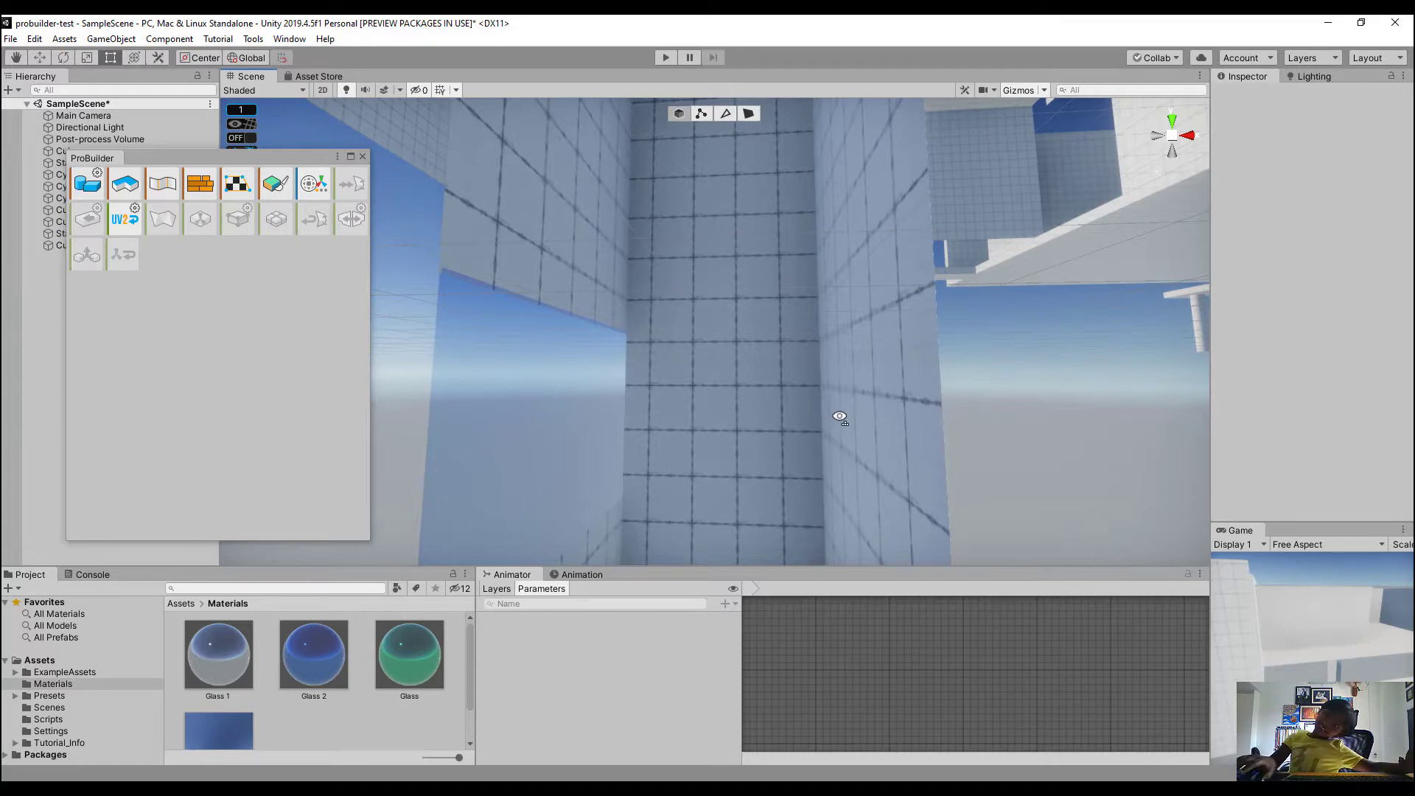
{"action": "scroll", "coordinate": [845, 419], "scroll_direction": "down", "scroll_amount": 5}
{"action": "scroll", "coordinate": [845, 419], "scroll_direction": "up", "scroll_amount": 3}
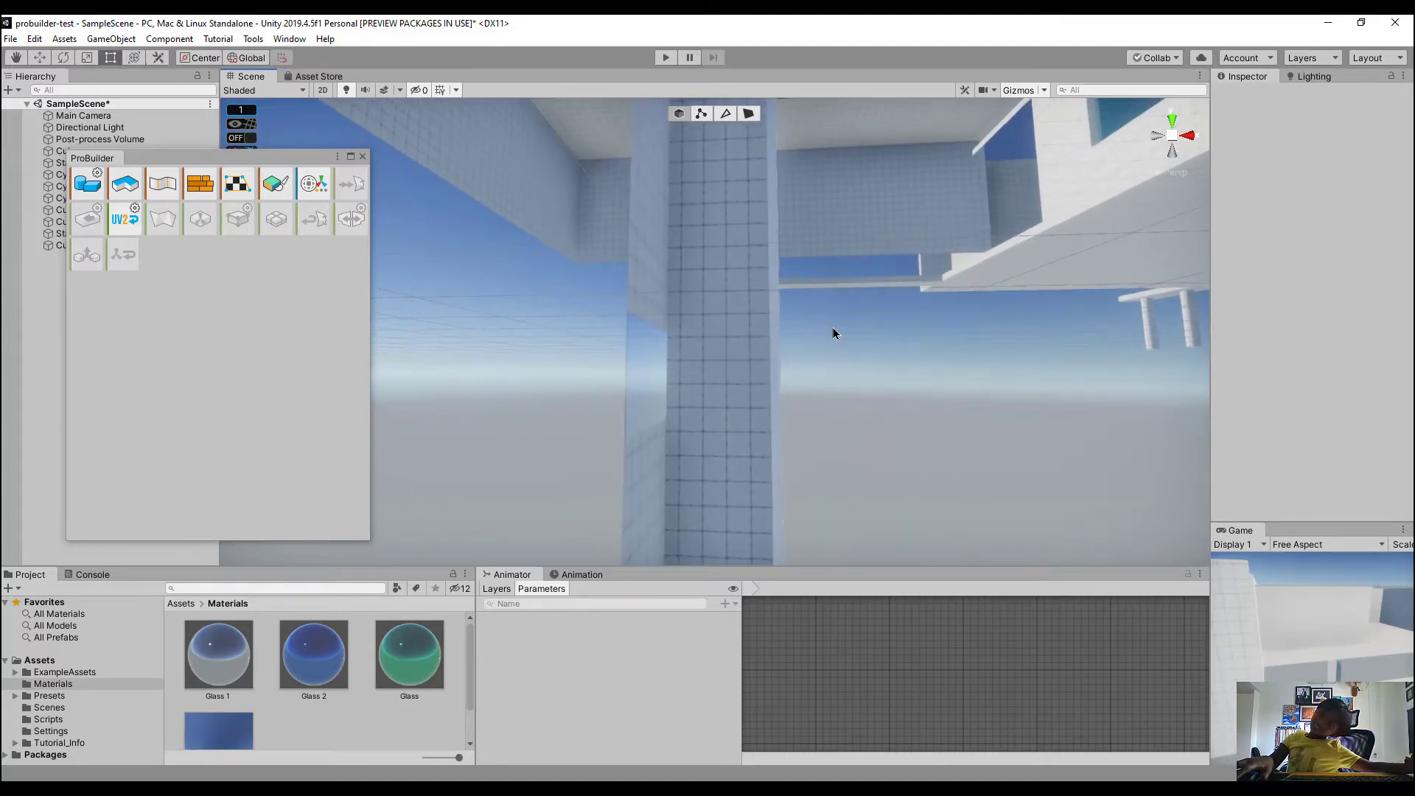
{"action": "scroll", "coordinate": [834, 333], "scroll_direction": "up", "scroll_amount": 2}
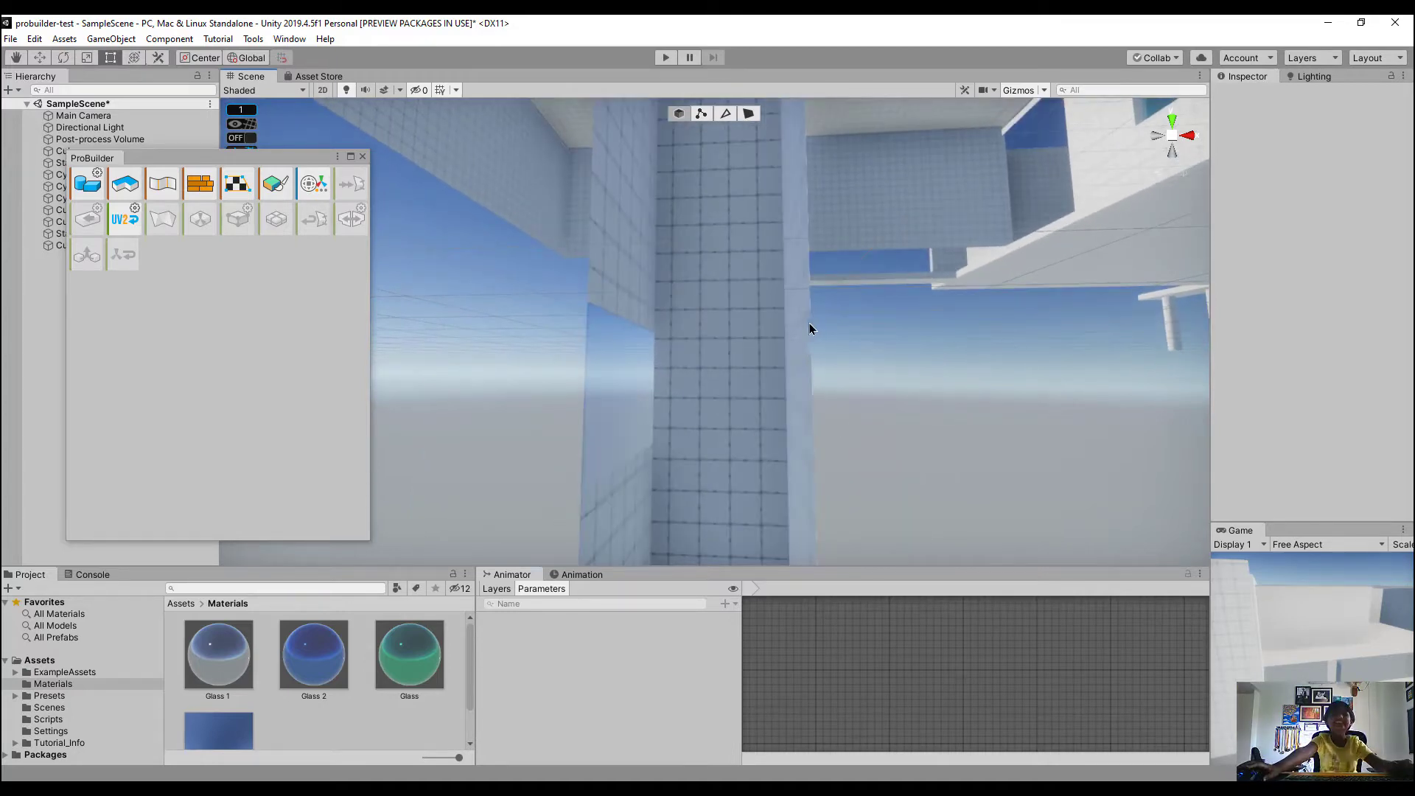
Select the shaft's long vertical edge below the glass window in edge selection mode
{"action": "right_click_drag", "start_coordinate": [732, 440], "coordinate": [745, 373]}
{"action": "key", "text": "s"}
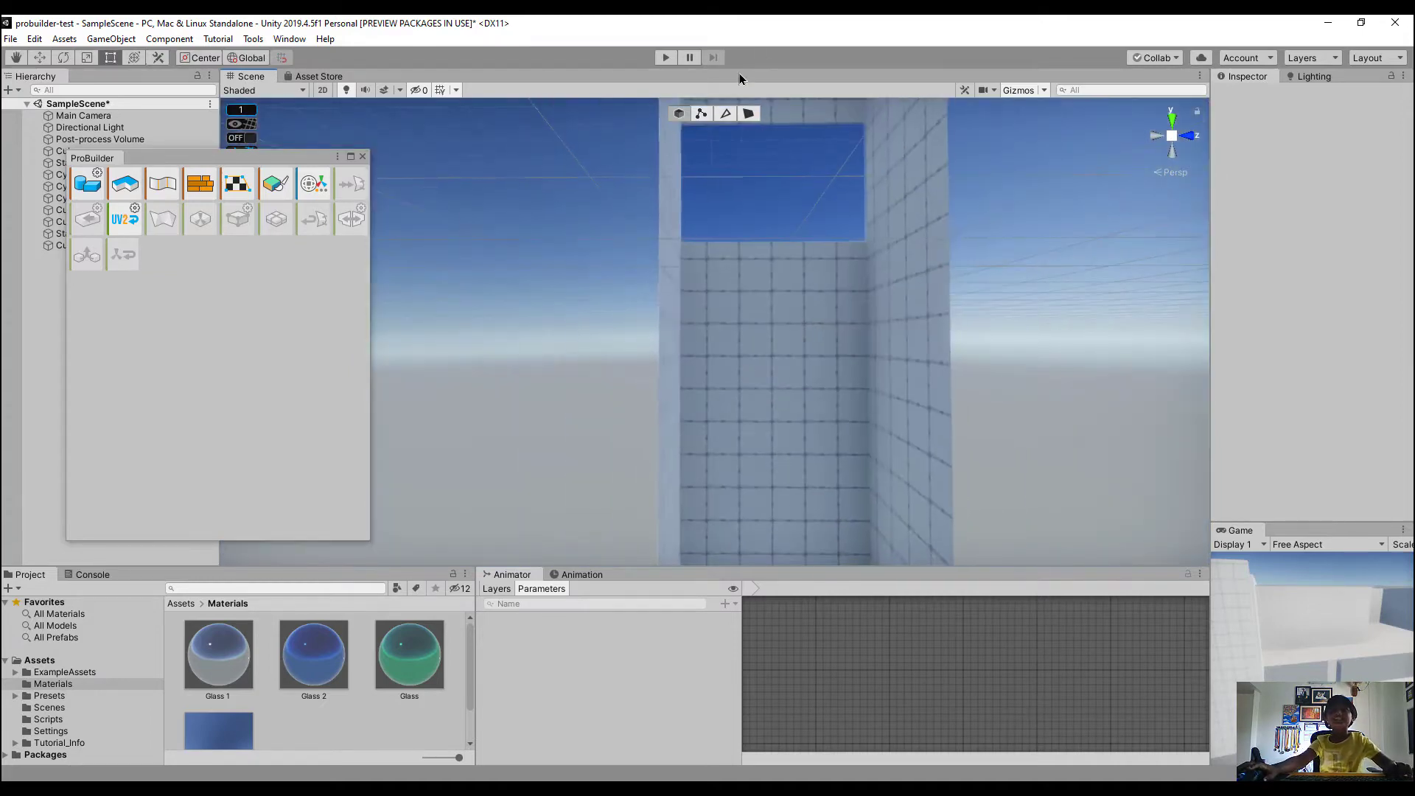
{"action": "left_click", "coordinate": [726, 116]}
{"action": "left_click", "coordinate": [665, 331]}
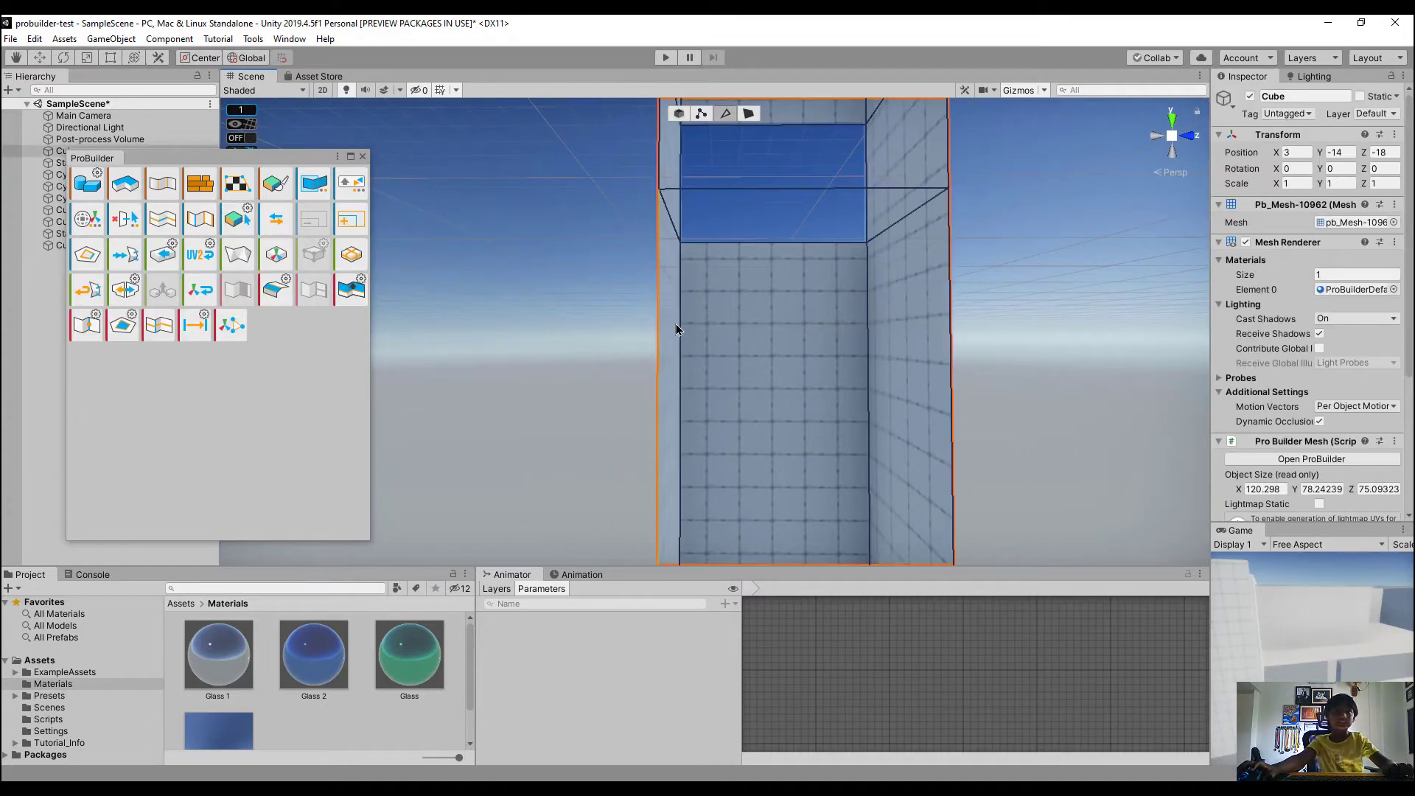
{"action": "left_click", "coordinate": [256, 337]}
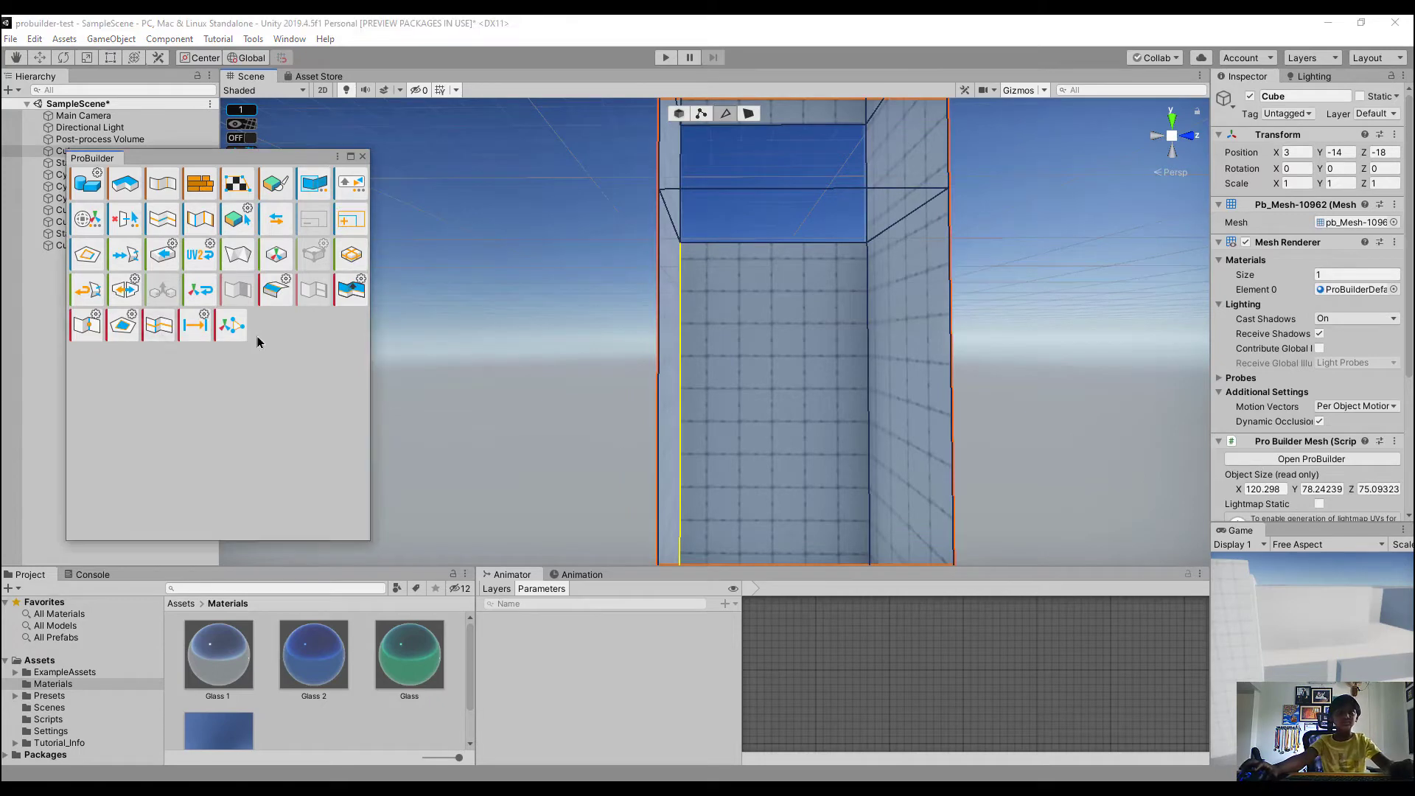
Inspect the row of window openings down the shaft to its base, and the level's upper rooms from above
{"action": "right_click_drag", "start_coordinate": [850, 379], "coordinate": [831, 431]}
{"action": "key", "text": "s"}
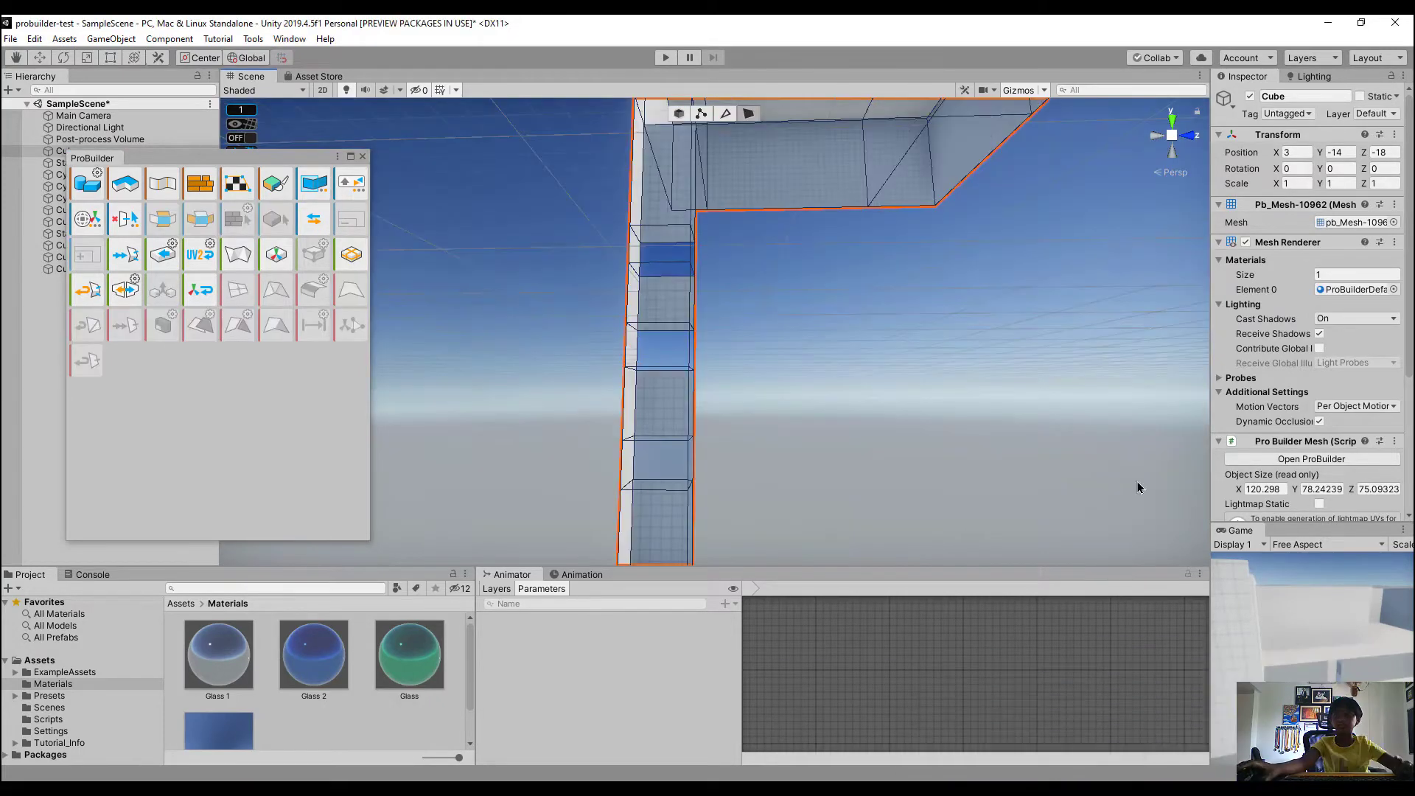
{"action": "right_click_drag", "start_coordinate": [995, 370], "coordinate": [777, 218]}
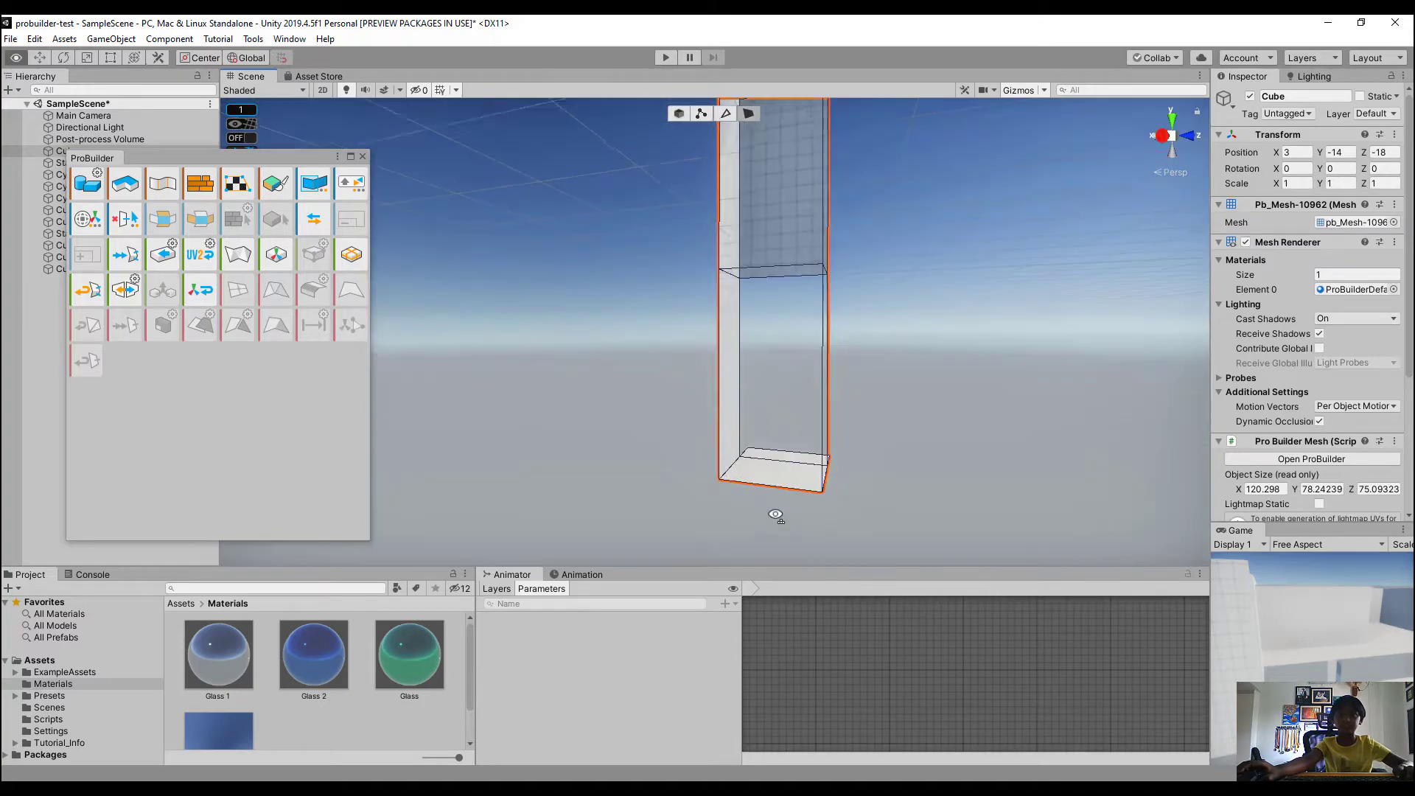
{"action": "key", "text": "s"}
{"action": "right_click_drag", "start_coordinate": [1200, 625], "coordinate": [195, 634]}
{"action": "key", "text": "w"}
{"action": "right_click_drag", "start_coordinate": [674, 440], "coordinate": [678, 313]}
{"action": "left_click", "coordinate": [890, 319]}
{"action": "key", "text": "w"}
{"action": "right_click_drag", "start_coordinate": [891, 319], "coordinate": [776, 401]}
{"action": "key", "text": "s"}
{"action": "key", "text": "w"}
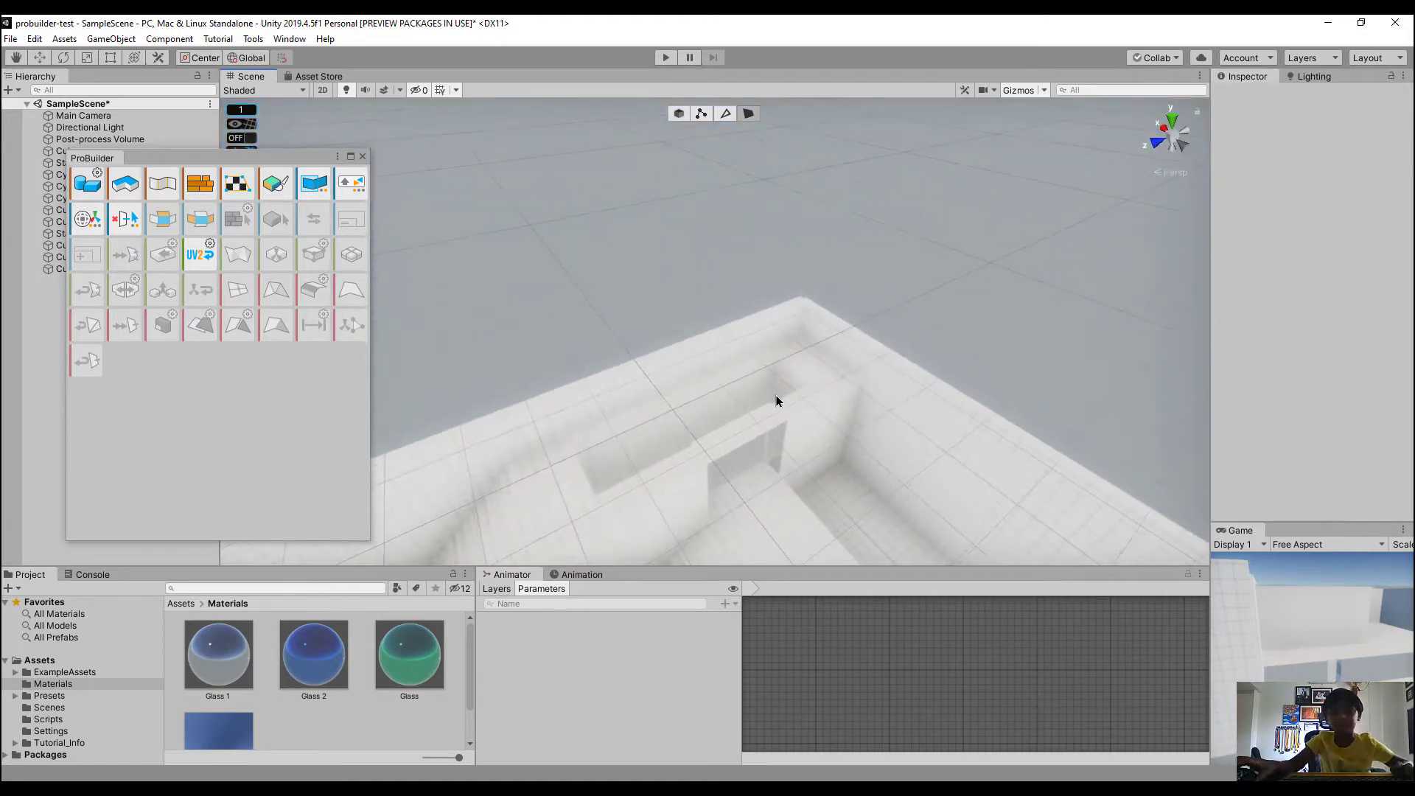
Maximise the Scene view and start a new 14-step Stair shape over the upper level
{"action": "scroll", "coordinate": [776, 398], "scroll_direction": "up", "scroll_amount": 5}
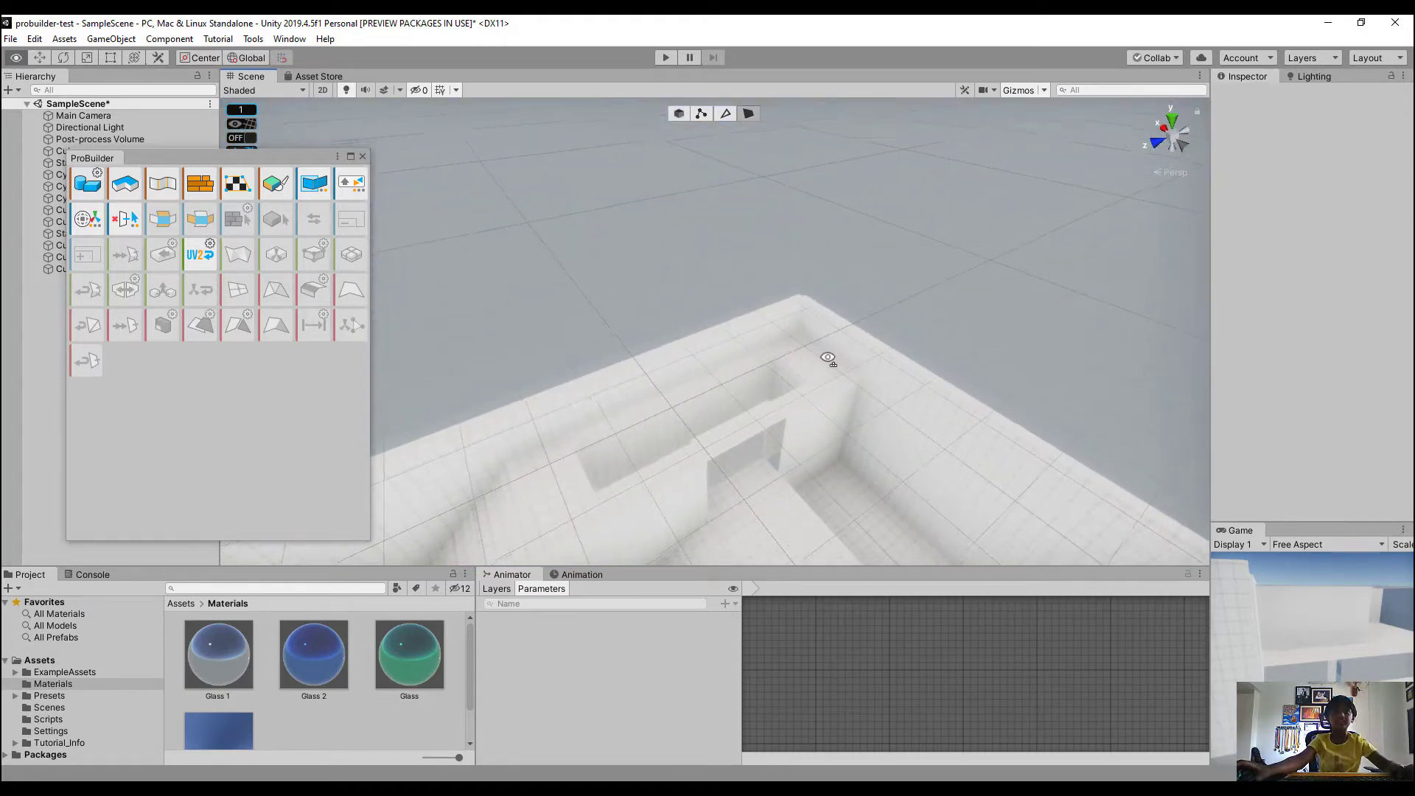
{"action": "key", "text": "shift+space"}
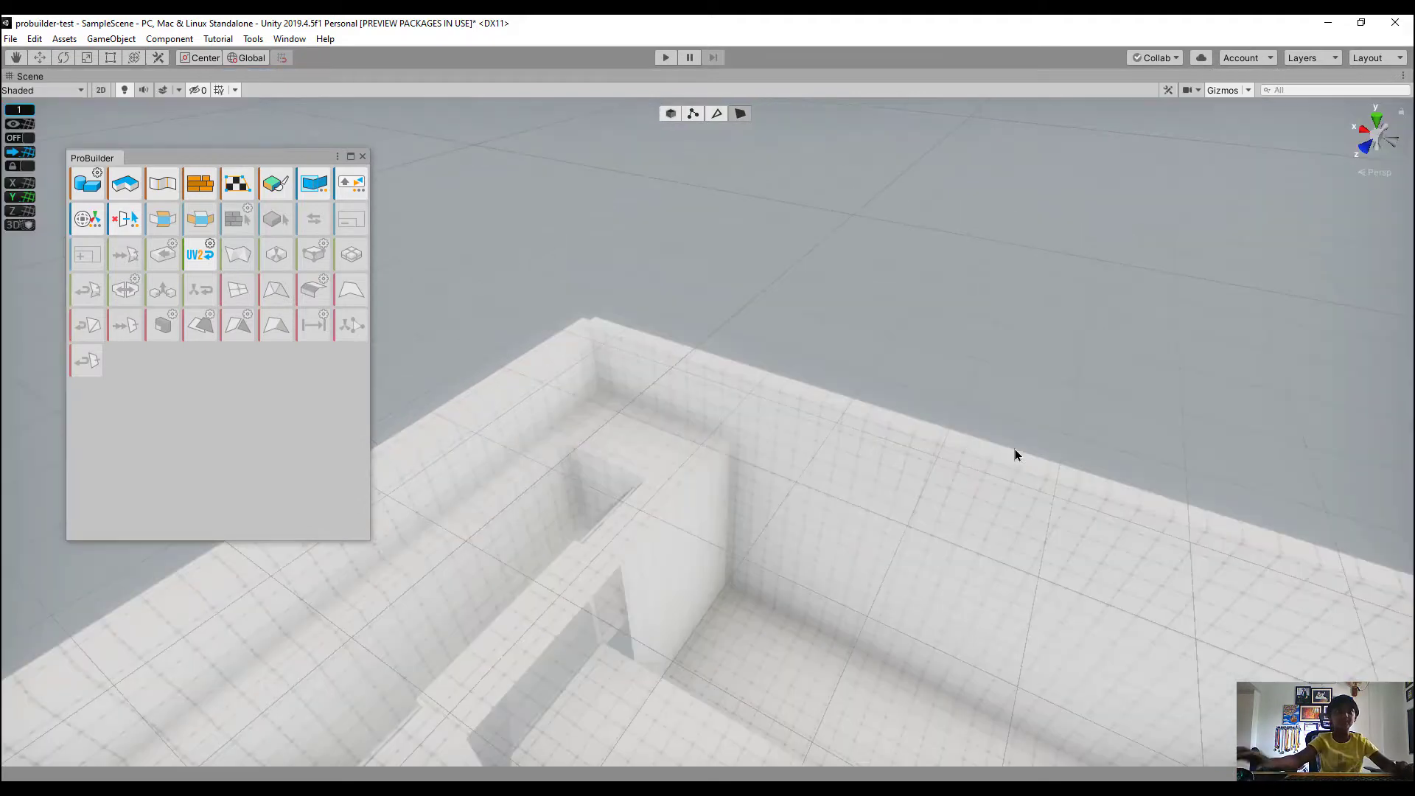
{"action": "left_click", "coordinate": [86, 190]}
{"action": "scroll", "coordinate": [394, 375], "scroll_direction": "down", "scroll_amount": 10}
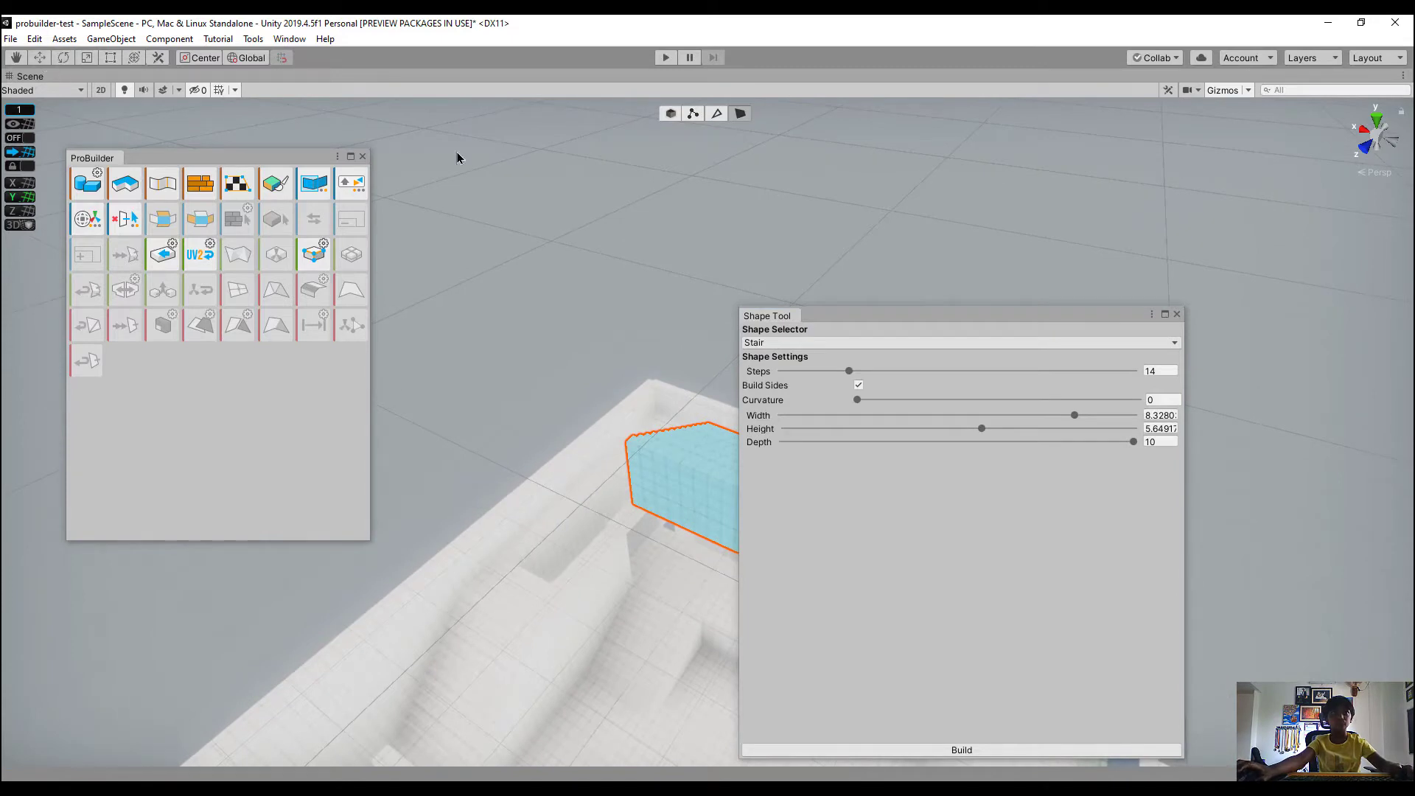
Rotate the stair preview about its vertical axis in object mode to change the direction it climbs
{"action": "left_click", "coordinate": [665, 117]}
{"action": "left_click_drag", "start_coordinate": [413, 316], "coordinate": [762, 445], "text": "alt"}
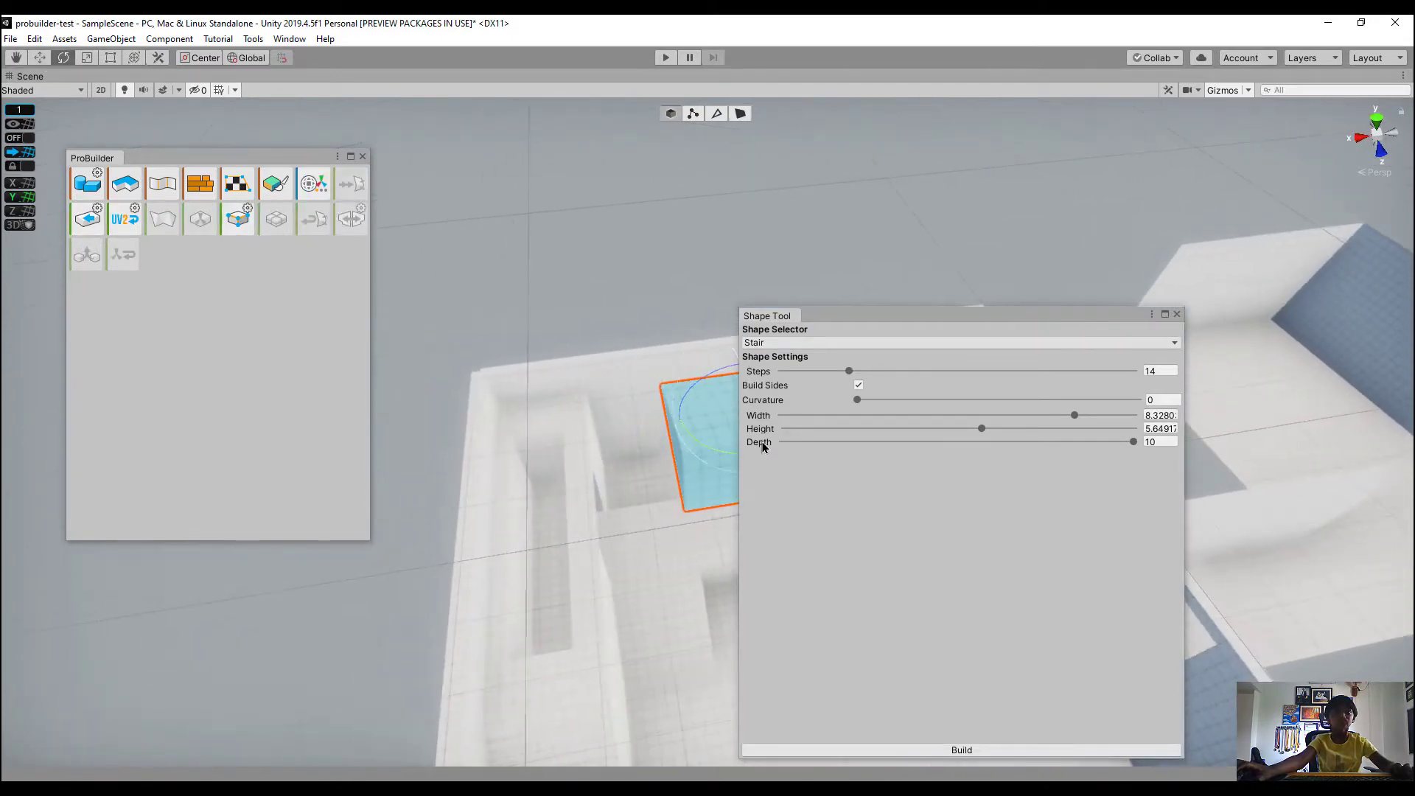
{"action": "left_click_drag", "start_coordinate": [604, 451], "coordinate": [706, 452], "text": "alt"}
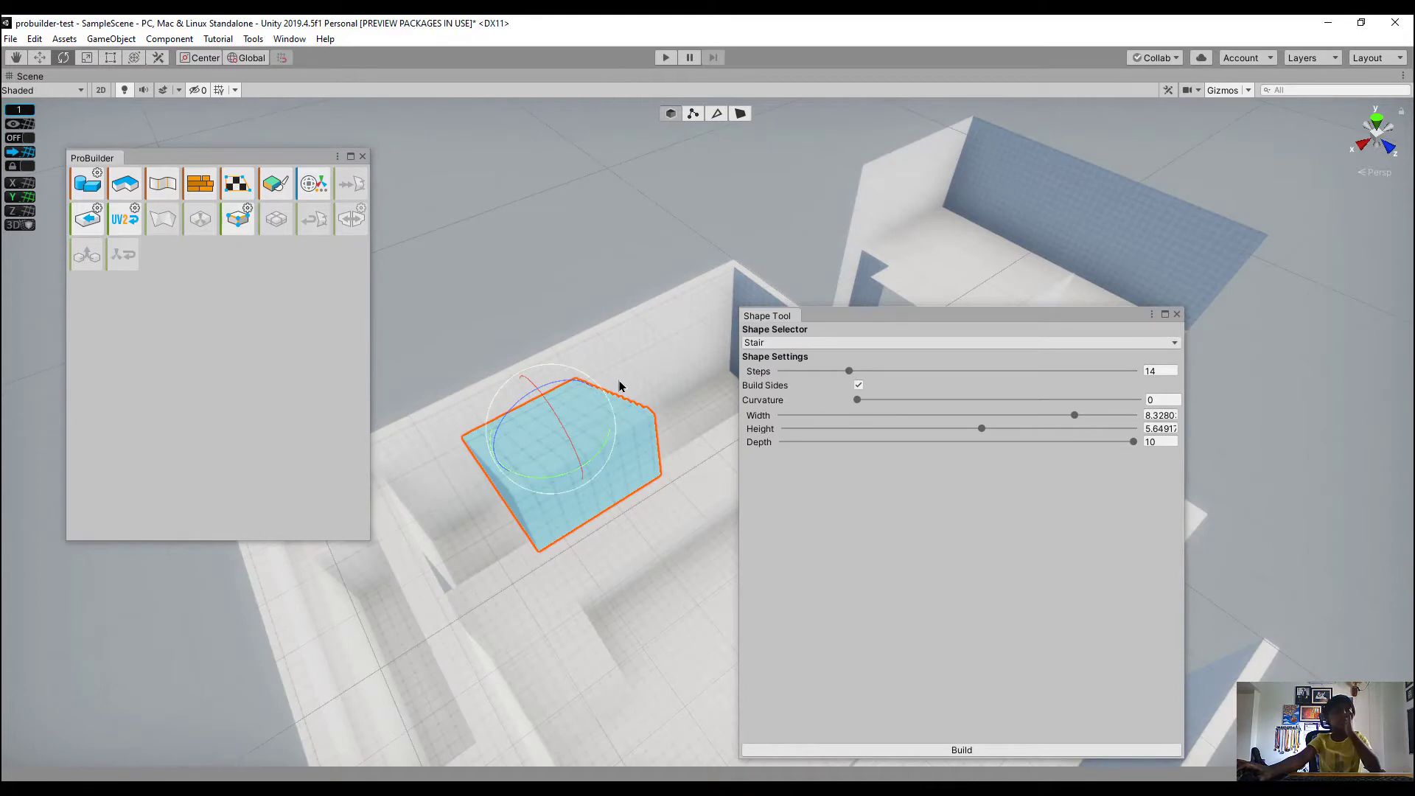
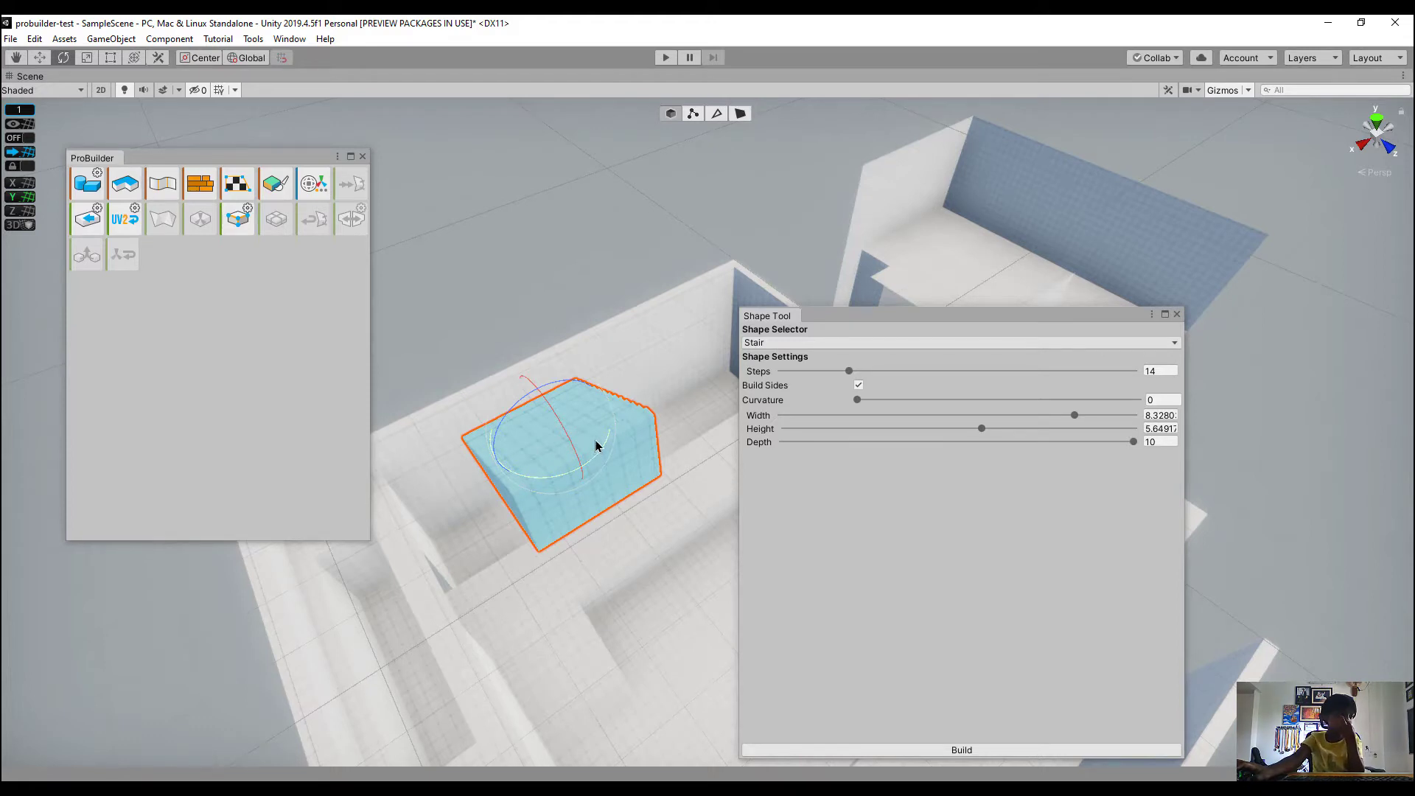
{"action": "left_click_drag", "start_coordinate": [597, 461], "coordinate": [207, 546]}
{"action": "right_click_drag", "start_coordinate": [672, 418], "coordinate": [986, 408]}
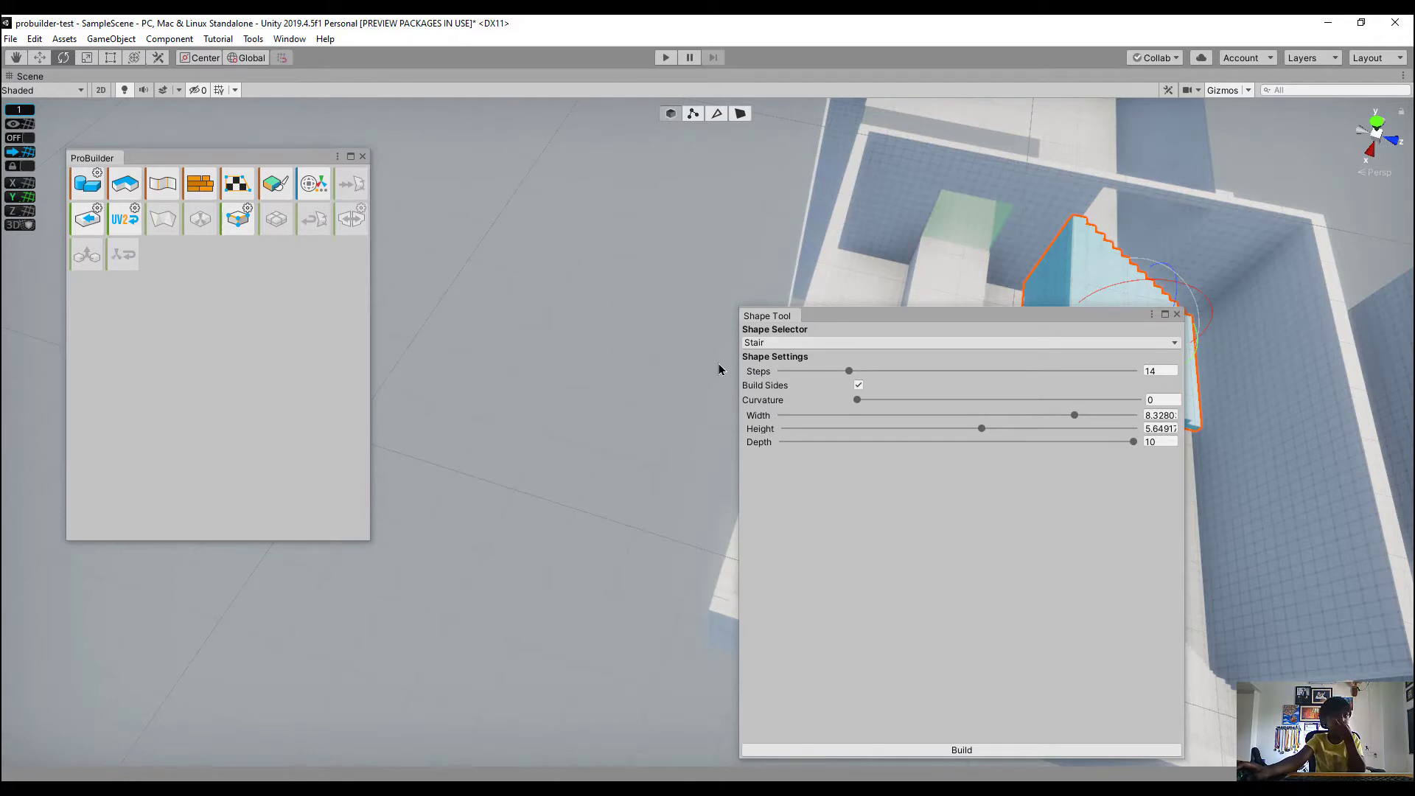
{"action": "right_click_drag", "start_coordinate": [632, 347], "coordinate": [27, 87]}
Move the stair preview vertically and across the upper level to the outer corner beside the narrow floor opening
{"action": "key", "text": "w"}
{"action": "left_click_drag", "start_coordinate": [587, 202], "coordinate": [626, 402]}
{"action": "right_click_drag", "start_coordinate": [634, 406], "coordinate": [670, 391]}
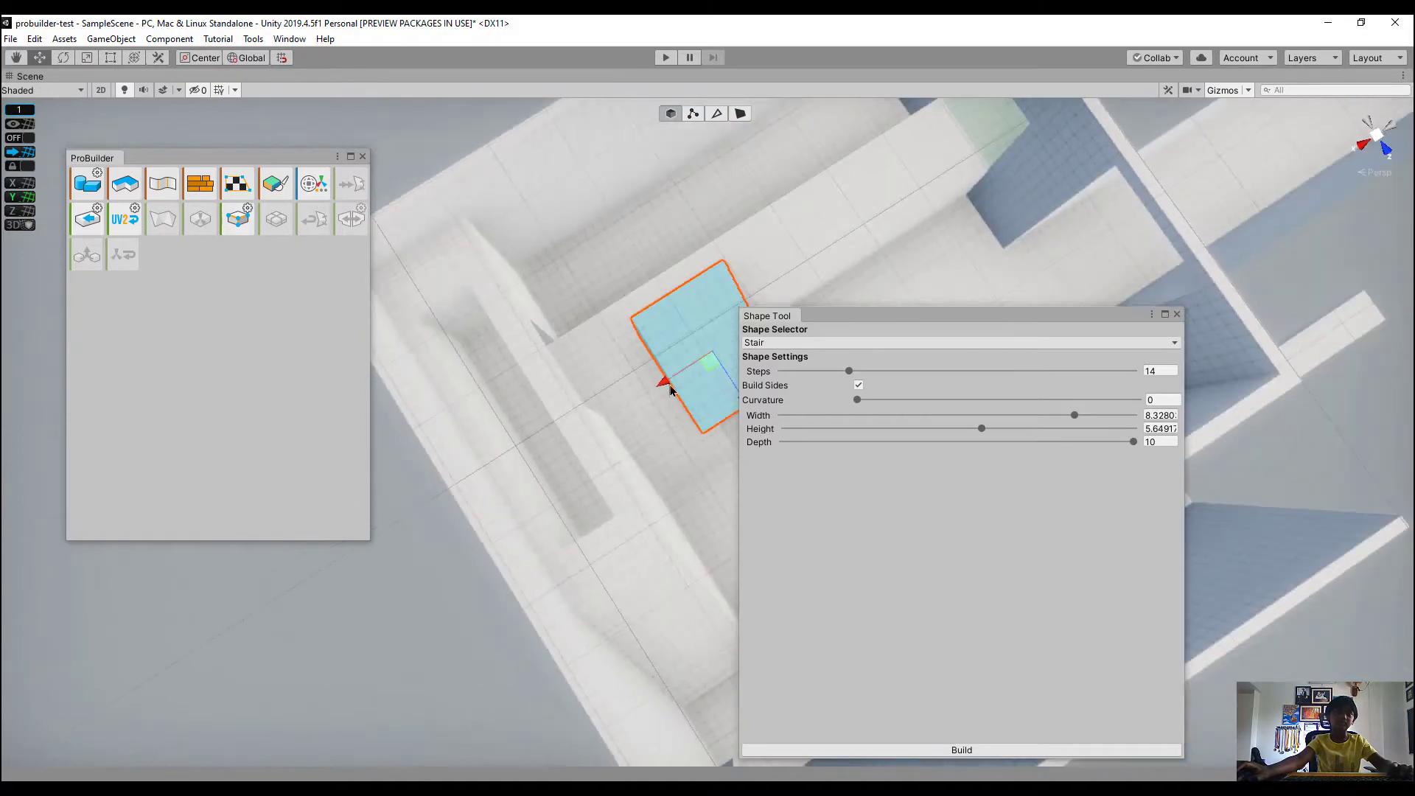
{"action": "left_click_drag", "start_coordinate": [714, 371], "coordinate": [405, 284]}
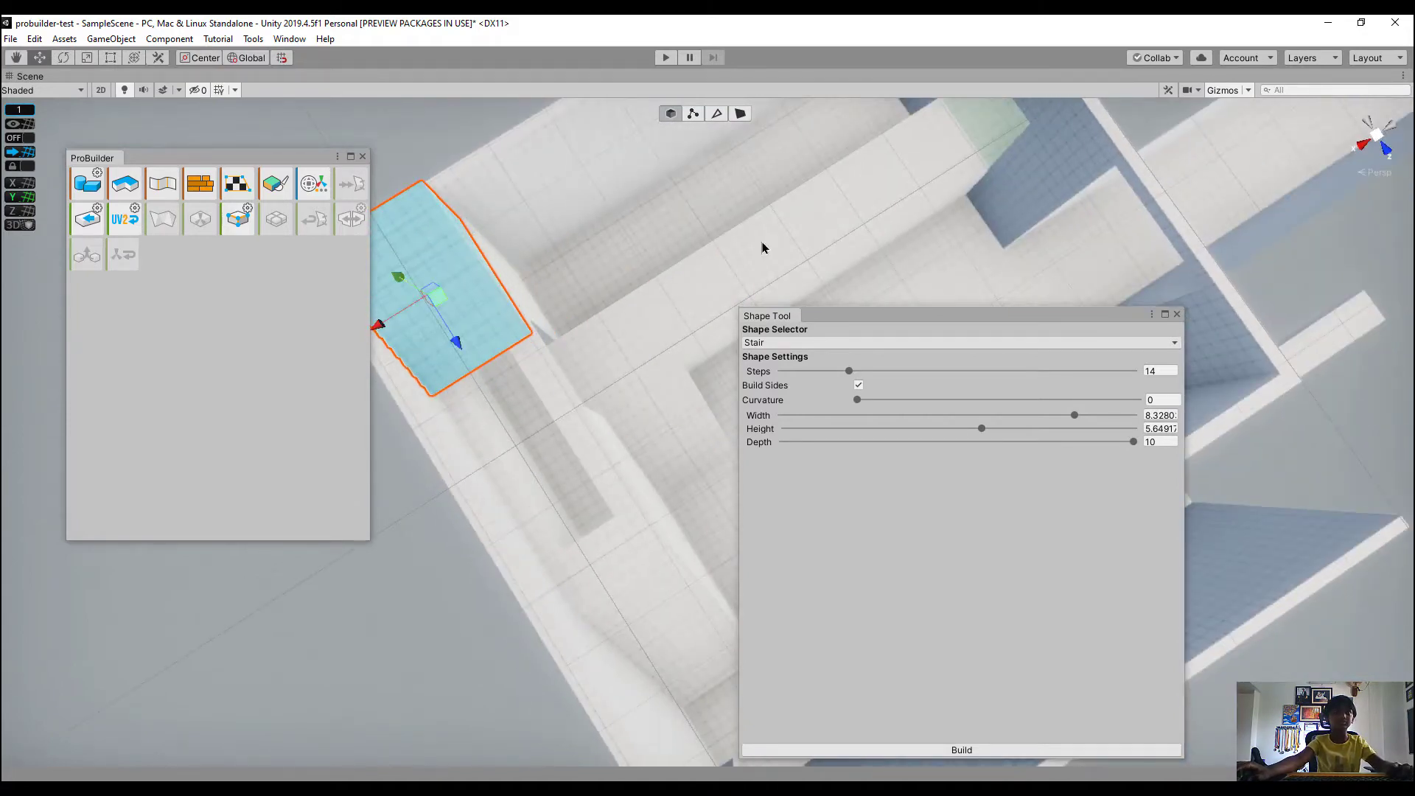
Reduce the stair preview's depth to about 6.73
{"action": "right_click_drag", "start_coordinate": [761, 243], "coordinate": [606, 95]}
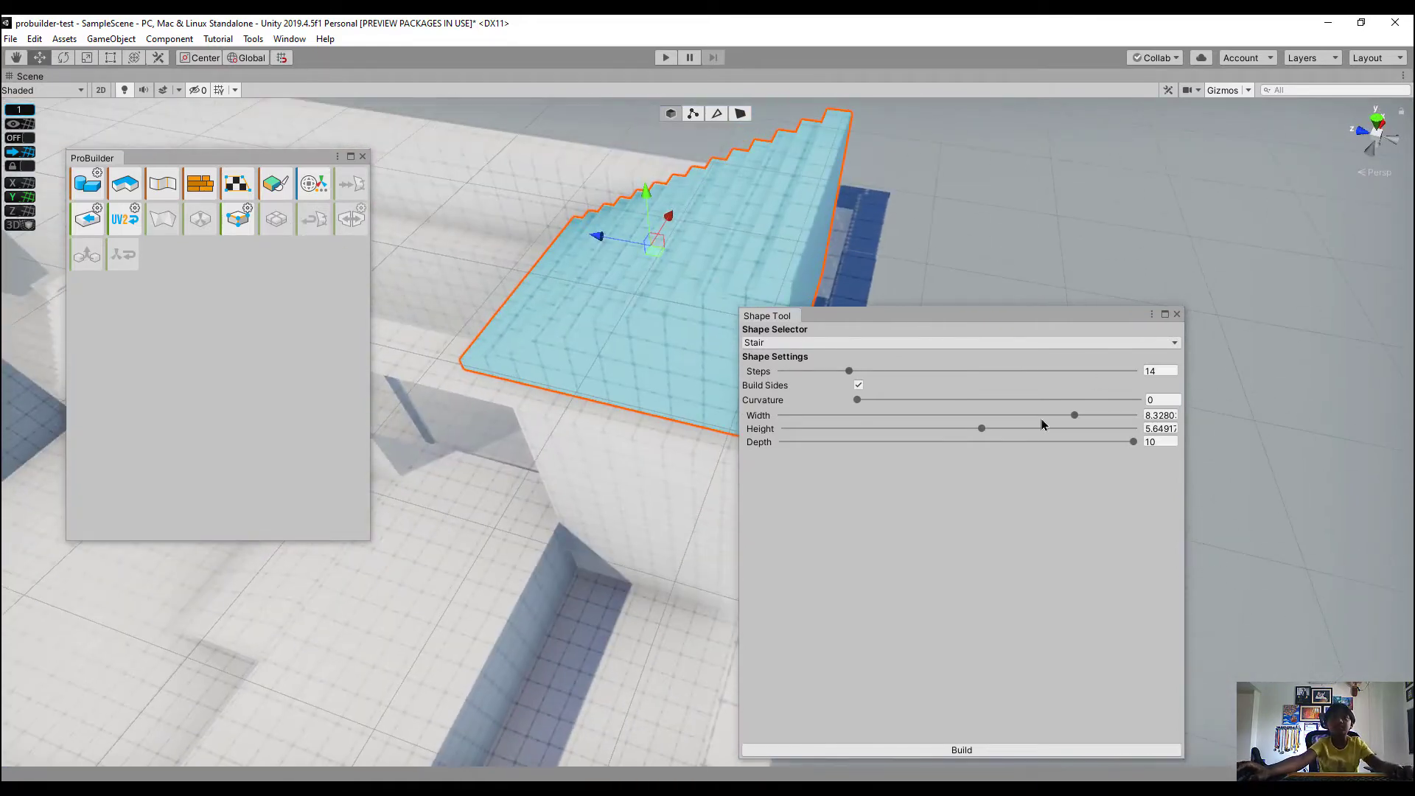
{"action": "left_click_drag", "start_coordinate": [1025, 443], "coordinate": [1020, 762]}
{"action": "right_click_drag", "start_coordinate": [464, 416], "coordinate": [537, 430]}
{"action": "scroll", "coordinate": [537, 430], "scroll_direction": "down", "scroll_amount": 2}
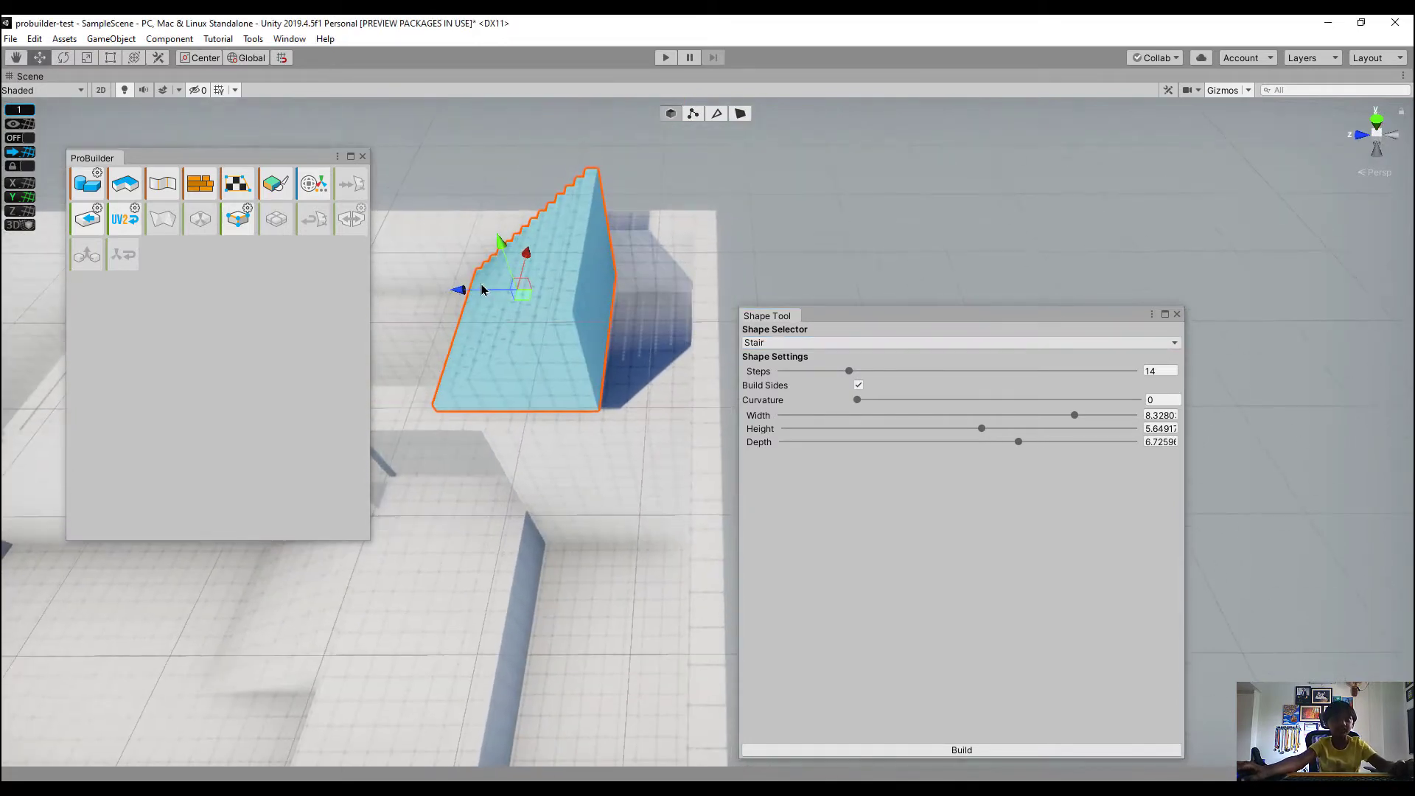
Move the stair preview along Z past the corner's outer wall so its edge lines up beside the narrow floor opening
{"action": "left_click_drag", "start_coordinate": [464, 289], "coordinate": [615, 375]}
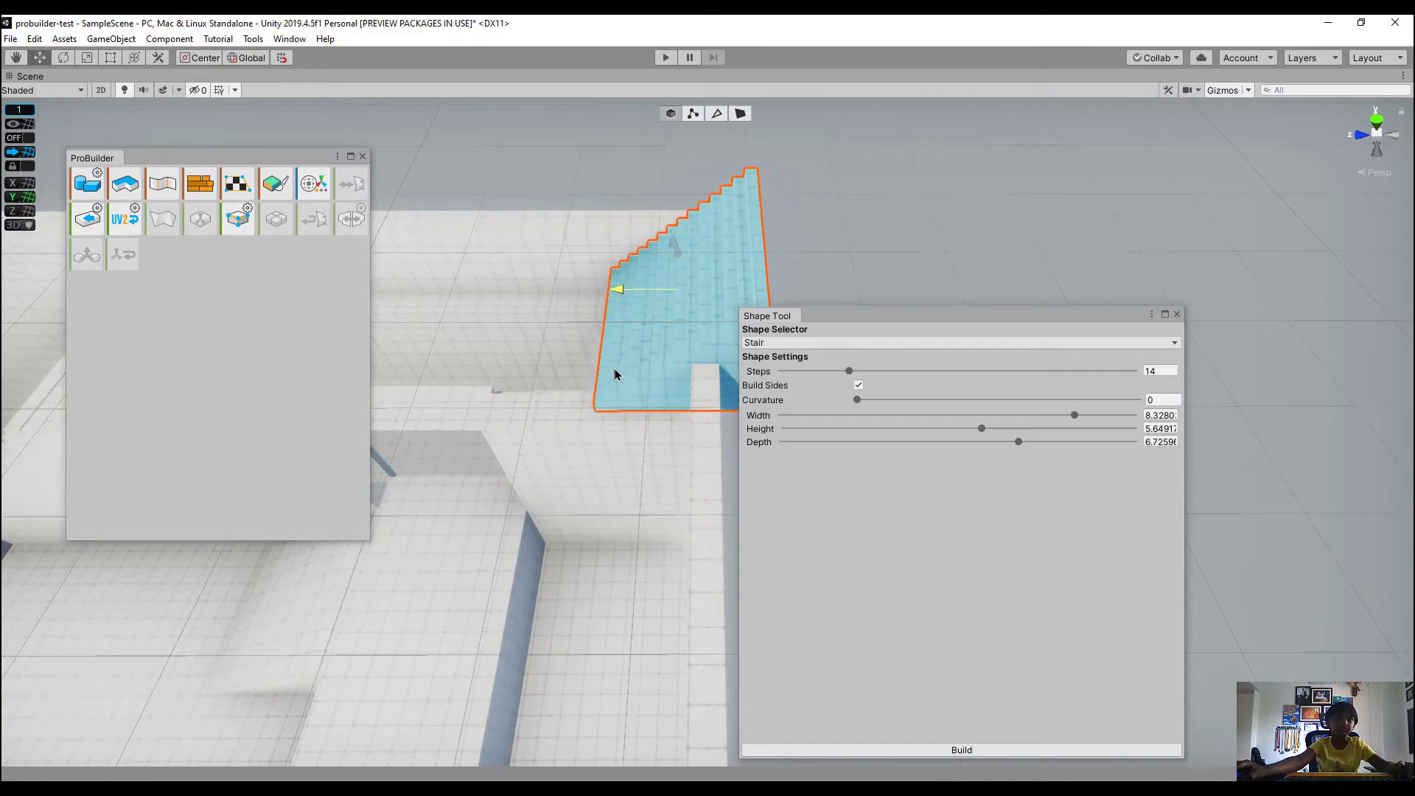
{"action": "right_click_drag", "start_coordinate": [698, 339], "coordinate": [28, 440]}
{"action": "middle_click_drag", "start_coordinate": [662, 376], "coordinate": [603, 369]}
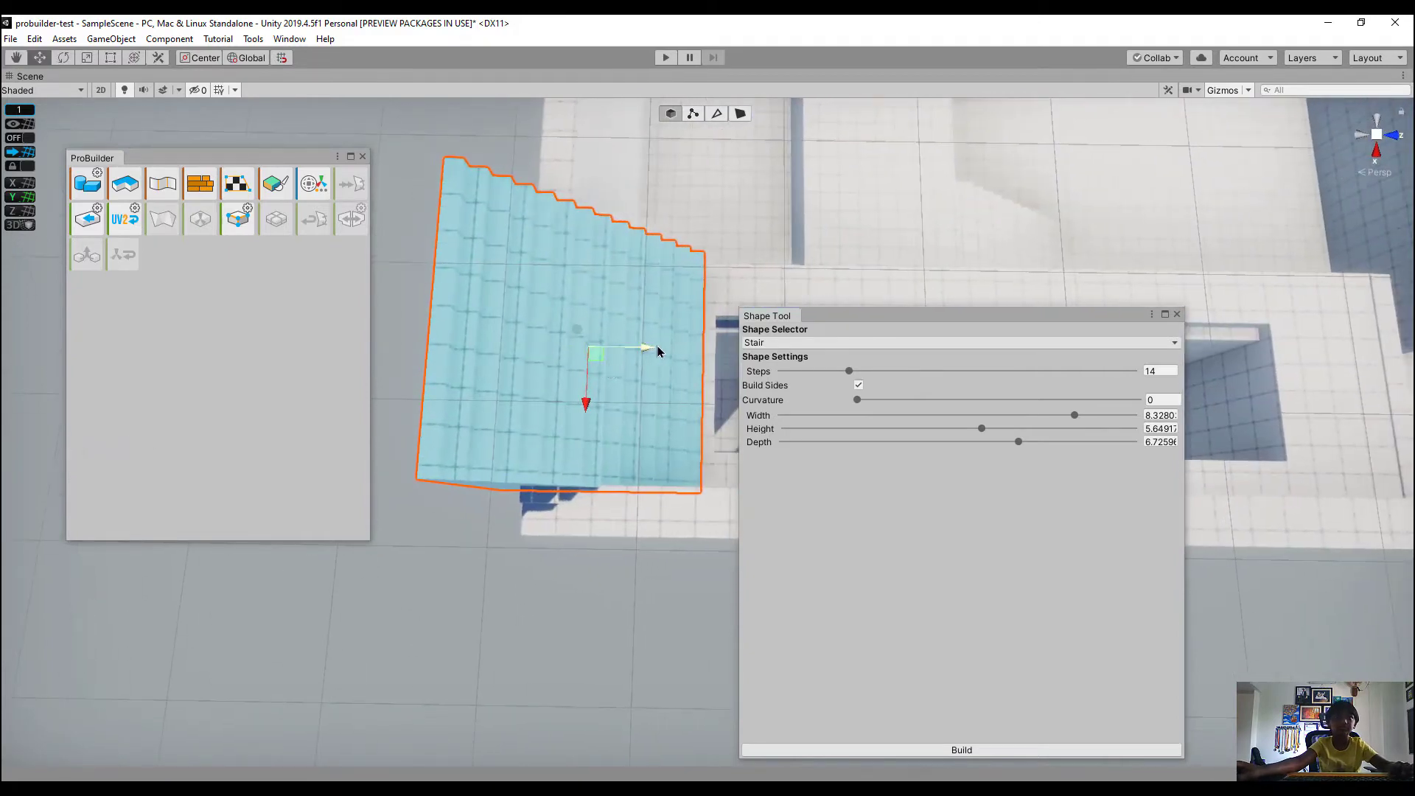
{"action": "left_click_drag", "start_coordinate": [658, 349], "coordinate": [657, 421]}
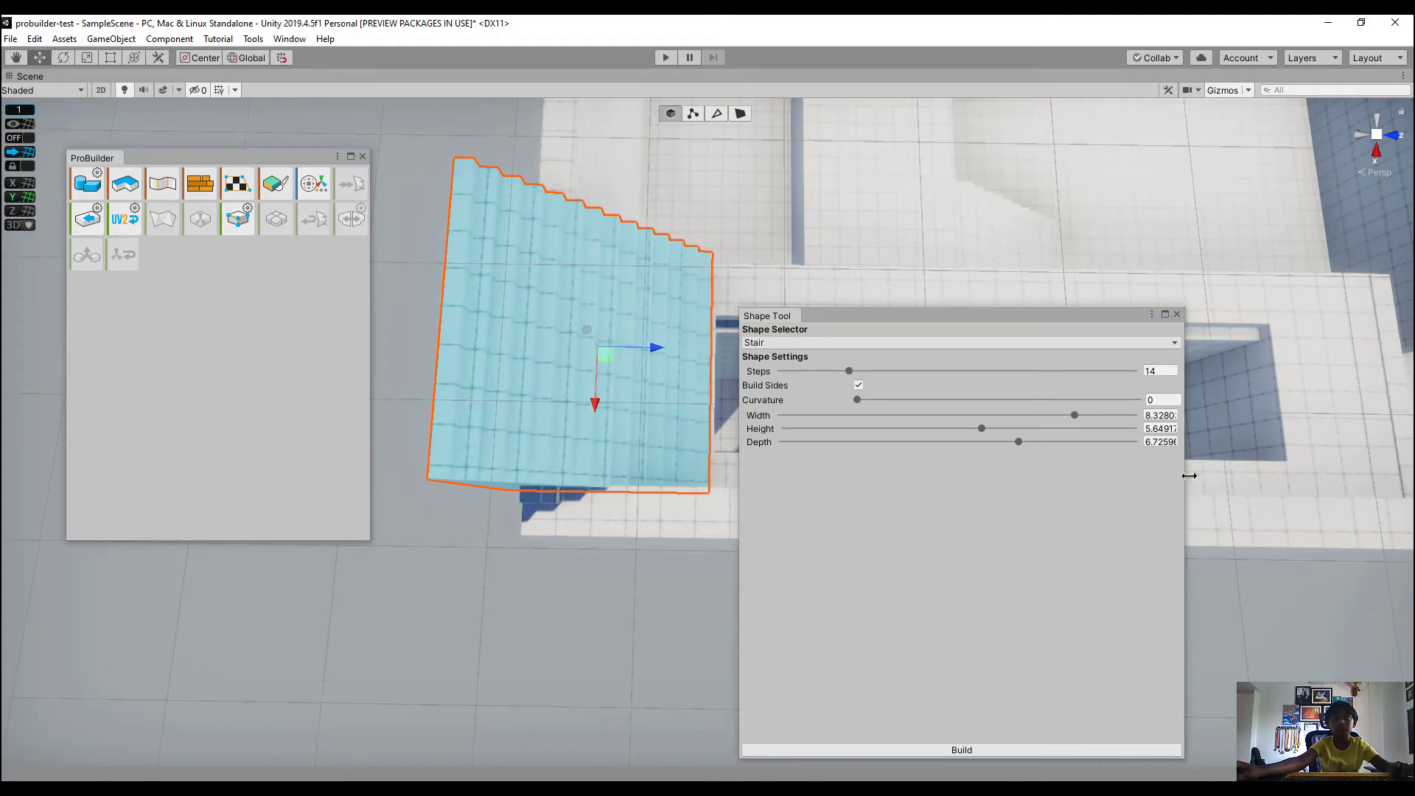
Set the stair depth to 10, build the stair, and close the Shape Tool
{"action": "left_click", "coordinate": [1016, 449]}
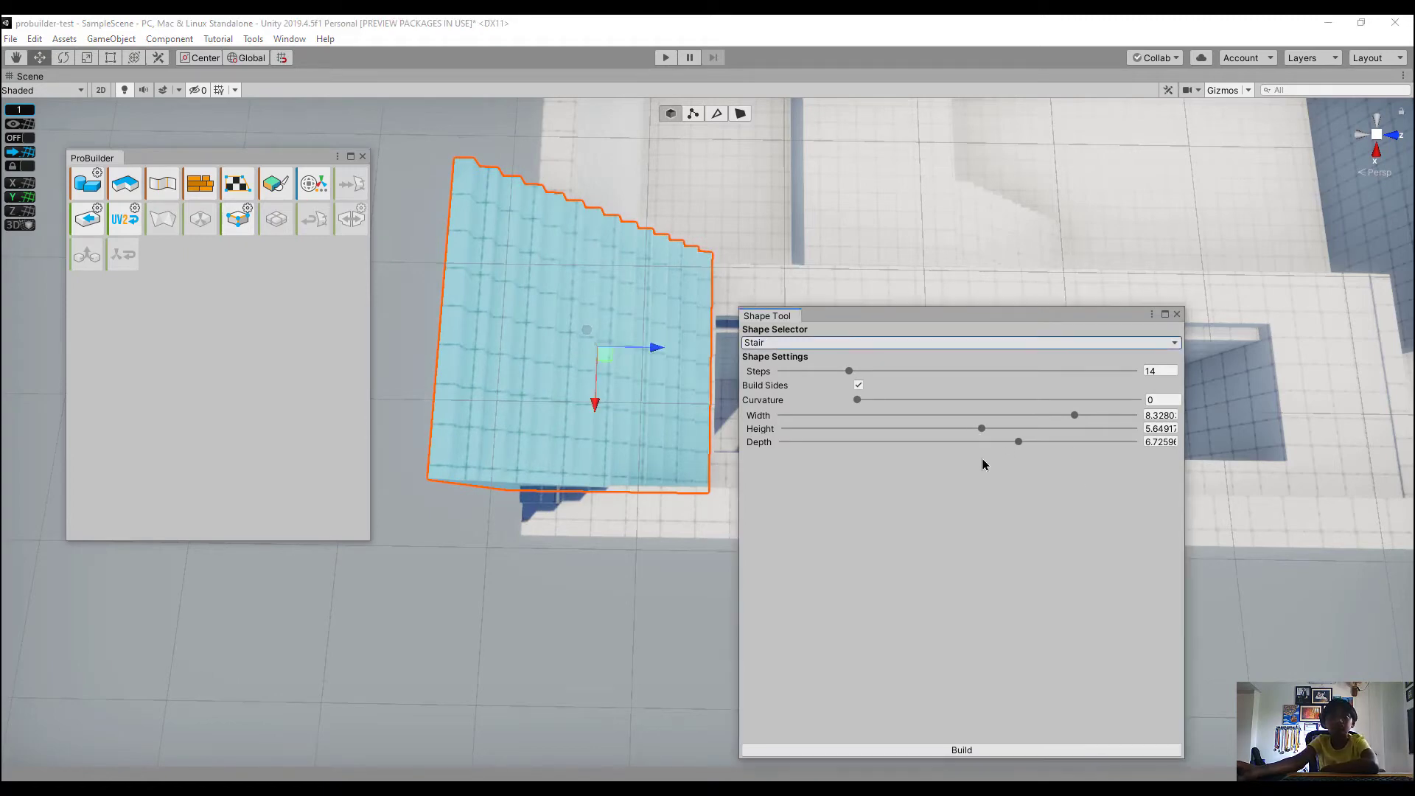
{"action": "left_click_drag", "start_coordinate": [1020, 442], "coordinate": [1150, 442]}
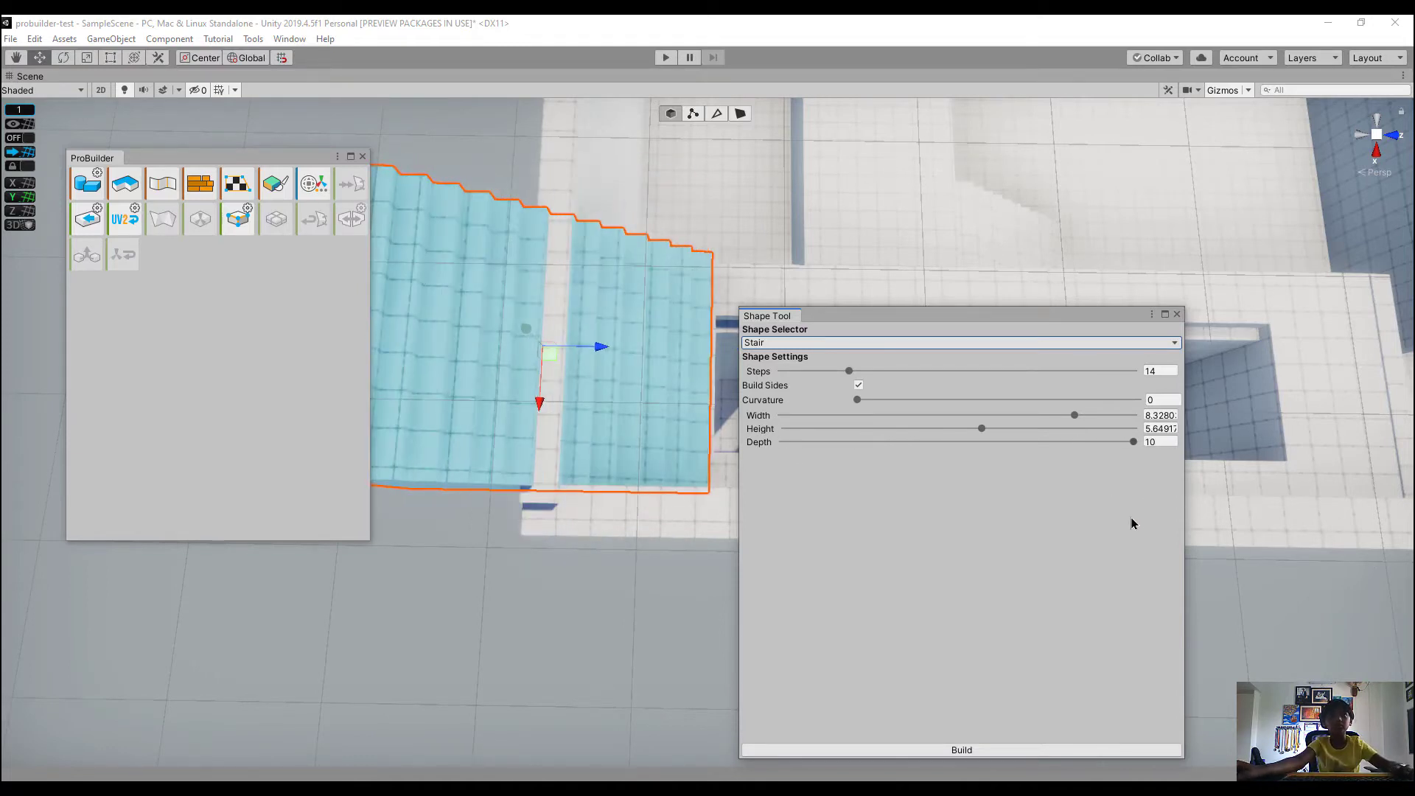
{"action": "left_click_drag", "start_coordinate": [1133, 523], "coordinate": [1161, 554]}
{"action": "left_click", "coordinate": [975, 756]}
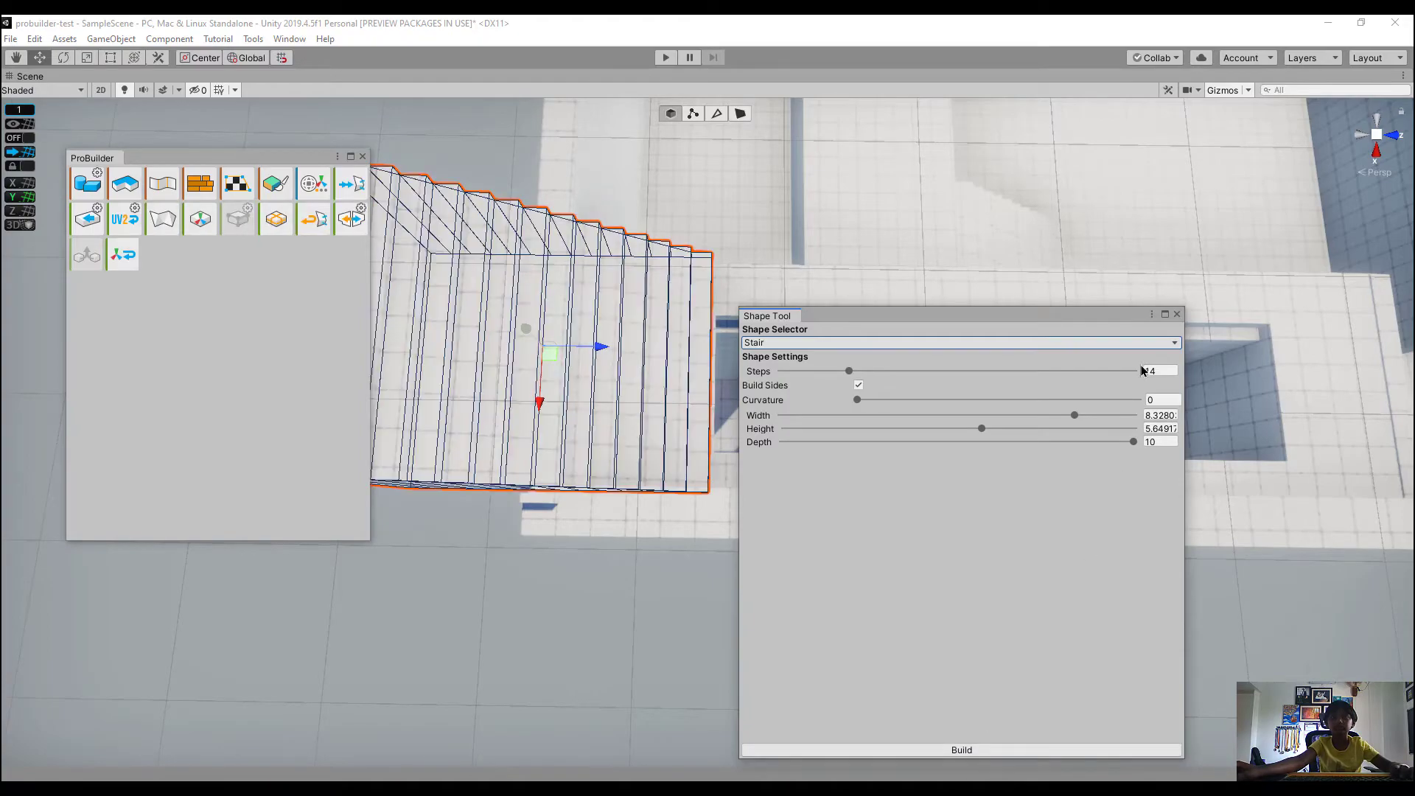
{"action": "left_click", "coordinate": [1177, 314]}
{"action": "right_click_drag", "start_coordinate": [1150, 319], "coordinate": [415, 213]}
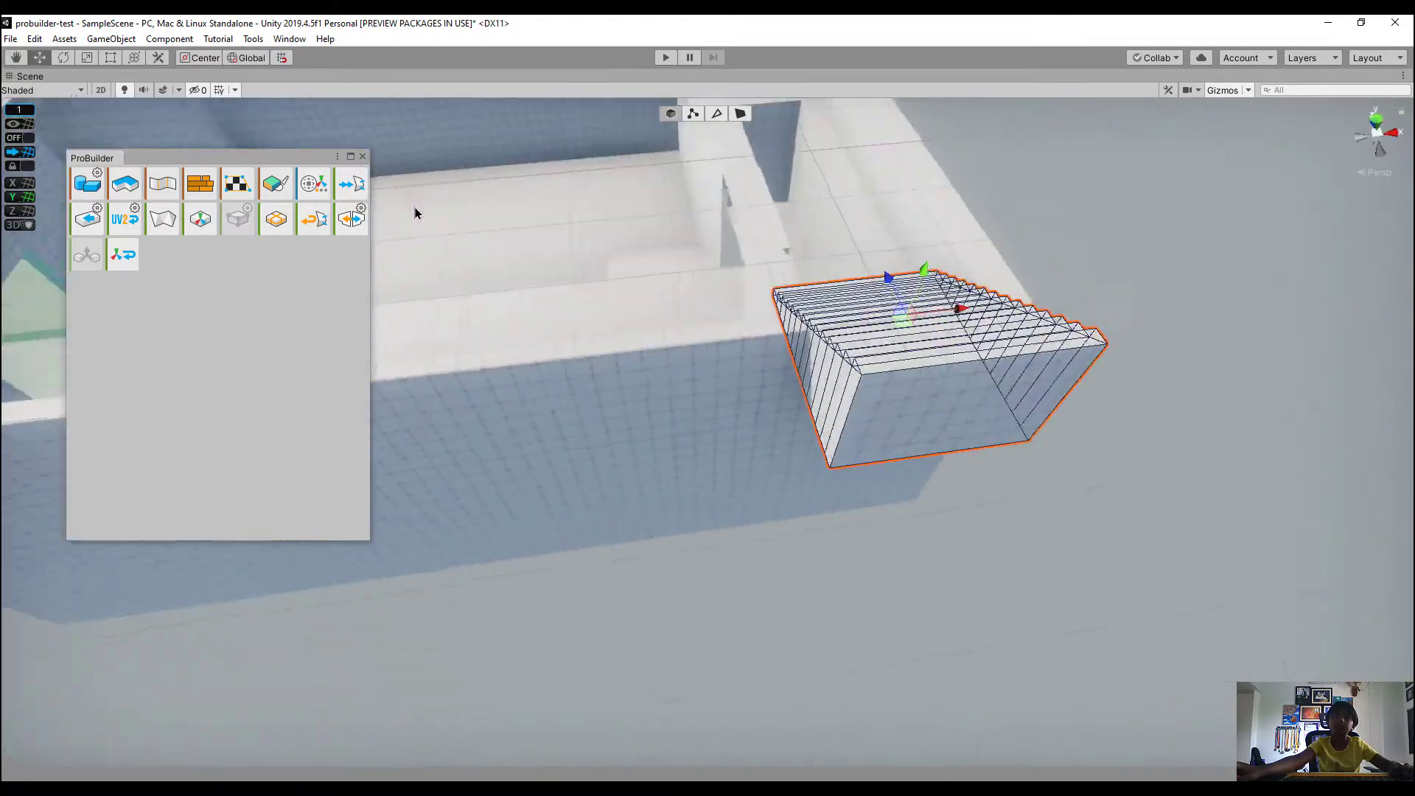
Select the large room's long outer wall face and move it outward along Z
{"action": "left_click", "coordinate": [740, 115]}
{"action": "left_click", "coordinate": [632, 401]}
{"action": "right_click_drag", "start_coordinate": [633, 401], "coordinate": [457, 379]}
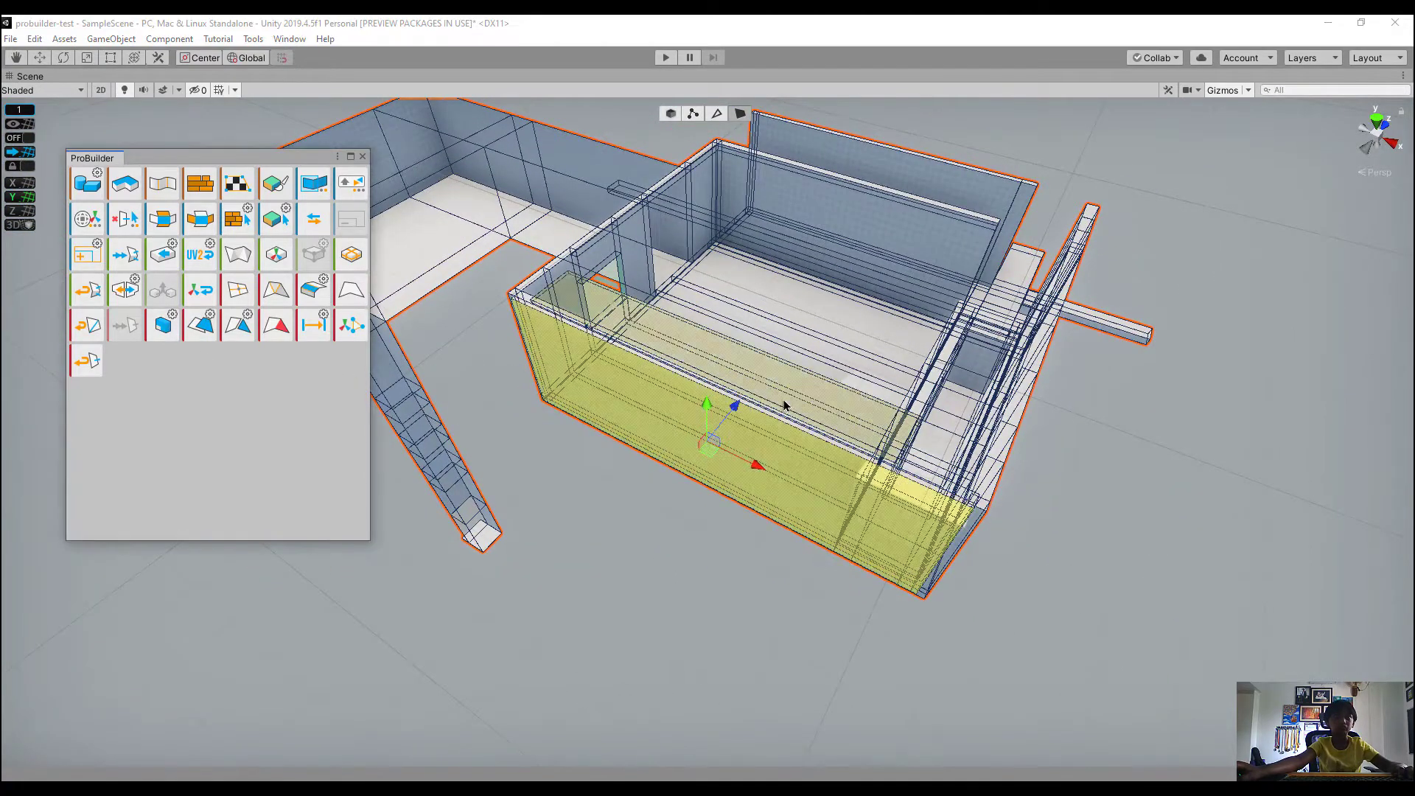
{"action": "left_click_drag", "start_coordinate": [737, 402], "coordinate": [705, 436]}
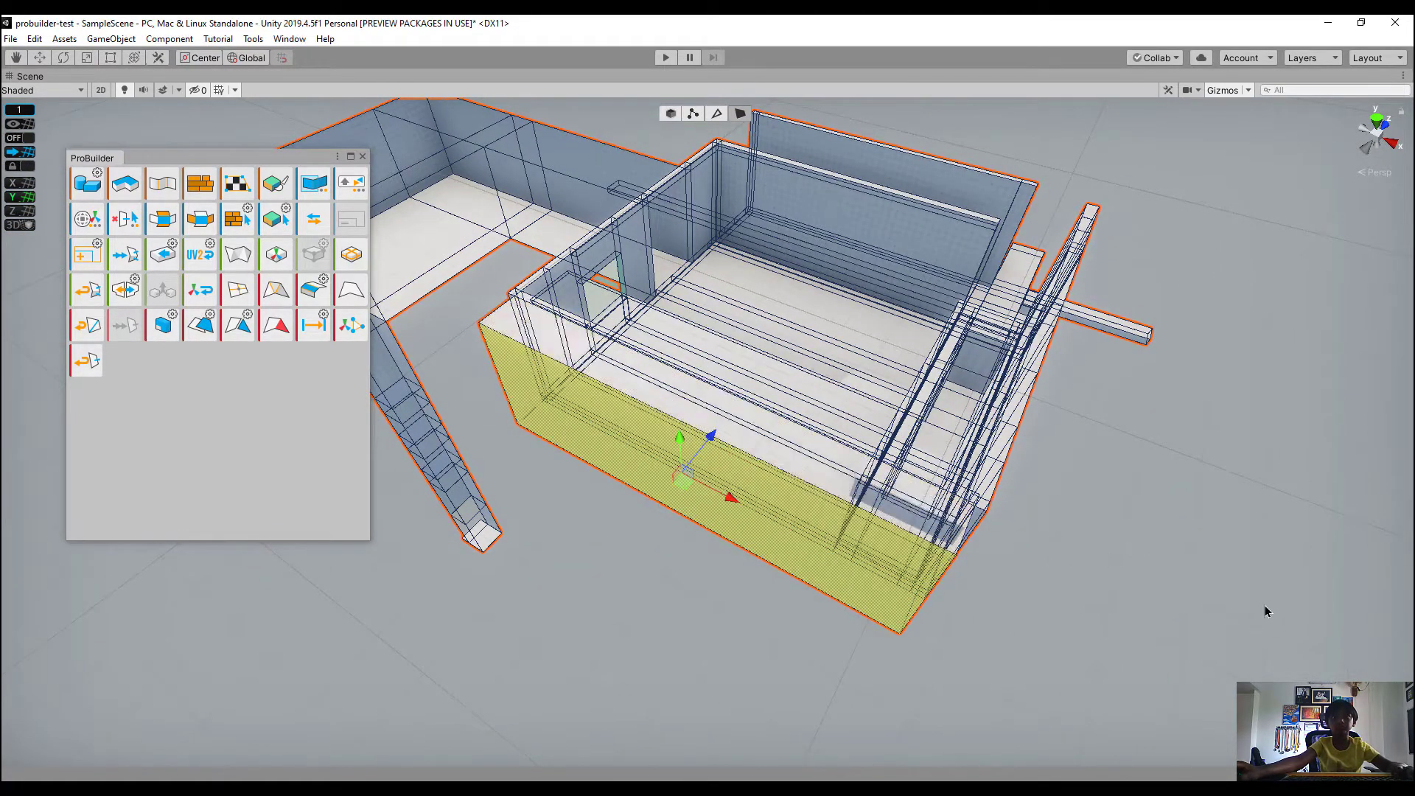
{"action": "left_click", "coordinate": [1266, 611]}
{"action": "right_click_drag", "start_coordinate": [1265, 611], "coordinate": [707, 429]}
{"action": "left_click", "coordinate": [706, 428]}
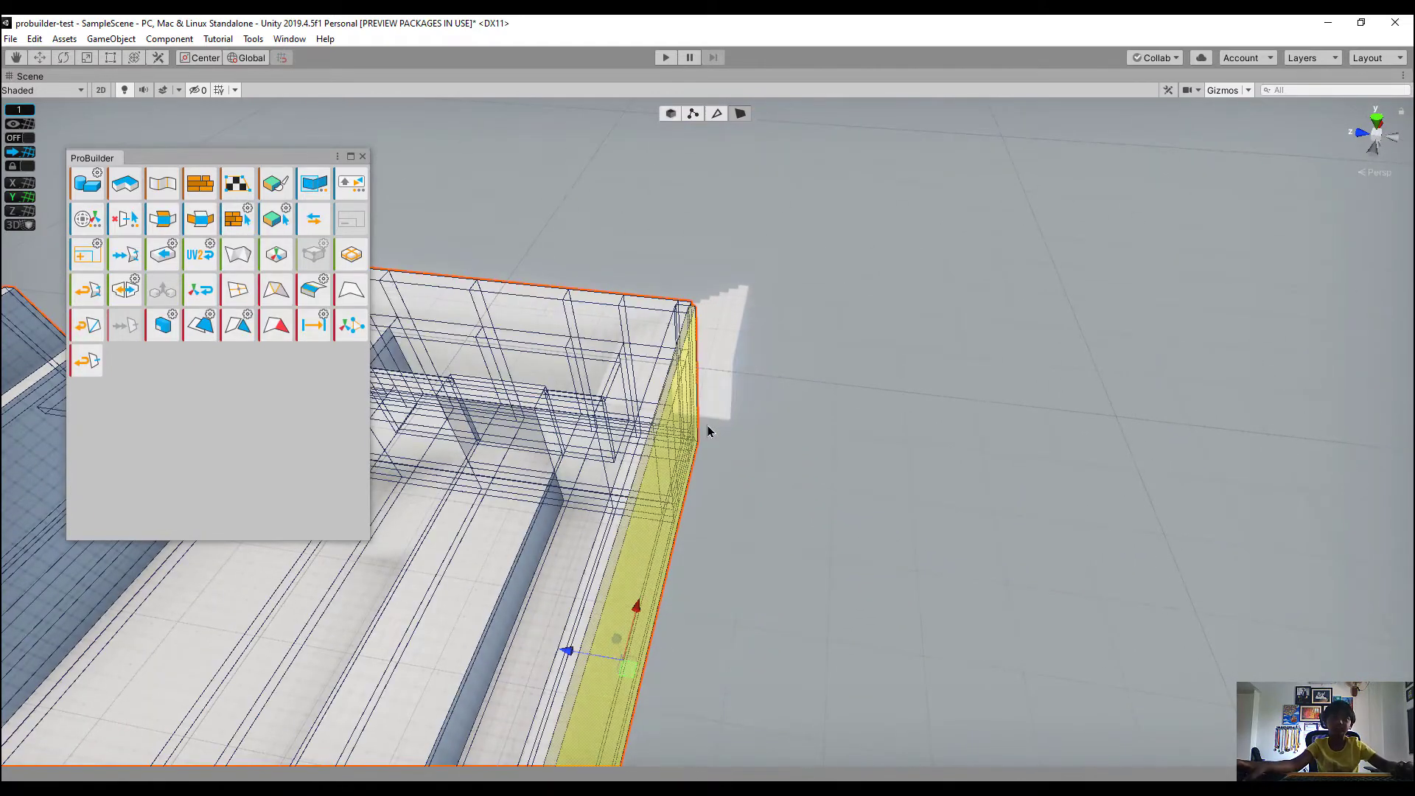
Select the stair at the outer corner and move it horizontally over the end of the raised ledge
{"action": "left_click", "coordinate": [814, 462]}
{"action": "right_click_drag", "start_coordinate": [814, 463], "coordinate": [736, 236]}
{"action": "left_click", "coordinate": [736, 236]}
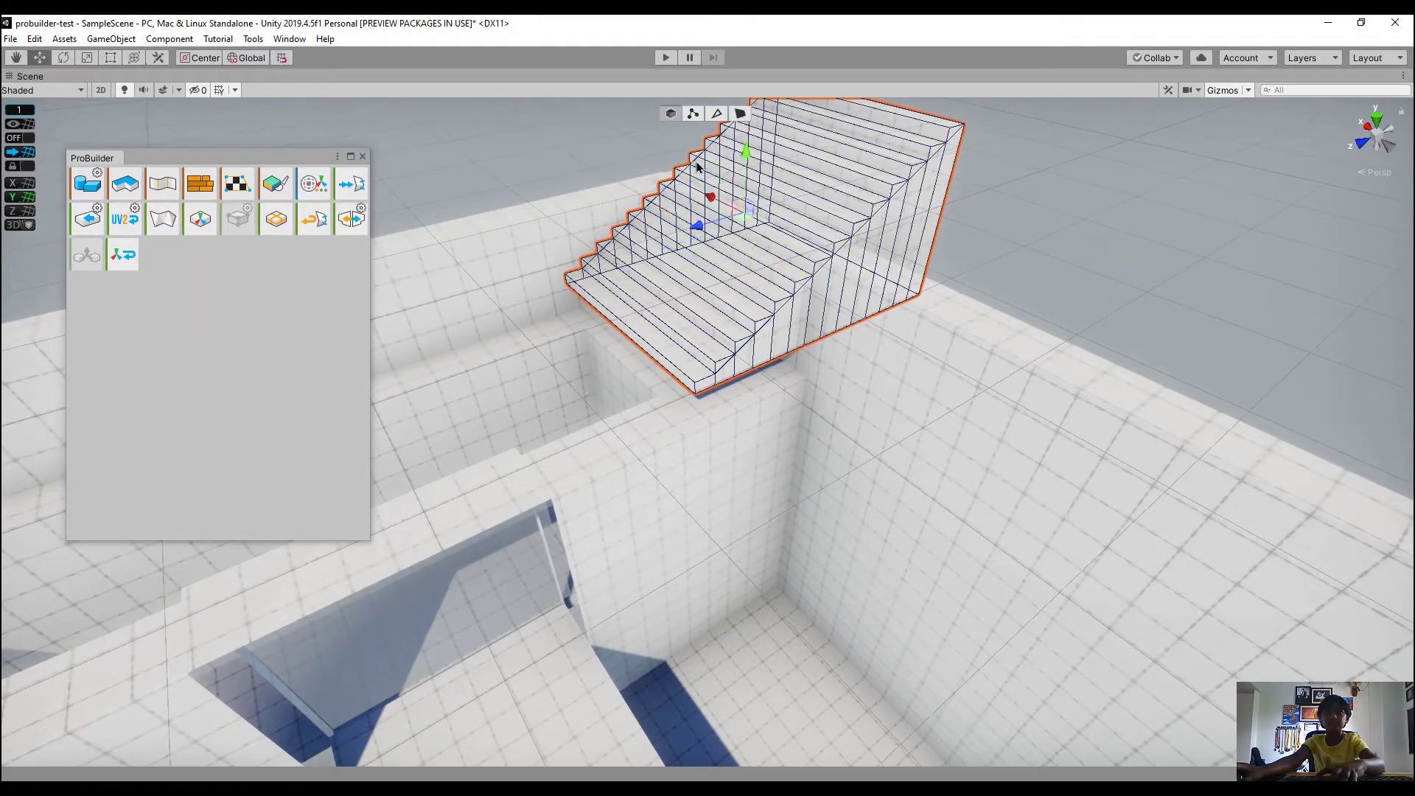
{"action": "left_click", "coordinate": [709, 267]}
{"action": "right_click_drag", "start_coordinate": [737, 268], "coordinate": [767, 284]}
{"action": "left_click", "coordinate": [786, 311]}
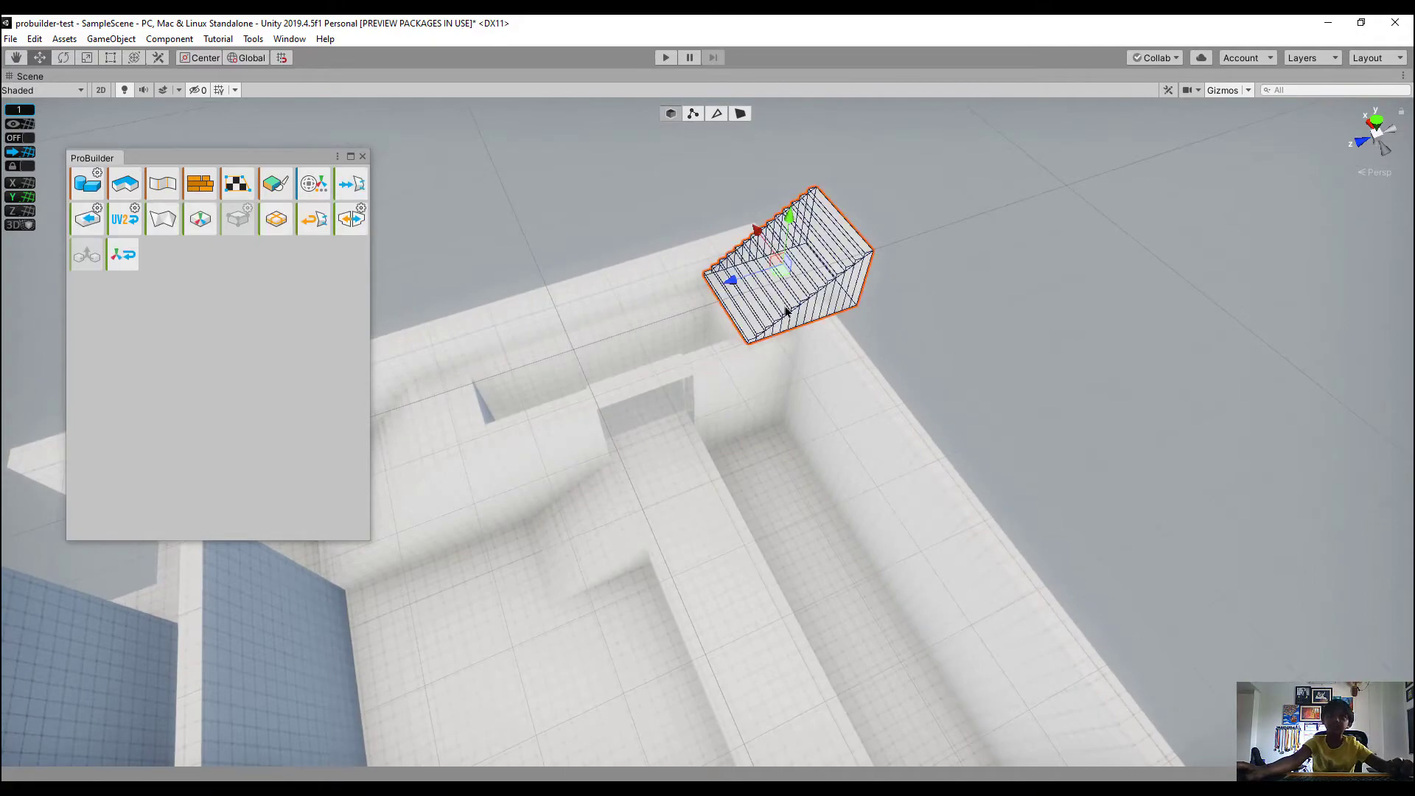
{"action": "left_click_drag", "start_coordinate": [780, 272], "coordinate": [717, 527]}
{"action": "right_click_drag", "start_coordinate": [850, 530], "coordinate": [650, 319]}
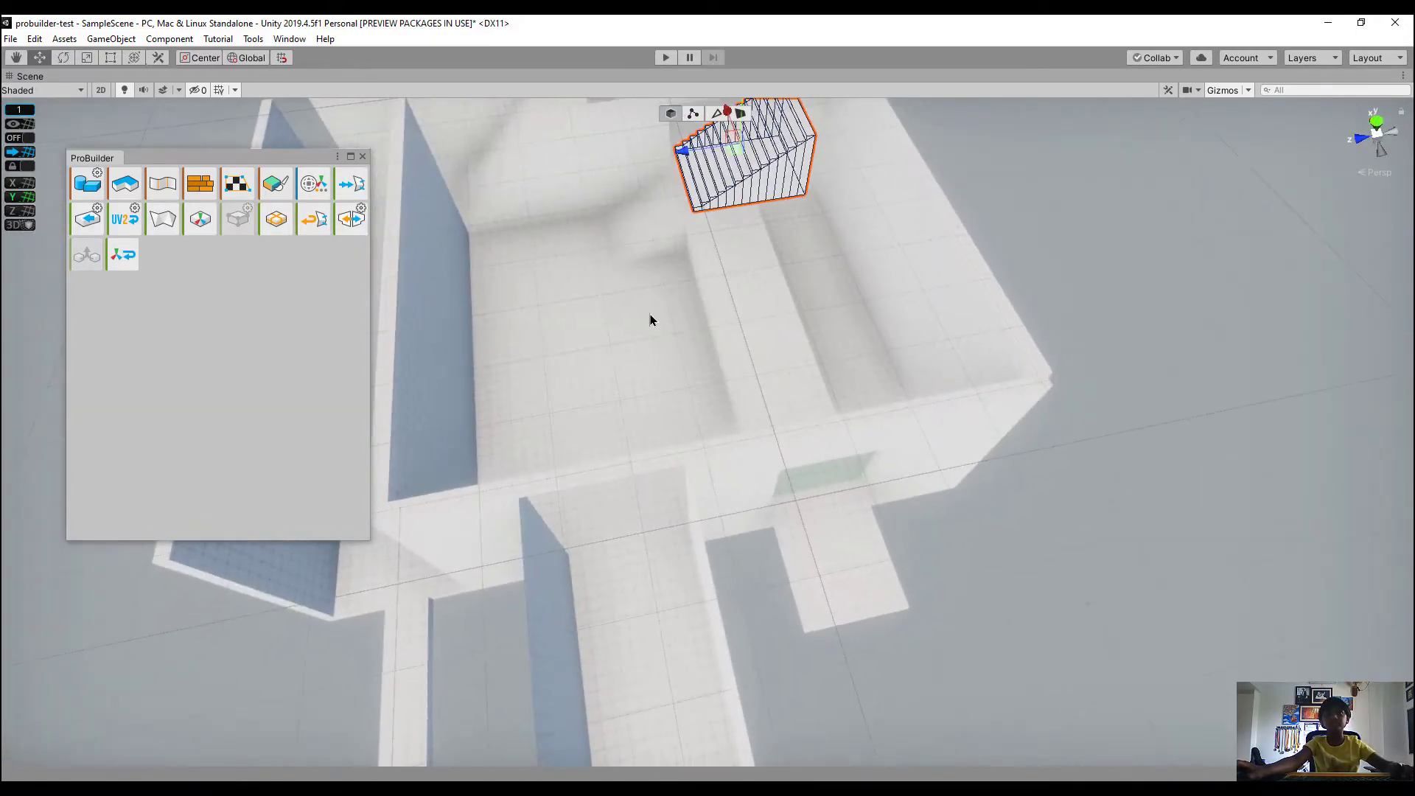
{"action": "mouse_move", "coordinate": [733, 161]}
{"action": "left_mouse_down"}
{"action": "mouse_move", "coordinate": [669, 259]}
{"action": "mouse_move", "coordinate": [665, 372]}
{"action": "left_mouse_up"}
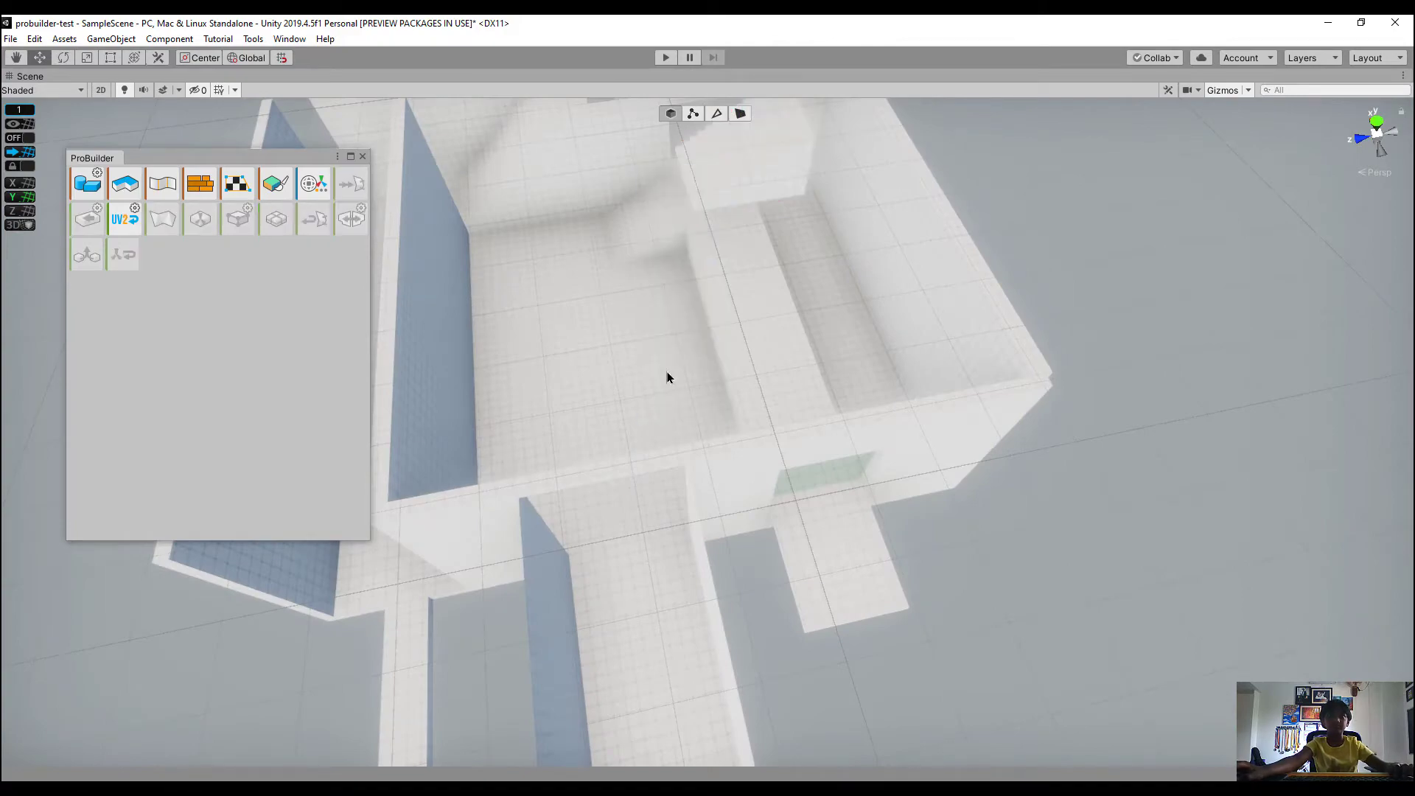
Move the stair over the large room's floor and rotate it about its vertical axis
{"action": "right_click_drag", "start_coordinate": [666, 371], "coordinate": [704, 268]}
{"action": "left_click", "coordinate": [726, 300]}
{"action": "left_click_drag", "start_coordinate": [713, 291], "coordinate": [471, 493]}
{"action": "right_click_drag", "start_coordinate": [472, 494], "coordinate": [765, 389]}
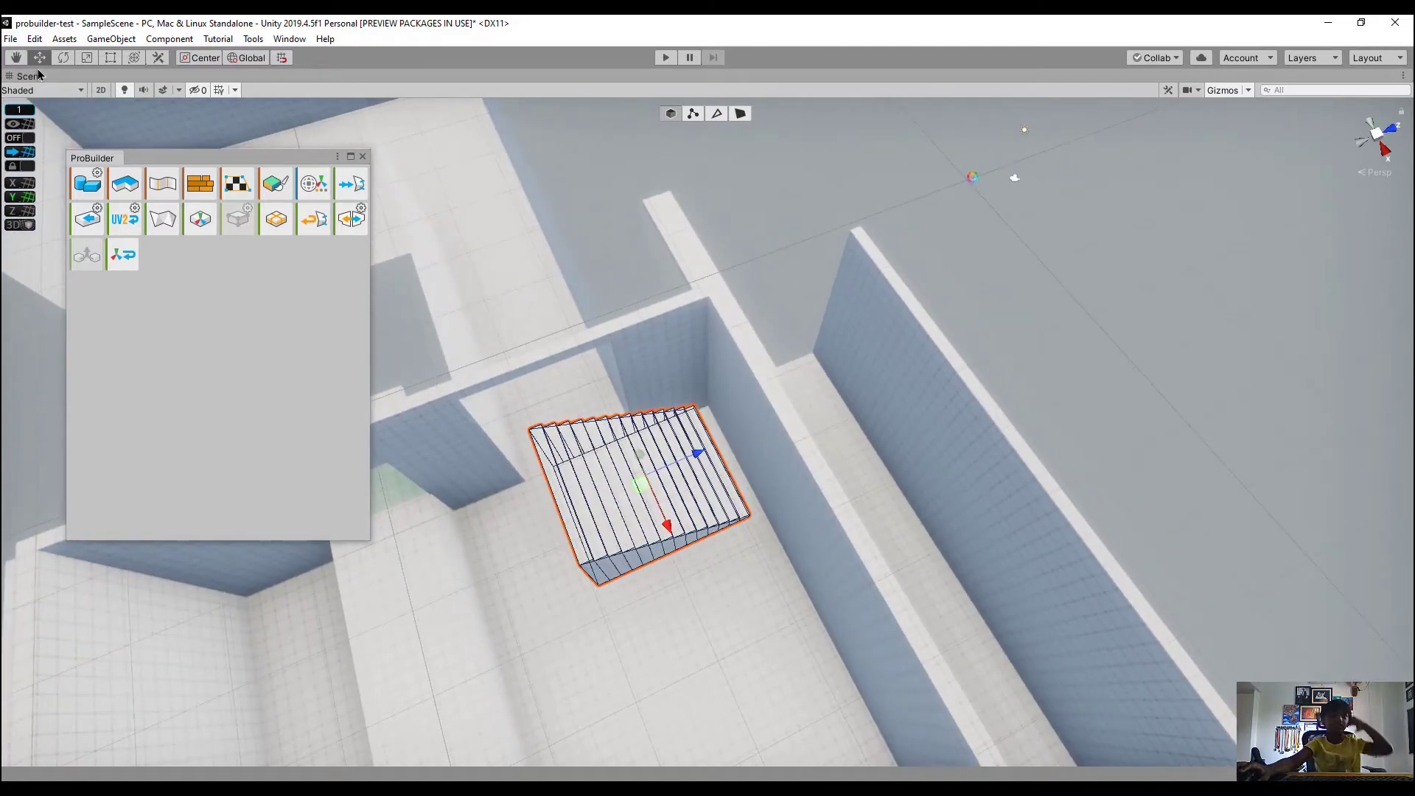
{"action": "left_click", "coordinate": [62, 62]}
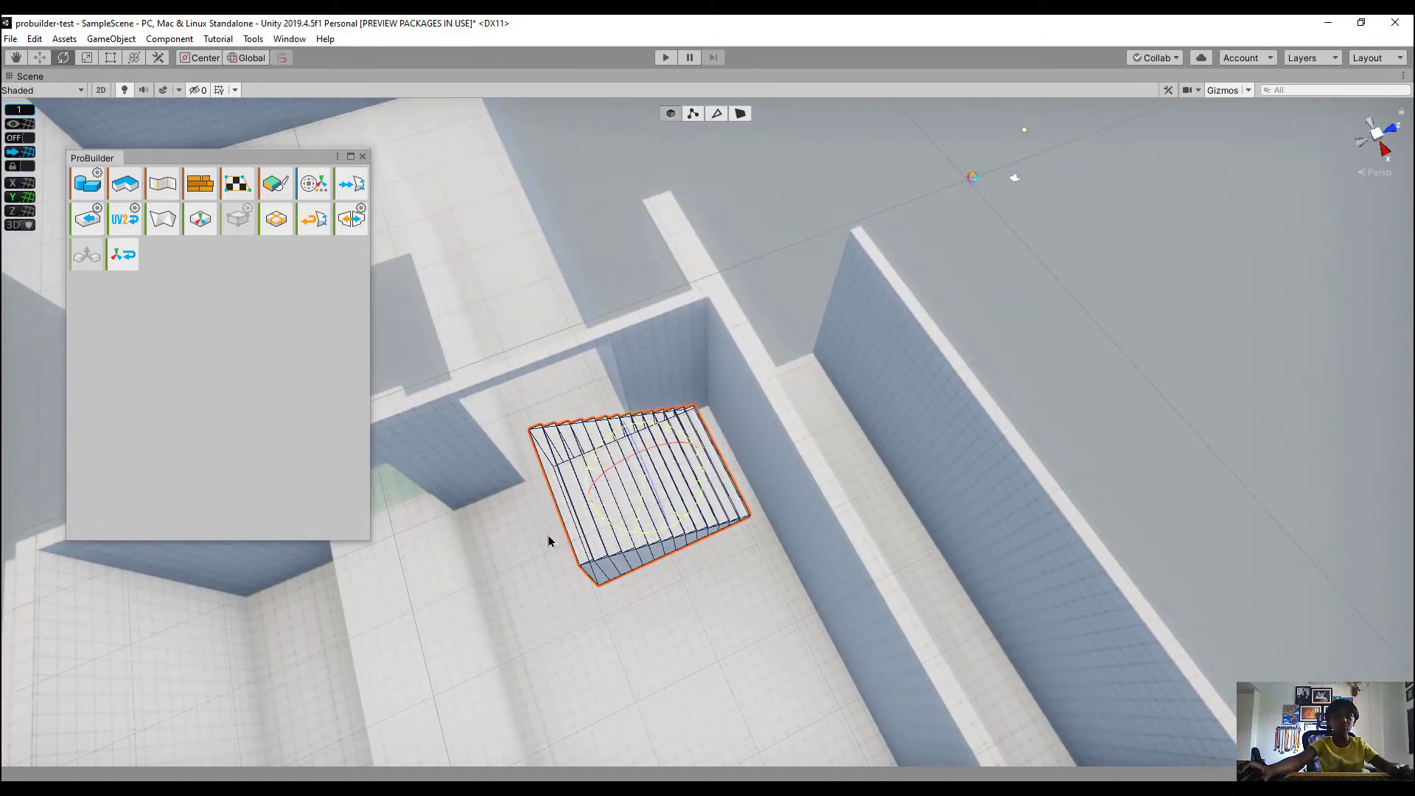
{"action": "left_click_drag", "start_coordinate": [548, 542], "coordinate": [436, 590]}
Move the rotated stair across the ledge towards the narrow trench beside the green glass doorway
{"action": "left_click", "coordinate": [37, 59]}
{"action": "right_click_drag", "start_coordinate": [860, 392], "coordinate": [810, 273]}
{"action": "left_click_drag", "start_coordinate": [950, 332], "coordinate": [542, 297]}
{"action": "mouse_move", "coordinate": [562, 346]}
{"action": "left_mouse_down"}
{"action": "mouse_move", "coordinate": [634, 583]}
{"action": "mouse_move", "coordinate": [579, 546]}
{"action": "mouse_move", "coordinate": [552, 323]}
{"action": "left_mouse_up"}
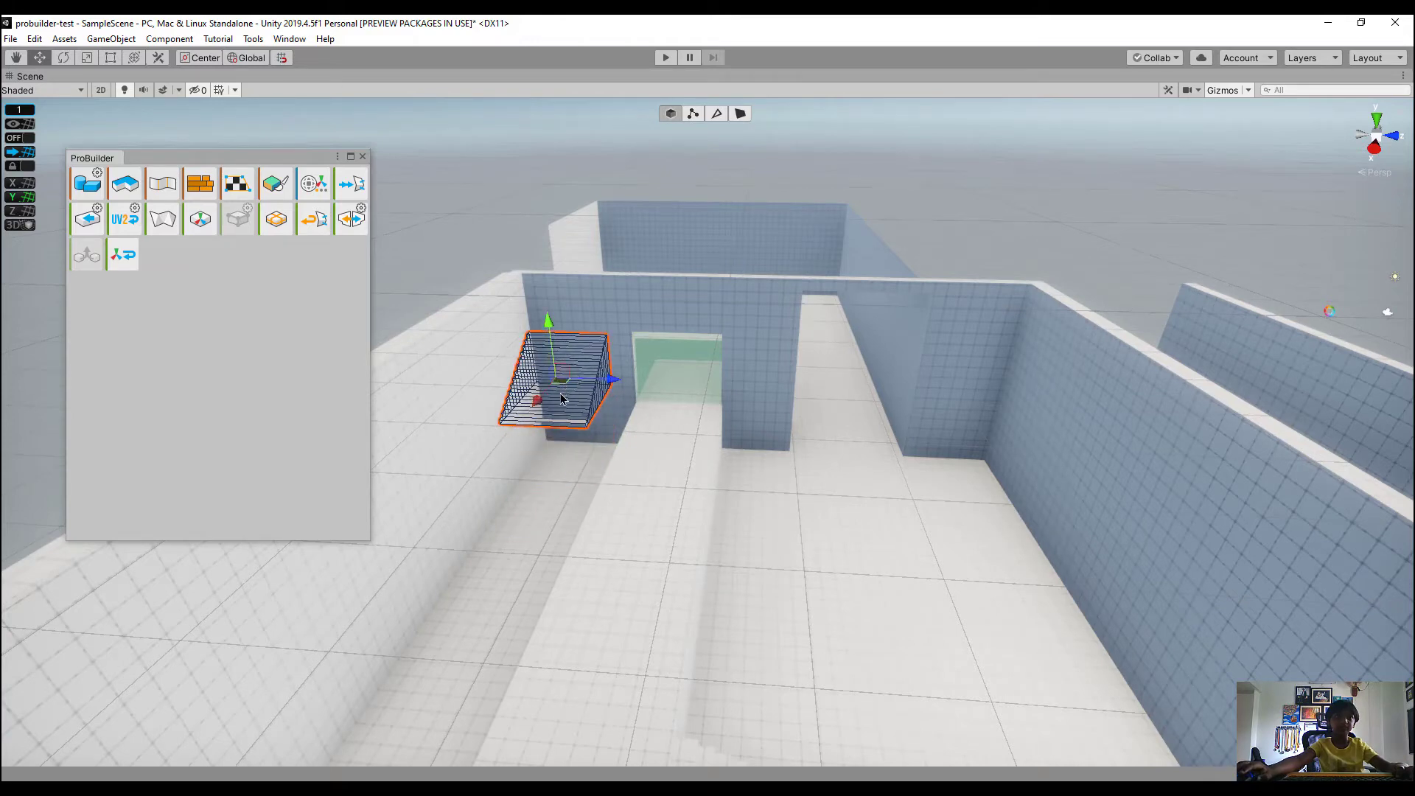
{"action": "left_click_drag", "start_coordinate": [561, 399], "coordinate": [527, 508]}
Lower the stair into the narrow trench and shift it along X near the blue end wall
{"action": "right_click_drag", "start_coordinate": [575, 490], "coordinate": [628, 475]}
{"action": "key", "text": "a"}
{"action": "key", "text": "w"}
{"action": "left_click_drag", "start_coordinate": [675, 437], "coordinate": [664, 442]}
{"action": "left_click_drag", "start_coordinate": [603, 392], "coordinate": [221, 480]}
{"action": "scroll", "coordinate": [818, 443], "scroll_direction": "down", "scroll_amount": 6}
{"action": "left_click_drag", "start_coordinate": [720, 463], "coordinate": [825, 497]}
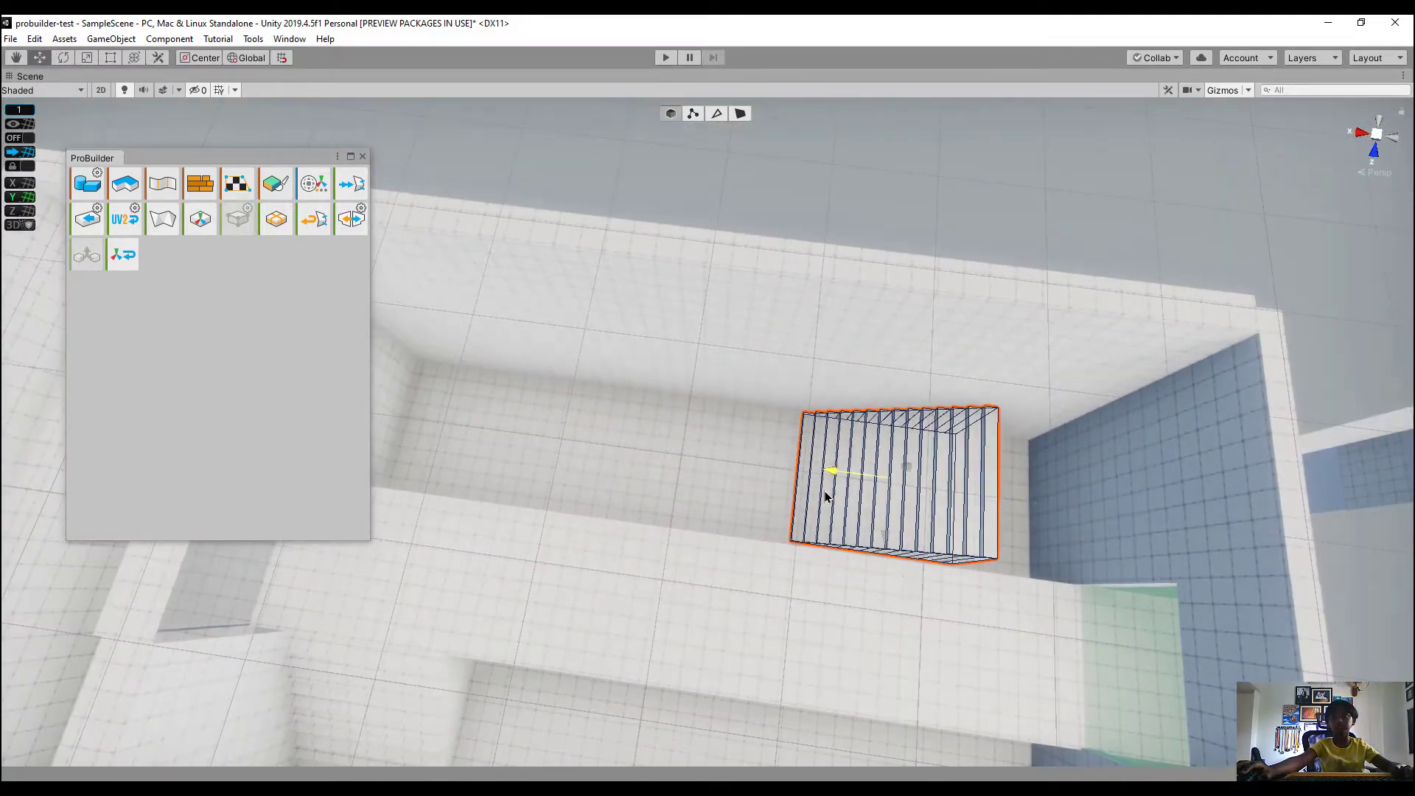
Delete the misaligned stair in the trench, start a new Stair shape, and restore the full editor layout
{"action": "key", "text": "Delete"}
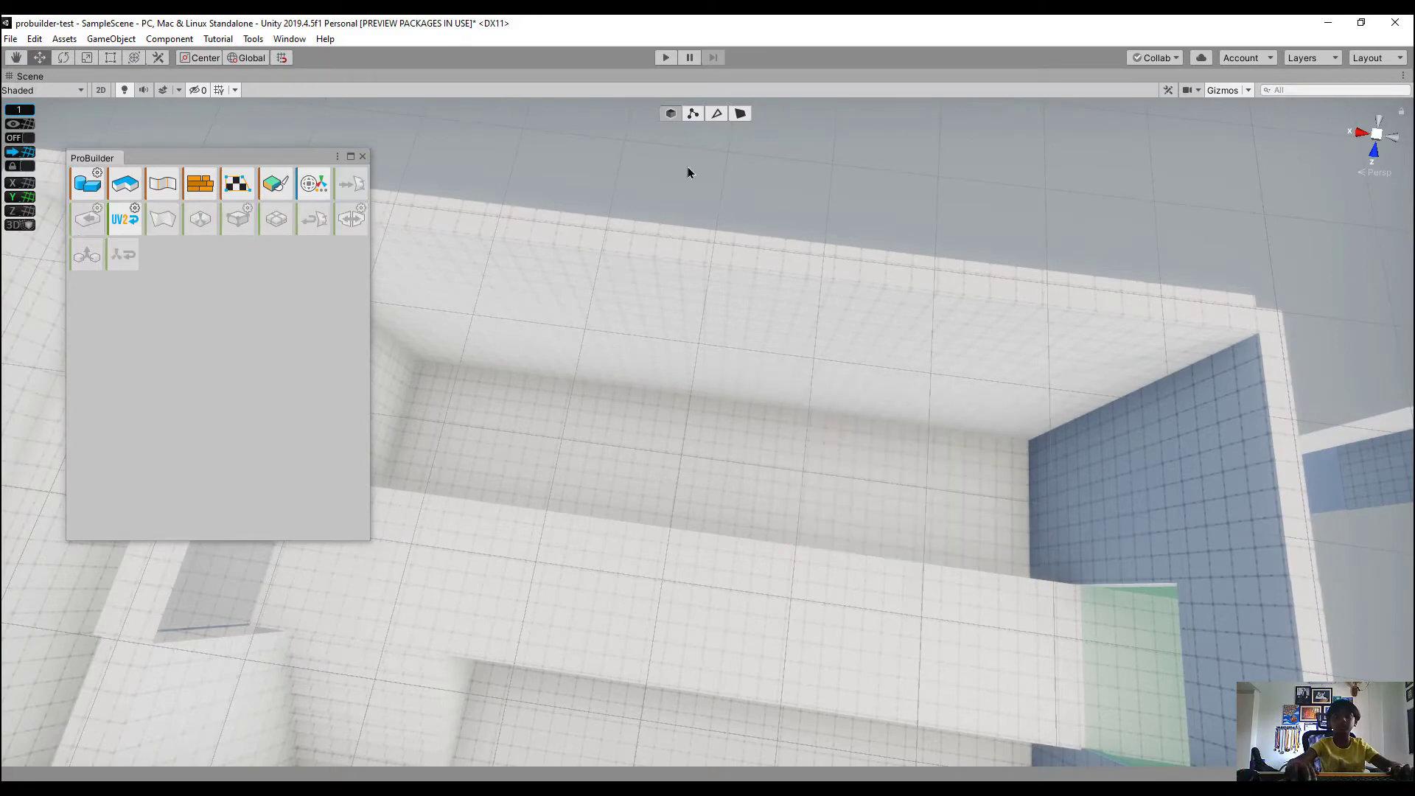
{"action": "left_click", "coordinate": [87, 183]}
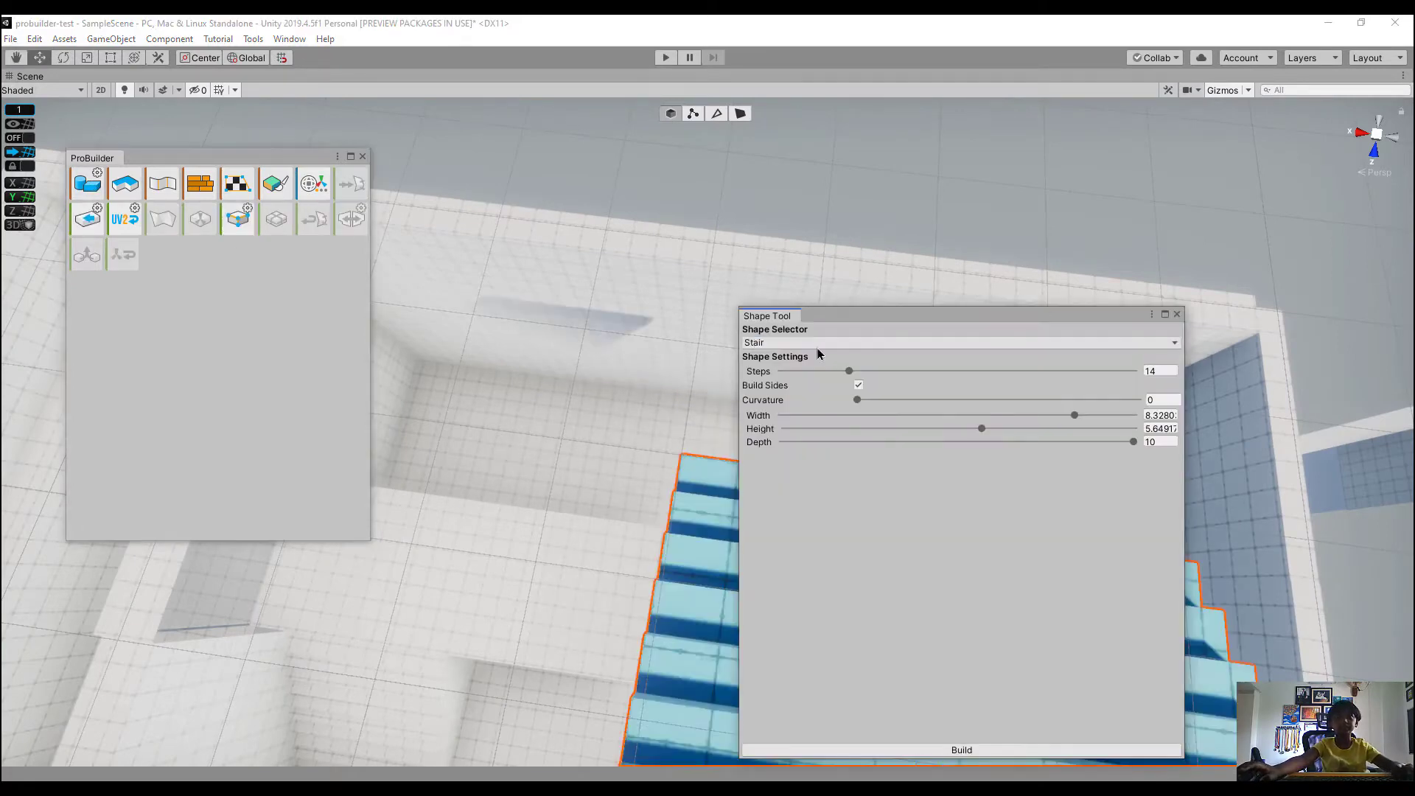
{"action": "right_click_drag", "start_coordinate": [641, 324], "coordinate": [251, 297]}
{"action": "key", "text": "w"}
{"action": "key", "text": "shift+space"}
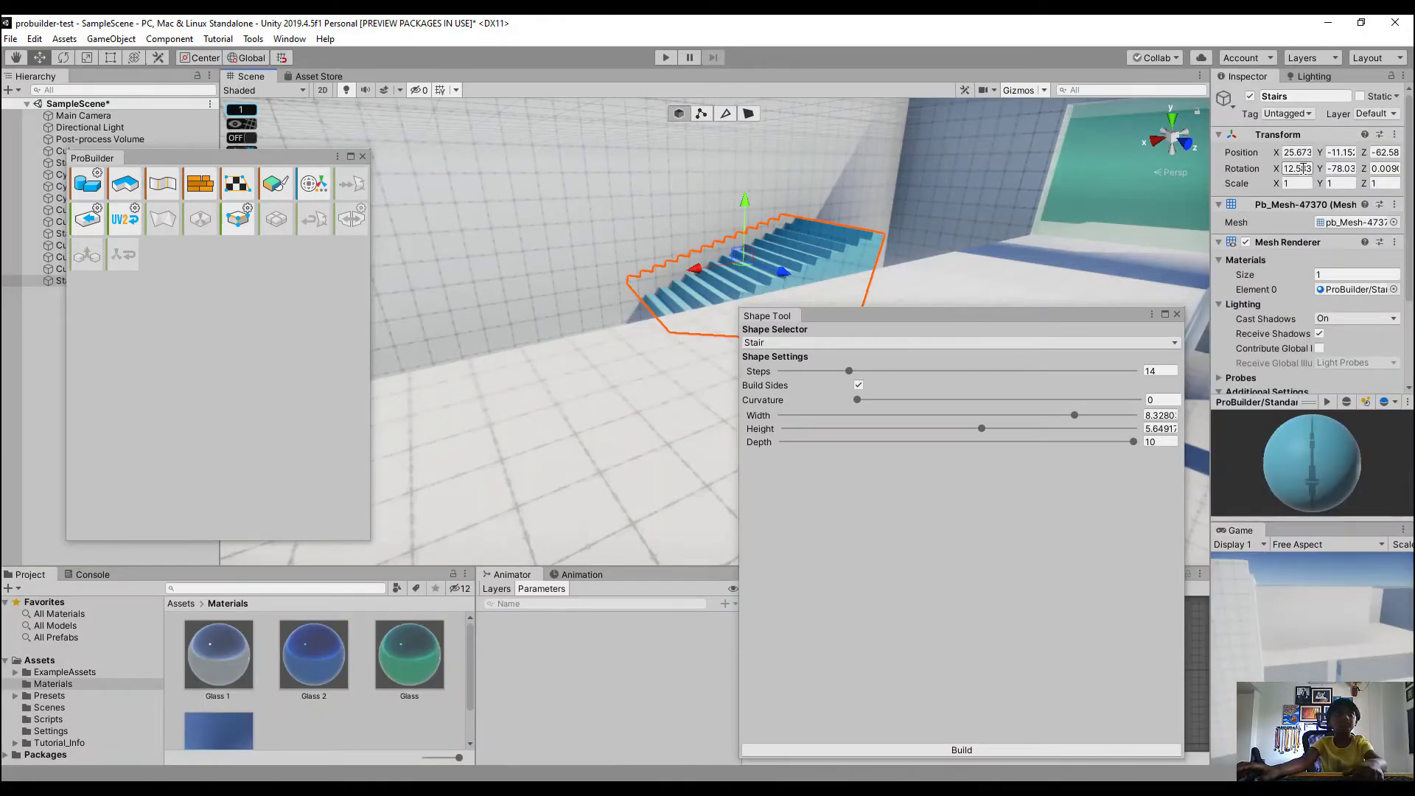
Set the new stair preview's rotation to 0 on the X, Y and Z axes
{"action": "type", "text": "0"}
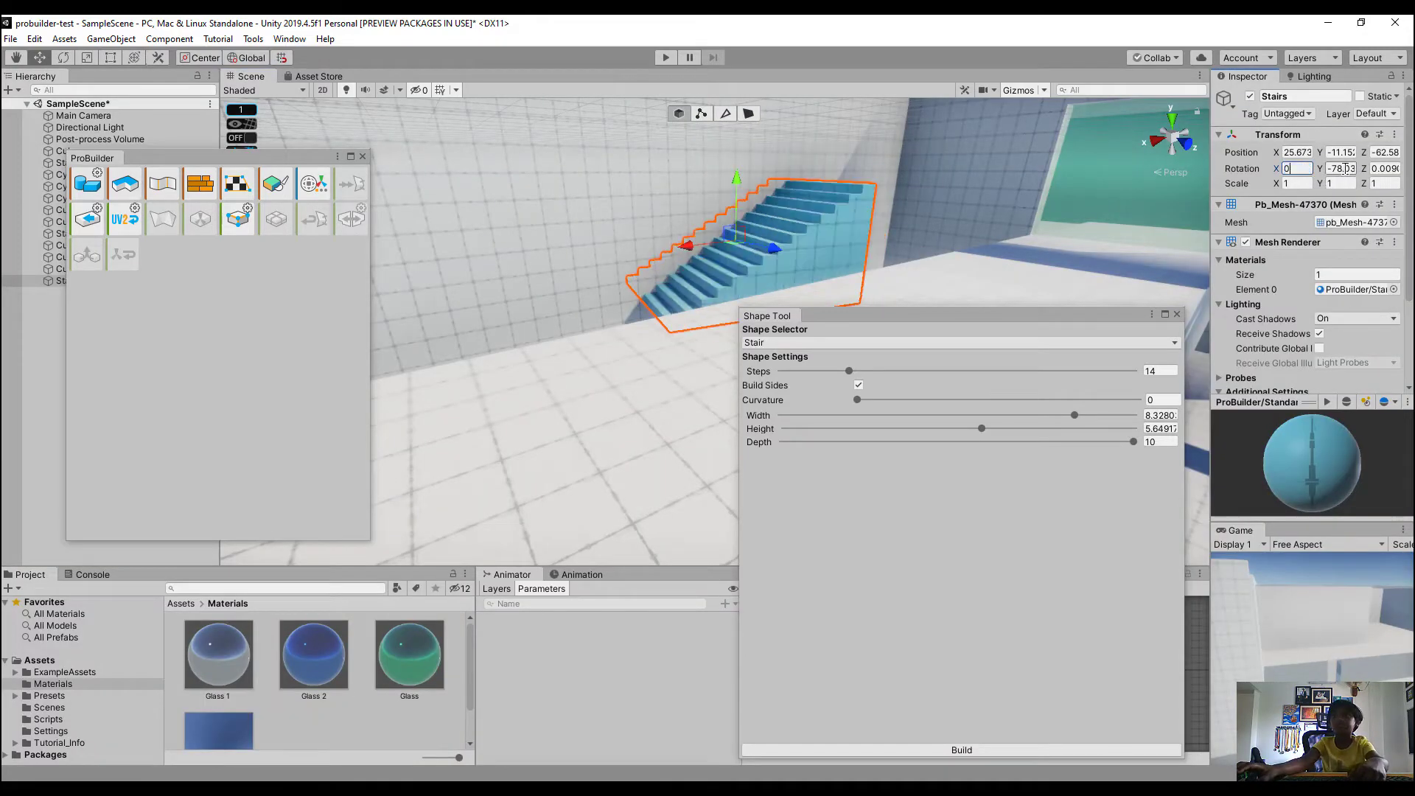
{"action": "key", "text": "Tab"}
{"action": "type", "text": "0"}
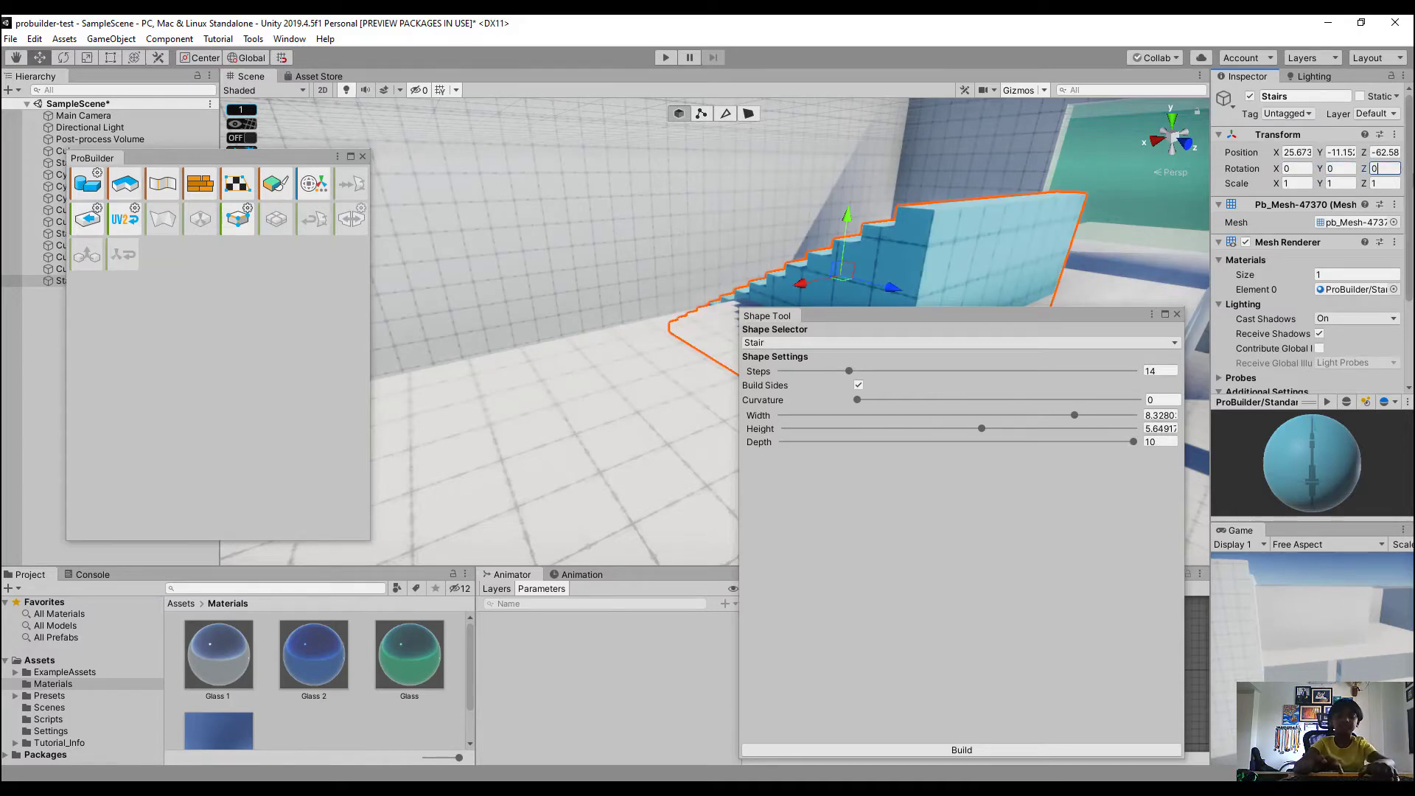
Try a Z rotation of 90 and Y rotations of 90 and 180 on the stair preview, resetting each to 0
{"action": "type", "text": "90"}
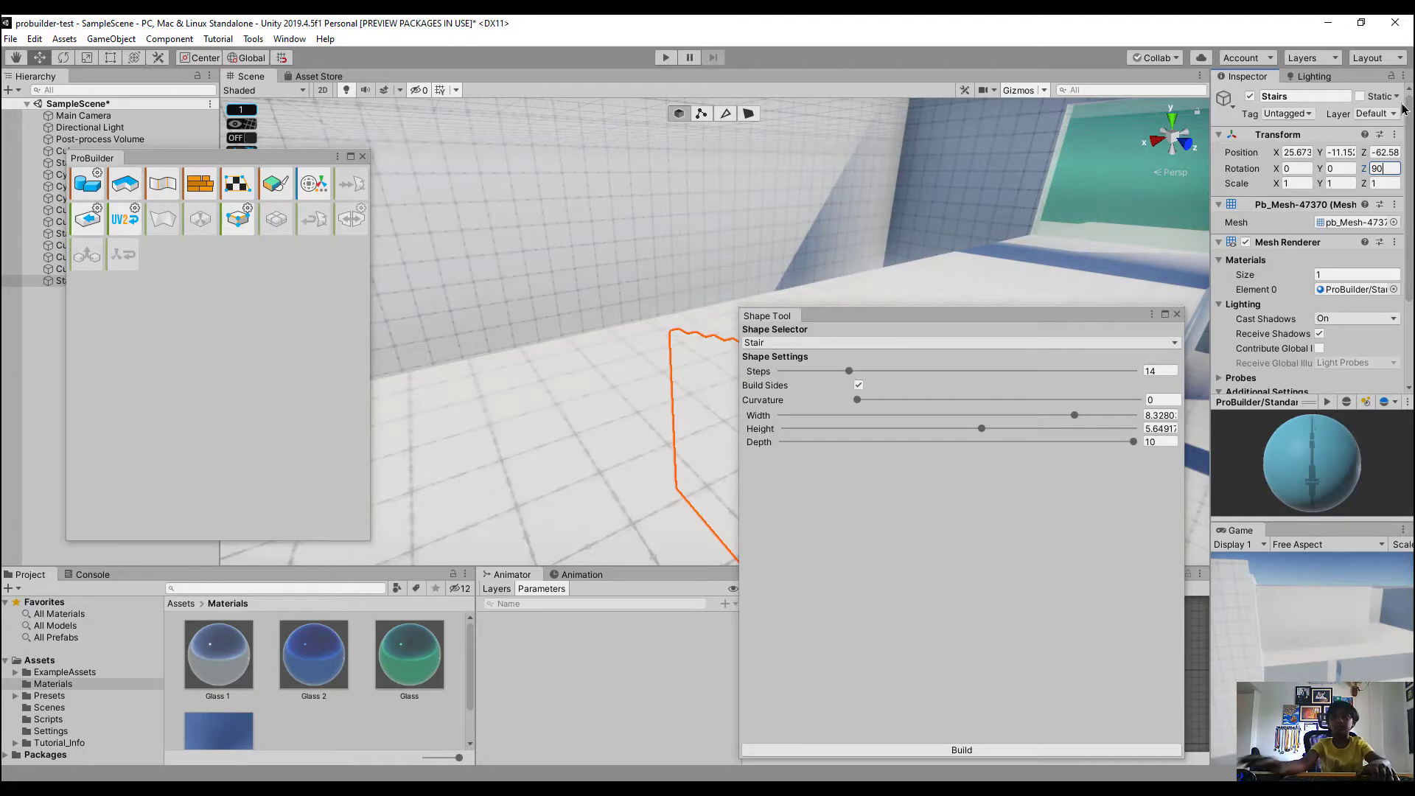
{"action": "key", "text": "BackSpace"}
{"action": "key", "text": "BackSpace"}
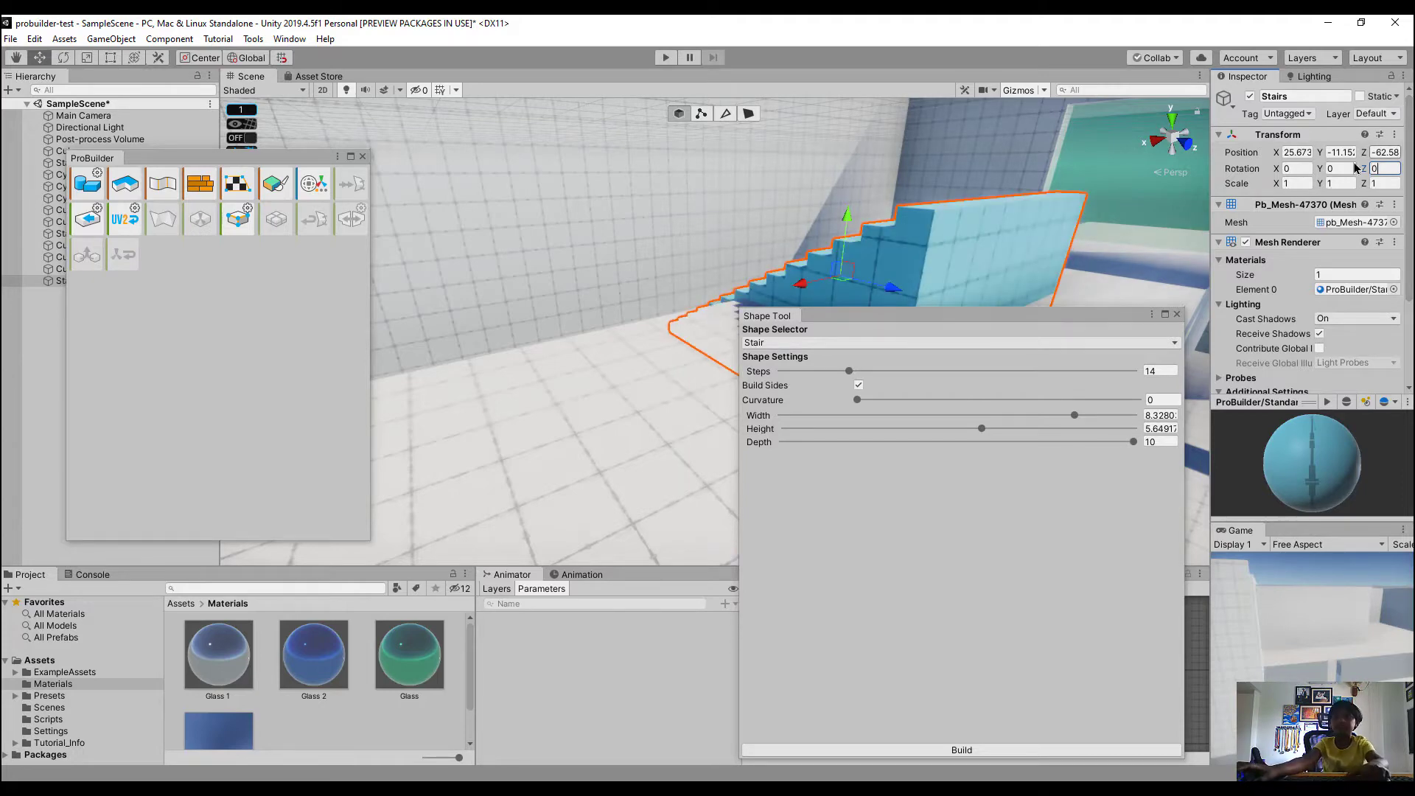
{"action": "type", "text": "90"}
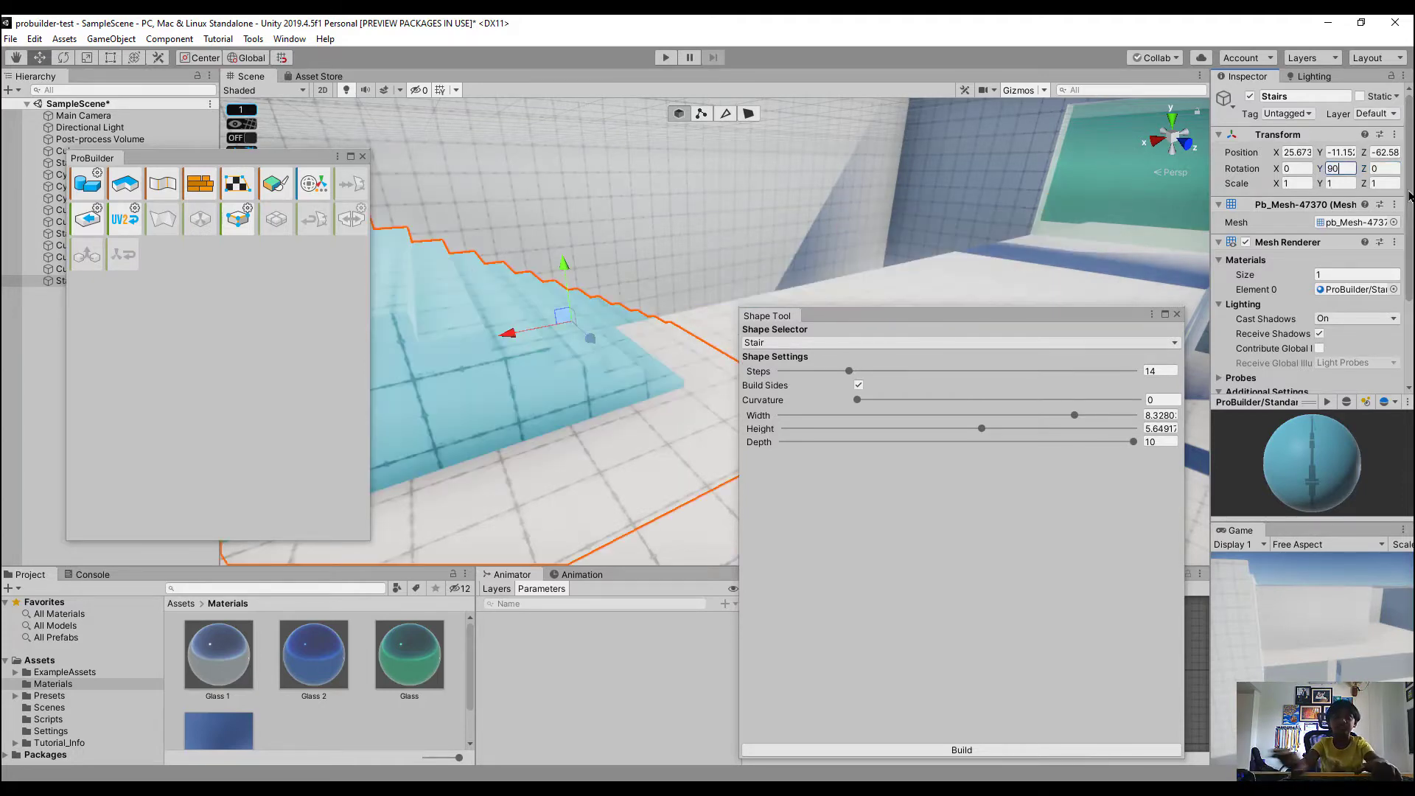
{"action": "key", "text": "BackSpace"}
{"action": "key", "text": "BackSpace"}
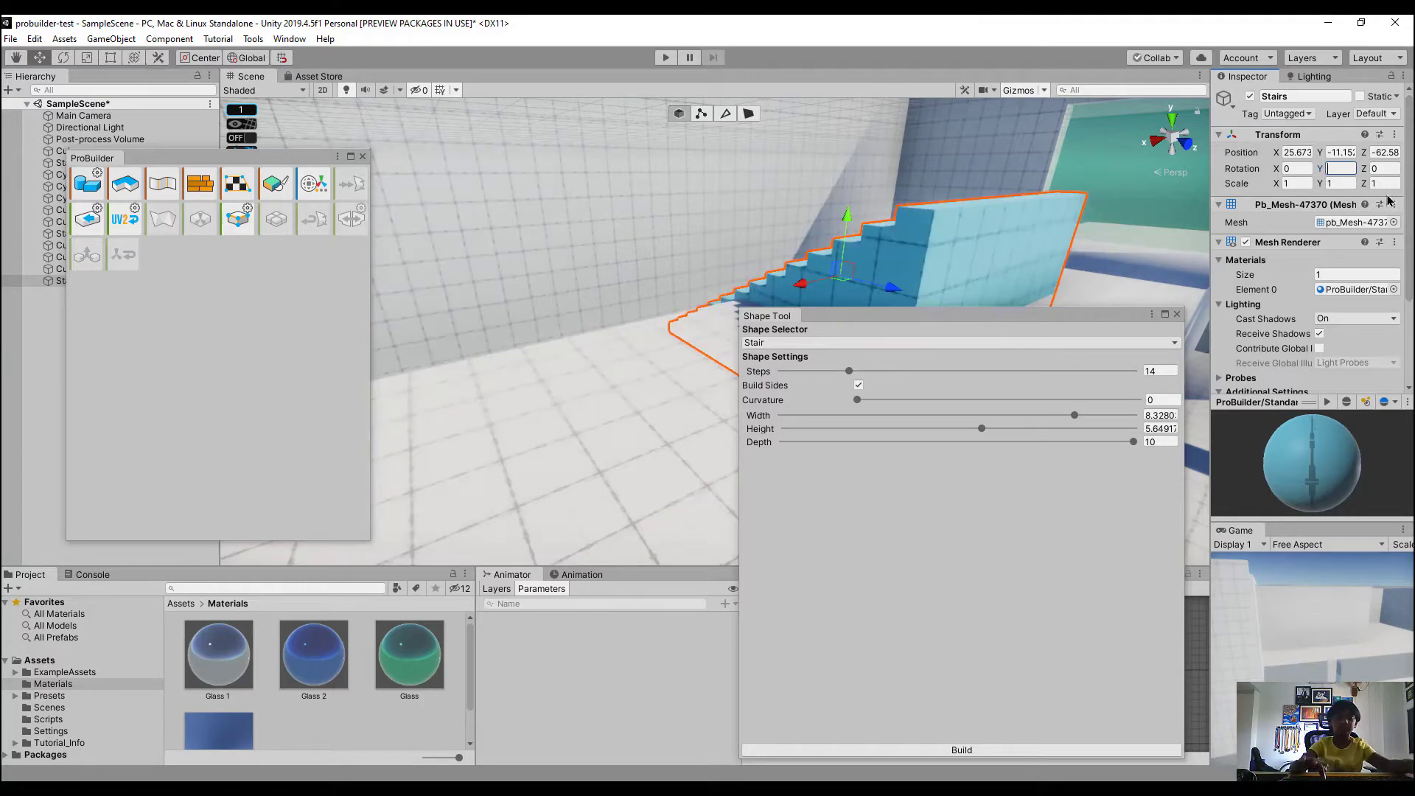
{"action": "type", "text": "180"}
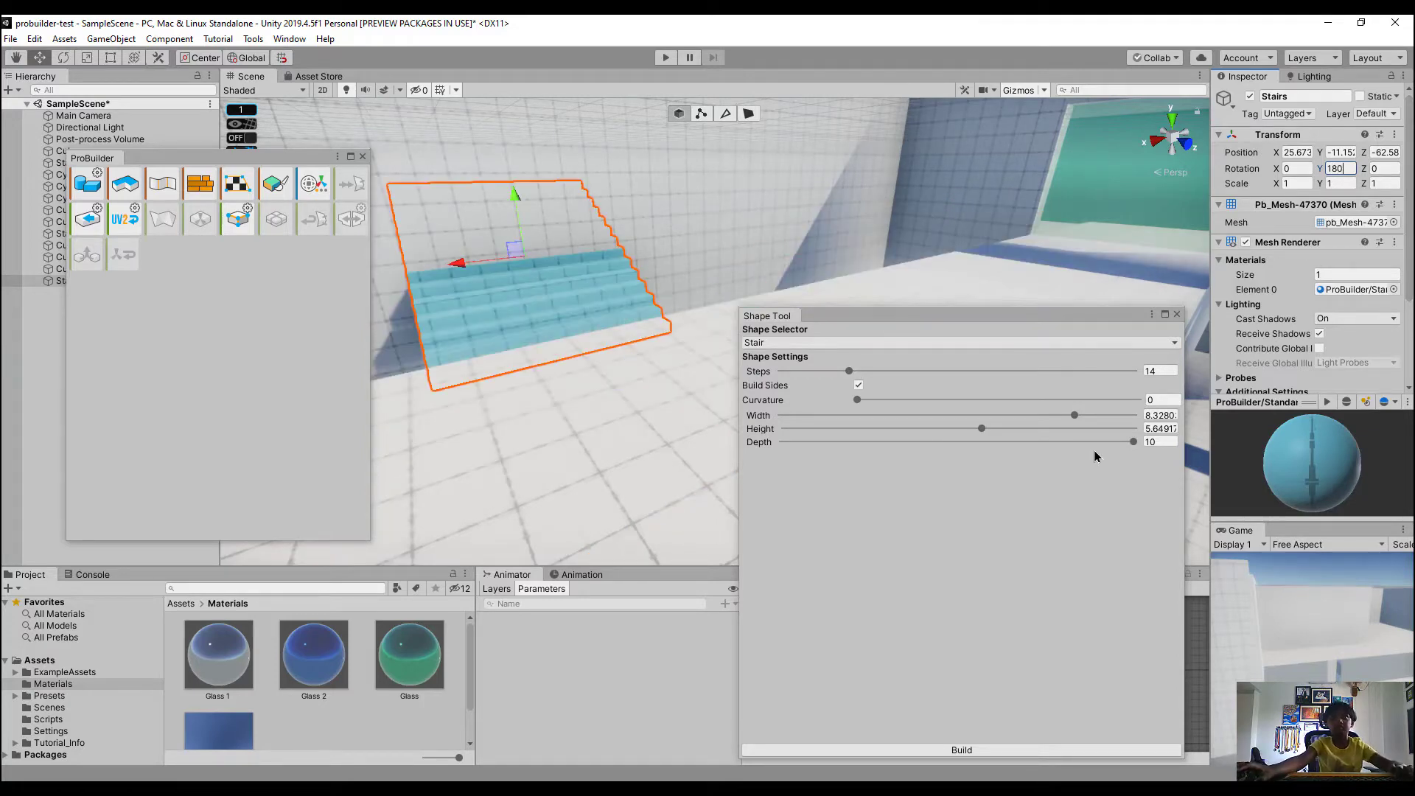
{"action": "key", "text": "BackSpace"}
{"action": "key", "text": "BackSpace"}
{"action": "key", "text": "BackSpace"}
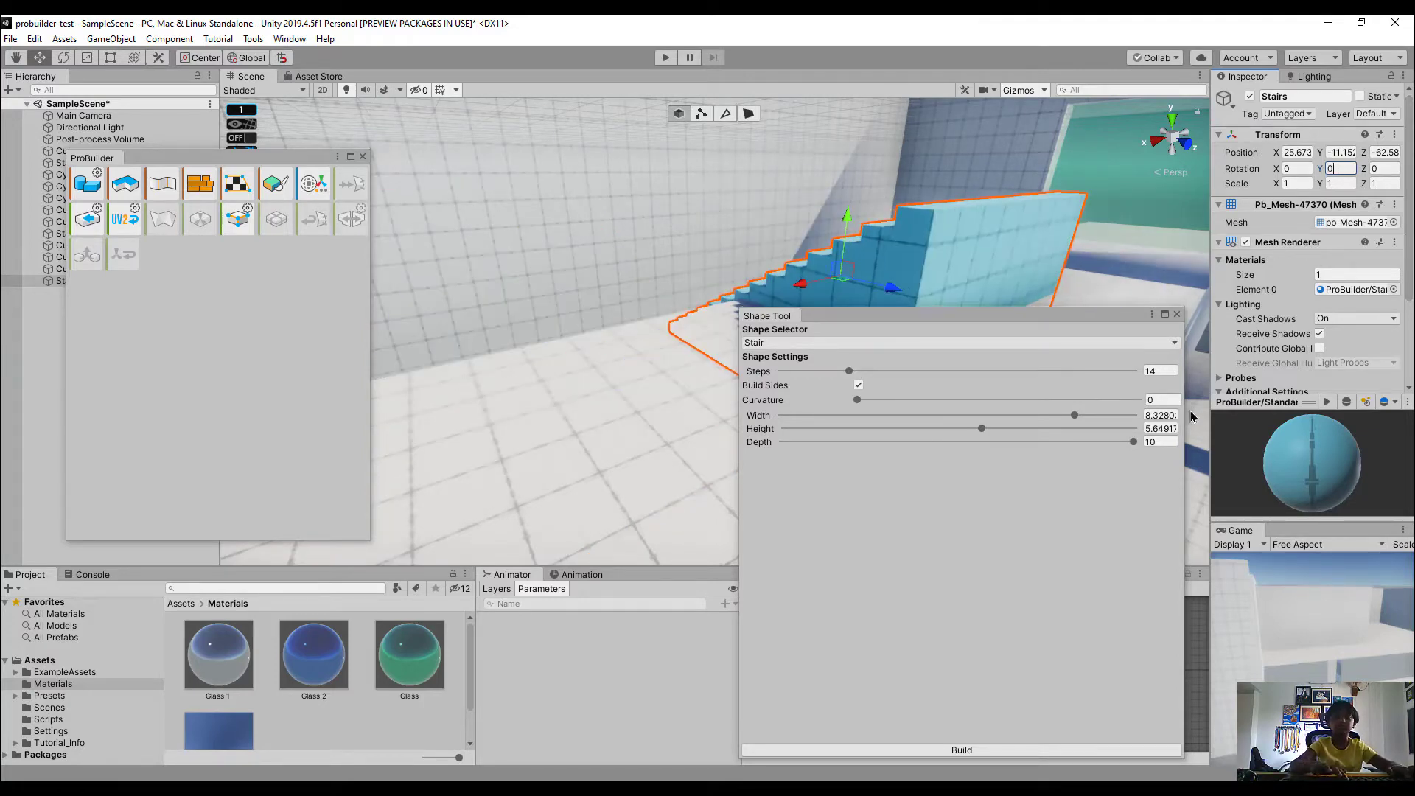
Rotate the stair preview about its vertical axis to a Y rotation of -90
{"action": "left_click_drag", "start_coordinate": [383, 388], "coordinate": [664, 369], "text": "alt"}
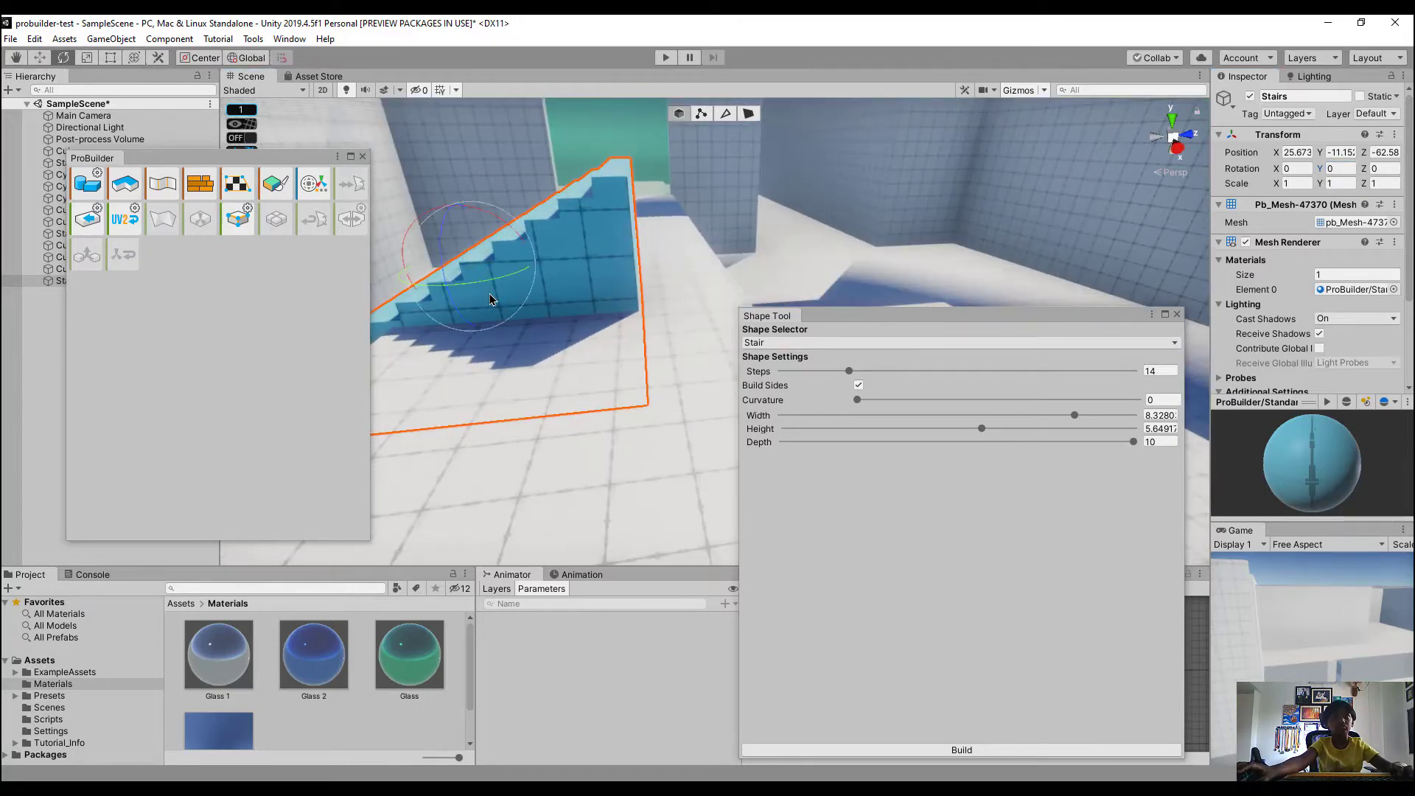
{"action": "left_click_drag", "start_coordinate": [494, 288], "coordinate": [684, 203]}
{"action": "right_click_drag", "start_coordinate": [684, 204], "coordinate": [687, 203]}
{"action": "key", "text": "a"}
{"action": "right_click_drag", "start_coordinate": [407, 202], "coordinate": [857, 274]}
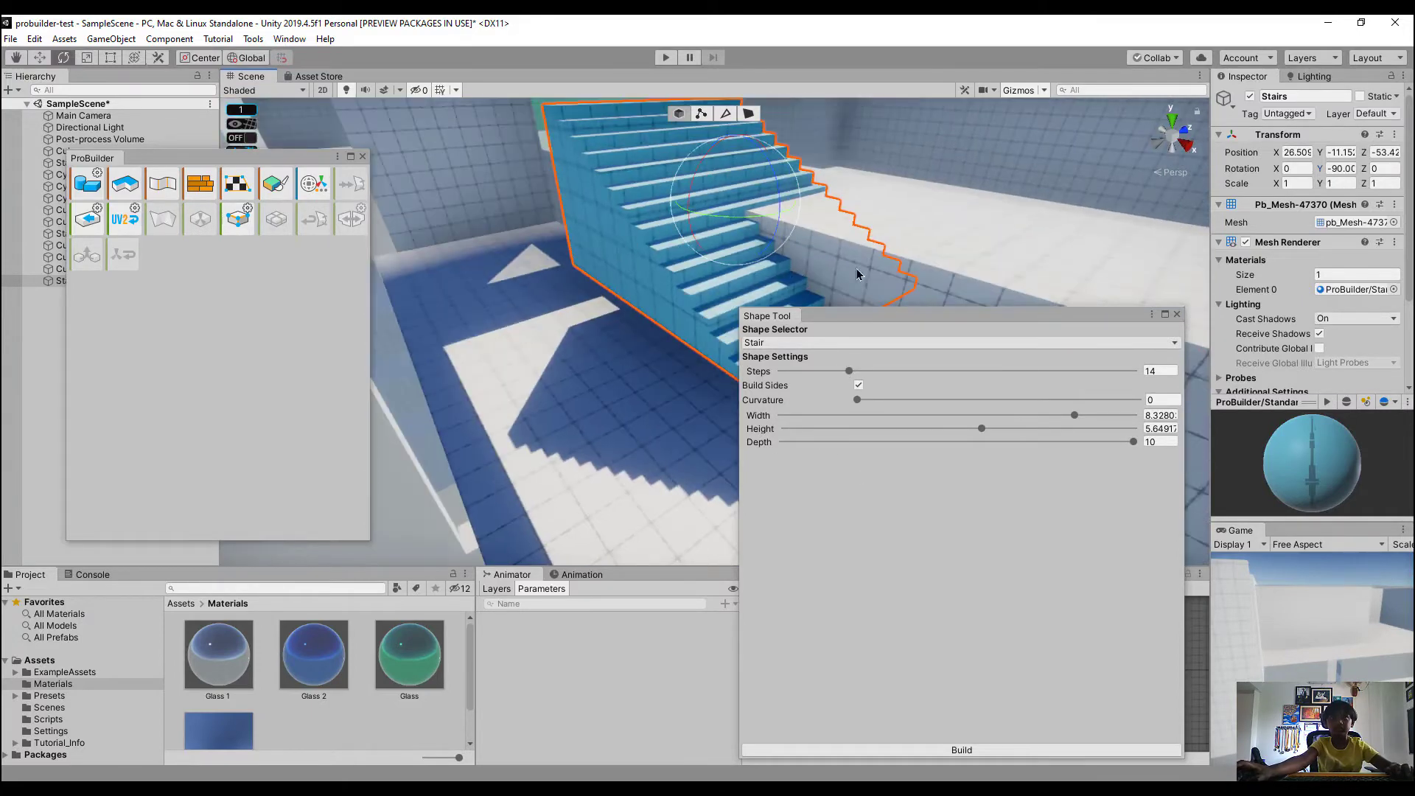
Maximize the scene and lower the stair preview vertically into the trench beside the ledge
{"action": "left_click", "coordinate": [40, 59]}
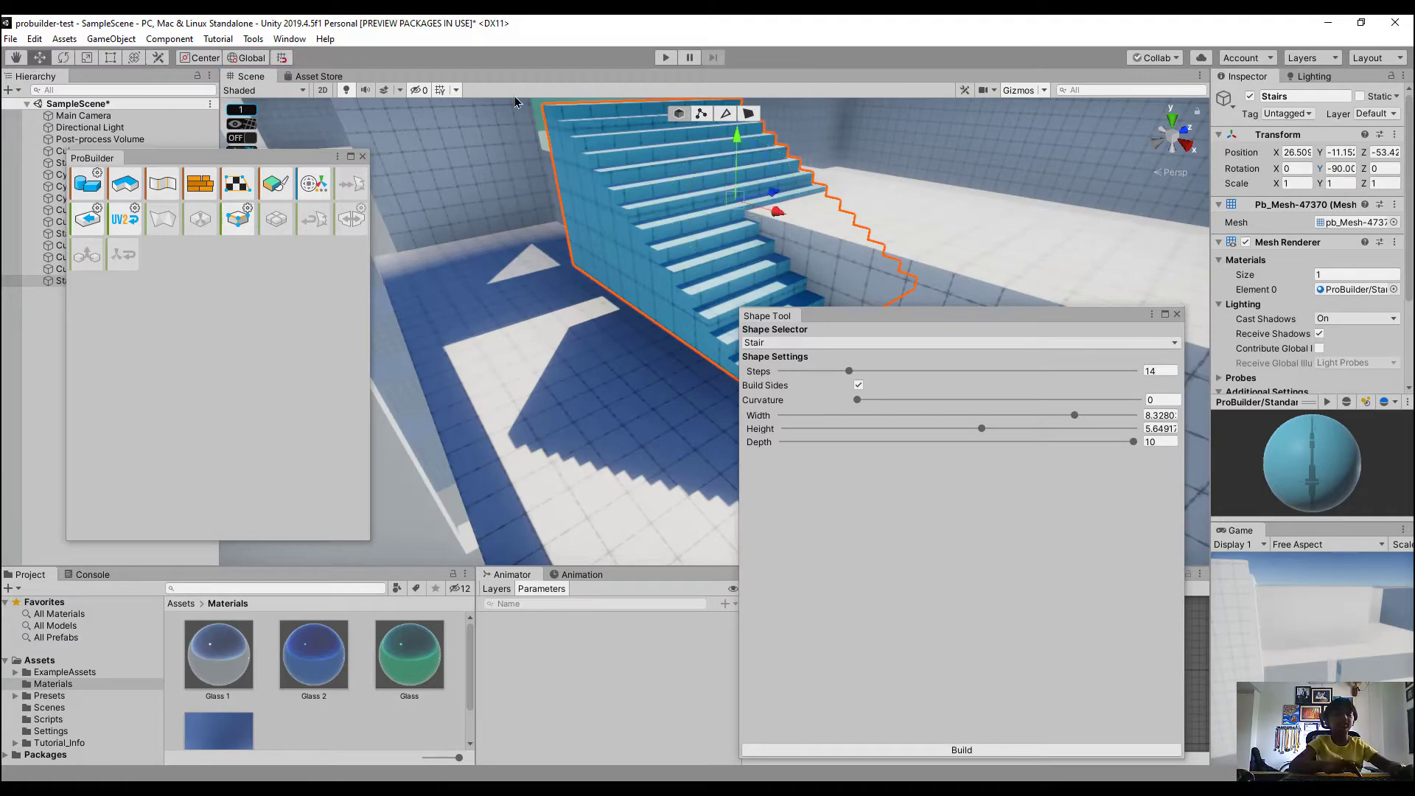
{"action": "key", "text": "shift+space"}
{"action": "right_click_drag", "start_coordinate": [514, 245], "coordinate": [370, 201]}
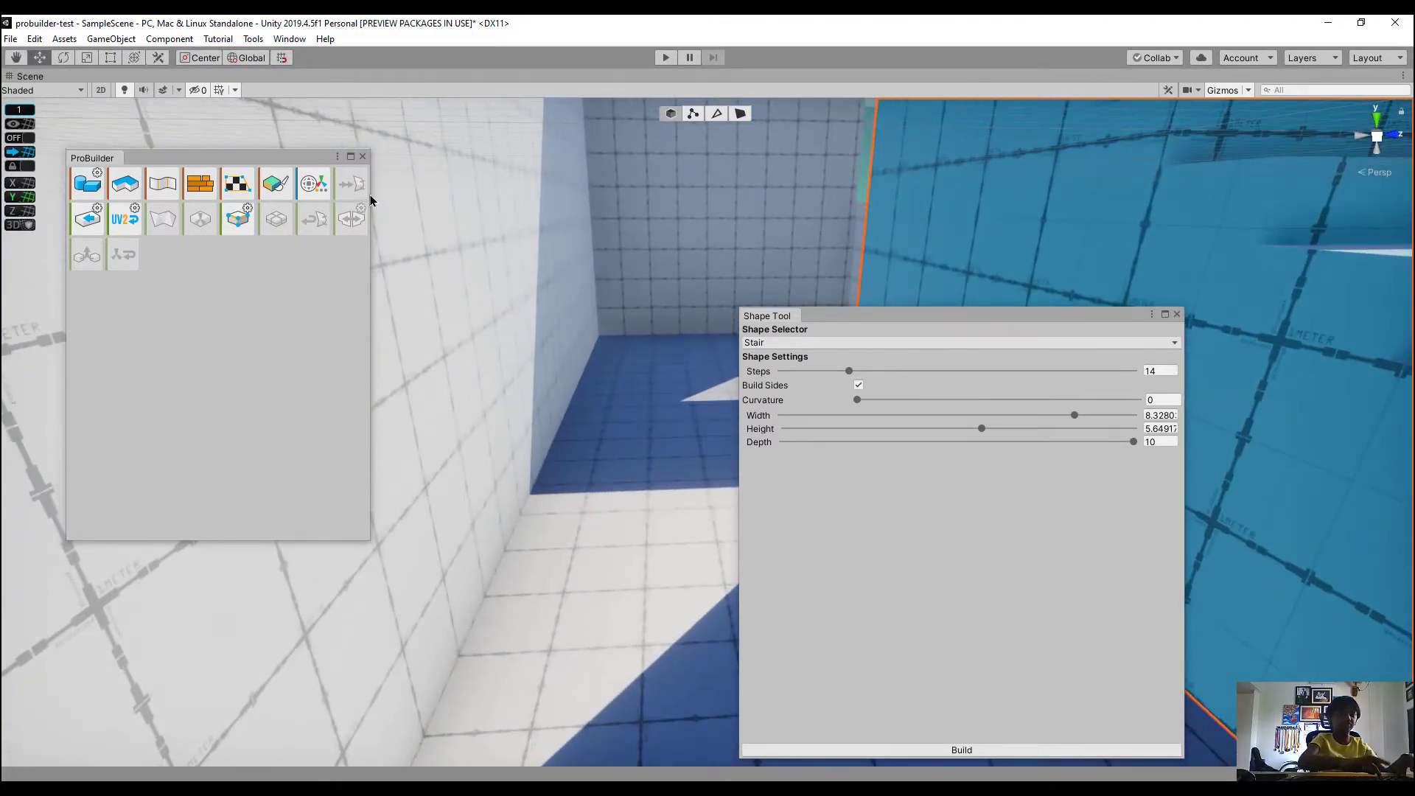
{"action": "key", "text": "s"}
{"action": "right_click_drag", "start_coordinate": [617, 308], "coordinate": [709, 198]}
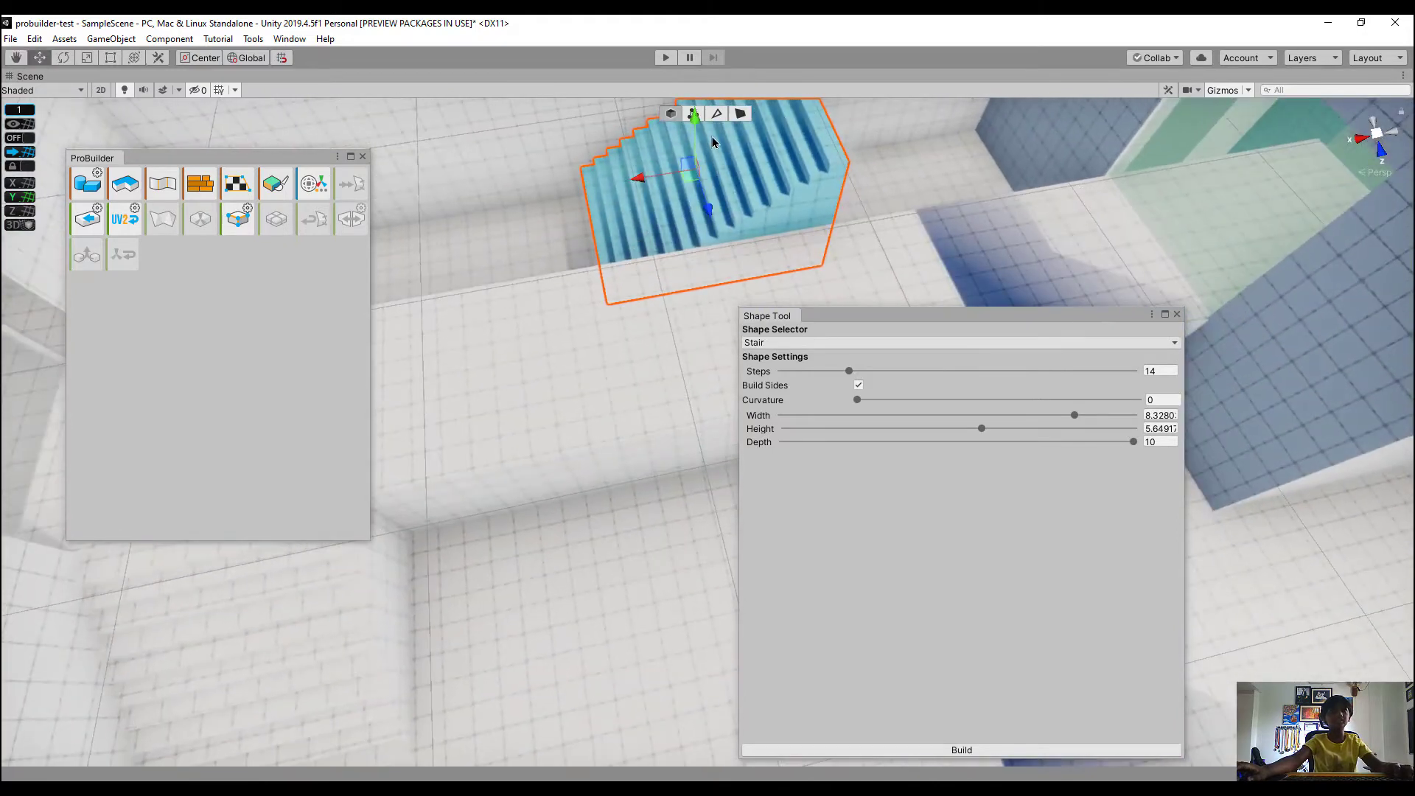
{"action": "left_click_drag", "start_coordinate": [698, 146], "coordinate": [716, 170]}
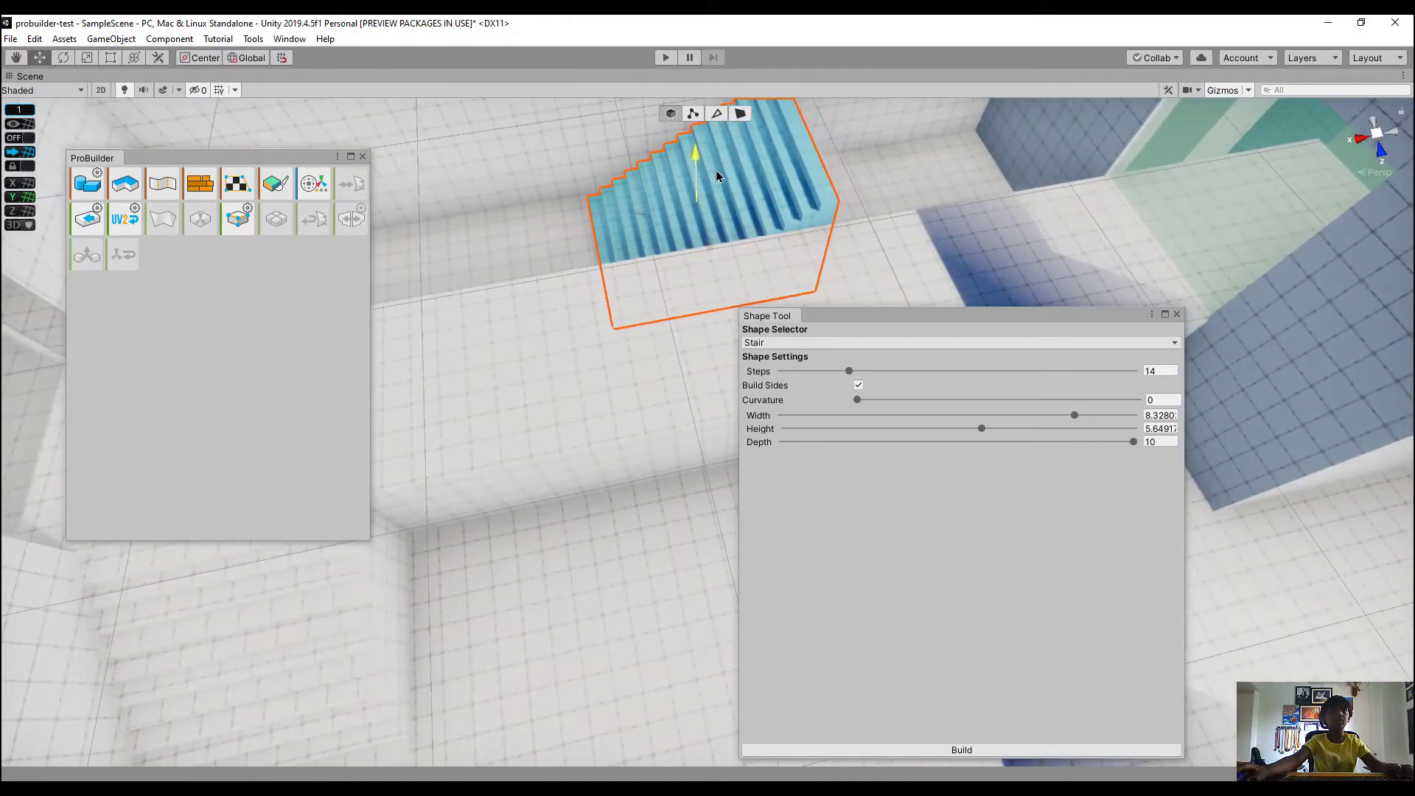
{"action": "mouse_move", "coordinate": [716, 171]}
{"action": "right_mouse_down"}
{"action": "mouse_move", "coordinate": [695, 172]}
{"action": "mouse_move", "coordinate": [696, 158]}
{"action": "right_mouse_up"}
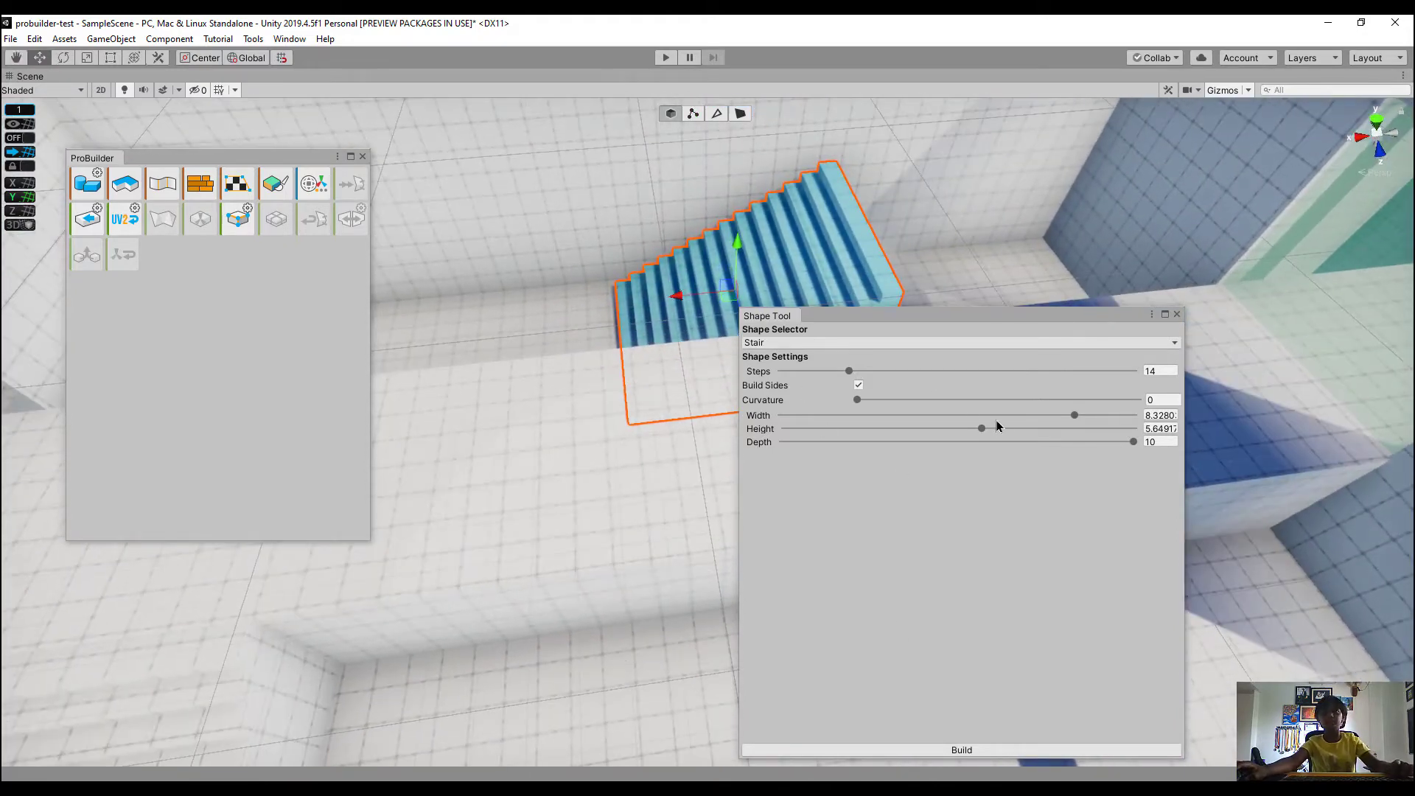
Set the stair preview's height to 10 and its width to about 8.89
{"action": "left_click_drag", "start_coordinate": [992, 432], "coordinate": [1139, 435]}
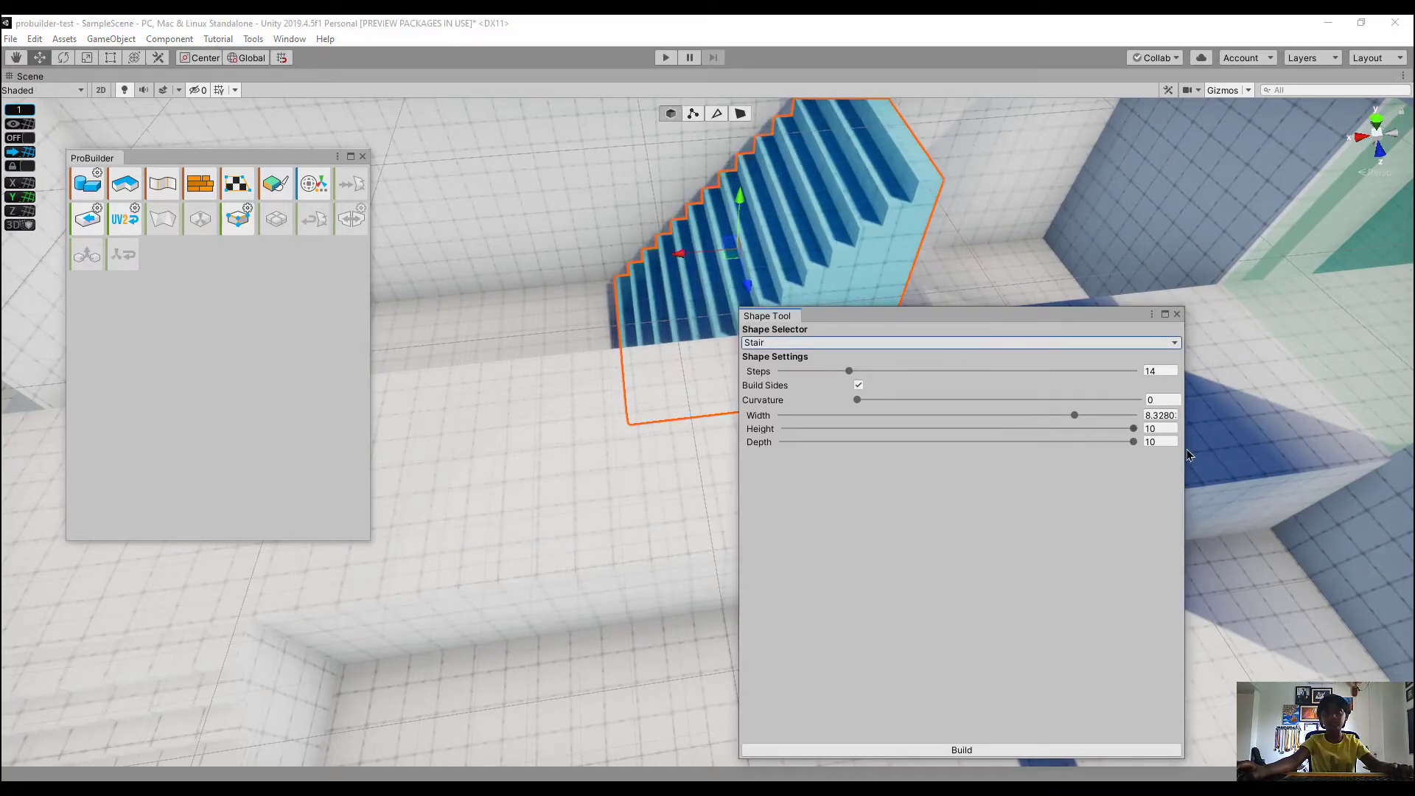
{"action": "key", "text": "d"}
{"action": "right_click_drag", "start_coordinate": [713, 263], "coordinate": [737, 206]}
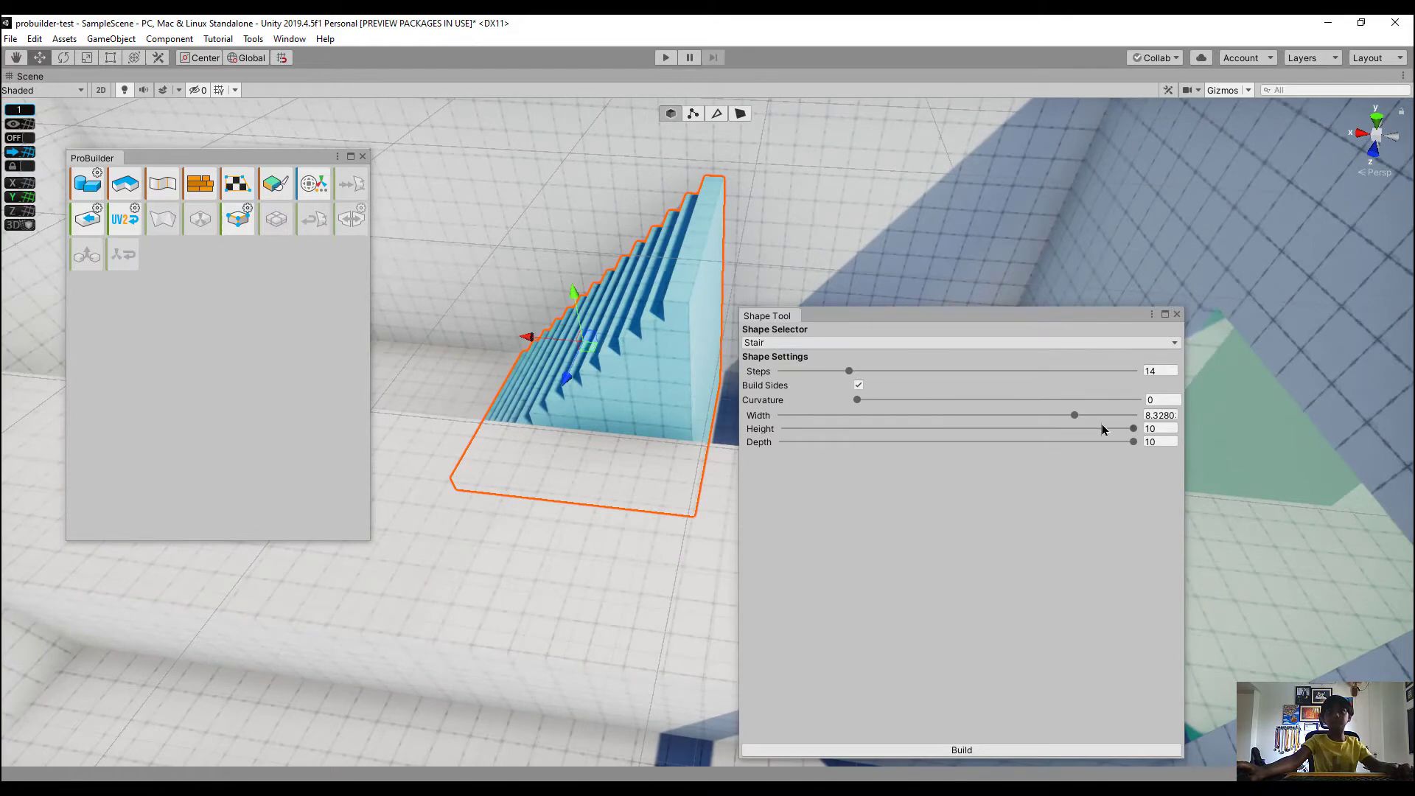
{"action": "mouse_move", "coordinate": [1079, 417]}
{"action": "left_mouse_down"}
{"action": "mouse_move", "coordinate": [1303, 427]}
{"action": "mouse_move", "coordinate": [1095, 418]}
{"action": "left_mouse_up"}
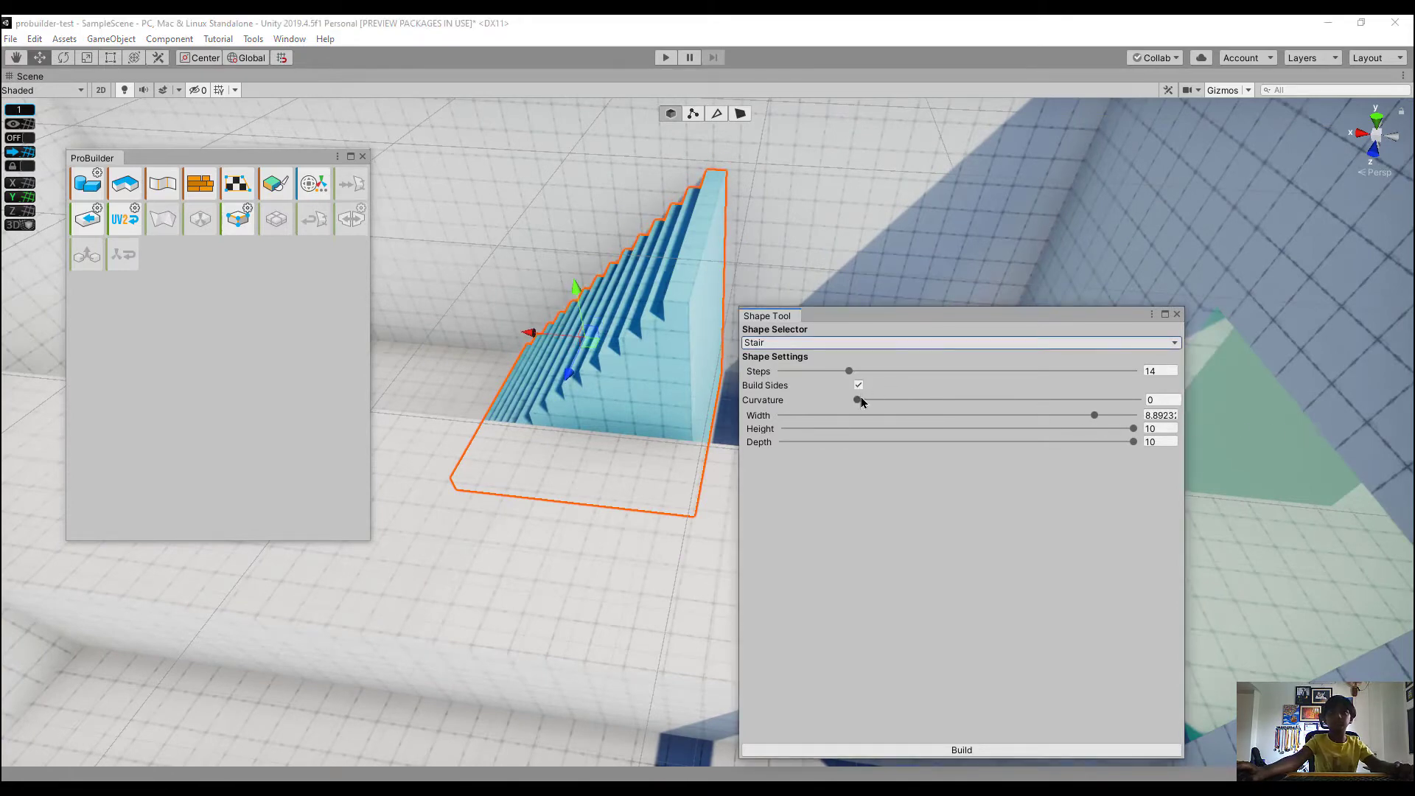
Set the stair preview's curvature to 360 and inspect the circular stair from above
{"action": "left_click_drag", "start_coordinate": [886, 405], "coordinate": [1143, 401]}
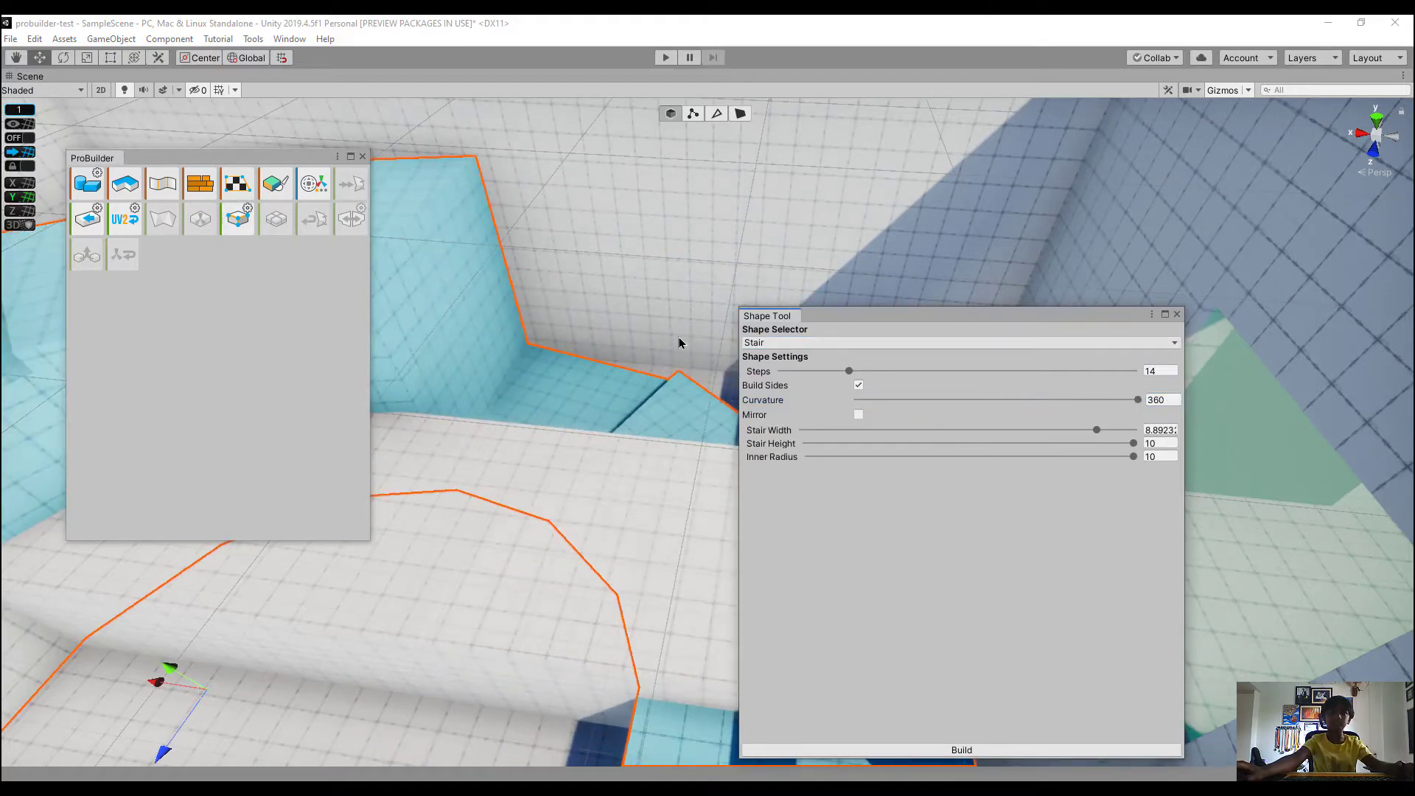
{"action": "left_click_drag", "start_coordinate": [591, 313], "coordinate": [472, 476], "text": "alt"}
{"action": "scroll", "coordinate": [546, 480], "scroll_direction": "down", "scroll_amount": 6}
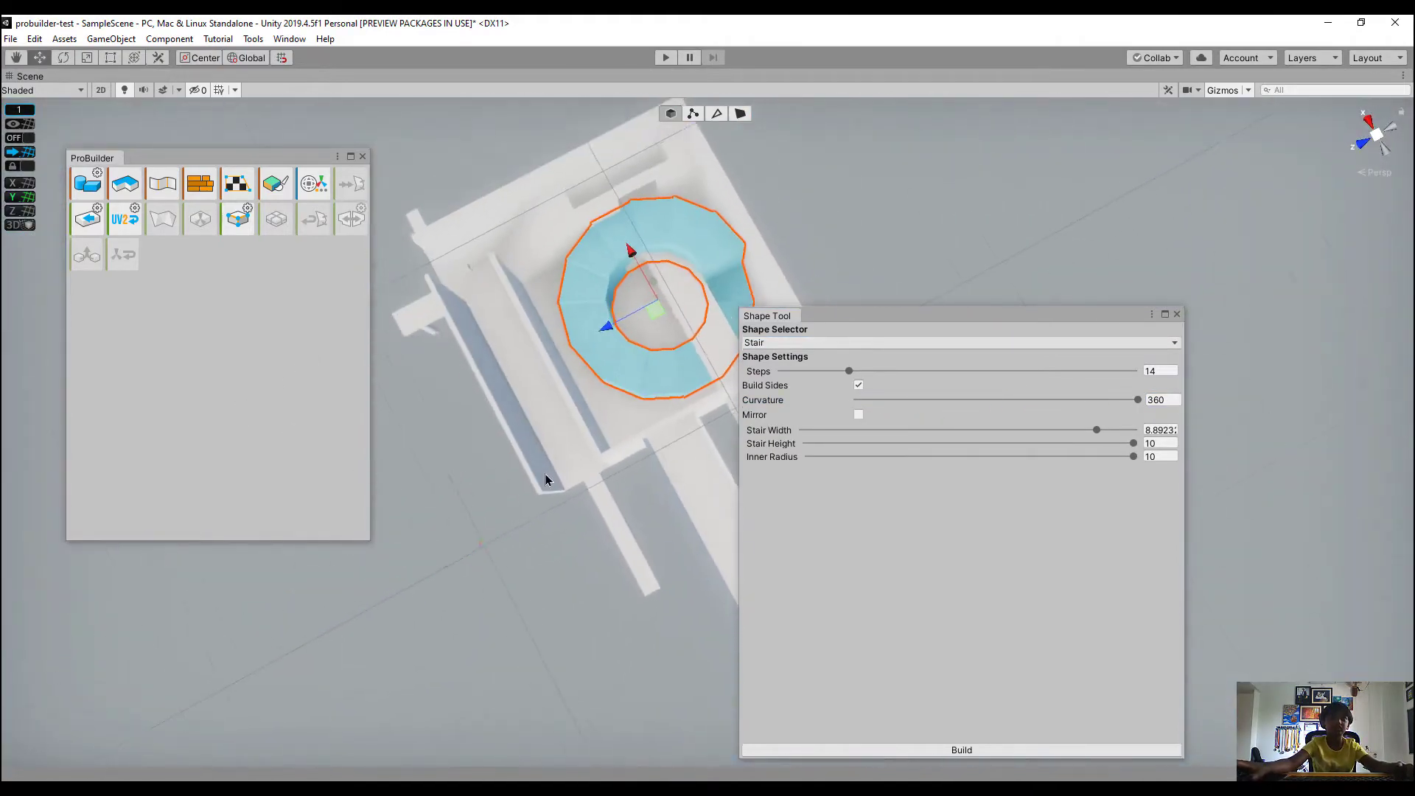
{"action": "right_click", "coordinate": [366, 458]}
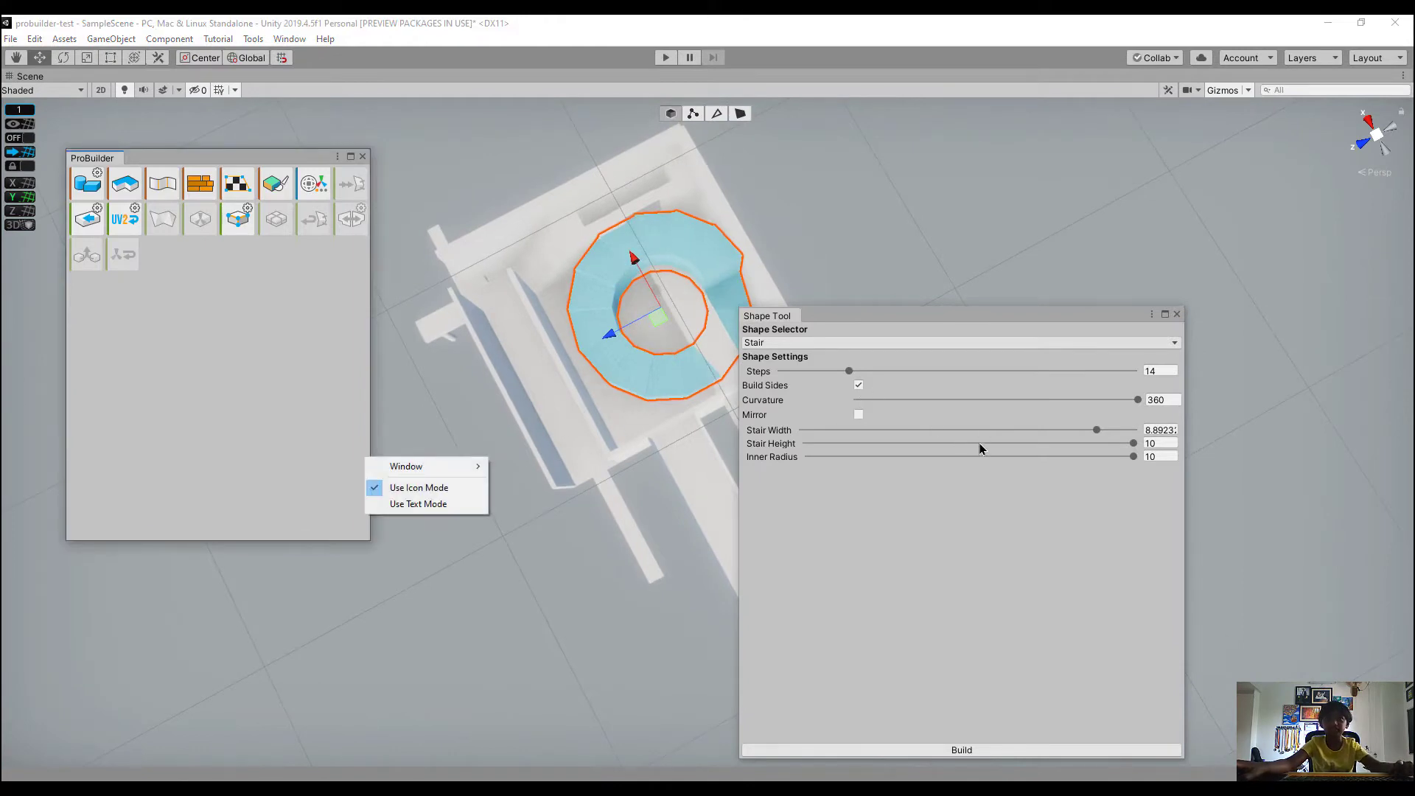
Set the stair preview's curvature to 0 and inspect the straight flight in the trench up close
{"action": "left_click", "coordinate": [964, 401]}
{"action": "left_click_drag", "start_coordinate": [964, 402], "coordinate": [811, 398]}
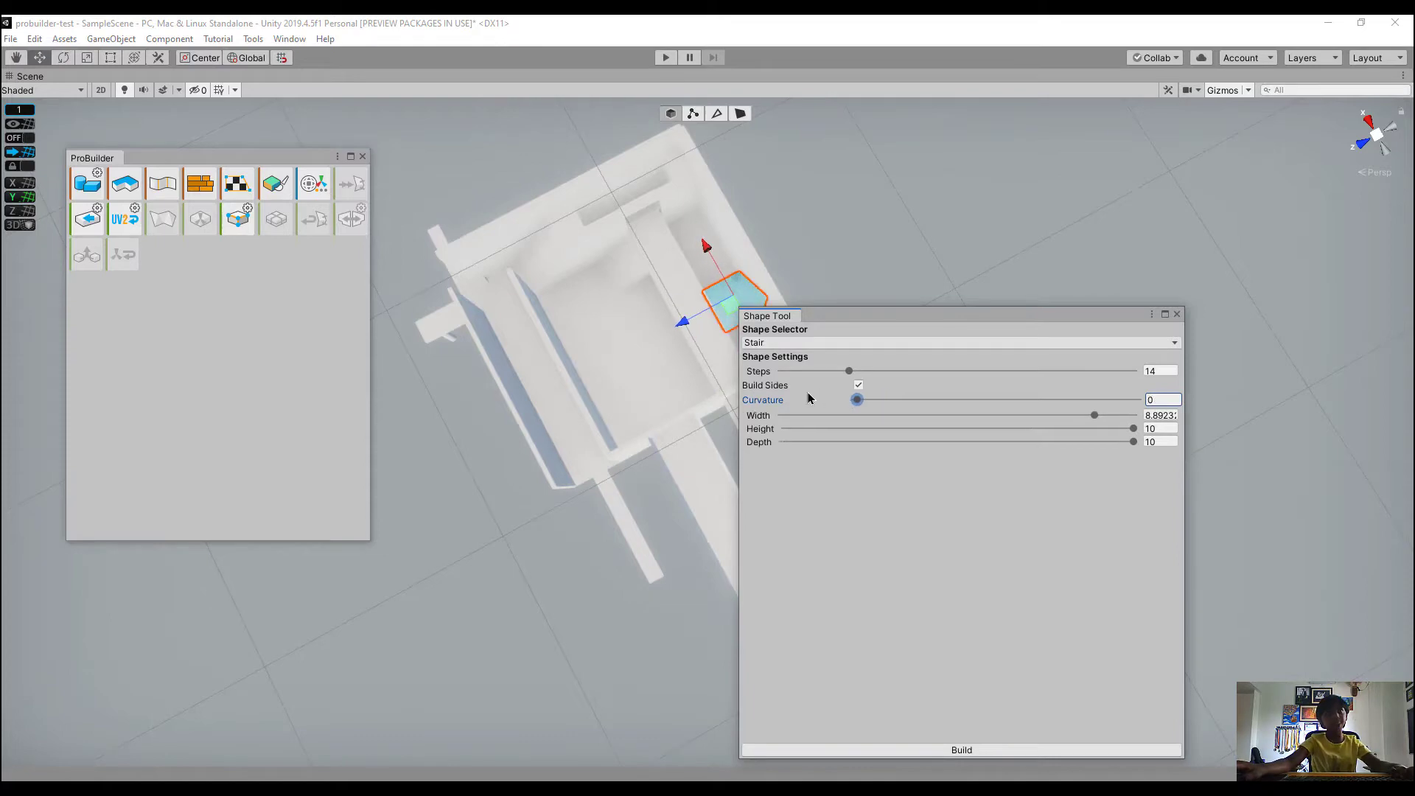
{"action": "left_click_drag", "start_coordinate": [575, 332], "coordinate": [535, 288], "text": "alt"}
{"action": "key", "text": "w"}
{"action": "right_click_drag", "start_coordinate": [534, 287], "coordinate": [777, 313]}
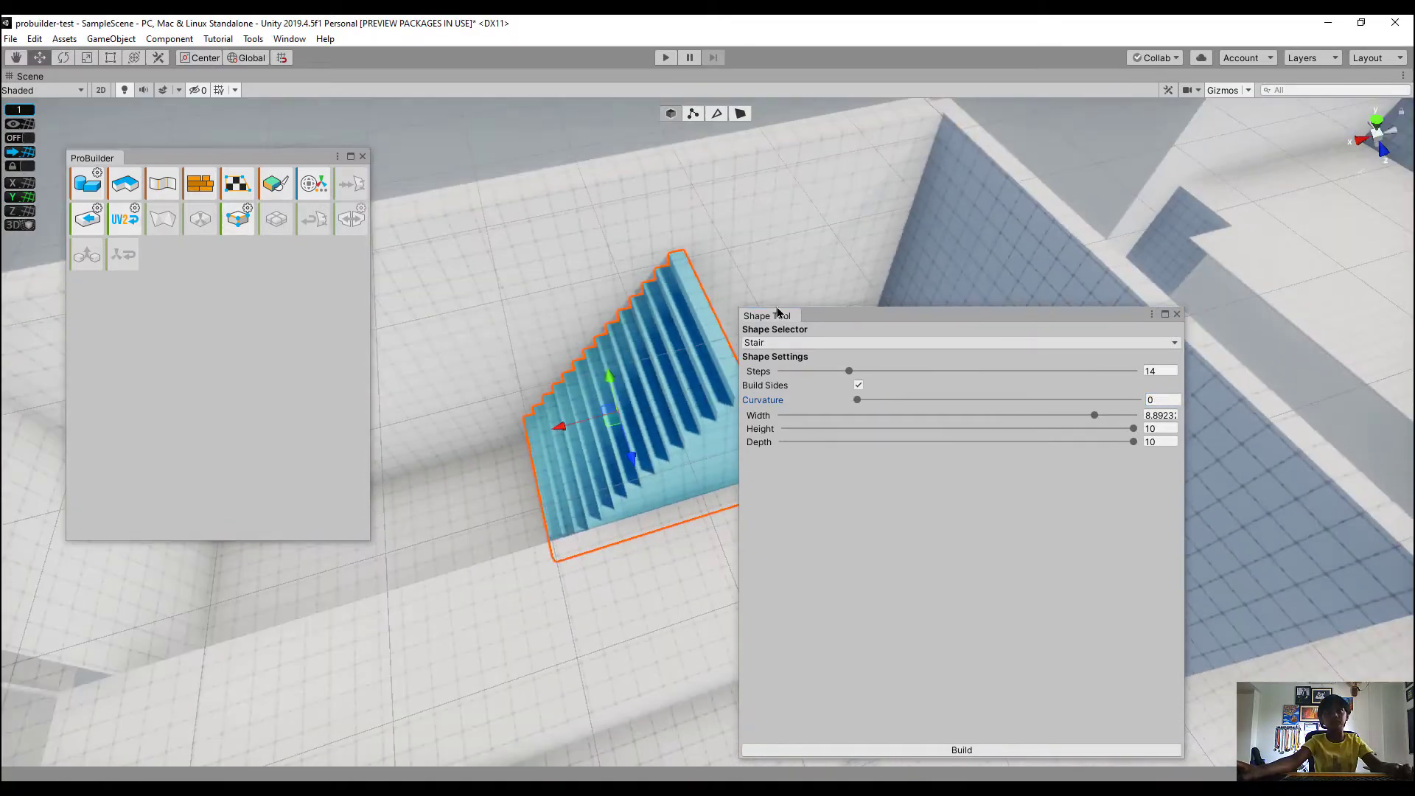
Set the stair preview's width to 10 and adjust its position along the trench
{"action": "left_click_drag", "start_coordinate": [558, 412], "coordinate": [667, 383]}
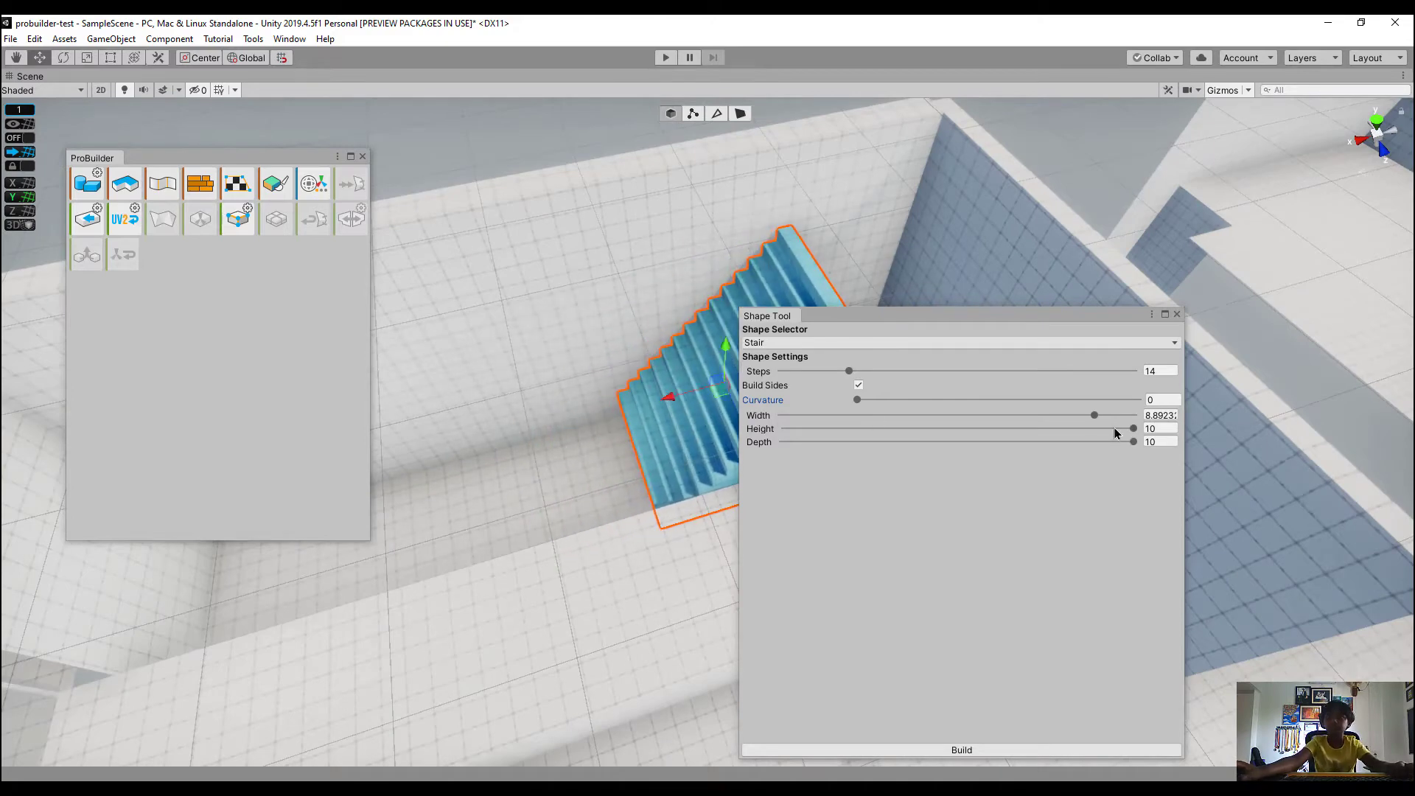
{"action": "left_click_drag", "start_coordinate": [1094, 418], "coordinate": [1217, 429]}
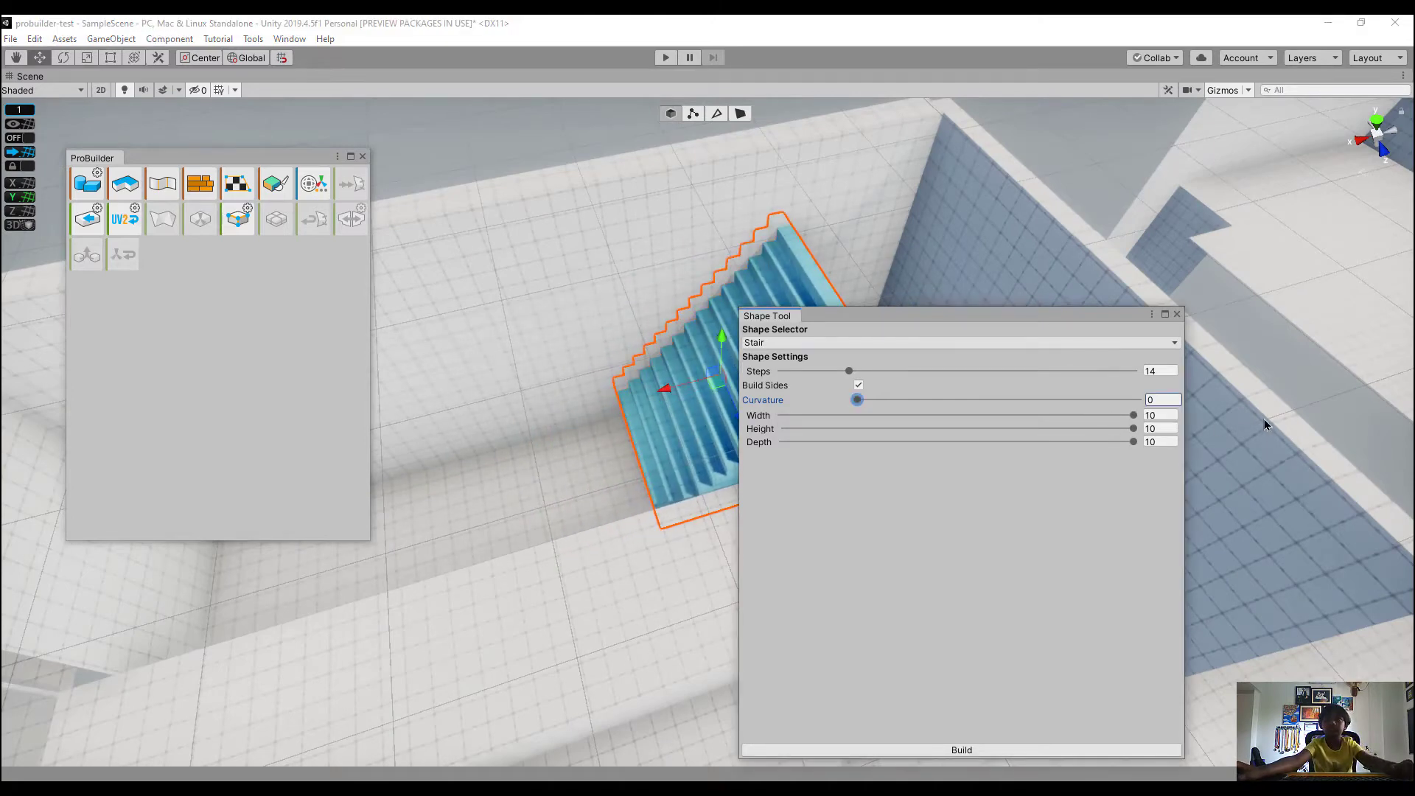
{"action": "left_click_drag", "start_coordinate": [664, 389], "coordinate": [558, 417]}
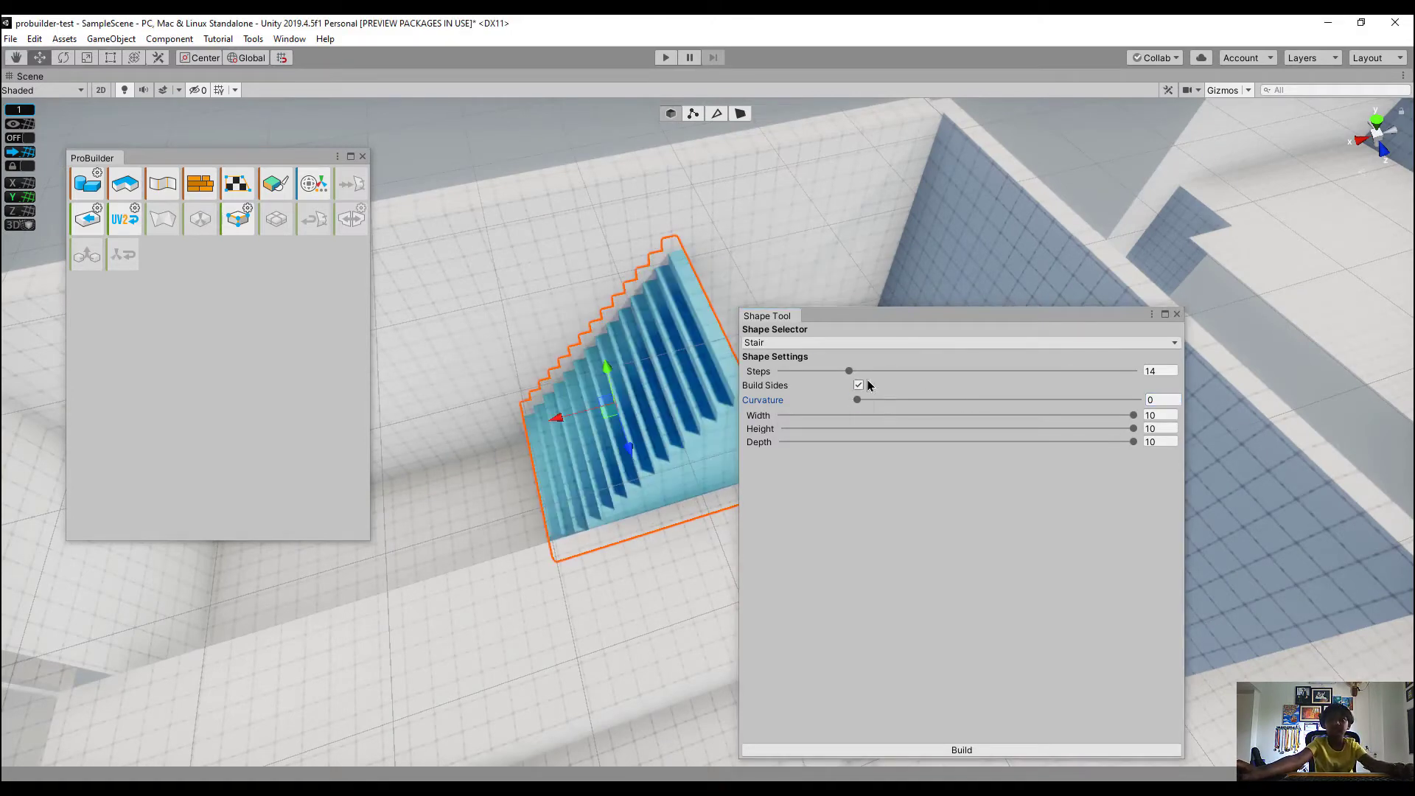
Set the stair preview's step count to 13 and build the stair
{"action": "left_click_drag", "start_coordinate": [851, 373], "coordinate": [2, 391]}
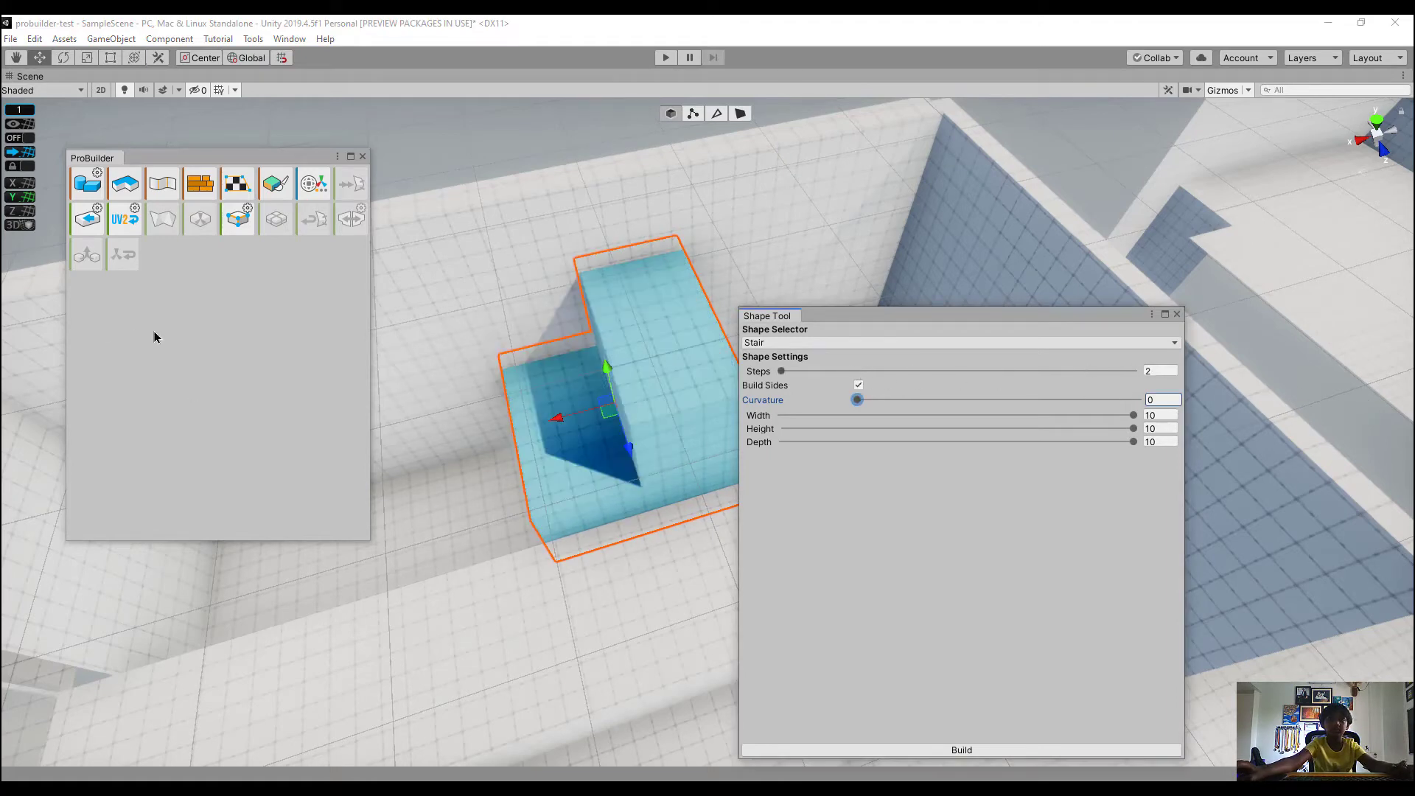
{"action": "mouse_move", "coordinate": [831, 365]}
{"action": "left_mouse_down"}
{"action": "mouse_move", "coordinate": [793, 369]}
{"action": "mouse_move", "coordinate": [960, 366]}
{"action": "mouse_move", "coordinate": [849, 382]}
{"action": "left_mouse_up"}
{"action": "right_click_drag", "start_coordinate": [710, 361], "coordinate": [670, 344]}
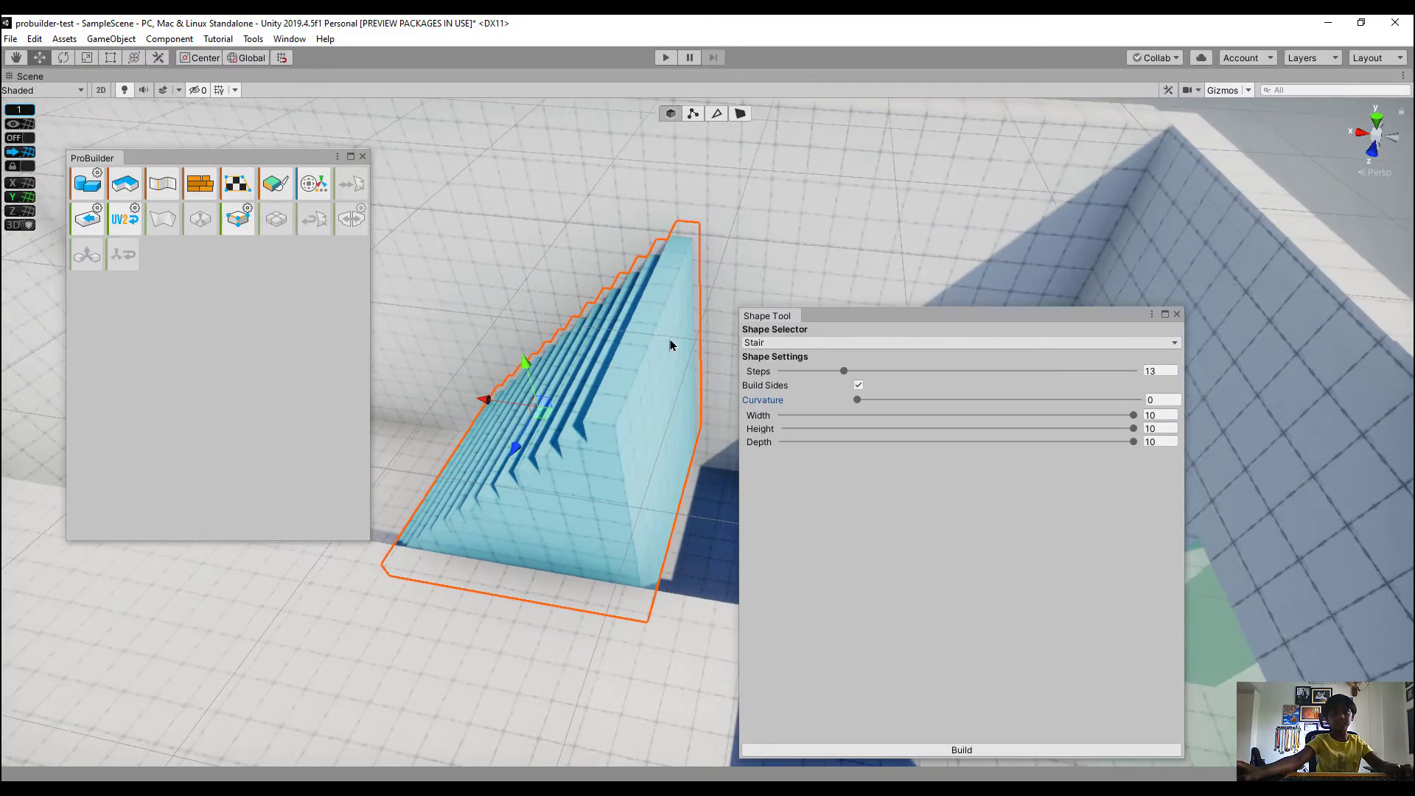
{"action": "left_click", "coordinate": [905, 431]}
{"action": "left_click_drag", "start_coordinate": [890, 428], "coordinate": [859, 428]}
{"action": "left_click_drag", "start_coordinate": [928, 489], "coordinate": [1252, 722]}
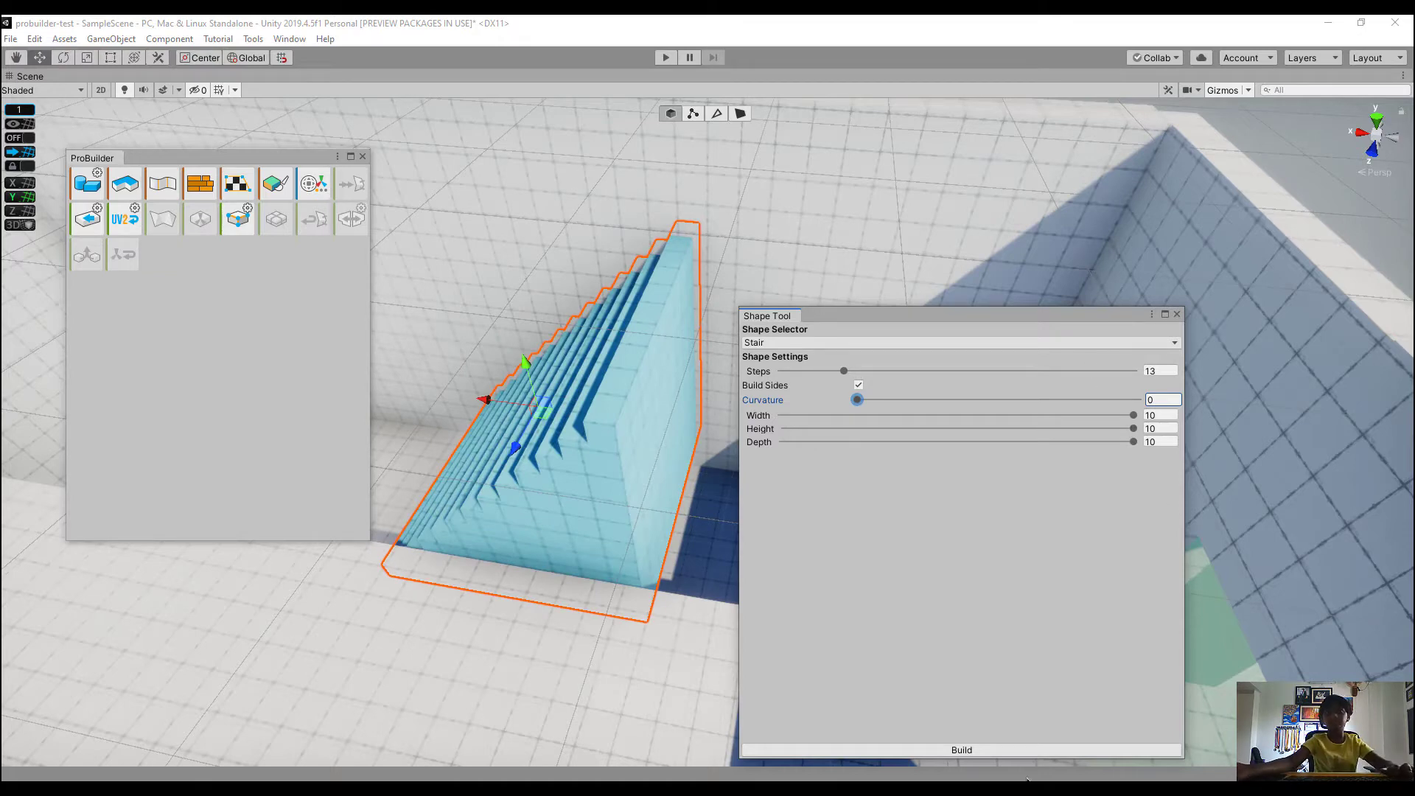
{"action": "left_click", "coordinate": [982, 750]}
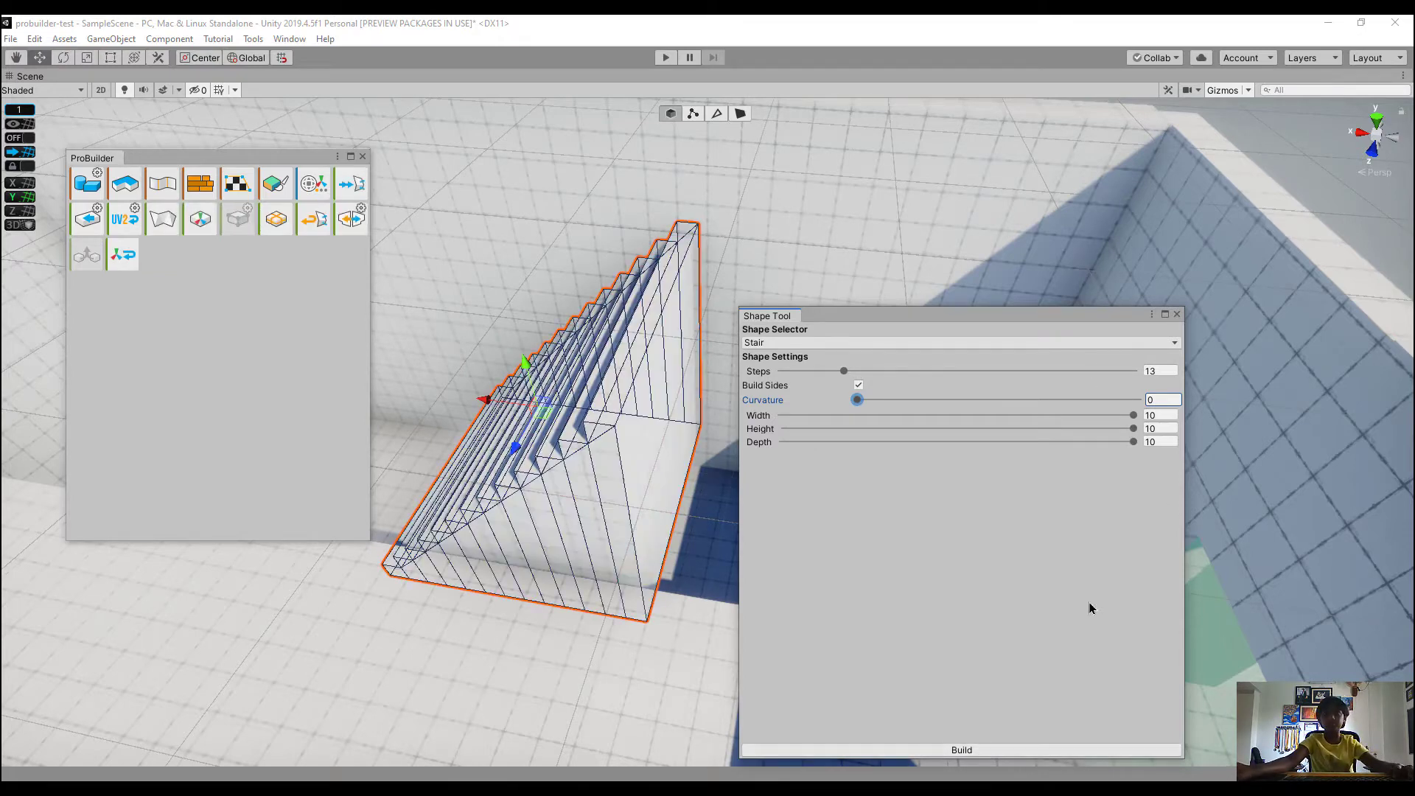
Close the shape settings and extrude the stair's tall back face towards the end wall to form a landing
{"action": "left_click", "coordinate": [1177, 316]}
{"action": "left_click", "coordinate": [741, 113]}
{"action": "left_click", "coordinate": [679, 356]}
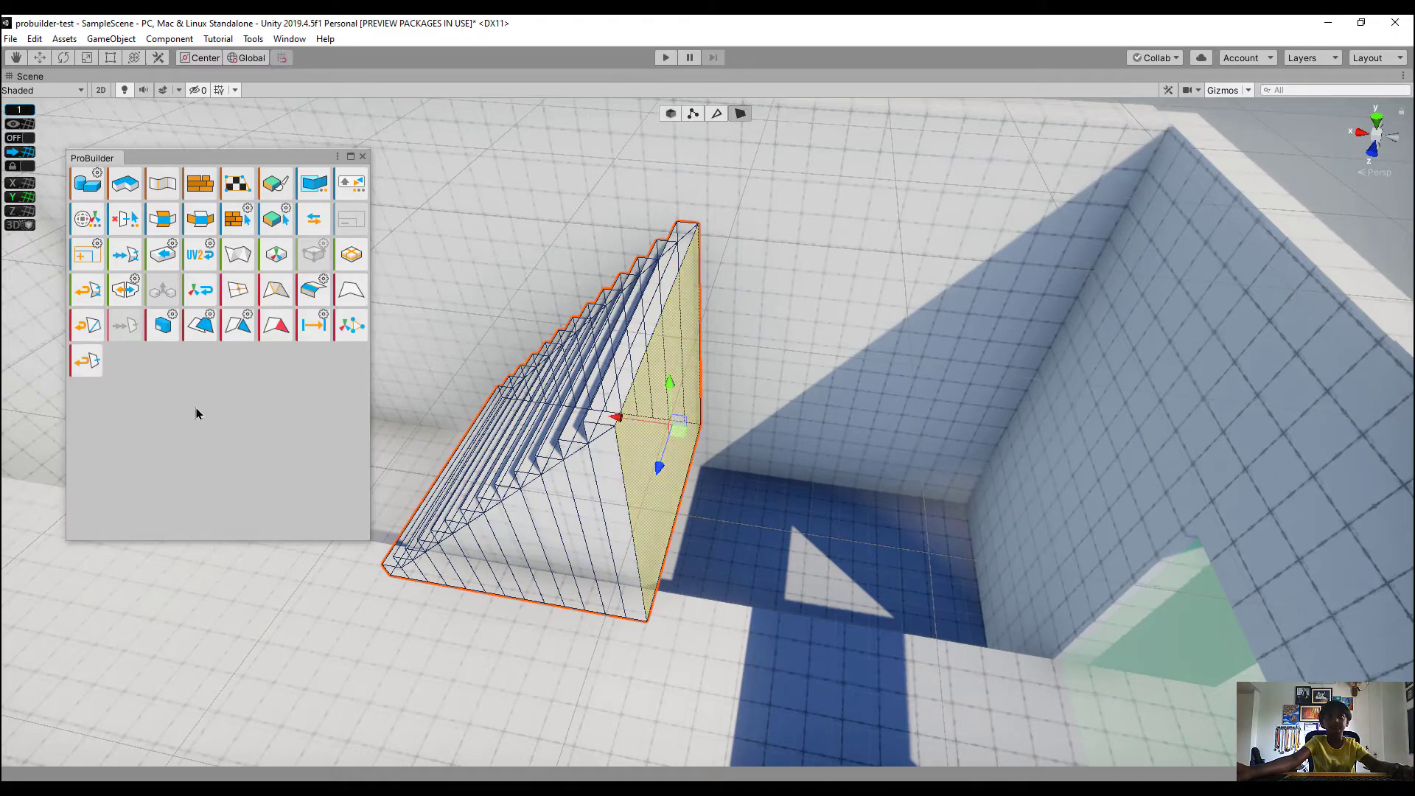
{"action": "left_click_drag", "start_coordinate": [630, 419], "coordinate": [992, 508], "text": "shift"}
{"action": "left_click_drag", "start_coordinate": [1057, 343], "coordinate": [1118, 290], "text": "alt"}
{"action": "left_click", "coordinate": [1170, 254]}
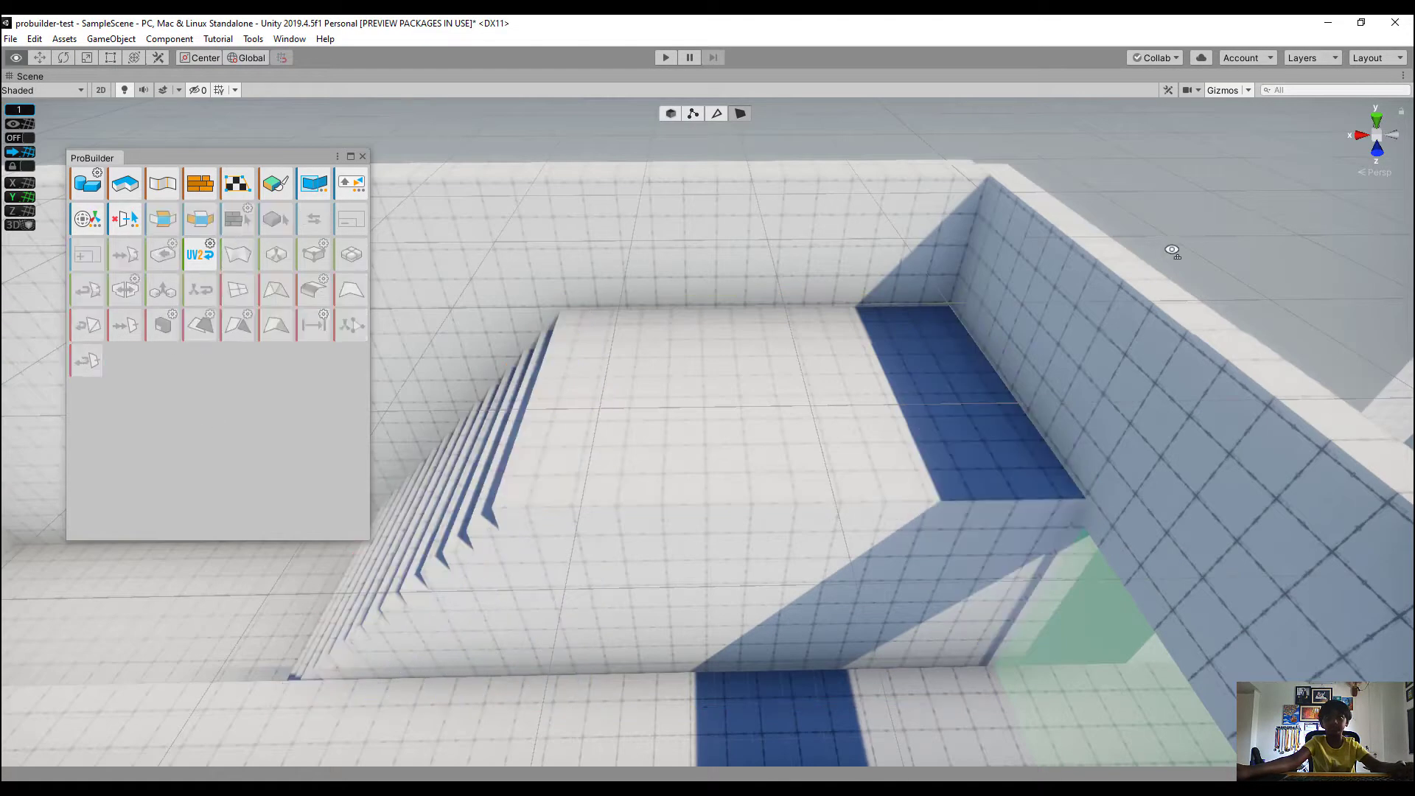
{"action": "left_click_drag", "start_coordinate": [1172, 252], "coordinate": [1356, 310], "text": "alt"}
{"action": "left_click_drag", "start_coordinate": [782, 502], "coordinate": [619, 518], "text": "alt"}
Start a second stair preview and set its rotation to X 0, Y -90 and Z 0
{"action": "left_click", "coordinate": [95, 187]}
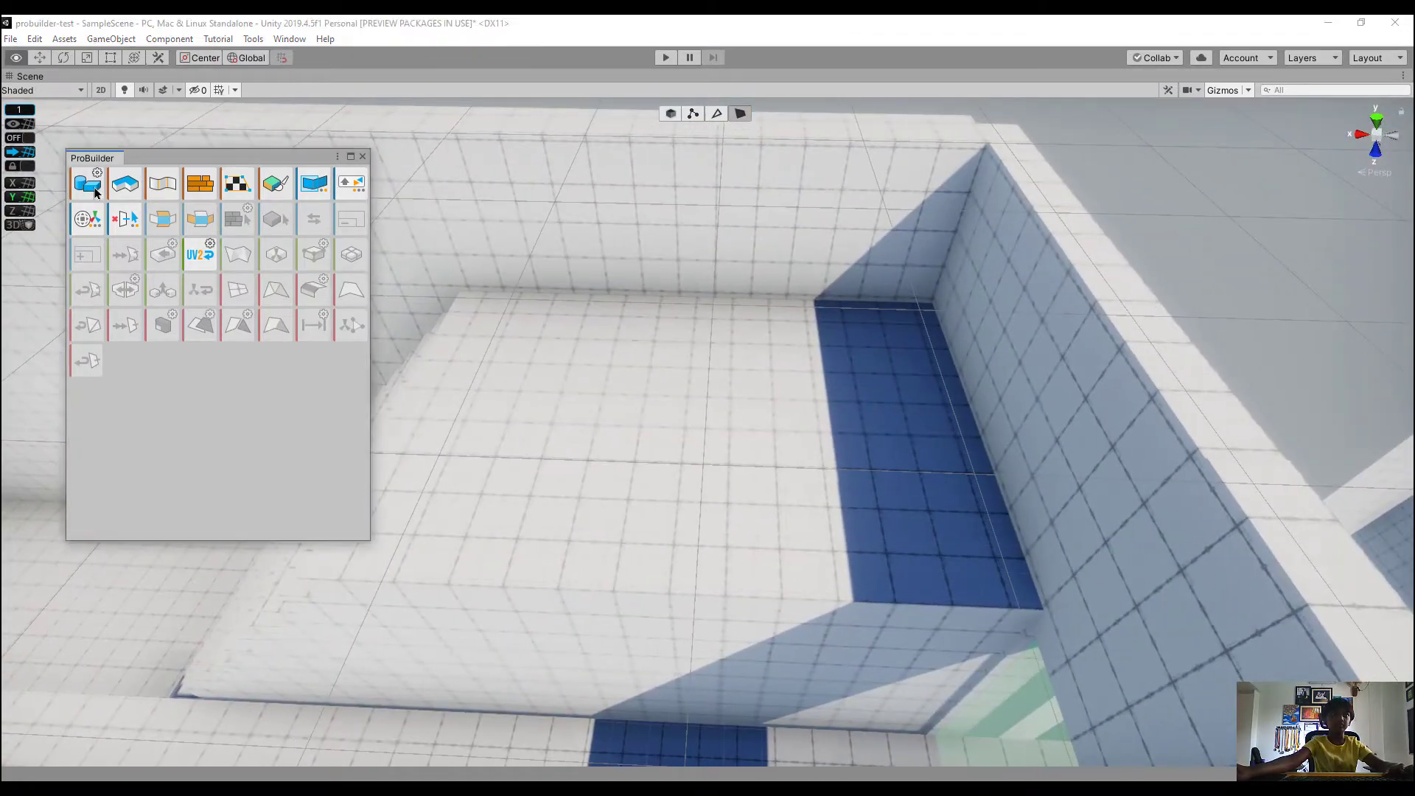
{"action": "scroll", "coordinate": [582, 353], "scroll_direction": "down", "scroll_amount": 5}
{"action": "key", "text": "w"}
{"action": "right_click_drag", "start_coordinate": [582, 354], "coordinate": [945, 208]}
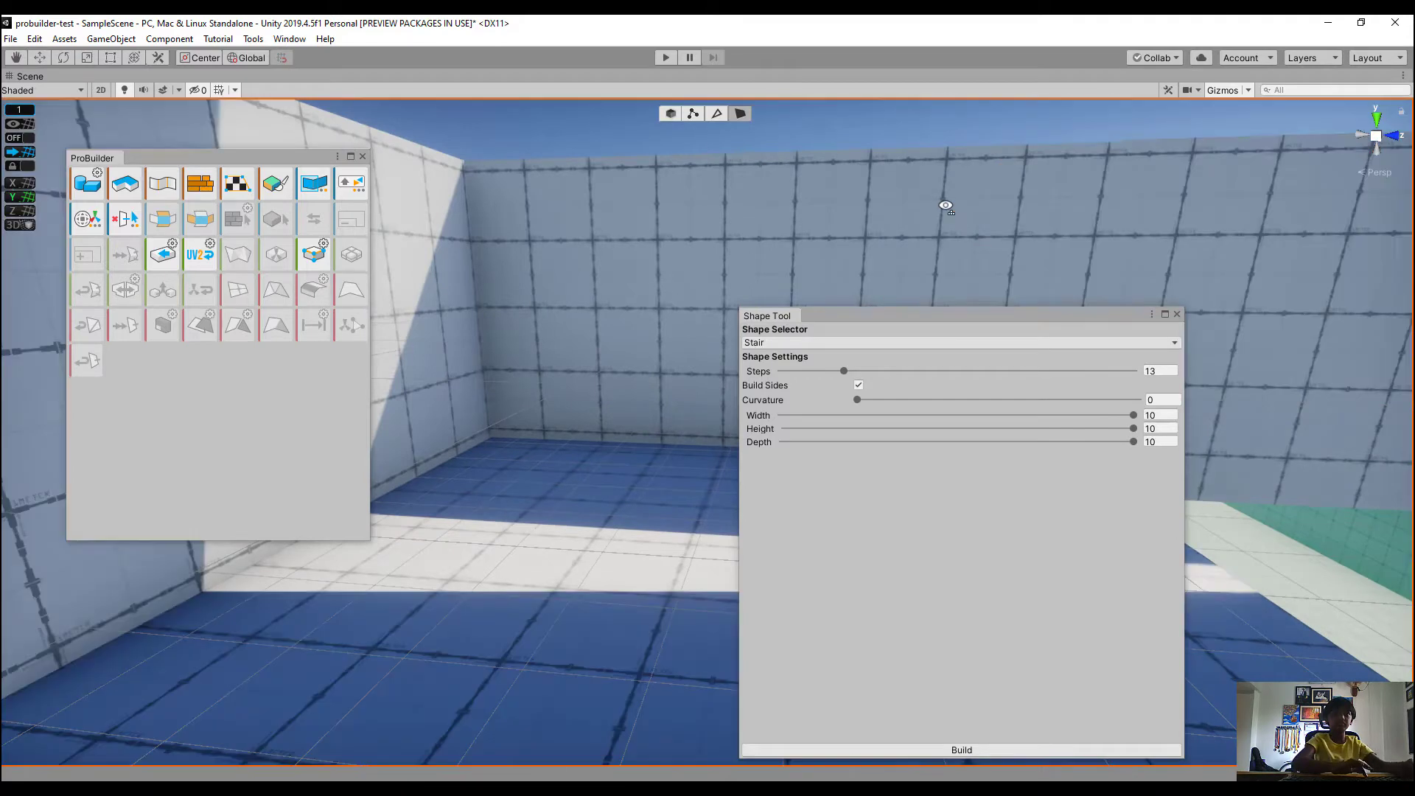
{"action": "key", "text": "shift+space"}
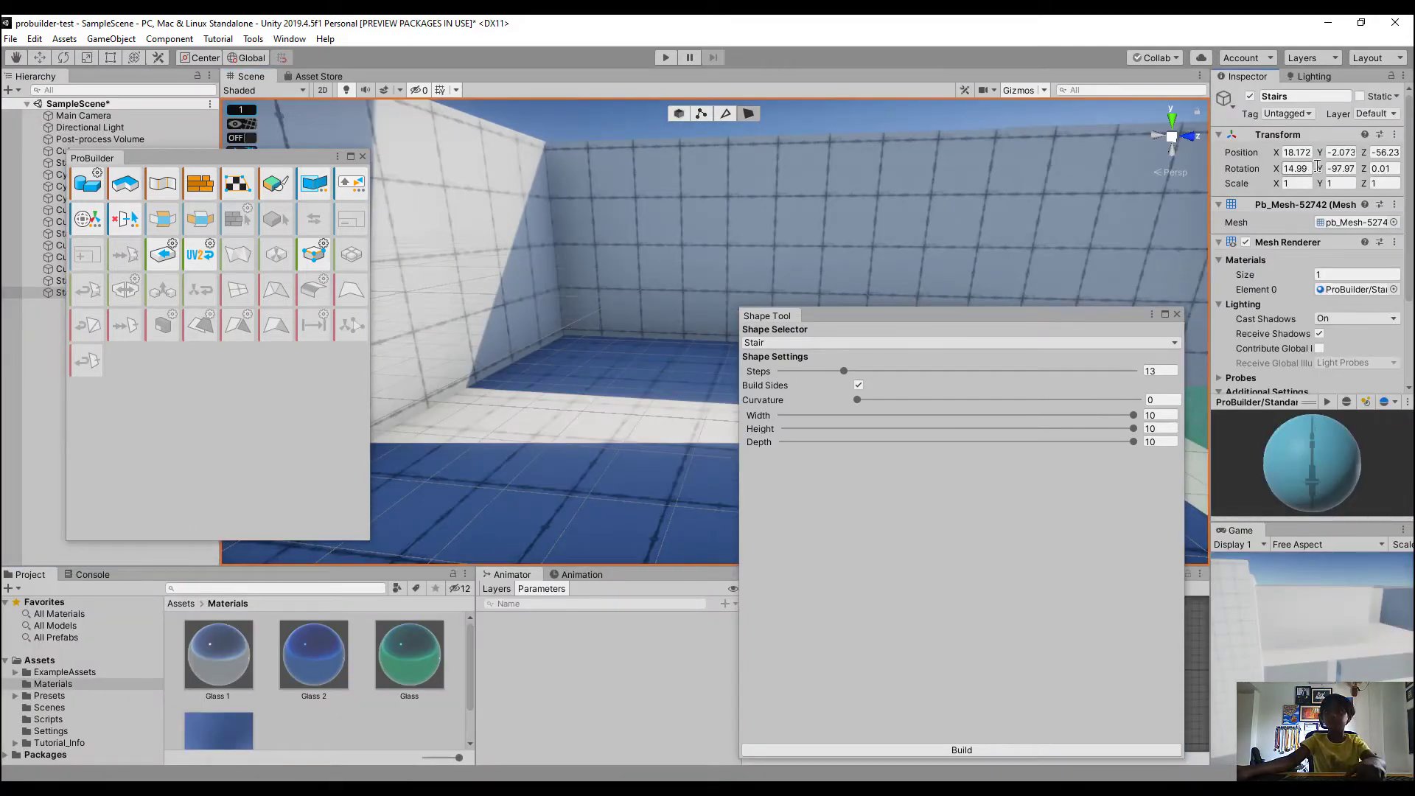
{"action": "type", "text": "0"}
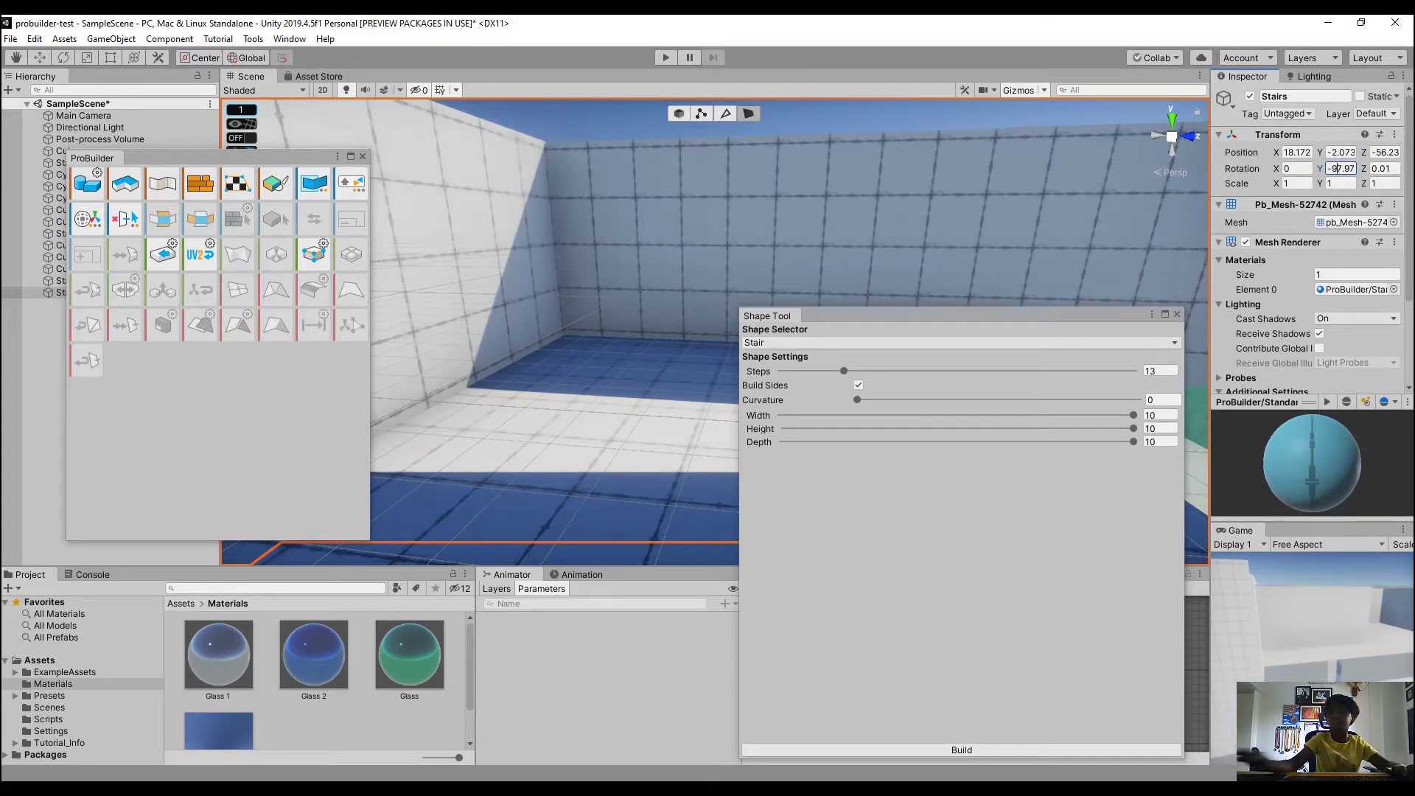
{"action": "key", "text": "Delete"}
{"action": "type", "text": "0"}
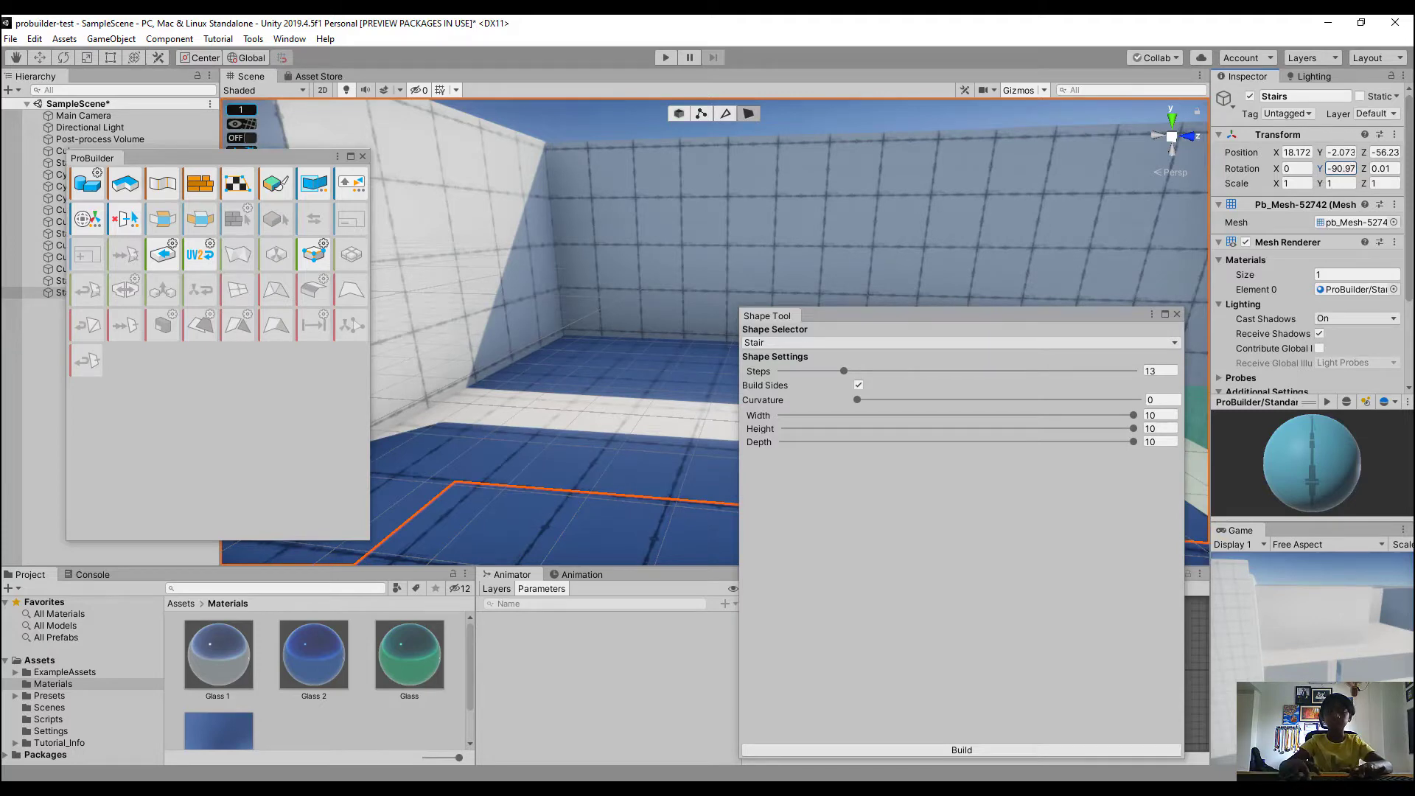
{"action": "key", "text": "BackSpace"}
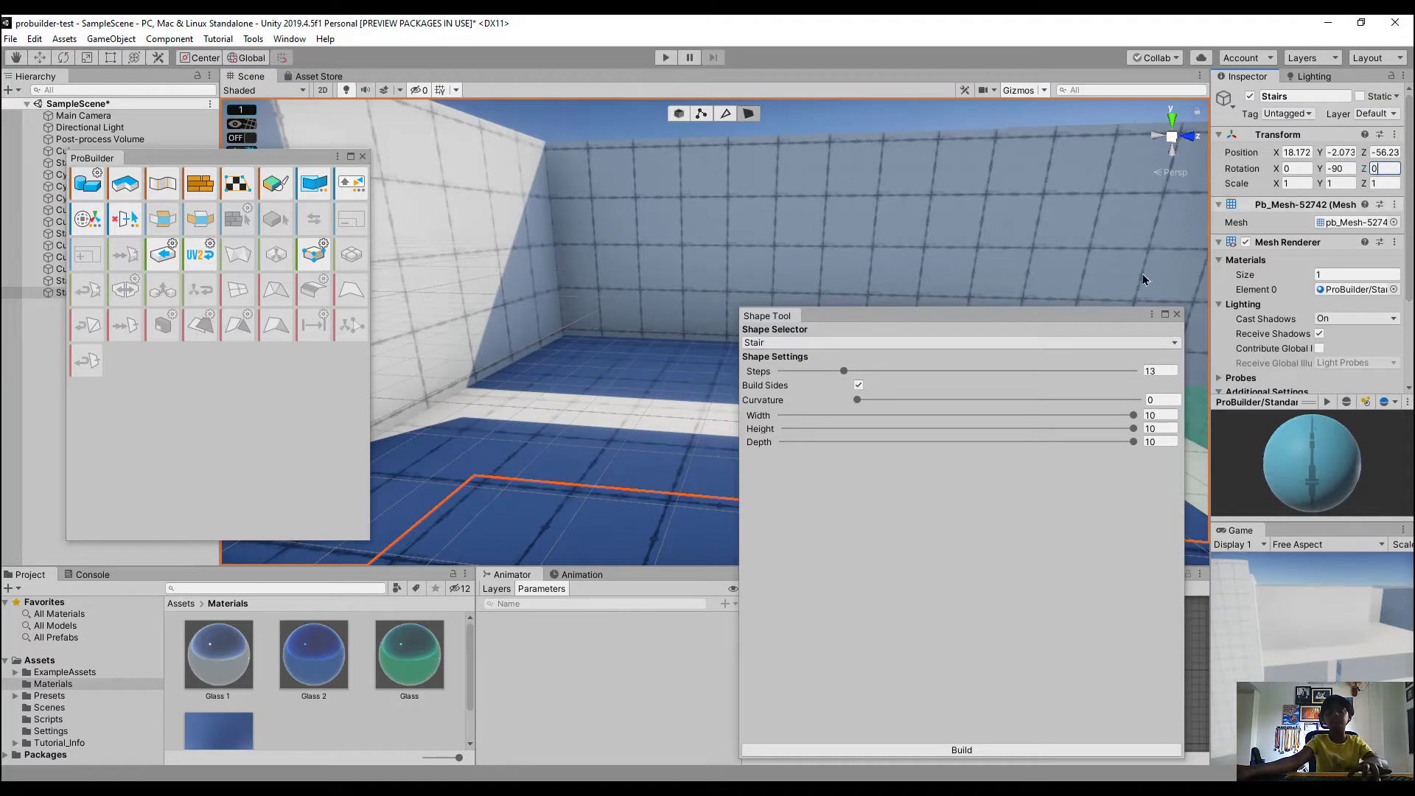
Set the second stair preview's height to about 5.54 and position it on the landing above the first flight
{"action": "key", "text": "s"}
{"action": "right_click_drag", "start_coordinate": [595, 360], "coordinate": [995, 441]}
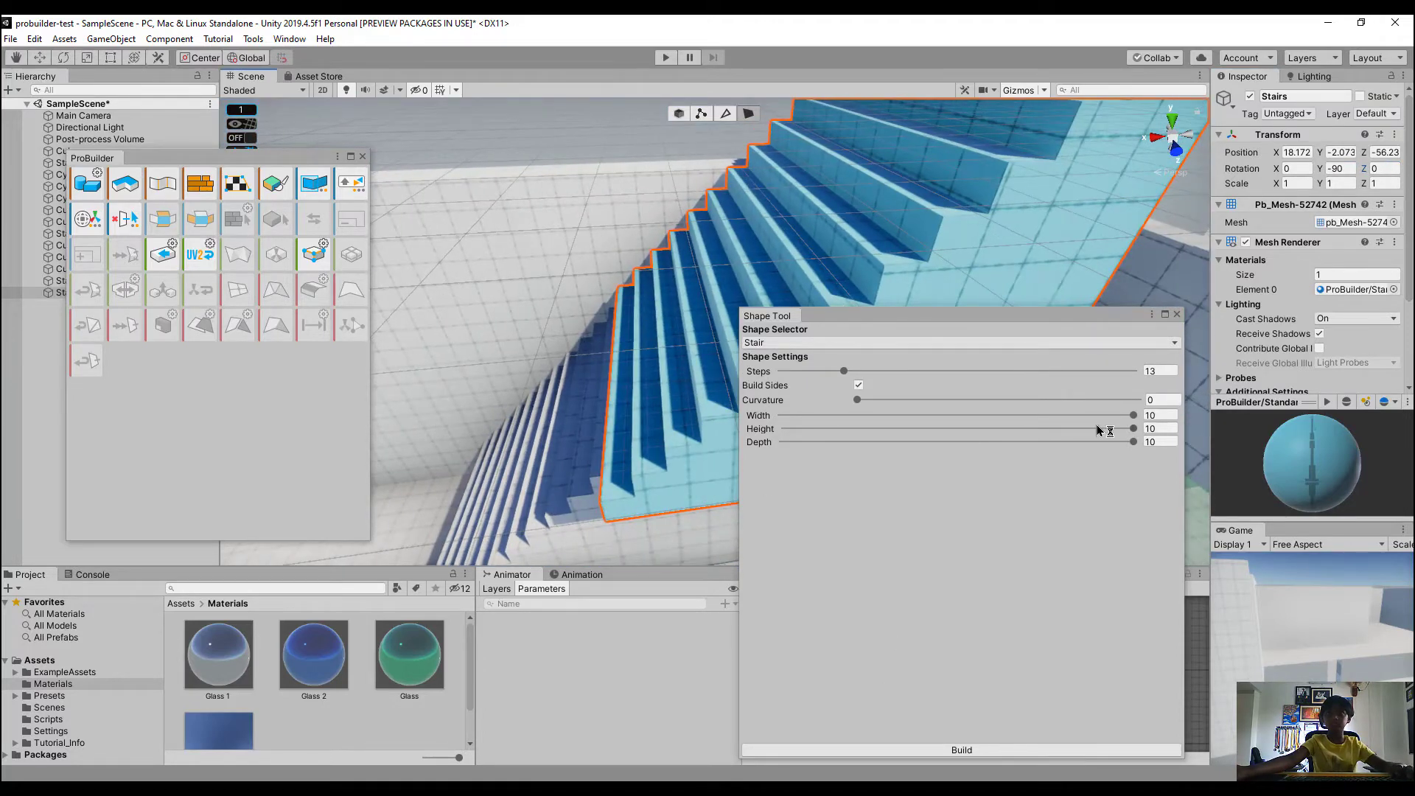
{"action": "left_click_drag", "start_coordinate": [1097, 430], "coordinate": [978, 429]}
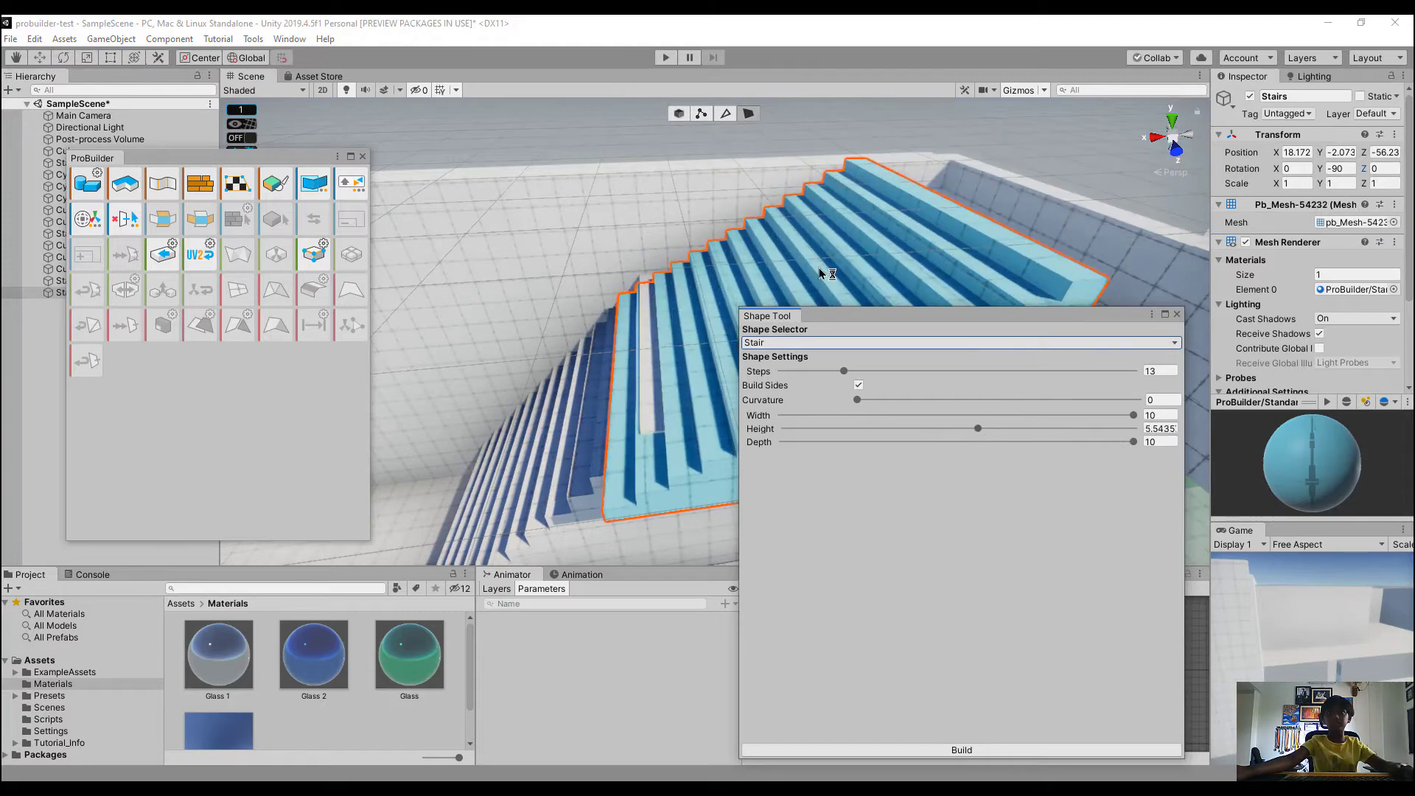
{"action": "right_click_drag", "start_coordinate": [820, 275], "coordinate": [711, 184]}
{"action": "key", "text": "s"}
{"action": "left_click", "coordinate": [679, 114]}
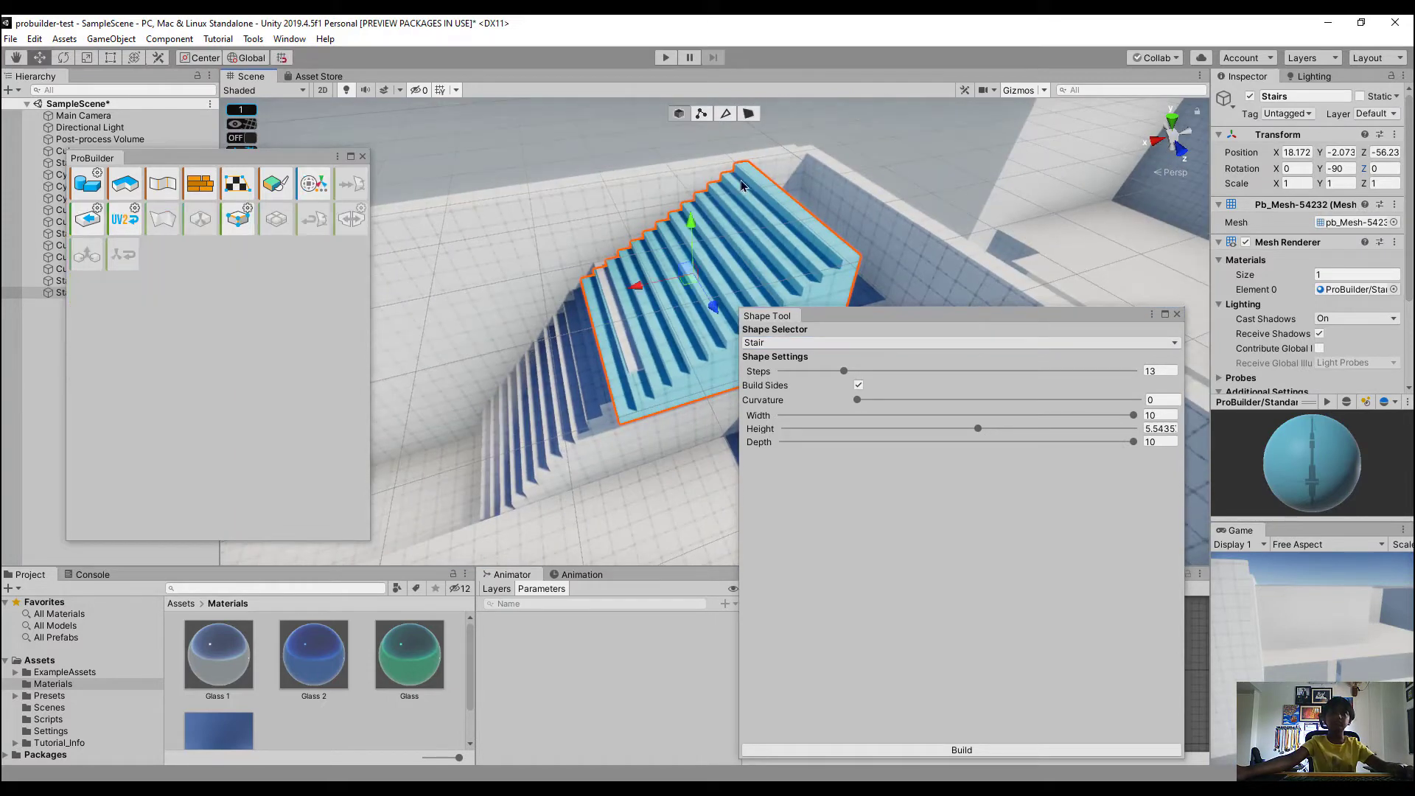
{"action": "left_click_drag", "start_coordinate": [703, 293], "coordinate": [725, 193]}
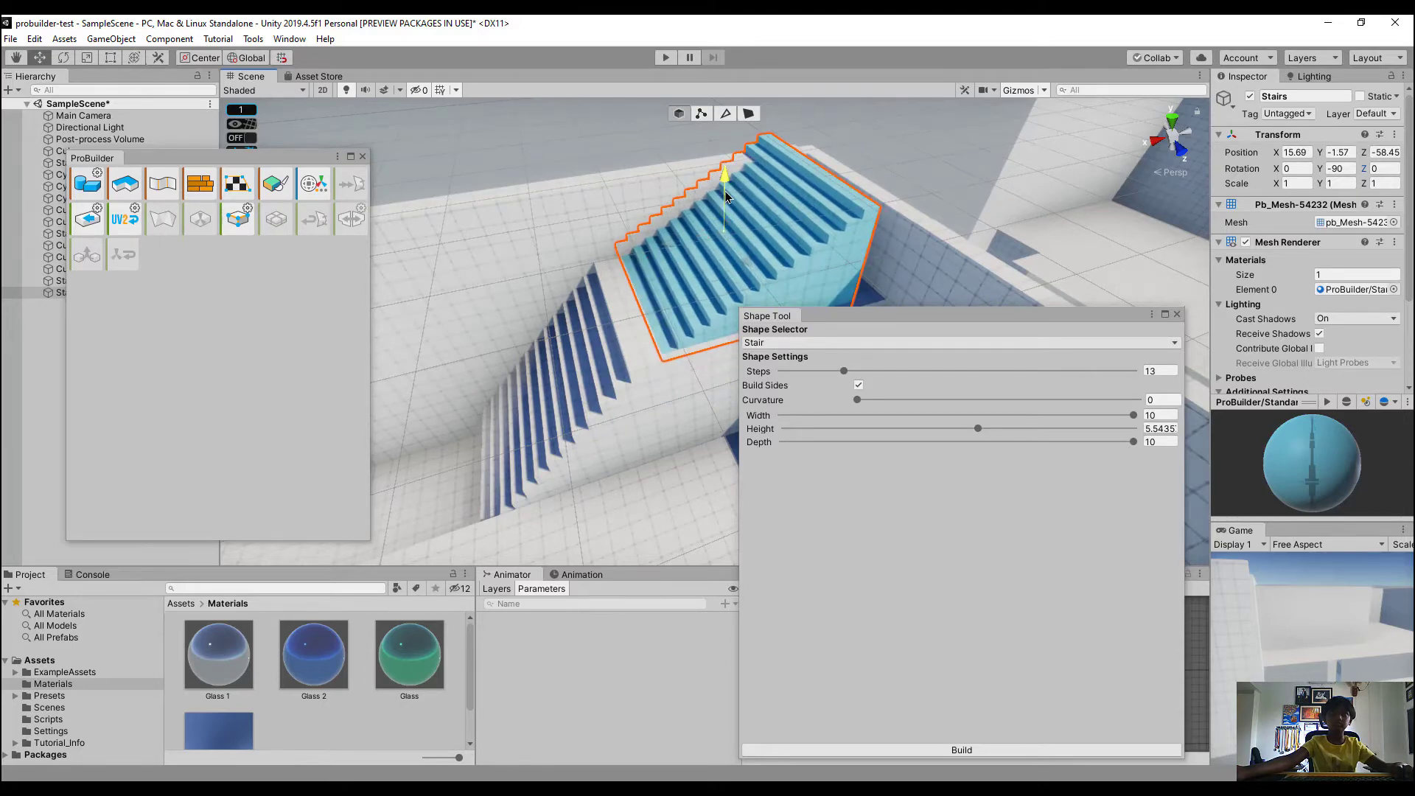
{"action": "key", "text": "a"}
{"action": "right_click_drag", "start_coordinate": [739, 199], "coordinate": [647, 274]}
{"action": "left_click_drag", "start_coordinate": [686, 254], "coordinate": [698, 253]}
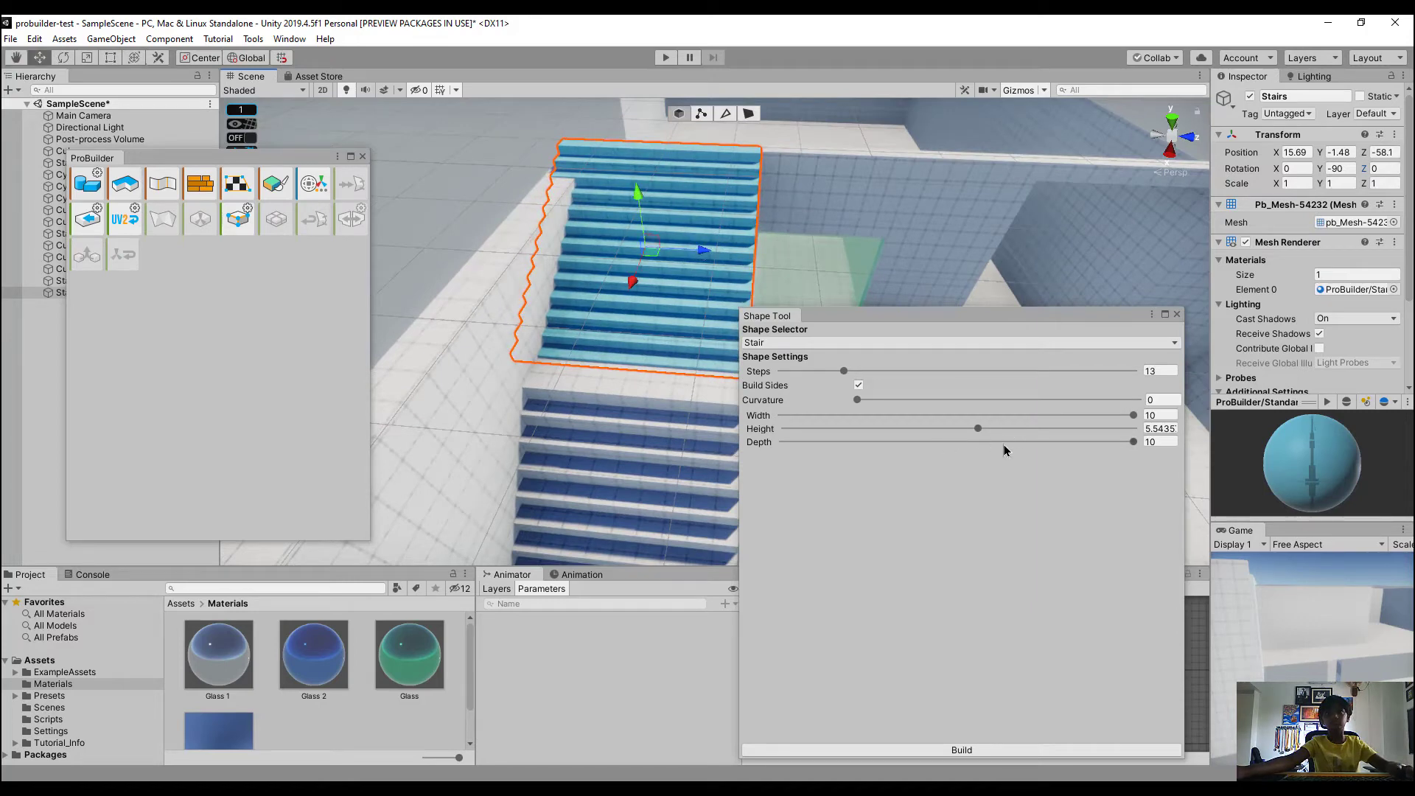
Fit the second stair with a height of about 4.61, a width of about 8.66 and a slight sideways shift, and build it
{"action": "left_click_drag", "start_coordinate": [962, 417], "coordinate": [1117, 471]}
{"action": "left_click_drag", "start_coordinate": [754, 237], "coordinate": [383, 258], "text": "alt"}
{"action": "left_click_drag", "start_coordinate": [649, 221], "coordinate": [825, 221], "text": "alt"}
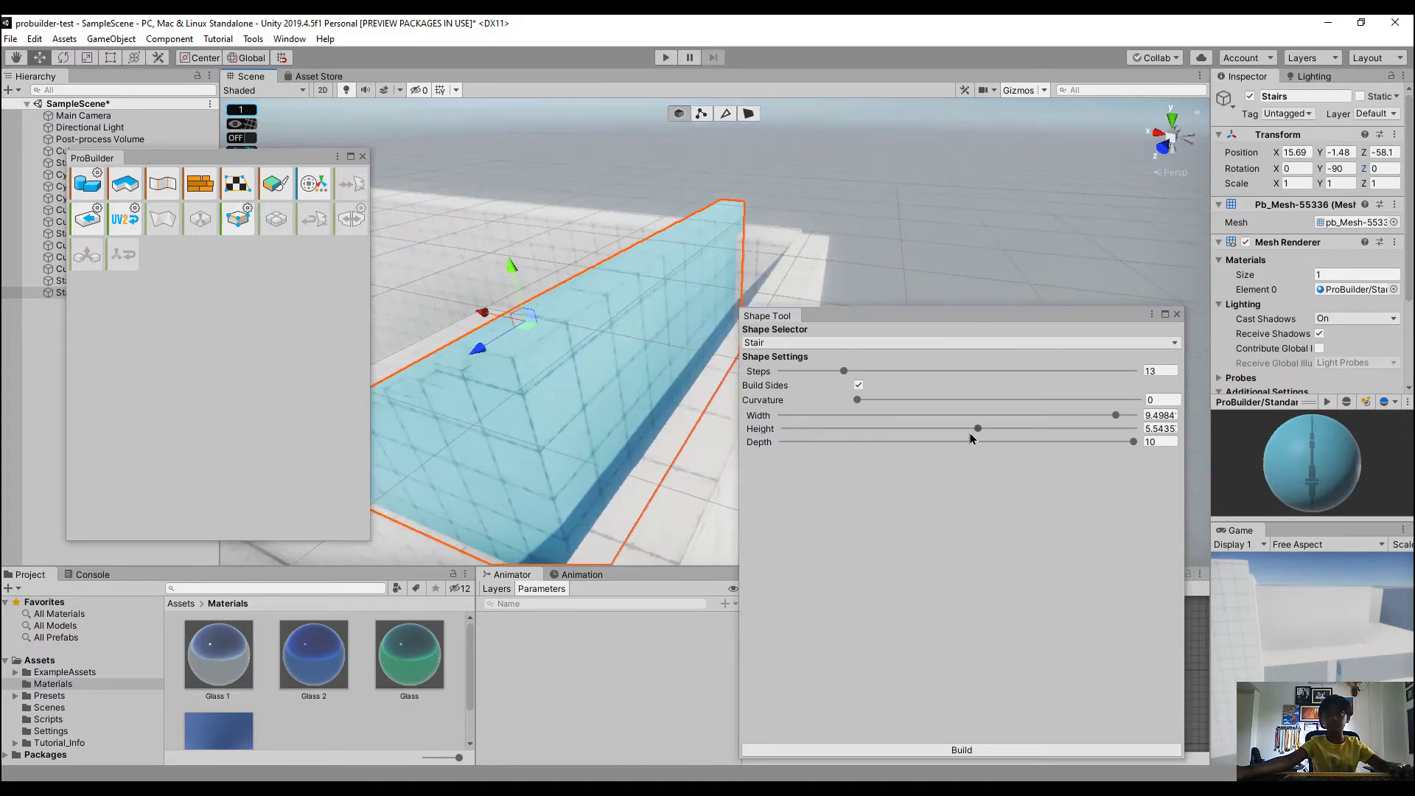
{"action": "left_click_drag", "start_coordinate": [971, 428], "coordinate": [942, 442]}
{"action": "left_click_drag", "start_coordinate": [490, 370], "coordinate": [488, 375]}
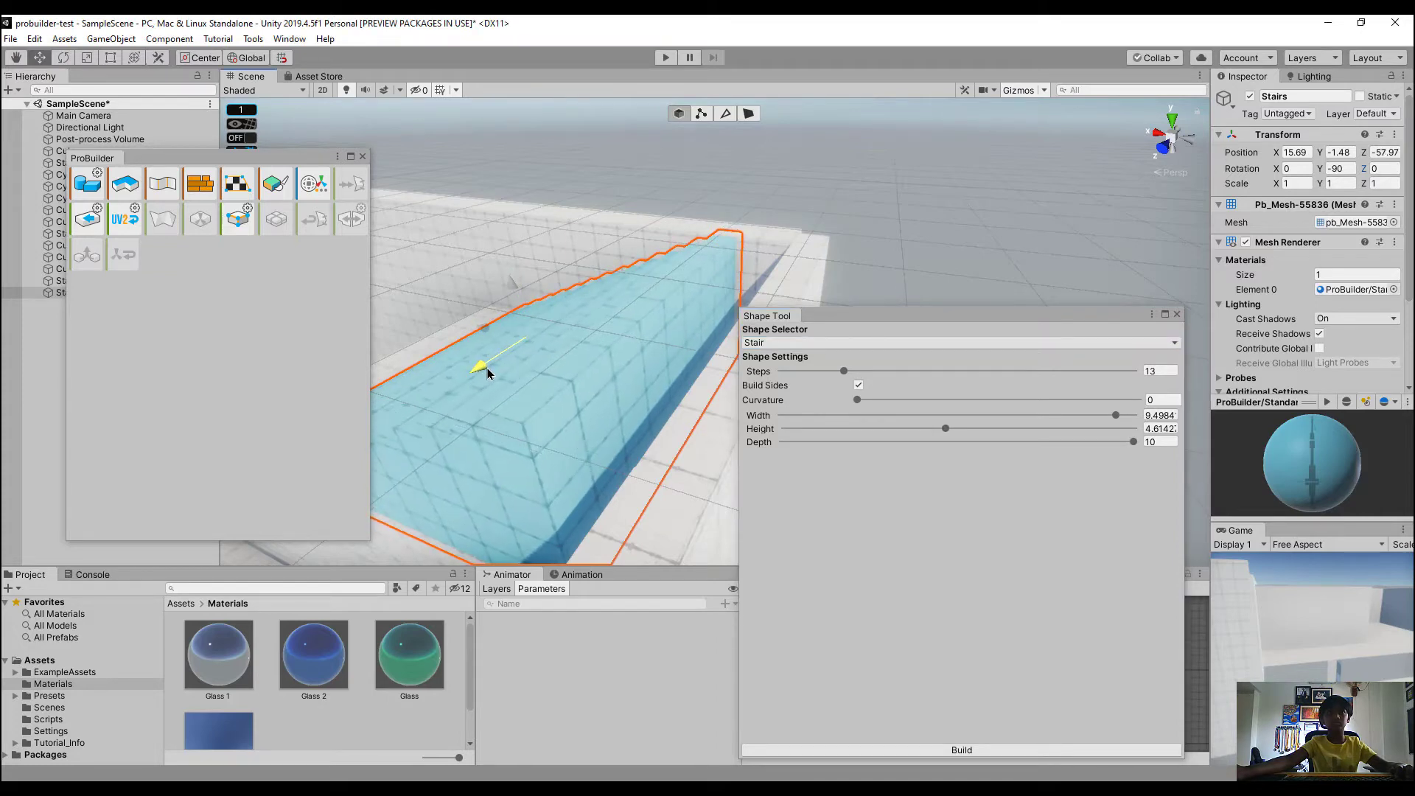
{"action": "left_click_drag", "start_coordinate": [888, 414], "coordinate": [1087, 411]}
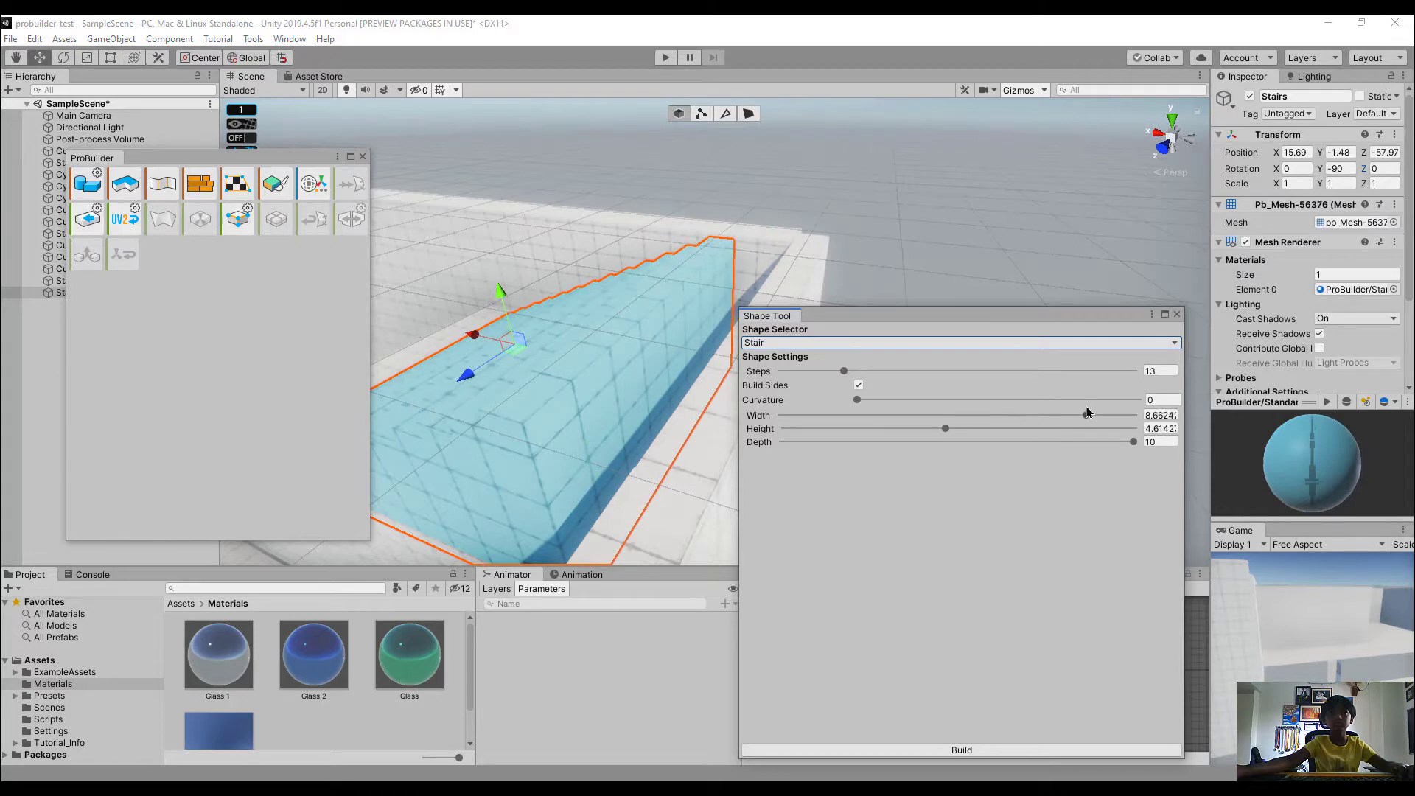
{"action": "left_click", "coordinate": [951, 747]}
Extrude the upper stair's back face and extend it over the gap to the end wall
{"action": "left_click", "coordinate": [749, 114]}
{"action": "left_click", "coordinate": [647, 410]}
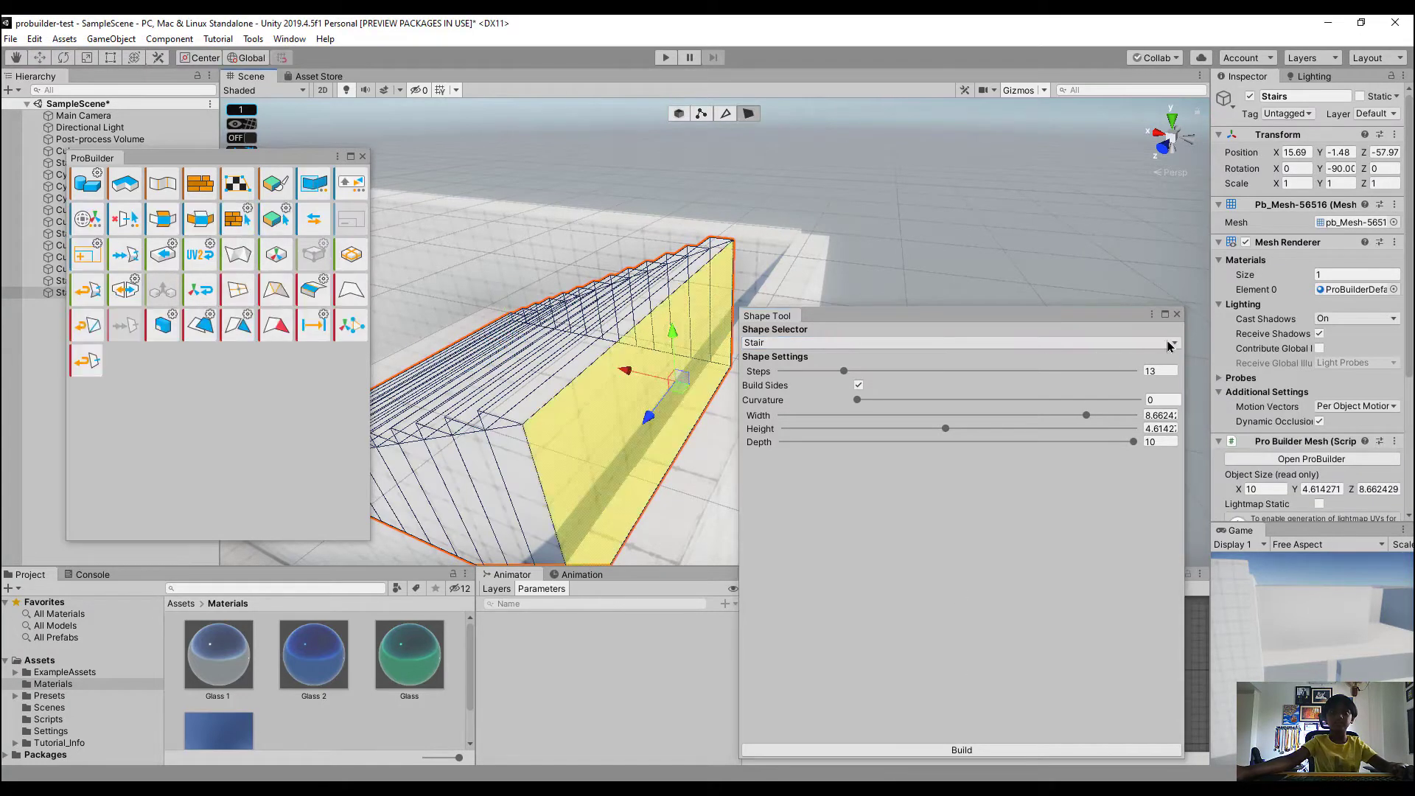
{"action": "left_click", "coordinate": [1165, 314]}
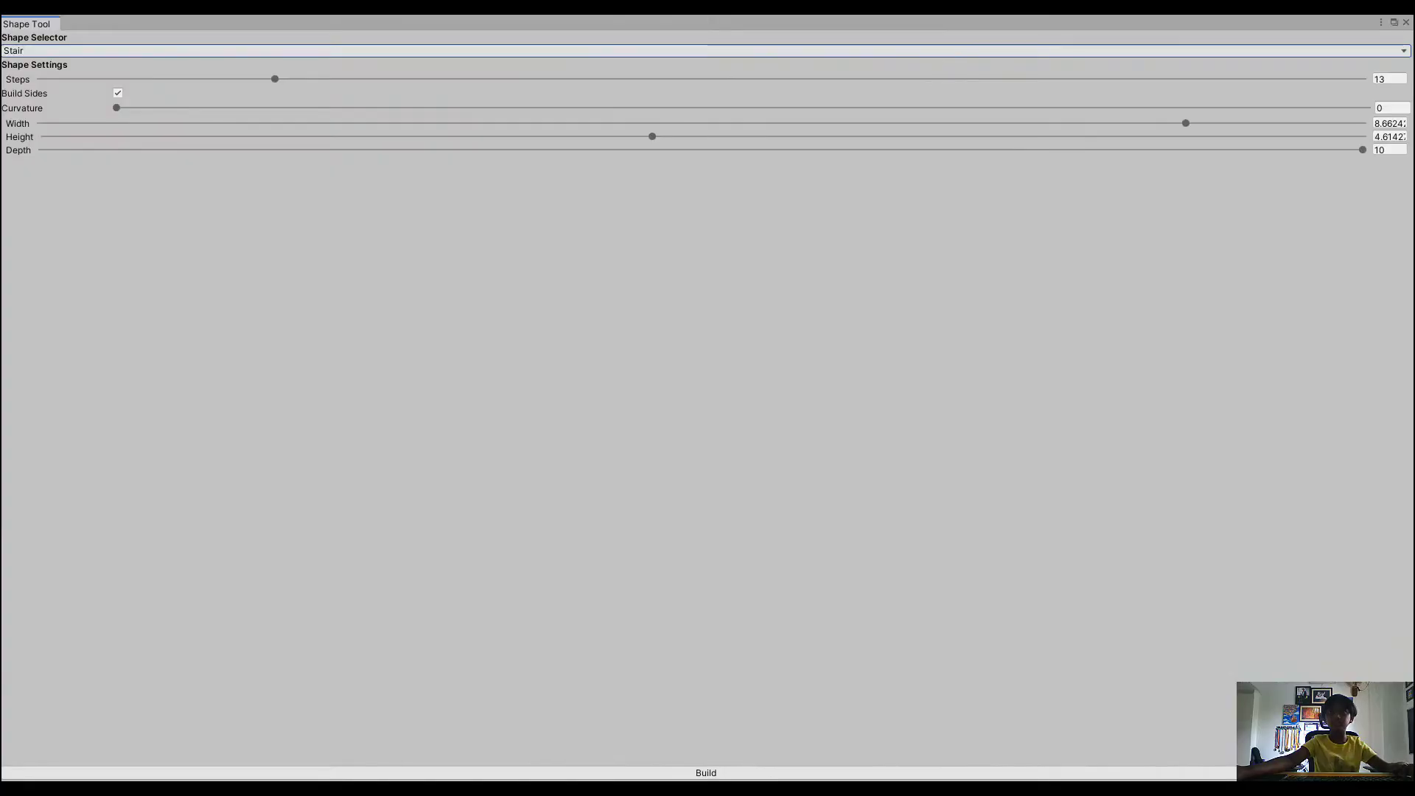
{"action": "left_click", "coordinate": [1407, 22]}
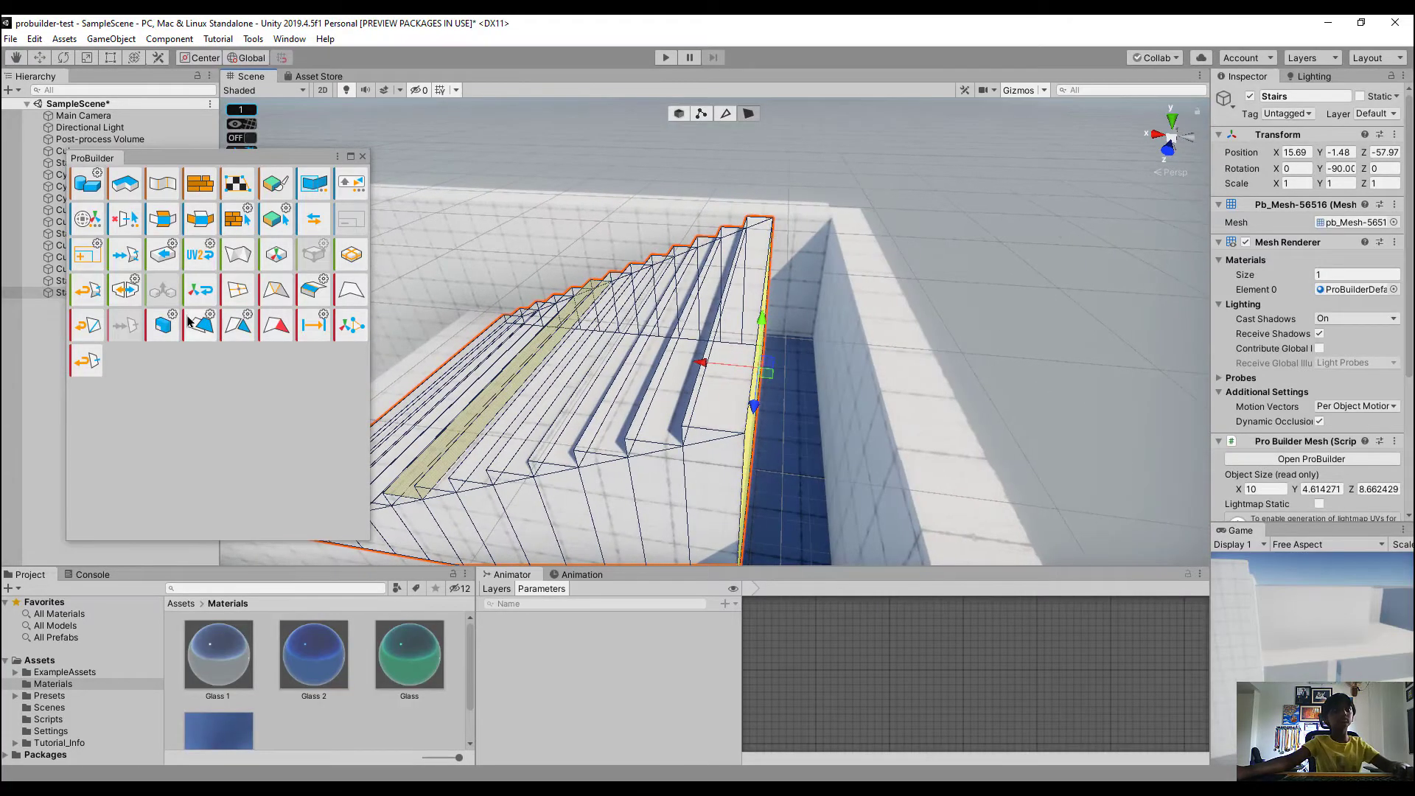
{"action": "left_click", "coordinate": [164, 325]}
{"action": "left_click", "coordinate": [163, 332]}
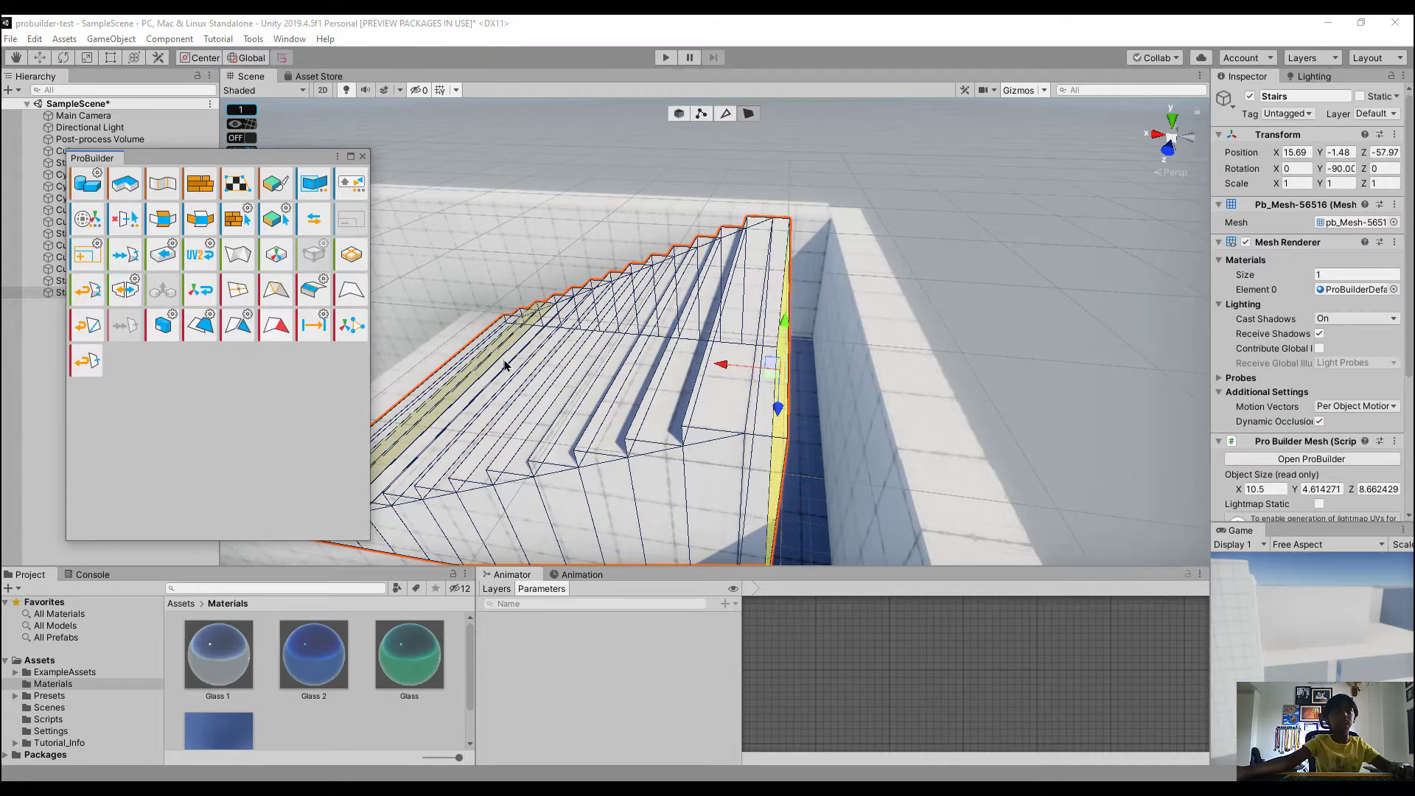
{"action": "left_click_drag", "start_coordinate": [719, 367], "coordinate": [772, 392]}
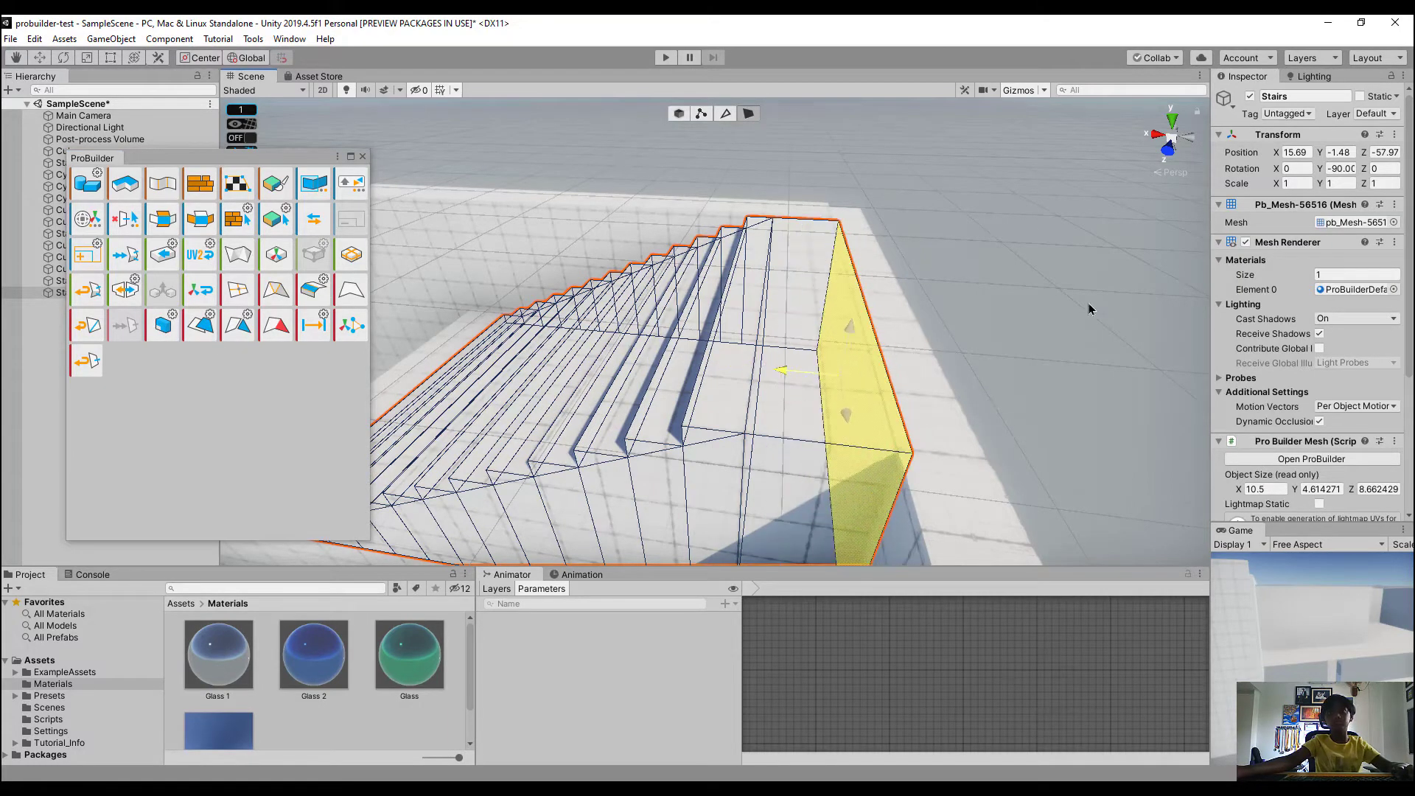
{"action": "left_click", "coordinate": [1130, 290]}
{"action": "scroll", "coordinate": [1136, 289], "scroll_direction": "down", "scroll_amount": 4}
{"action": "left_click_drag", "start_coordinate": [1136, 289], "coordinate": [1411, 266], "text": "alt"}
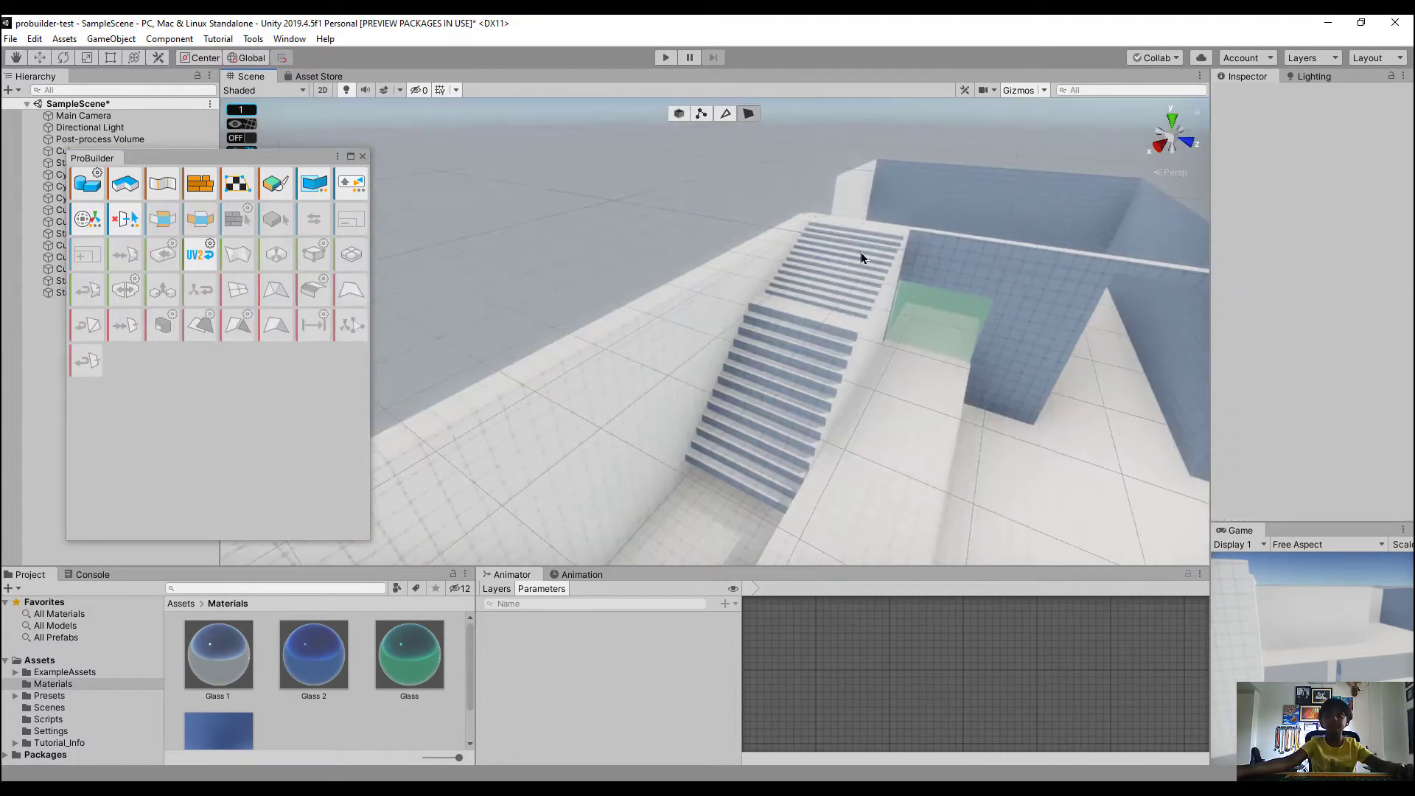
Insert an edge loop across the lower stair's landing and move it close to the flight's top step
{"action": "right_click_drag", "start_coordinate": [978, 254], "coordinate": [988, 243]}
{"action": "scroll", "coordinate": [984, 250], "scroll_direction": "up", "scroll_amount": 3}
{"action": "left_click_drag", "start_coordinate": [982, 253], "coordinate": [763, 336], "text": "alt"}
{"action": "scroll", "coordinate": [764, 336], "scroll_direction": "down", "scroll_amount": 3}
{"action": "left_click", "coordinate": [763, 335]}
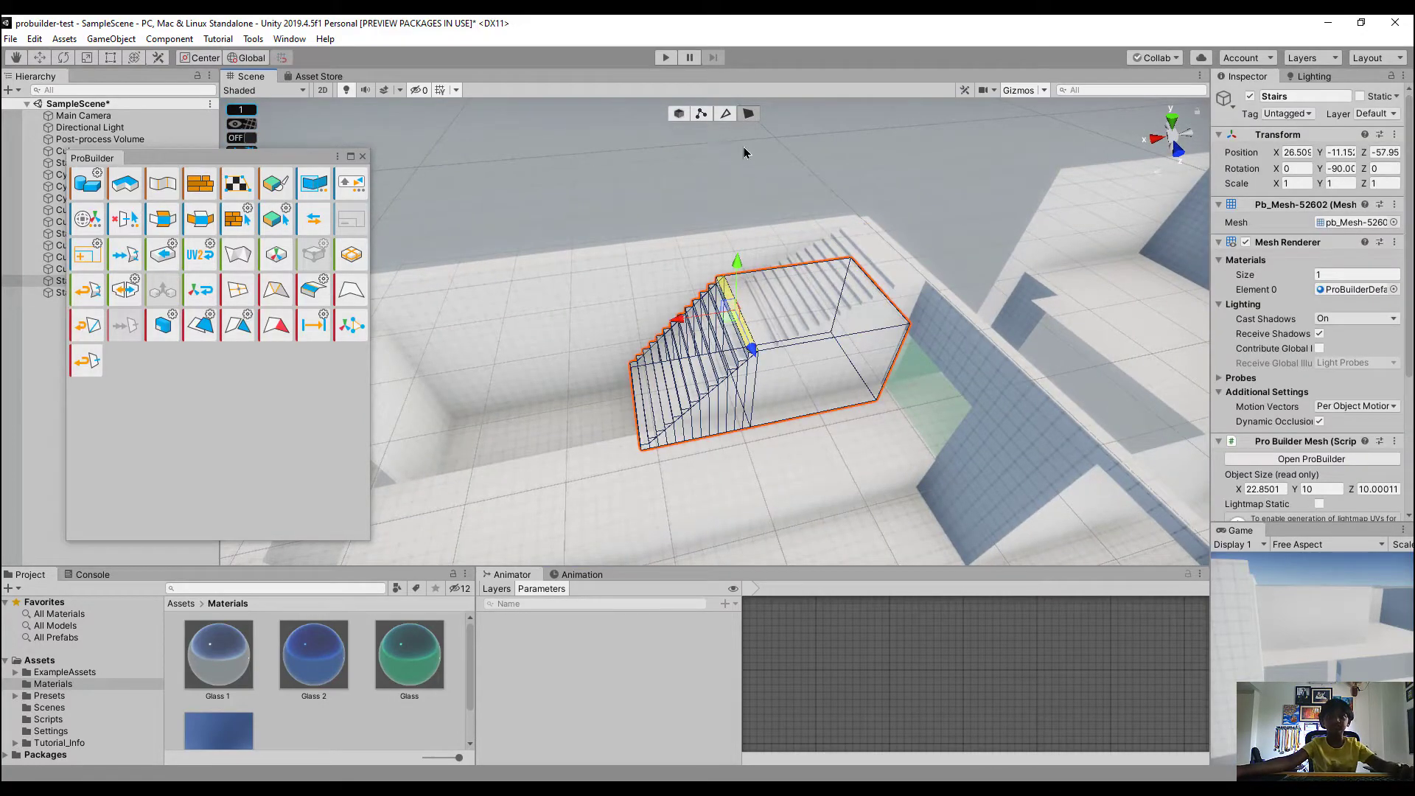
{"action": "left_click", "coordinate": [726, 116]}
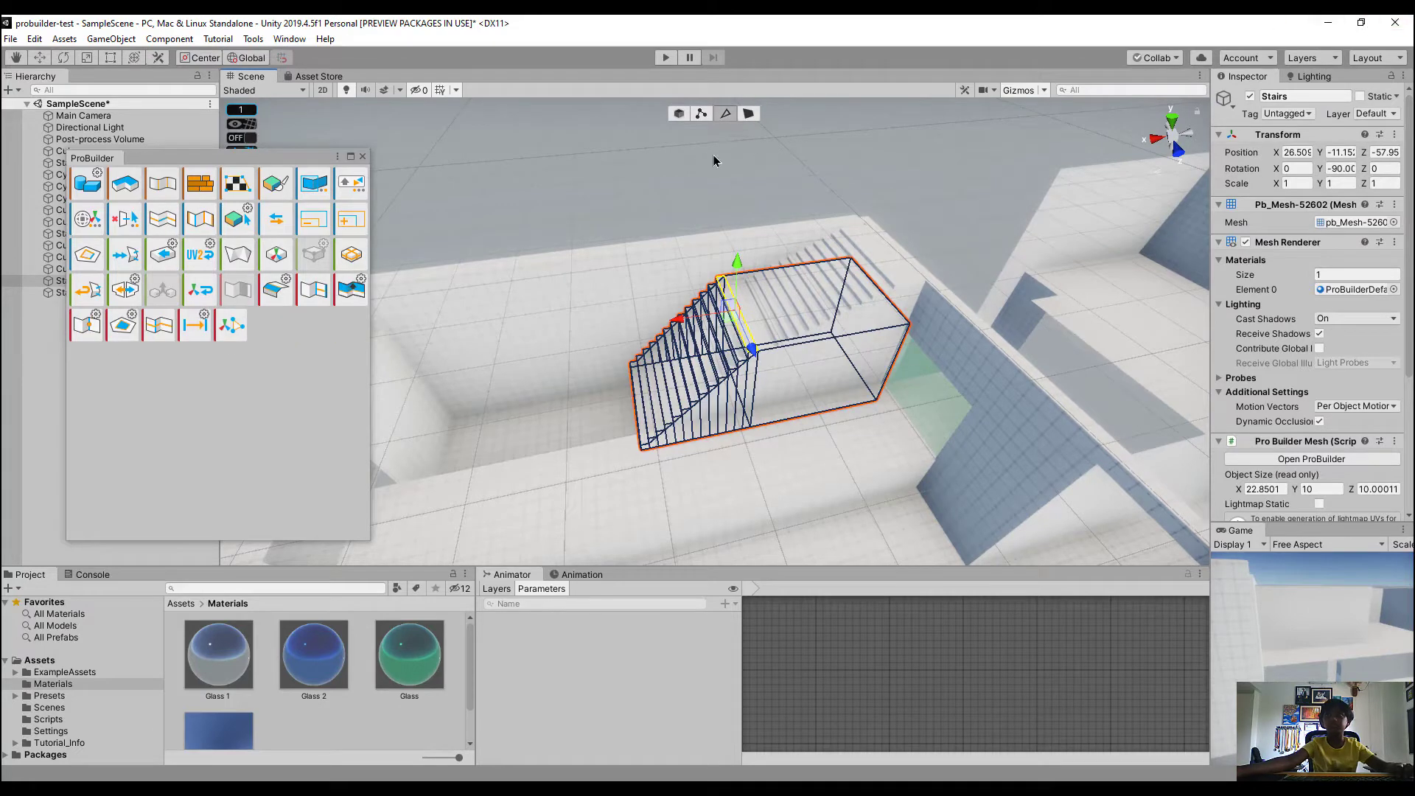
{"action": "right_click_drag", "start_coordinate": [715, 161], "coordinate": [814, 113]}
{"action": "key", "text": "w"}
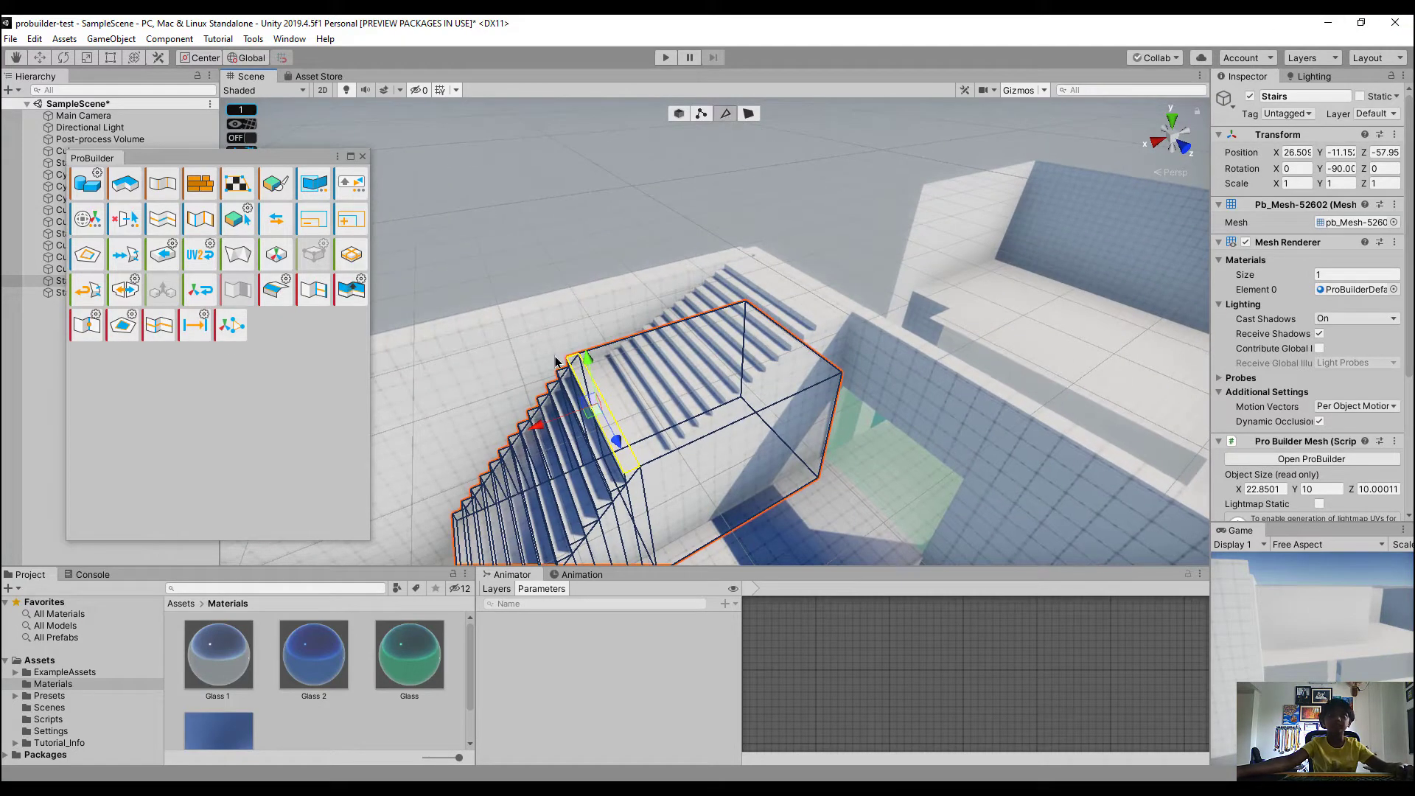
{"action": "left_click", "coordinate": [618, 349]}
{"action": "left_click", "coordinate": [173, 327]}
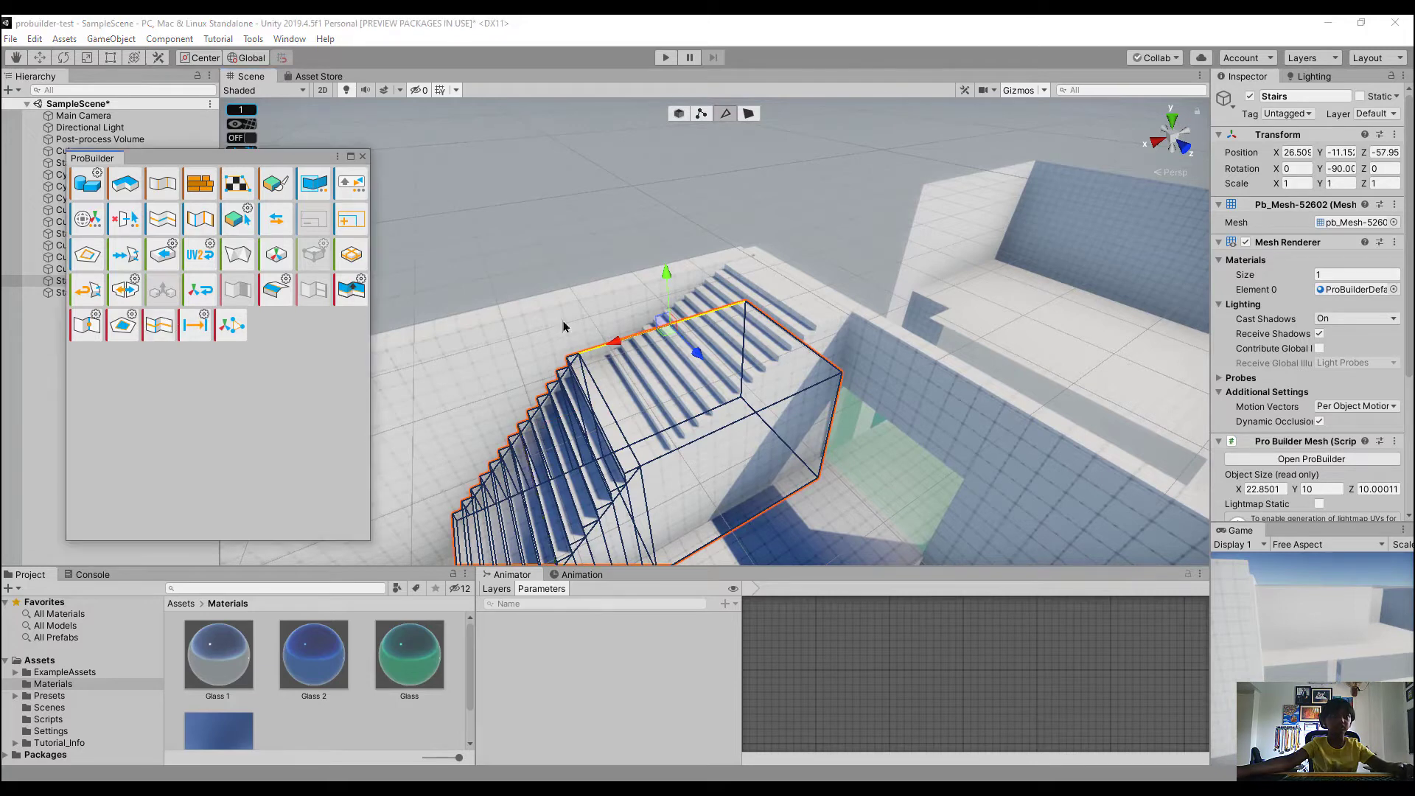
{"action": "key", "text": "w"}
{"action": "right_click_drag", "start_coordinate": [571, 322], "coordinate": [547, 331]}
{"action": "left_click", "coordinate": [174, 329]}
{"action": "left_click", "coordinate": [174, 329]}
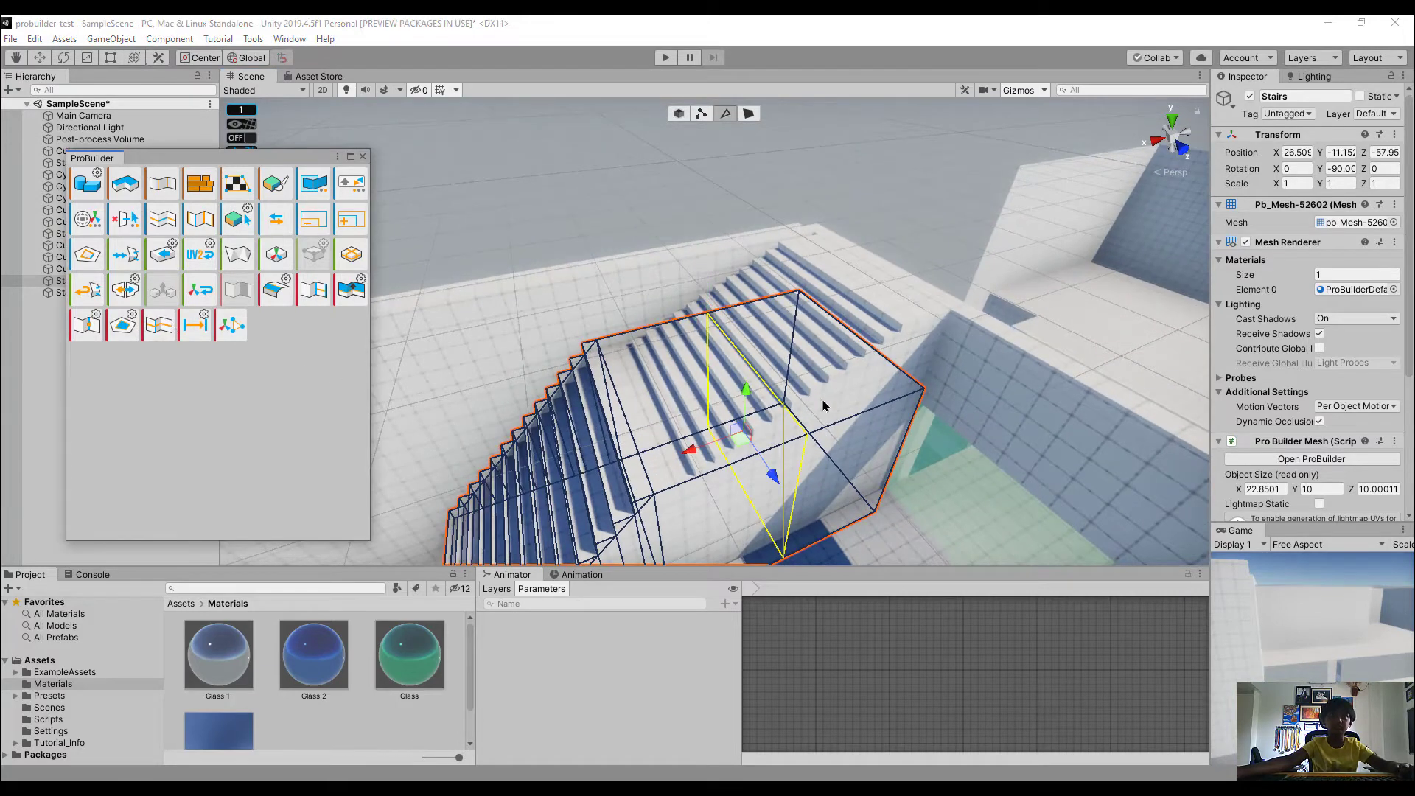
{"action": "left_click_drag", "start_coordinate": [690, 453], "coordinate": [606, 484]}
Raise the narrow landing face beside the lower flight's top step by about 0.5 units and clear the selection
{"action": "left_click", "coordinate": [748, 115]}
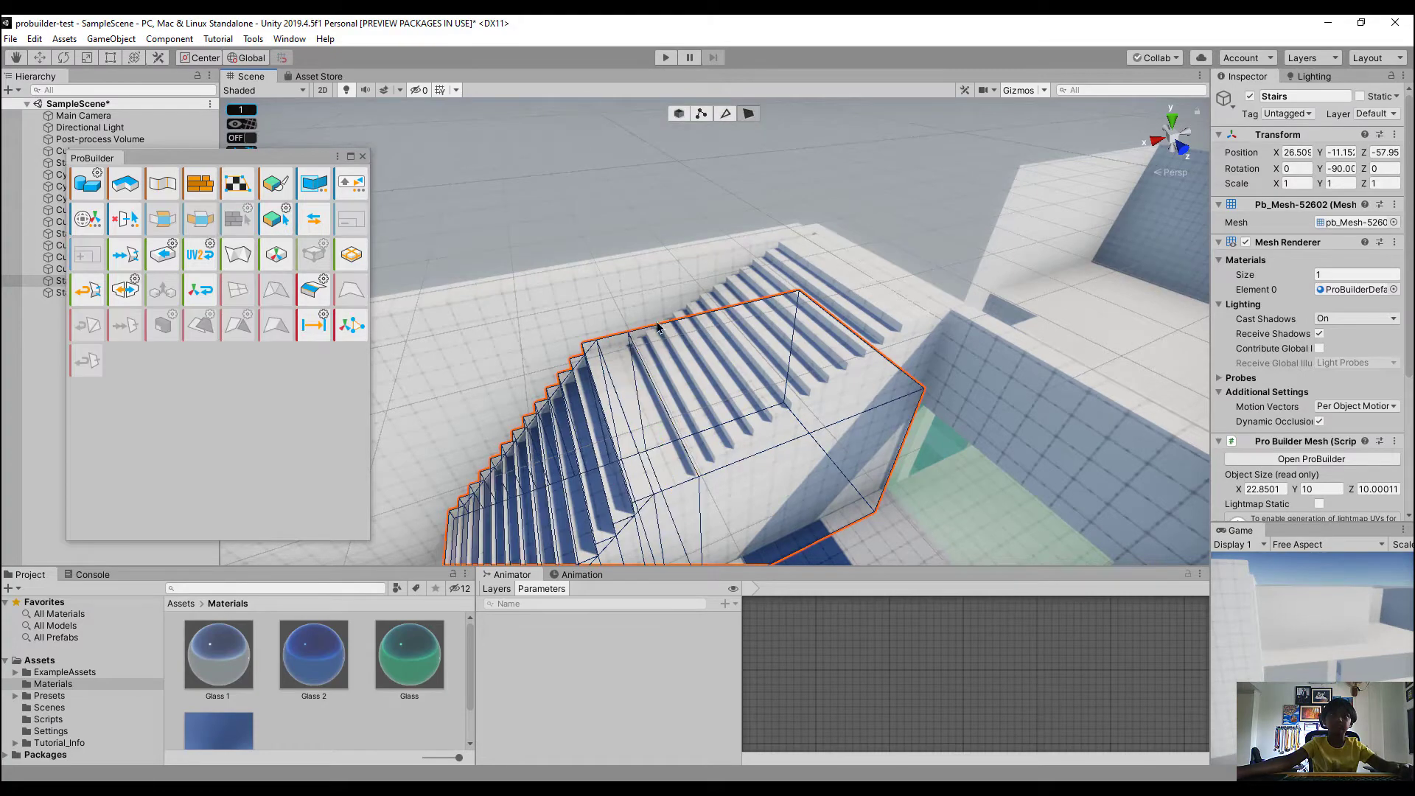
{"action": "left_click", "coordinate": [622, 403]}
{"action": "key", "text": "f"}
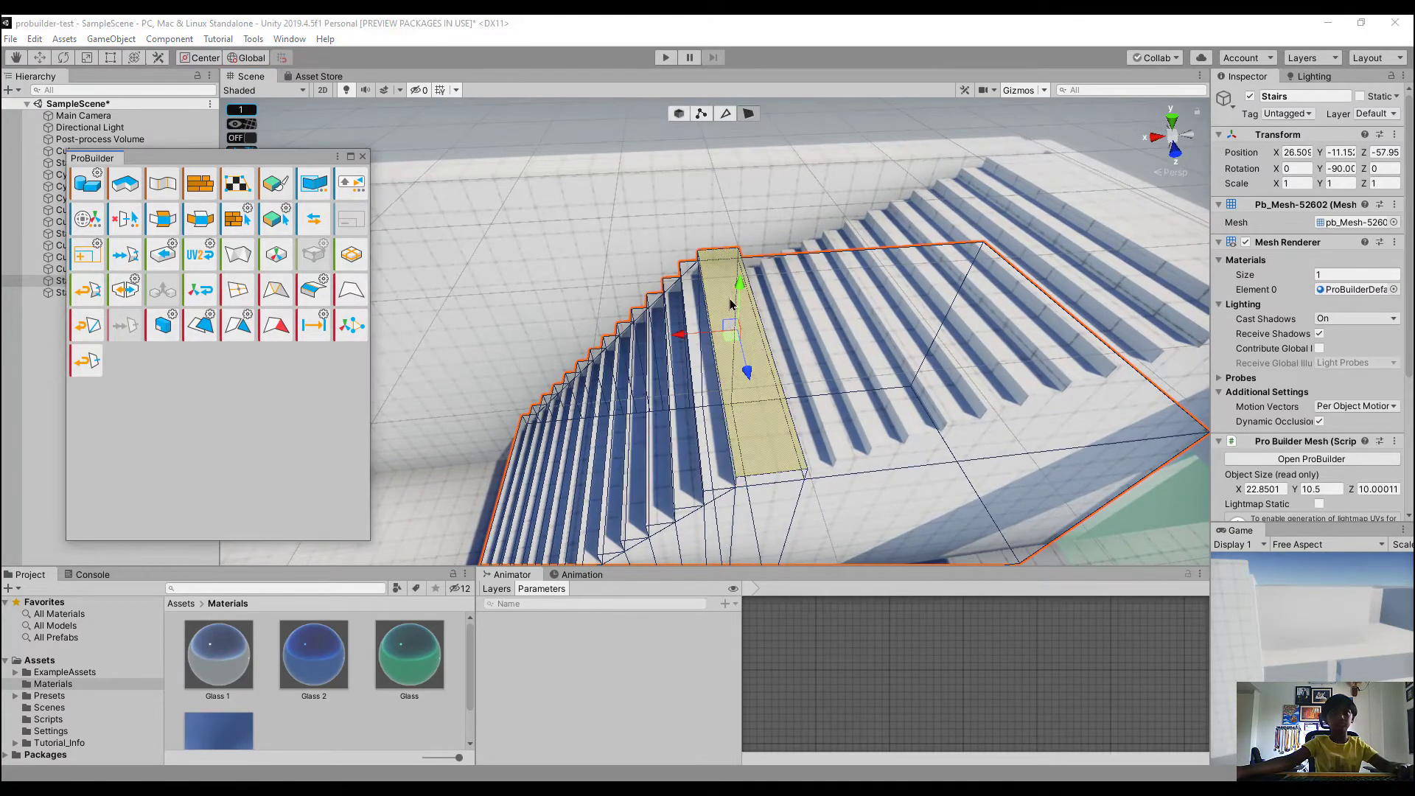
{"action": "left_click_drag", "start_coordinate": [739, 301], "coordinate": [739, 289]}
{"action": "left_click", "coordinate": [785, 338]}
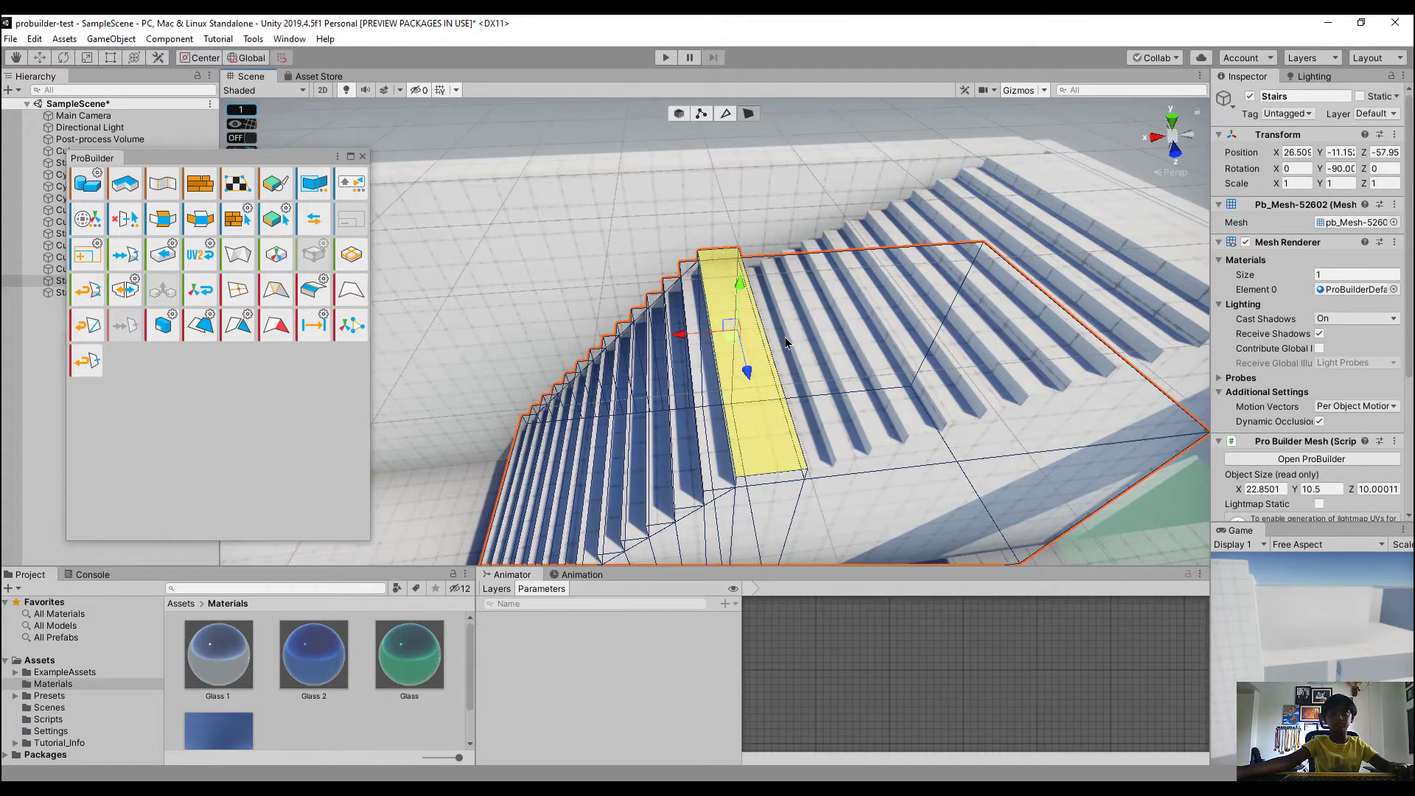
{"action": "left_click", "coordinate": [794, 350]}
{"action": "left_click", "coordinate": [779, 335]}
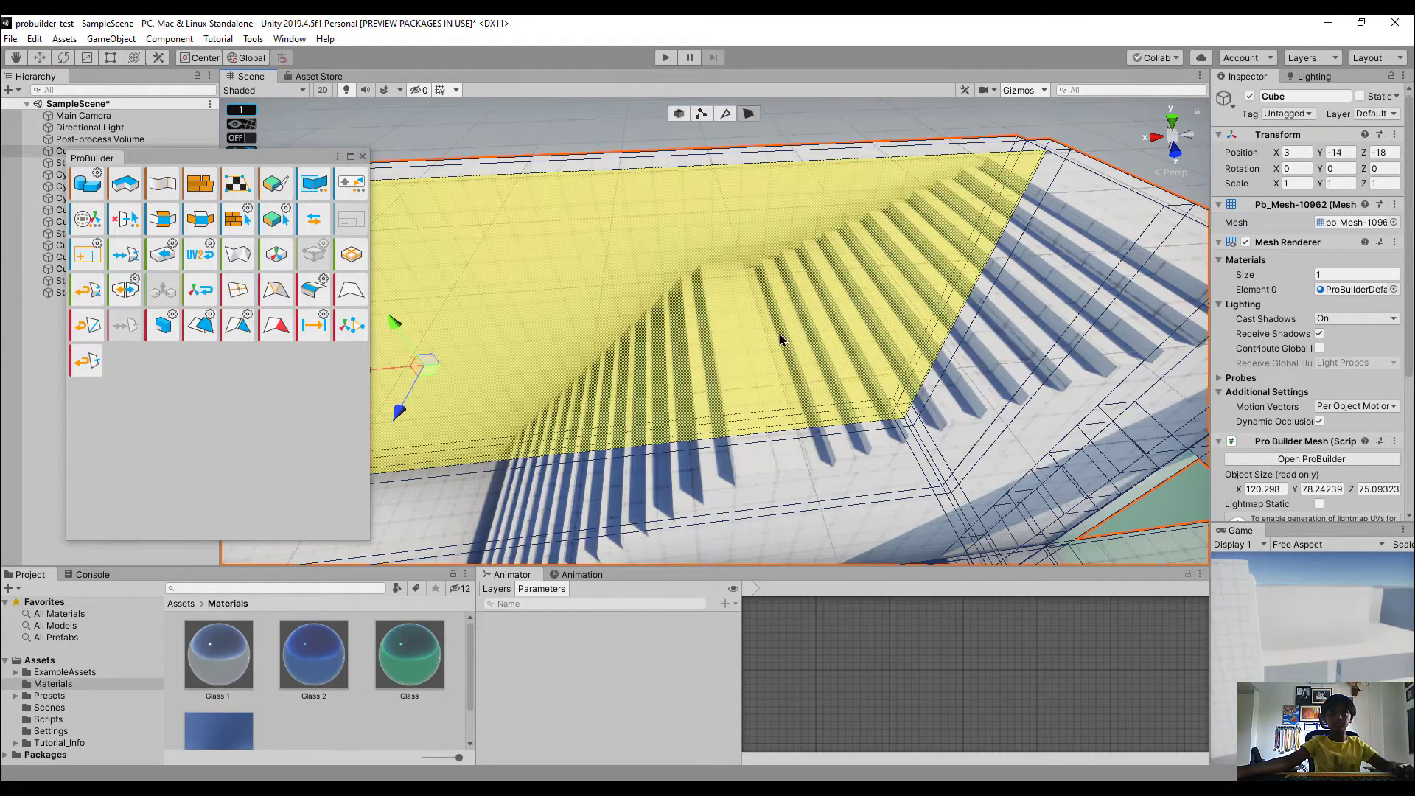
{"action": "left_click", "coordinate": [841, 118]}
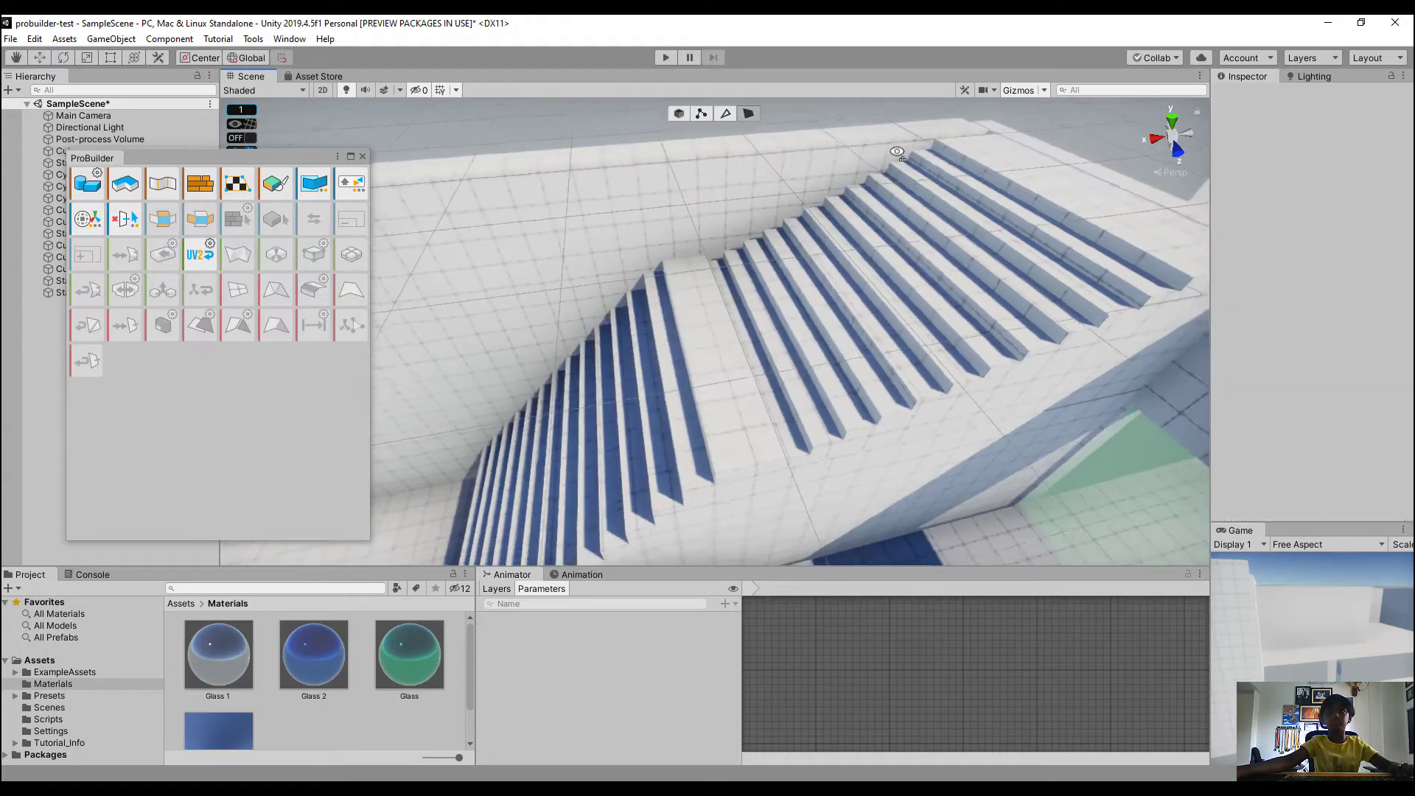
Select the lowest tread face of the upper stair, next to the landing
{"action": "right_click_drag", "start_coordinate": [894, 329], "coordinate": [881, 344]}
{"action": "scroll", "coordinate": [718, 402], "scroll_direction": "up", "scroll_amount": 5}
{"action": "left_click", "coordinate": [718, 402]}
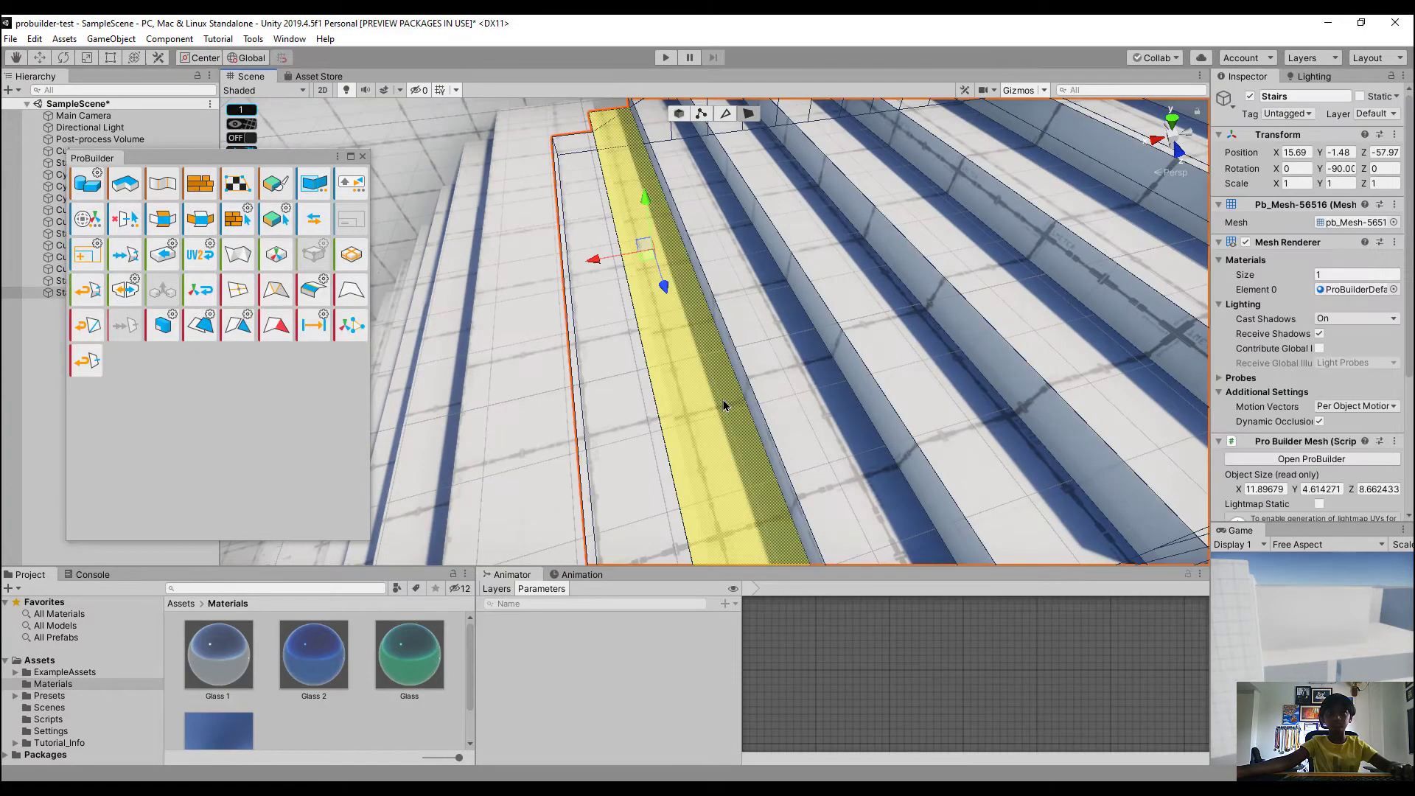
Try to extrude several tread faces of the upper staircase one after another
{"action": "right_click_drag", "start_coordinate": [683, 176], "coordinate": [449, 254]}
{"action": "left_click", "coordinate": [170, 323]}
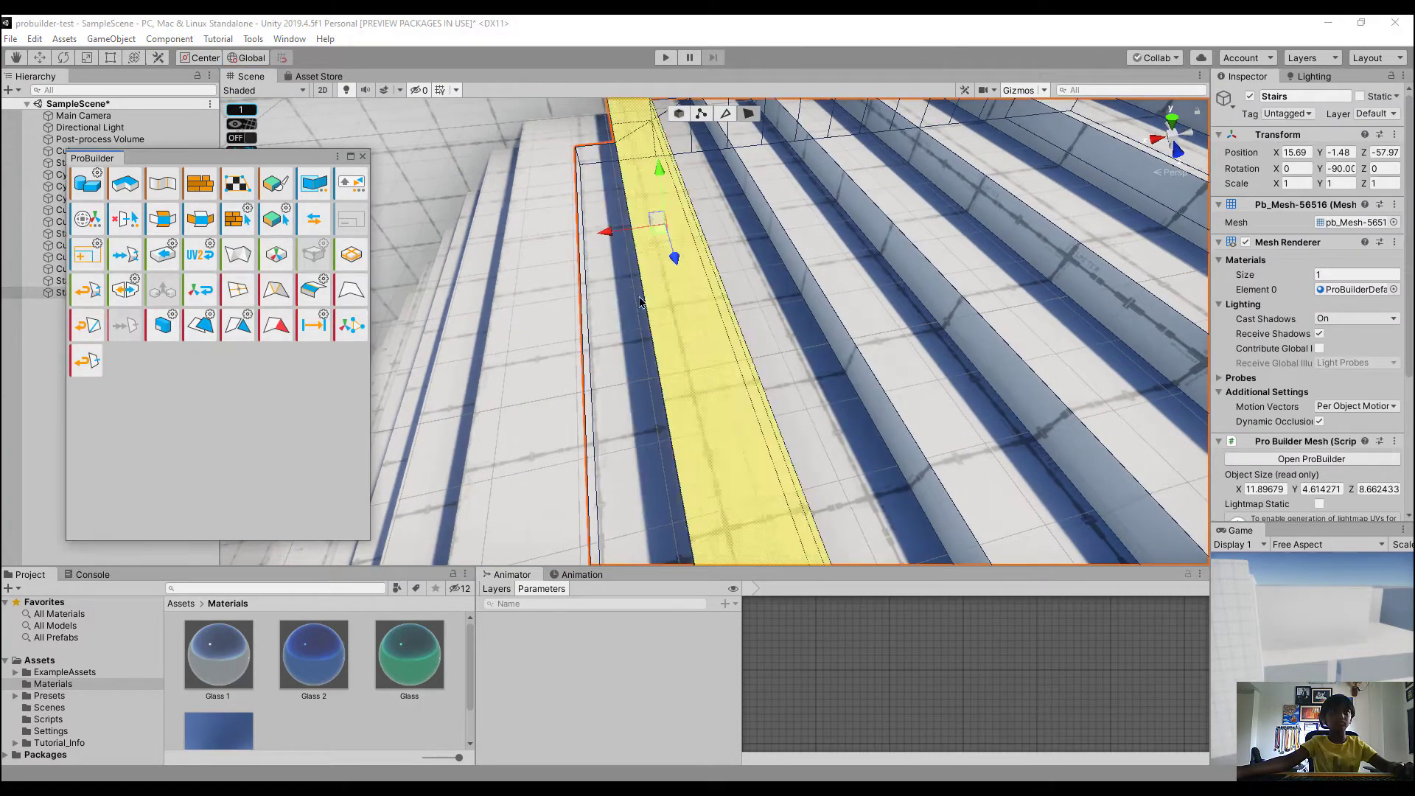
{"action": "right_click_drag", "start_coordinate": [652, 199], "coordinate": [656, 191]}
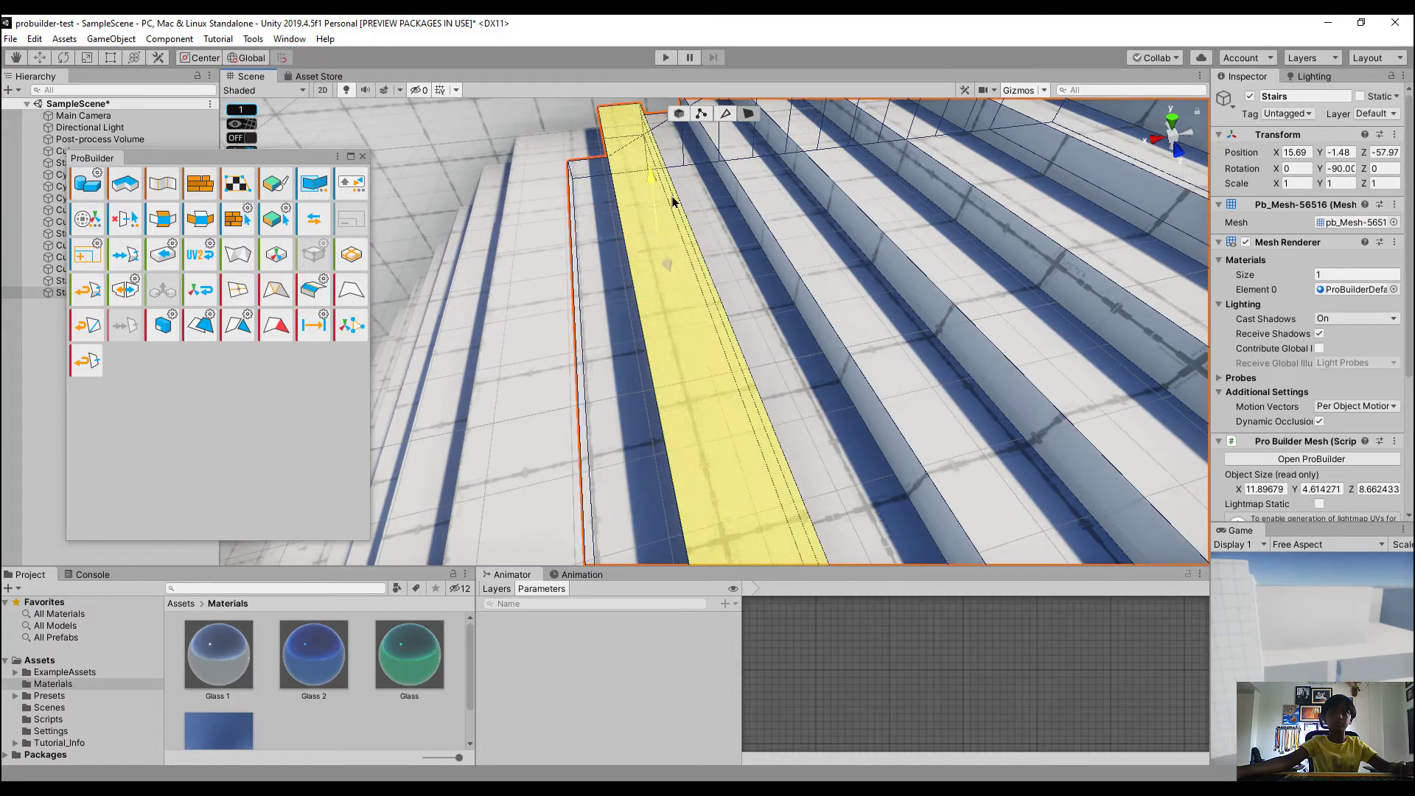
{"action": "left_click", "coordinate": [735, 244]}
{"action": "right_click_drag", "start_coordinate": [735, 243], "coordinate": [739, 209]}
{"action": "left_click", "coordinate": [174, 328]}
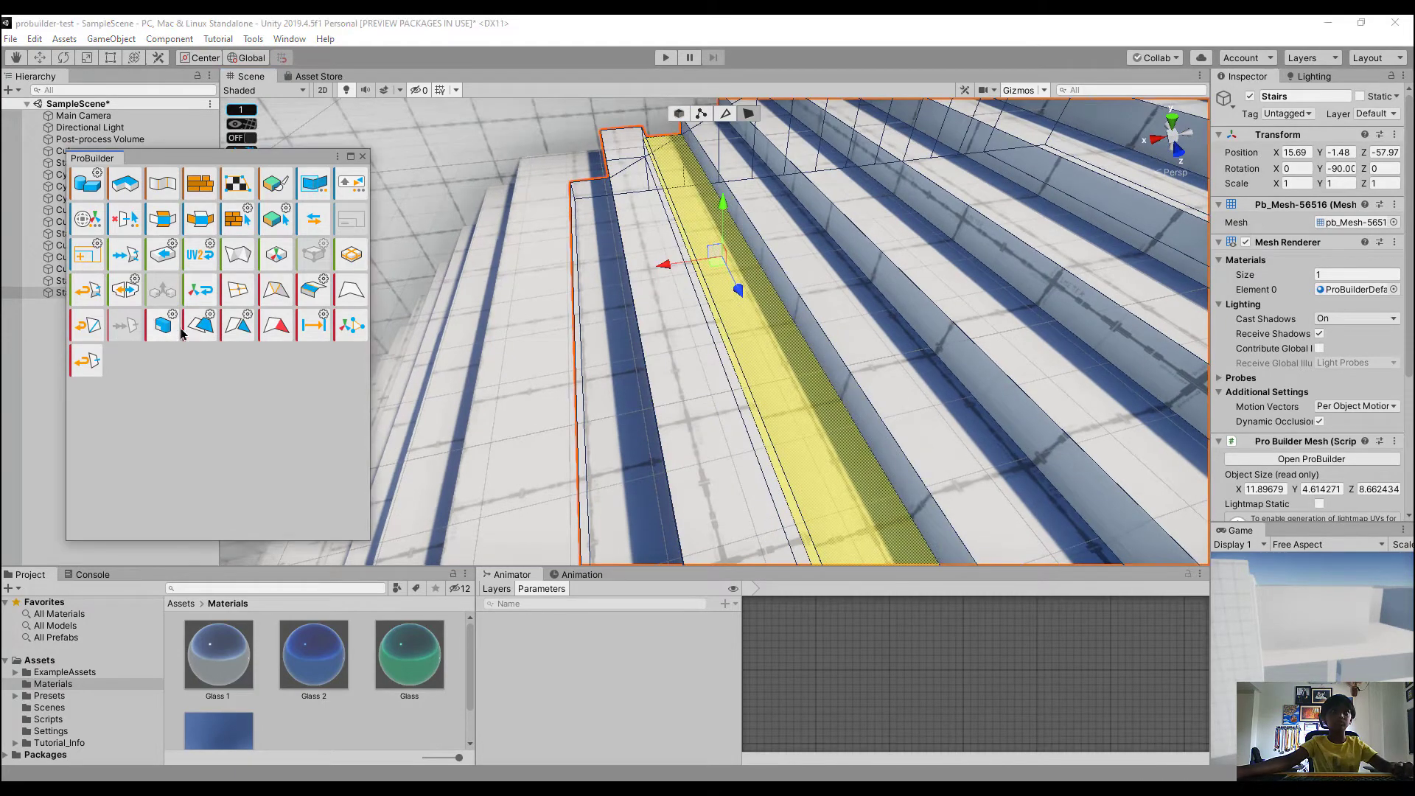
{"action": "left_click", "coordinate": [869, 343]}
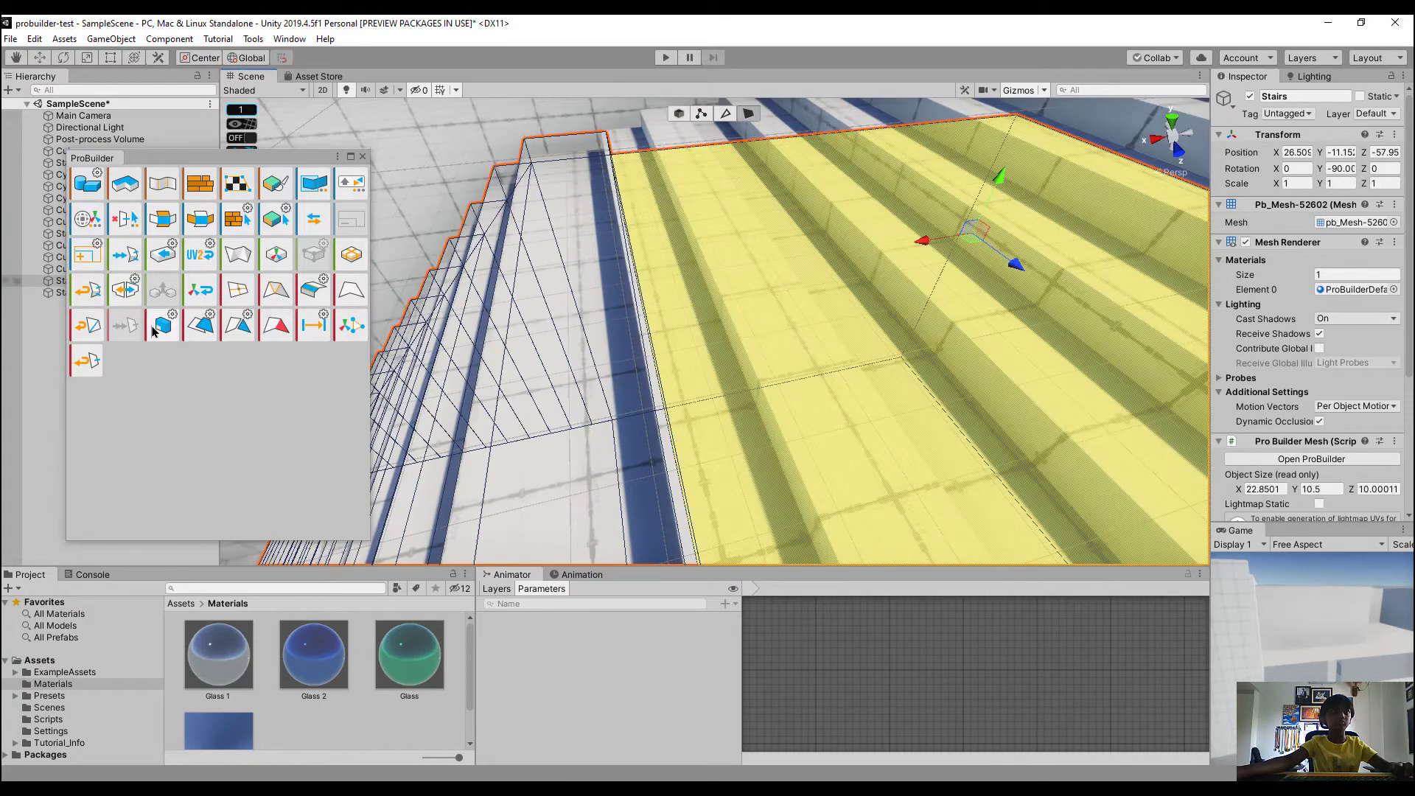
{"action": "key", "text": "s"}
{"action": "right_click_drag", "start_coordinate": [1043, 319], "coordinate": [1099, 278]}
{"action": "key", "text": "ctrl+z"}
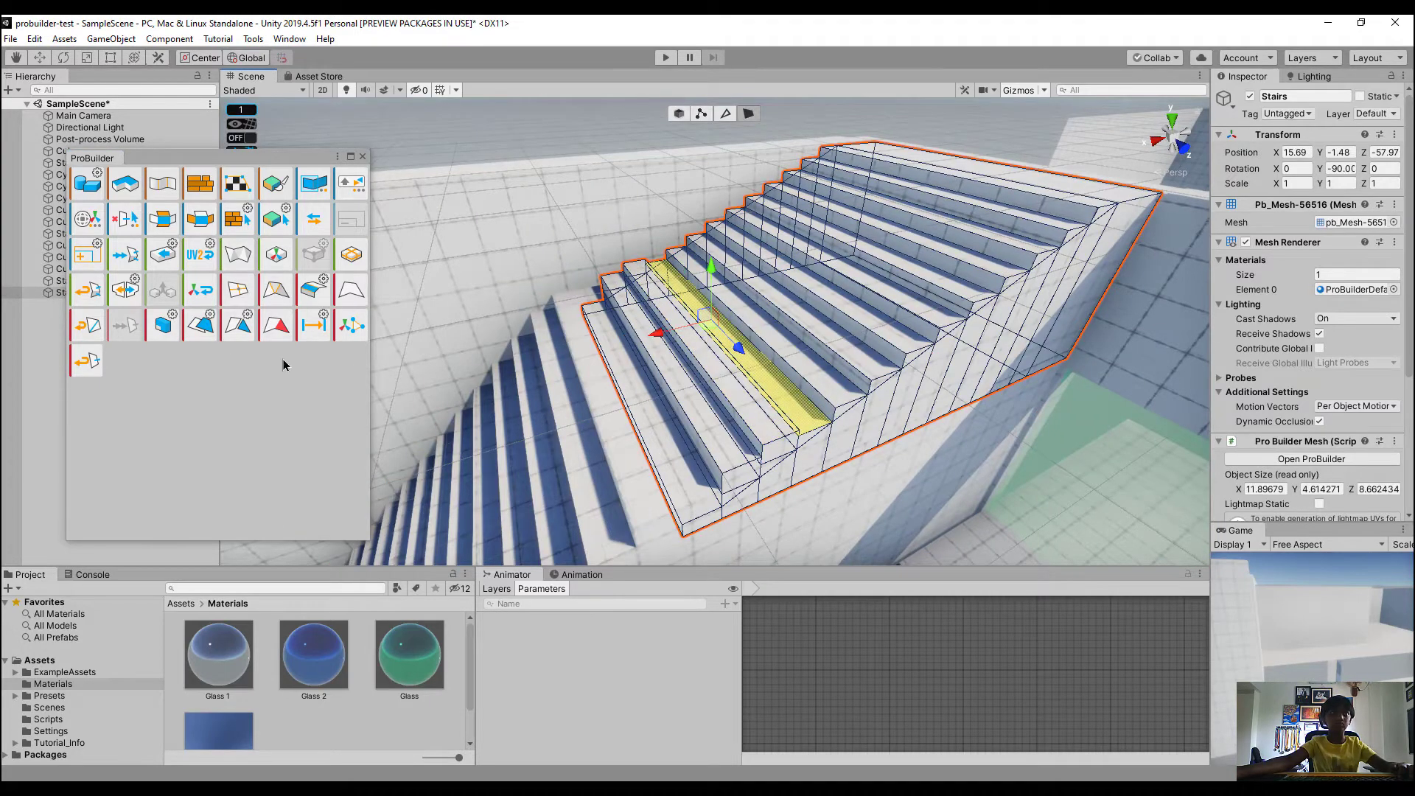
{"action": "left_click", "coordinate": [162, 336]}
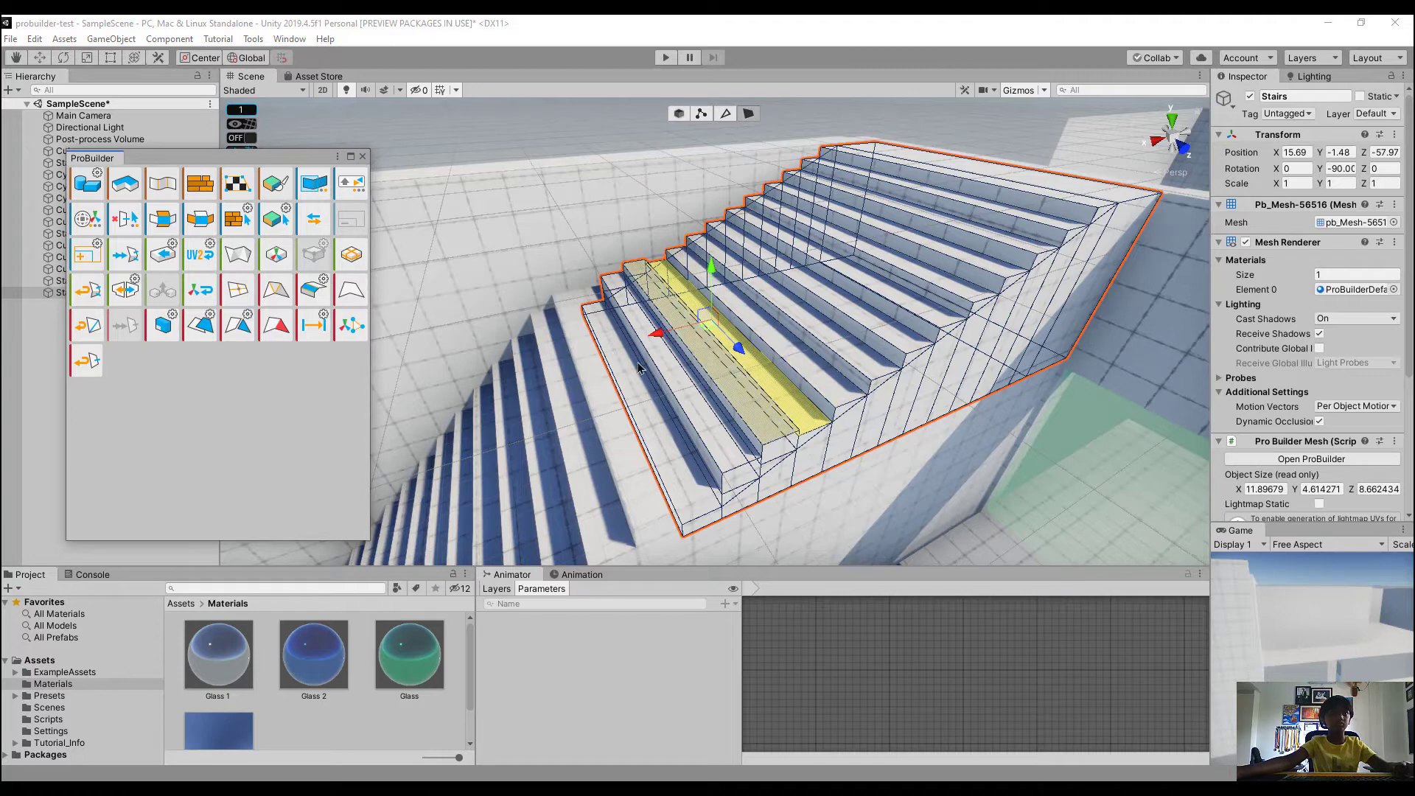
Undo the tread extrusions on the upper staircase
{"action": "key", "text": "ctrl+z"}
{"action": "key", "text": "ctrl+z"}
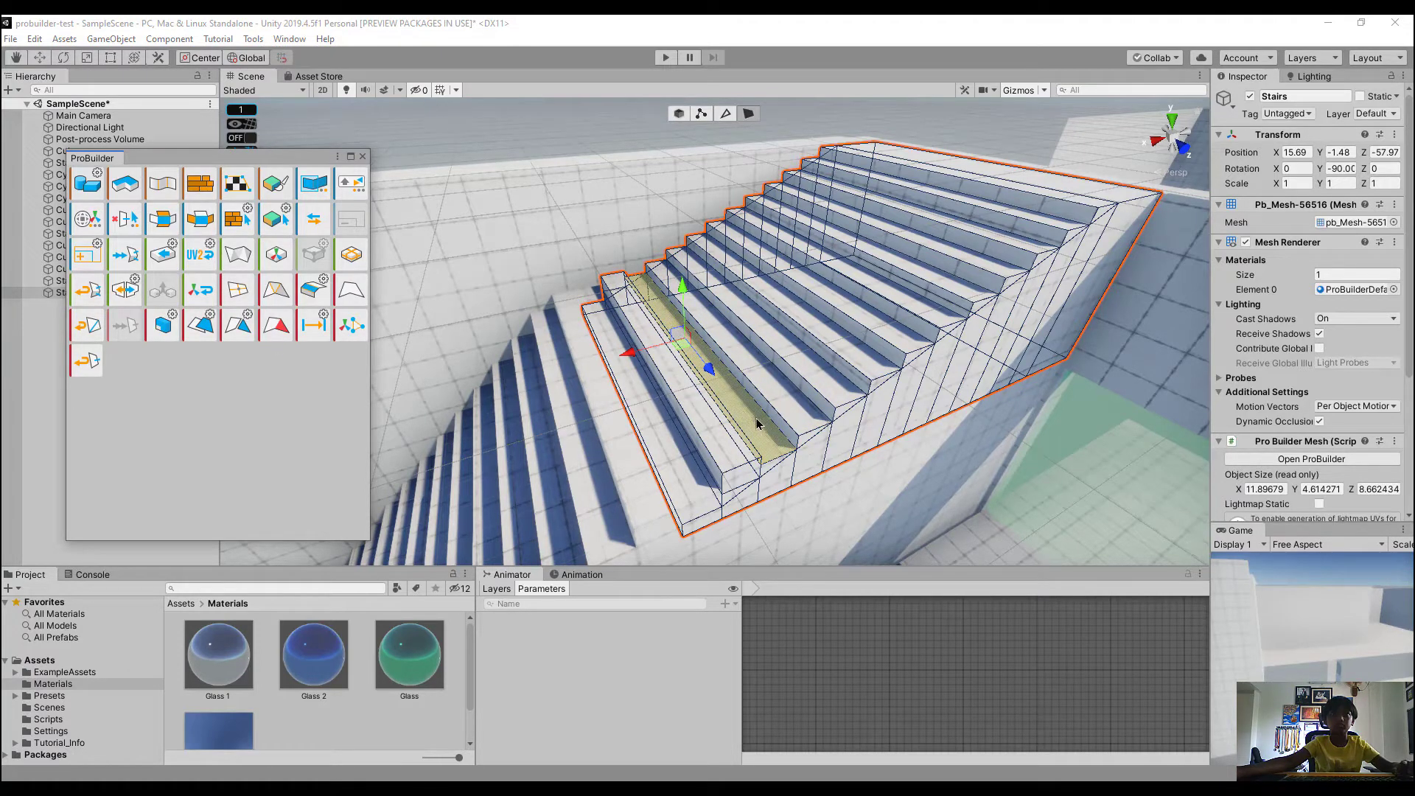
{"action": "key", "text": "ctrl+z"}
Extrude the tall side face under the lower staircase's top end and pull it outward until the mesh's Z size is about 13.63
{"action": "left_click", "coordinate": [706, 433]}
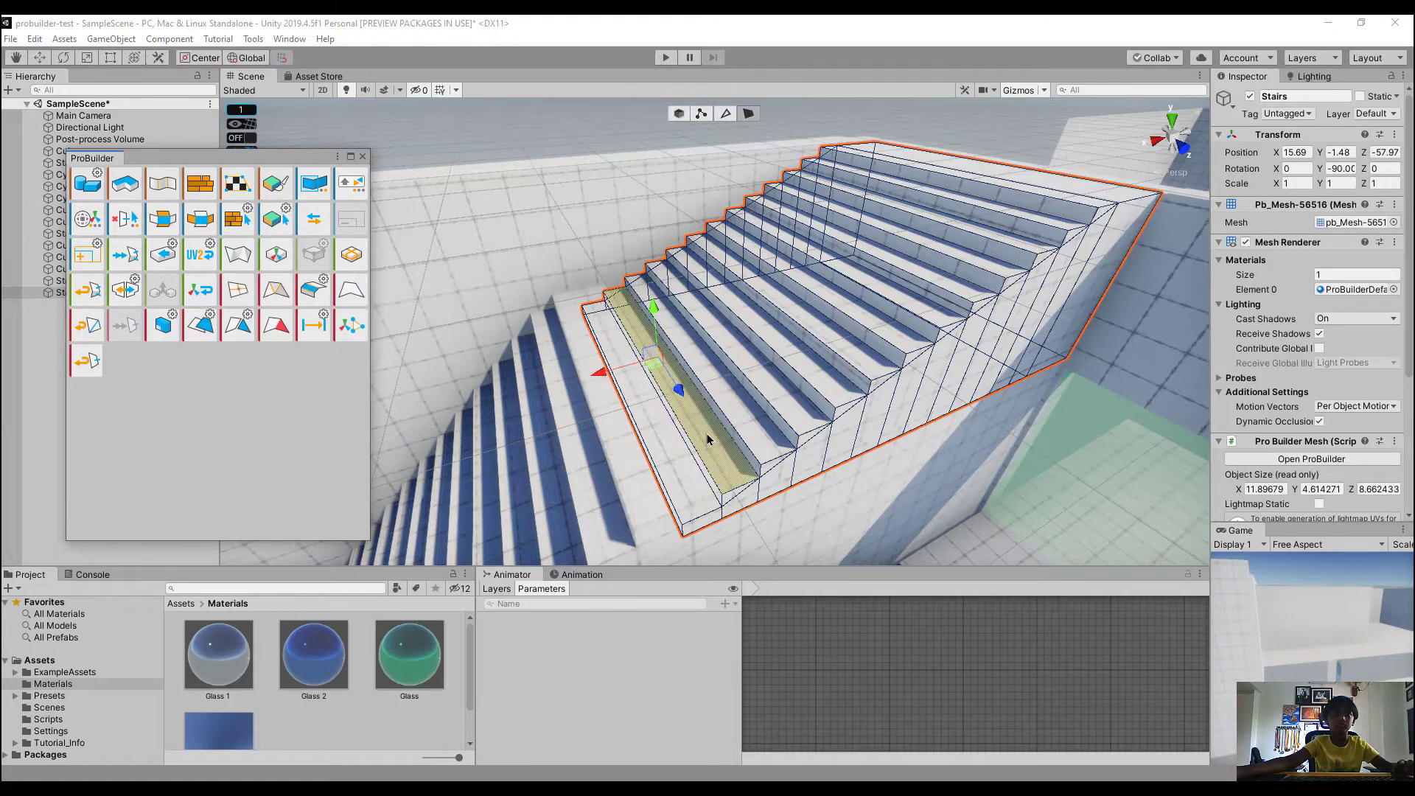
{"action": "left_click_drag", "start_coordinate": [703, 432], "coordinate": [699, 433], "text": "alt"}
{"action": "right_click_drag", "start_coordinate": [700, 433], "coordinate": [767, 96]}
{"action": "key", "text": "s"}
{"action": "left_click", "coordinate": [890, 173]}
{"action": "scroll", "coordinate": [890, 177], "scroll_direction": "up", "scroll_amount": 3}
{"action": "key", "text": "s"}
{"action": "key", "text": "w"}
{"action": "left_click", "coordinate": [776, 322]}
{"action": "scroll", "coordinate": [783, 292], "scroll_direction": "down", "scroll_amount": 4}
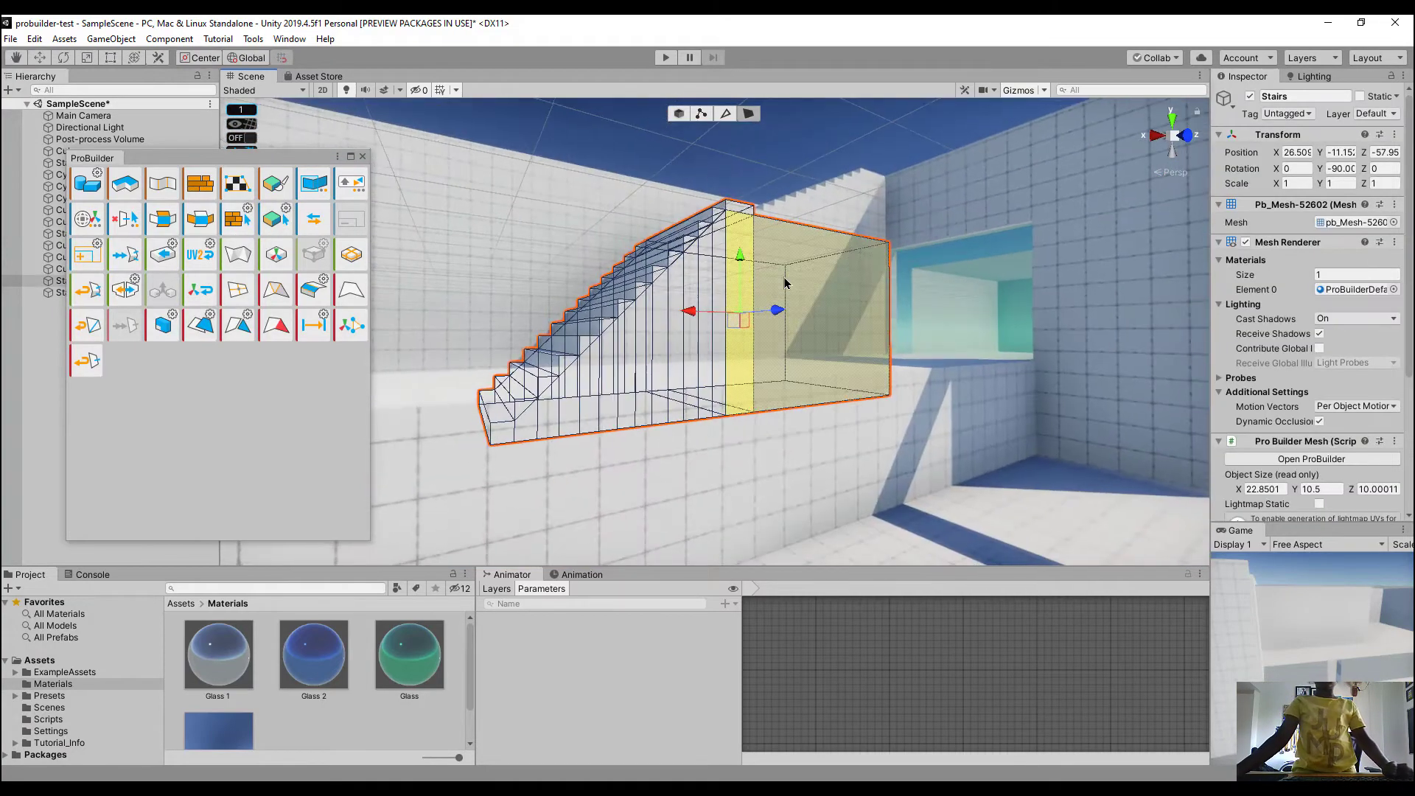
{"action": "right_click_drag", "start_coordinate": [790, 281], "coordinate": [815, 312]}
{"action": "key", "text": "w"}
{"action": "key", "text": "s"}
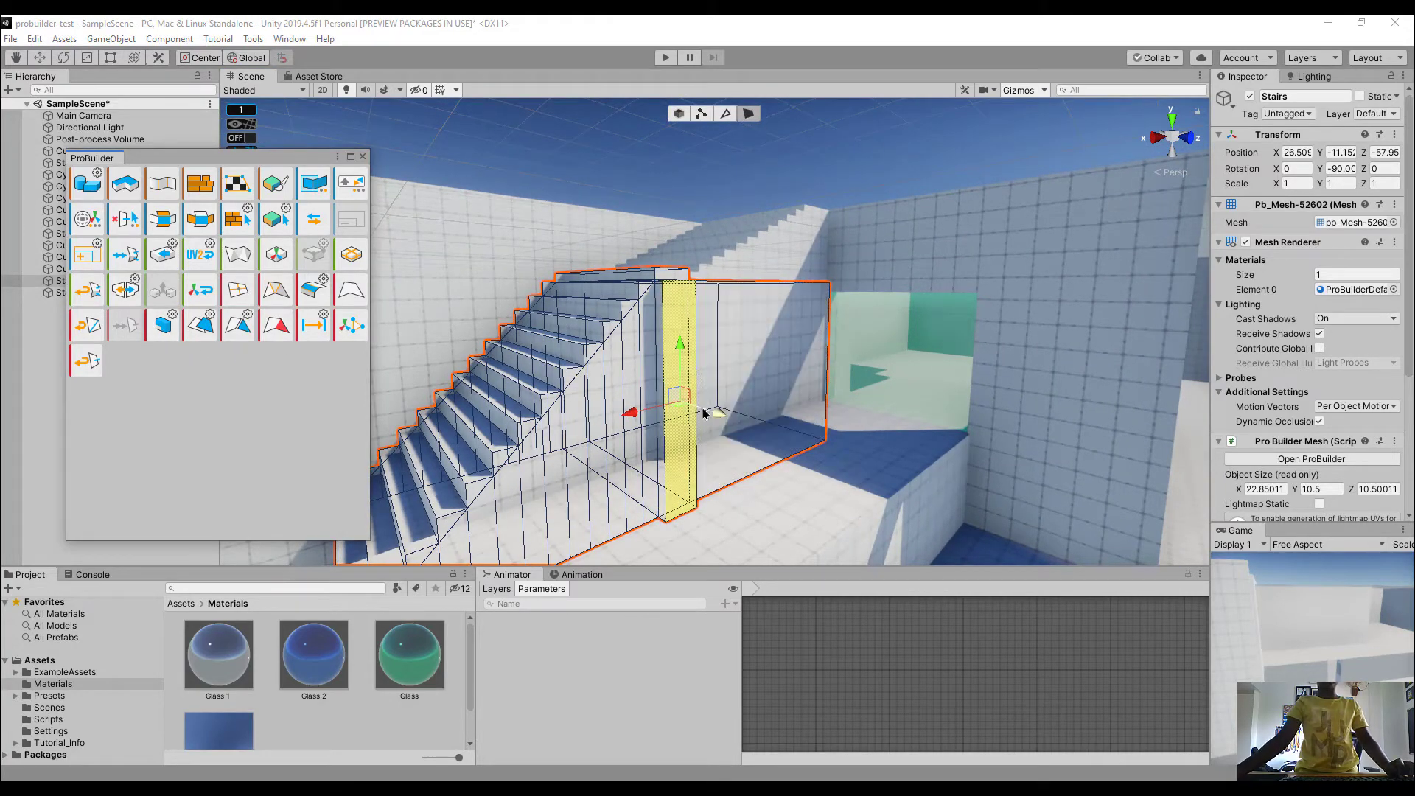
{"action": "left_click_drag", "start_coordinate": [693, 409], "coordinate": [751, 426]}
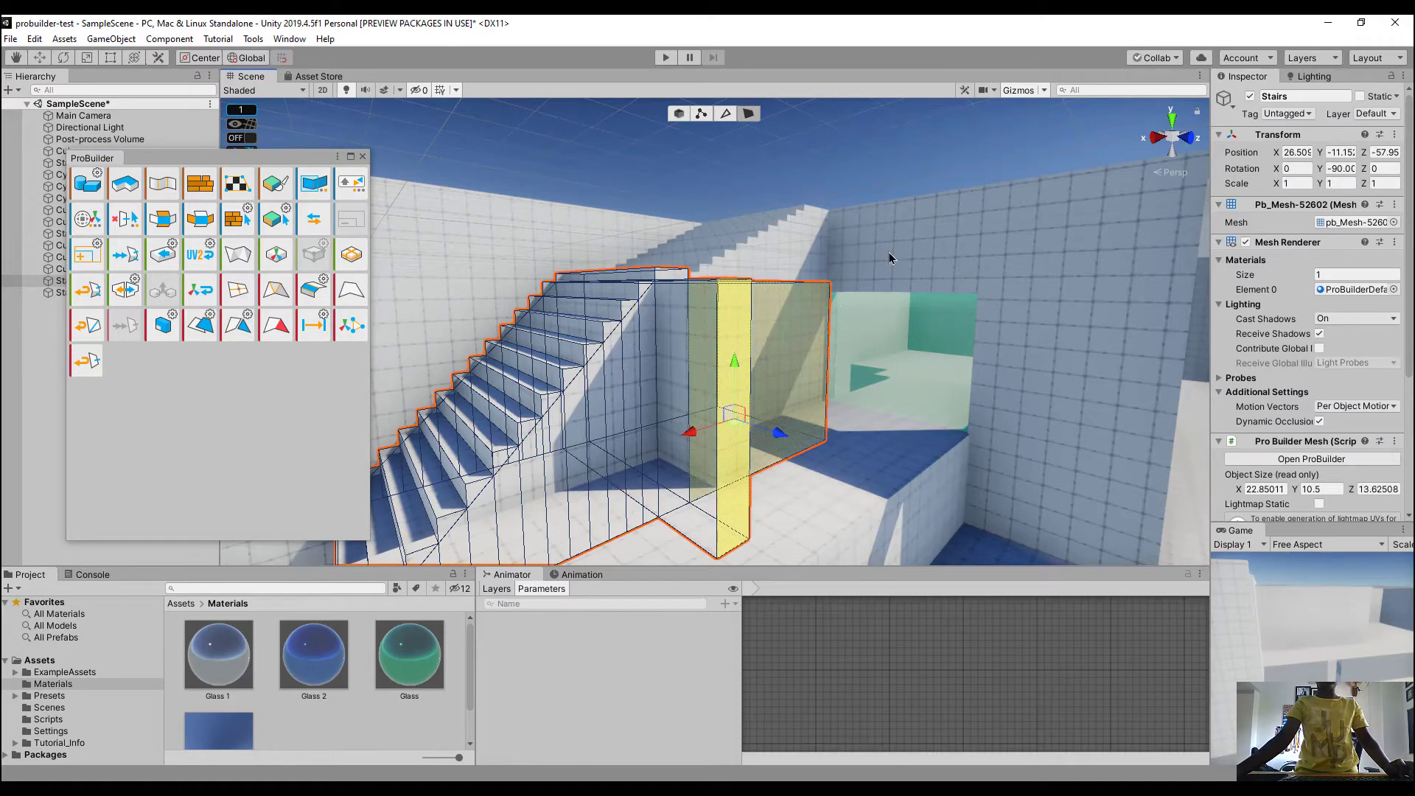
Select the room mesh and try picking an edge at the foot of the lower staircase in edge mode
{"action": "left_click", "coordinate": [959, 137]}
{"action": "key", "text": "e"}
{"action": "right_click_drag", "start_coordinate": [958, 136], "coordinate": [955, 408]}
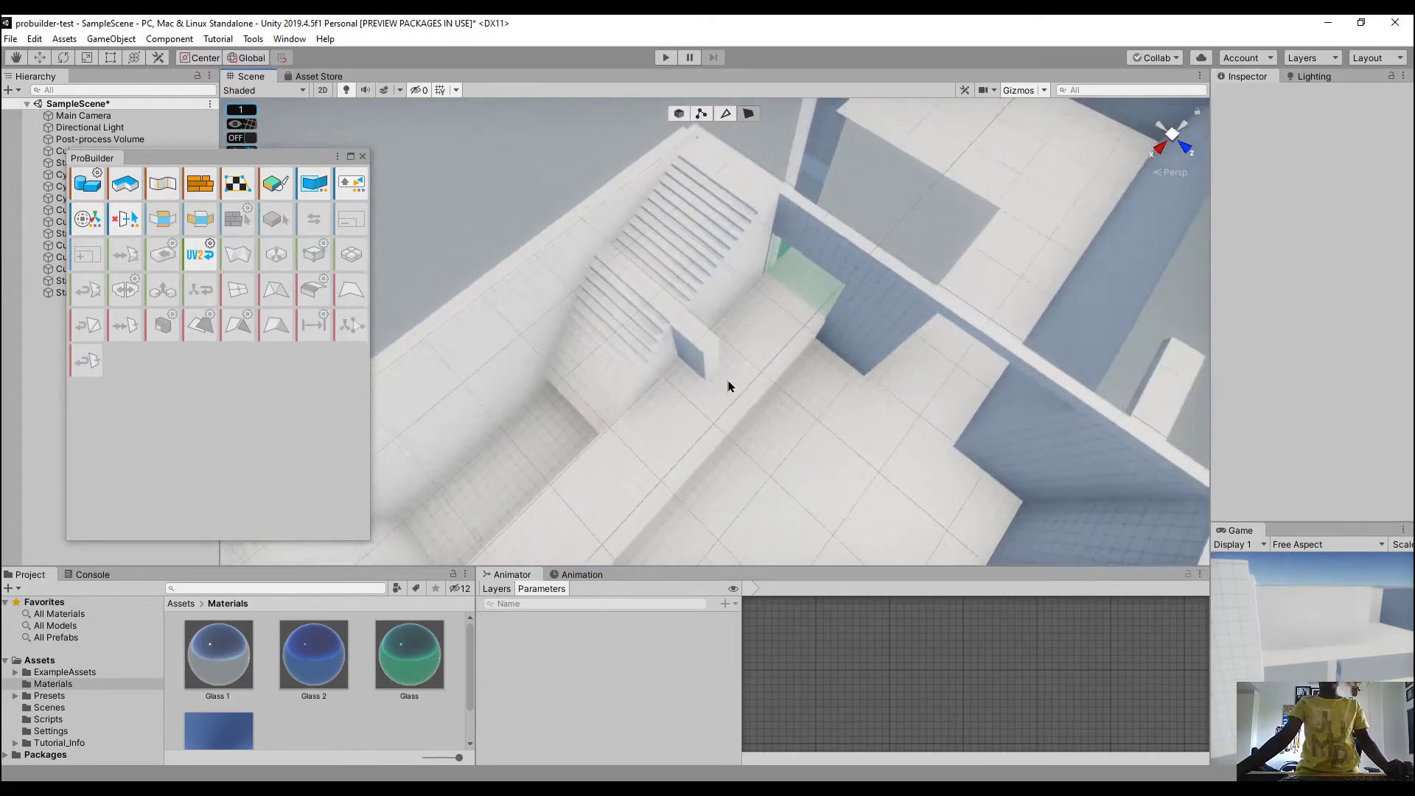
{"action": "right_click_drag", "start_coordinate": [730, 386], "coordinate": [711, 144]}
{"action": "left_click", "coordinate": [643, 370]}
{"action": "left_click", "coordinate": [726, 113]}
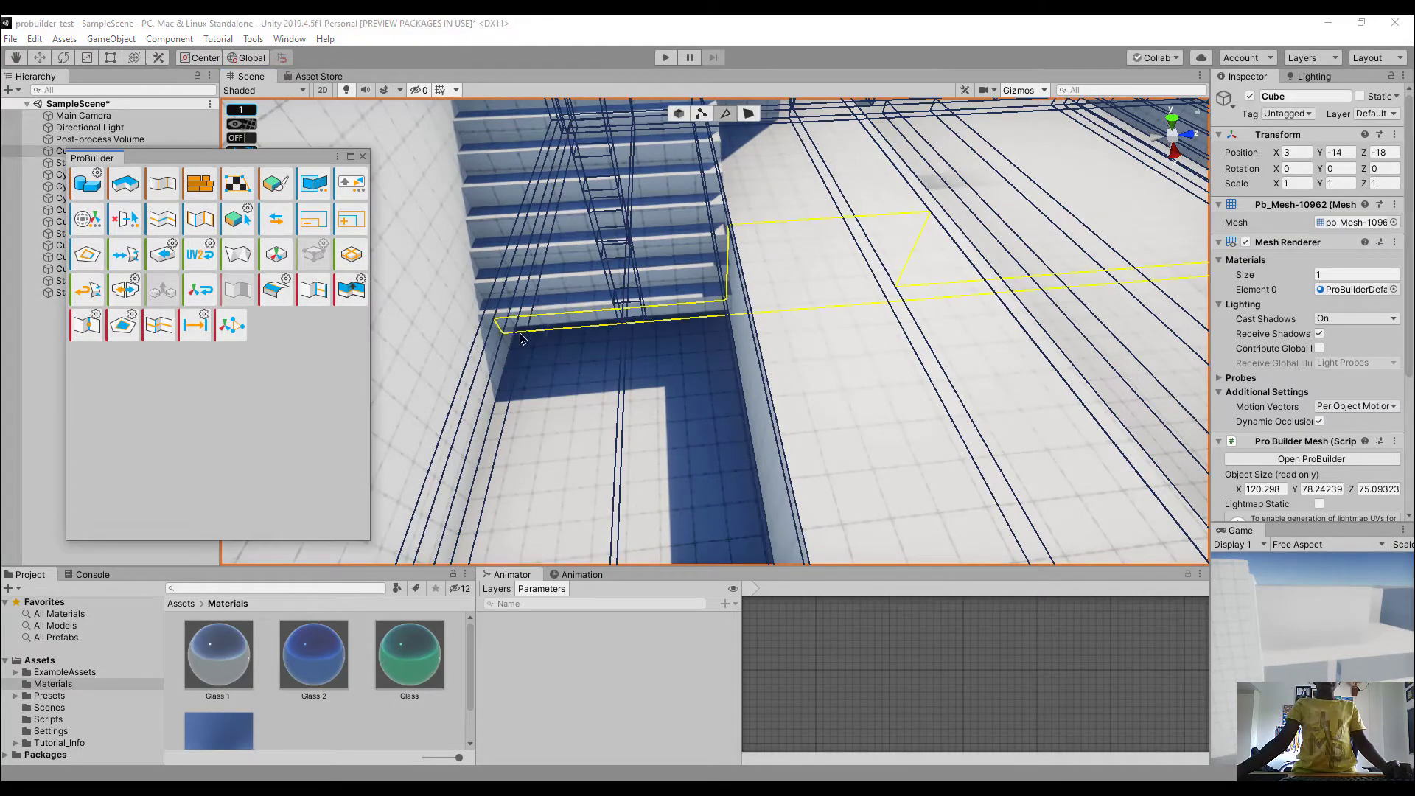
{"action": "right_click_drag", "start_coordinate": [522, 339], "coordinate": [686, 226]}
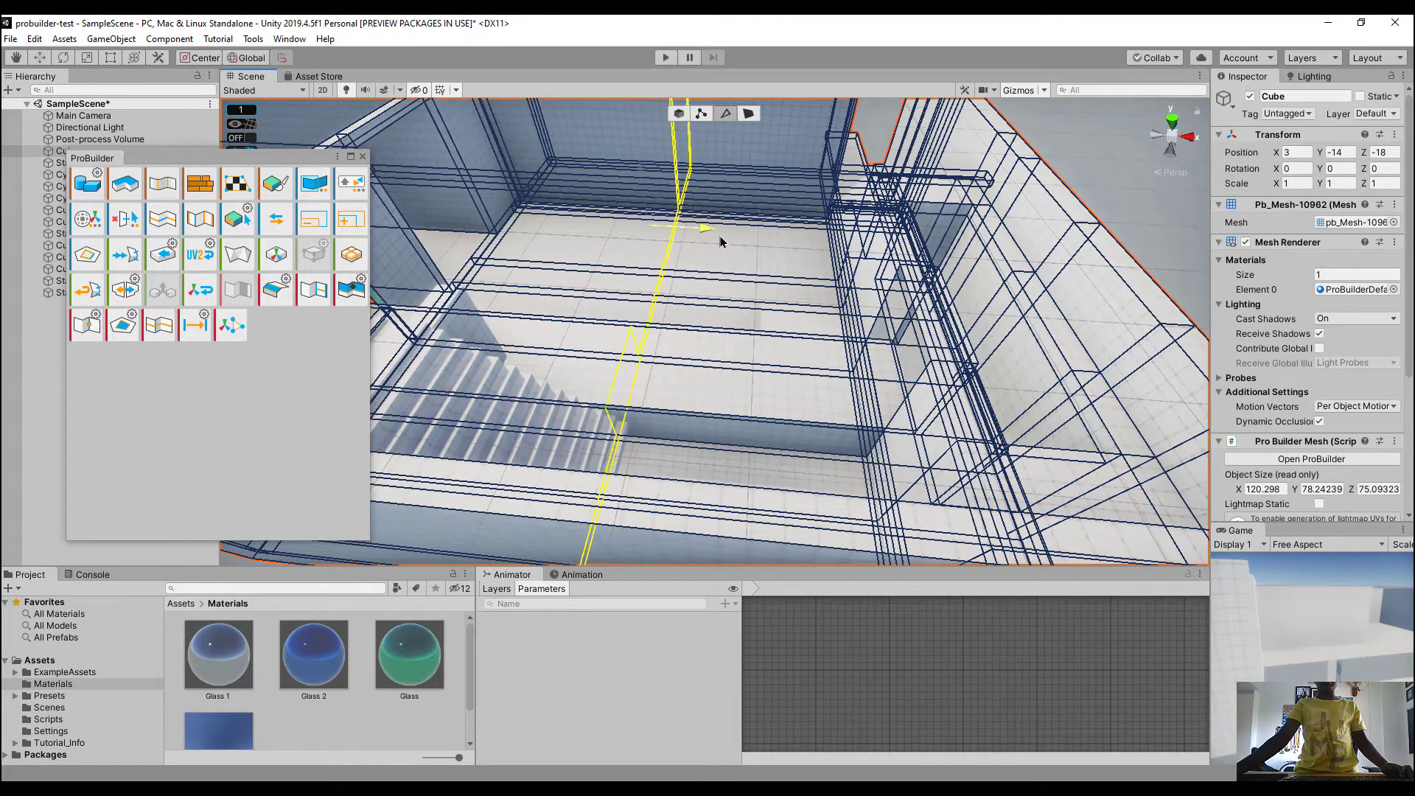
Select the floor faces of the sunken area at the foot of the lower staircase, extrude them and move them up slightly
{"action": "left_click", "coordinate": [747, 114]}
{"action": "left_click", "coordinate": [730, 464]}
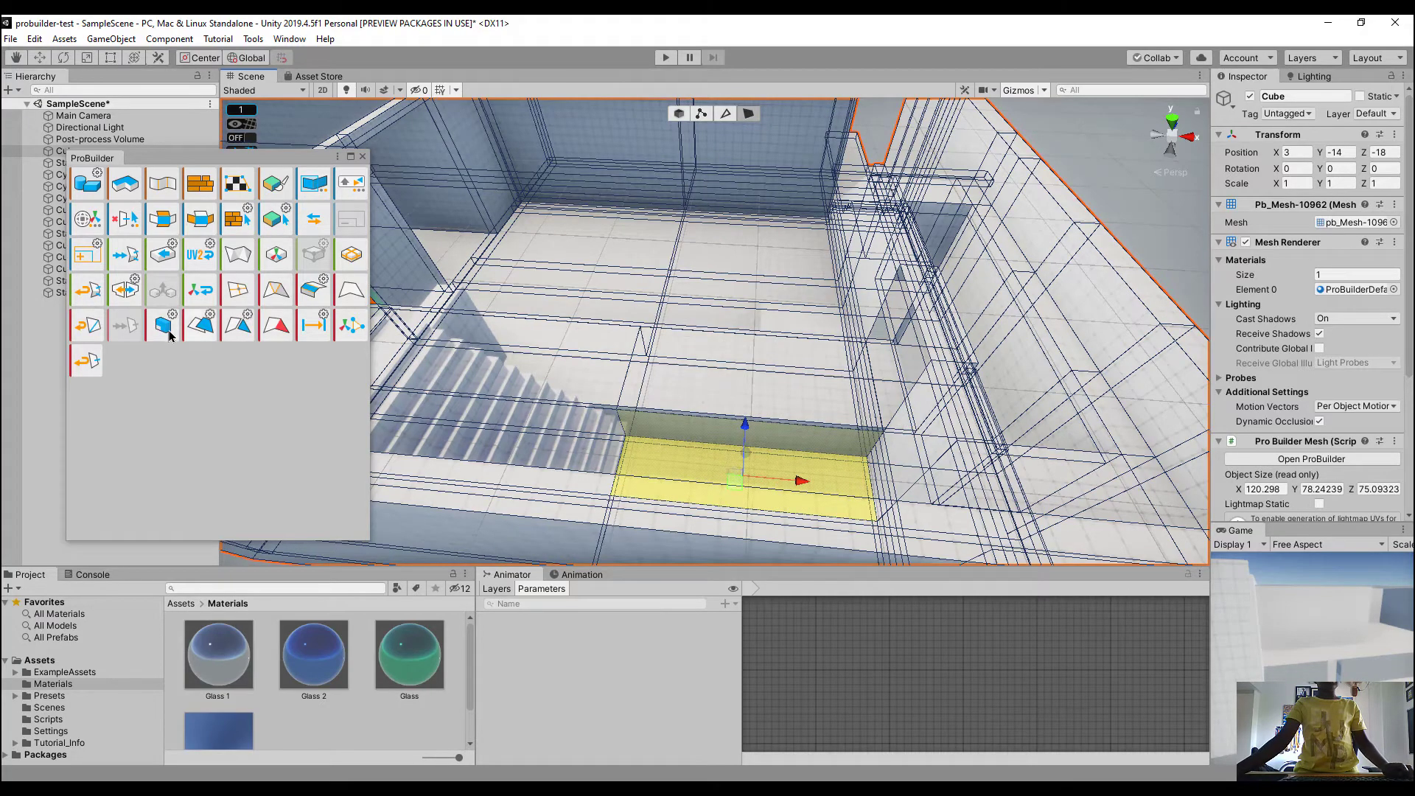
{"action": "left_click_drag", "start_coordinate": [737, 323], "coordinate": [916, 347], "text": "alt"}
{"action": "right_click_drag", "start_coordinate": [916, 347], "coordinate": [921, 323]}
{"action": "scroll", "coordinate": [761, 307], "scroll_direction": "up", "scroll_amount": 6}
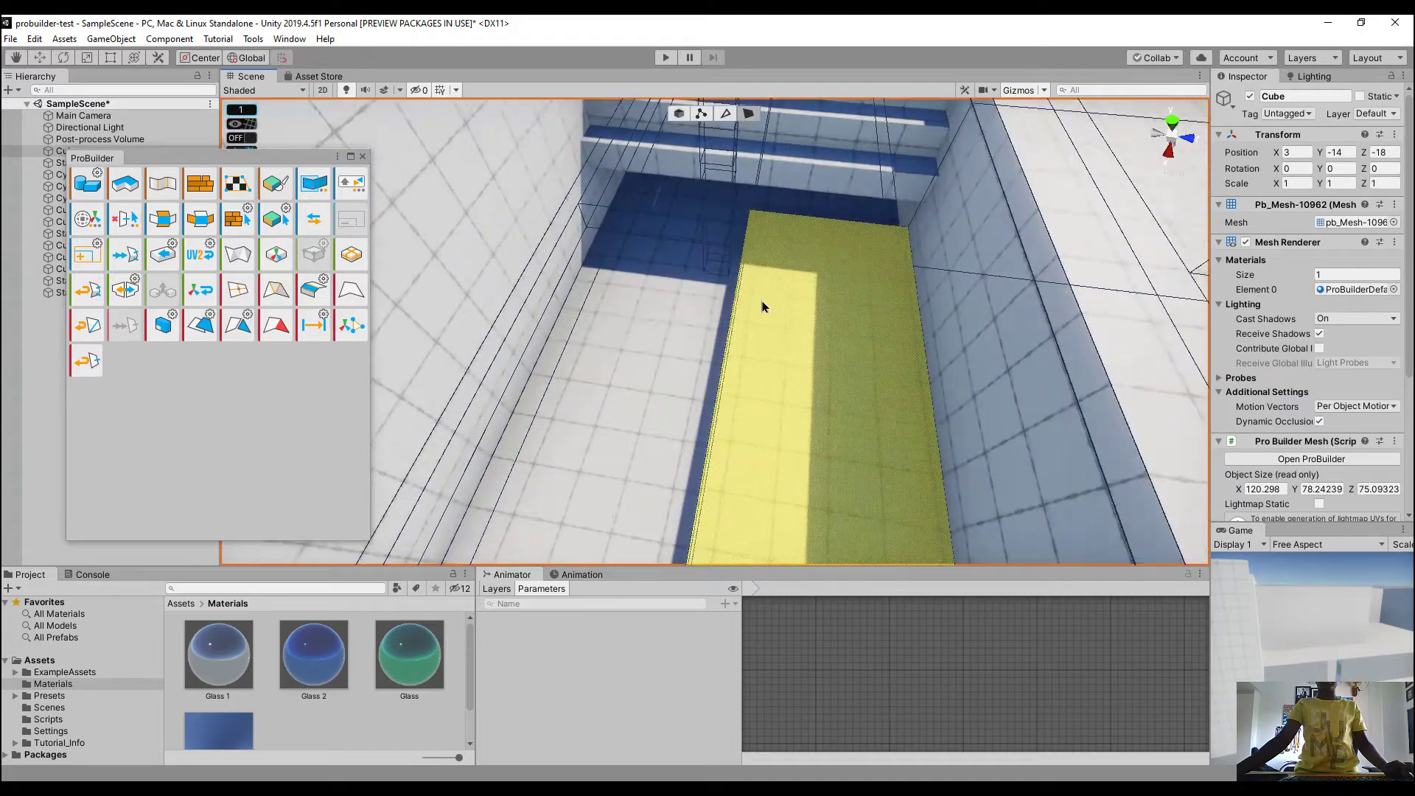
{"action": "left_click", "coordinate": [868, 342], "text": "shift"}
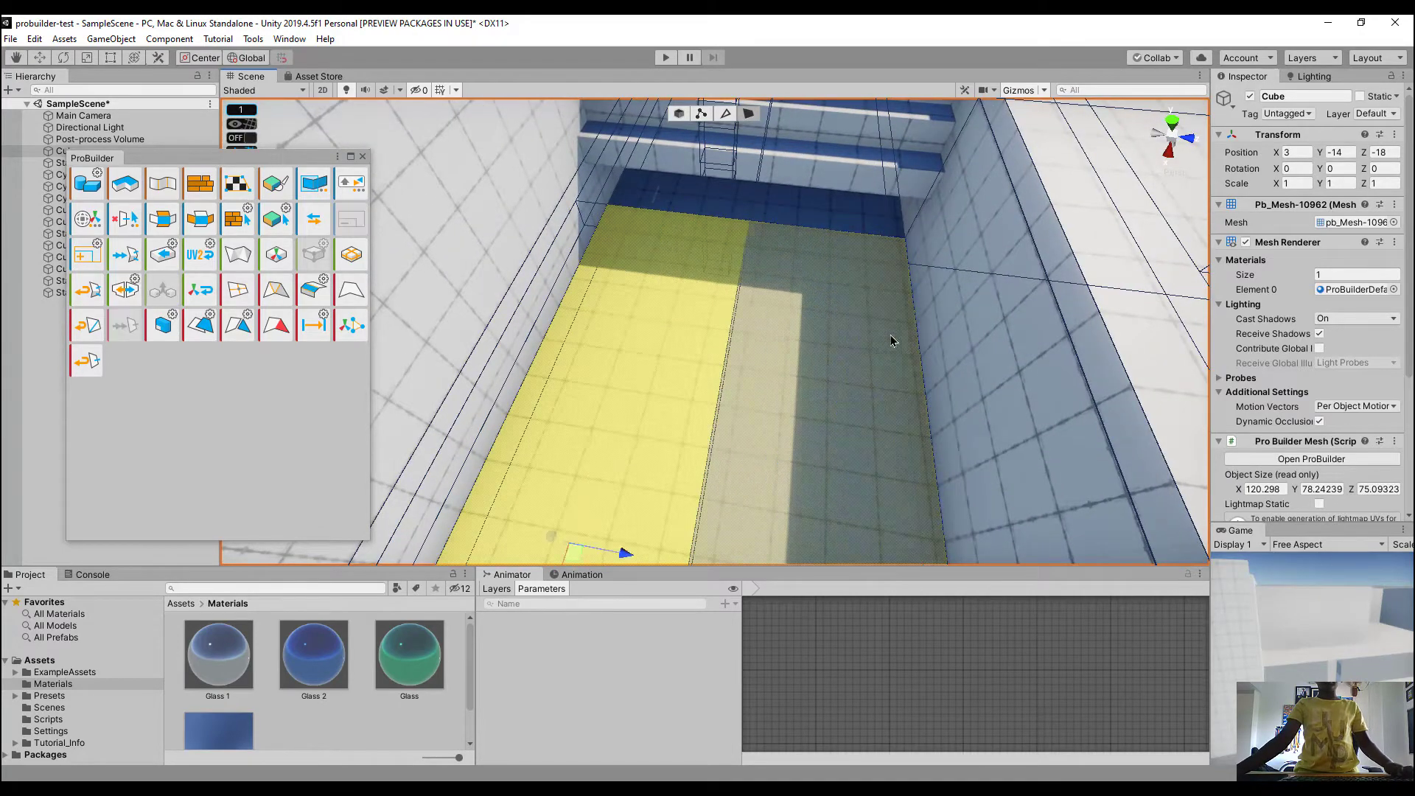
{"action": "left_click_drag", "start_coordinate": [888, 342], "coordinate": [516, 398], "text": "alt"}
{"action": "left_click", "coordinate": [894, 438], "text": "shift"}
{"action": "left_click_drag", "start_coordinate": [896, 438], "coordinate": [826, 368], "text": "alt"}
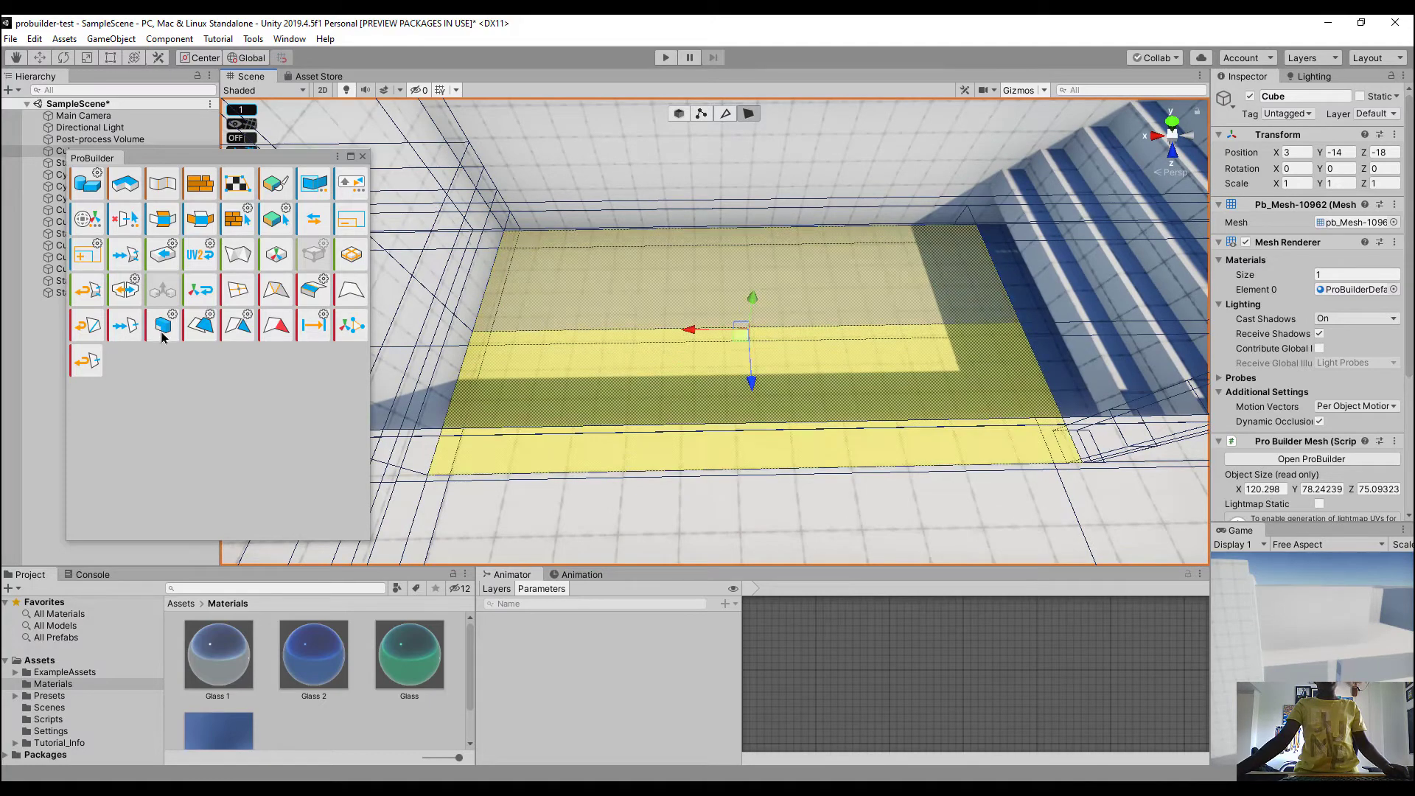
{"action": "left_click_drag", "start_coordinate": [755, 294], "coordinate": [796, 284]}
Deselect the mesh and examine the sunken floor, the stairs and the adjoining rooms from several angles
{"action": "right_click_drag", "start_coordinate": [796, 284], "coordinate": [829, 81]}
{"action": "scroll", "coordinate": [824, 297], "scroll_direction": "down", "scroll_amount": 5}
{"action": "left_click", "coordinate": [825, 201]}
{"action": "left_click_drag", "start_coordinate": [823, 275], "coordinate": [781, 355], "text": "alt"}
{"action": "key", "text": "w"}
{"action": "right_click_drag", "start_coordinate": [780, 355], "coordinate": [814, 313]}
{"action": "key", "text": "s"}
{"action": "key", "text": "w"}
{"action": "right_click_drag", "start_coordinate": [829, 360], "coordinate": [873, 331]}
{"action": "left_click", "coordinate": [762, 312]}
{"action": "left_click", "coordinate": [913, 248]}
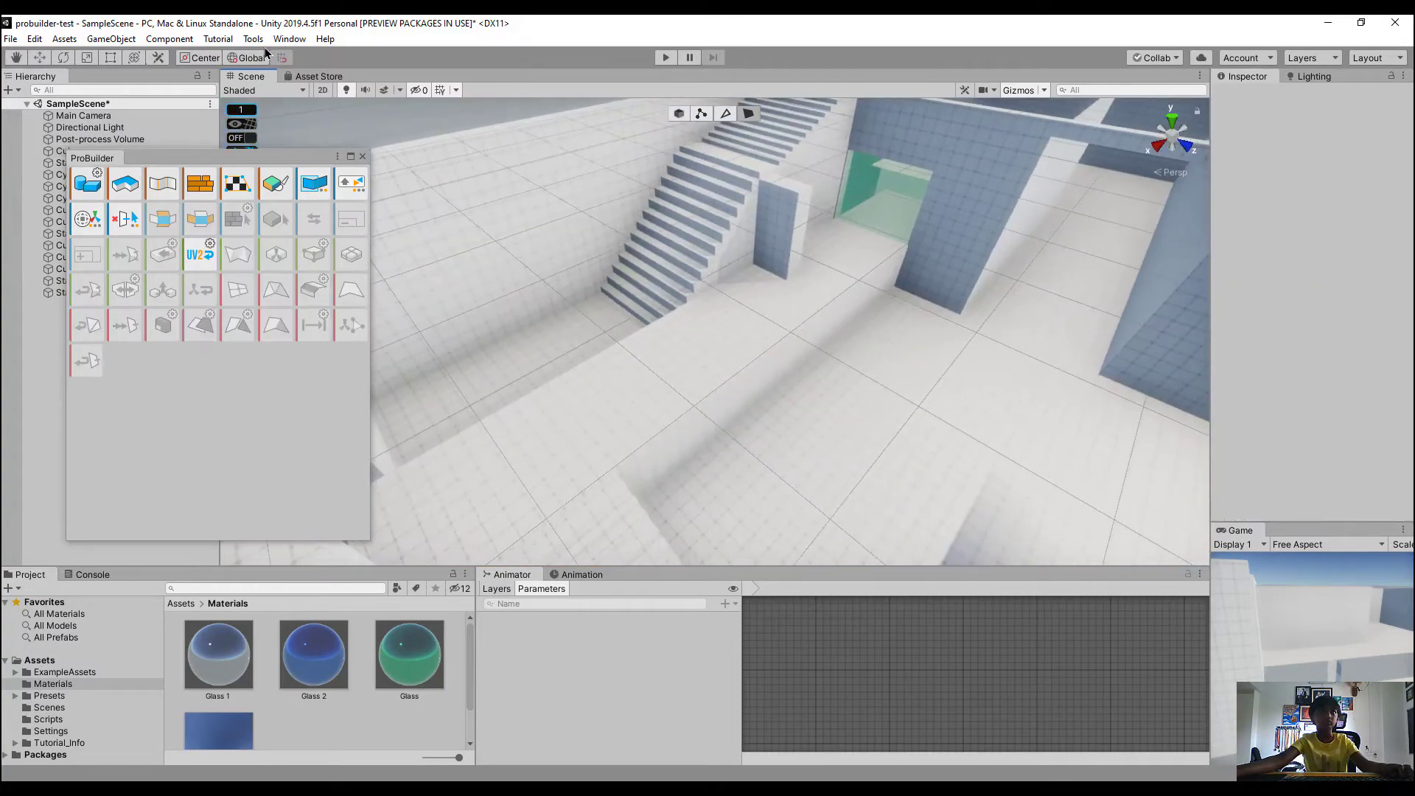
Add a 3D capsule to the scene as a scale reference and switch to object selection mode
{"action": "left_click", "coordinate": [111, 39]}
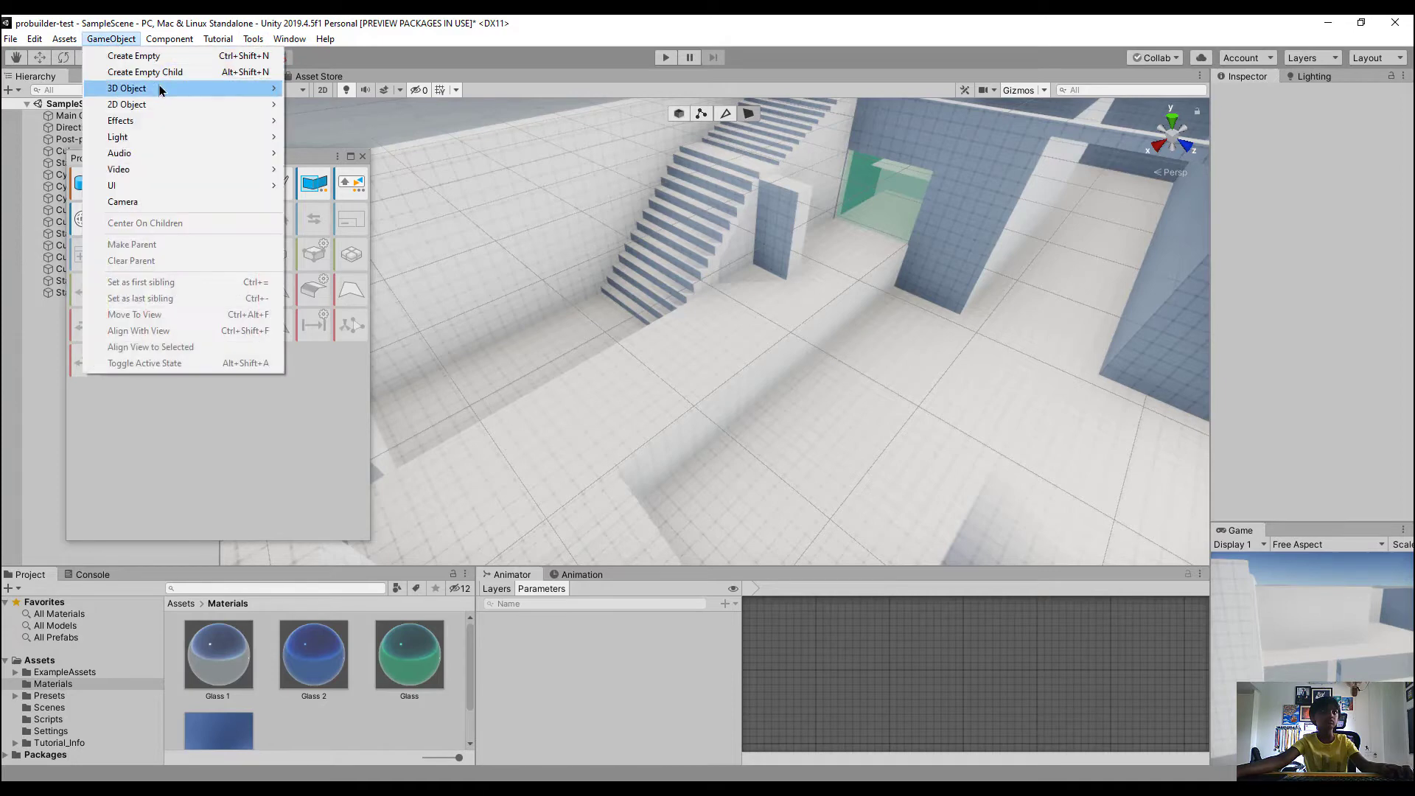
{"action": "mouse_move", "coordinate": [161, 89]}
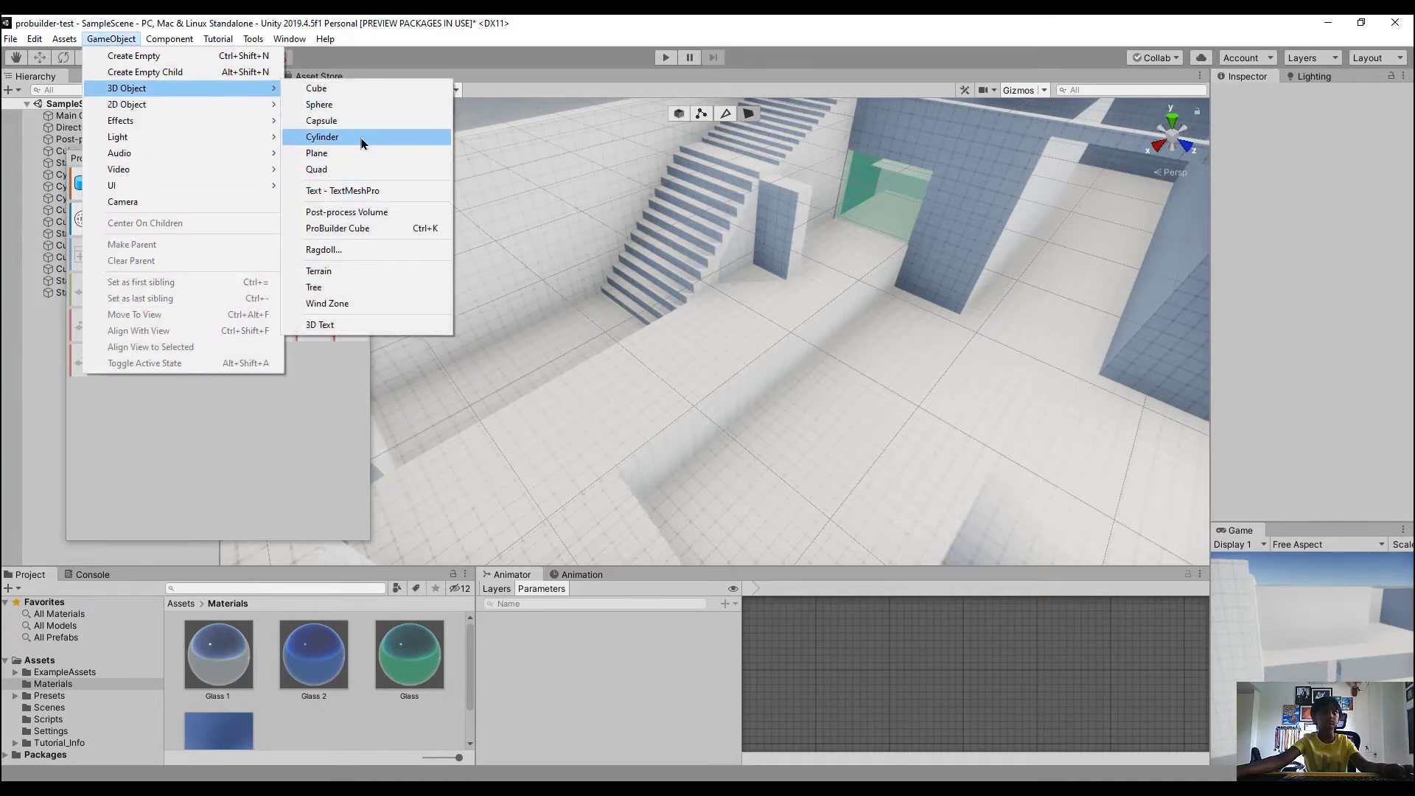
{"action": "left_click", "coordinate": [359, 123]}
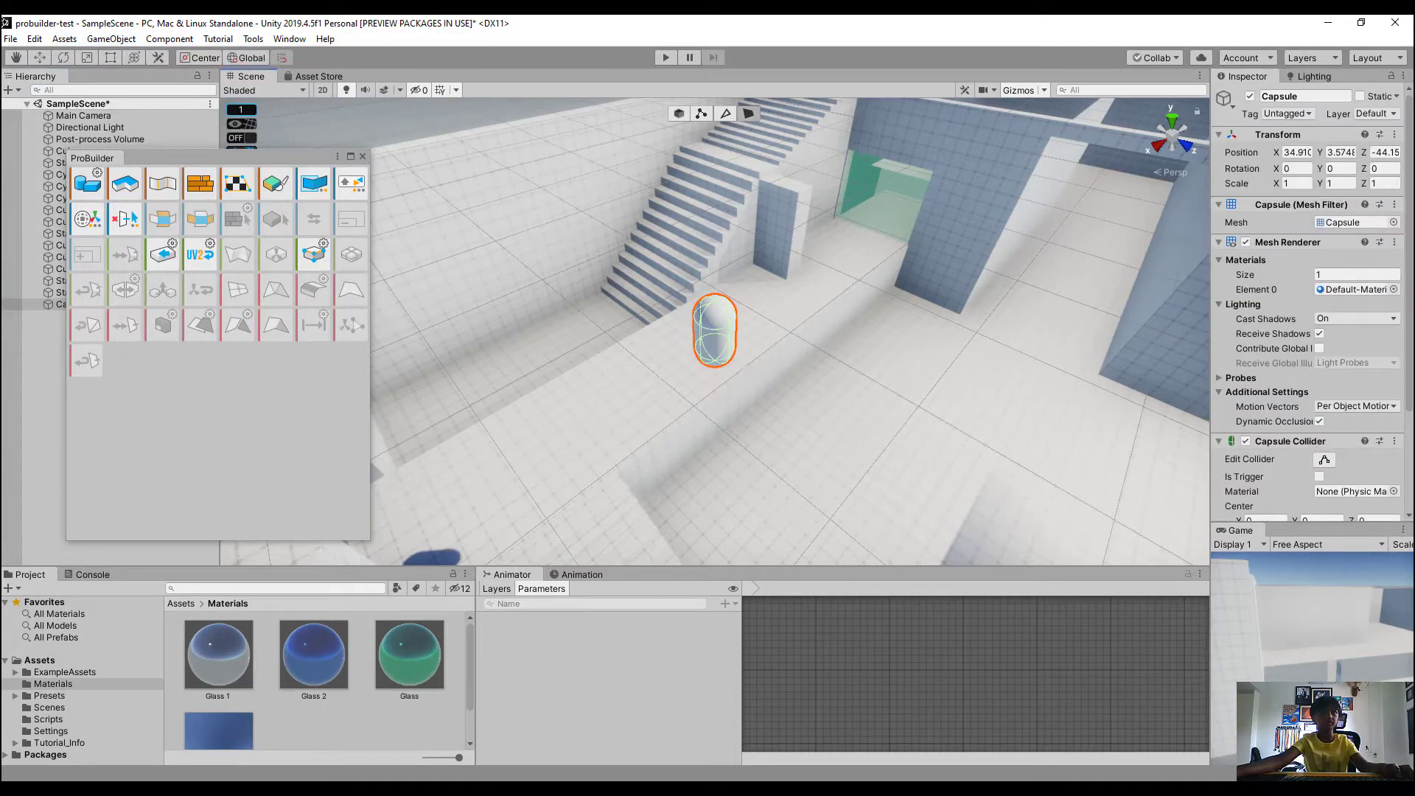
{"action": "left_click", "coordinate": [679, 115]}
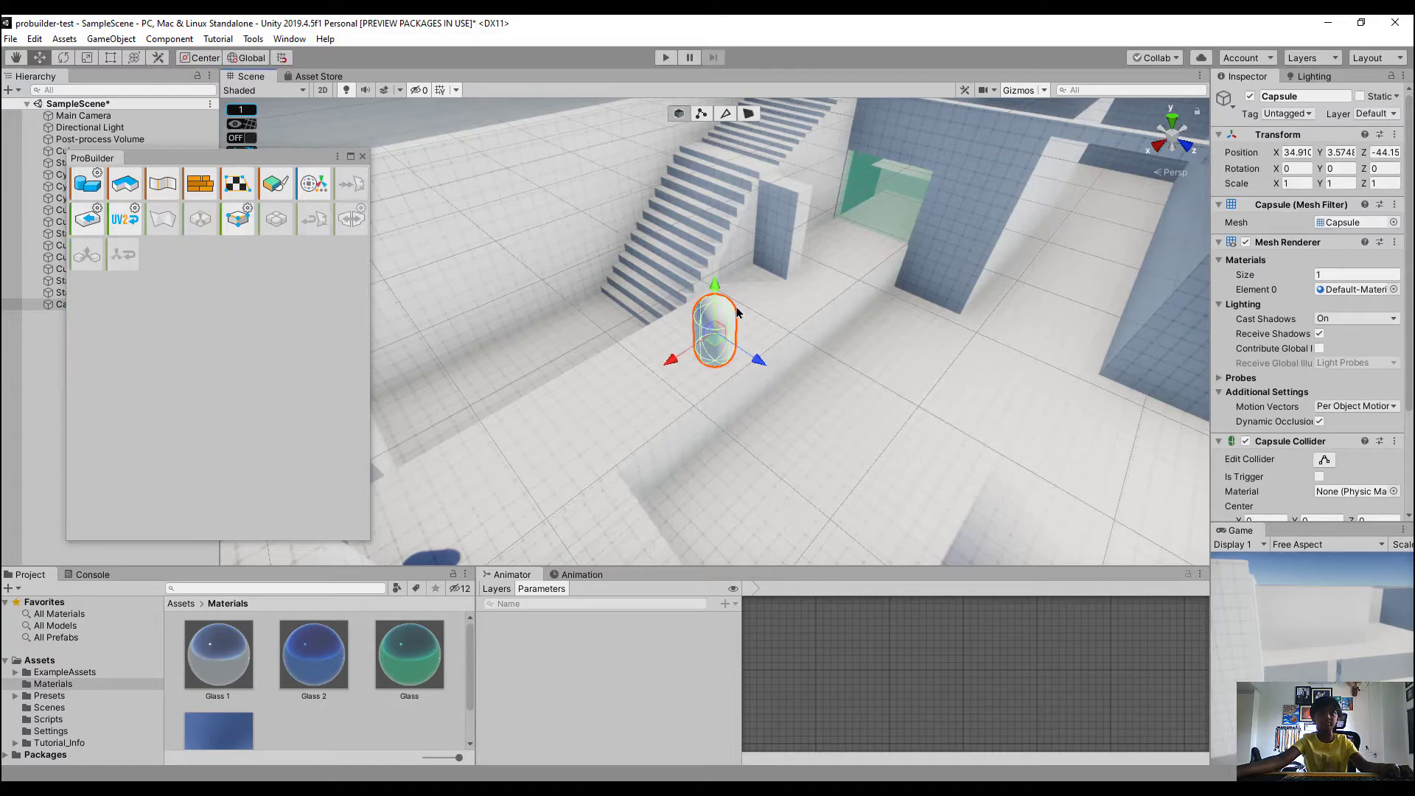
Move the capsule down beside the steps, to about X 38.54, Y -12.03, Z -41.03
{"action": "left_click_drag", "start_coordinate": [792, 444], "coordinate": [734, 269], "text": "alt"}
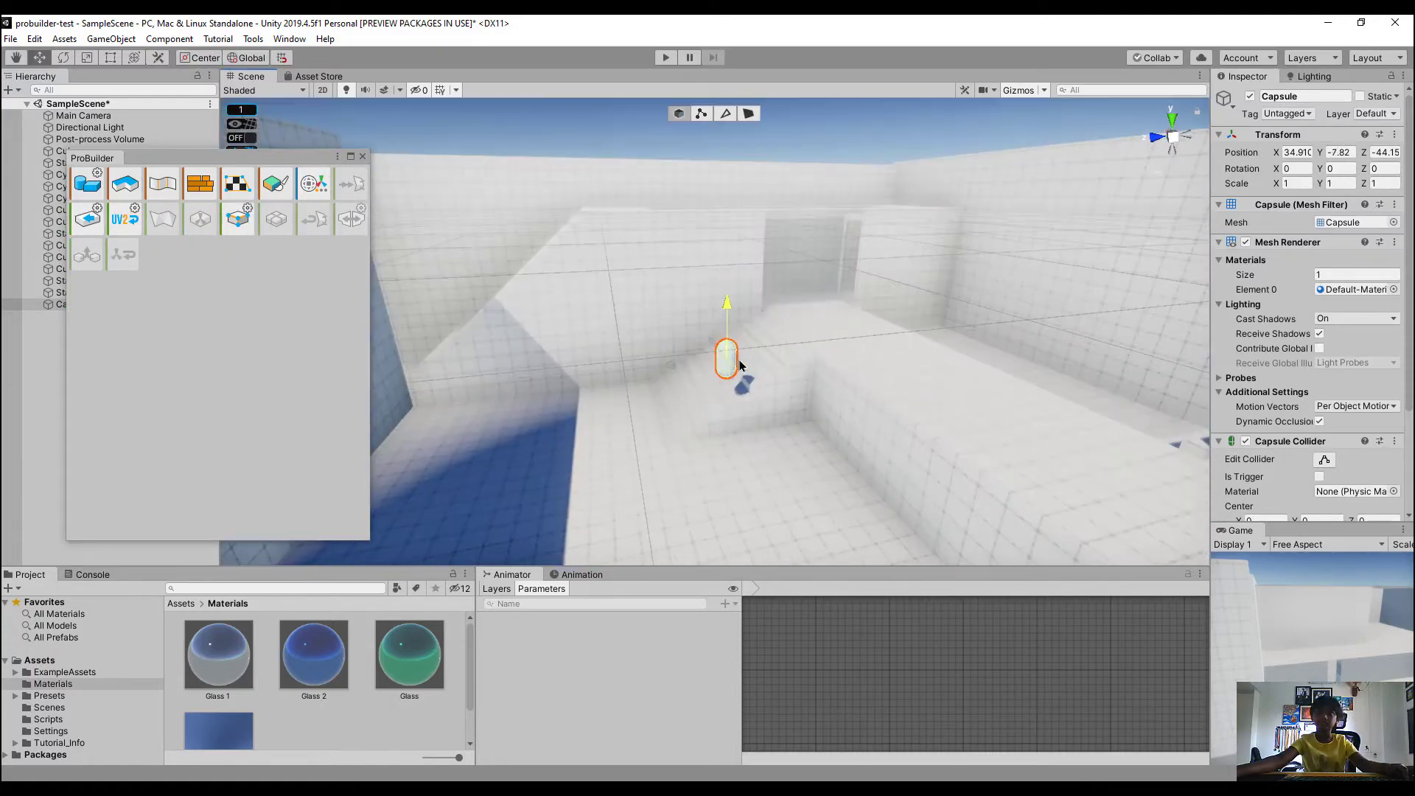
{"action": "left_click_drag", "start_coordinate": [753, 409], "coordinate": [753, 395]}
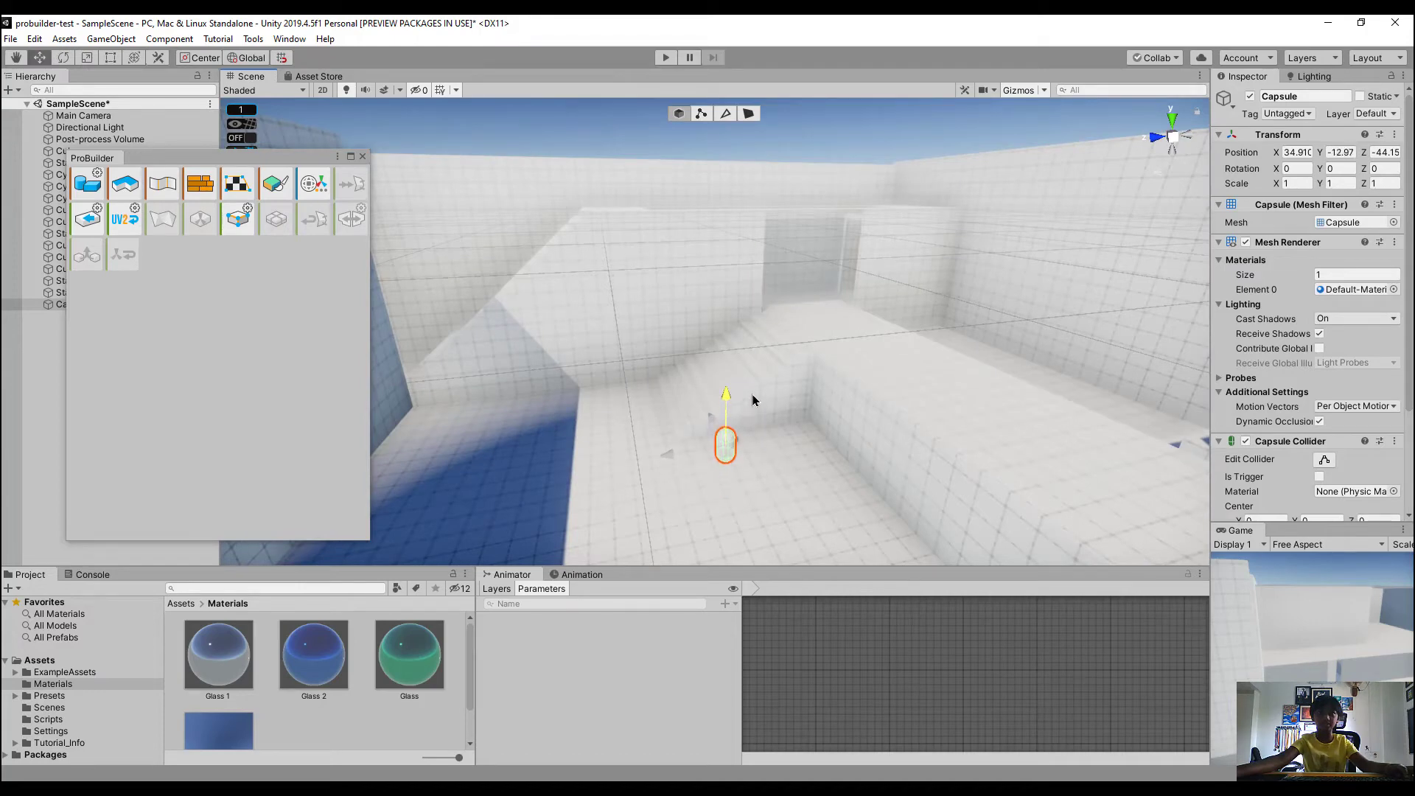
{"action": "mouse_move", "coordinate": [832, 476]}
{"action": "left_mouse_down"}
{"action": "mouse_move", "coordinate": [826, 460]}
{"action": "mouse_move", "coordinate": [802, 468]}
{"action": "mouse_move", "coordinate": [812, 463]}
{"action": "left_mouse_up"}
{"action": "left_click", "coordinate": [741, 452]}
{"action": "left_click", "coordinate": [733, 457]}
{"action": "right_click_drag", "start_coordinate": [901, 472], "coordinate": [1089, 551]}
{"action": "key", "text": "w"}
{"action": "left_click_drag", "start_coordinate": [603, 385], "coordinate": [586, 309]}
{"action": "right_click_drag", "start_coordinate": [586, 310], "coordinate": [835, 378]}
{"action": "left_click_drag", "start_coordinate": [831, 329], "coordinate": [404, 520]}
{"action": "right_click_drag", "start_coordinate": [554, 434], "coordinate": [748, 361]}
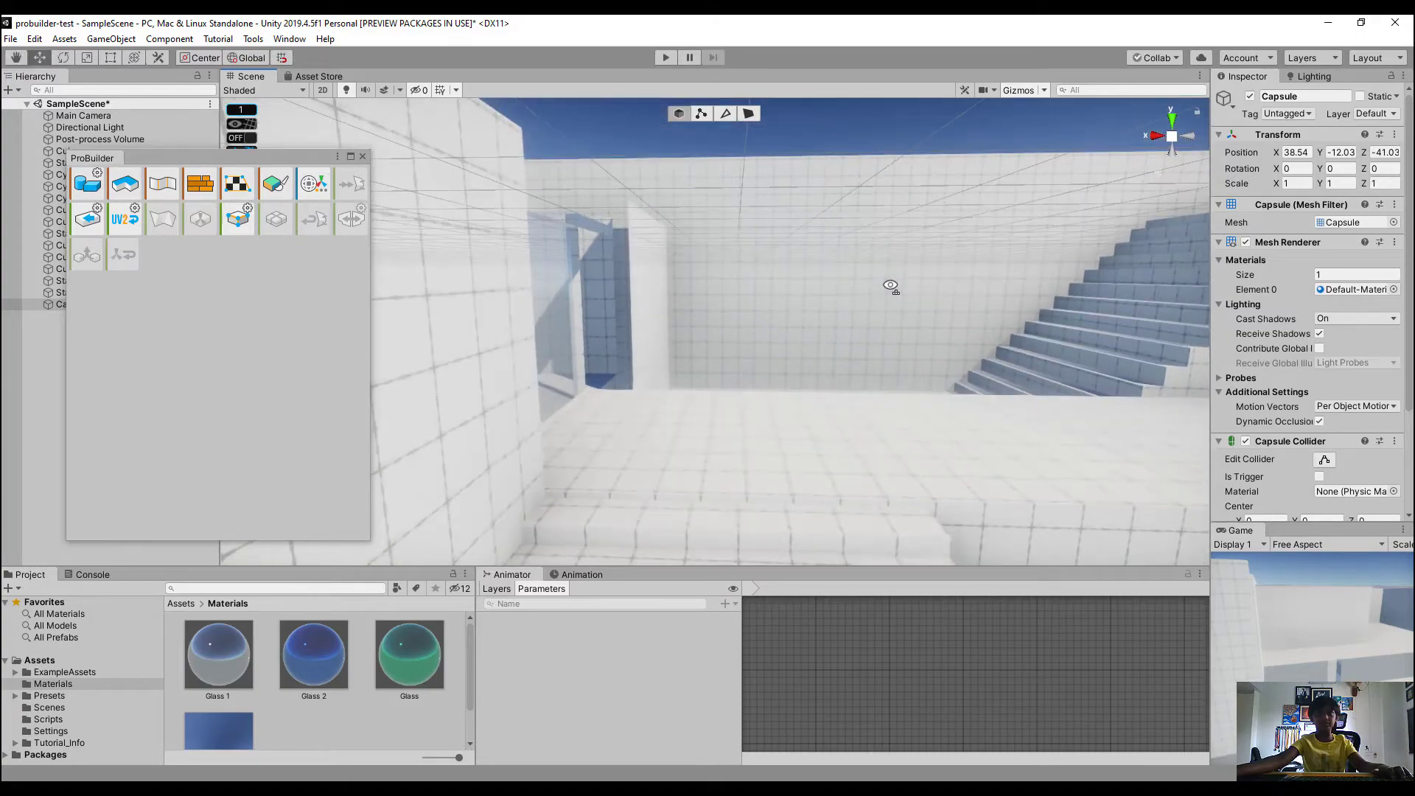
Stretch the capsule to a Y scale of 4.18 and move it to about Y -9.01, Z -40.75
{"action": "right_click_drag", "start_coordinate": [887, 379], "coordinate": [874, 291]}
{"action": "key", "text": "w"}
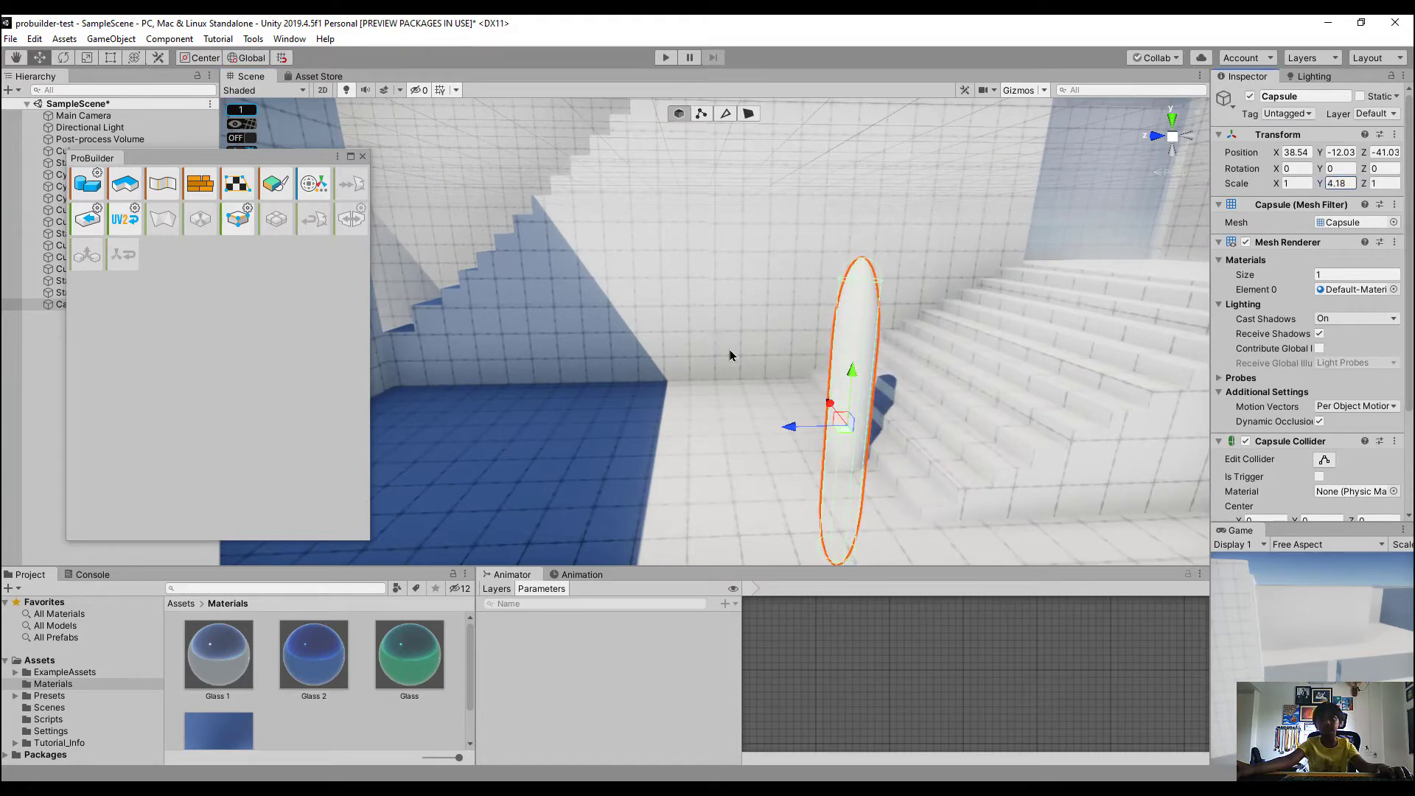
{"action": "left_click_drag", "start_coordinate": [929, 308], "coordinate": [961, 275]}
{"action": "right_click_drag", "start_coordinate": [961, 276], "coordinate": [776, 331]}
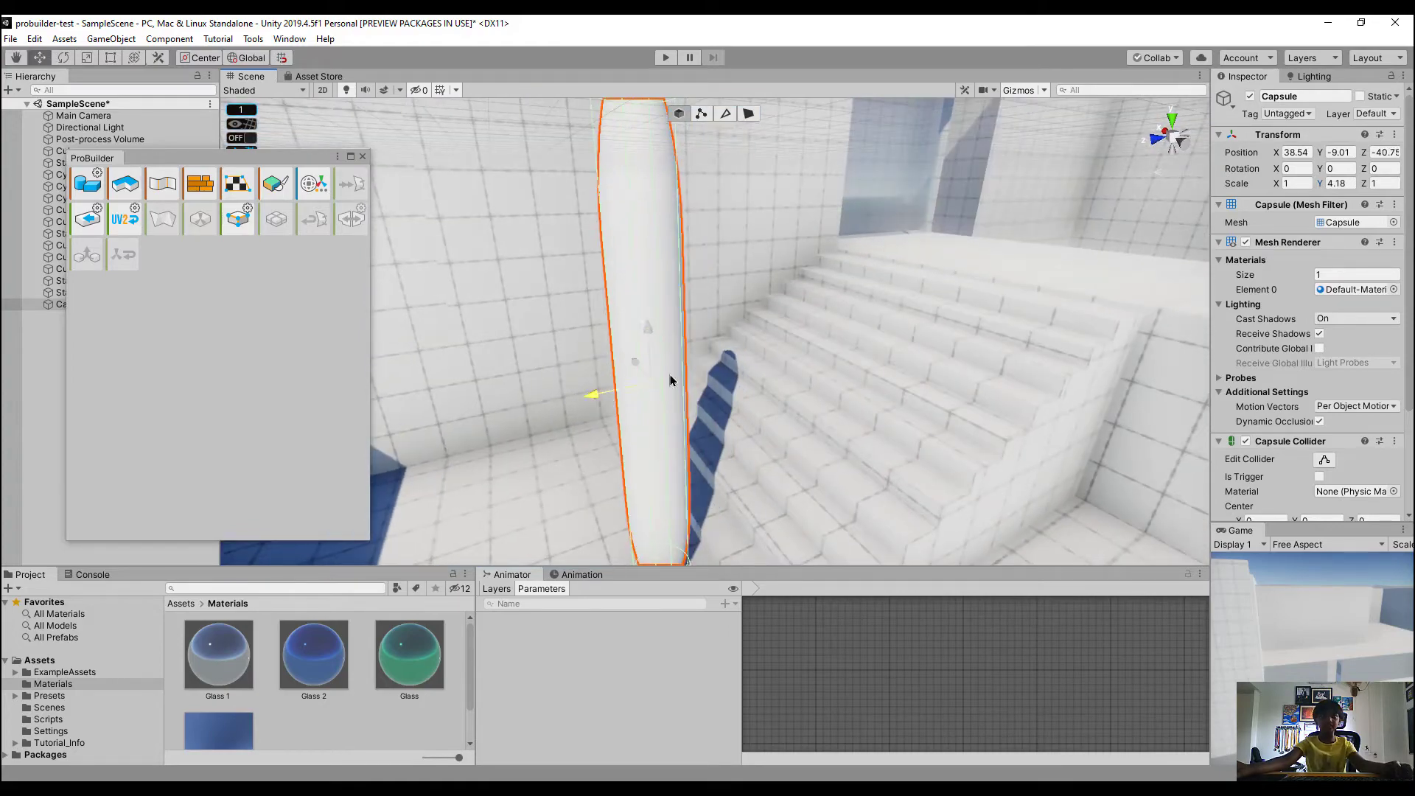
Compare the stretched capsule with the stairs and walls, and delete it from the scene
{"action": "right_click_drag", "start_coordinate": [670, 380], "coordinate": [872, 190]}
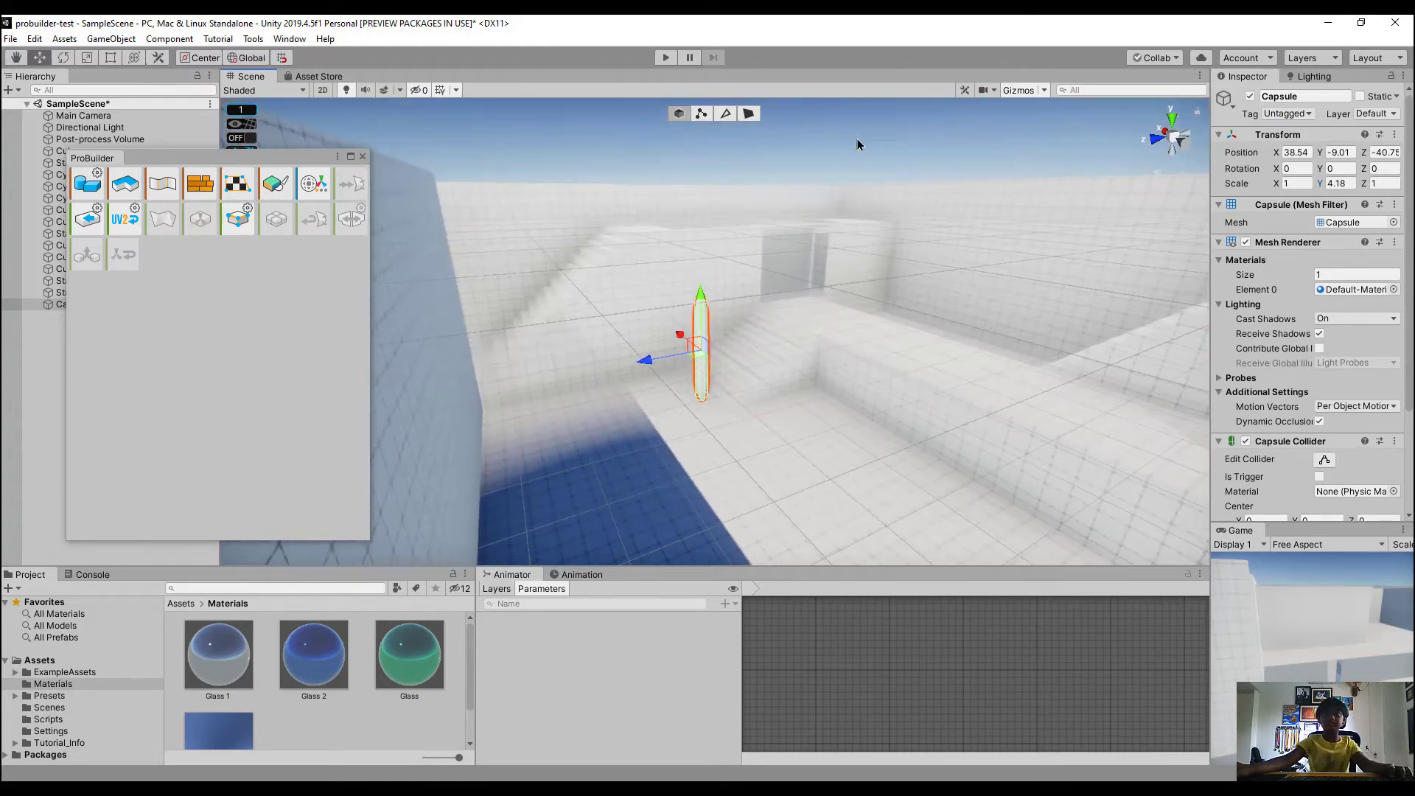
{"action": "right_click_drag", "start_coordinate": [860, 255], "coordinate": [767, 285]}
{"action": "left_click", "coordinate": [880, 175]}
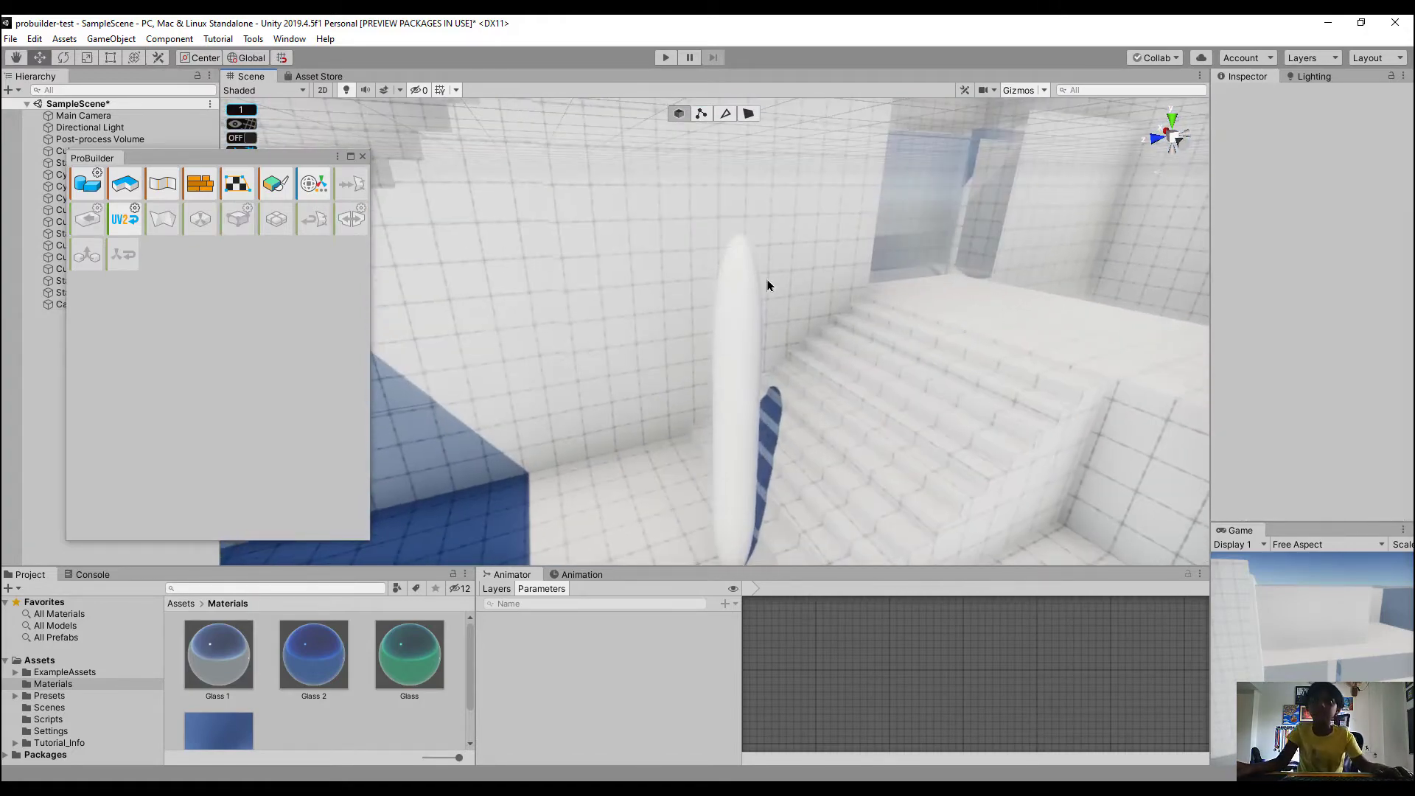
{"action": "left_click", "coordinate": [734, 304]}
{"action": "scroll", "coordinate": [772, 313], "scroll_direction": "down", "scroll_amount": 5}
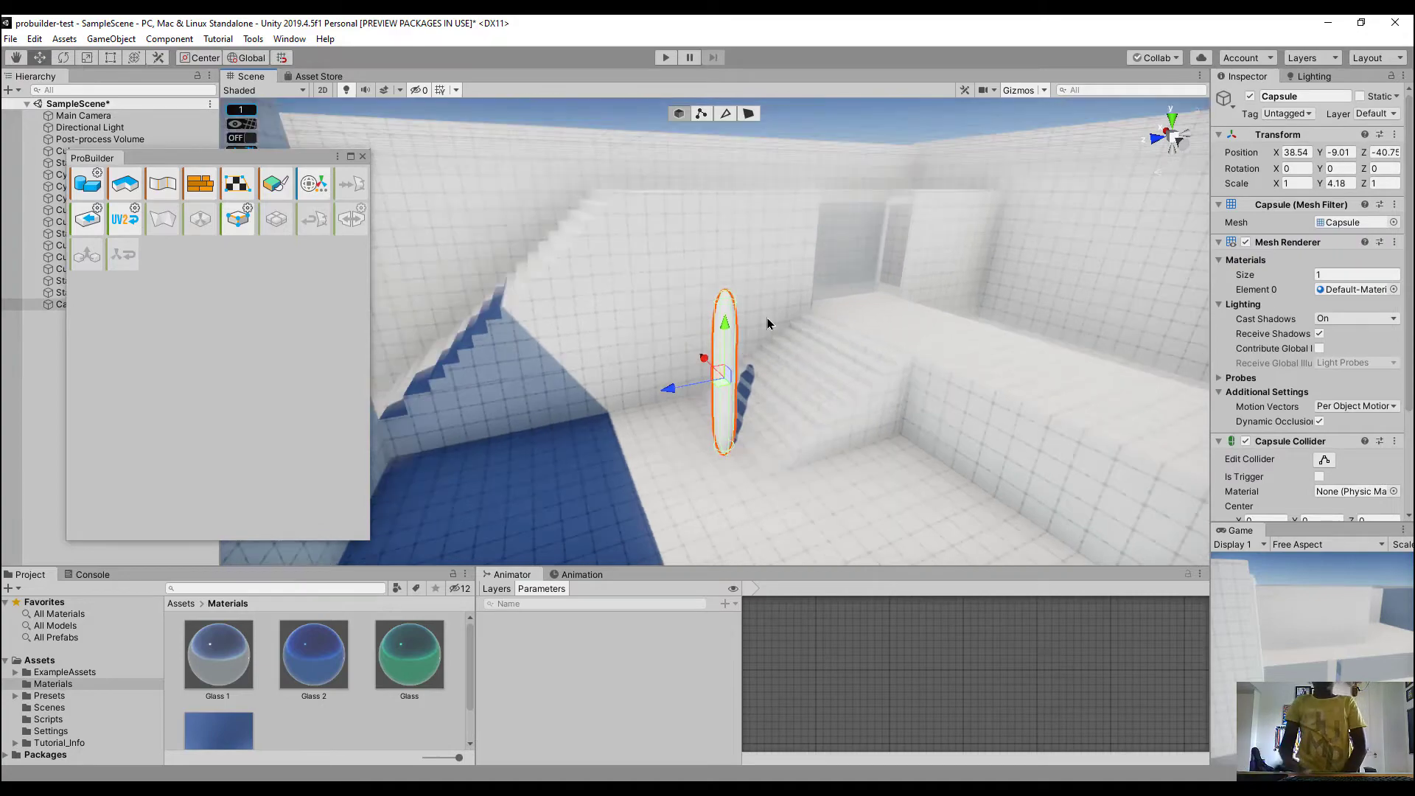
{"action": "key", "text": "Delete"}
Select the short wall-top face's edges on the main building mesh and insert an edge loop across the wall and floor
{"action": "right_click_drag", "start_coordinate": [764, 319], "coordinate": [1000, 308]}
{"action": "right_click_drag", "start_coordinate": [998, 308], "coordinate": [668, 325]}
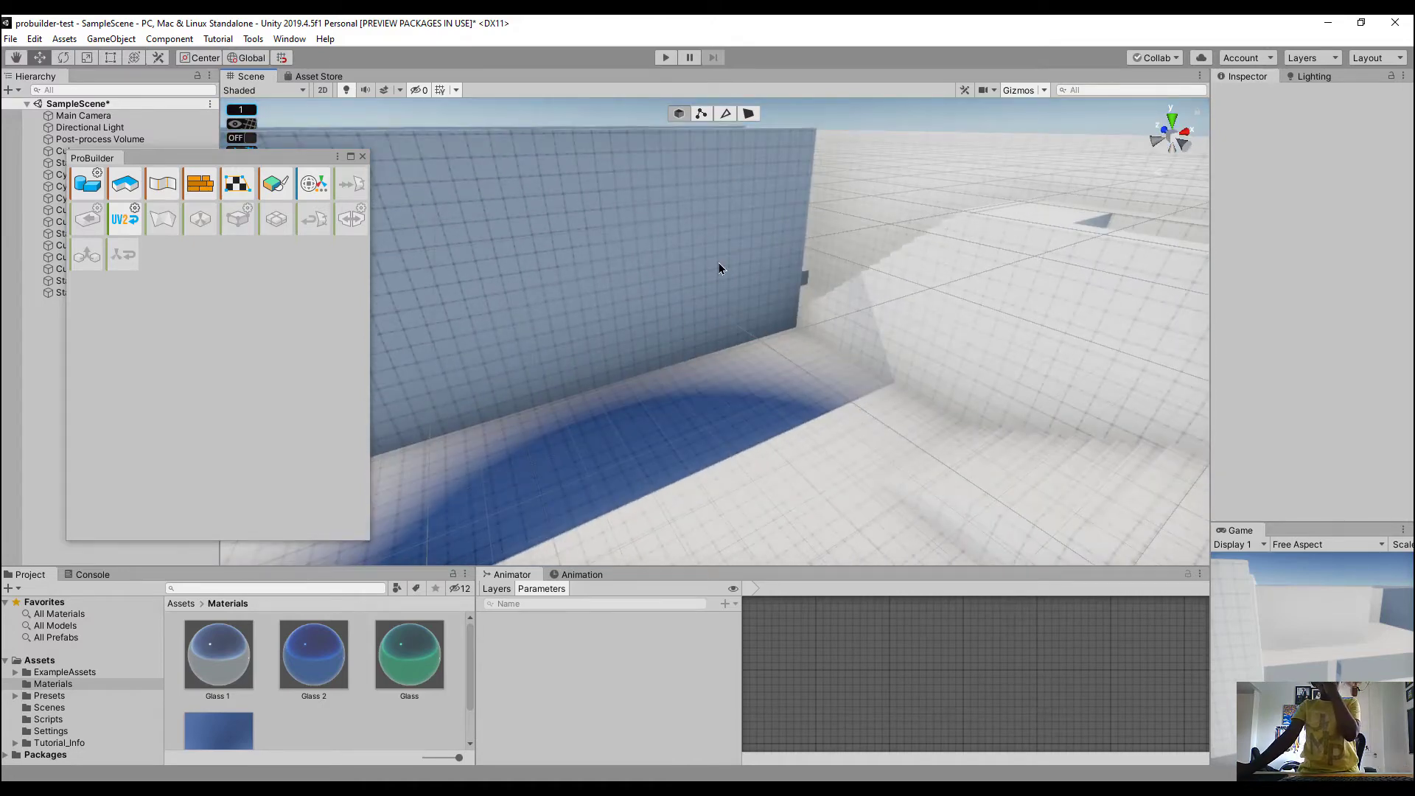
{"action": "left_click", "coordinate": [728, 113]}
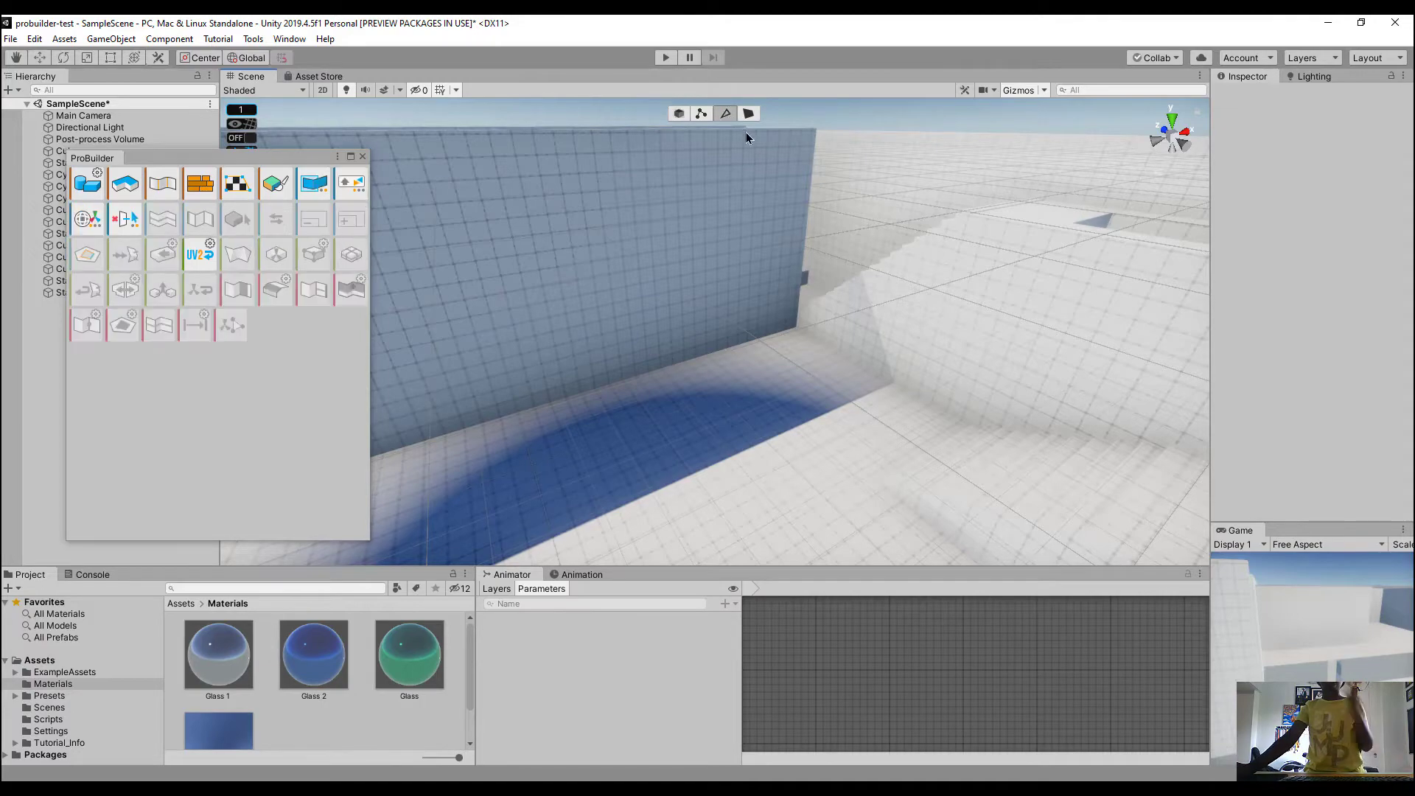
{"action": "left_click", "coordinate": [759, 144]}
{"action": "left_click", "coordinate": [759, 131]}
{"action": "right_click_drag", "start_coordinate": [755, 171], "coordinate": [763, 137]}
{"action": "left_click", "coordinate": [749, 113]}
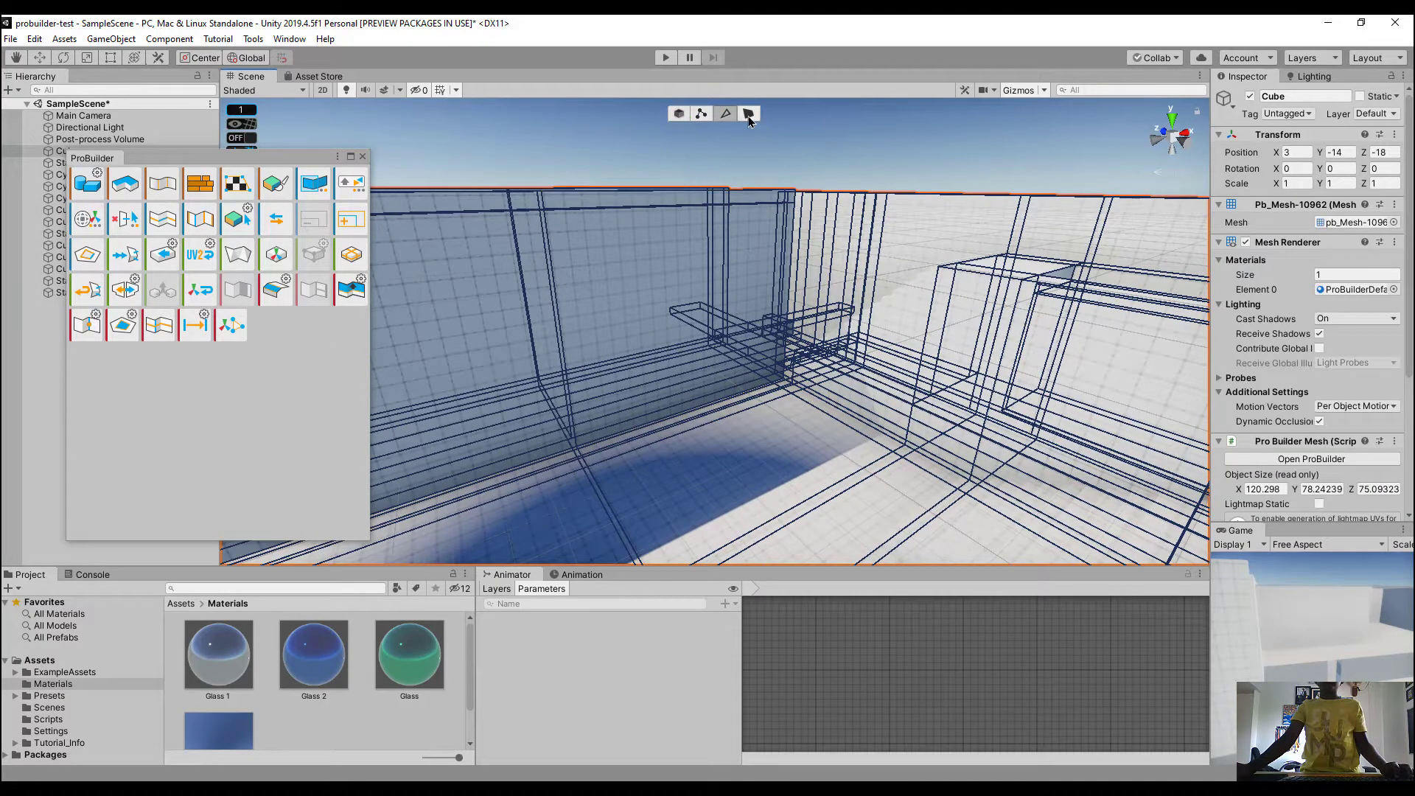
{"action": "left_click", "coordinate": [787, 210]}
{"action": "left_click", "coordinate": [784, 201]}
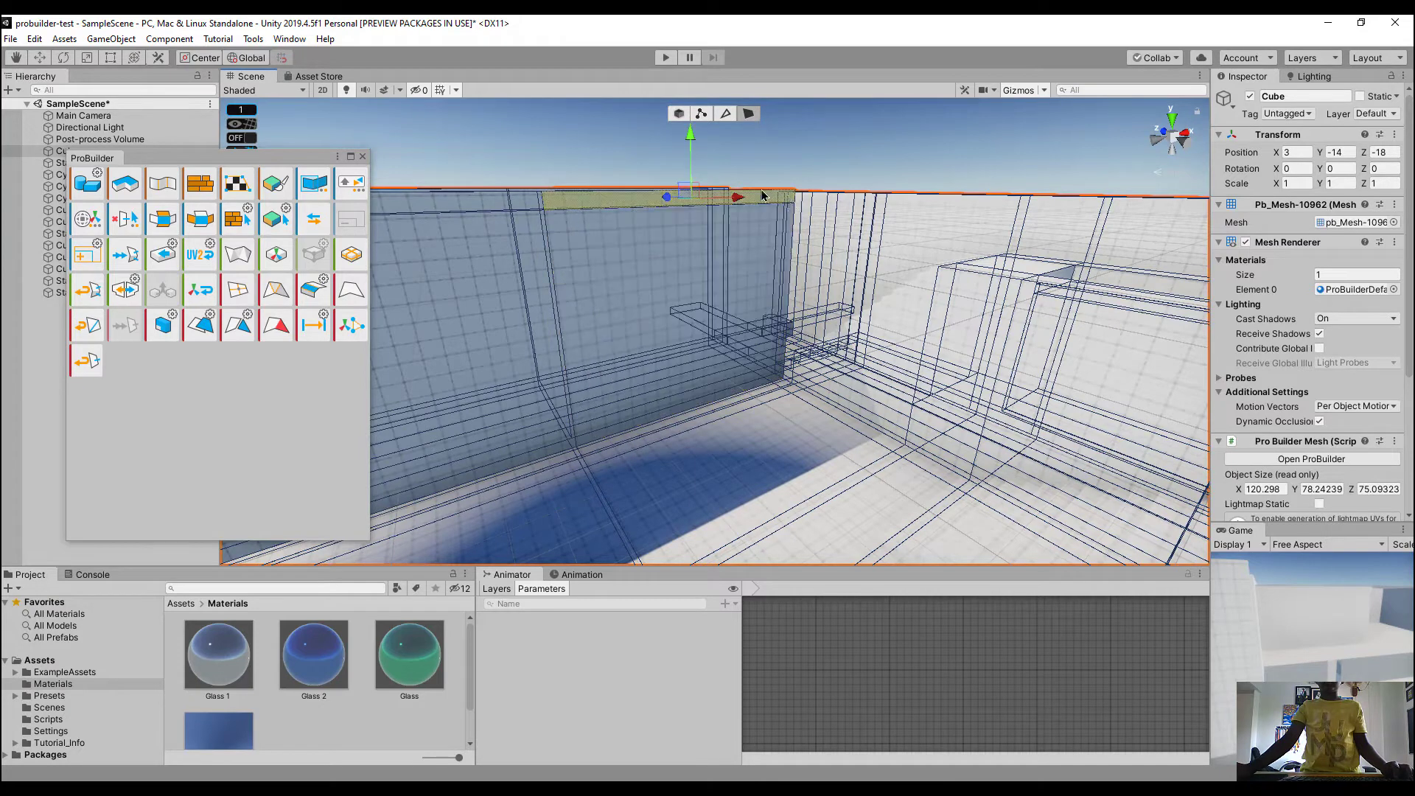
{"action": "left_click", "coordinate": [725, 114]}
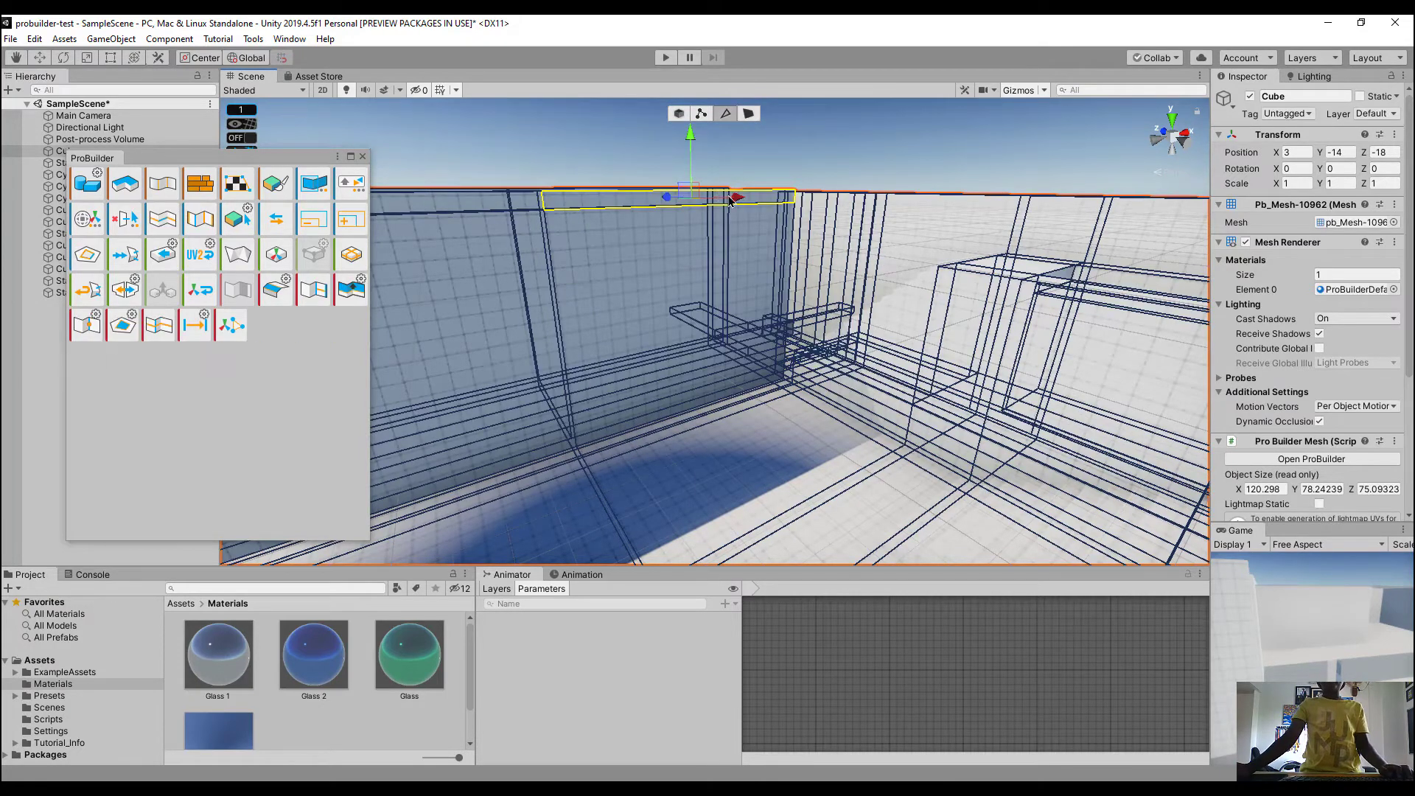
{"action": "left_click", "coordinate": [160, 333]}
Slide the new edge loop along the X axis until it leaves a narrow strip beside the existing wall edge
{"action": "left_click_drag", "start_coordinate": [843, 160], "coordinate": [781, 235], "text": "alt"}
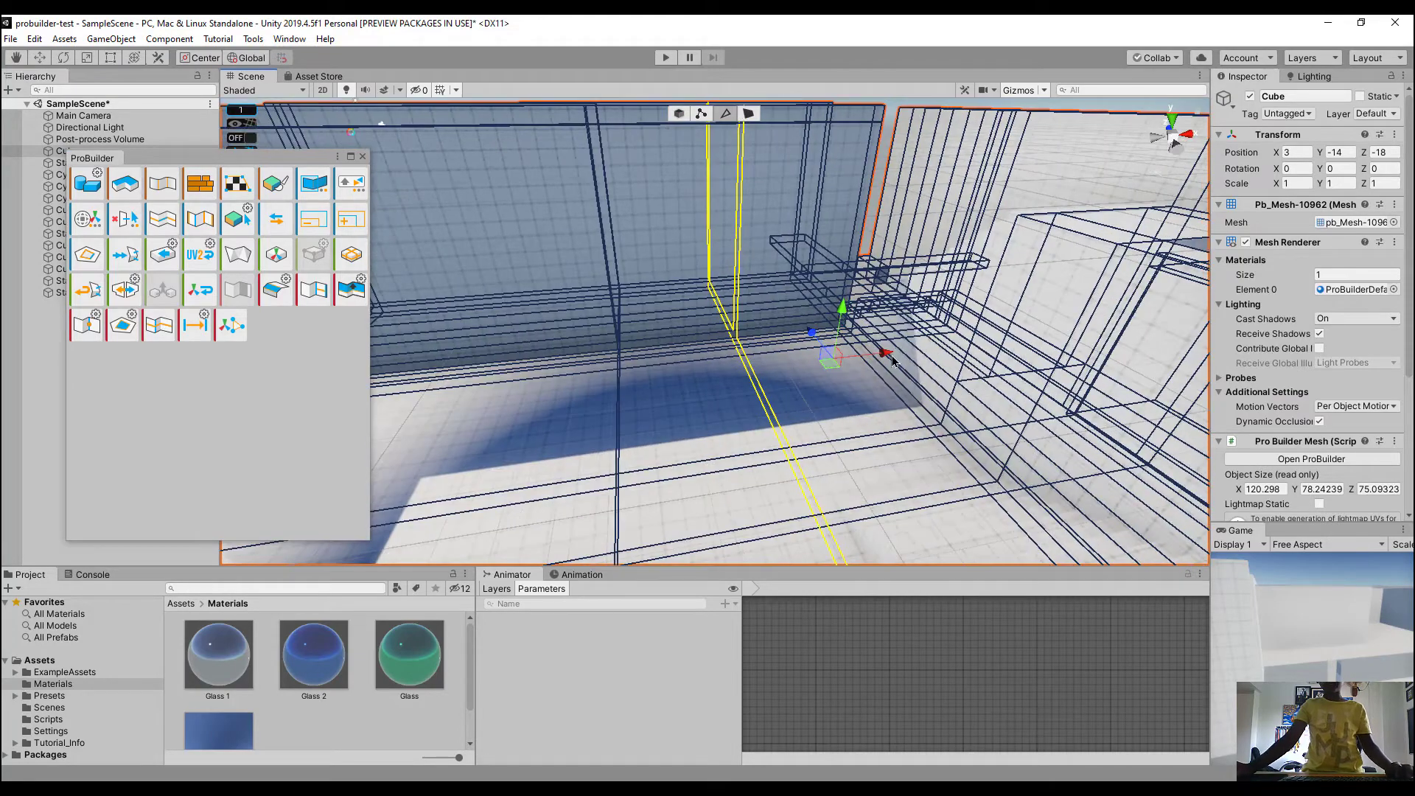
{"action": "left_click_drag", "start_coordinate": [892, 361], "coordinate": [967, 358]}
{"action": "left_click_drag", "start_coordinate": [967, 358], "coordinate": [863, 322], "text": "alt"}
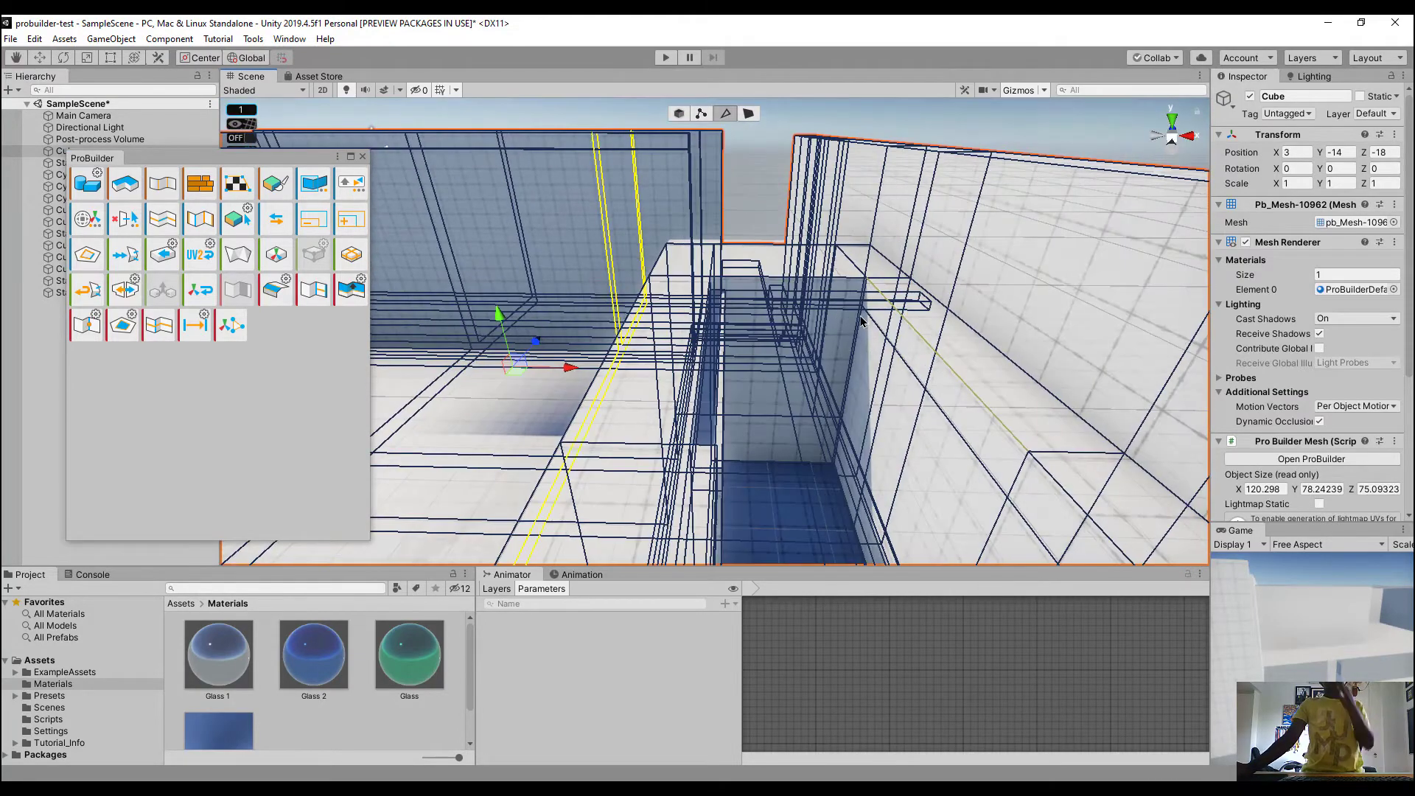
{"action": "key", "text": "a"}
{"action": "right_click_drag", "start_coordinate": [748, 394], "coordinate": [737, 393]}
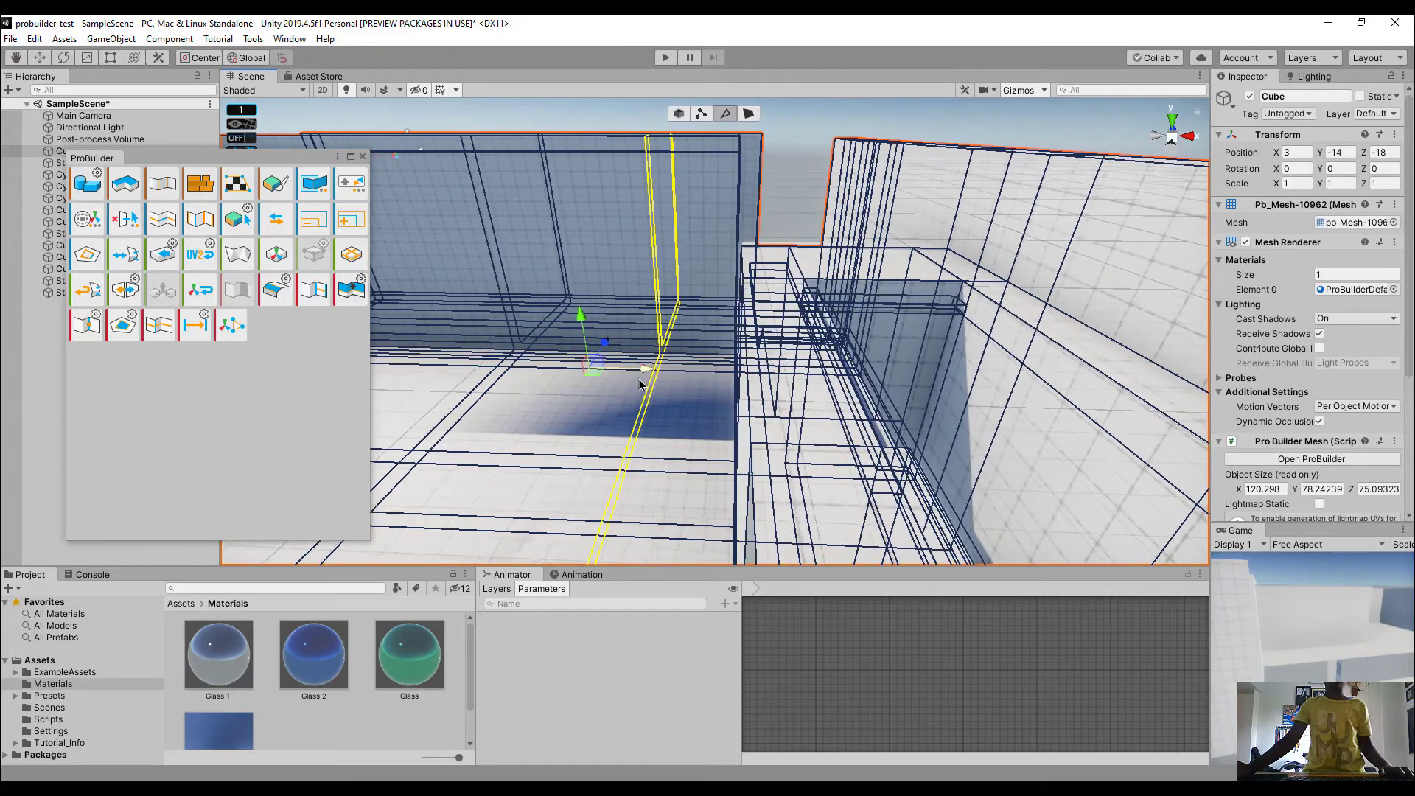
{"action": "left_click_drag", "start_coordinate": [639, 384], "coordinate": [759, 397]}
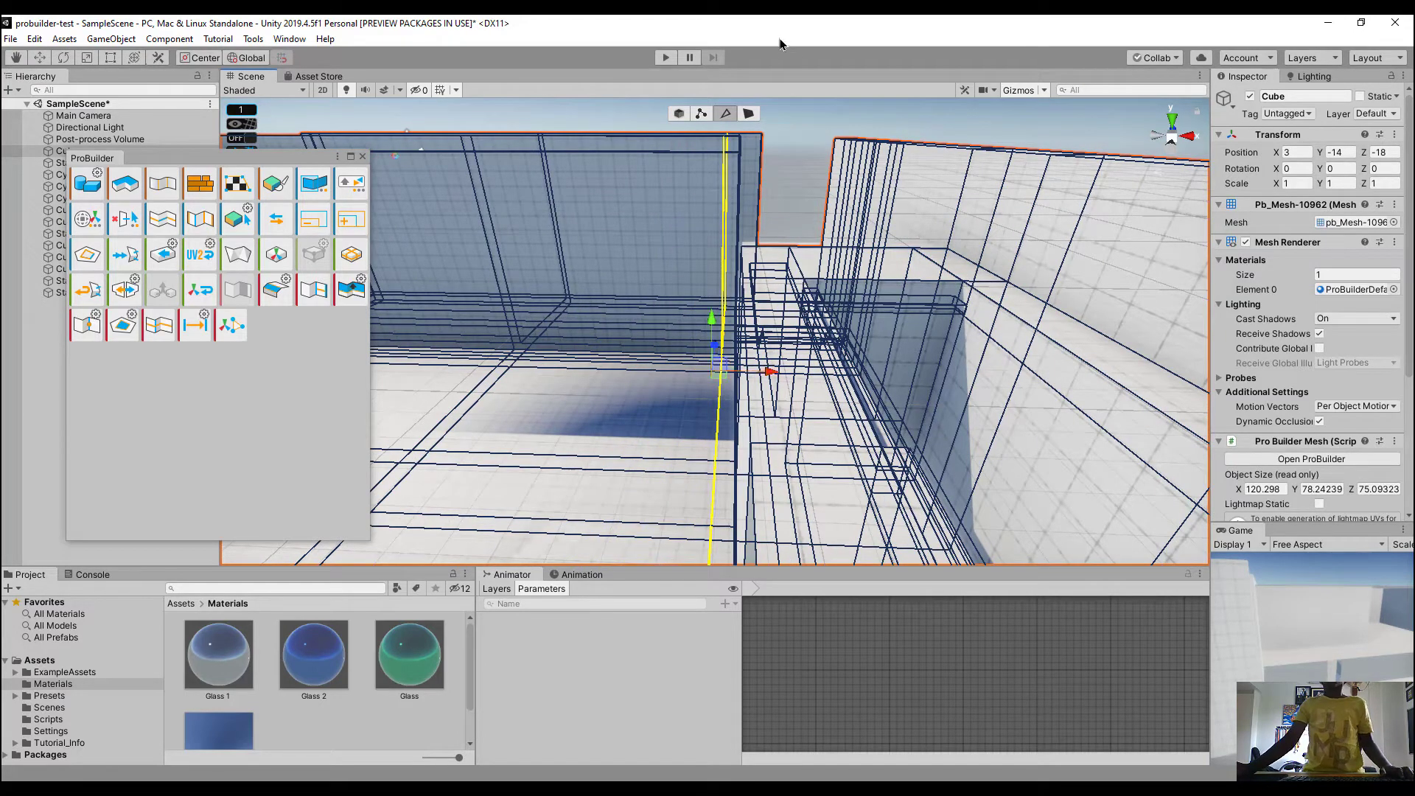
Pull the narrow vertical strip face out along the Z axis to form a dividing wall and adjust its end position
{"action": "left_click", "coordinate": [748, 113]}
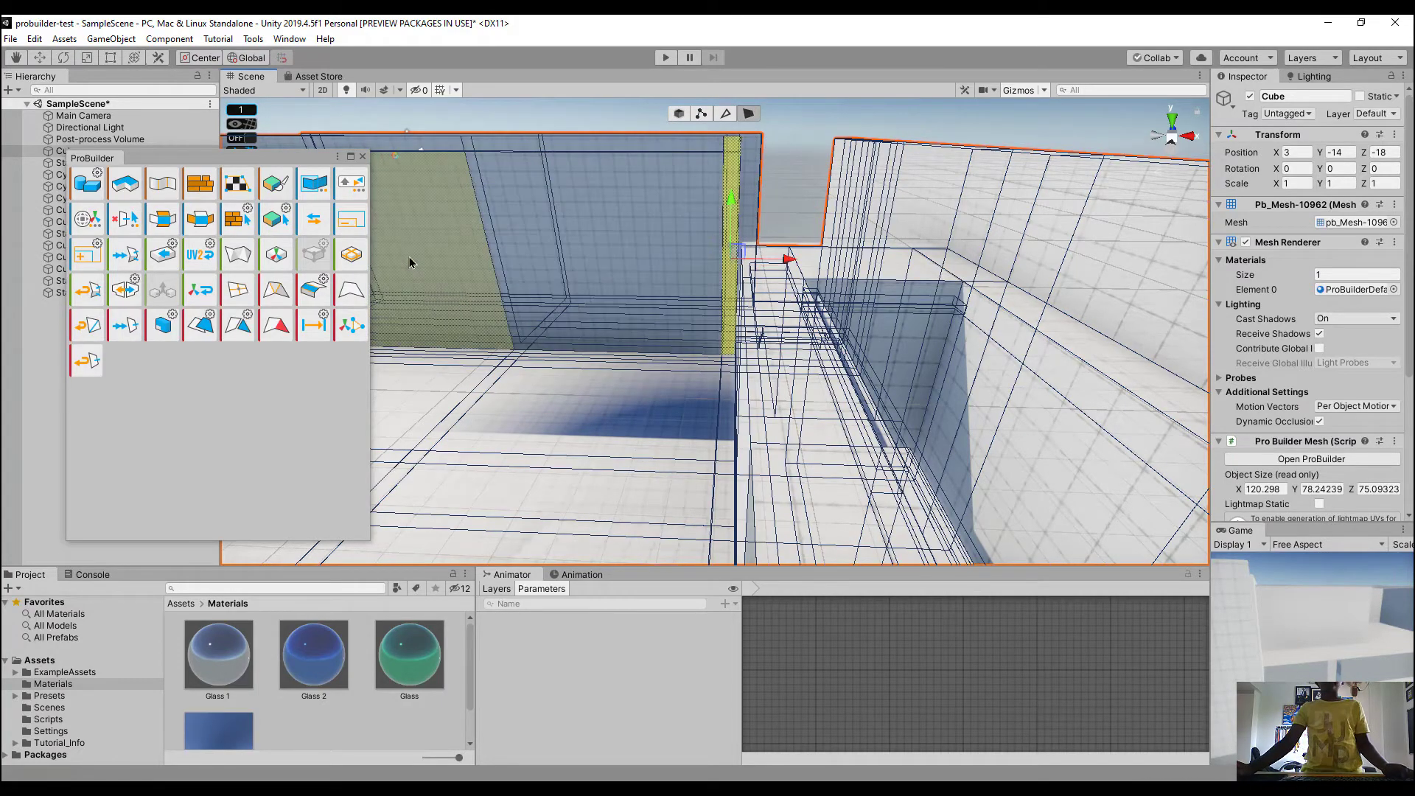
{"action": "left_click_drag", "start_coordinate": [586, 244], "coordinate": [843, 303], "text": "alt"}
{"action": "scroll", "coordinate": [873, 300], "scroll_direction": "down", "scroll_amount": 10}
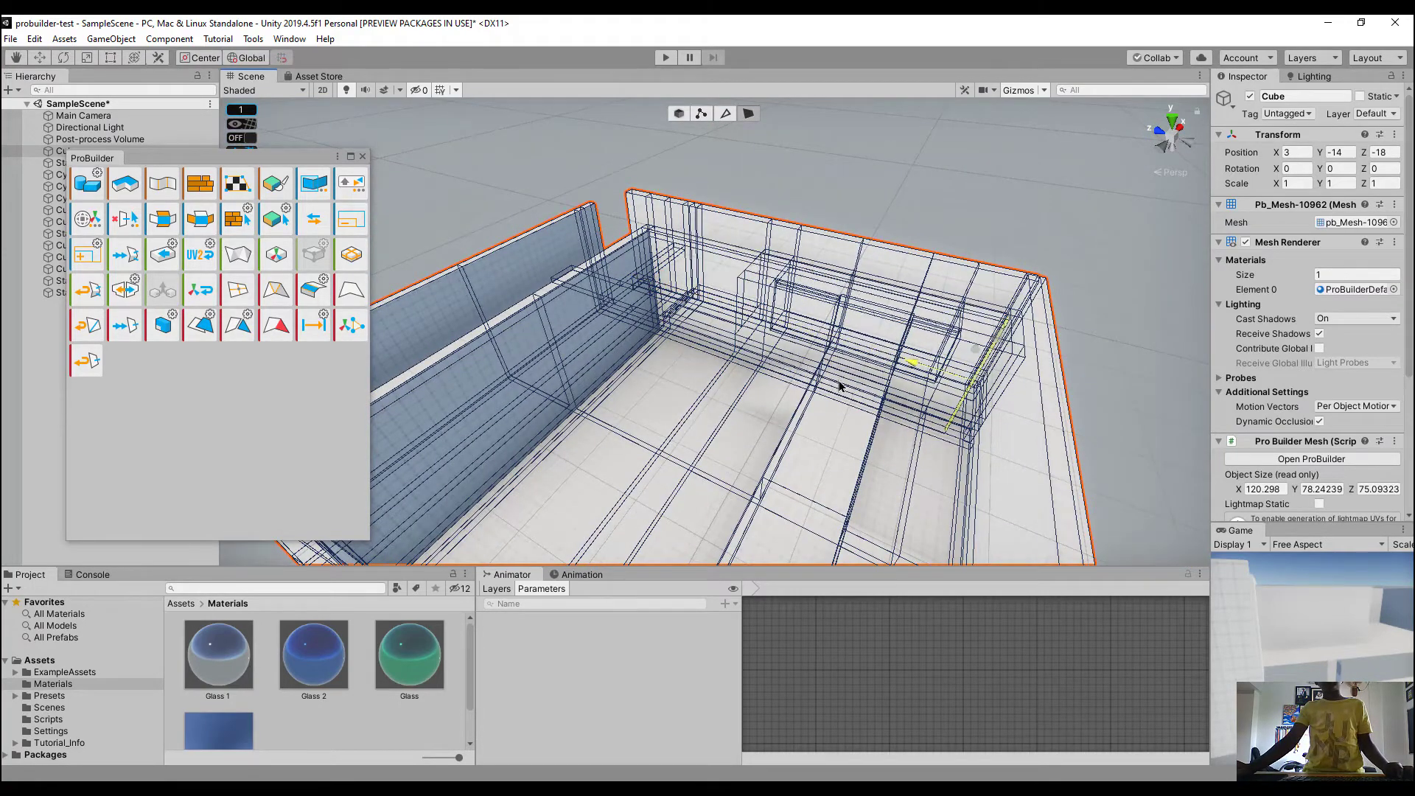
{"action": "key", "text": "w"}
{"action": "right_click_drag", "start_coordinate": [714, 372], "coordinate": [865, 363]}
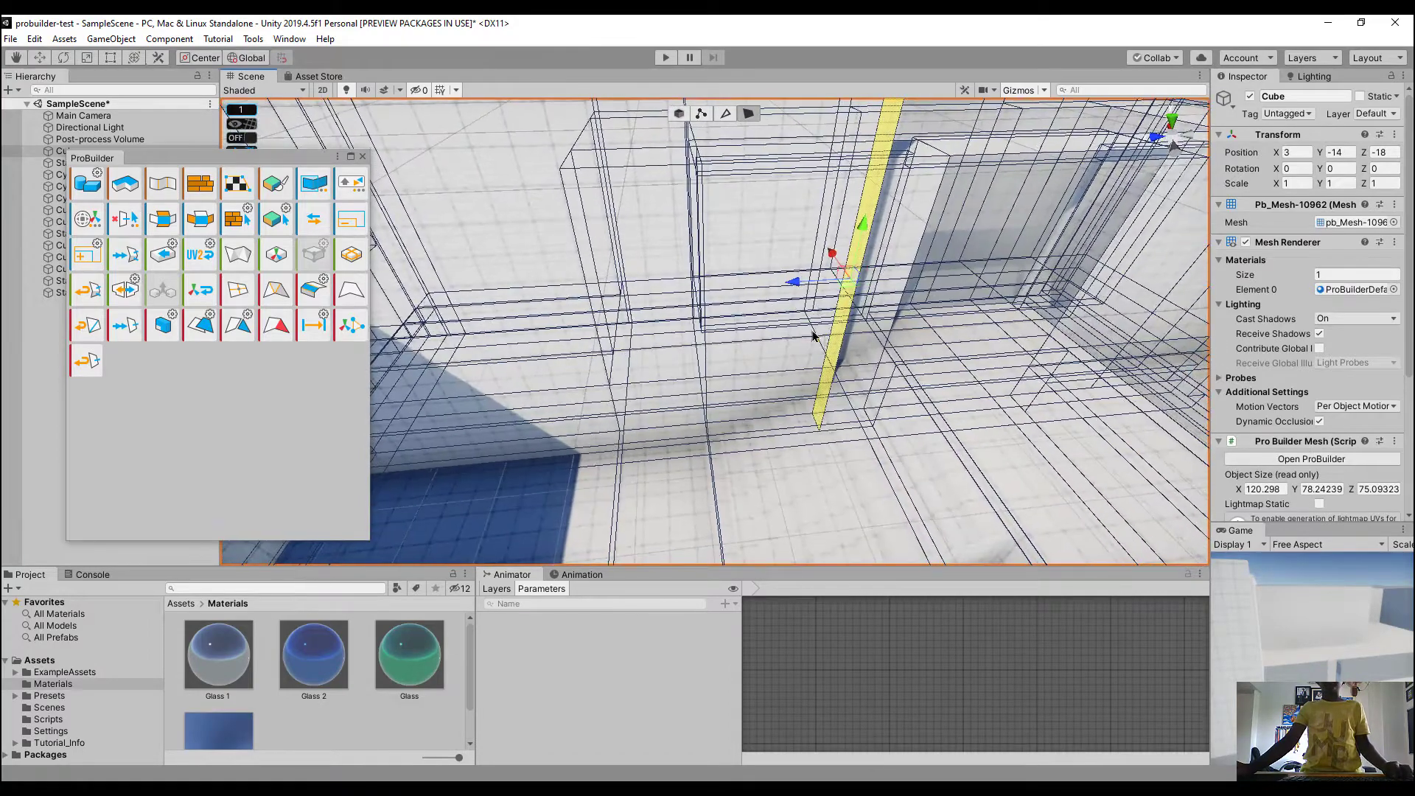
{"action": "left_click_drag", "start_coordinate": [799, 286], "coordinate": [835, 303]}
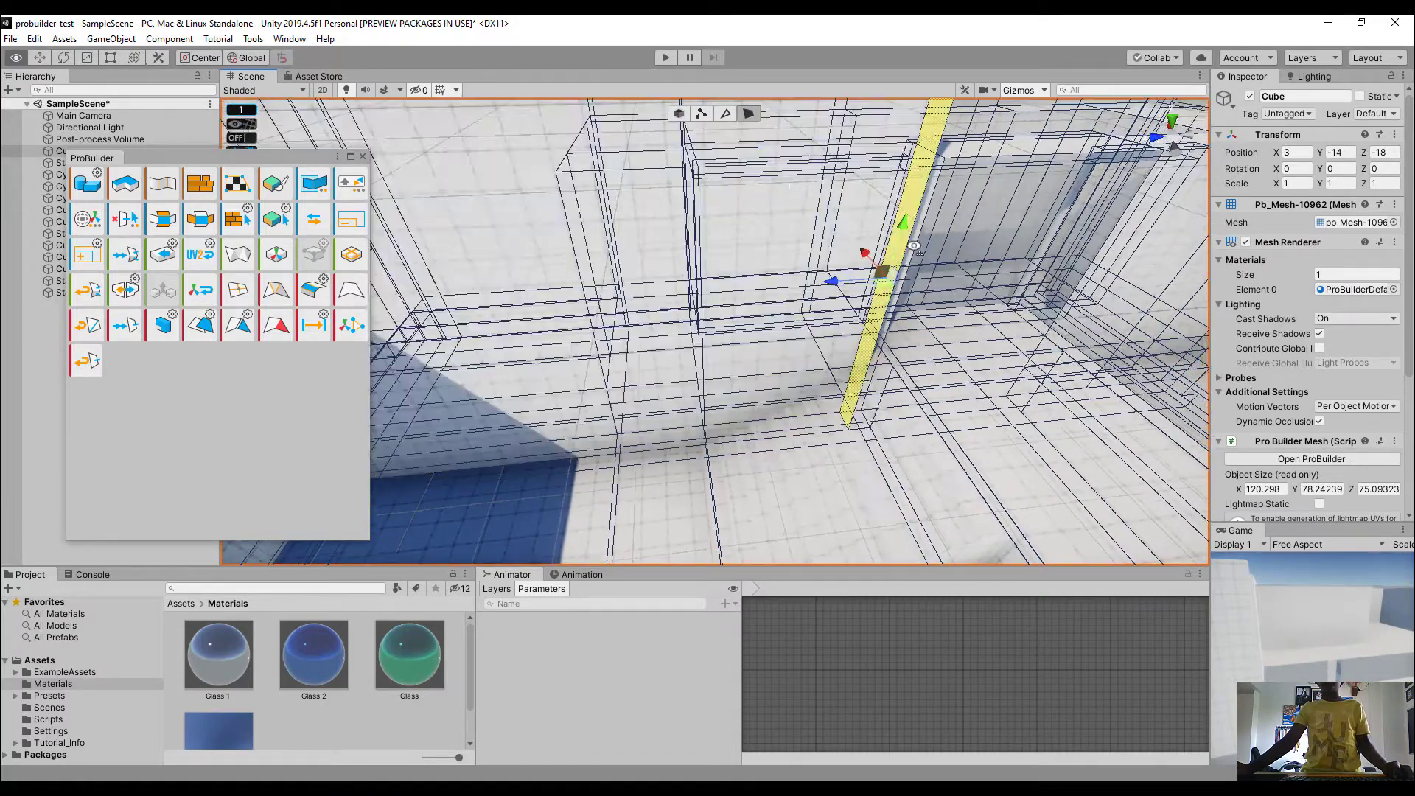
{"action": "right_click_drag", "start_coordinate": [722, 516], "coordinate": [771, 443]}
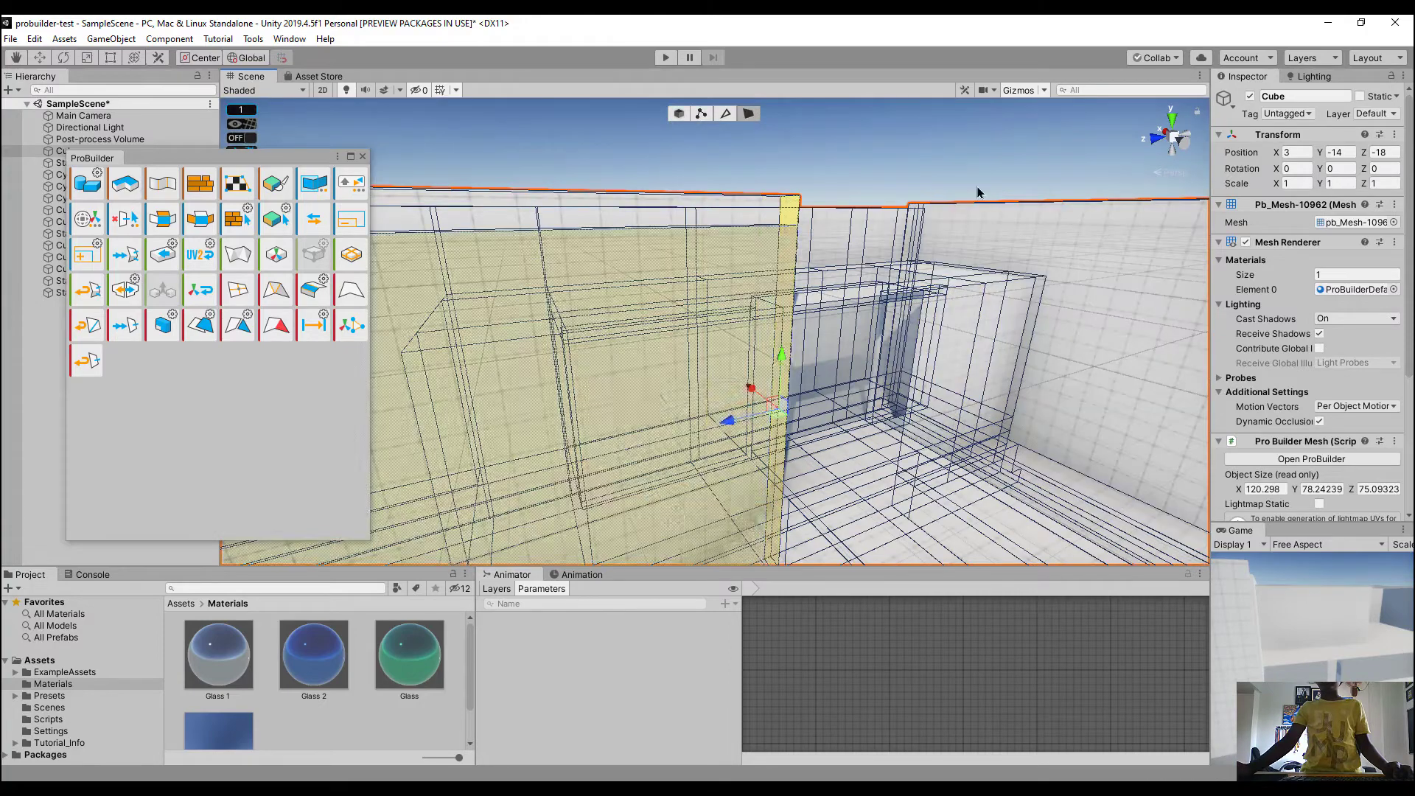
Examine the dividing wall up close by selecting its faces, and return to object selection mode
{"action": "left_click", "coordinate": [1005, 151]}
{"action": "right_click_drag", "start_coordinate": [943, 168], "coordinate": [833, 142]}
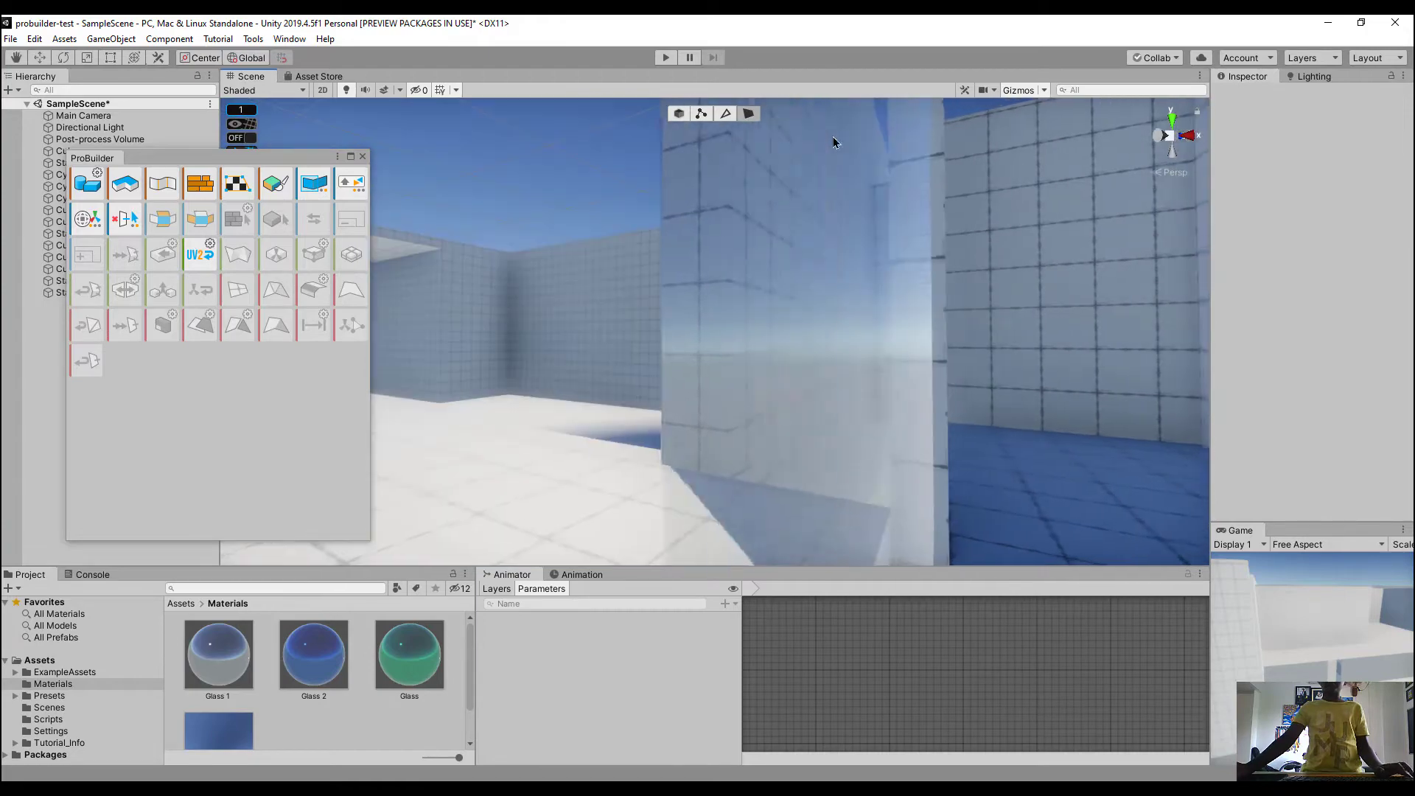
{"action": "left_click", "coordinate": [761, 231]}
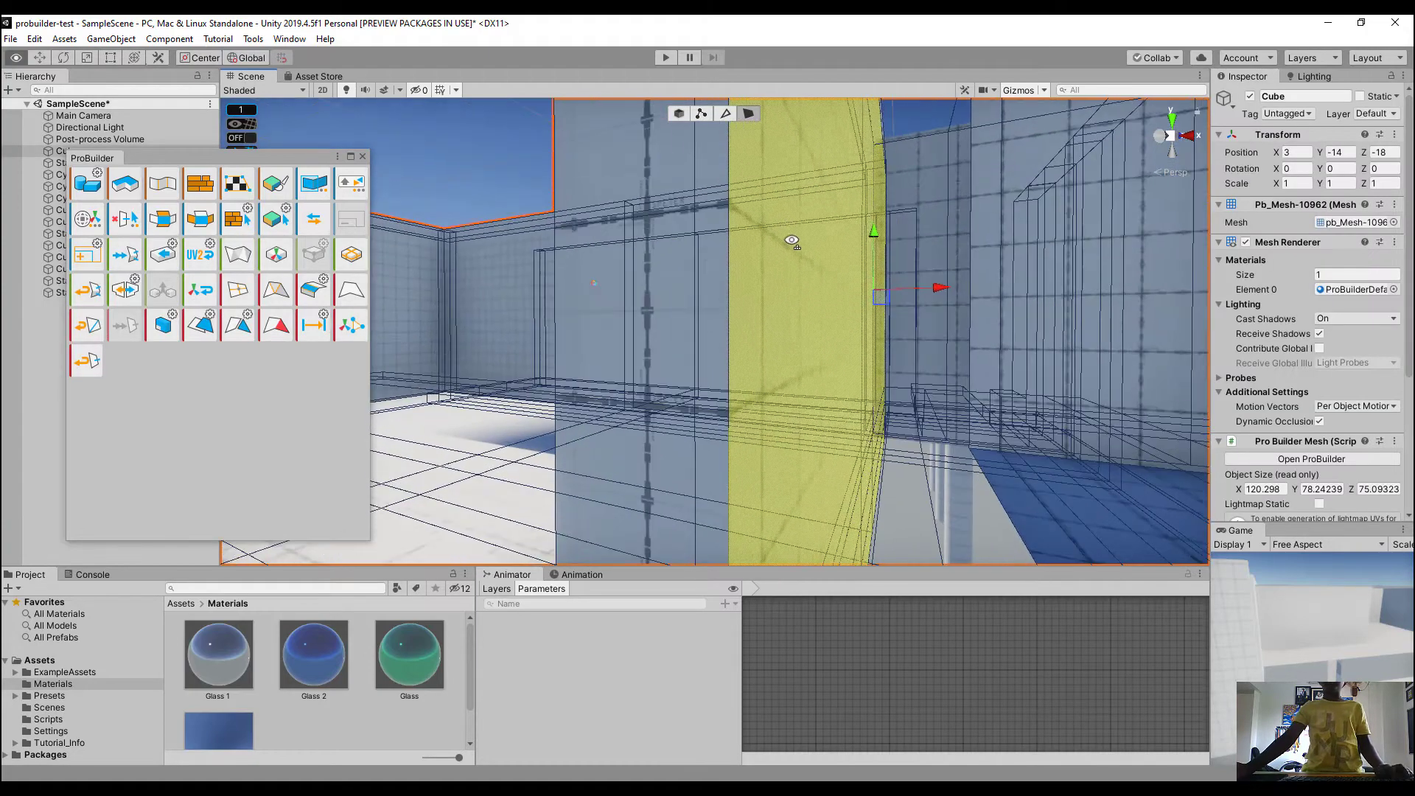
{"action": "right_click_drag", "start_coordinate": [792, 240], "coordinate": [551, 343]}
{"action": "left_click", "coordinate": [154, 338]}
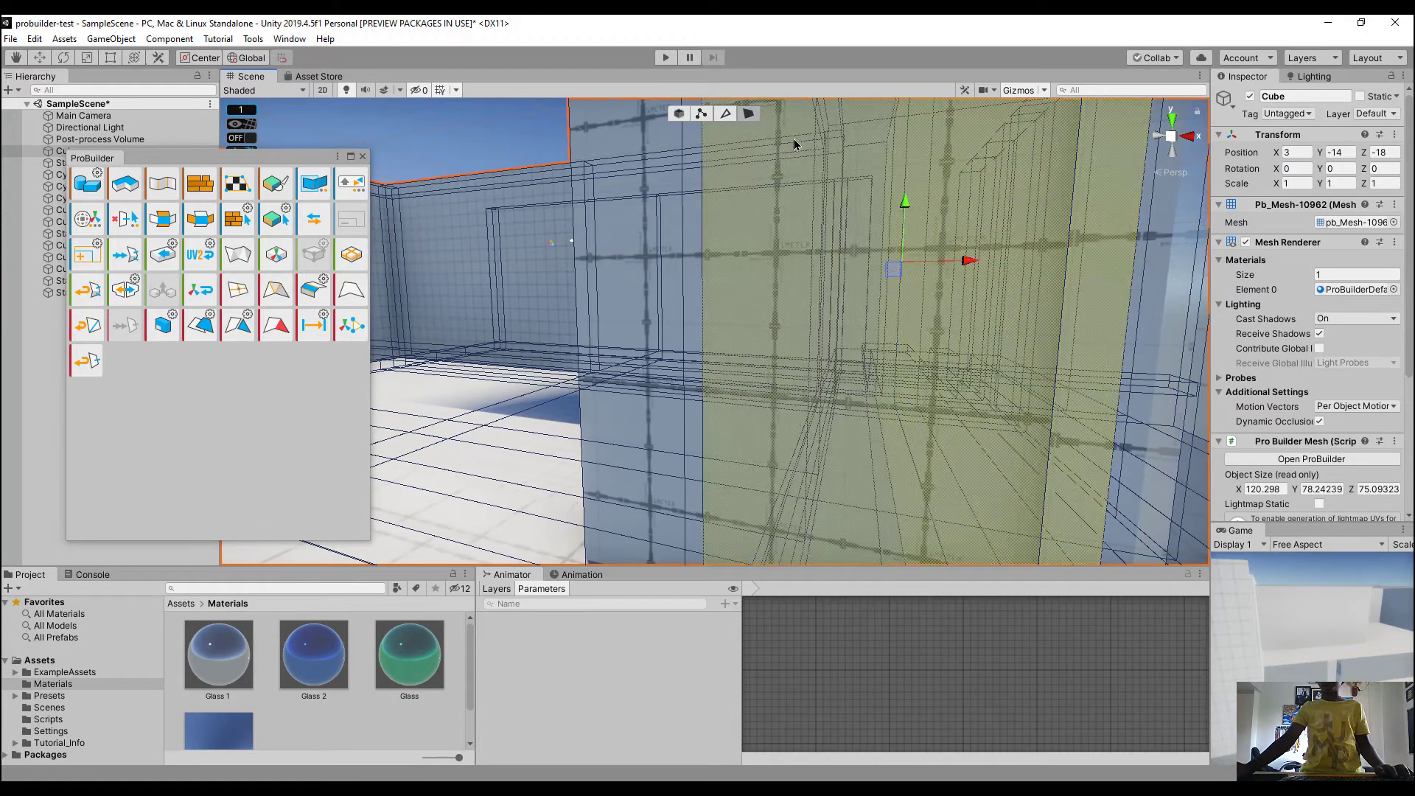
{"action": "left_click", "coordinate": [685, 117]}
Examine the stairs, walls and glass opening from inside and above to review the overall building layout
{"action": "right_click_drag", "start_coordinate": [737, 166], "coordinate": [805, 195]}
{"action": "left_click", "coordinate": [802, 201]}
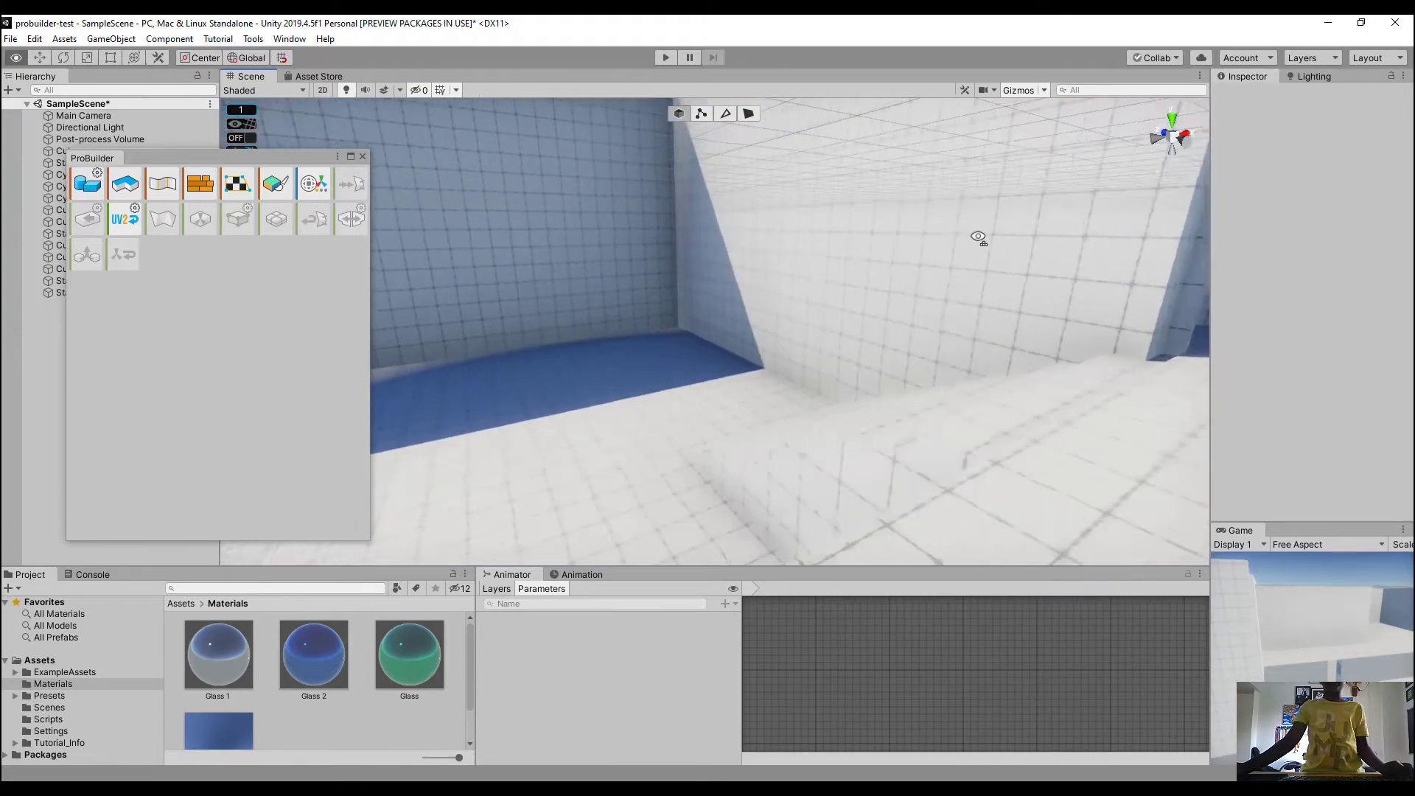
{"action": "right_click_drag", "start_coordinate": [846, 243], "coordinate": [755, 96]}
{"action": "left_click", "coordinate": [836, 269]}
{"action": "key", "text": "s"}
{"action": "key", "text": "w"}
{"action": "key", "text": "s"}
{"action": "left_click", "coordinate": [830, 178]}
{"action": "key", "text": "w"}
{"action": "key", "text": "s"}
{"action": "key", "text": "w"}
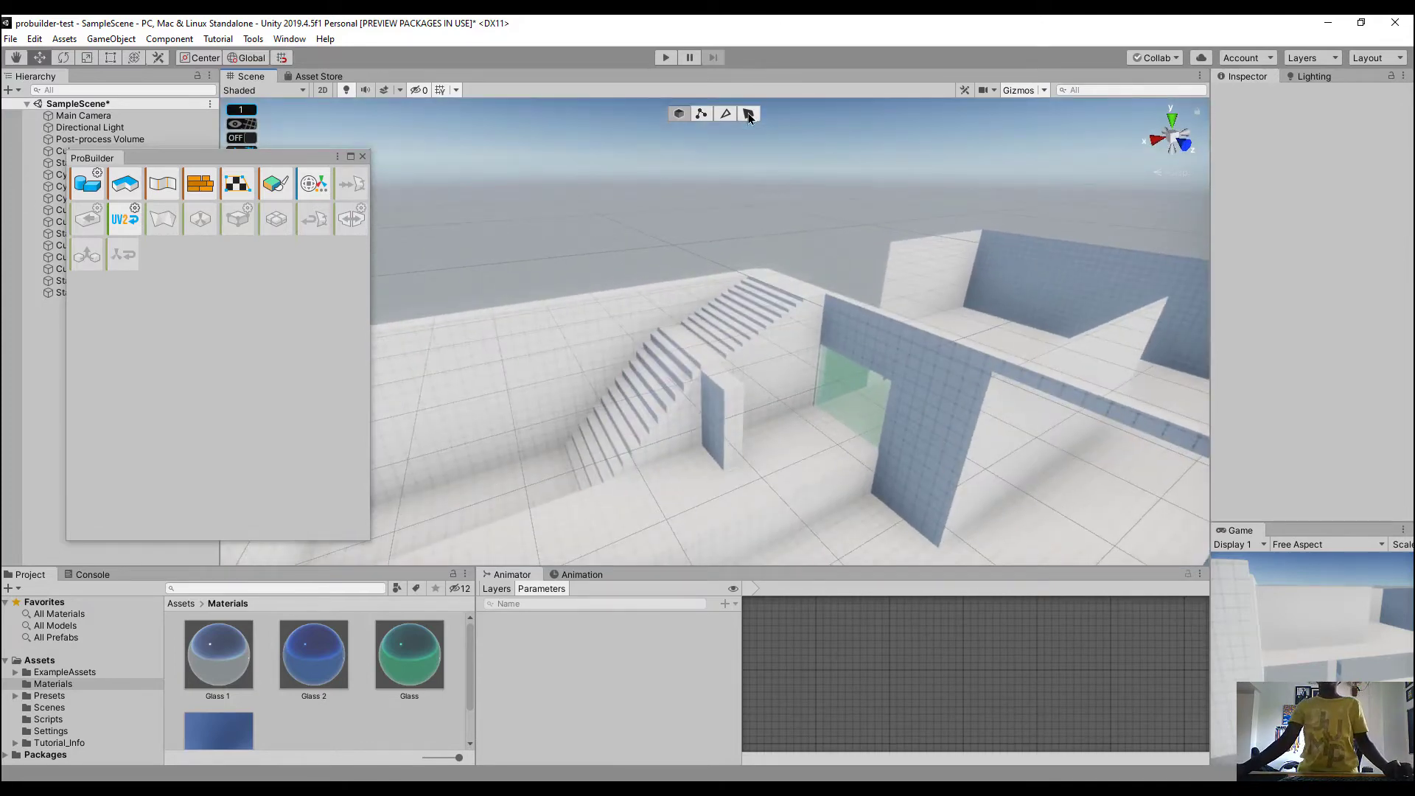
{"action": "left_click", "coordinate": [748, 114]}
{"action": "scroll", "coordinate": [701, 395], "scroll_direction": "down", "scroll_amount": 10}
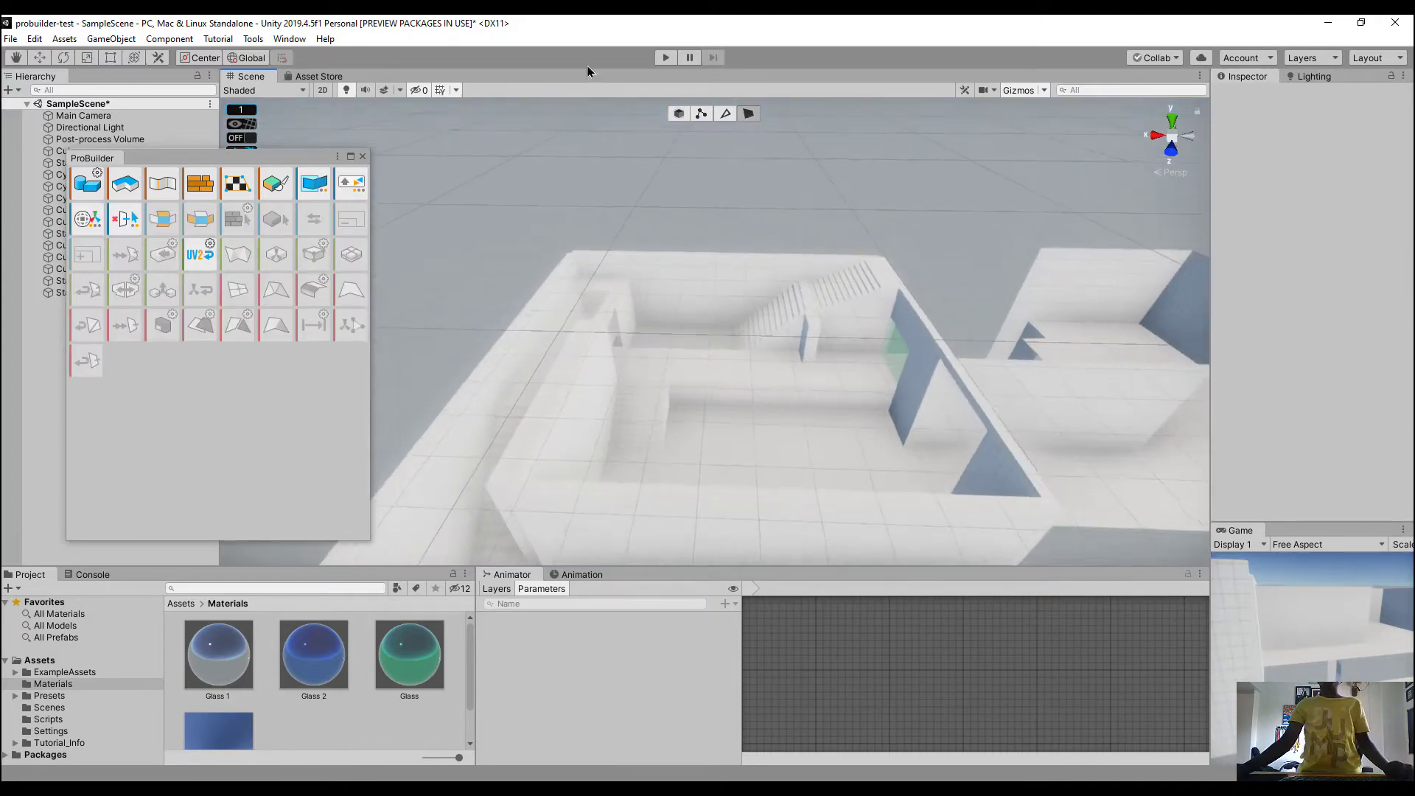
{"action": "left_click", "coordinate": [86, 189]}
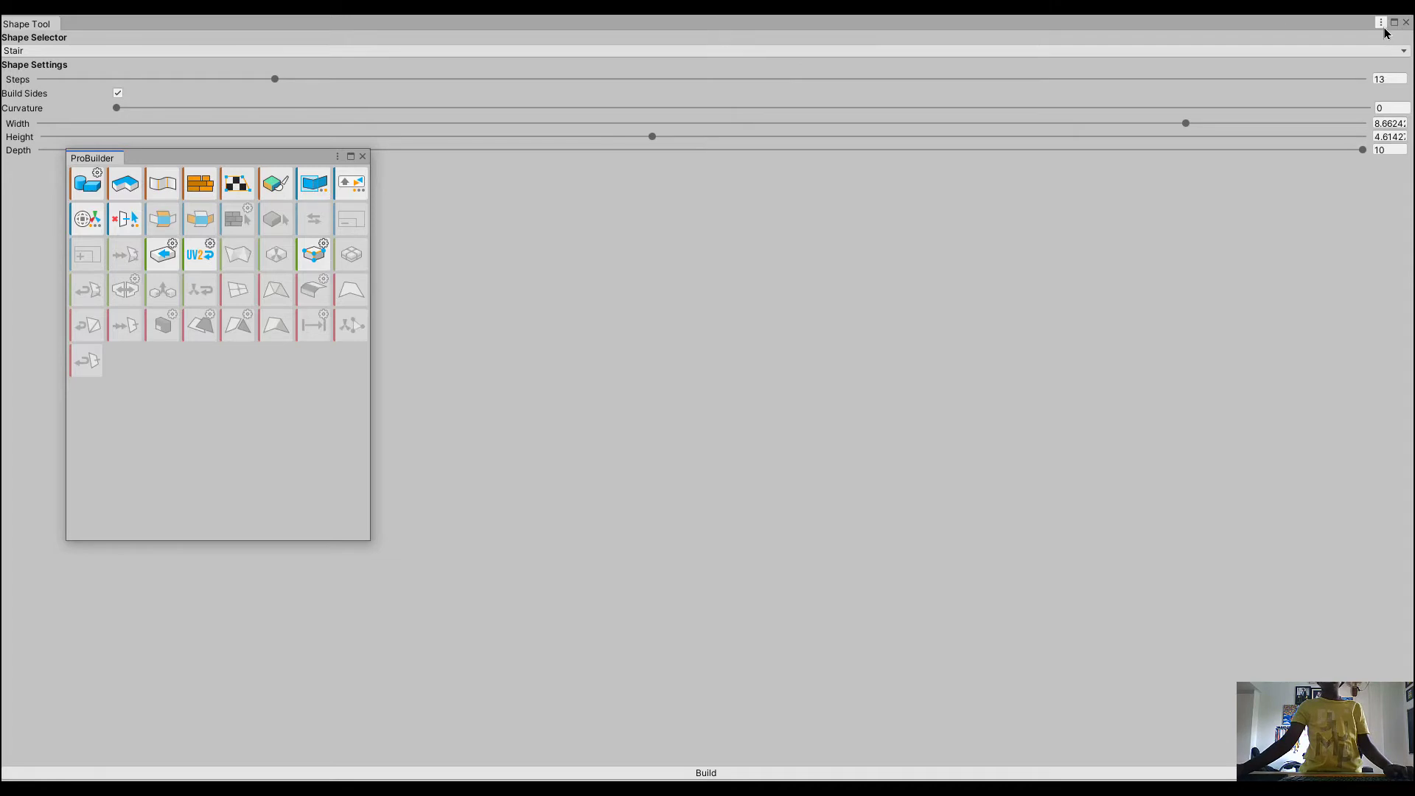
{"action": "left_click", "coordinate": [1397, 32]}
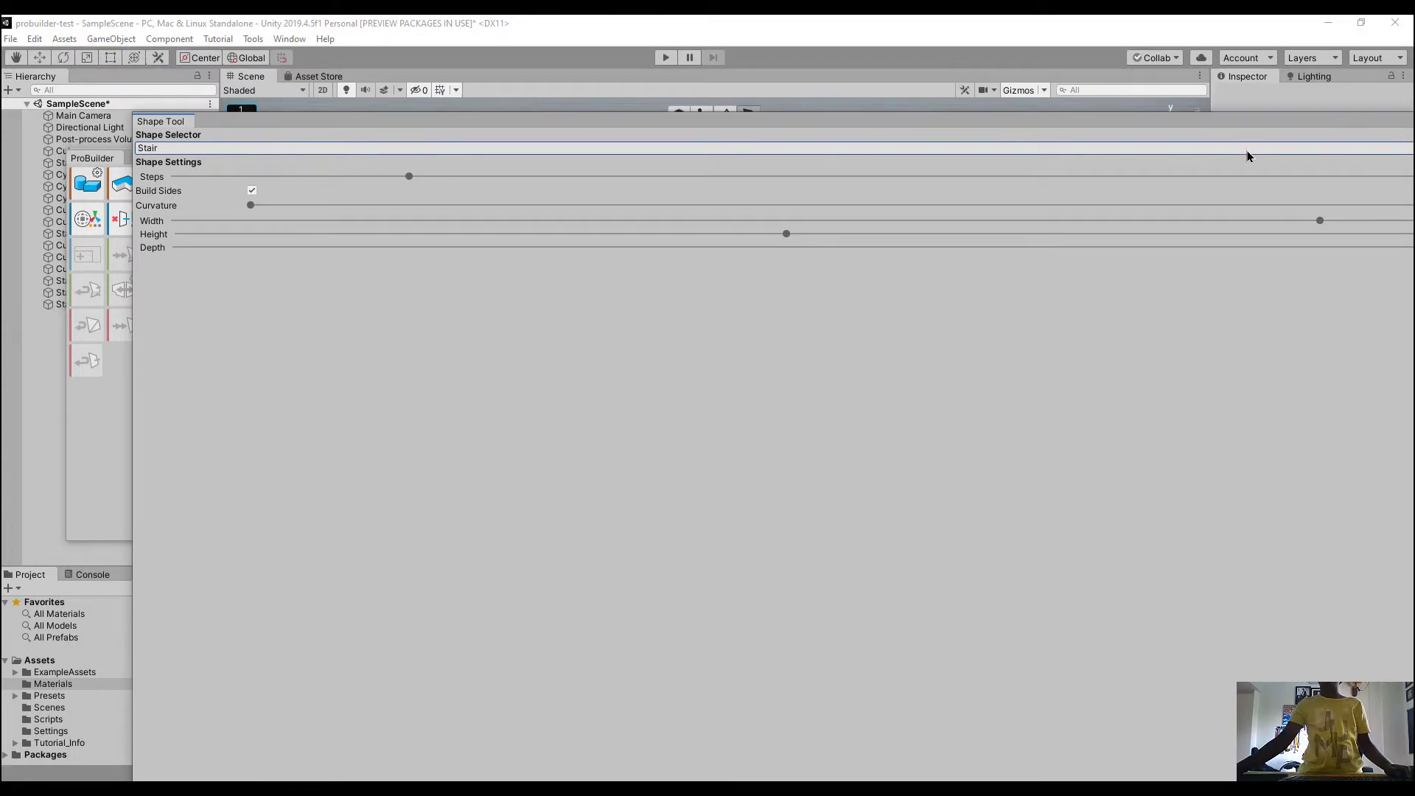
{"action": "left_click", "coordinate": [1179, 134]}
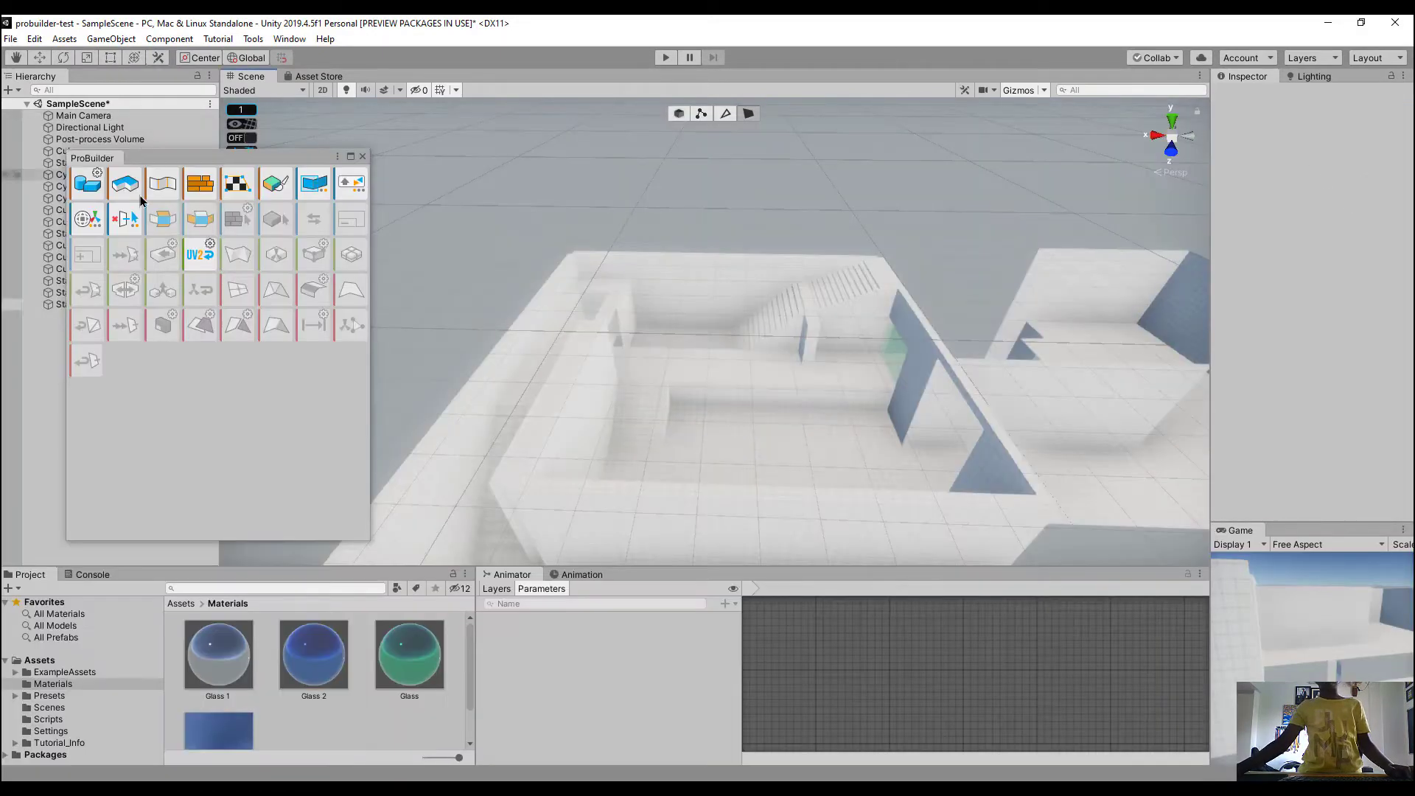
Open the Shape Tool as a small floating window and maximize the Scene view behind it
{"action": "left_click", "coordinate": [87, 190]}
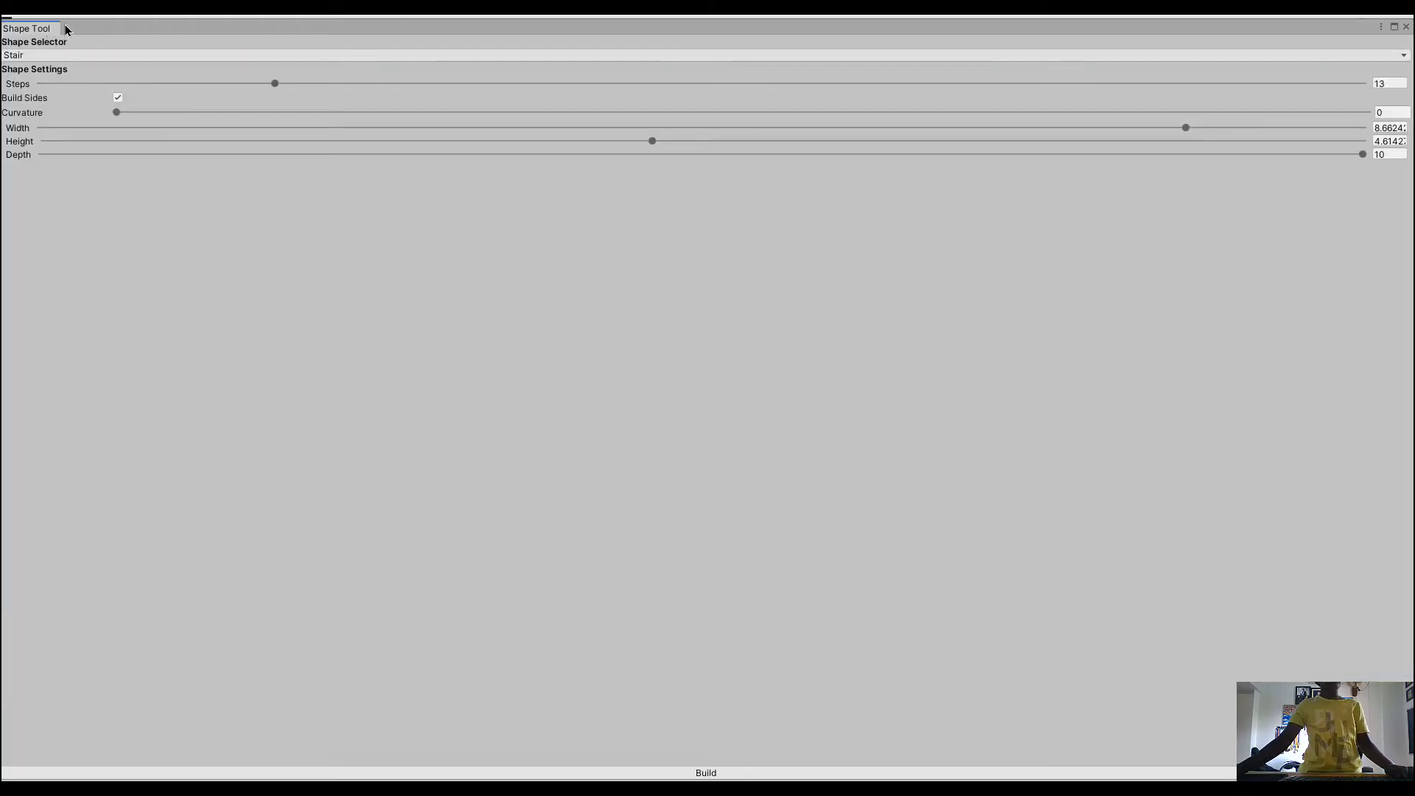
{"action": "left_click_drag", "start_coordinate": [92, 21], "coordinate": [180, 216]}
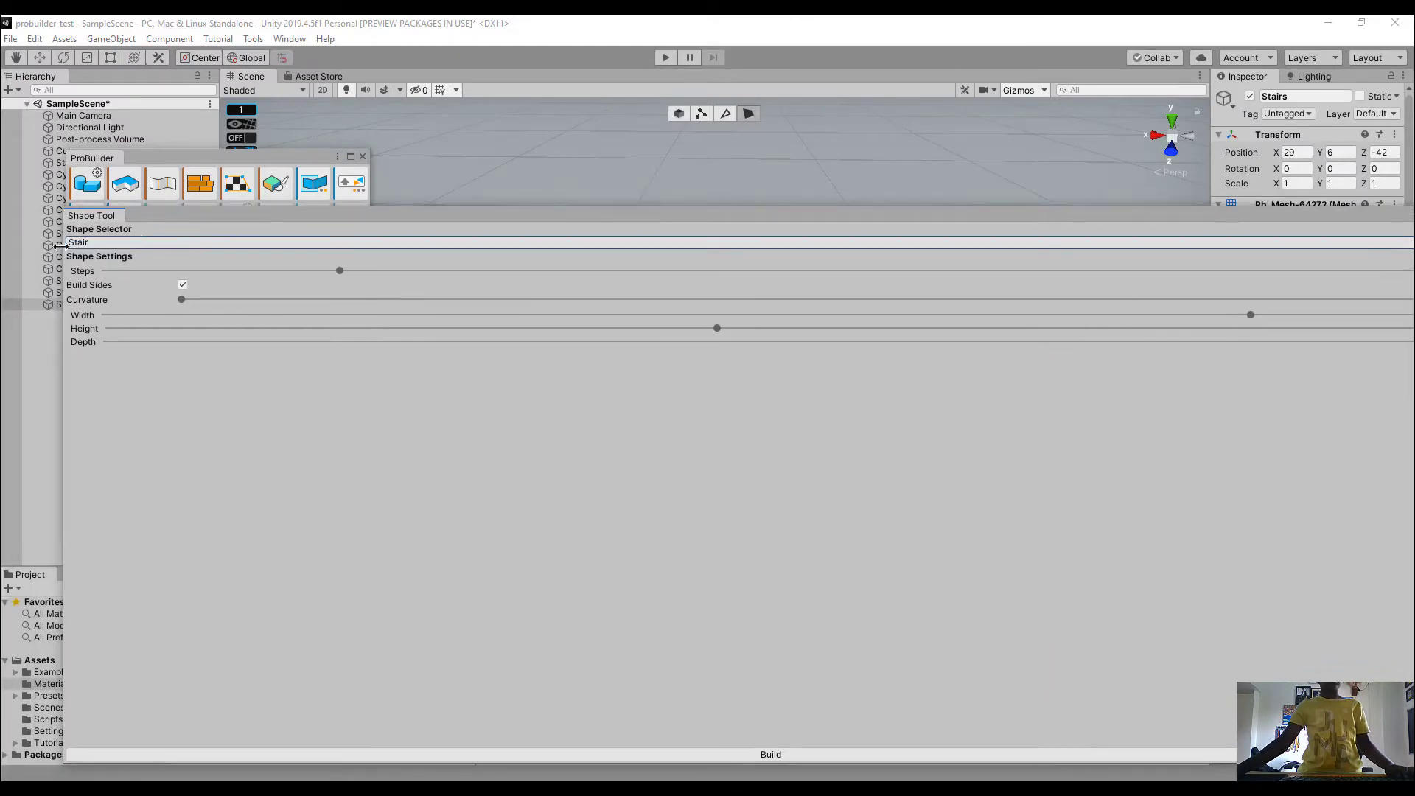
{"action": "left_click_drag", "start_coordinate": [61, 245], "coordinate": [1151, 357]}
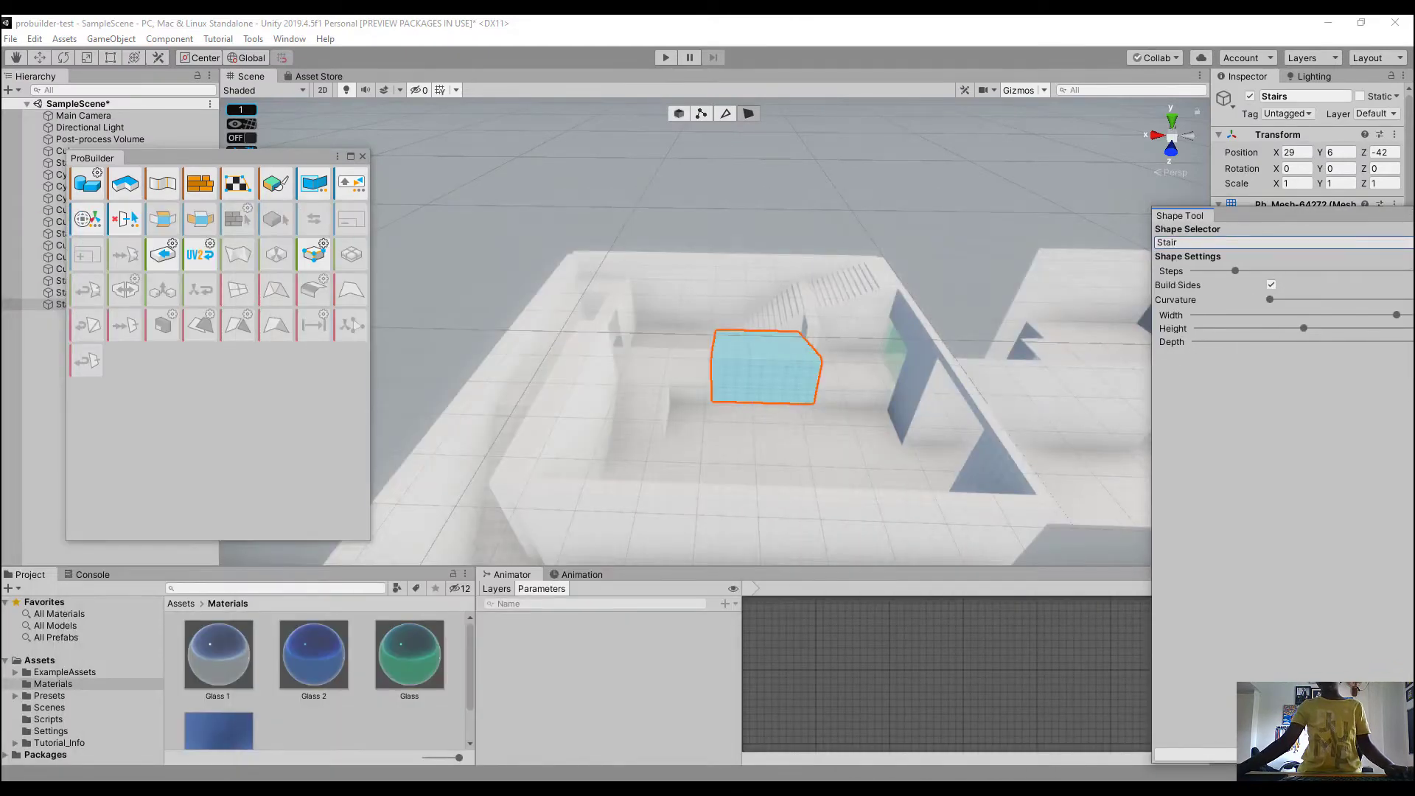
{"action": "left_click_drag", "start_coordinate": [1338, 763], "coordinate": [1338, 458]}
{"action": "left_click_drag", "start_coordinate": [1287, 213], "coordinate": [913, 194]}
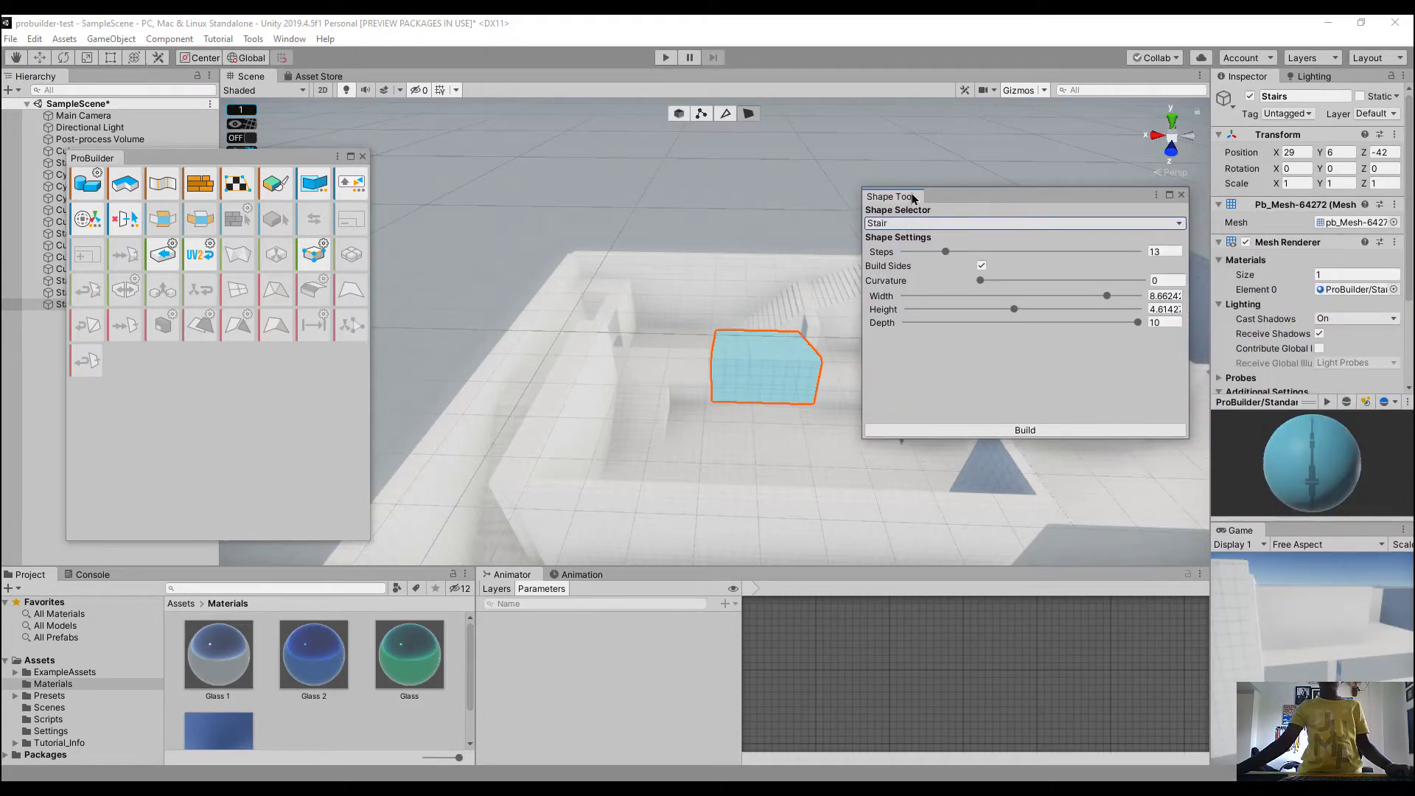
{"action": "left_click", "coordinate": [731, 208]}
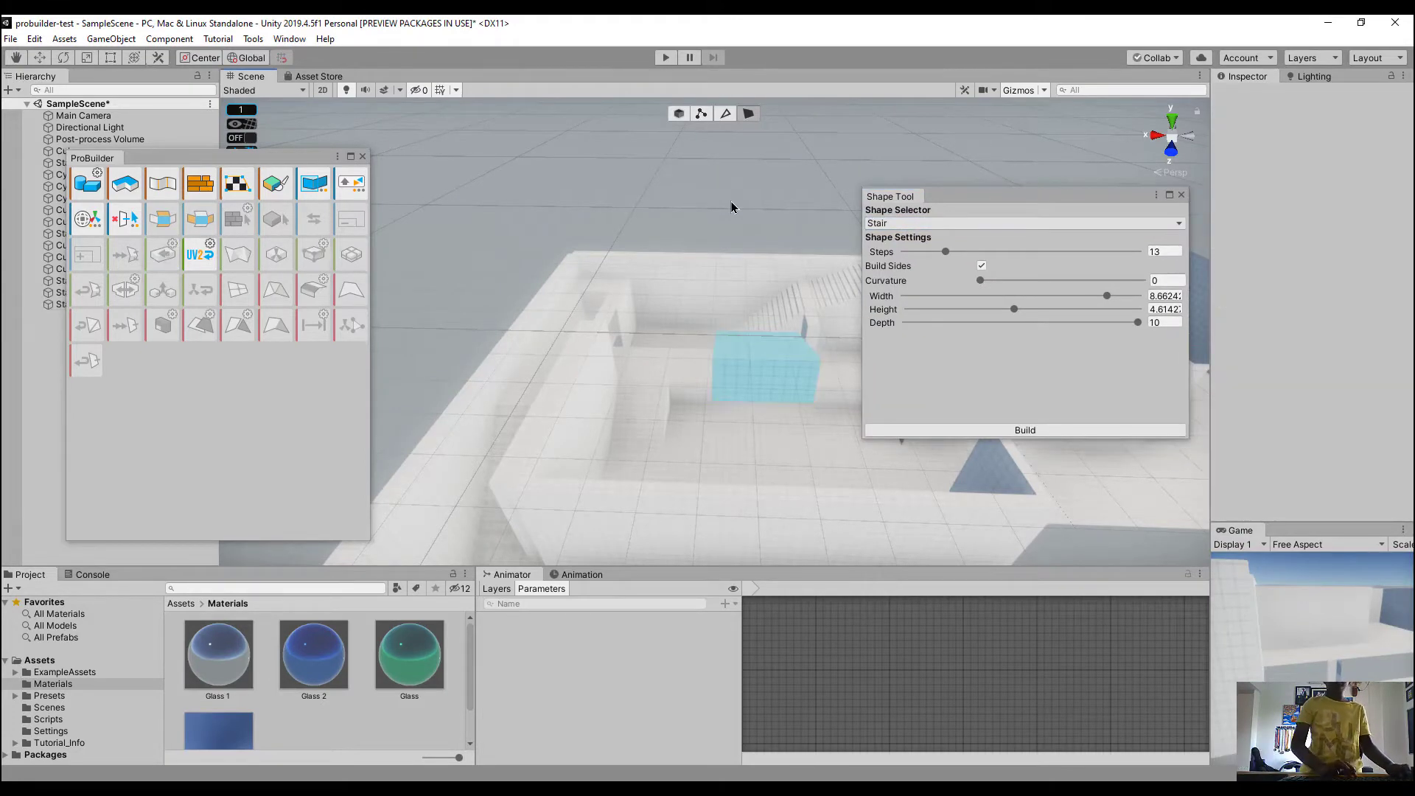
{"action": "key", "text": "shift+space"}
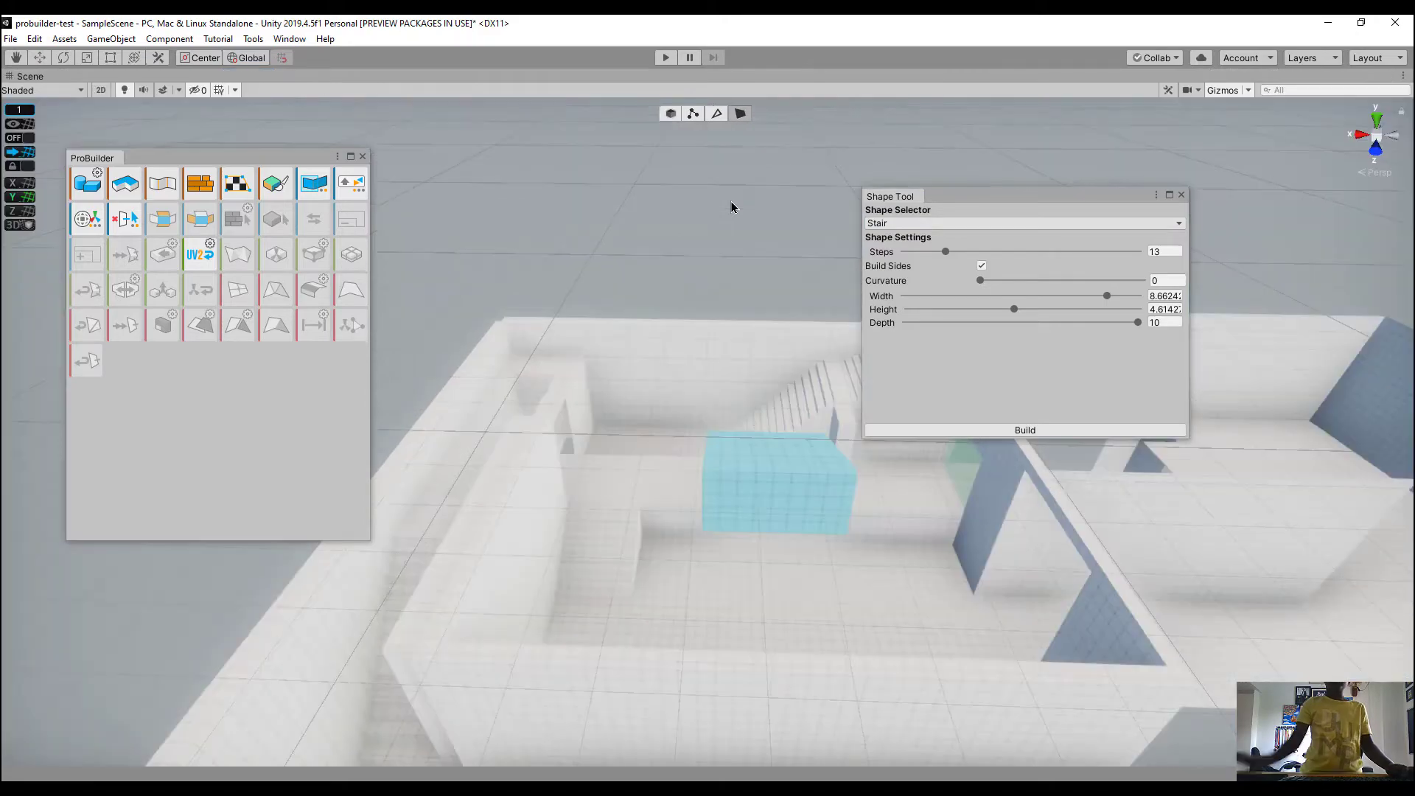
Build a ProBuilder cube slab sized X 50, Y 1, Z 50 and close the Shape Tool
{"action": "left_click", "coordinate": [898, 224]}
{"action": "left_click", "coordinate": [899, 238]}
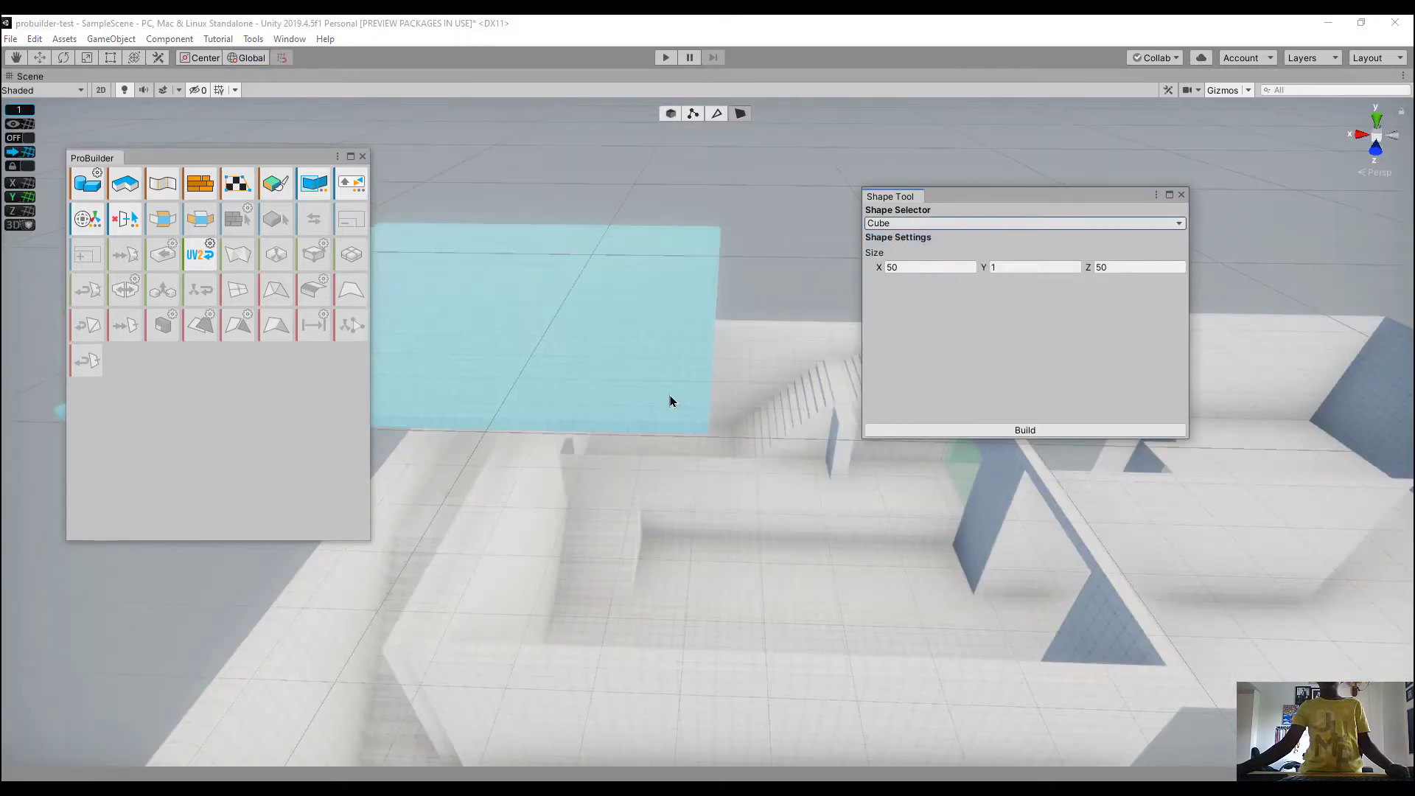
{"action": "left_click", "coordinate": [670, 396]}
{"action": "right_click_drag", "start_coordinate": [774, 347], "coordinate": [754, 383]}
{"action": "key", "text": "s"}
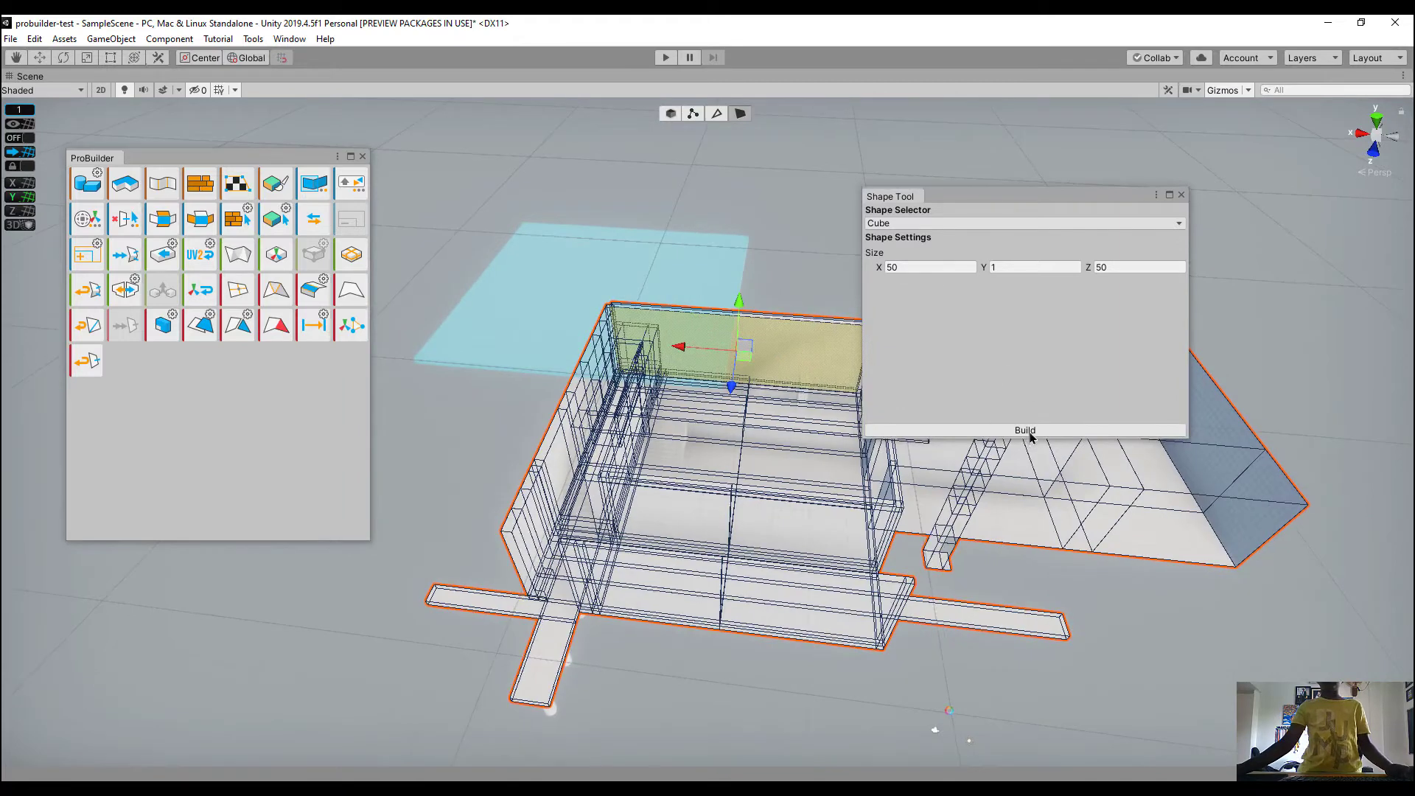
{"action": "left_click", "coordinate": [1019, 431]}
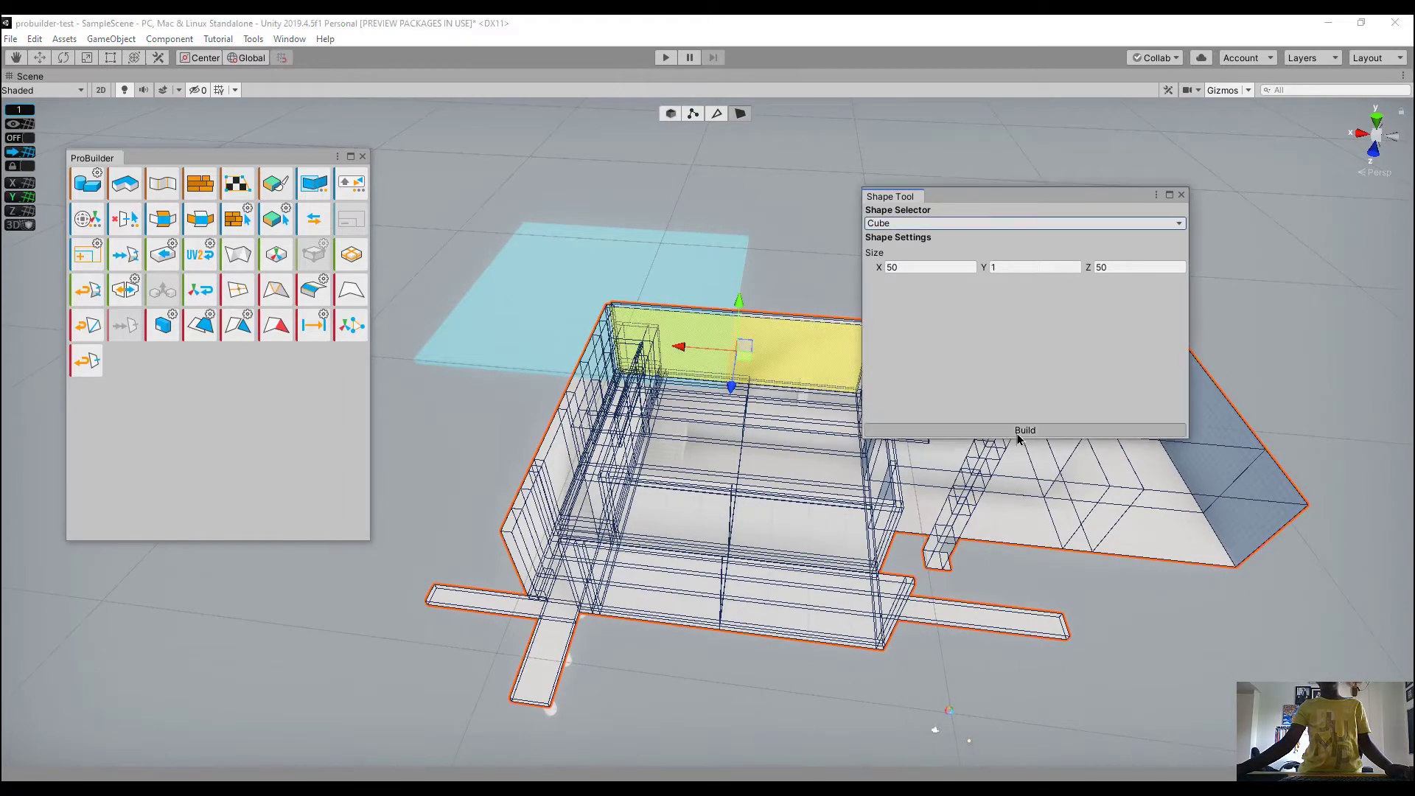
{"action": "left_click", "coordinate": [1180, 195]}
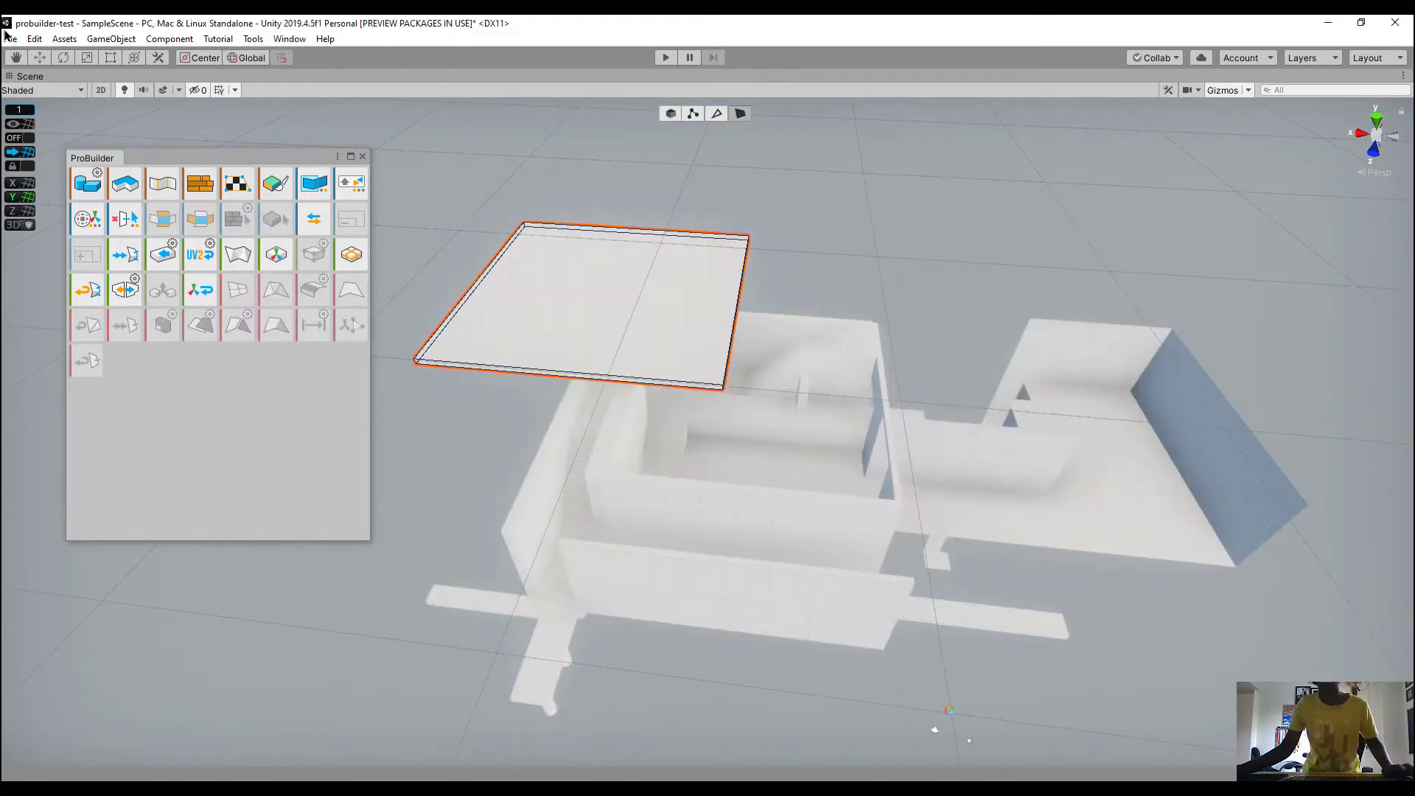
Move the slab as an object over the walled building like a roof, and turn on ProGrids snapping
{"action": "left_click", "coordinate": [670, 114]}
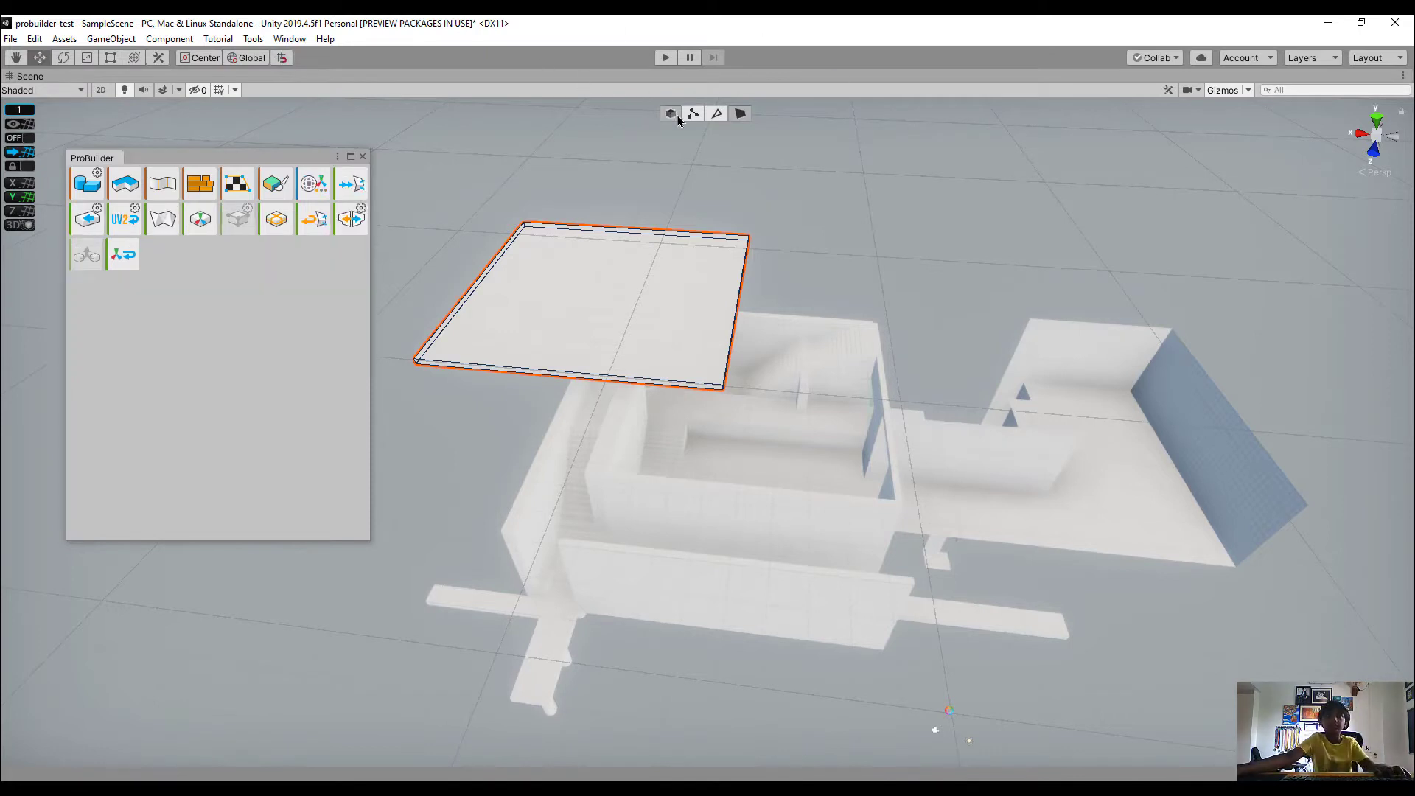
{"action": "left_click_drag", "start_coordinate": [612, 305], "coordinate": [730, 410]}
{"action": "left_click", "coordinate": [22, 138]}
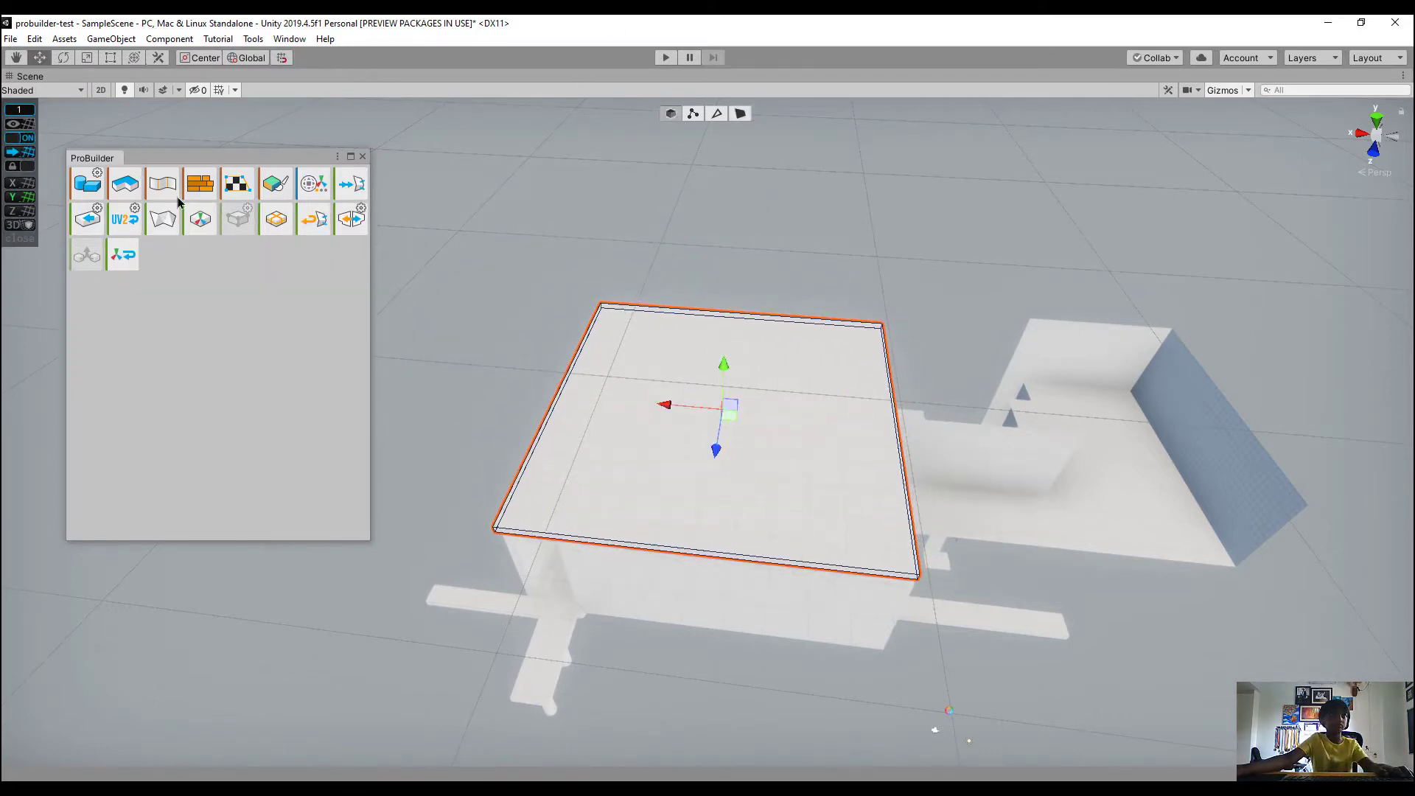
Shift the slab over the building and pull its first side face inward along Z to the outer wall
{"action": "right_click_drag", "start_coordinate": [774, 343], "coordinate": [592, 315]}
{"action": "left_click_drag", "start_coordinate": [496, 305], "coordinate": [536, 317]}
{"action": "right_click_drag", "start_coordinate": [590, 243], "coordinate": [1045, 157]}
{"action": "left_click", "coordinate": [741, 113]}
{"action": "right_click_drag", "start_coordinate": [737, 113], "coordinate": [774, 290]}
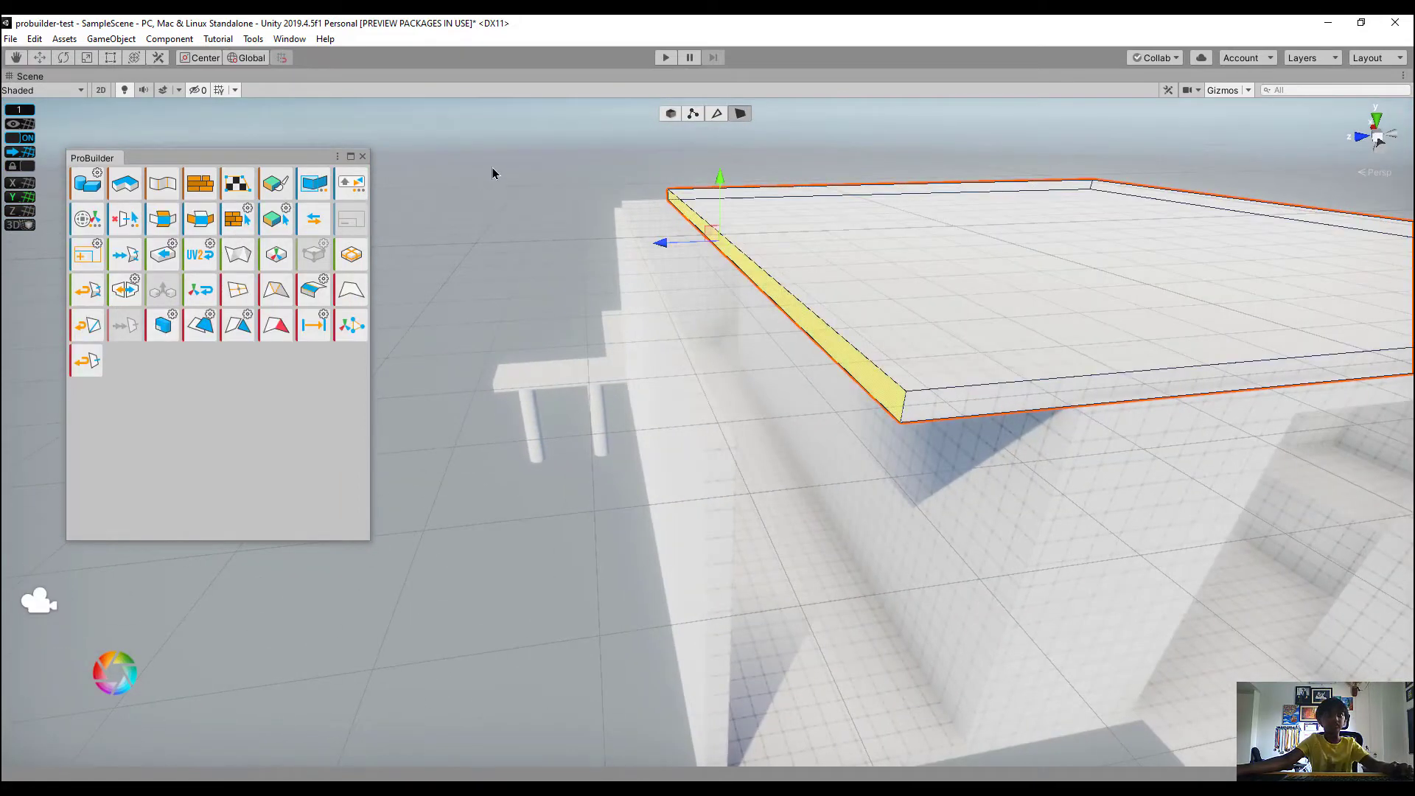
{"action": "left_click_drag", "start_coordinate": [744, 270], "coordinate": [750, 287]}
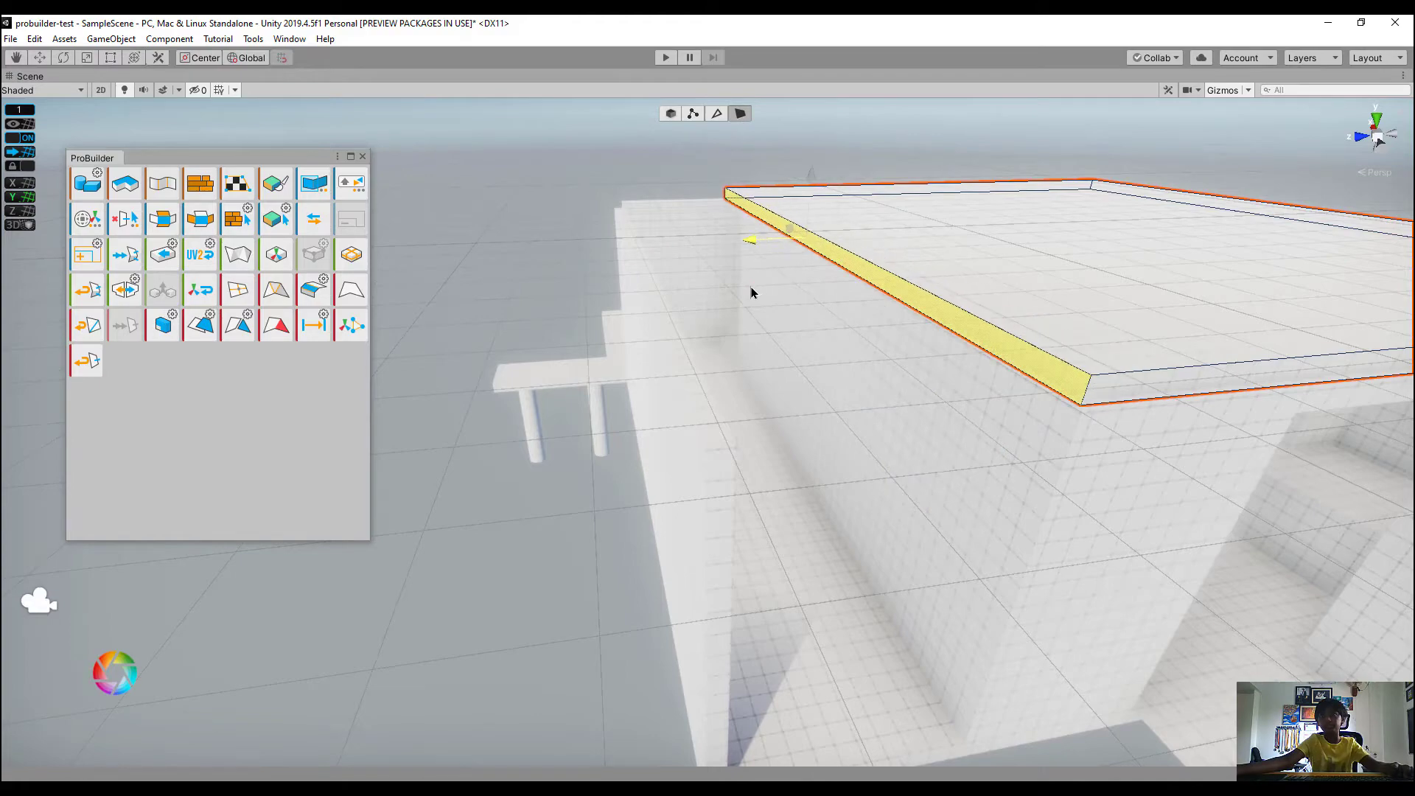
Select the slab's adjacent end face and move it along X toward the building's outer wall
{"action": "right_click_drag", "start_coordinate": [893, 227], "coordinate": [676, 527]}
{"action": "left_click", "coordinate": [992, 201]}
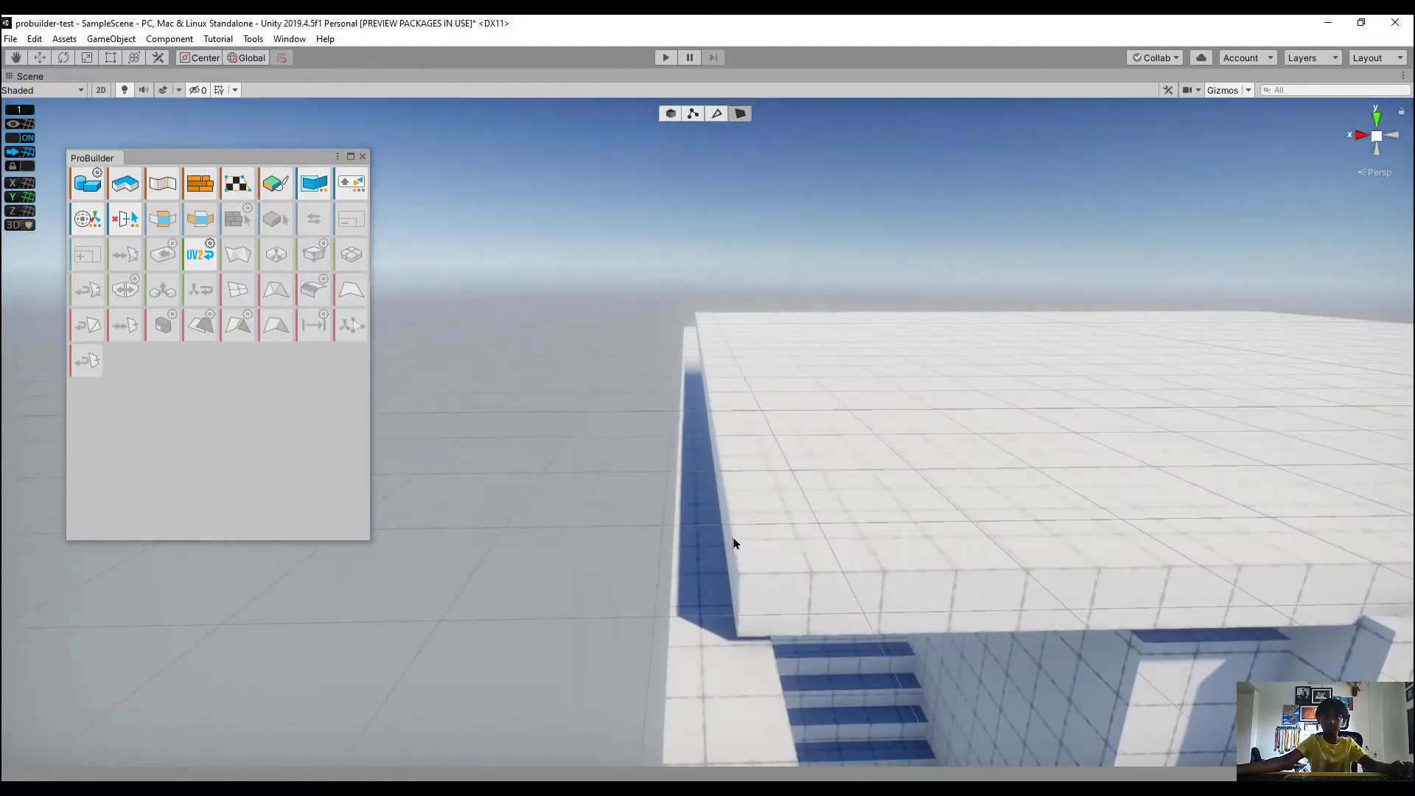
{"action": "left_click", "coordinate": [753, 540]}
{"action": "right_click_drag", "start_coordinate": [759, 540], "coordinate": [810, 547]}
{"action": "left_click", "coordinate": [614, 589]}
{"action": "right_click_drag", "start_coordinate": [615, 589], "coordinate": [571, 362]}
{"action": "left_click_drag", "start_coordinate": [493, 357], "coordinate": [464, 369]}
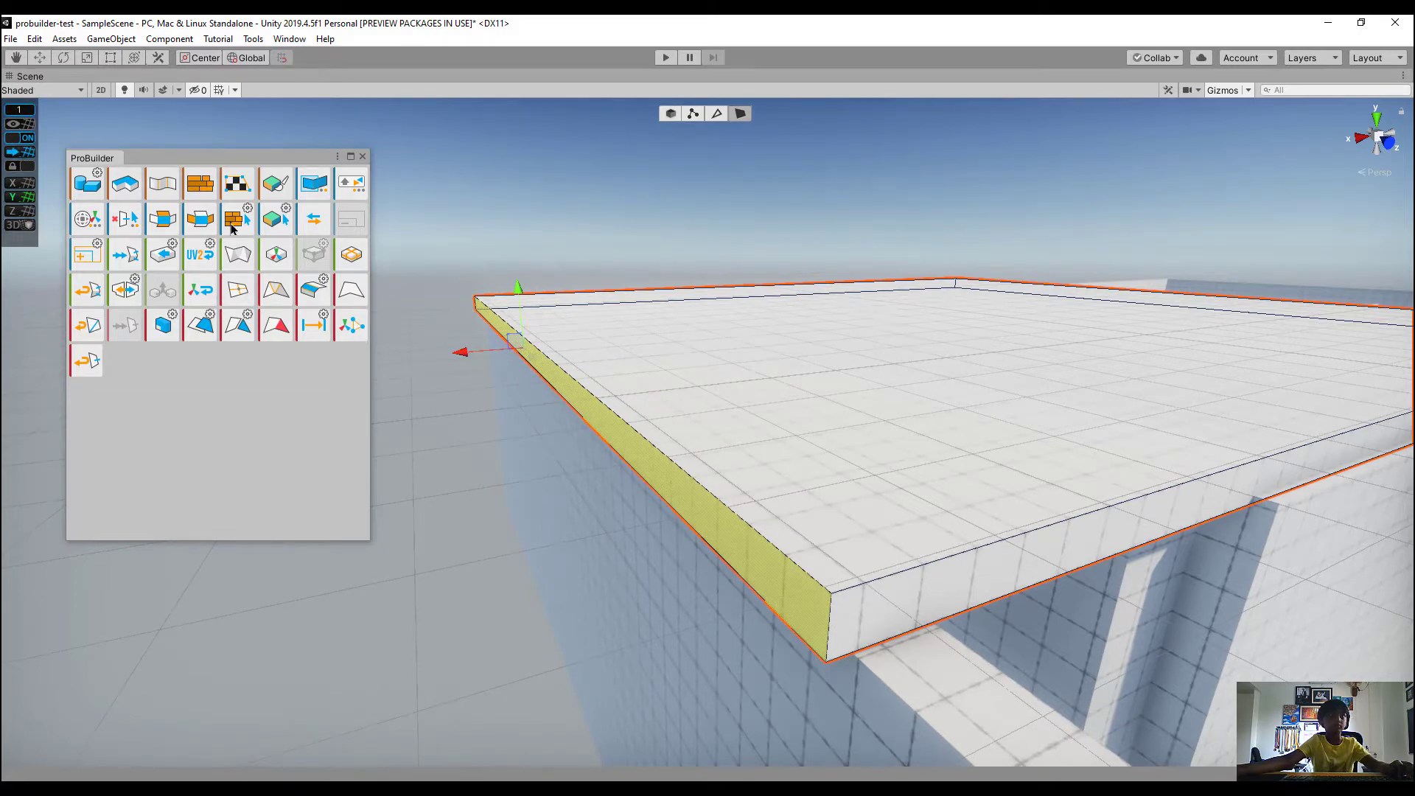
Turn off ProGrids snapping and fine-tune the same end face flush with the outer wall
{"action": "left_click", "coordinate": [20, 138]}
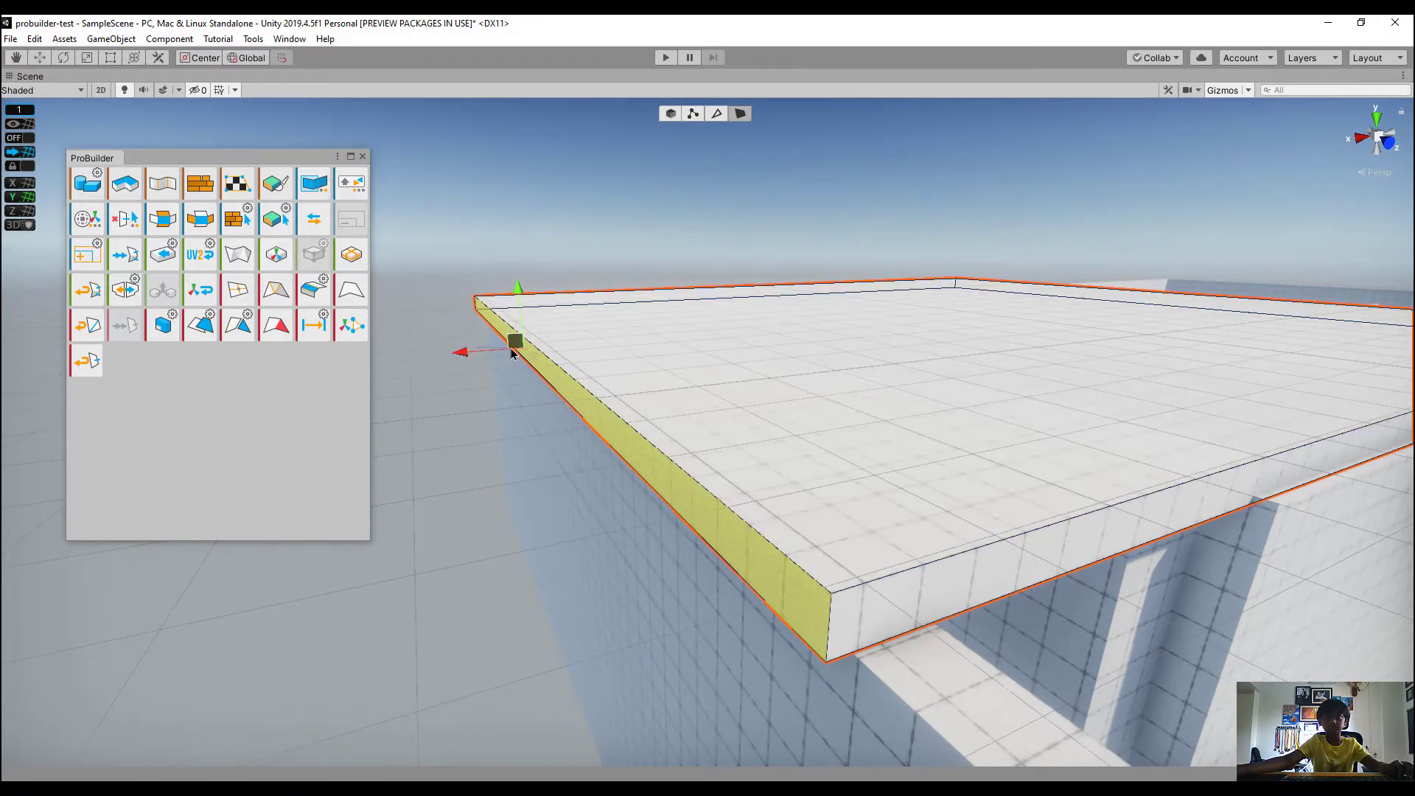
{"action": "left_click", "coordinate": [461, 349]}
{"action": "key", "text": "ctrl+z"}
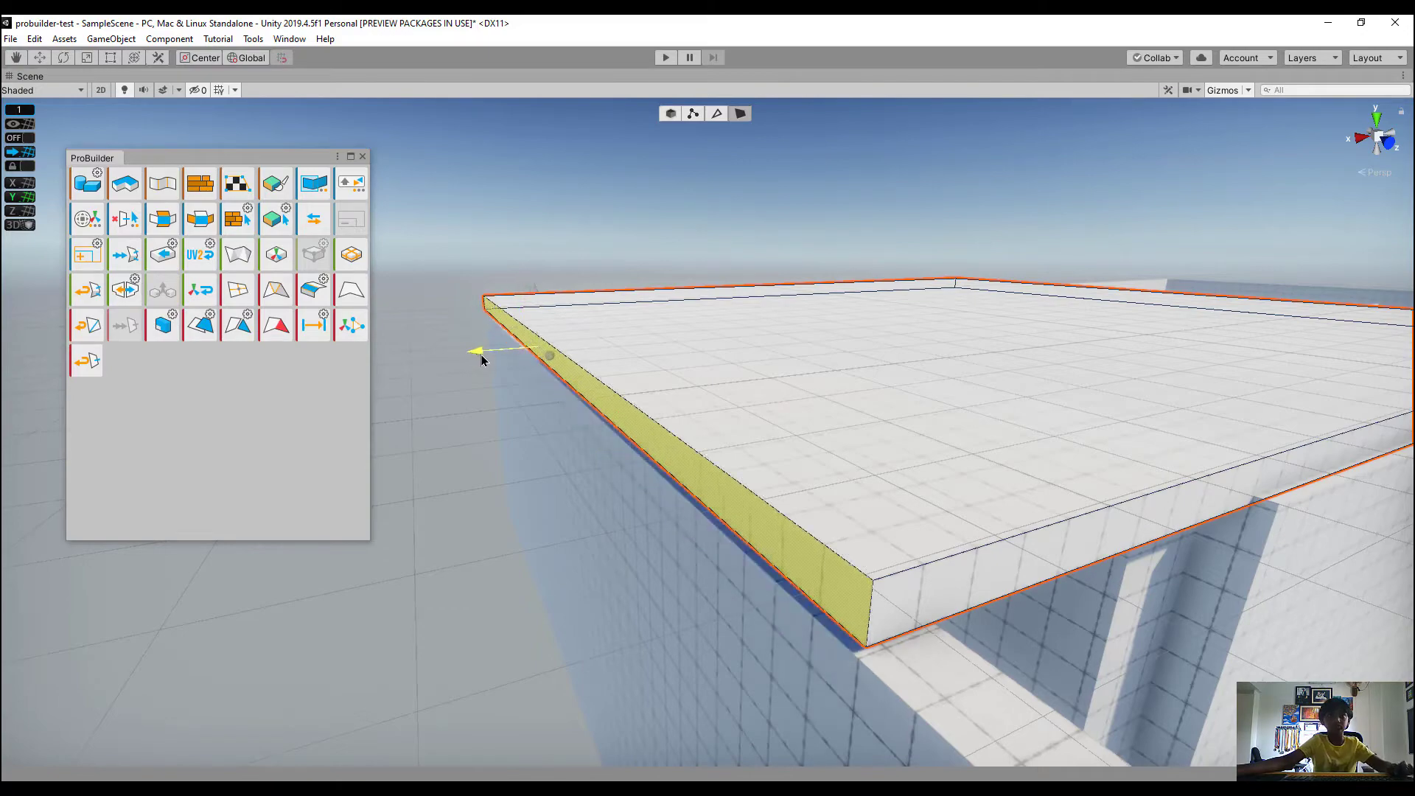
Align the slab's remaining side faces flush with the outer walls, including the one above the glass opening
{"action": "left_click_drag", "start_coordinate": [474, 330], "coordinate": [969, 378], "text": "alt"}
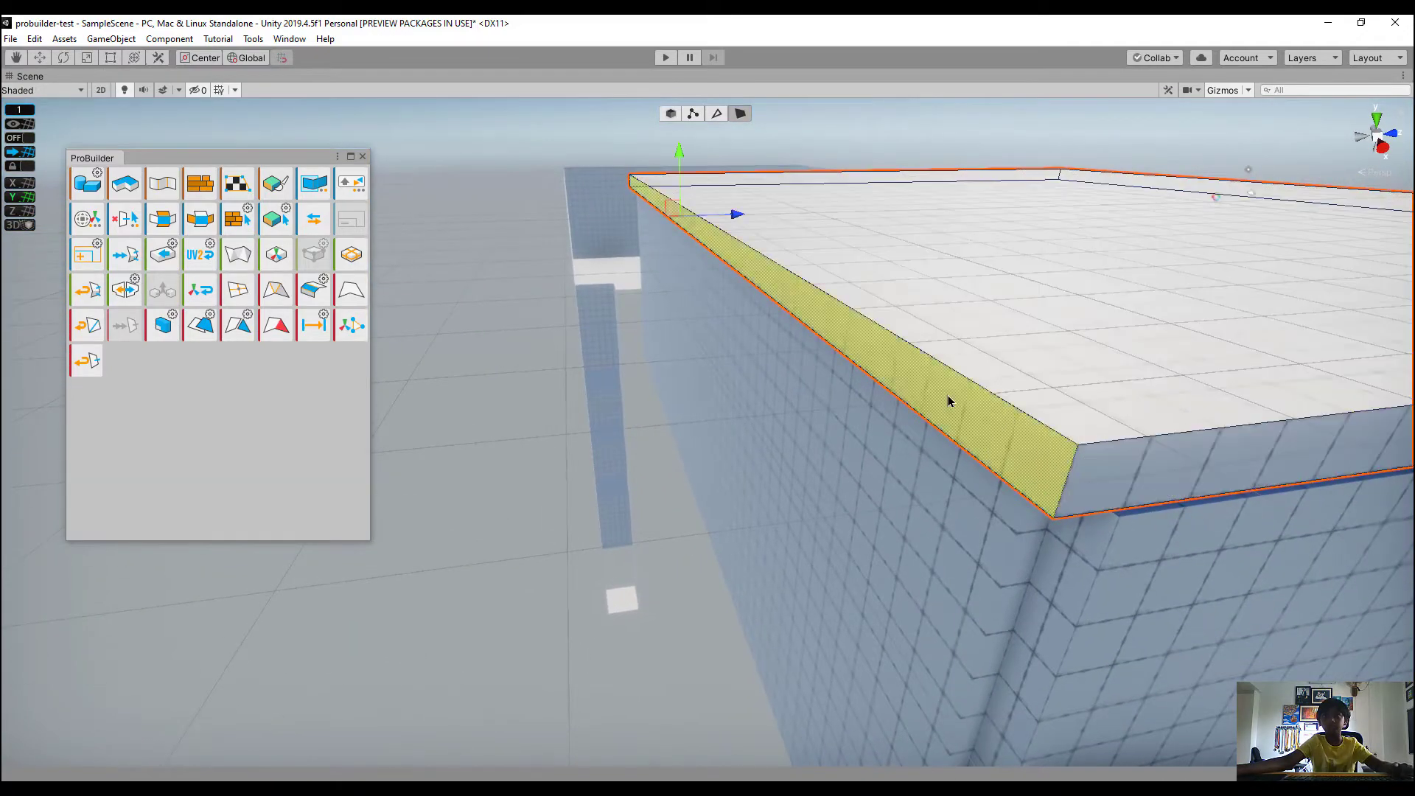
{"action": "left_click_drag", "start_coordinate": [739, 221], "coordinate": [997, 391]}
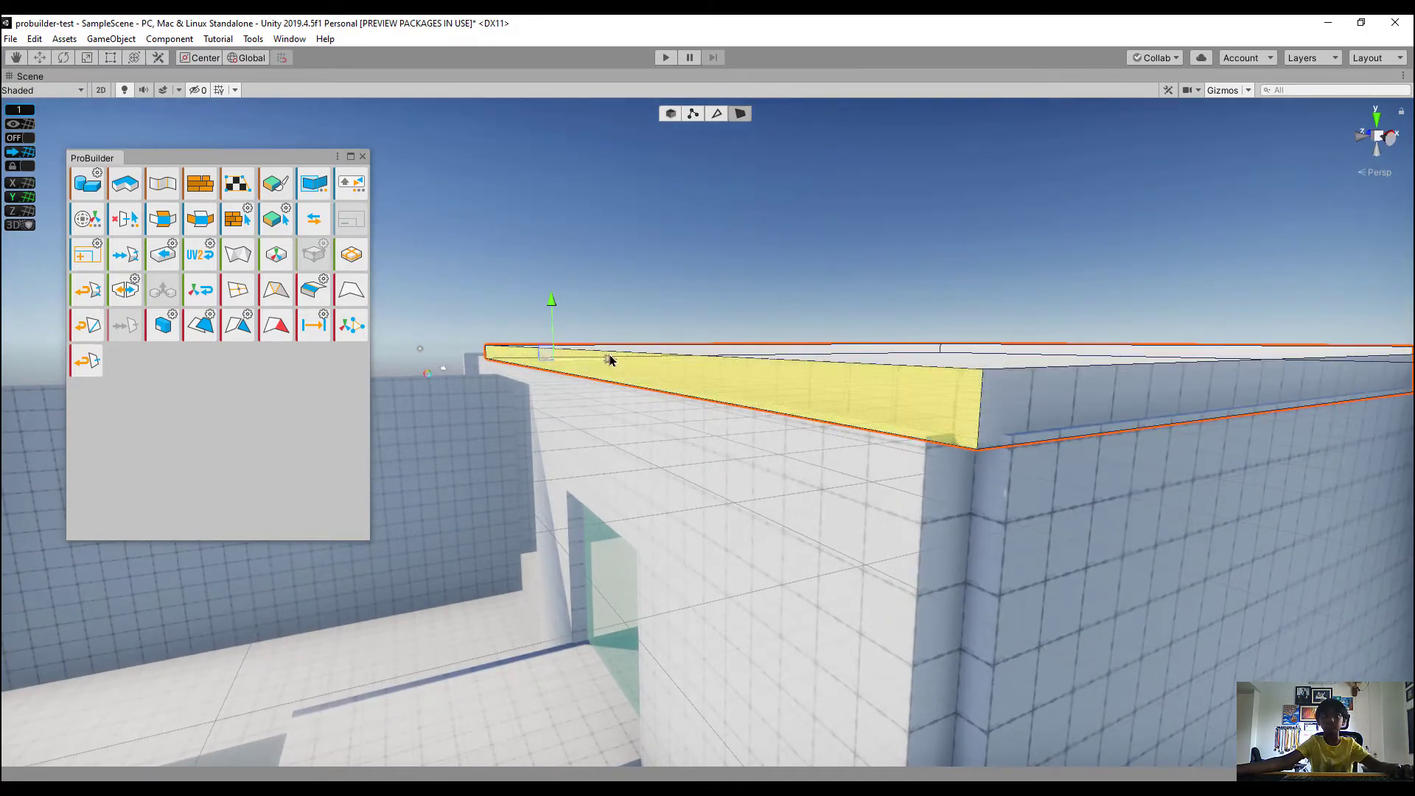
{"action": "left_click_drag", "start_coordinate": [609, 357], "coordinate": [600, 357]}
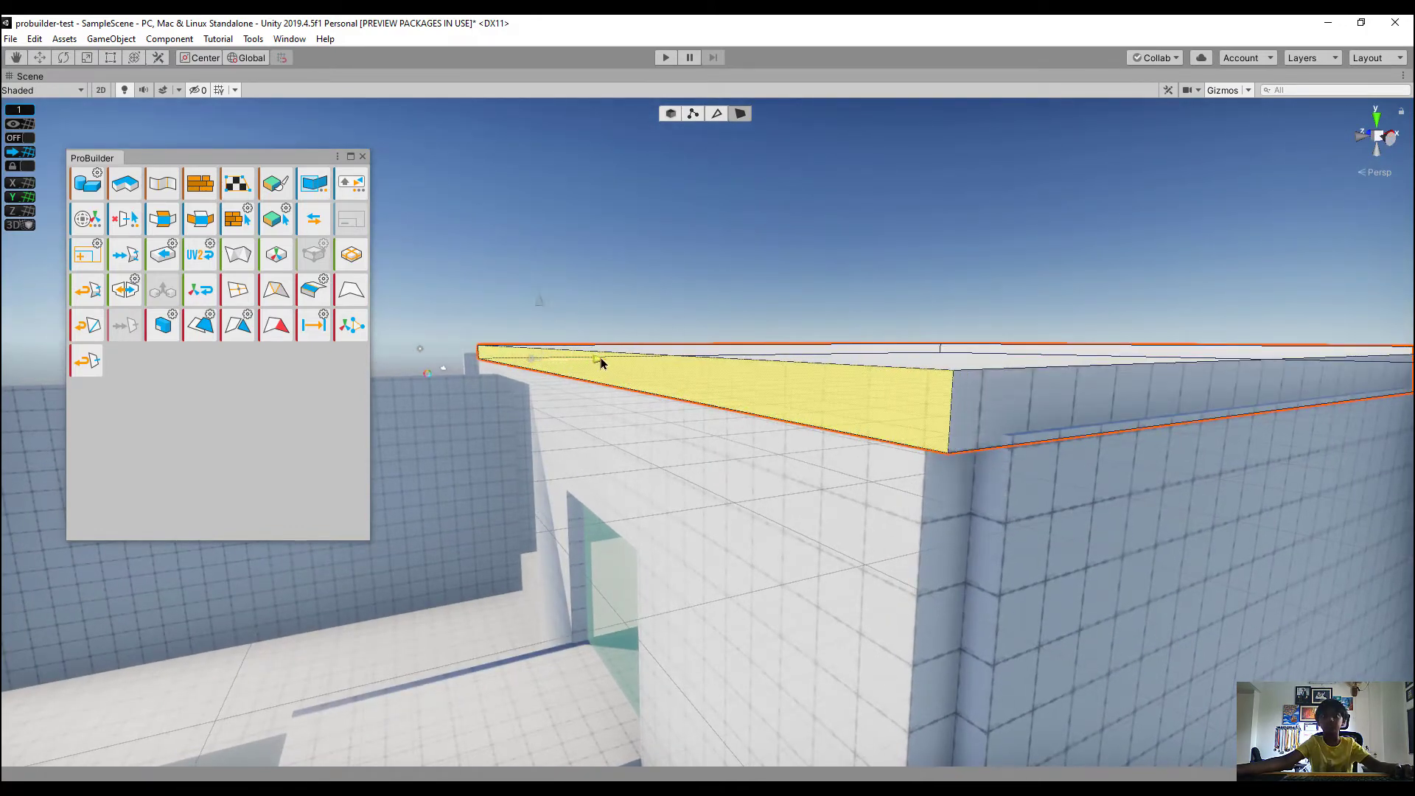
{"action": "left_click", "coordinate": [703, 281]}
Insert two crossing edge loops in the roof slab to mark out a corner section above the staircase
{"action": "right_click_drag", "start_coordinate": [591, 336], "coordinate": [3, 356]}
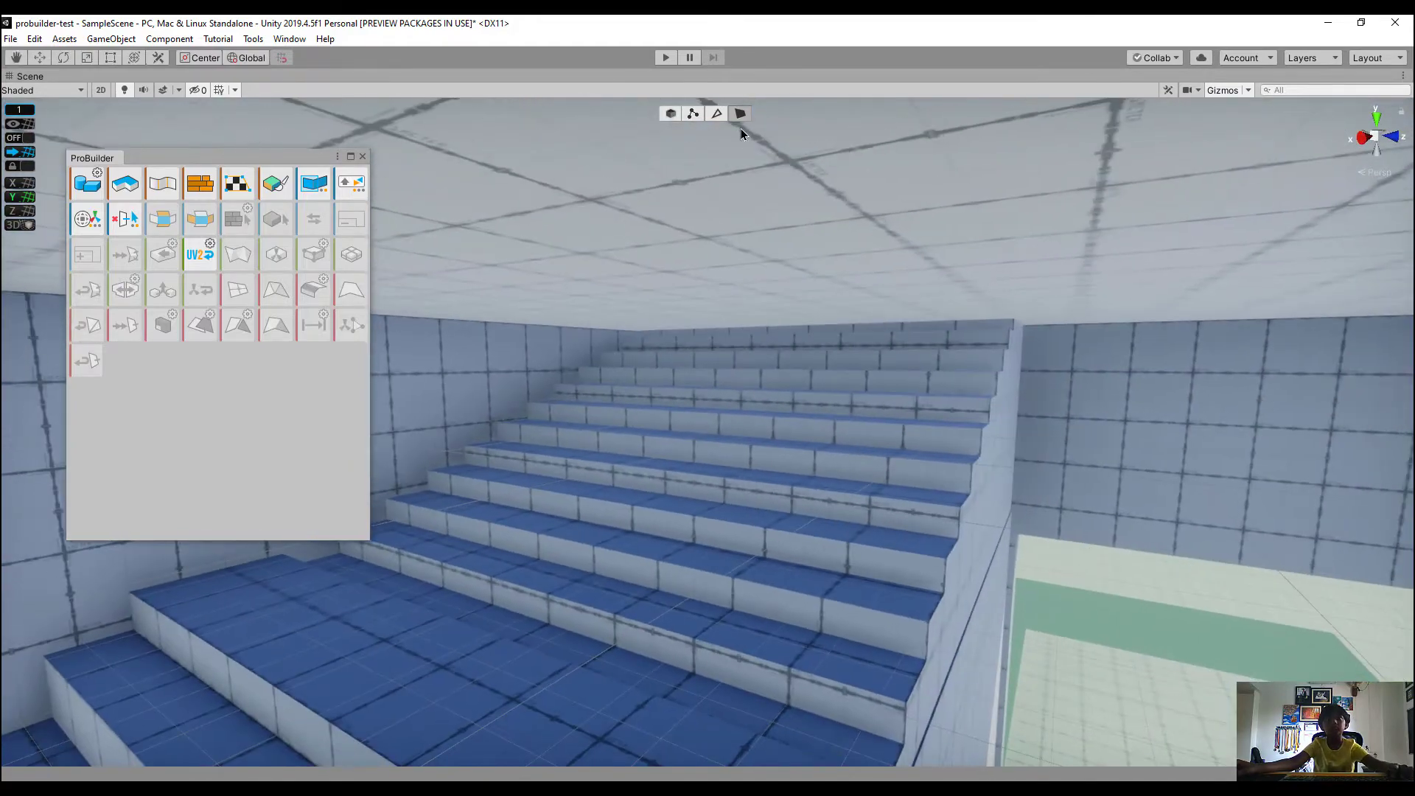
{"action": "right_click_drag", "start_coordinate": [700, 237], "coordinate": [649, 215]}
{"action": "left_click", "coordinate": [727, 283]}
{"action": "right_click_drag", "start_coordinate": [726, 283], "coordinate": [818, 313]}
{"action": "key", "text": "s"}
{"action": "key", "text": "w"}
{"action": "key", "text": "s"}
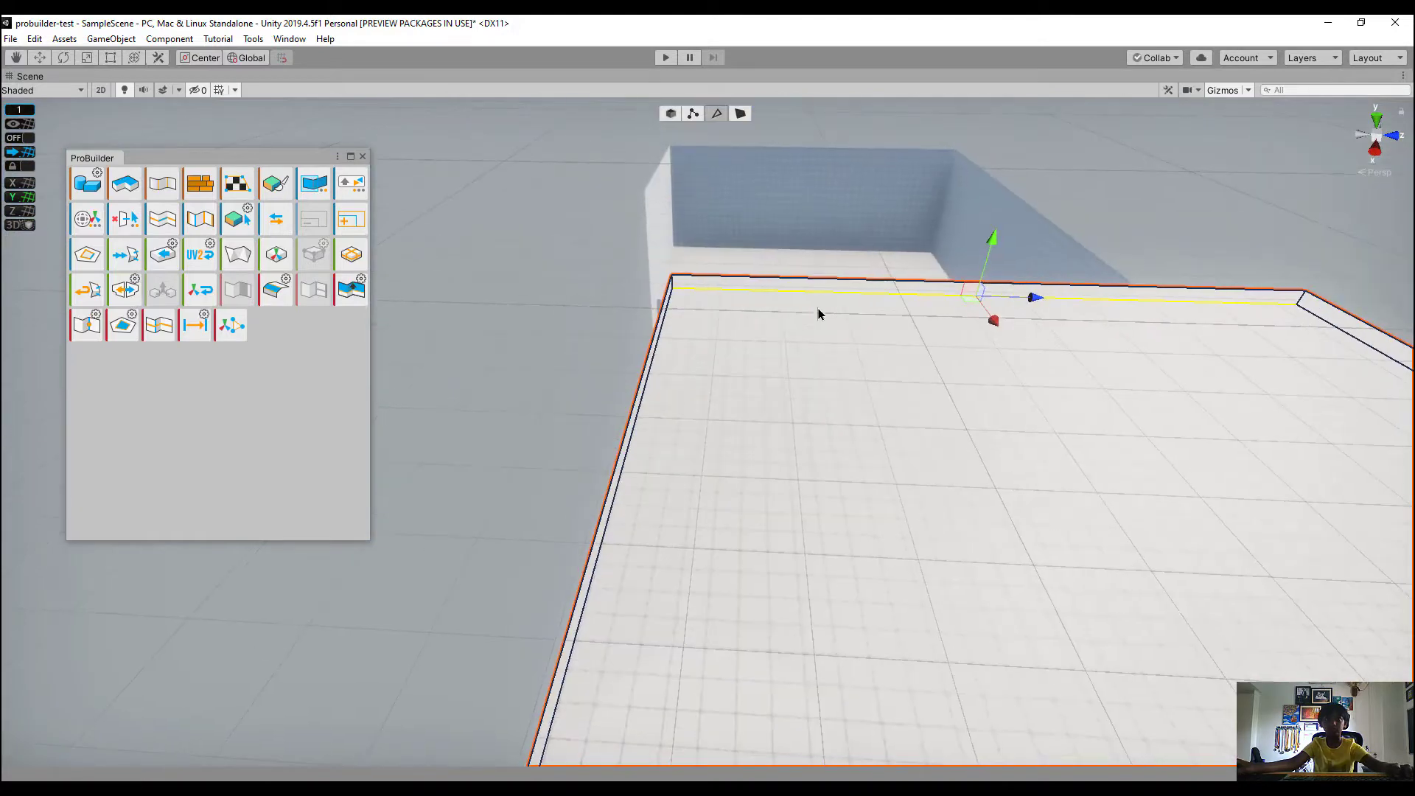
{"action": "left_click", "coordinate": [740, 289]}
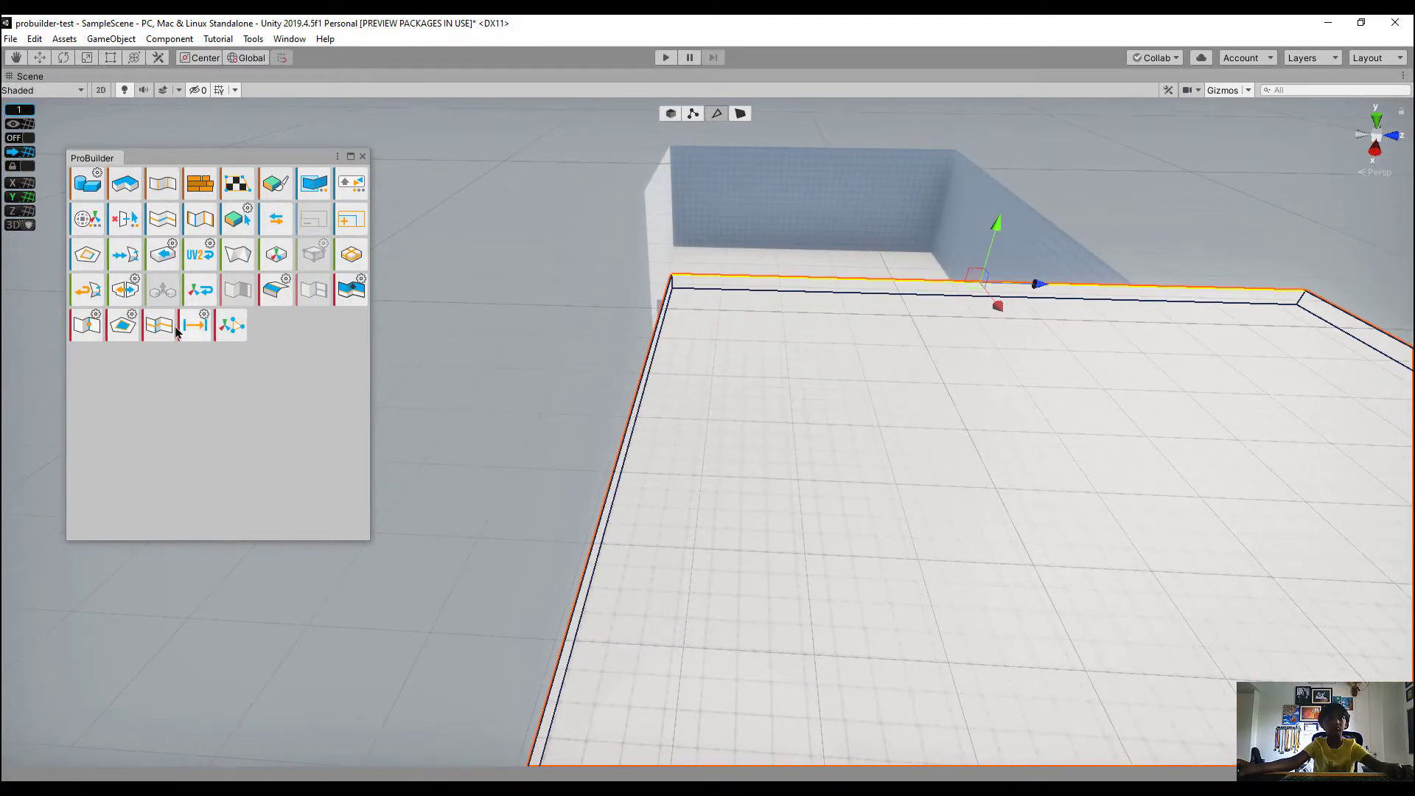
{"action": "key", "text": "s"}
{"action": "right_click_drag", "start_coordinate": [934, 343], "coordinate": [905, 388]}
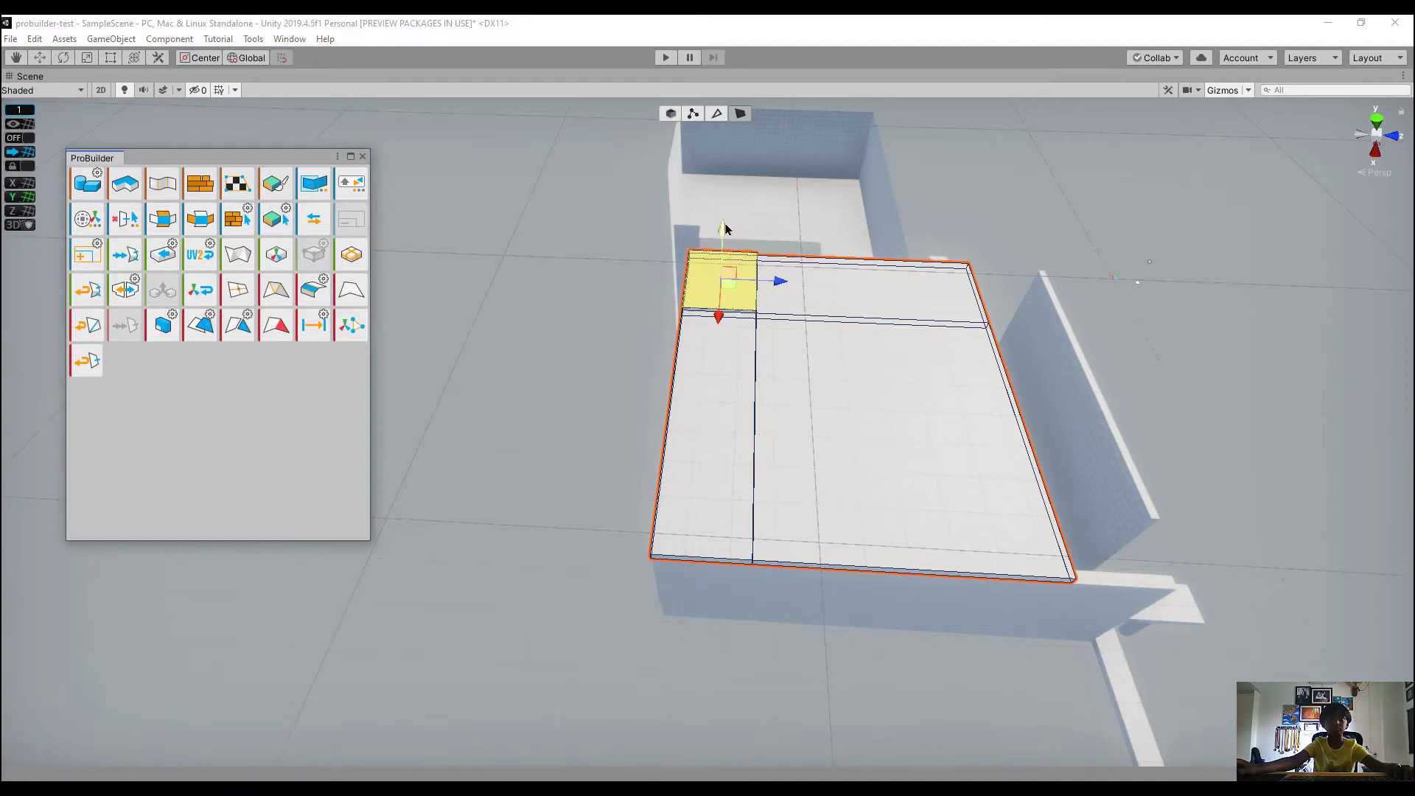
Try raising the slab's corner section above the staircase and removing the roof strip over the stairs
{"action": "right_click_drag", "start_coordinate": [719, 190], "coordinate": [883, 727]}
{"action": "key", "text": "w"}
{"action": "key", "text": "s"}
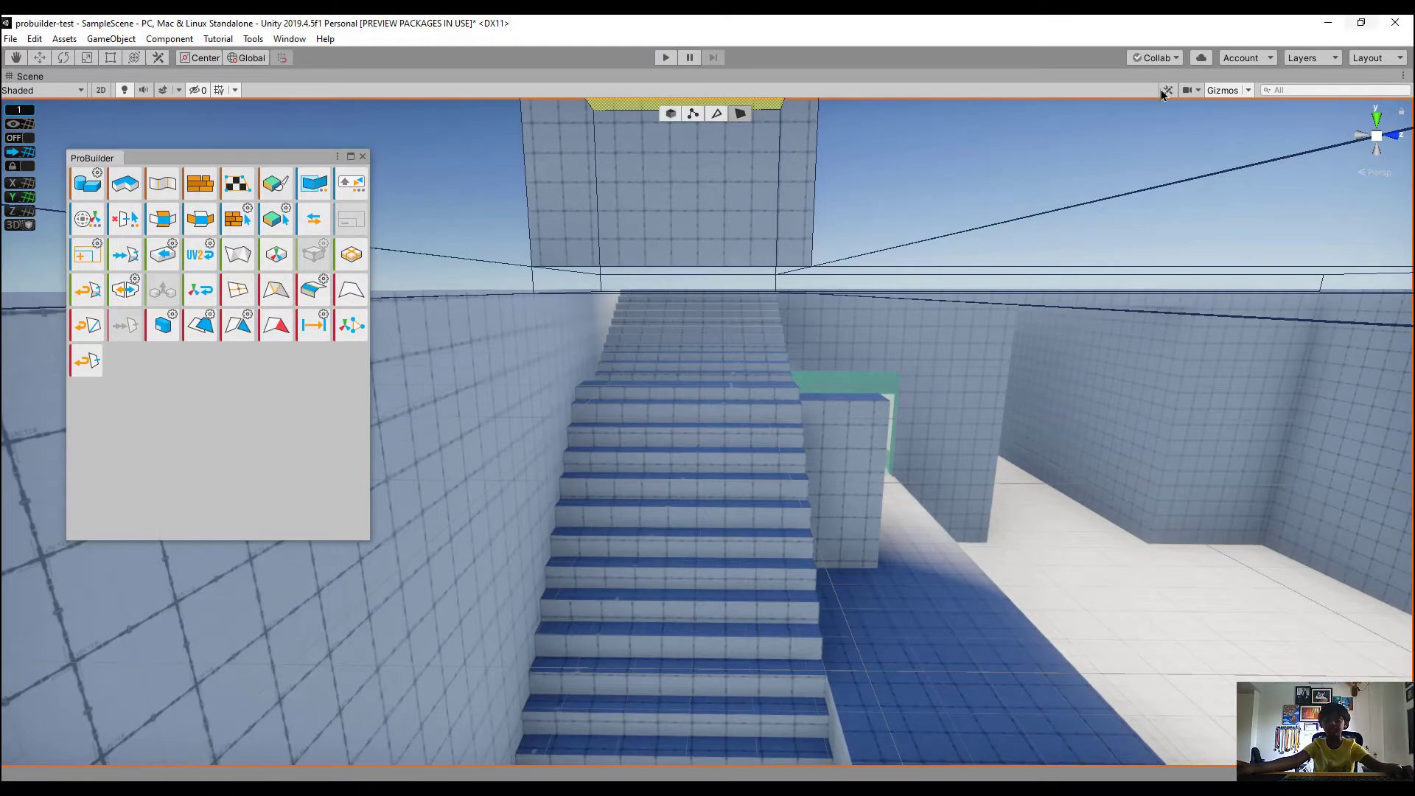
{"action": "key", "text": "w"}
{"action": "right_click_drag", "start_coordinate": [1162, 100], "coordinate": [953, 477]}
{"action": "key", "text": "s"}
{"action": "key", "text": "w"}
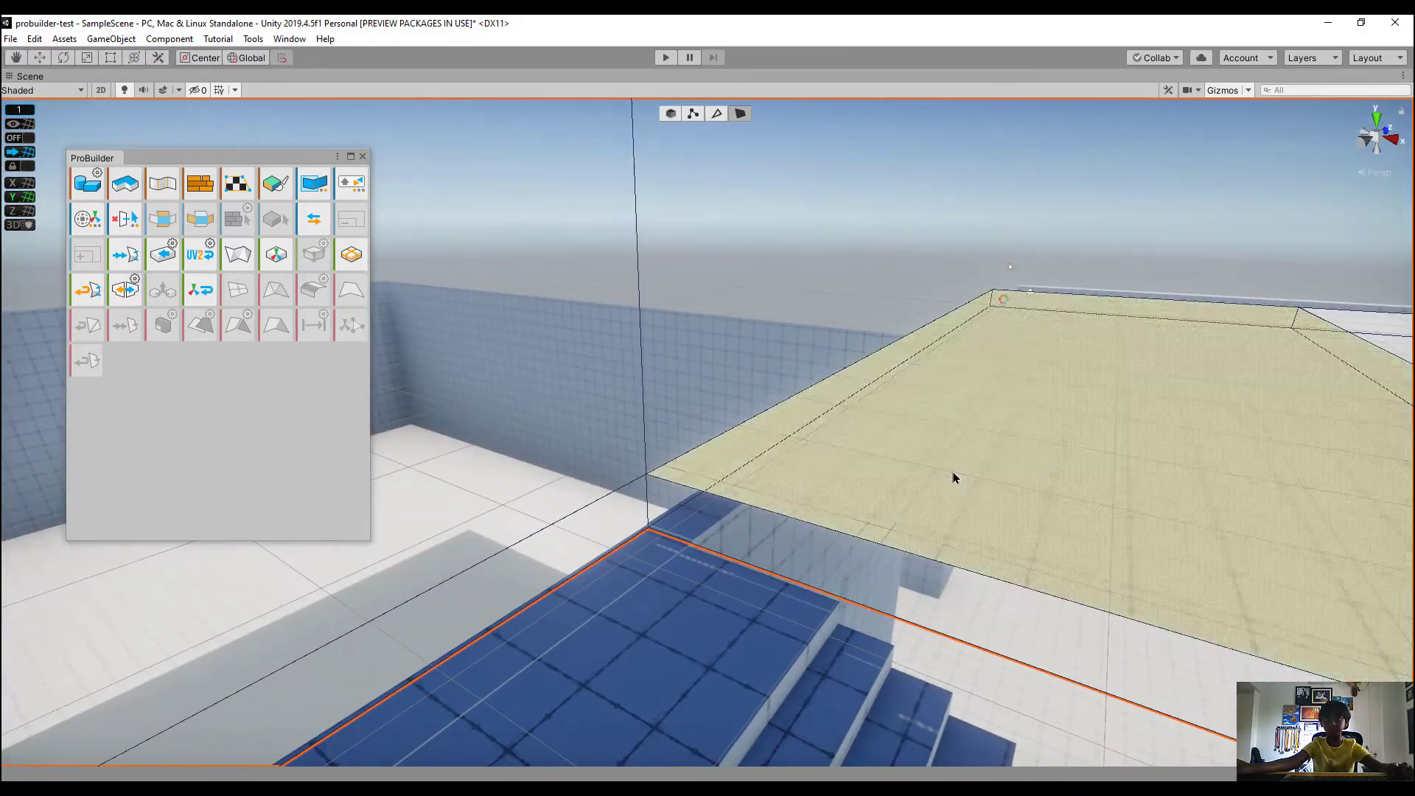
Restore the removed roof strip above the stairs and select its top face
{"action": "key", "text": "ctrl+a"}
{"action": "left_click", "coordinate": [958, 475]}
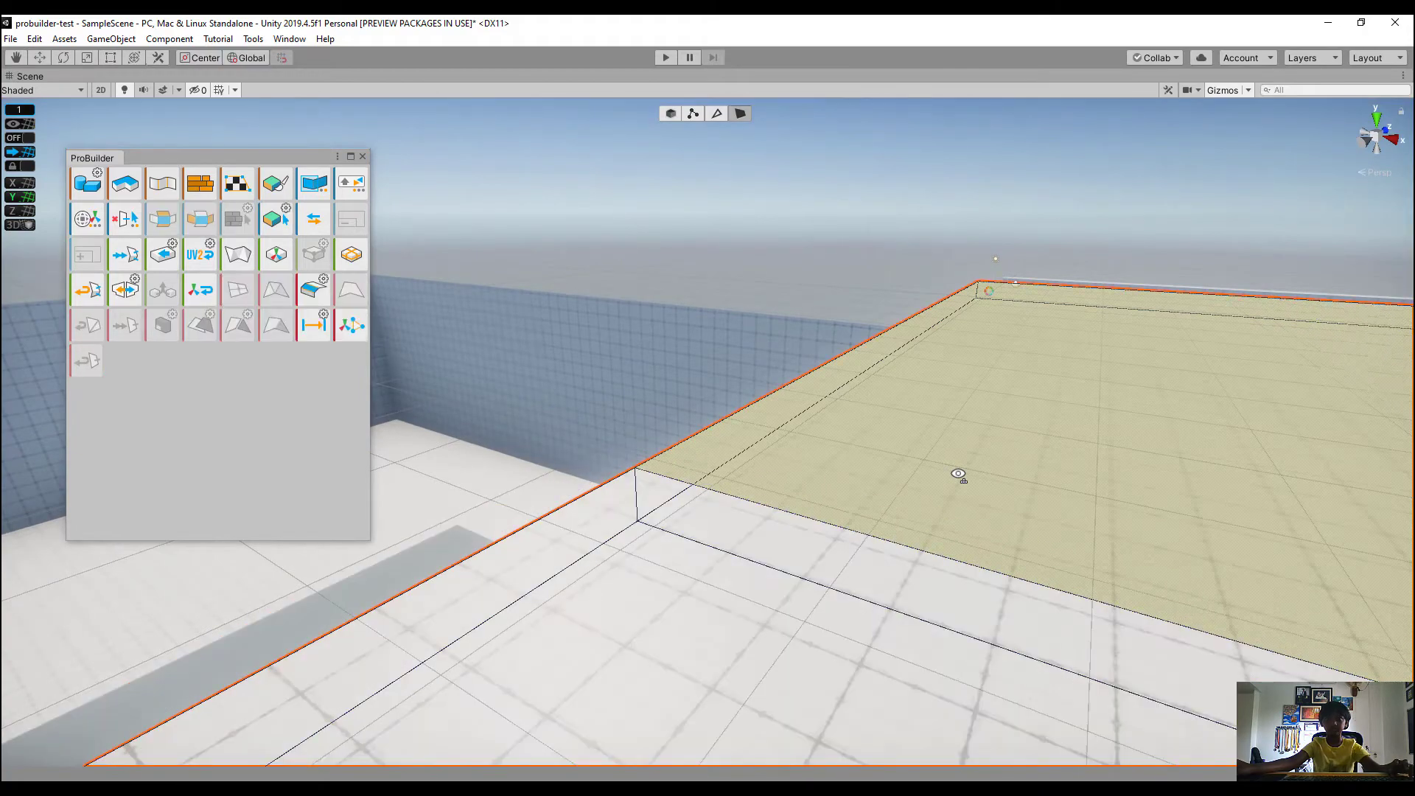
{"action": "right_click_drag", "start_coordinate": [928, 499], "coordinate": [734, 663]}
{"action": "key", "text": "ctrl+a"}
{"action": "left_click", "coordinate": [714, 294]}
{"action": "left_click", "coordinate": [837, 542]}
{"action": "right_click_drag", "start_coordinate": [1165, 689], "coordinate": [2, 350]}
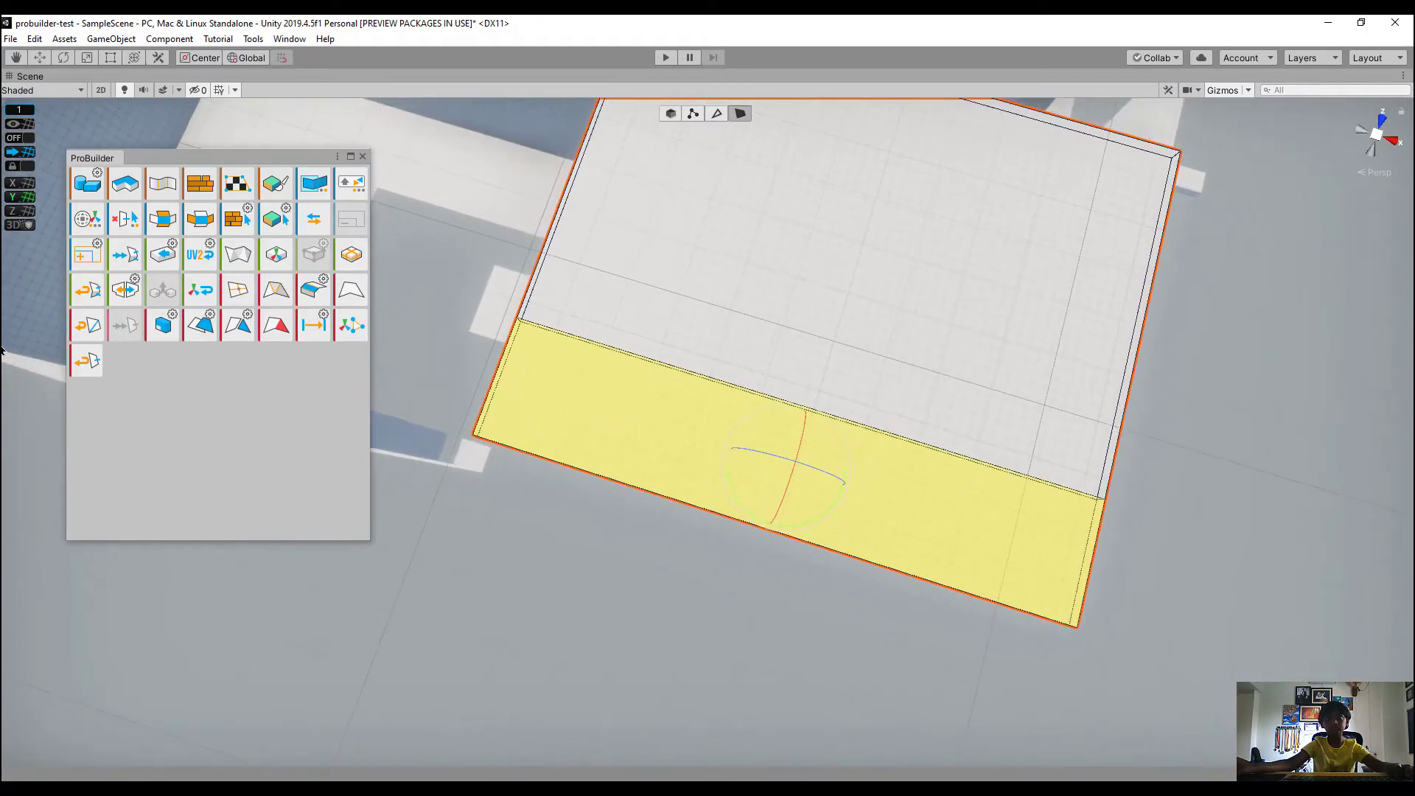
Insert a crossing edge loop through the roof strip and delete the corner face it marks out
{"action": "left_click", "coordinate": [717, 113]}
{"action": "left_click", "coordinate": [570, 341]}
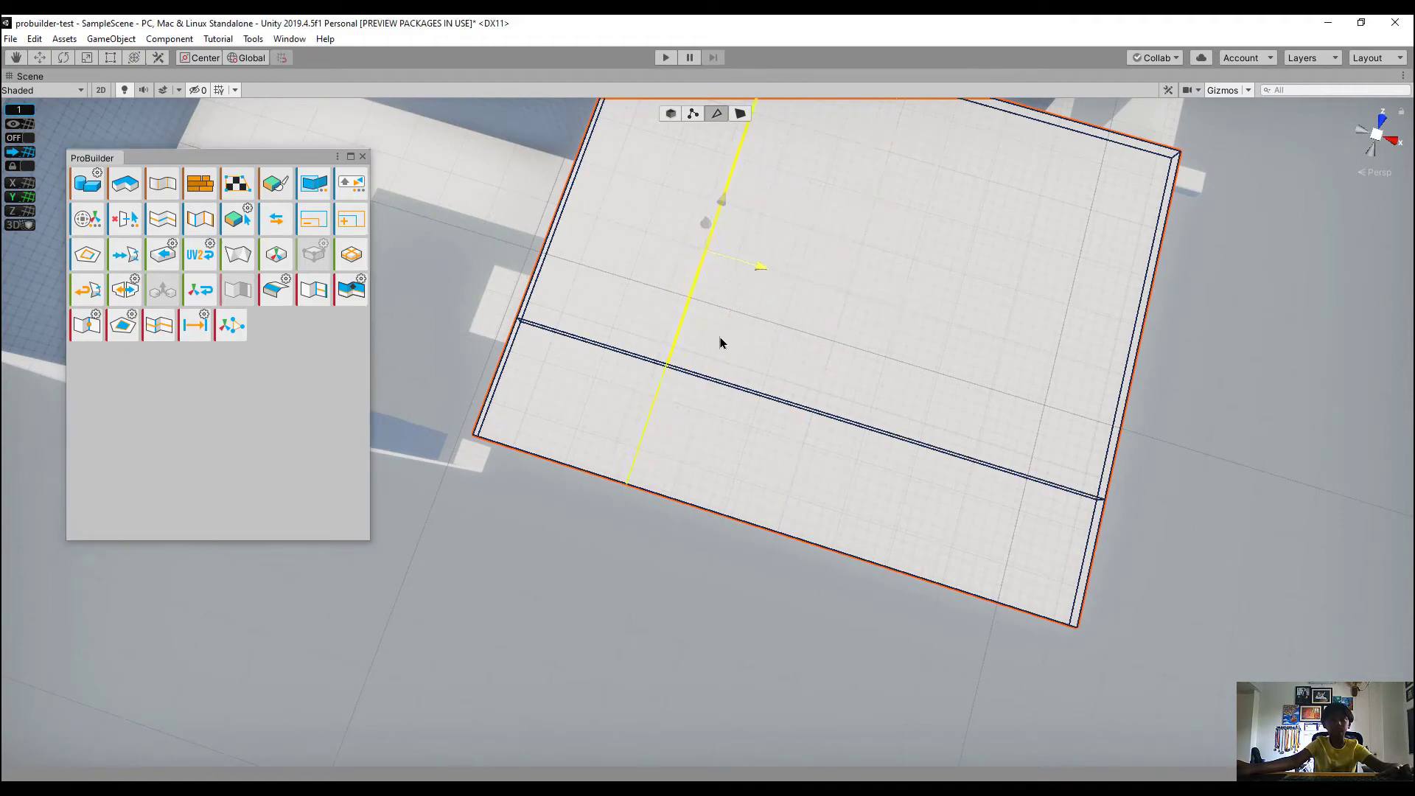
{"action": "left_click", "coordinate": [739, 112]}
{"action": "left_click", "coordinate": [506, 401]}
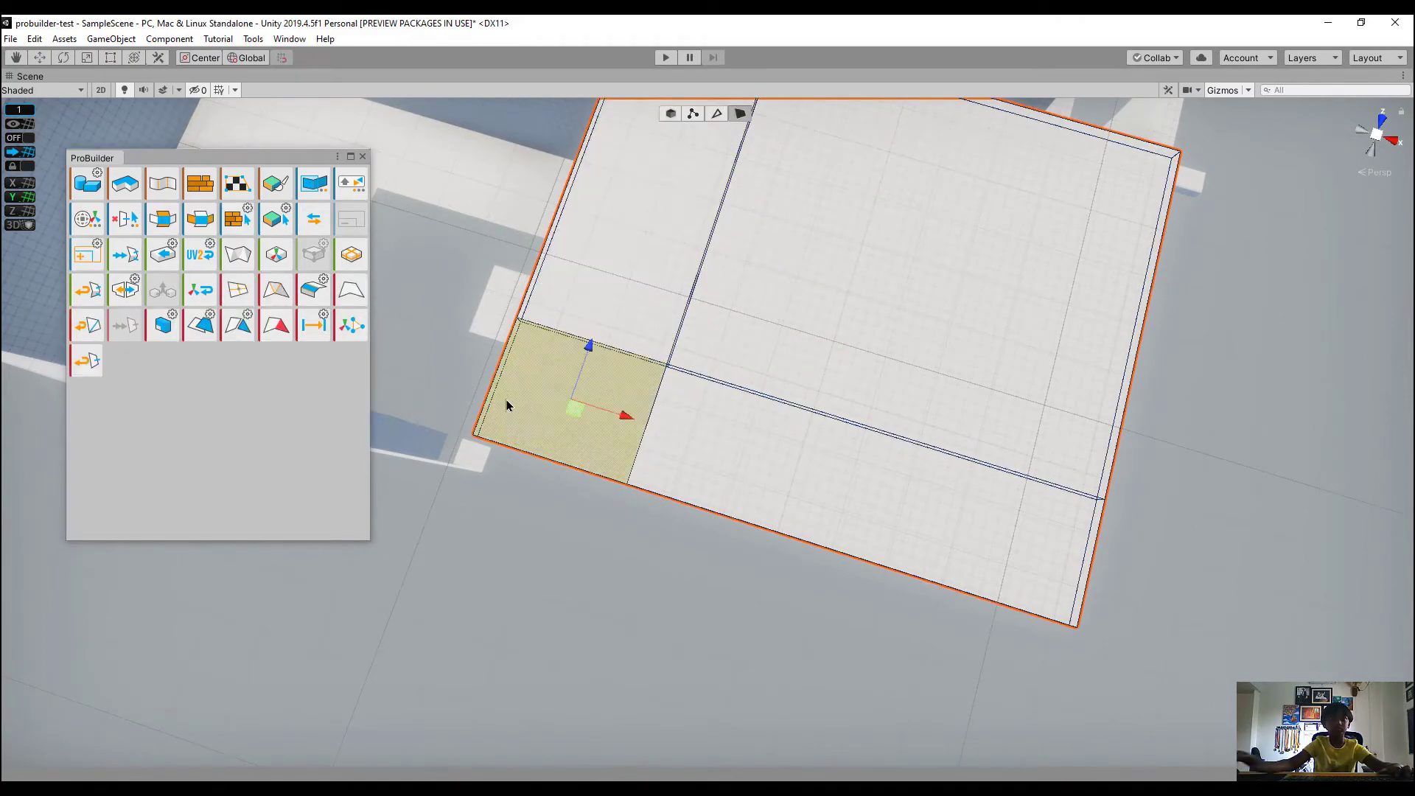
{"action": "key", "text": "BackSpace"}
Examine the roof opening from inside the building and the strip's faces from above
{"action": "right_click_drag", "start_coordinate": [693, 399], "coordinate": [469, 388]}
{"action": "key", "text": "w"}
{"action": "left_click", "coordinate": [533, 398]}
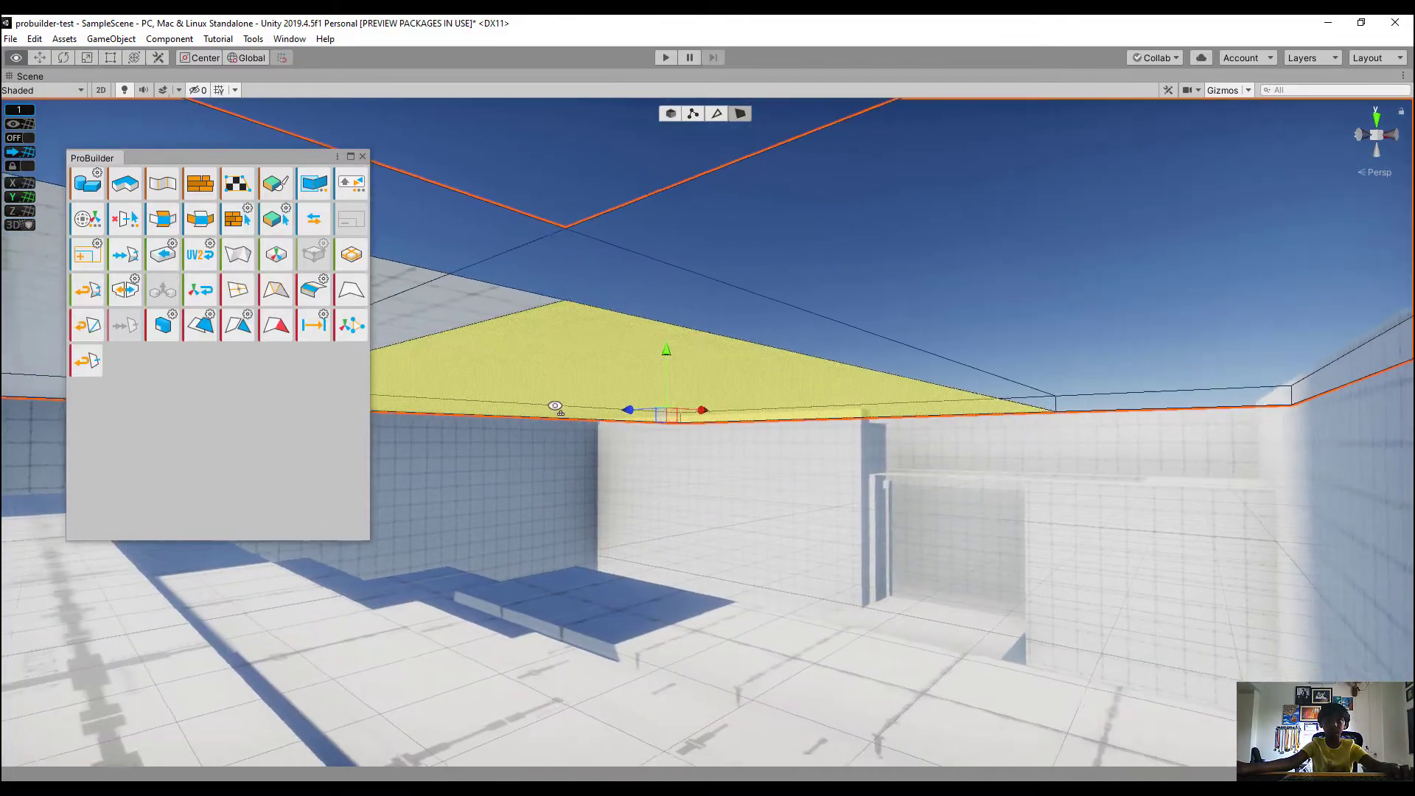
{"action": "right_click_drag", "start_coordinate": [553, 405], "coordinate": [827, 321]}
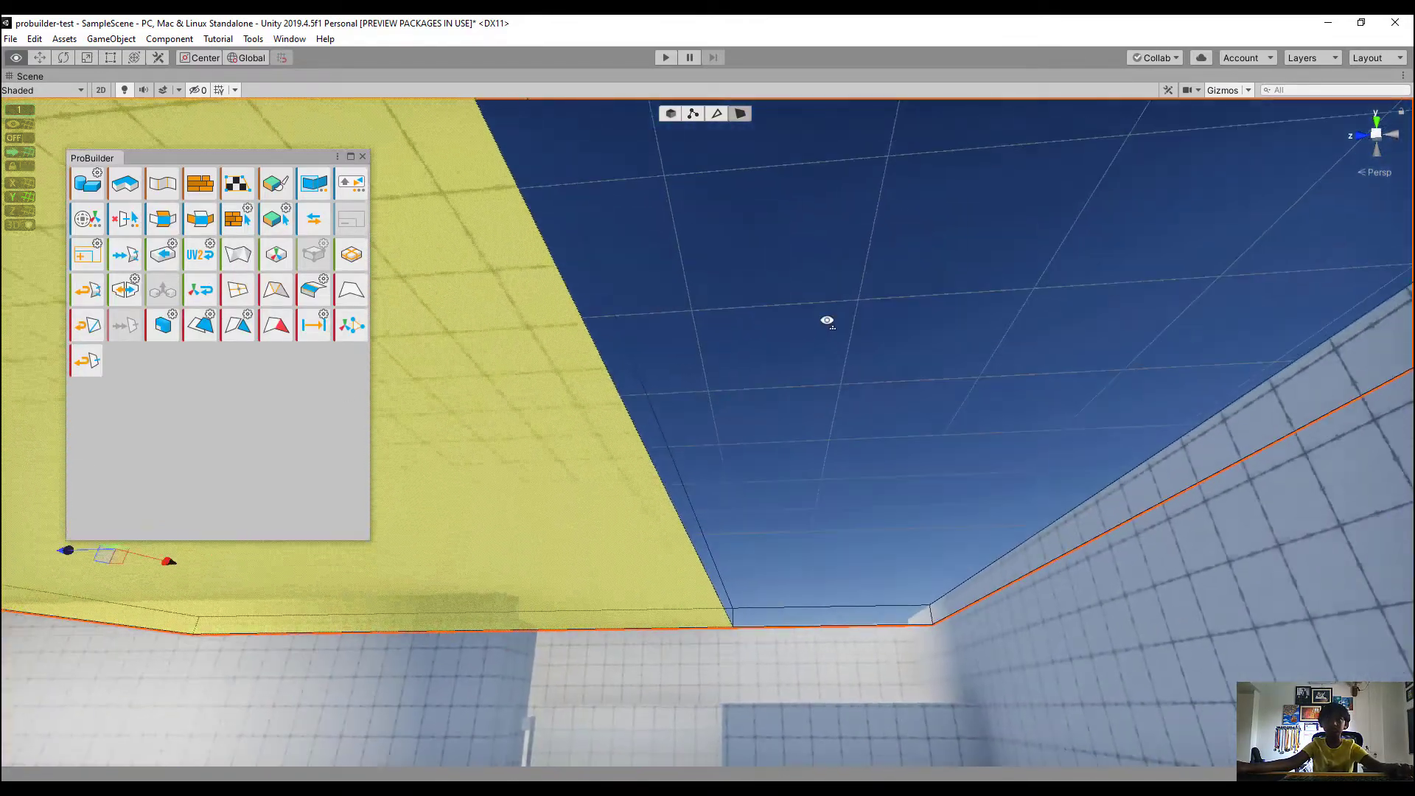
{"action": "left_click", "coordinate": [858, 371]}
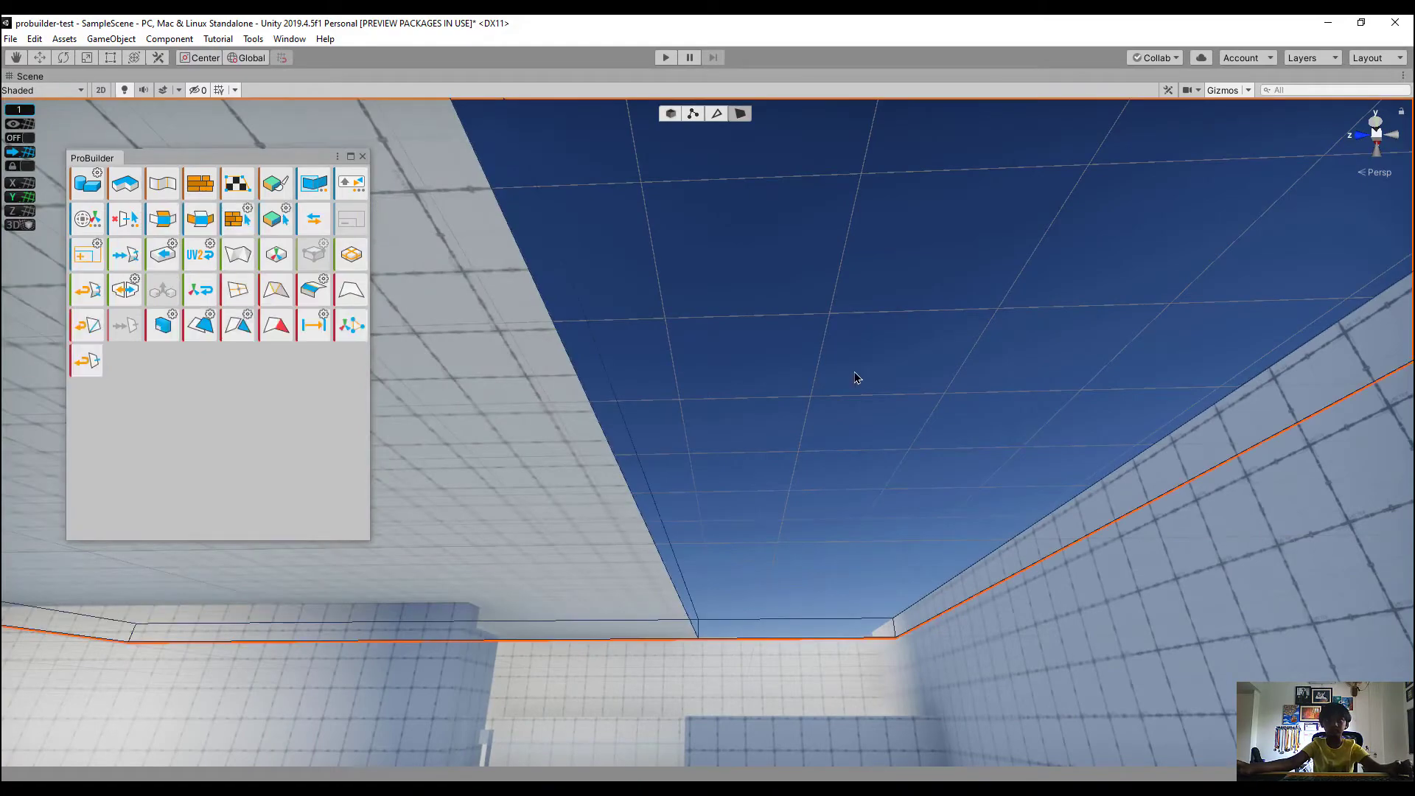
{"action": "right_click_drag", "start_coordinate": [667, 421], "coordinate": [1079, 639]}
{"action": "left_click", "coordinate": [1052, 514]}
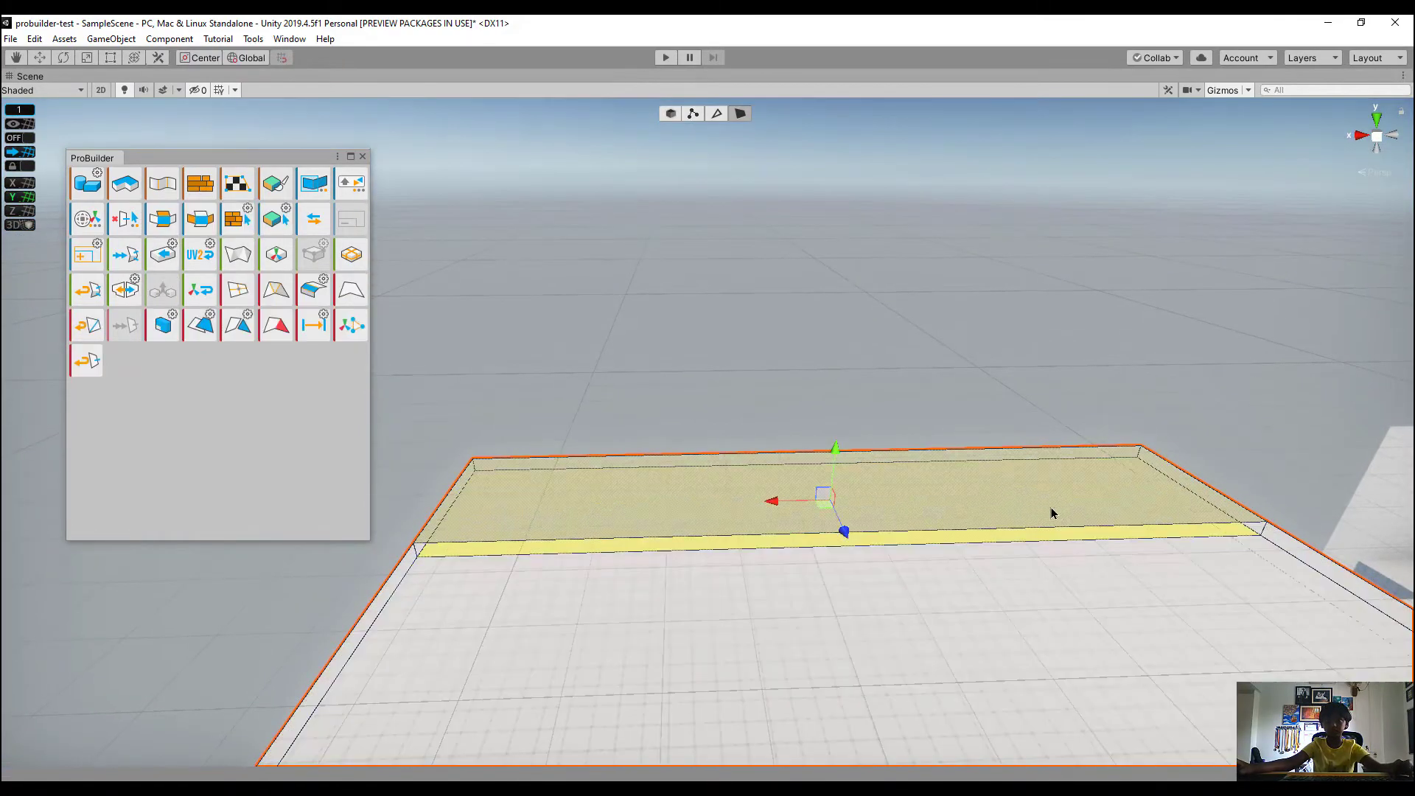
{"action": "right_click_drag", "start_coordinate": [817, 330], "coordinate": [805, 212]}
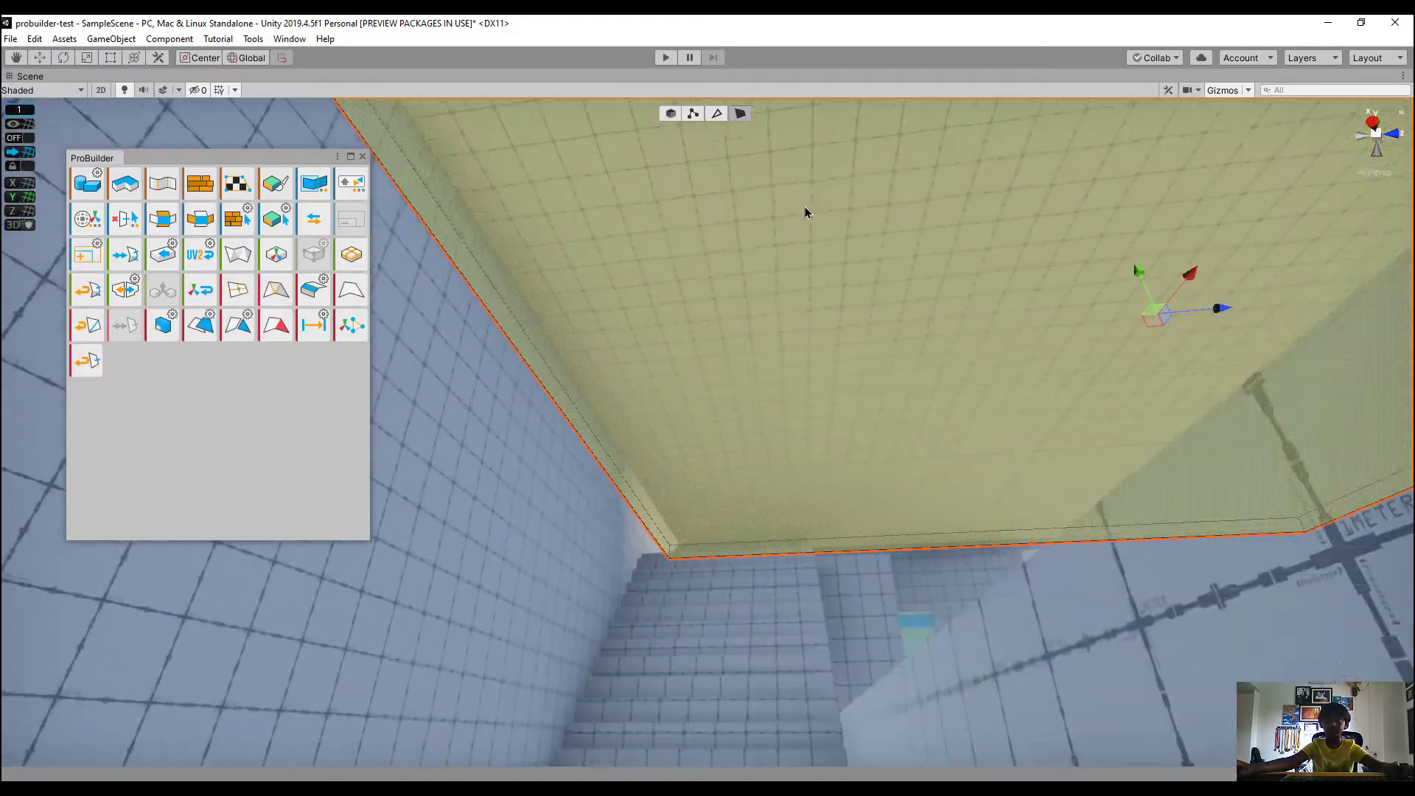
Move the whole undivided slab along X so that it no longer covers the upper staircase area
{"action": "left_click", "coordinate": [717, 113]}
{"action": "scroll", "coordinate": [870, 515], "scroll_direction": "up", "scroll_amount": 2}
{"action": "right_click_drag", "start_coordinate": [858, 554], "coordinate": [754, 92]}
{"action": "left_click", "coordinate": [667, 111]}
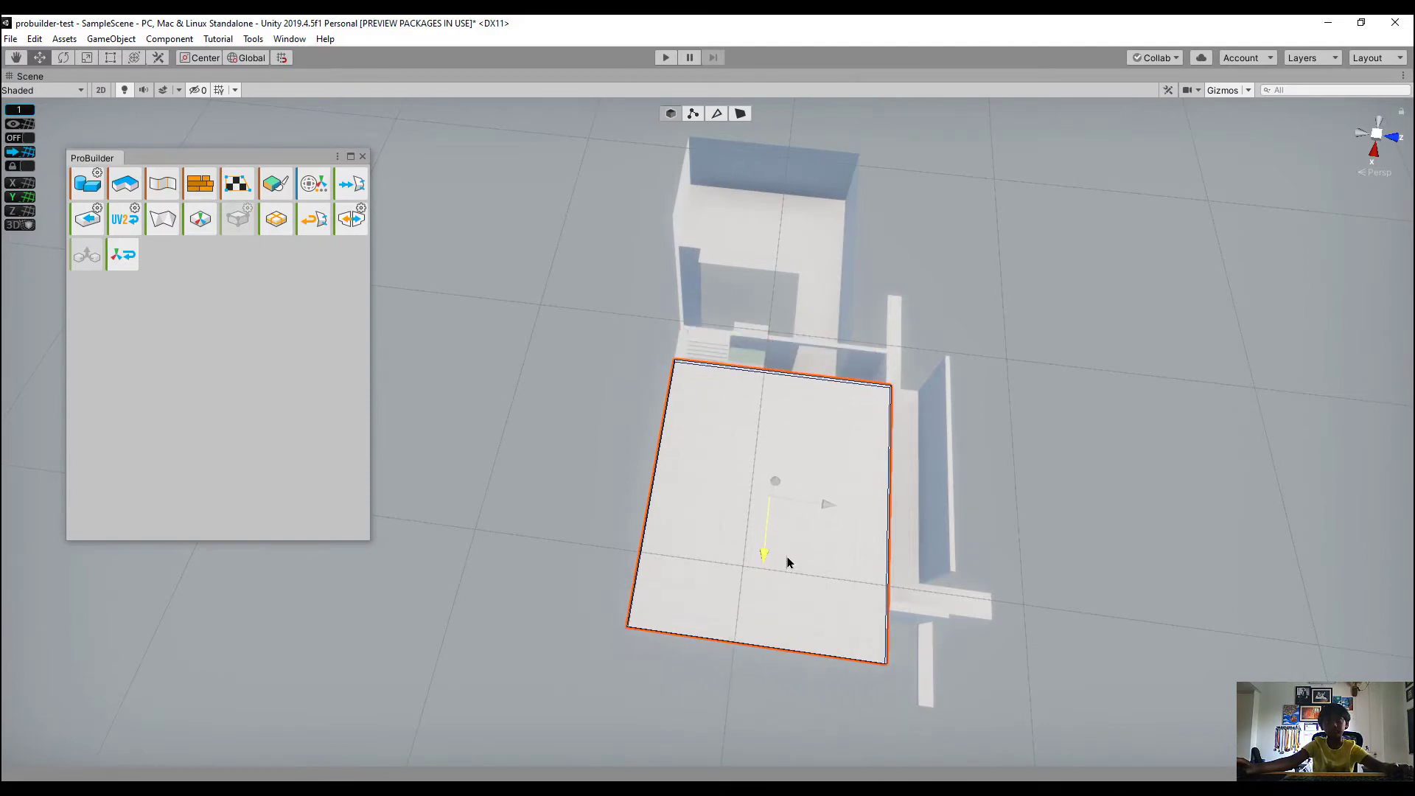
Insert an edge loop along the slab and slide it in line with the inner side of the staircase
{"action": "left_click_drag", "start_coordinate": [876, 503], "coordinate": [643, 428], "text": "alt"}
{"action": "right_click_drag", "start_coordinate": [642, 427], "coordinate": [688, 359]}
{"action": "key", "text": "w"}
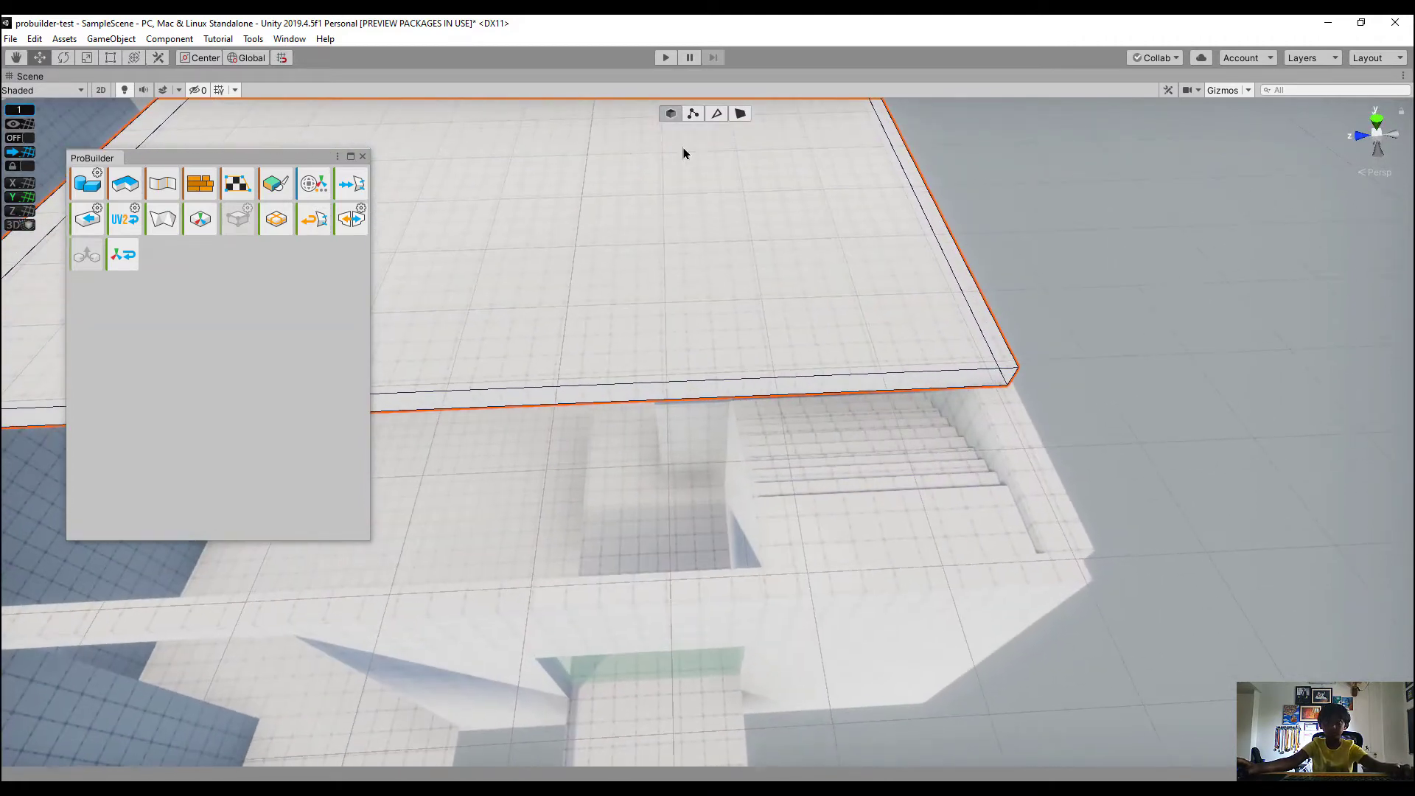
{"action": "left_click", "coordinate": [716, 115]}
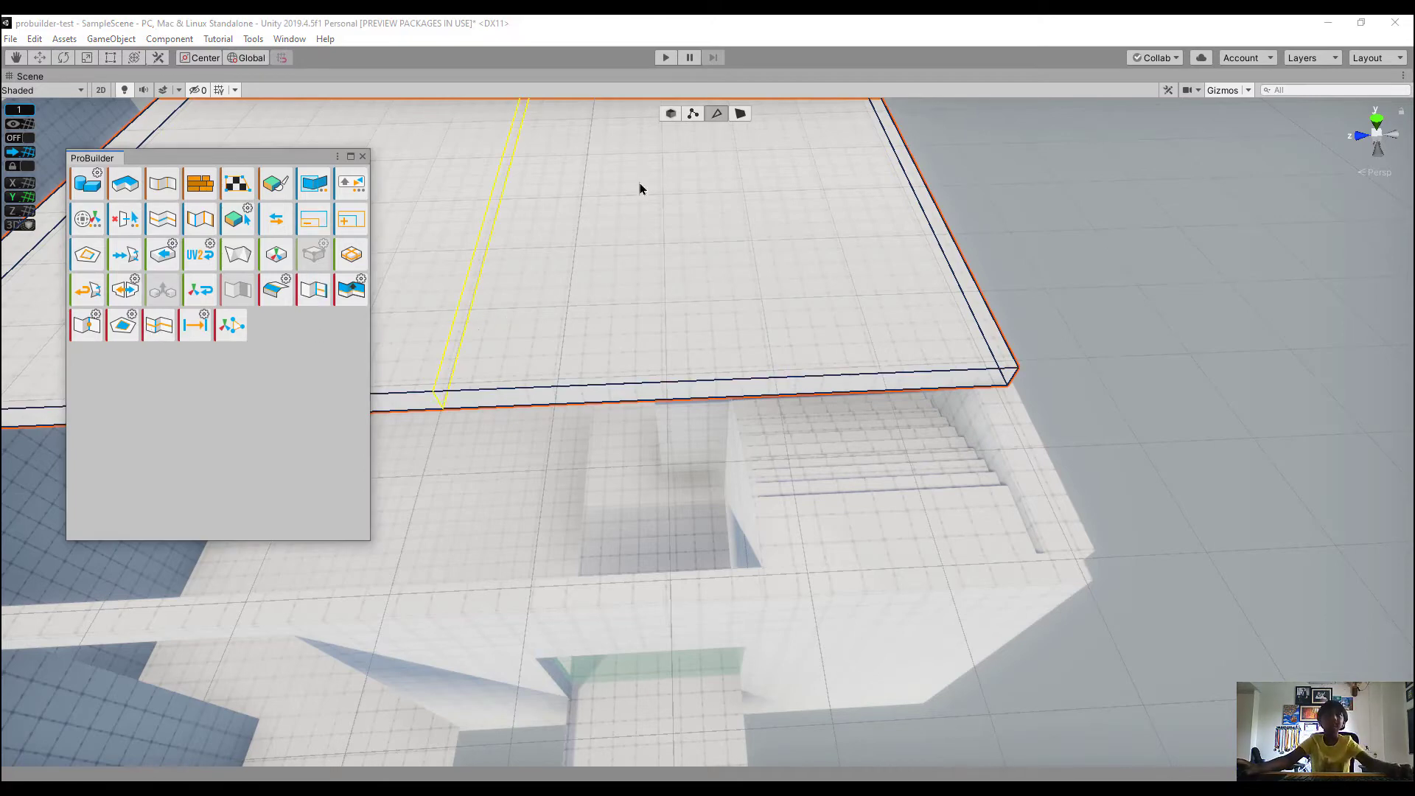
{"action": "right_click_drag", "start_coordinate": [643, 376], "coordinate": [617, 256]}
{"action": "right_click_drag", "start_coordinate": [661, 381], "coordinate": [675, 410]}
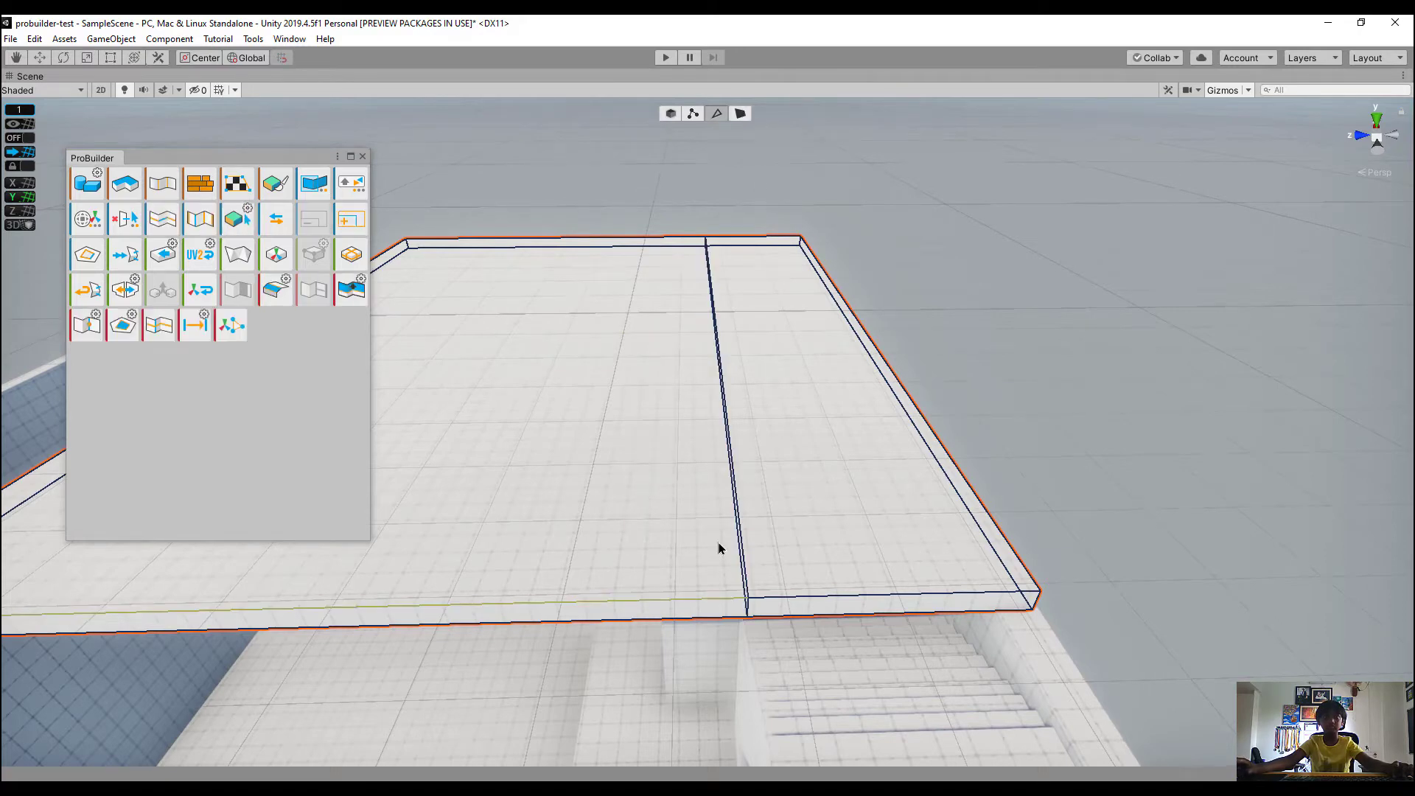
{"action": "right_click_drag", "start_coordinate": [719, 544], "coordinate": [682, 556]}
Extrude the slab's front face beside the staircase out to the outer wall, leaving the stairwell open
{"action": "left_click", "coordinate": [740, 119]}
{"action": "left_click", "coordinate": [687, 509]}
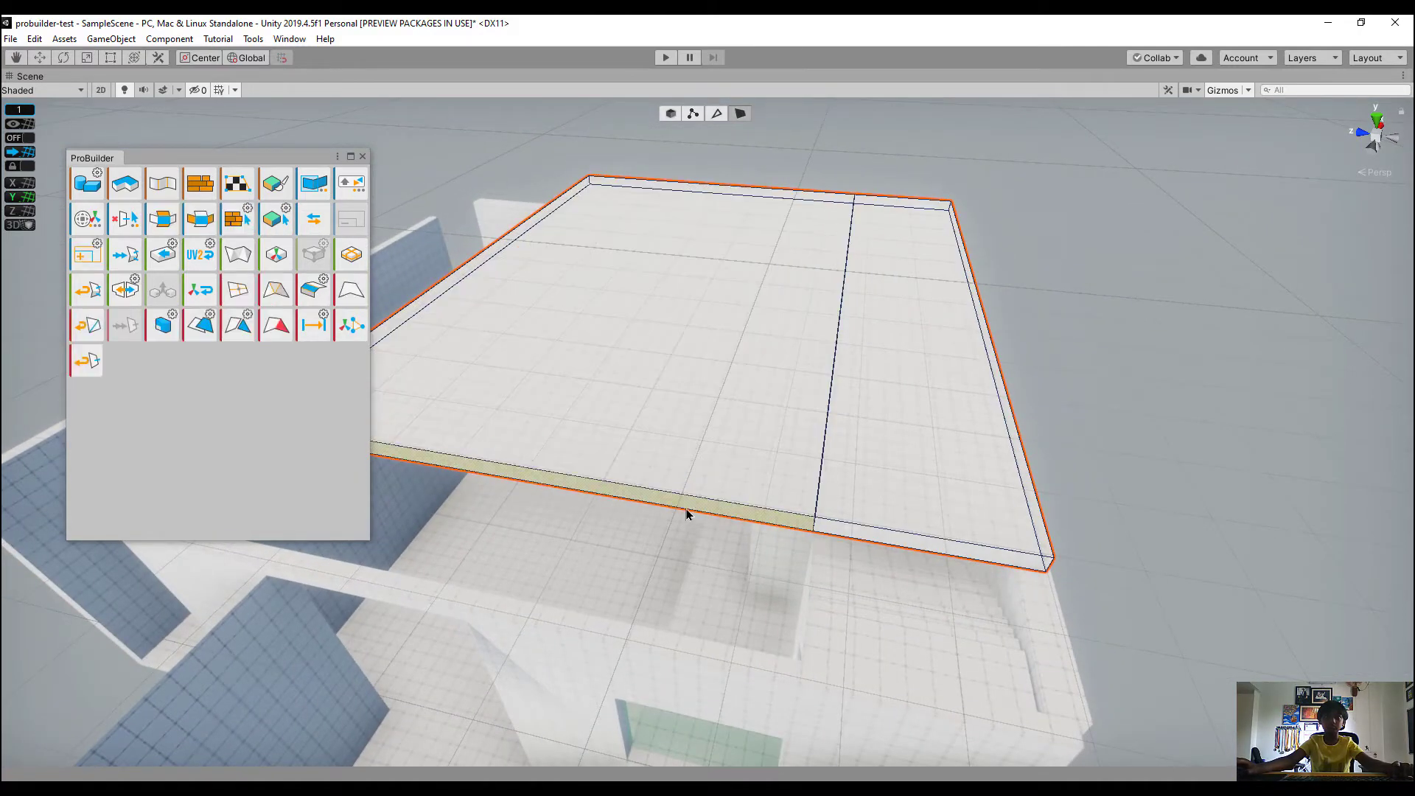
{"action": "left_click", "coordinate": [687, 509]}
{"action": "right_click_drag", "start_coordinate": [674, 375], "coordinate": [487, 442]}
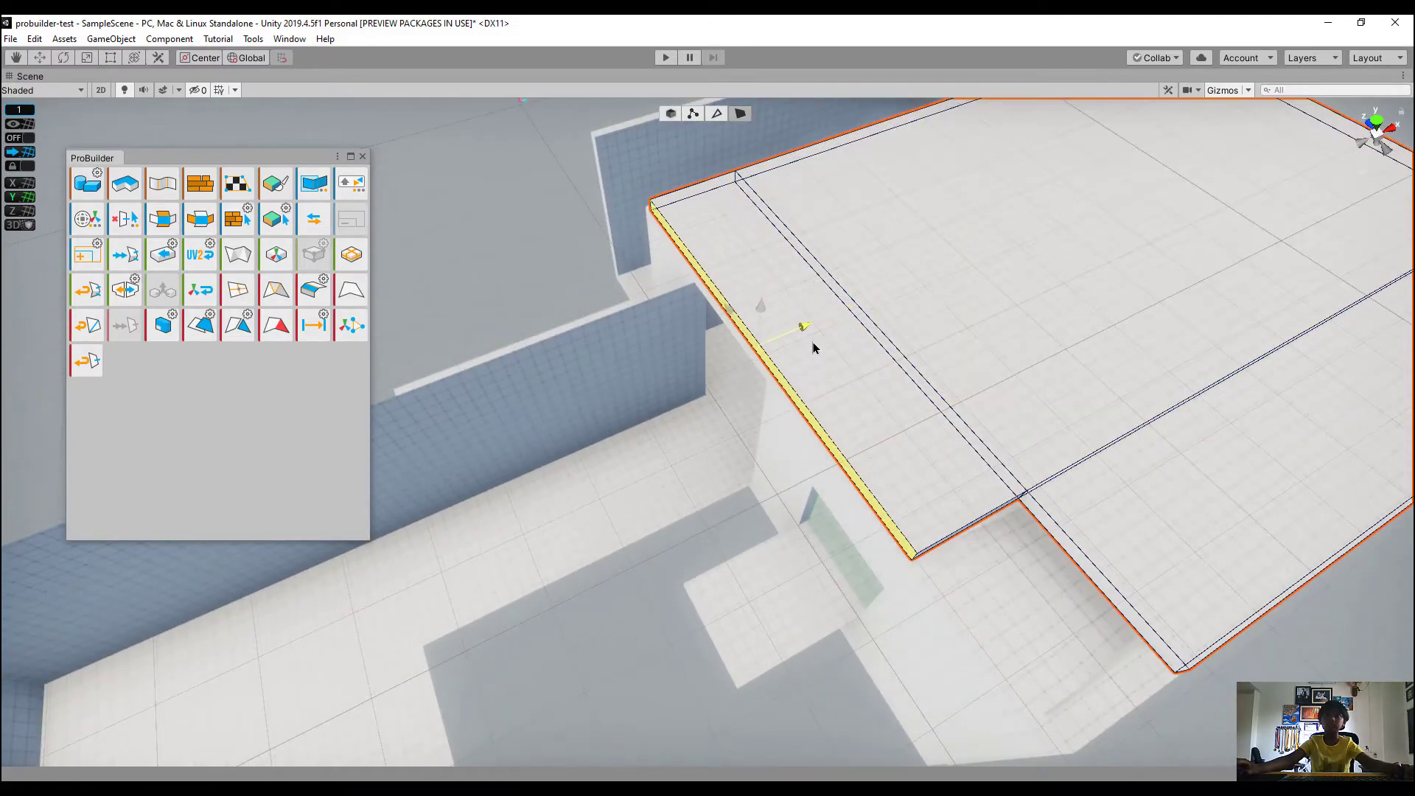
{"action": "right_click_drag", "start_coordinate": [821, 352], "coordinate": [1347, 183]}
{"action": "key", "text": "w"}
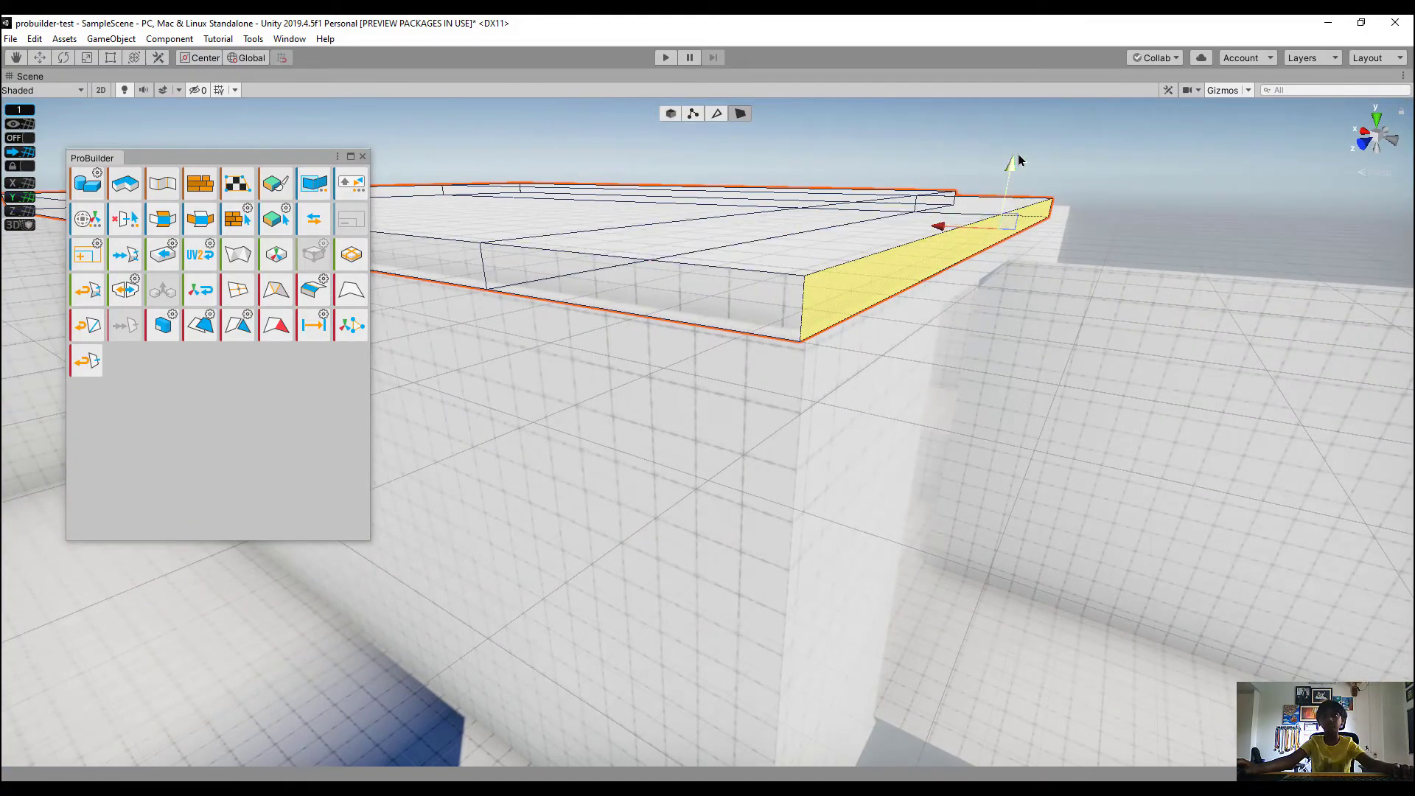
{"action": "right_click_drag", "start_coordinate": [1019, 161], "coordinate": [1047, 281]}
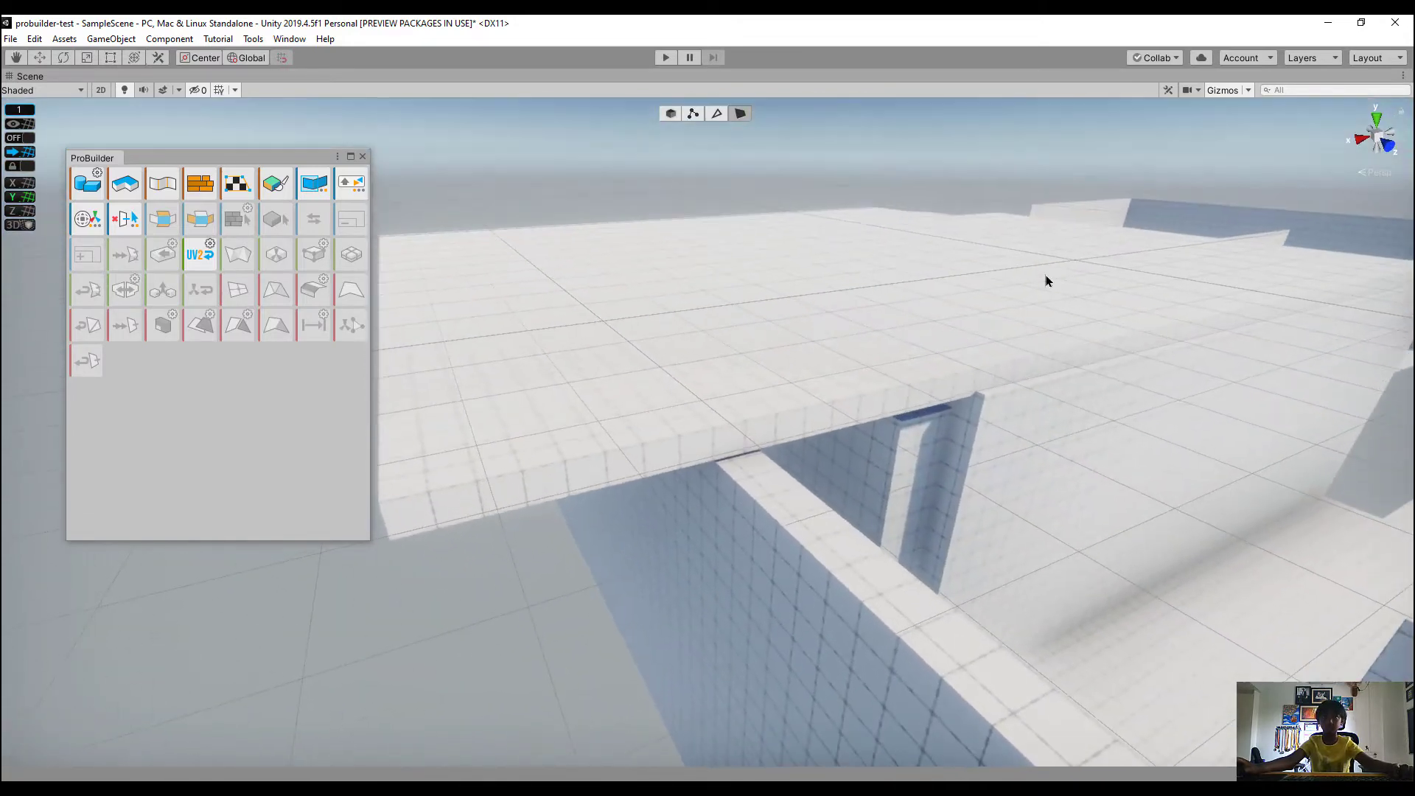
Insert an edge loop along the roof slab and slide it in line with the outer wall beside the overhang
{"action": "left_click", "coordinate": [558, 234]}
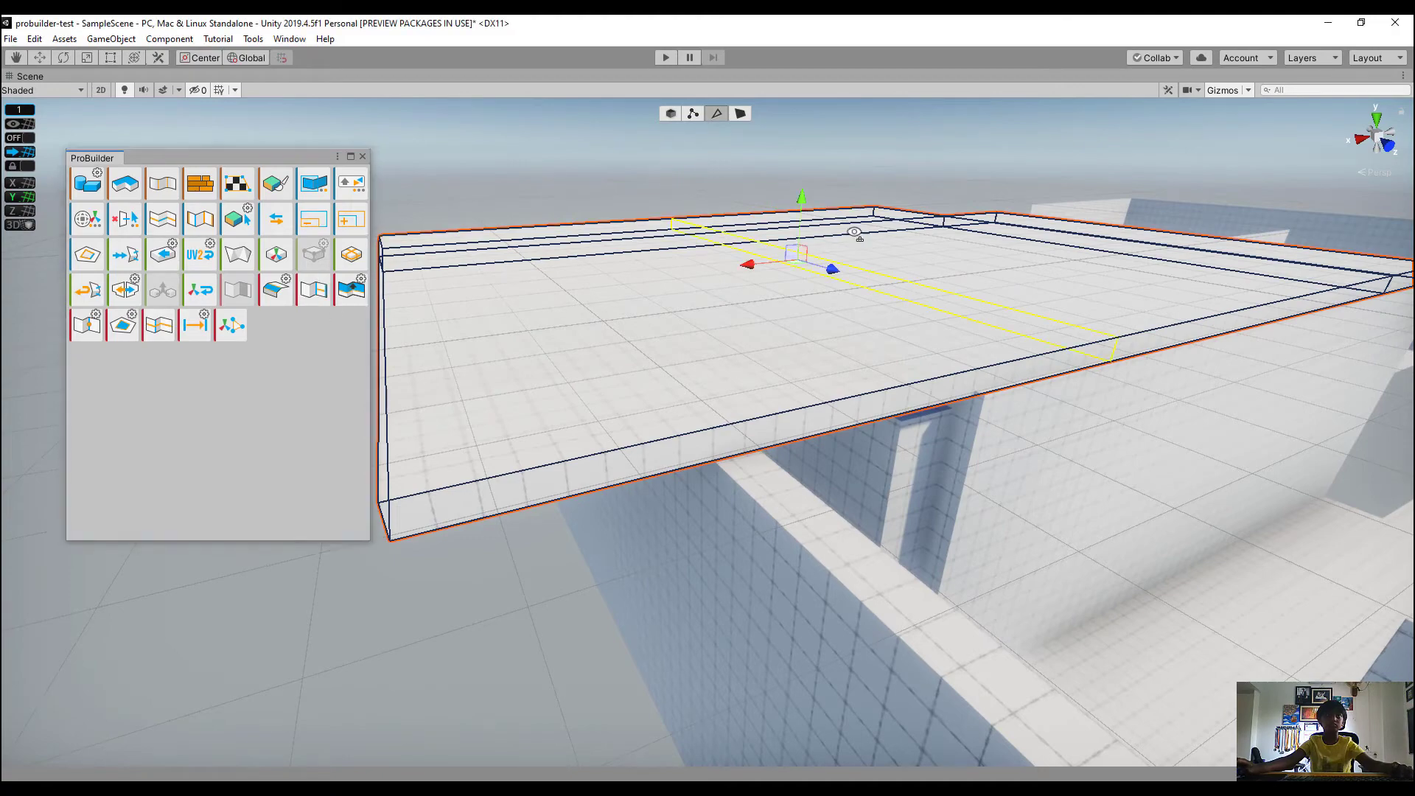
{"action": "right_click_drag", "start_coordinate": [855, 233], "coordinate": [749, 255]}
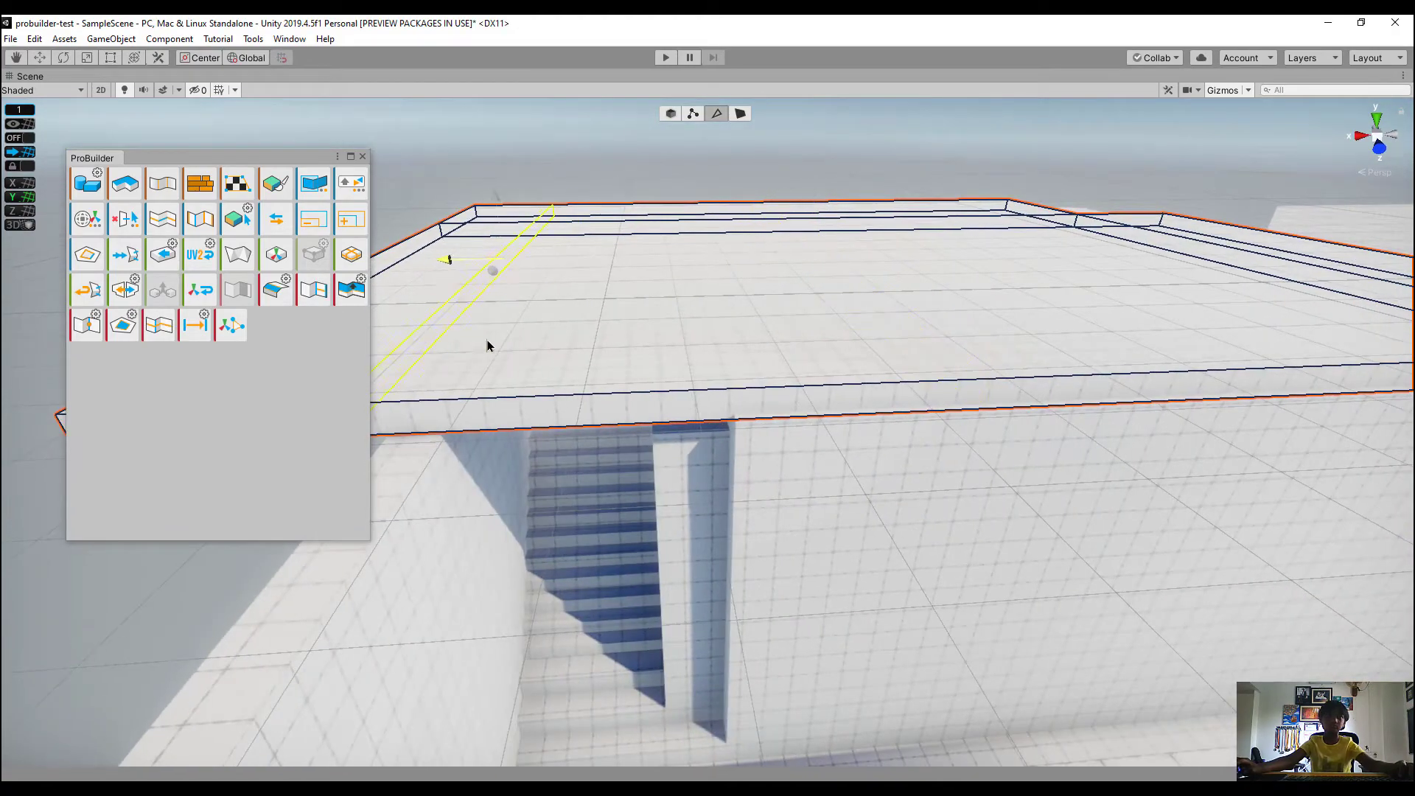
{"action": "left_click", "coordinate": [741, 115]}
{"action": "right_click_drag", "start_coordinate": [736, 126], "coordinate": [774, 139]}
Delete the top, front and underside faces of the slab strip that overhangs the outer wall
{"action": "left_click", "coordinate": [694, 287]}
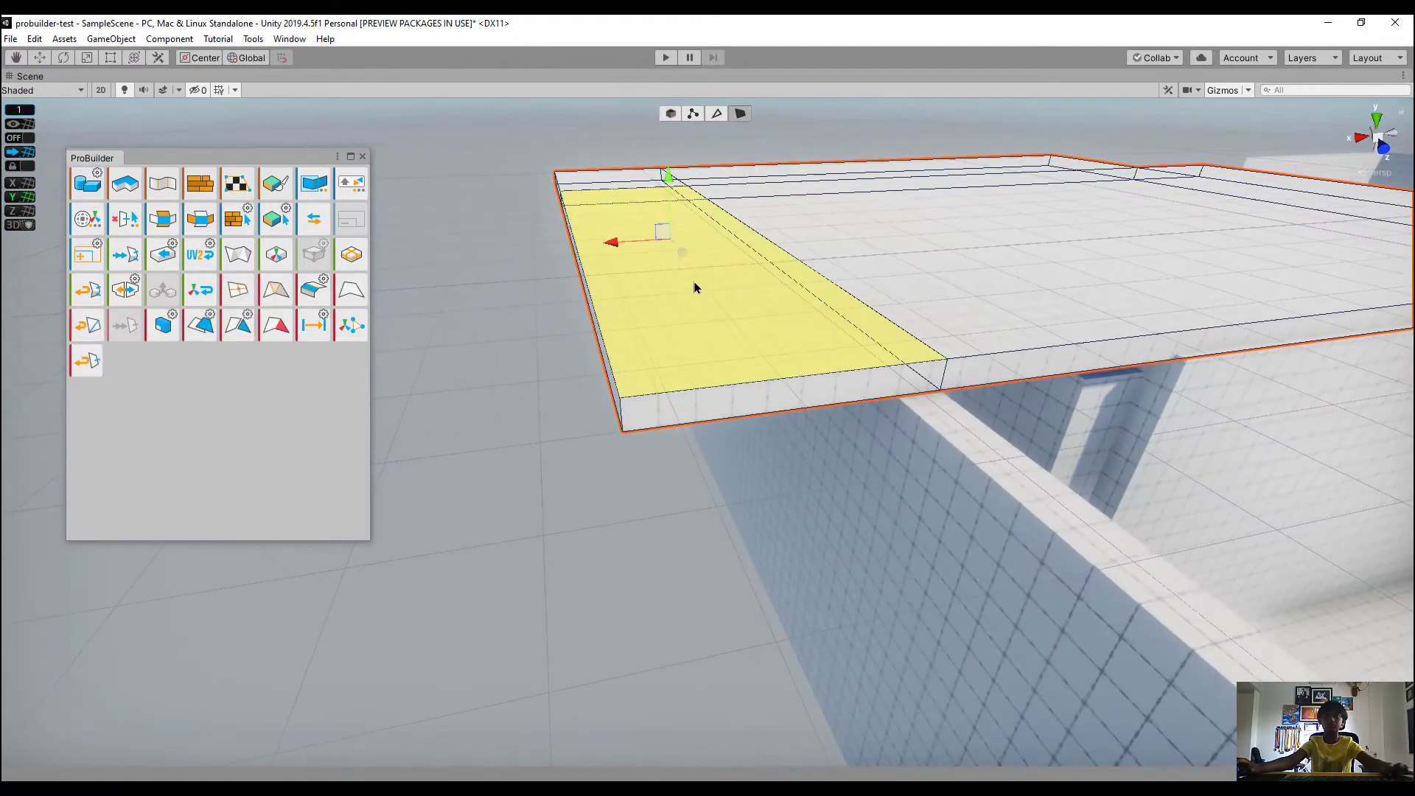
{"action": "key", "text": "Delete"}
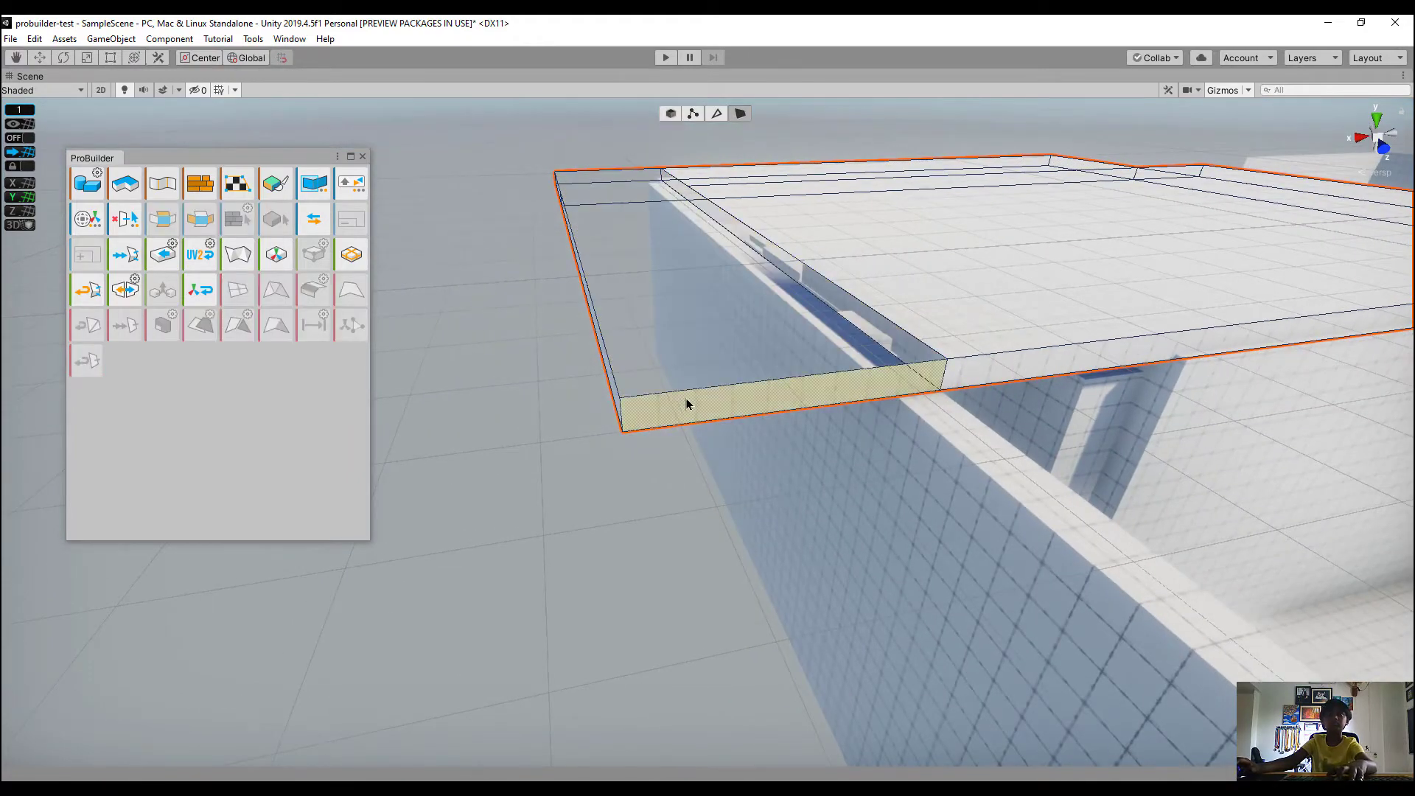
{"action": "right_click_drag", "start_coordinate": [723, 387], "coordinate": [634, 247]}
{"action": "left_click", "coordinate": [727, 474]}
{"action": "left_click", "coordinate": [740, 467]}
{"action": "key", "text": "Delete"}
{"action": "left_click", "coordinate": [634, 247]}
{"action": "key", "text": "Delete"}
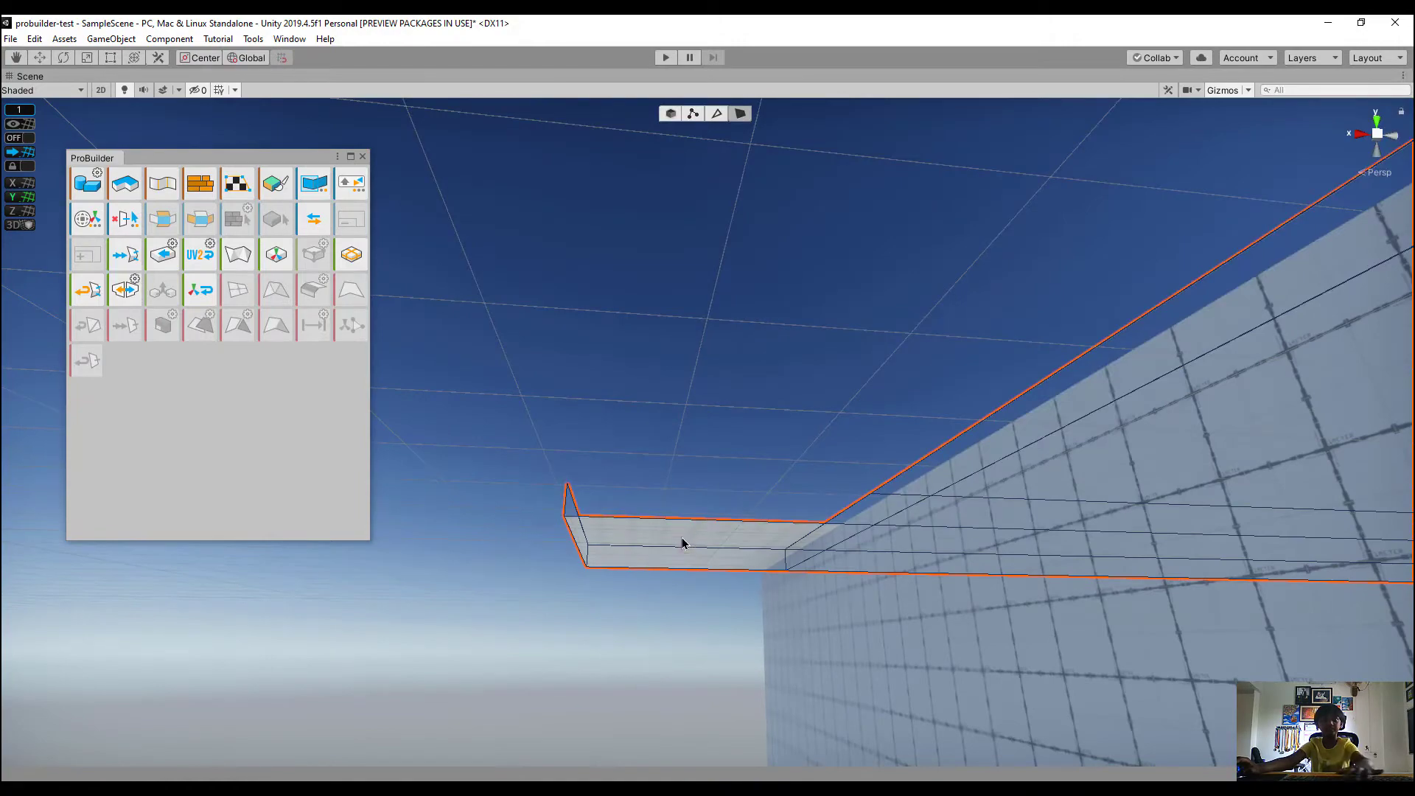
{"action": "key", "text": "Delete"}
Delete the remaining outer side faces of the overhanging slab strip
{"action": "right_click_drag", "start_coordinate": [682, 543], "coordinate": [645, 701]}
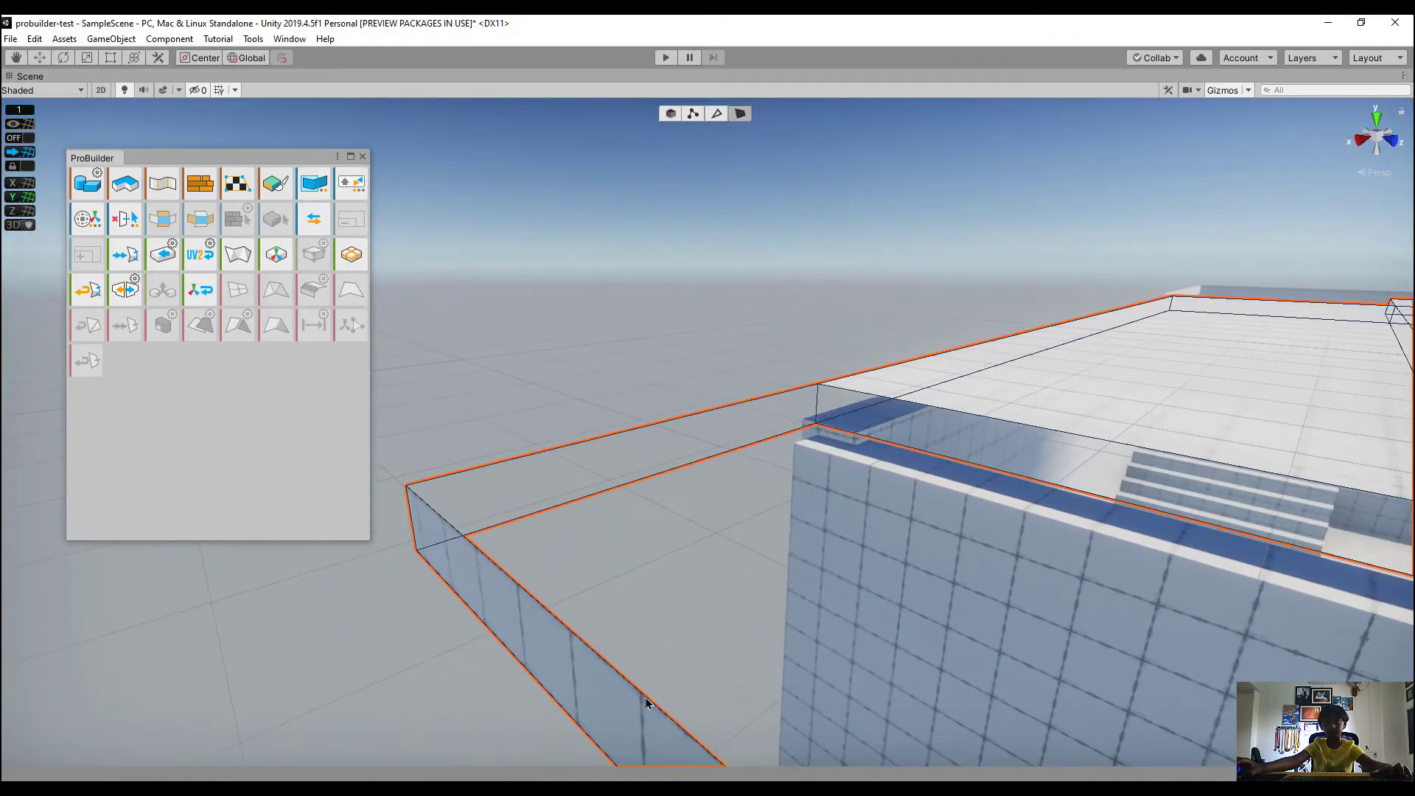
{"action": "left_click", "coordinate": [617, 712]}
{"action": "key", "text": "Delete"}
{"action": "right_click_drag", "start_coordinate": [764, 578], "coordinate": [1217, 398]}
{"action": "left_click", "coordinate": [926, 610]}
{"action": "right_click_drag", "start_coordinate": [926, 610], "coordinate": [977, 574]}
{"action": "key", "text": "Delete"}
Insert another edge loop along the roof slab and slide it close to the slab's open outer edge
{"action": "left_click", "coordinate": [689, 405]}
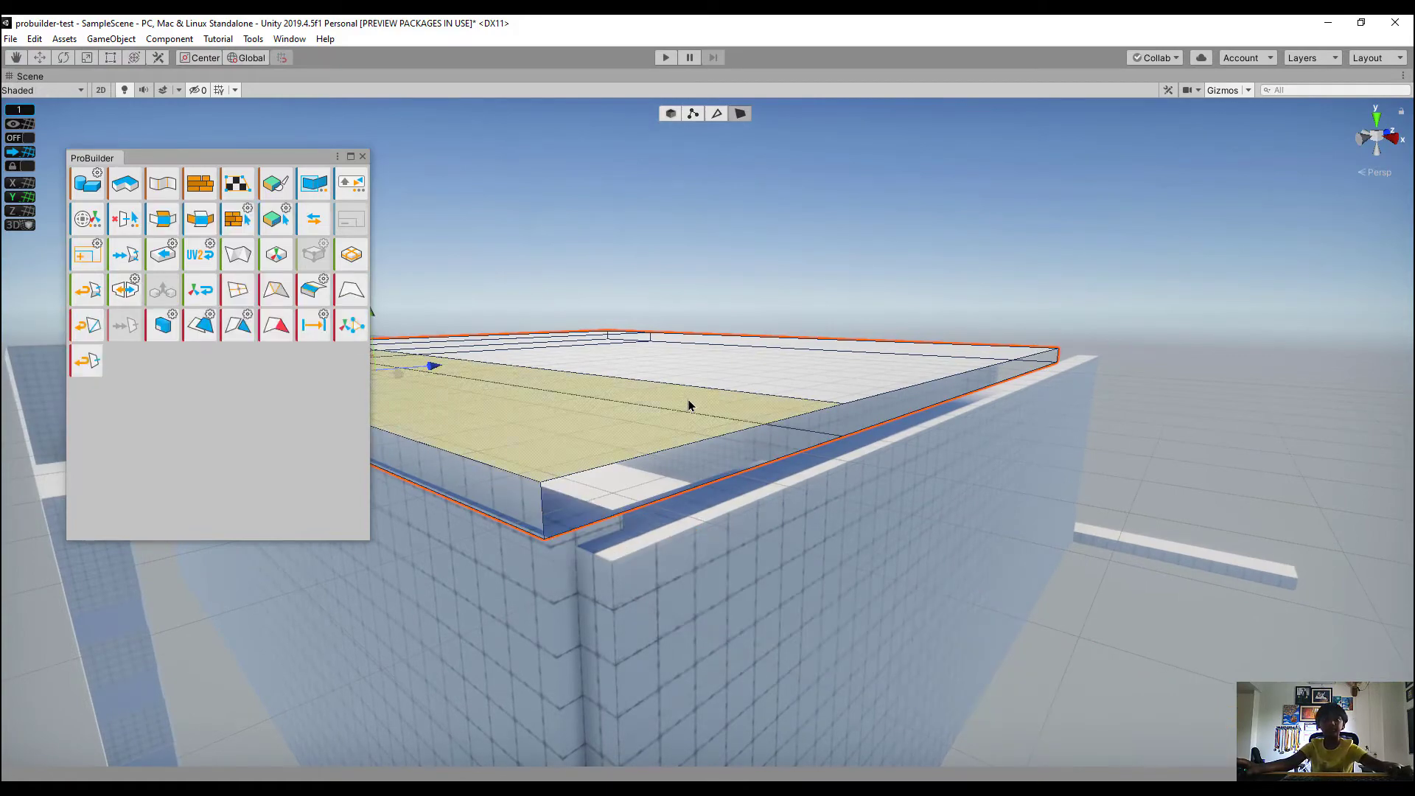
{"action": "left_click", "coordinate": [794, 394], "text": "shift"}
{"action": "right_click_drag", "start_coordinate": [843, 389], "coordinate": [759, 461]}
{"action": "key", "text": "q"}
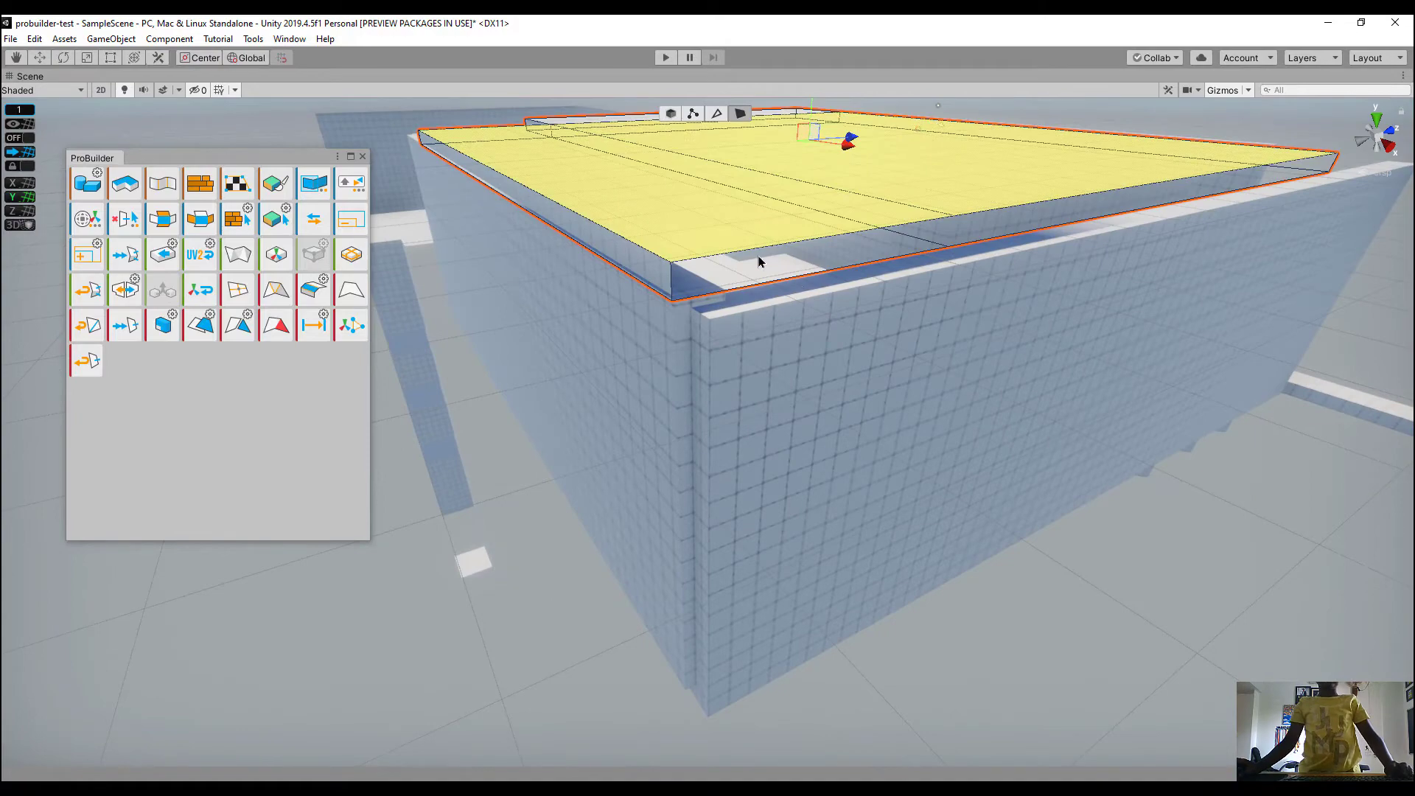
{"action": "right_click_drag", "start_coordinate": [759, 262], "coordinate": [448, 251]}
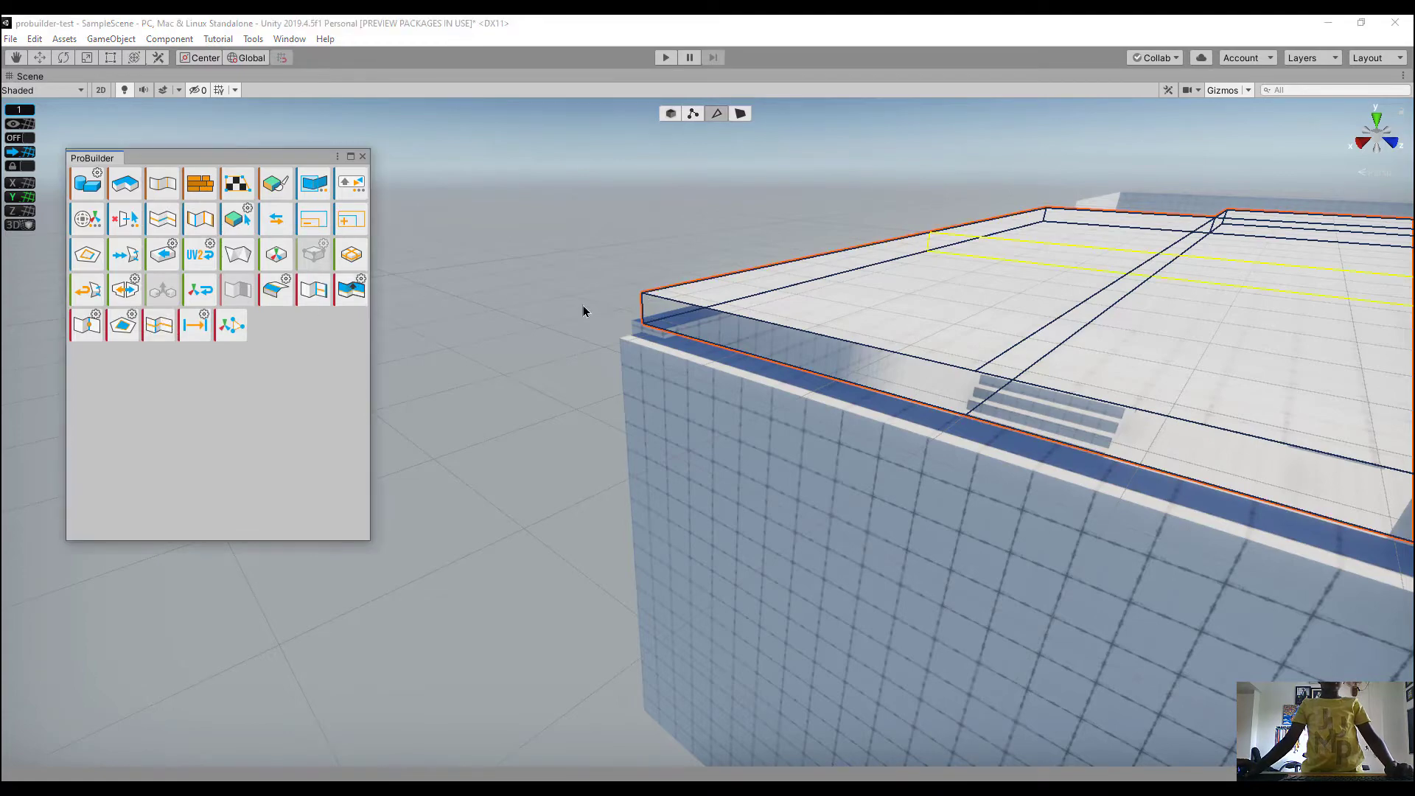
{"action": "right_click_drag", "start_coordinate": [1045, 266], "coordinate": [973, 382]}
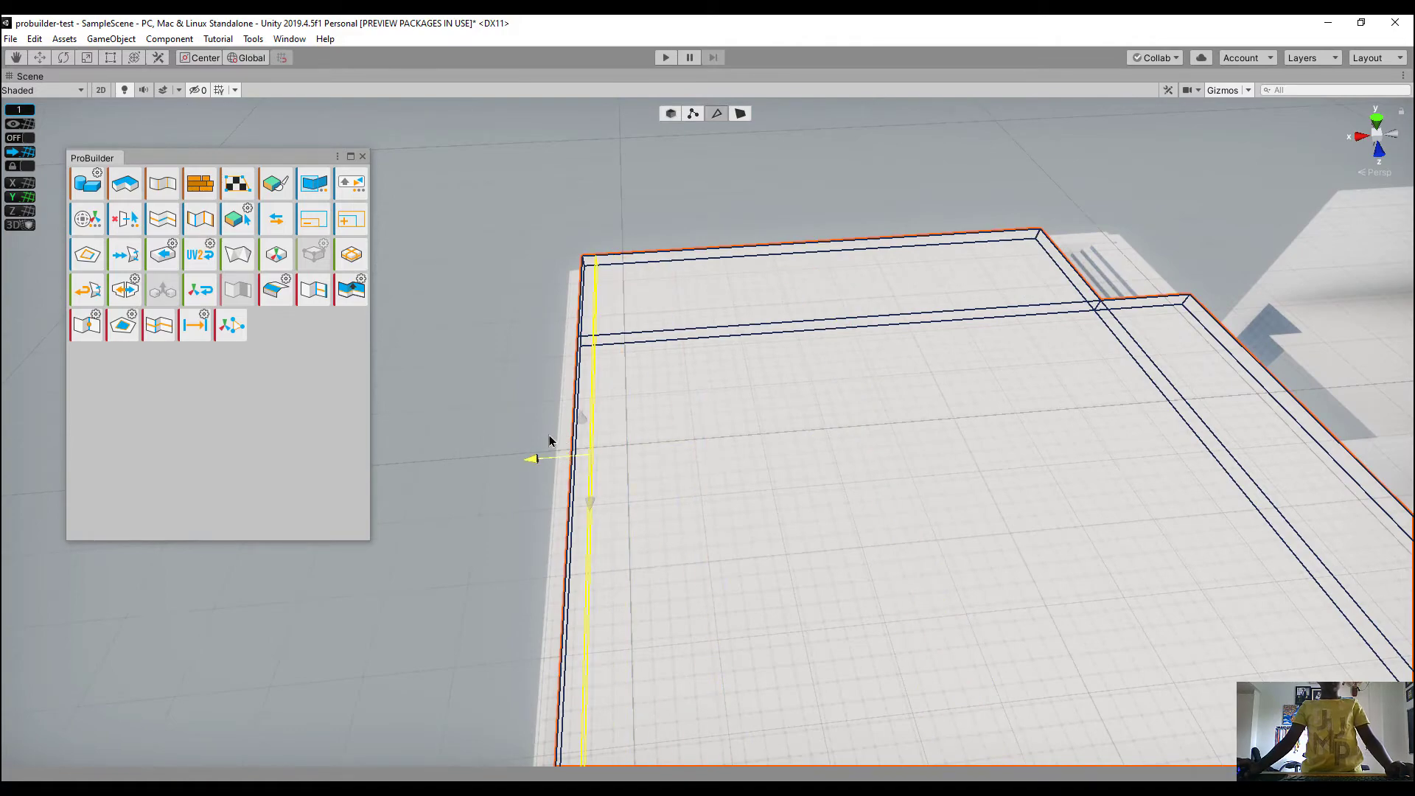
{"action": "right_click_drag", "start_coordinate": [584, 402], "coordinate": [798, 168]}
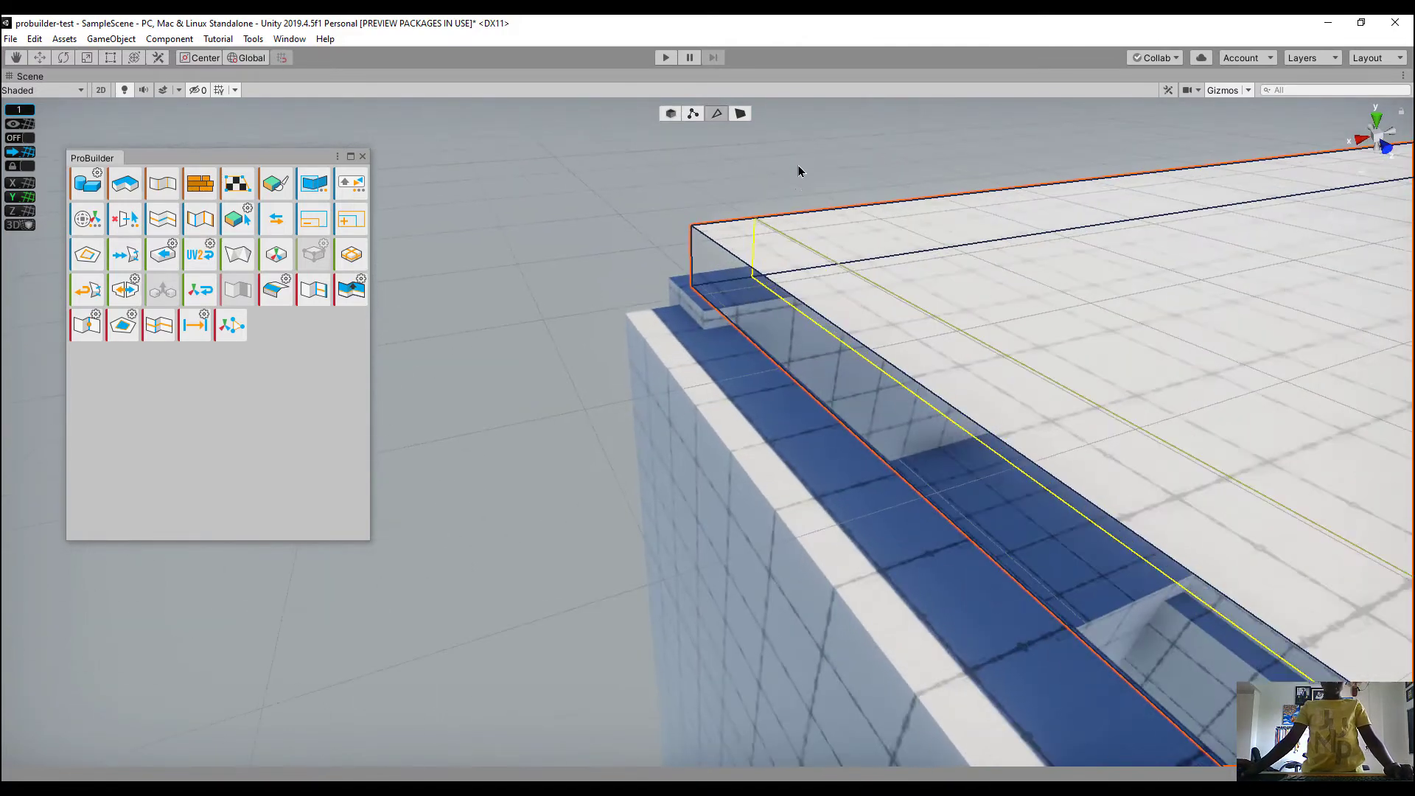
{"action": "left_click", "coordinate": [742, 139]}
Extrude all the top faces along the outer wall beside the slab's open edge upward, level with the roof surface
{"action": "right_click_drag", "start_coordinate": [702, 258], "coordinate": [705, 440]}
{"action": "right_click_drag", "start_coordinate": [881, 419], "coordinate": [930, 431]}
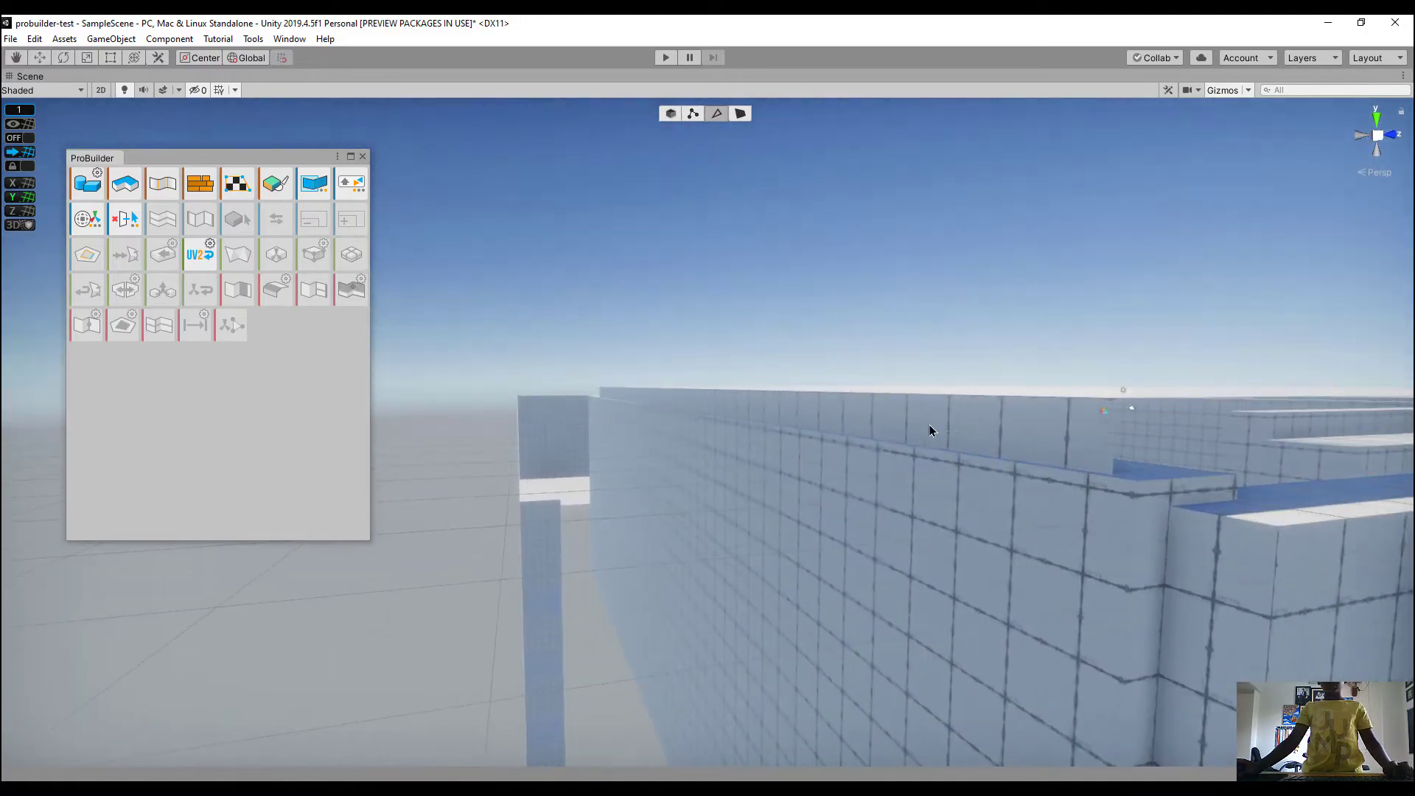
{"action": "right_click_drag", "start_coordinate": [1076, 431], "coordinate": [1099, 499]}
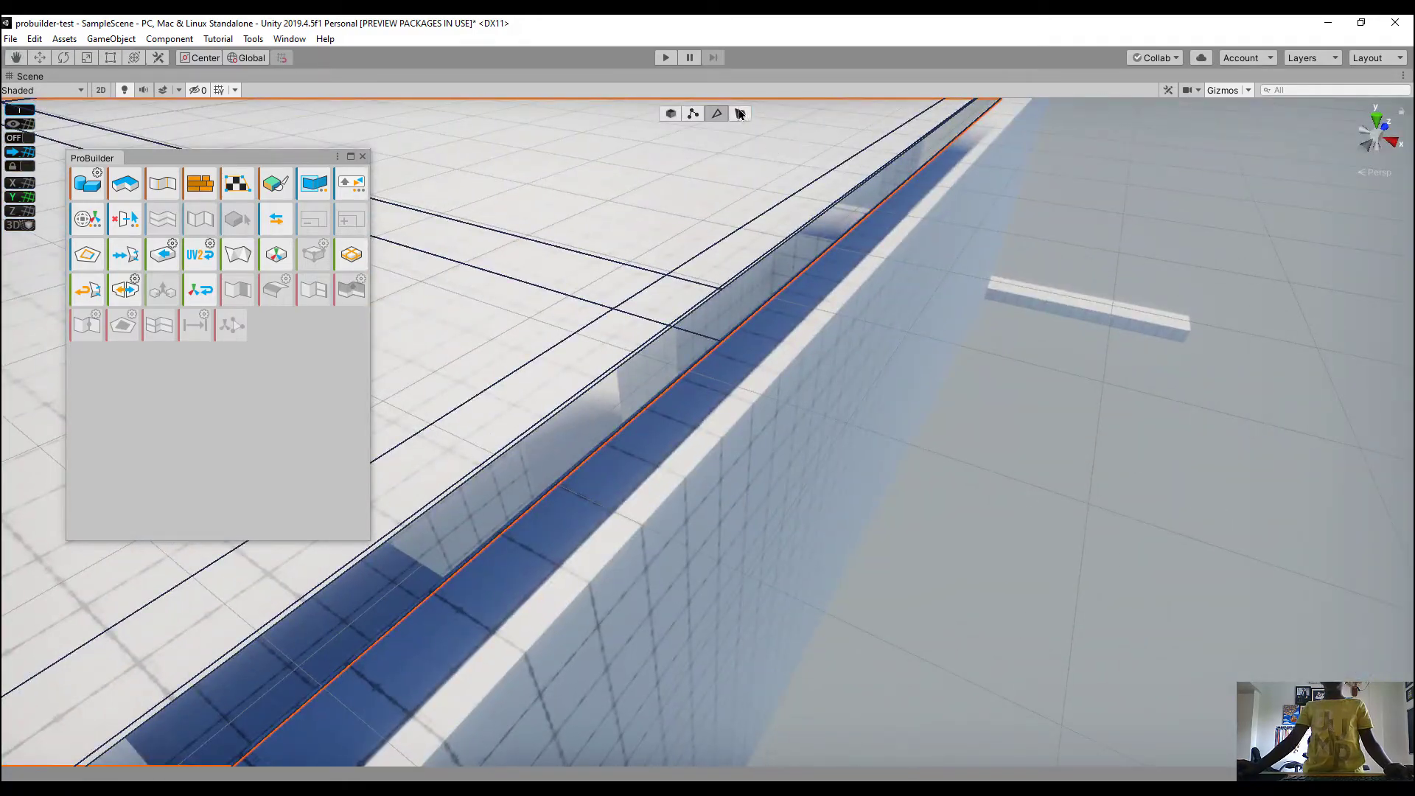
{"action": "left_click", "coordinate": [739, 361]}
{"action": "right_click_drag", "start_coordinate": [744, 371], "coordinate": [543, 419]}
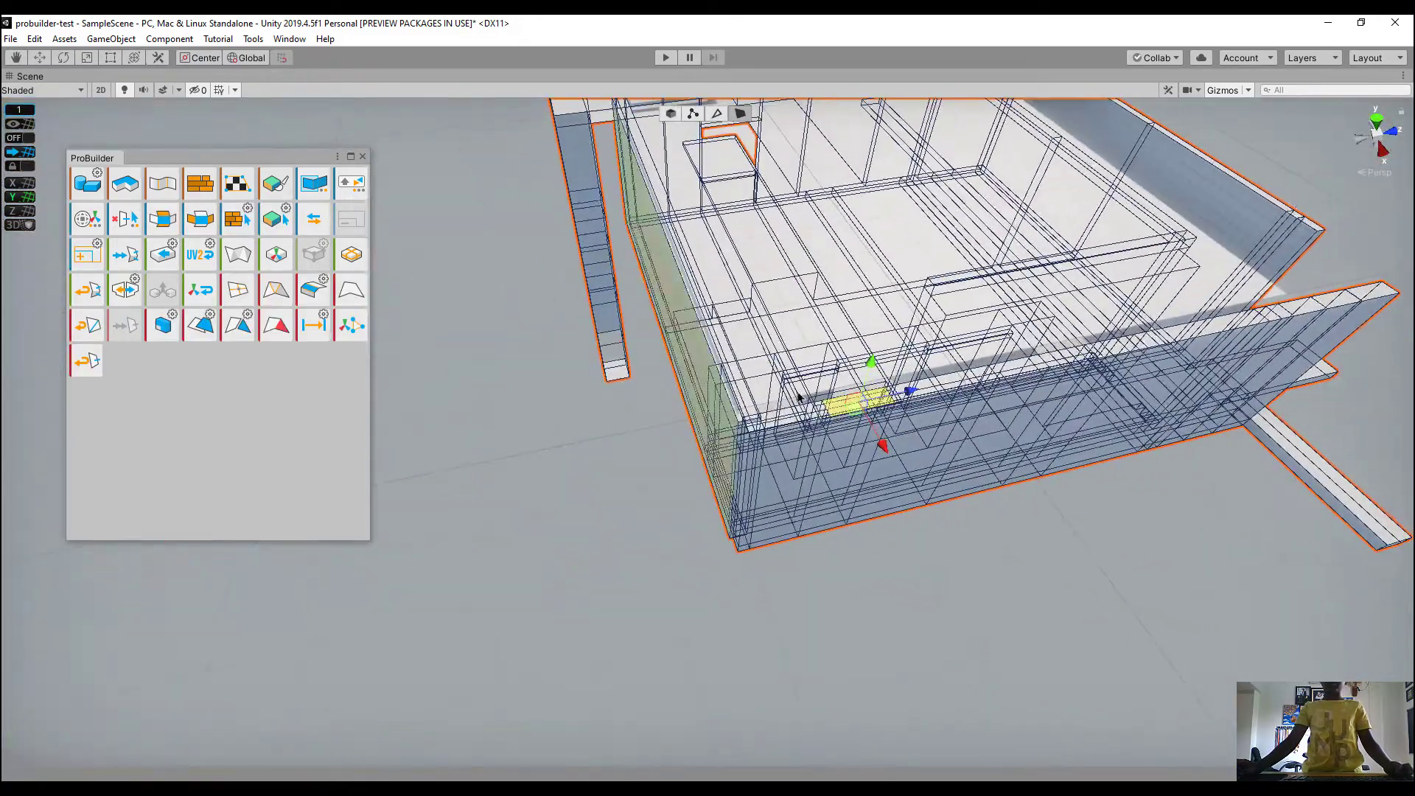
{"action": "right_click_drag", "start_coordinate": [839, 398], "coordinate": [857, 384]}
{"action": "key", "text": "w"}
{"action": "left_click", "coordinate": [796, 541], "text": "shift"}
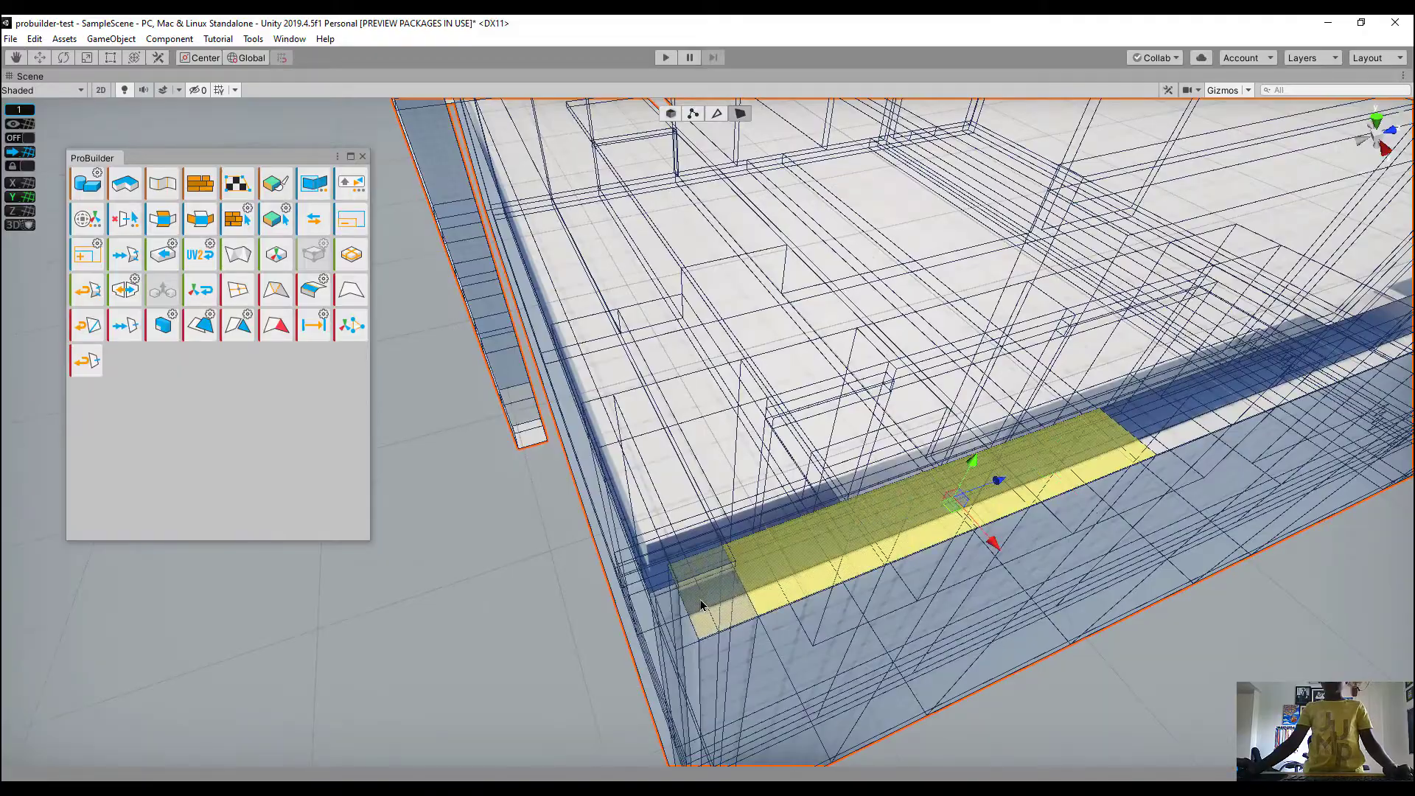
{"action": "right_click_drag", "start_coordinate": [700, 605], "coordinate": [857, 486]}
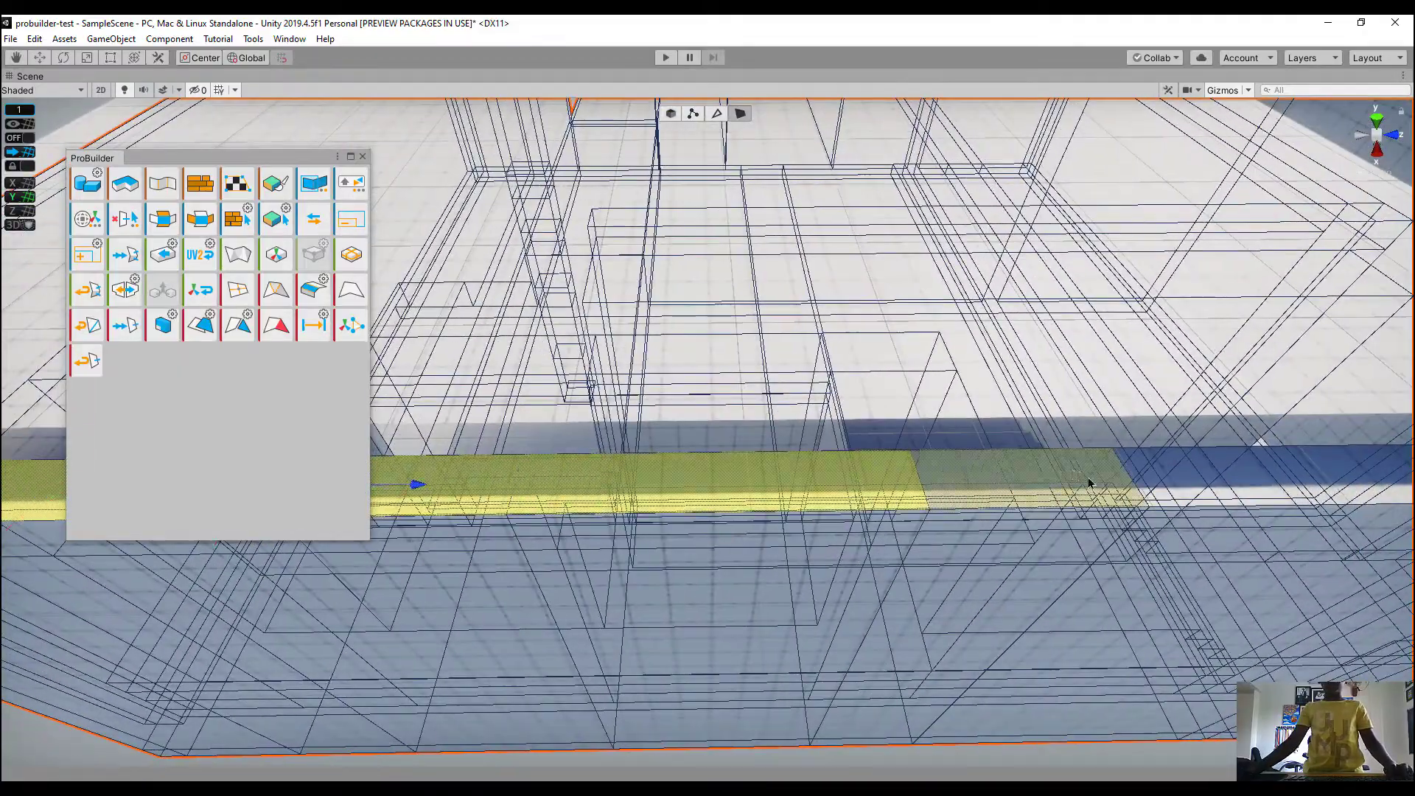
{"action": "mouse_move", "coordinate": [1089, 483]}
{"action": "right_mouse_down"}
{"action": "mouse_move", "coordinate": [1109, 451]}
{"action": "mouse_move", "coordinate": [1092, 479]}
{"action": "right_mouse_up"}
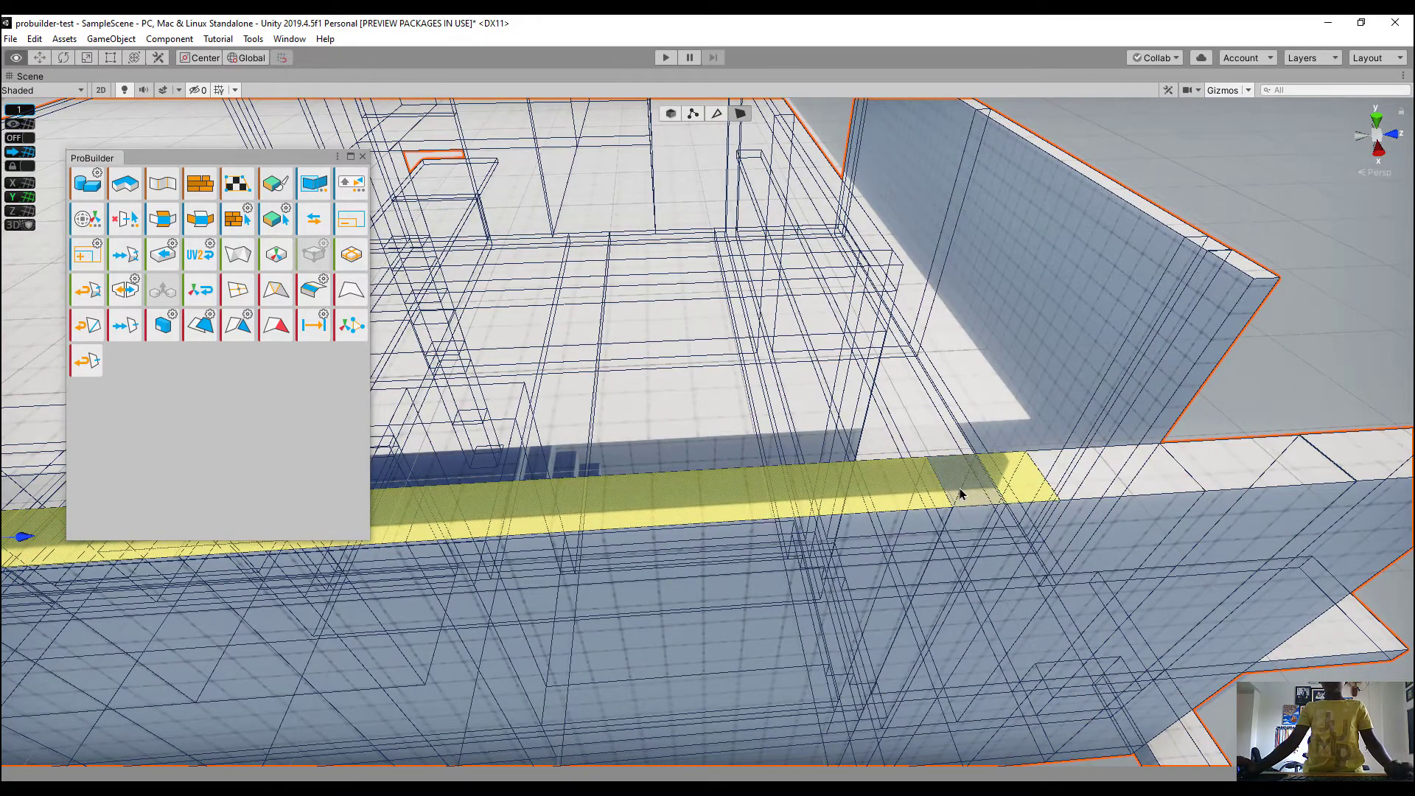
{"action": "right_click_drag", "start_coordinate": [961, 494], "coordinate": [495, 398]}
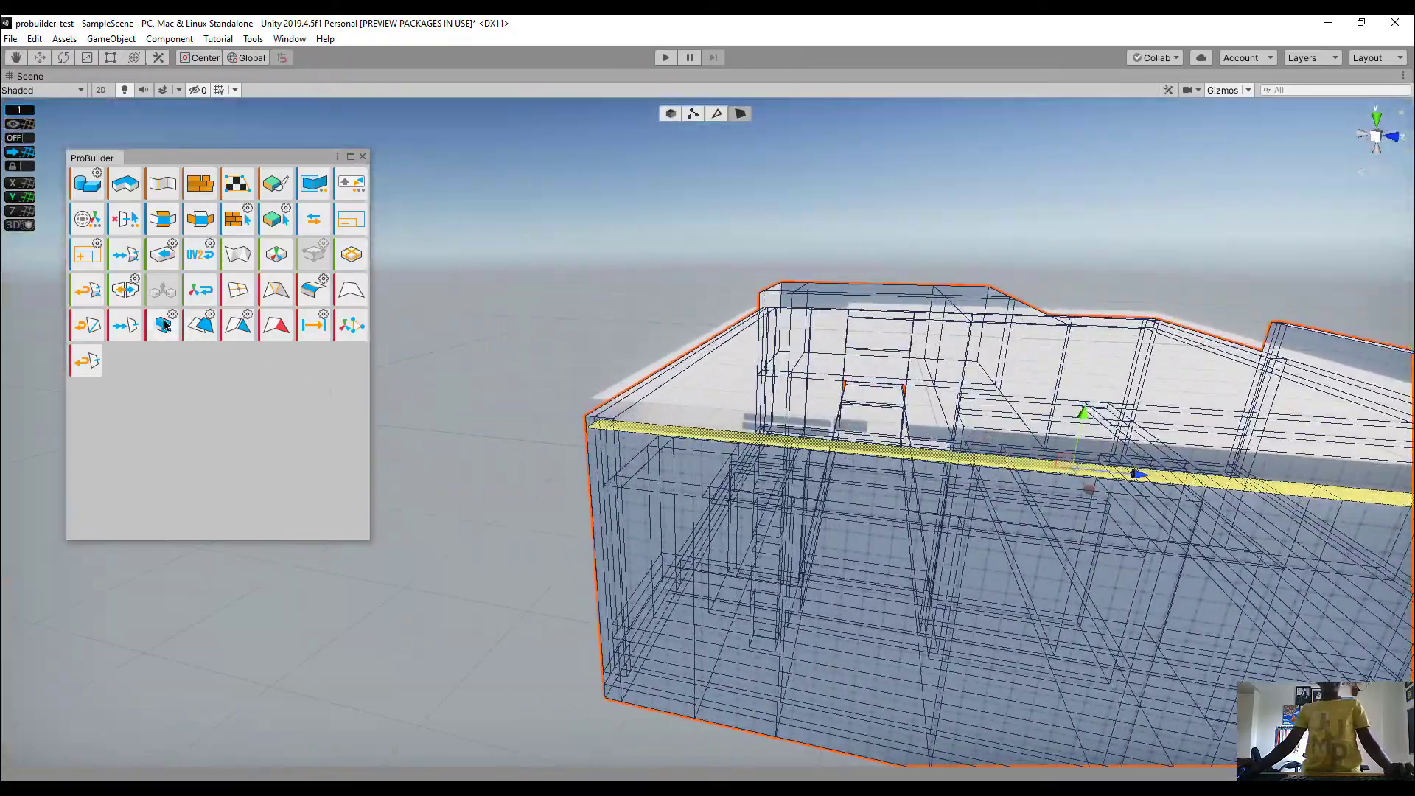
{"action": "right_click_drag", "start_coordinate": [619, 328], "coordinate": [963, 326]}
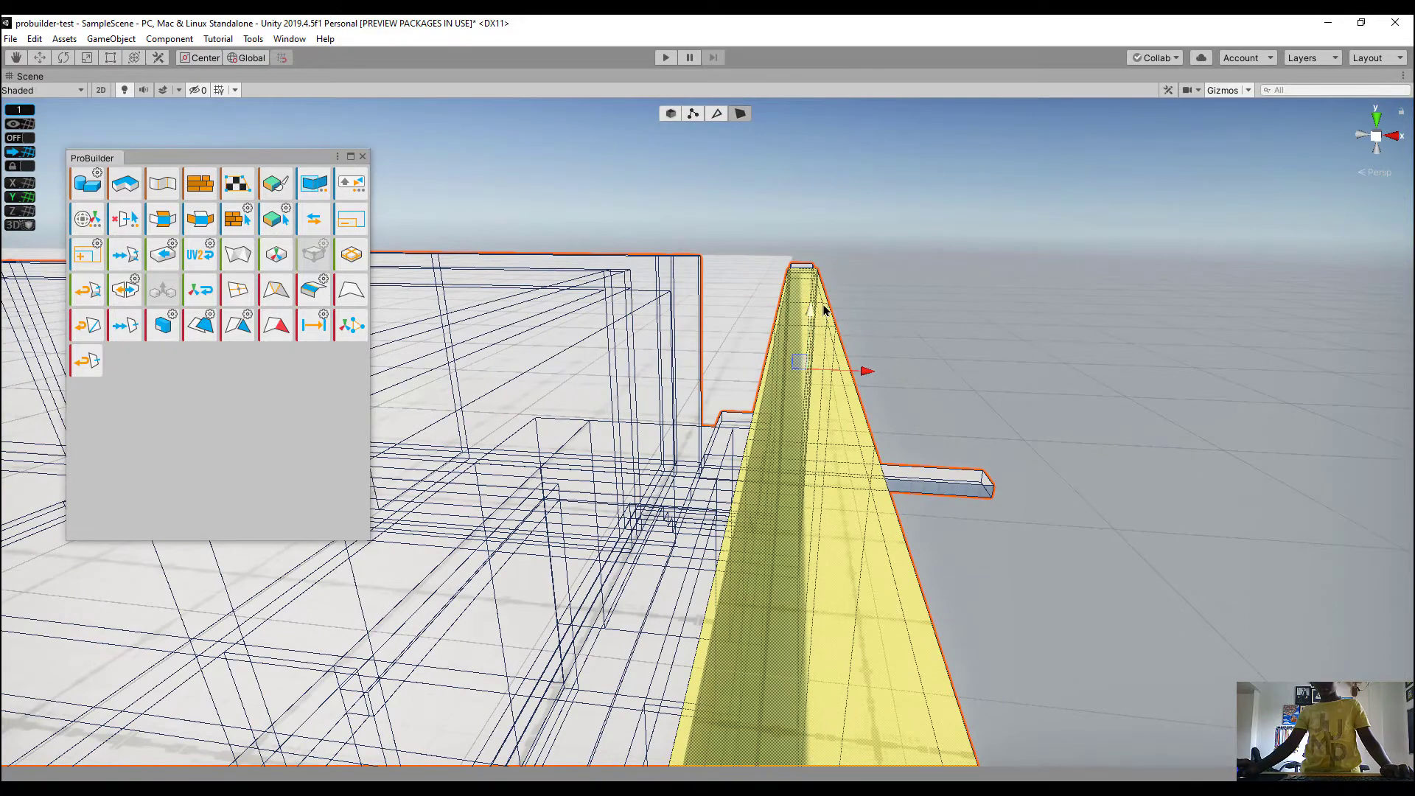
{"action": "right_click_drag", "start_coordinate": [908, 236], "coordinate": [921, 223]}
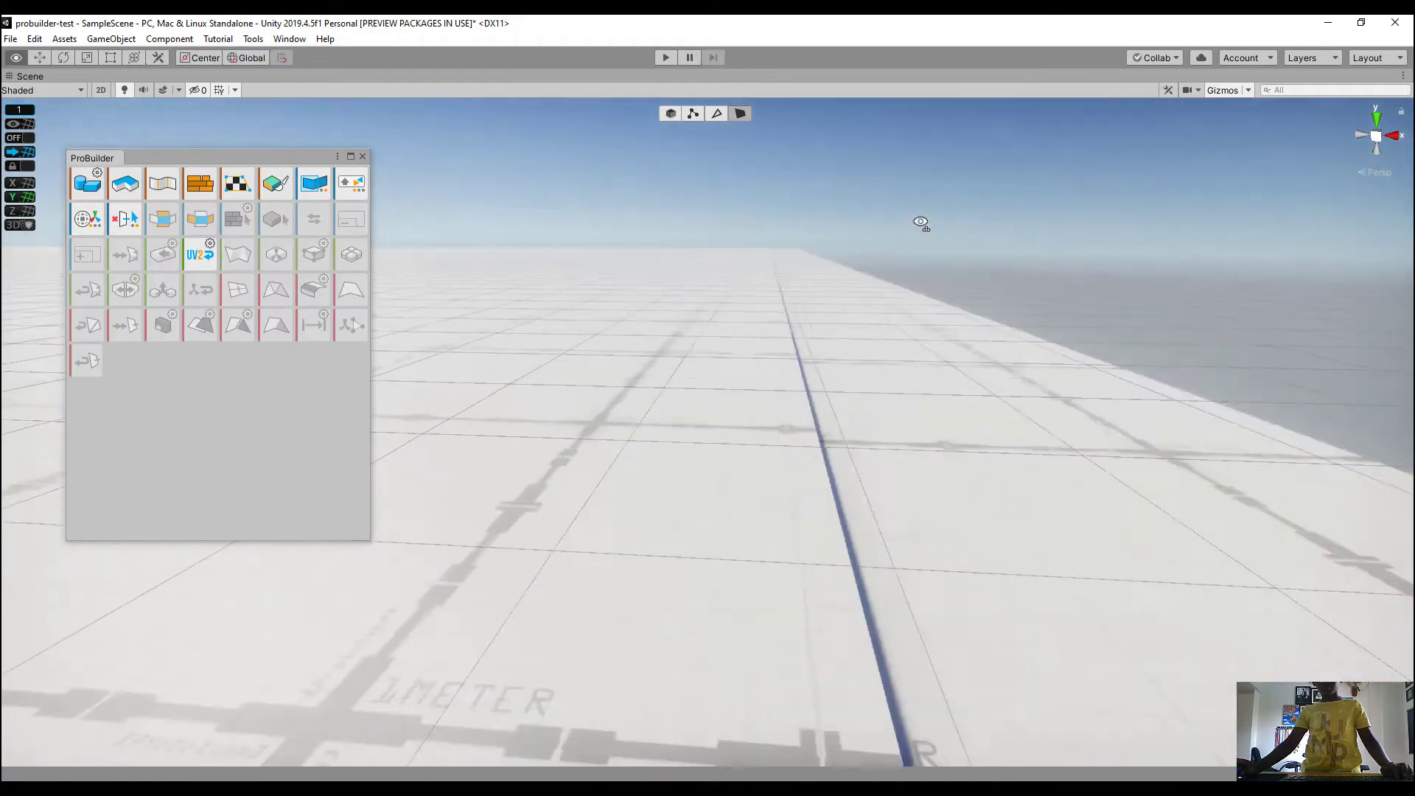
Examine the roof opening over the staircase from the stairs below and from above
{"action": "right_click_drag", "start_coordinate": [788, 245], "coordinate": [555, 174]}
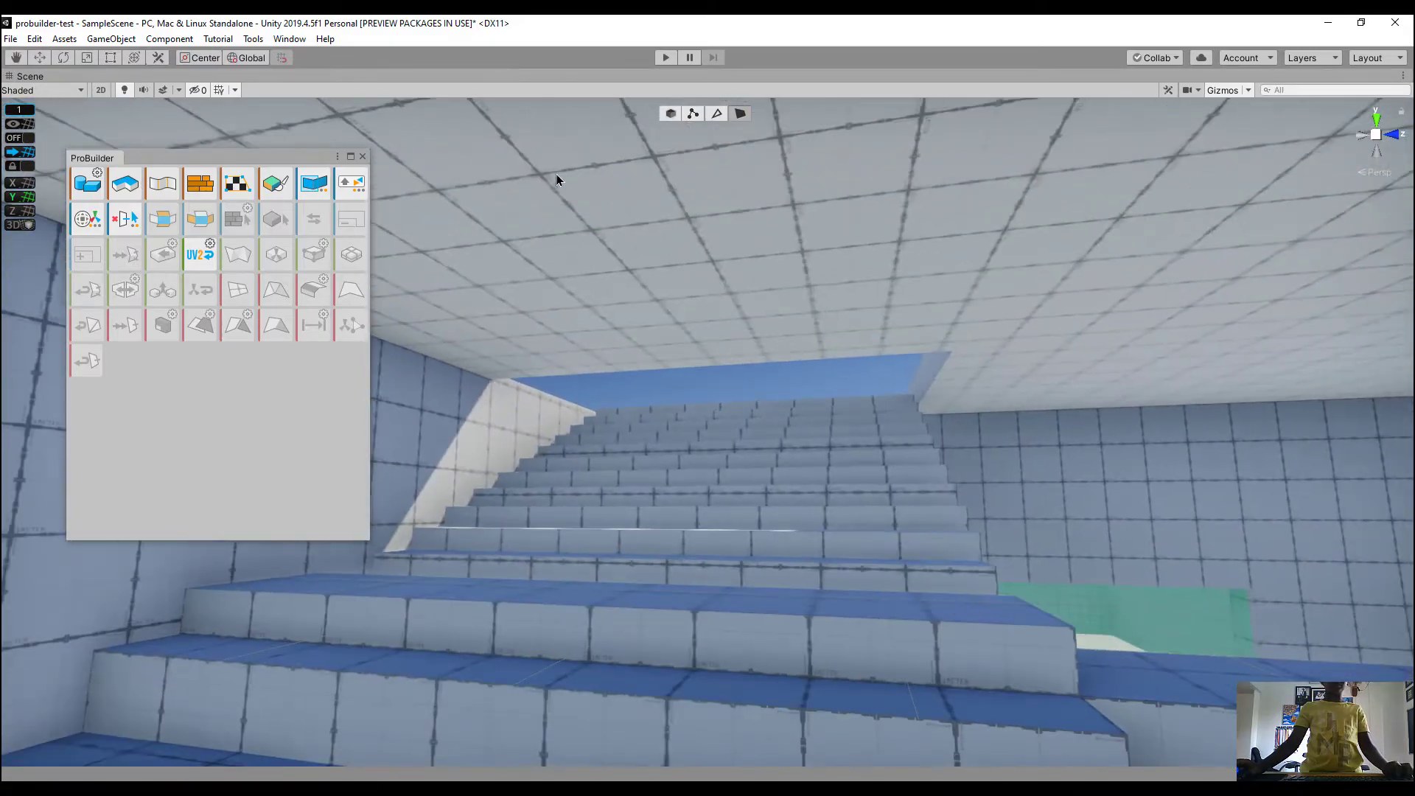
{"action": "left_click", "coordinate": [630, 253]}
{"action": "right_click_drag", "start_coordinate": [847, 262], "coordinate": [287, 499]}
{"action": "scroll", "coordinate": [917, 420], "scroll_direction": "up", "scroll_amount": 8}
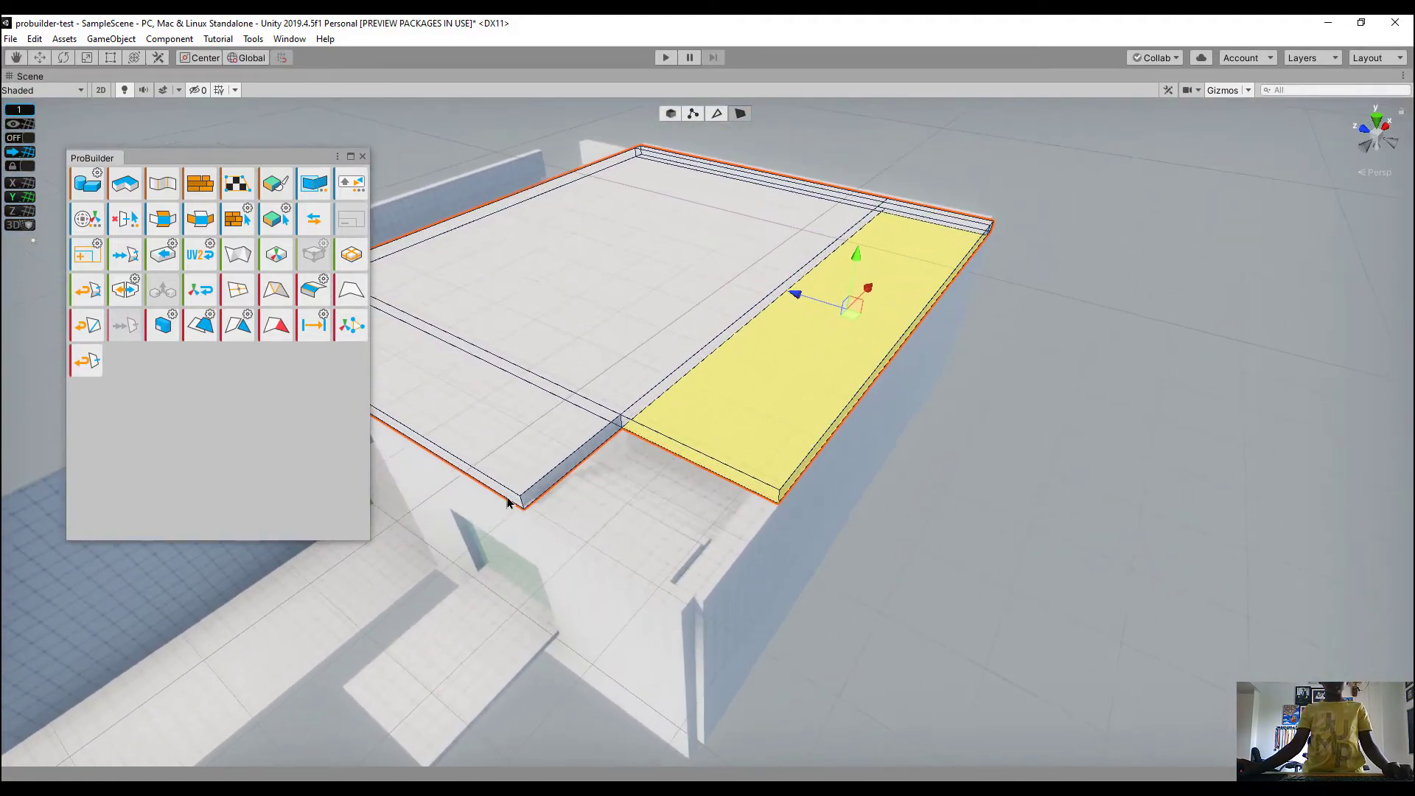
{"action": "left_click", "coordinate": [717, 468]}
{"action": "scroll", "coordinate": [789, 467], "scroll_direction": "up", "scroll_amount": 3}
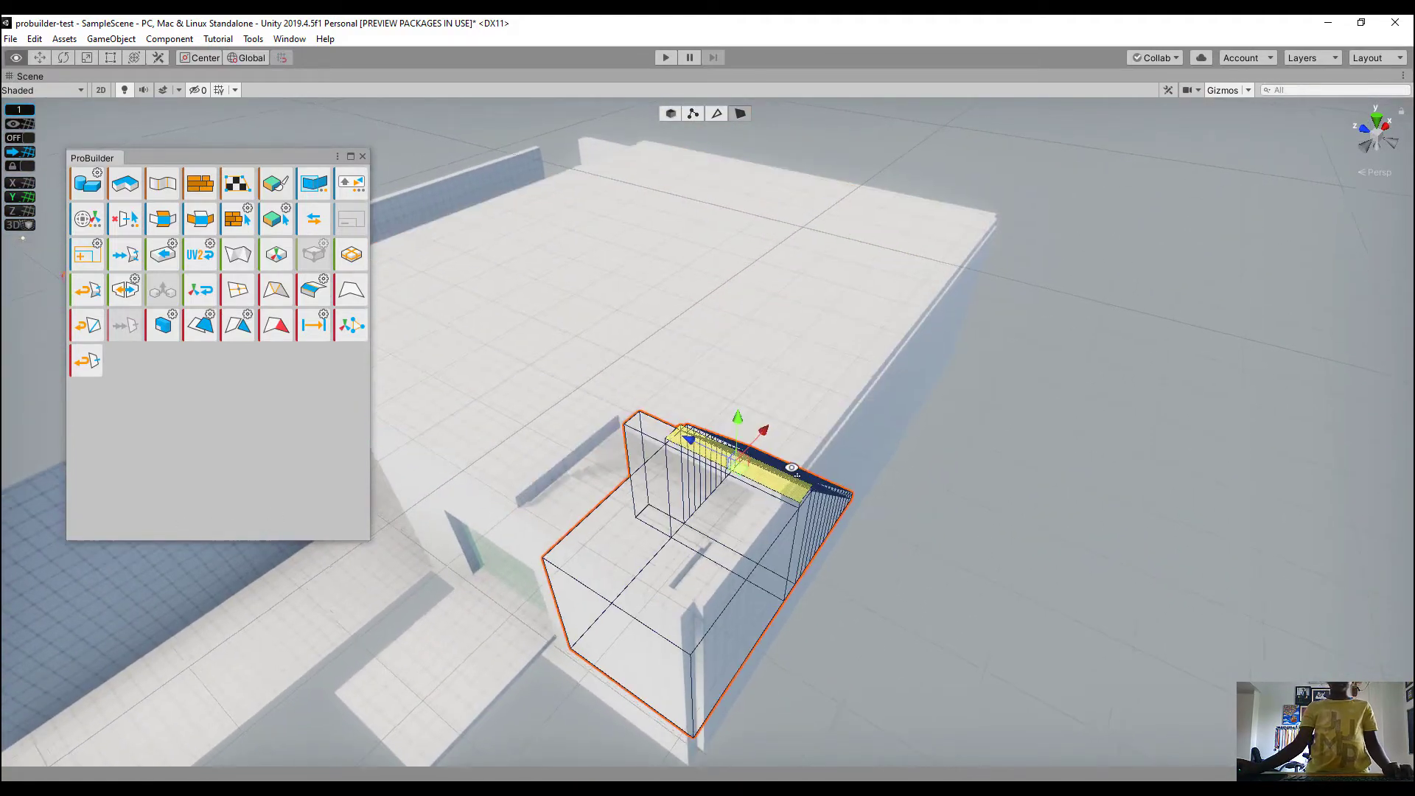
{"action": "left_click", "coordinate": [844, 496]}
{"action": "scroll", "coordinate": [908, 471], "scroll_direction": "up", "scroll_amount": 6}
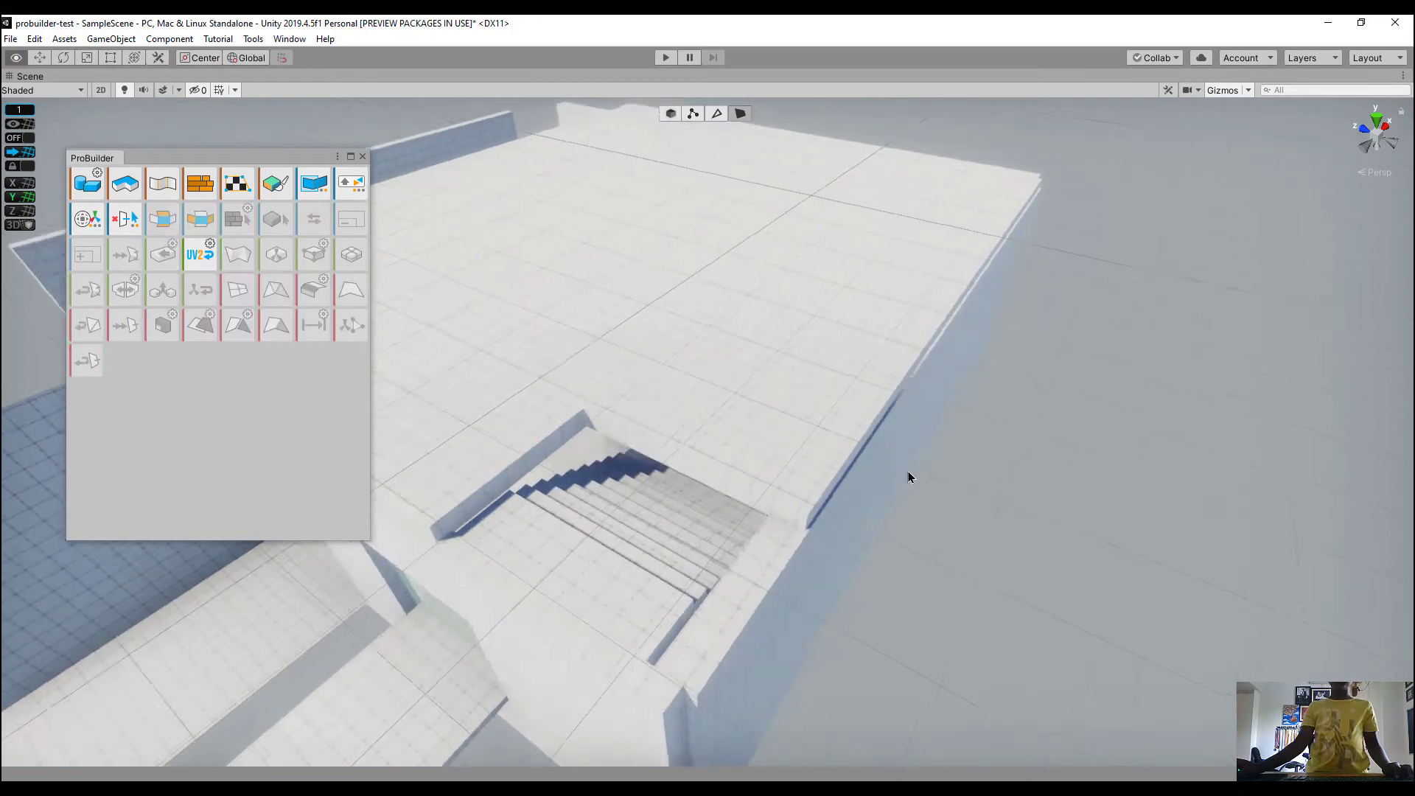
Try to move the slab's end face above the staircase back along the strip, and undo the move
{"action": "left_click", "coordinate": [748, 522]}
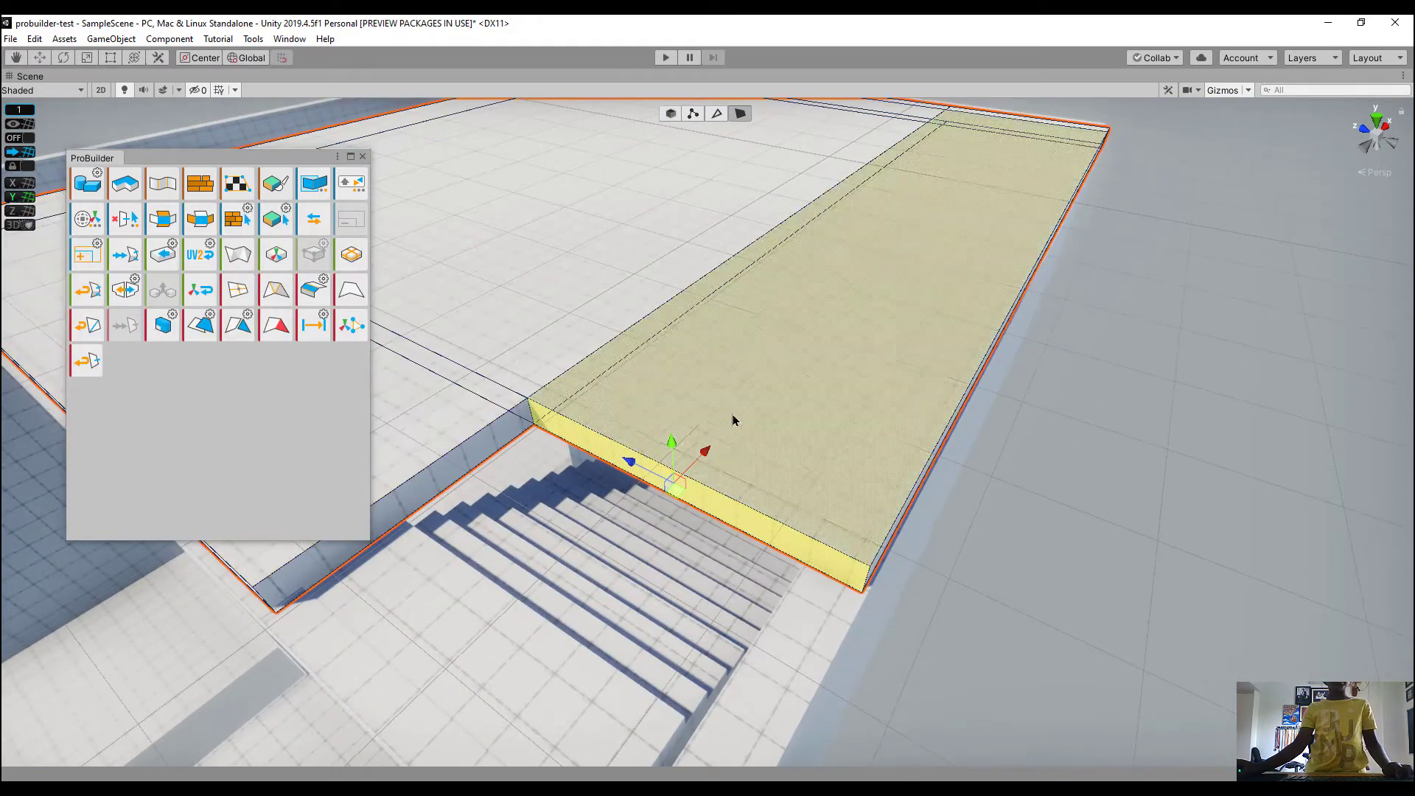
{"action": "left_click_drag", "start_coordinate": [708, 455], "coordinate": [1114, 319]}
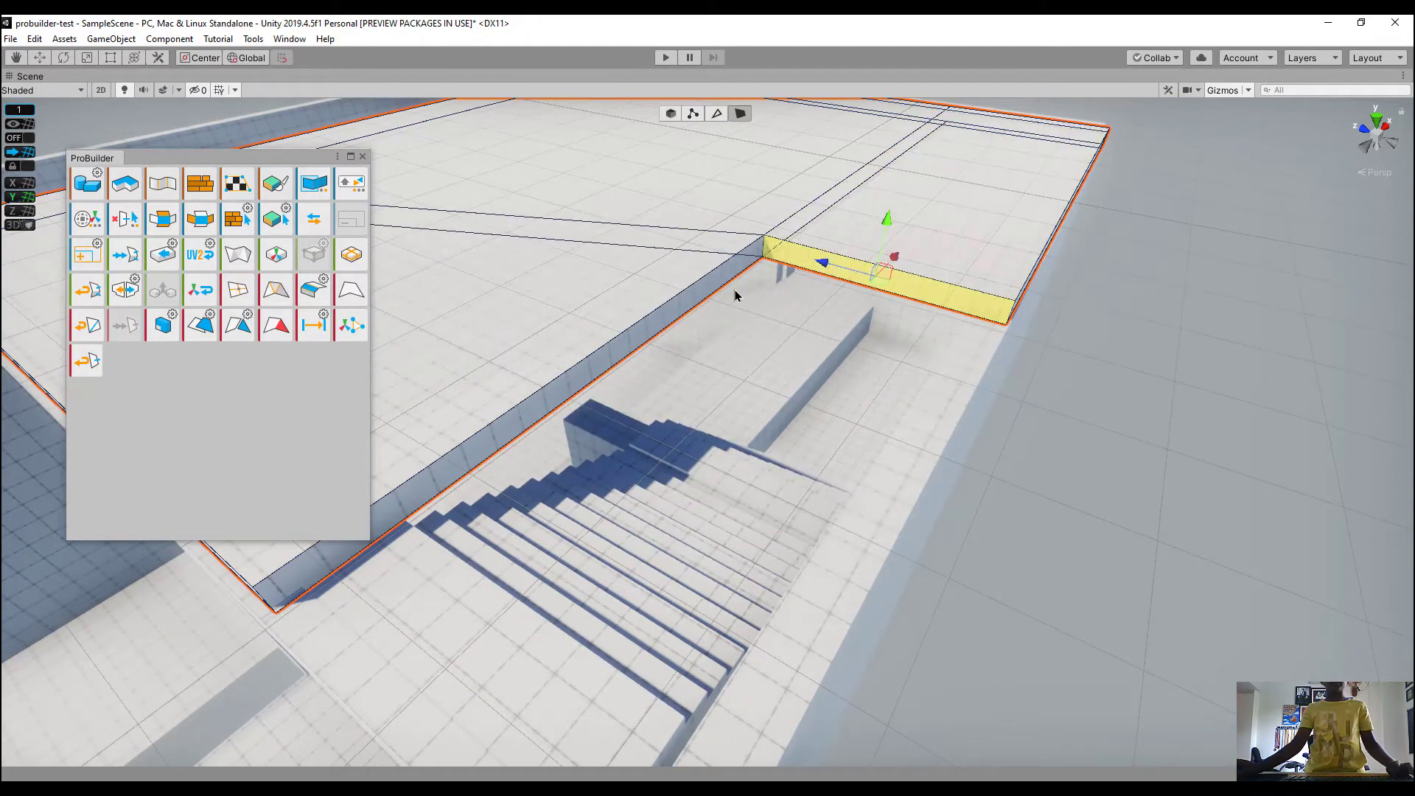
{"action": "key", "text": "ctrl+z"}
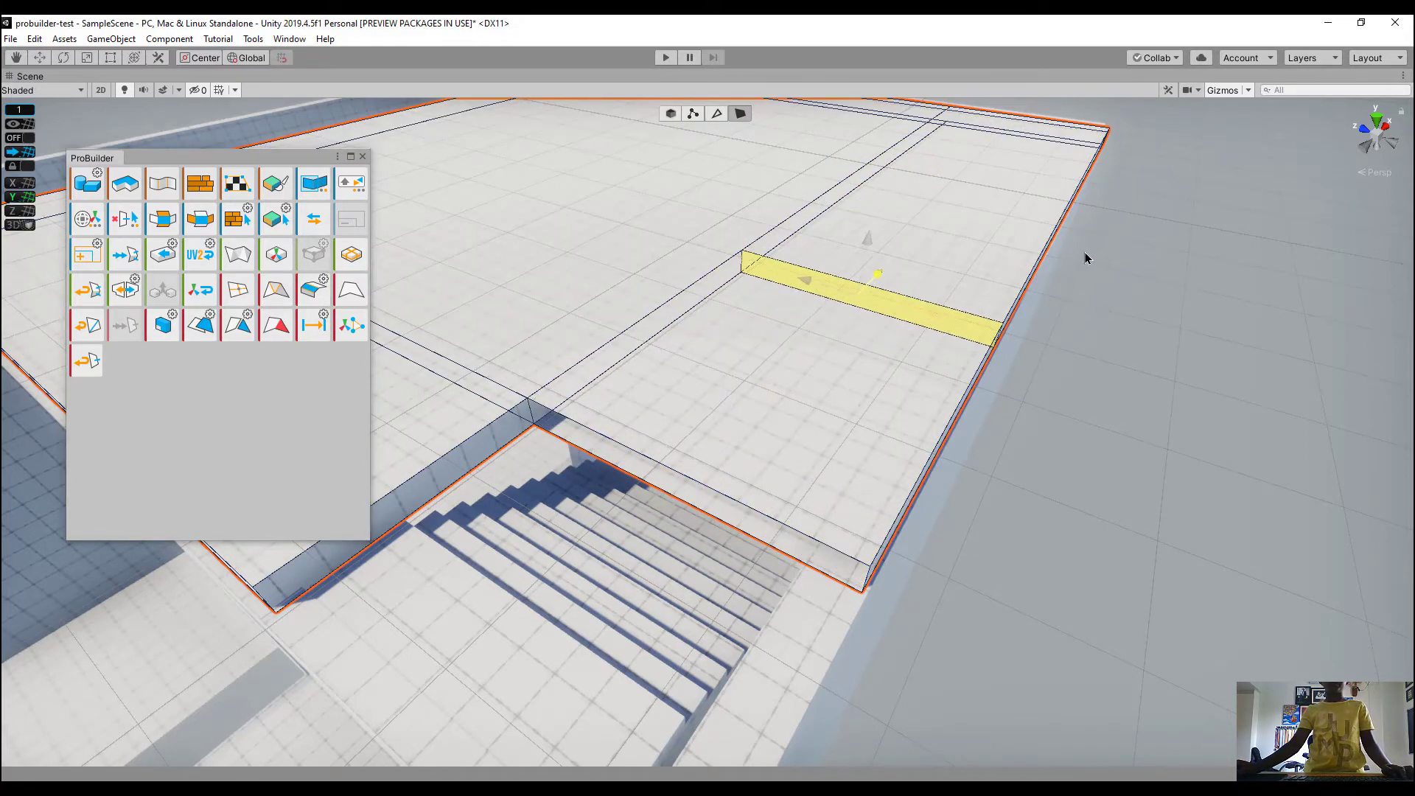
Delete the slab's end face at the edge of the opening above the staircase
{"action": "left_click", "coordinate": [732, 395]}
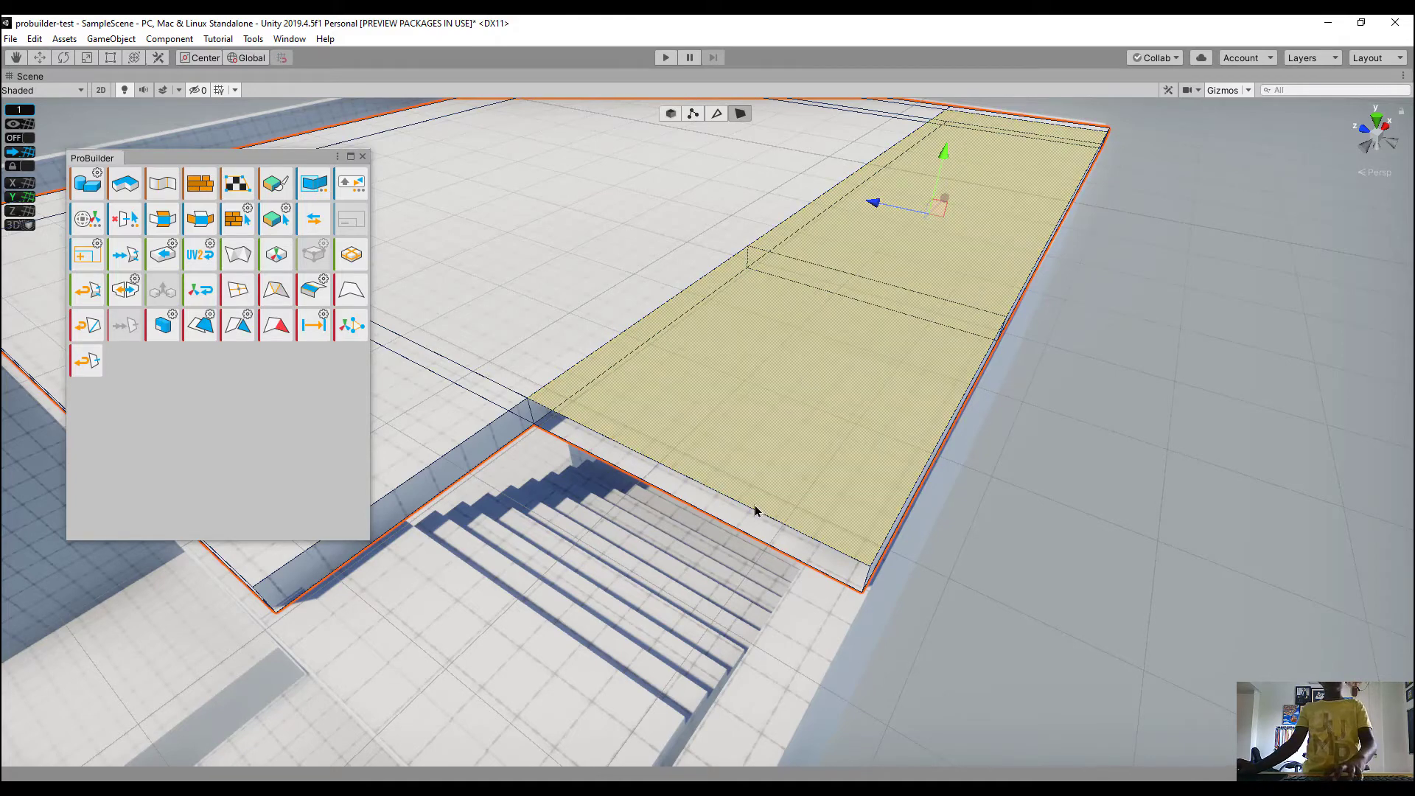
{"action": "left_click", "coordinate": [761, 533]}
{"action": "key", "text": "BackSpace"}
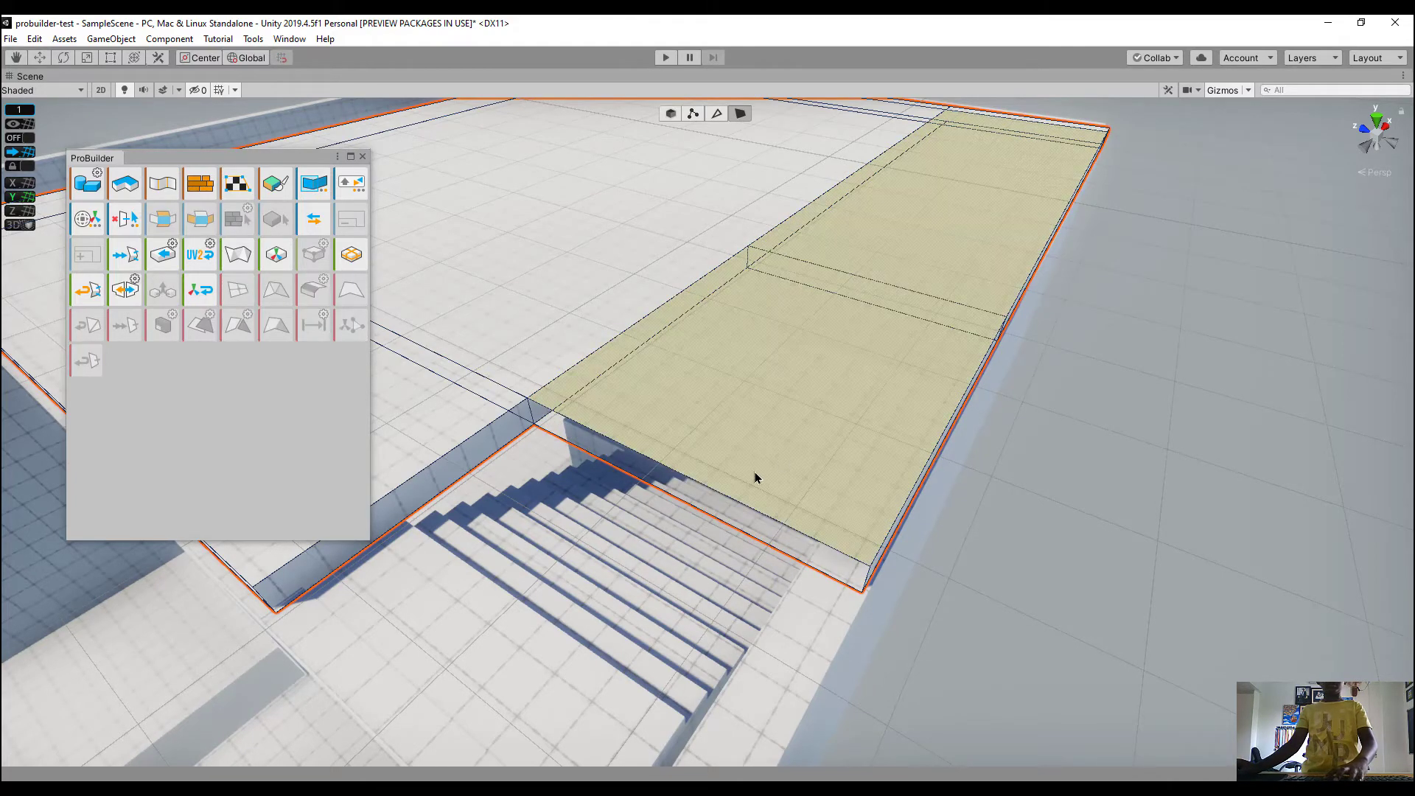
Insert an edge loop across the whole slab and slide it in line with the inner end face over the stairs
{"action": "right_click_drag", "start_coordinate": [755, 473], "coordinate": [793, 411]}
{"action": "key", "text": "a"}
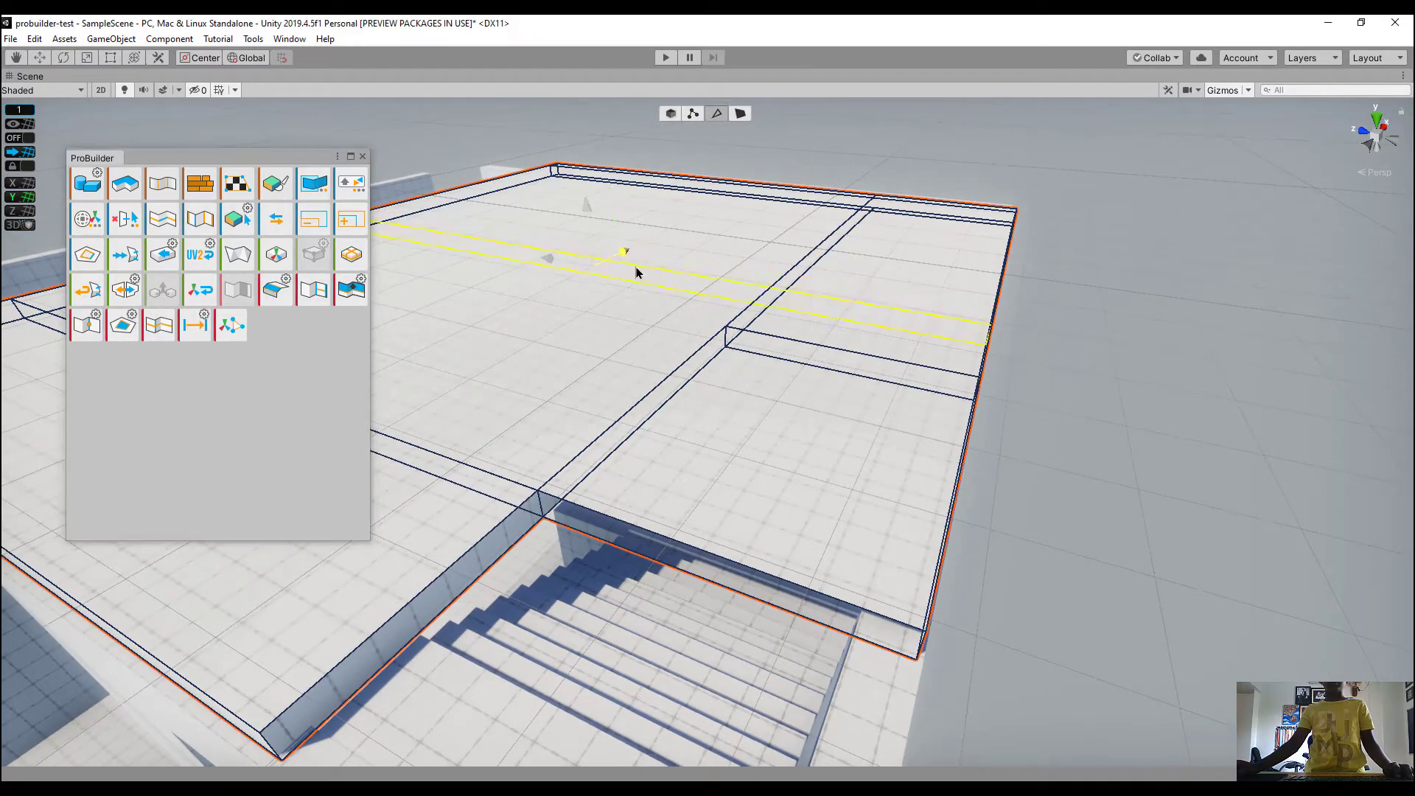
{"action": "left_click_drag", "start_coordinate": [612, 308], "coordinate": [607, 315]}
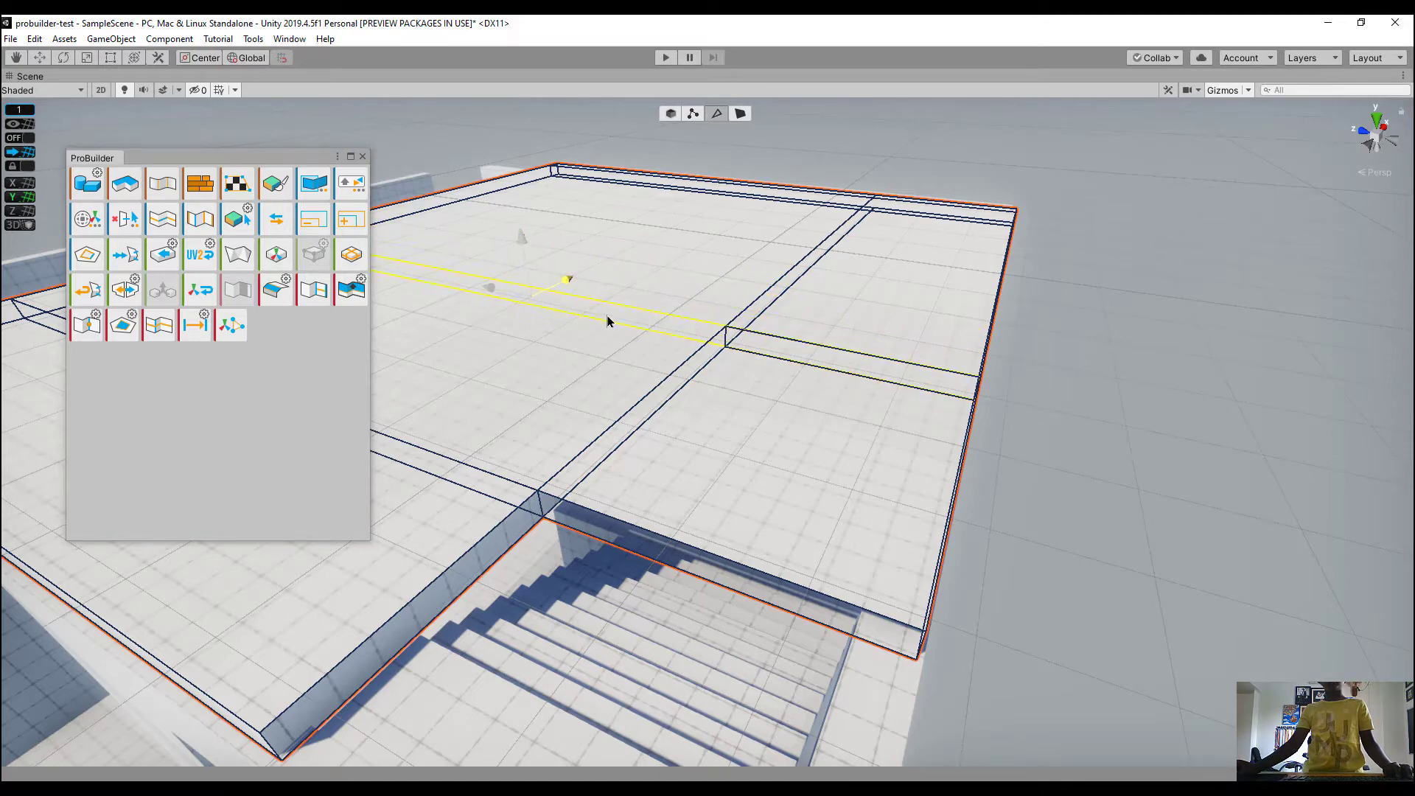
{"action": "left_click", "coordinate": [731, 248]}
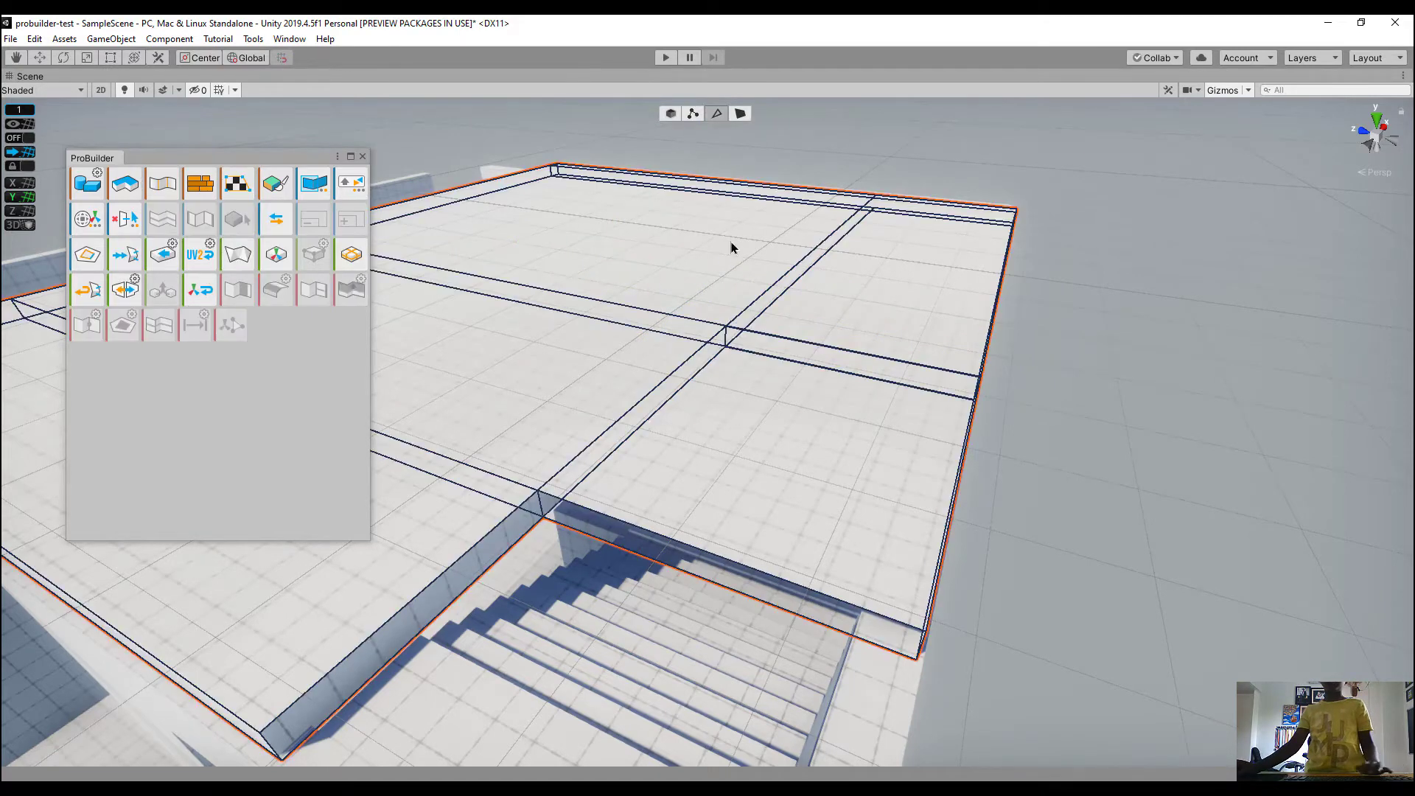
Delete the slab section's faces between the new edge loop and the stairwell to enlarge the opening over the staircase
{"action": "left_click", "coordinate": [693, 526]}
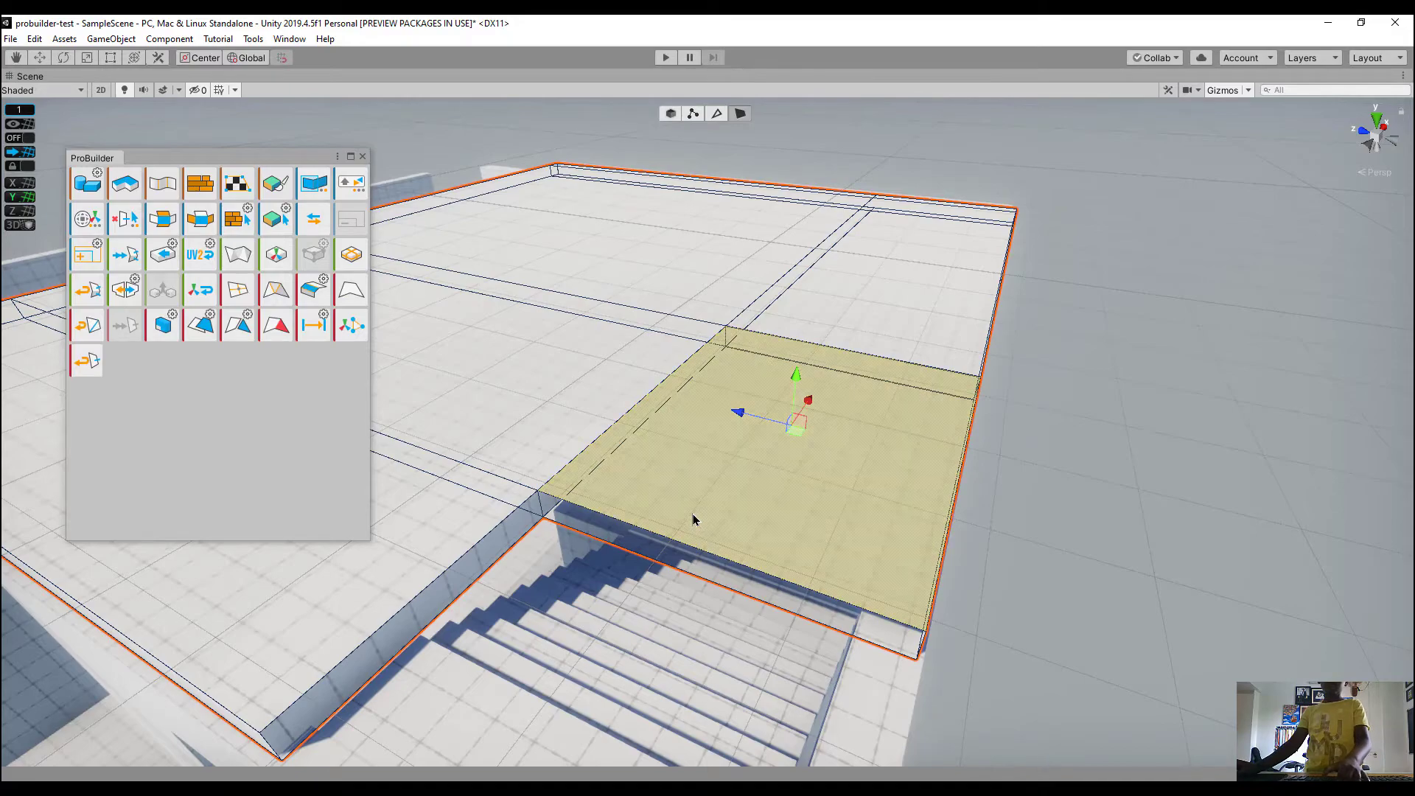
{"action": "key", "text": "BackSpace"}
{"action": "right_click_drag", "start_coordinate": [728, 505], "coordinate": [1226, 307]}
{"action": "left_click", "coordinate": [733, 259]}
{"action": "key", "text": "BackSpace"}
{"action": "left_click", "coordinate": [649, 422]}
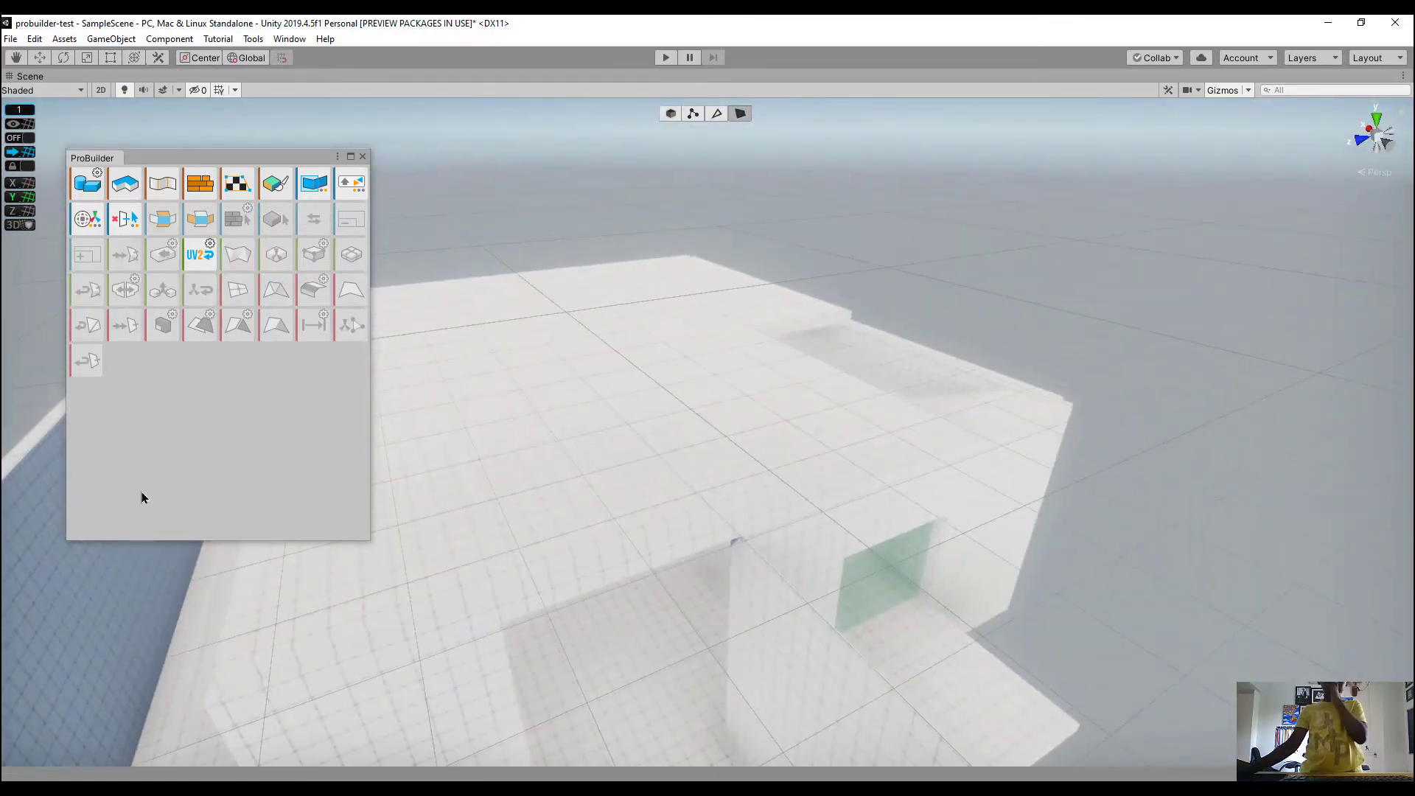
{"action": "right_click_drag", "start_coordinate": [683, 479], "coordinate": [740, 435]}
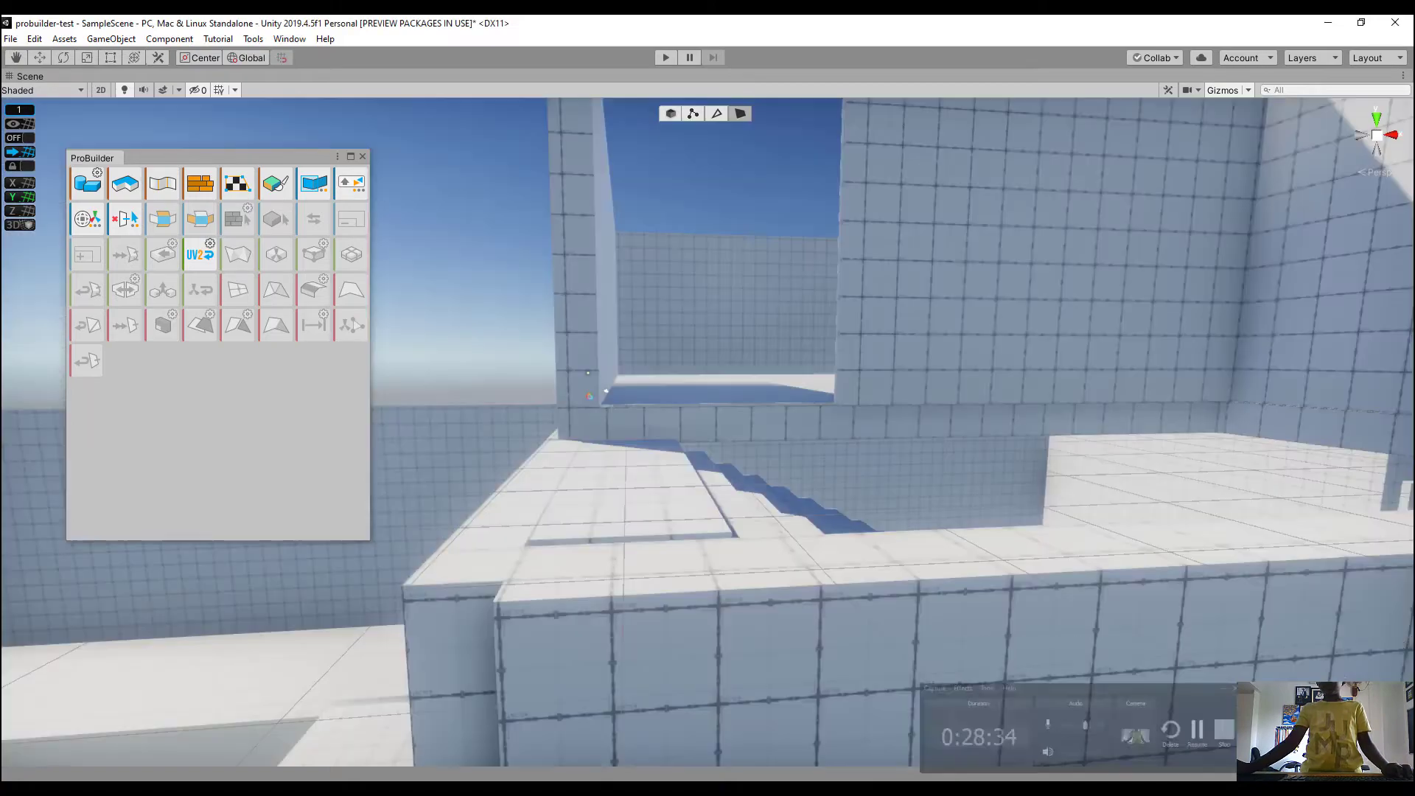
Insert two edge loops across the dividing wall of the large upper room and delete the wall face between them
{"action": "right_click_drag", "start_coordinate": [1026, 405], "coordinate": [721, 121]}
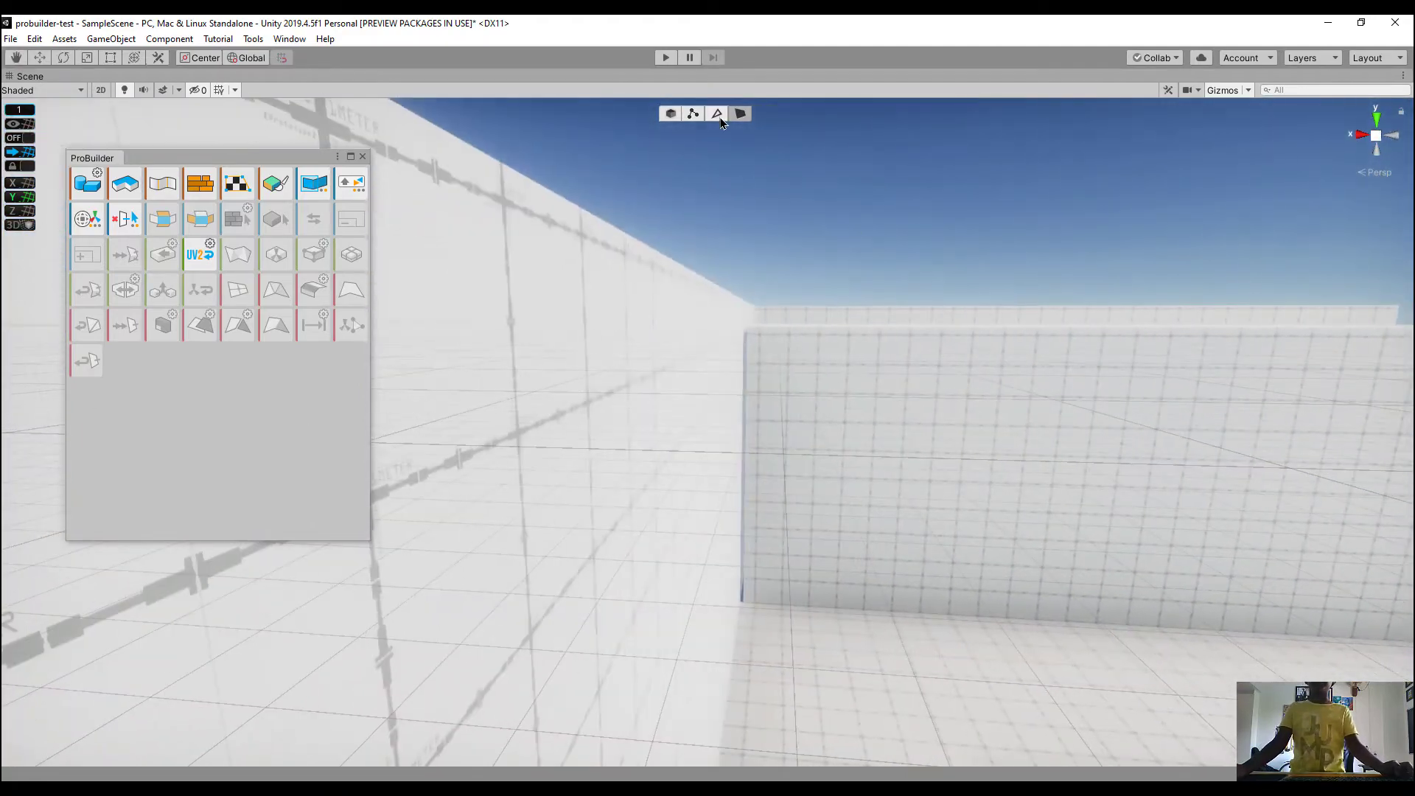
{"action": "left_click", "coordinate": [1033, 347]}
{"action": "scroll", "coordinate": [1051, 344], "scroll_direction": "down", "scroll_amount": 5}
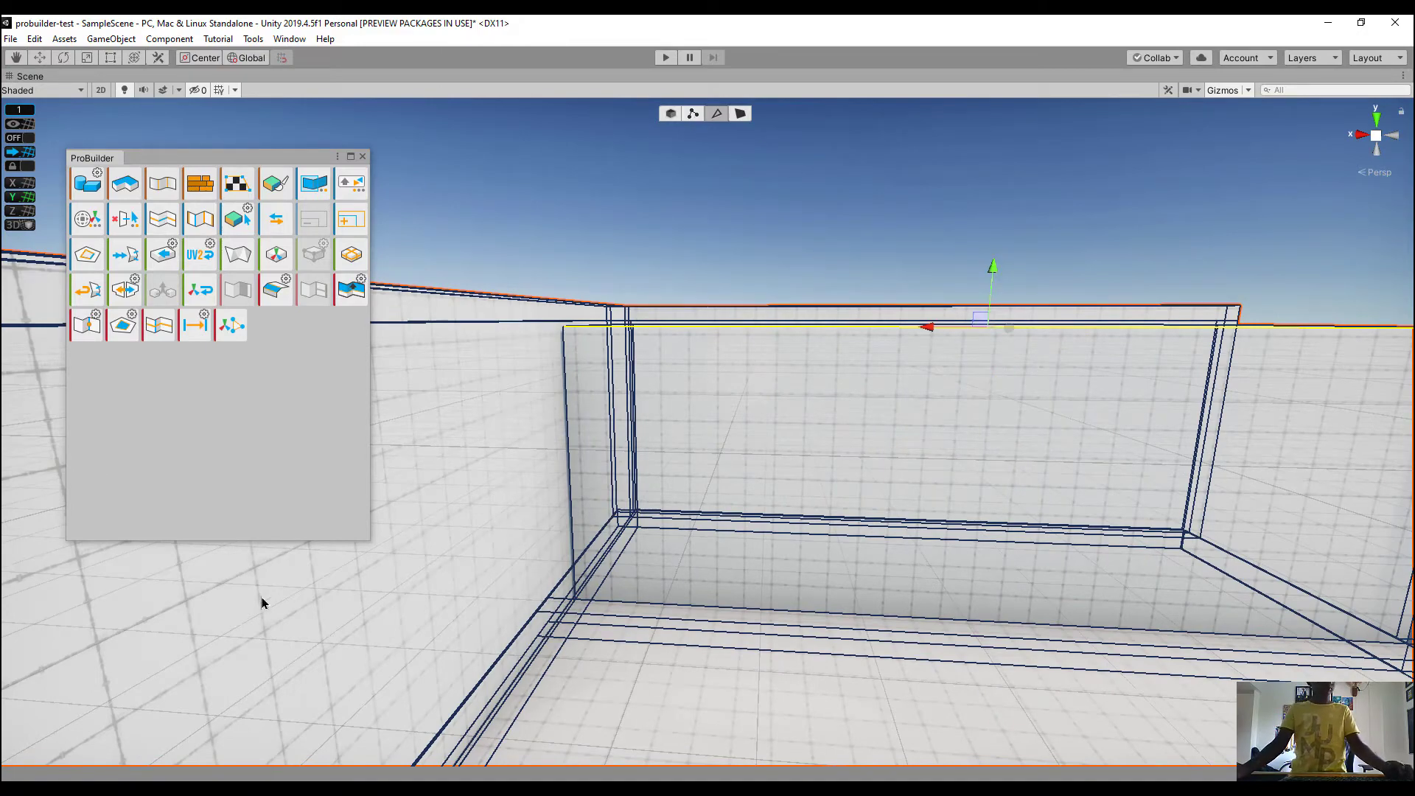
{"action": "scroll", "coordinate": [975, 520], "scroll_direction": "down", "scroll_amount": 5}
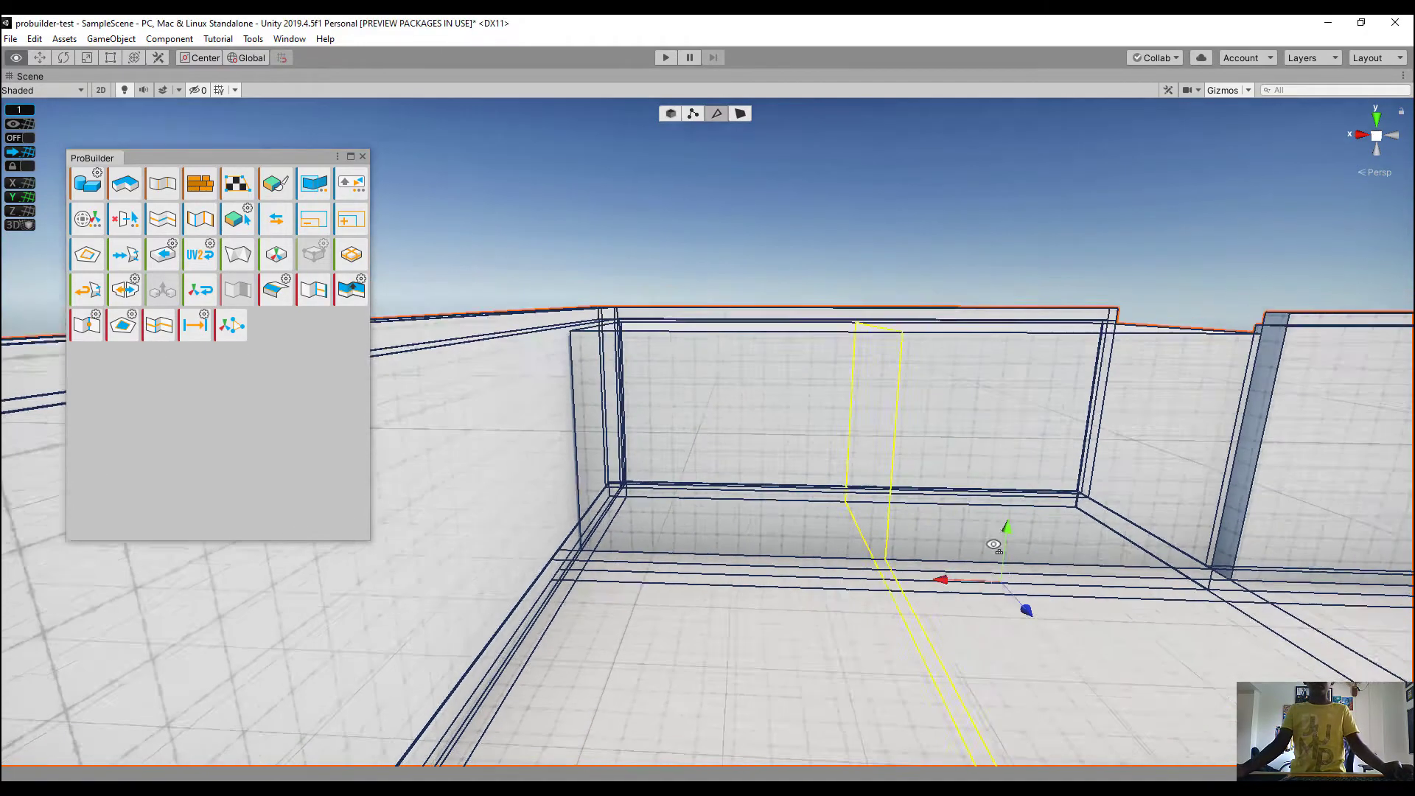
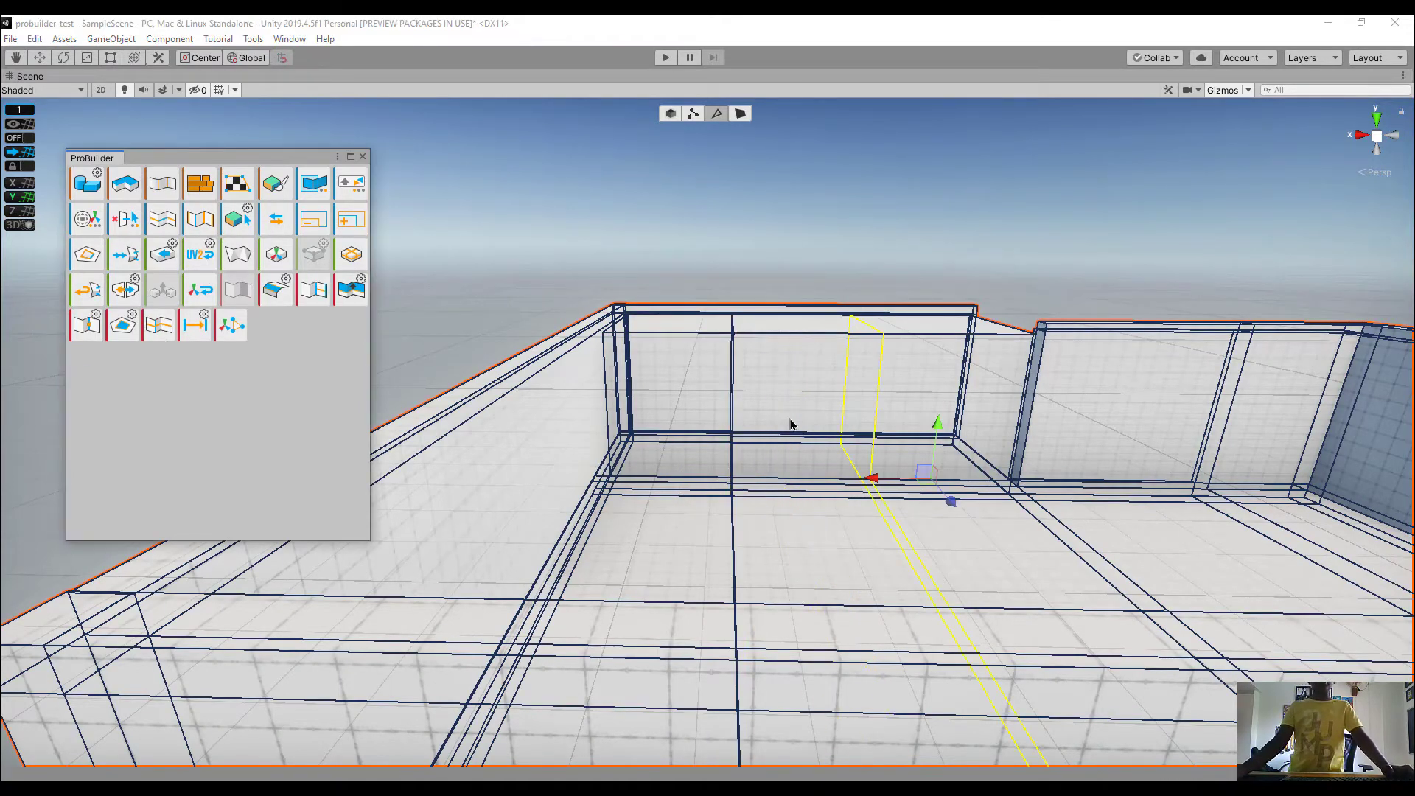
{"action": "left_click", "coordinate": [739, 113]}
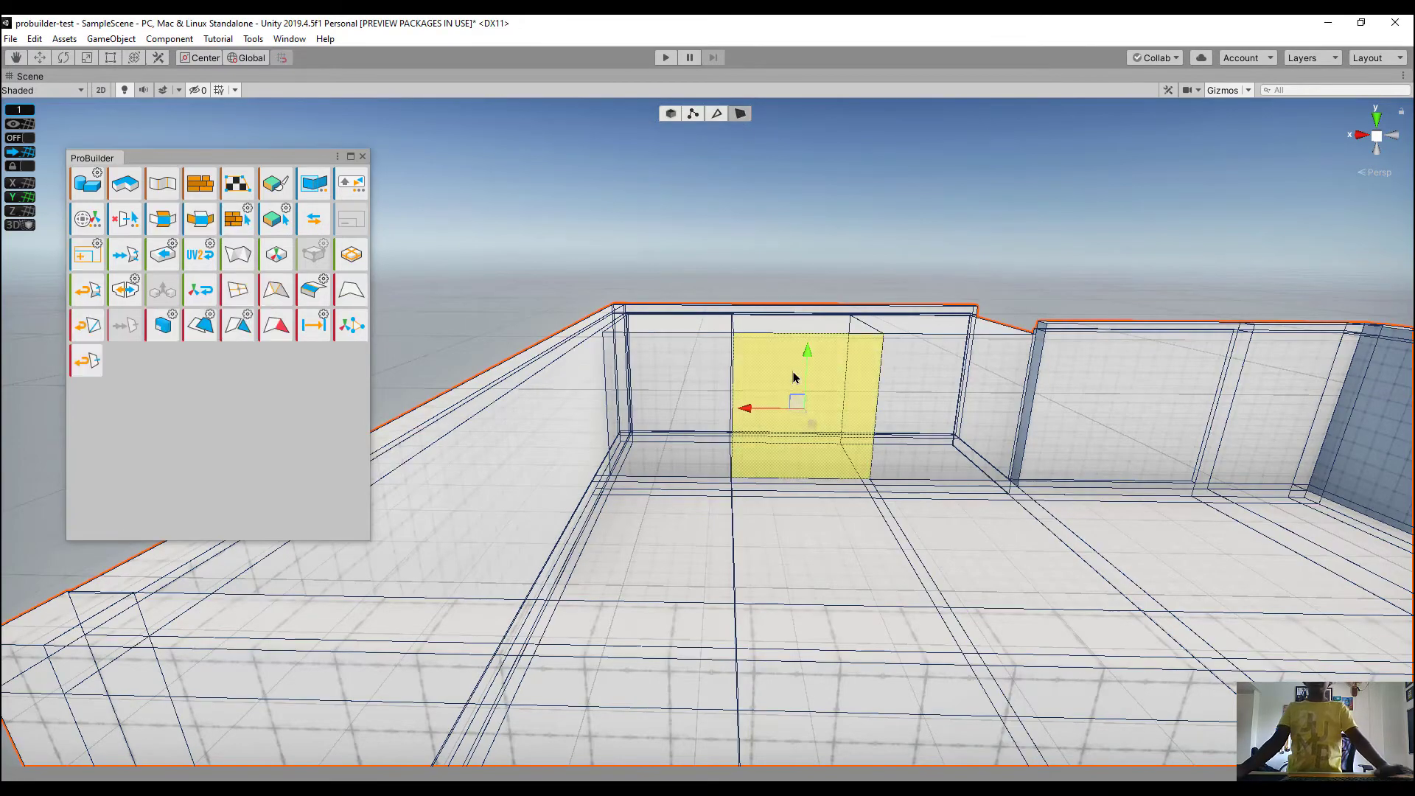
{"action": "key", "text": "BackSpace"}
Extrude the slab's narrow side face beside the stairwell opening outward as far as the outer wall
{"action": "right_click_drag", "start_coordinate": [828, 387], "coordinate": [905, 465]}
{"action": "key", "text": "w"}
{"action": "key", "text": "w"}
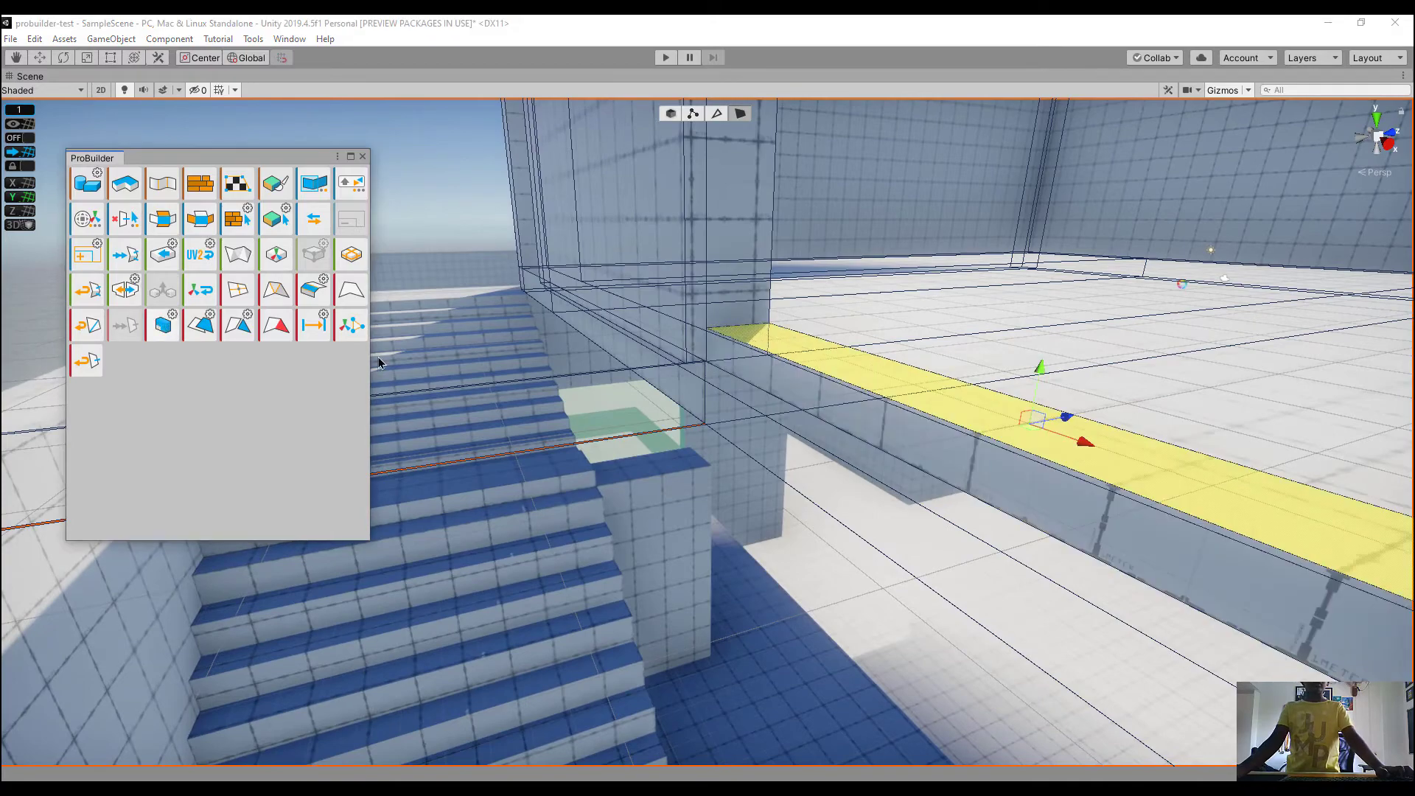
{"action": "right_click_drag", "start_coordinate": [379, 363], "coordinate": [990, 389]}
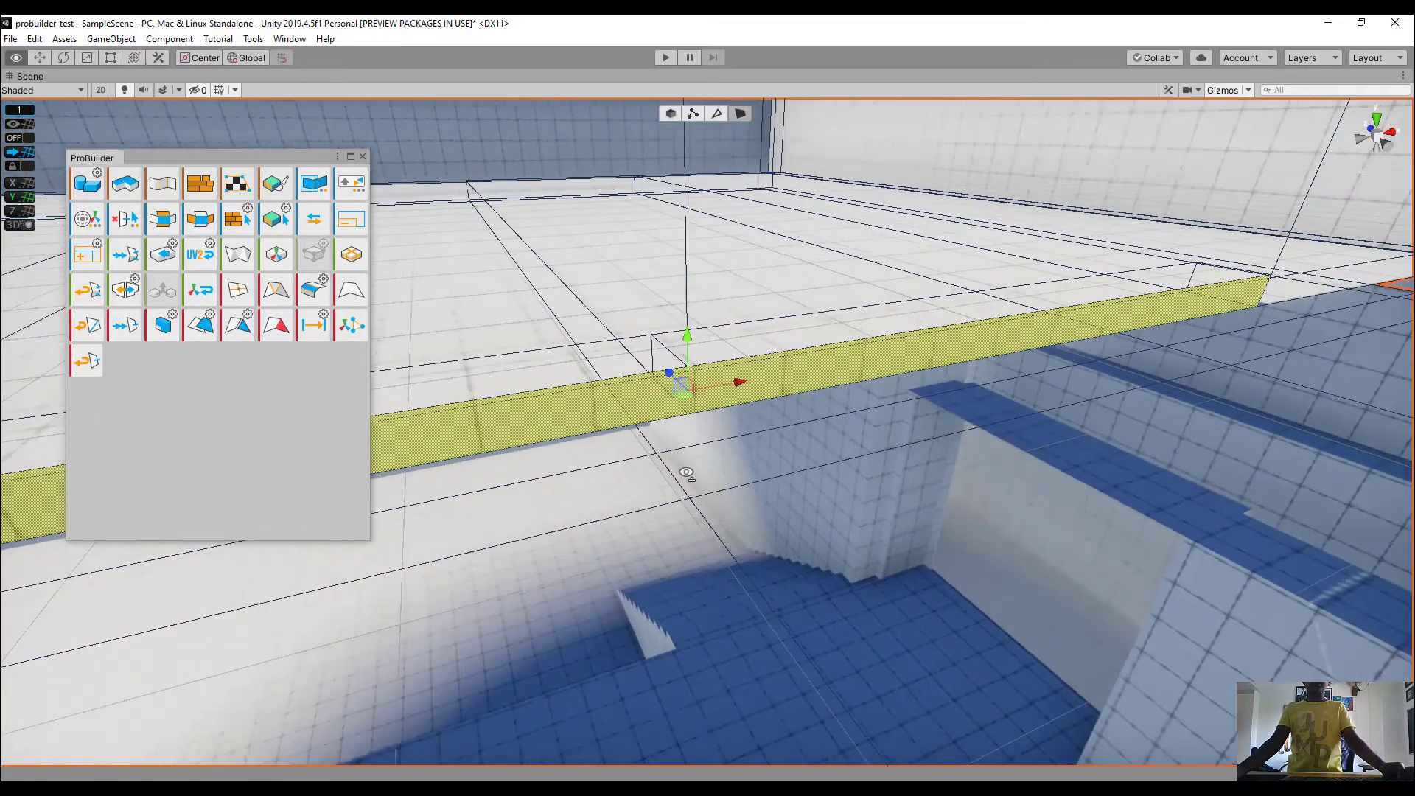
{"action": "right_click_drag", "start_coordinate": [686, 474], "coordinate": [206, 429]}
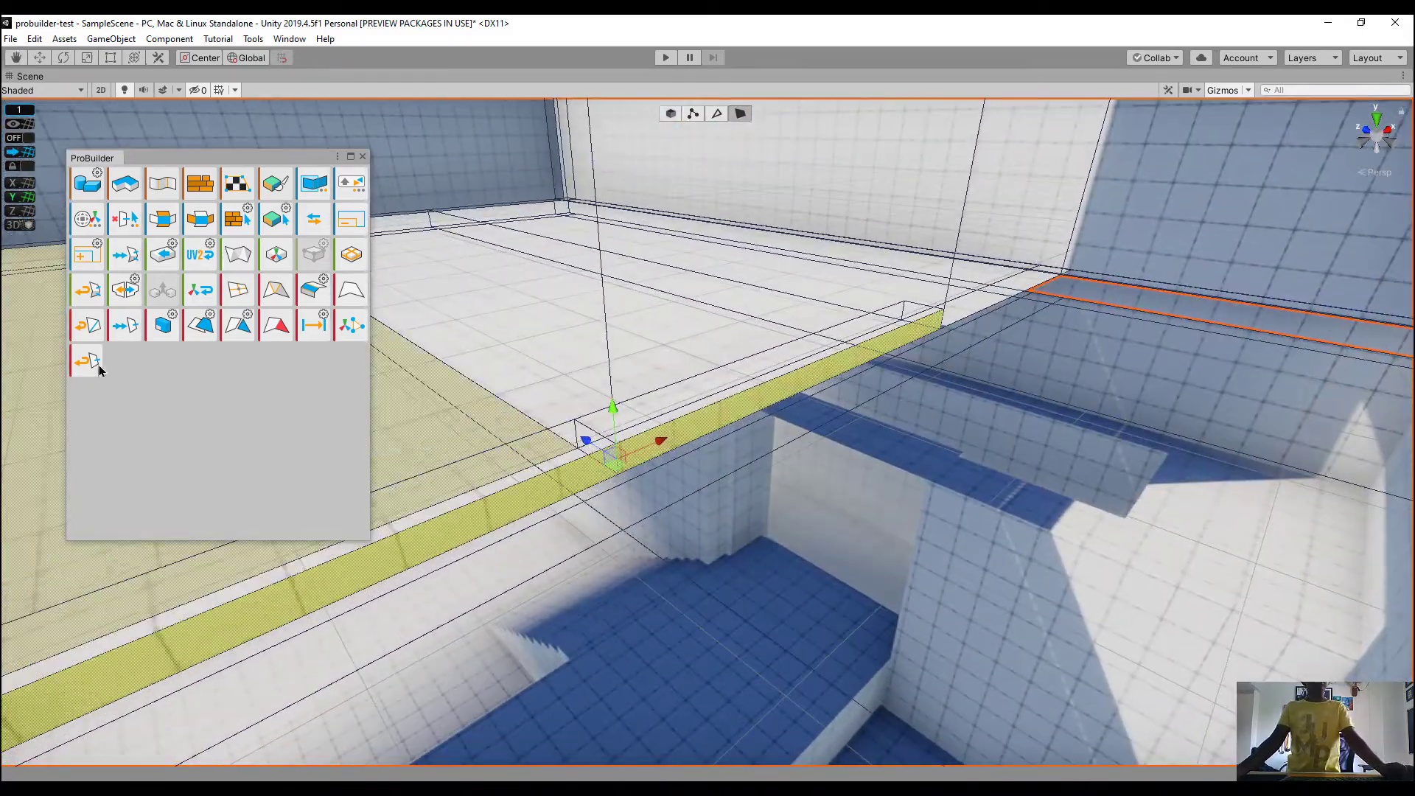
{"action": "right_click_drag", "start_coordinate": [767, 389], "coordinate": [815, 423]}
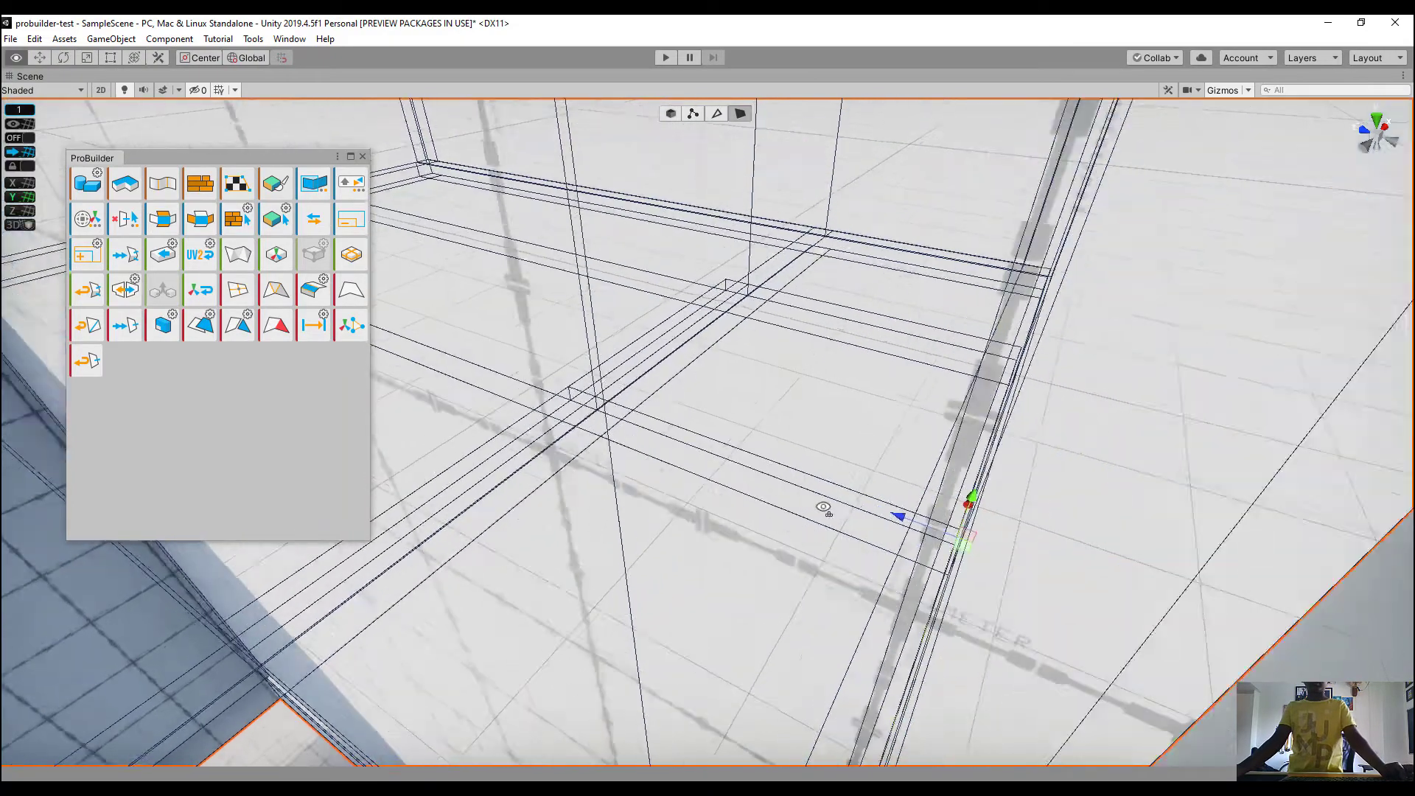
{"action": "right_click_drag", "start_coordinate": [824, 507], "coordinate": [494, 506]}
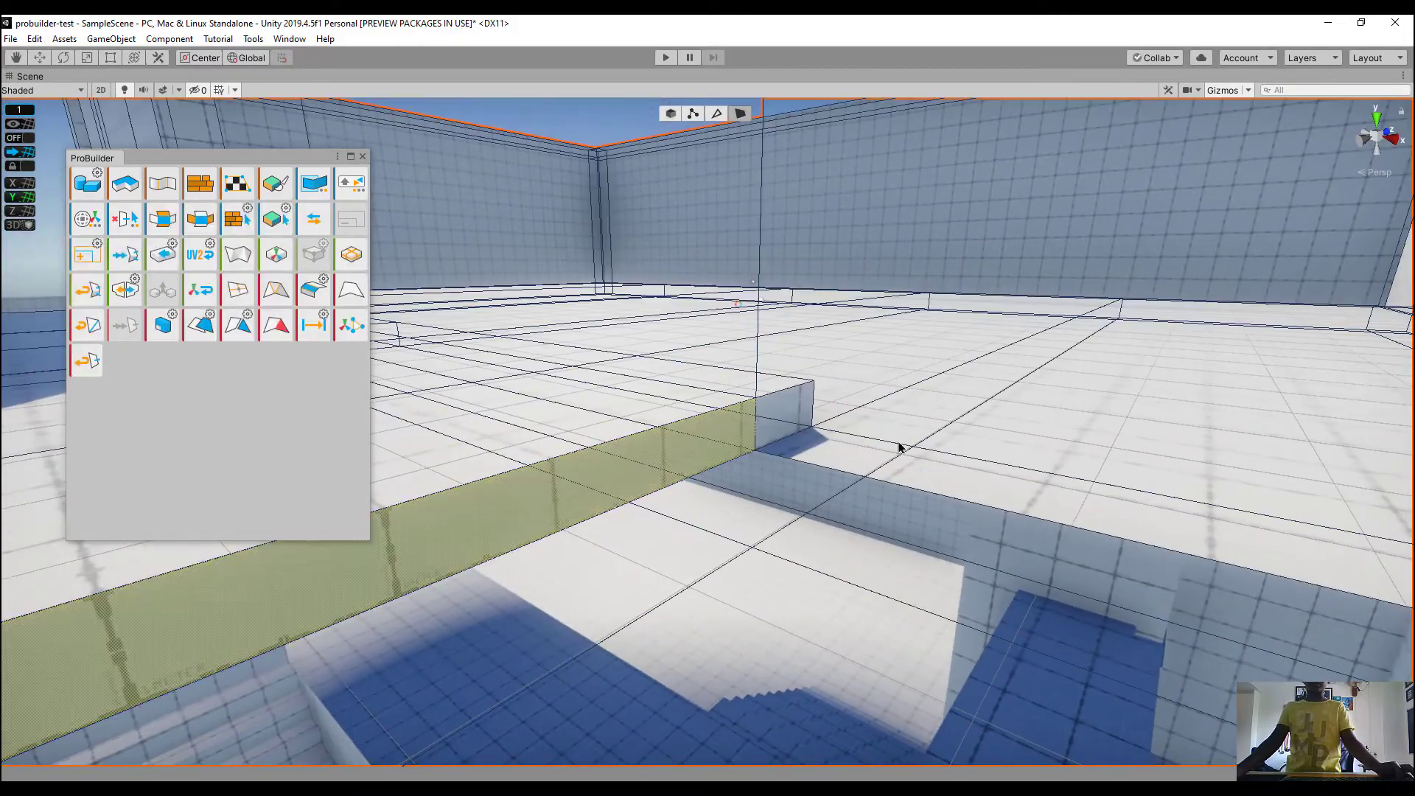
{"action": "right_click_drag", "start_coordinate": [899, 448], "coordinate": [706, 463]}
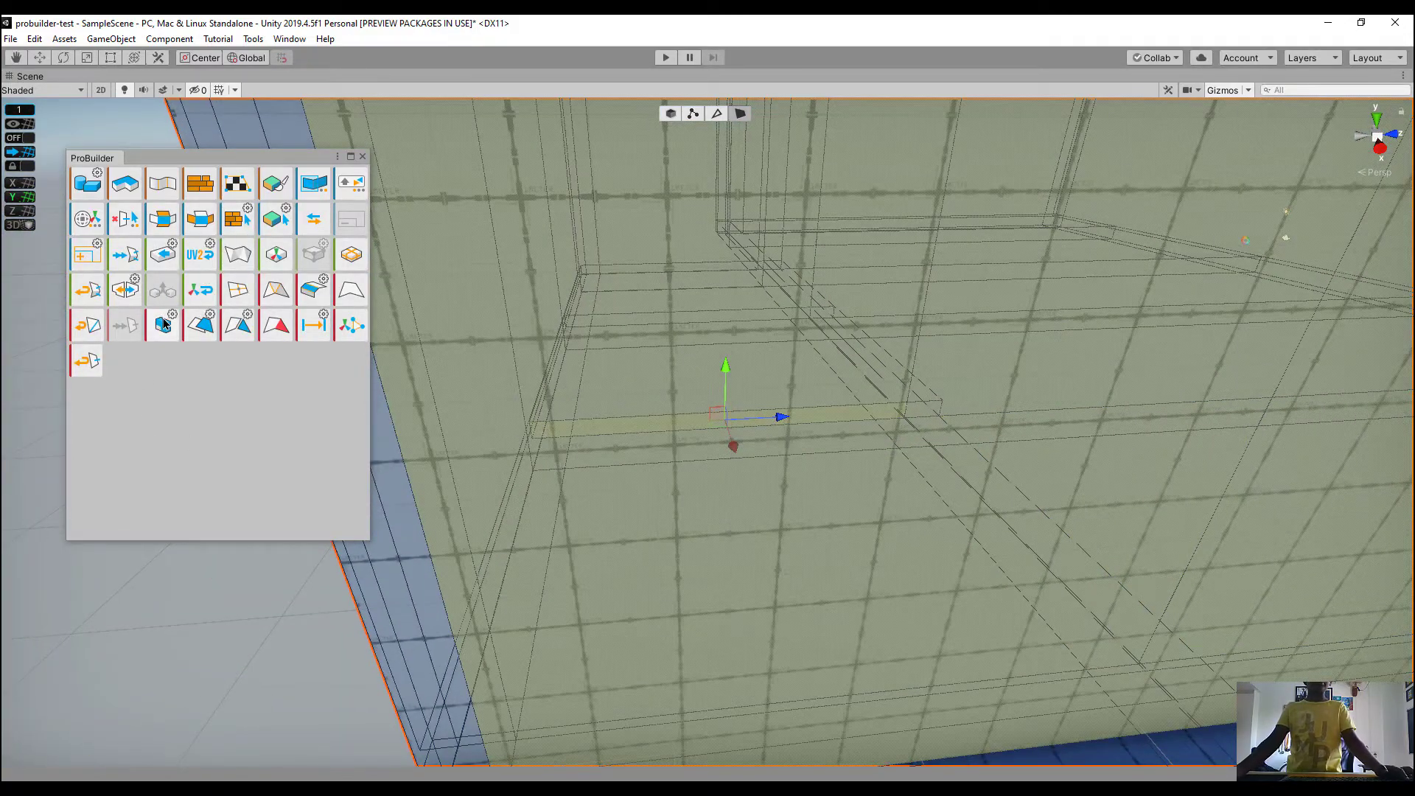
{"action": "left_click_drag", "start_coordinate": [734, 455], "coordinate": [803, 544]}
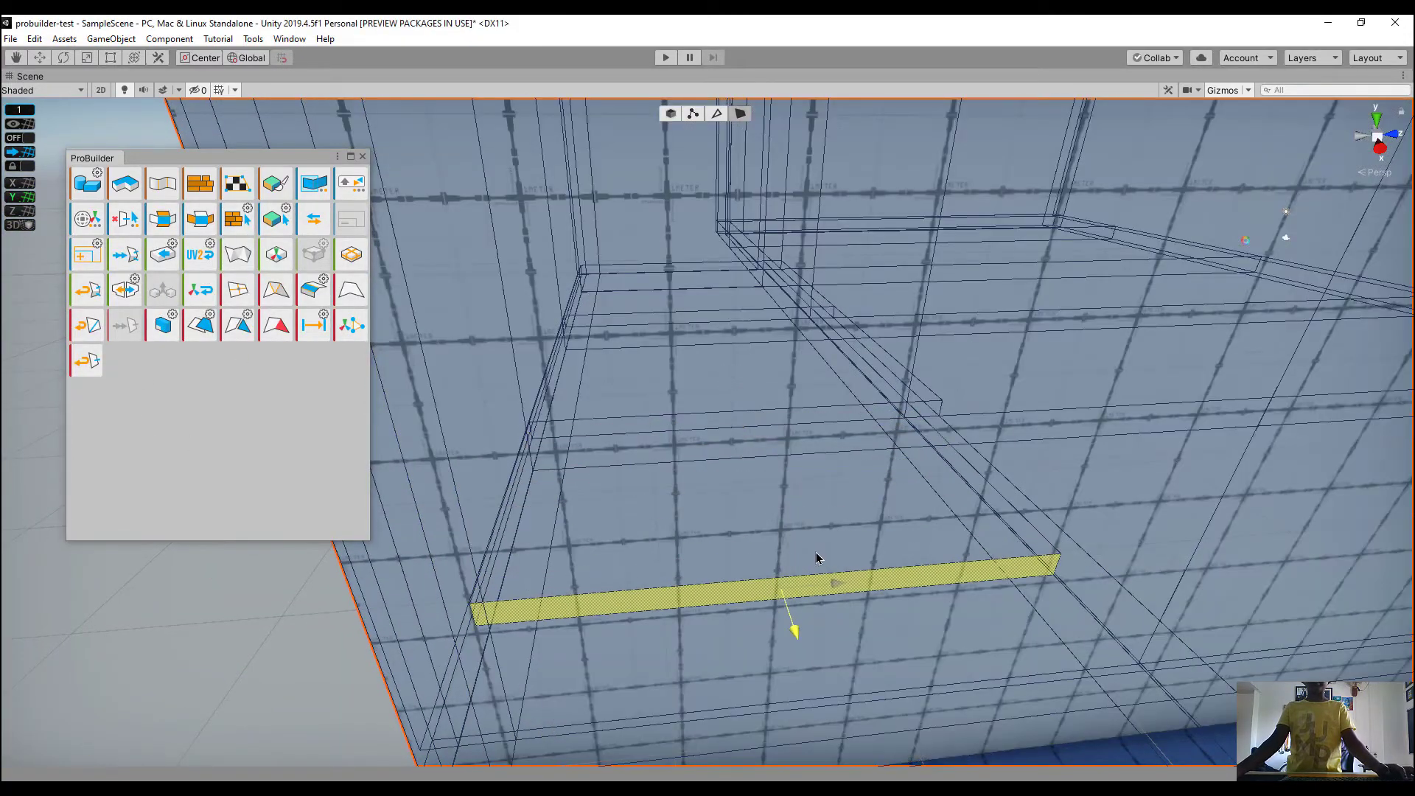
{"action": "right_click_drag", "start_coordinate": [877, 627], "coordinate": [796, 671]}
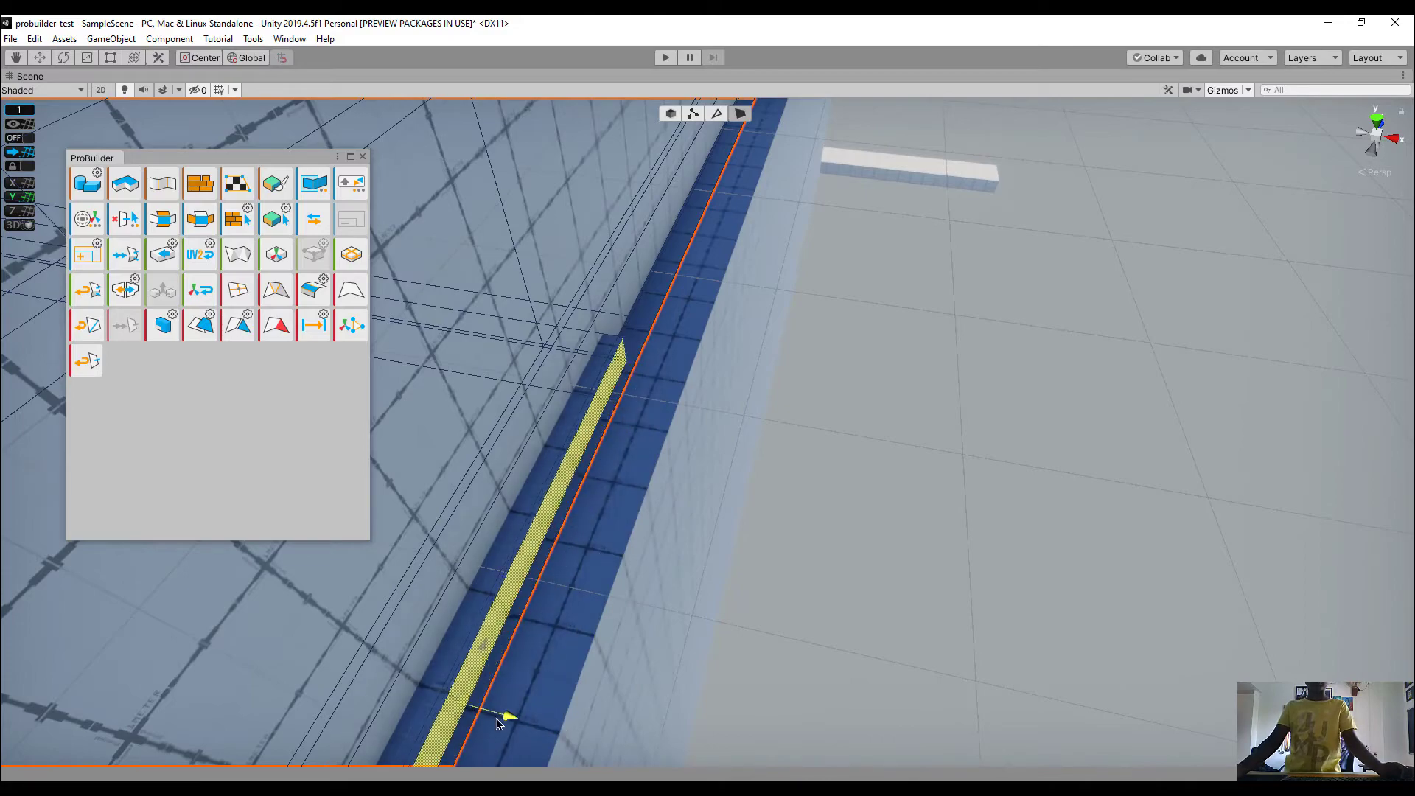
{"action": "right_click_drag", "start_coordinate": [850, 620], "coordinate": [856, 439]}
Select the low ledge's narrow side face along the base of the dividing wall and delete it
{"action": "left_click", "coordinate": [857, 439]}
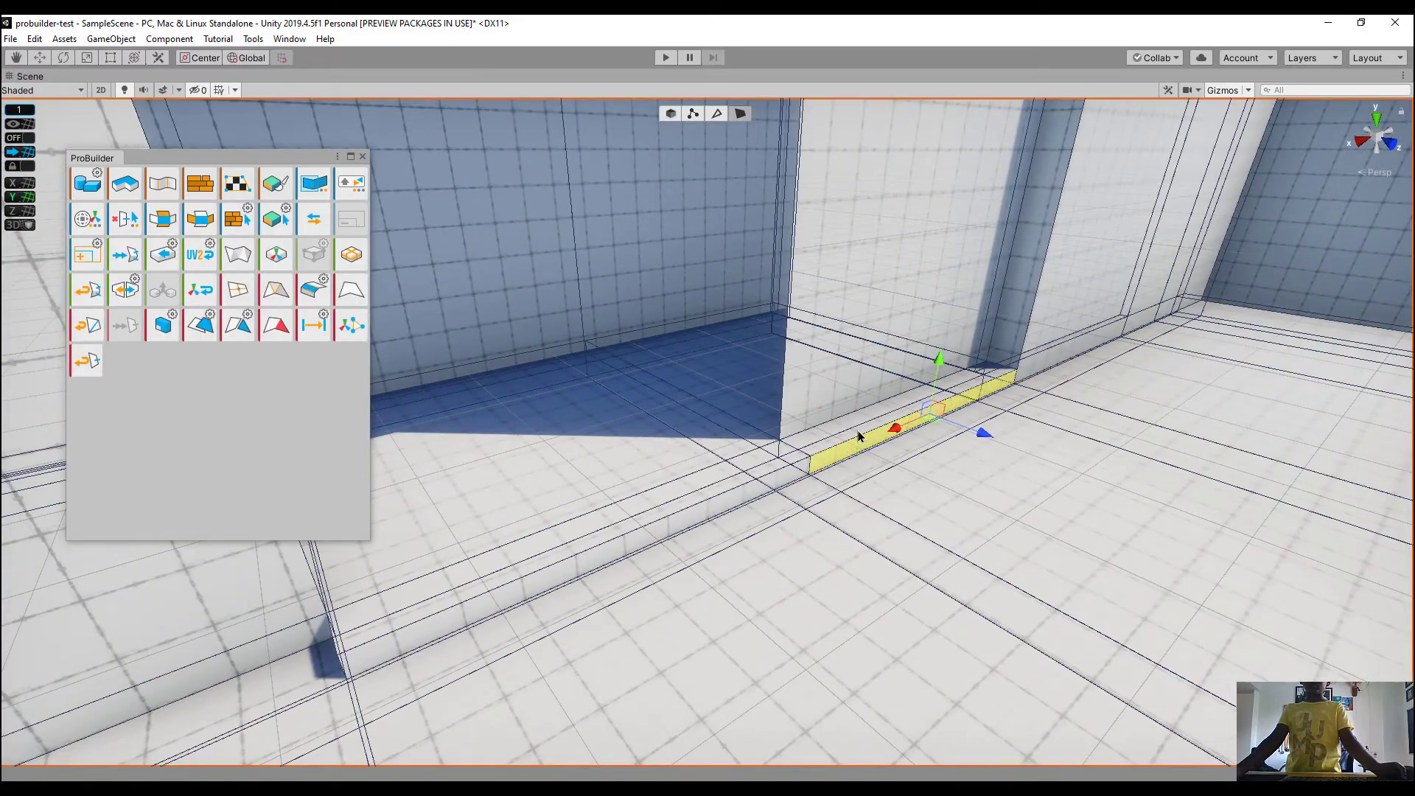
{"action": "left_click", "coordinate": [863, 443]}
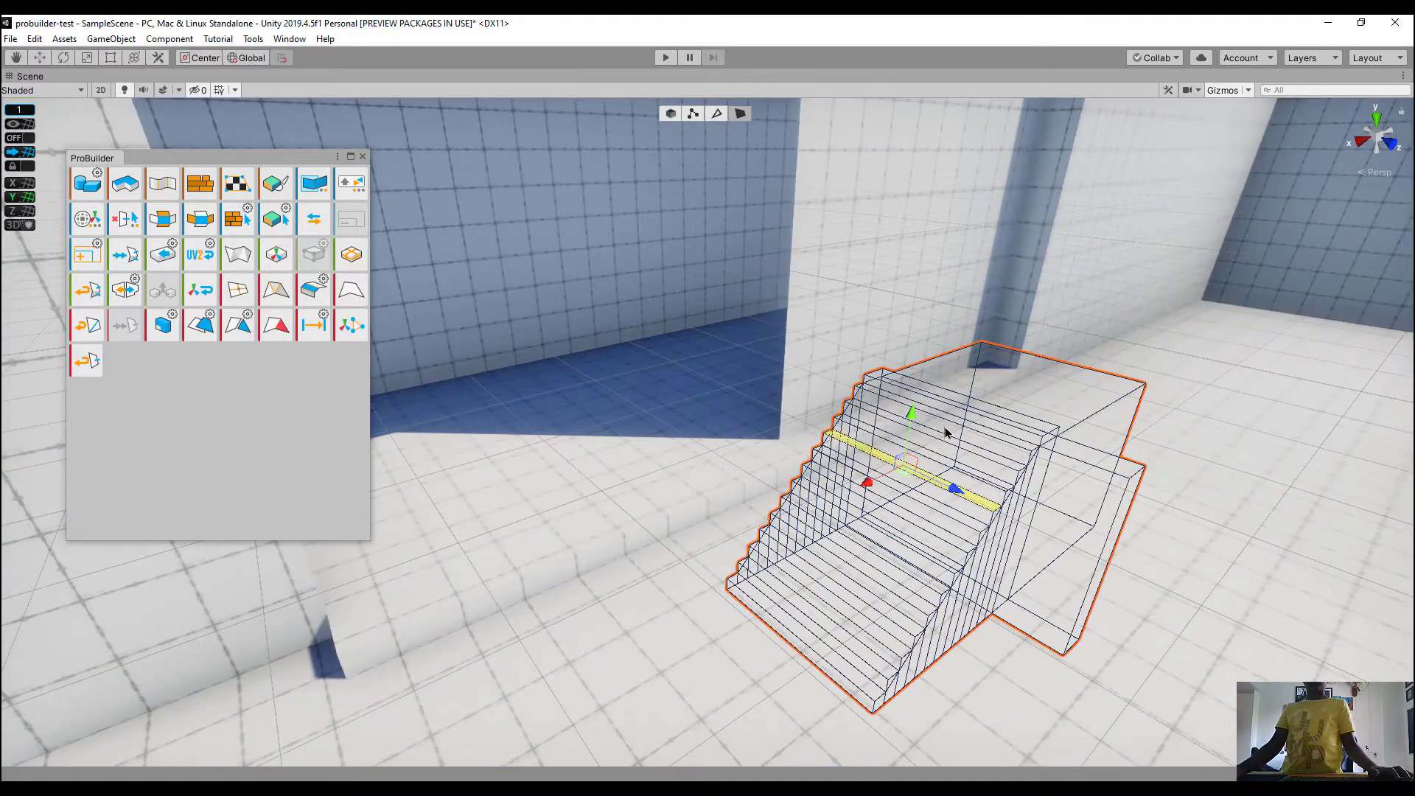
{"action": "right_click_drag", "start_coordinate": [945, 423], "coordinate": [1063, 366]}
{"action": "right_click_drag", "start_coordinate": [1139, 328], "coordinate": [808, 546]}
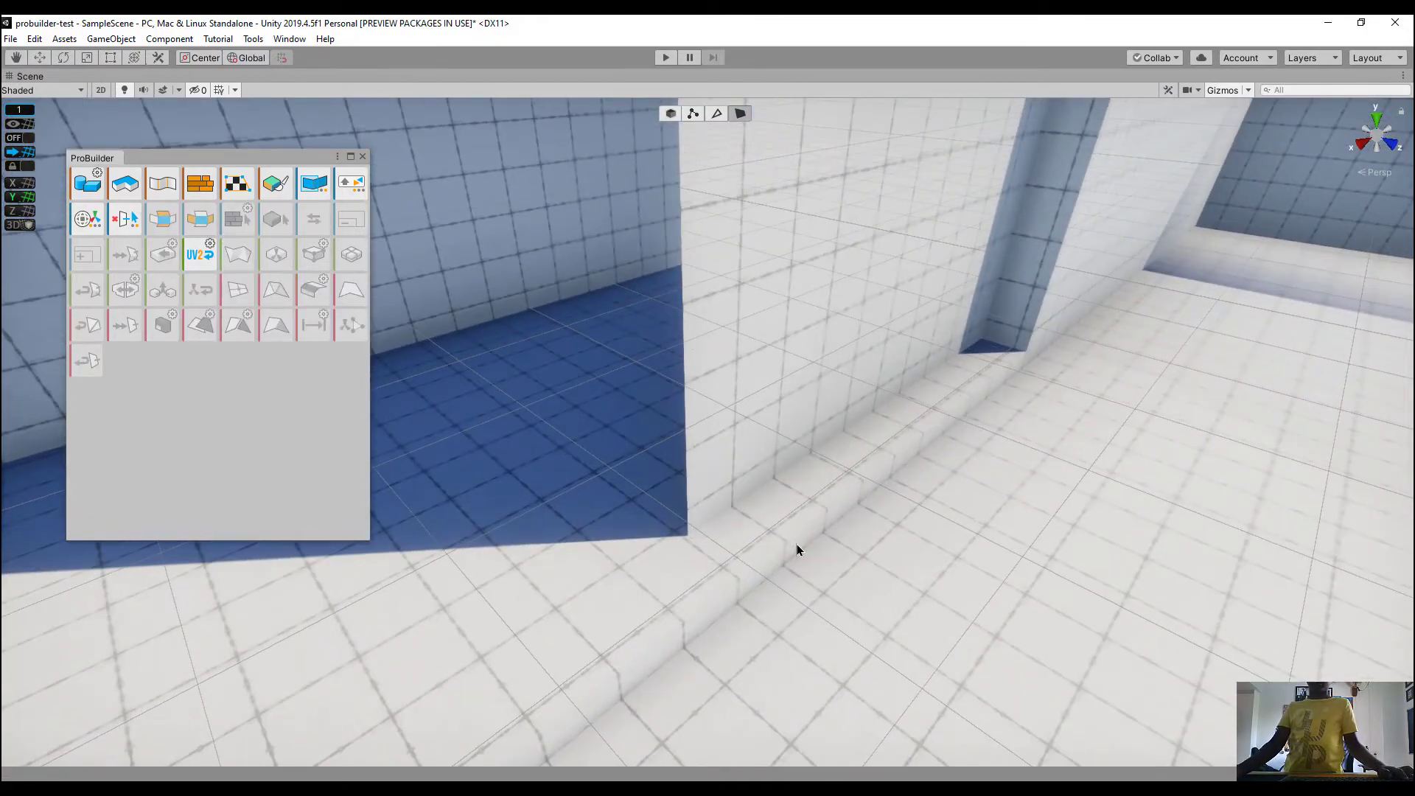
{"action": "left_click", "coordinate": [798, 544]}
{"action": "mouse_move", "coordinate": [942, 458]}
{"action": "left_mouse_down"}
{"action": "mouse_move", "coordinate": [969, 472]}
{"action": "mouse_move", "coordinate": [961, 484]}
{"action": "mouse_move", "coordinate": [815, 509]}
{"action": "left_mouse_up"}
{"action": "key", "text": "BackSpace"}
Extrude the remaining dividing wall's large side face slightly outward beside the new opening
{"action": "right_click_drag", "start_coordinate": [815, 511], "coordinate": [809, 413]}
{"action": "left_click", "coordinate": [799, 409]}
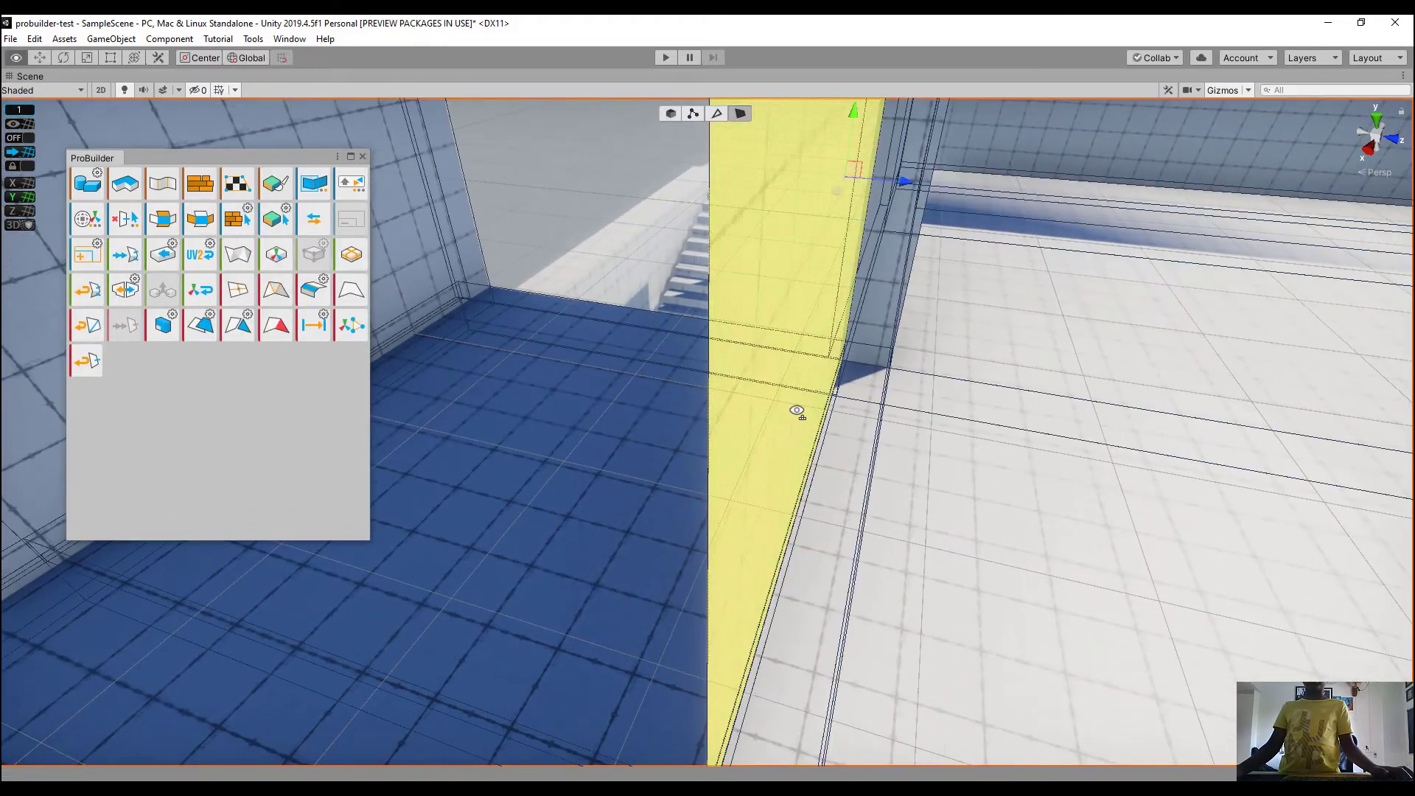
{"action": "right_click_drag", "start_coordinate": [619, 374], "coordinate": [413, 463]}
{"action": "right_click_drag", "start_coordinate": [625, 419], "coordinate": [529, 411]}
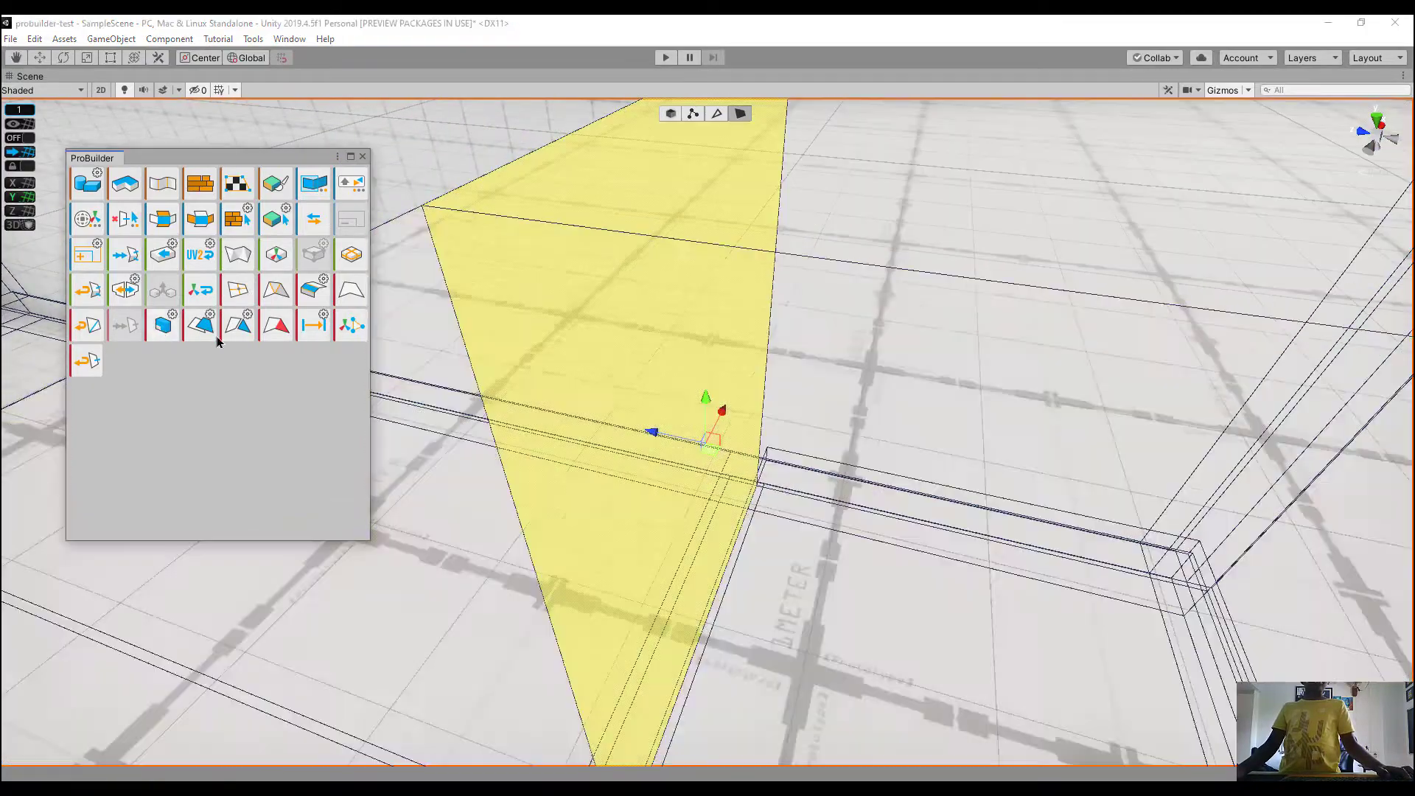
{"action": "left_click_drag", "start_coordinate": [652, 432], "coordinate": [621, 426], "text": "shift"}
{"action": "right_click_drag", "start_coordinate": [844, 173], "coordinate": [861, 205]}
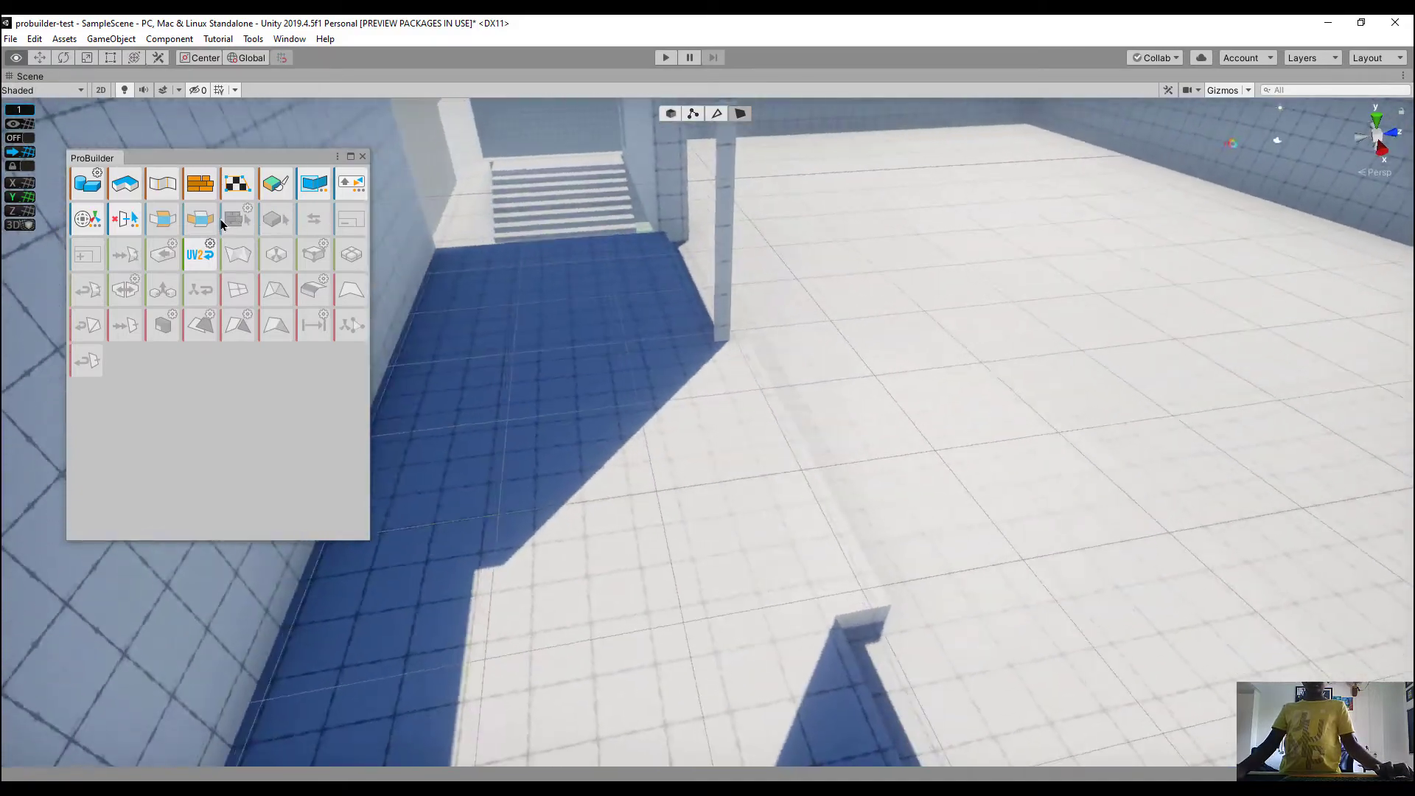
Extend the narrow vertical face at the dividing wall's free end along the edge of the opening
{"action": "right_click_drag", "start_coordinate": [222, 225], "coordinate": [919, 214]}
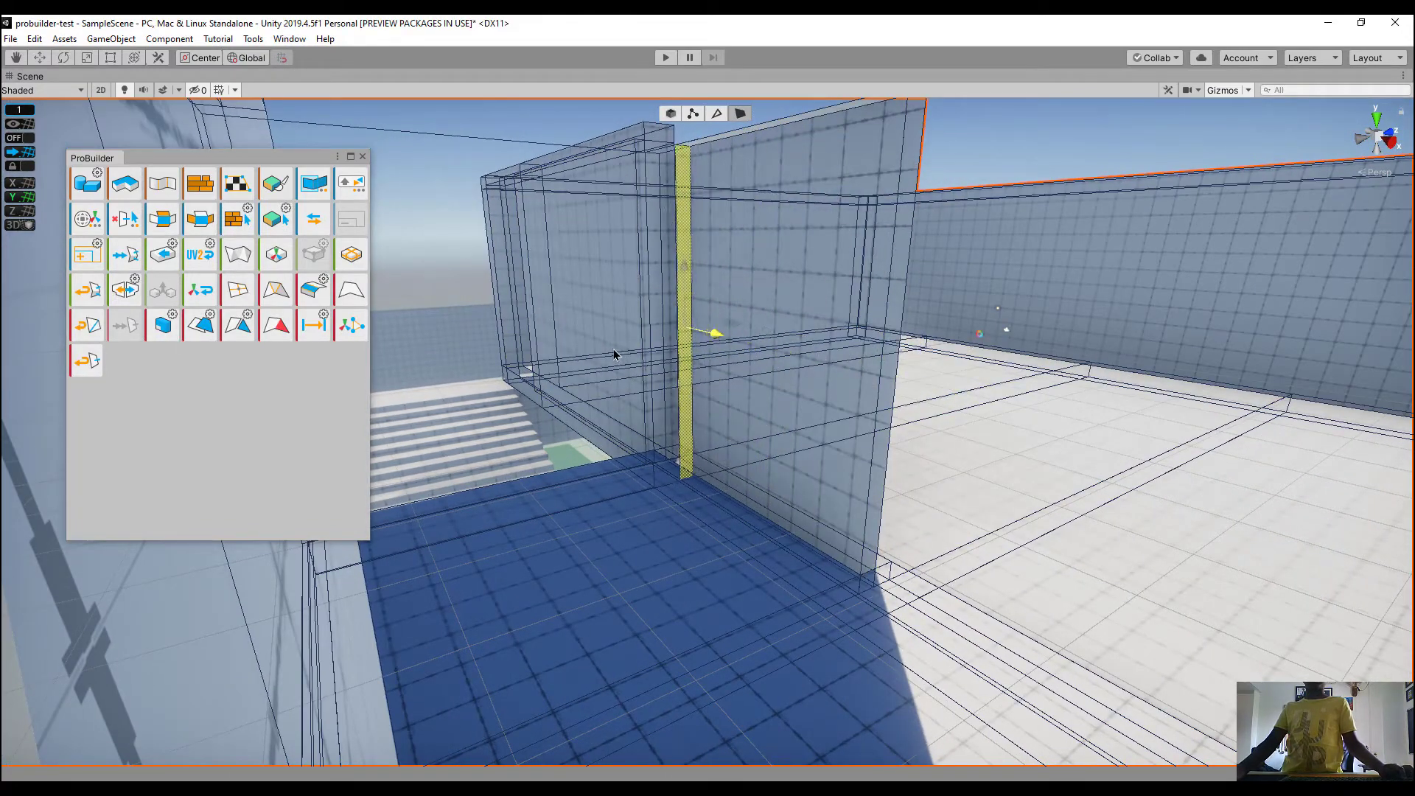
{"action": "right_click_drag", "start_coordinate": [1022, 361], "coordinate": [631, 334]}
{"action": "right_click_drag", "start_coordinate": [752, 369], "coordinate": [833, 343]}
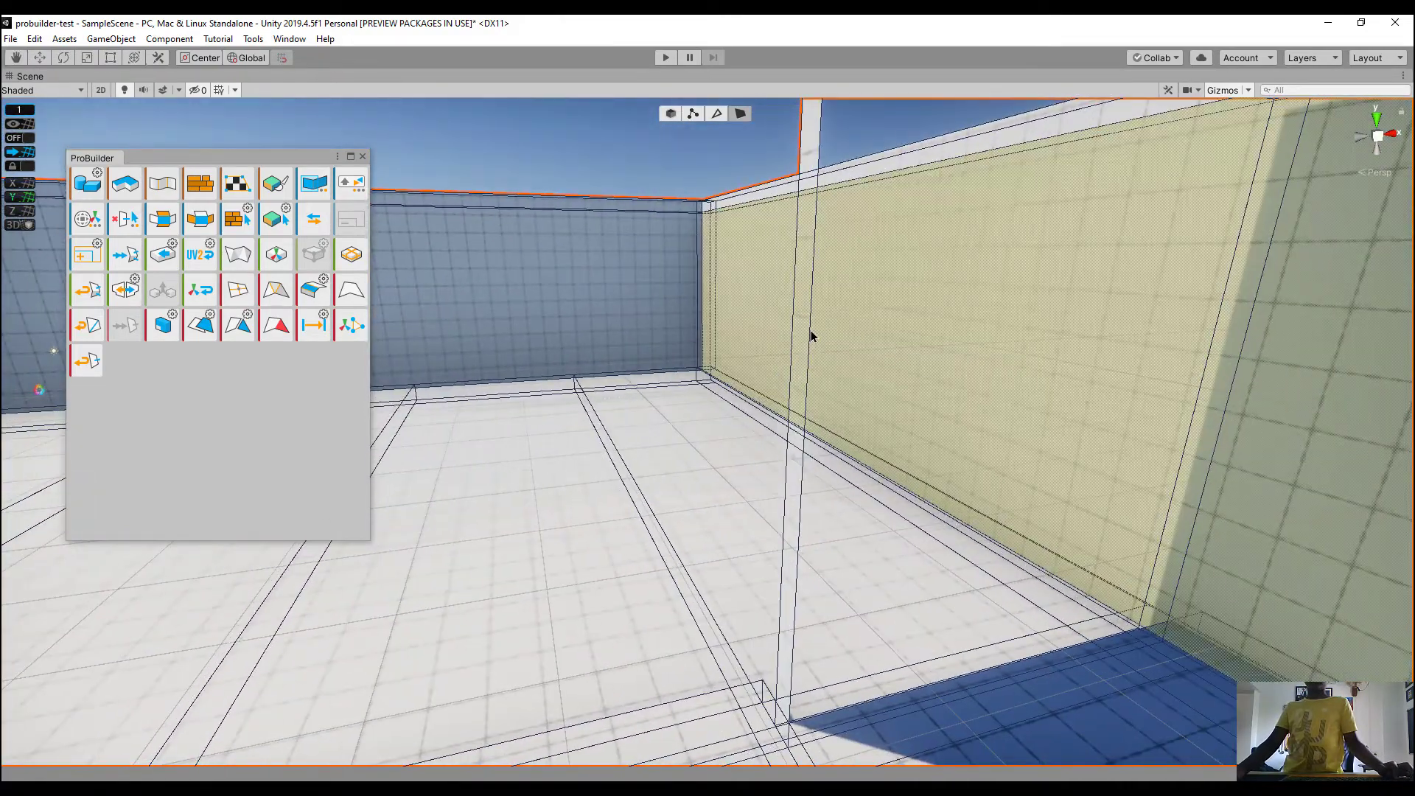
{"action": "left_click", "coordinate": [806, 331]}
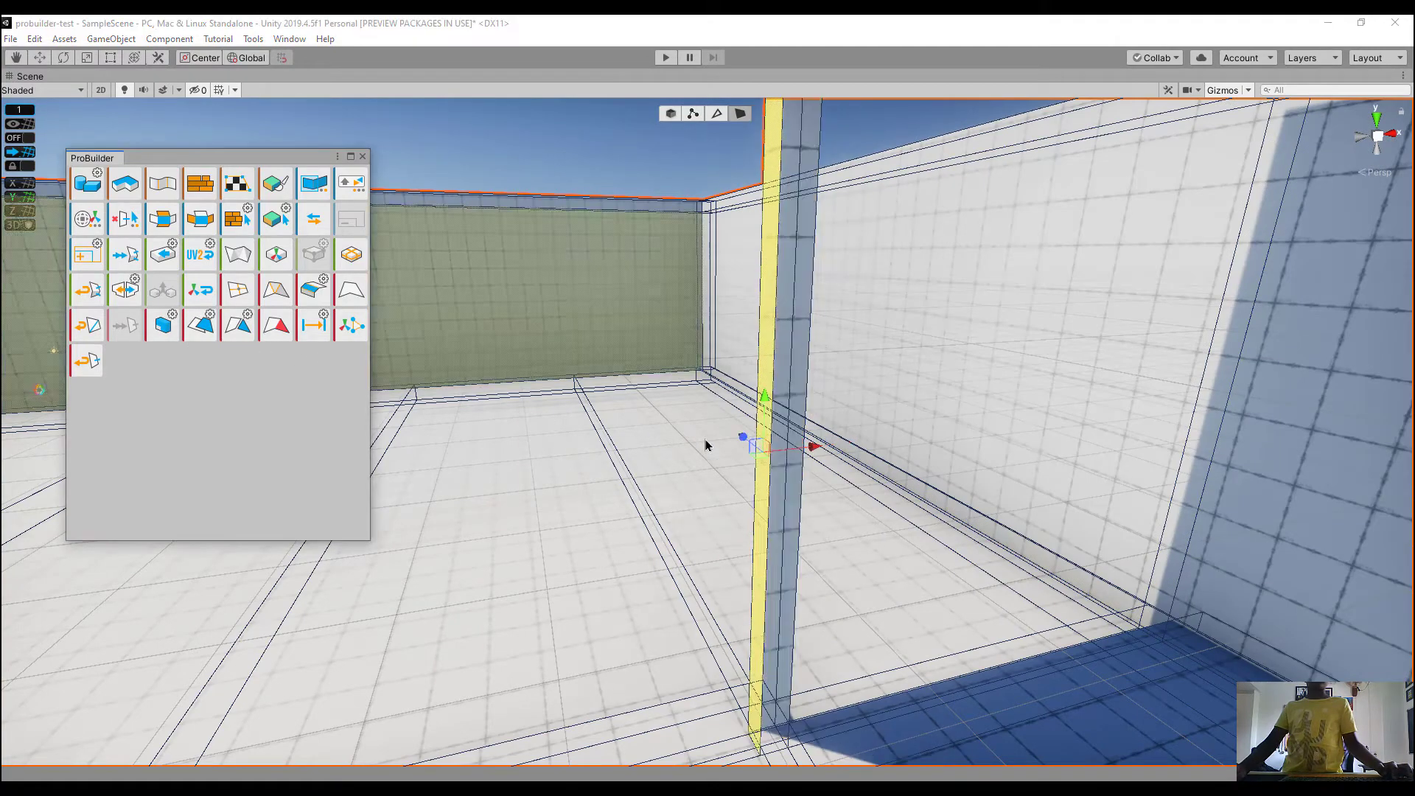
{"action": "left_click_drag", "start_coordinate": [925, 472], "coordinate": [1401, 512]}
Extend the dividing wall's narrow top strip face down to floor level to close the wall's open end
{"action": "right_click_drag", "start_coordinate": [737, 507], "coordinate": [806, 265]}
{"action": "left_click", "coordinate": [891, 366]}
{"action": "key", "text": "s"}
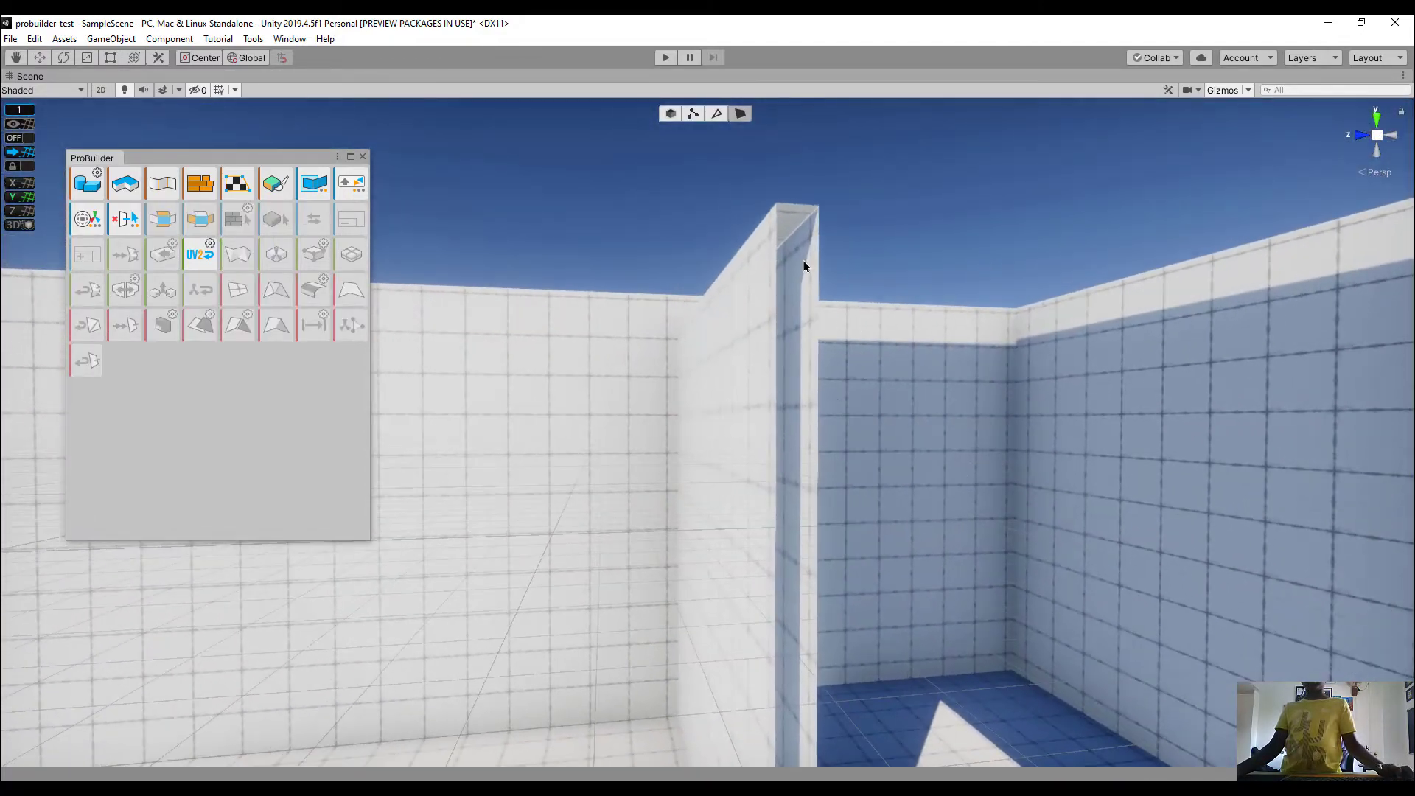
{"action": "left_click", "coordinate": [773, 217]}
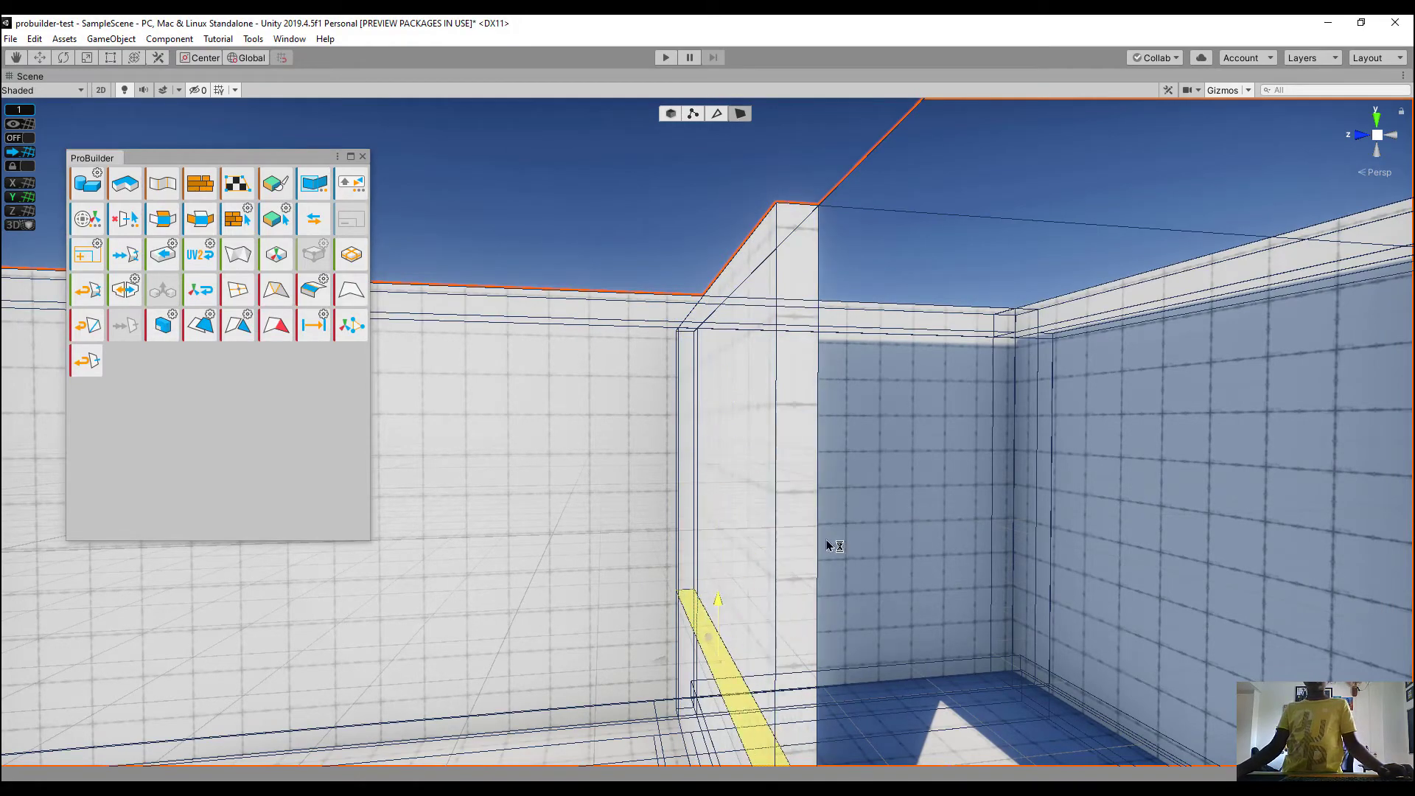
{"action": "right_click_drag", "start_coordinate": [834, 545], "coordinate": [800, 570]}
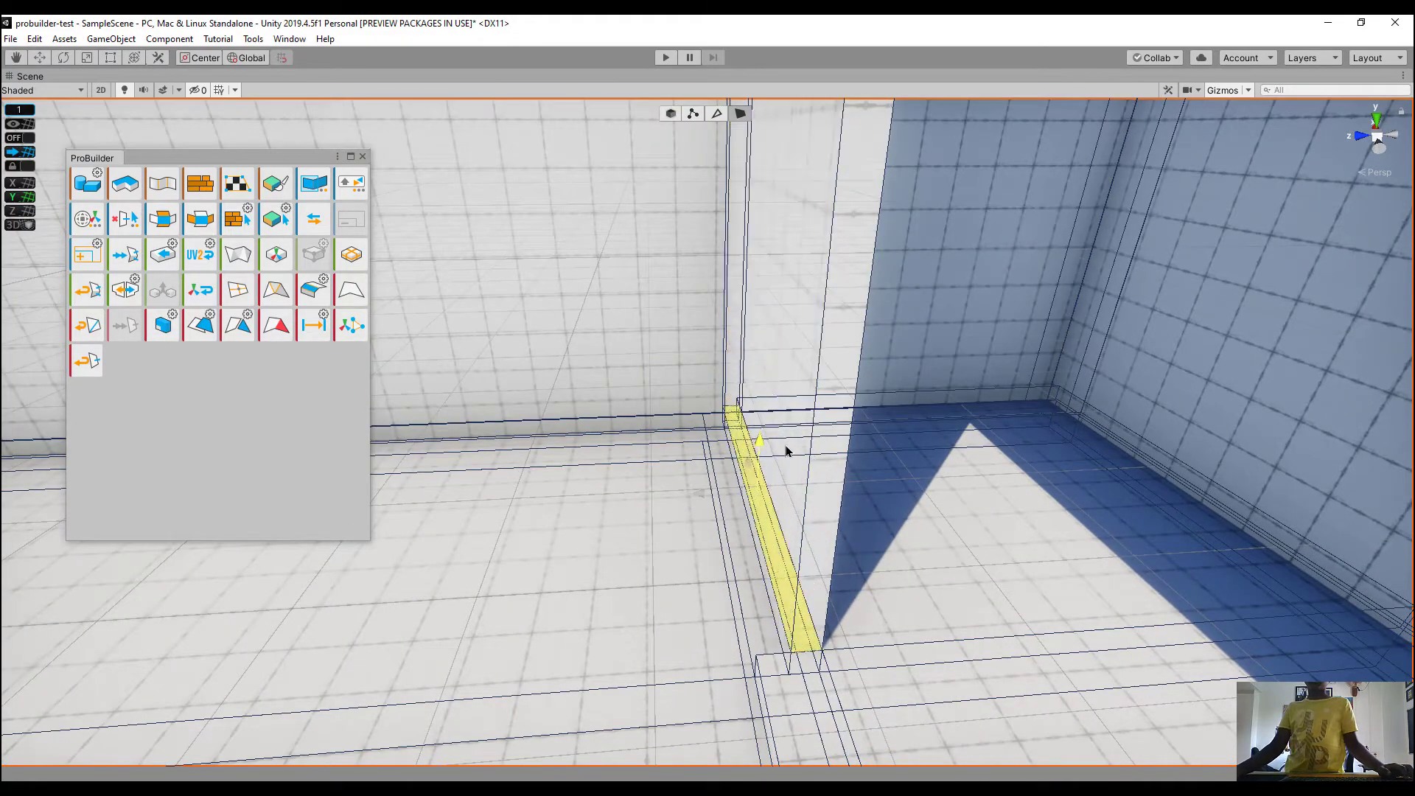
{"action": "right_click_drag", "start_coordinate": [789, 449], "coordinate": [381, 215]}
{"action": "right_click_drag", "start_coordinate": [602, 232], "coordinate": [626, 308]}
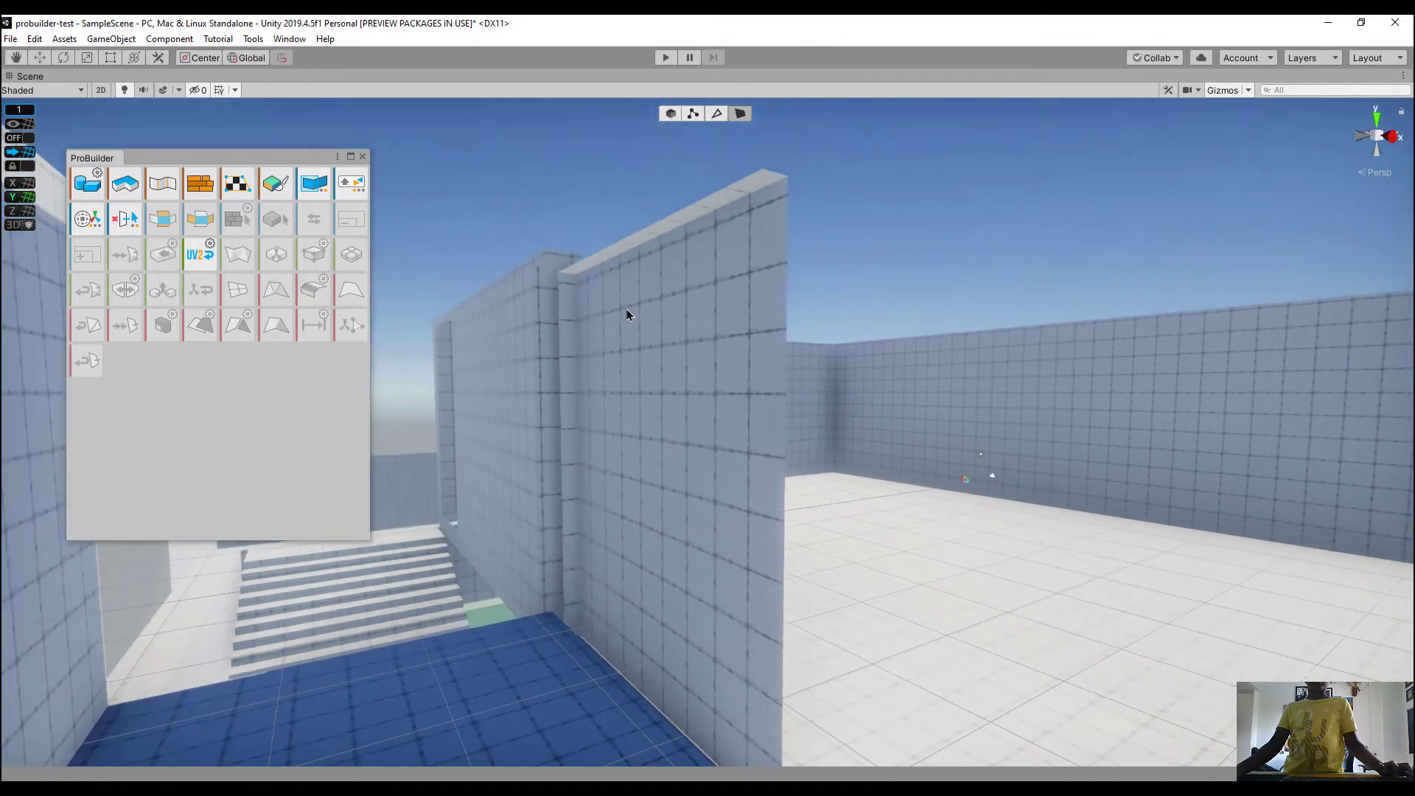
Extrude the dividing wall's side face toward the stair corridor to thicken the wall to the adjoining section
{"action": "left_click", "coordinate": [627, 308]}
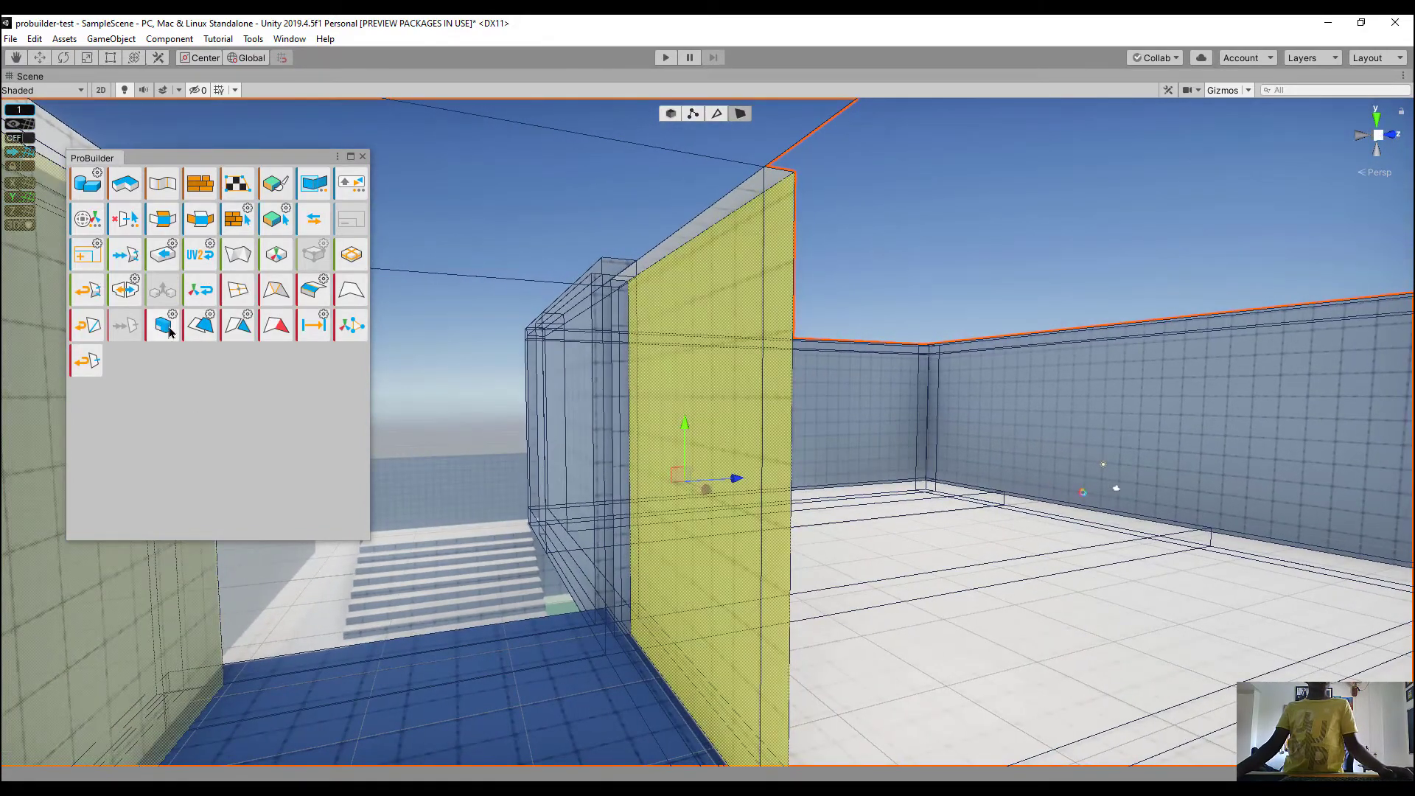
{"action": "left_click", "coordinate": [166, 328]}
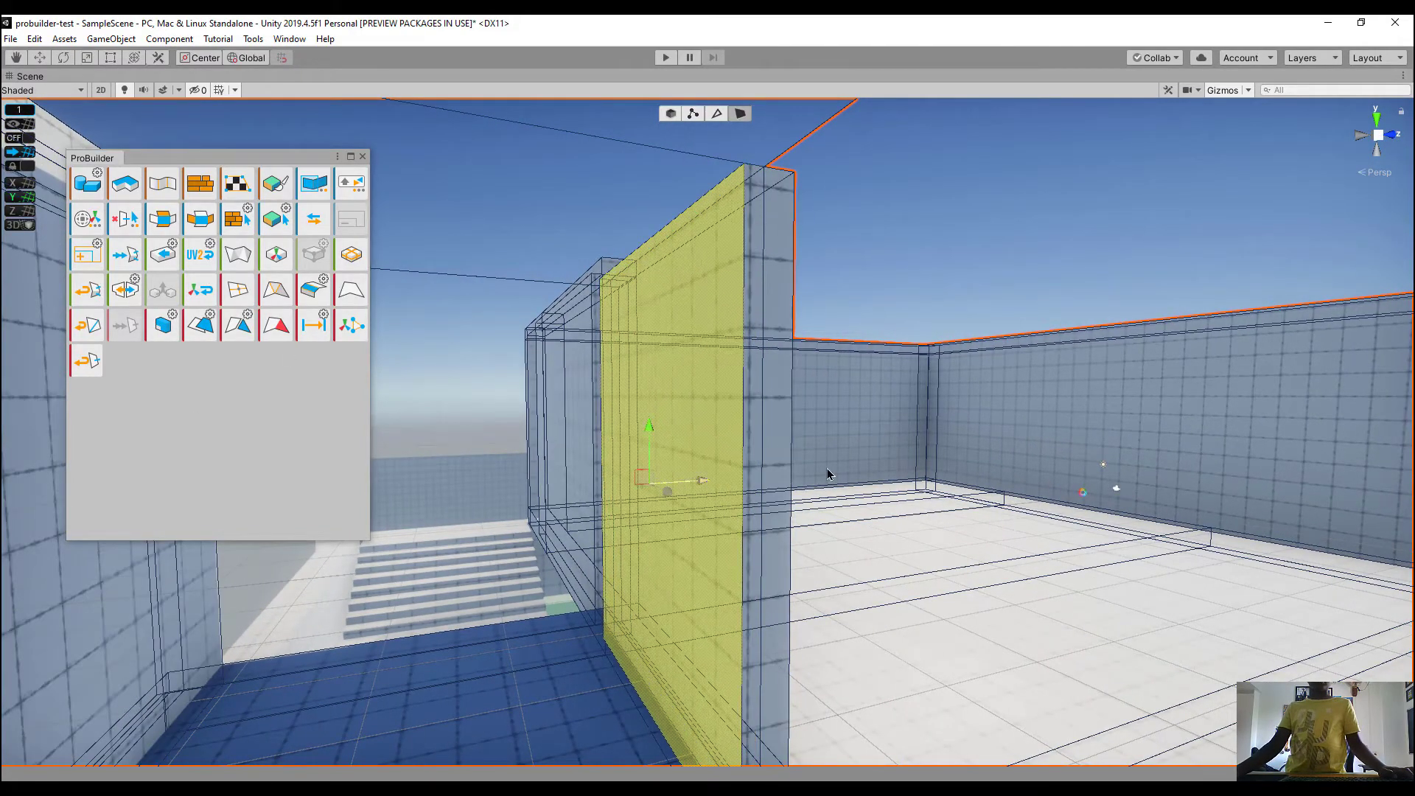
Select the adjoining top faces of the roof strip above the side corridor and extrude them
{"action": "left_click", "coordinate": [1017, 258]}
{"action": "right_click_drag", "start_coordinate": [1017, 258], "coordinate": [992, 297]}
{"action": "left_click", "coordinate": [1054, 334]}
{"action": "right_click_drag", "start_coordinate": [1054, 335], "coordinate": [1078, 423]}
{"action": "right_click_drag", "start_coordinate": [828, 243], "coordinate": [773, 583]}
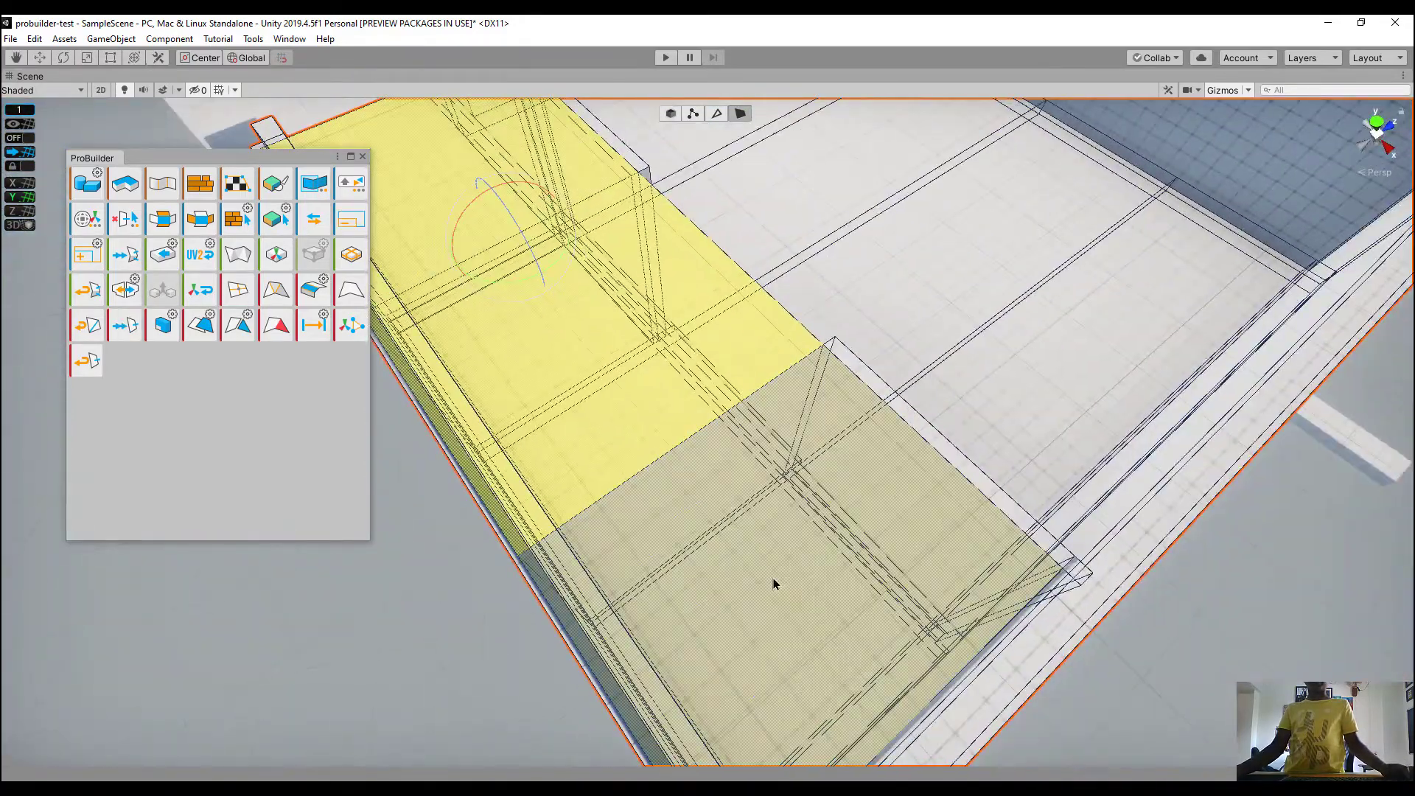
{"action": "left_click", "coordinate": [161, 325]}
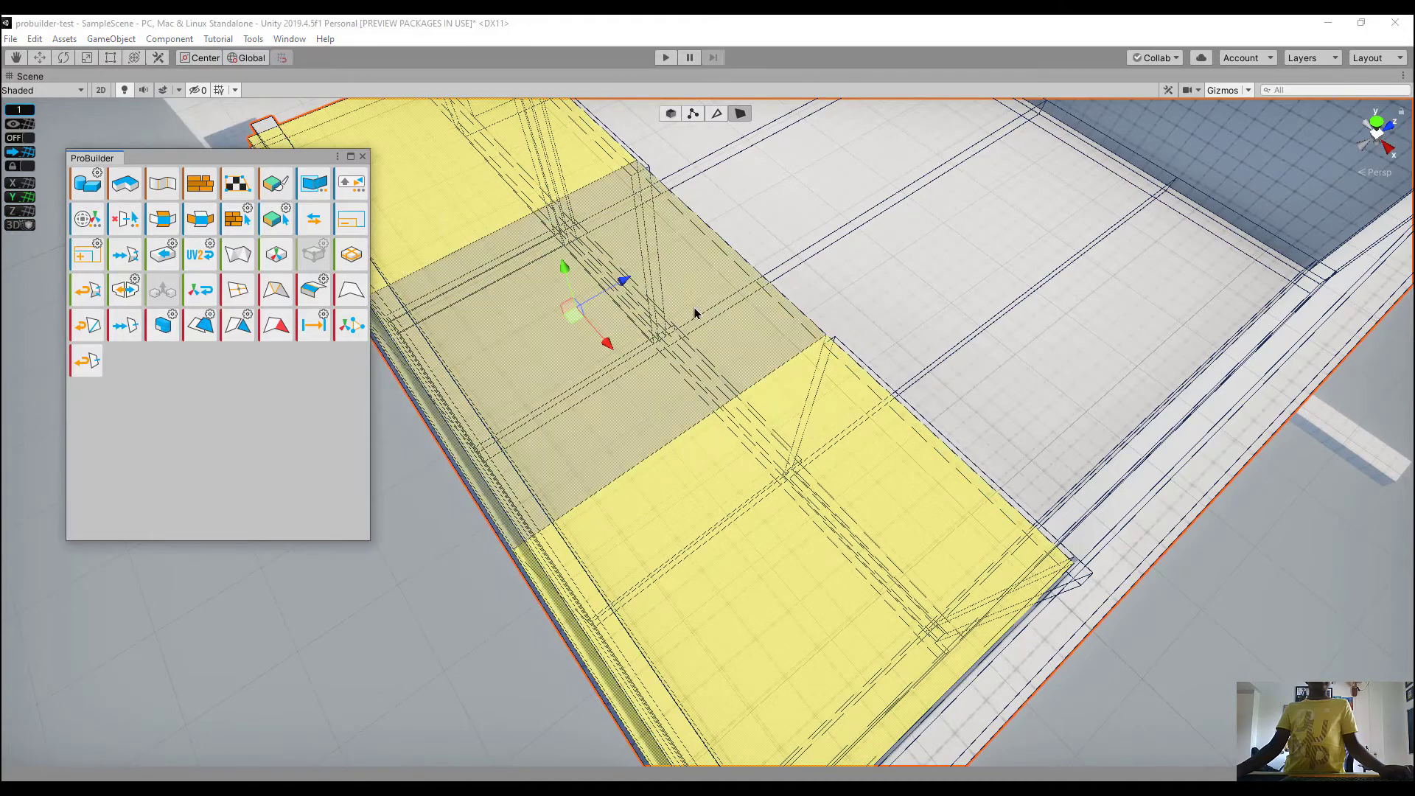
Select the narrow strip face along the top of the main room's wall and raise it toward the wall's upper edge
{"action": "right_click_drag", "start_coordinate": [695, 310], "coordinate": [781, 741]}
{"action": "left_click", "coordinate": [882, 183]}
{"action": "right_click_drag", "start_coordinate": [889, 539], "coordinate": [693, 448]}
{"action": "left_click", "coordinate": [663, 398]}
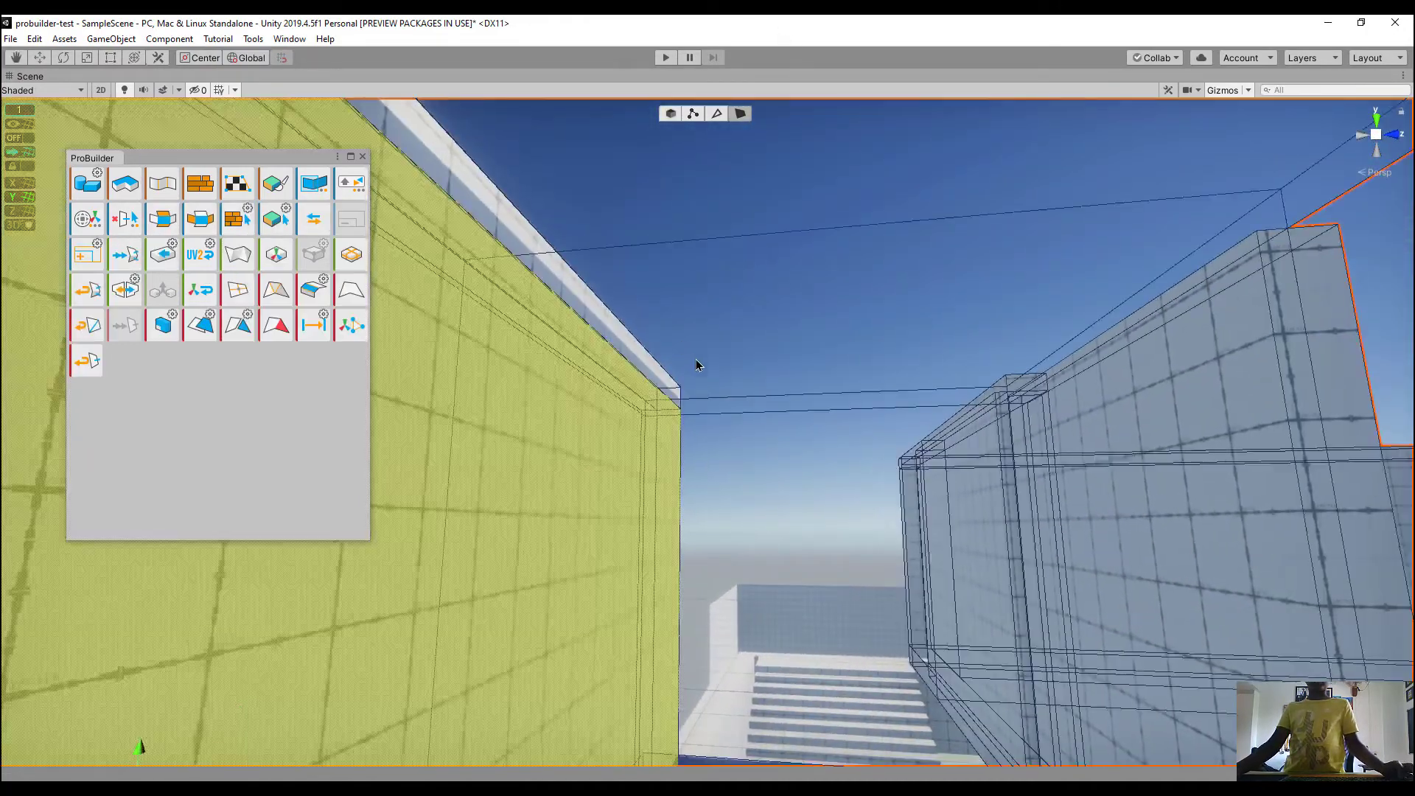
{"action": "right_click_drag", "start_coordinate": [885, 353], "coordinate": [710, 343]}
{"action": "right_click_drag", "start_coordinate": [761, 228], "coordinate": [448, 202]}
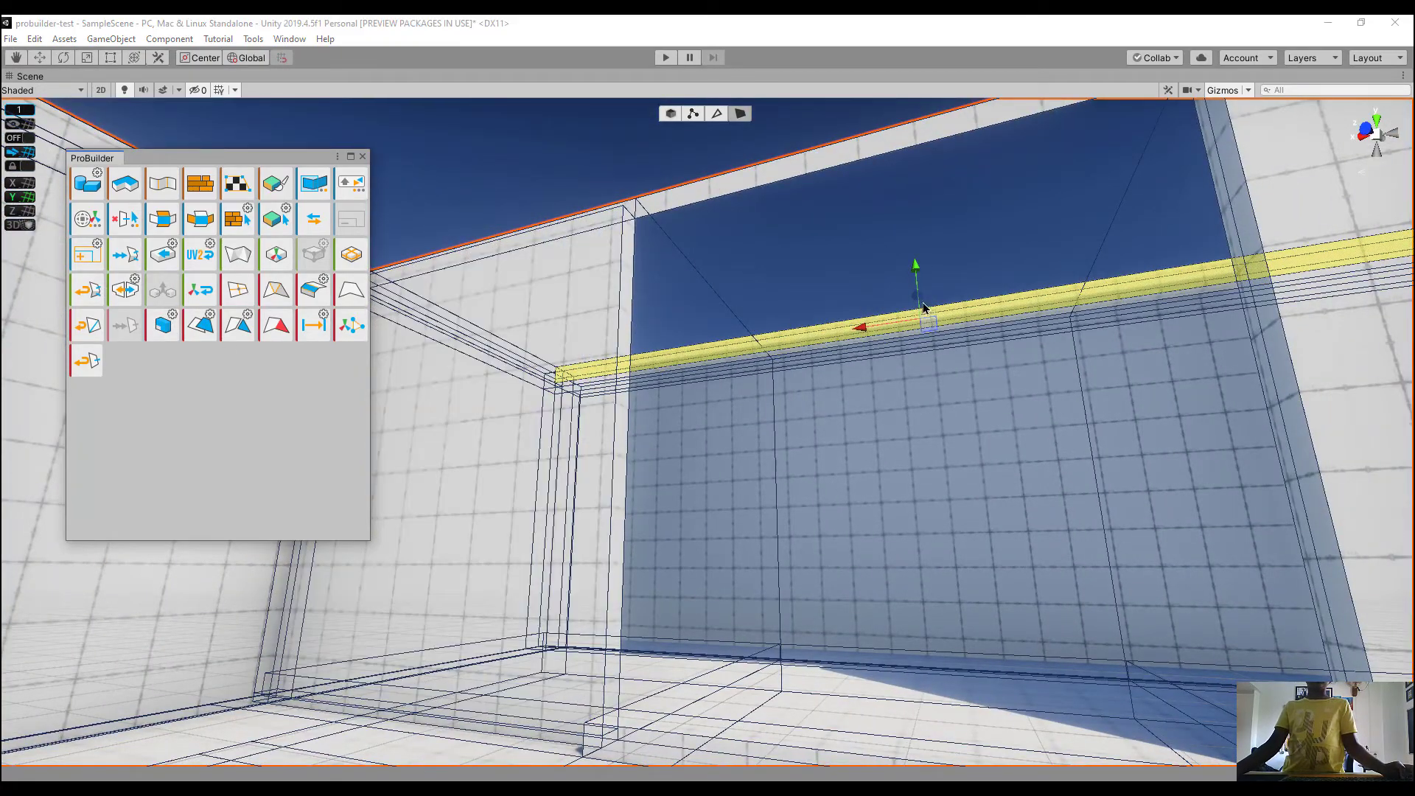
{"action": "left_click_drag", "start_coordinate": [917, 286], "coordinate": [911, 204]}
Extend the roof slab's narrow end face across the main room to the opposite outer wall
{"action": "right_click_drag", "start_coordinate": [911, 201], "coordinate": [1232, 533]}
{"action": "key", "text": "f"}
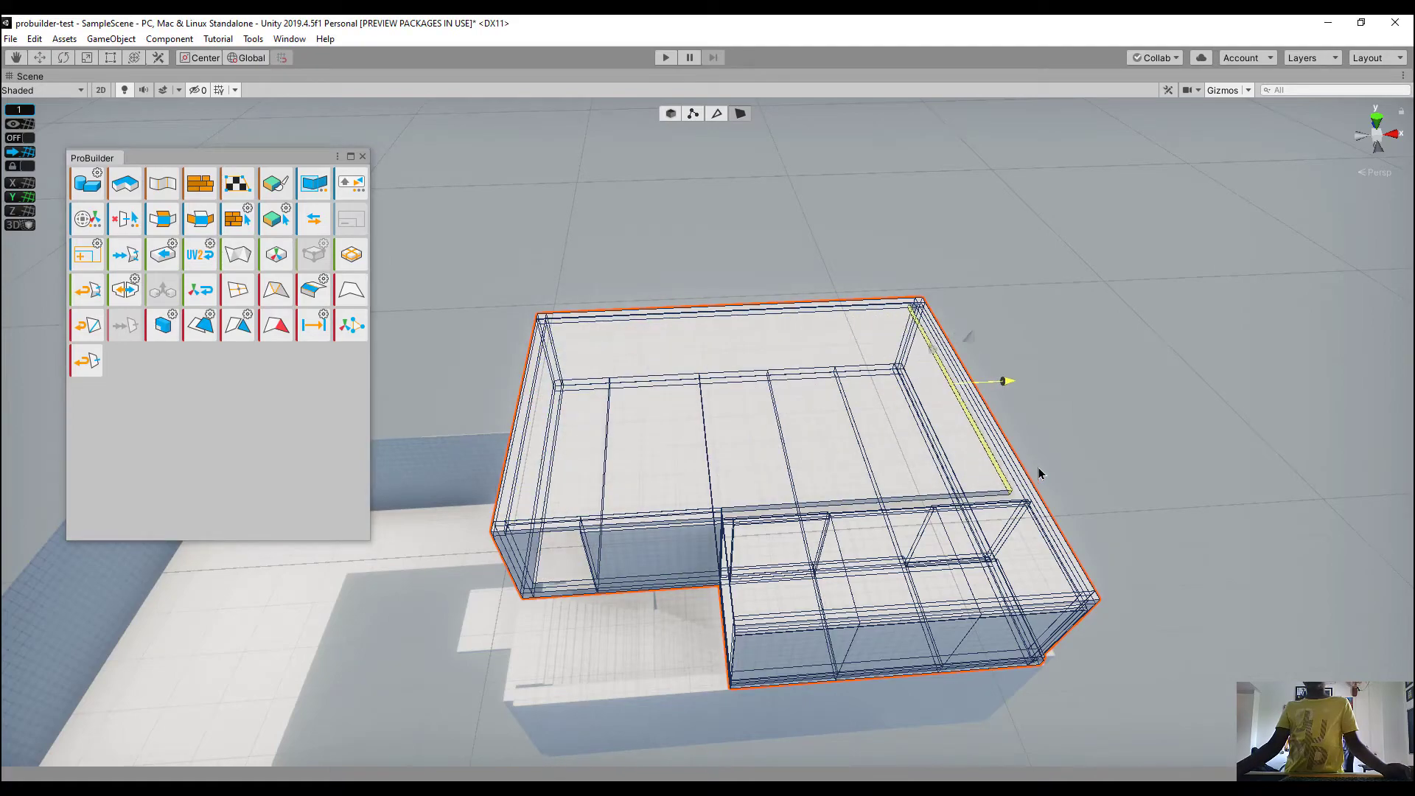
{"action": "right_click_drag", "start_coordinate": [1062, 475], "coordinate": [1135, 475]}
Extend the roof slab's long side face across the narrow gap to the side corridor's roof
{"action": "key", "text": "w"}
{"action": "left_click", "coordinate": [750, 486]}
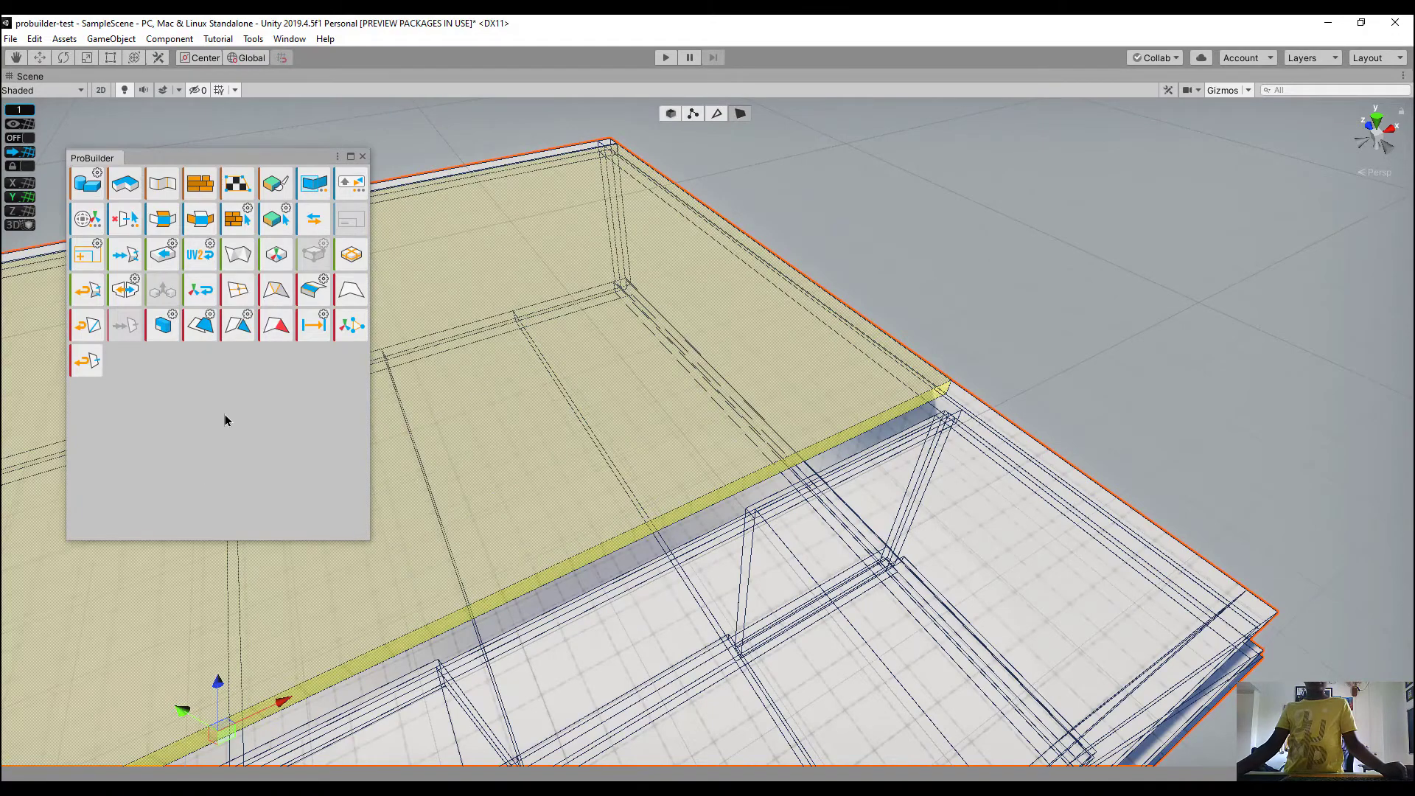
{"action": "right_click_drag", "start_coordinate": [520, 447], "coordinate": [563, 505]}
{"action": "key", "text": "s"}
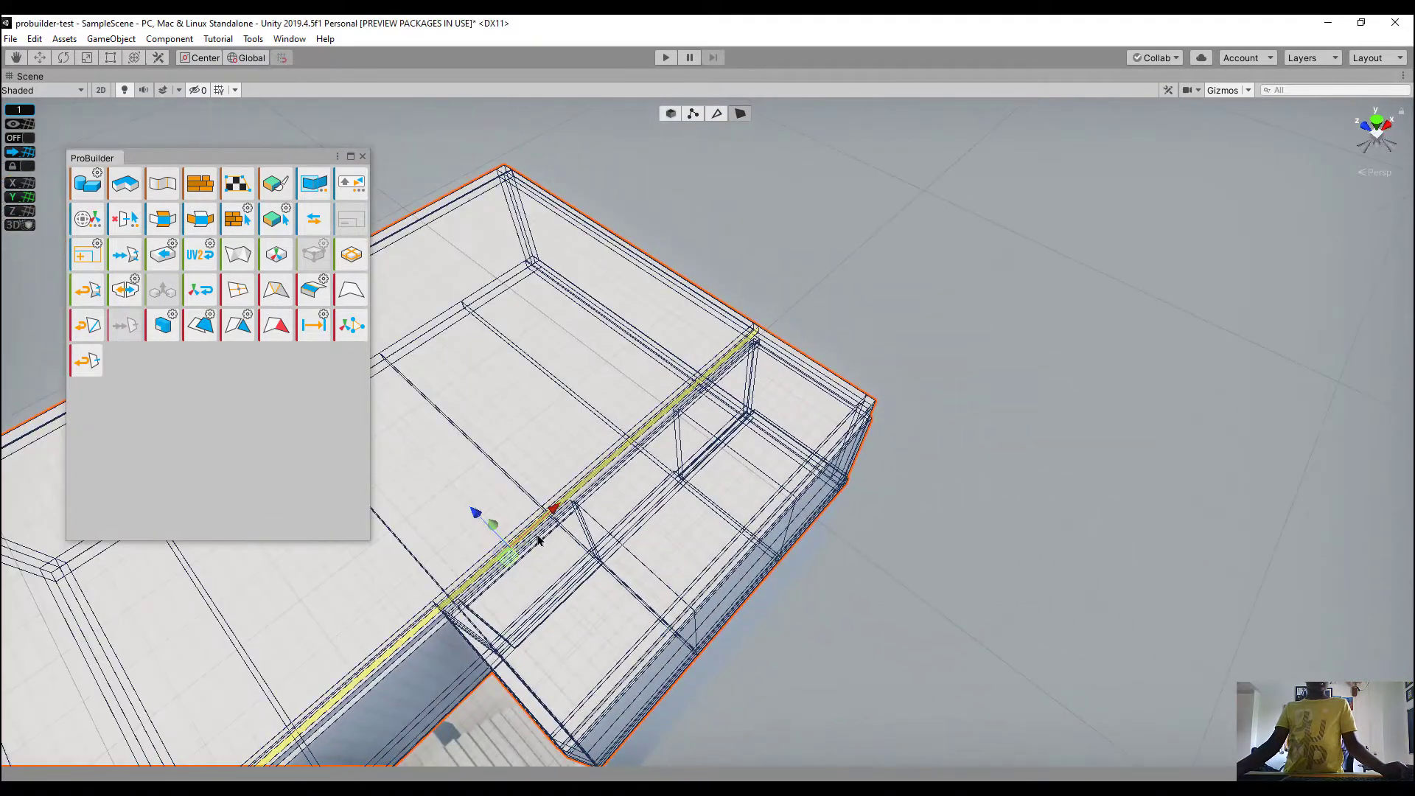
{"action": "left_click", "coordinate": [997, 321]}
Extrude the top face of the staircase's highest step upward into a tall block
{"action": "right_click_drag", "start_coordinate": [996, 321], "coordinate": [916, 399]}
{"action": "key", "text": "s"}
{"action": "key", "text": "w"}
{"action": "left_click", "coordinate": [861, 407]}
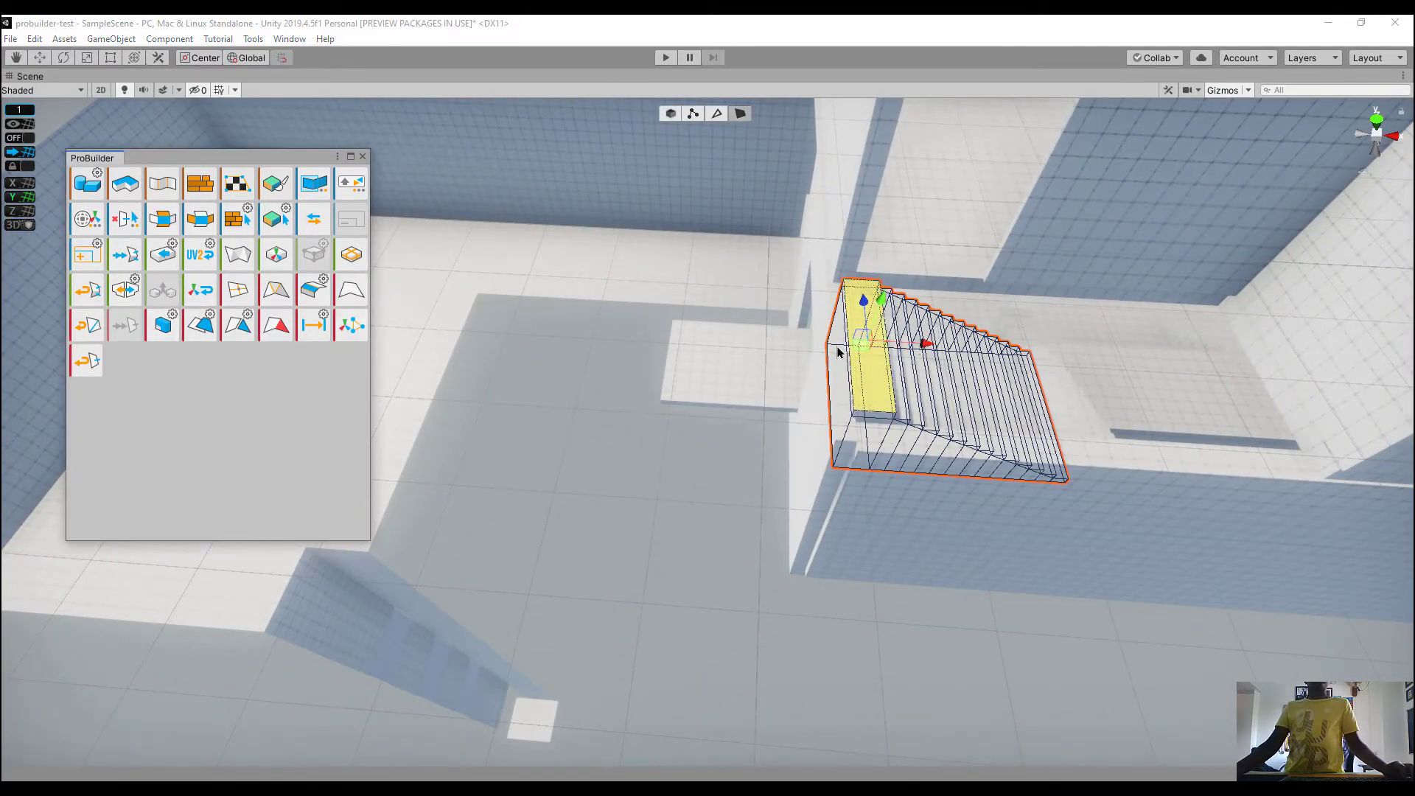
{"action": "right_click_drag", "start_coordinate": [891, 243], "coordinate": [970, 129]}
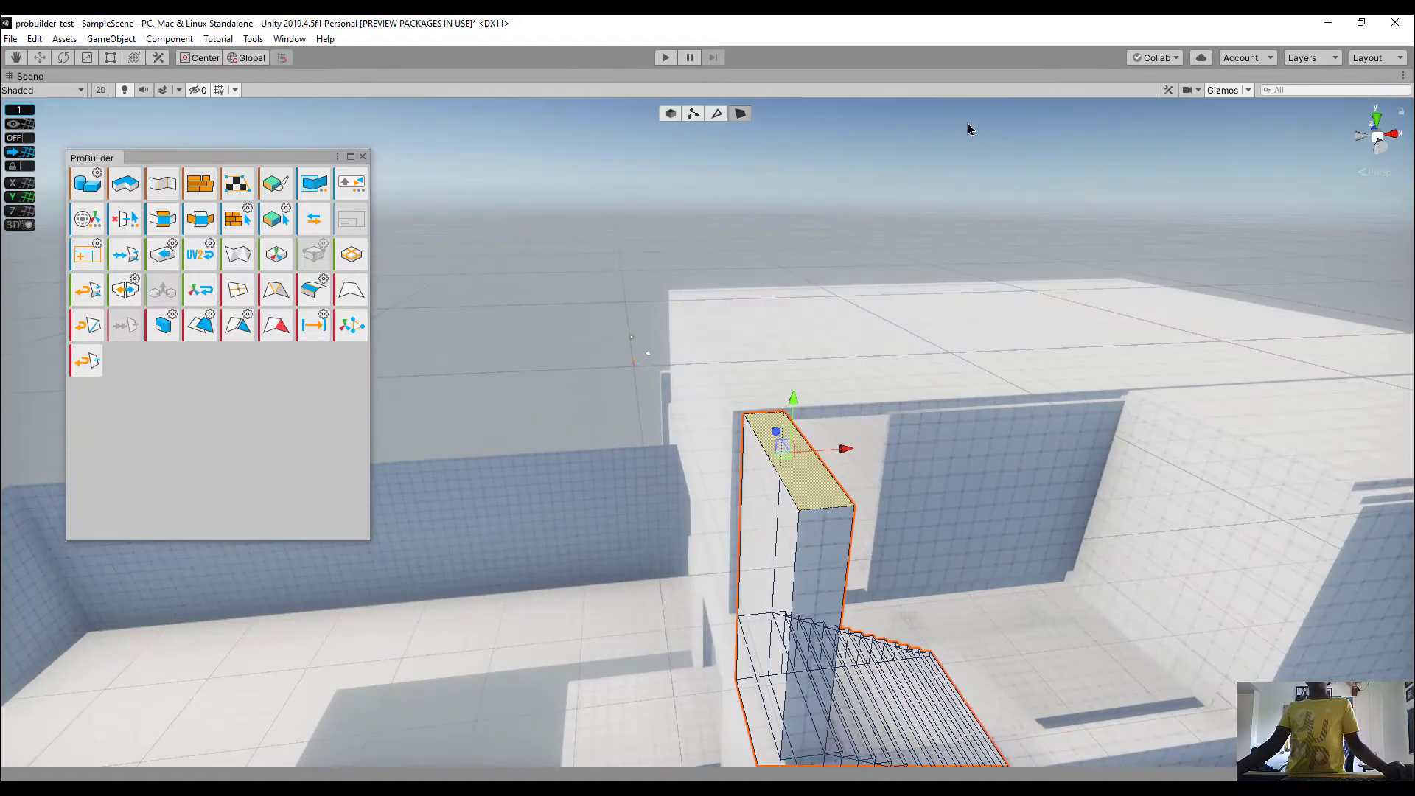
{"action": "left_click", "coordinate": [753, 500]}
{"action": "left_click", "coordinate": [742, 507]}
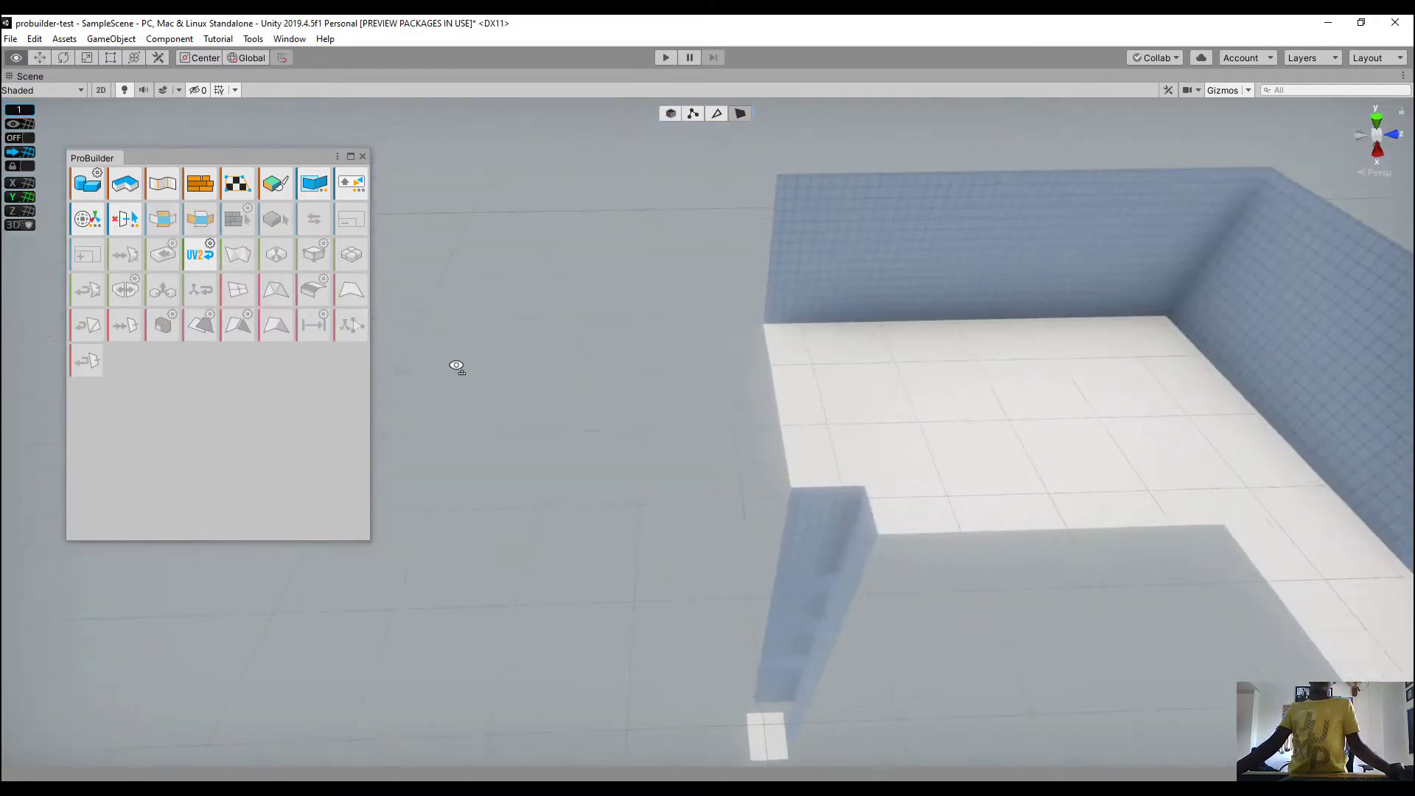
Select the side edge of the small landing outside the doorway and insert an edge loop across its floor near the outer end
{"action": "key", "text": "w"}
{"action": "right_click_drag", "start_coordinate": [458, 366], "coordinate": [781, 368]}
{"action": "left_click", "coordinate": [956, 250]}
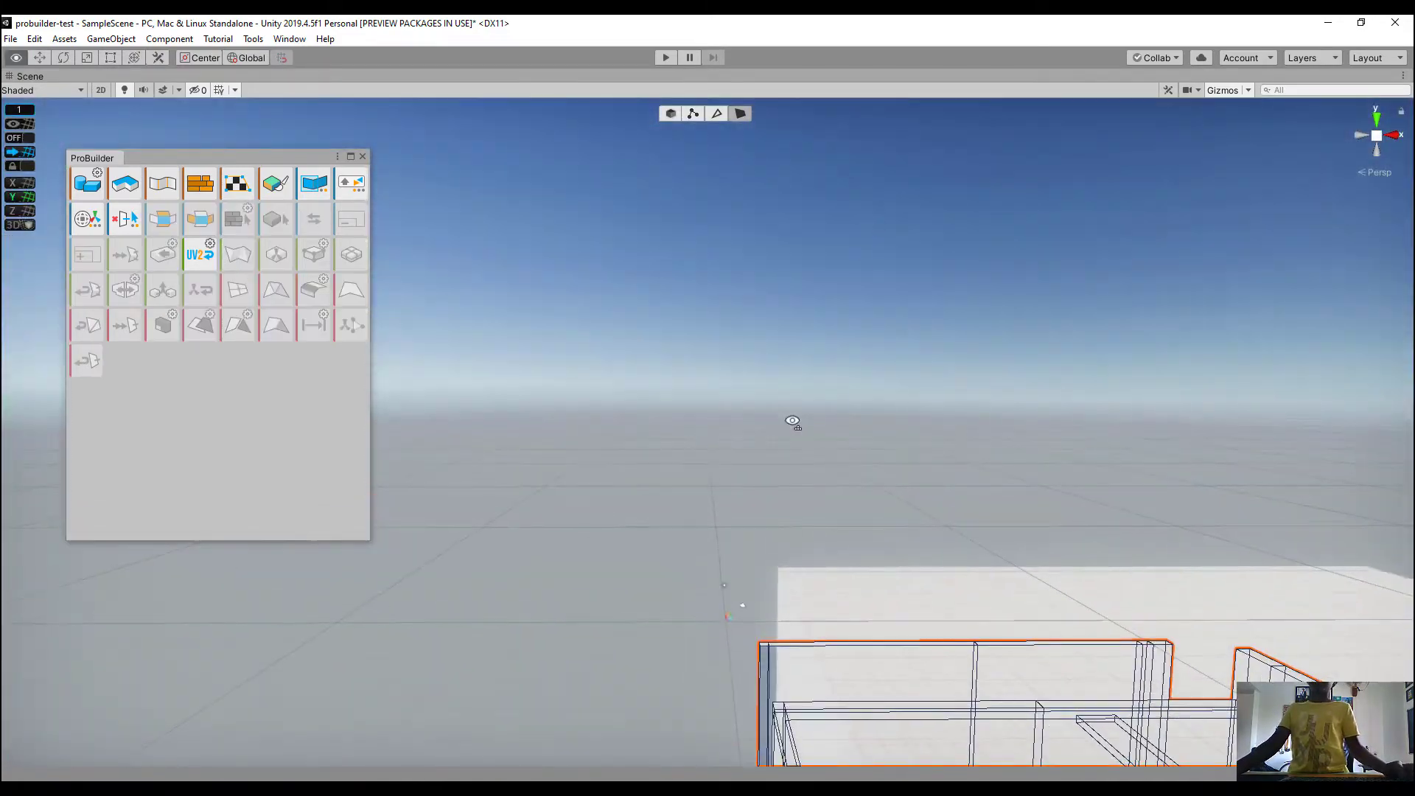
{"action": "right_click_drag", "start_coordinate": [789, 420], "coordinate": [830, 587]}
{"action": "left_click", "coordinate": [672, 507]}
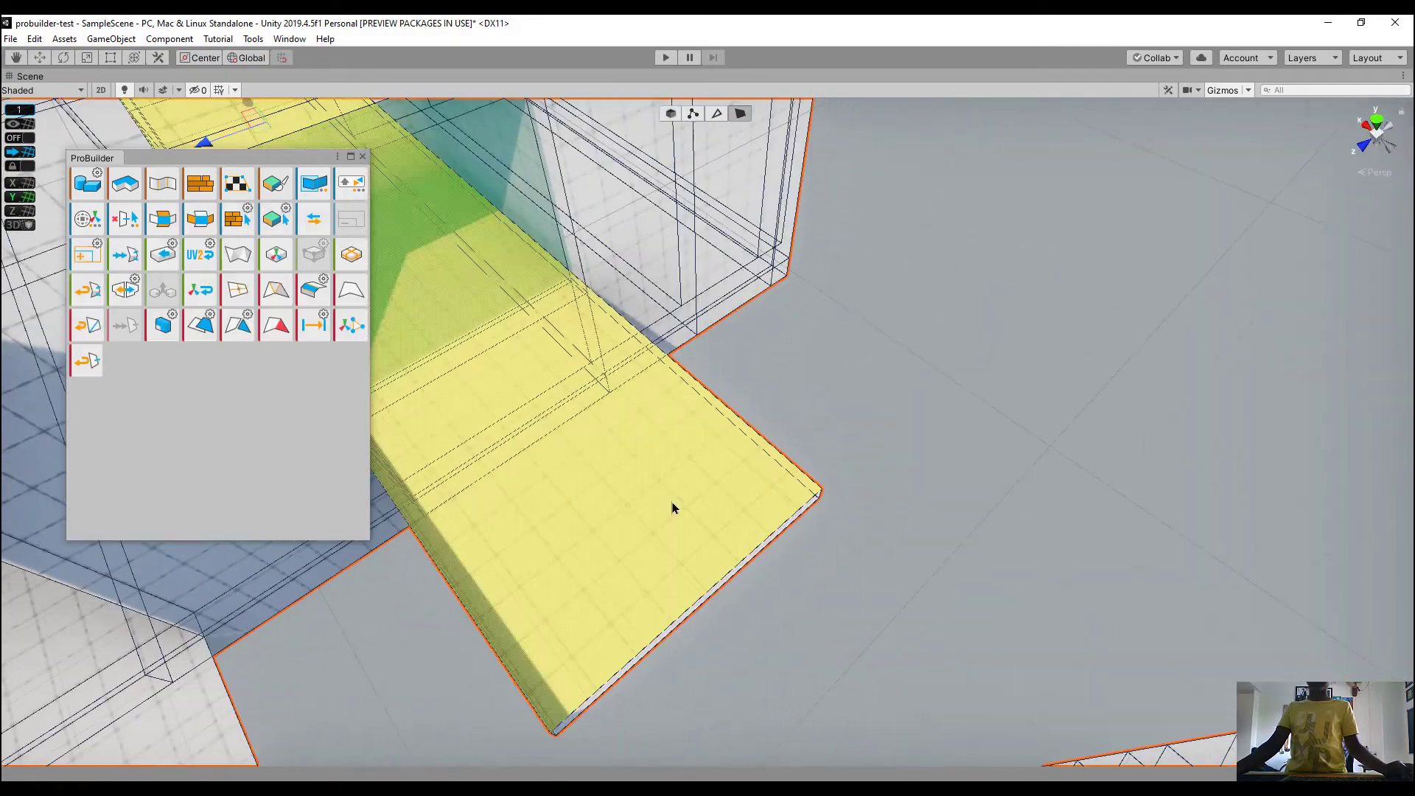
{"action": "key", "text": "h"}
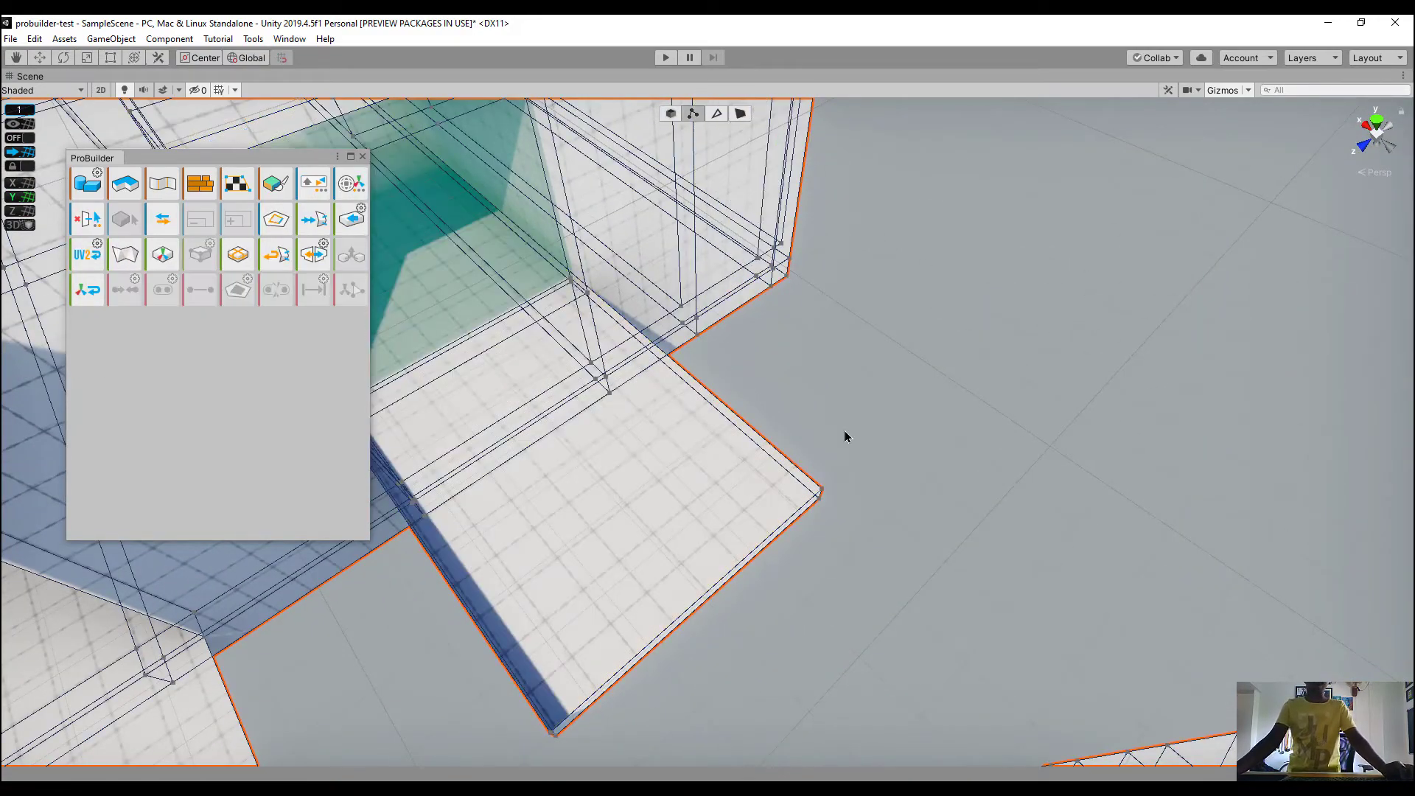
{"action": "right_click_drag", "start_coordinate": [744, 452], "coordinate": [921, 450]}
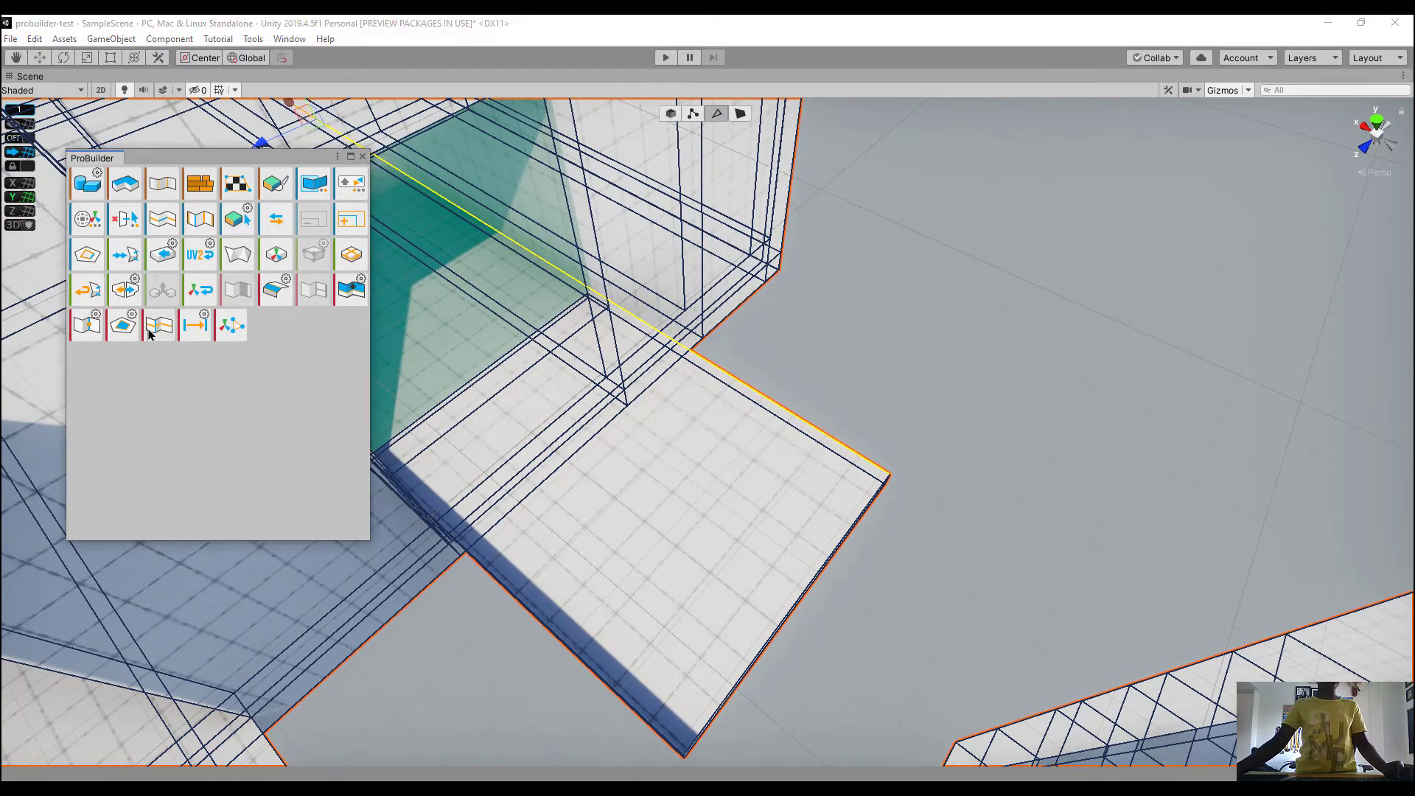
{"action": "left_click", "coordinate": [148, 334]}
Extrude the narrow strip at the landing's outer end upward into a wall
{"action": "scroll", "coordinate": [543, 362], "scroll_direction": "down", "scroll_amount": 10}
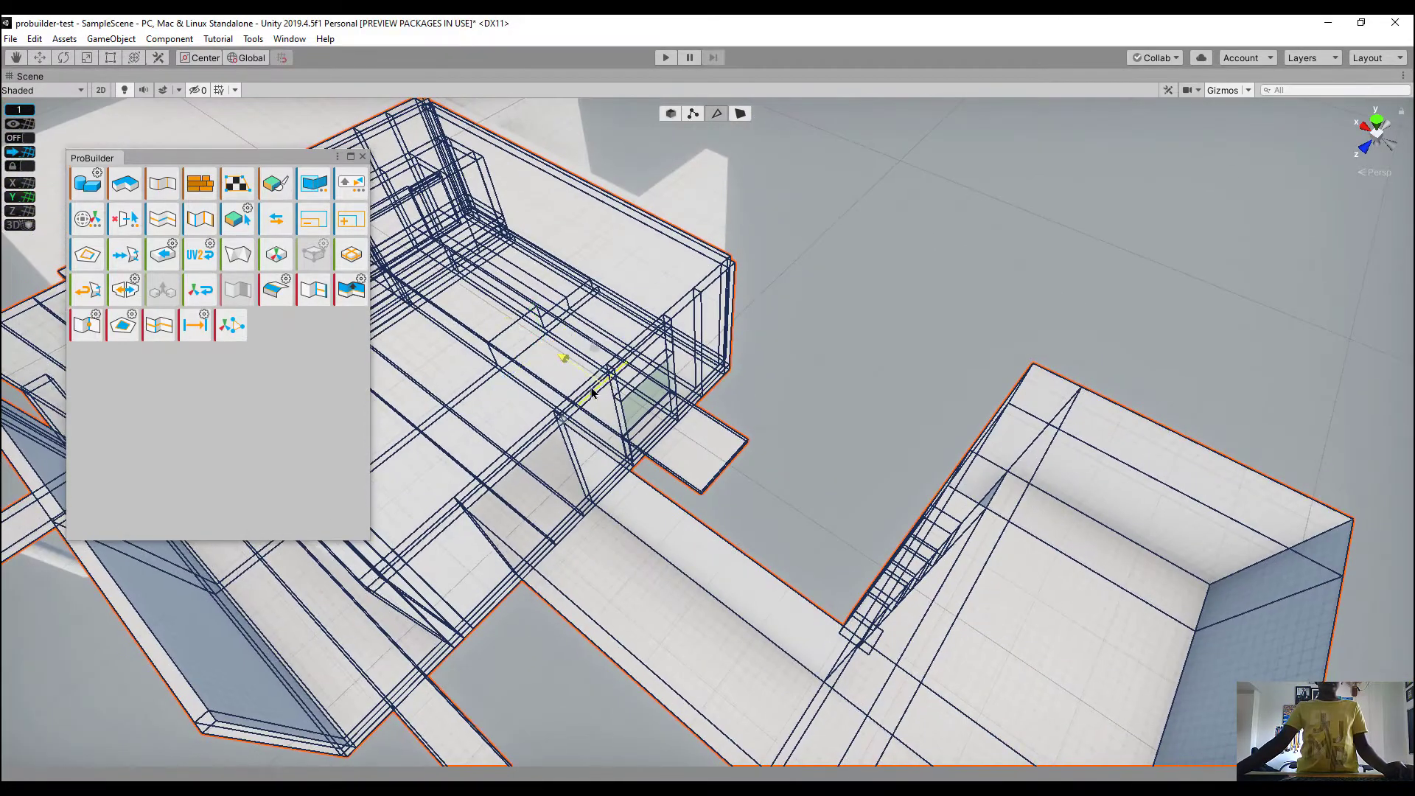
{"action": "left_click", "coordinate": [743, 131]}
{"action": "left_click", "coordinate": [727, 466]}
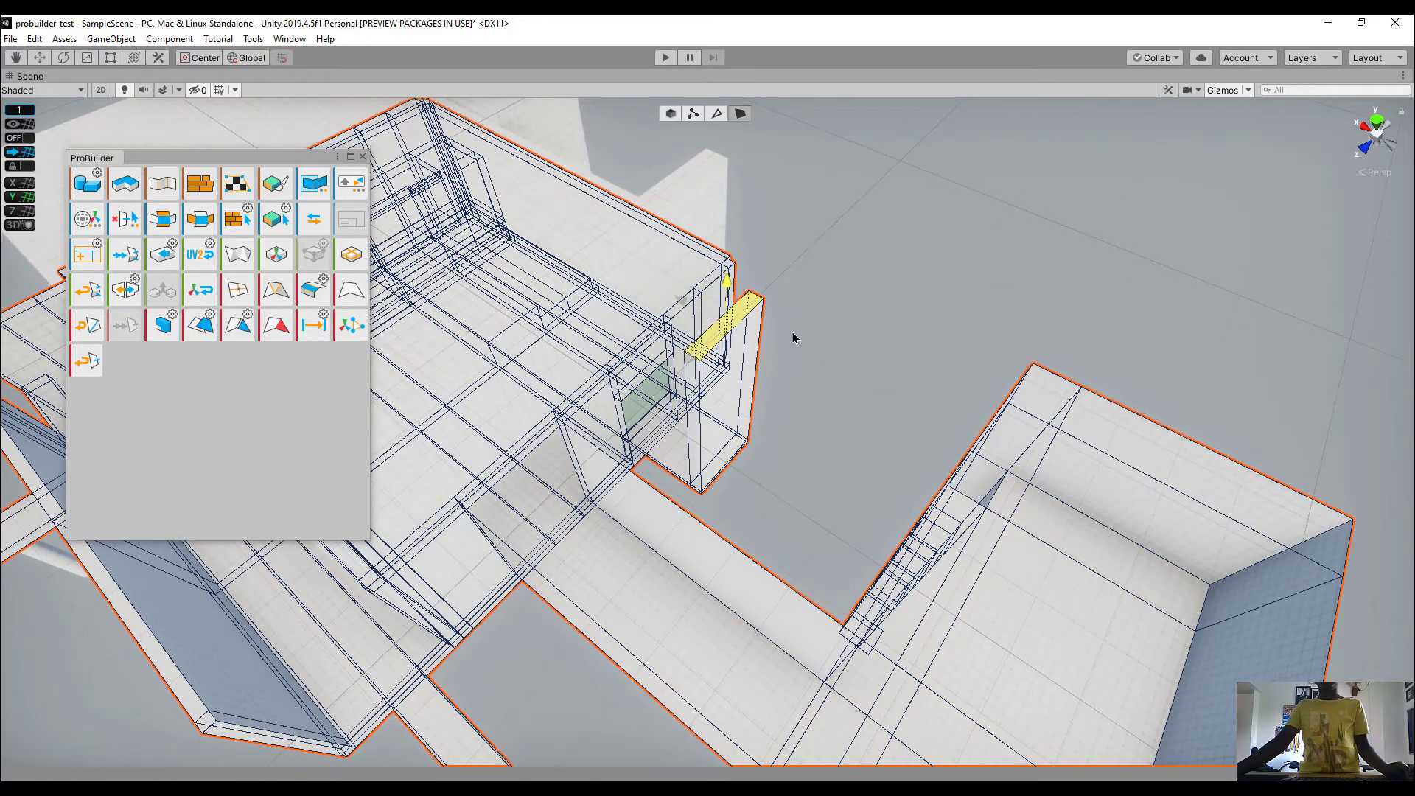
{"action": "key", "text": "w"}
{"action": "right_click_drag", "start_coordinate": [793, 337], "coordinate": [736, 232]}
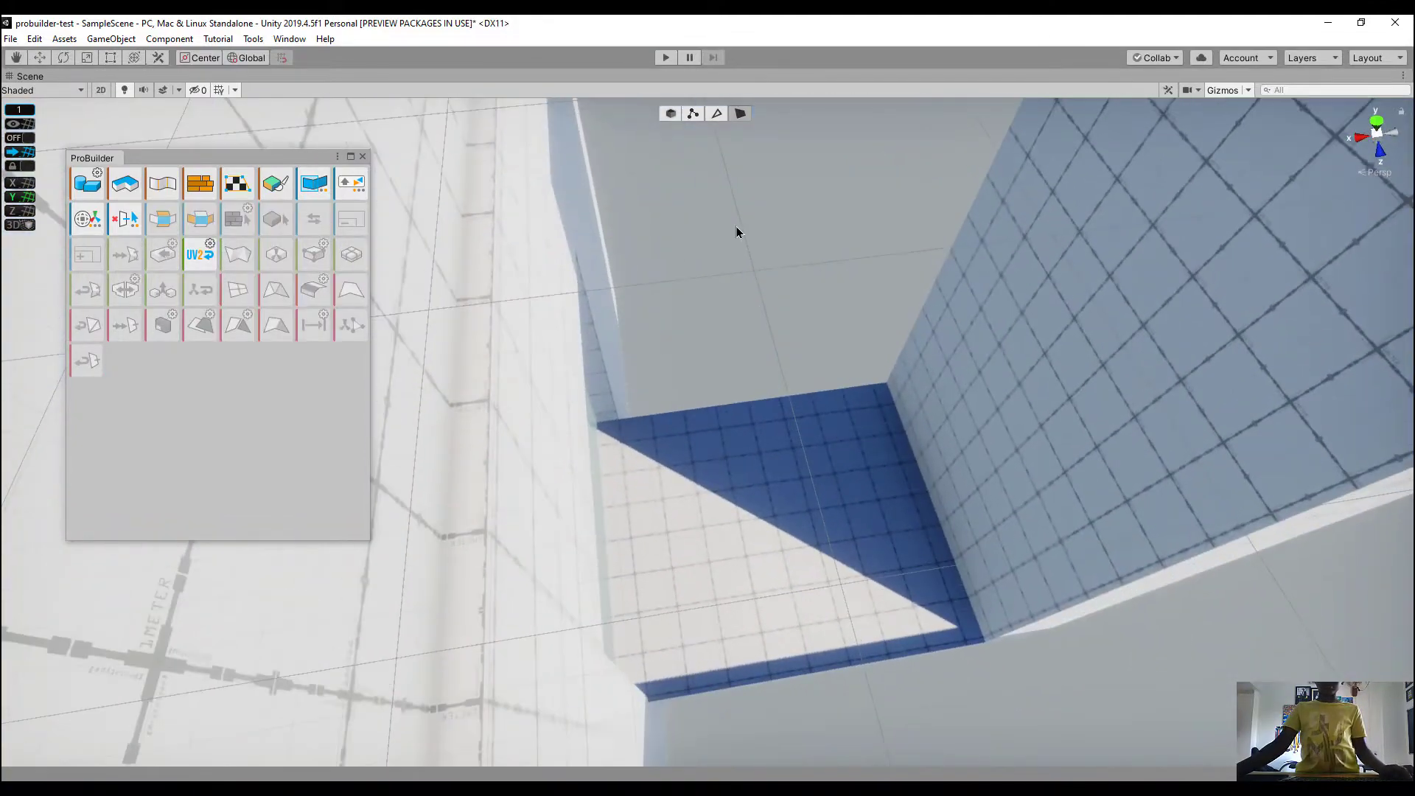
Extrude the narrow floor strip along the short edge of the large floor opening upward into a wall
{"action": "right_click_drag", "start_coordinate": [762, 312], "coordinate": [970, 218]}
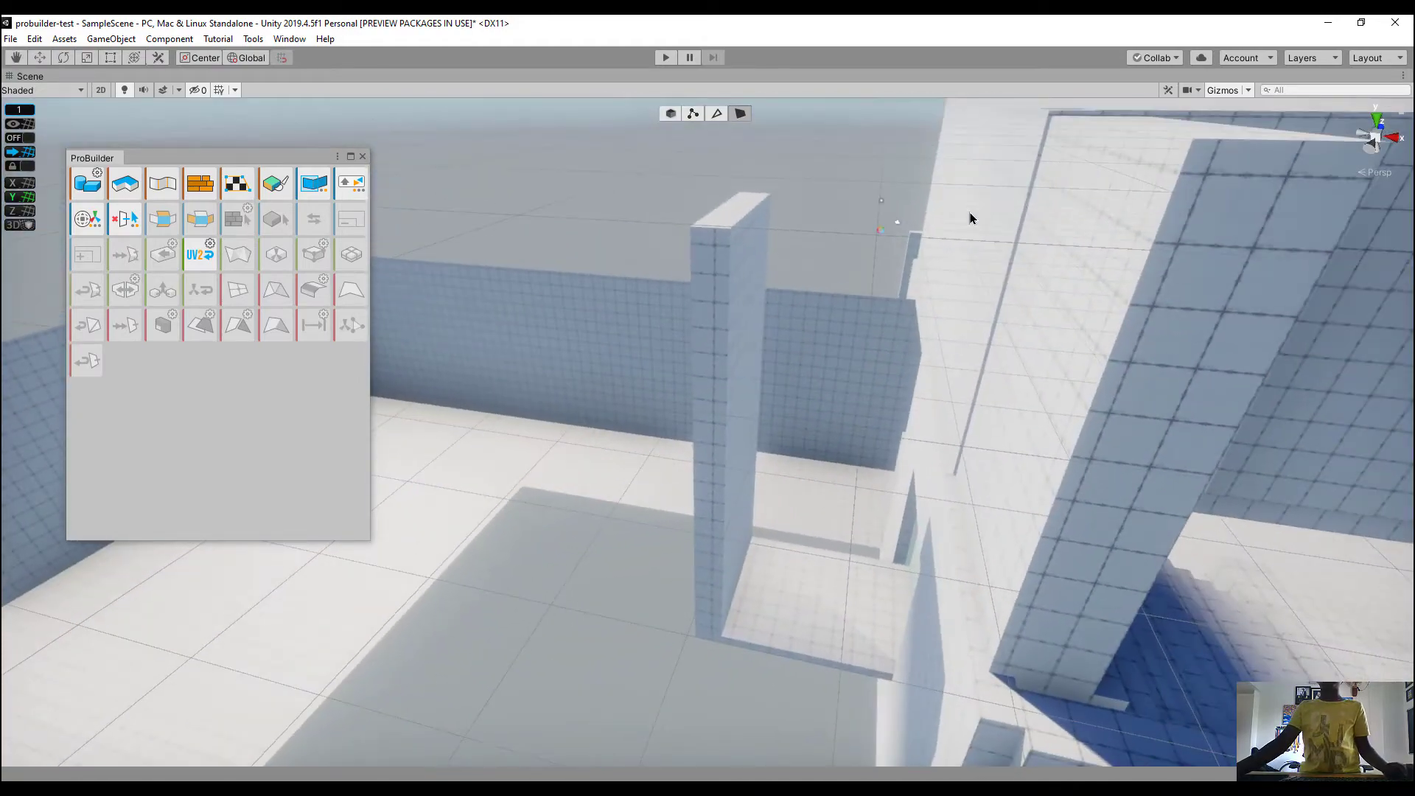
{"action": "left_click", "coordinate": [918, 259]}
{"action": "right_click_drag", "start_coordinate": [803, 230], "coordinate": [556, 226]}
{"action": "left_click", "coordinate": [679, 364]}
{"action": "right_click_drag", "start_coordinate": [733, 429], "coordinate": [686, 483]}
{"action": "left_click", "coordinate": [554, 474]}
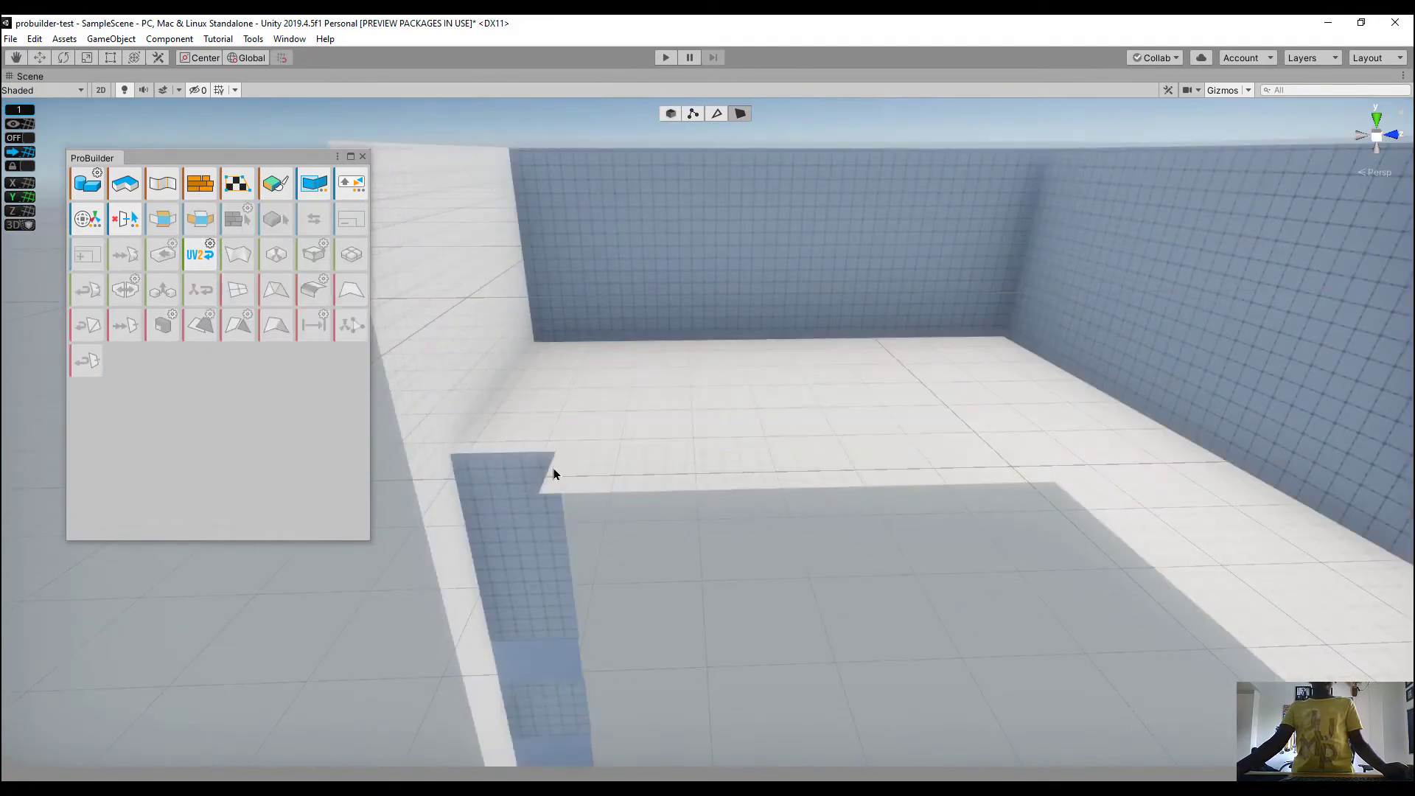
{"action": "left_click", "coordinate": [744, 479]}
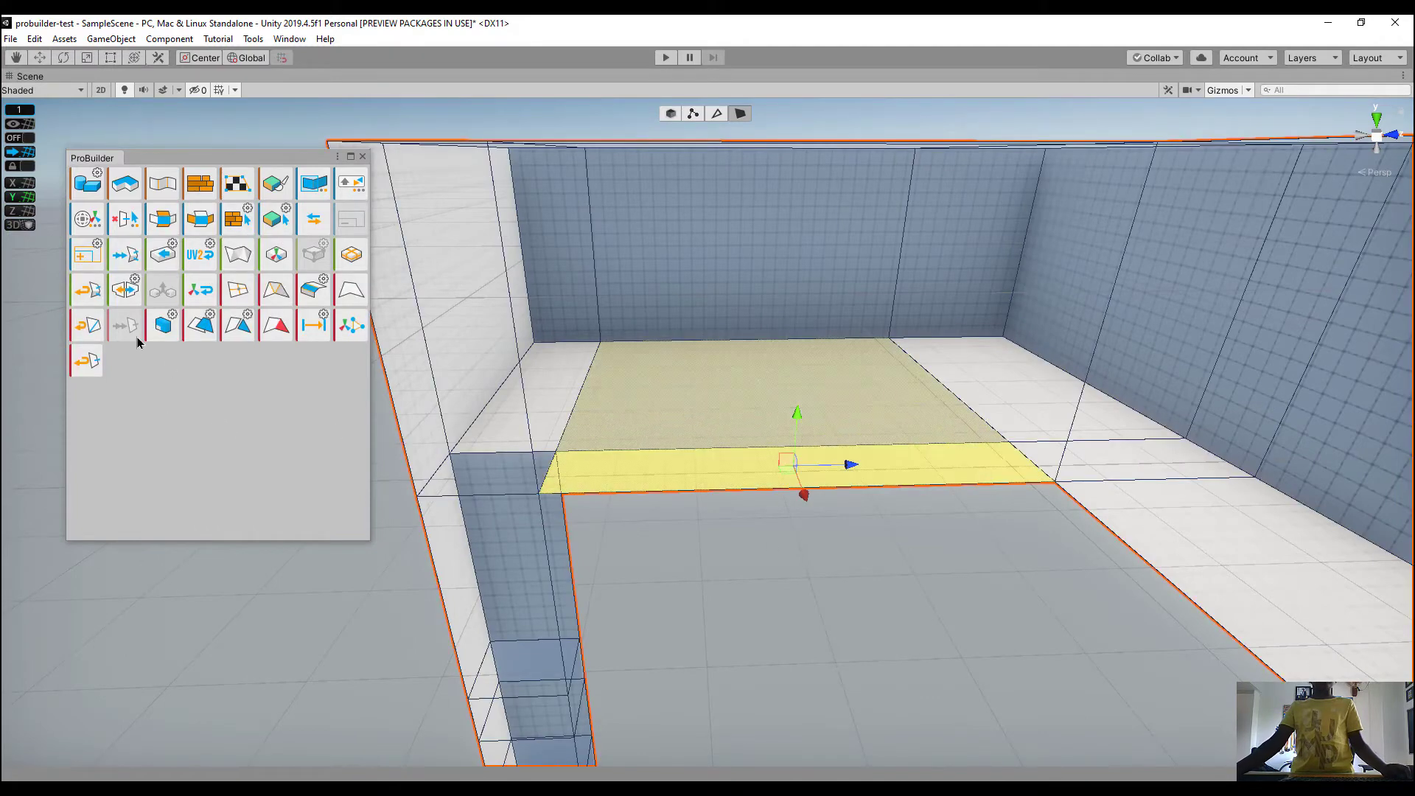
{"action": "right_click_drag", "start_coordinate": [769, 472], "coordinate": [767, 447]}
{"action": "left_click_drag", "start_coordinate": [807, 440], "coordinate": [804, 265], "text": "shift"}
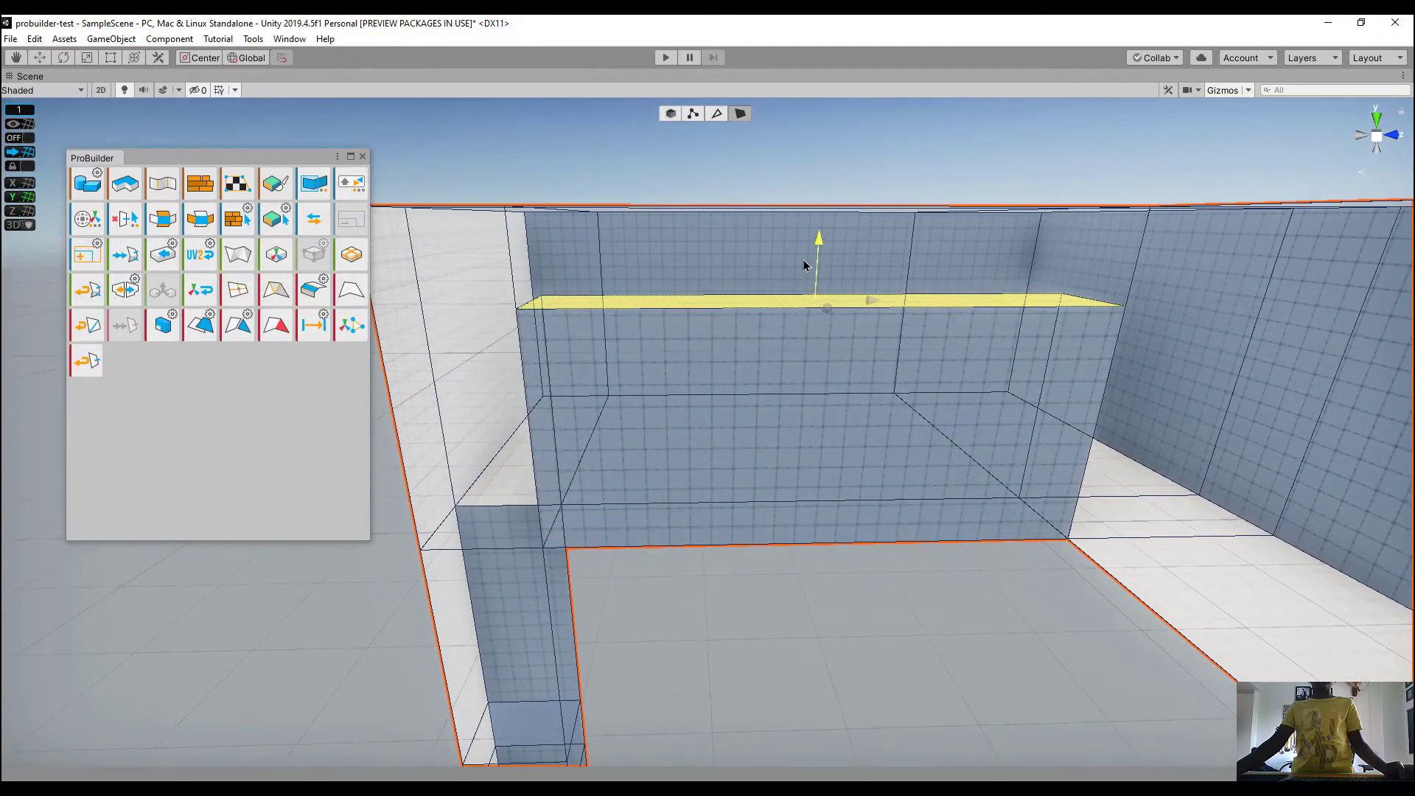
Insert a lengthwise edge loop in the adjoining long walkway floor, close to the edge of the floor opening
{"action": "right_click_drag", "start_coordinate": [898, 391], "coordinate": [1032, 543]}
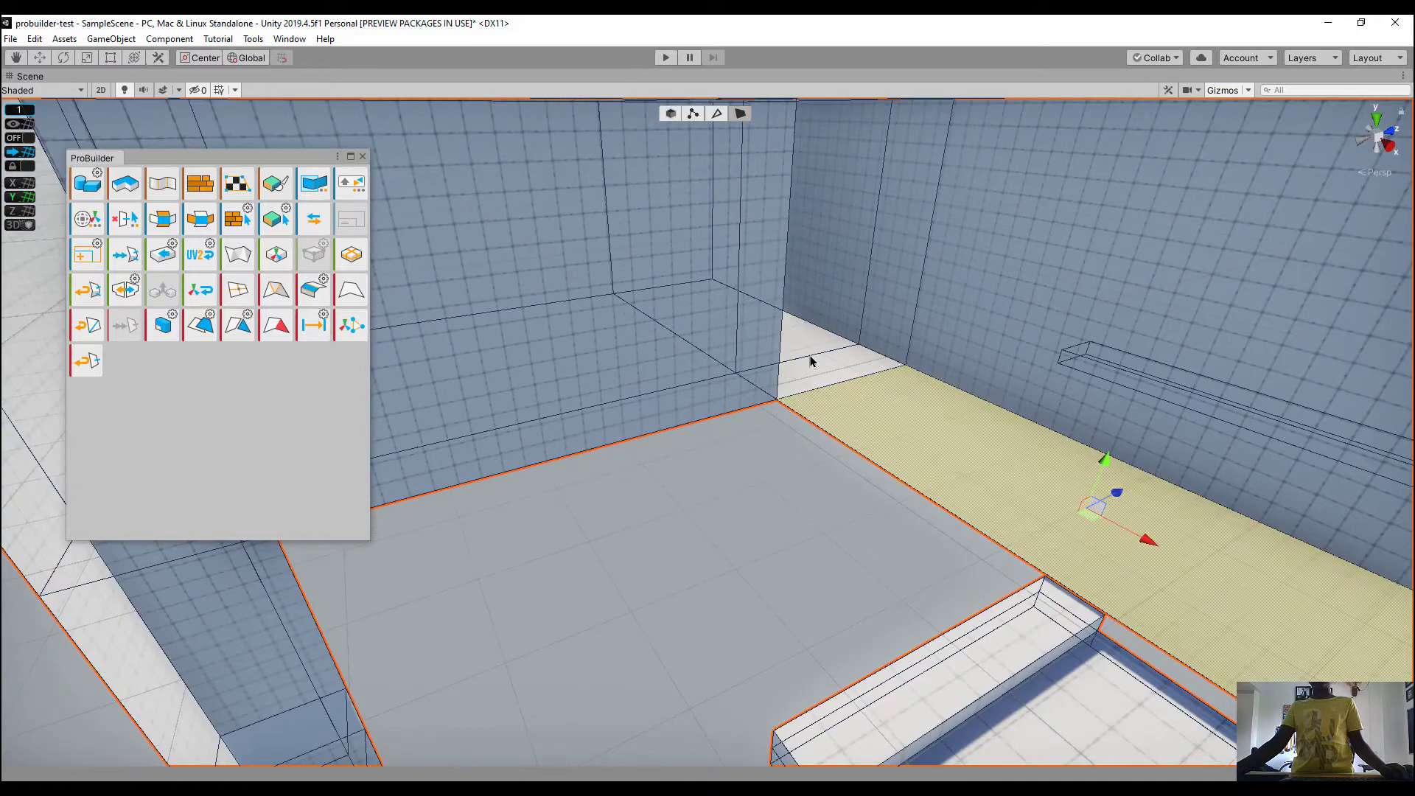
{"action": "left_click", "coordinate": [719, 115]}
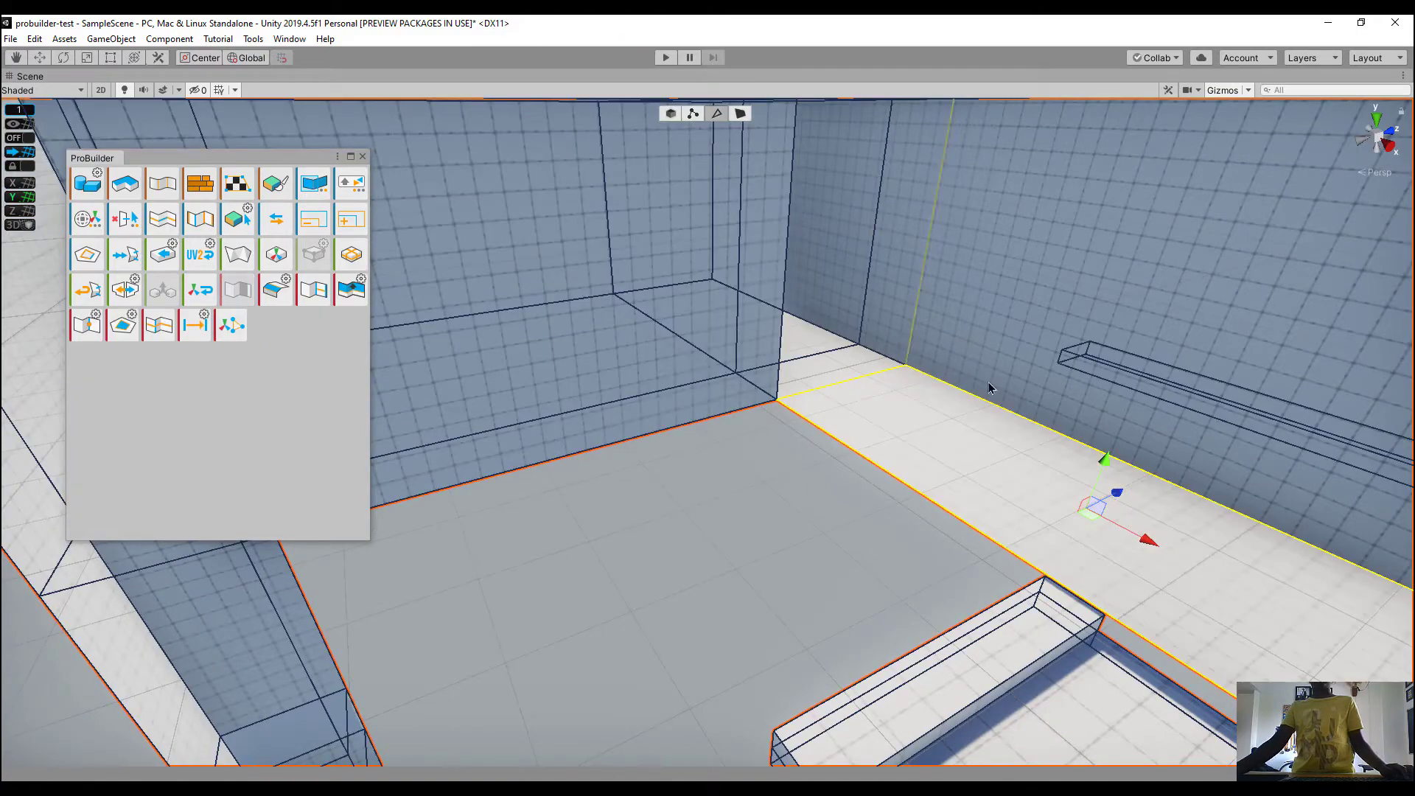
{"action": "left_click", "coordinate": [173, 336]}
{"action": "right_click_drag", "start_coordinate": [814, 346], "coordinate": [937, 372]}
{"action": "right_click_drag", "start_coordinate": [735, 280], "coordinate": [724, 269]}
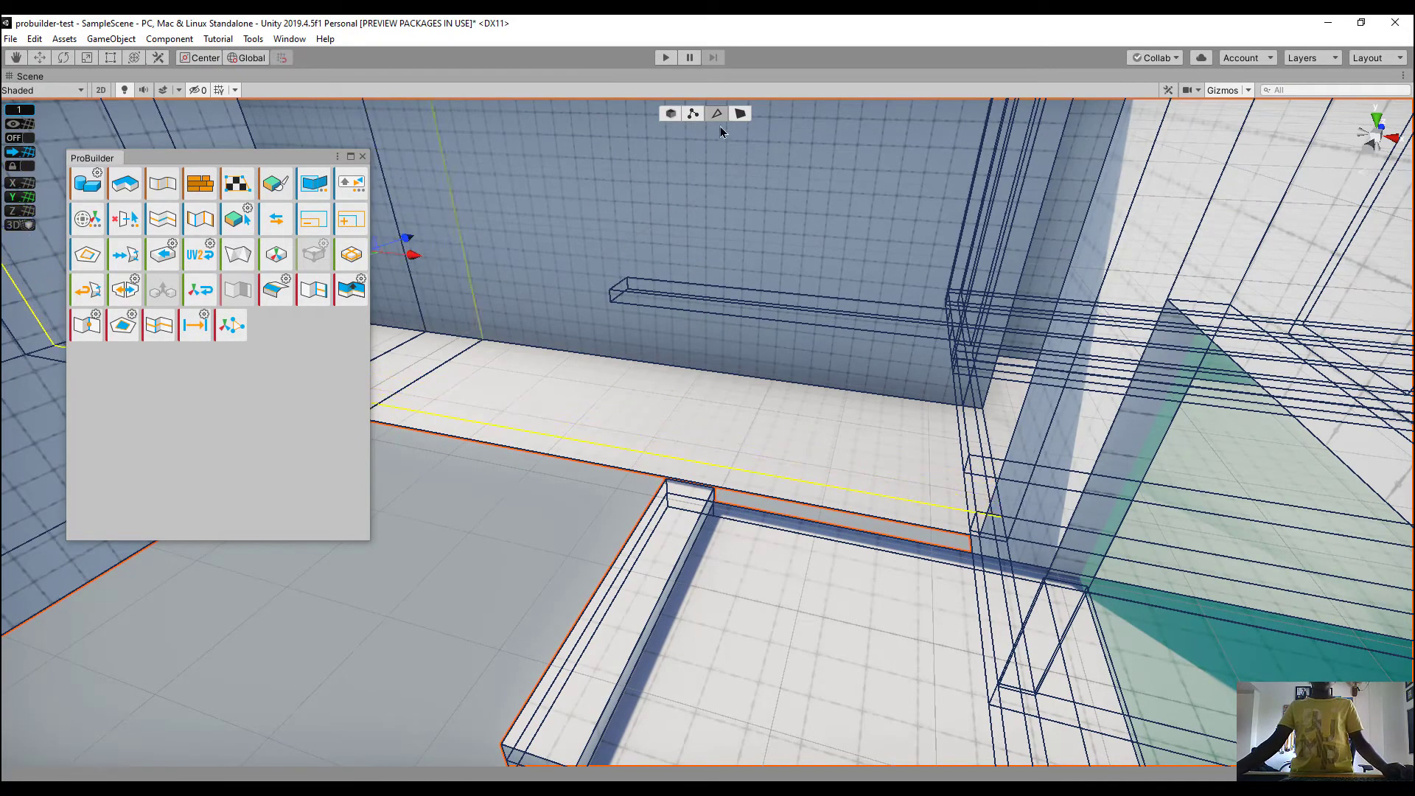
Extrude the new narrow strip along the long walkway upward into a wall close to the outer wall's height
{"action": "left_click", "coordinate": [741, 114]}
{"action": "left_click", "coordinate": [582, 445]}
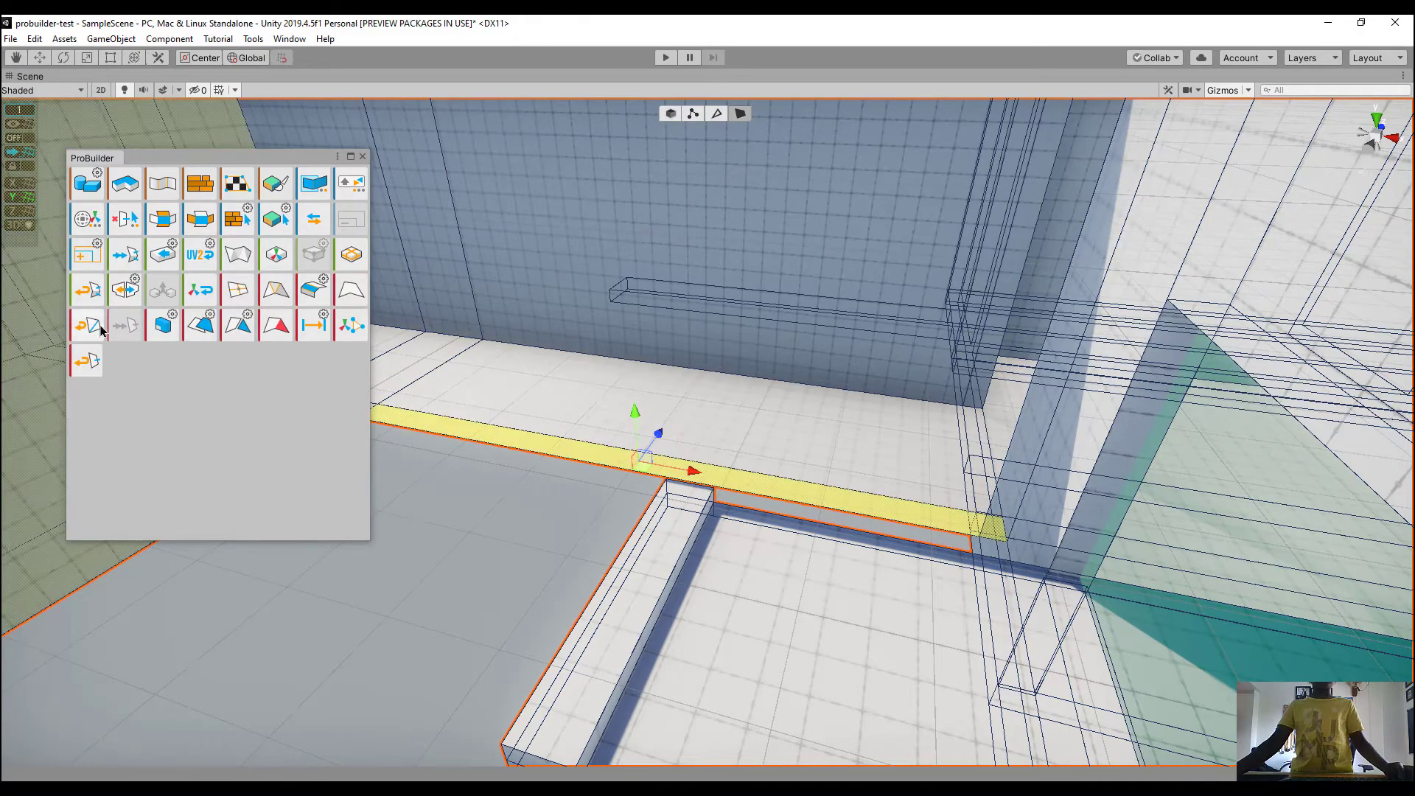
{"action": "left_click", "coordinate": [155, 335]}
{"action": "right_click_drag", "start_coordinate": [622, 411], "coordinate": [594, 372]}
{"action": "left_click_drag", "start_coordinate": [696, 526], "coordinate": [696, 336]}
{"action": "right_click_drag", "start_coordinate": [695, 339], "coordinate": [784, 265]}
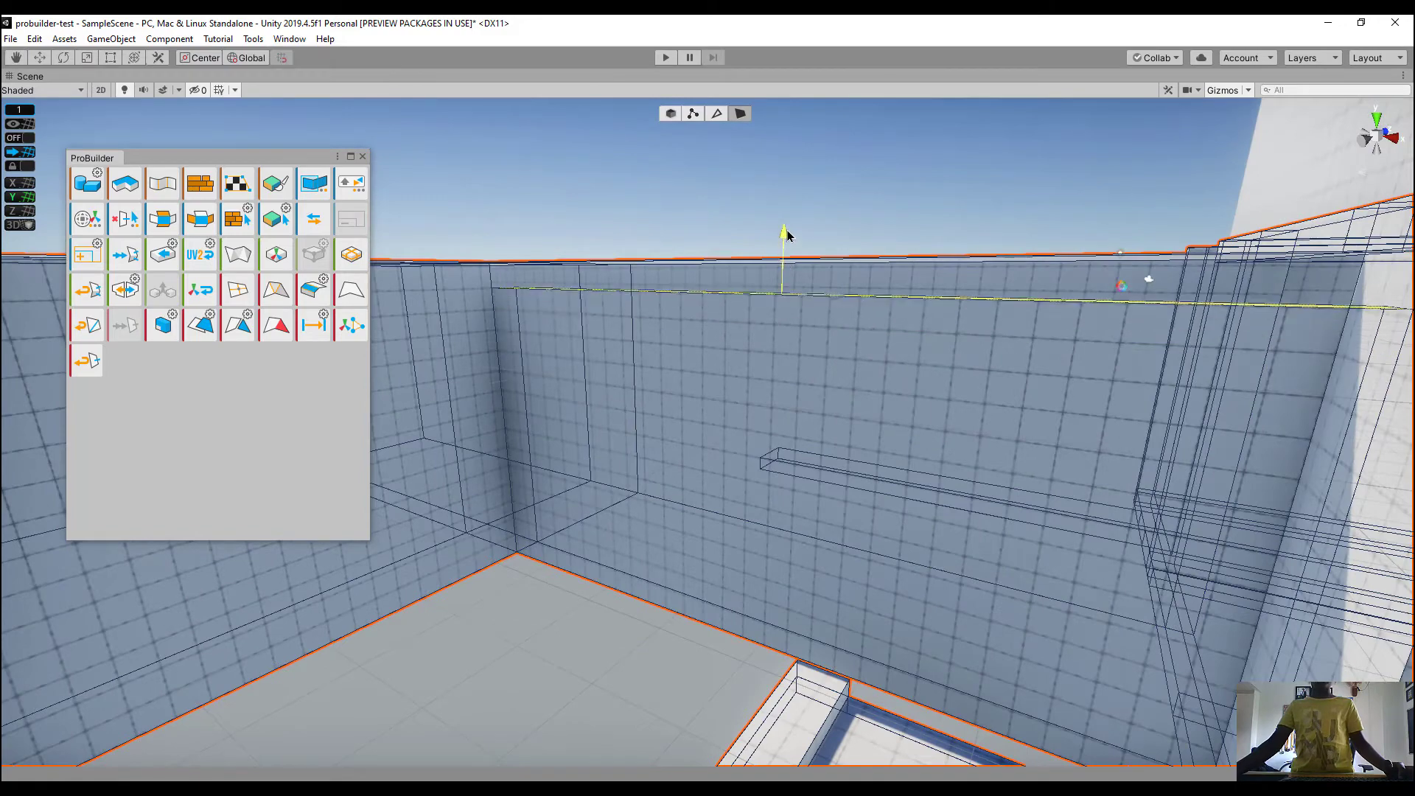
Select the adjoining wall faces at the corridor's open corner and extrude them slightly inward to thicken the wall
{"action": "left_click", "coordinate": [806, 160]}
{"action": "right_click_drag", "start_coordinate": [805, 160], "coordinate": [537, 240]}
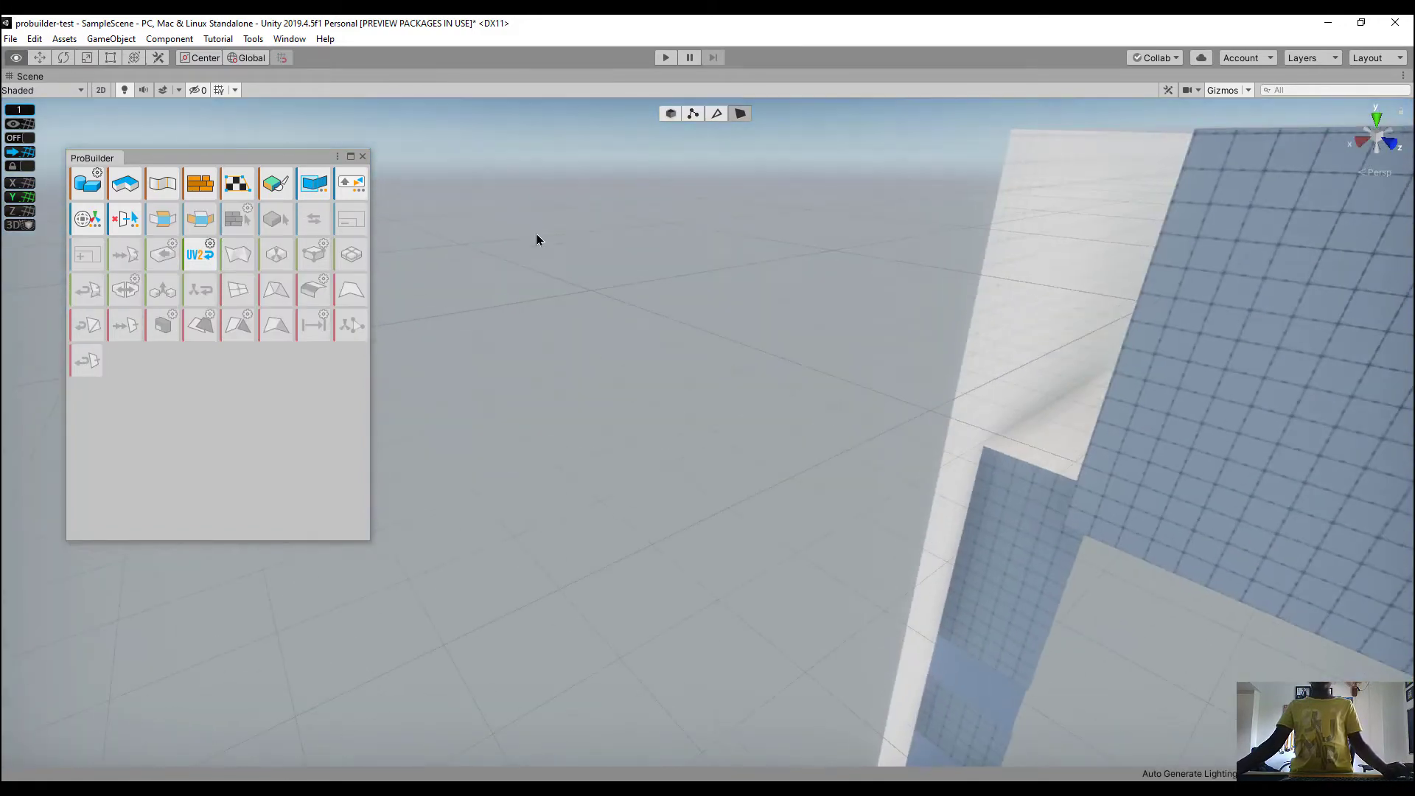
{"action": "right_click_drag", "start_coordinate": [1048, 336], "coordinate": [1017, 340]}
{"action": "left_click", "coordinate": [835, 393]}
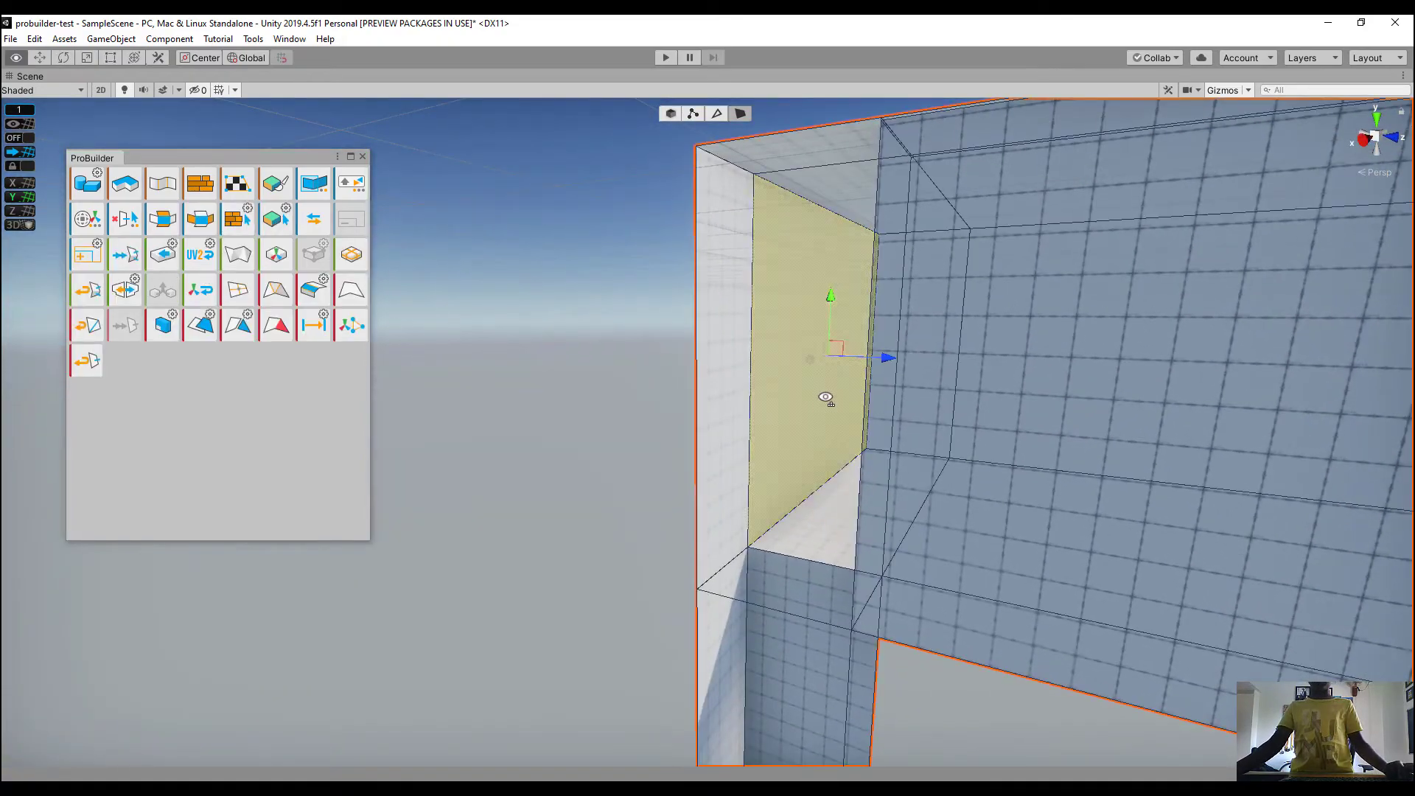
{"action": "mouse_move", "coordinate": [827, 398]}
{"action": "right_mouse_down"}
{"action": "mouse_move", "coordinate": [926, 529]}
{"action": "mouse_move", "coordinate": [891, 504]}
{"action": "mouse_move", "coordinate": [941, 496]}
{"action": "mouse_move", "coordinate": [925, 505]}
{"action": "mouse_move", "coordinate": [938, 464]}
{"action": "mouse_move", "coordinate": [851, 395]}
{"action": "right_mouse_up"}
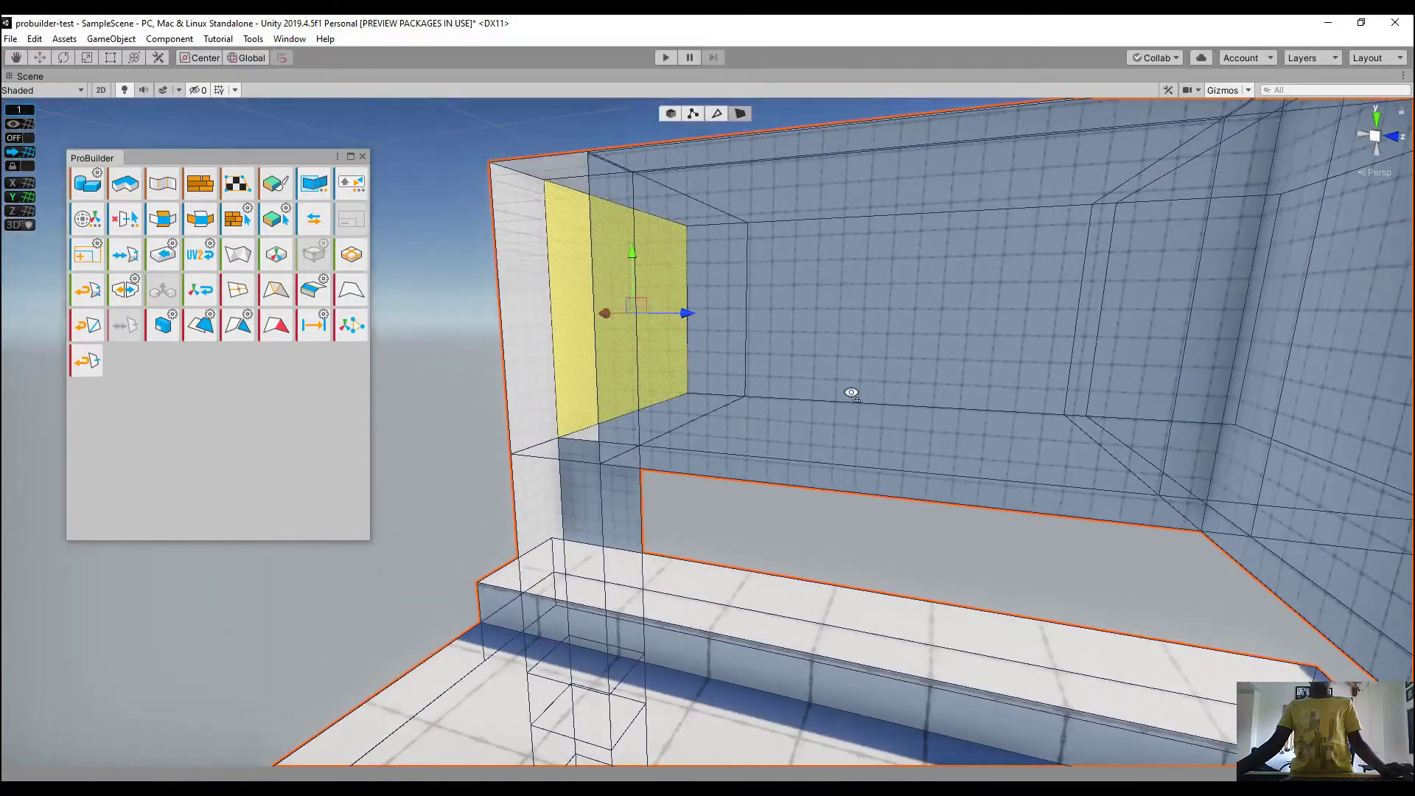
{"action": "left_click", "coordinate": [536, 314], "text": "shift"}
{"action": "key", "text": "a"}
{"action": "right_click_drag", "start_coordinate": [532, 320], "coordinate": [526, 325]}
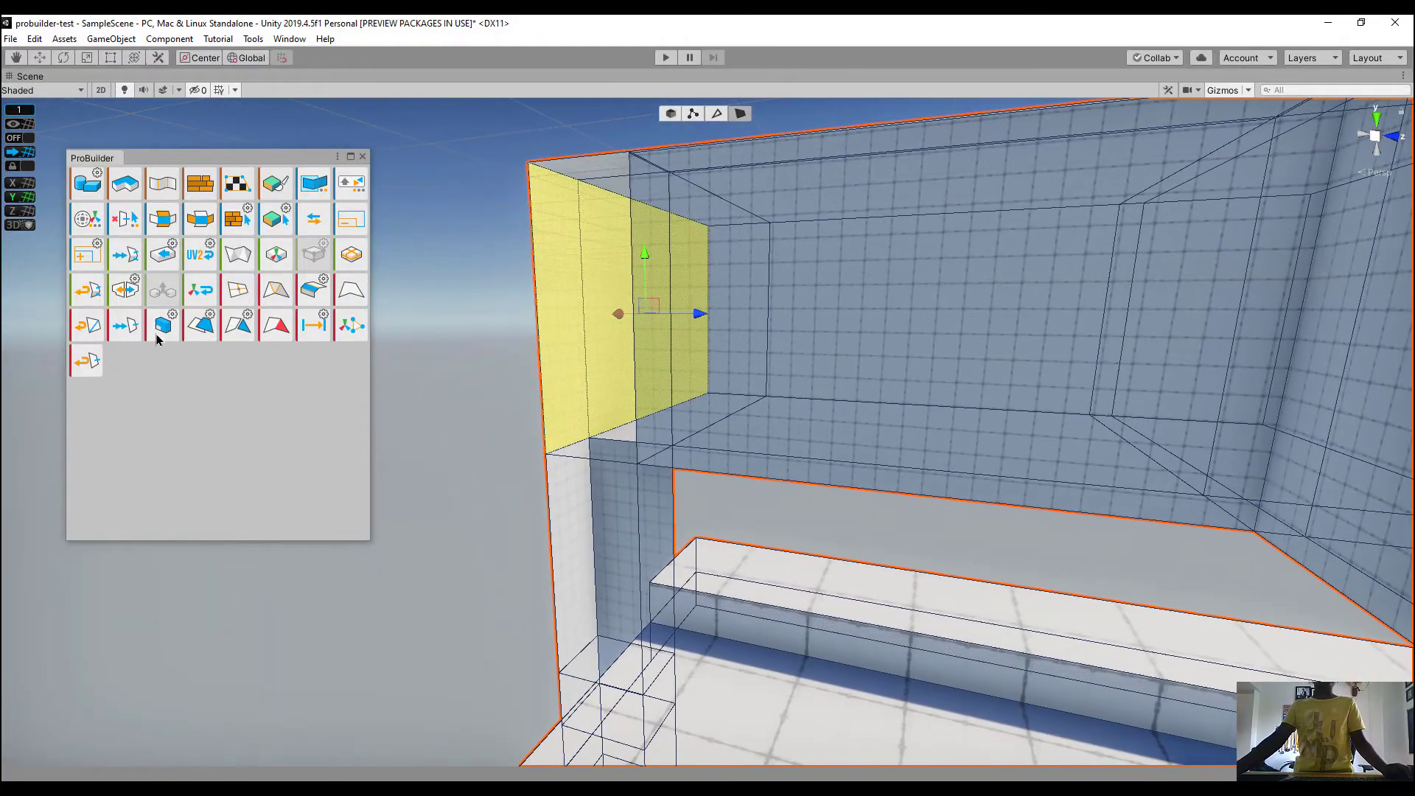
{"action": "left_click_drag", "start_coordinate": [712, 313], "coordinate": [714, 312]}
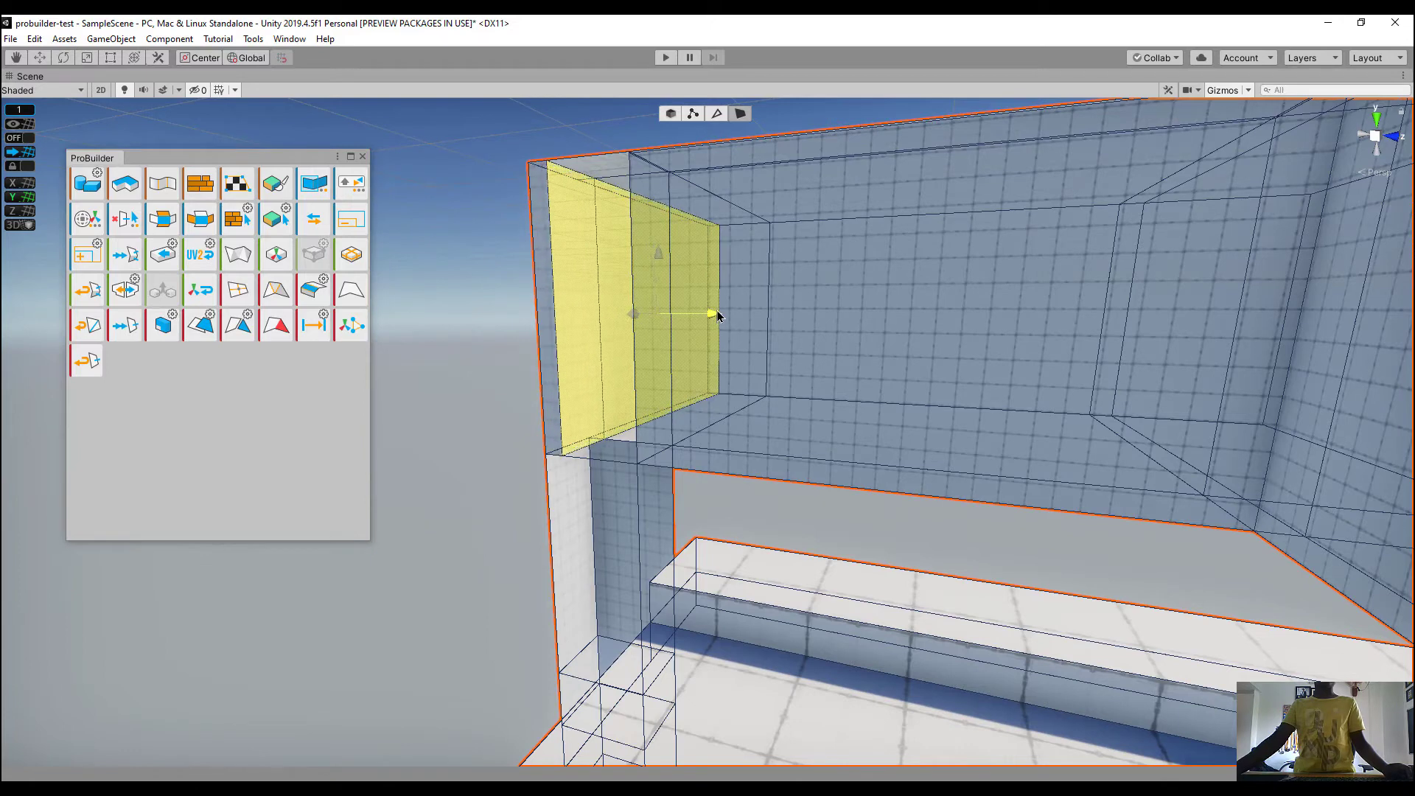
{"action": "left_click", "coordinate": [565, 118]}
Select the floor face at the base of the tall shaft and insert an edge loop across it near one side
{"action": "right_click_drag", "start_coordinate": [775, 435], "coordinate": [712, 503]}
{"action": "key", "text": "w"}
{"action": "left_click", "coordinate": [656, 436]}
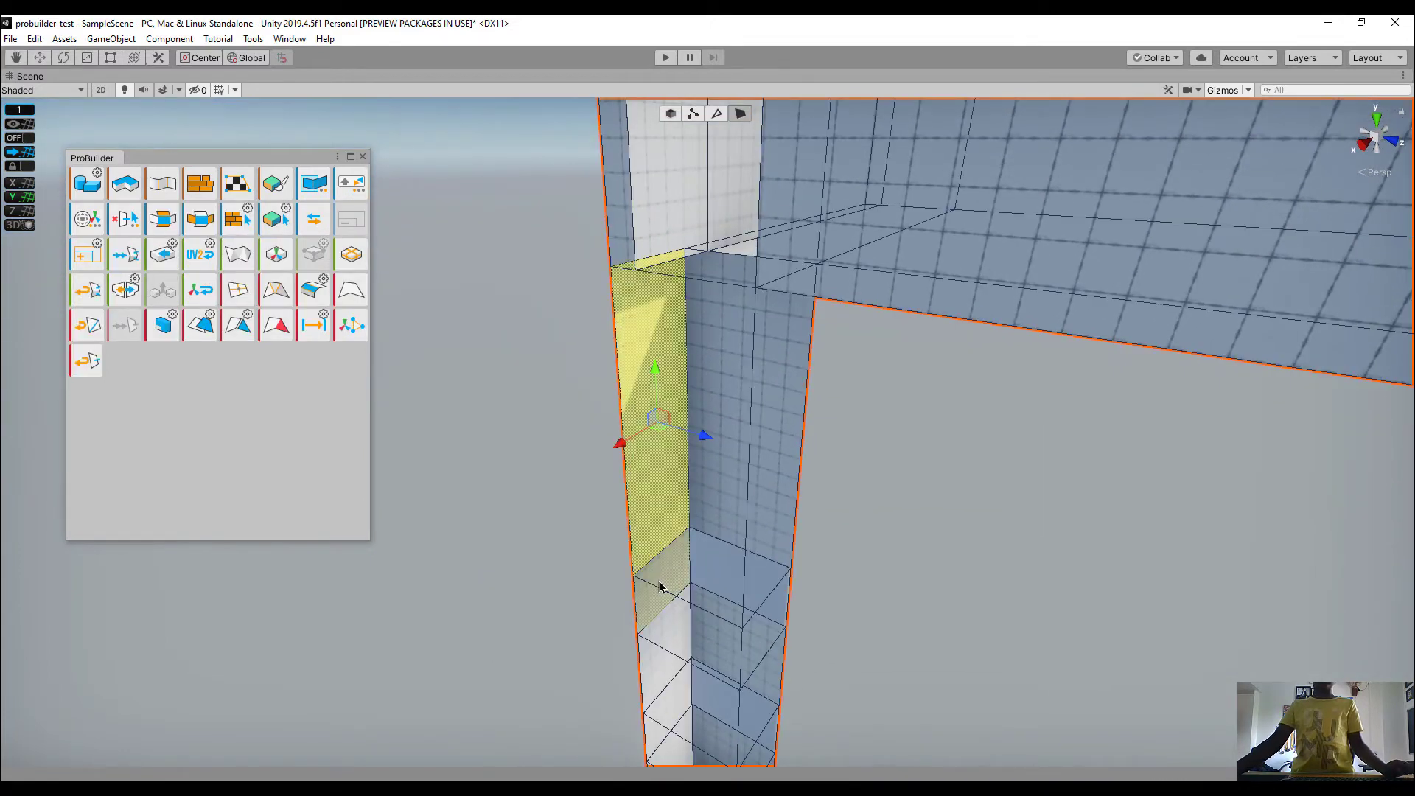
{"action": "right_click_drag", "start_coordinate": [691, 328], "coordinate": [746, 604]}
{"action": "key", "text": "w"}
{"action": "key", "text": "s"}
{"action": "key", "text": "d"}
{"action": "left_click", "coordinate": [870, 489]}
{"action": "key", "text": "a"}
{"action": "left_click", "coordinate": [697, 630]}
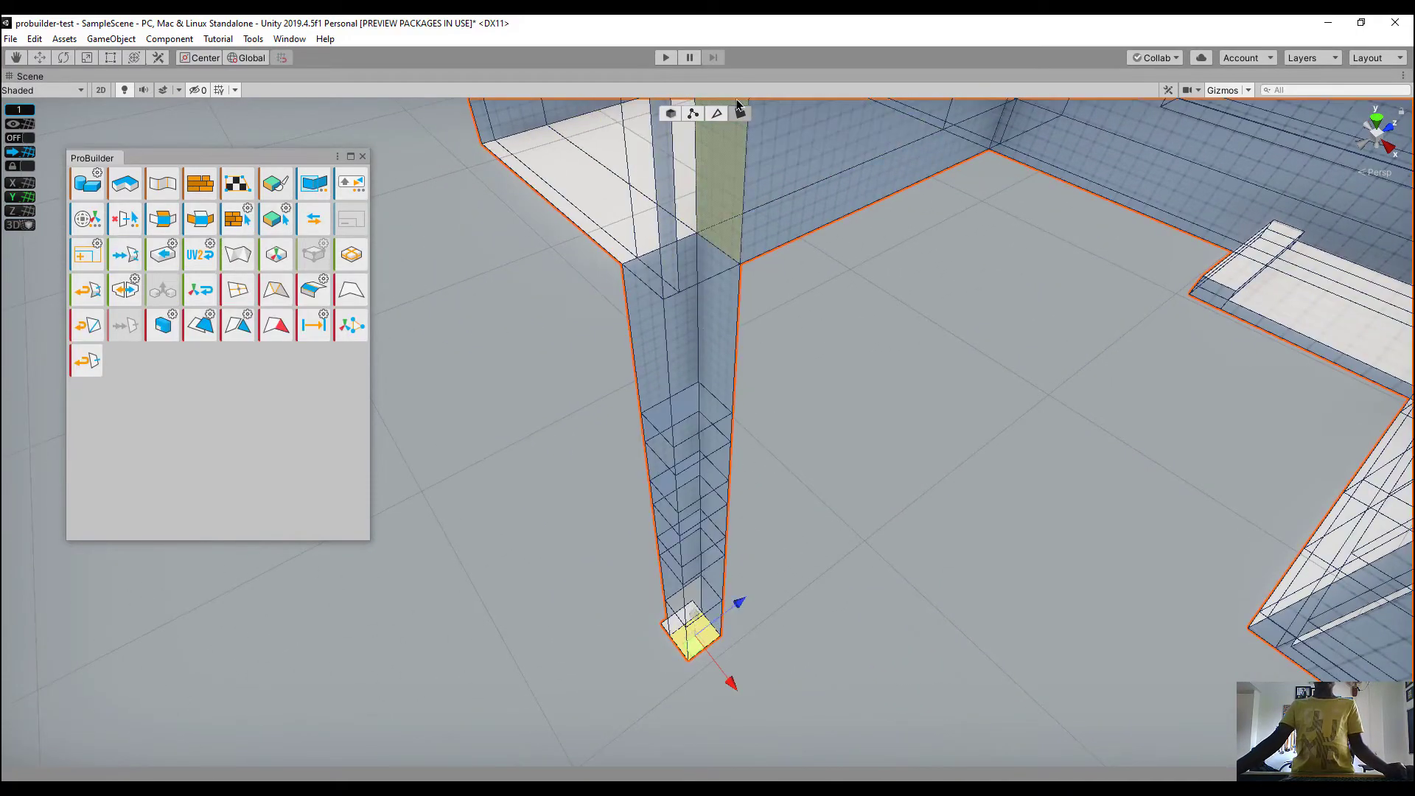
{"action": "key", "text": "f"}
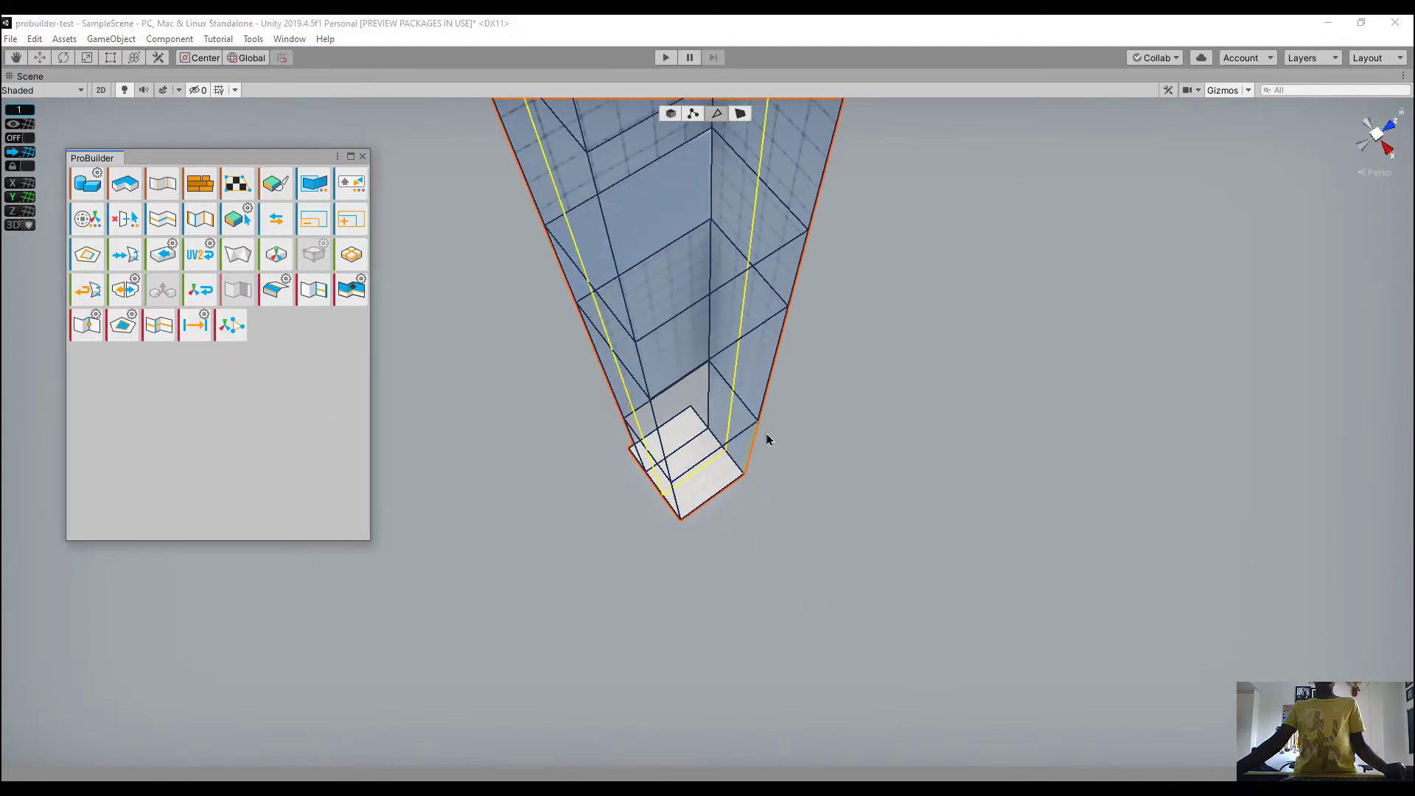
Extrude the narrow strip at the shaft's base upward to the level of the walkway floor
{"action": "left_click_drag", "start_coordinate": [672, 250], "coordinate": [713, 141], "text": "alt"}
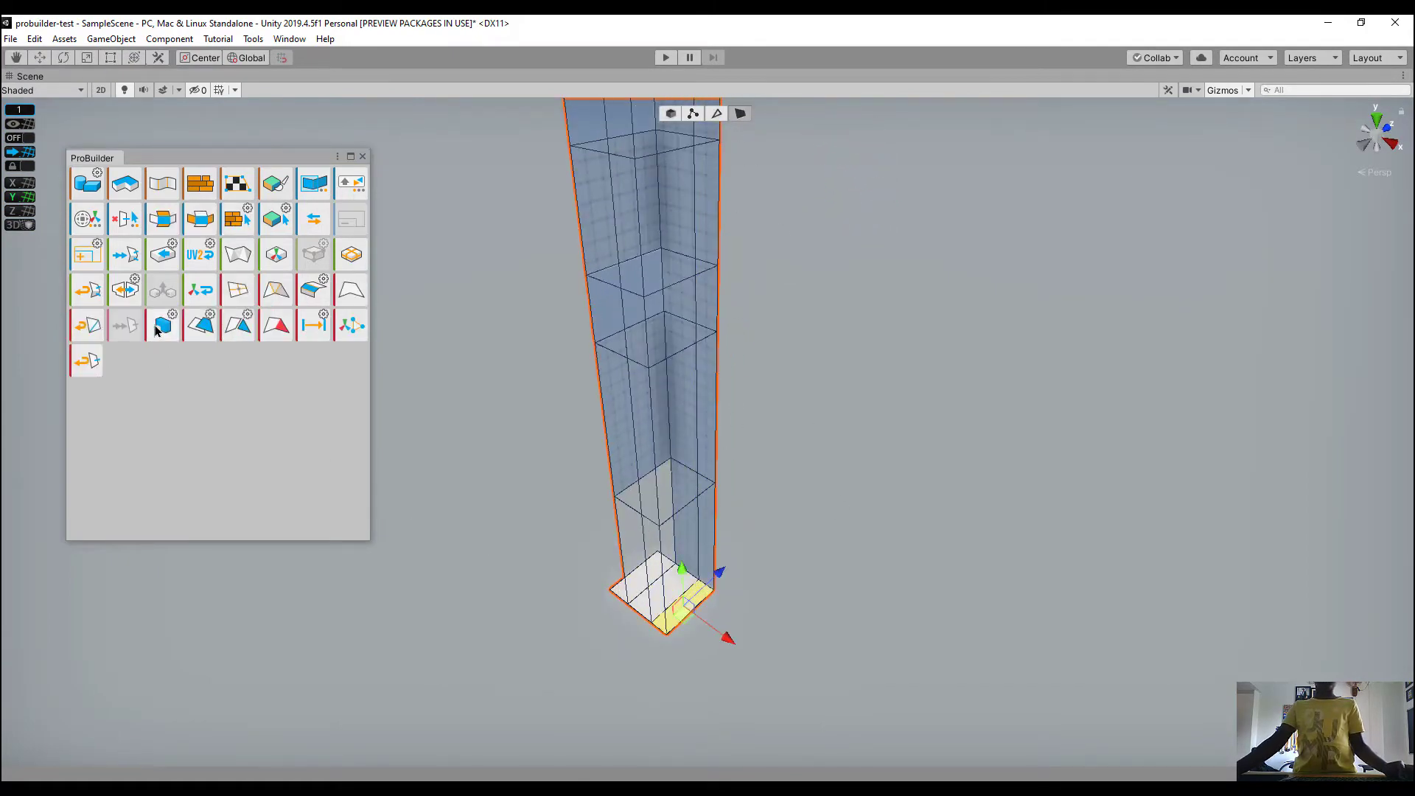
{"action": "scroll", "coordinate": [681, 495], "scroll_direction": "down", "scroll_amount": 5}
{"action": "left_click_drag", "start_coordinate": [686, 474], "coordinate": [692, 532], "text": "alt"}
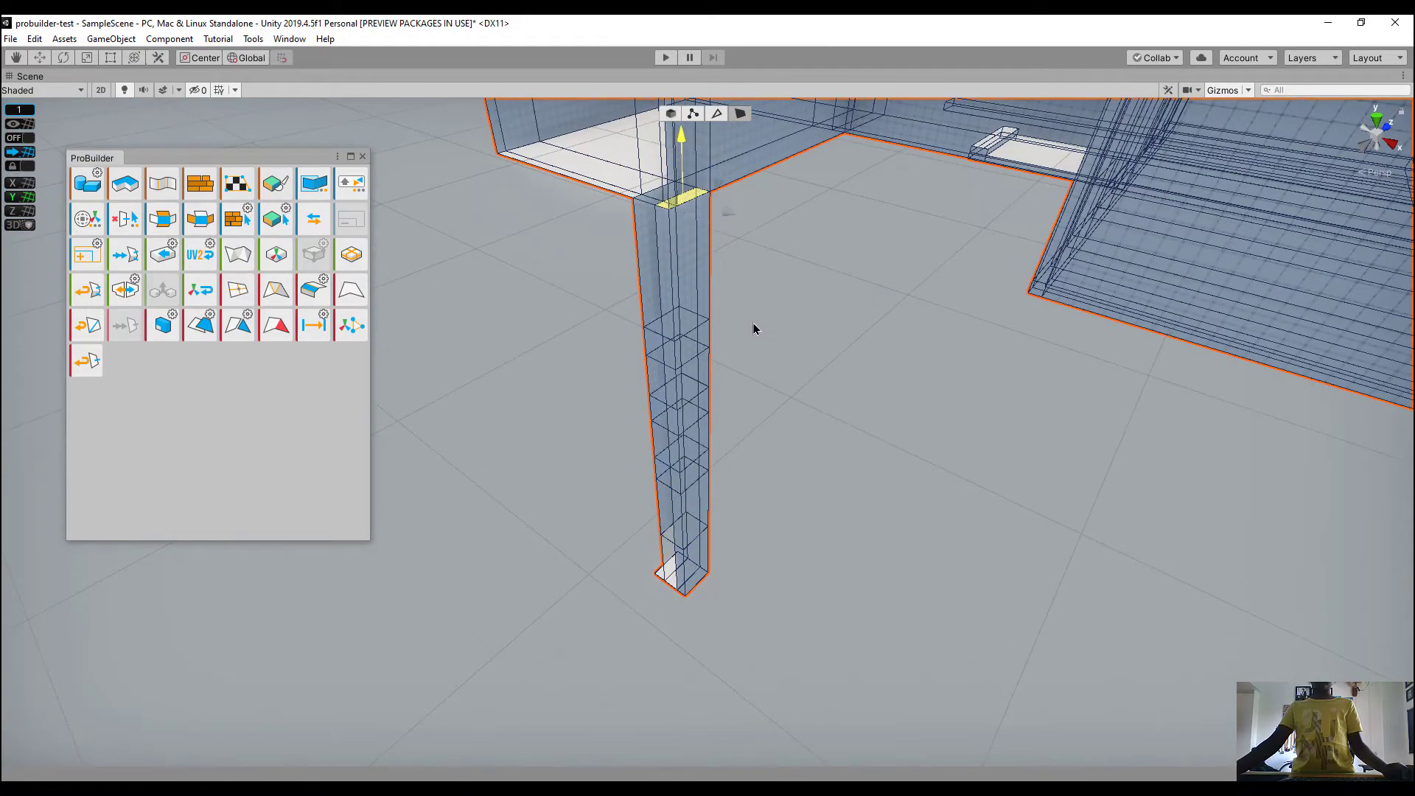
{"action": "right_click_drag", "start_coordinate": [753, 324], "coordinate": [466, 240]}
{"action": "key", "text": "w"}
{"action": "left_click", "coordinate": [900, 169]}
Select the short edge at the shaft's top corner and insert a vertical edge loop through the shaft's walls
{"action": "key", "text": "w"}
{"action": "key", "text": "w"}
{"action": "right_click_drag", "start_coordinate": [879, 375], "coordinate": [890, 359]}
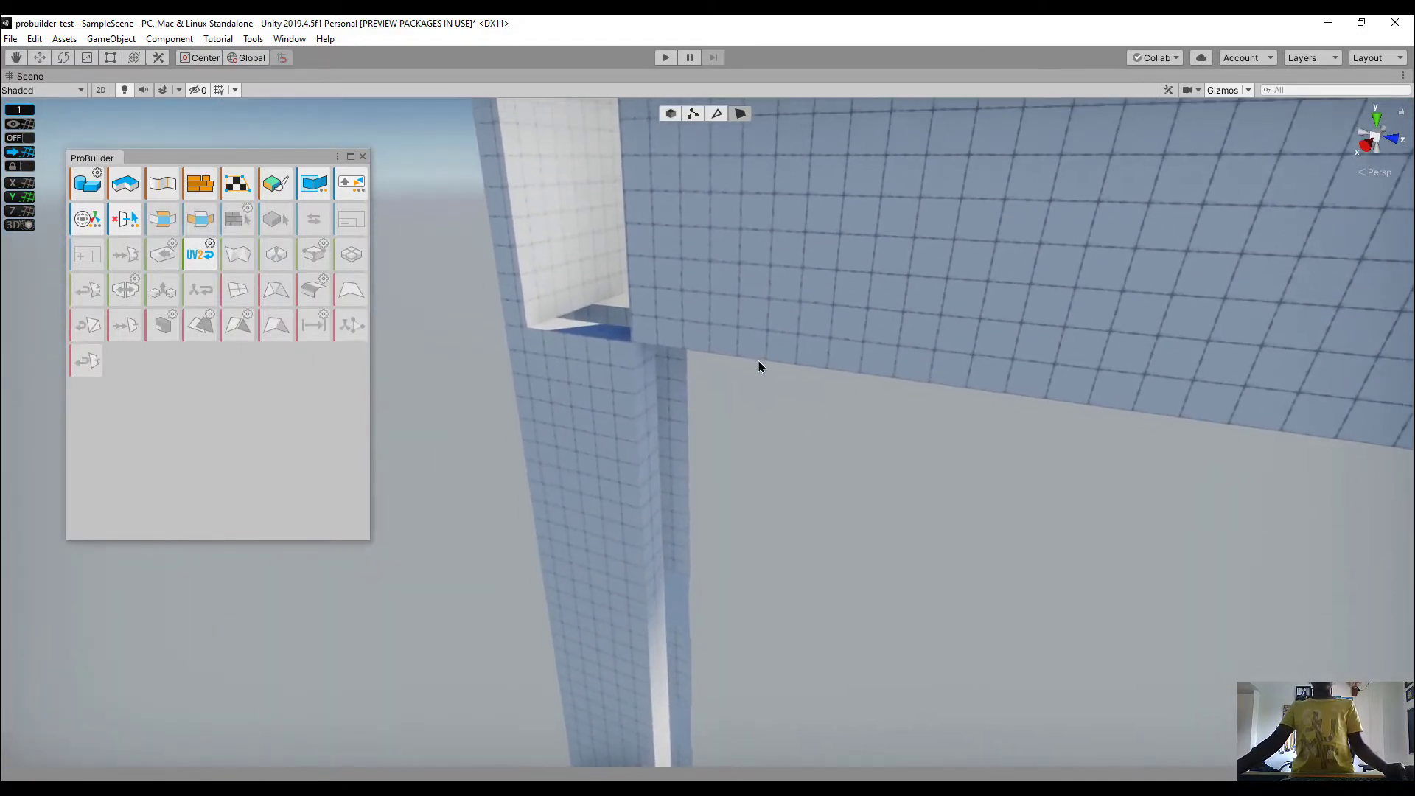
{"action": "left_click", "coordinate": [681, 399]}
{"action": "left_click", "coordinate": [717, 115]}
{"action": "left_click", "coordinate": [686, 373]}
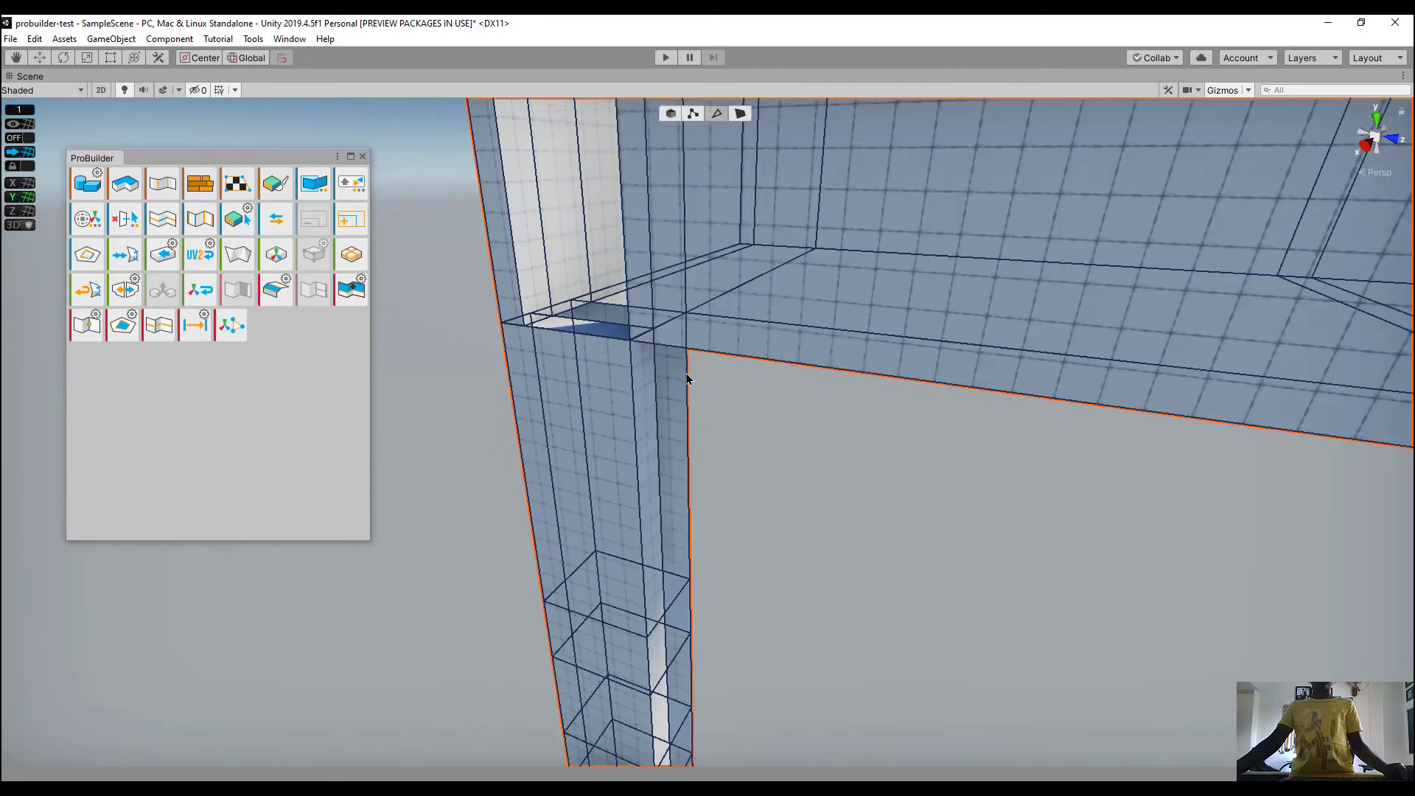
{"action": "key", "text": "f"}
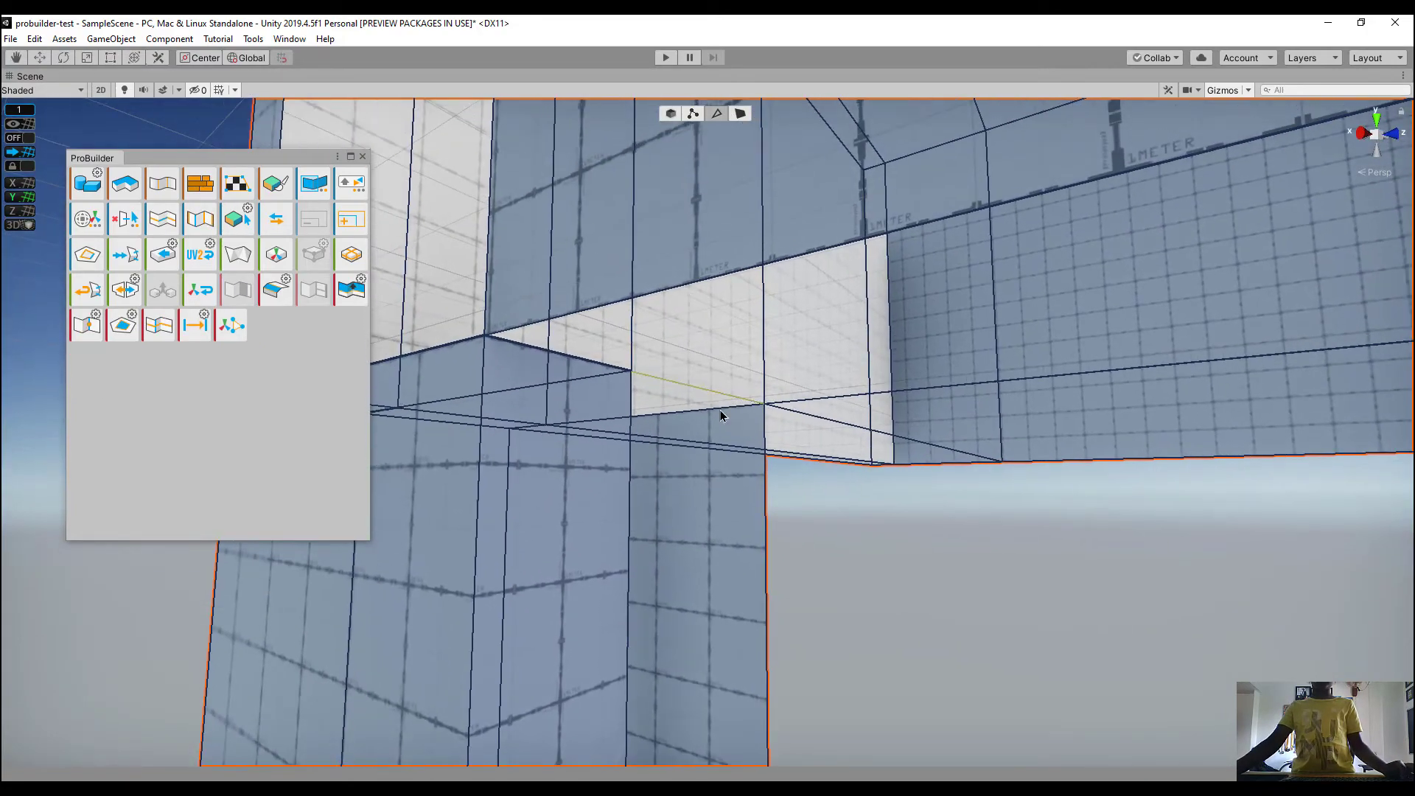
{"action": "right_click_drag", "start_coordinate": [543, 399], "coordinate": [715, 645]}
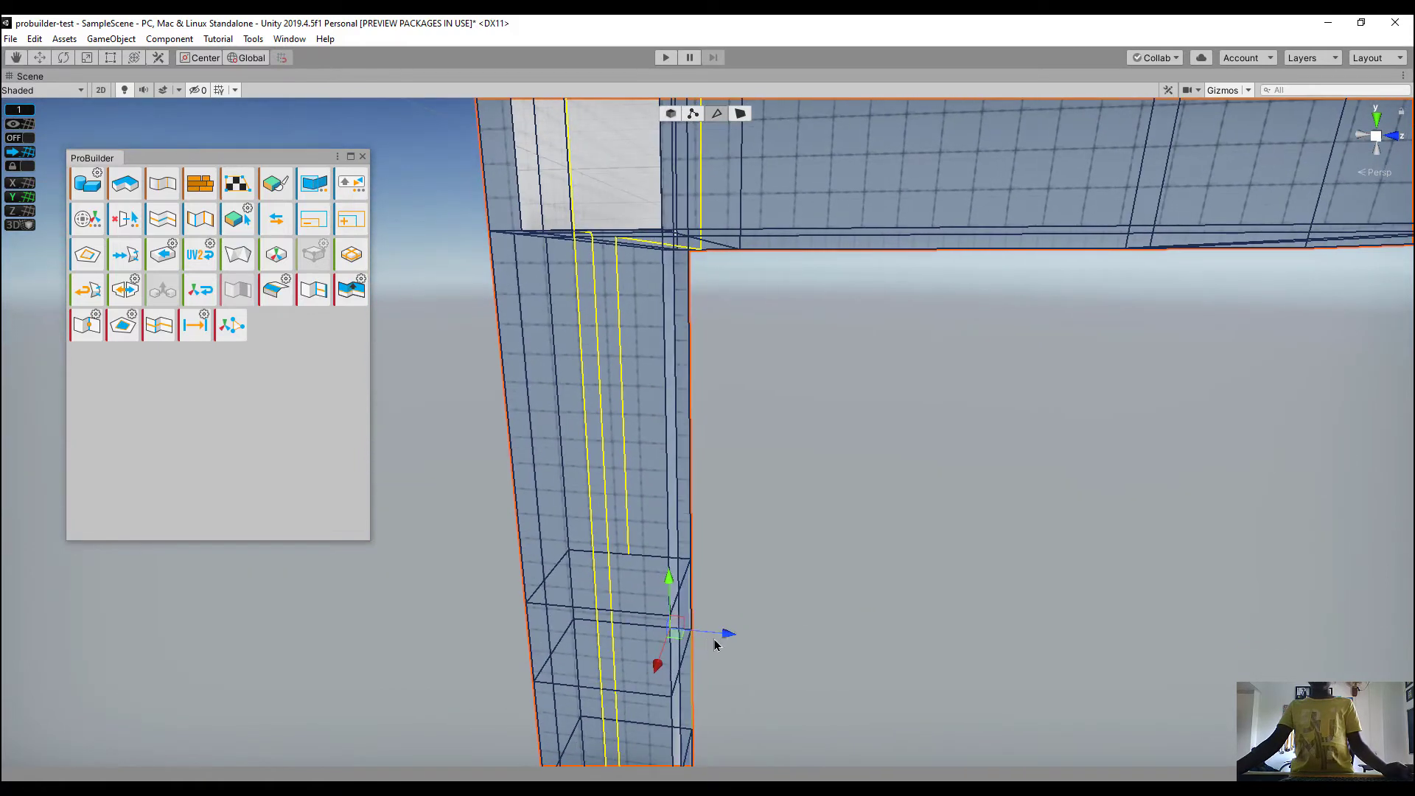
Select the narrow vertical strip in the shaft's upper section and extrude it across the open side as a thin wall
{"action": "left_click", "coordinate": [741, 113]}
{"action": "right_click_drag", "start_coordinate": [799, 553], "coordinate": [794, 625]}
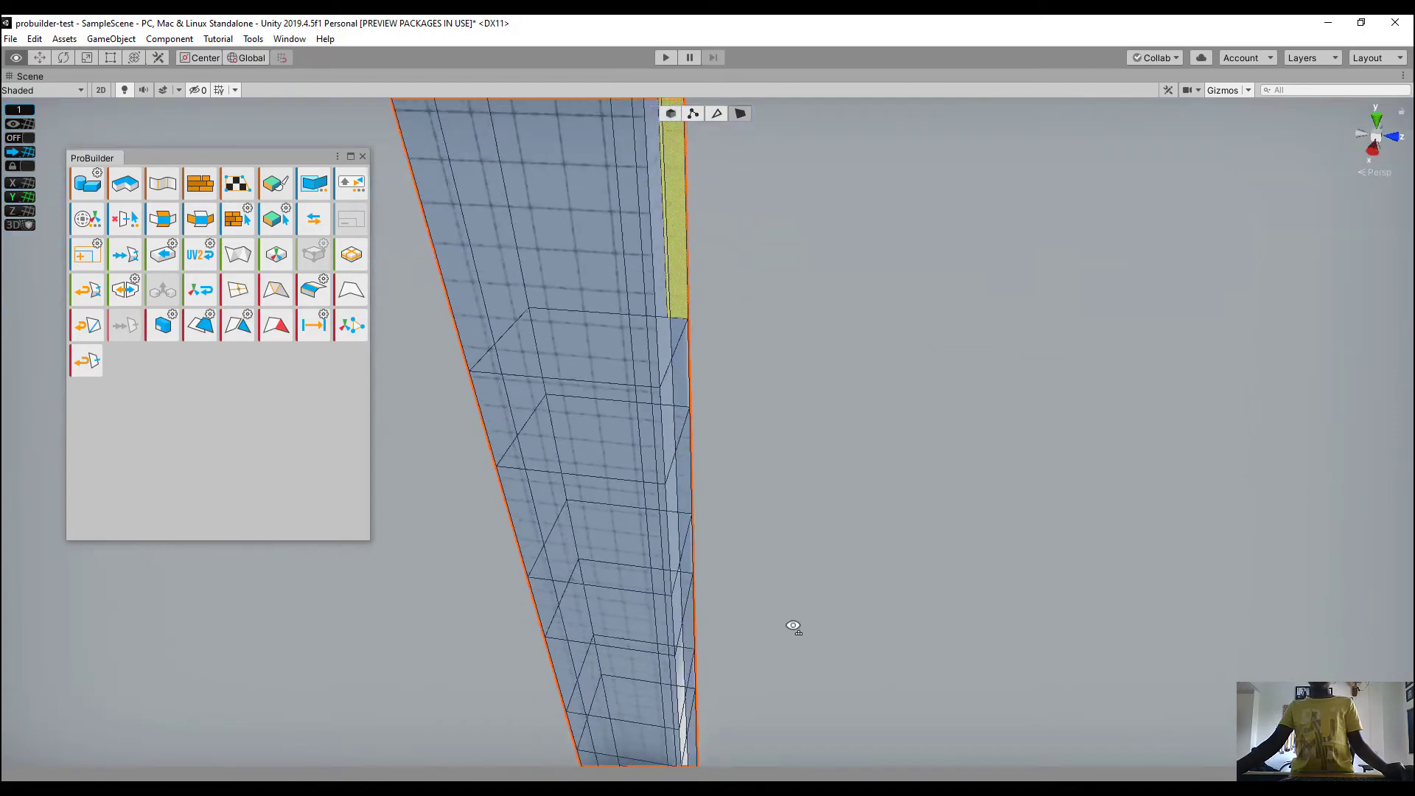
{"action": "scroll", "coordinate": [675, 395], "scroll_direction": "up", "scroll_amount": 3}
{"action": "scroll", "coordinate": [707, 415], "scroll_direction": "up", "scroll_amount": 2}
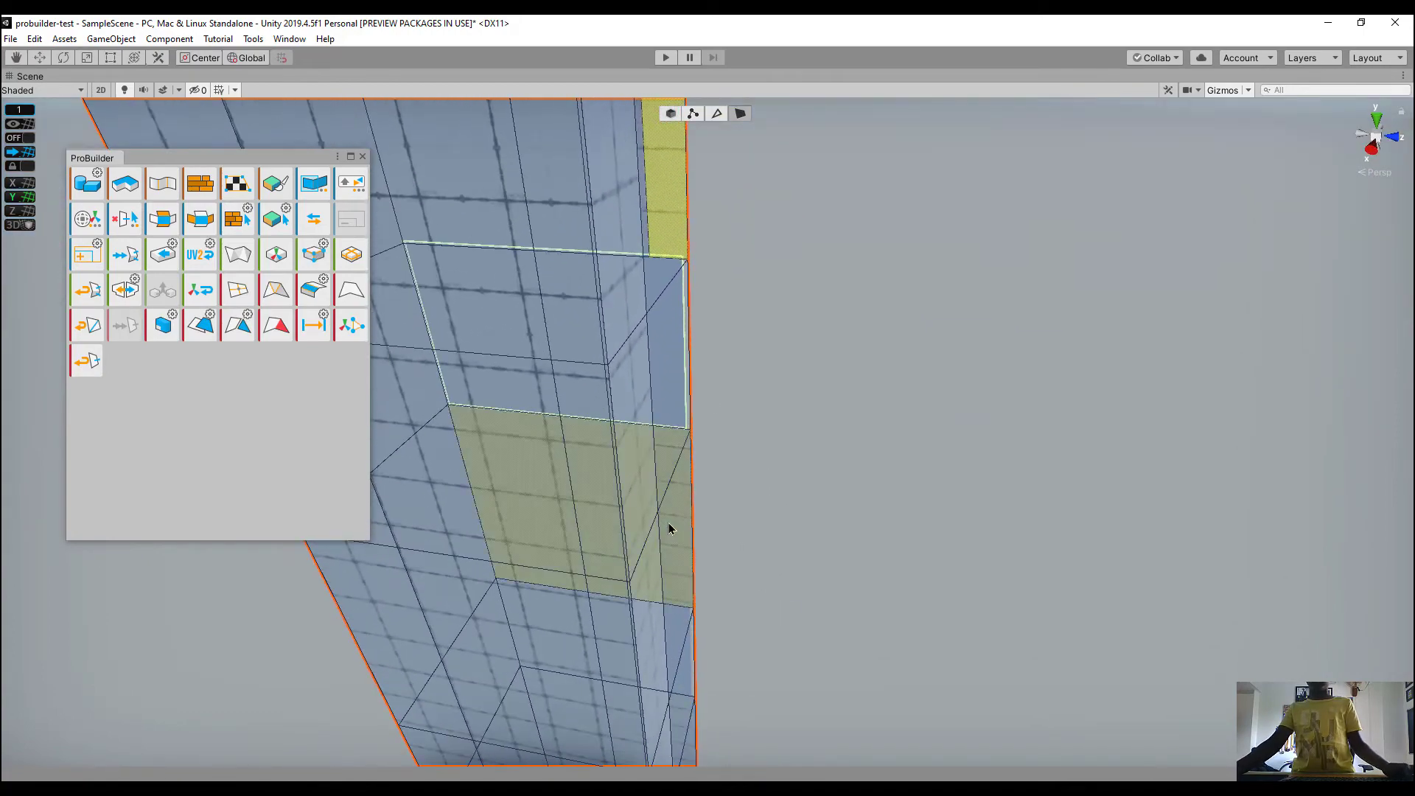
{"action": "left_click", "coordinate": [746, 396]}
{"action": "left_click", "coordinate": [671, 207]}
{"action": "right_click_drag", "start_coordinate": [730, 369], "coordinate": [732, 256]}
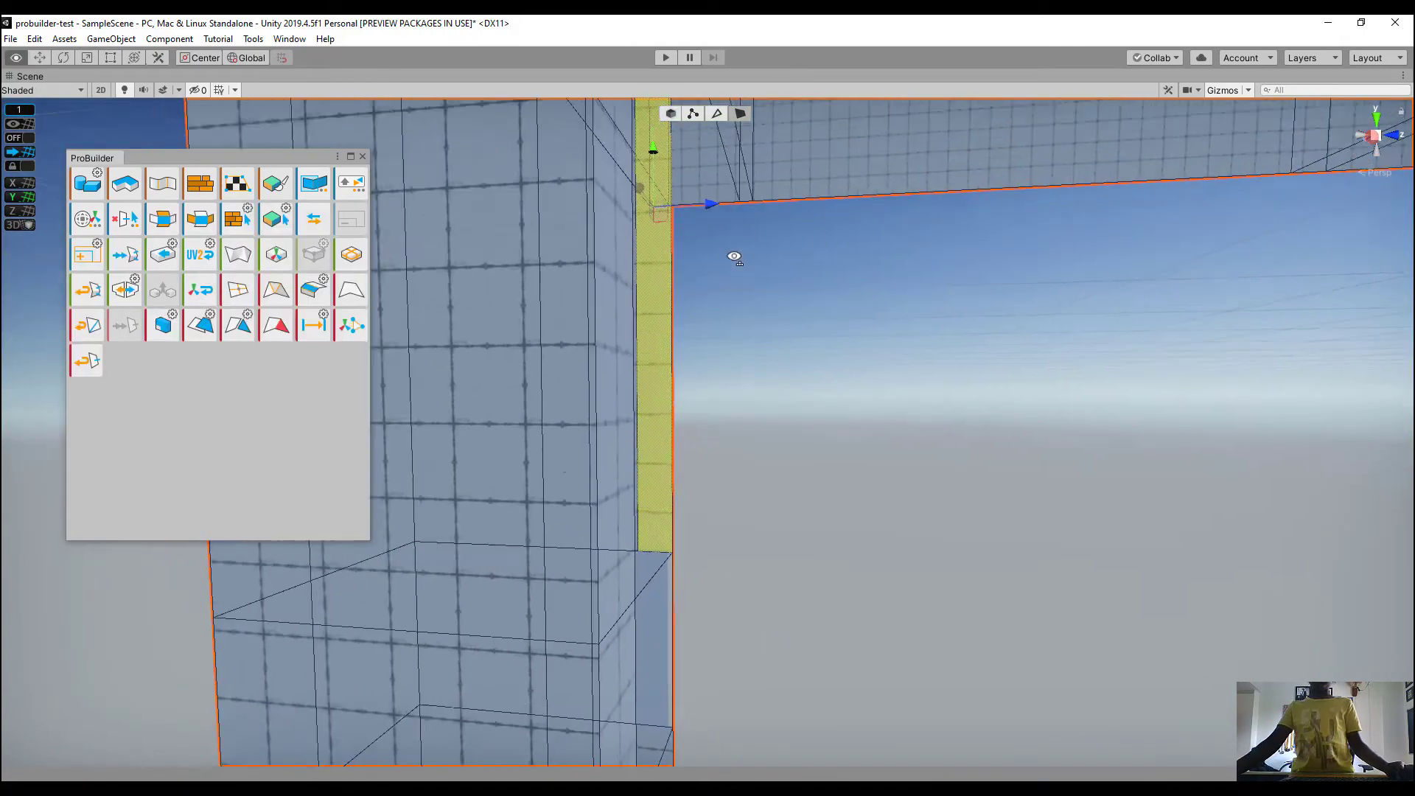
{"action": "scroll", "coordinate": [729, 255], "scroll_direction": "down", "scroll_amount": 3}
{"action": "left_click_drag", "start_coordinate": [696, 312], "coordinate": [560, 325], "text": "alt"}
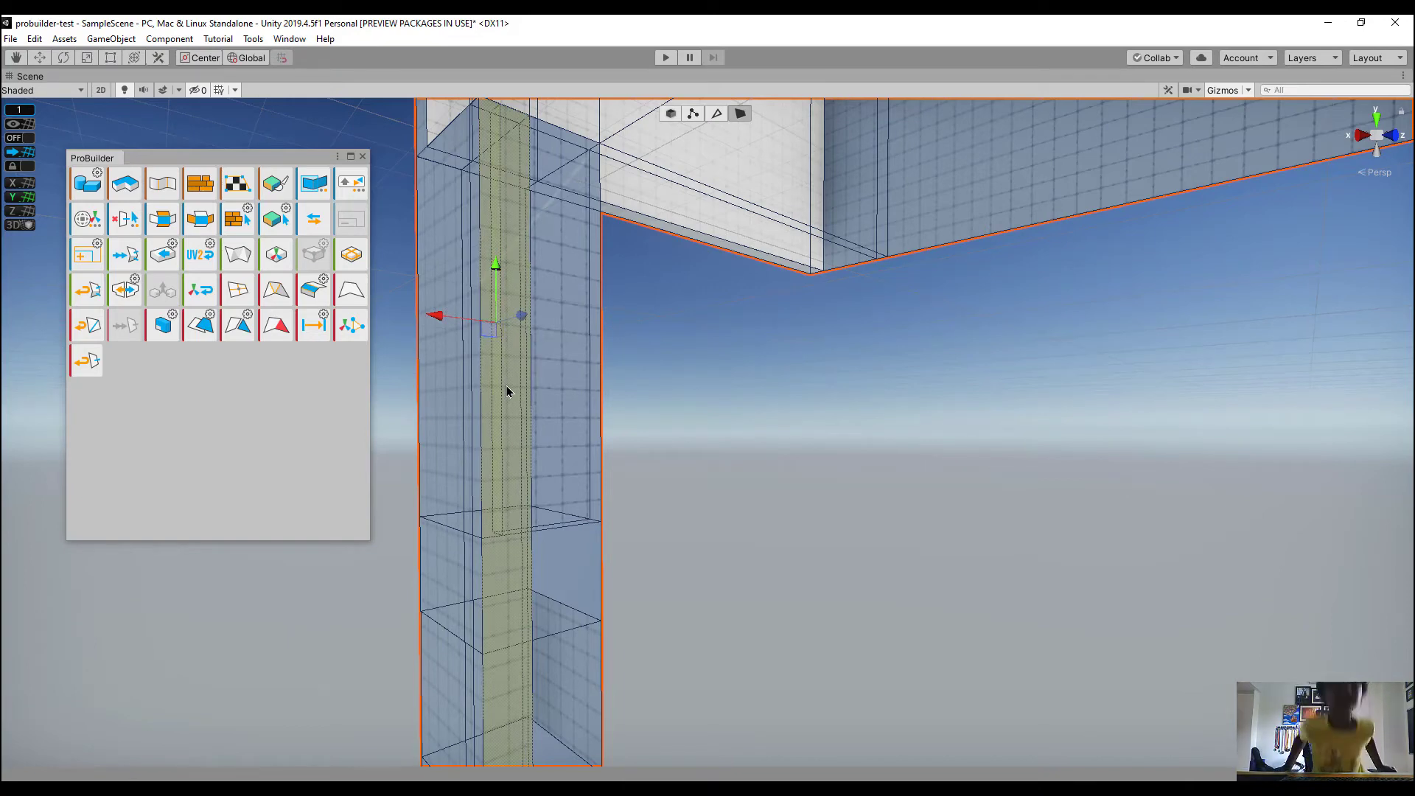
{"action": "left_click_drag", "start_coordinate": [653, 426], "coordinate": [674, 266], "text": "alt"}
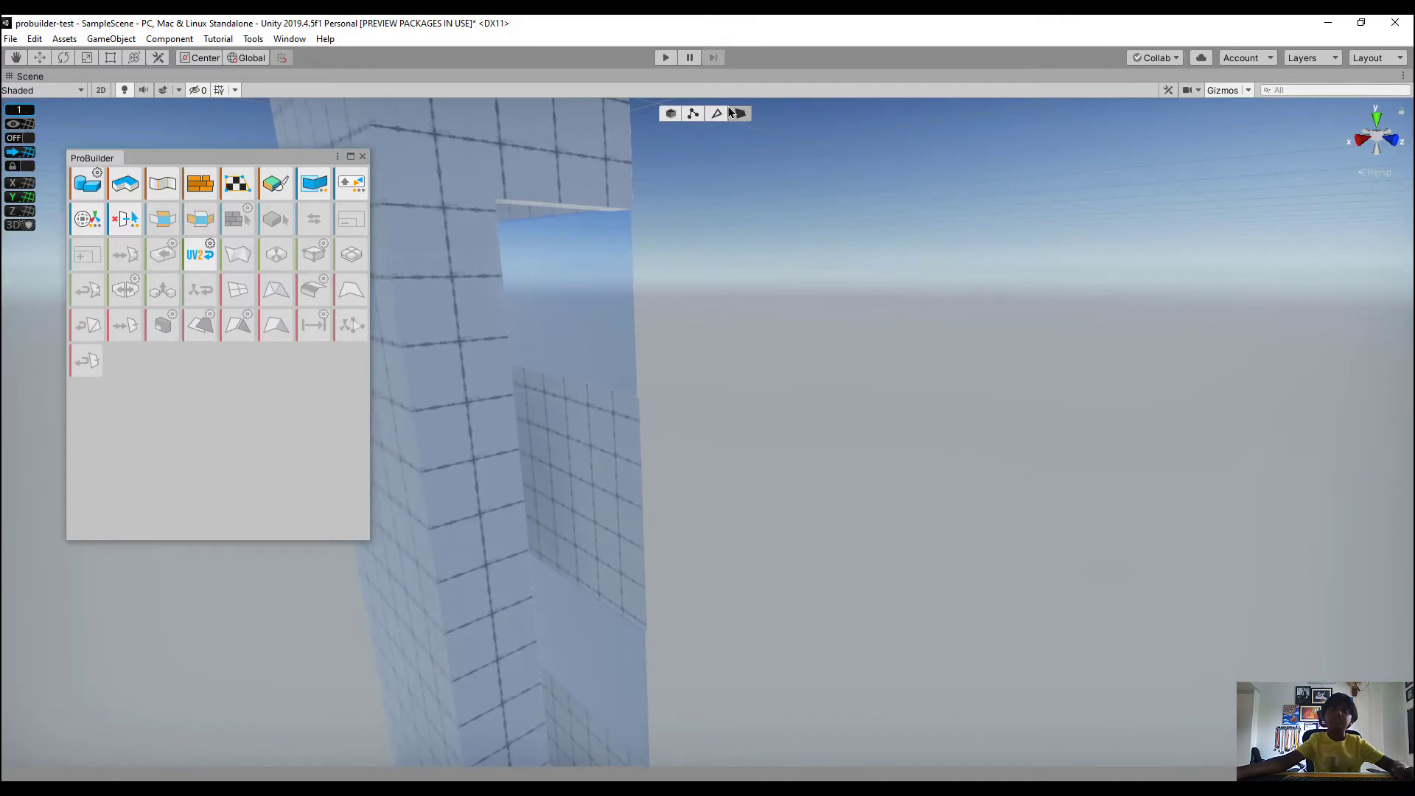
Insert a vertical edge loop in the shaft wall below the upper opening and extrude its narrow strip across the open side
{"action": "left_click", "coordinate": [622, 465]}
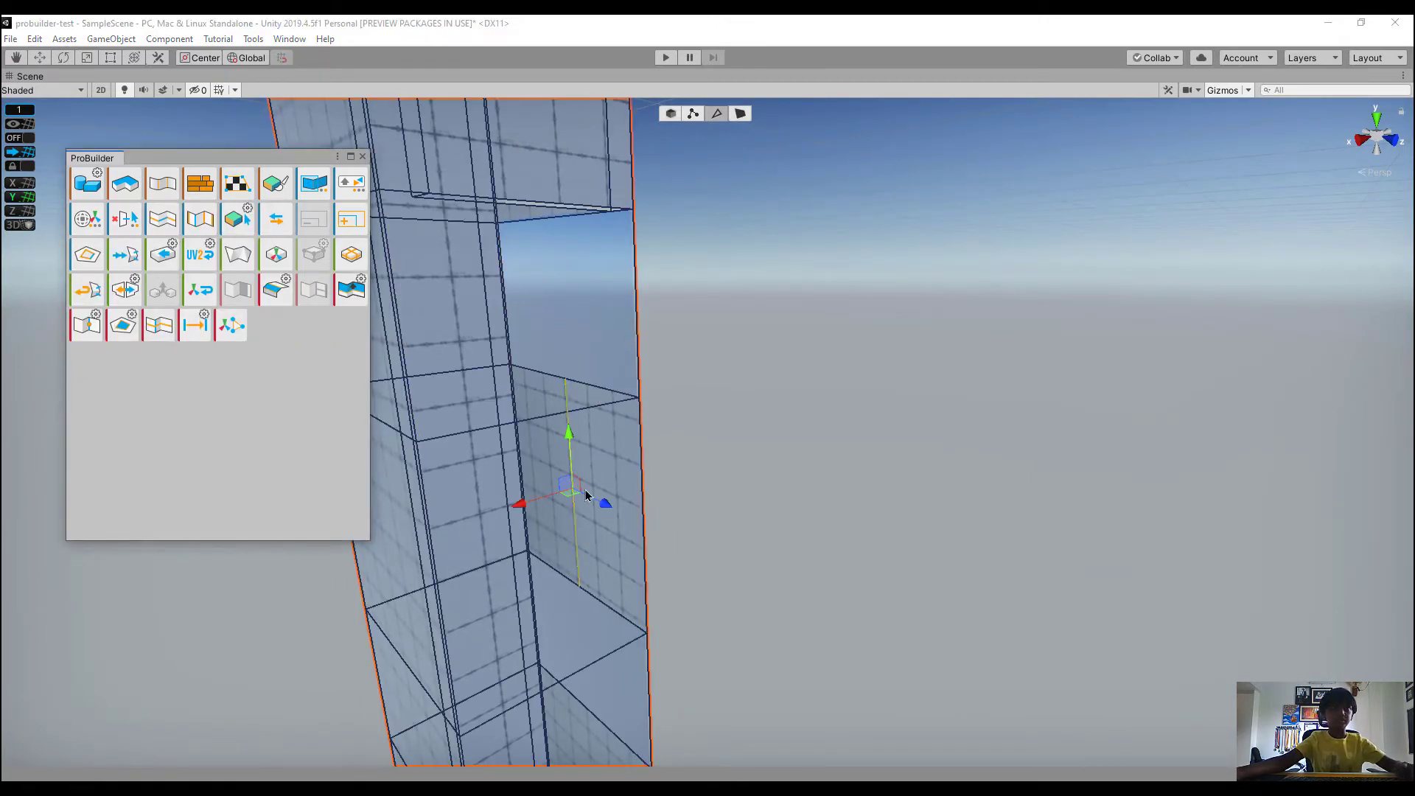
{"action": "left_click", "coordinate": [741, 113]}
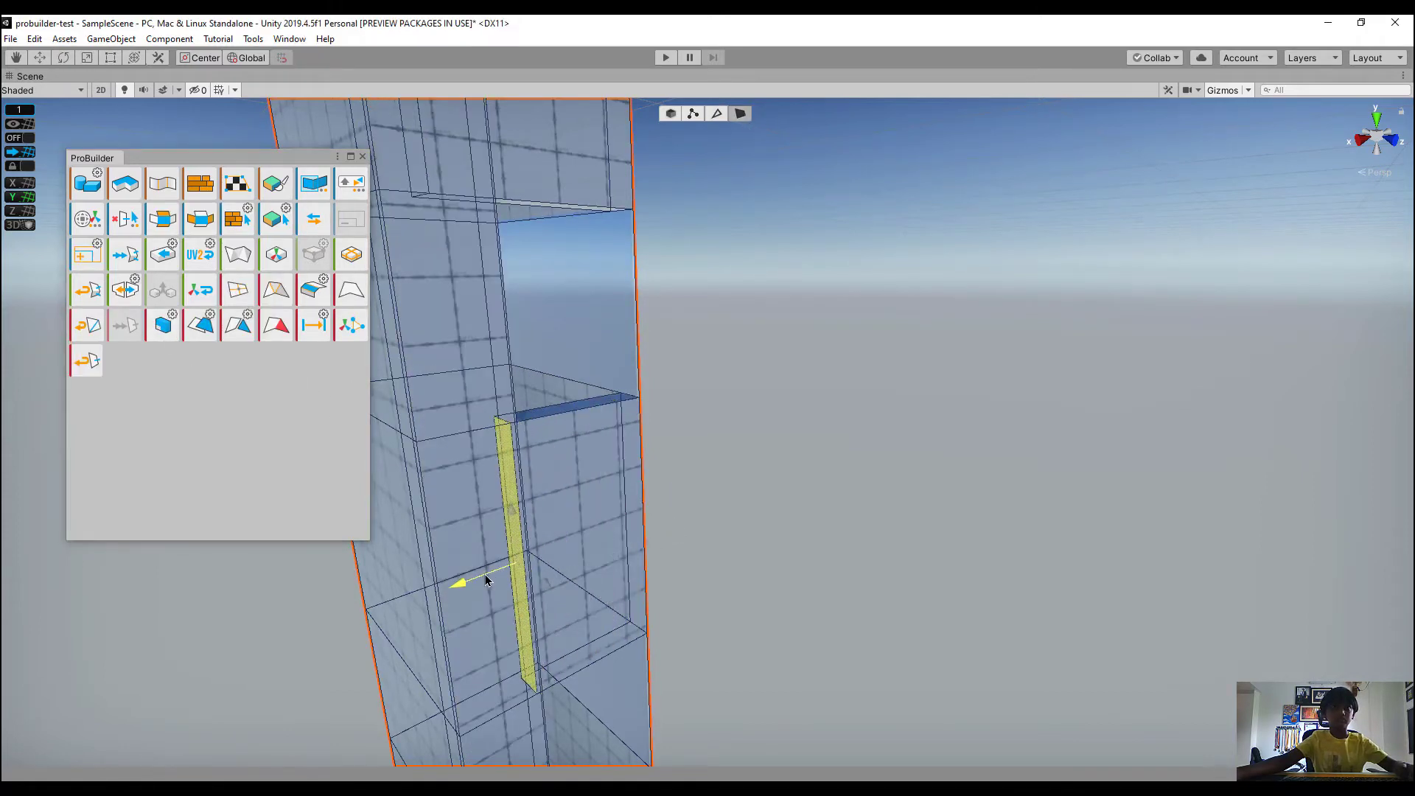
{"action": "left_click_drag", "start_coordinate": [475, 587], "coordinate": [661, 420], "text": "alt"}
Add a vertical edge loop to the next shaft section down and extrude the resulting strip to wall off that section
{"action": "left_click_drag", "start_coordinate": [772, 466], "coordinate": [723, 98], "text": "alt"}
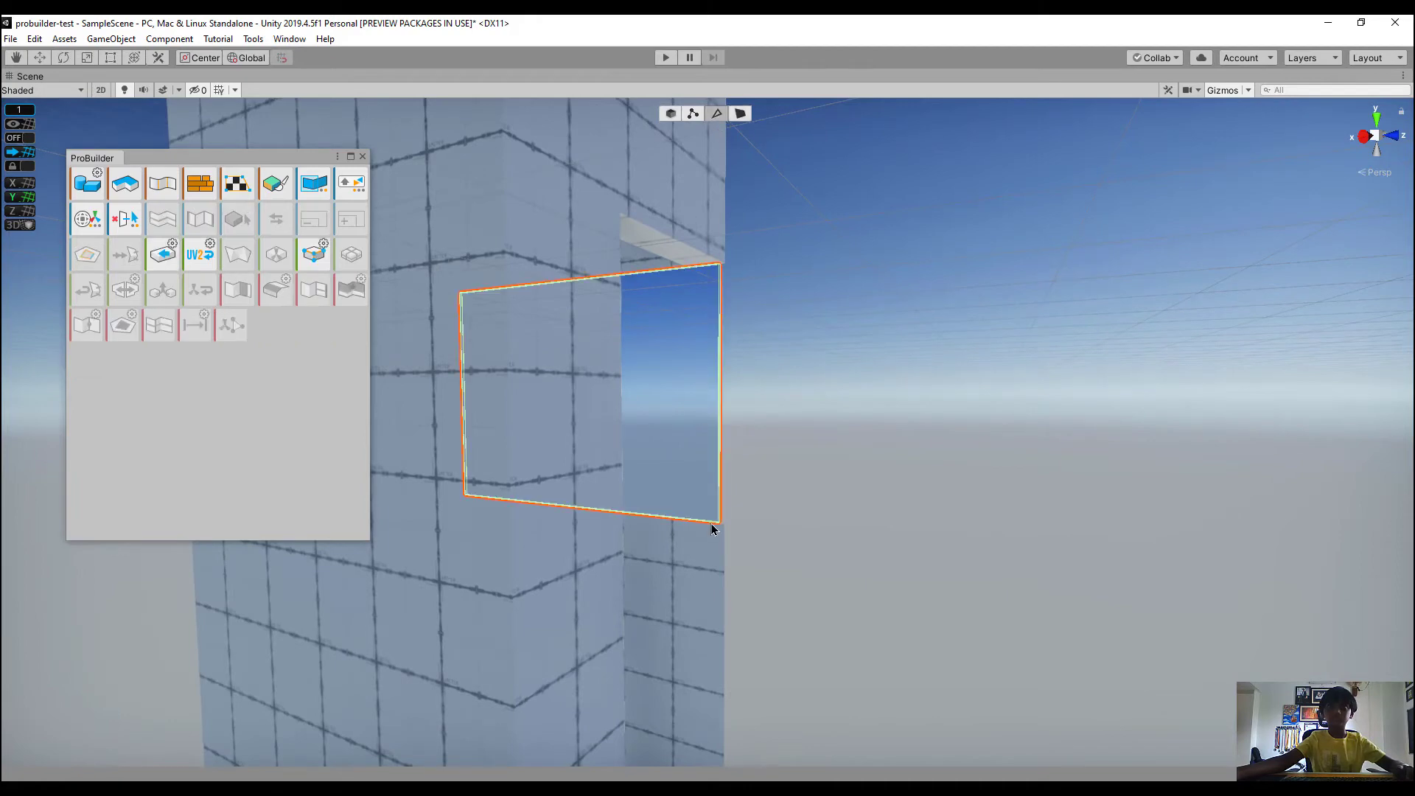
{"action": "left_click", "coordinate": [713, 529]}
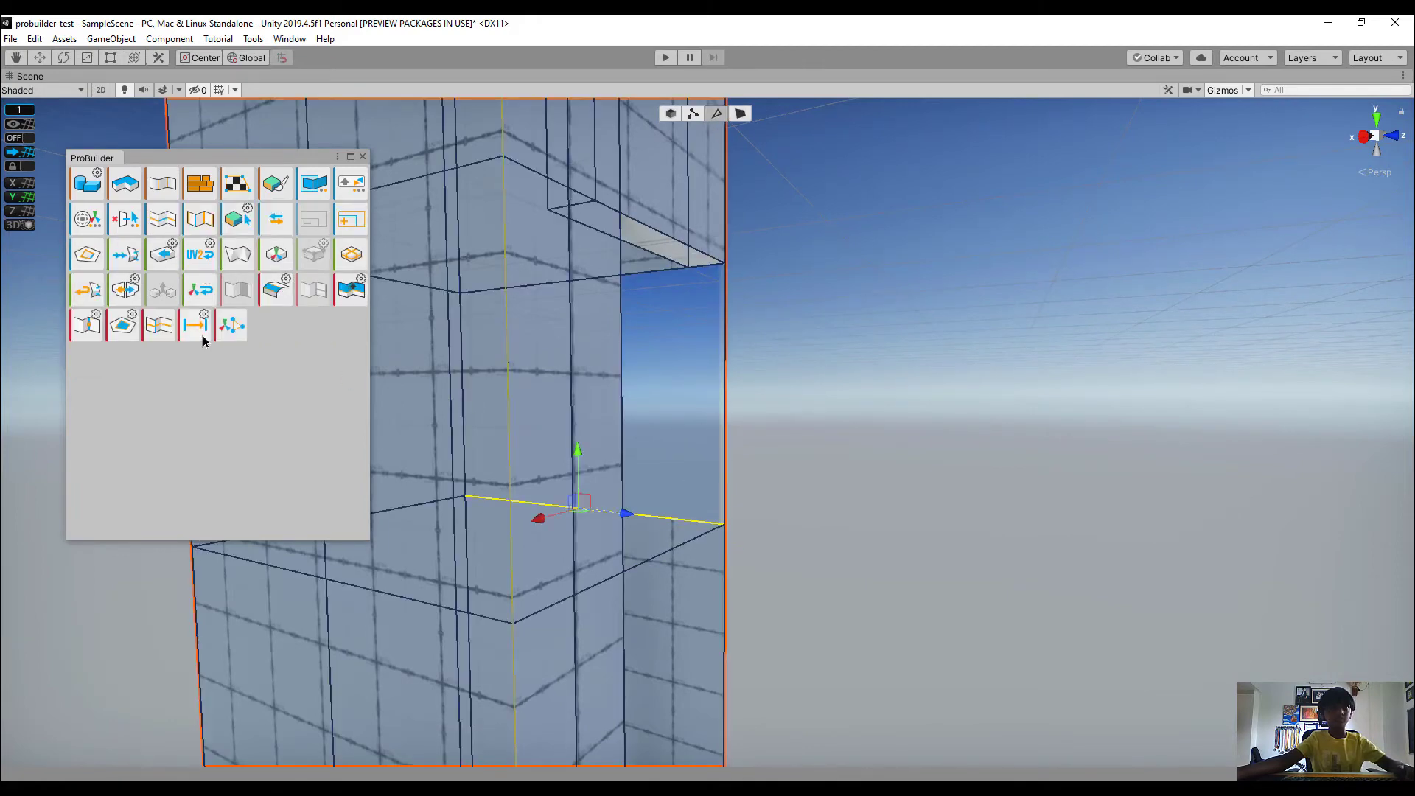
{"action": "left_click", "coordinate": [156, 334]}
{"action": "left_click_drag", "start_coordinate": [471, 490], "coordinate": [492, 531], "text": "alt"}
{"action": "scroll", "coordinate": [640, 562], "scroll_direction": "down", "scroll_amount": 5}
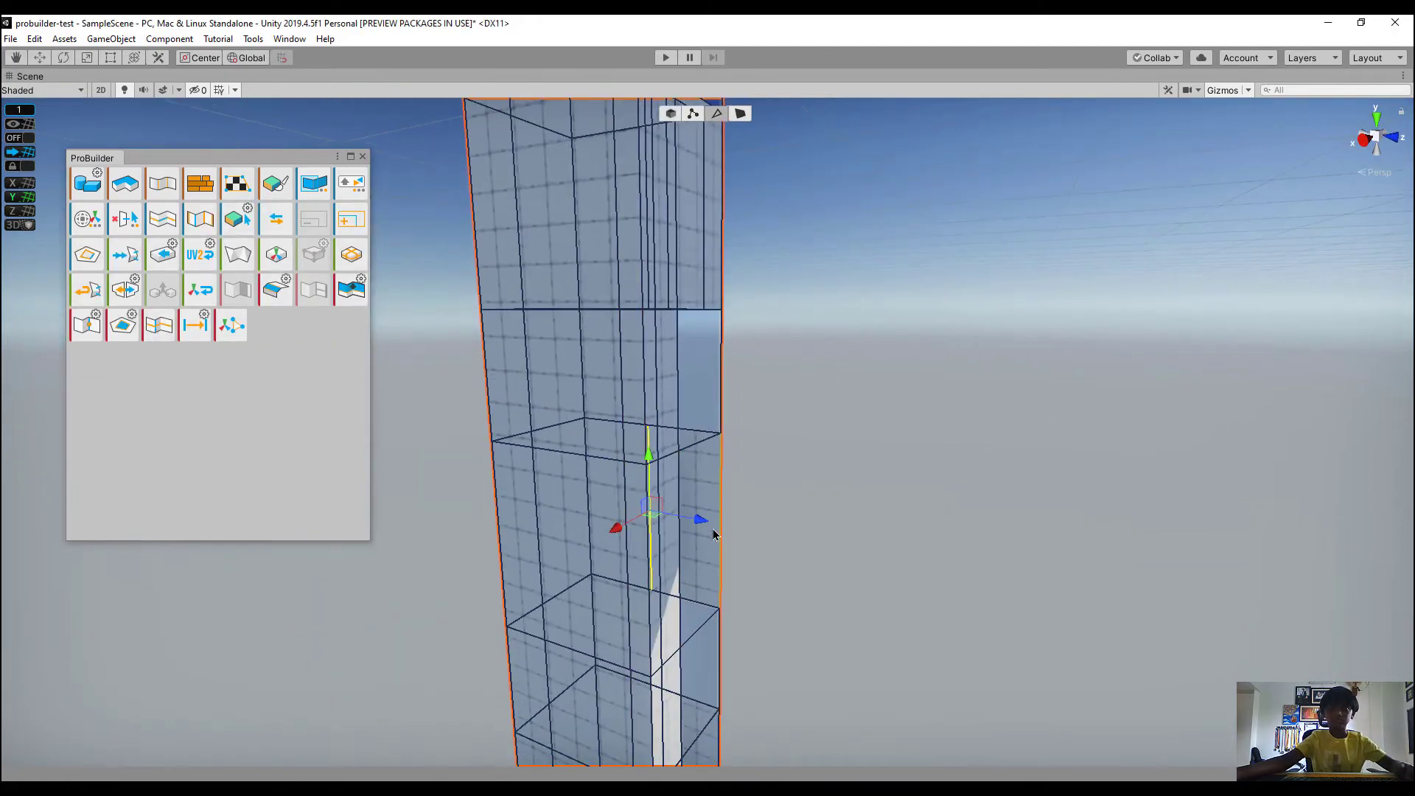
{"action": "left_click", "coordinate": [740, 115]}
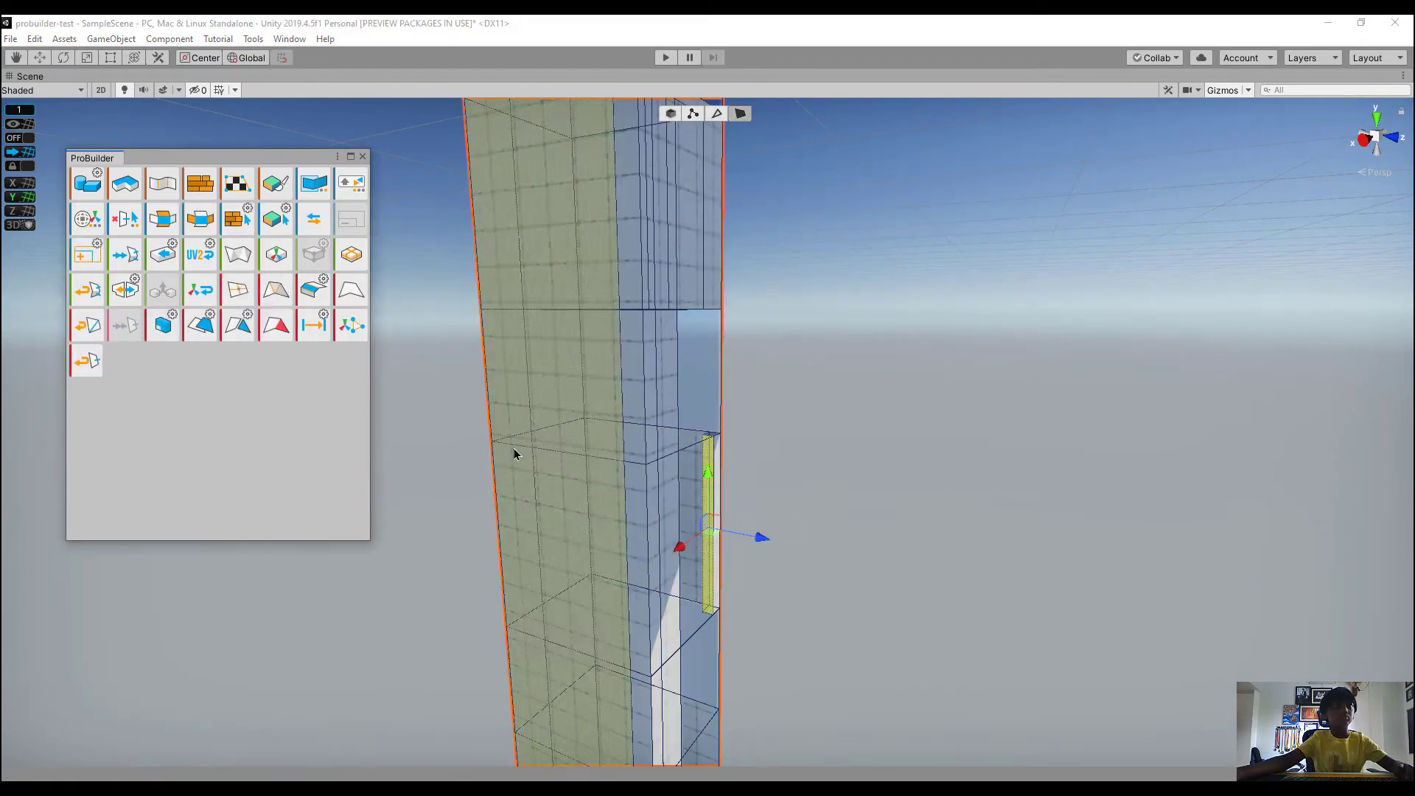
{"action": "left_click", "coordinate": [947, 554]}
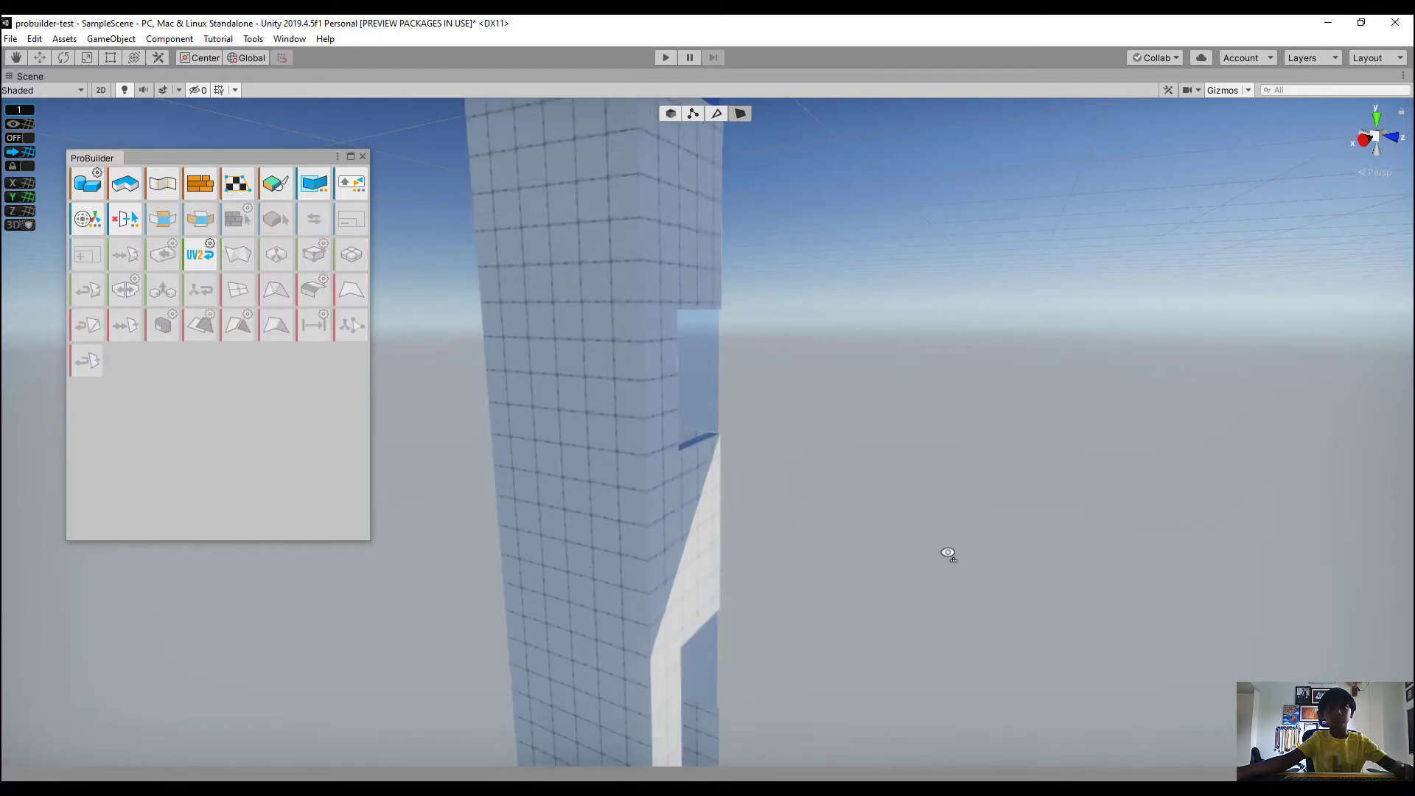
Select the wall of the following lower shaft section and split off a narrow vertical strip at its outer side with an edge loop
{"action": "right_click_drag", "start_coordinate": [948, 555], "coordinate": [783, 616]}
{"action": "key", "text": "w"}
{"action": "left_click", "coordinate": [740, 538]}
{"action": "right_click_drag", "start_coordinate": [741, 540], "coordinate": [813, 581]}
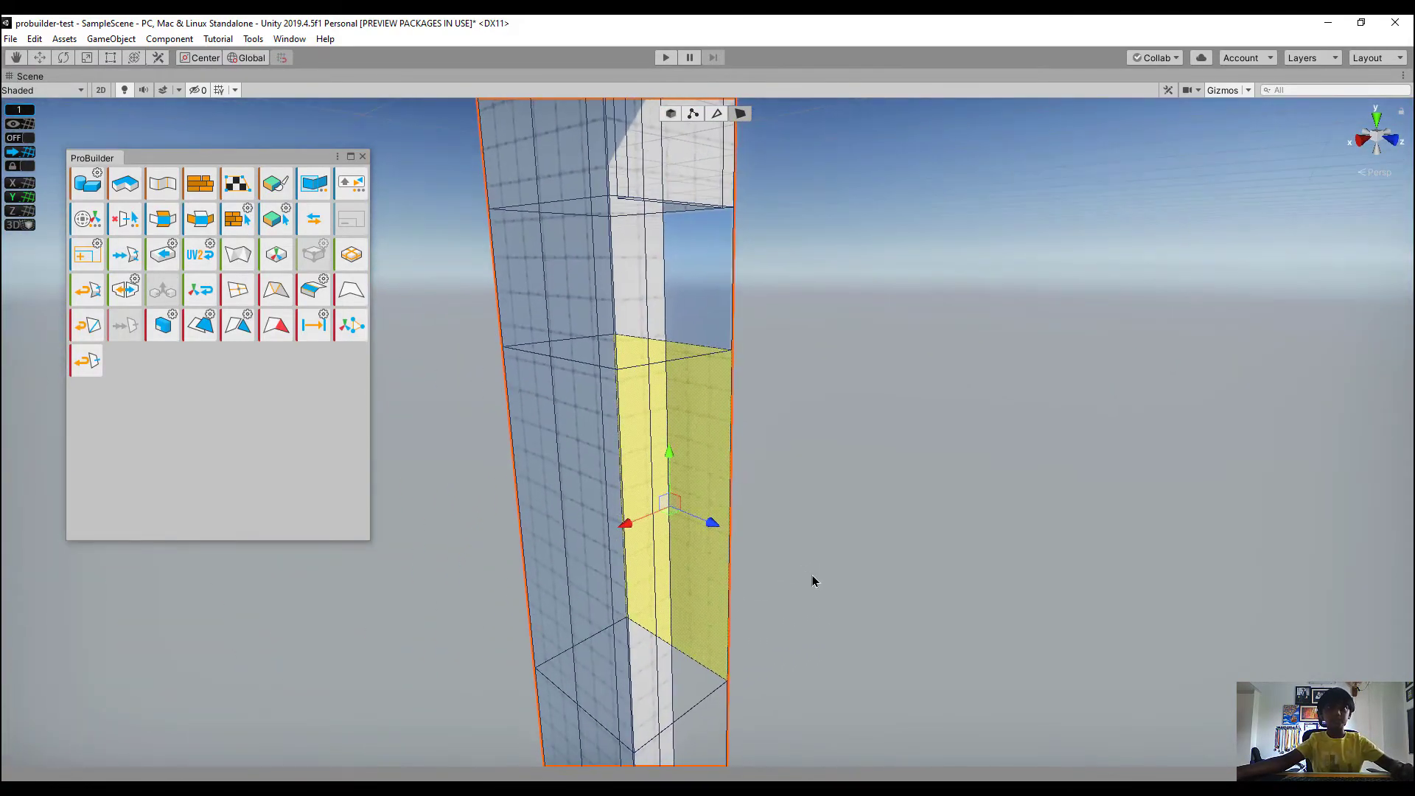
{"action": "left_click", "coordinate": [715, 116]}
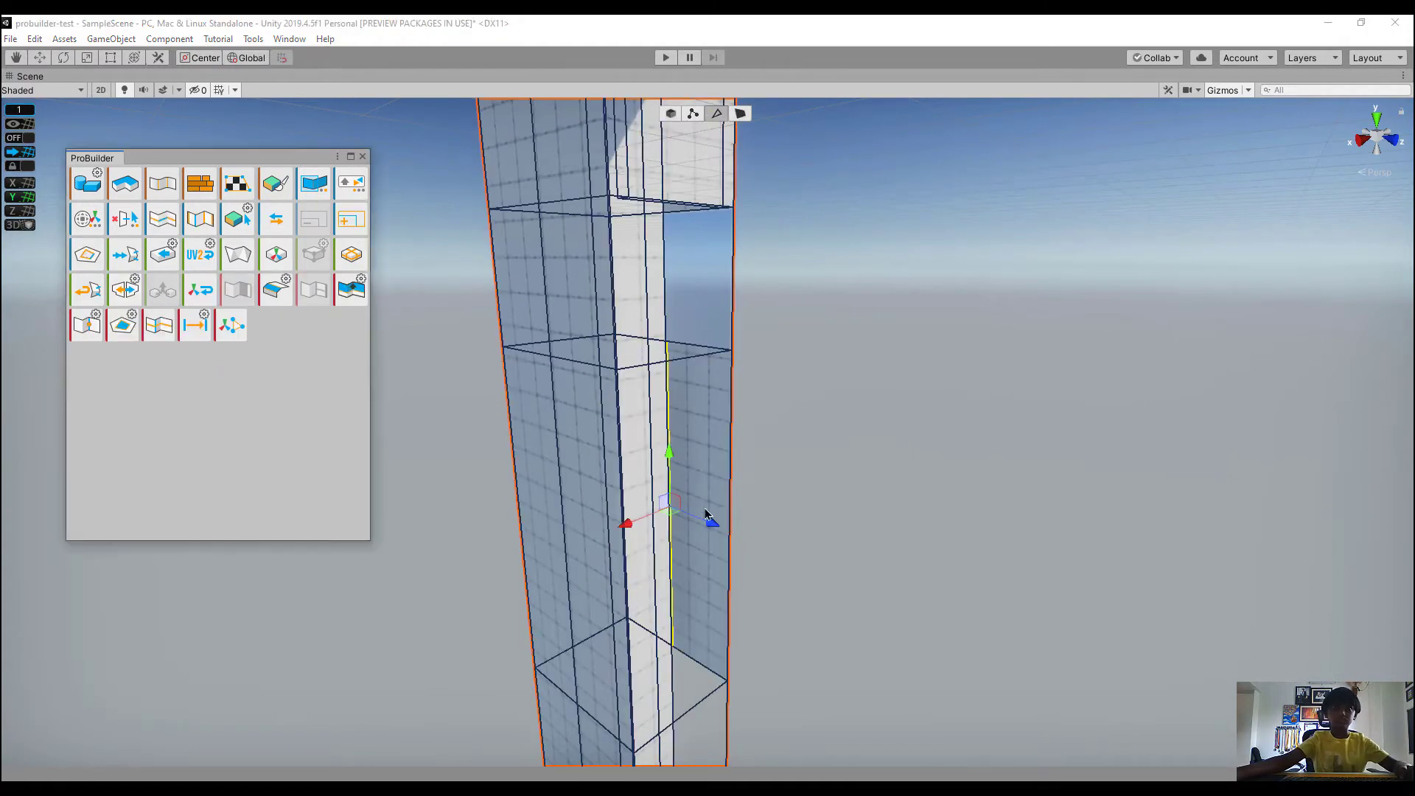
{"action": "left_click", "coordinate": [741, 114]}
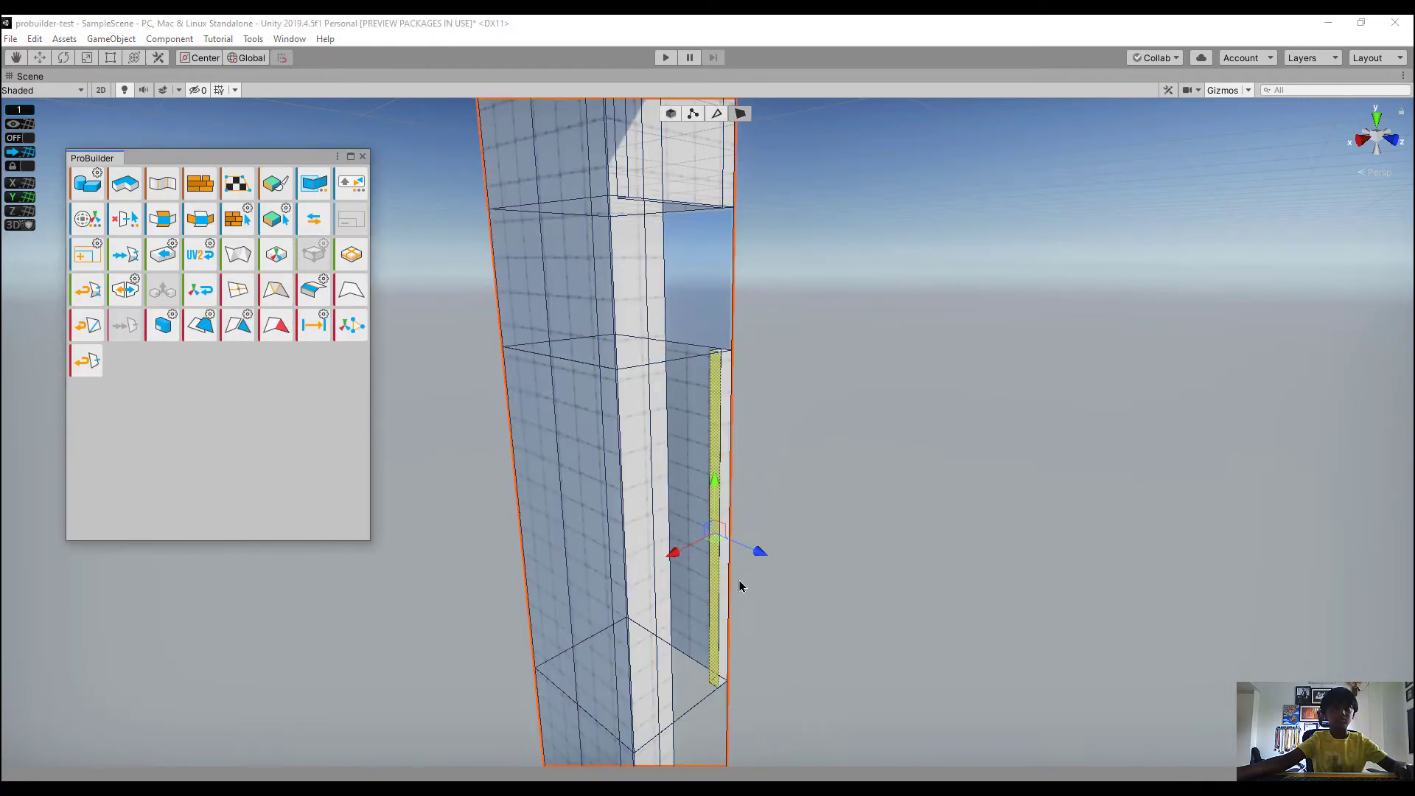
Select the underside strip of the shaft's lower wall section and extend it vertically toward the shaft's base
{"action": "right_click_drag", "start_coordinate": [762, 632], "coordinate": [751, 177]}
{"action": "key", "text": "w"}
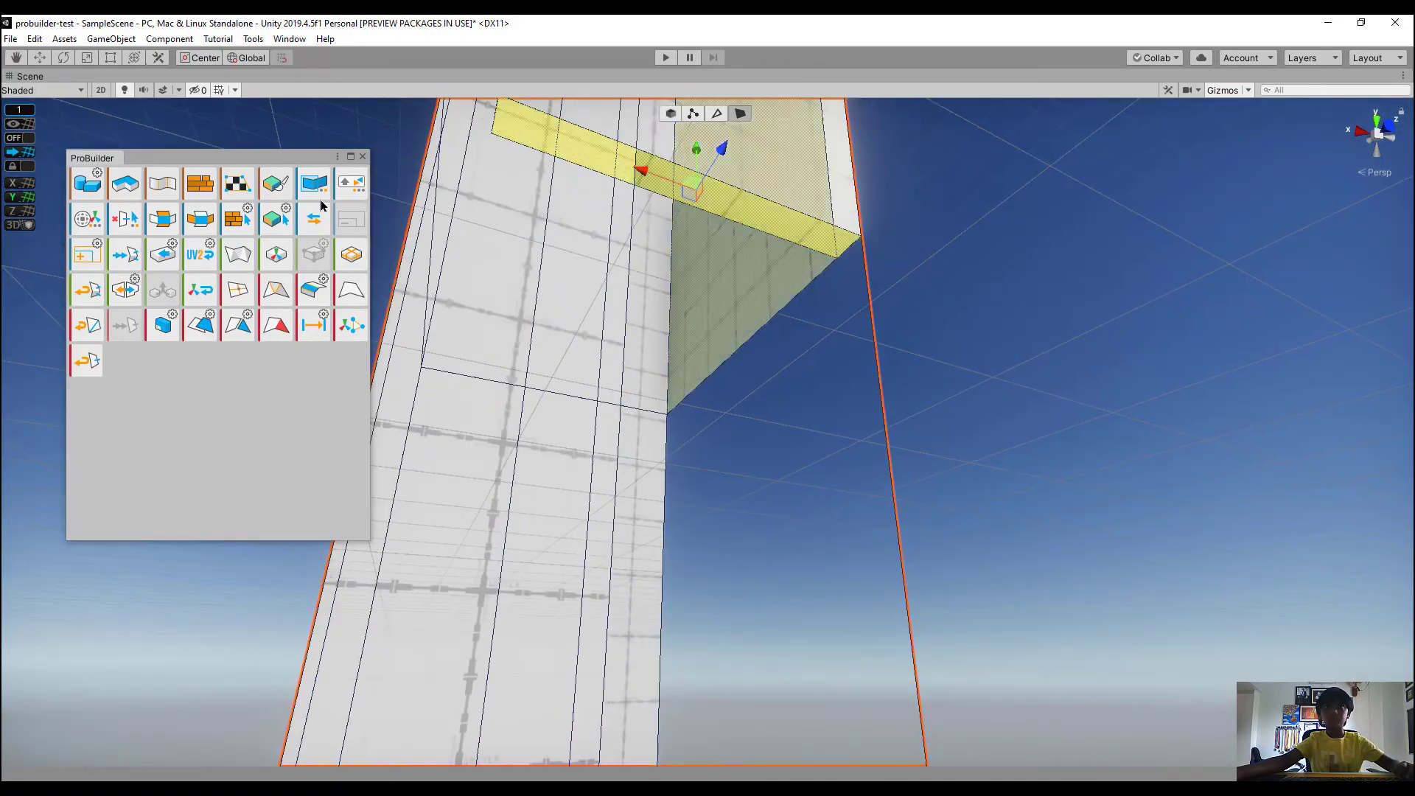
{"action": "left_click_drag", "start_coordinate": [842, 304], "coordinate": [870, 475], "text": "alt"}
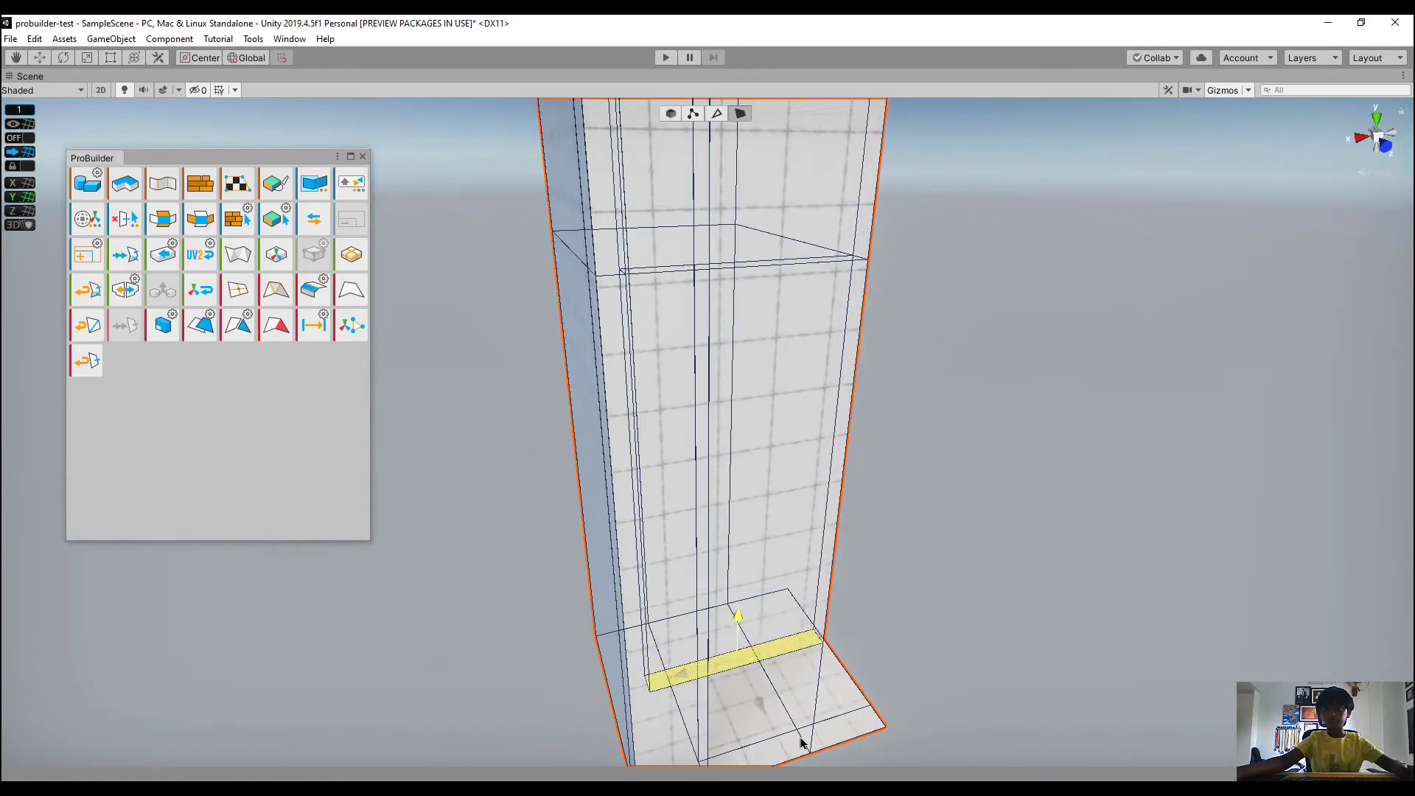
{"action": "left_click", "coordinate": [1009, 337]}
{"action": "left_click_drag", "start_coordinate": [1009, 337], "coordinate": [775, 85], "text": "alt"}
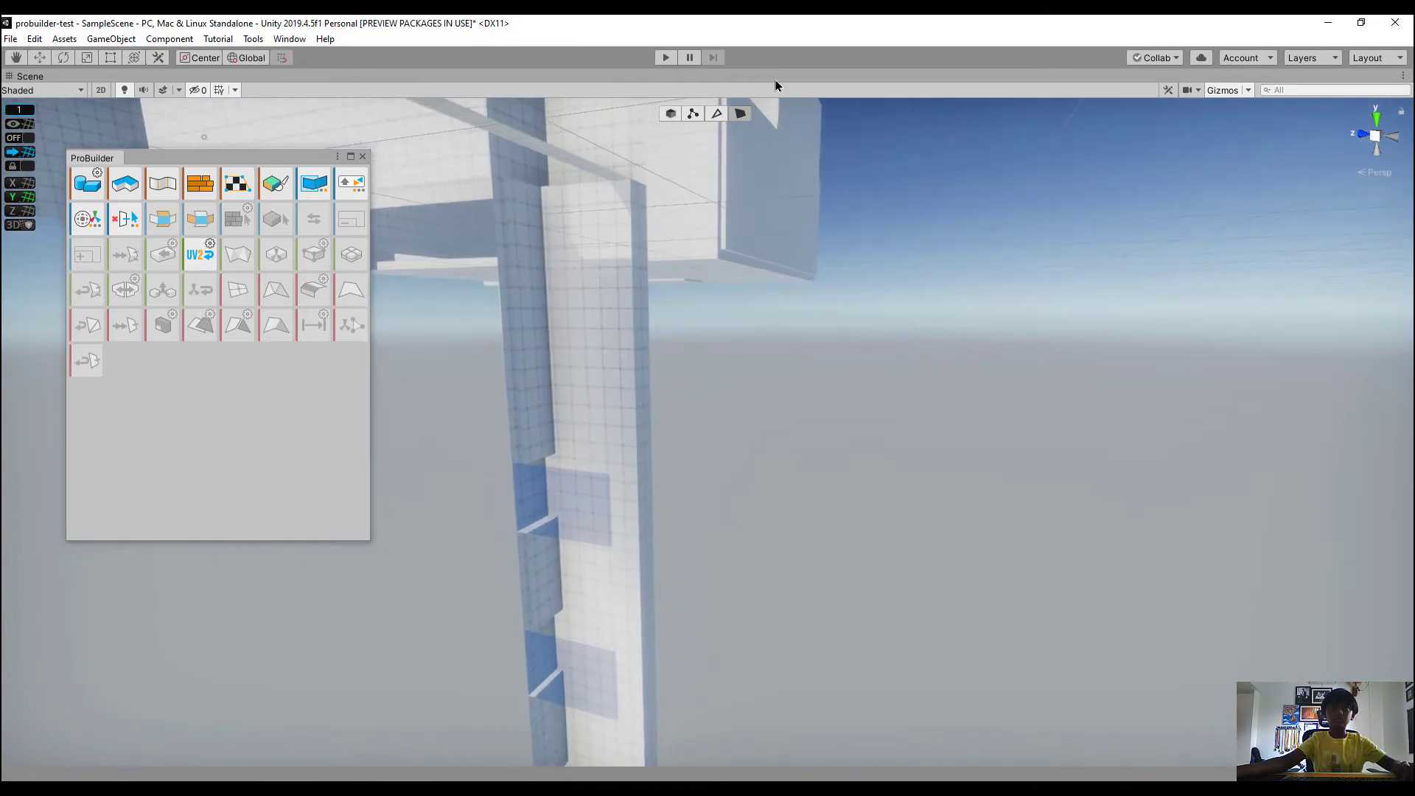
Select the short edge at the shaft's top beneath the walkway and insert an edge loop running down the shaft's other walls
{"action": "left_click", "coordinate": [596, 196]}
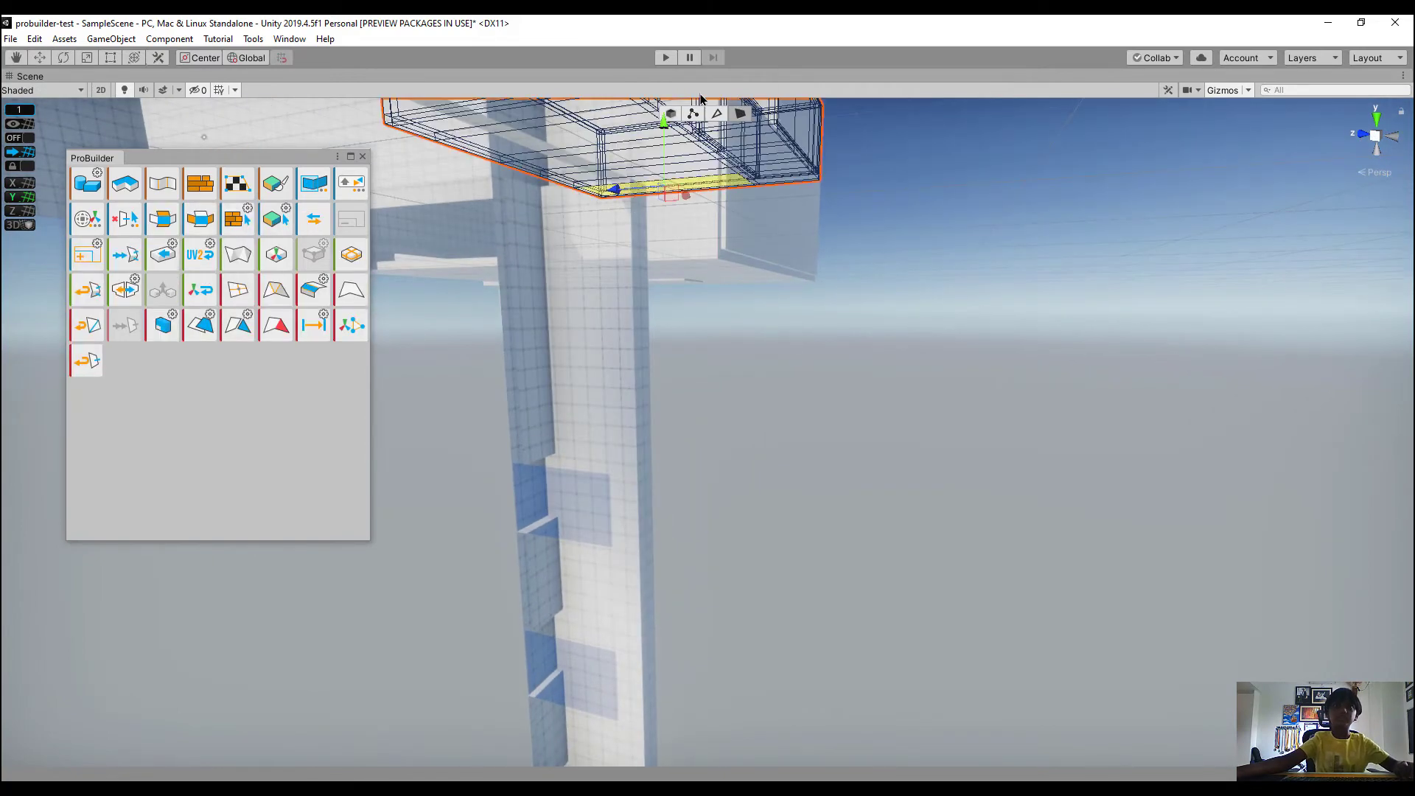
{"action": "left_click", "coordinate": [737, 380]}
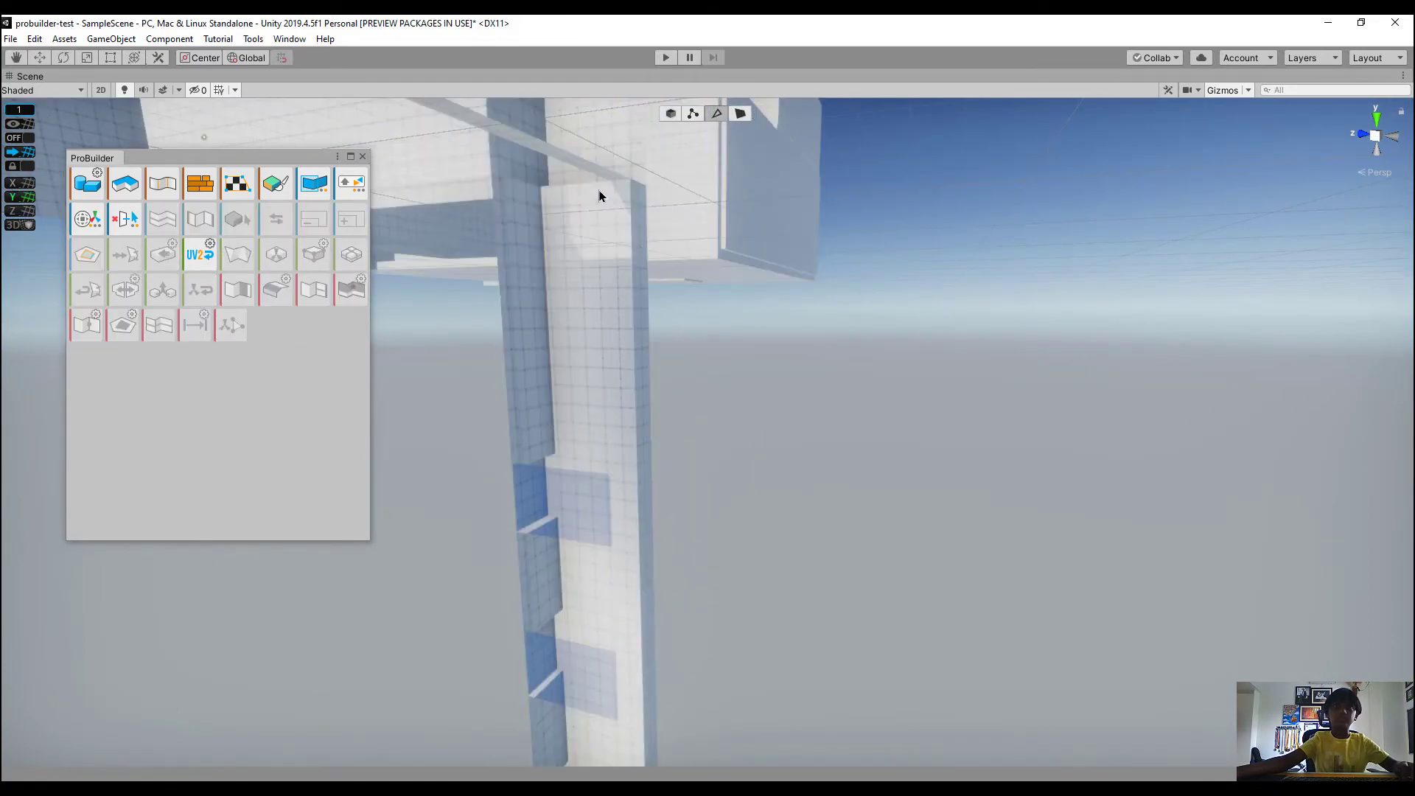
{"action": "left_click", "coordinate": [599, 193]}
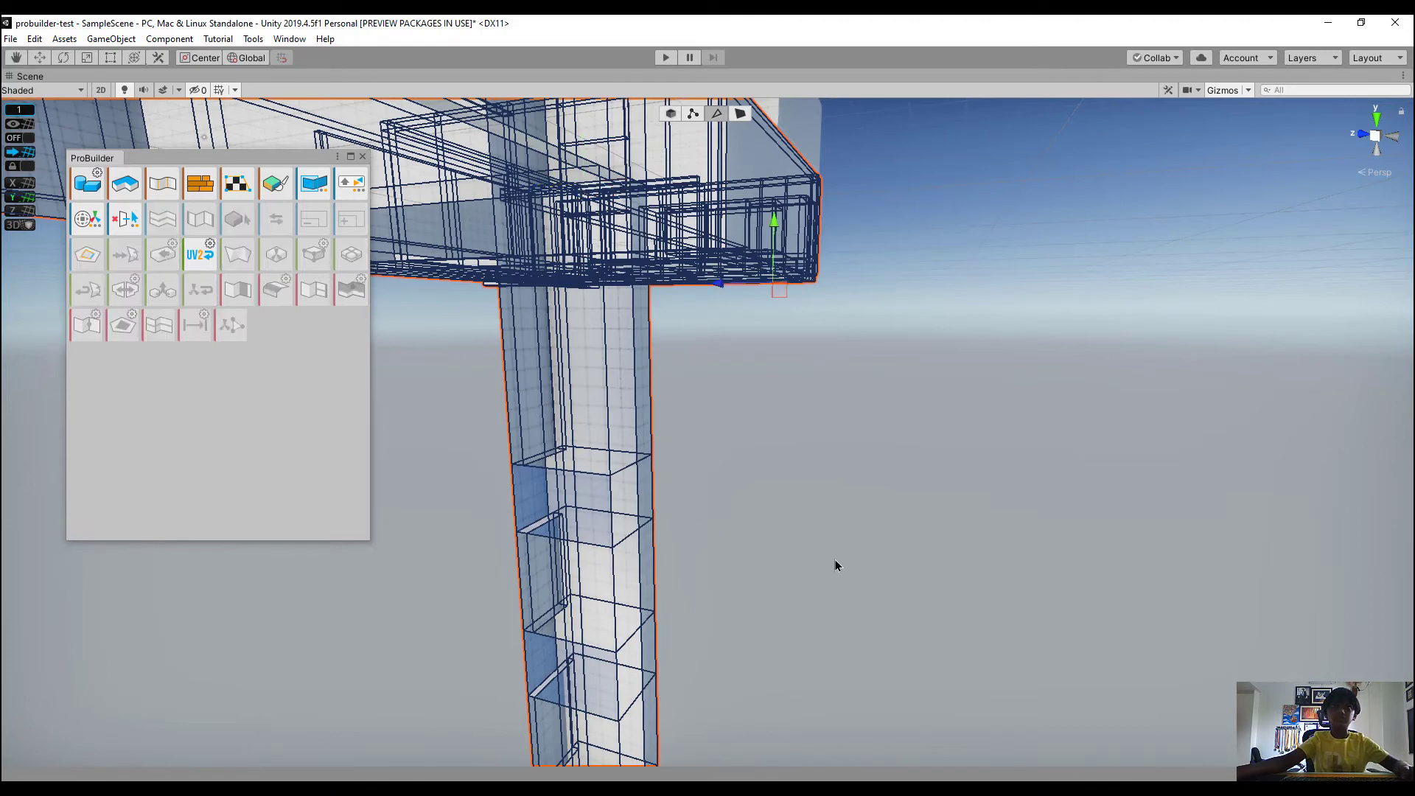
{"action": "left_click", "coordinate": [836, 565]}
{"action": "right_click_drag", "start_coordinate": [836, 565], "coordinate": [735, 205]}
{"action": "right_click_drag", "start_coordinate": [776, 388], "coordinate": [742, 442]}
{"action": "left_click", "coordinate": [738, 446]}
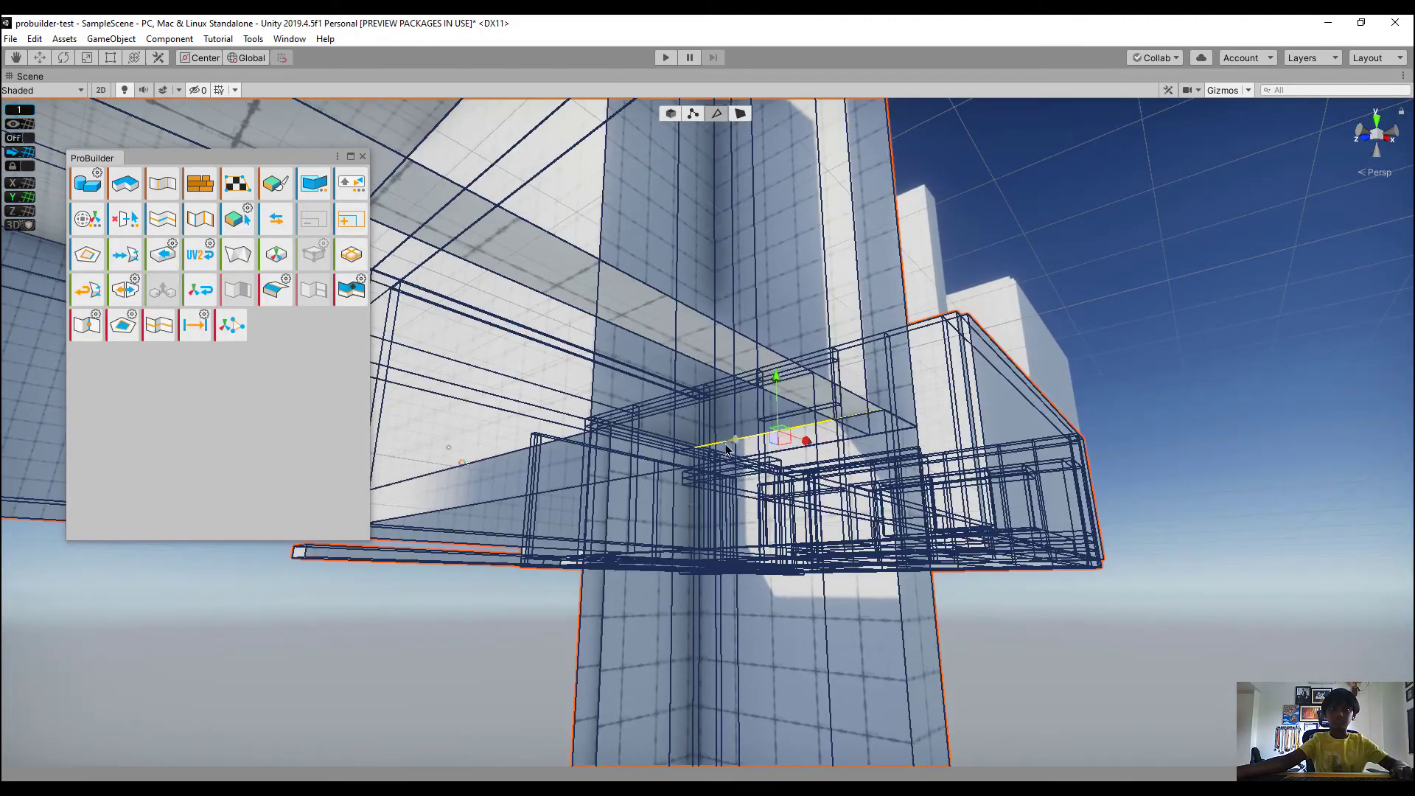
{"action": "right_click_drag", "start_coordinate": [479, 459], "coordinate": [486, 462]}
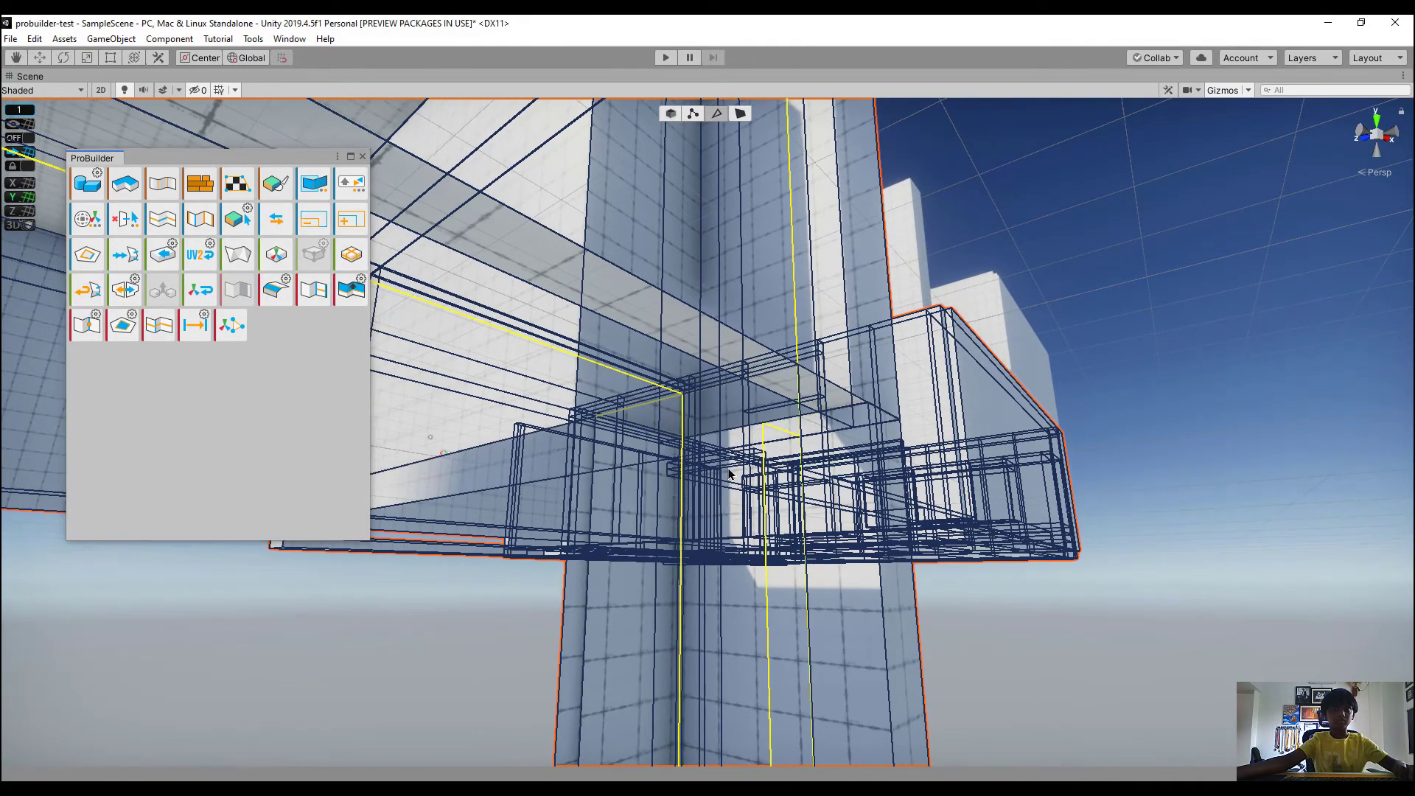
{"action": "key", "text": "s"}
{"action": "right_click_drag", "start_coordinate": [729, 474], "coordinate": [819, 626]}
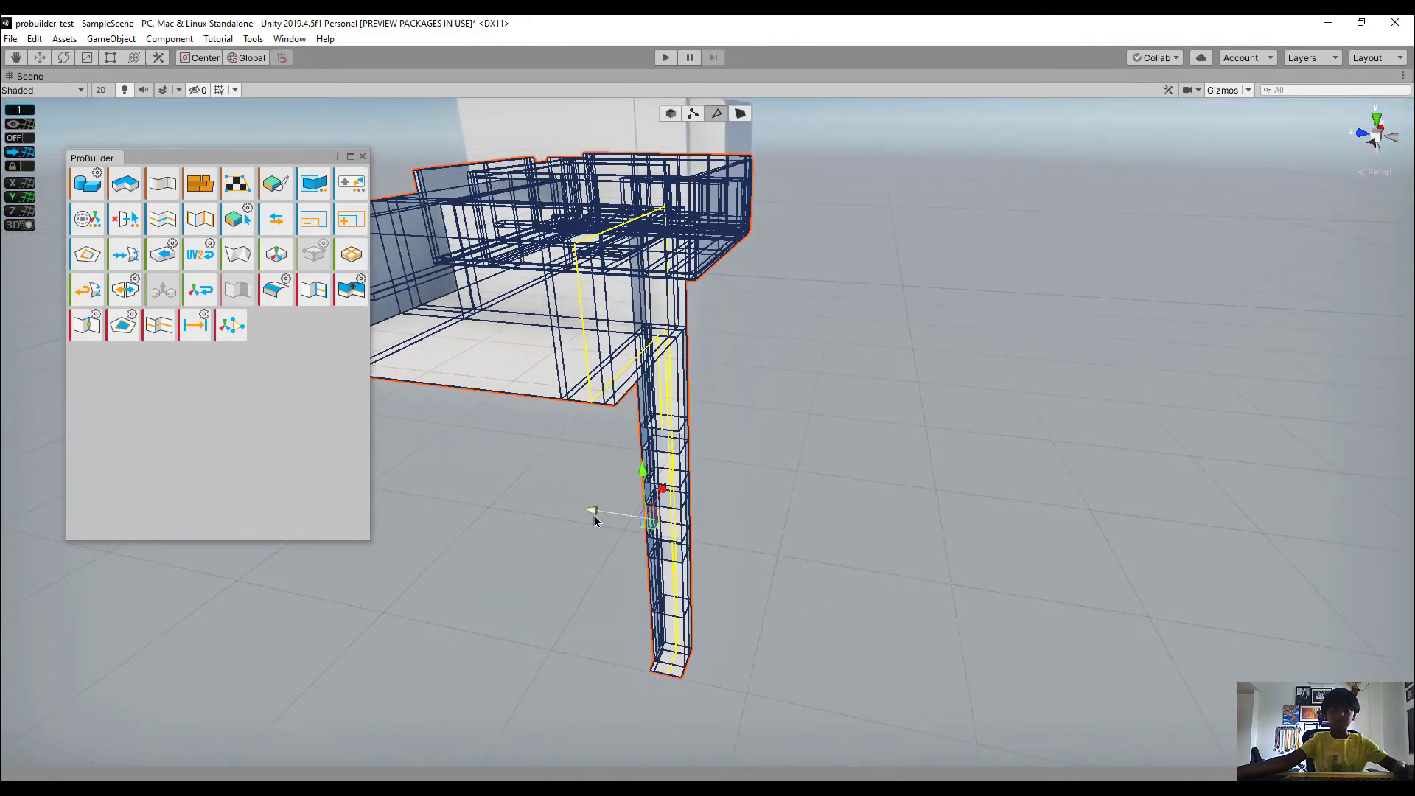
{"action": "left_click", "coordinate": [740, 113]}
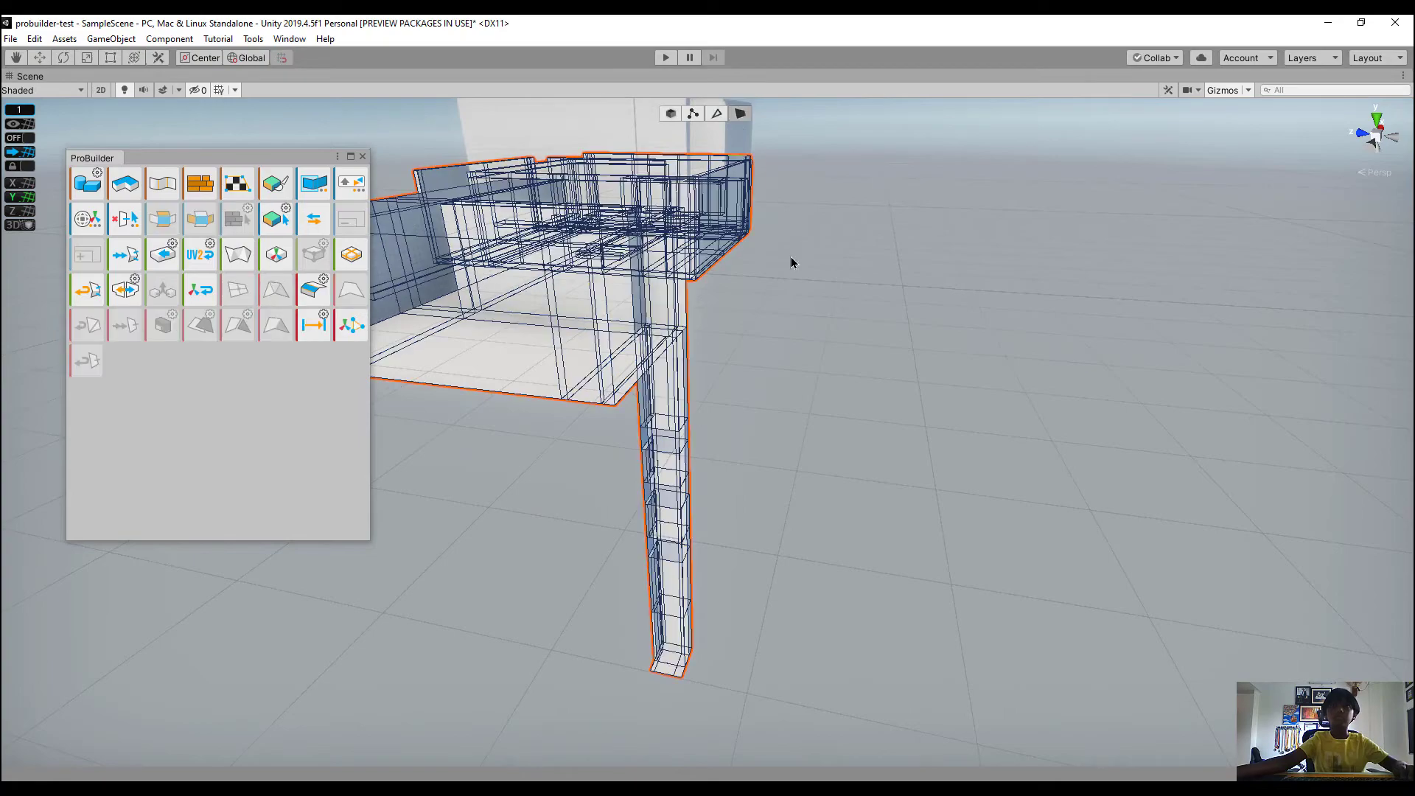
Select the new vertical strip along the full height of the shaft and extrude it to form a thin wall
{"action": "scroll", "coordinate": [865, 418], "scroll_direction": "up", "scroll_amount": 5}
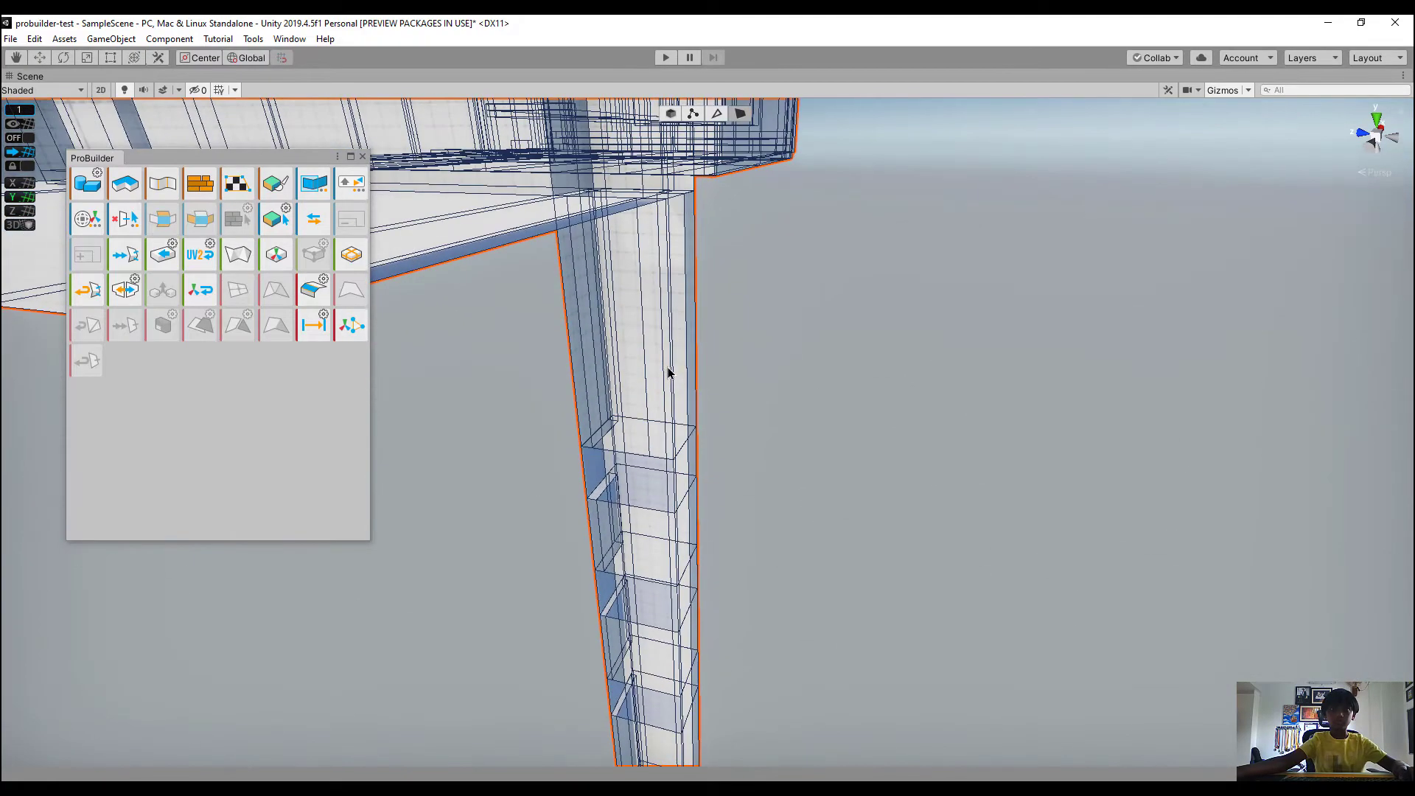
{"action": "right_click_drag", "start_coordinate": [691, 372], "coordinate": [553, 434]}
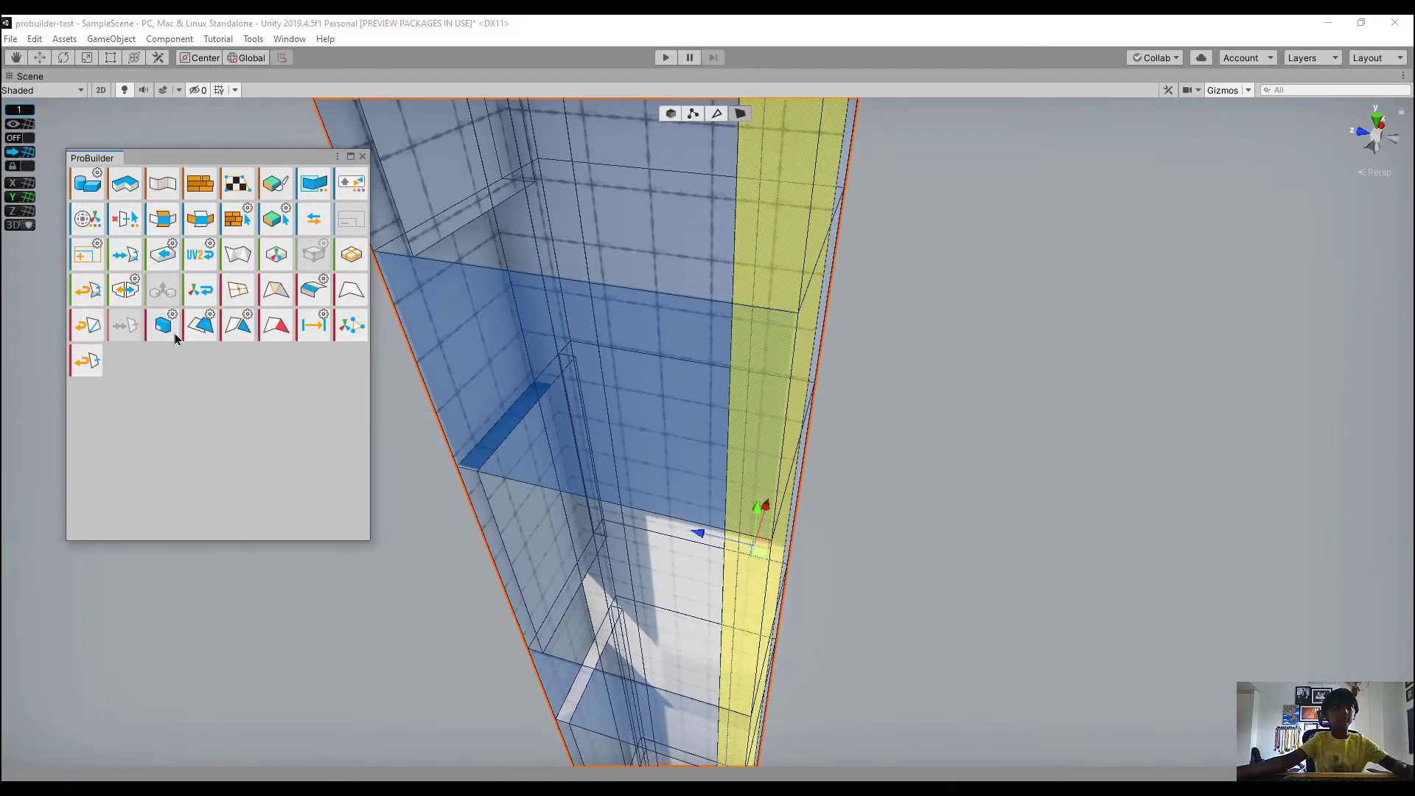
{"action": "right_click_drag", "start_coordinate": [637, 373], "coordinate": [773, 536]}
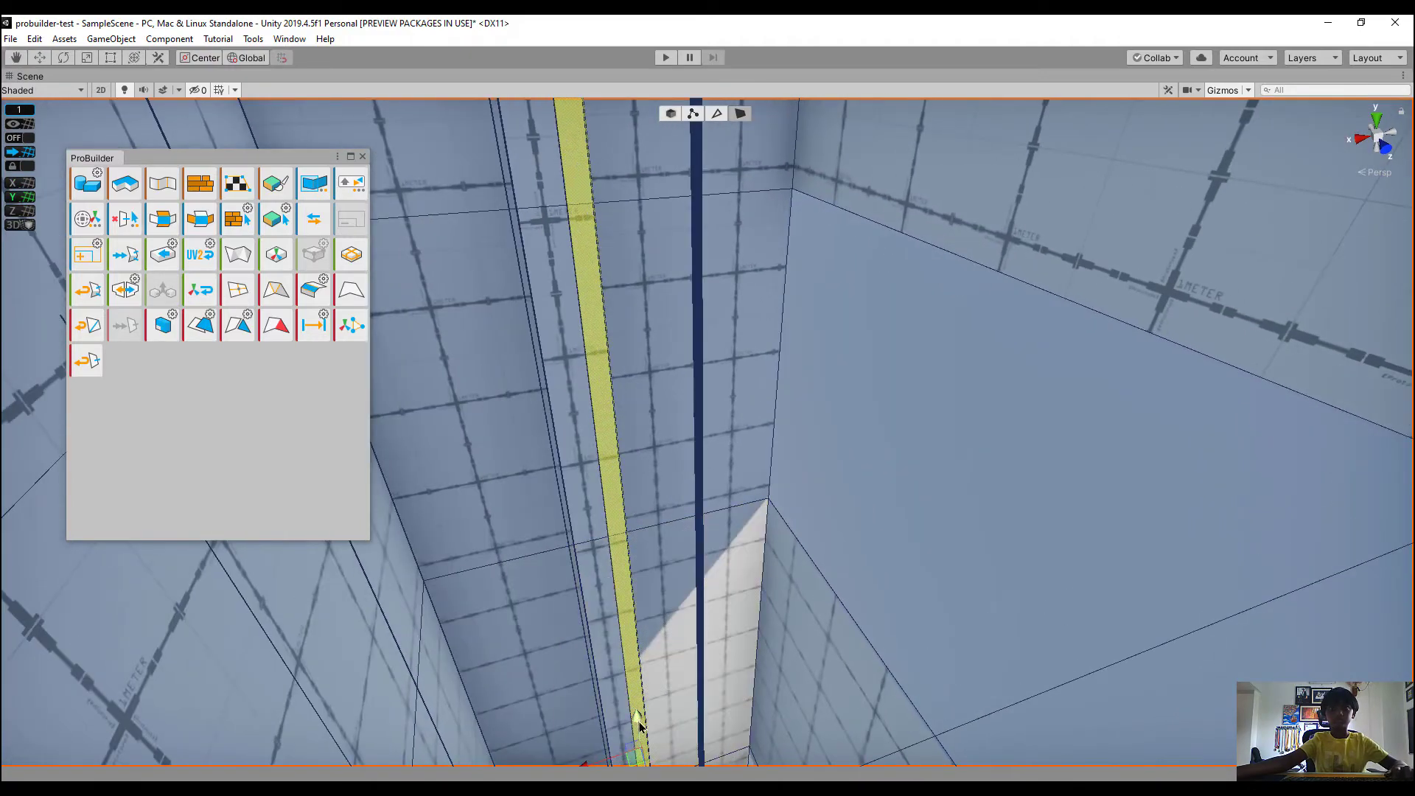
{"action": "left_click_drag", "start_coordinate": [594, 774], "coordinate": [742, 757]}
{"action": "scroll", "coordinate": [889, 528], "scroll_direction": "down", "scroll_amount": 6}
Select the narrow floor strip and adjoining faces along the large room's open edge and adjust them vertically
{"action": "right_click_drag", "start_coordinate": [1034, 494], "coordinate": [259, 73]}
{"action": "right_click_drag", "start_coordinate": [232, 87], "coordinate": [179, 260]}
{"action": "key", "text": "w"}
{"action": "left_click", "coordinate": [443, 386]}
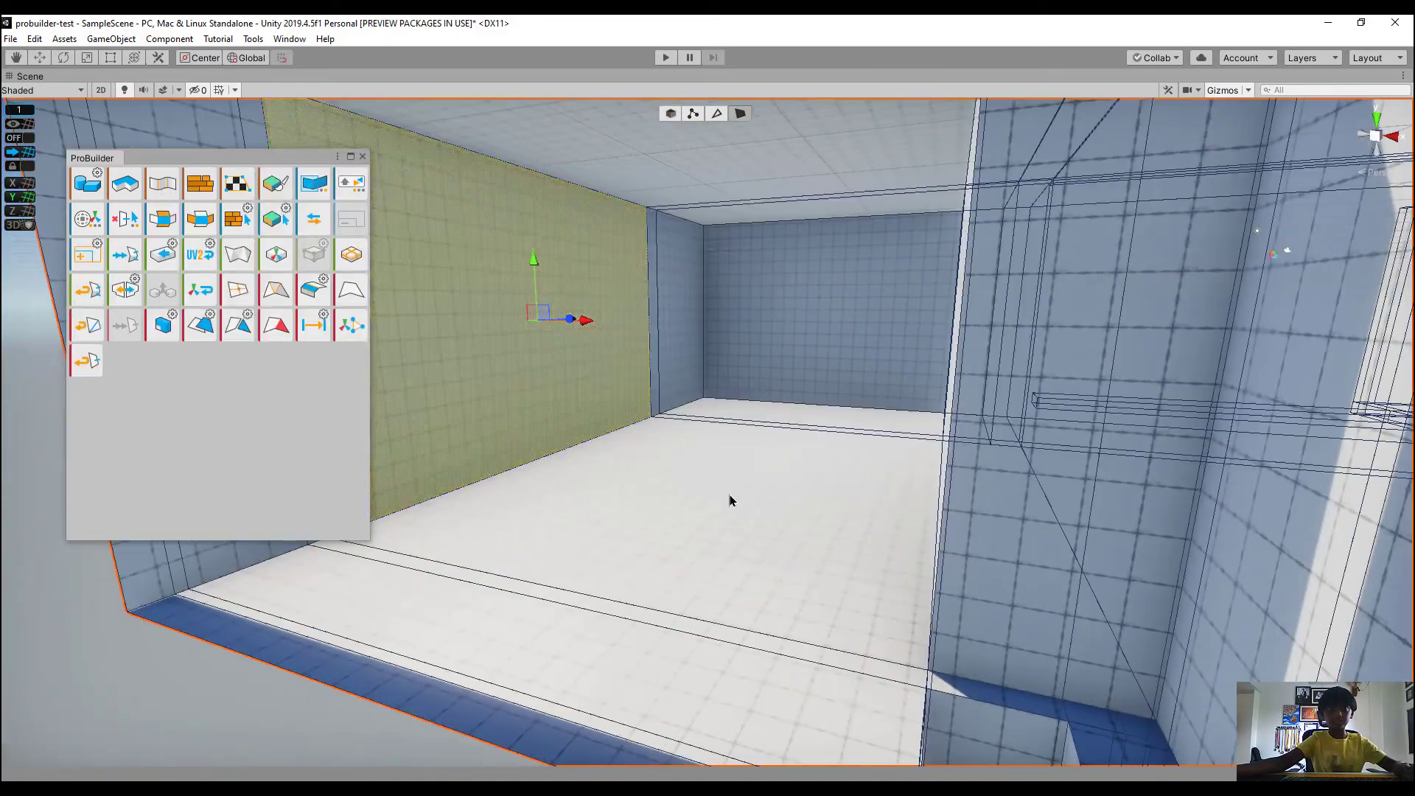
{"action": "mouse_move", "coordinate": [732, 499]}
{"action": "right_mouse_down"}
{"action": "mouse_move", "coordinate": [714, 427]}
{"action": "mouse_move", "coordinate": [692, 492]}
{"action": "mouse_move", "coordinate": [750, 476]}
{"action": "mouse_move", "coordinate": [735, 518]}
{"action": "right_mouse_up"}
{"action": "key", "text": "w"}
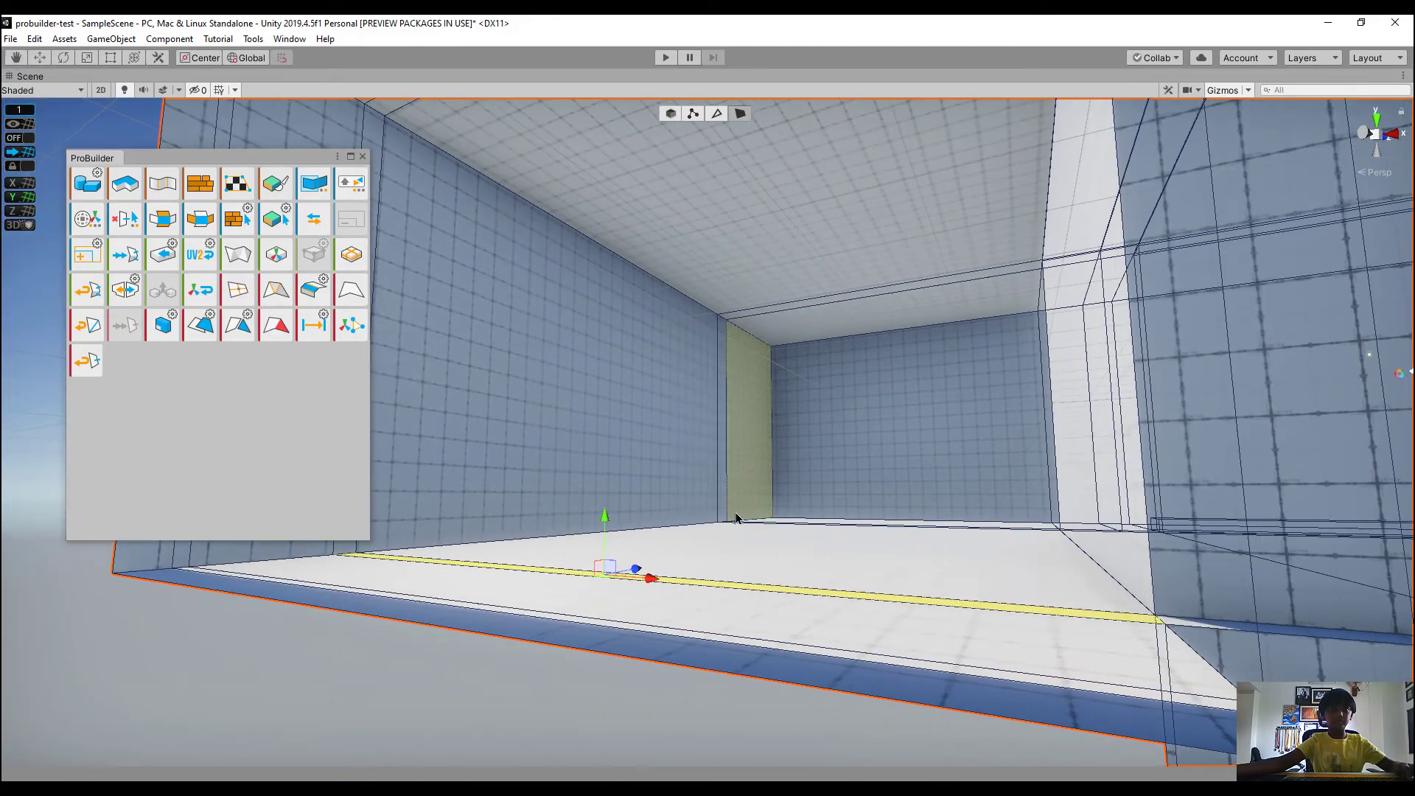
{"action": "right_click_drag", "start_coordinate": [732, 677], "coordinate": [771, 576]}
{"action": "right_click_drag", "start_coordinate": [658, 720], "coordinate": [834, 346]}
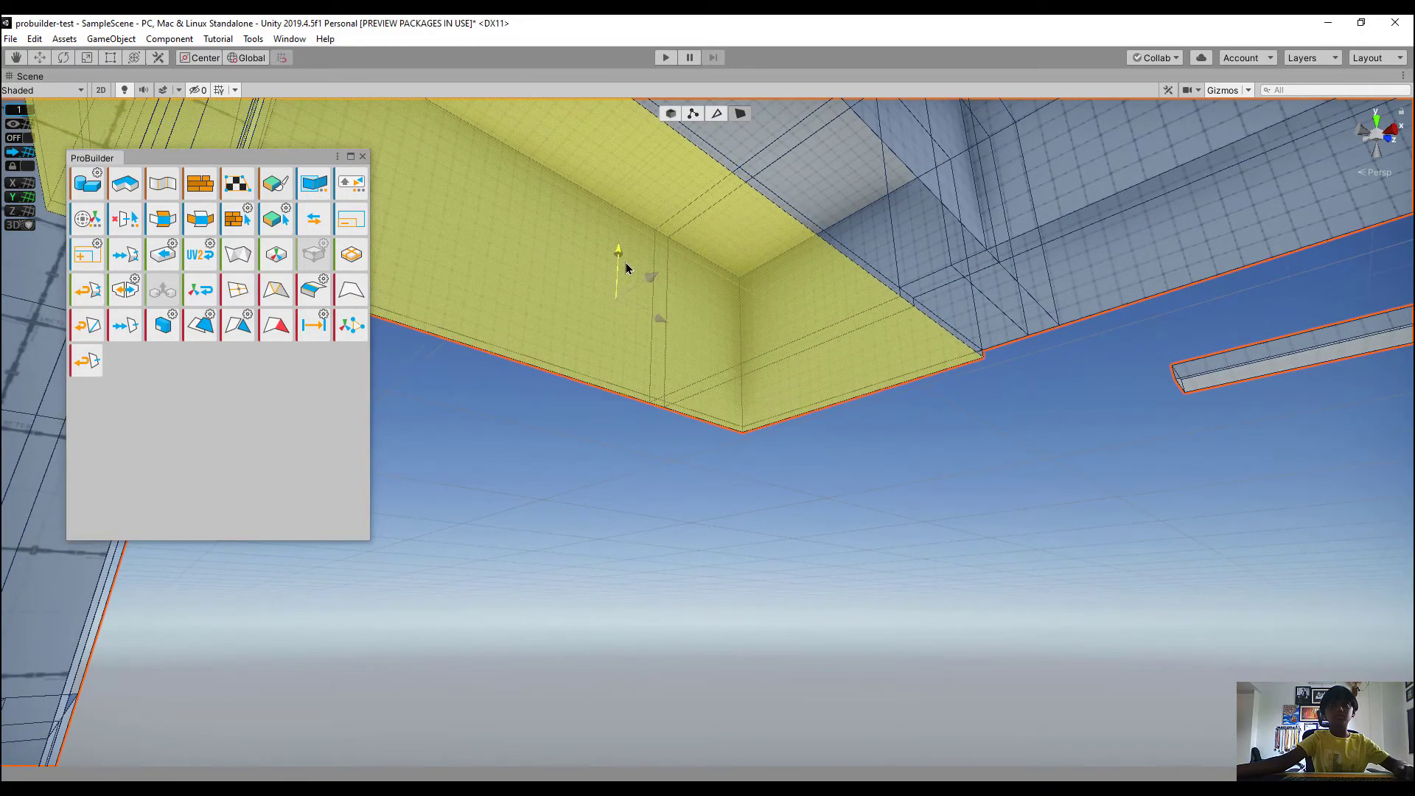
Select the narrow strips along the room's lower outer edges and shift them sideways to thicken the walls
{"action": "left_click", "coordinate": [1073, 518]}
{"action": "right_click_drag", "start_coordinate": [1074, 518], "coordinate": [970, 406]}
{"action": "right_click_drag", "start_coordinate": [624, 502], "coordinate": [546, 489]}
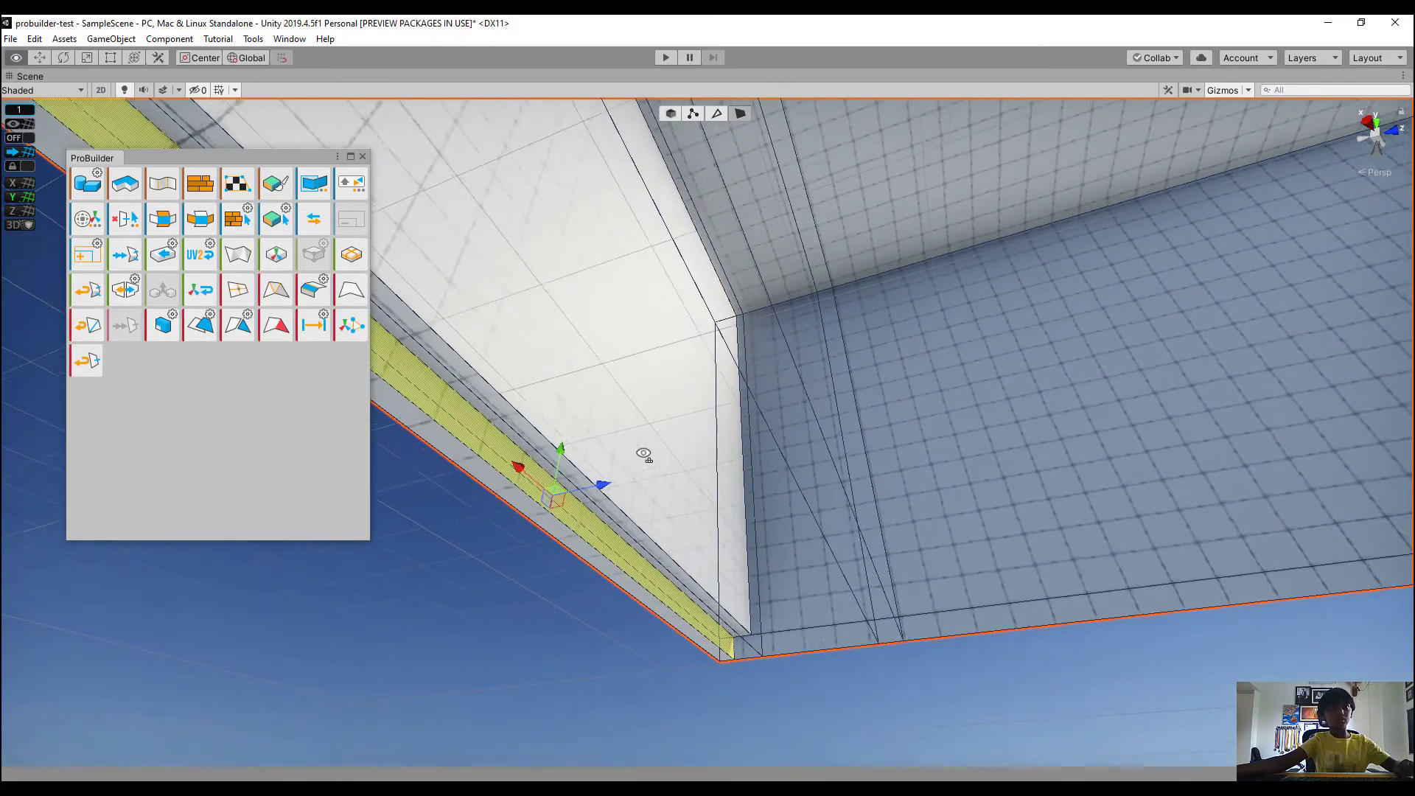
{"action": "right_click_drag", "start_coordinate": [641, 452], "coordinate": [687, 578]}
{"action": "left_click_drag", "start_coordinate": [915, 638], "coordinate": [147, 720]}
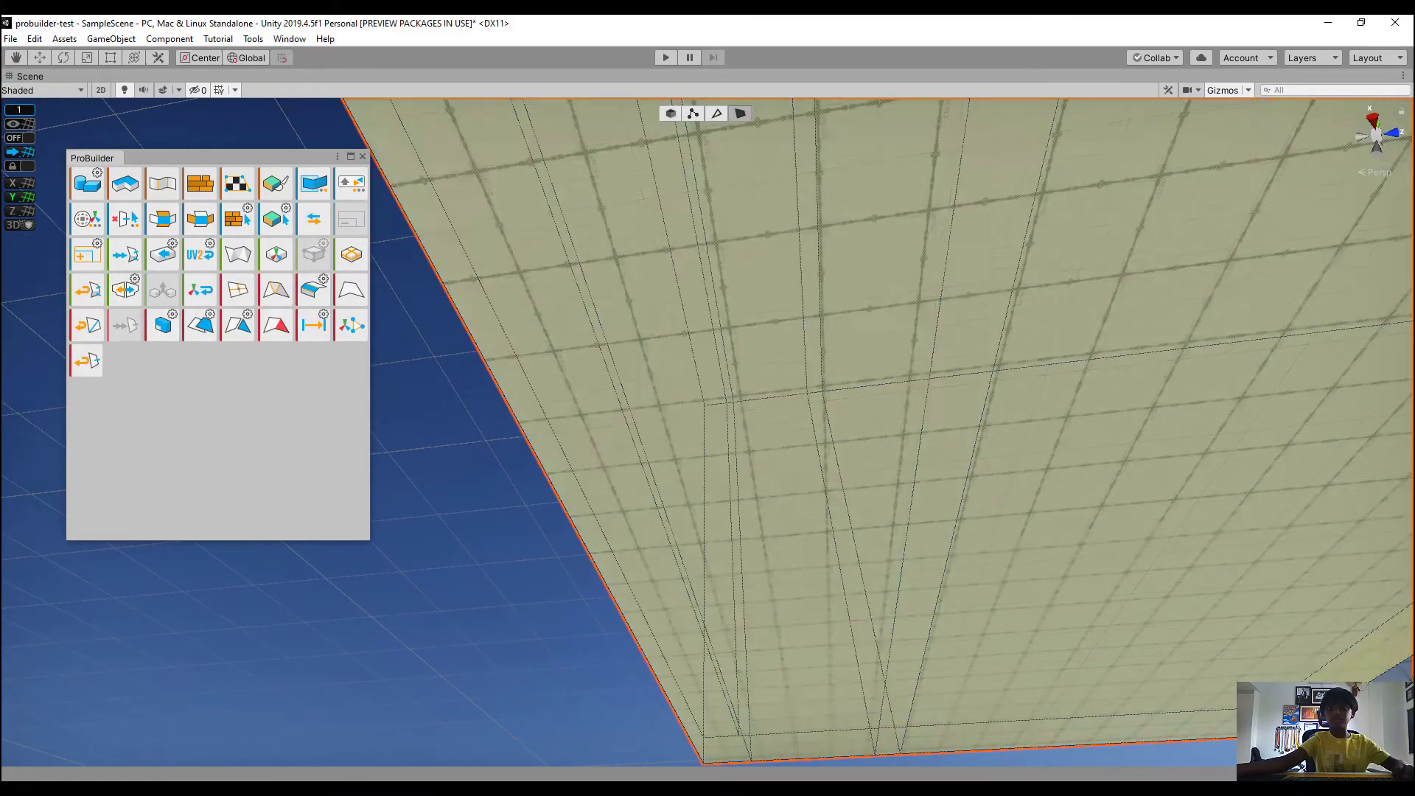
{"action": "right_click_drag", "start_coordinate": [1289, 632], "coordinate": [1039, 502]}
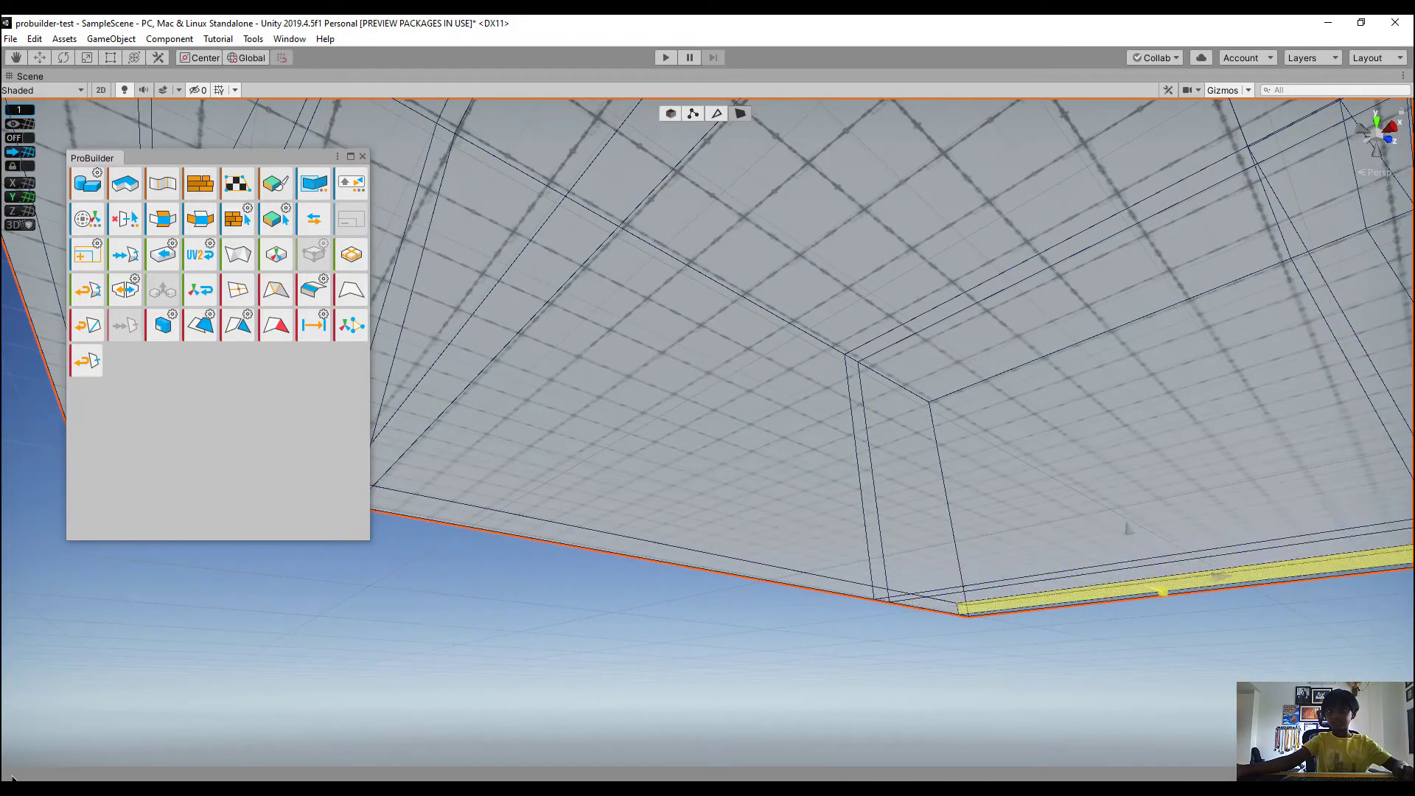
{"action": "right_click_drag", "start_coordinate": [809, 626], "coordinate": [678, 389]}
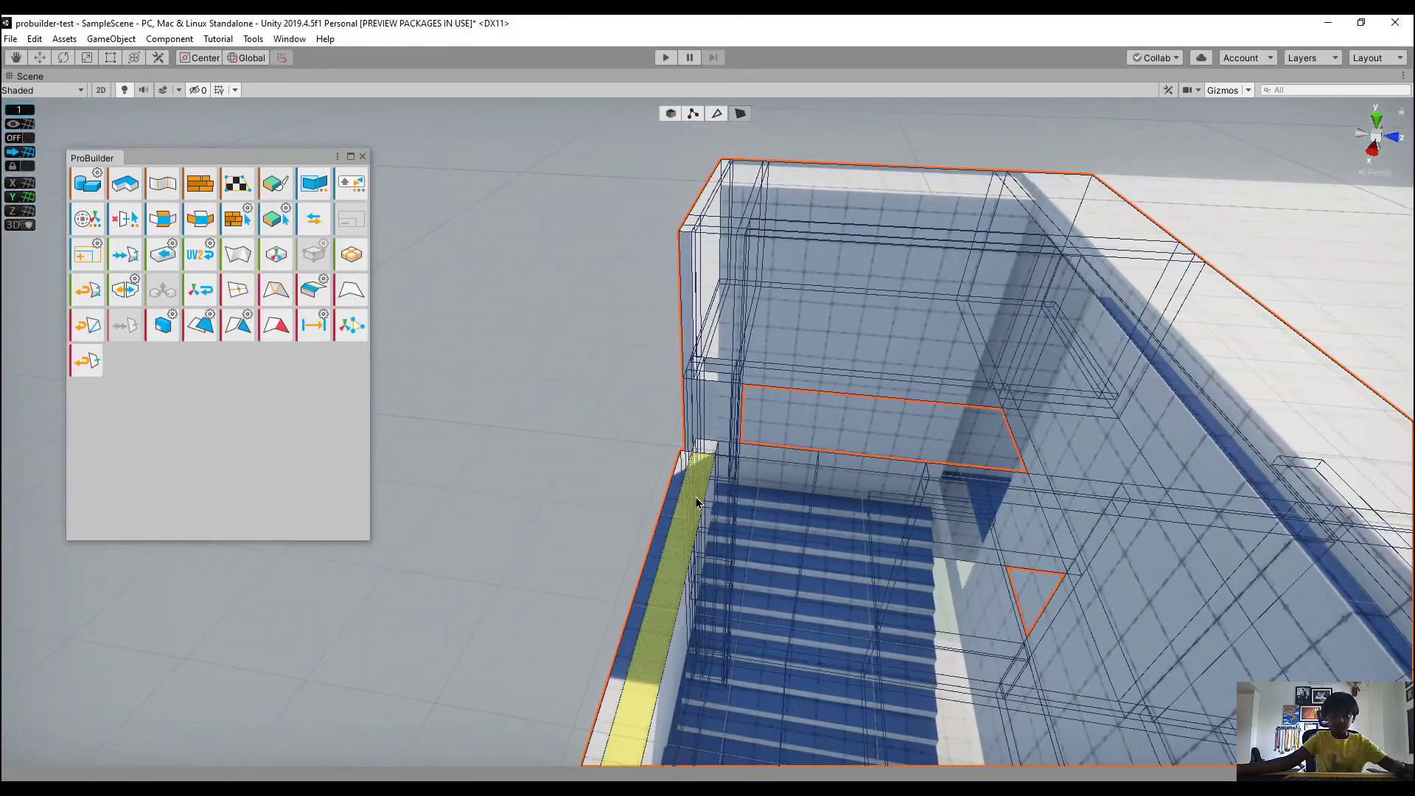
Raise the narrow strip running along the top of the stairwell's outer wall
{"action": "right_click_drag", "start_coordinate": [697, 503], "coordinate": [593, 604]}
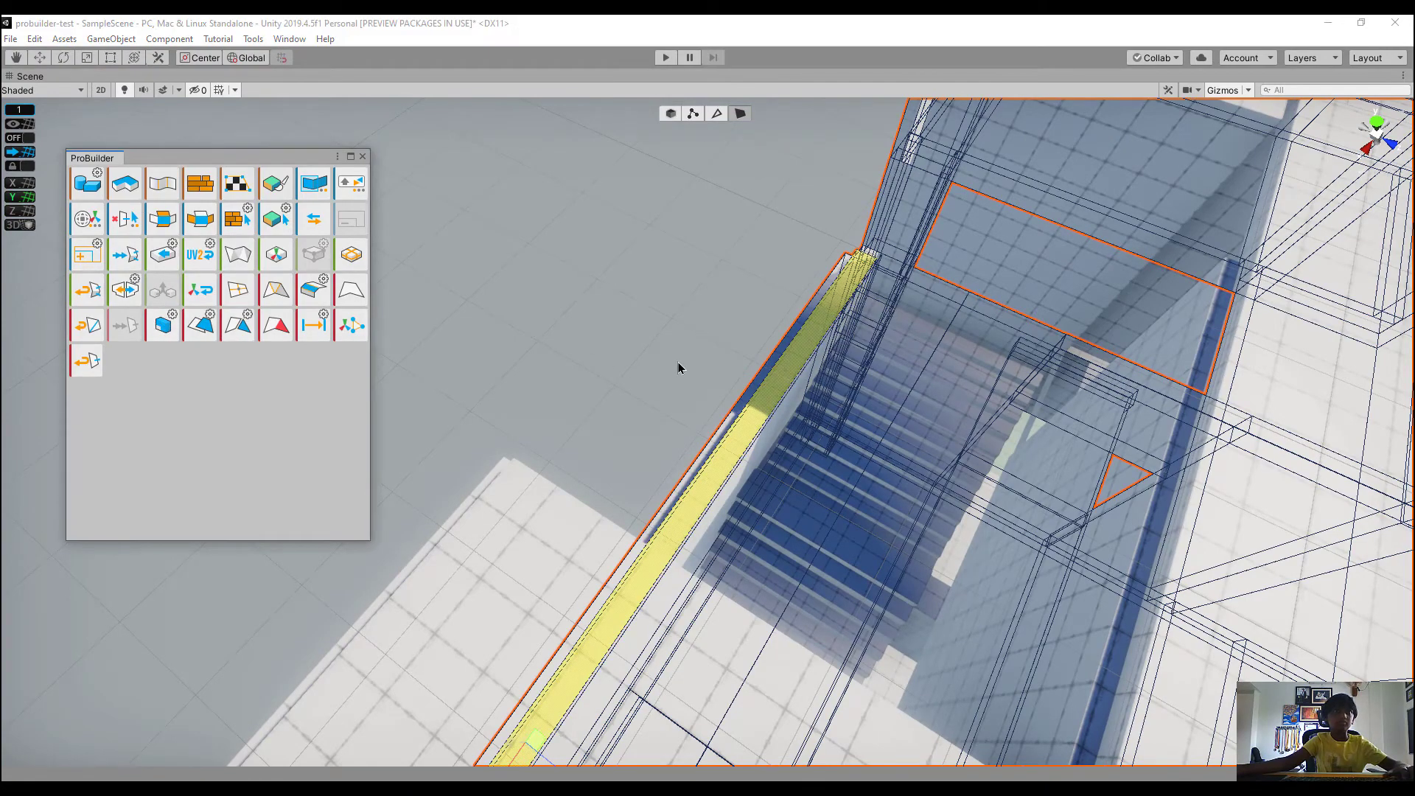
{"action": "right_click_drag", "start_coordinate": [876, 410], "coordinate": [741, 375]}
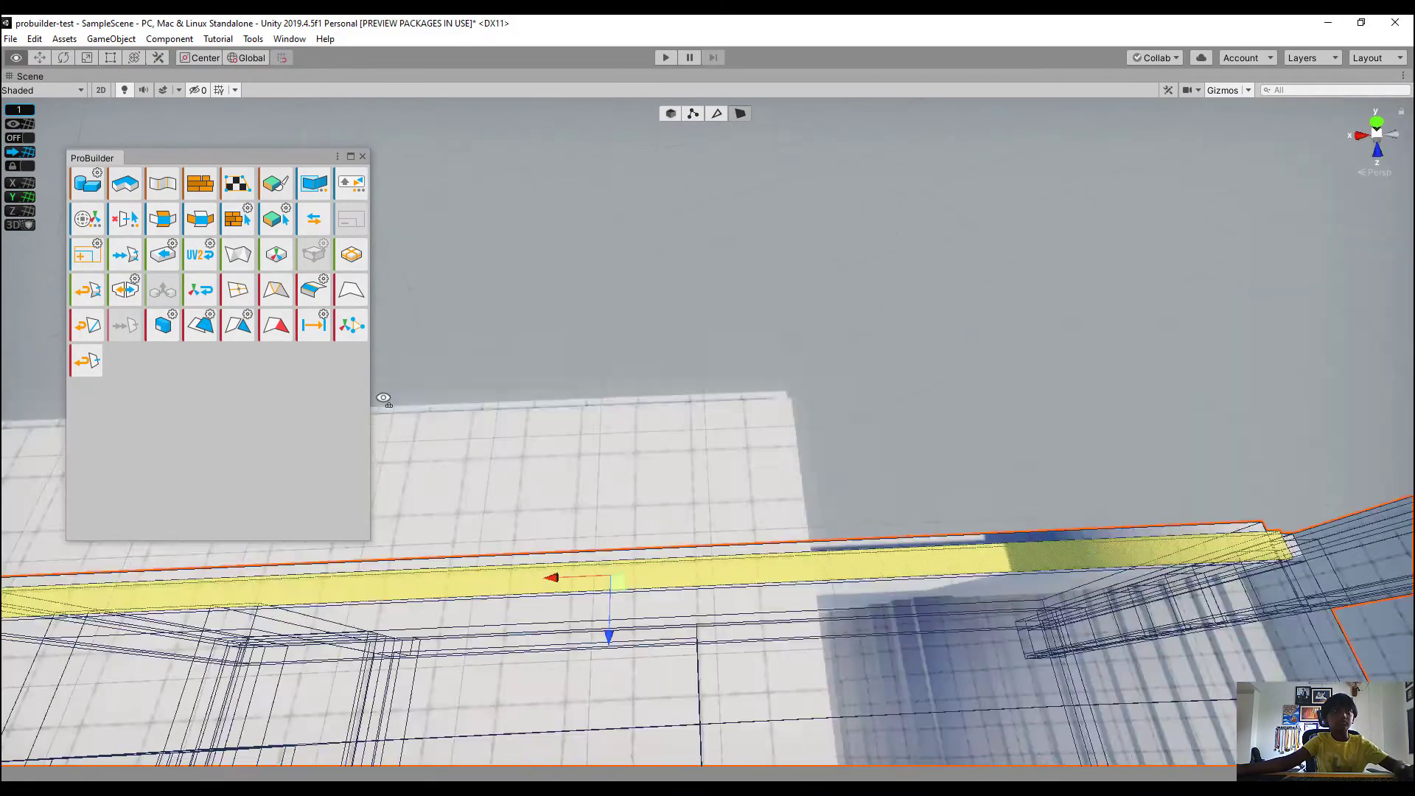
{"action": "right_click_drag", "start_coordinate": [384, 399], "coordinate": [707, 461]}
{"action": "right_click_drag", "start_coordinate": [815, 487], "coordinate": [855, 225]}
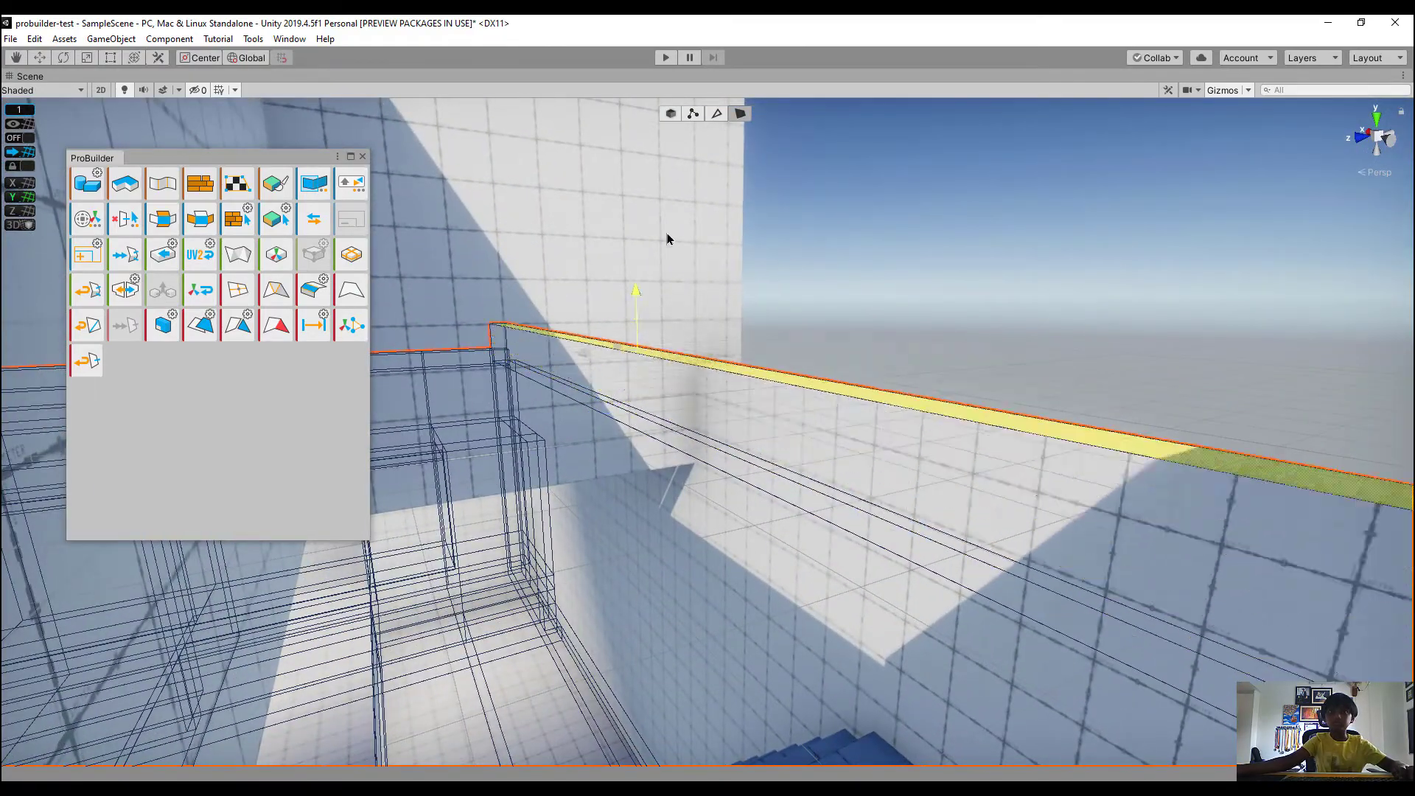
{"action": "right_click_drag", "start_coordinate": [682, 260], "coordinate": [653, 312]}
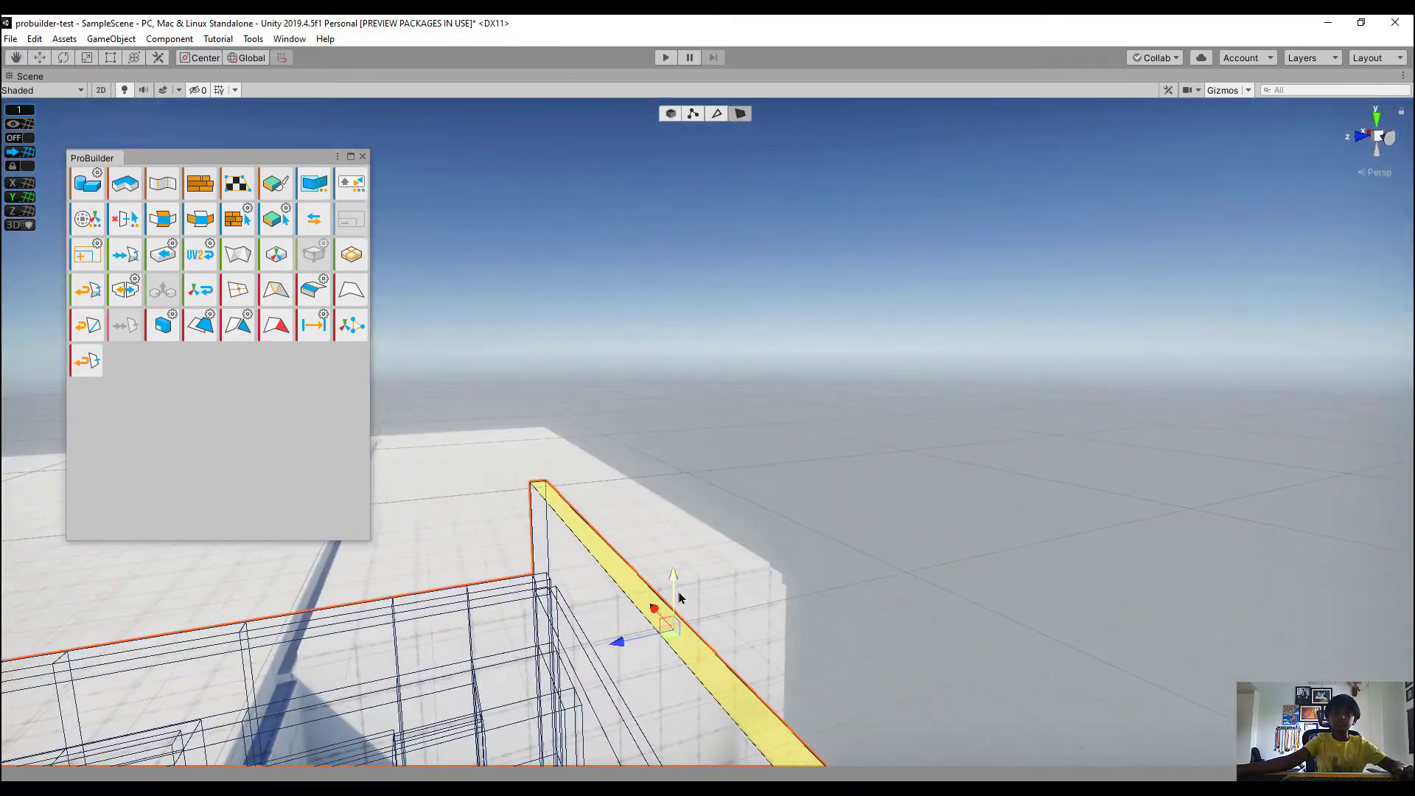
{"action": "left_click", "coordinate": [840, 414]}
Select the adjoining room's large horizontal face, extrude it and raise the extruded face upward
{"action": "right_click_drag", "start_coordinate": [840, 413], "coordinate": [371, 460]}
{"action": "key", "text": "w"}
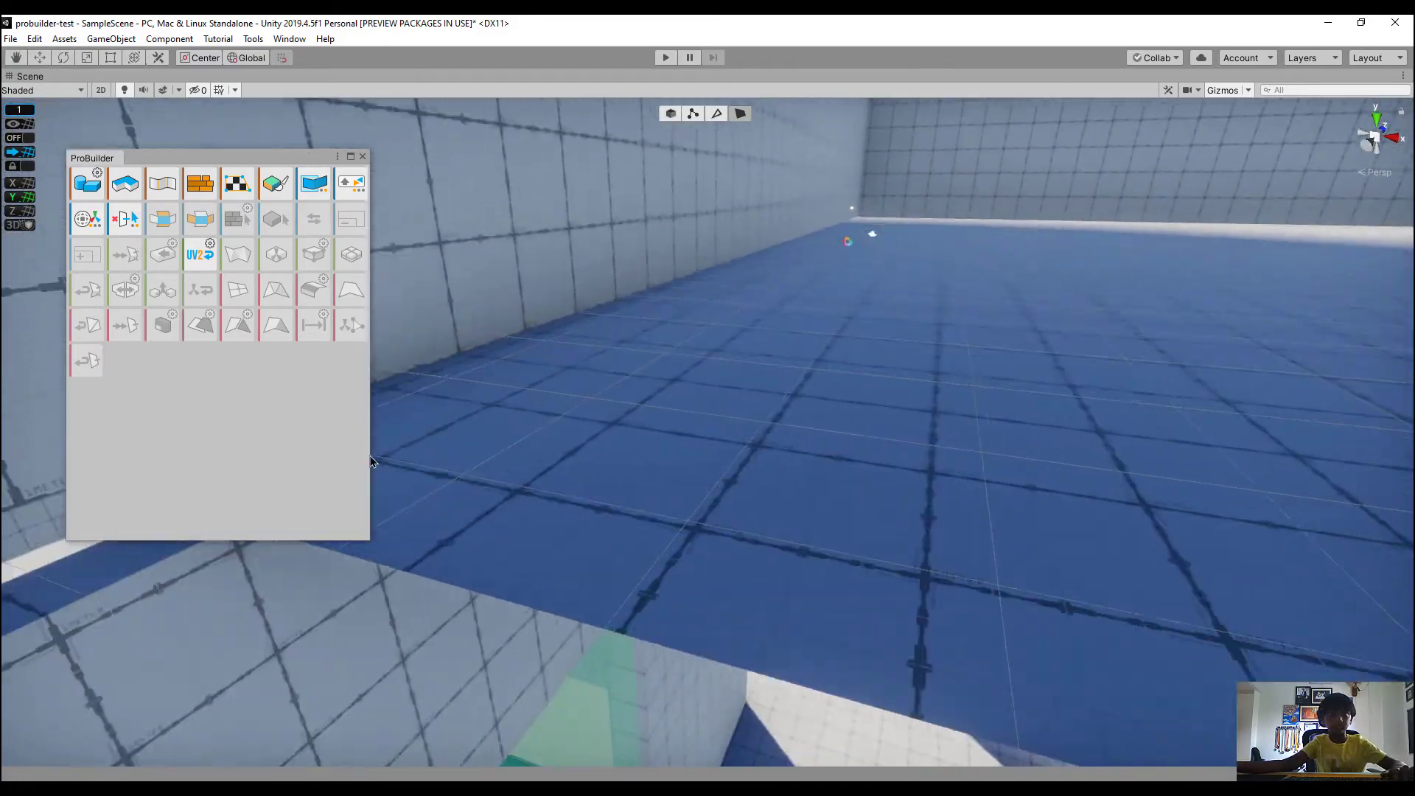
{"action": "right_click_drag", "start_coordinate": [732, 399], "coordinate": [771, 485]}
{"action": "left_click", "coordinate": [774, 557]}
{"action": "right_click_drag", "start_coordinate": [794, 534], "coordinate": [792, 555]}
{"action": "left_click", "coordinate": [169, 334]}
{"action": "key", "text": "w"}
{"action": "right_click_drag", "start_coordinate": [809, 507], "coordinate": [969, 435]}
{"action": "left_click_drag", "start_coordinate": [859, 436], "coordinate": [894, 142]}
{"action": "right_click_drag", "start_coordinate": [878, 189], "coordinate": [882, 202]}
{"action": "key", "text": "e"}
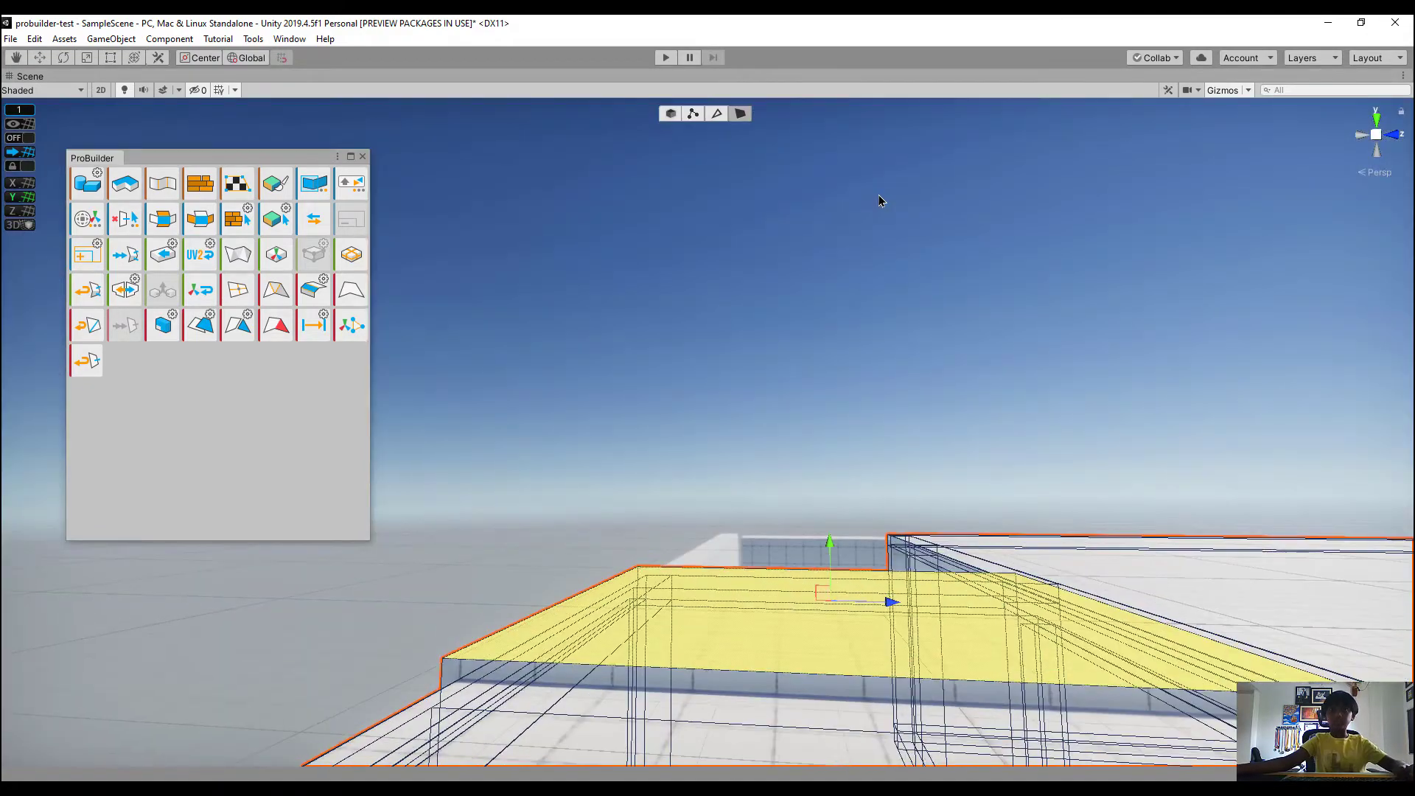
{"action": "left_click", "coordinate": [883, 205]}
Select the edge where the room's end wall meets the ceiling, insert an edge loop across it and slide the loop sideways
{"action": "right_click_drag", "start_coordinate": [905, 346], "coordinate": [449, 545]}
{"action": "key", "text": "s"}
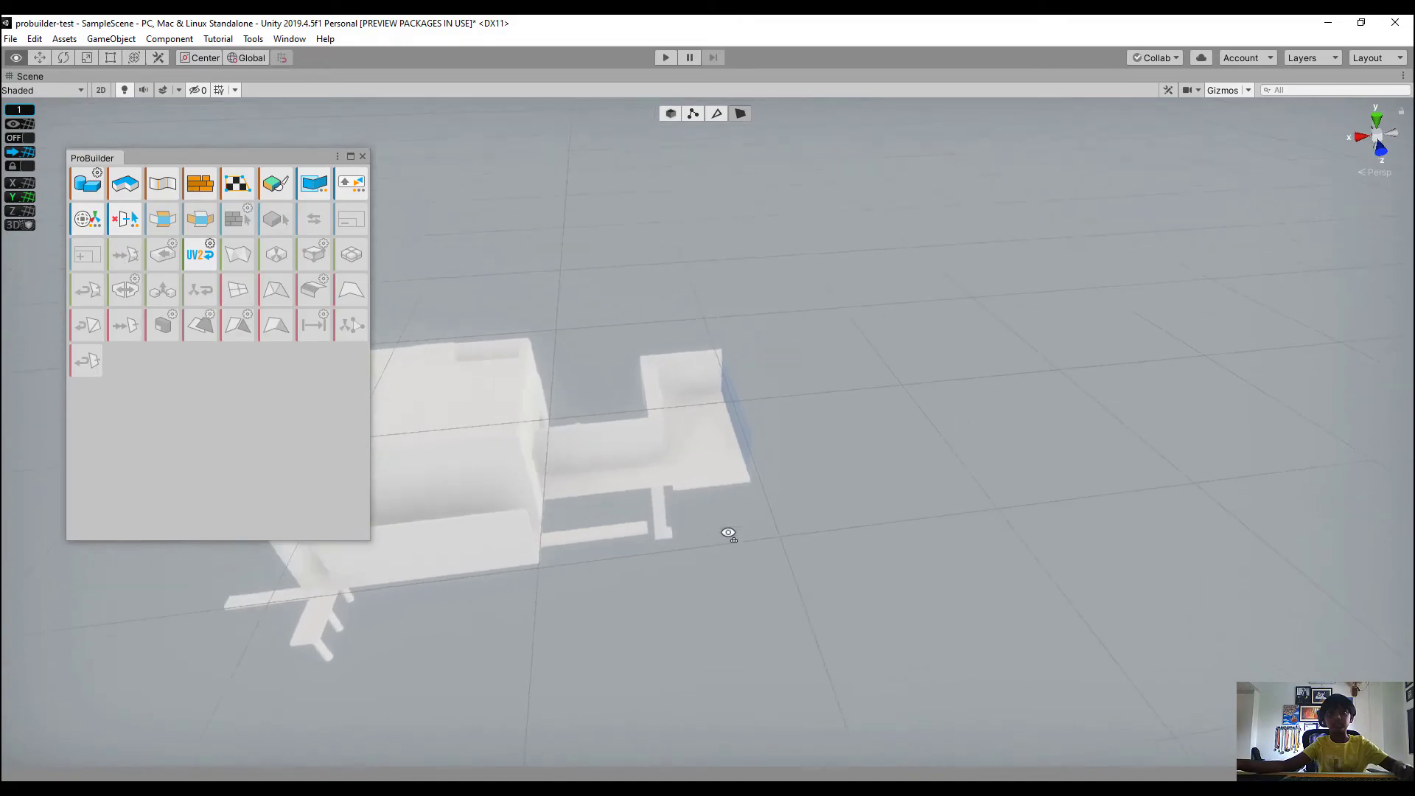
{"action": "key", "text": "w"}
{"action": "right_click_drag", "start_coordinate": [728, 533], "coordinate": [1043, 466]}
{"action": "left_click", "coordinate": [1043, 467]}
{"action": "key", "text": "f"}
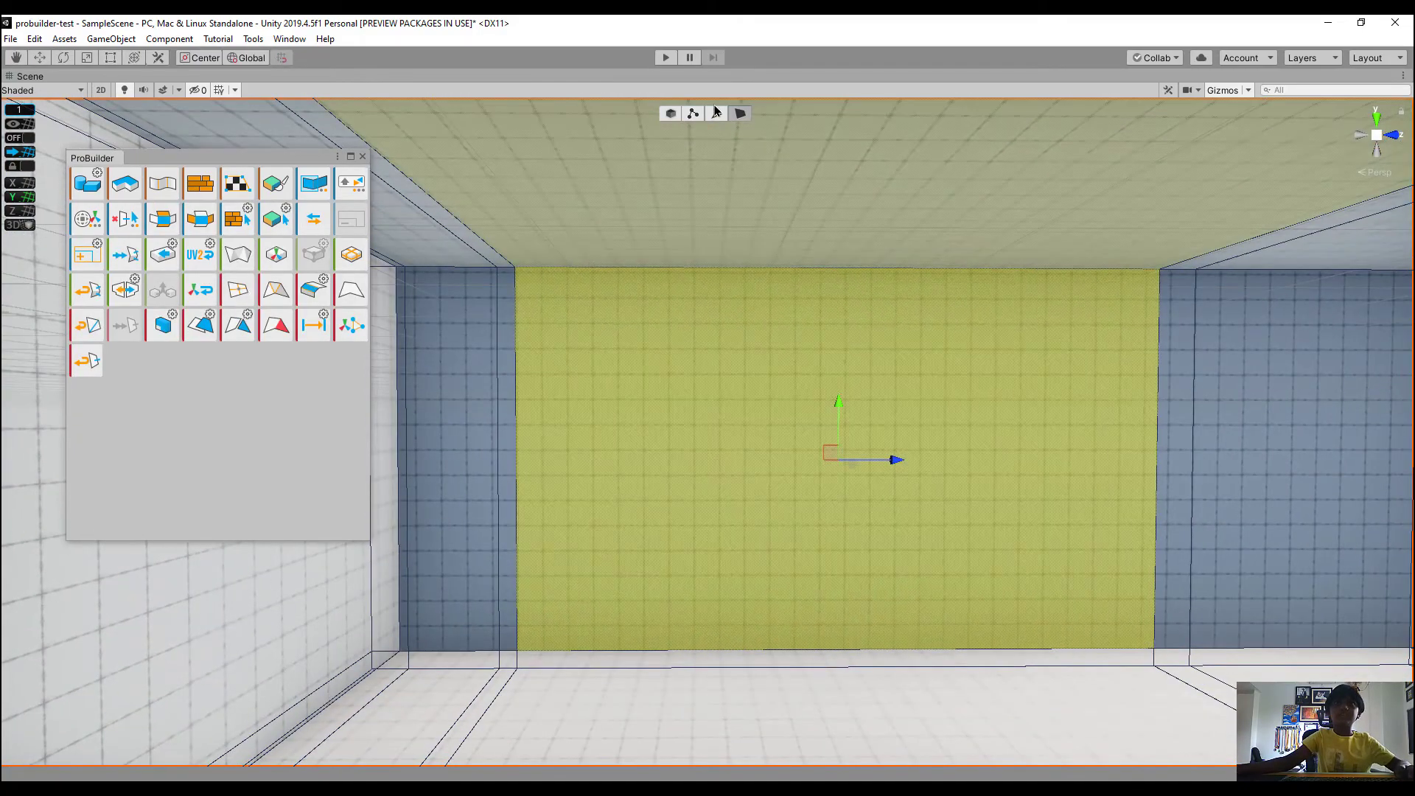
{"action": "left_click", "coordinate": [715, 115]}
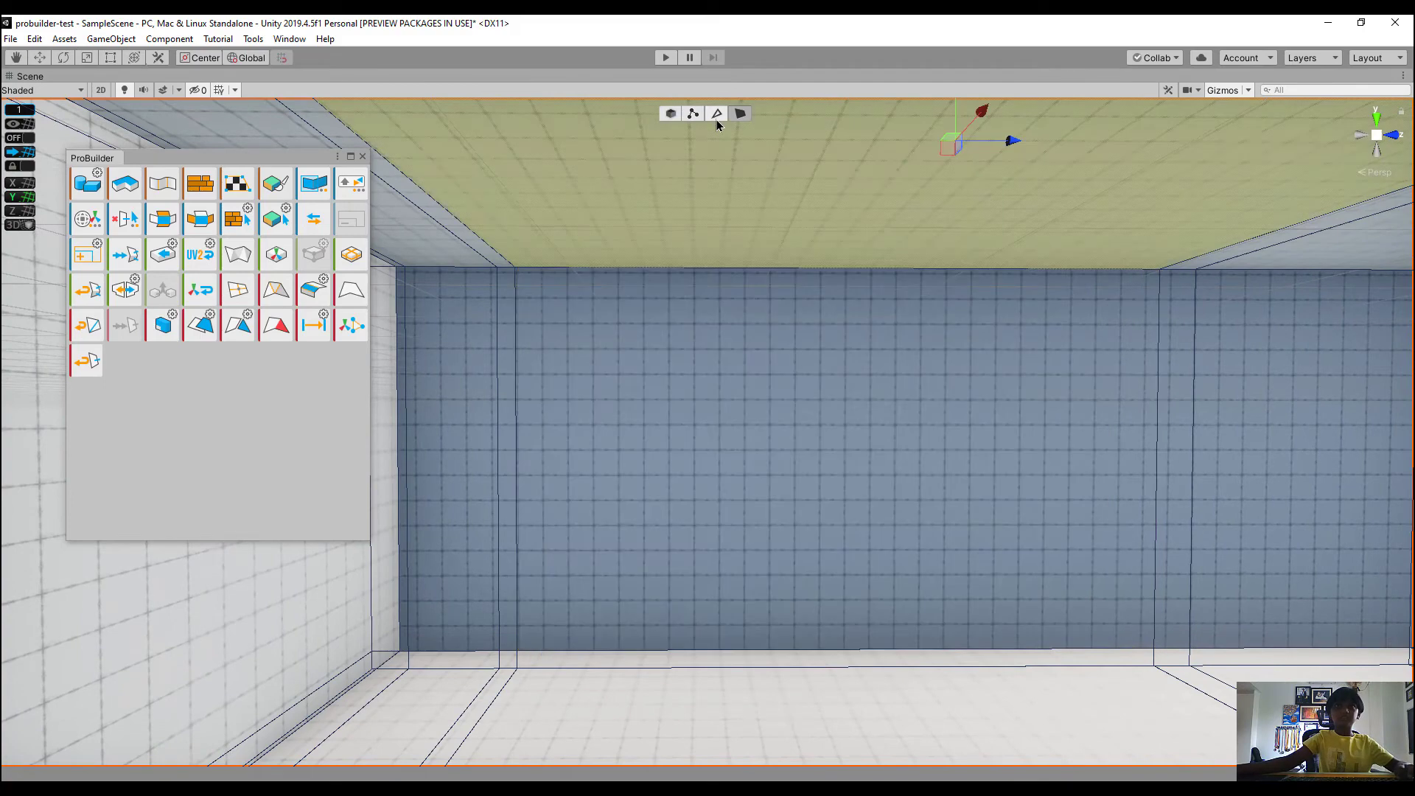
{"action": "left_click", "coordinate": [730, 266]}
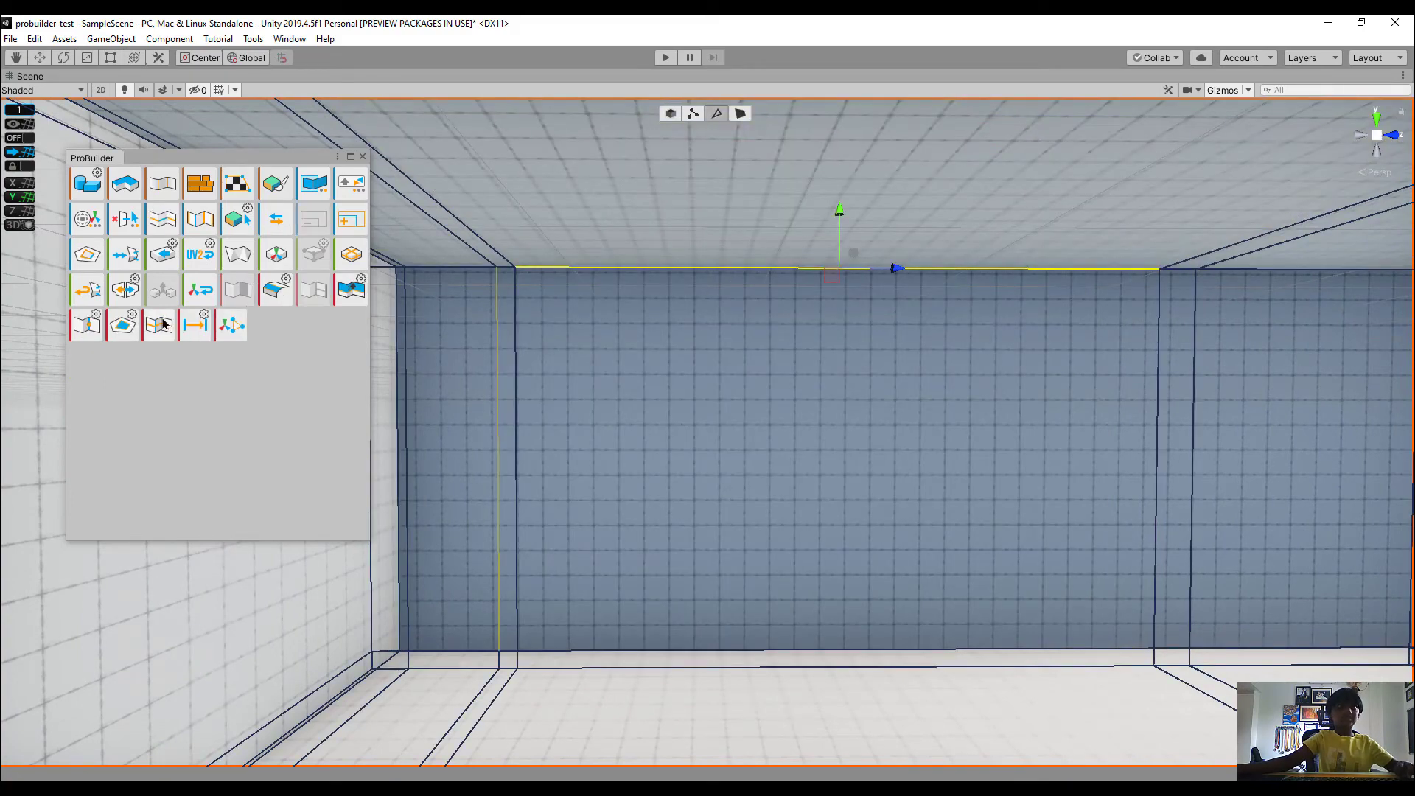
{"action": "right_click_drag", "start_coordinate": [721, 438], "coordinate": [970, 405]}
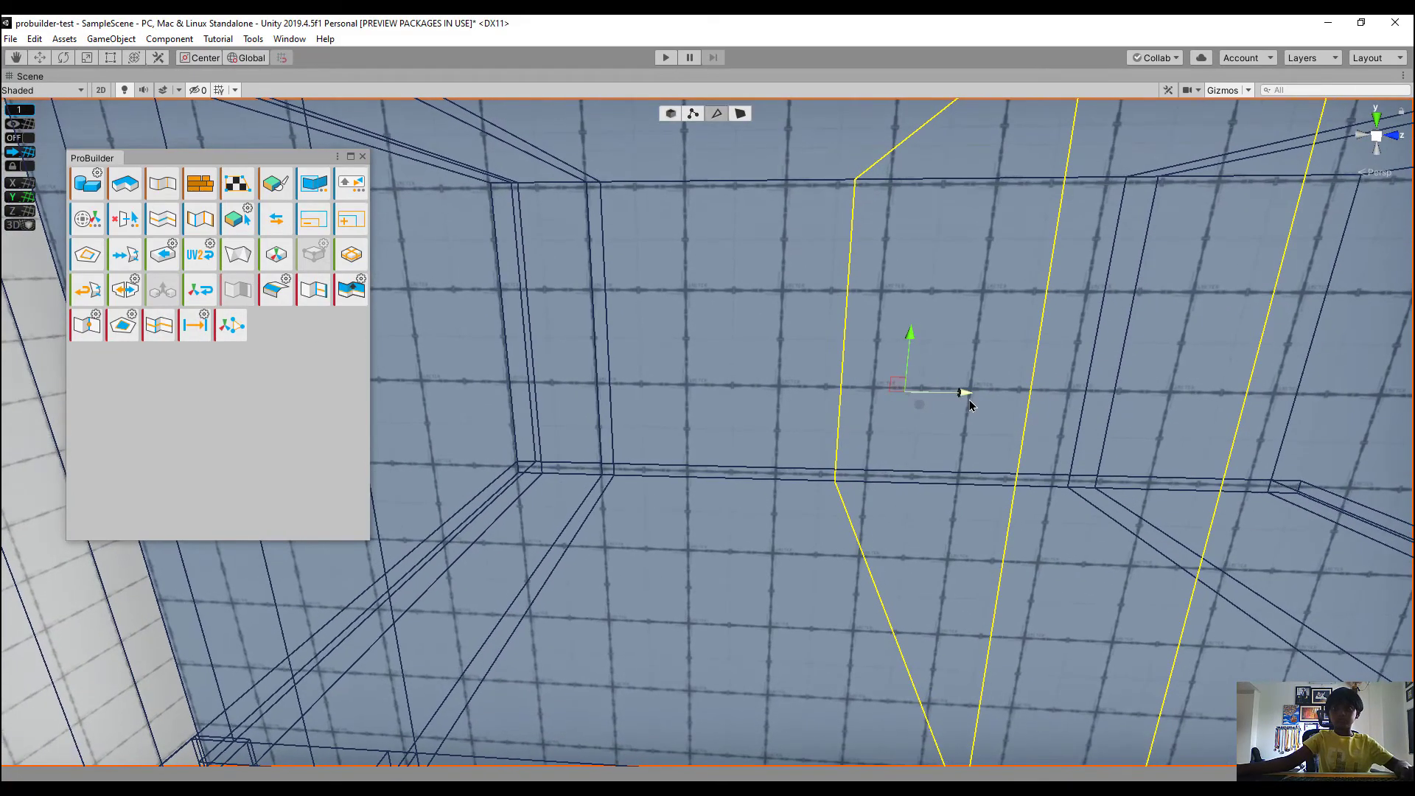
Insert a second edge loop from the end wall's top edge and position it to bound a door-width vertical section
{"action": "scroll", "coordinate": [787, 295], "scroll_direction": "up", "scroll_amount": 3}
{"action": "right_click_drag", "start_coordinate": [788, 295], "coordinate": [812, 234]}
{"action": "scroll", "coordinate": [811, 233], "scroll_direction": "up", "scroll_amount": 5}
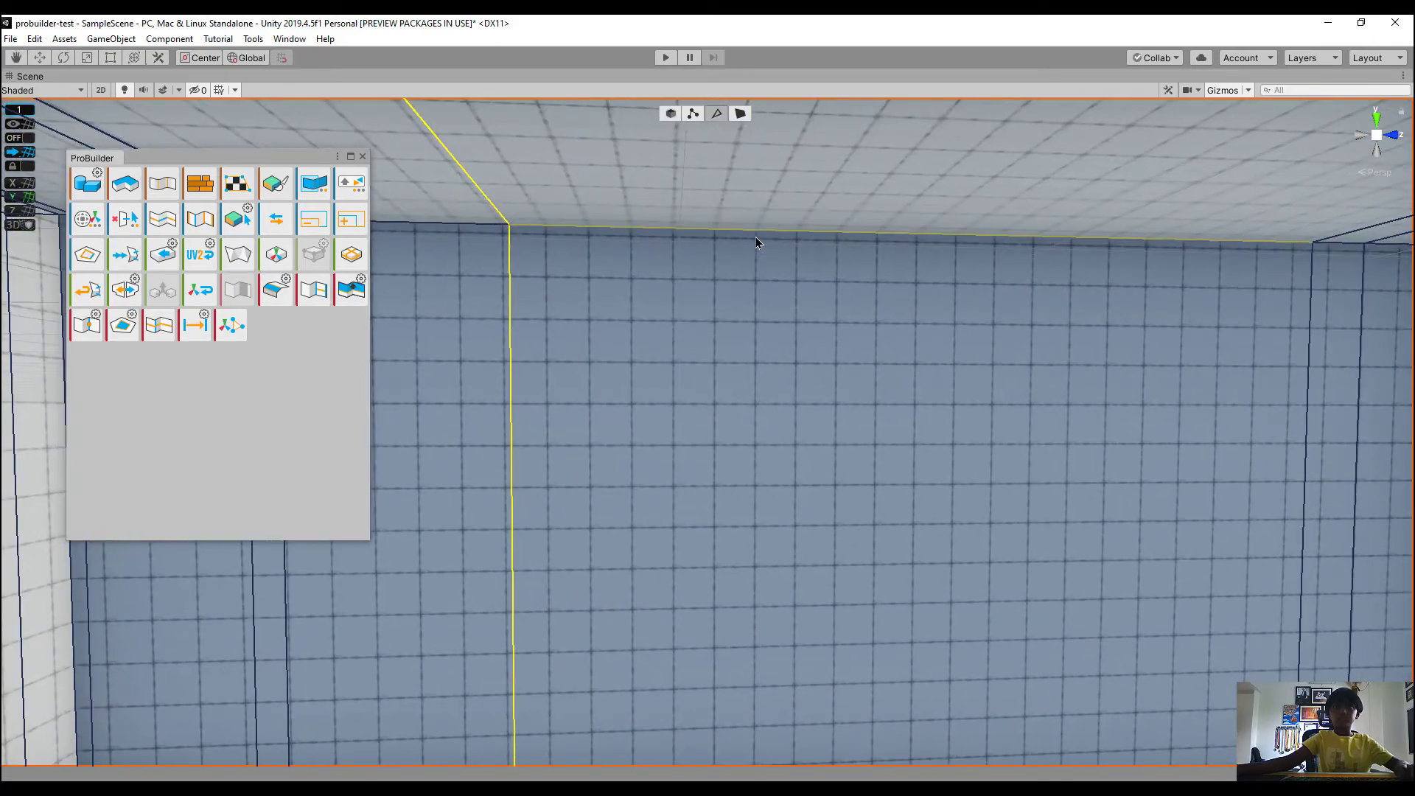
{"action": "left_click", "coordinate": [159, 334]}
{"action": "right_click_drag", "start_coordinate": [693, 452], "coordinate": [835, 510]}
{"action": "scroll", "coordinate": [739, 509], "scroll_direction": "down", "scroll_amount": 8}
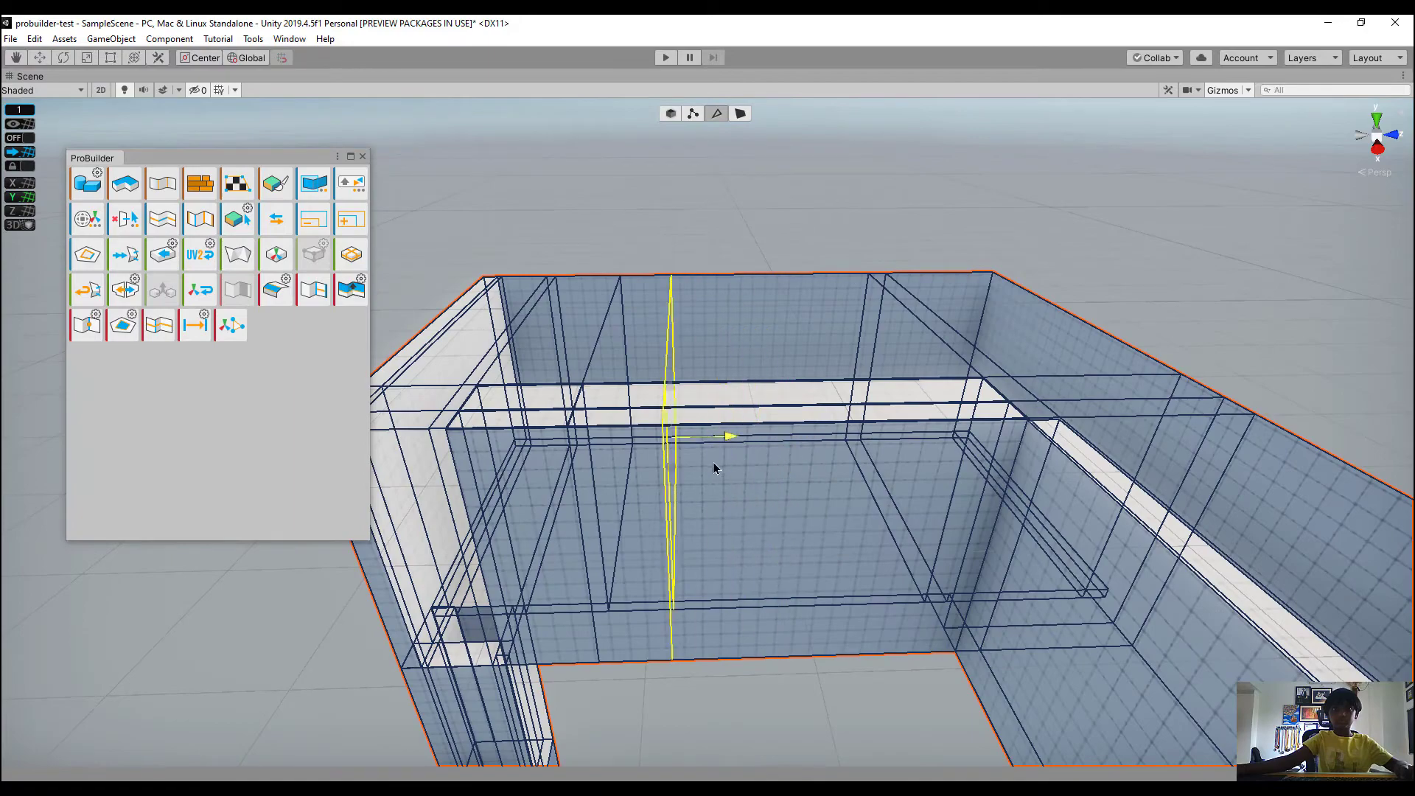
Insert a horizontal edge loop around the wall at mid-height and extrude the door-width panel below it outward into a long corridor
{"action": "left_click", "coordinate": [741, 118]}
{"action": "scroll", "coordinate": [768, 131], "scroll_direction": "up", "scroll_amount": 8}
{"action": "right_click_drag", "start_coordinate": [799, 372], "coordinate": [827, 246]}
{"action": "left_click", "coordinate": [756, 253]}
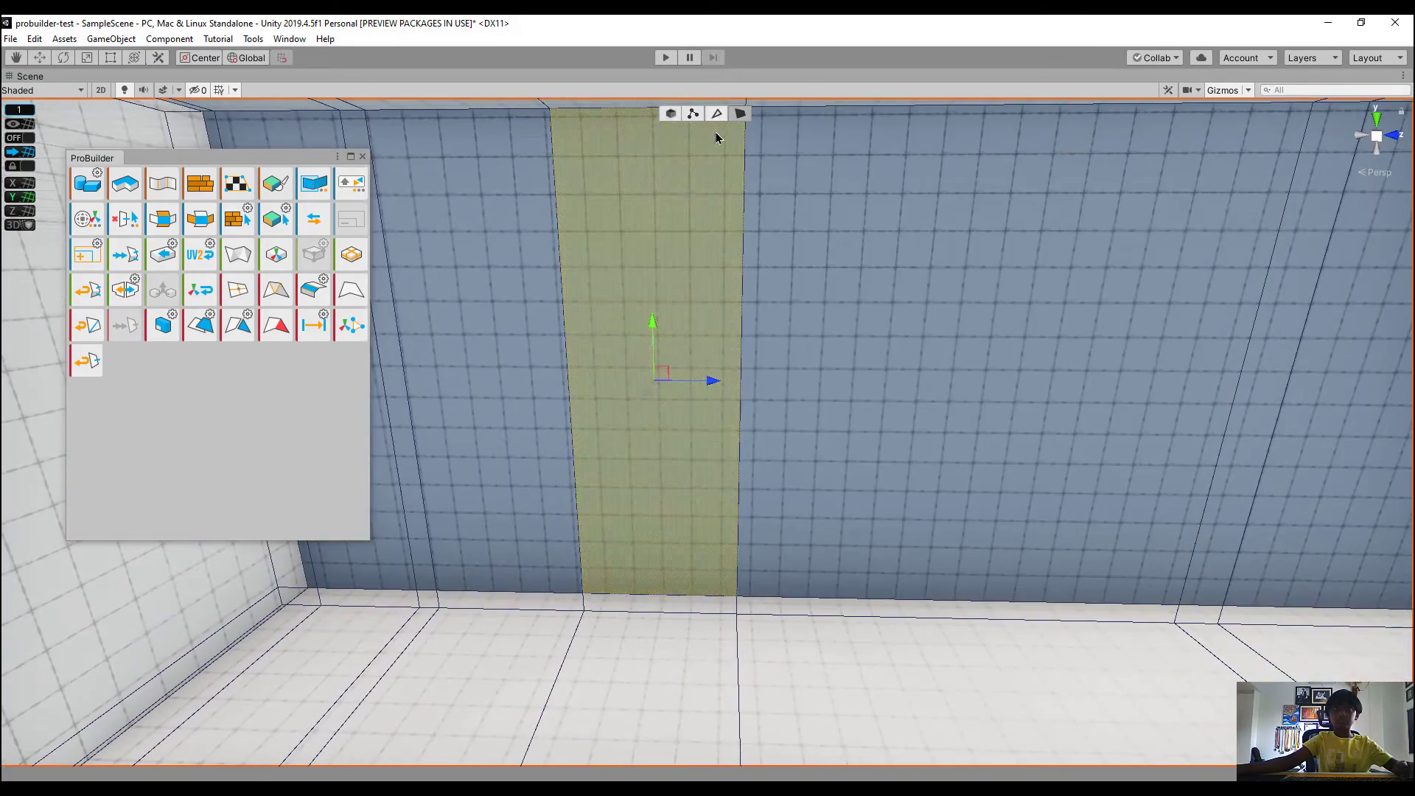
{"action": "left_click", "coordinate": [717, 114]}
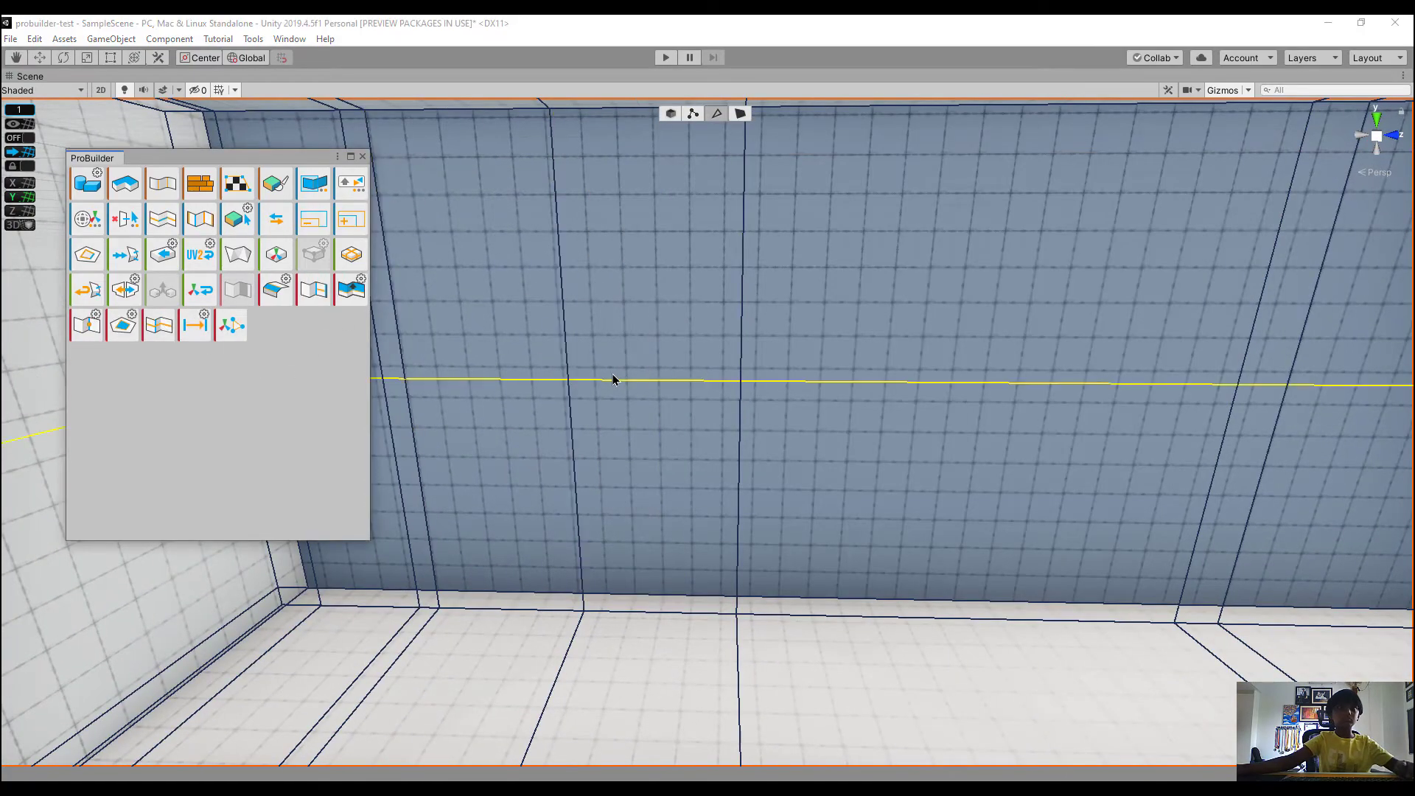
{"action": "scroll", "coordinate": [714, 264], "scroll_direction": "down", "scroll_amount": 3}
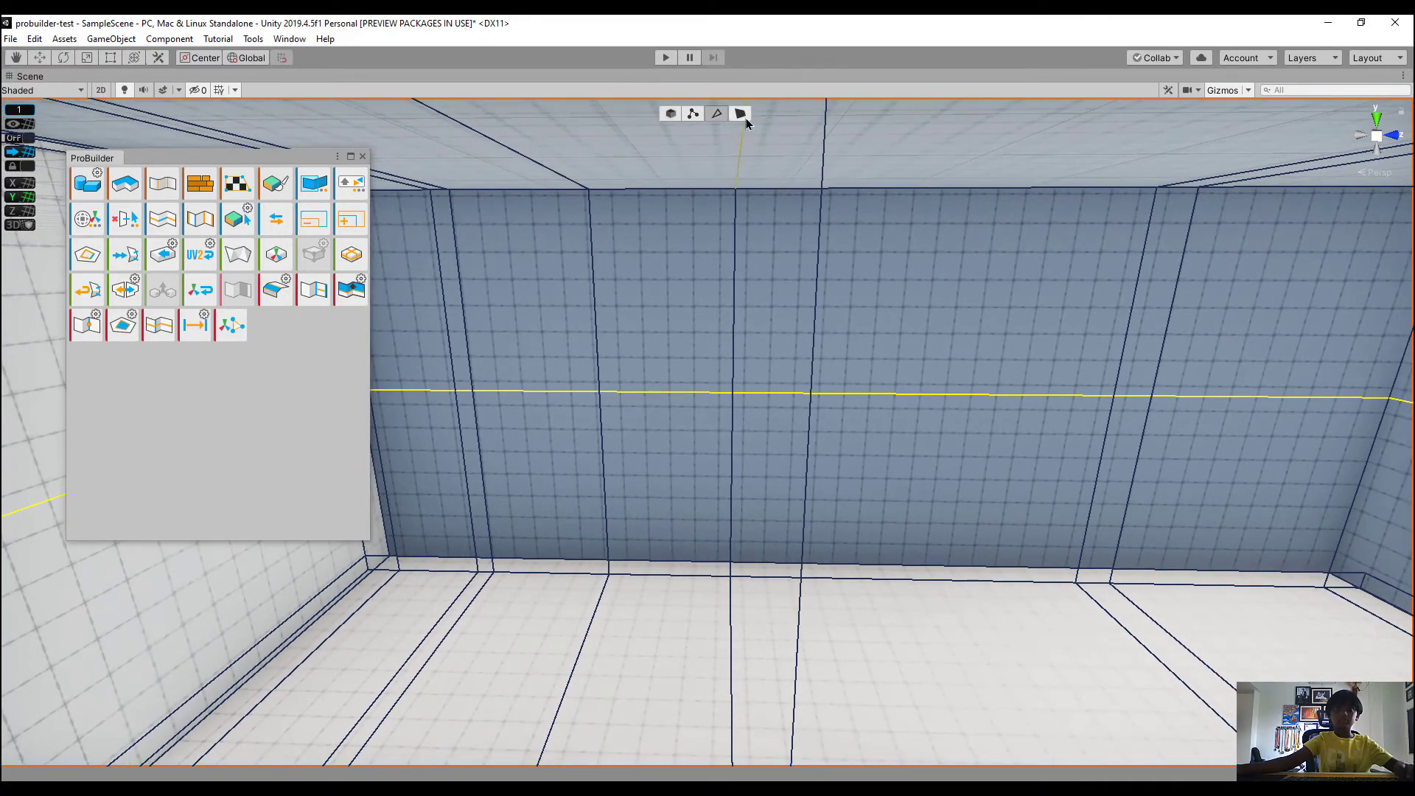
{"action": "left_click", "coordinate": [661, 431]}
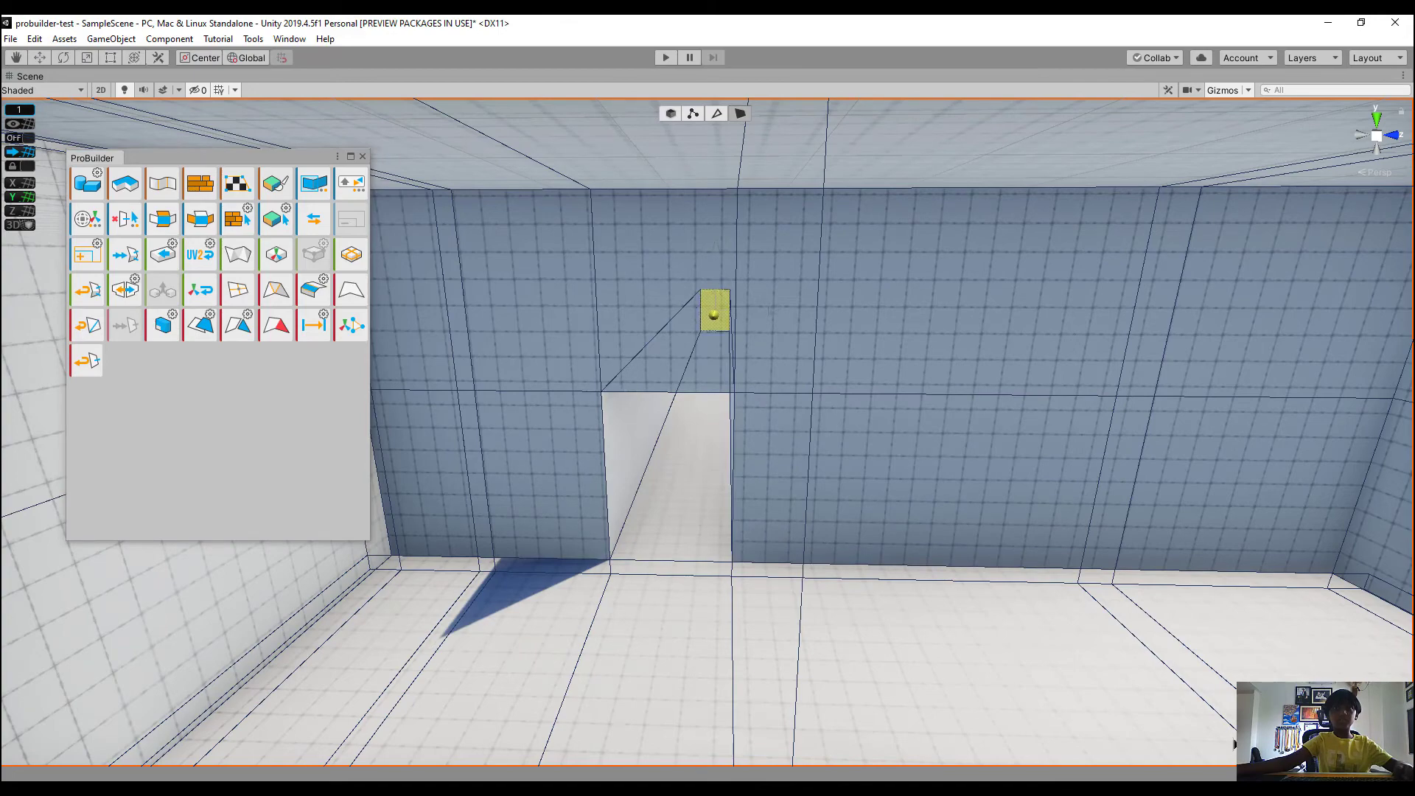
Delete the extruded corridor's side walls, ceiling and end face so that only its floor is kept
{"action": "scroll", "coordinate": [667, 622], "scroll_direction": "up", "scroll_amount": 5}
{"action": "left_click", "coordinate": [614, 445]}
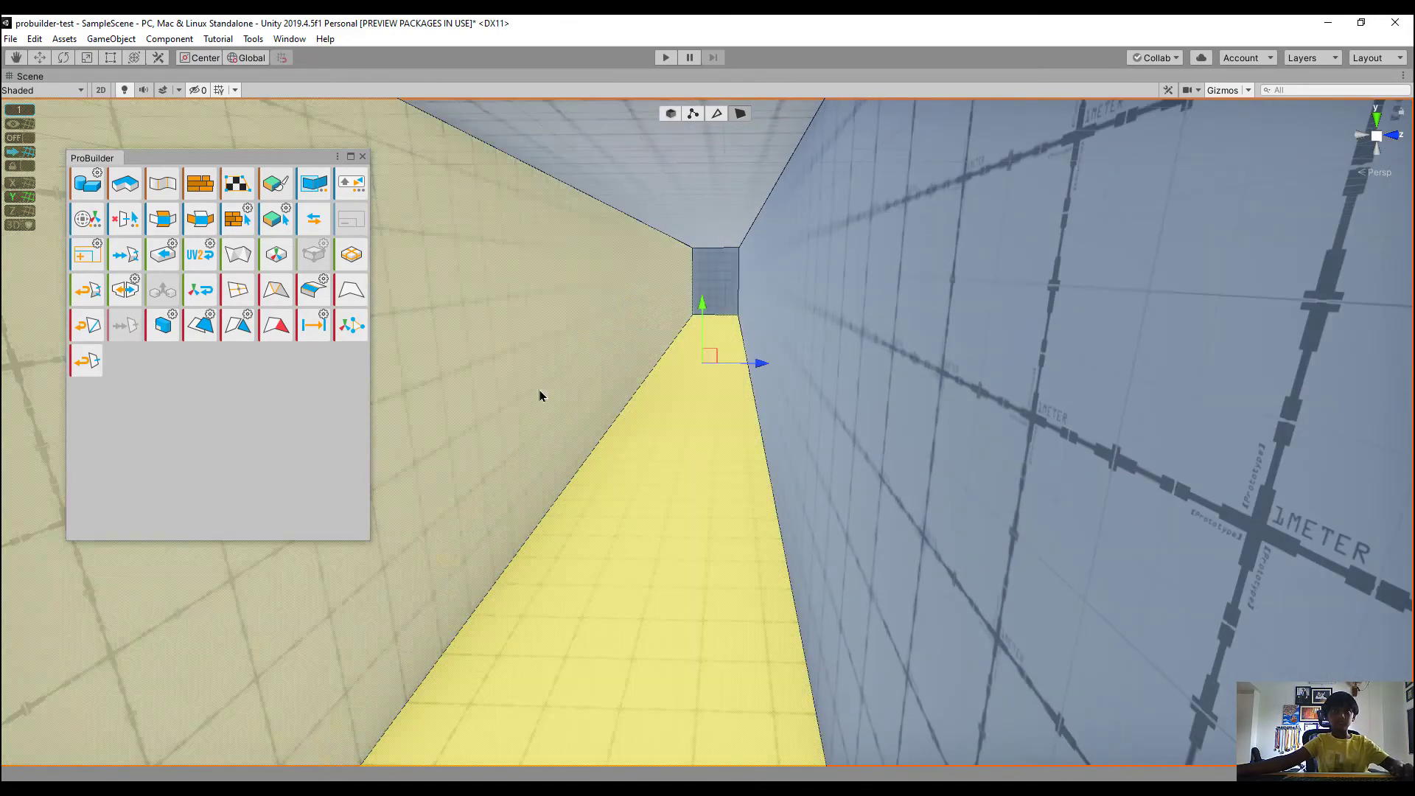
{"action": "key", "text": "BackSpace"}
{"action": "left_click", "coordinate": [933, 382]}
{"action": "key", "text": "BackSpace"}
{"action": "right_click_drag", "start_coordinate": [783, 396], "coordinate": [1163, 449]}
{"action": "left_click", "coordinate": [740, 345]}
{"action": "key", "text": "BackSpace"}
{"action": "left_click", "coordinate": [763, 241]}
{"action": "key", "text": "BackSpace"}
{"action": "left_click", "coordinate": [1077, 572]}
Inspect the junction between the room's floor slab and the corridor from below and from above the room
{"action": "right_click_drag", "start_coordinate": [1078, 572], "coordinate": [461, 314]}
{"action": "right_click_drag", "start_coordinate": [869, 398], "coordinate": [770, 346]}
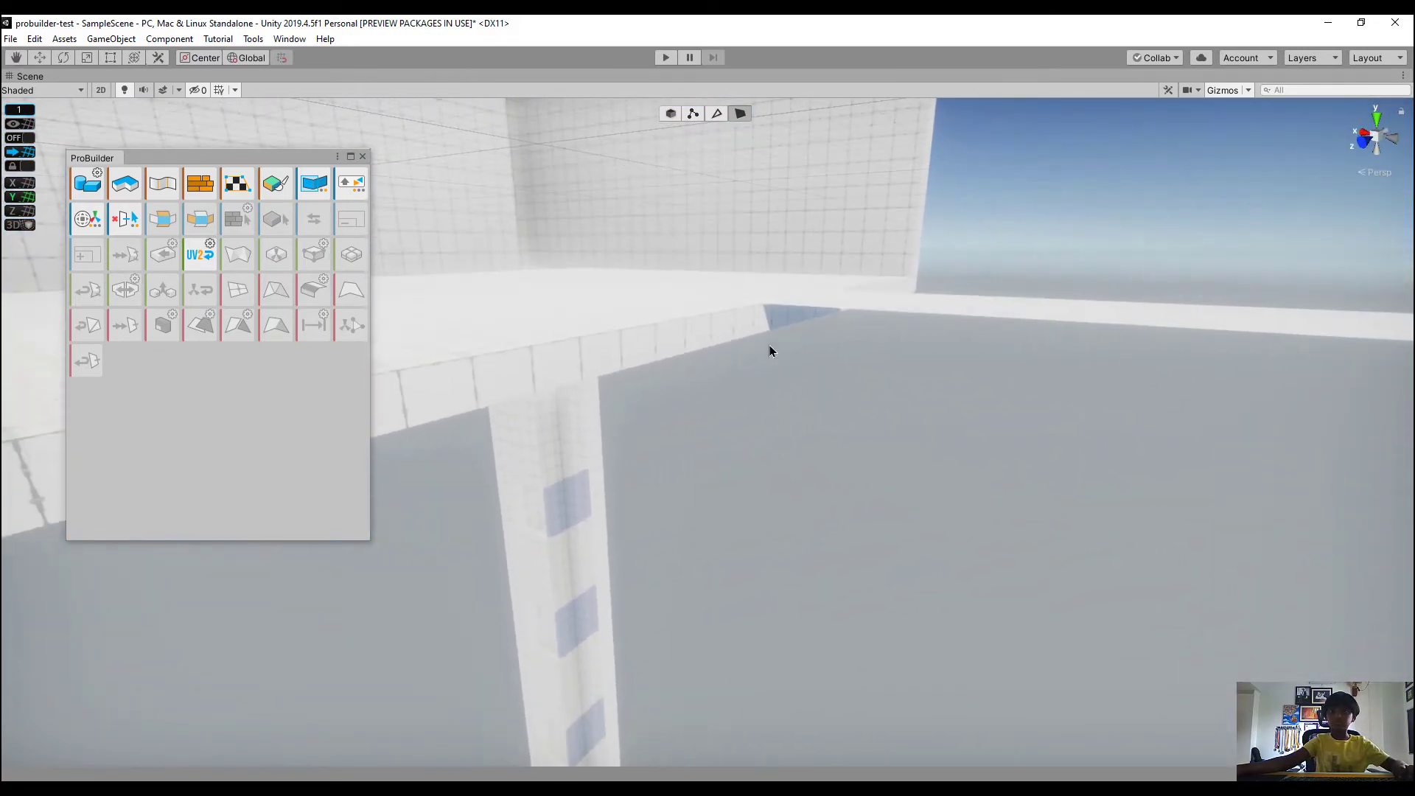
{"action": "left_click", "coordinate": [770, 318]}
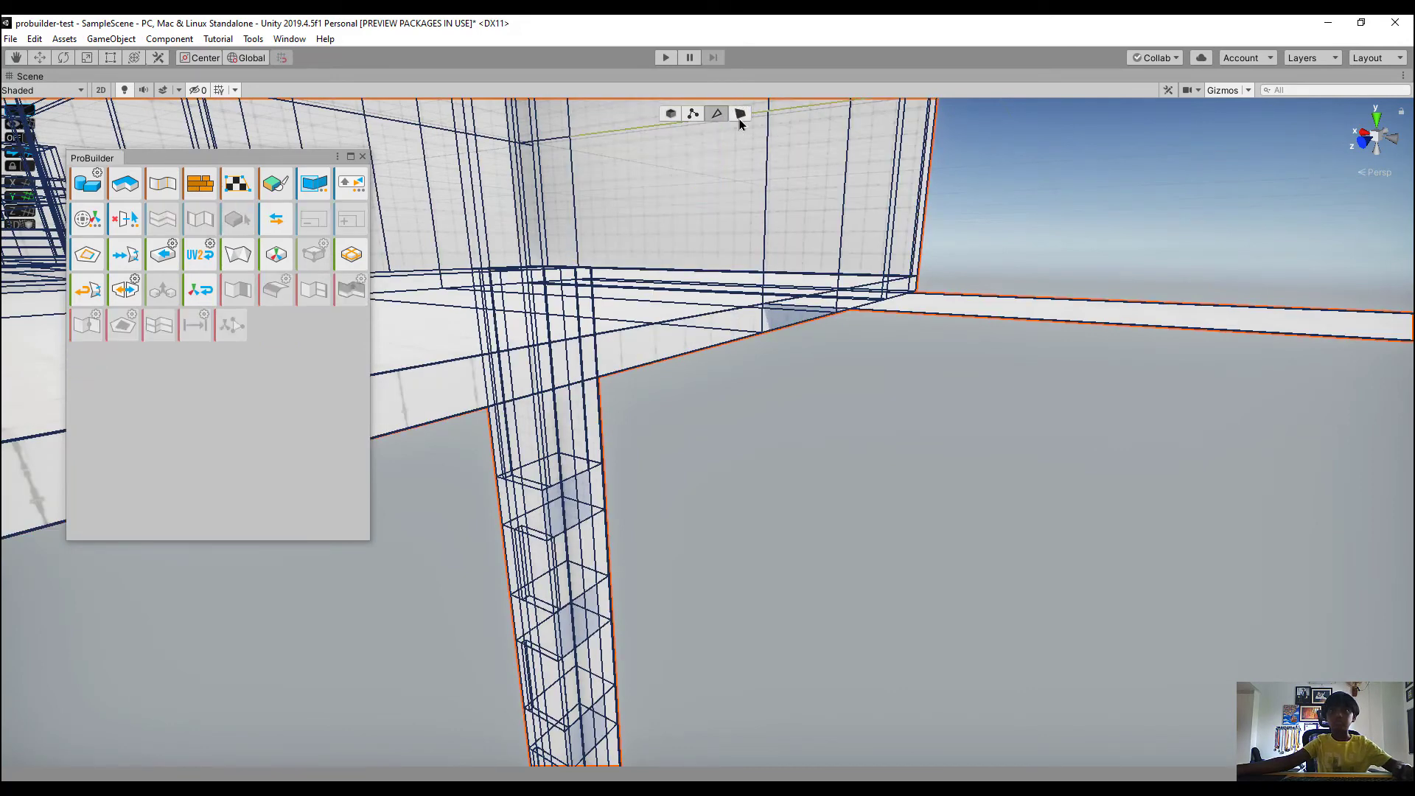
{"action": "left_click", "coordinate": [567, 377]}
{"action": "right_click_drag", "start_coordinate": [568, 379], "coordinate": [589, 413]}
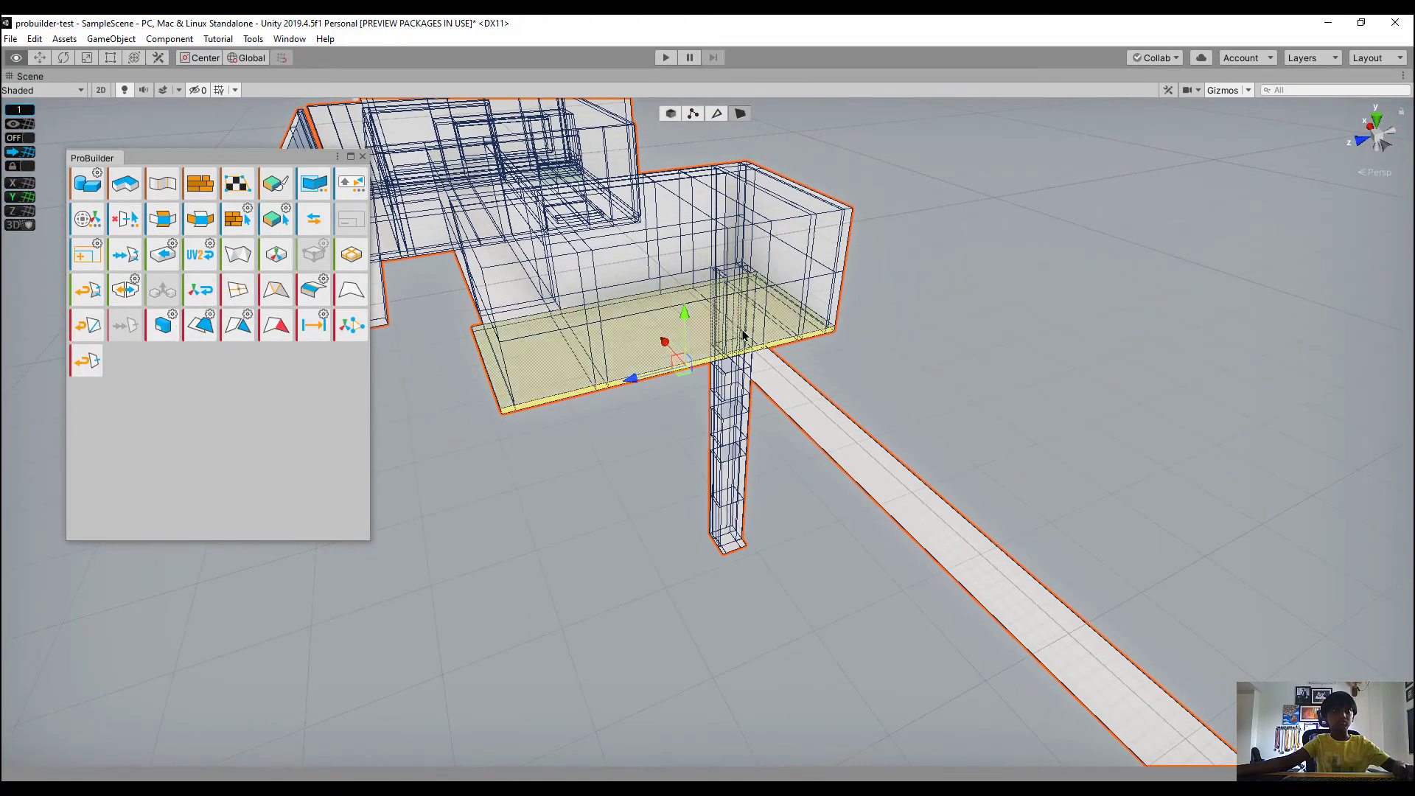
{"action": "right_click_drag", "start_coordinate": [743, 336], "coordinate": [103, 435]}
{"action": "left_click", "coordinate": [802, 511]}
{"action": "left_click", "coordinate": [912, 358]}
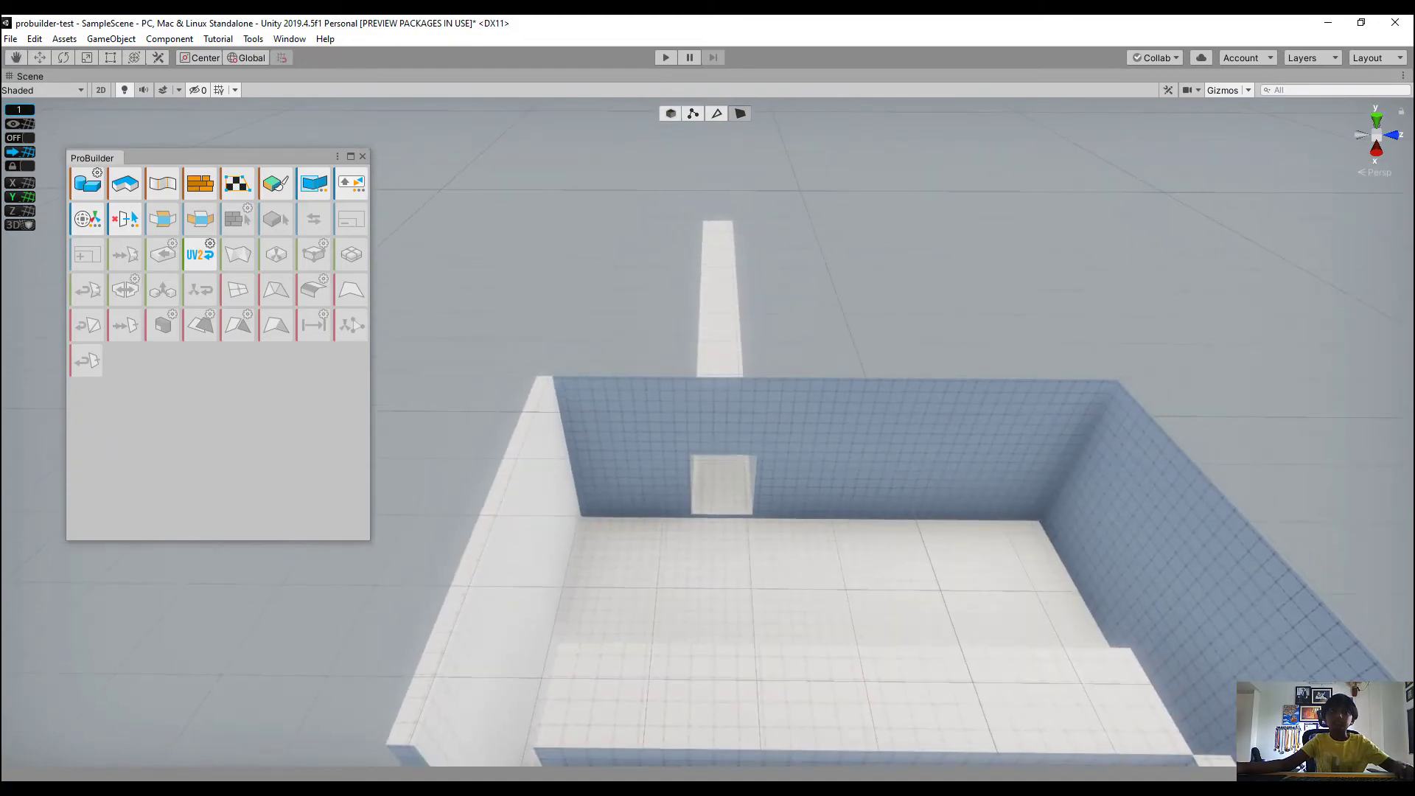
Insert an edge loop parallel to the doorway wall and slide it close to that wall to mark the wall's thickness
{"action": "right_click_drag", "start_coordinate": [863, 490], "coordinate": [219, 400]}
{"action": "key", "text": "s"}
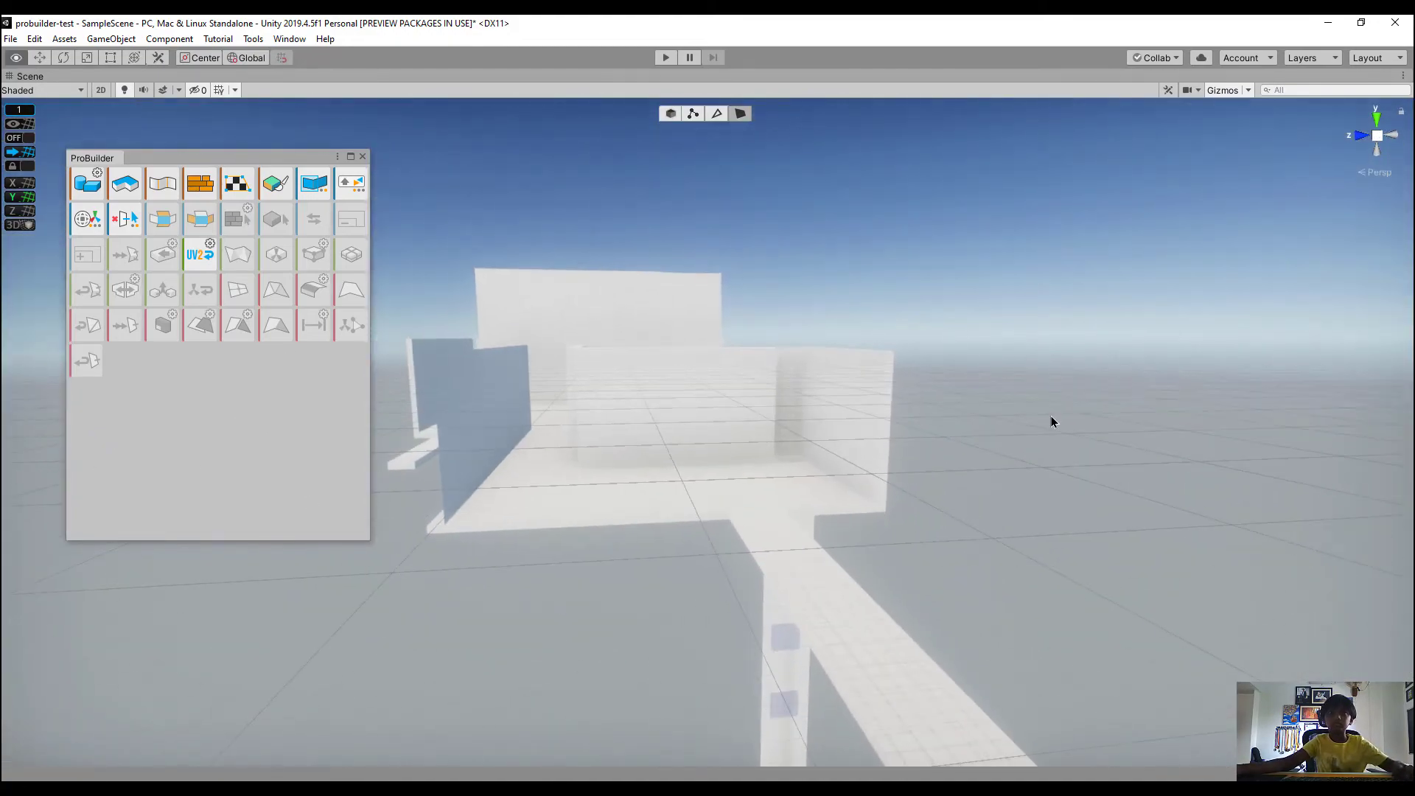
{"action": "right_click_drag", "start_coordinate": [1051, 421], "coordinate": [683, 344]}
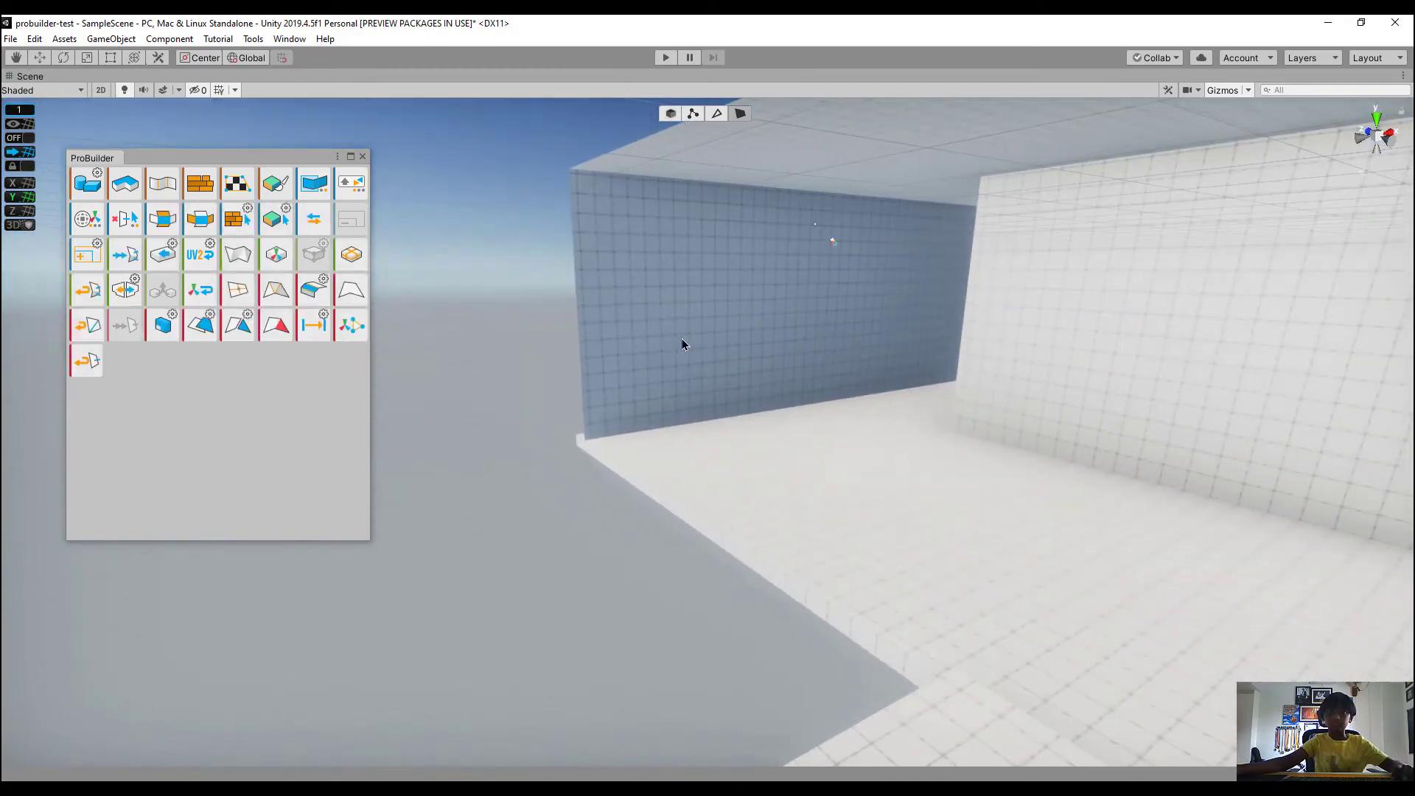
{"action": "left_click", "coordinate": [683, 345]}
{"action": "key", "text": "k"}
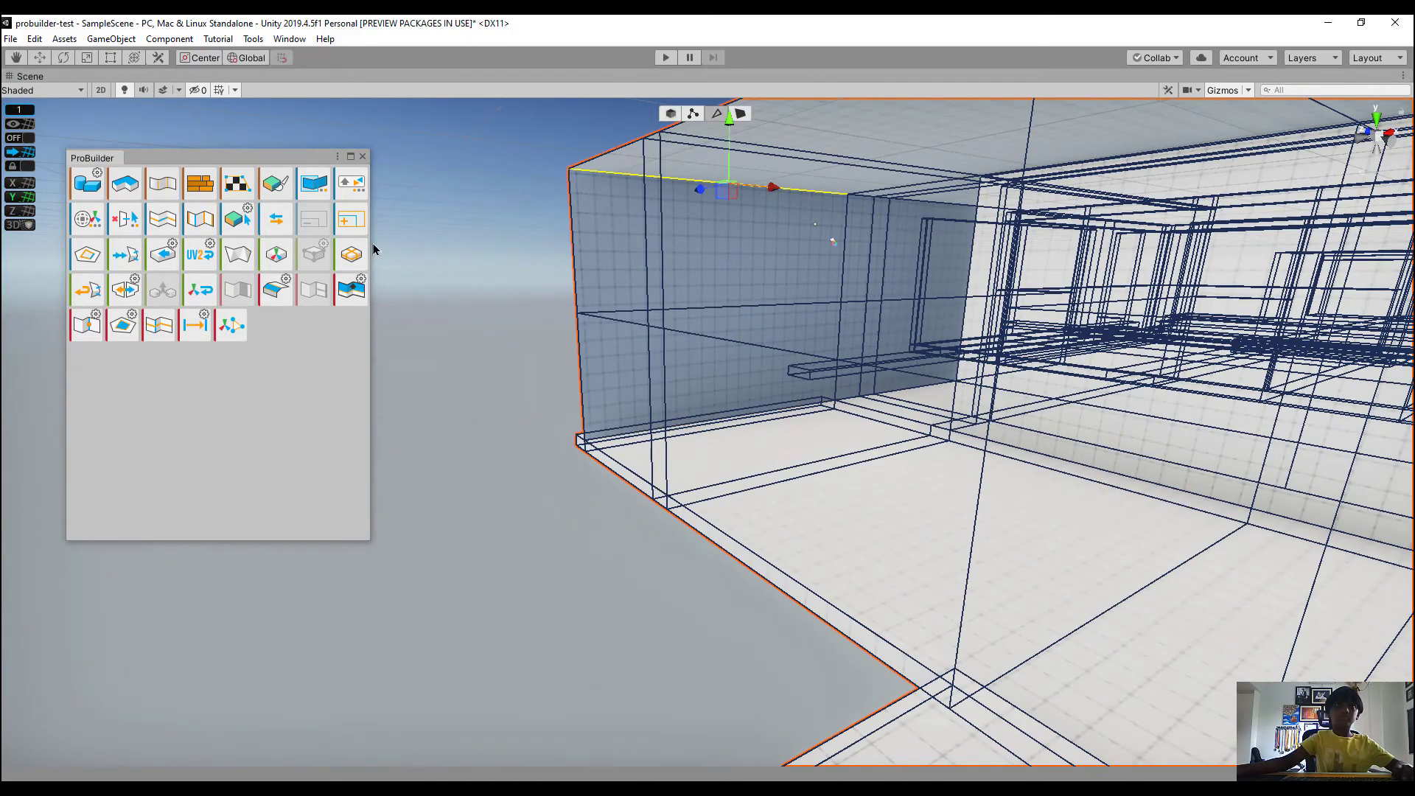
{"action": "right_click_drag", "start_coordinate": [946, 411], "coordinate": [877, 282]}
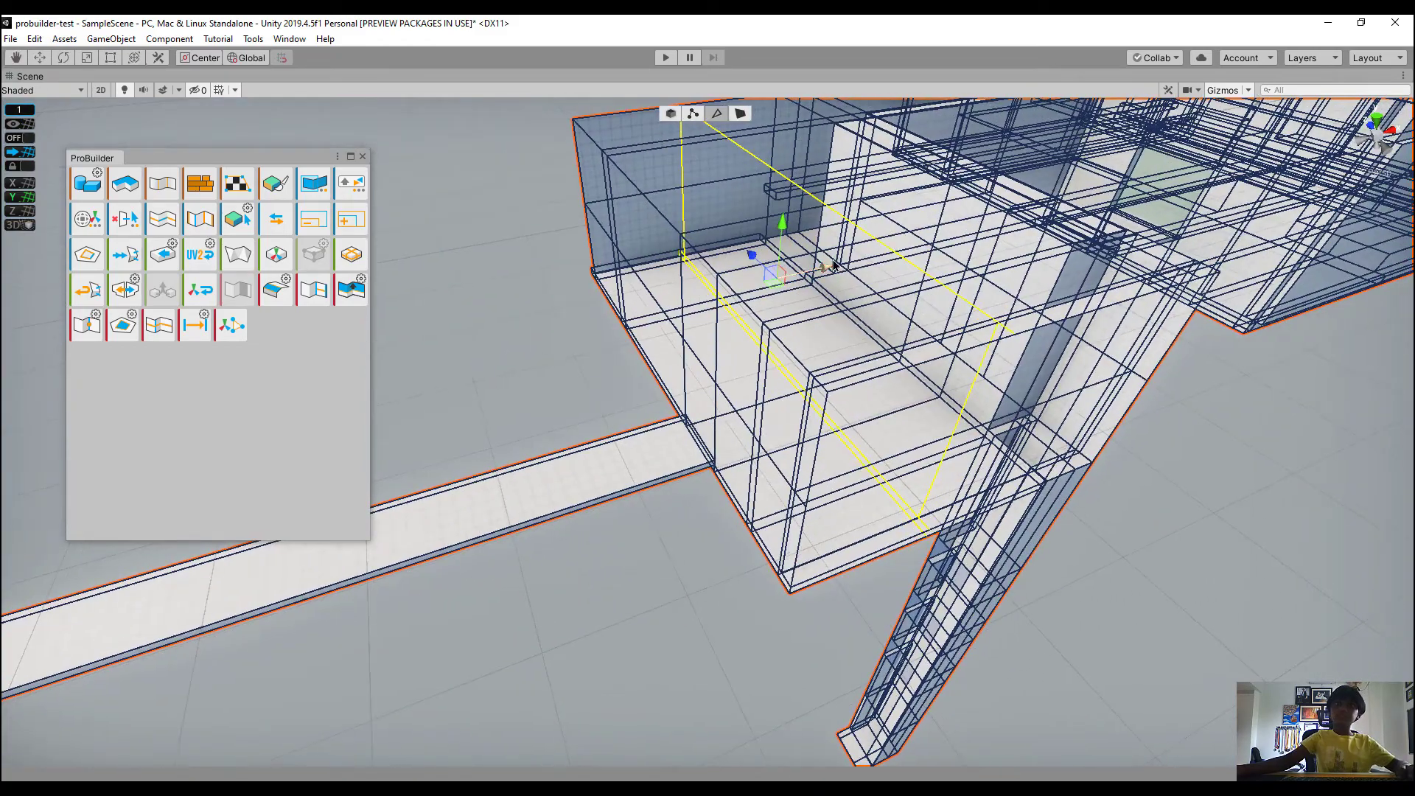
{"action": "mouse_move", "coordinate": [750, 310]}
{"action": "left_mouse_down"}
{"action": "mouse_move", "coordinate": [739, 316]}
{"action": "mouse_move", "coordinate": [739, 297]}
{"action": "left_mouse_up"}
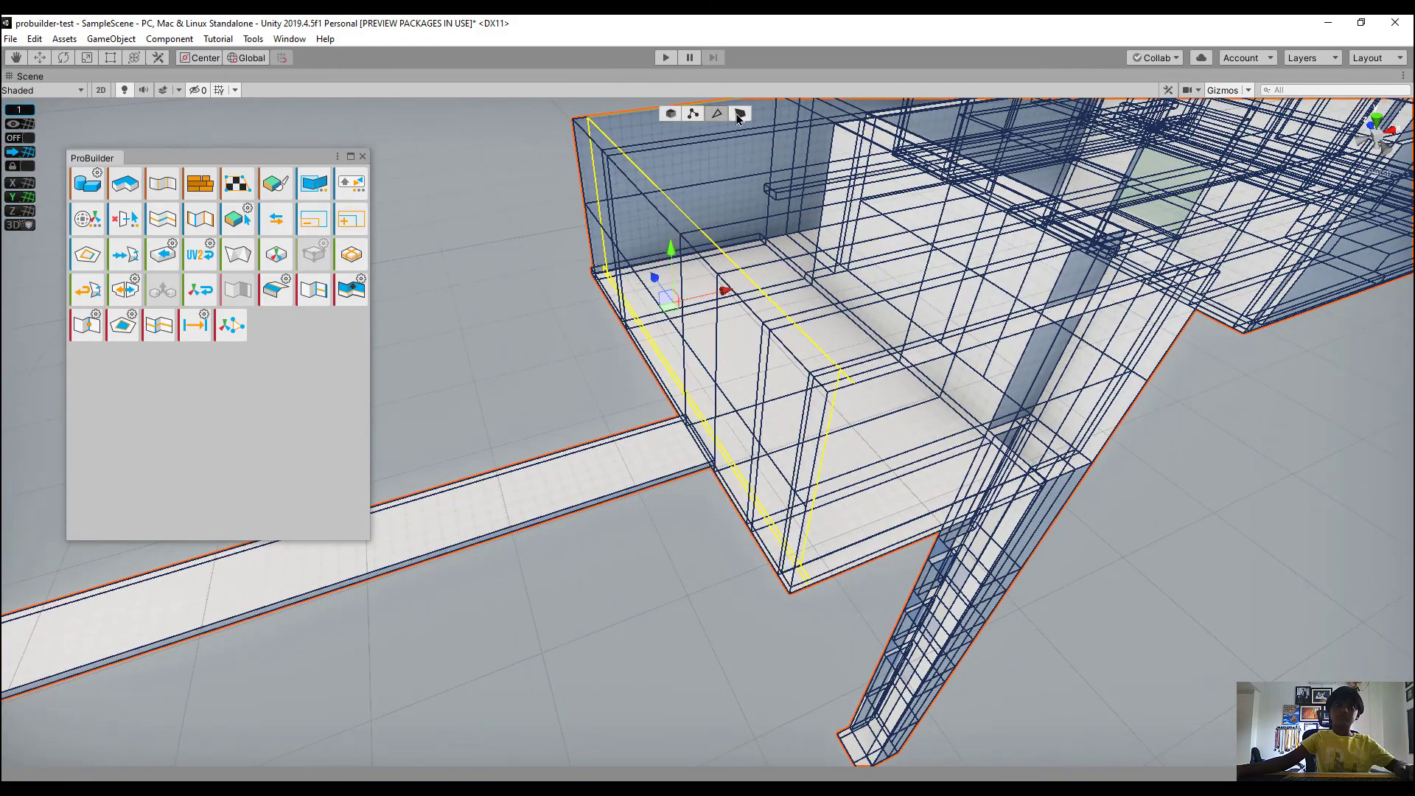
Select the narrow faces beside the doorway and extrude them to thicken the wall on both sides of the opening
{"action": "left_click", "coordinate": [740, 114]}
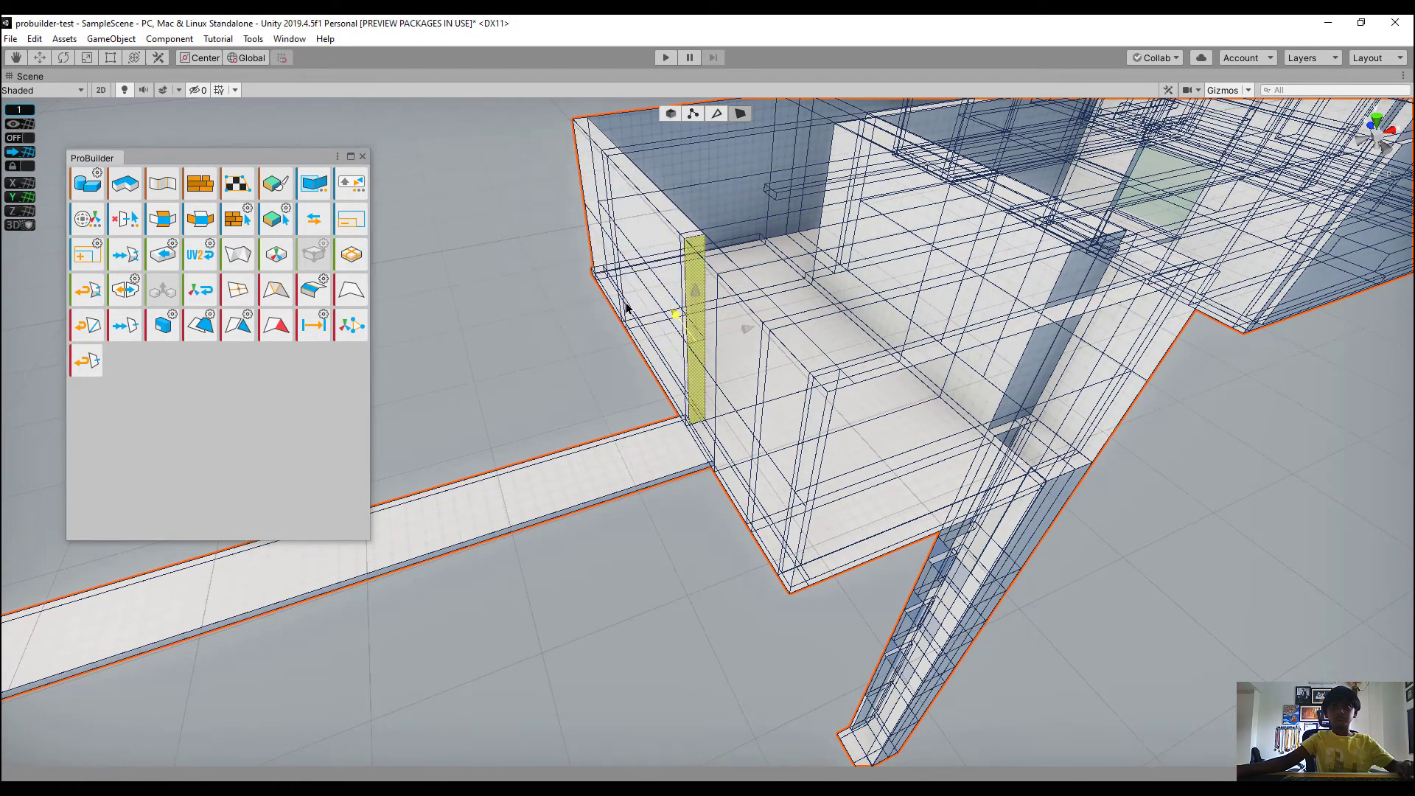
{"action": "left_click_drag", "start_coordinate": [720, 401], "coordinate": [721, 404]}
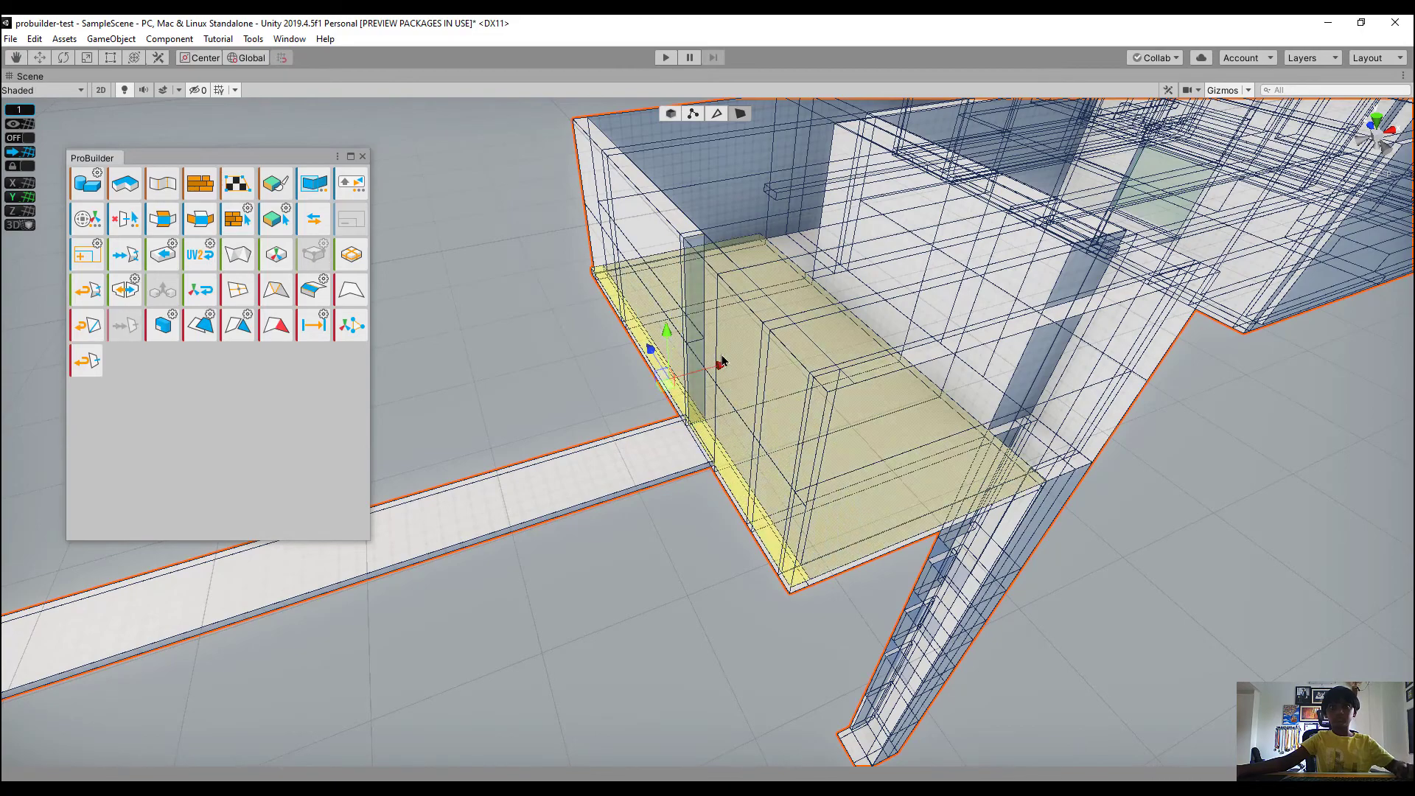
{"action": "left_click", "coordinate": [716, 114]}
{"action": "right_click_drag", "start_coordinate": [867, 399], "coordinate": [1031, 341]}
{"action": "left_click", "coordinate": [740, 114]}
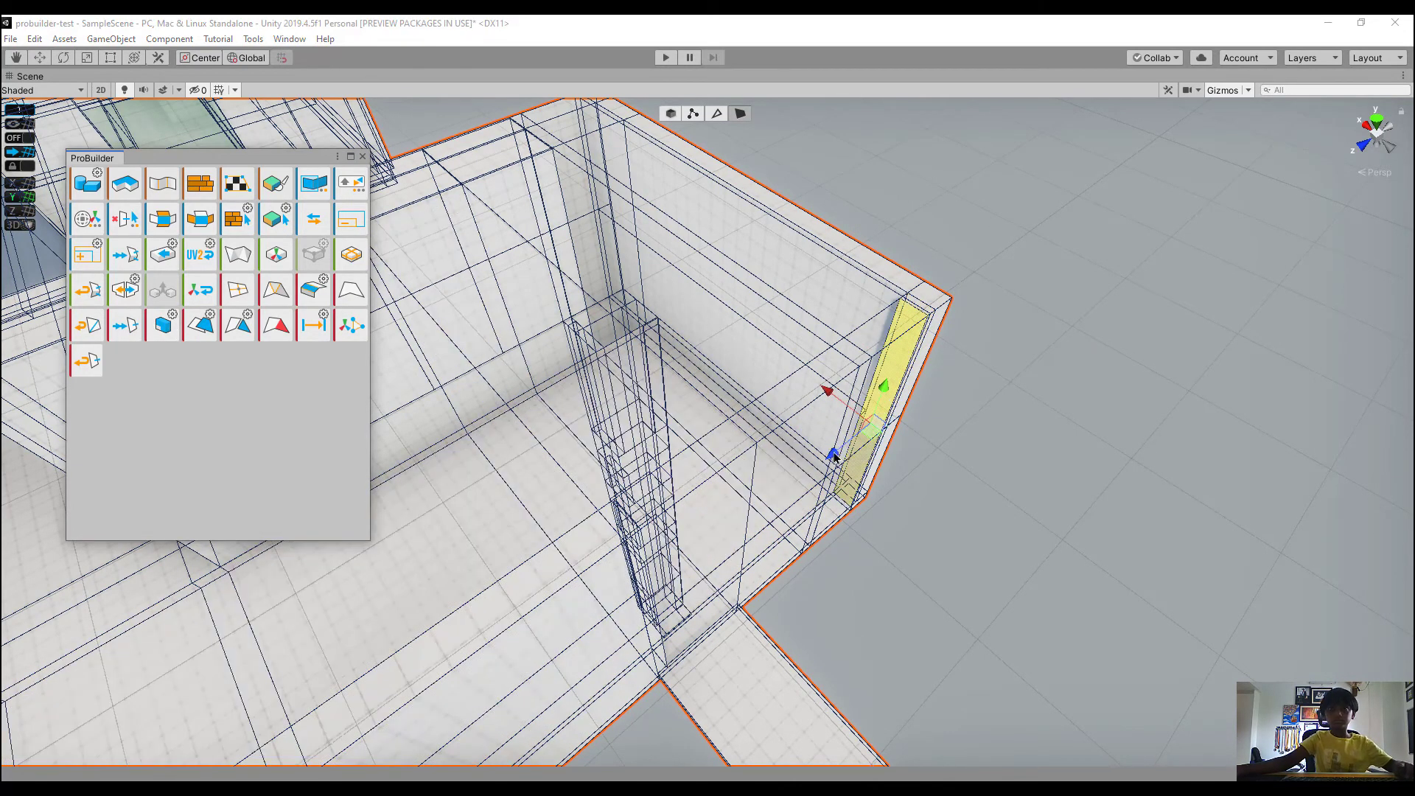
{"action": "left_click", "coordinate": [937, 552]}
{"action": "left_click_drag", "start_coordinate": [938, 551], "coordinate": [227, 388], "text": "alt"}
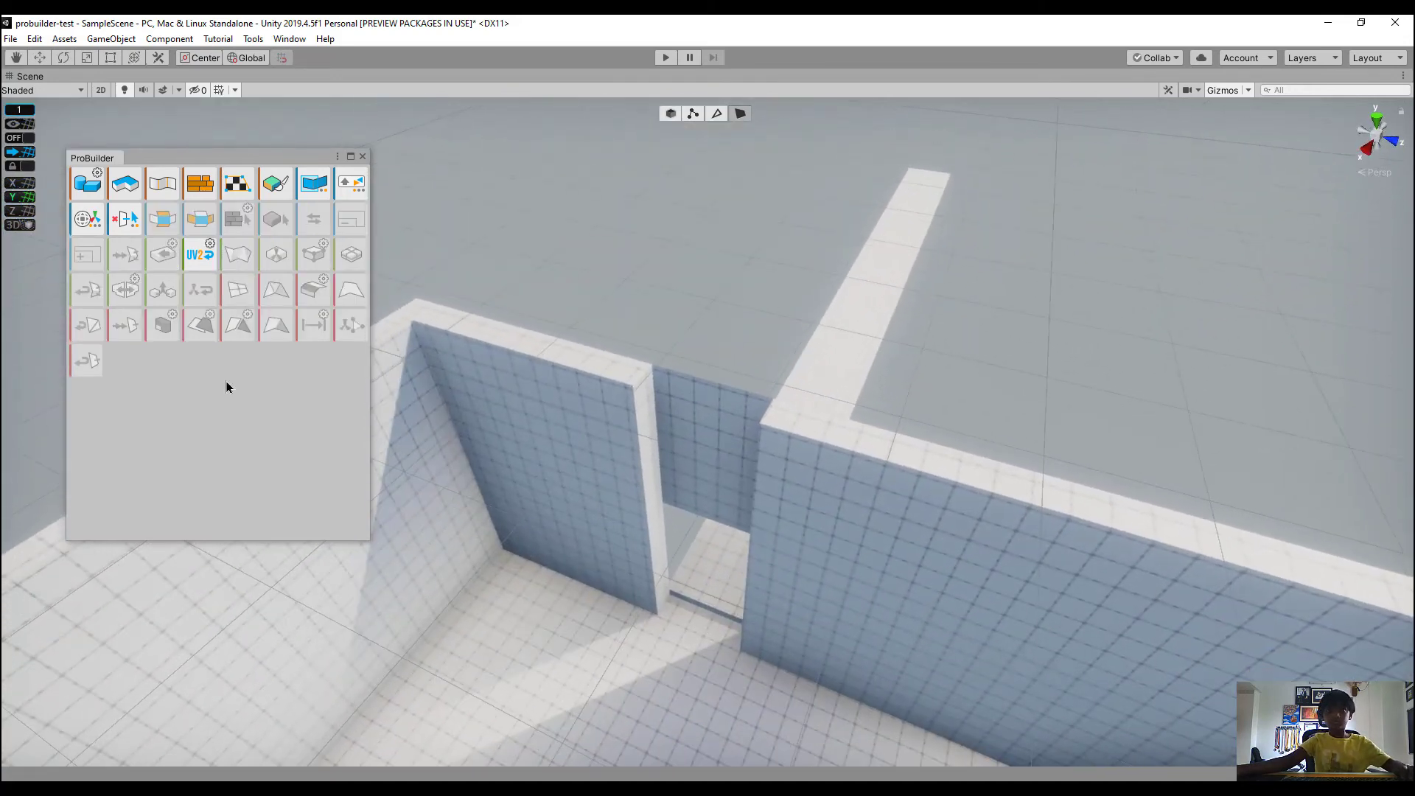
Extrude the panel above the doorway inward to match the thickness of the walls beside it
{"action": "left_click", "coordinate": [684, 485]}
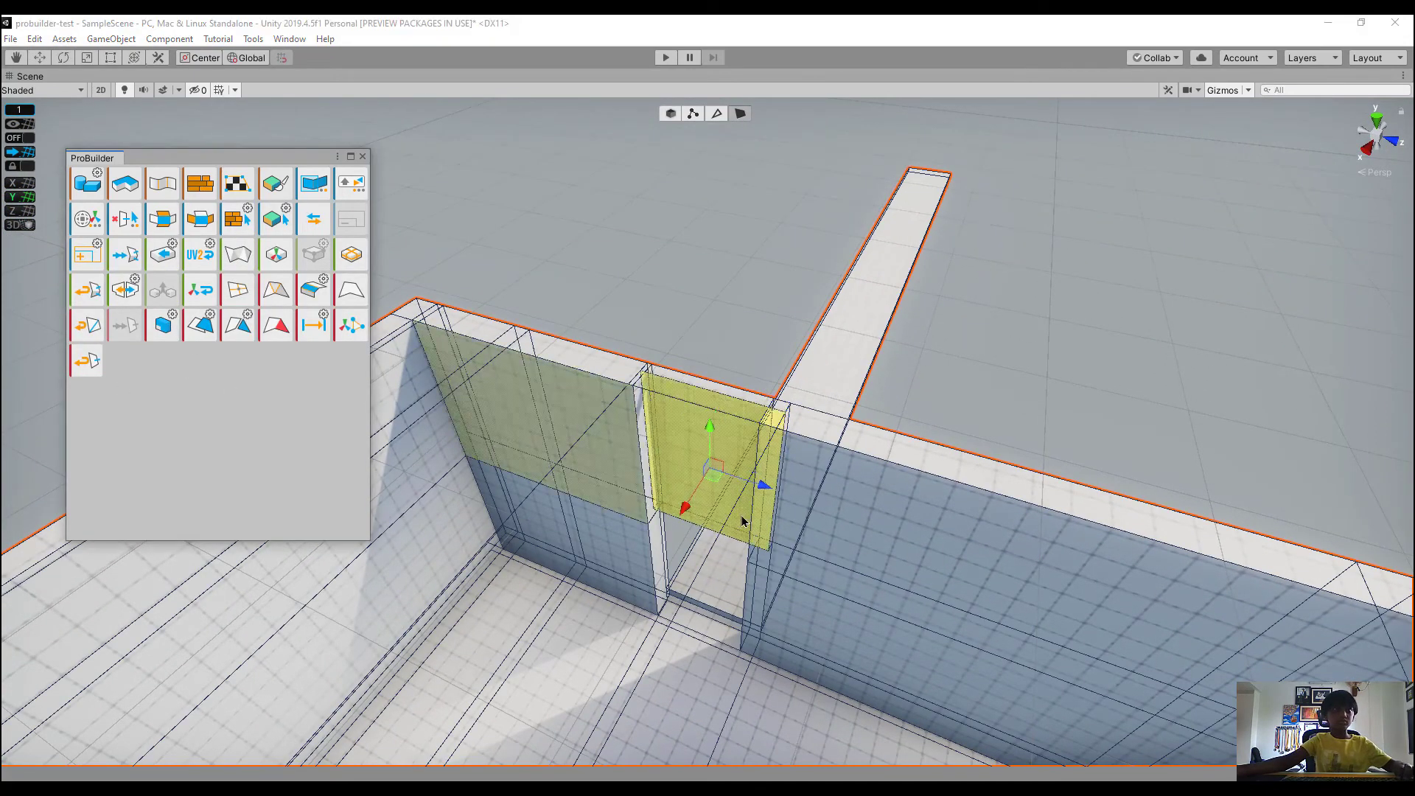
{"action": "left_click", "coordinate": [1219, 367]}
{"action": "right_click_drag", "start_coordinate": [1219, 366], "coordinate": [762, 292]}
Select the underside of the doorway's lintel and raise it to make the opening taller
{"action": "key", "text": "w"}
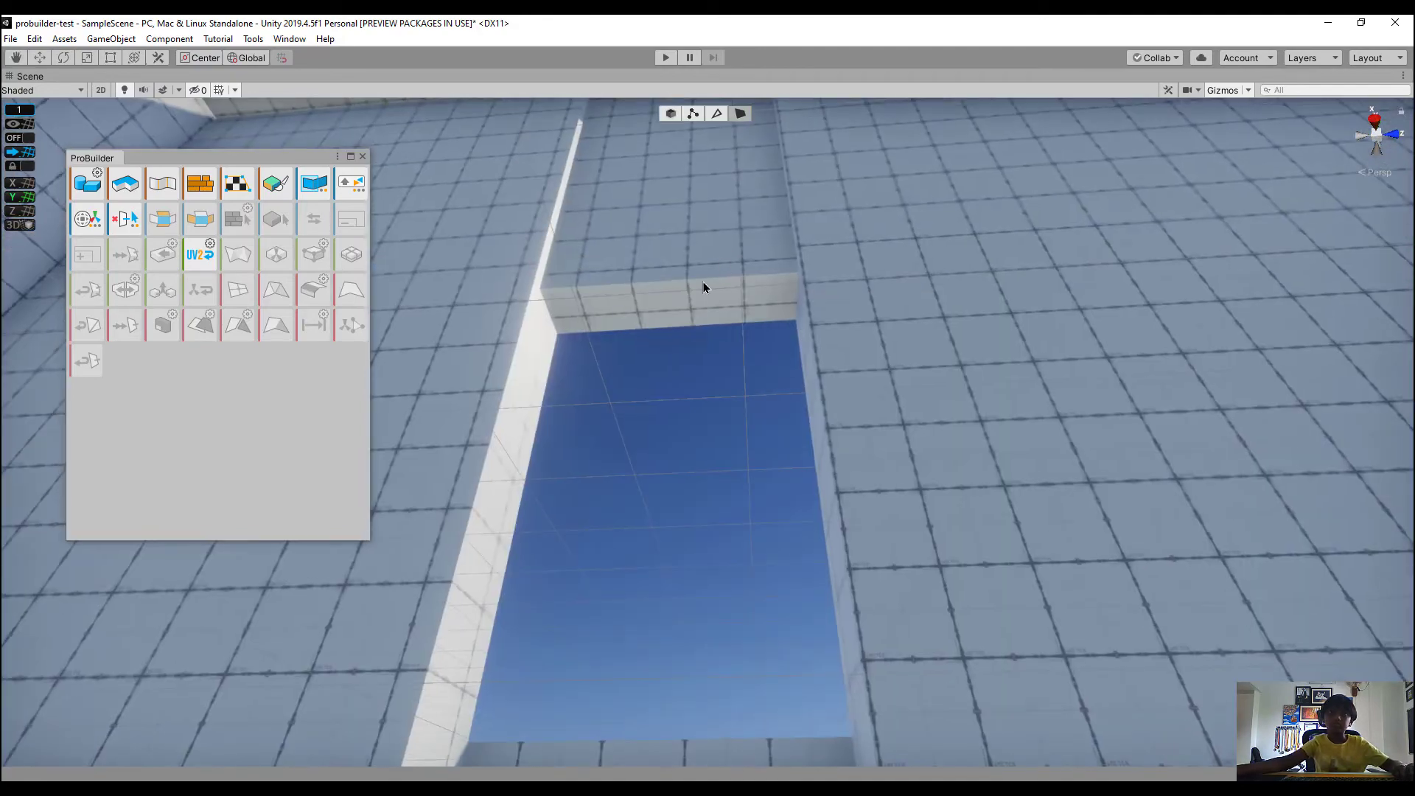
{"action": "left_click", "coordinate": [703, 288]}
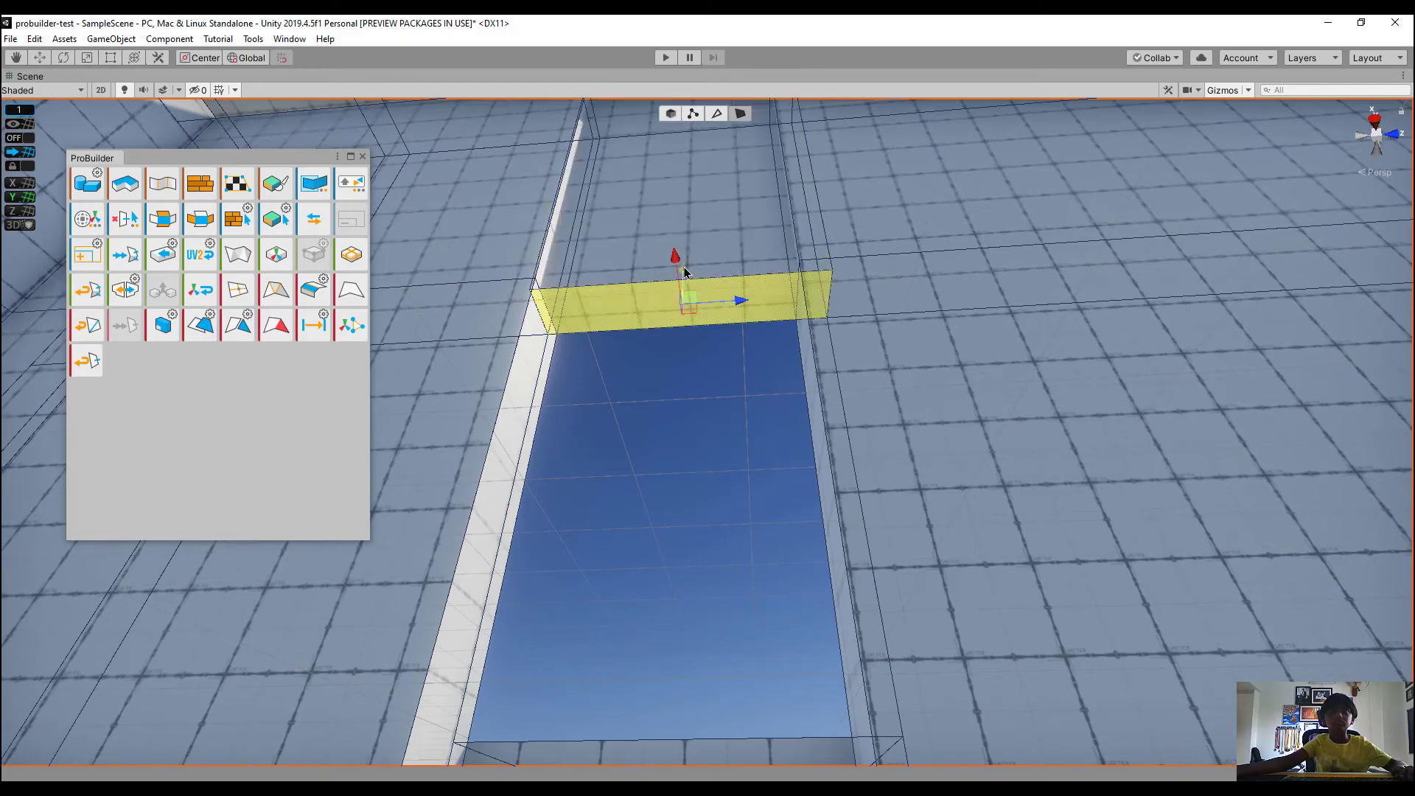
{"action": "middle_click_drag", "start_coordinate": [790, 228], "coordinate": [750, 486]}
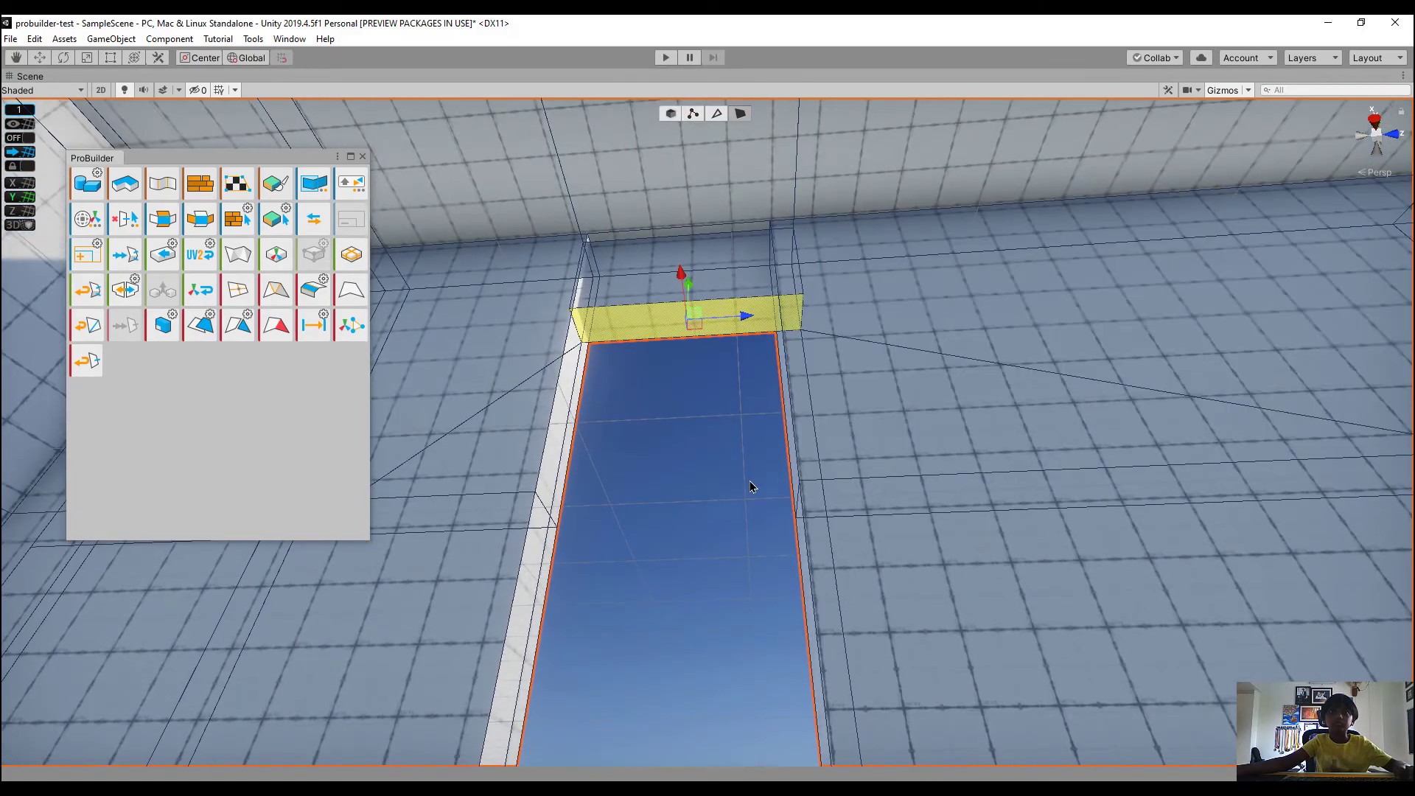
Insert an edge loop through the horizontal edge of the room's lower wall panel to split the panel vertically
{"action": "right_click_drag", "start_coordinate": [768, 361], "coordinate": [494, 639]}
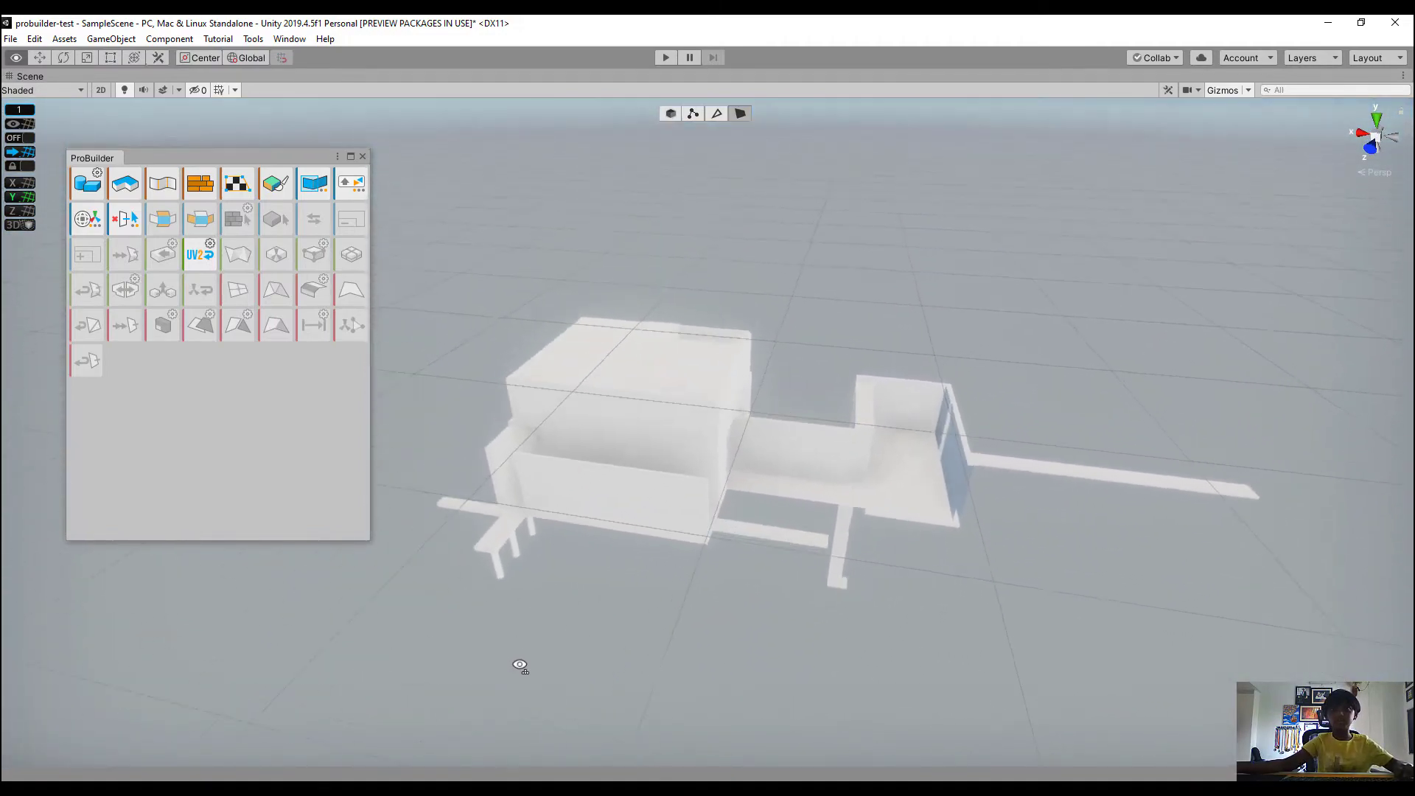
{"action": "right_click_drag", "start_coordinate": [545, 695], "coordinate": [479, 744]}
{"action": "right_click_drag", "start_coordinate": [346, 770], "coordinate": [725, 334]}
{"action": "left_click", "coordinate": [721, 322]}
{"action": "left_click", "coordinate": [725, 333]}
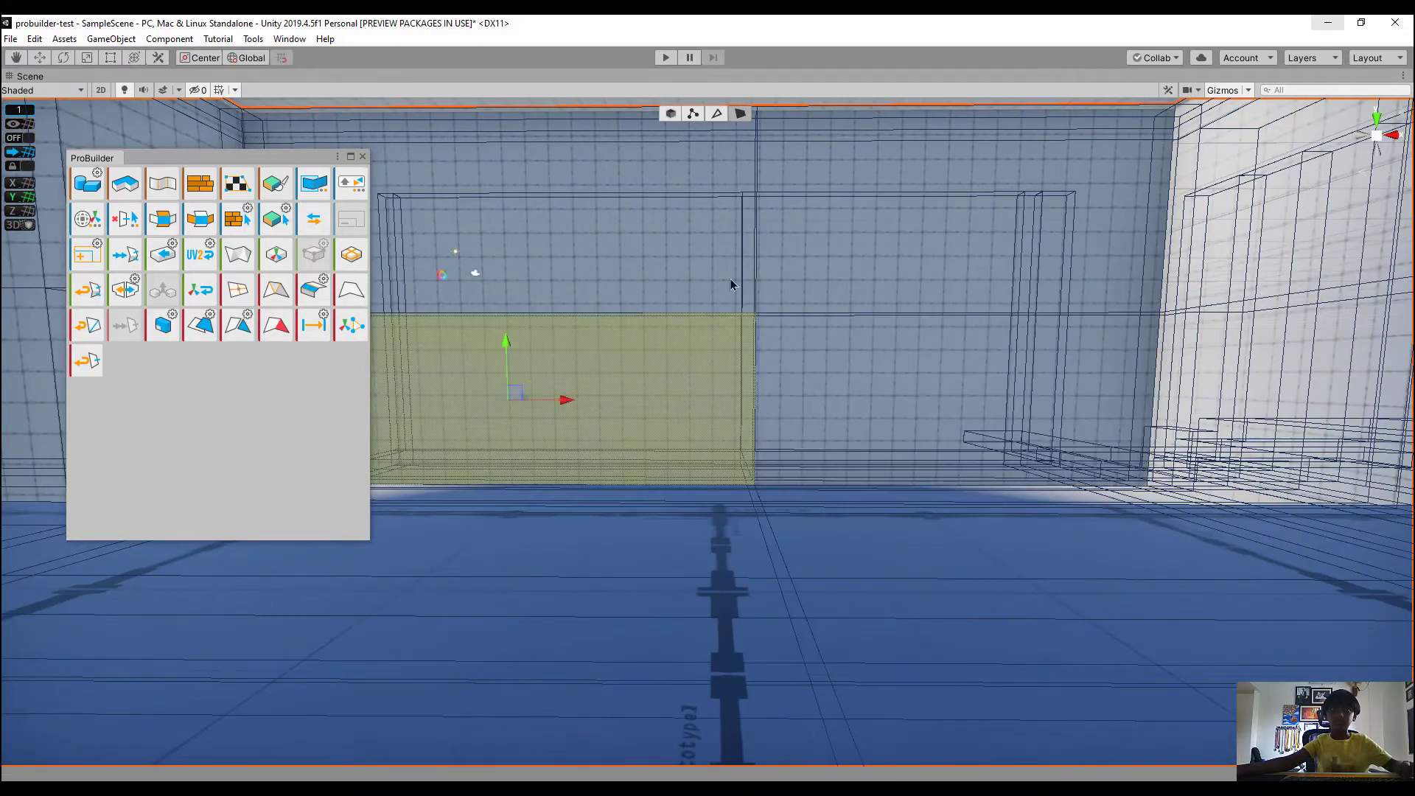
{"action": "left_click", "coordinate": [718, 114]}
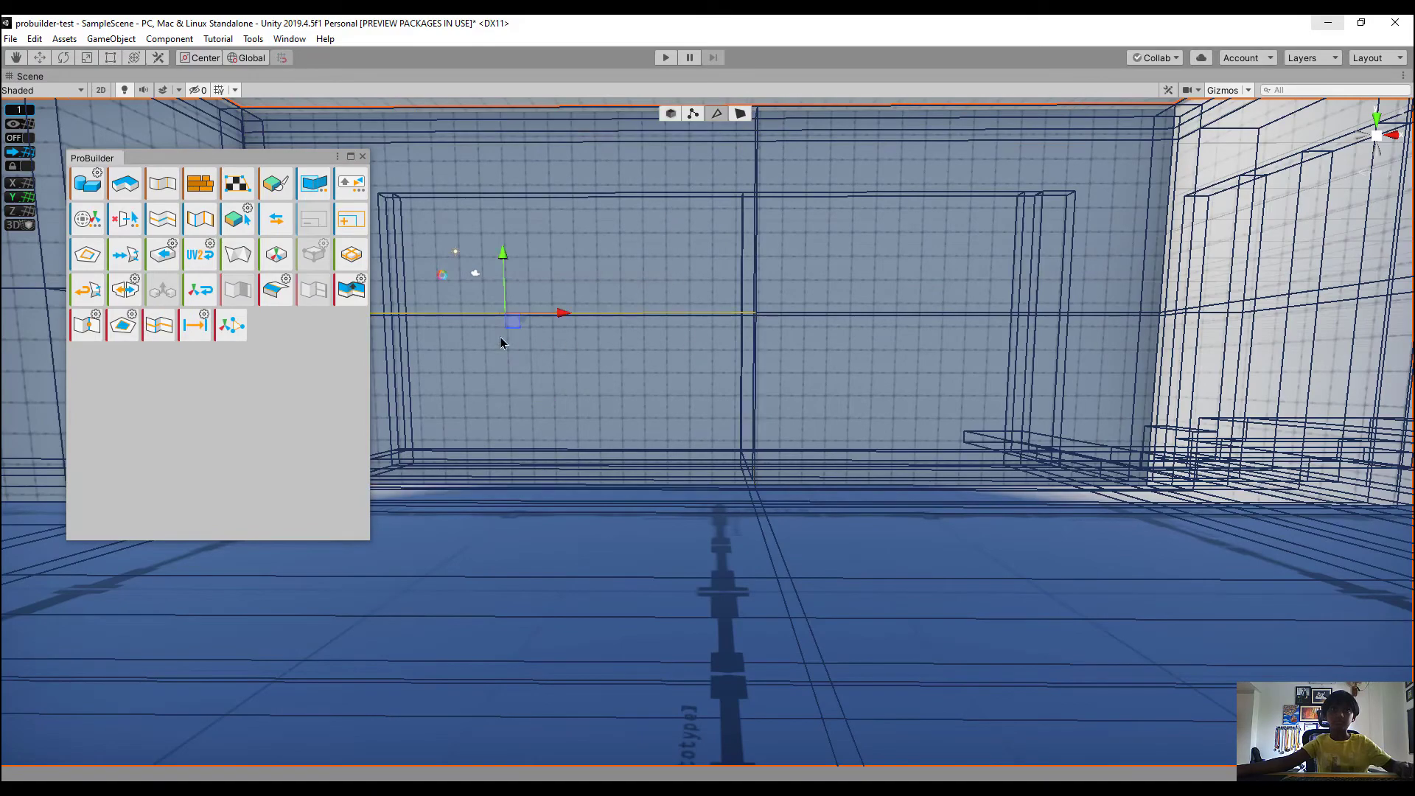
{"action": "left_click", "coordinate": [161, 335]}
Select one of the split wall panels and extrude it outward across the corridor to the corridor's outer wall
{"action": "right_click_drag", "start_coordinate": [601, 350], "coordinate": [634, 374]}
{"action": "key", "text": "f"}
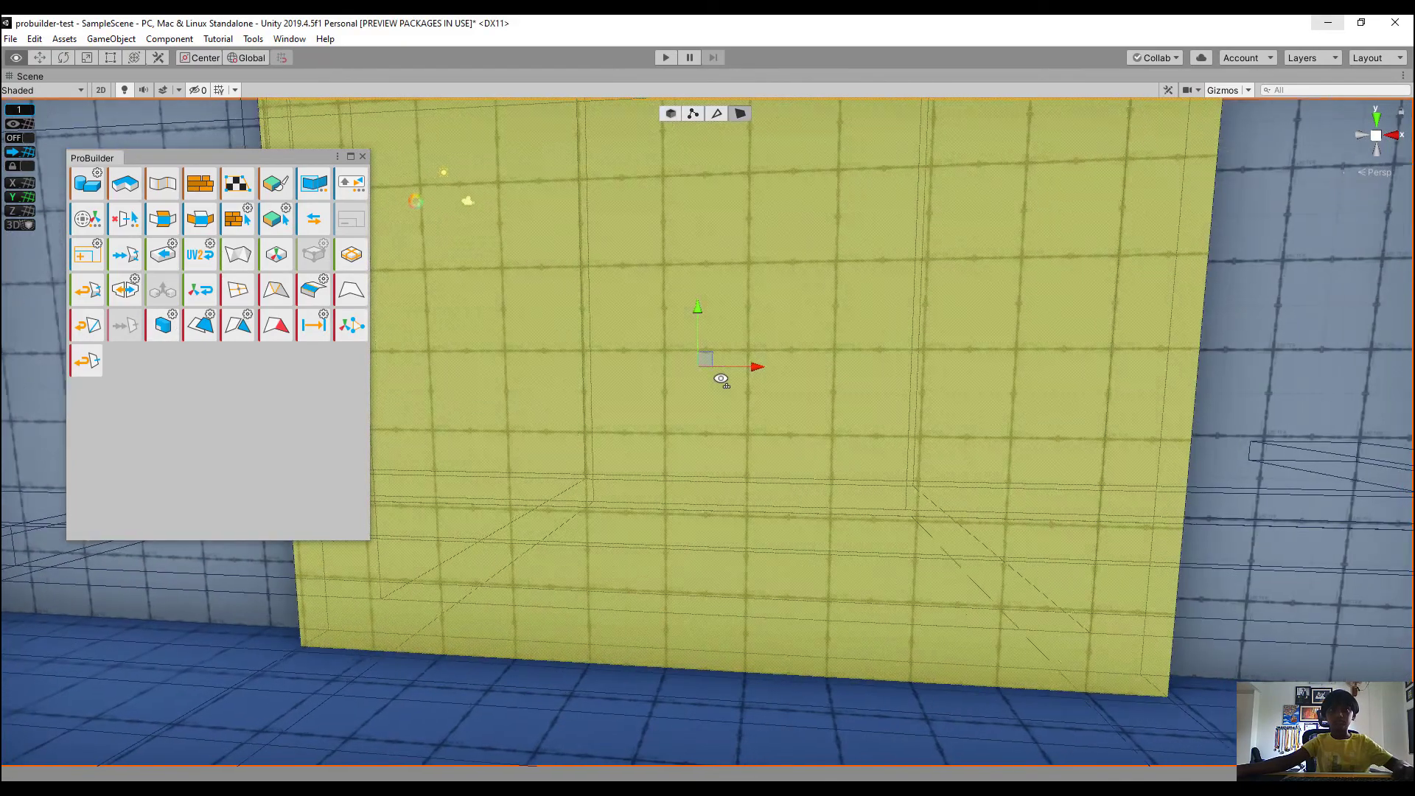
{"action": "right_click_drag", "start_coordinate": [721, 379], "coordinate": [634, 366]}
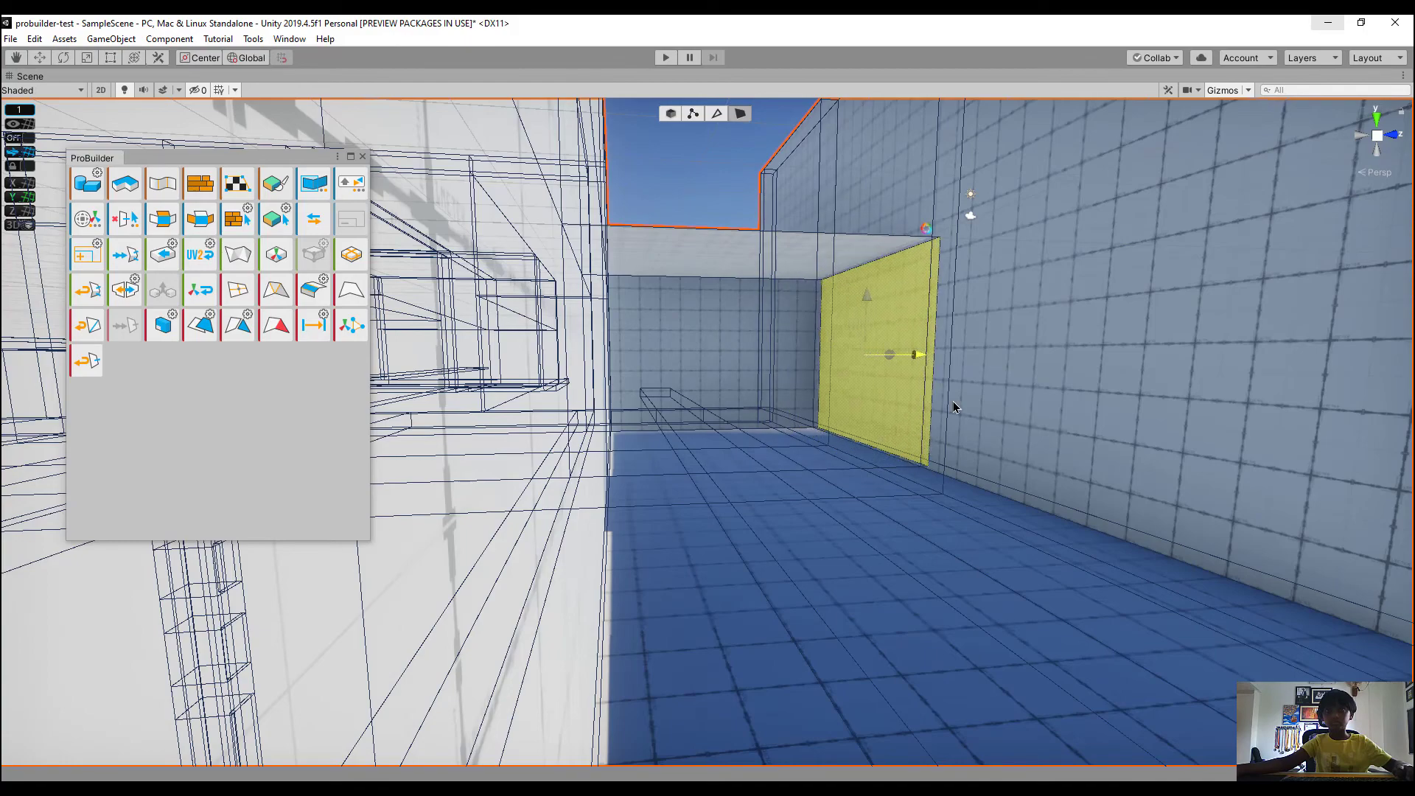
{"action": "right_click_drag", "start_coordinate": [950, 408], "coordinate": [833, 310]}
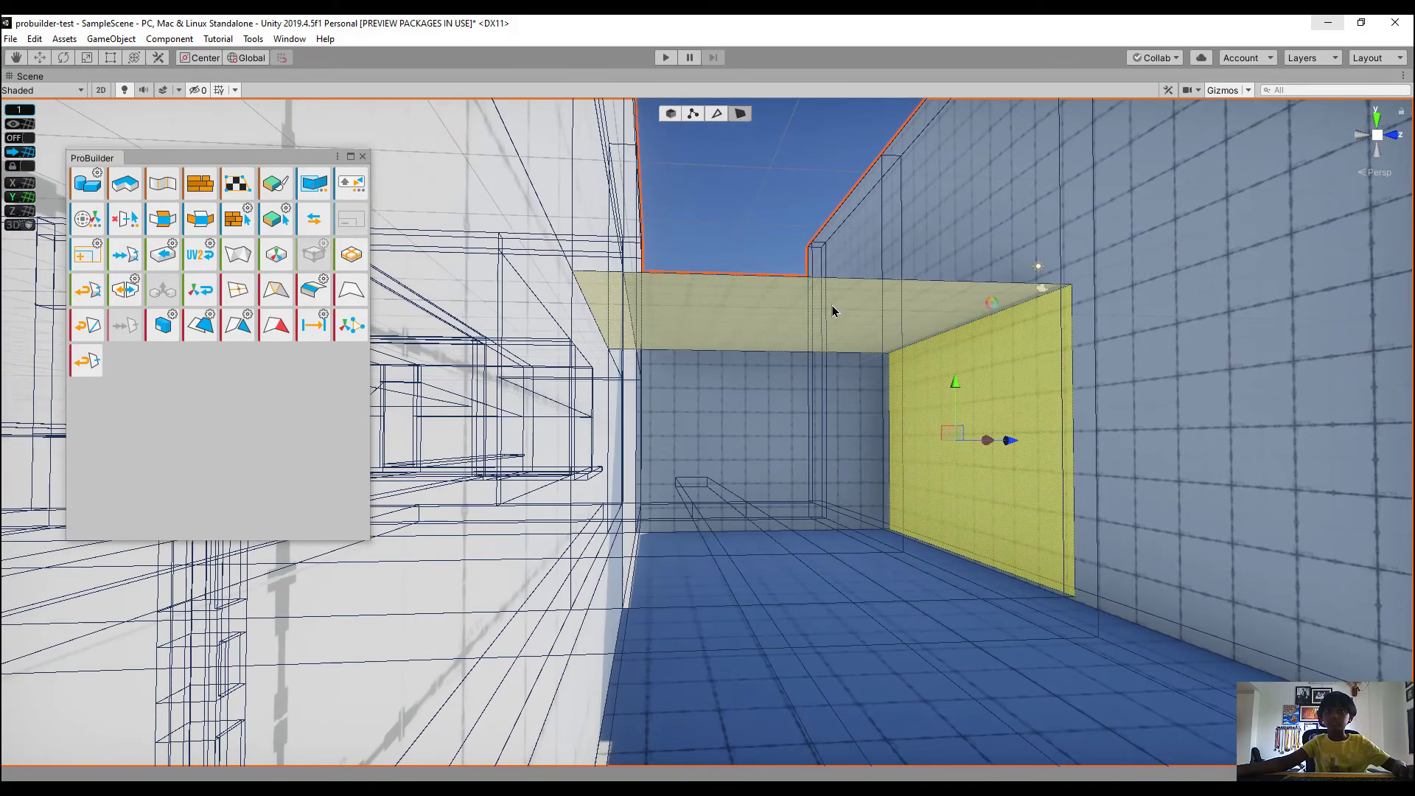
Delete the extruded passage's ceiling face and its end face against the corridor's outer wall
{"action": "left_click", "coordinate": [835, 309]}
{"action": "key", "text": "BackSpace"}
{"action": "right_click_drag", "start_coordinate": [826, 380], "coordinate": [868, 363]}
{"action": "left_click", "coordinate": [1084, 439]}
{"action": "key", "text": "BackSpace"}
Thicken the remaining side wall that crosses the corridor and adjust the height of its narrow top face
{"action": "left_click", "coordinate": [777, 524]}
{"action": "right_click_drag", "start_coordinate": [776, 524], "coordinate": [842, 494]}
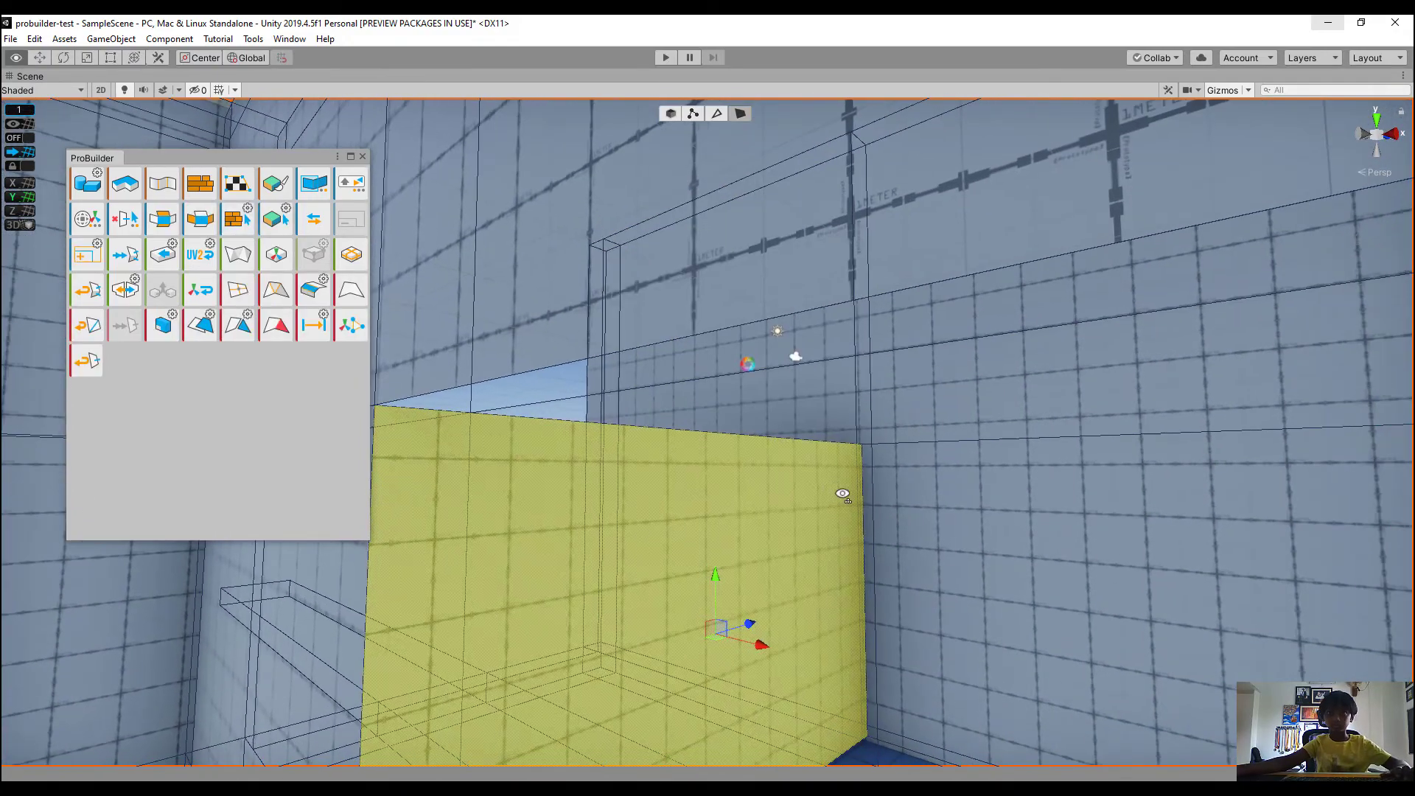
{"action": "right_click_drag", "start_coordinate": [479, 402], "coordinate": [242, 448]}
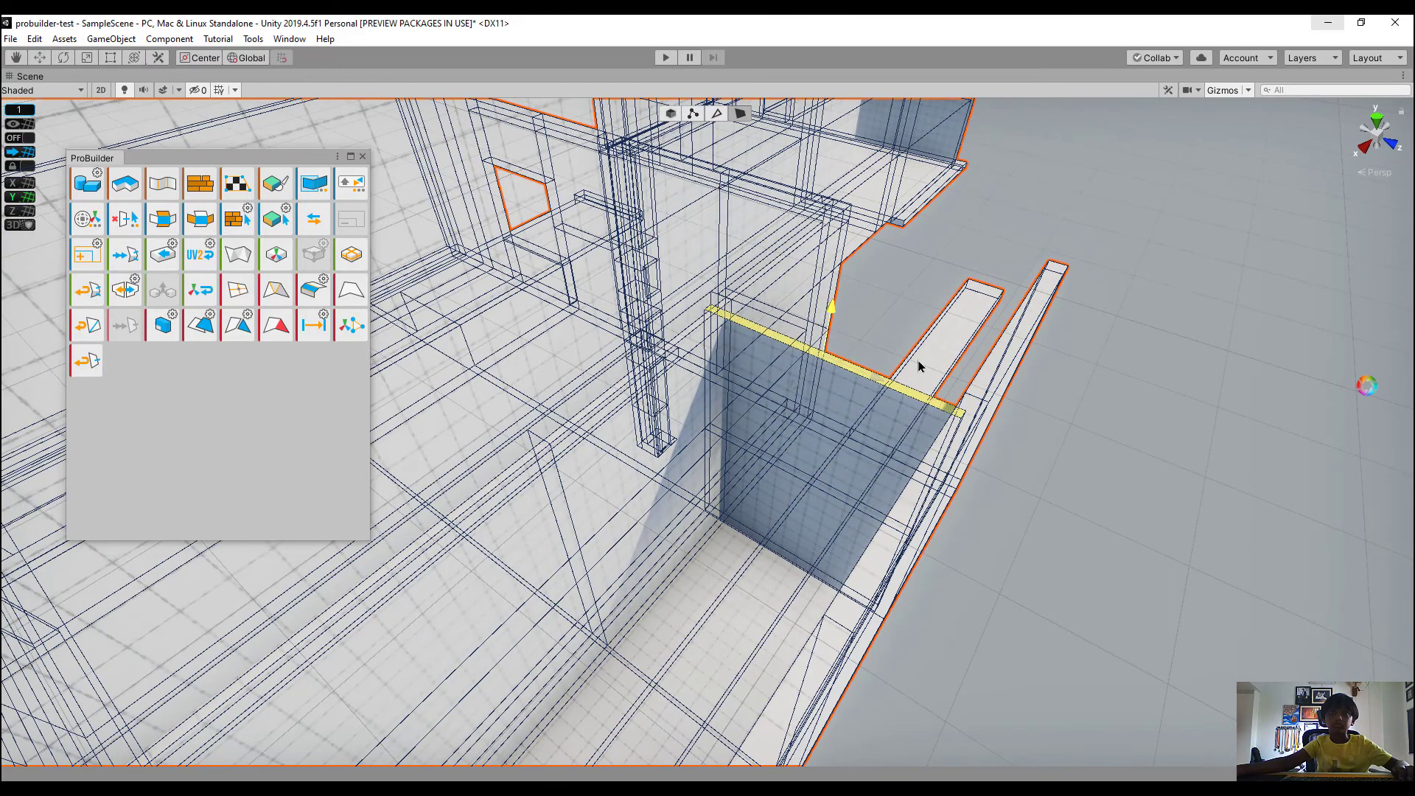
{"action": "left_click", "coordinate": [1279, 396]}
Inspect the blocked-out level from outside, then examine the interior of its corridor and connected rooms
{"action": "right_click_drag", "start_coordinate": [1280, 396], "coordinate": [669, 508]}
{"action": "left_click", "coordinate": [825, 450]}
{"action": "key", "text": "f"}
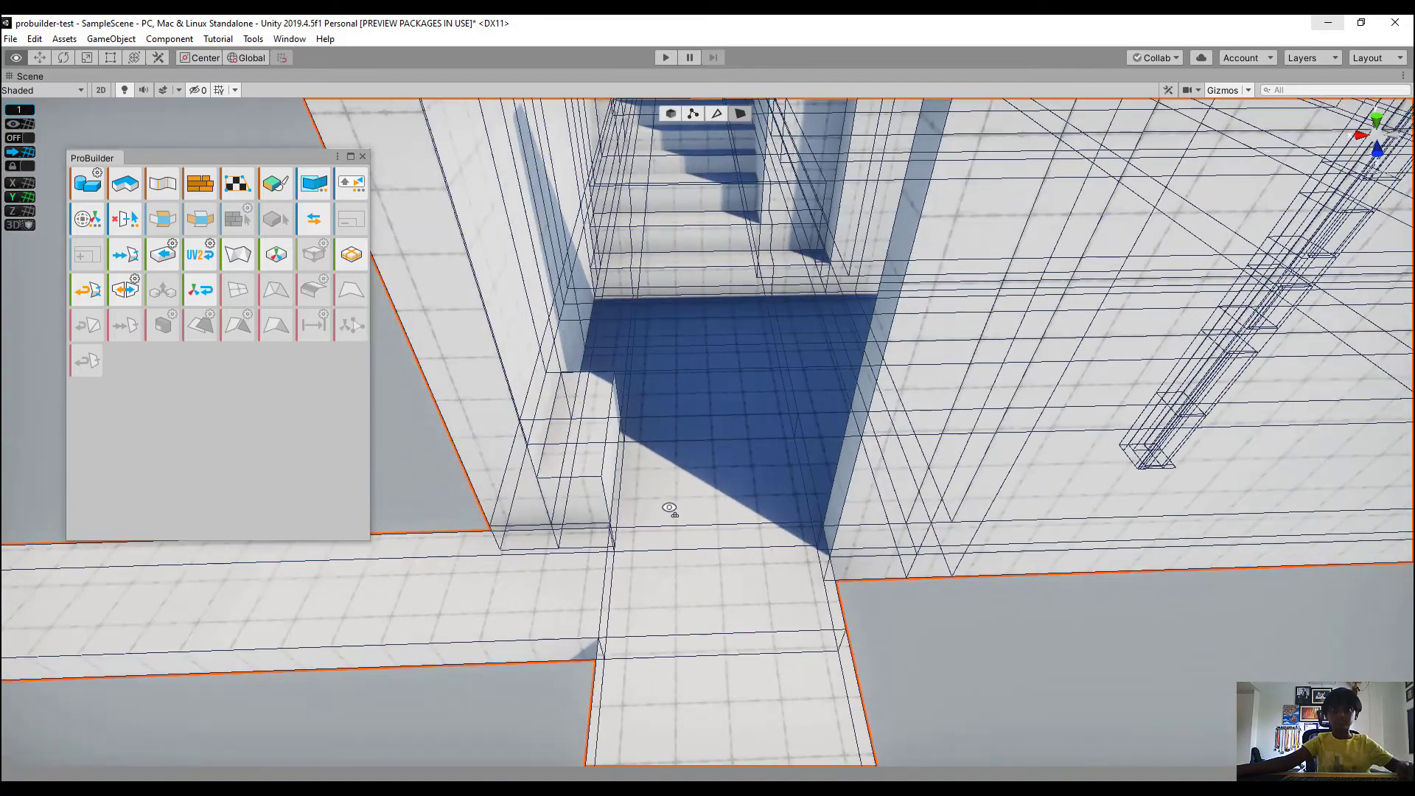
{"action": "key", "text": "s"}
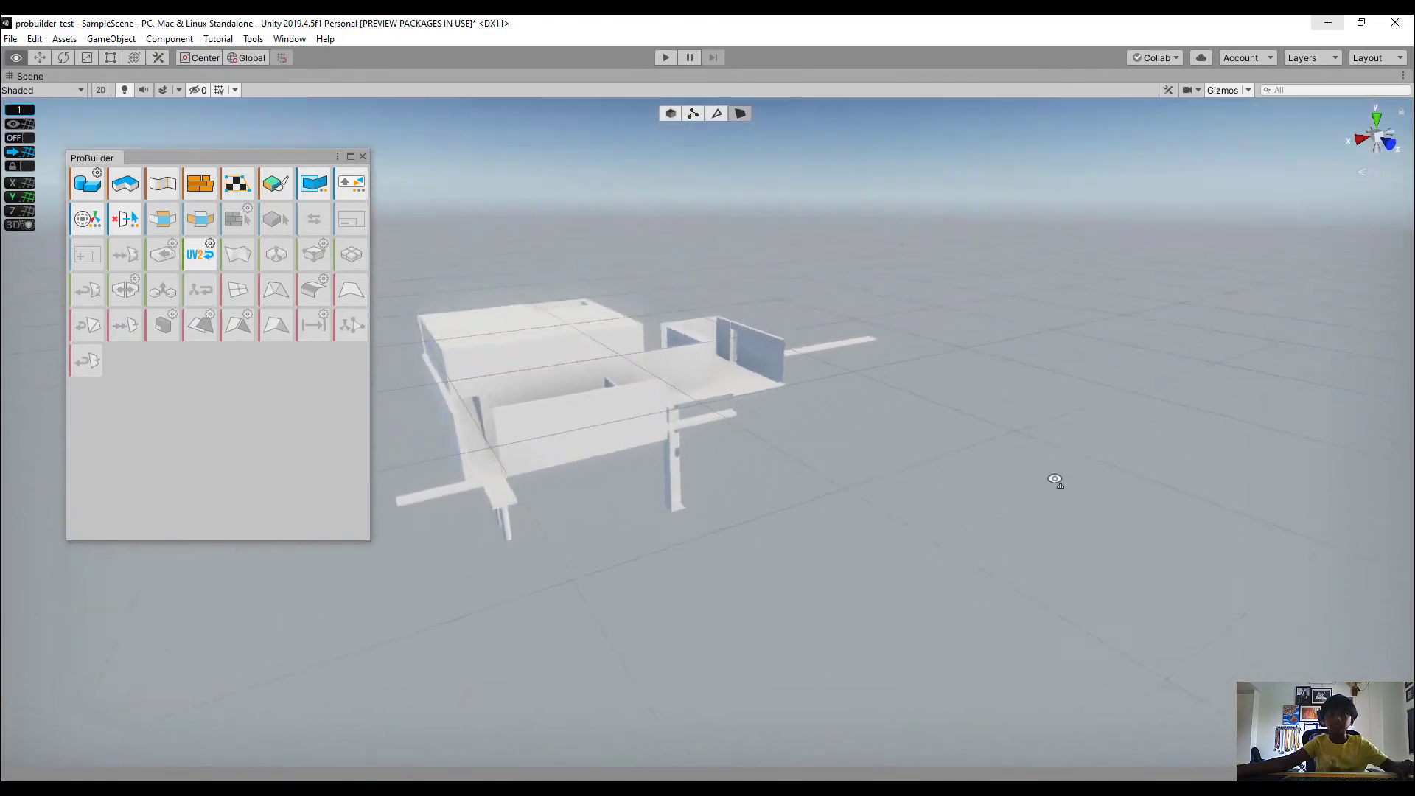
{"action": "right_click_drag", "start_coordinate": [986, 524], "coordinate": [942, 514]}
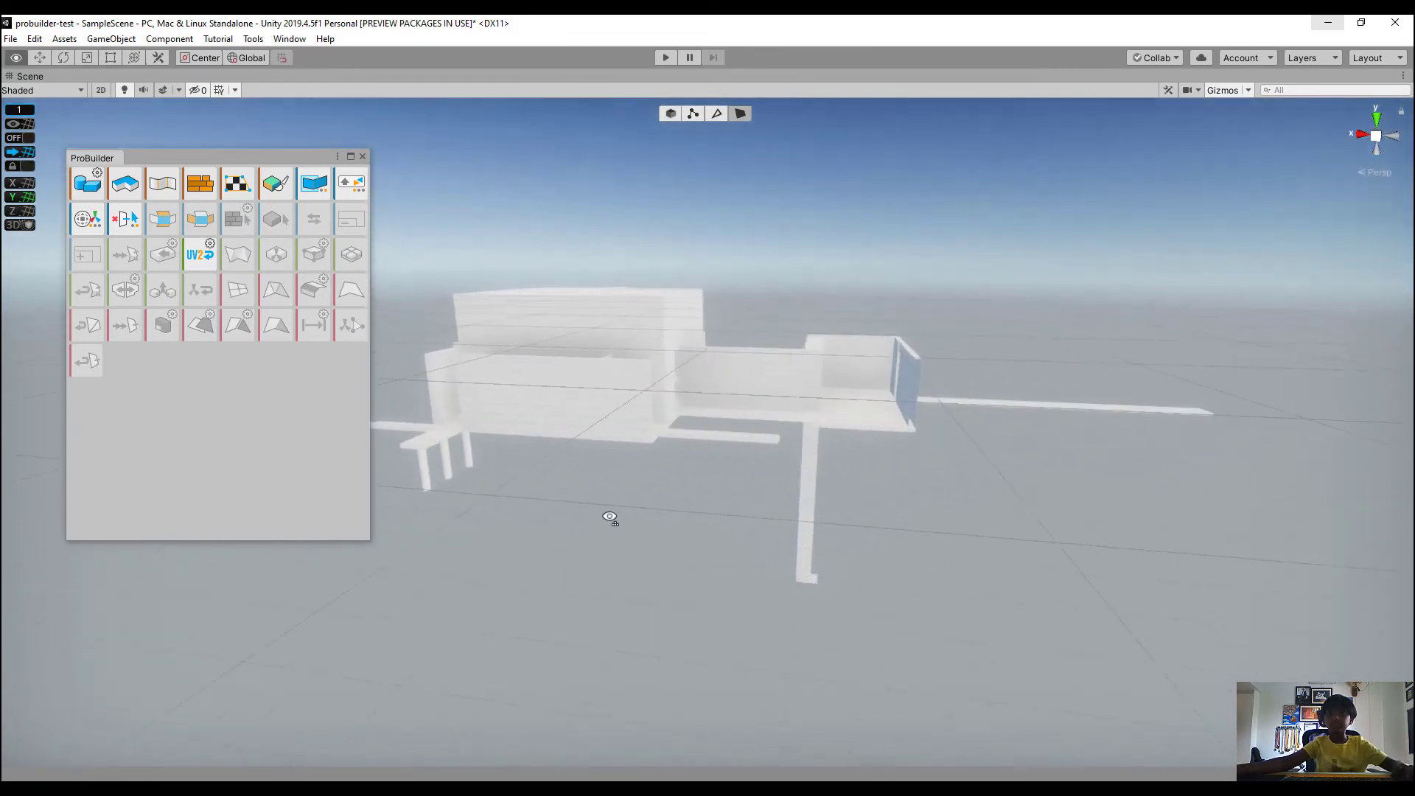
{"action": "scroll", "coordinate": [695, 575], "scroll_direction": "up", "scroll_amount": 5}
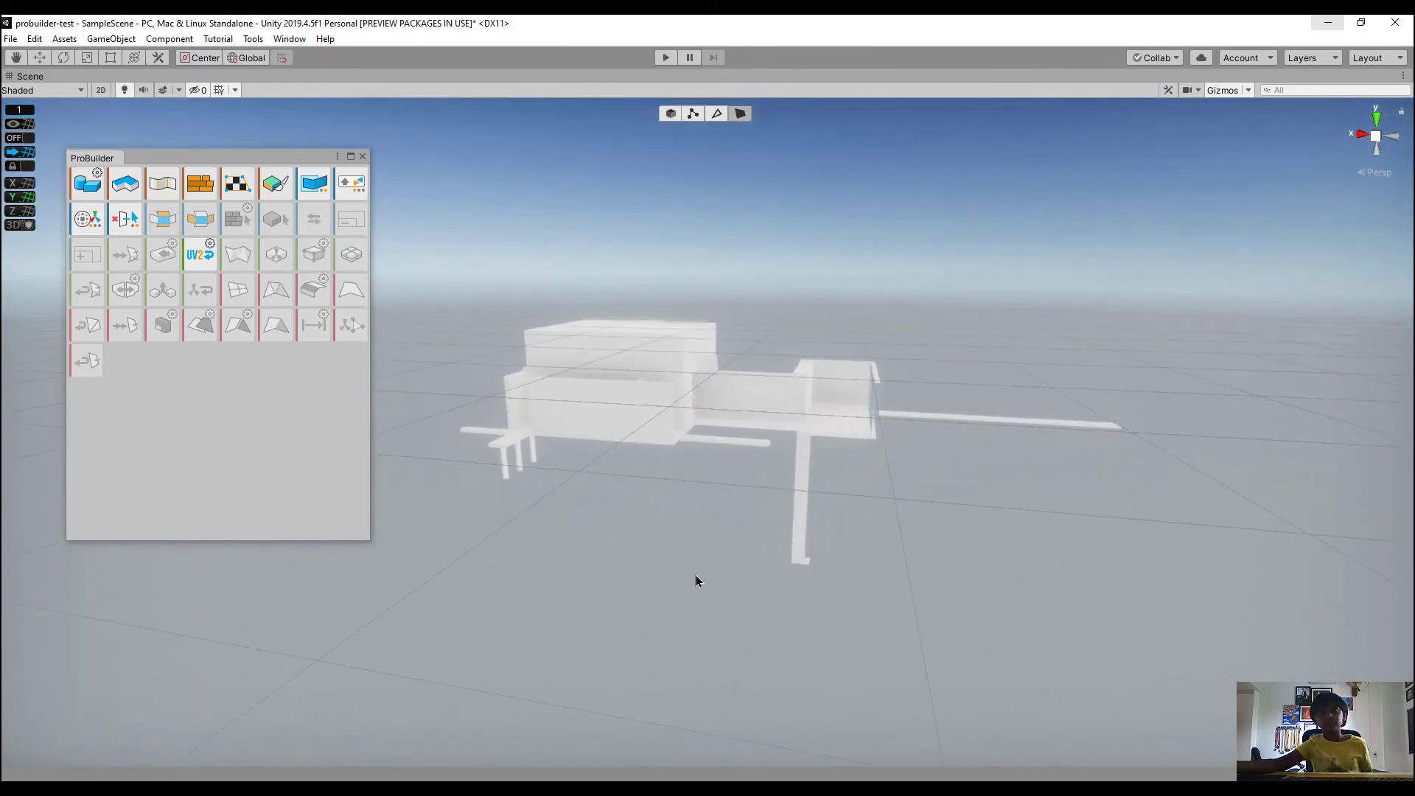
{"action": "right_click_drag", "start_coordinate": [735, 616], "coordinate": [841, 578]}
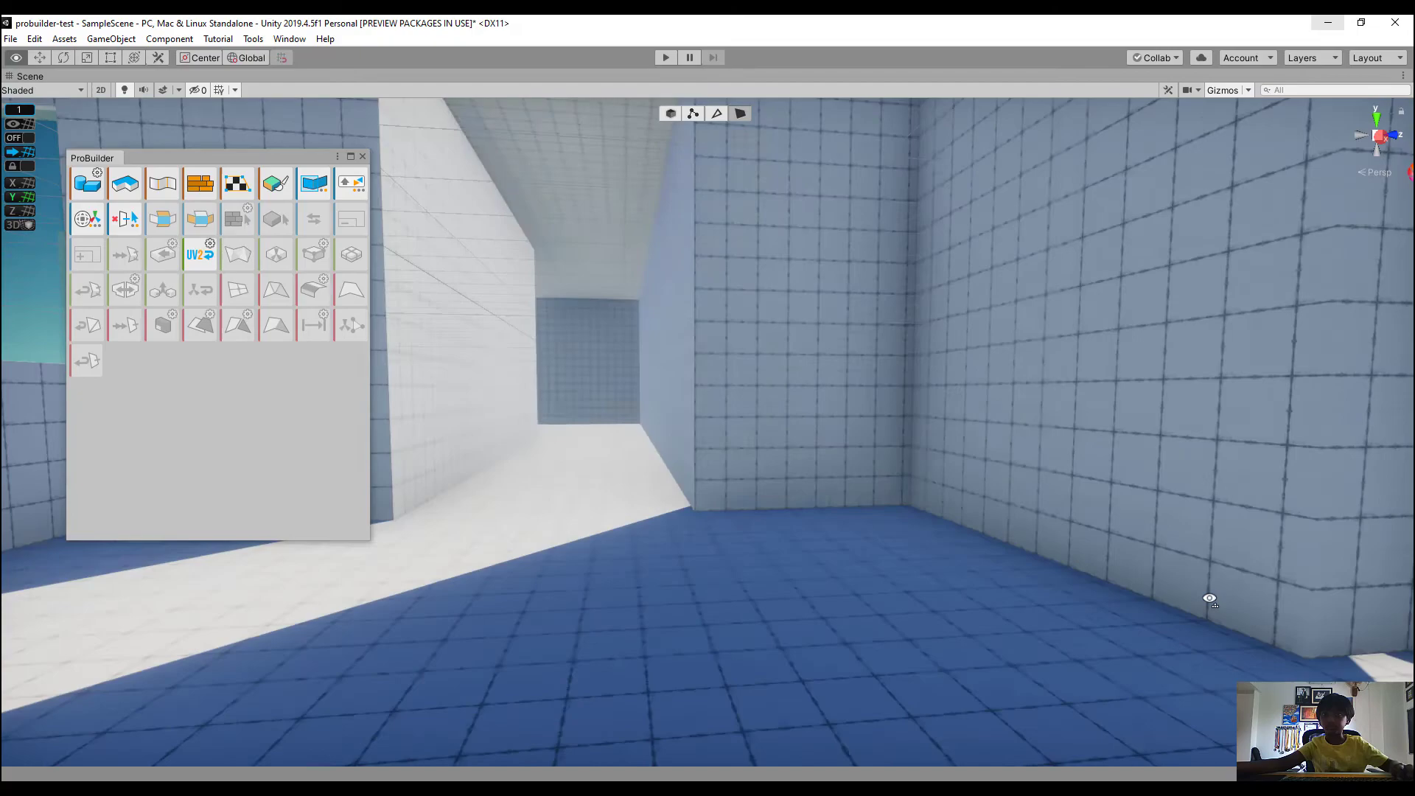
{"action": "right_click_drag", "start_coordinate": [1209, 599], "coordinate": [1145, 573]}
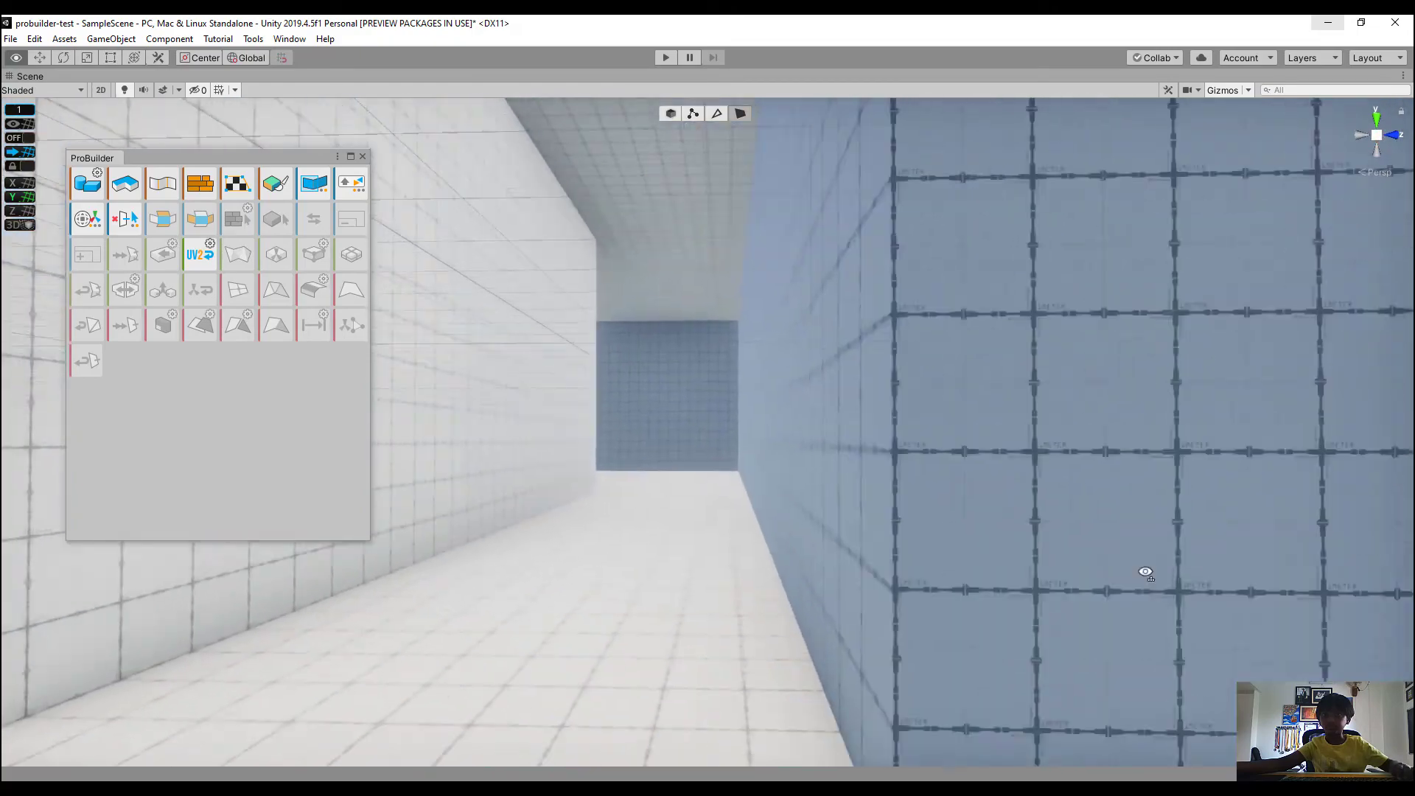
{"action": "right_click_drag", "start_coordinate": [1000, 574], "coordinate": [549, 566]}
{"action": "key", "text": "w"}
{"action": "key", "text": "s"}
{"action": "key", "text": "w"}
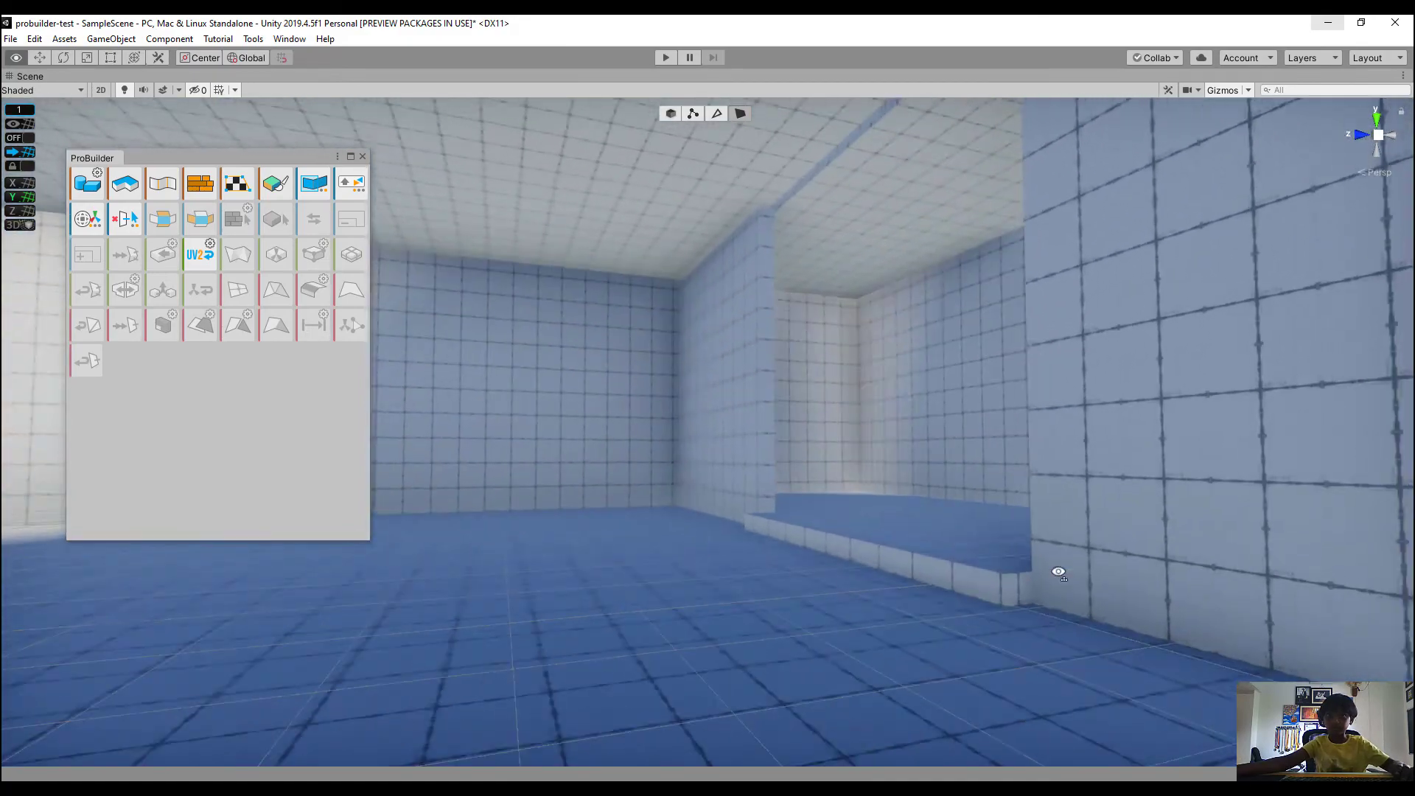
{"action": "right_click_drag", "start_coordinate": [1058, 571], "coordinate": [1194, 92]}
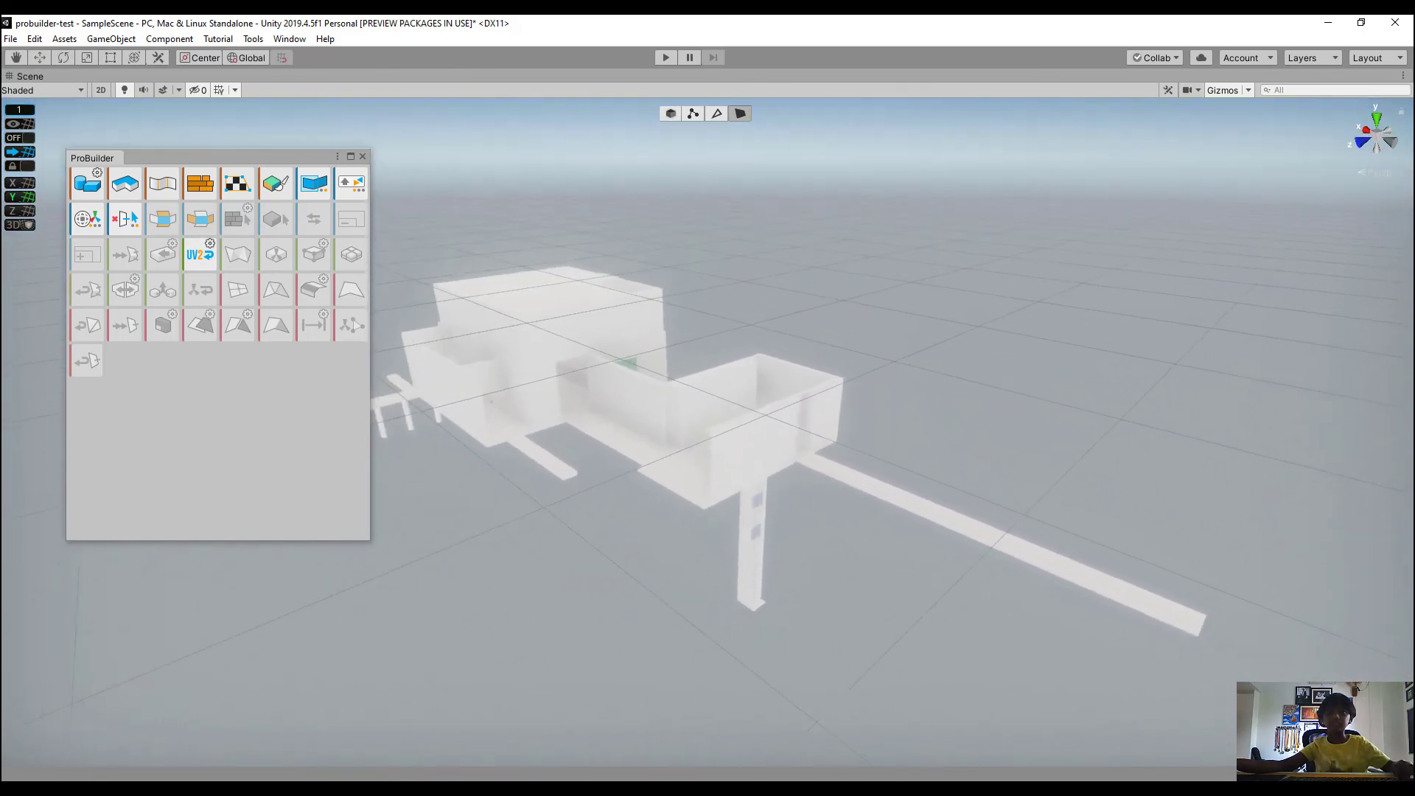
{"action": "right_click_drag", "start_coordinate": [1010, 539], "coordinate": [1057, 551]}
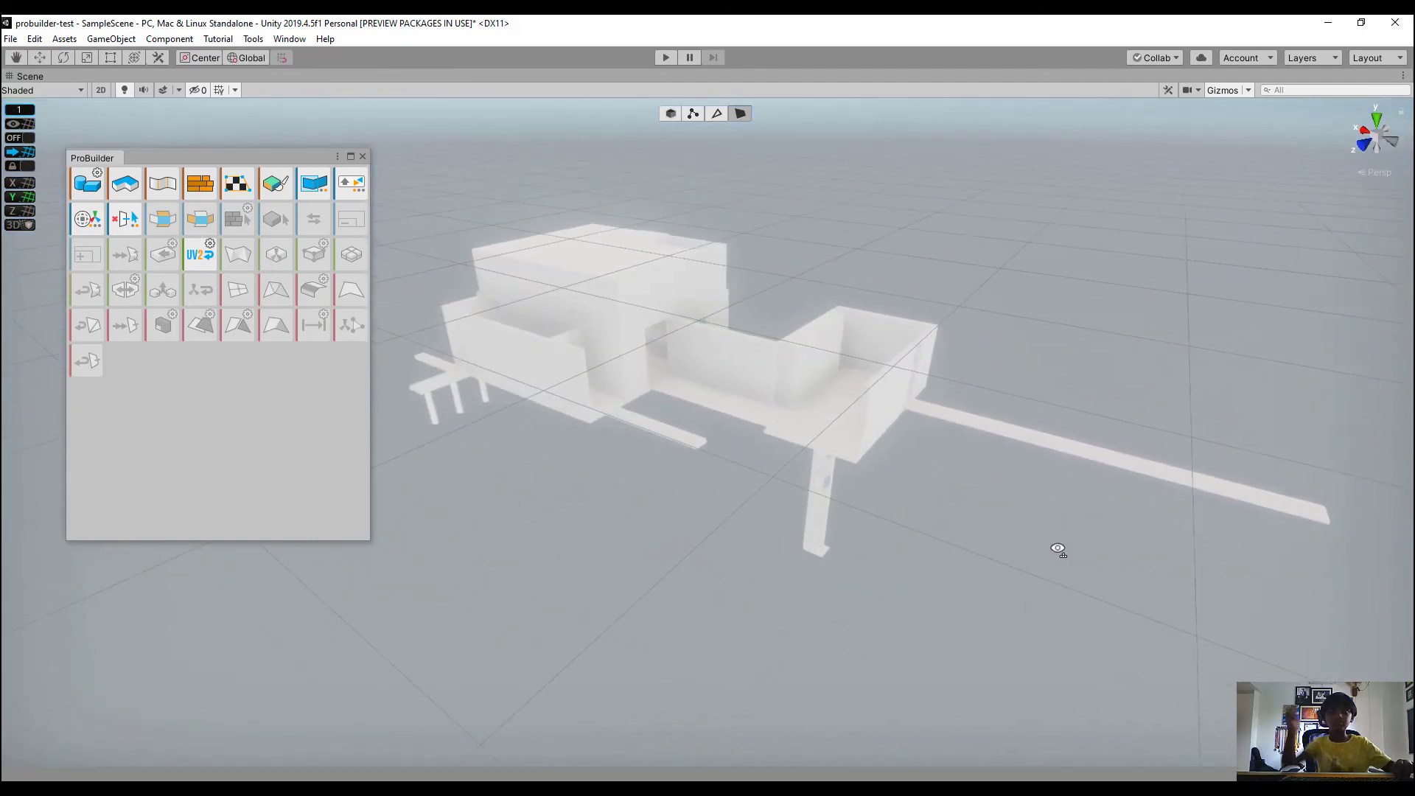